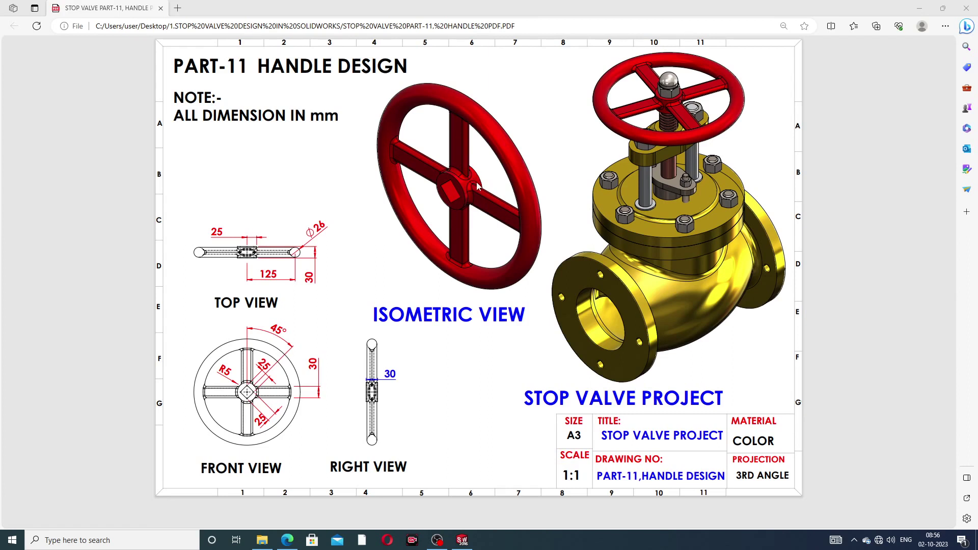
Inspect the HANDLE handwheel from several orbited and zoomed views, then close the document
click(462, 540)
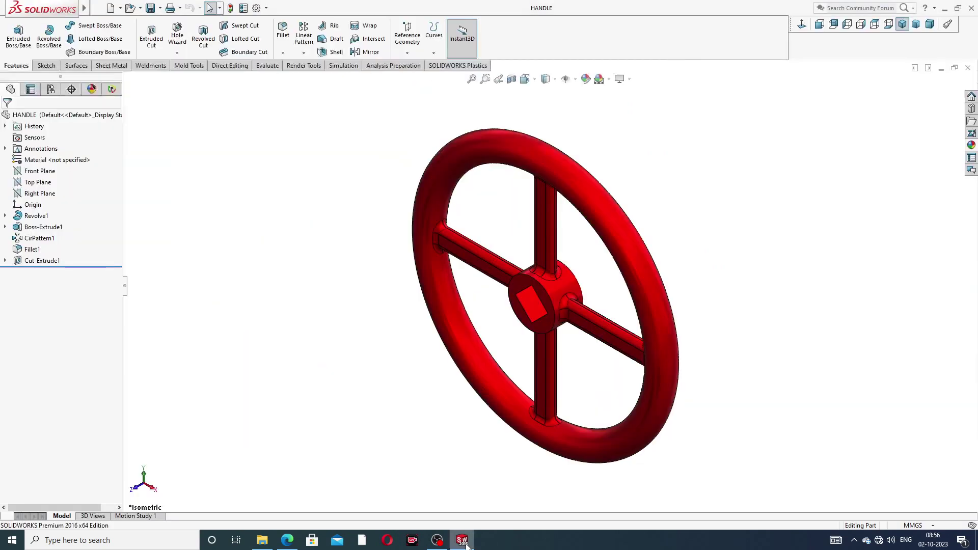
middle_drag(550, 336, 569, 280)
scroll(569, 280, down, 3)
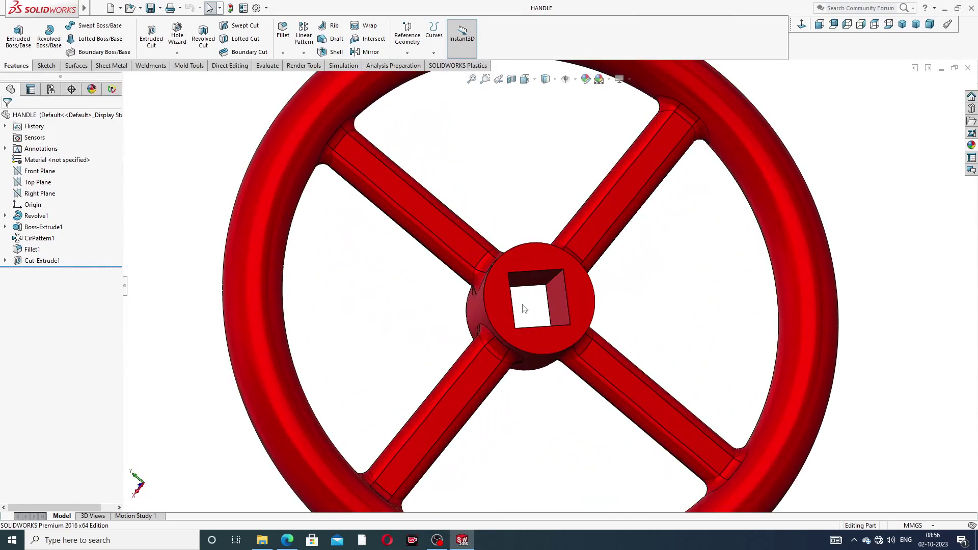
scroll(554, 288, up, 4)
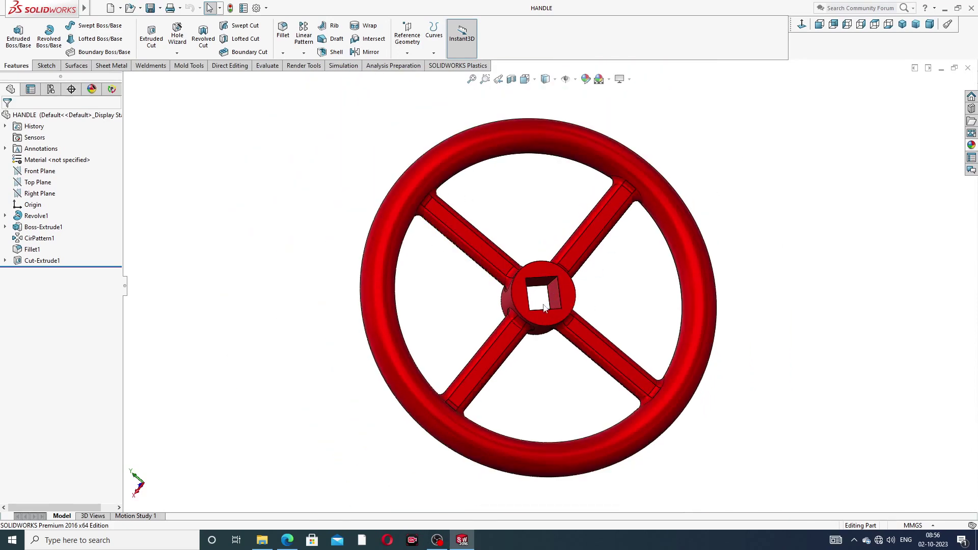
mouse_move(548, 309)
middle_down()
mouse_move(622, 281)
mouse_move(697, 279)
mouse_move(651, 240)
mouse_move(635, 210)
mouse_move(540, 301)
middle_up()
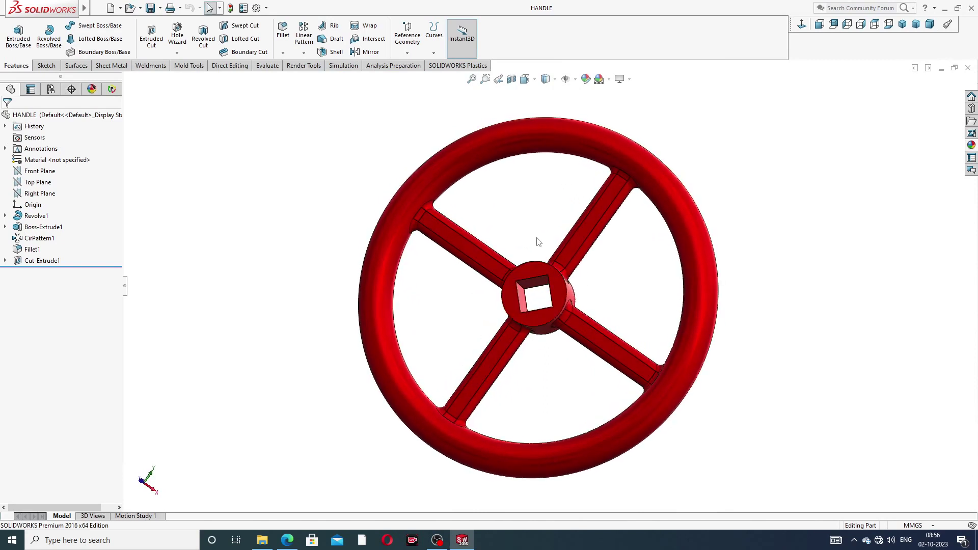
scroll(545, 289, up, 3)
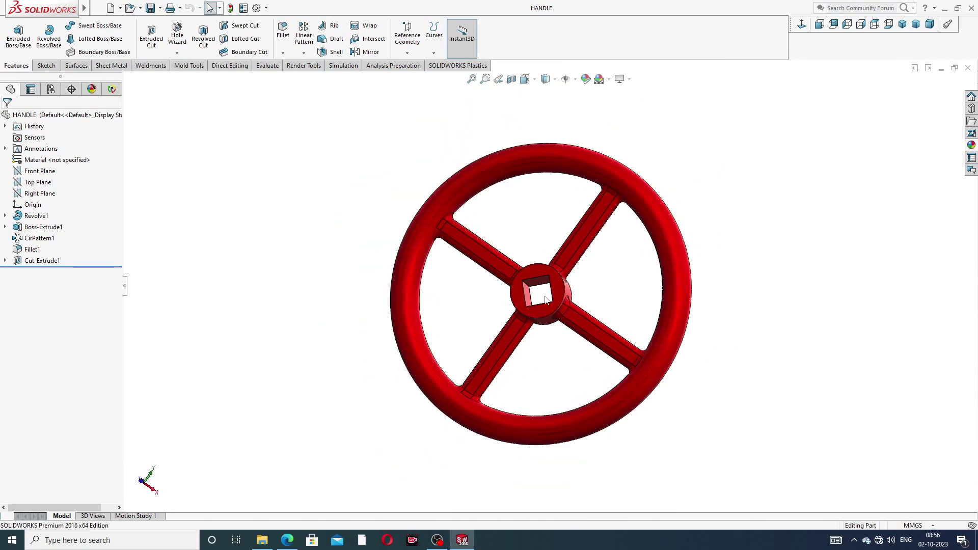
middle_drag(613, 273, 633, 181)
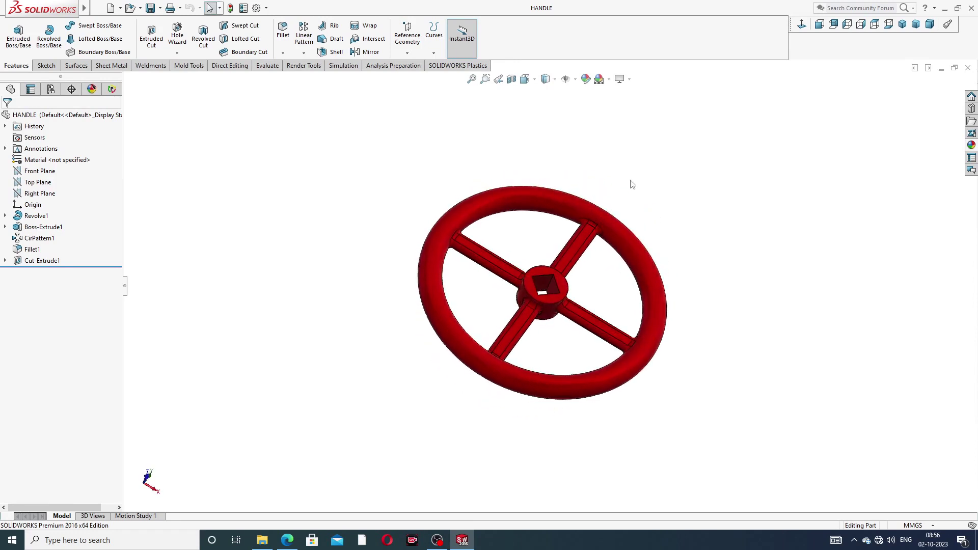
scroll(517, 322, down, 3)
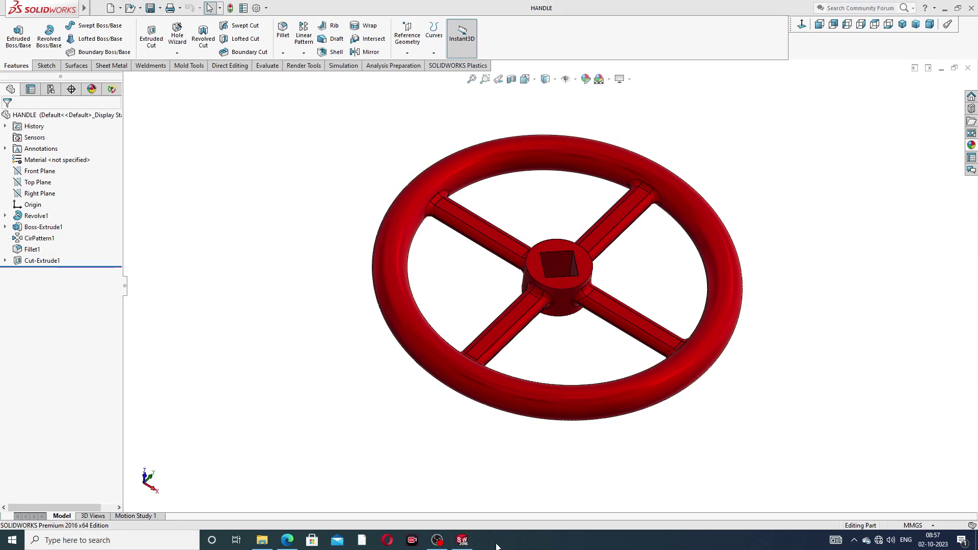
click(968, 68)
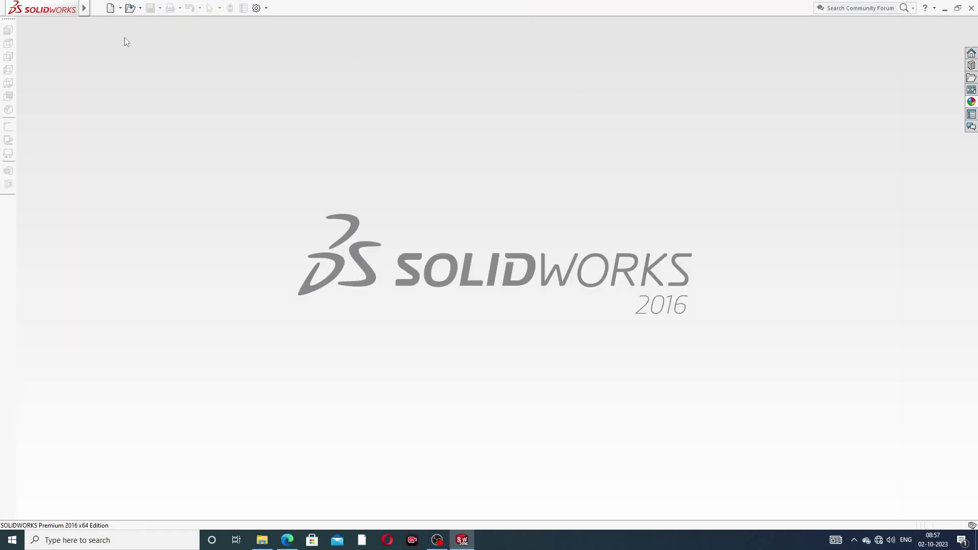
Create a new part and give its model view a Plain White scene background
click(110, 9)
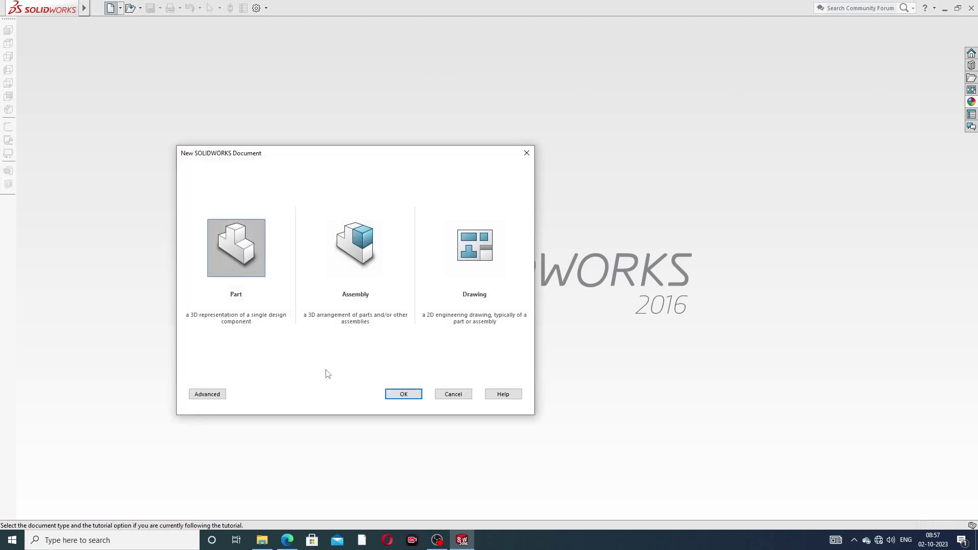
click(402, 398)
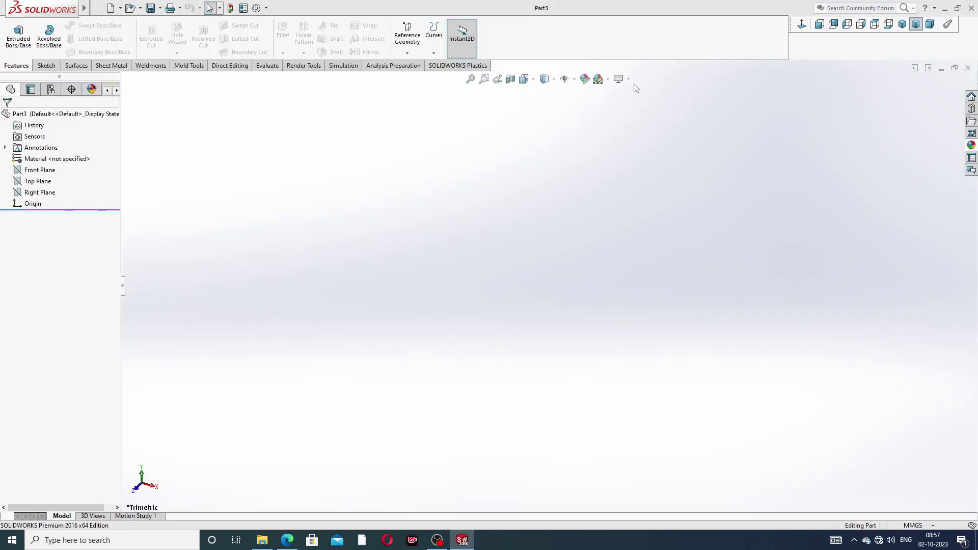
click(607, 79)
click(635, 29)
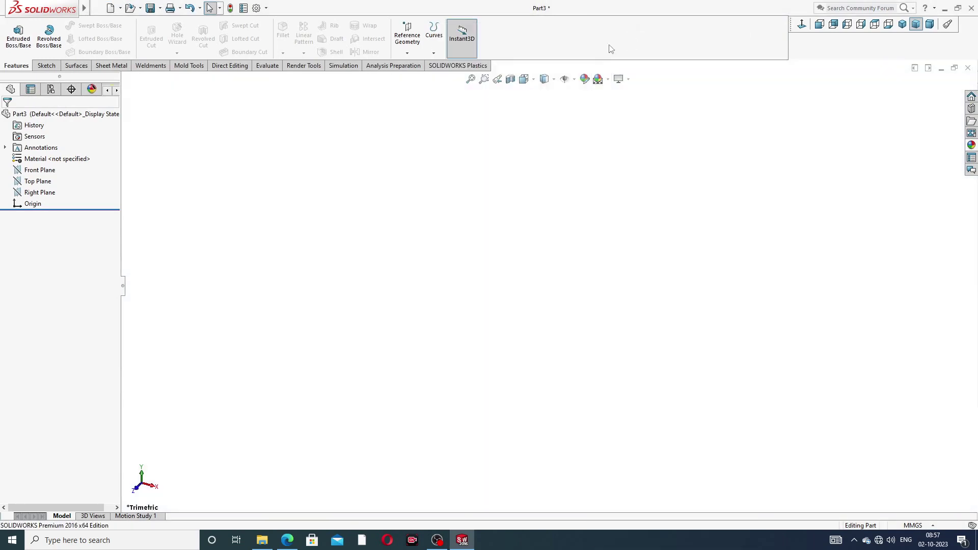
Raise the document's shaded Image Quality to maximum, then bring up the handle drawing PDF
click(257, 8)
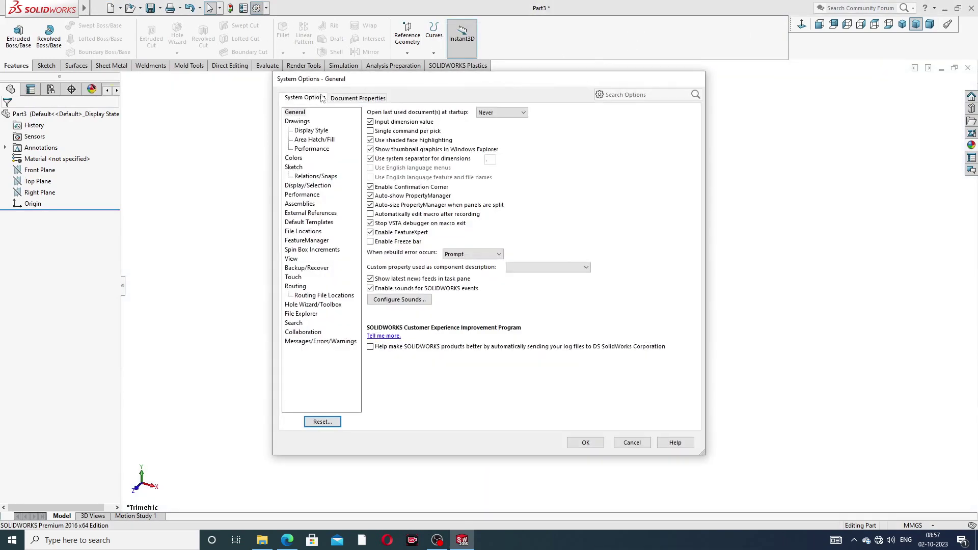
click(341, 99)
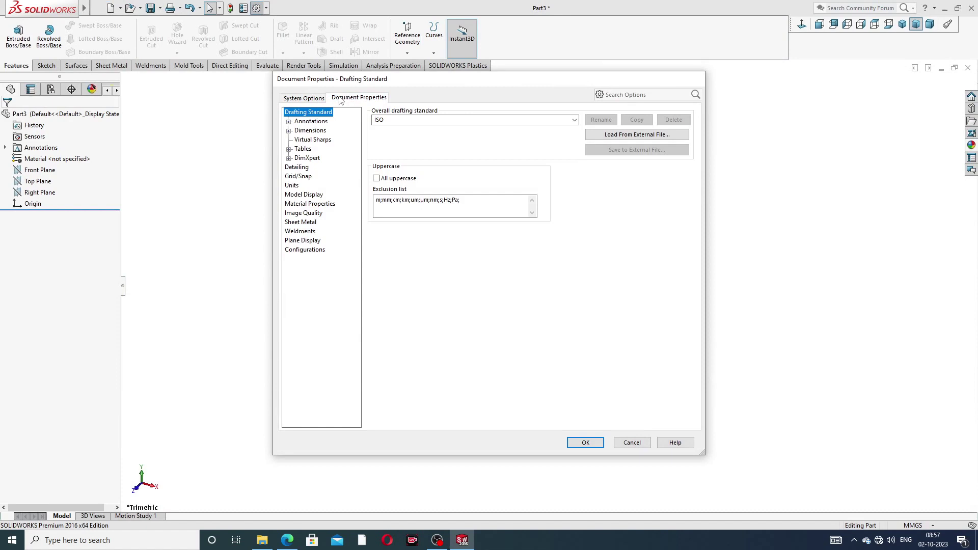
click(308, 214)
drag(458, 127, 562, 128)
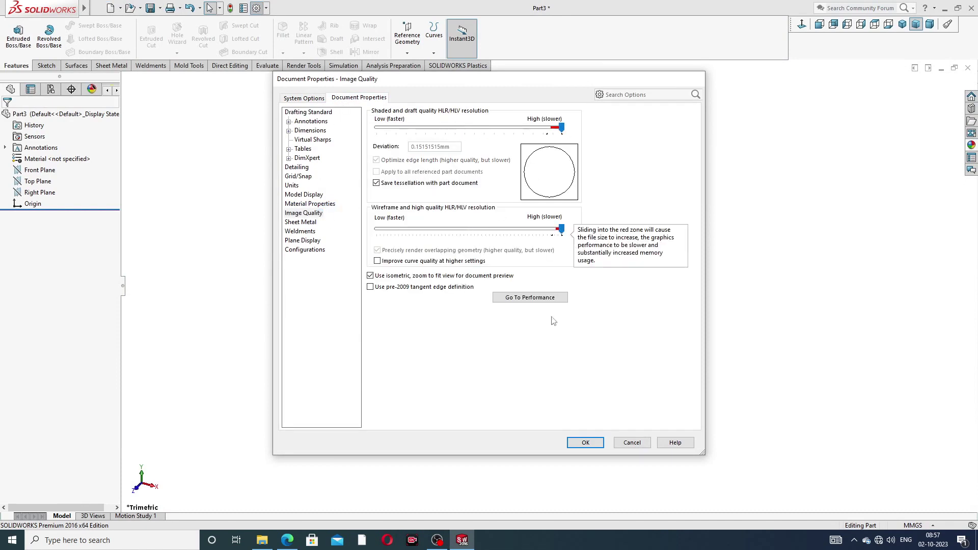
click(590, 443)
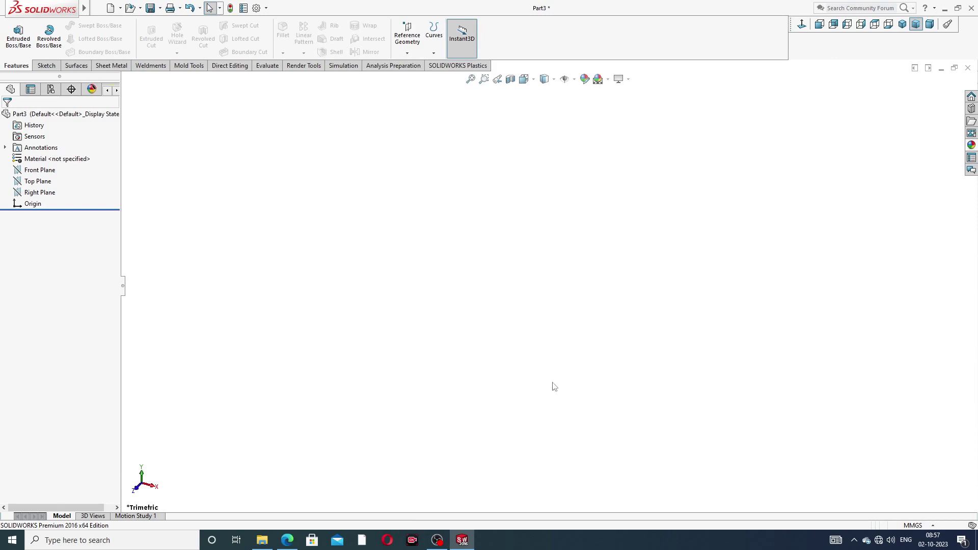
click(287, 540)
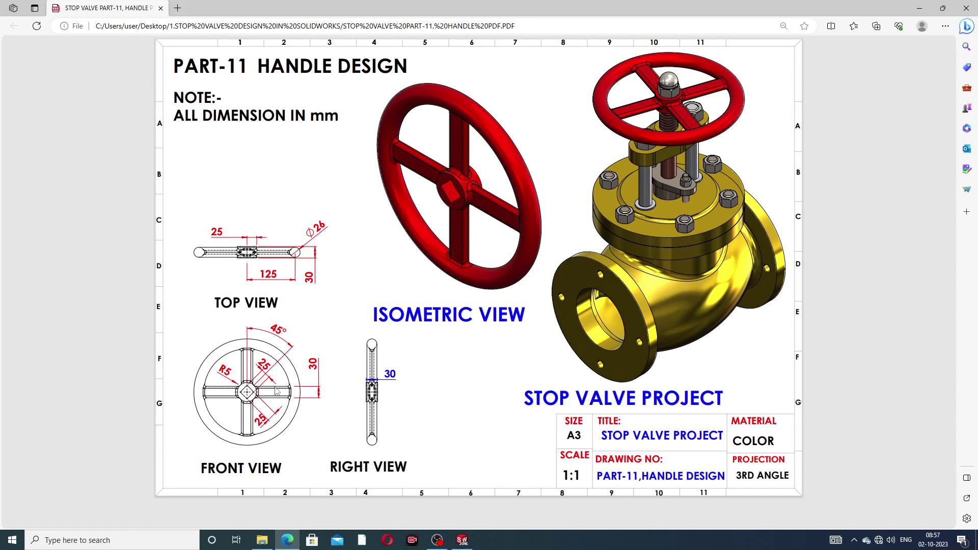
After reviewing the handle drawing, return to the SOLIDWORKS Part3 window
click(462, 540)
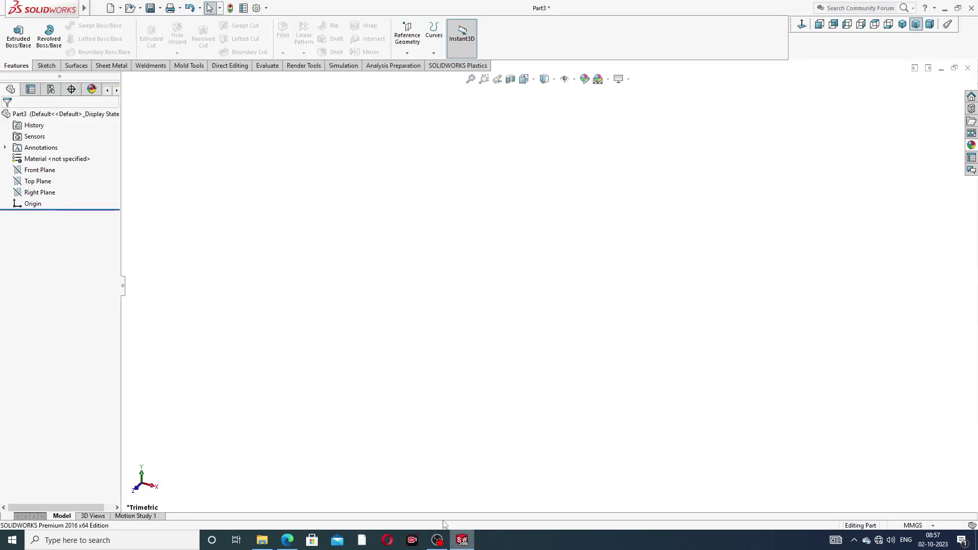
Start a sketch on the Top Plane and draw a vertical centerline through the origin
click(51, 182)
click(50, 170)
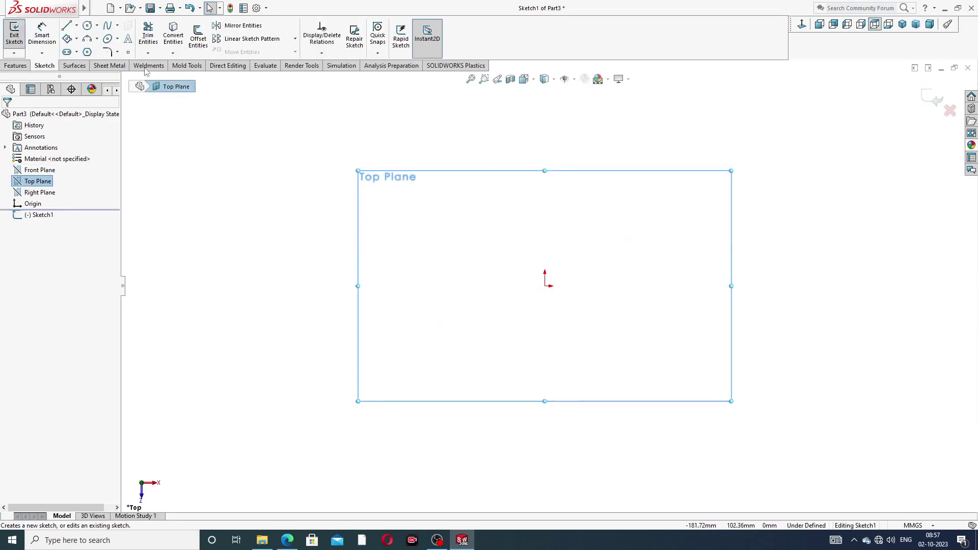
click(77, 26)
click(95, 51)
click(545, 286)
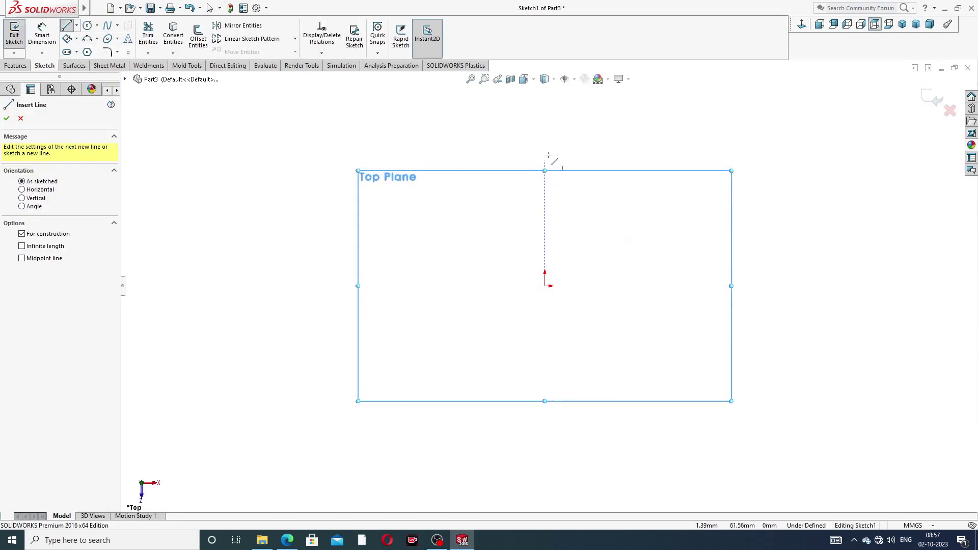
click(545, 138)
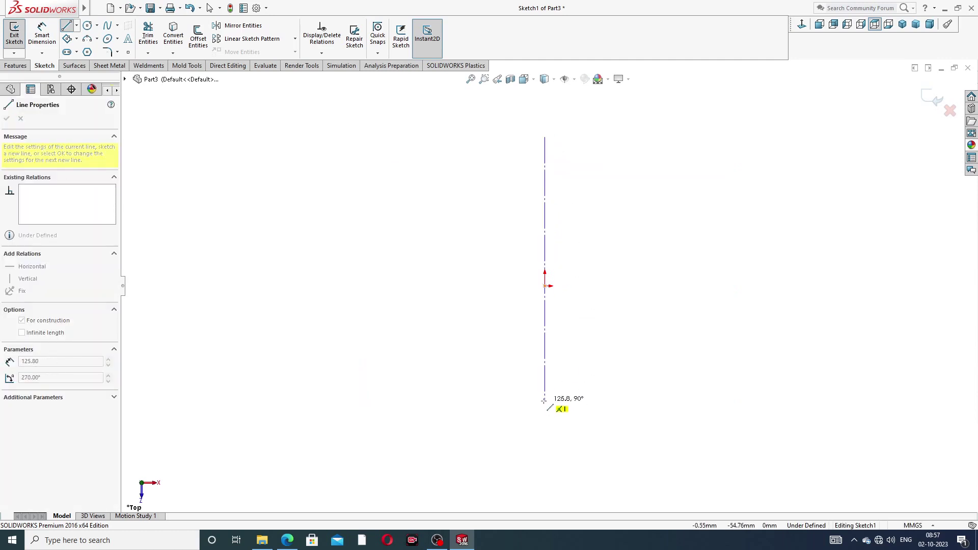
click(543, 400)
right_click(593, 278)
click(619, 297)
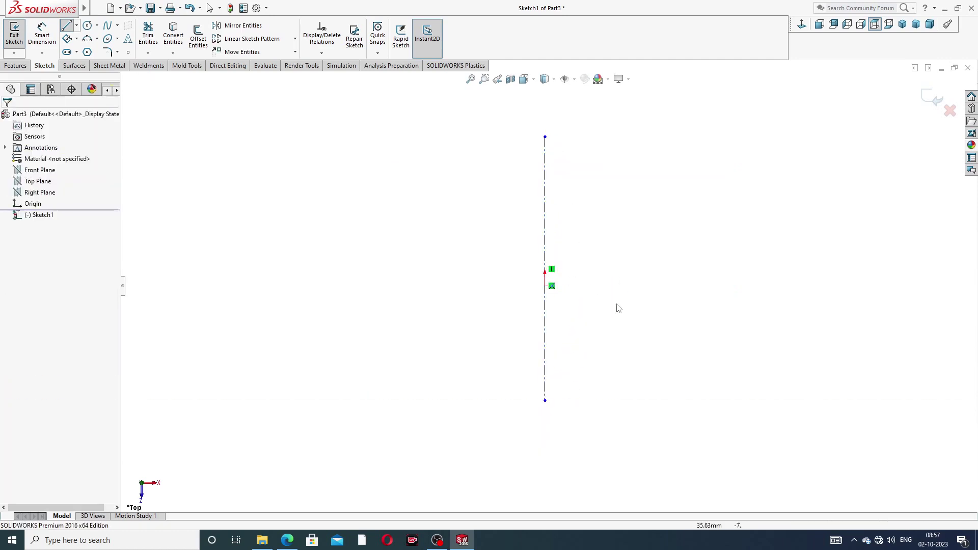
Draw a horizontal centerline through the origin, crossing the vertical one
click(97, 25)
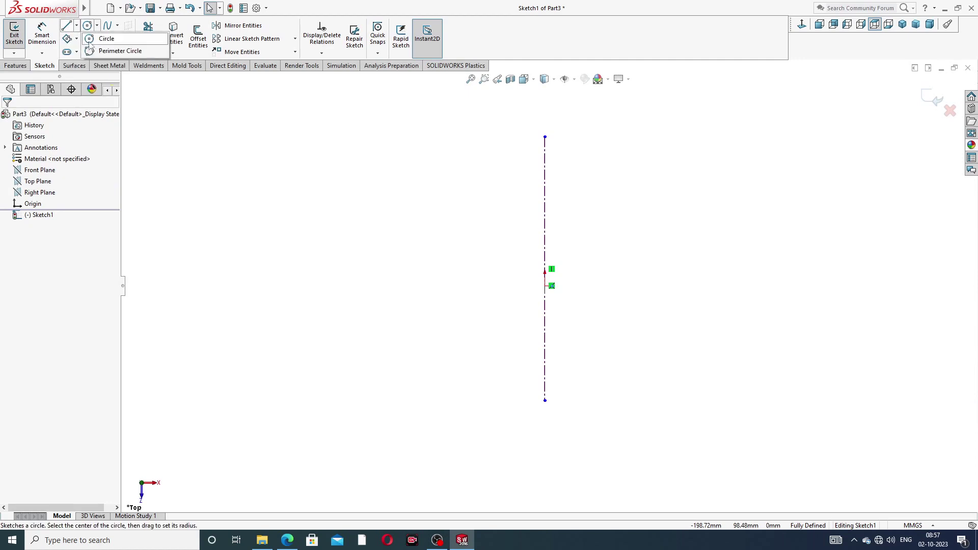
key(Return)
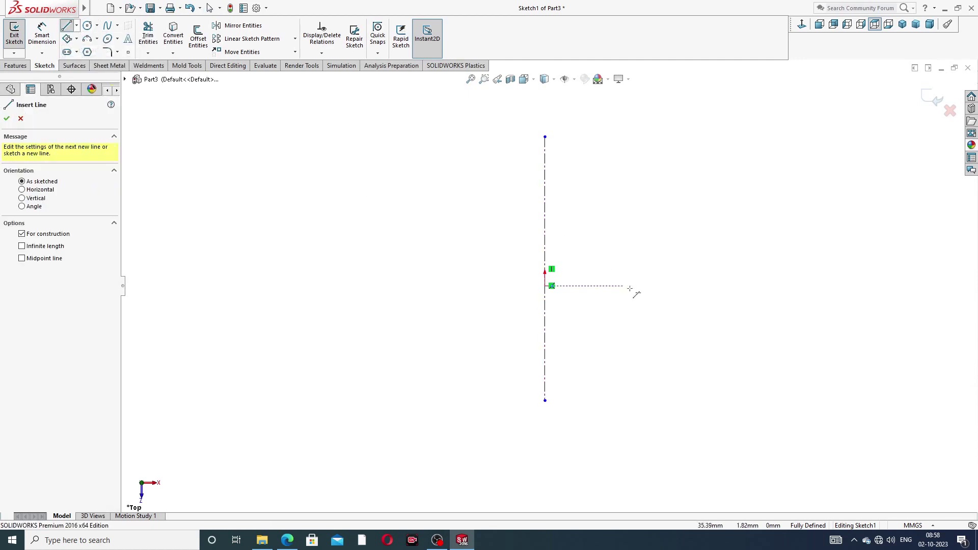
click(415, 286)
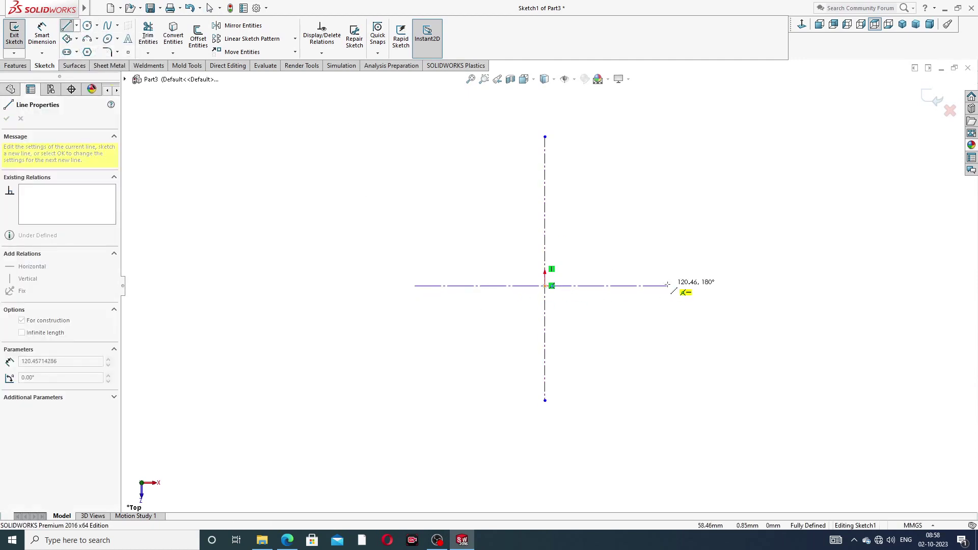
click(747, 286)
right_click(744, 227)
click(777, 240)
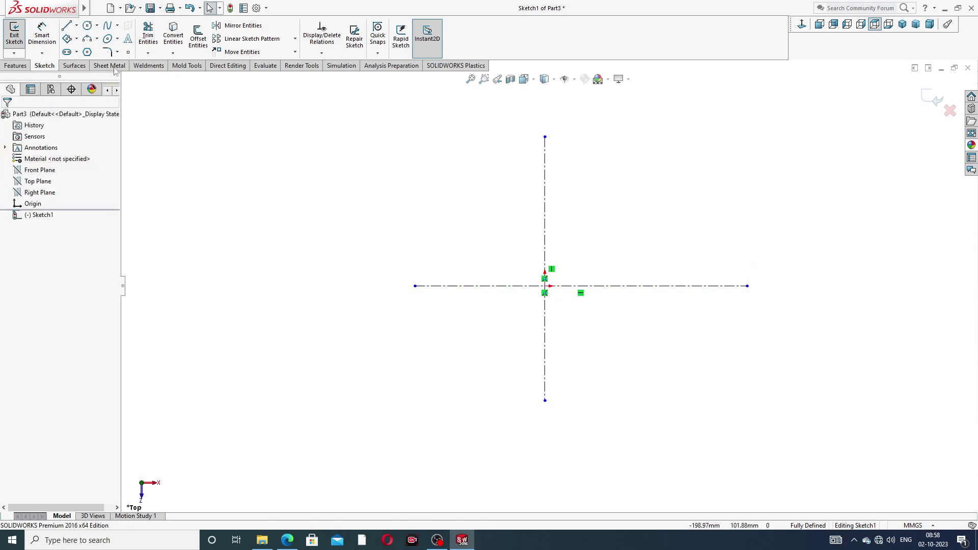
click(77, 39)
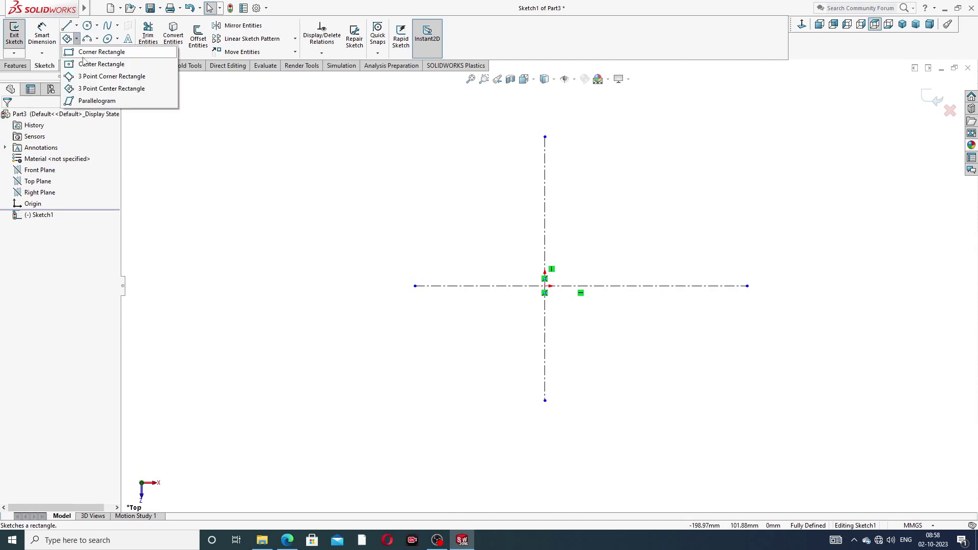
Draw a corner rectangle from the vertical centerline out to its right
click(92, 52)
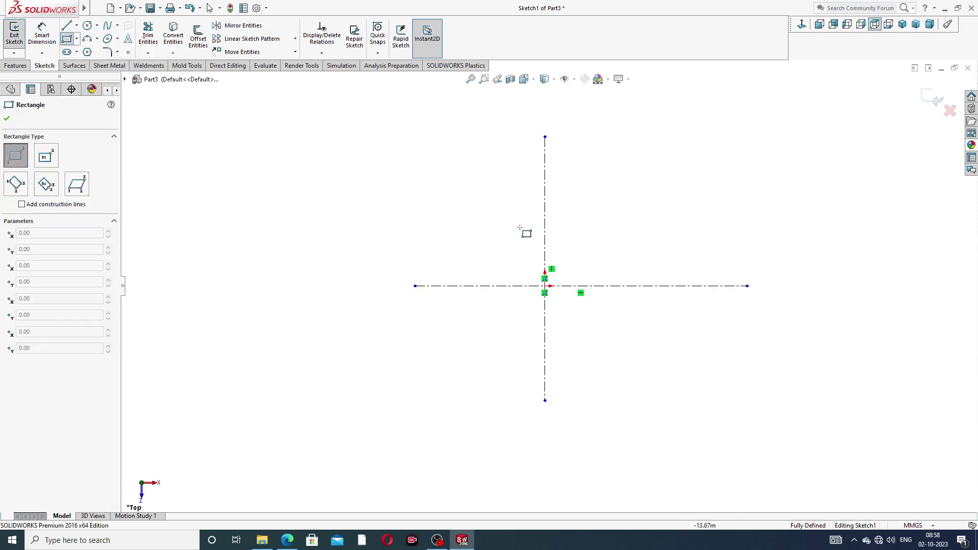
click(545, 238)
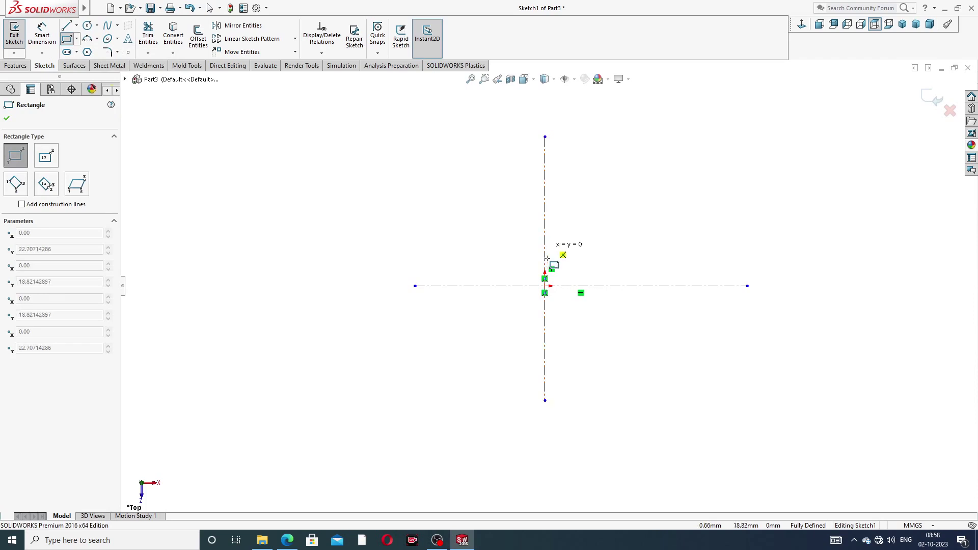
click(640, 332)
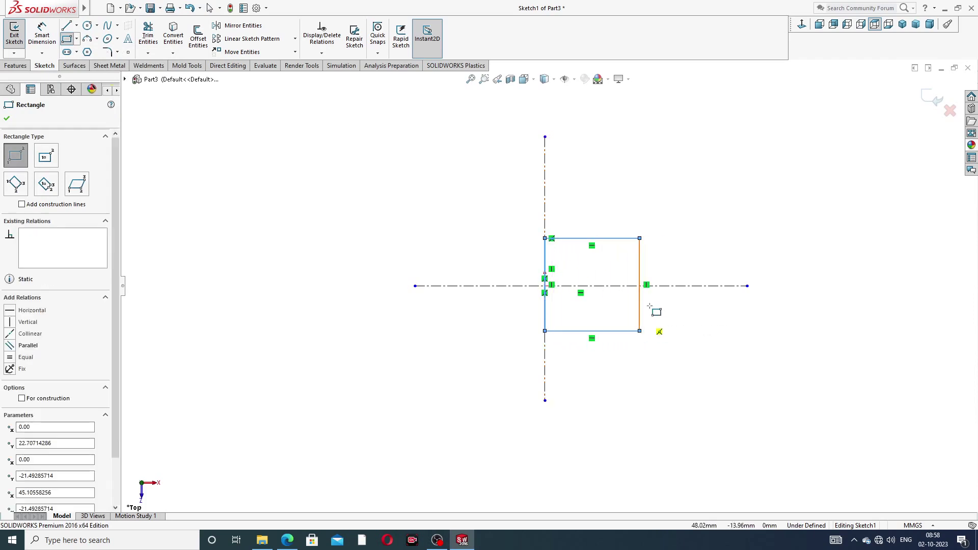
right_click(687, 174)
click(706, 199)
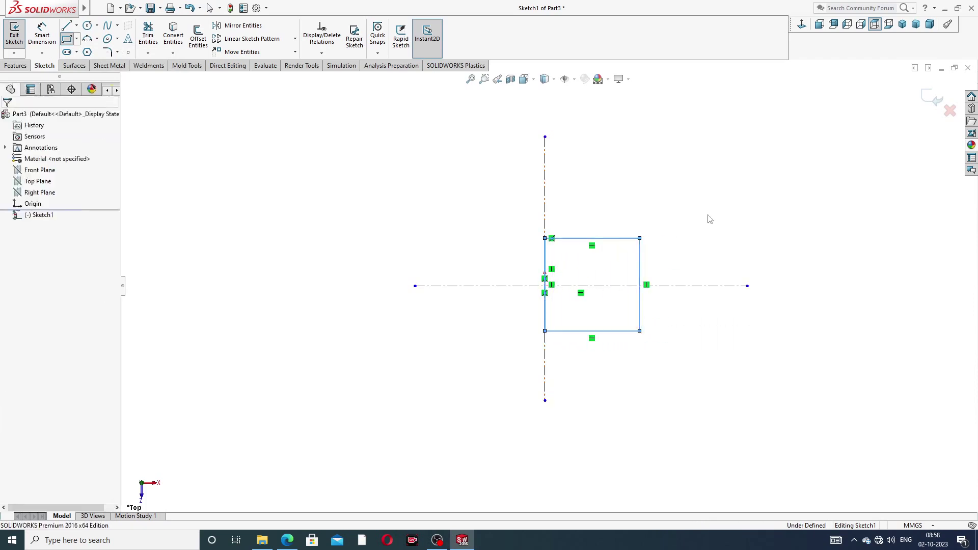
Add a Midpoint relation between the vertical centerline and the origin
click(546, 202)
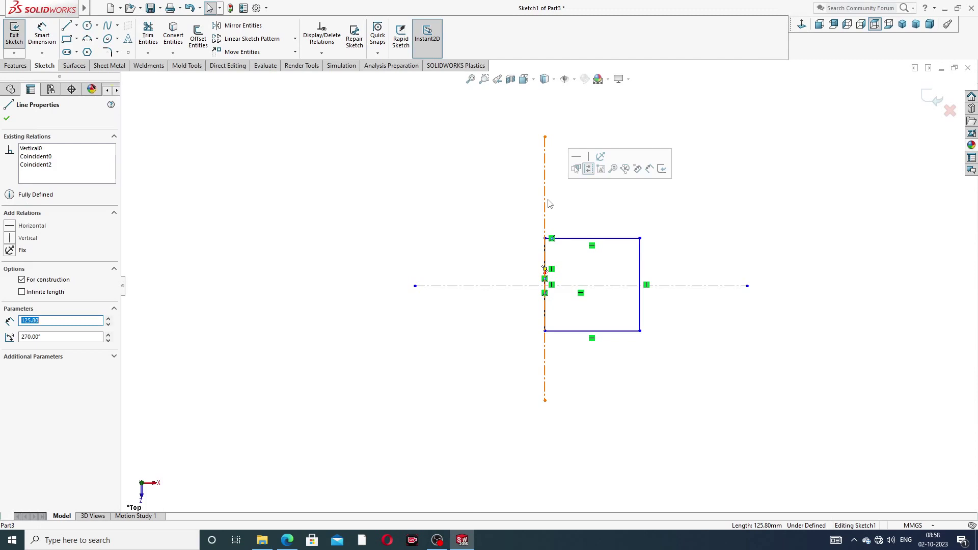
ctrl+click(544, 286)
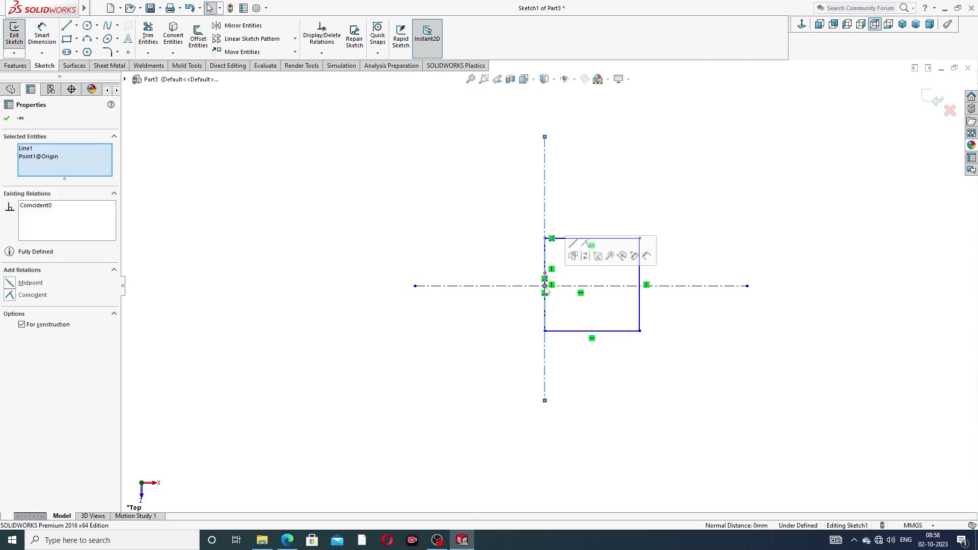
click(573, 255)
click(572, 202)
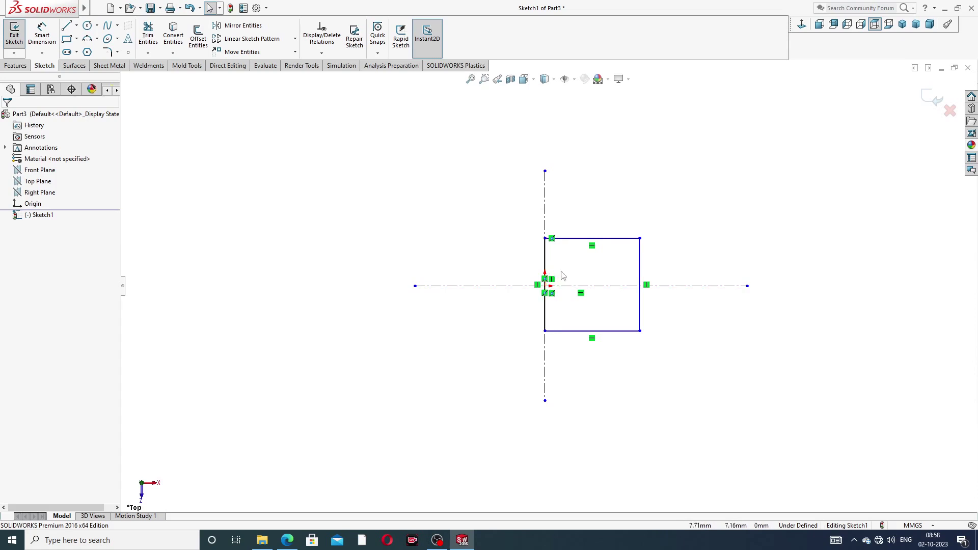
Make the vertical line's endpoint coincident with the origin
scroll(563, 275, down, 5)
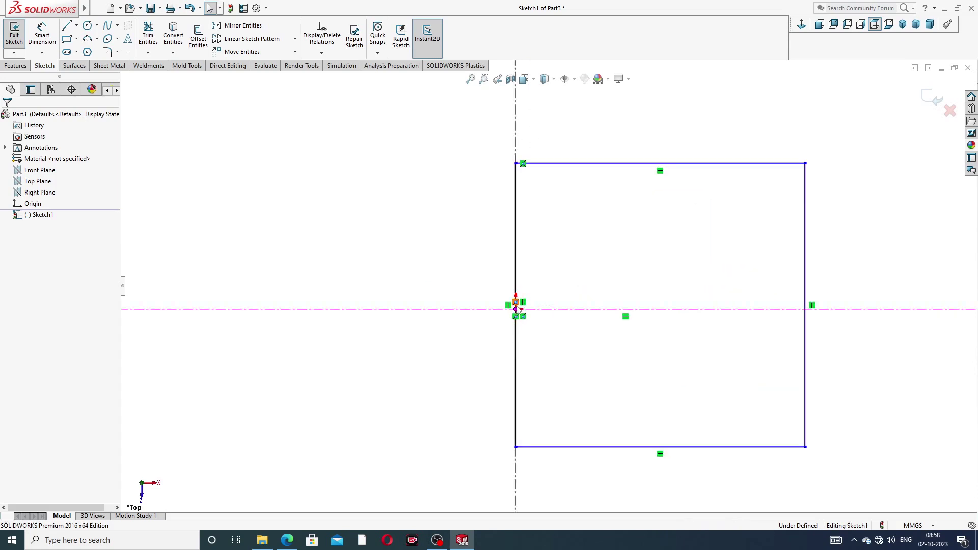
scroll(517, 307, down, 2)
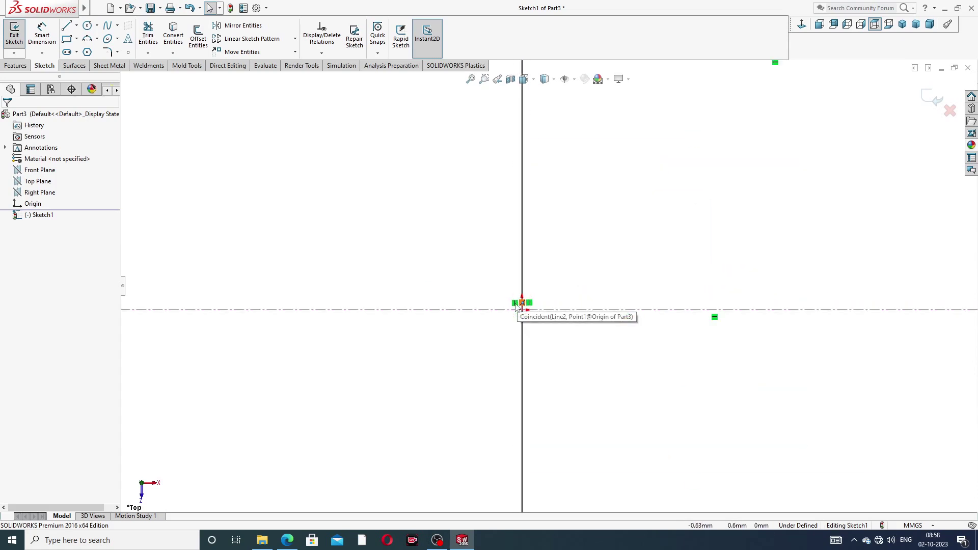
scroll(517, 307, down, 2)
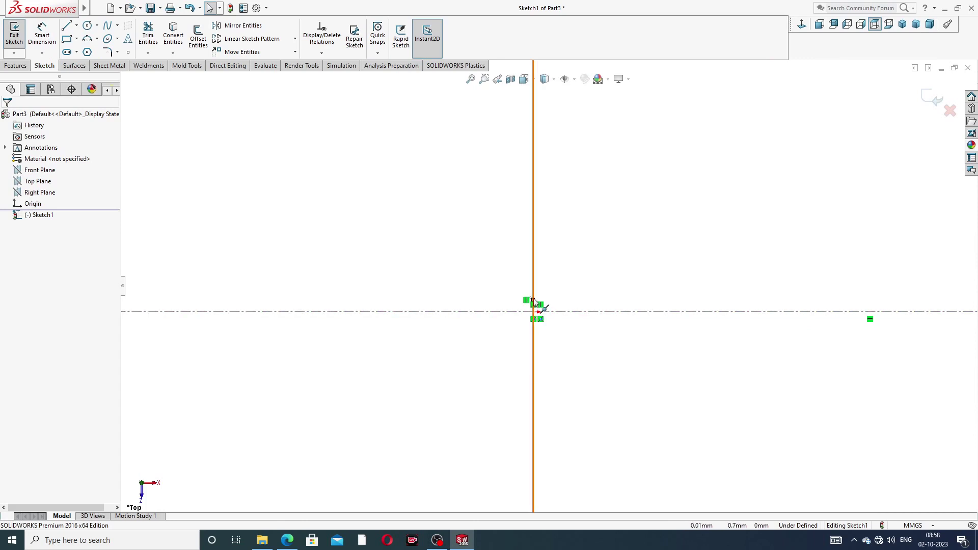
click(533, 301)
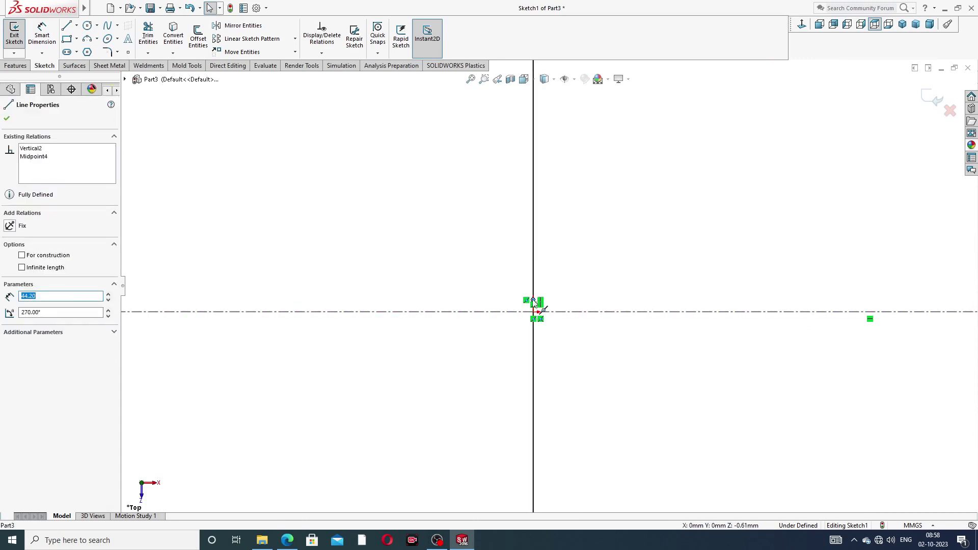
click(534, 311)
ctrl+click(536, 314)
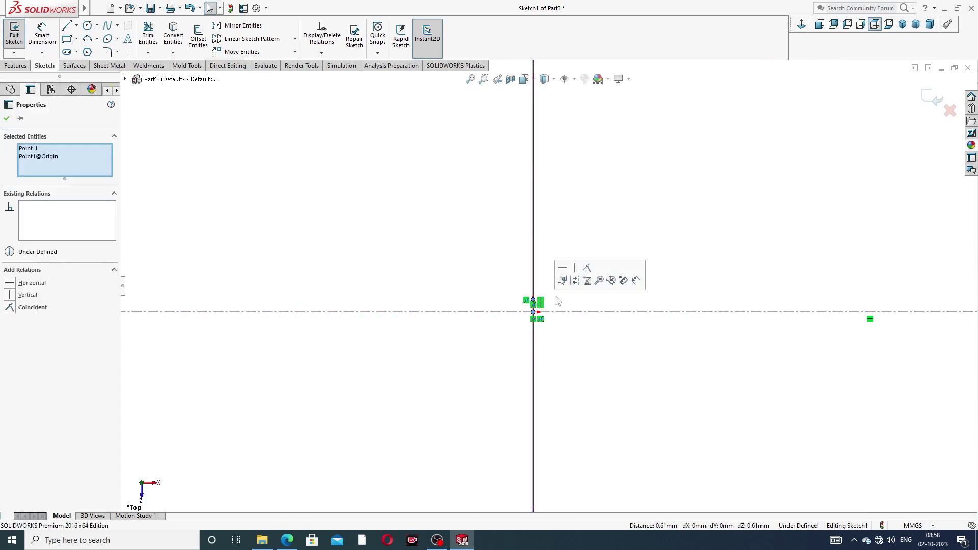
click(586, 270)
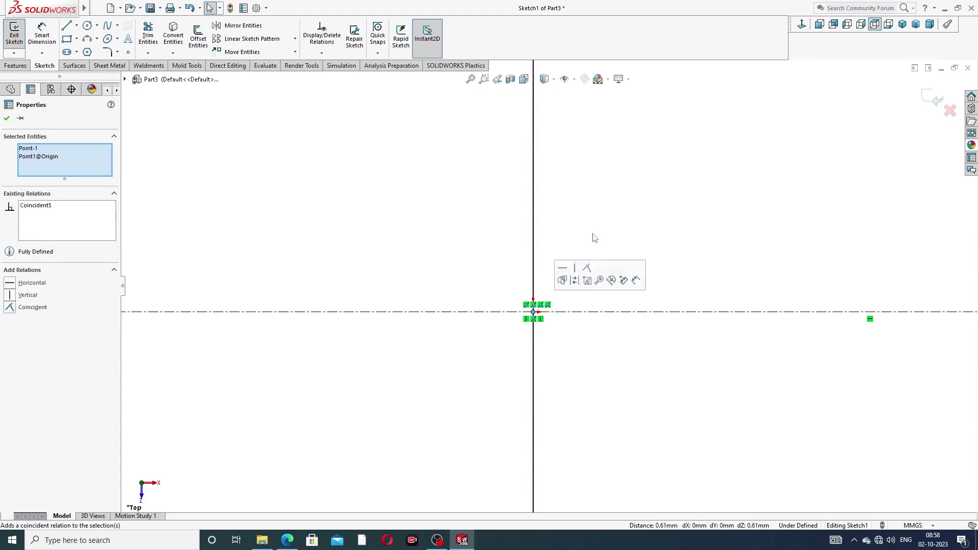
click(578, 273)
Activate Smart Dimension and bring up the handle design PDF for reference
scroll(568, 286, up, 3)
scroll(604, 222, up, 8)
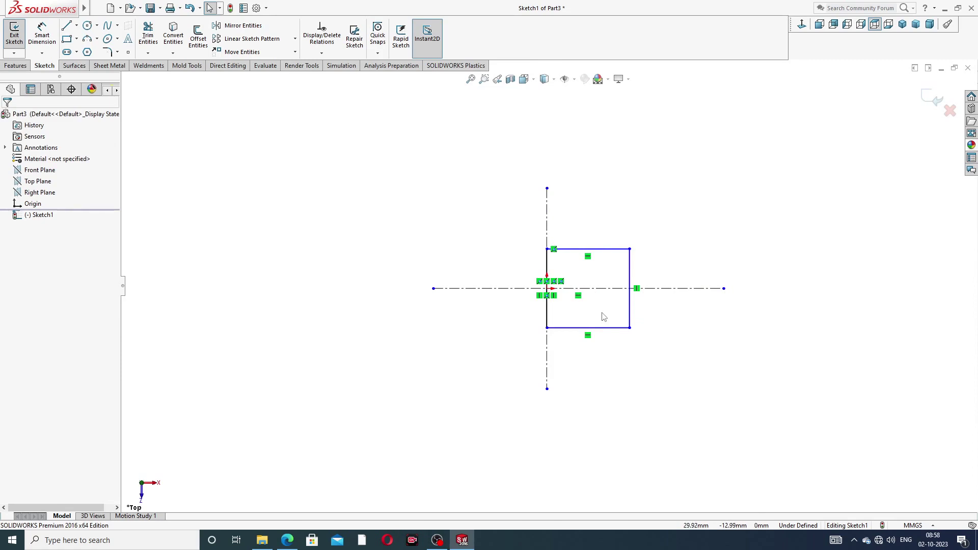
scroll(603, 319, down, 1)
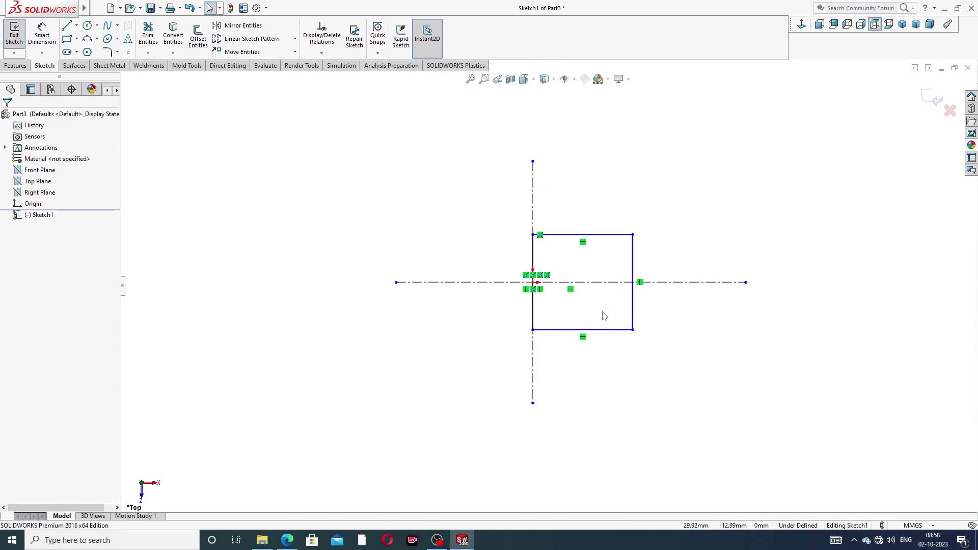
click(22, 68)
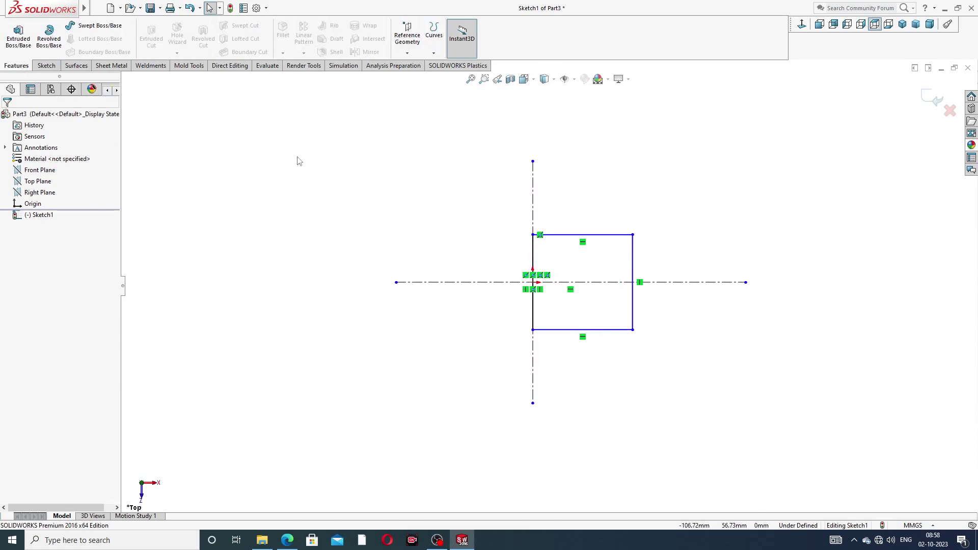
click(45, 67)
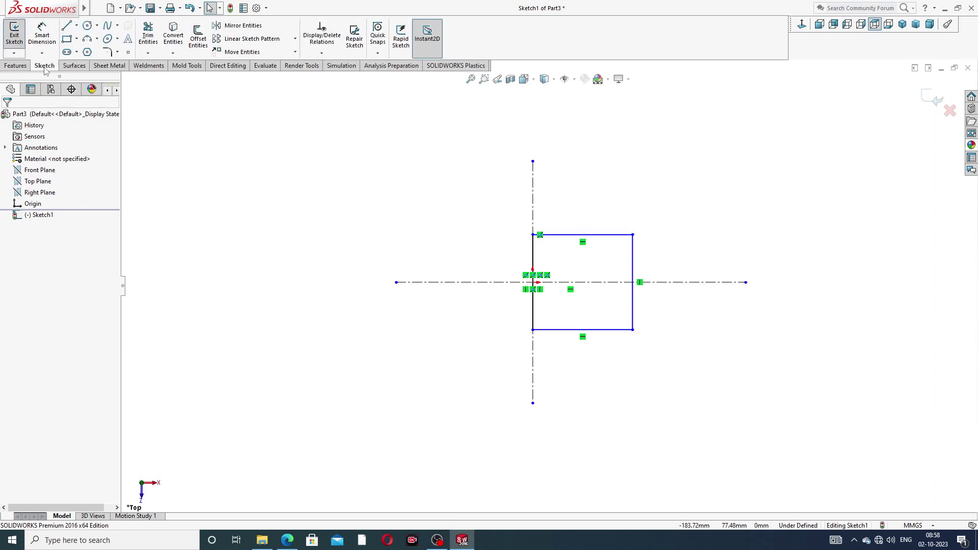
click(42, 35)
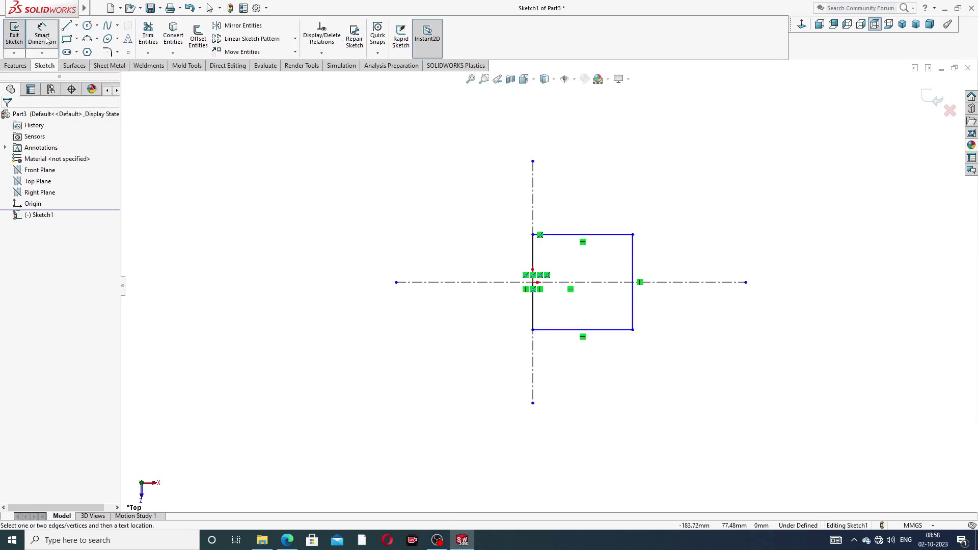
click(287, 540)
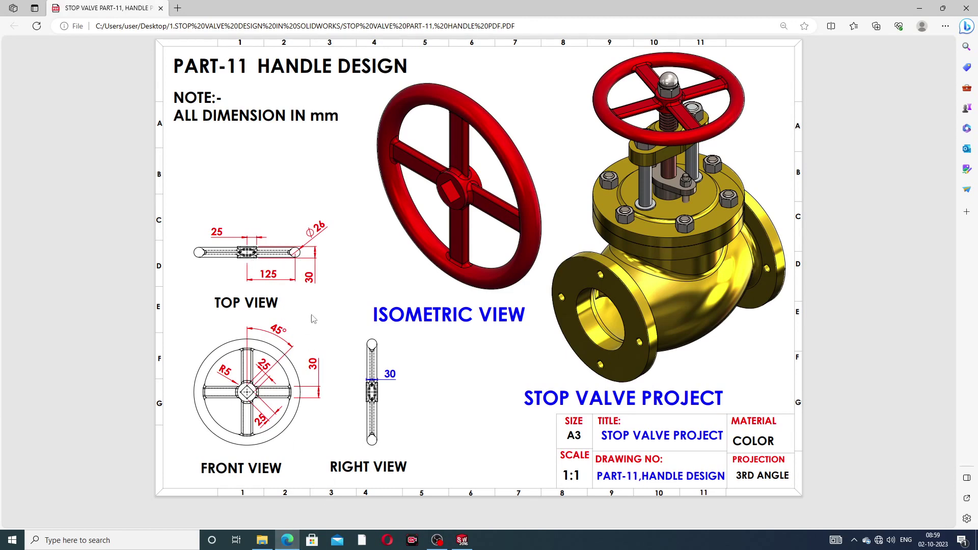
Return from the handle design PDF to the SOLIDWORKS sketch
click(288, 540)
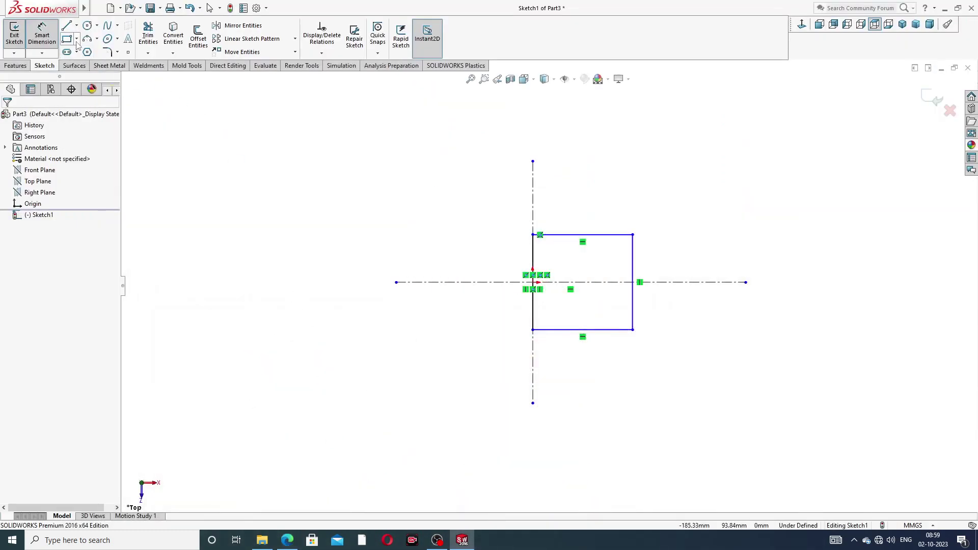
Draw a circle centred on the right end of the horizontal centerline
click(42, 34)
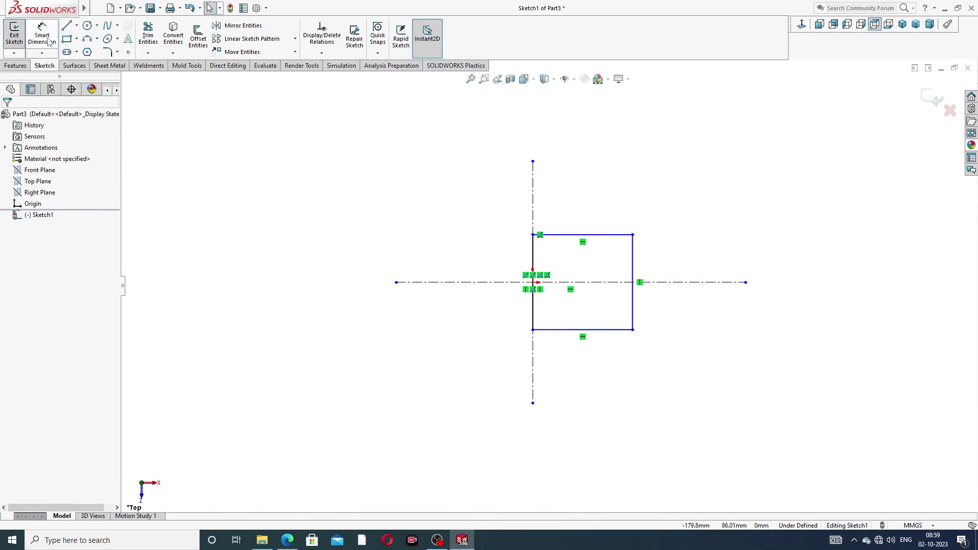
click(88, 26)
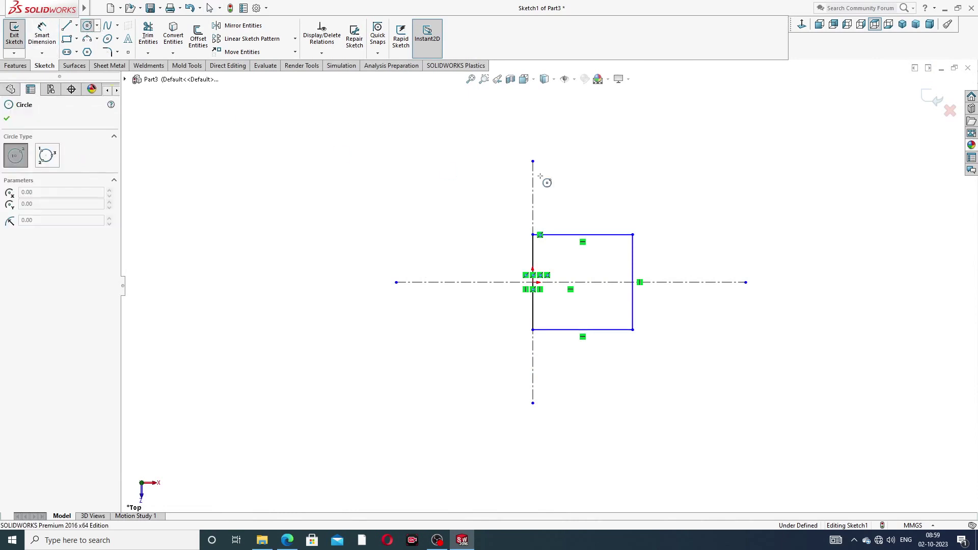
click(746, 282)
click(756, 252)
right_click(779, 173)
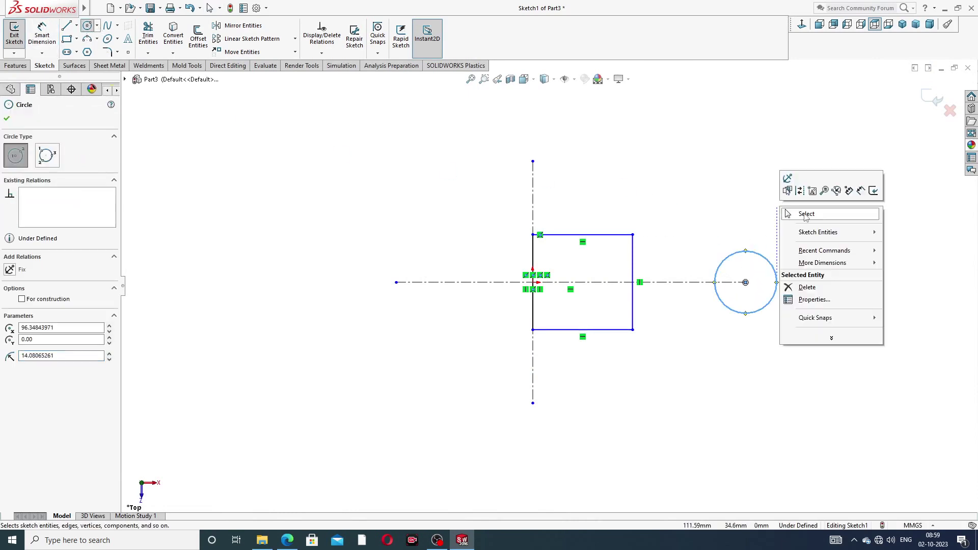
click(804, 216)
Dimension the circle to a 26 diameter
click(42, 35)
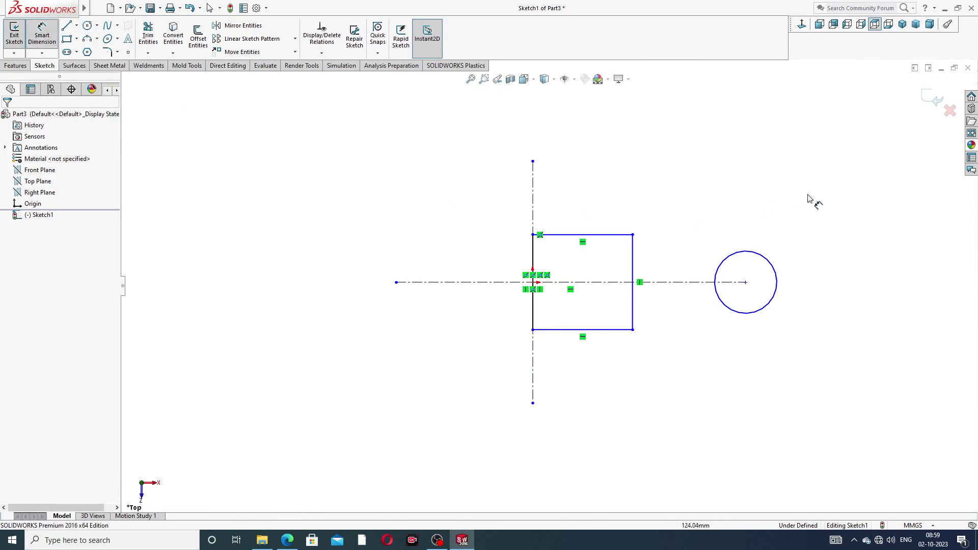
click(772, 259)
click(788, 241)
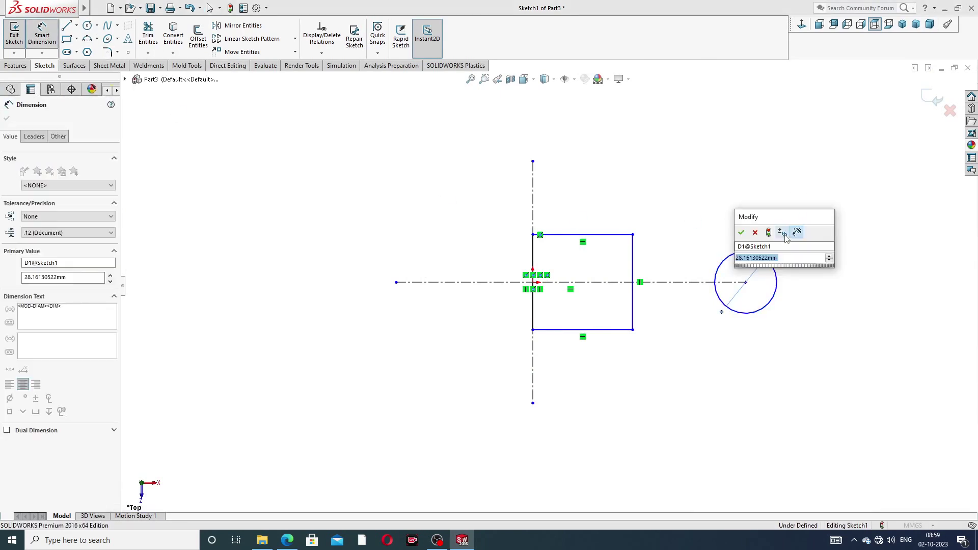
text(26)
key(Return)
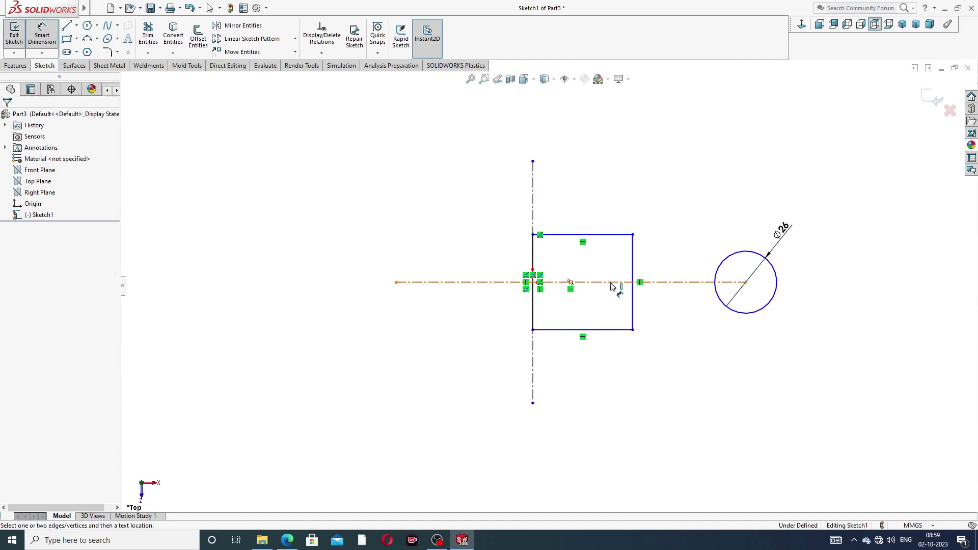
Dimension the rectangle to 25 wide and 30 high
click(619, 236)
click(589, 219)
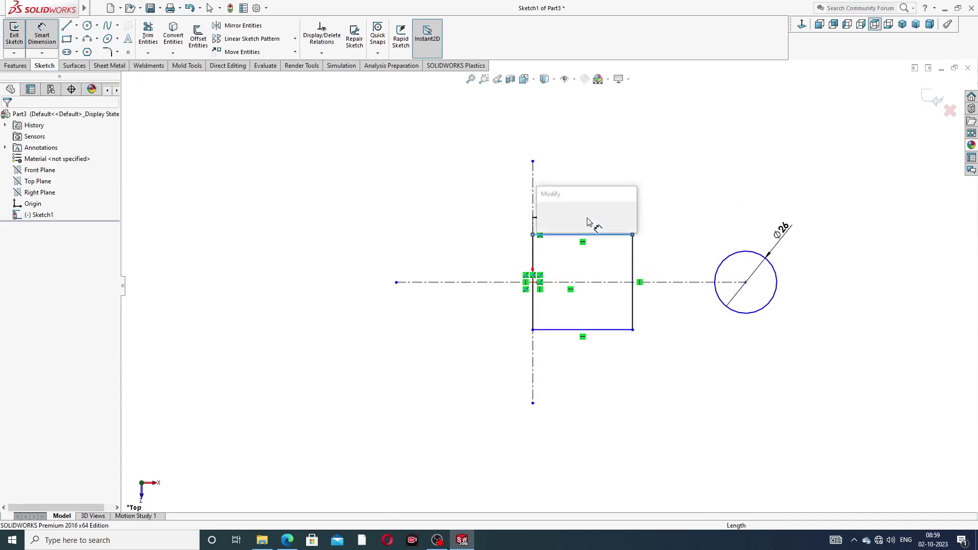
text(25)
key(Return)
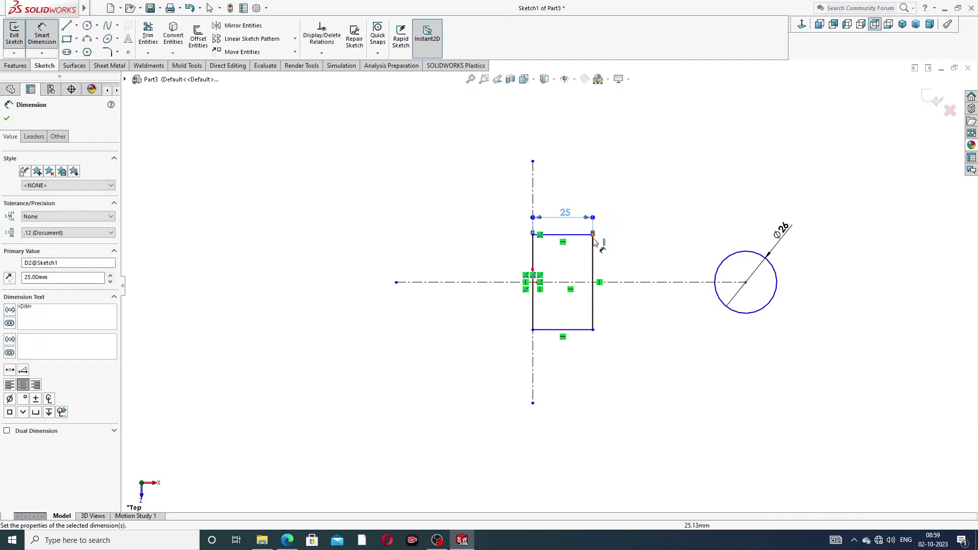
click(592, 254)
click(617, 273)
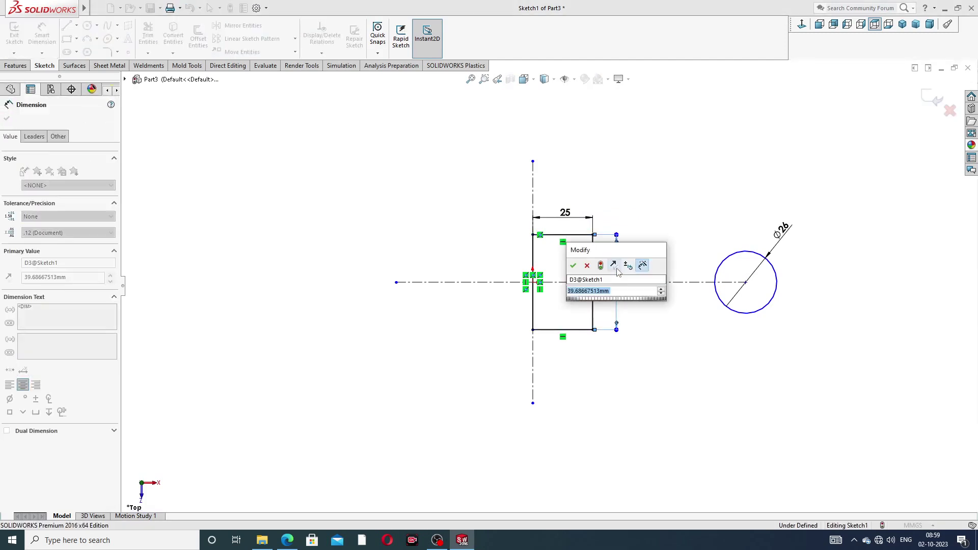
text(30)
key(Return)
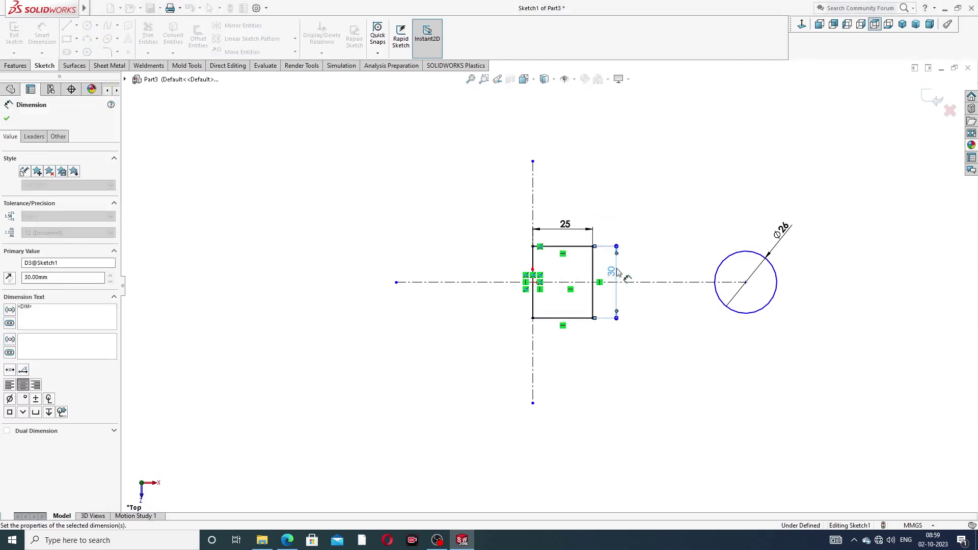
Set the origin-to-circle-centre distance to 125 and tidy the dimension placement
click(533, 282)
click(745, 283)
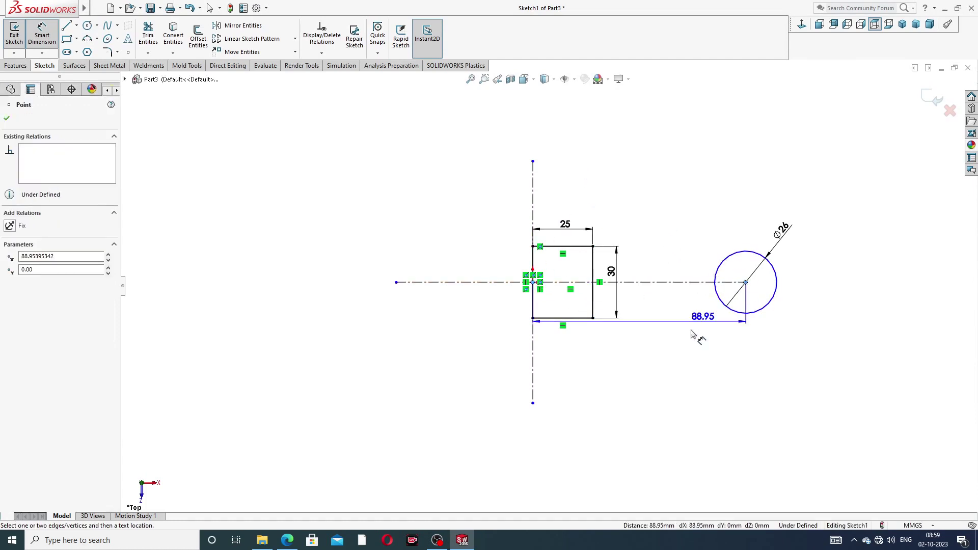
click(631, 353)
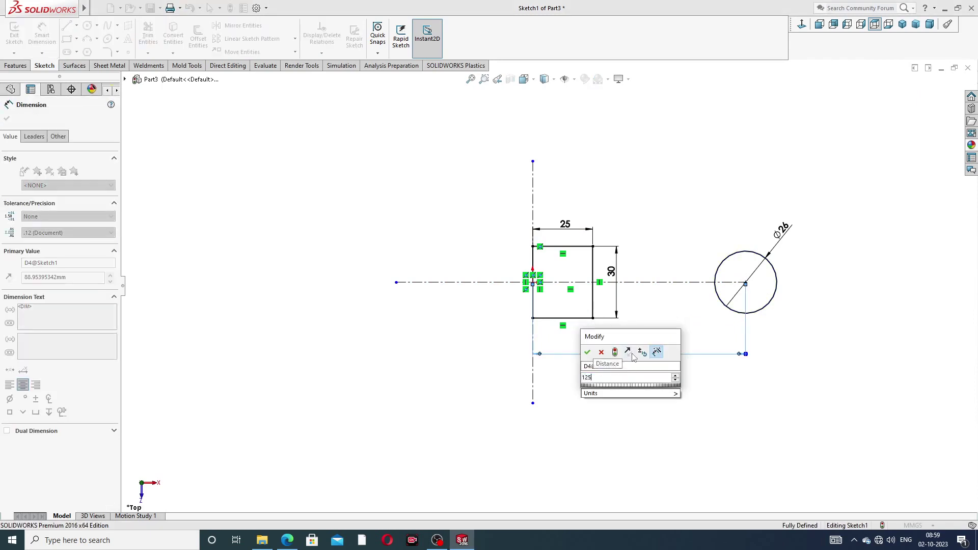
key(Return)
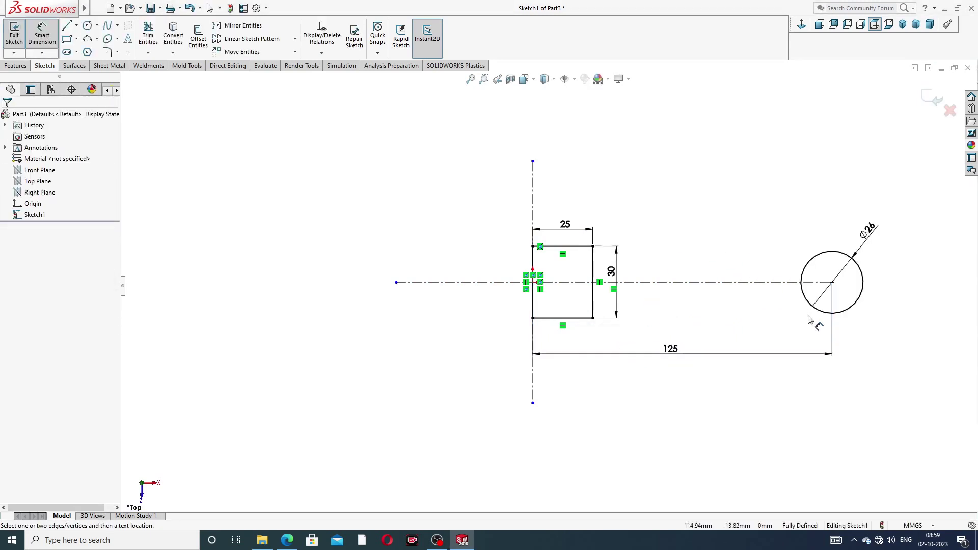
scroll(705, 322, down, 1)
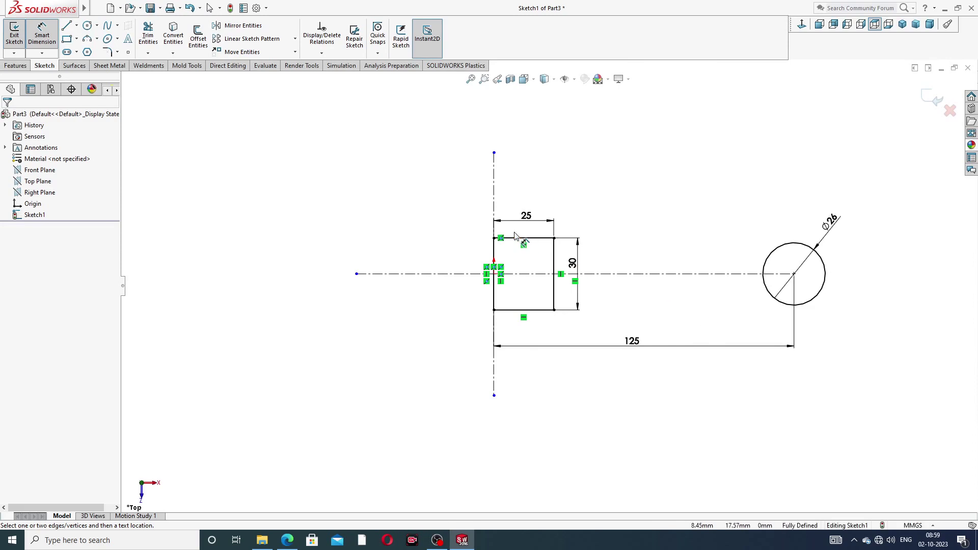
drag(530, 222, 530, 216)
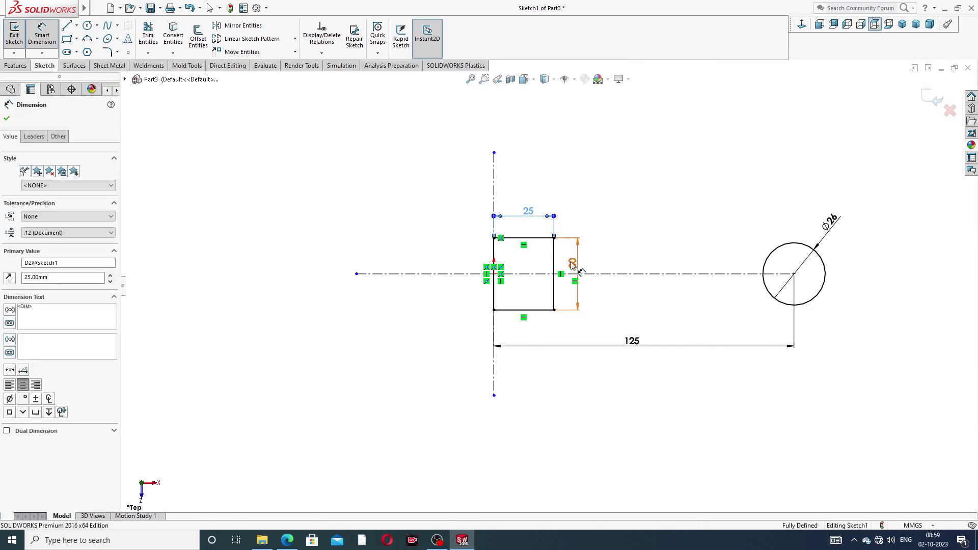
drag(572, 263, 578, 263)
click(650, 229)
scroll(658, 230, up, 3)
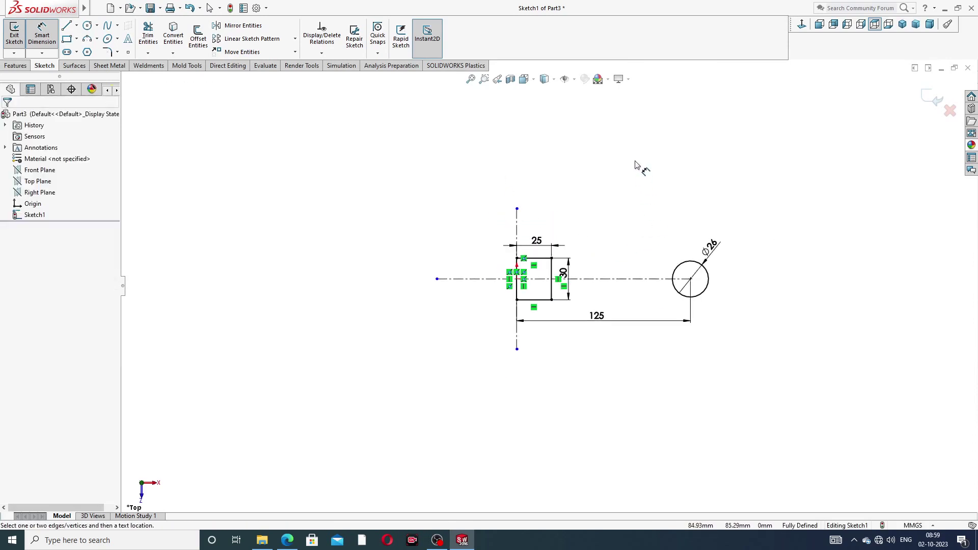
right_click(637, 163)
click(666, 152)
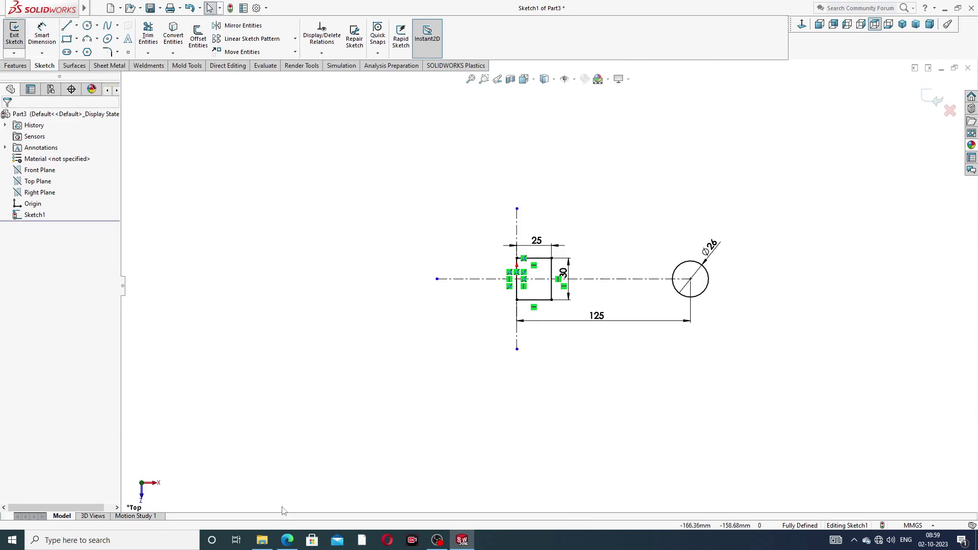
Check the handle design PDF, then return to the fully defined sketch
click(288, 540)
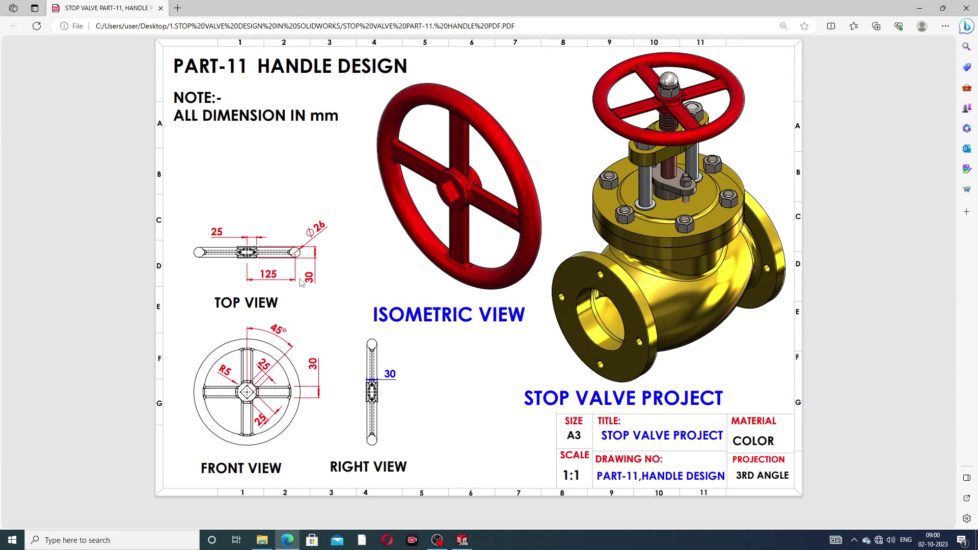
click(287, 540)
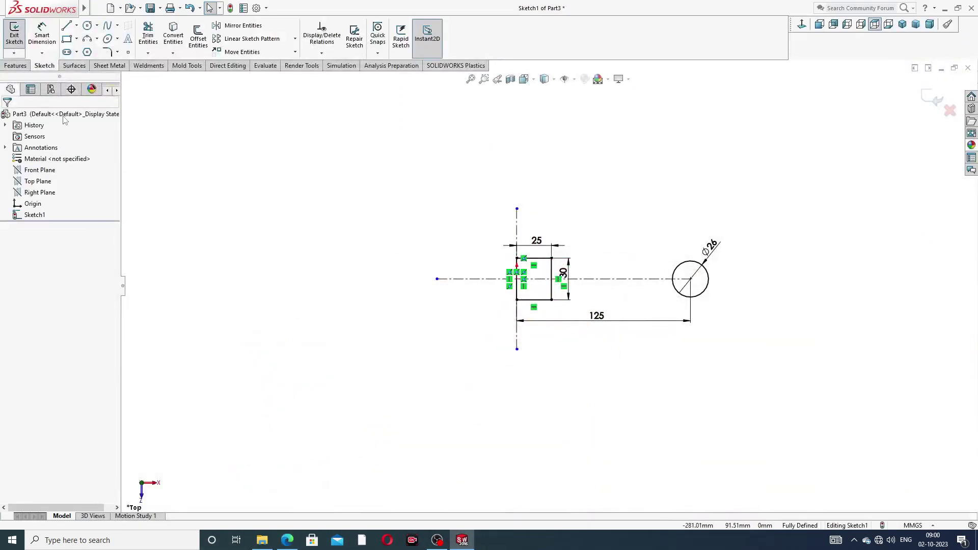
Revolve Sketch1 360° about the sketch line into Revolve1, then orbit to inspect it
click(16, 66)
click(46, 41)
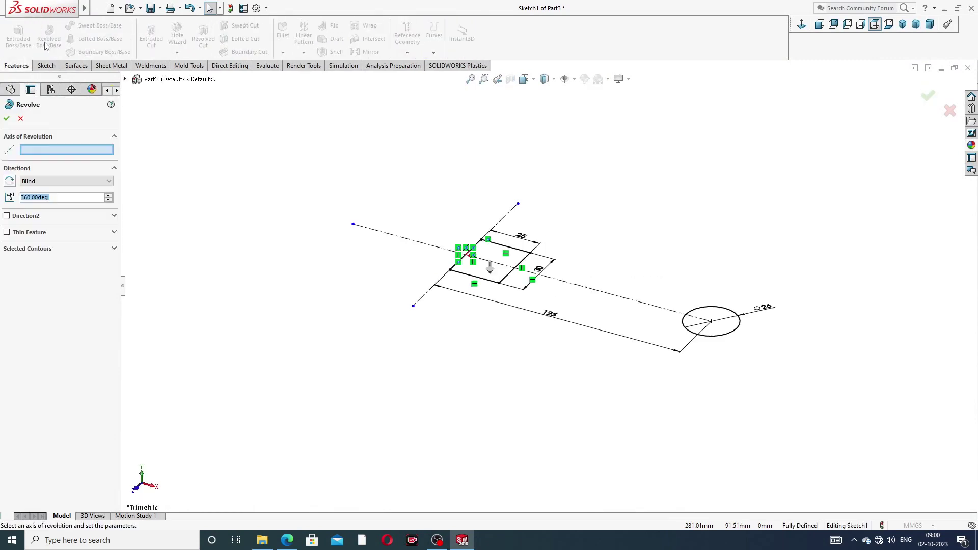
click(453, 269)
key(f)
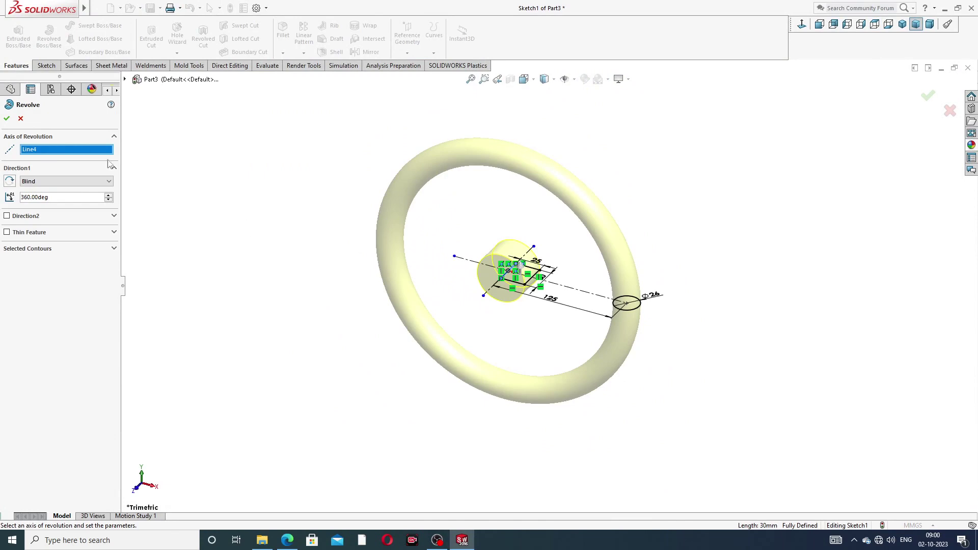
click(7, 118)
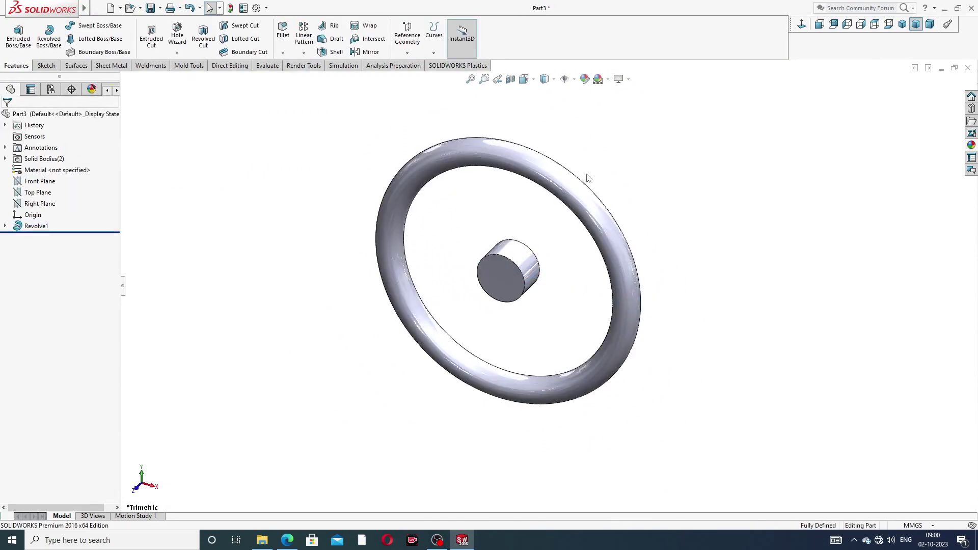
middle_drag(588, 178, 392, 198)
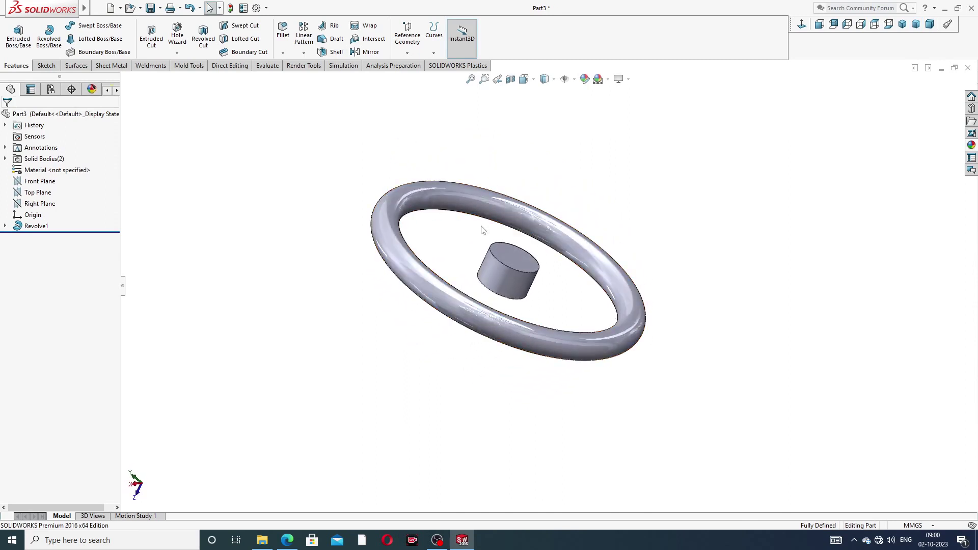
middle_drag(483, 230, 503, 293)
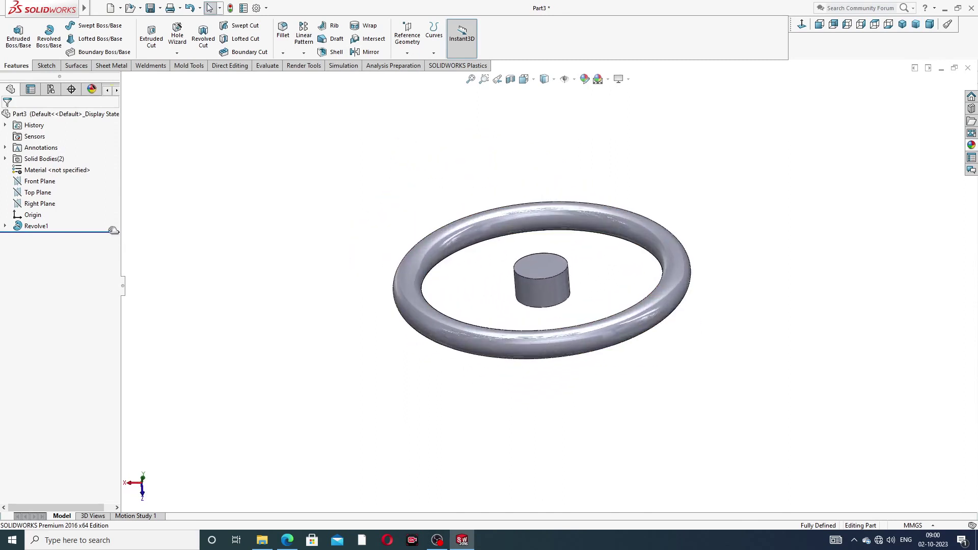
Start a new sketch on the Front Plane, viewed normal to it and fitted
click(39, 181)
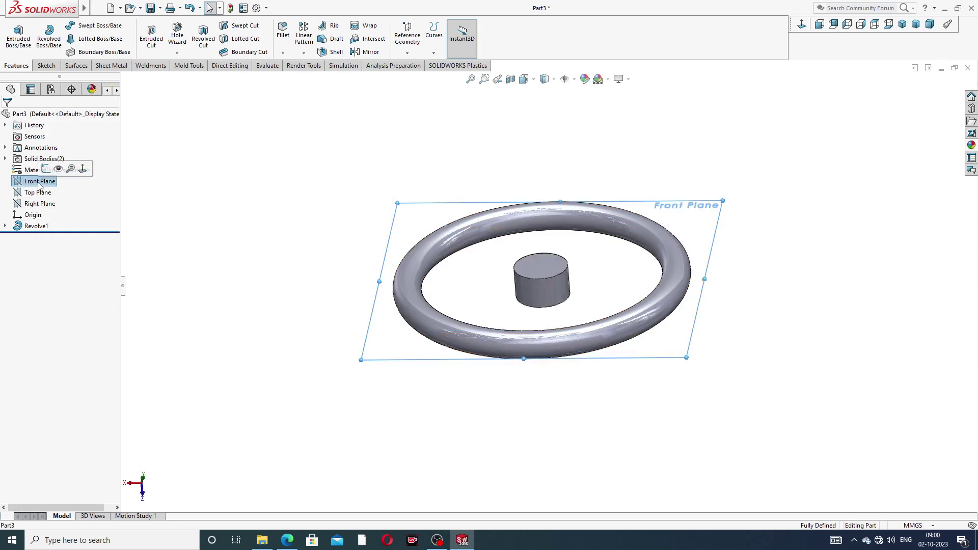
click(46, 169)
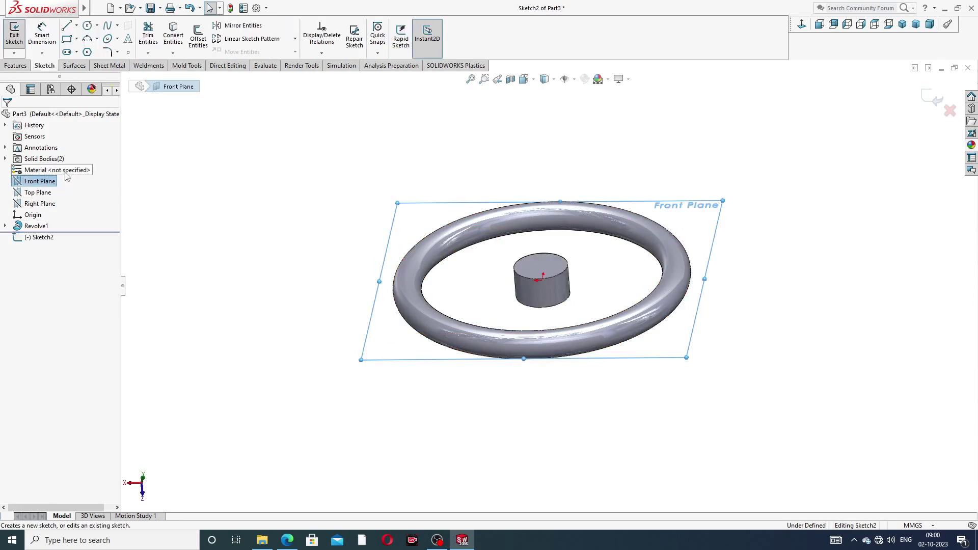
click(803, 25)
key(f)
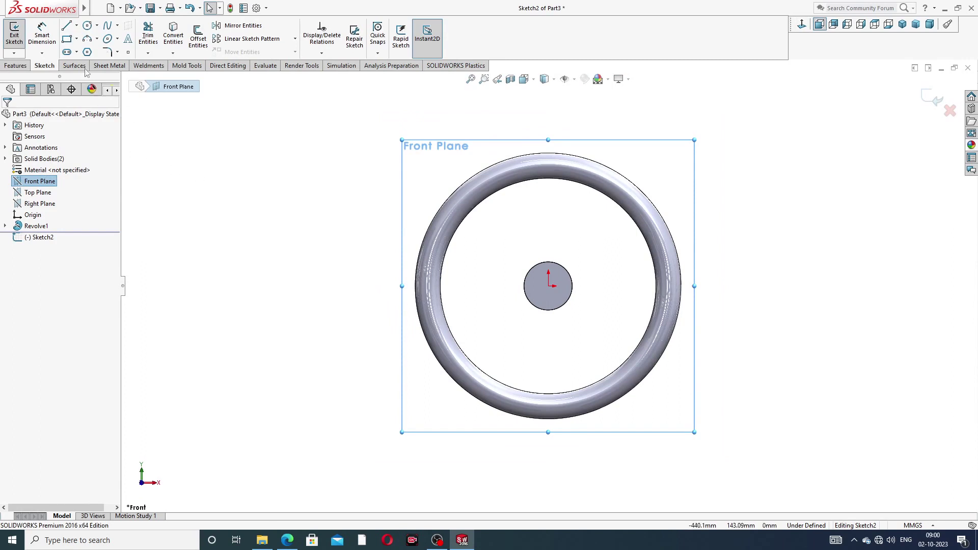
Draw a corner rectangle spanning the ring, nudging its left side slightly outward
click(76, 40)
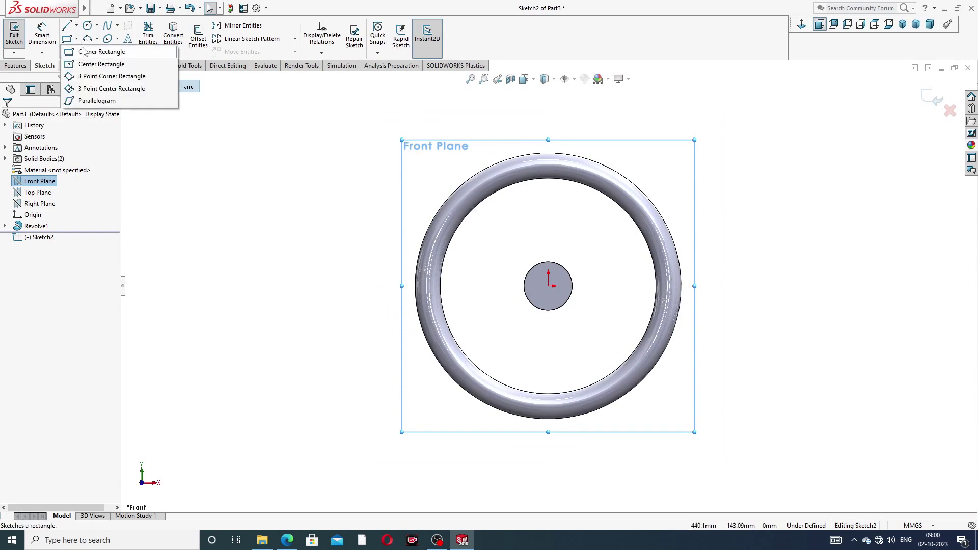
click(88, 52)
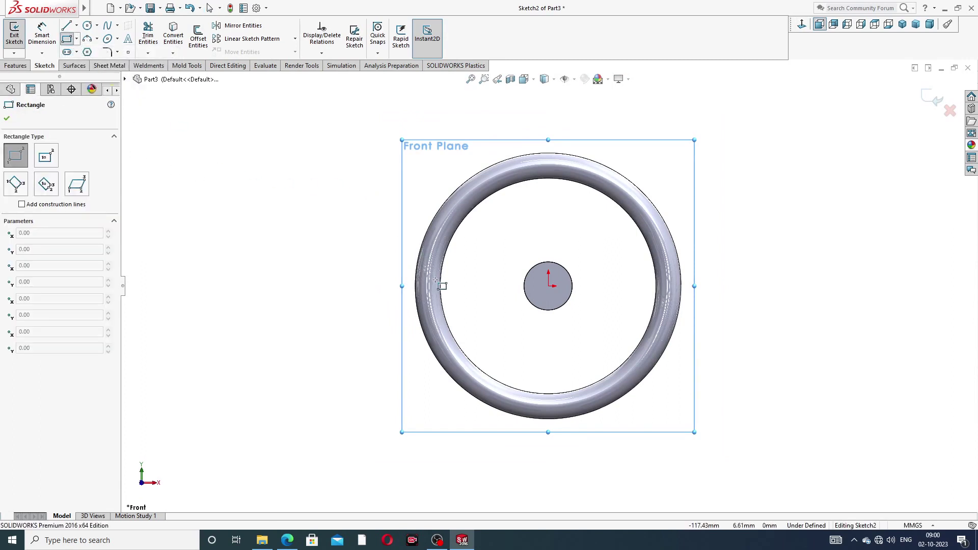
click(432, 258)
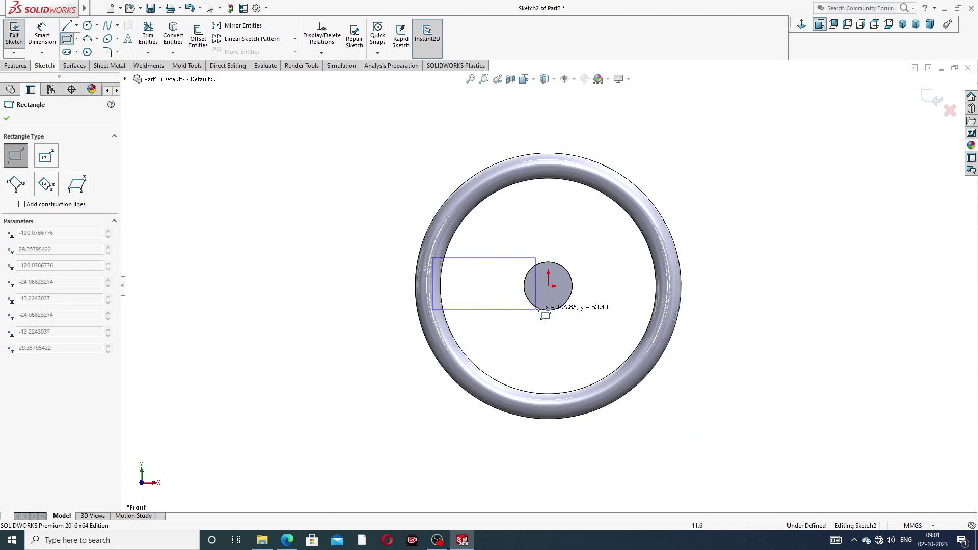
click(669, 306)
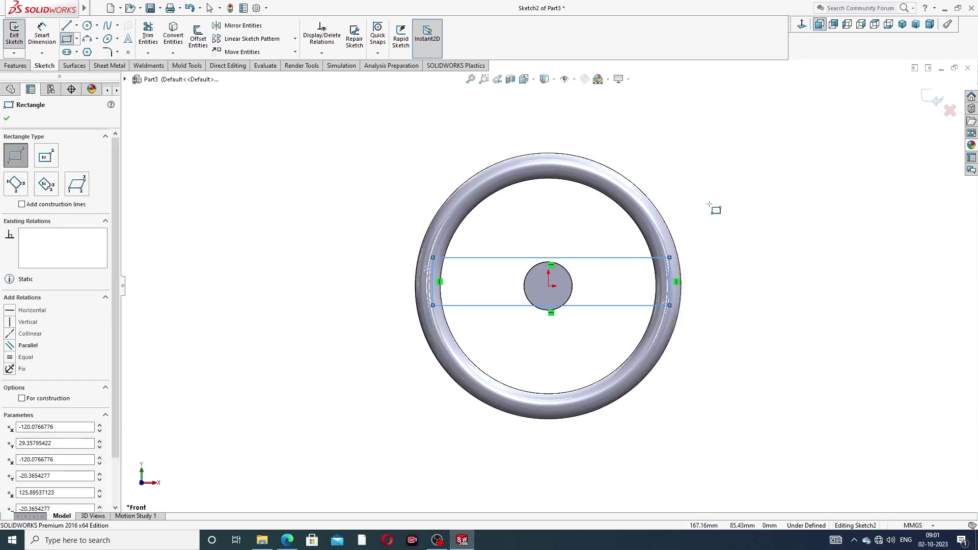
right_click(714, 207)
click(734, 213)
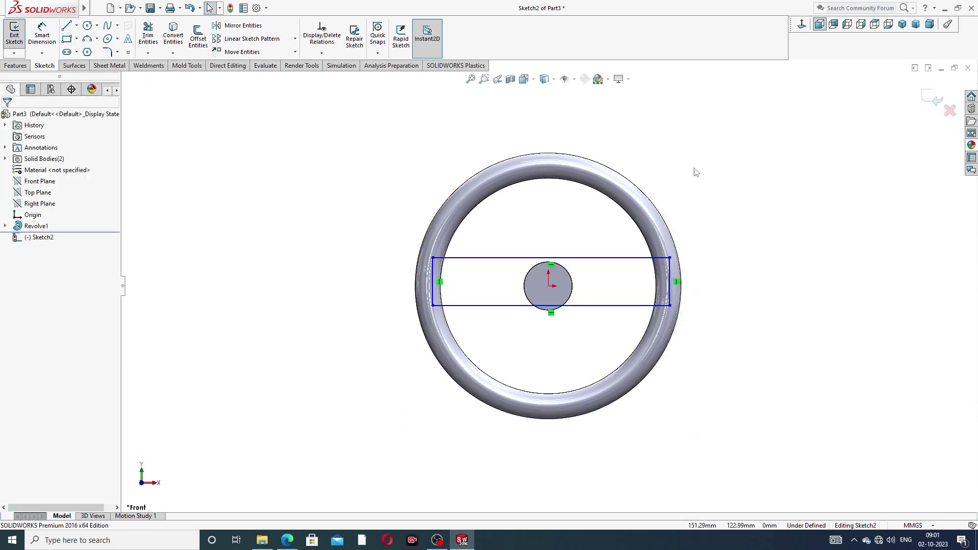
click(433, 277)
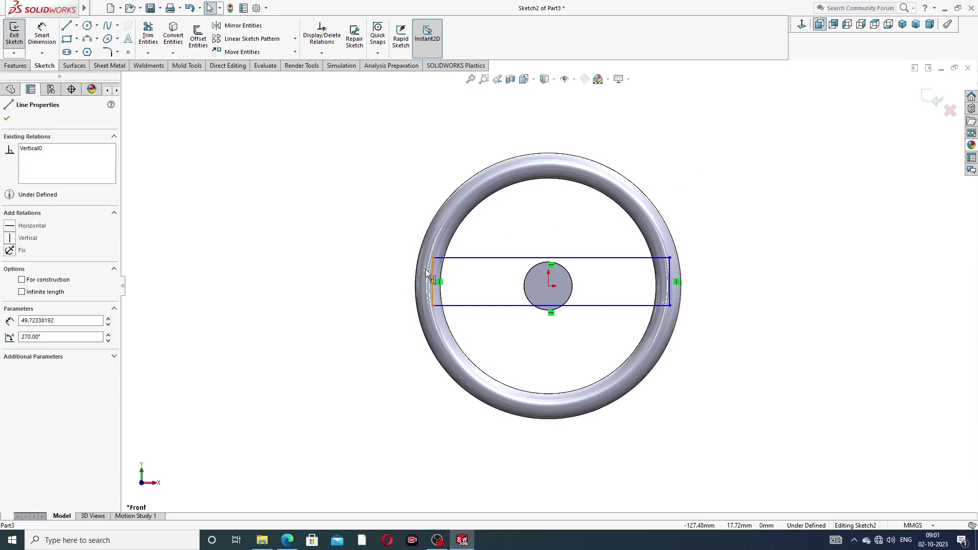
drag(421, 271, 429, 269)
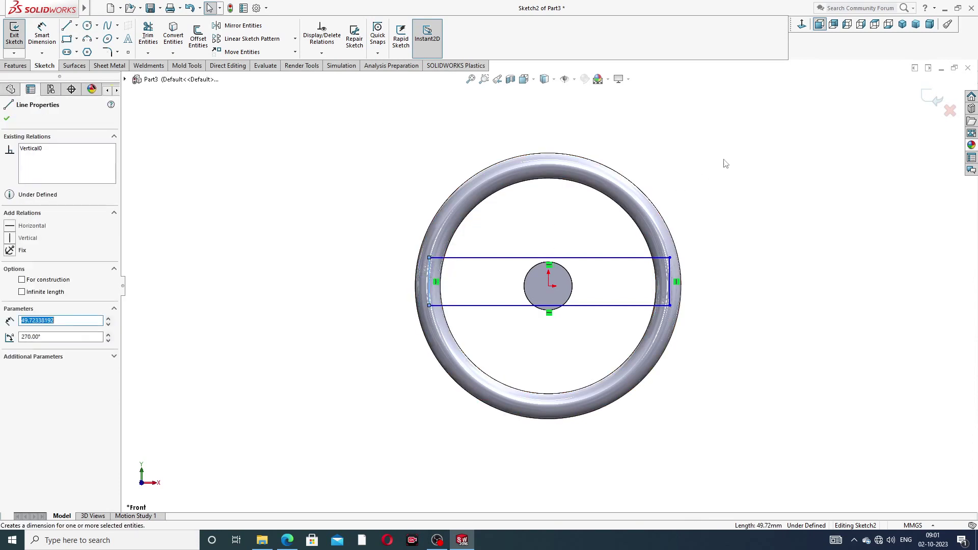
click(741, 151)
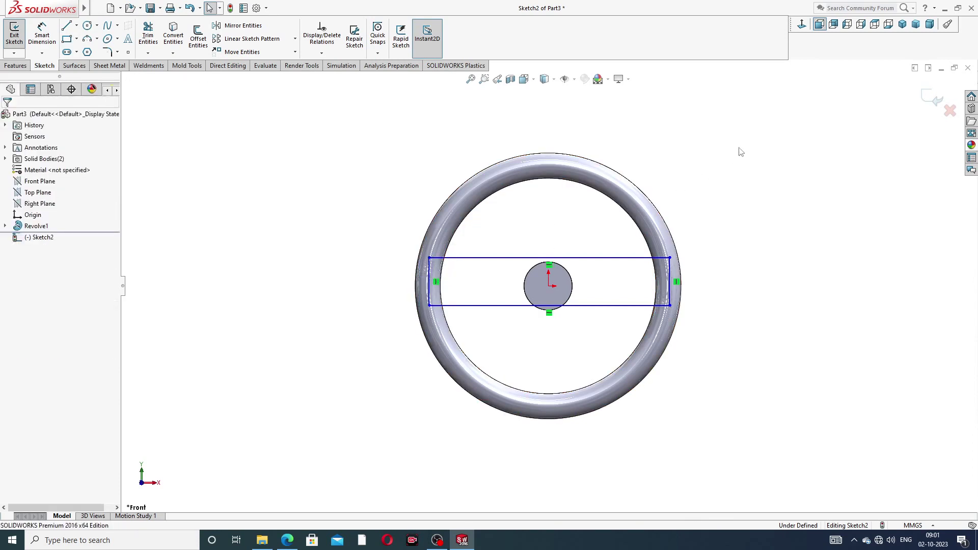
Draw a horizontal centerline running right from the sketch origin
click(42, 40)
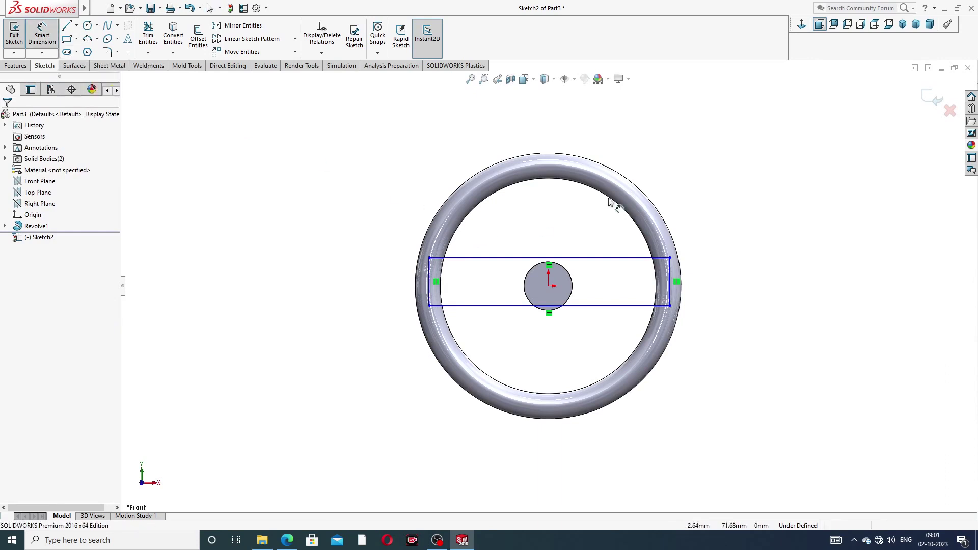
right_click(703, 149)
click(725, 157)
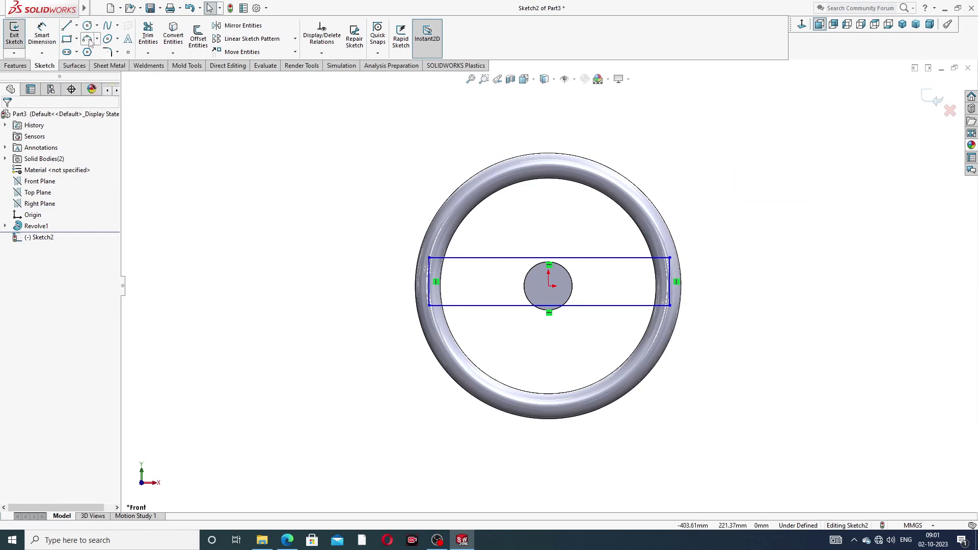
click(76, 25)
click(96, 48)
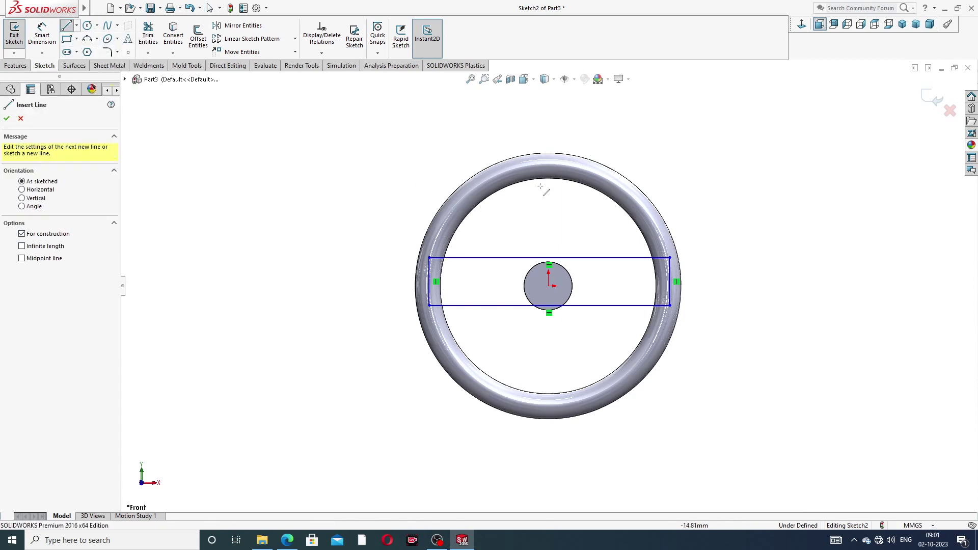
click(549, 285)
click(617, 285)
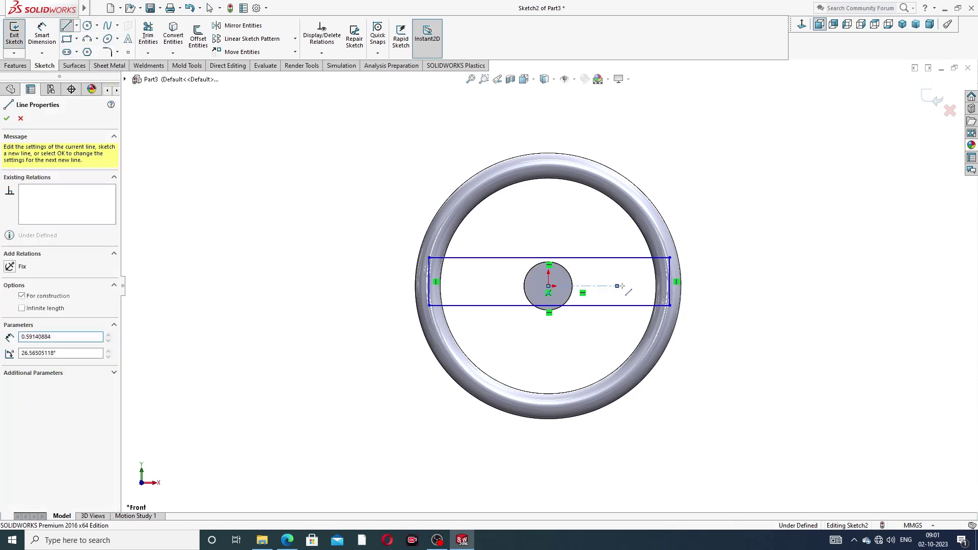
right_click(714, 229)
click(729, 236)
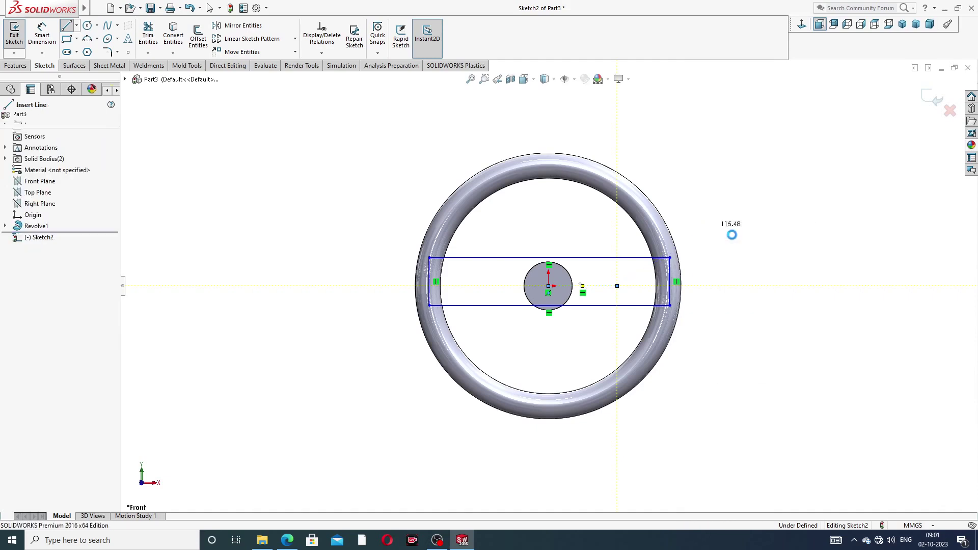
Make the rectangle's top and bottom edges symmetric about the centerline
click(598, 287)
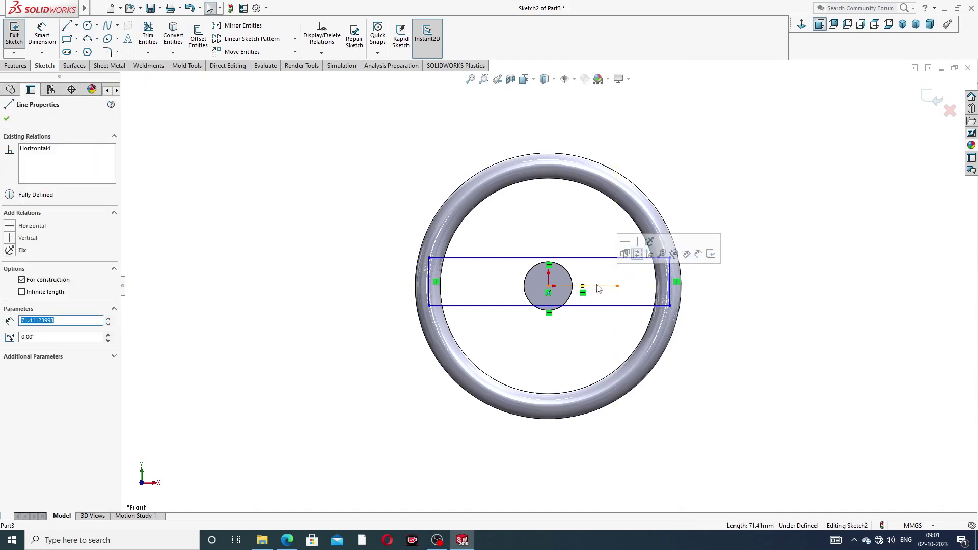
ctrl+click(607, 258)
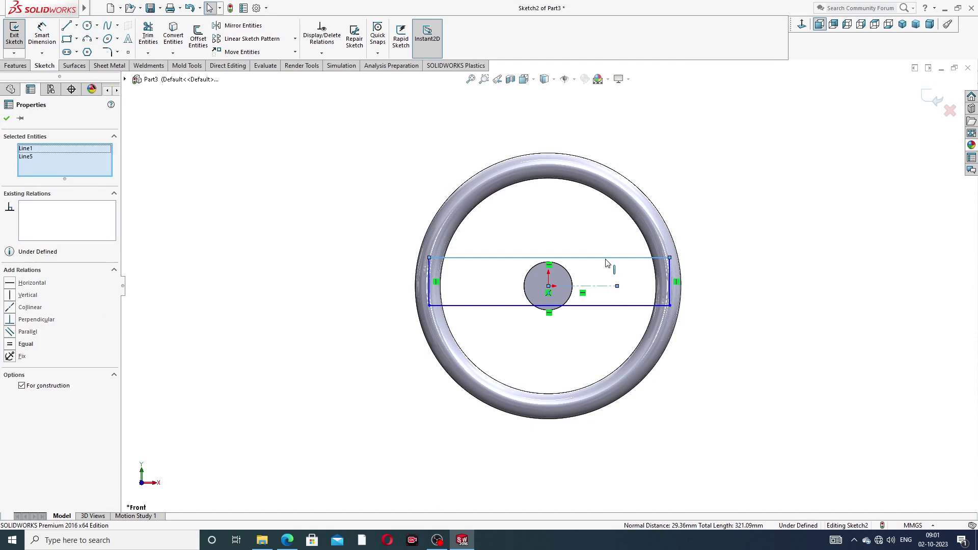
ctrl+click(617, 305)
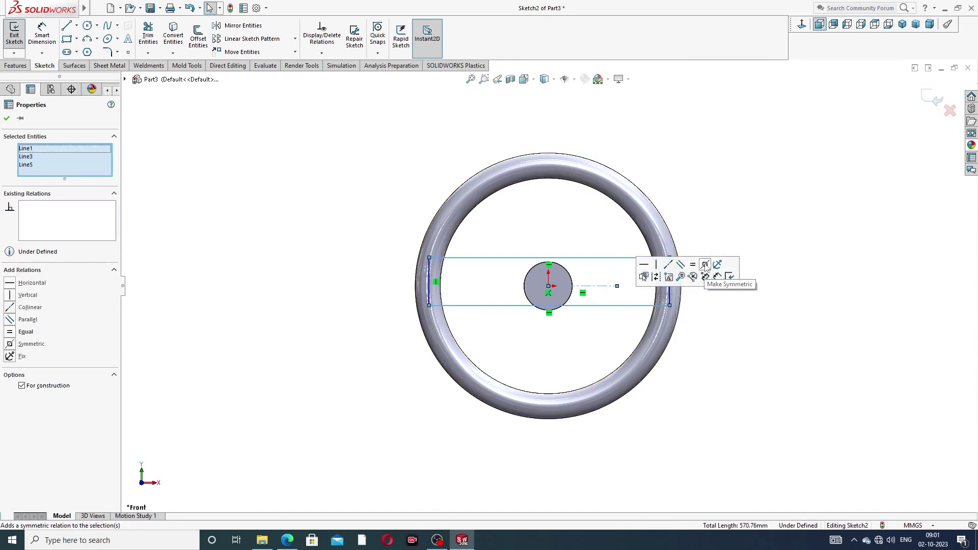
click(706, 265)
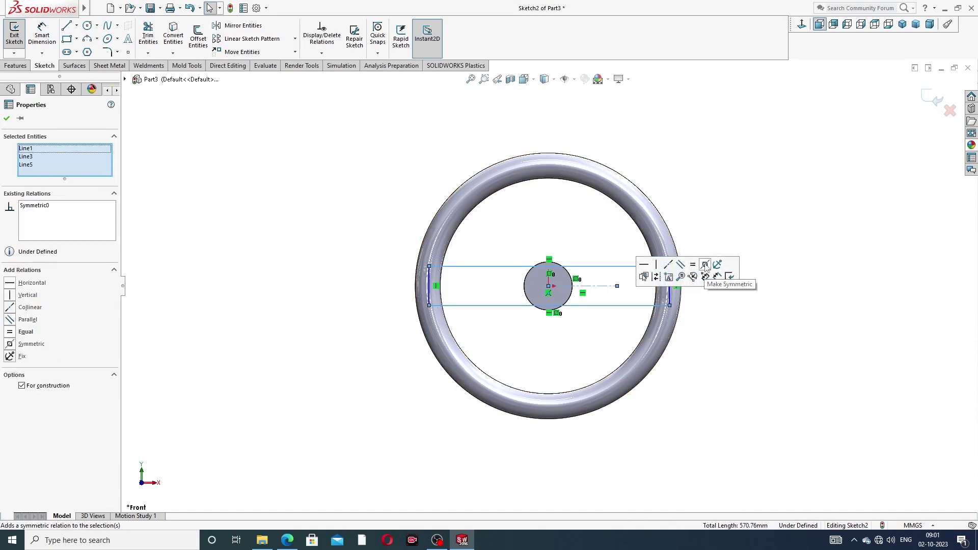
click(700, 204)
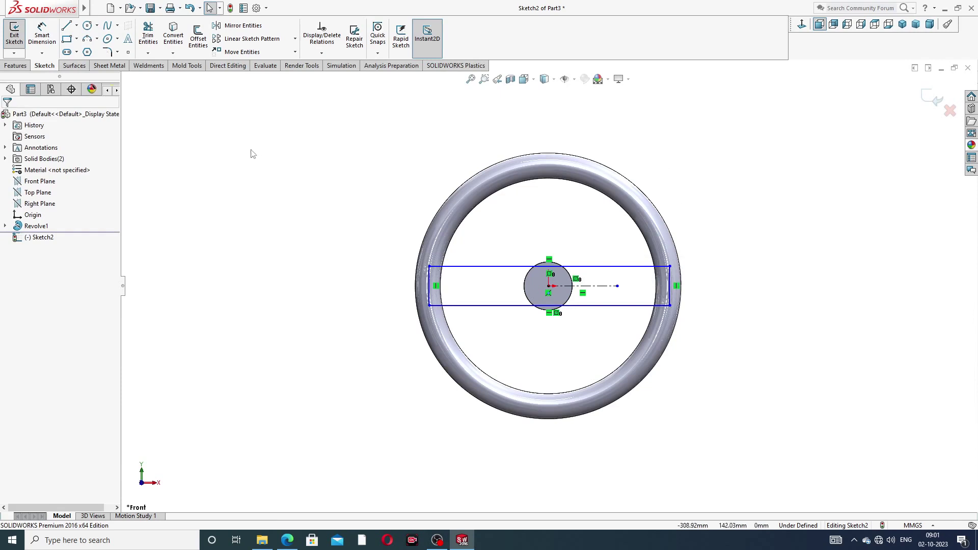
click(42, 36)
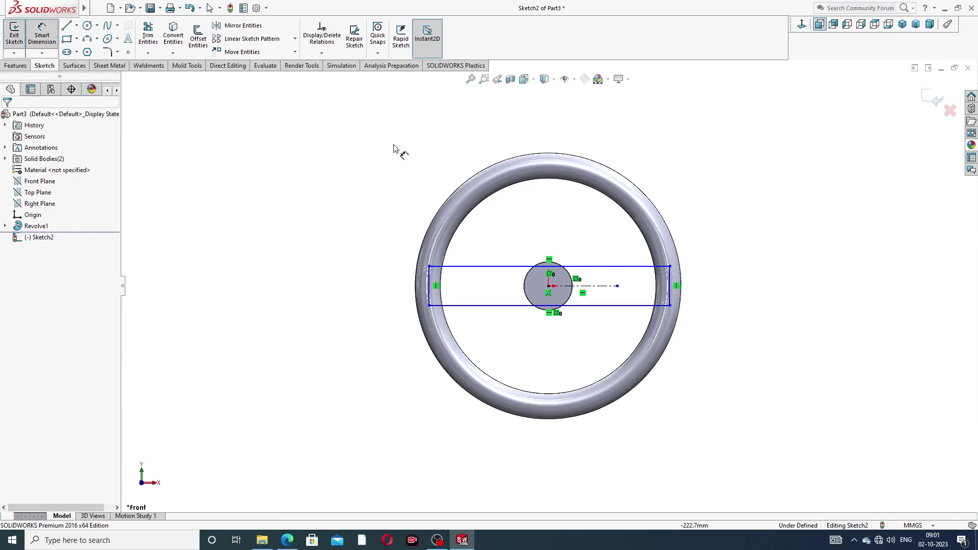
Dimension the rectangle's right side at 40.73 mm and bring up the handle design PDF
click(670, 285)
click(728, 296)
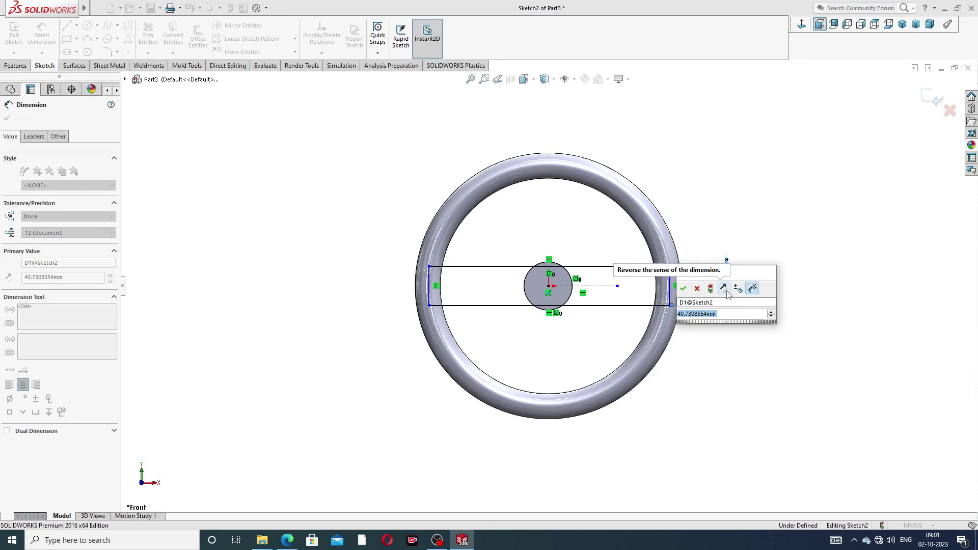
click(287, 540)
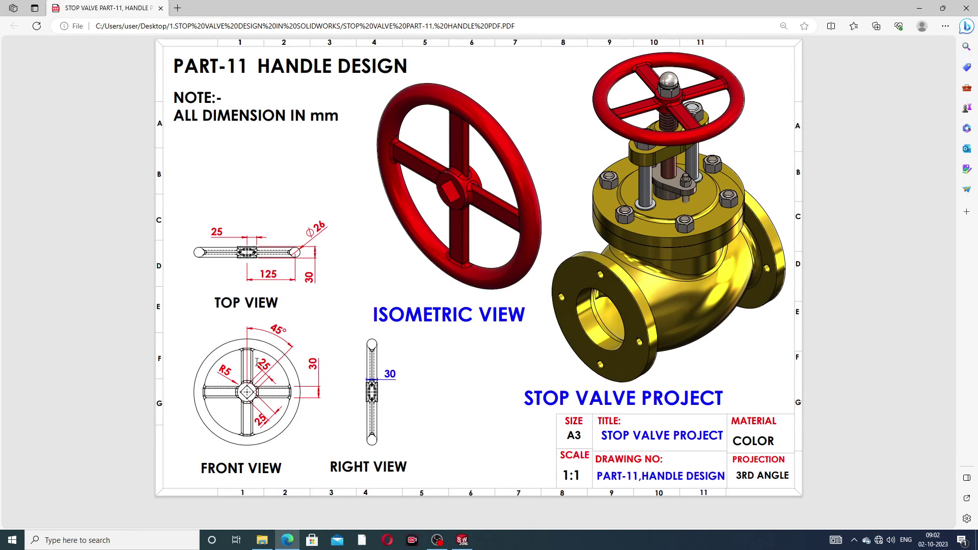
Minimize the handle design PDF to get back to the pending sketch dimension
click(288, 540)
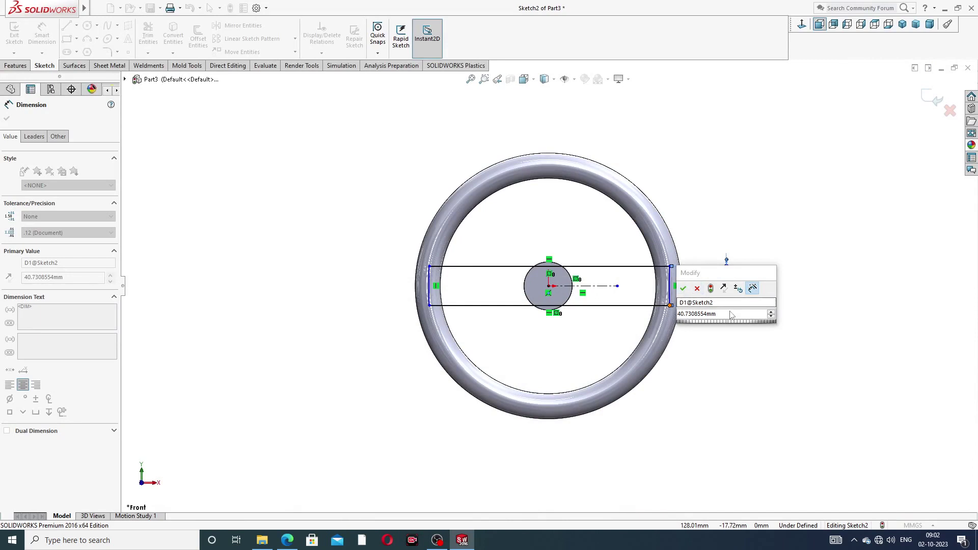
Change the rectangle's height dimension from 40.73 to 20 mm and leave dimensioning
click(639, 322)
text(20)
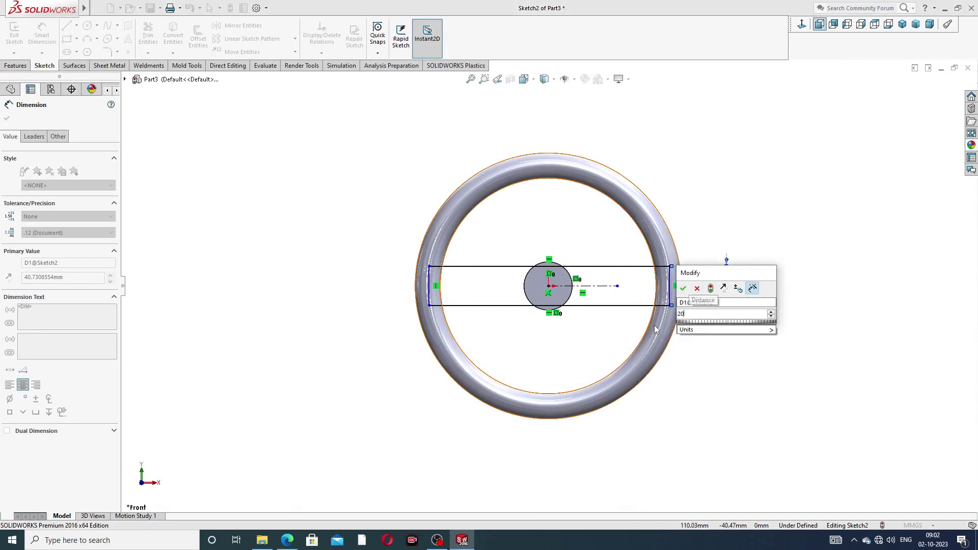
key(Return)
click(698, 332)
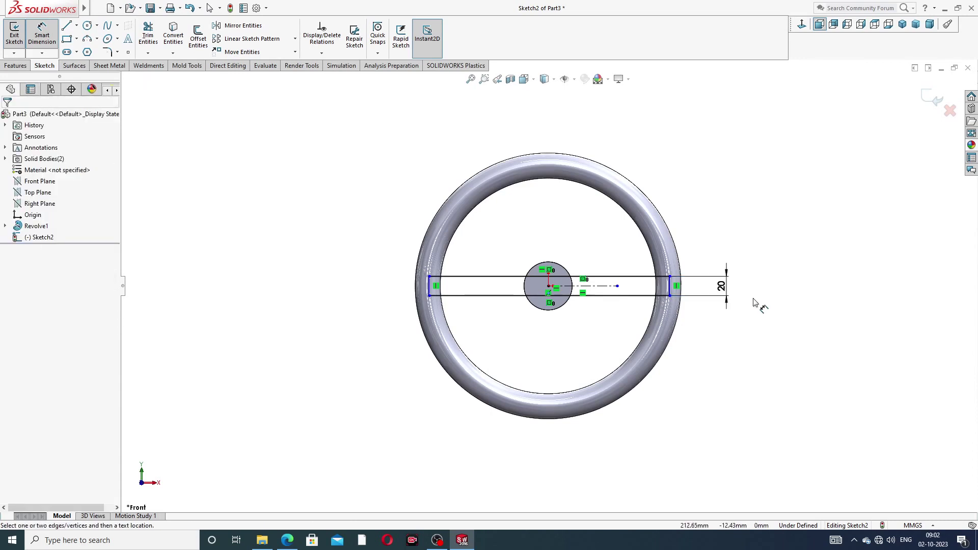
right_click(692, 148)
click(719, 151)
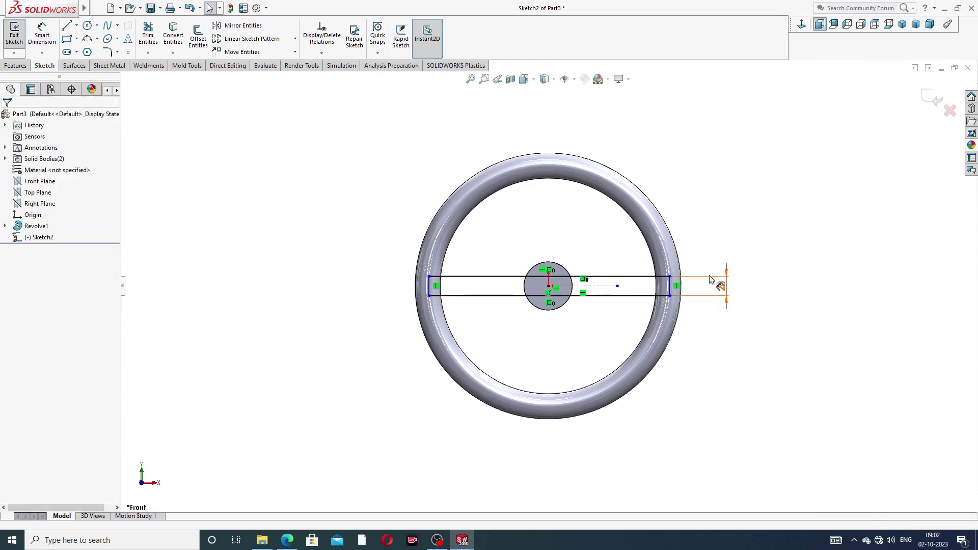
Extrude the 20 mm bar sketch 10 mm Mid Plane into a solid spoke
click(21, 66)
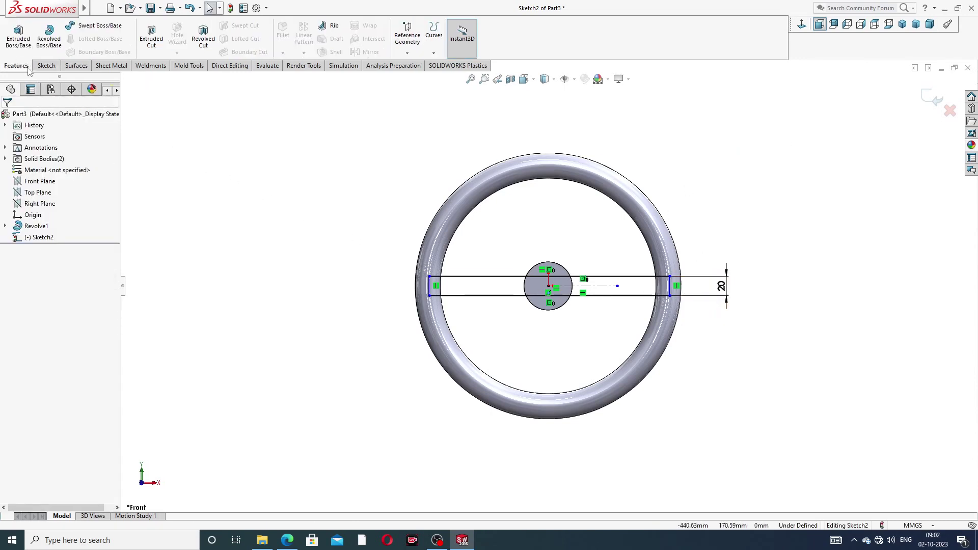
click(20, 41)
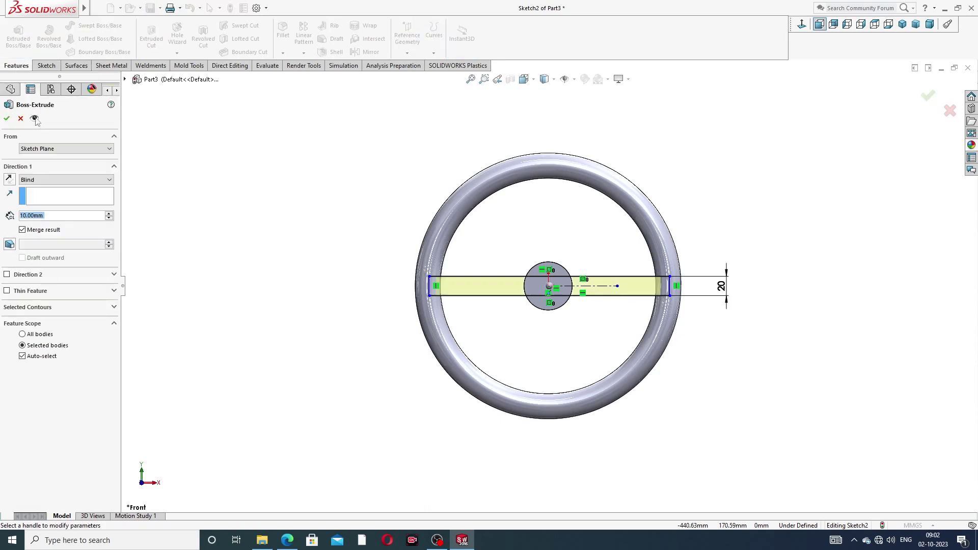
click(51, 181)
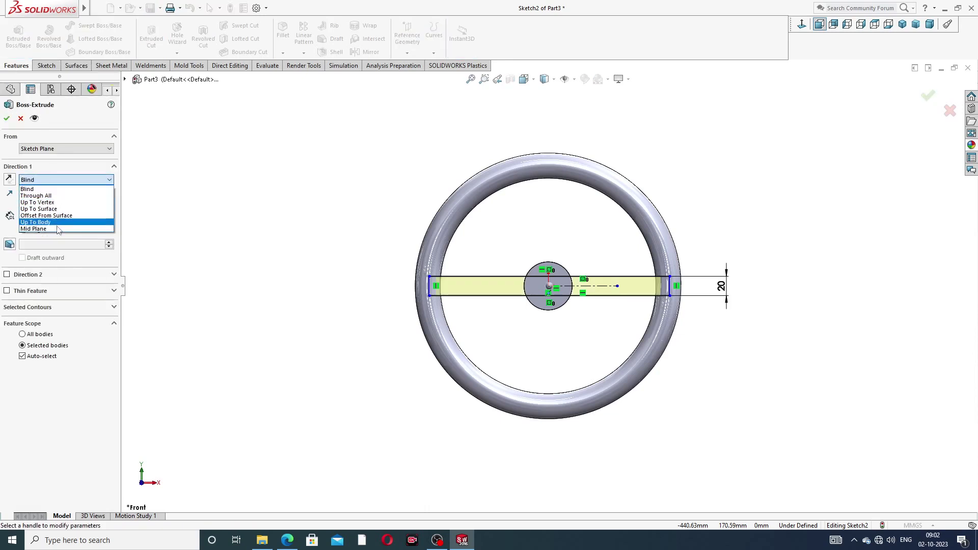
click(57, 229)
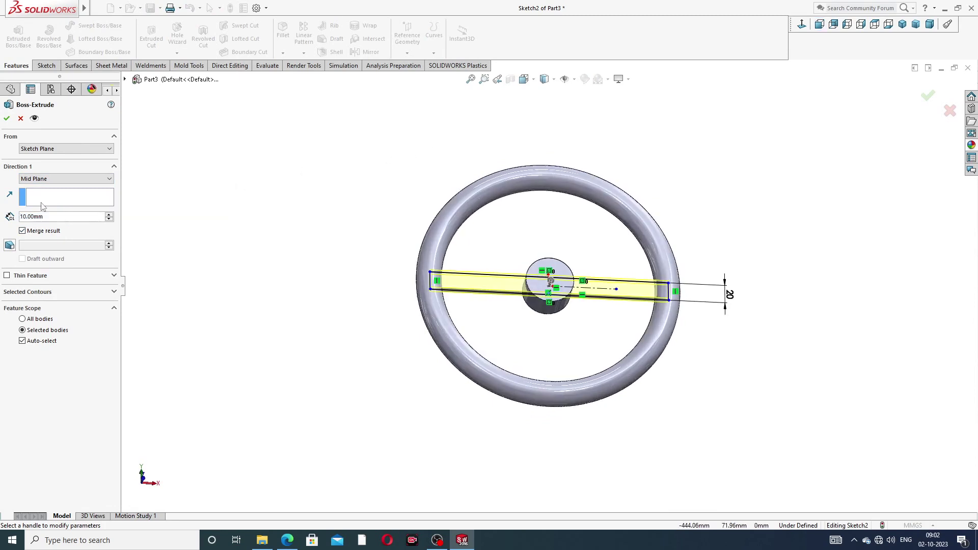
click(6, 119)
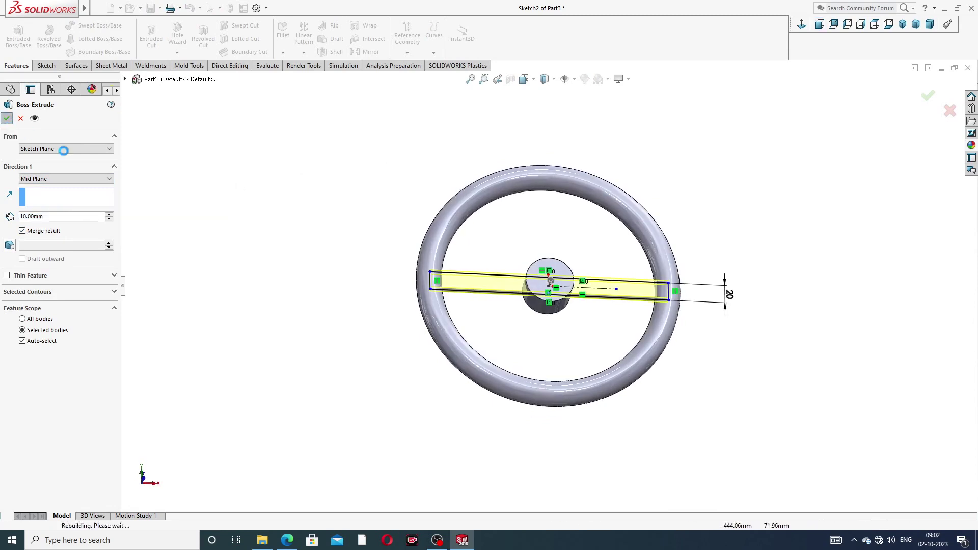
click(692, 203)
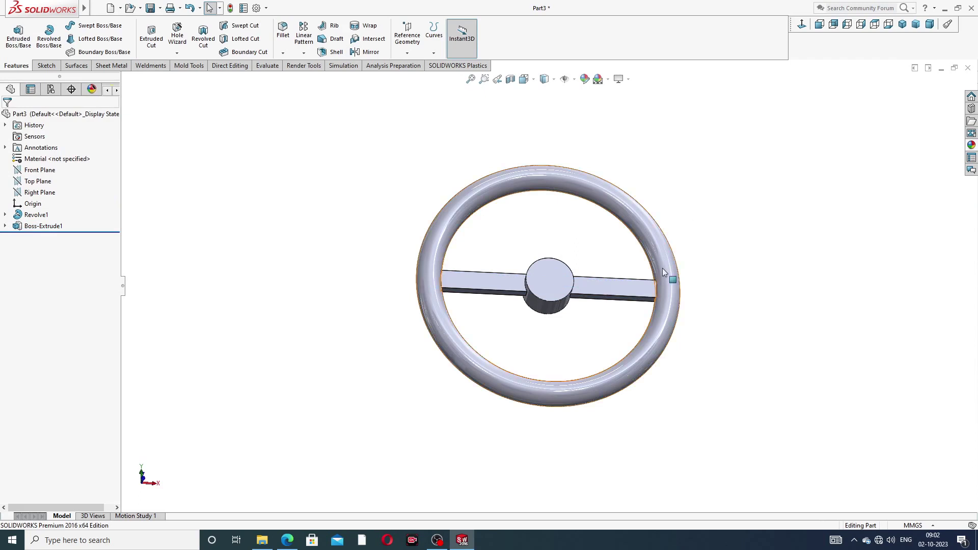
middle_drag(555, 298, 533, 247)
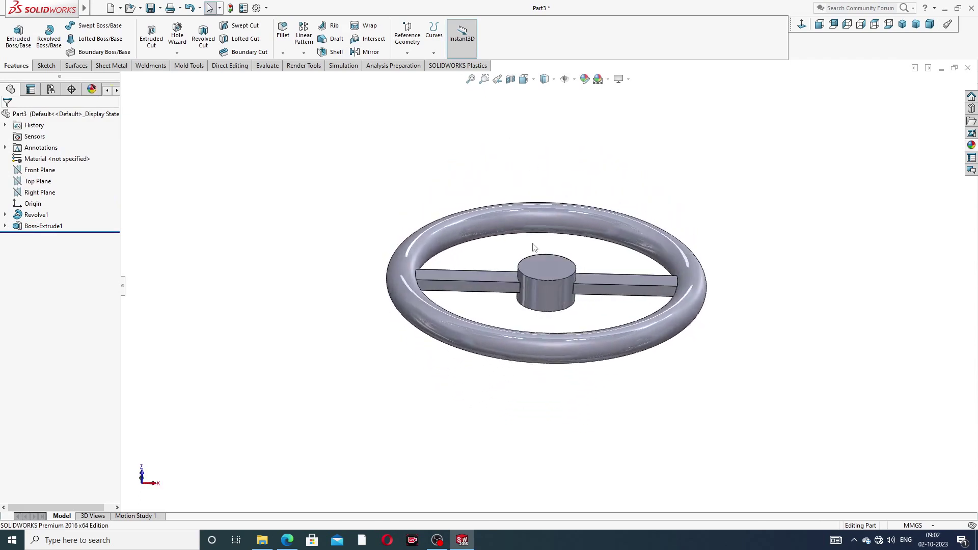
Circular-pattern Boss-Extrude1 into 4 instances over 360° about the hub's cylindrical face
click(304, 53)
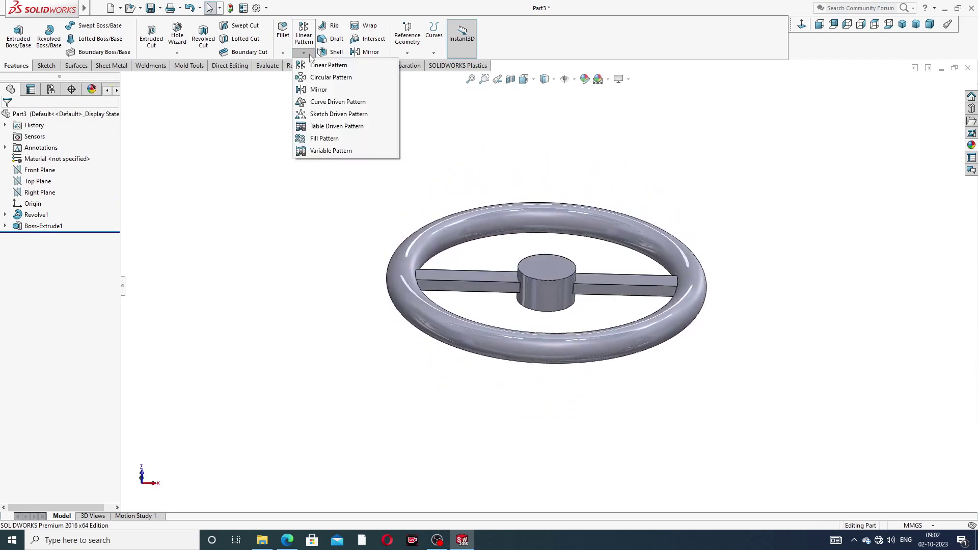
click(323, 78)
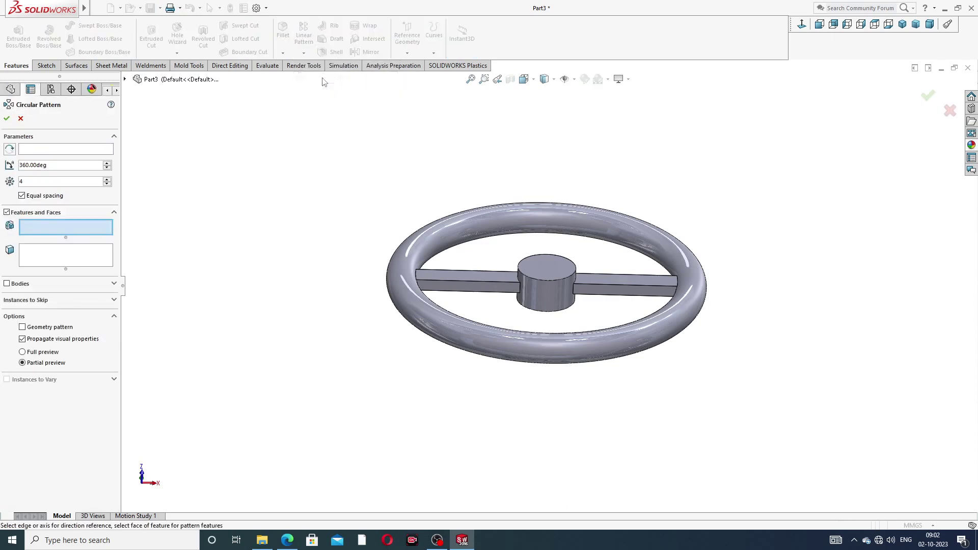
click(76, 150)
click(550, 297)
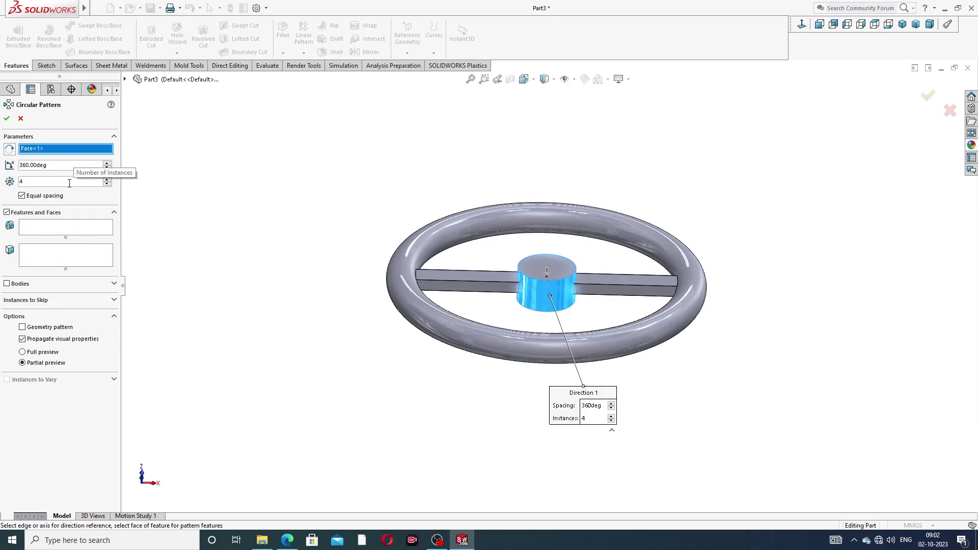
click(77, 226)
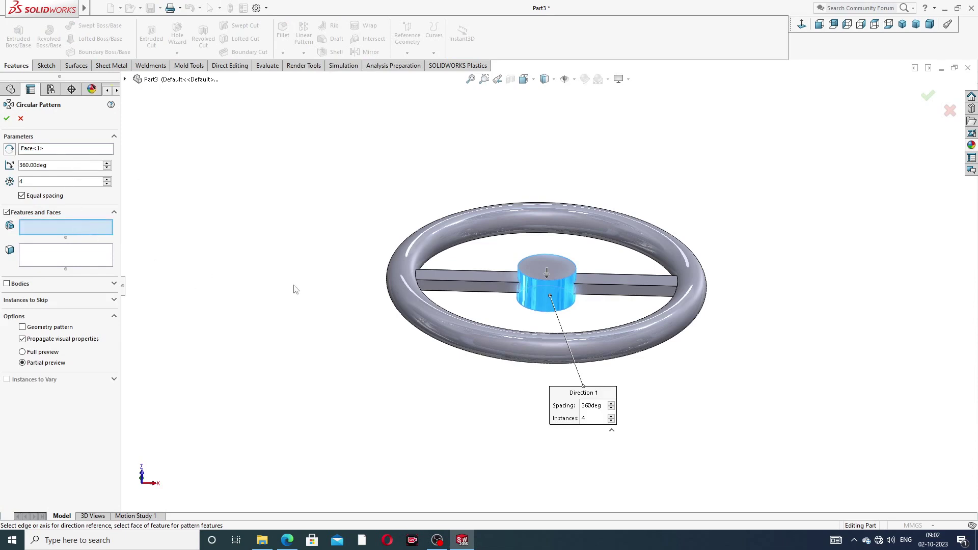
click(475, 277)
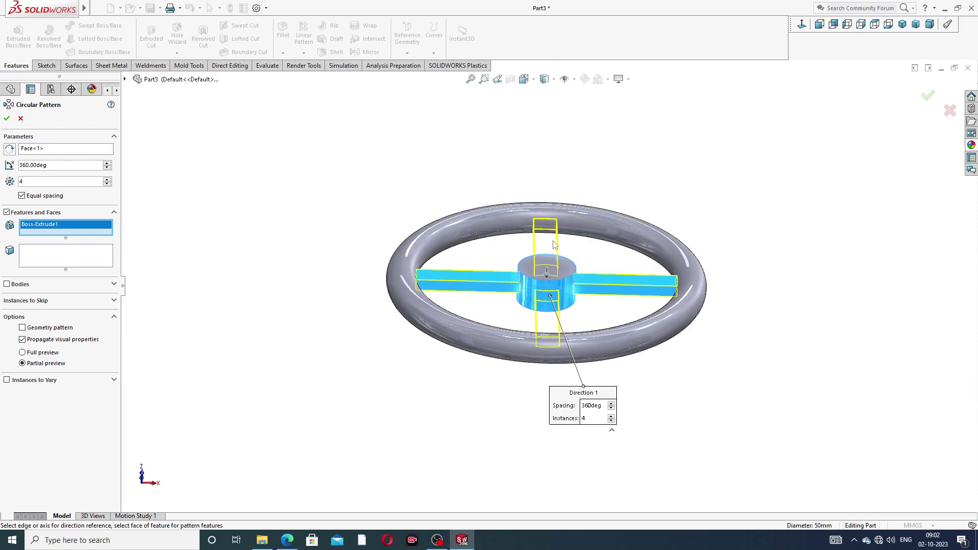
key(Down)
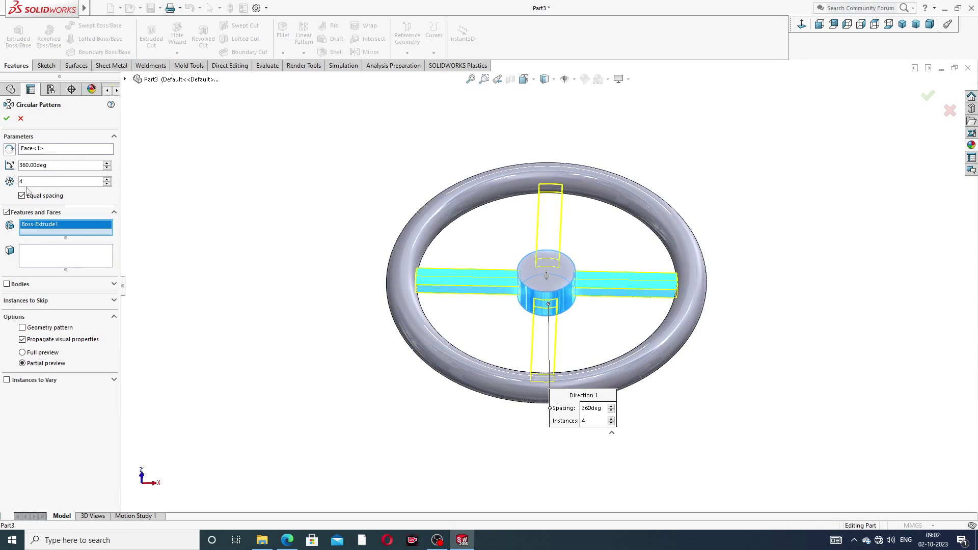
click(7, 119)
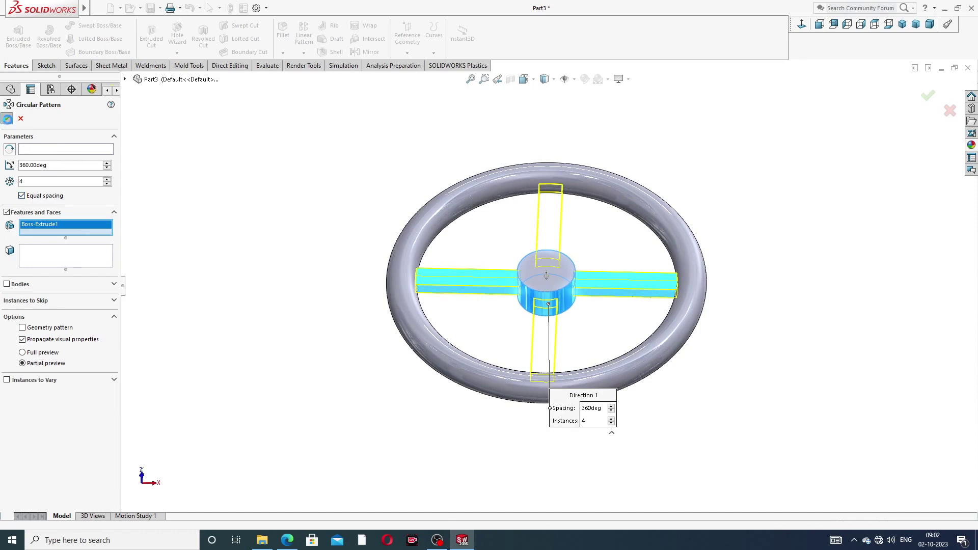
click(335, 190)
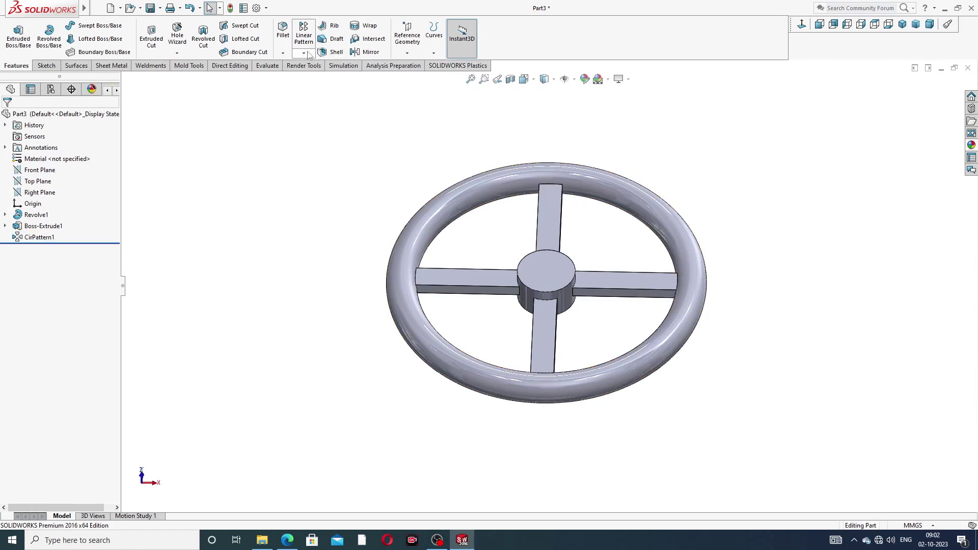
Start a 5 mm fillet on the top, left, right and bottom spoke faces
click(283, 53)
click(305, 78)
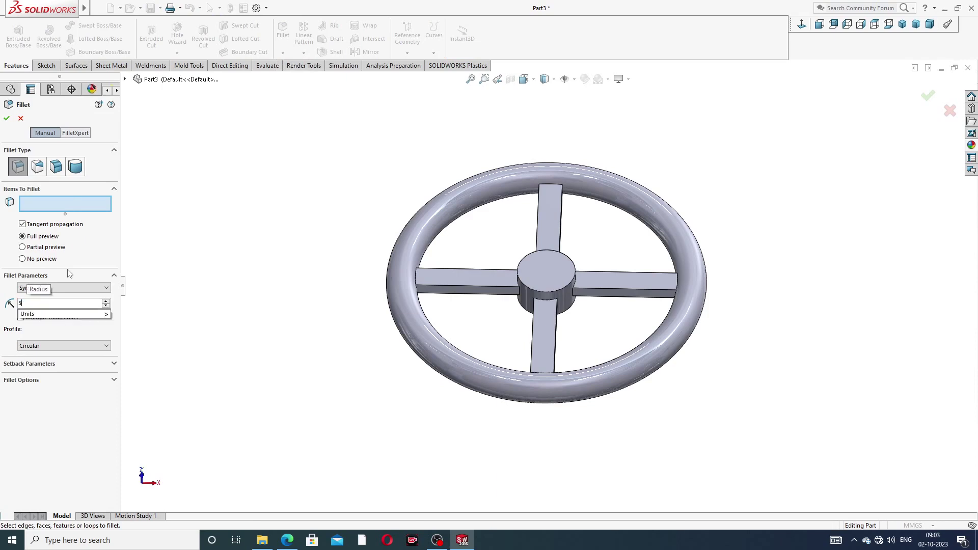
text(5)
key(Return)
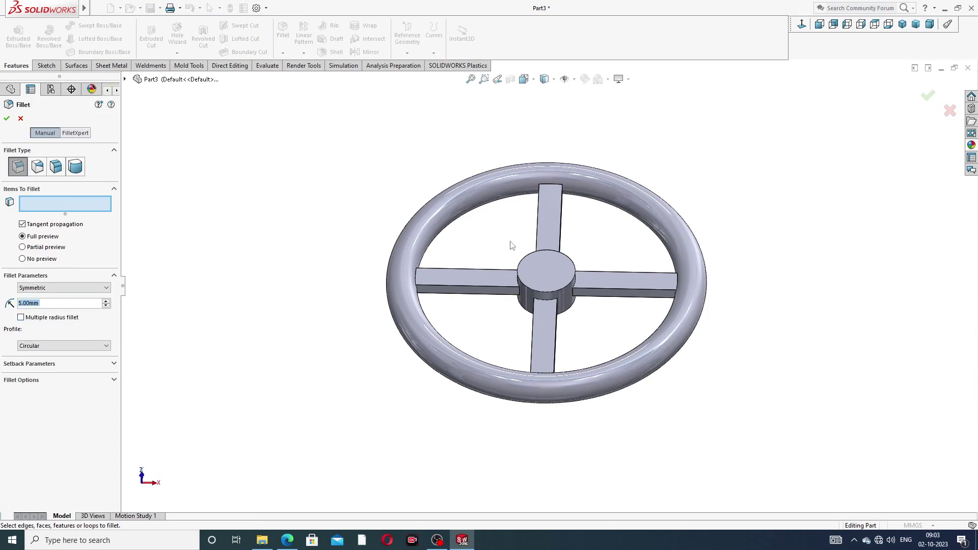
click(561, 224)
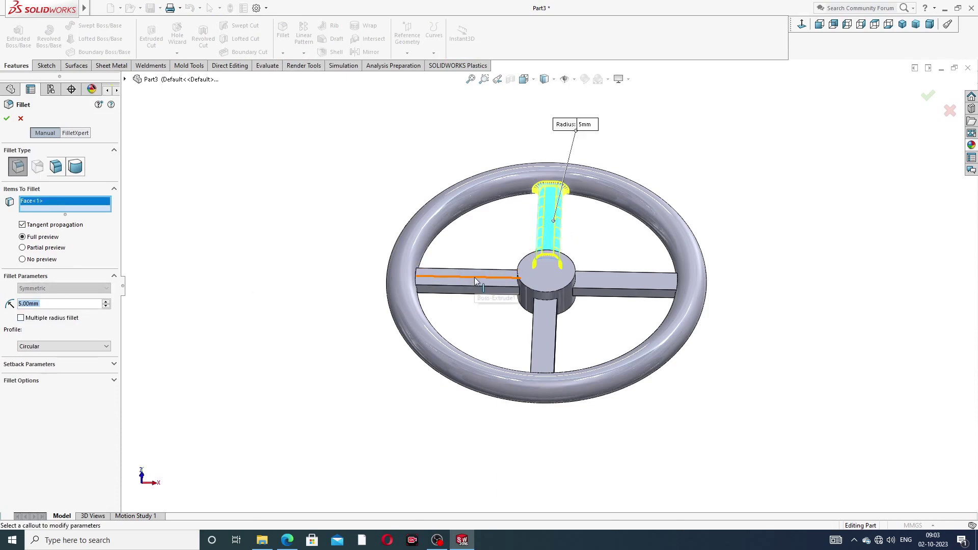
middle_drag(536, 338, 535, 405)
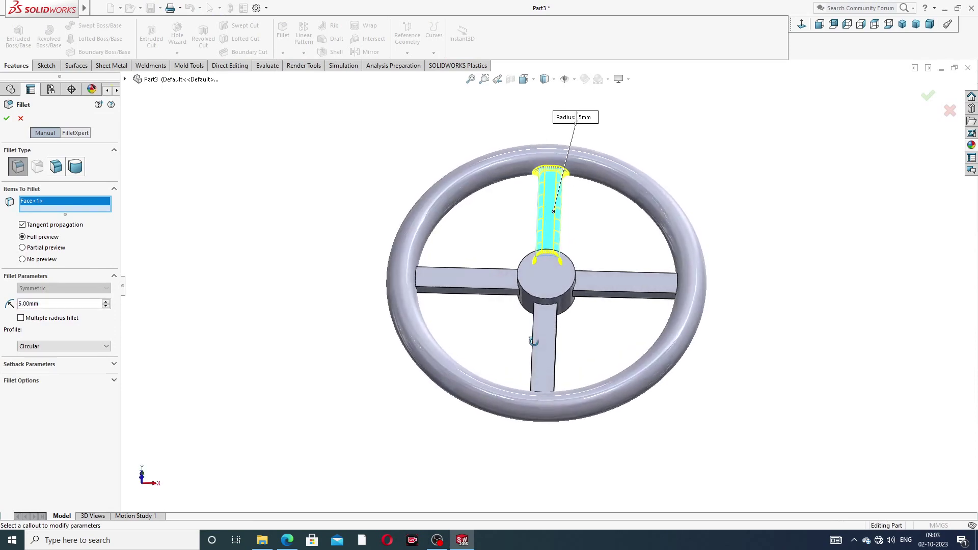
click(474, 284)
click(627, 286)
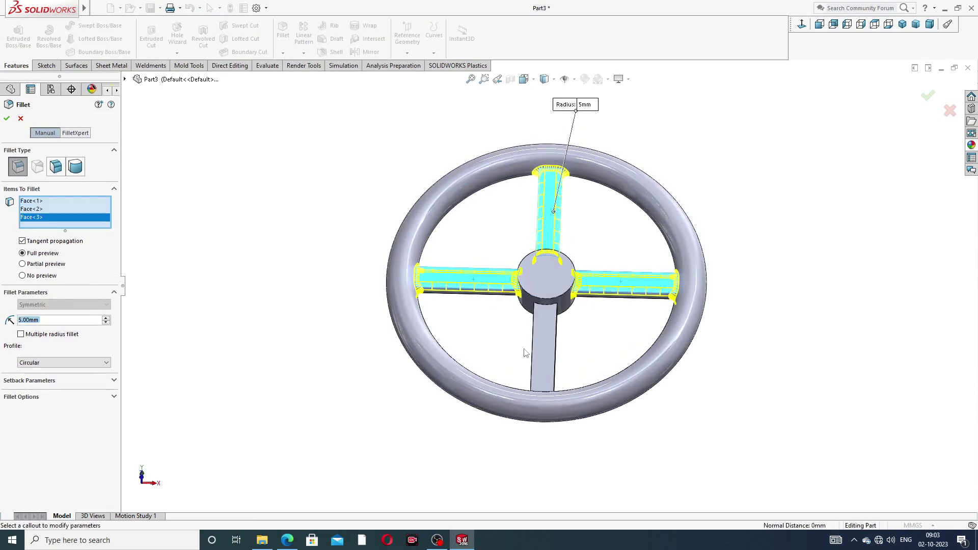
click(544, 341)
Add the four remaining spoke faces and apply the 5 mm fillet
middle_drag(594, 365, 554, 387)
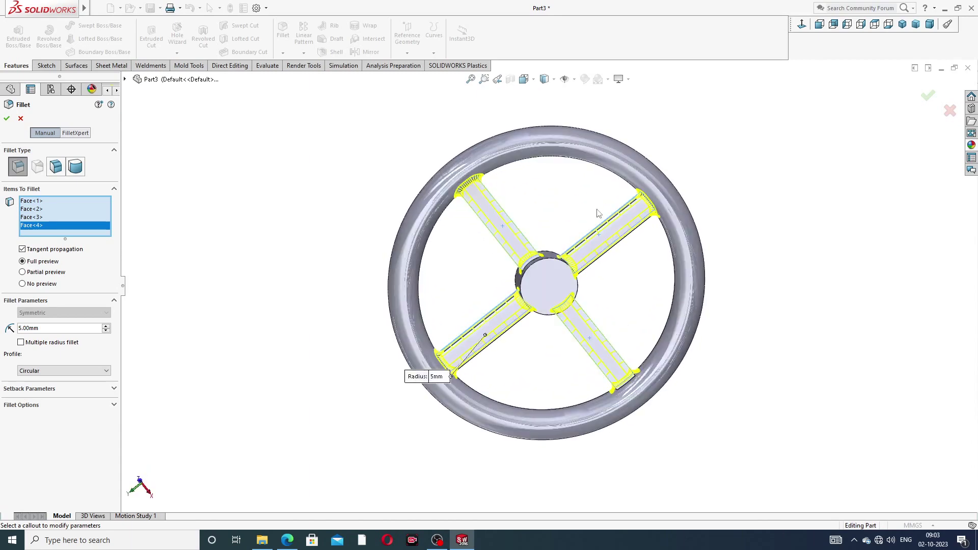
click(494, 223)
click(612, 239)
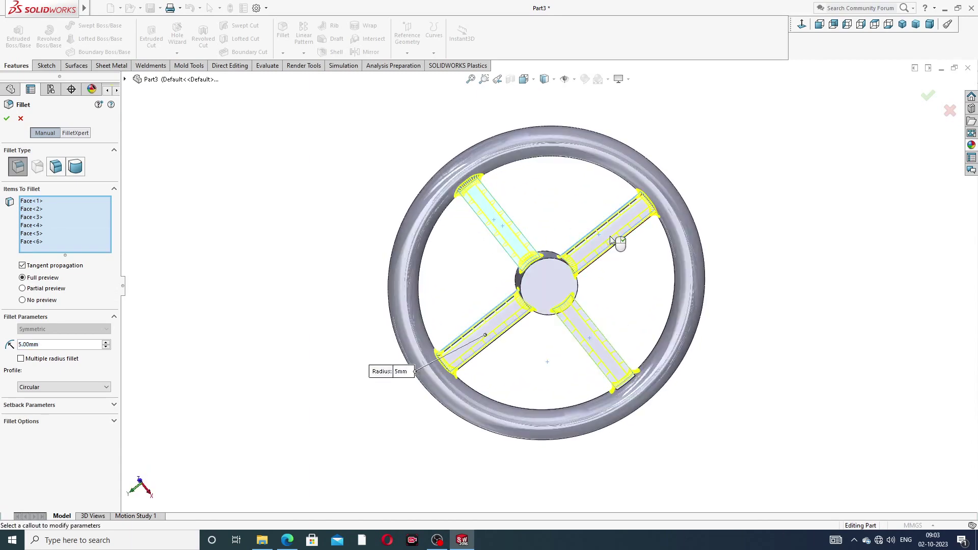
click(507, 329)
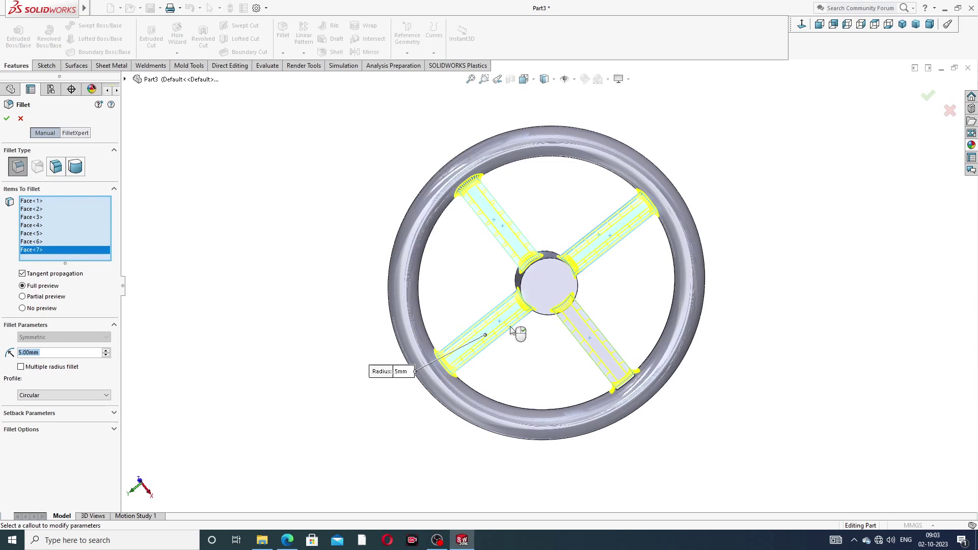
click(586, 341)
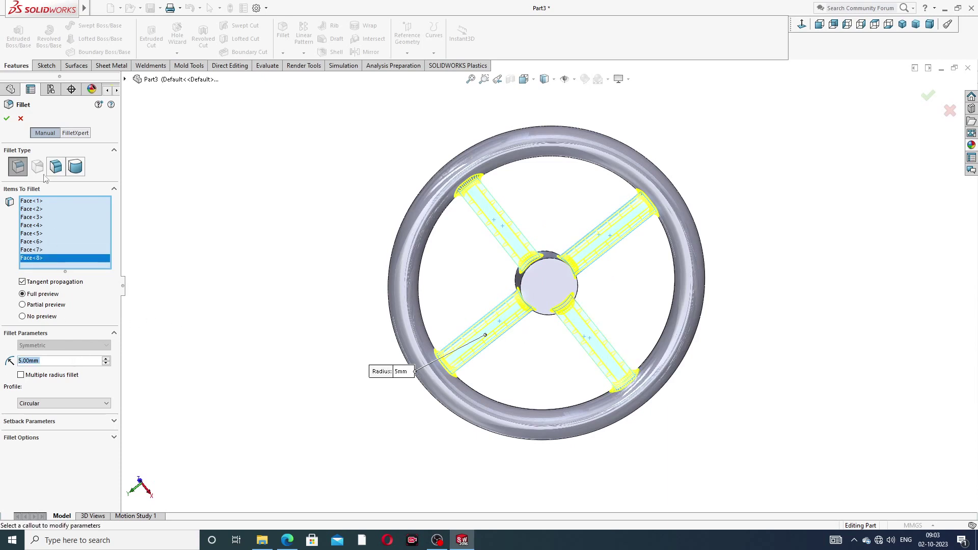
click(8, 119)
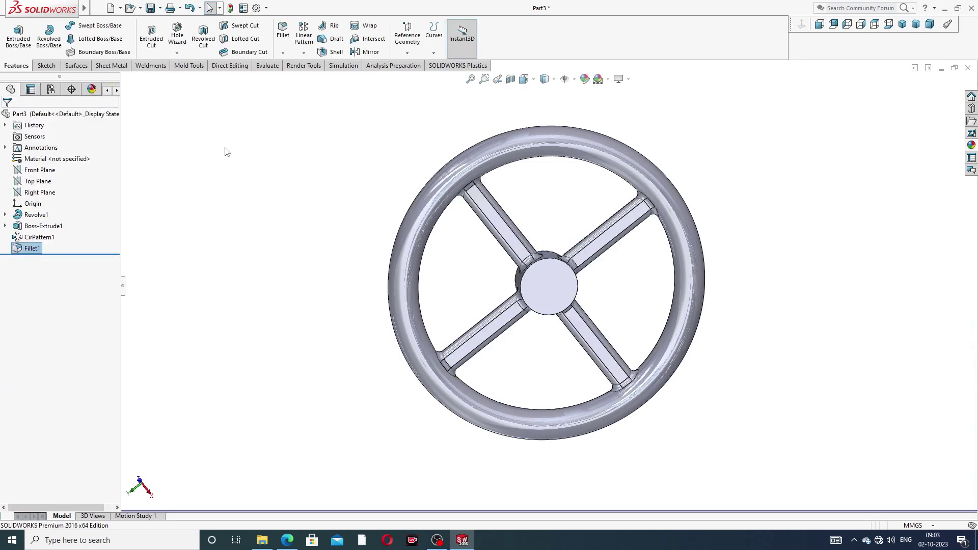
Check the handle design PDF in Edge, then return to the handwheel model
middle_drag(640, 172, 423, 145)
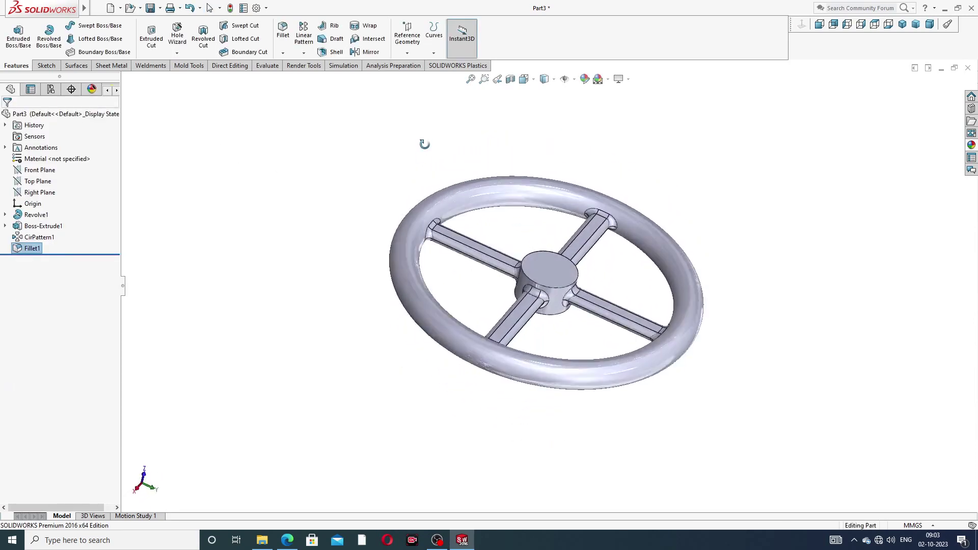
click(286, 539)
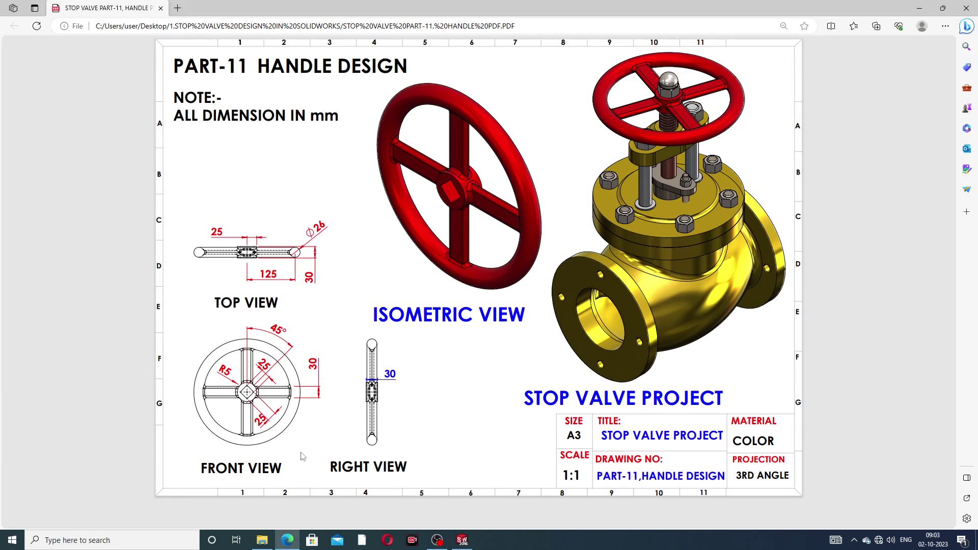
click(287, 540)
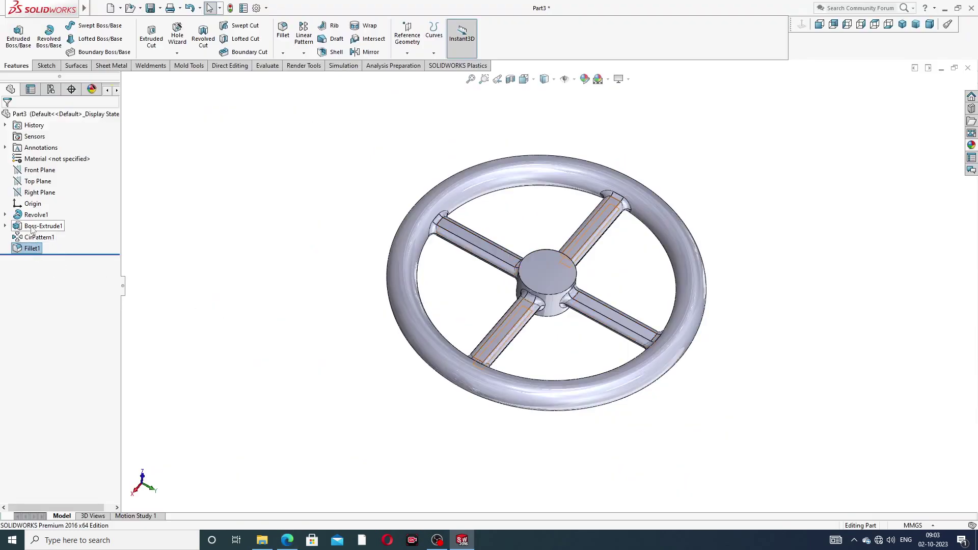
Edit the spoke sketch, change its width from 20 to 30 mm, and exit the sketch
click(5, 226)
click(49, 237)
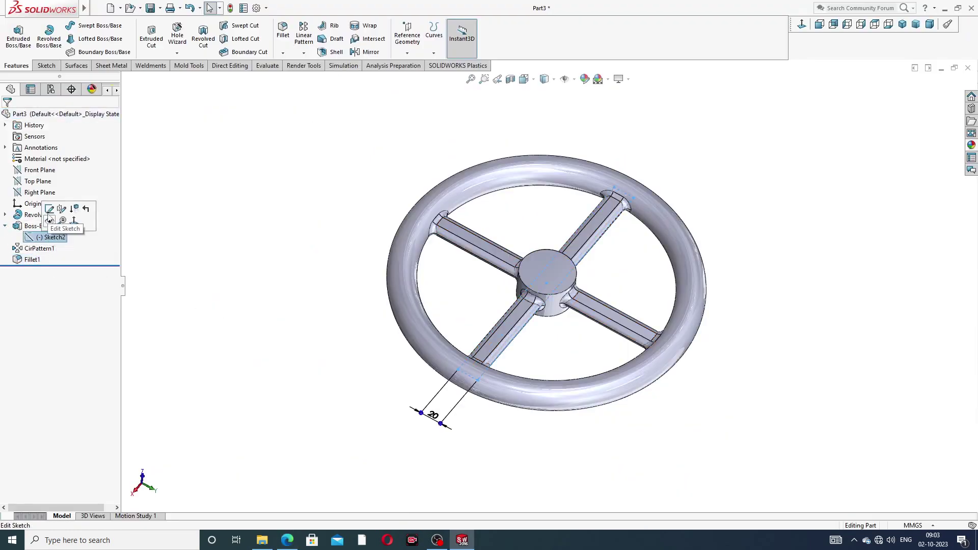
click(50, 216)
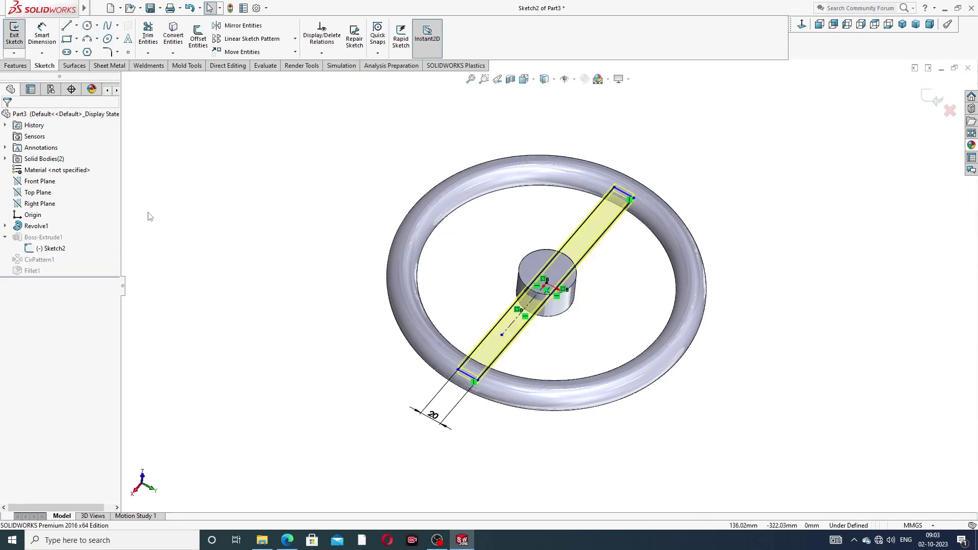
click(433, 415)
double_click(433, 415)
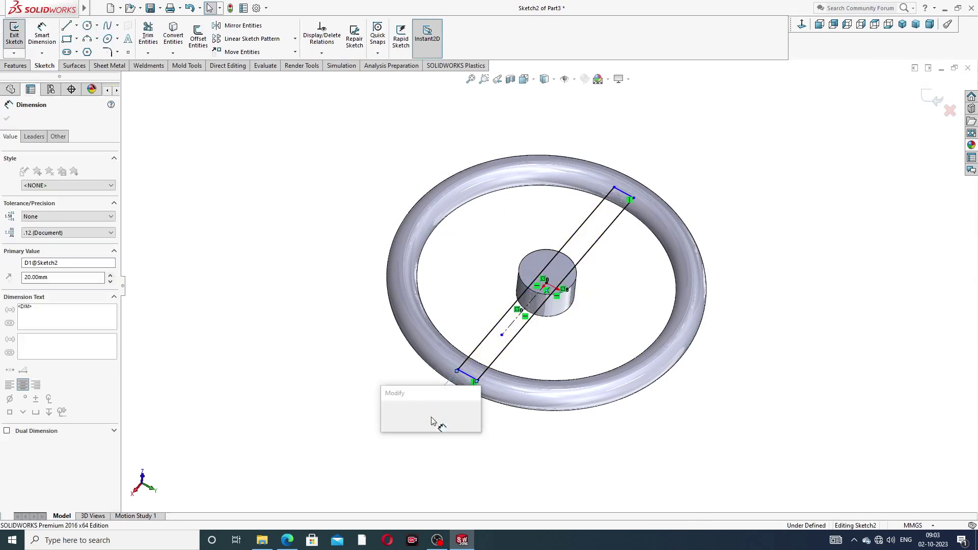
text(30)
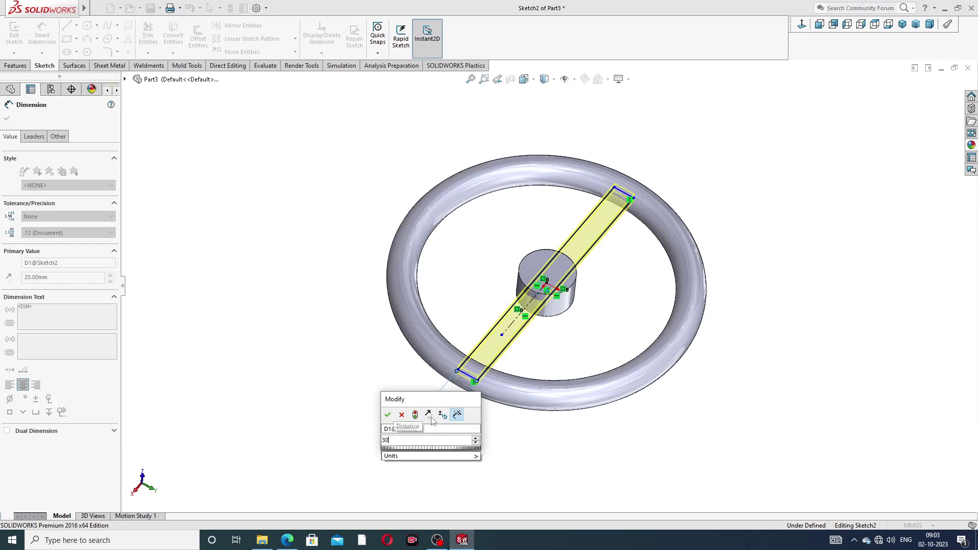
key(Return)
click(929, 100)
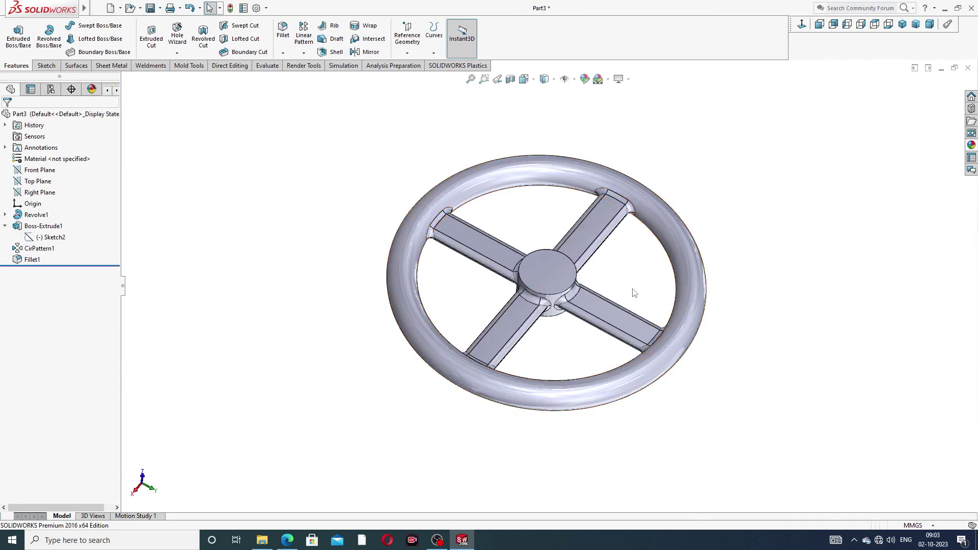
mouse_move(634, 290)
middle_down()
mouse_move(700, 256)
mouse_move(599, 273)
mouse_move(506, 338)
middle_up()
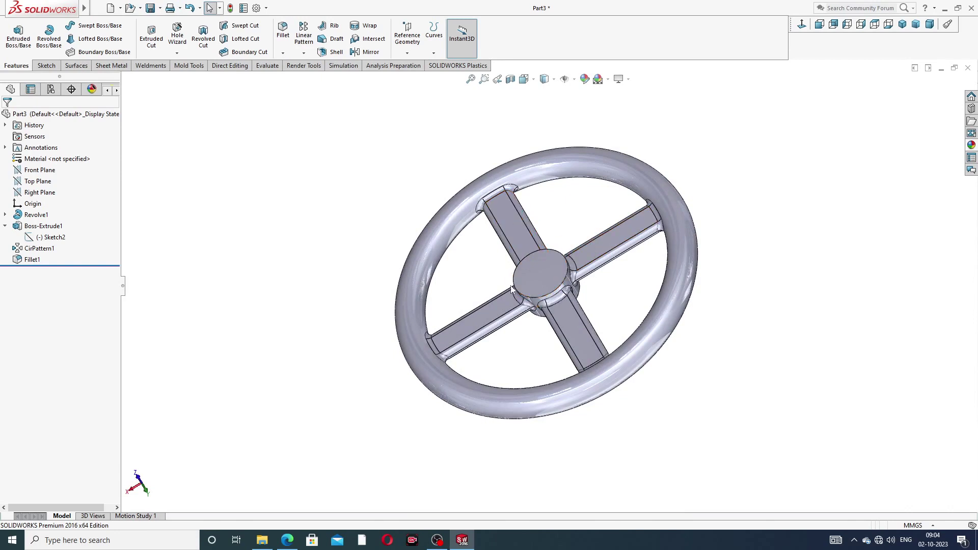
Re-edit Fillet1 and confirm its 5 mm rounds on the widened spokes
click(5, 227)
click(32, 237)
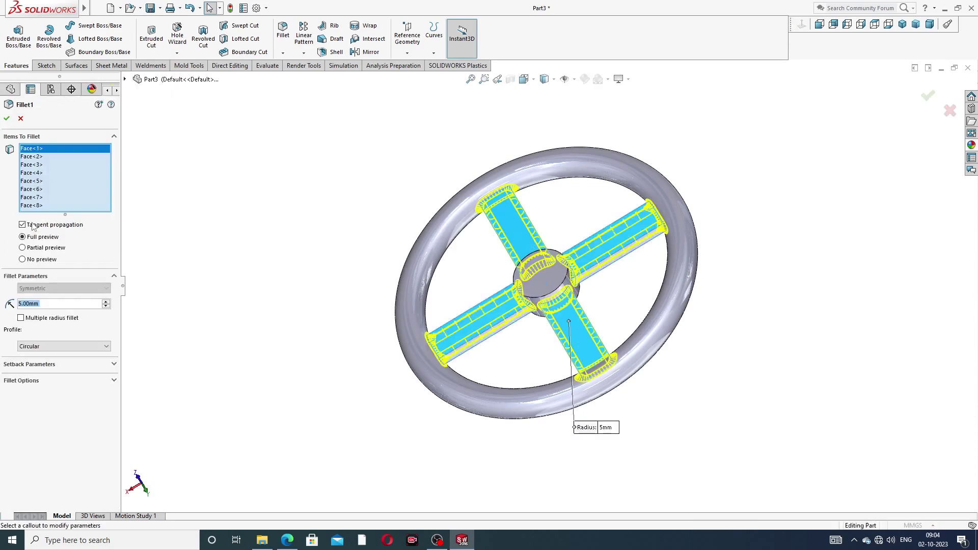
click(6, 120)
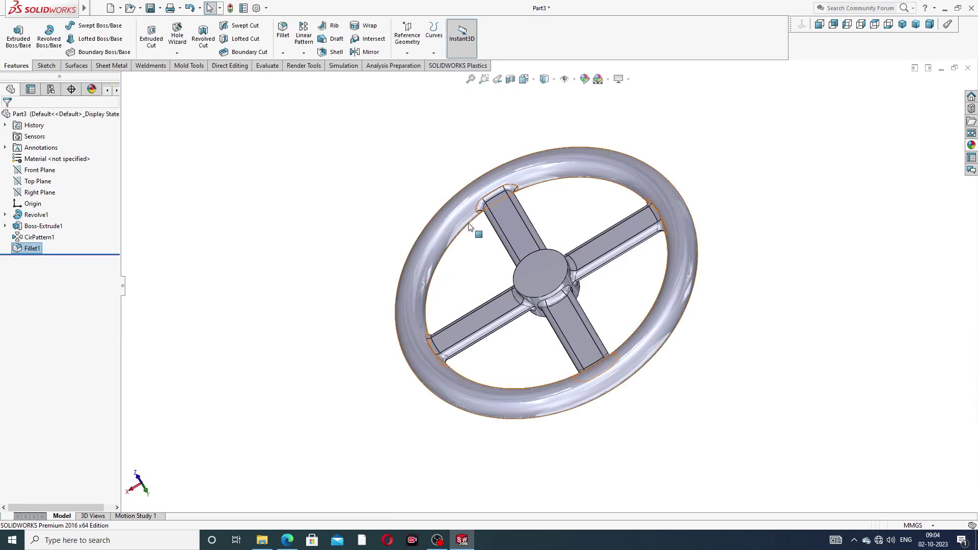
scroll(507, 255, down, 2)
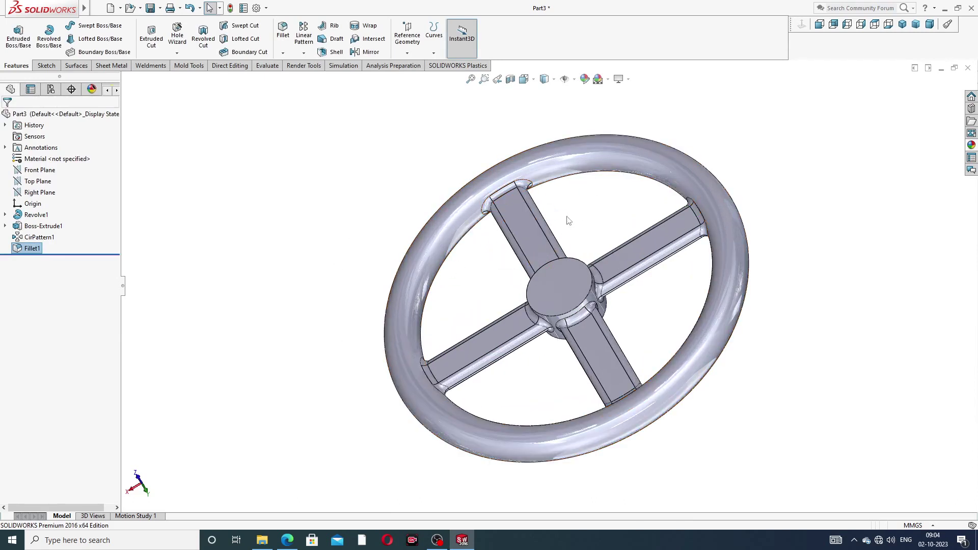
click(346, 256)
scroll(566, 286, down, 1)
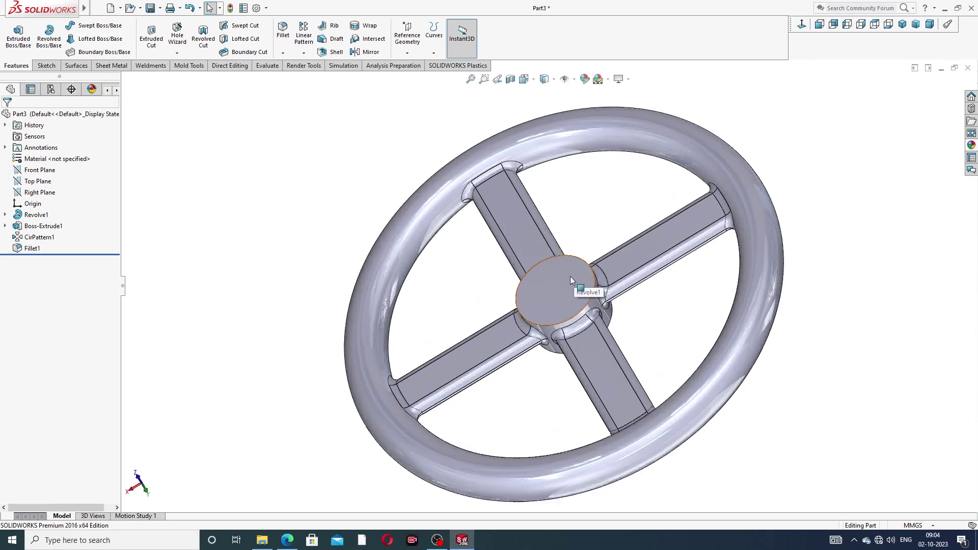
scroll(579, 259, up, 3)
middle_drag(586, 260, 632, 169)
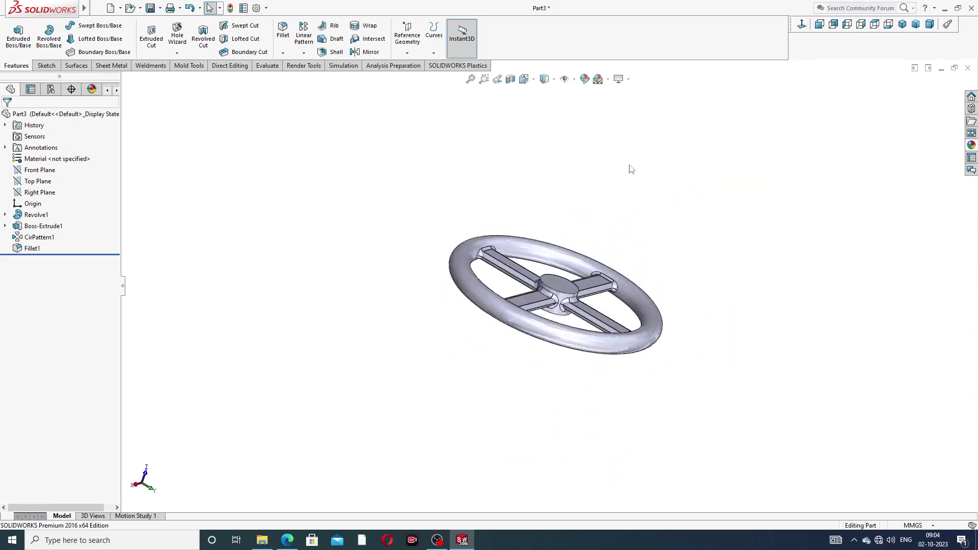
scroll(554, 295, down, 2)
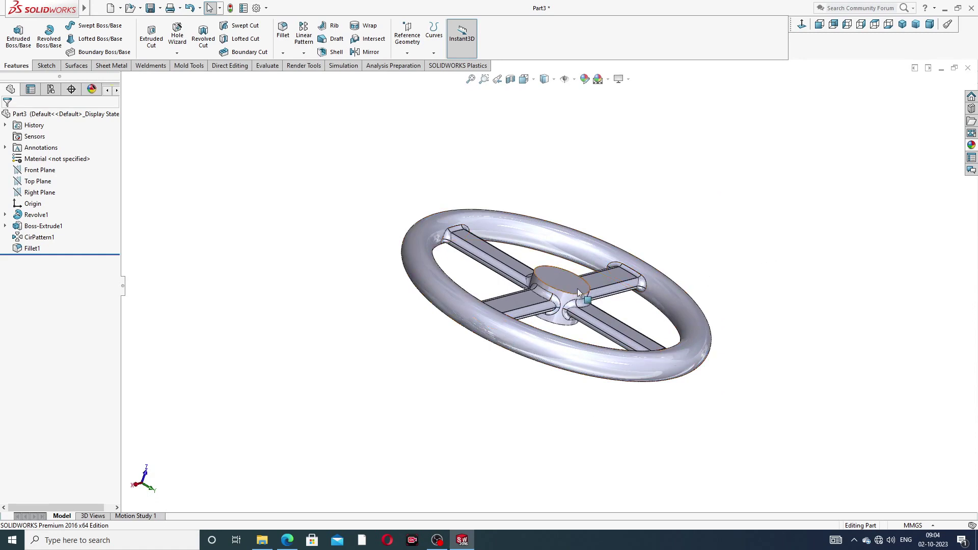
scroll(553, 289, up, 2)
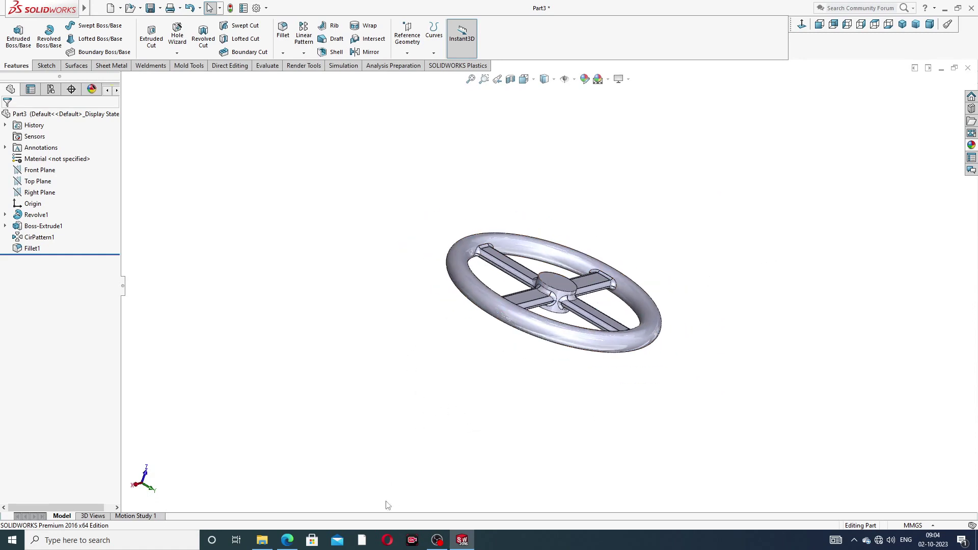
click(287, 540)
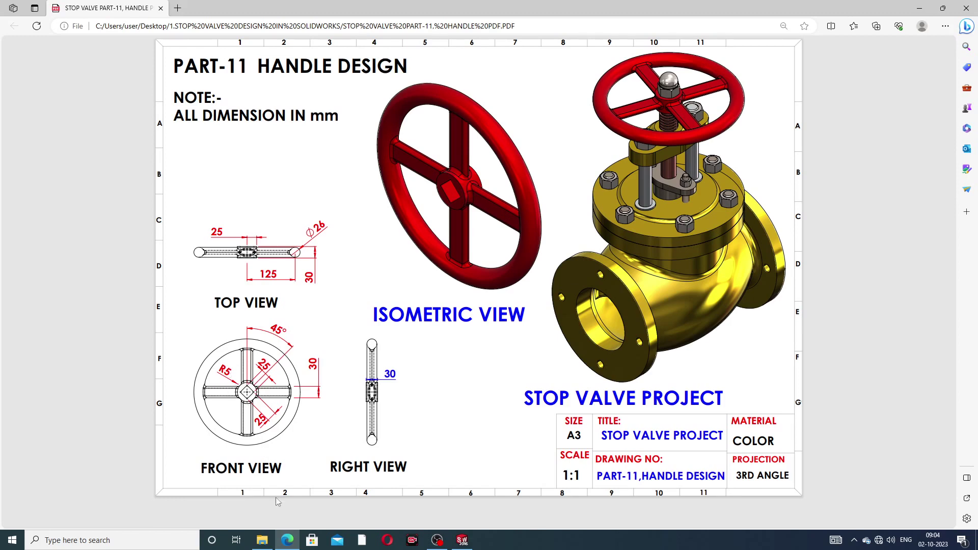
click(287, 539)
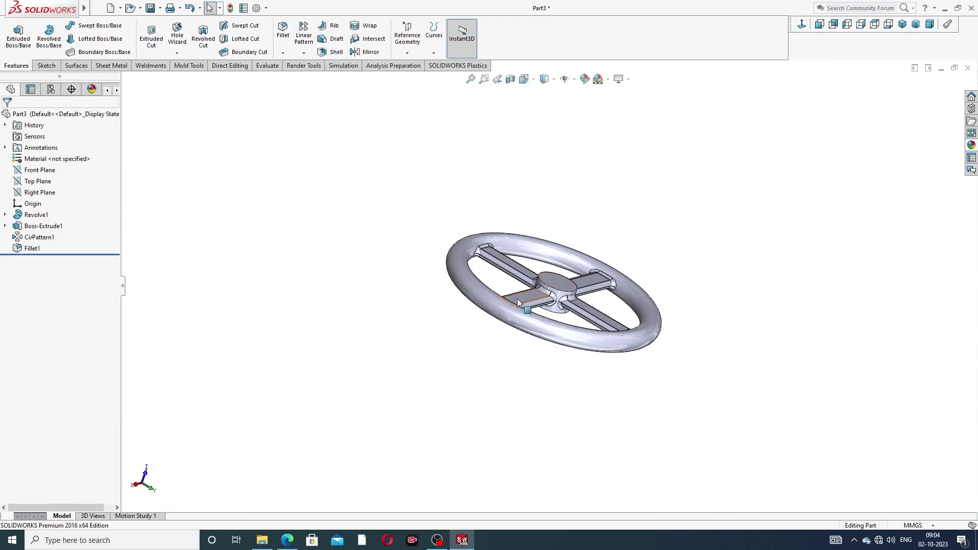
Snap the handwheel to the Isometric view and select the hub's front face
middle_drag(518, 302, 548, 230)
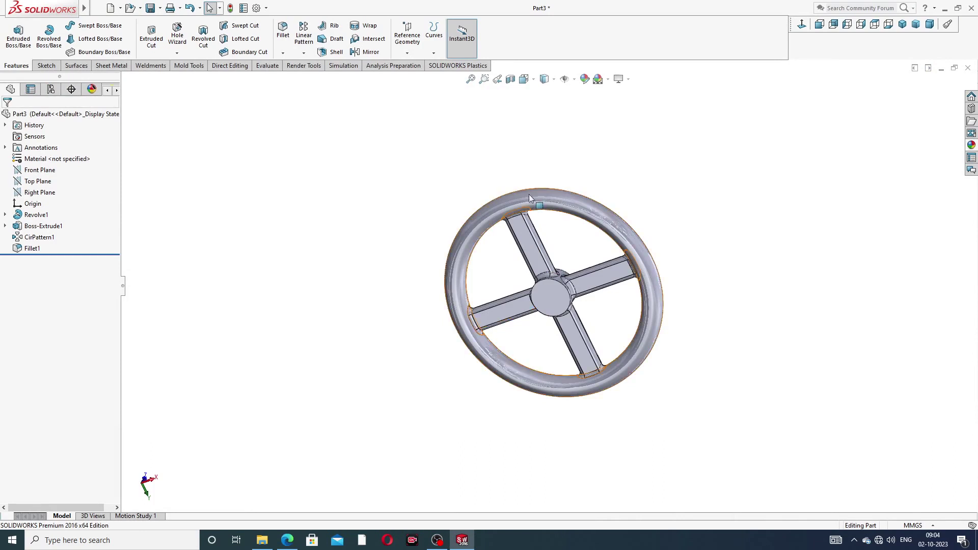
scroll(529, 195, down, 2)
scroll(560, 204, up, 3)
scroll(565, 315, down, 3)
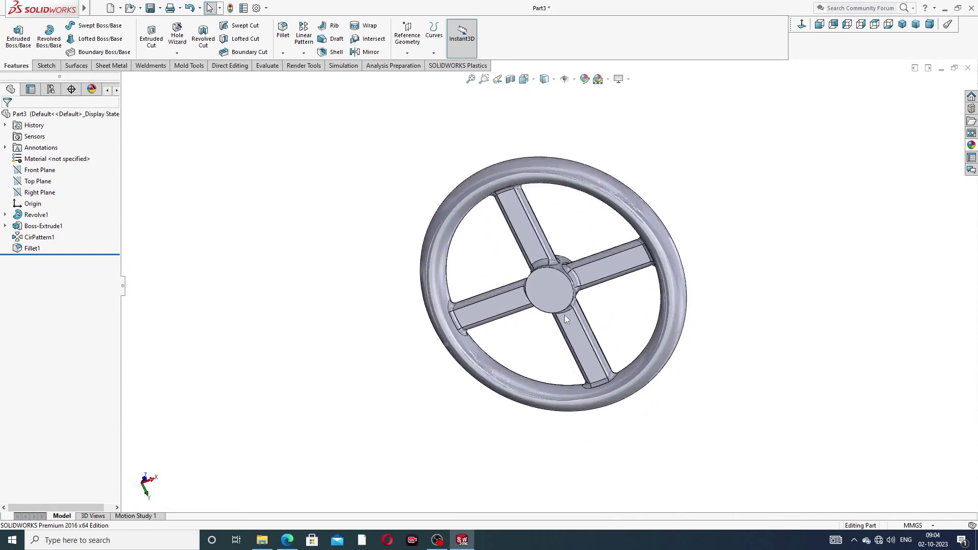
middle_drag(605, 245, 594, 142)
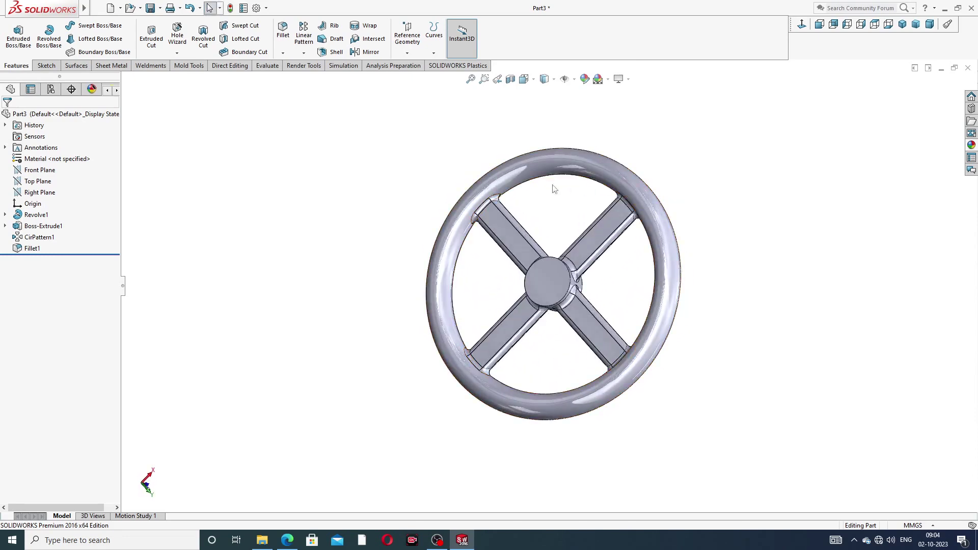
middle_drag(554, 189, 552, 250)
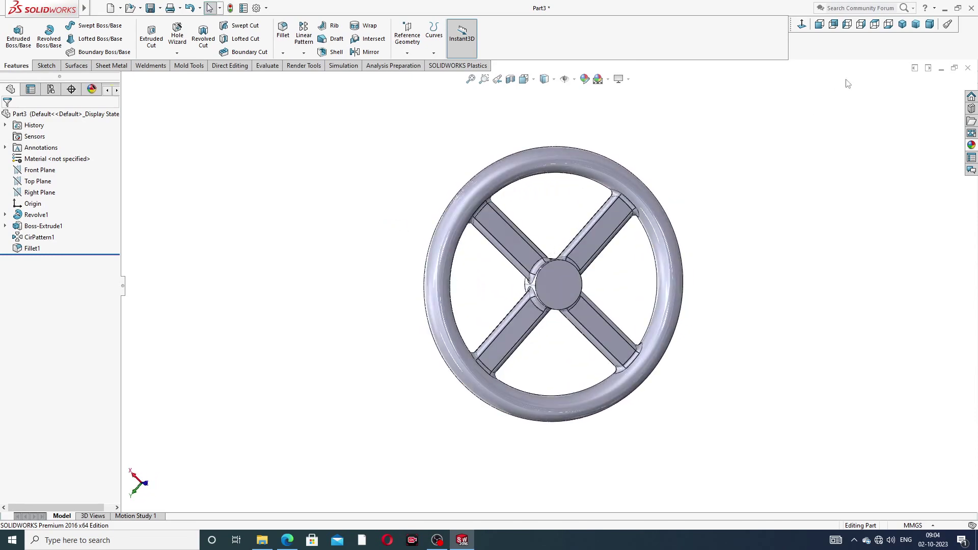
click(903, 26)
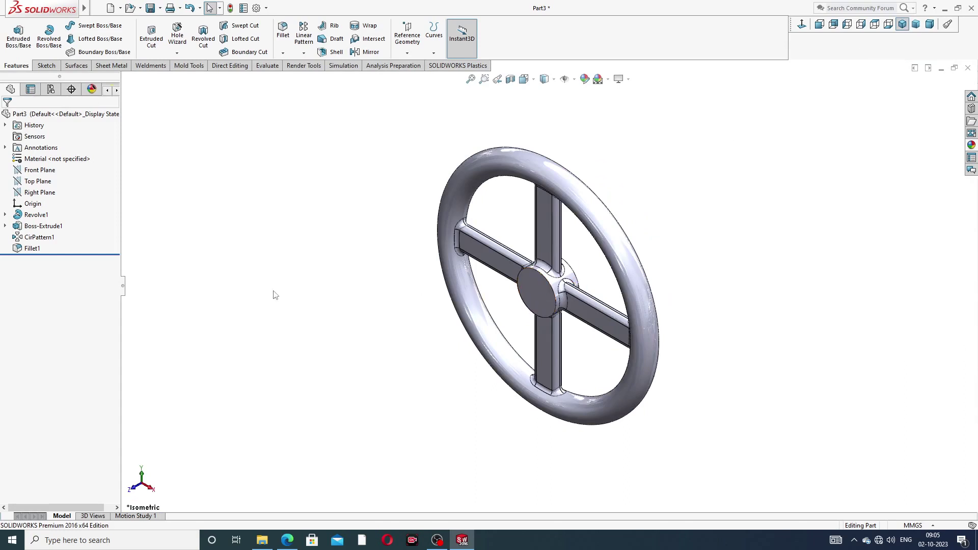
click(544, 292)
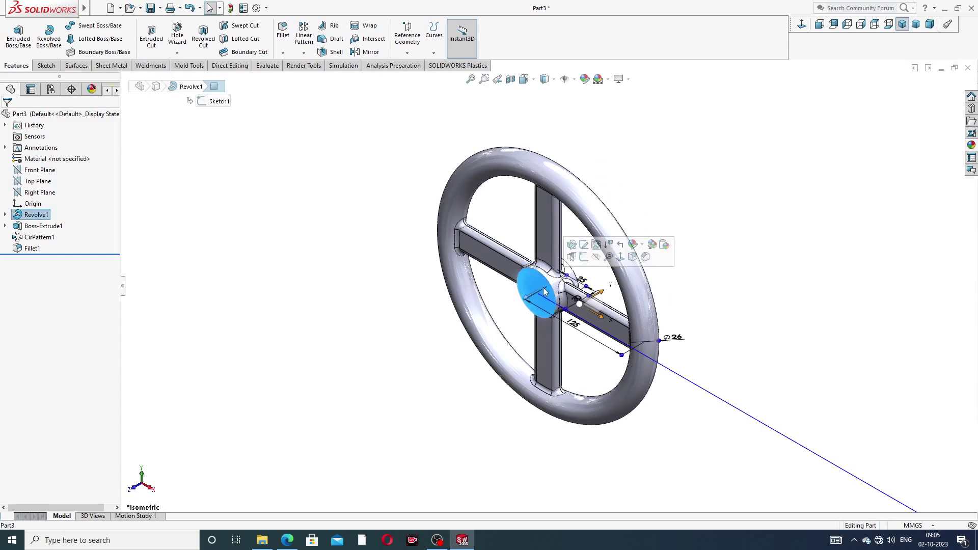
Start a sketch on the hub face, view it normal, and draw a vertical centerline
click(574, 261)
click(802, 24)
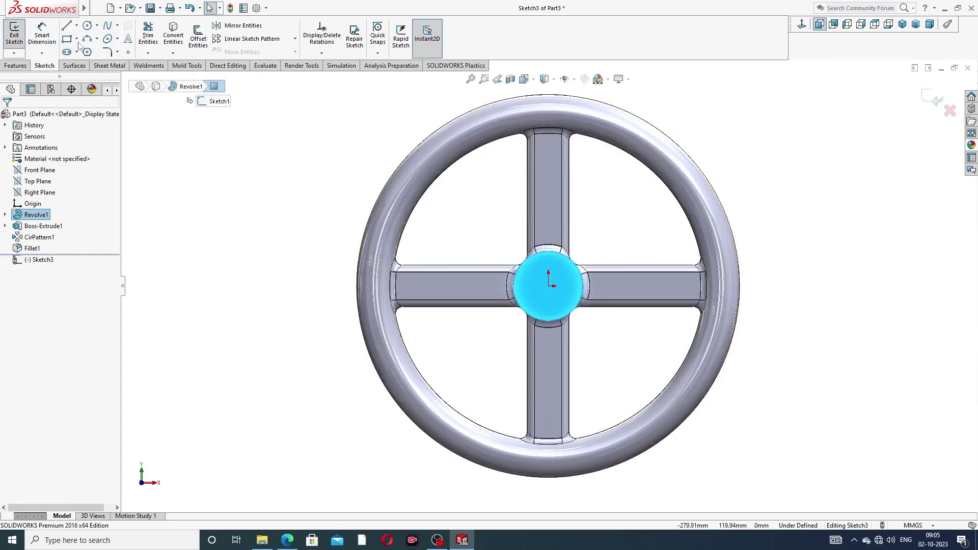
click(76, 26)
click(89, 51)
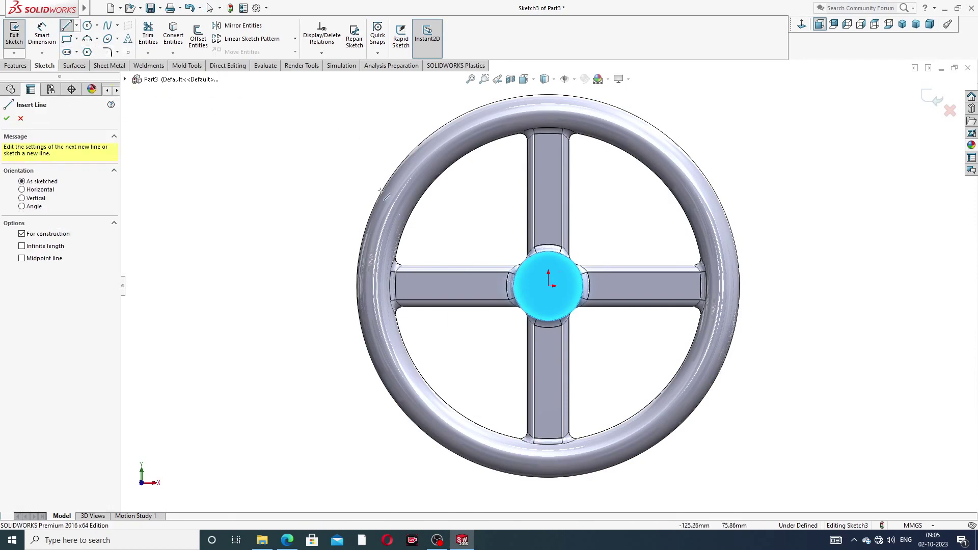
scroll(525, 272, down, 3)
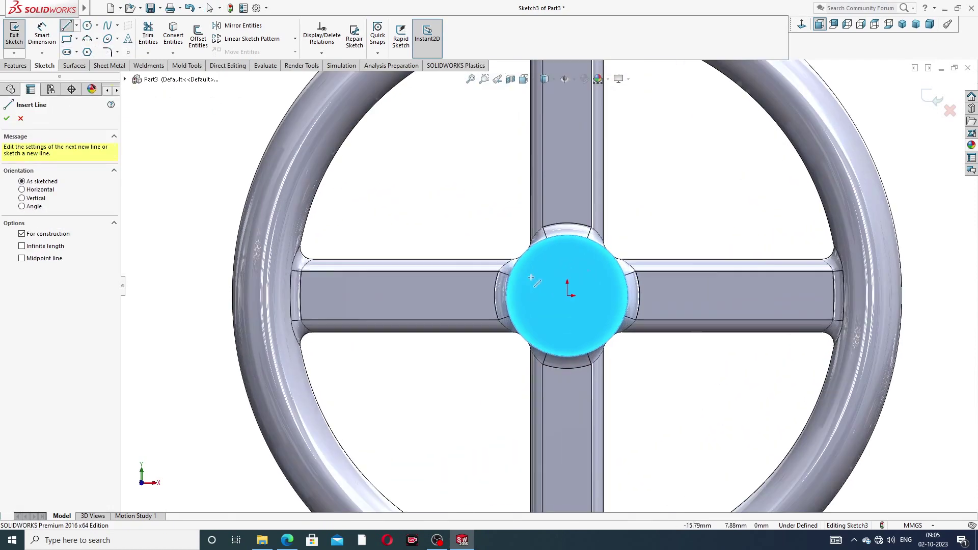
click(567, 240)
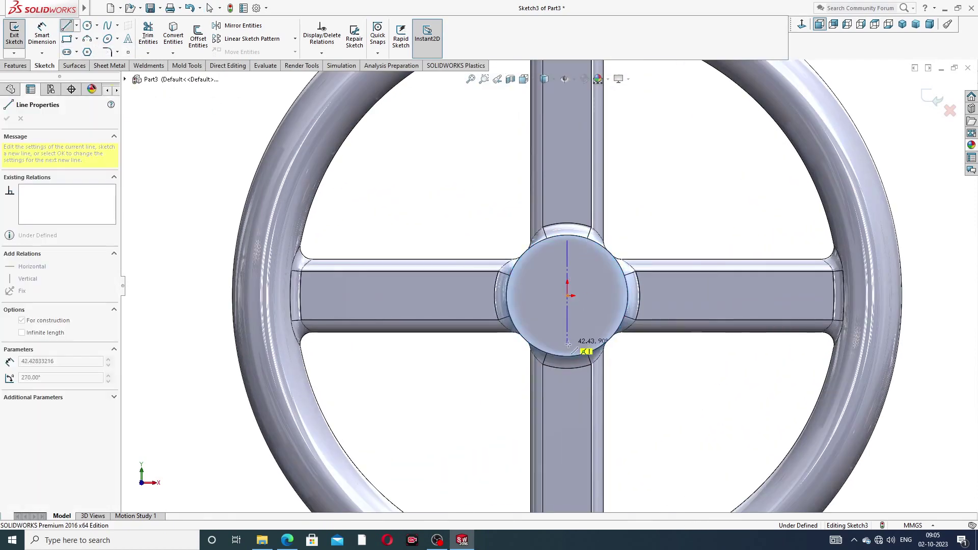
click(567, 346)
right_click(598, 291)
click(609, 295)
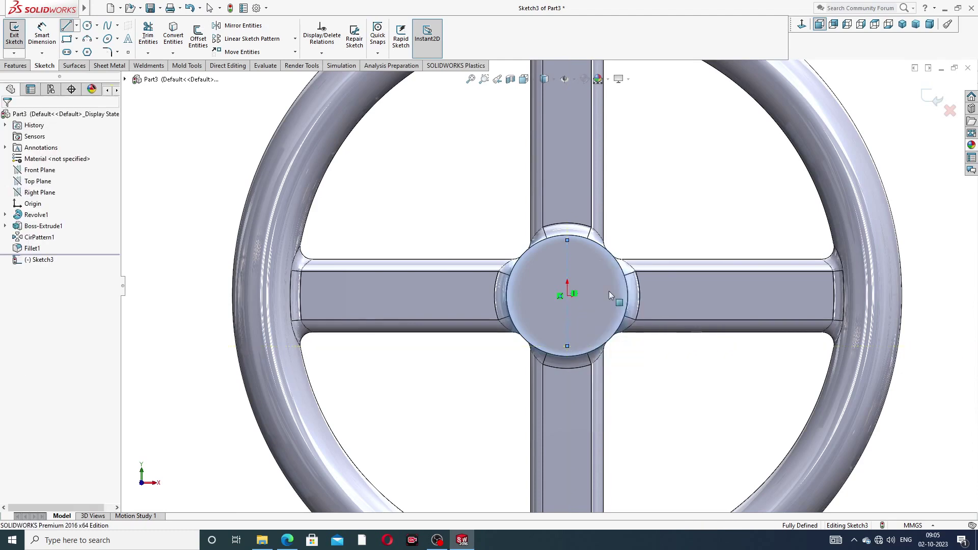
Draw a horizontal centerline across the hub from its left edge
click(77, 26)
click(88, 50)
scroll(568, 335, down, 5)
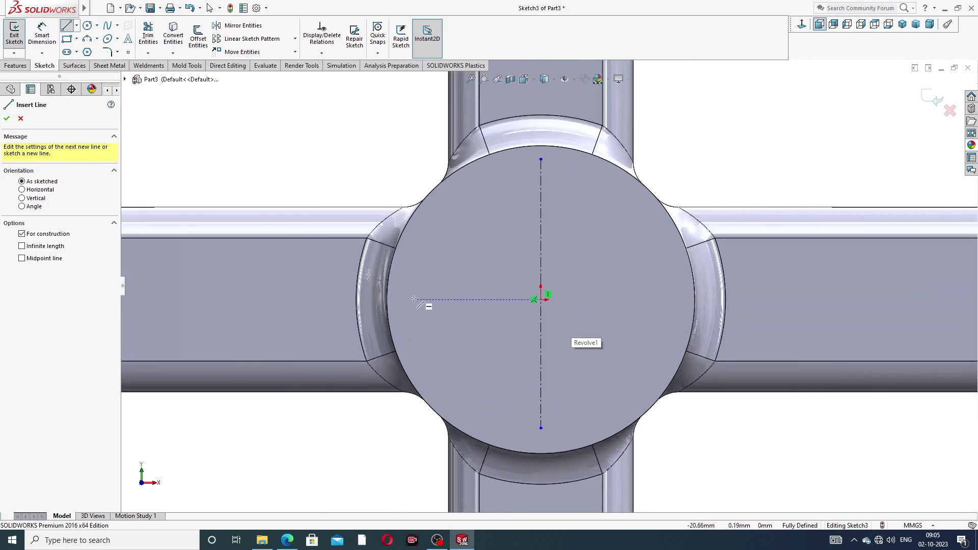
click(412, 299)
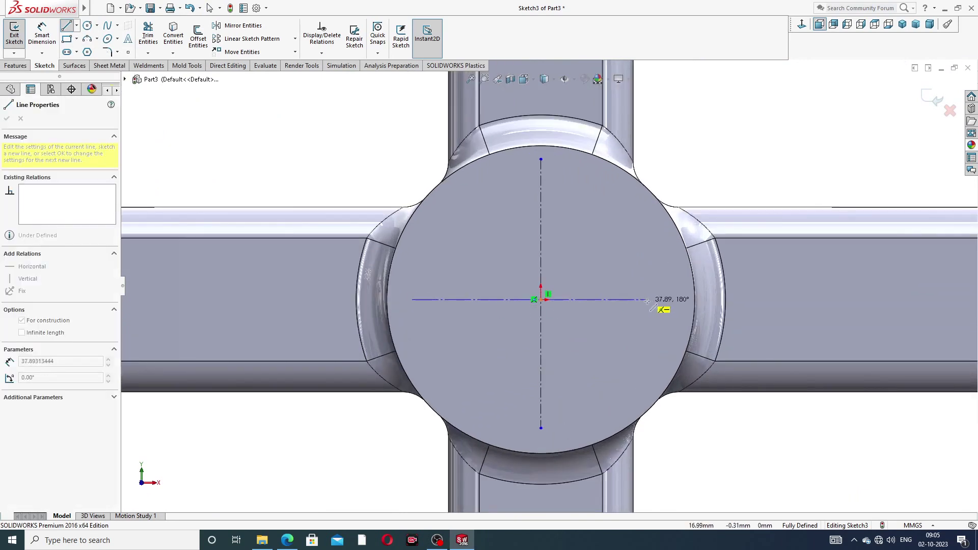
right_click(643, 266)
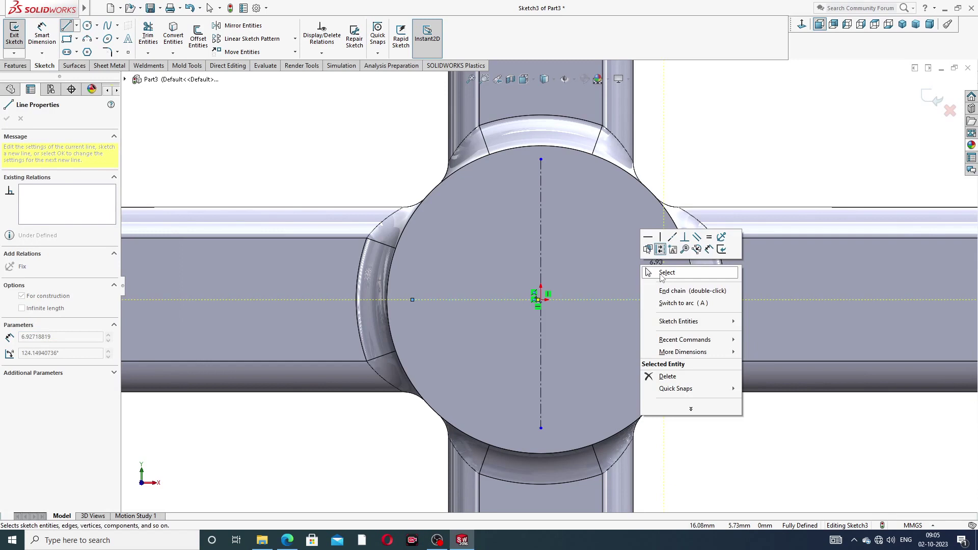
click(662, 274)
click(541, 262)
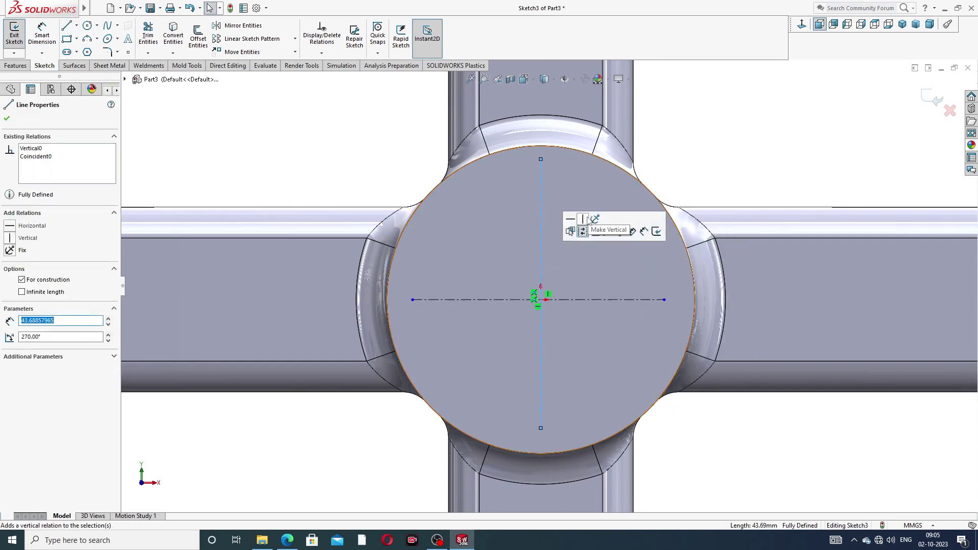
key(Escape)
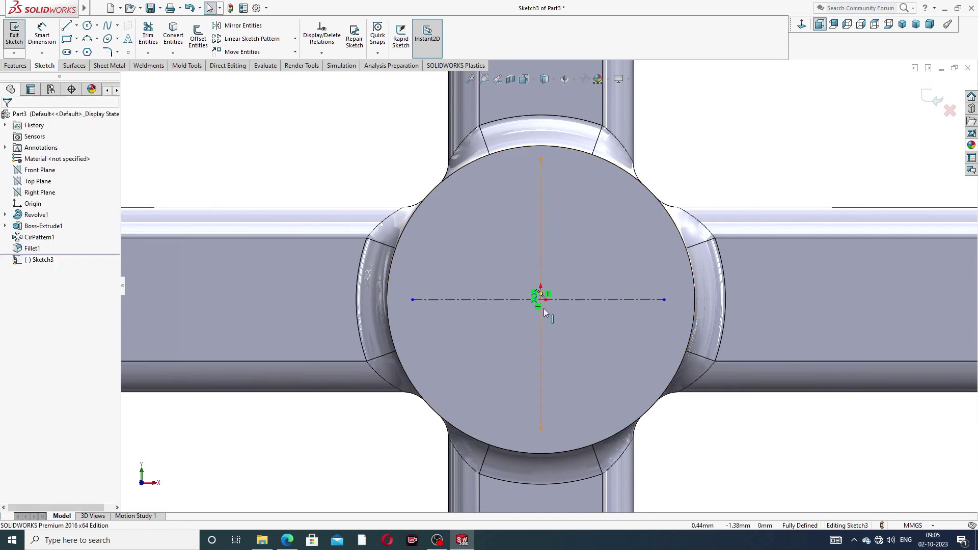
Draw a diagonal construction line from the hub centre up to the right
click(77, 26)
click(87, 51)
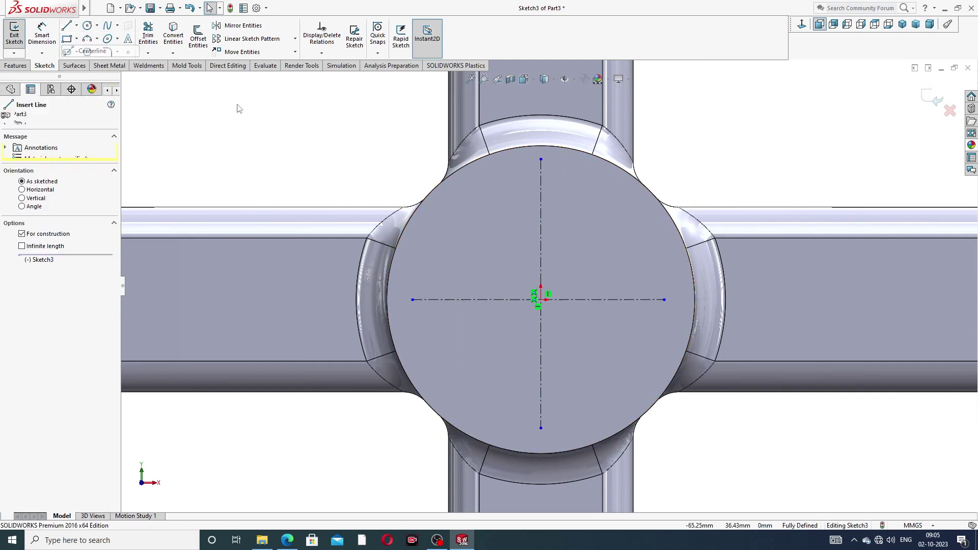
click(541, 300)
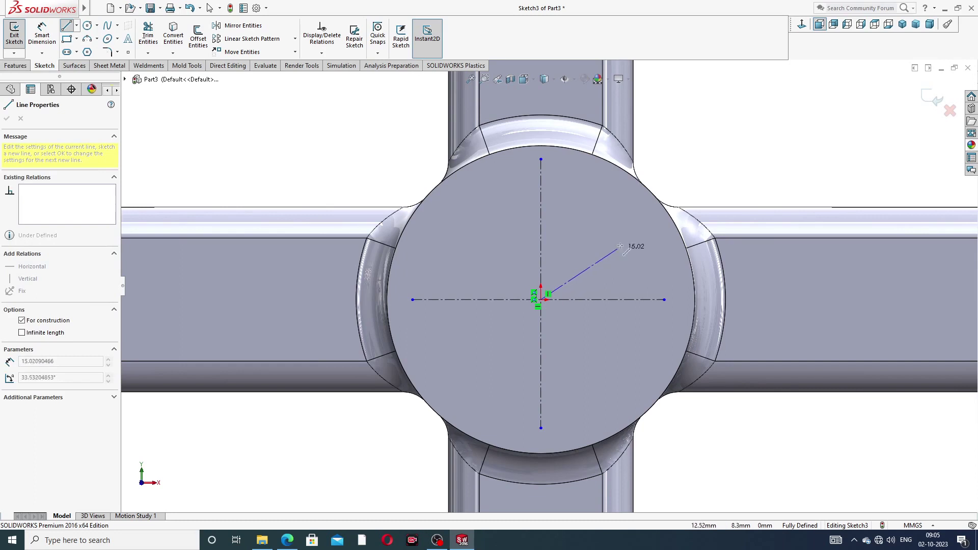
click(652, 227)
right_click(682, 153)
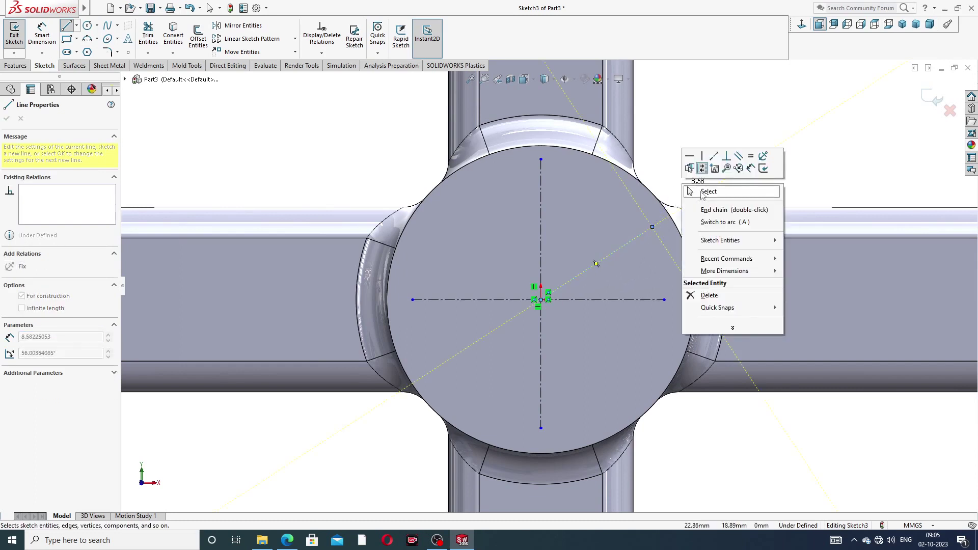
click(706, 190)
Dimension the diagonal line at 45° to the horizontal centerline
click(42, 33)
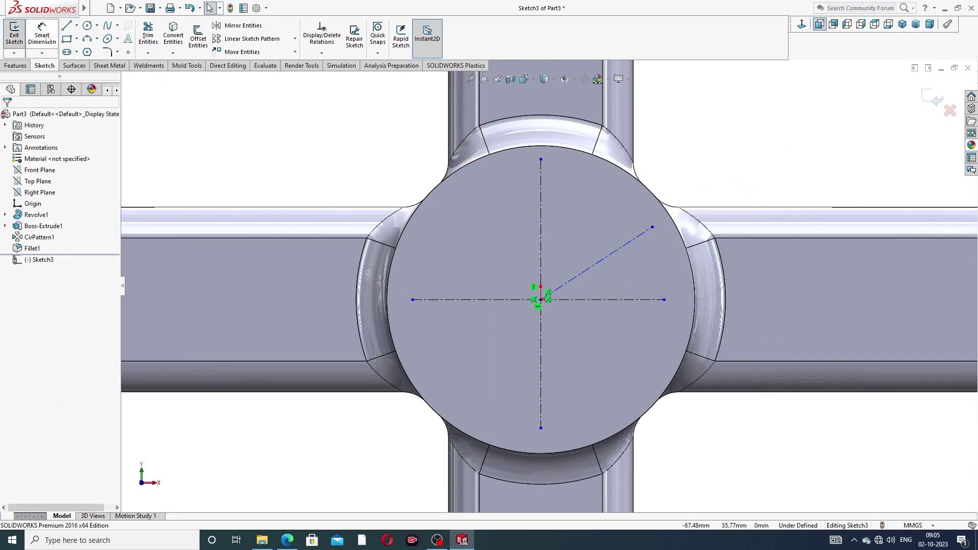
click(586, 272)
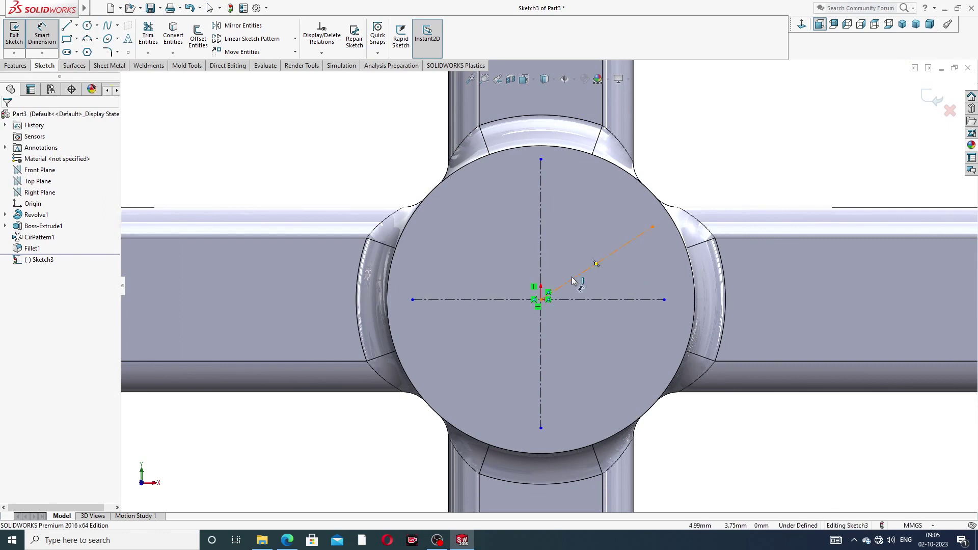
click(591, 300)
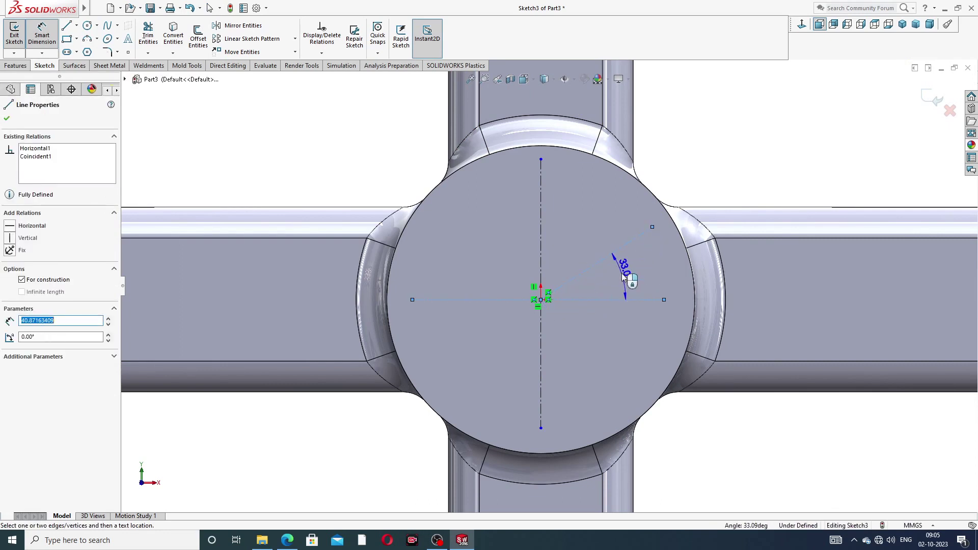
click(622, 277)
text(45)
key(Return)
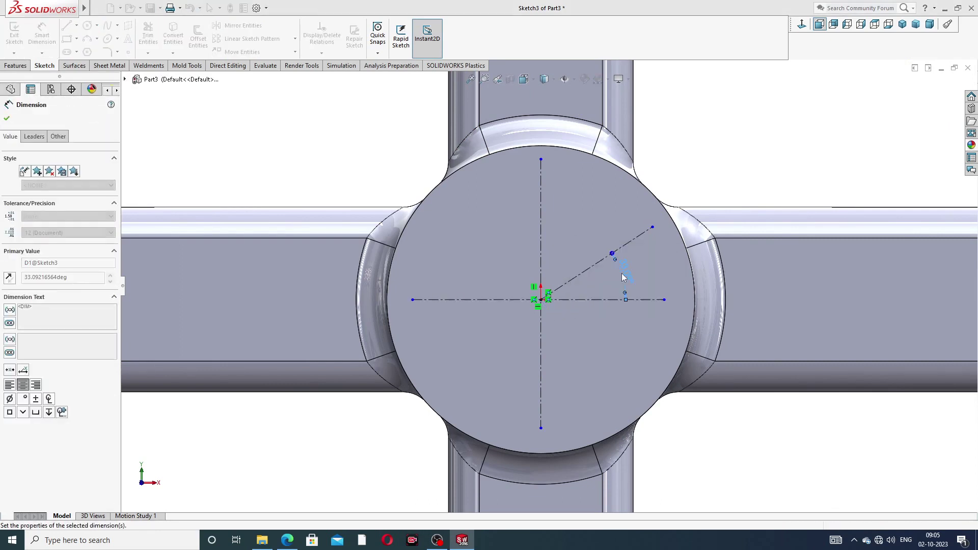
right_click(710, 124)
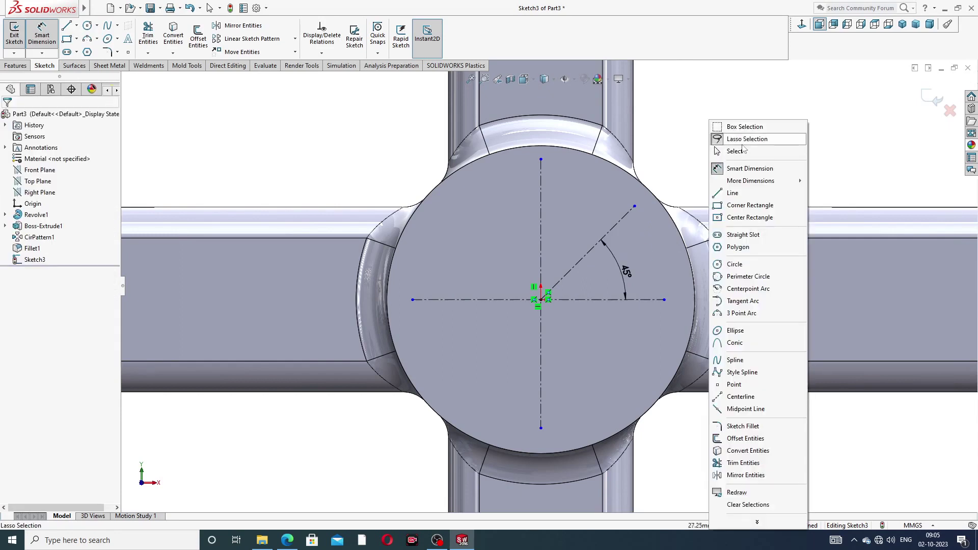
click(713, 158)
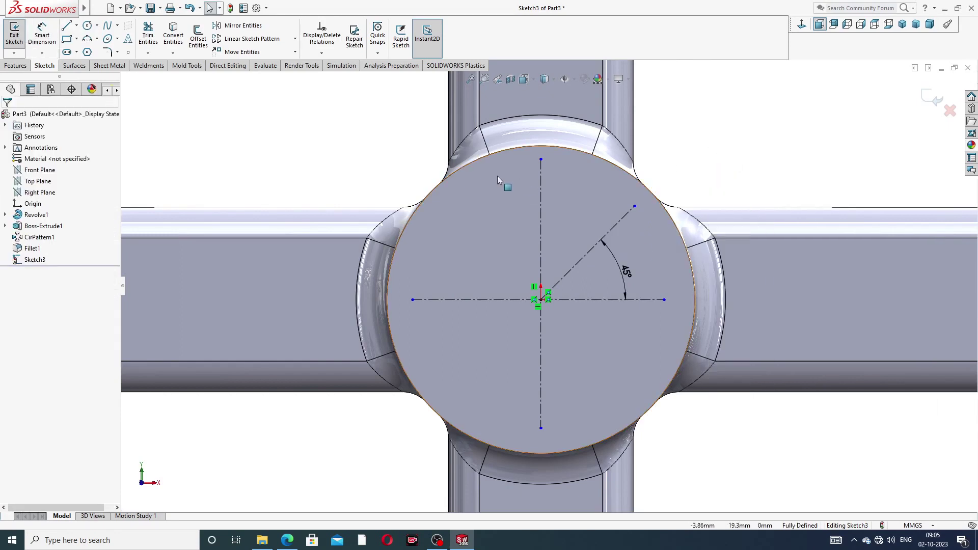
click(77, 39)
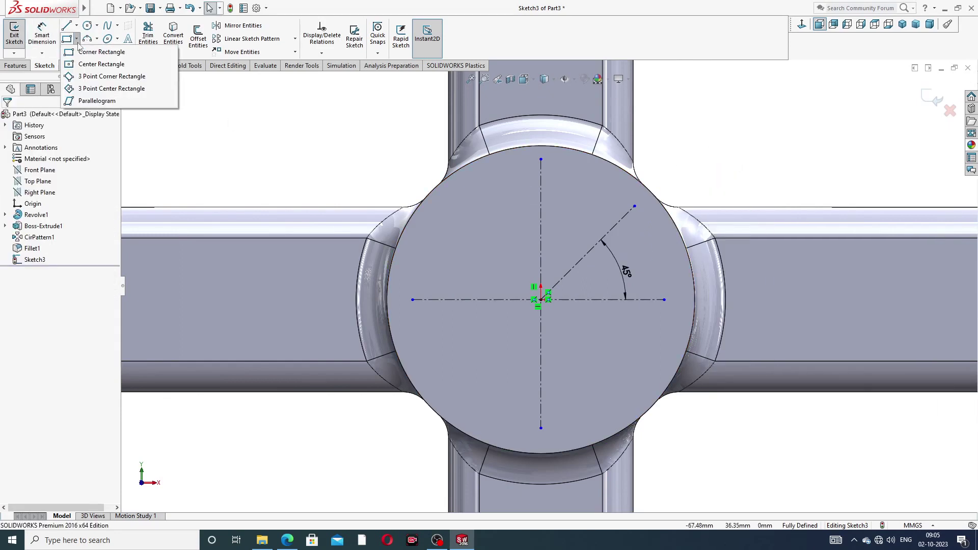
click(97, 88)
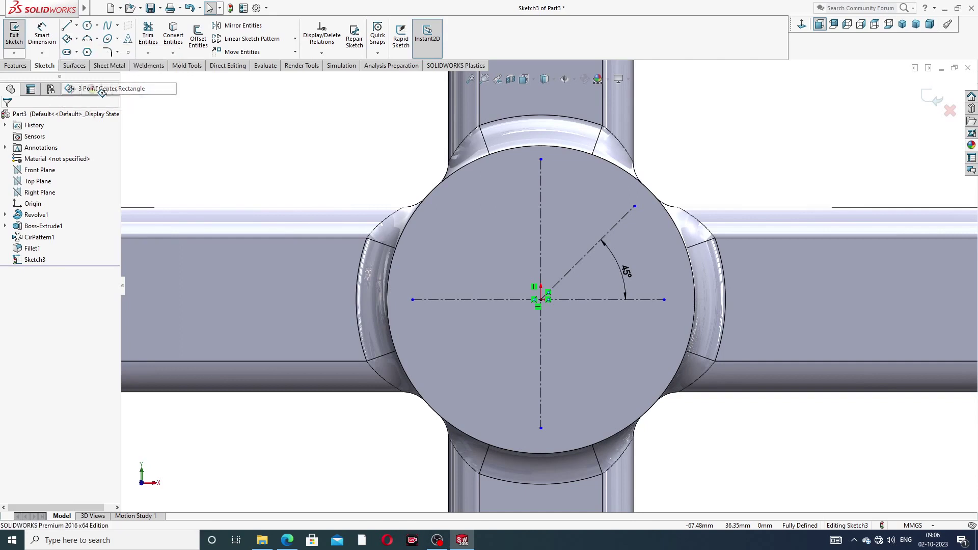
Draw a 3 Point Center Rectangle centred on the origin with one side along the 45° line
click(634, 206)
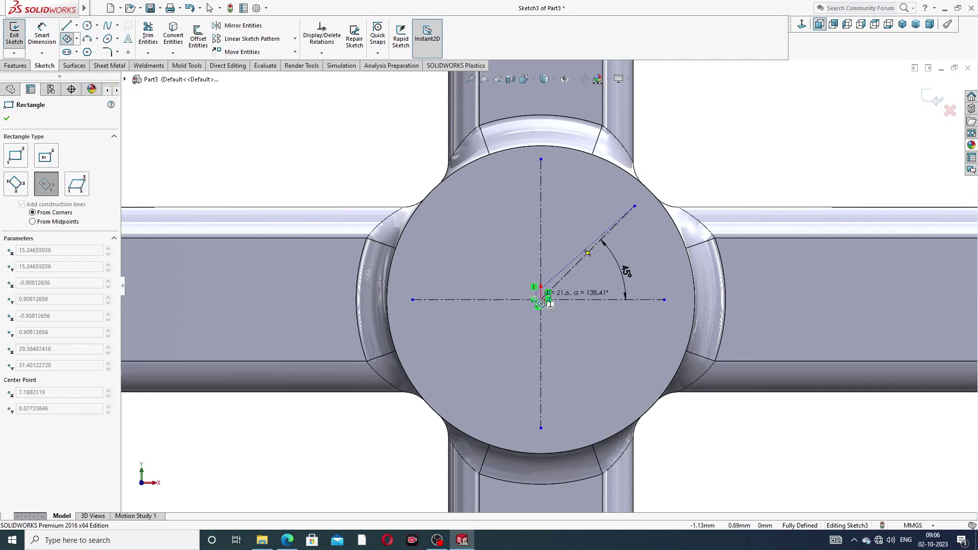
click(540, 299)
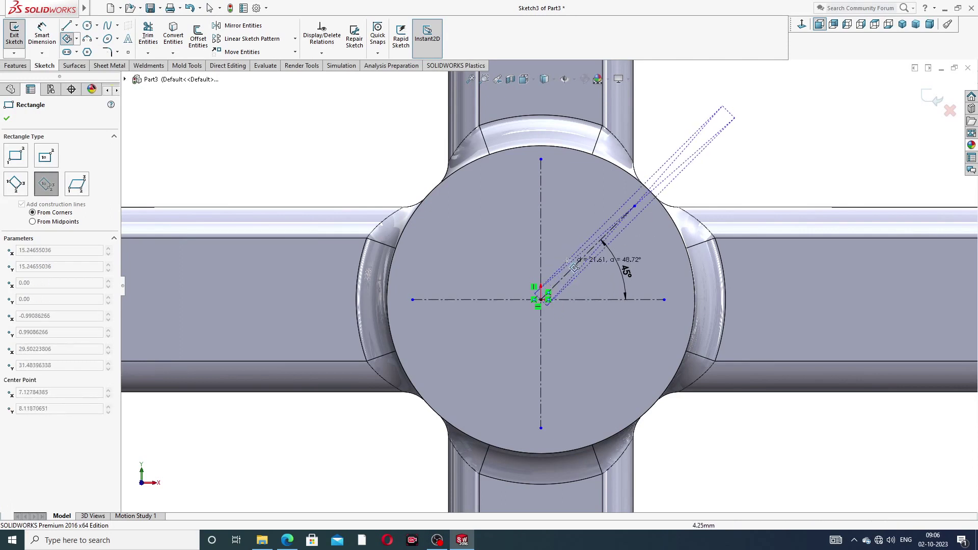
key(Escape)
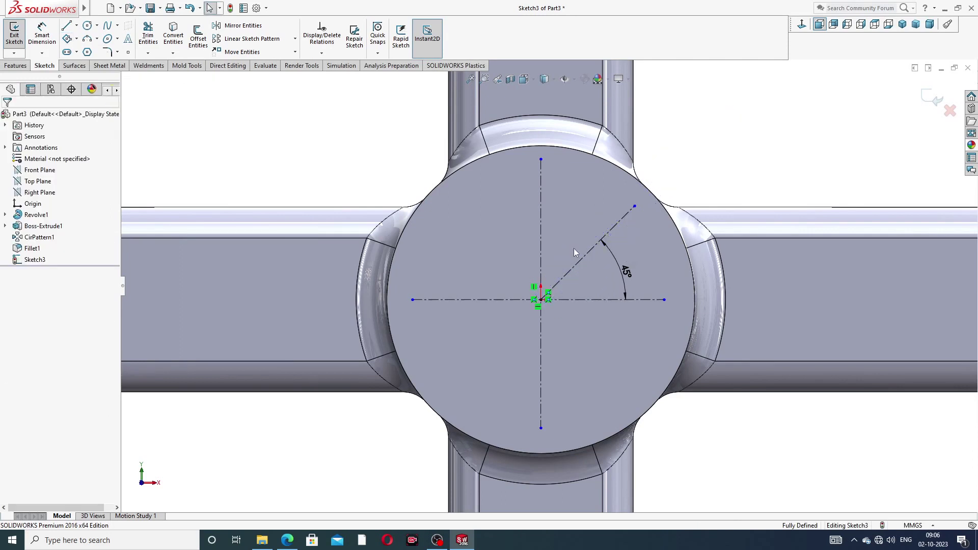
click(67, 39)
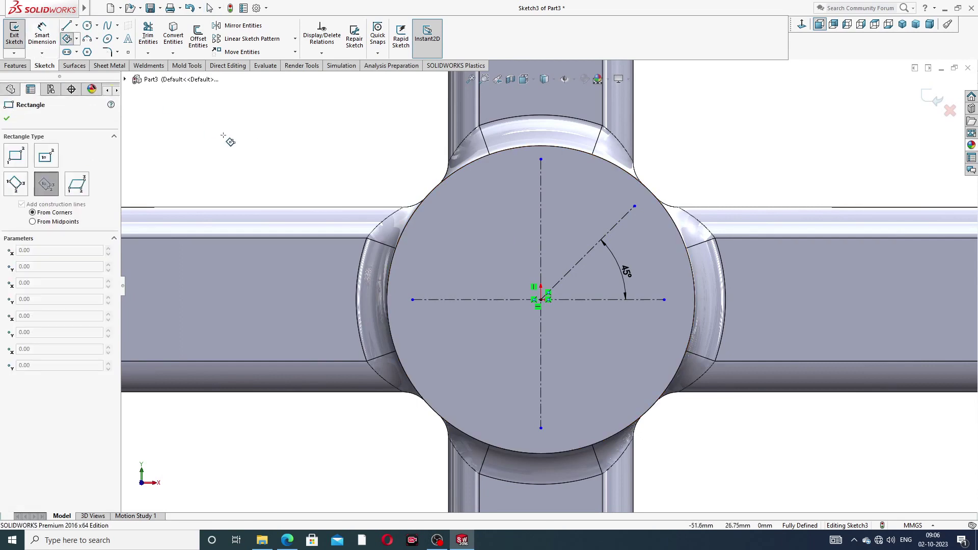
click(541, 299)
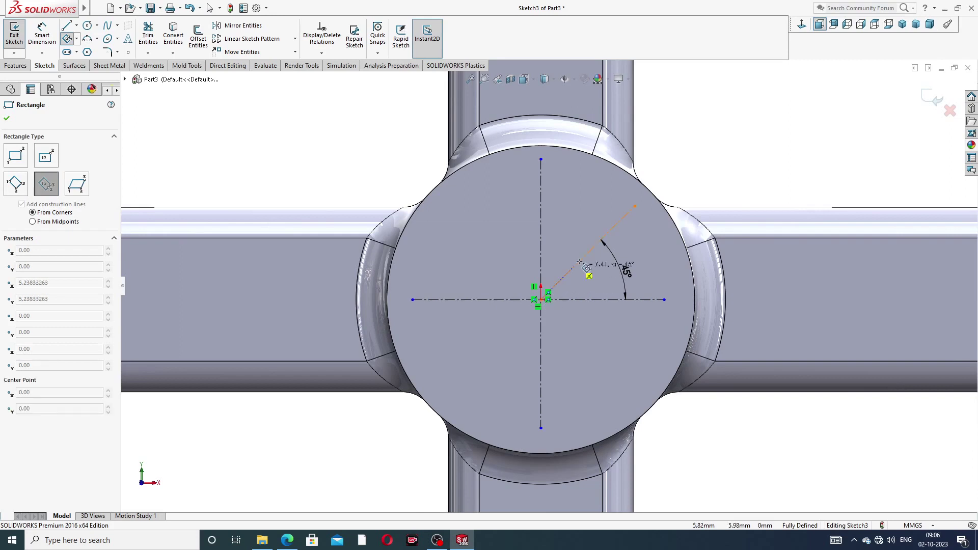
click(633, 206)
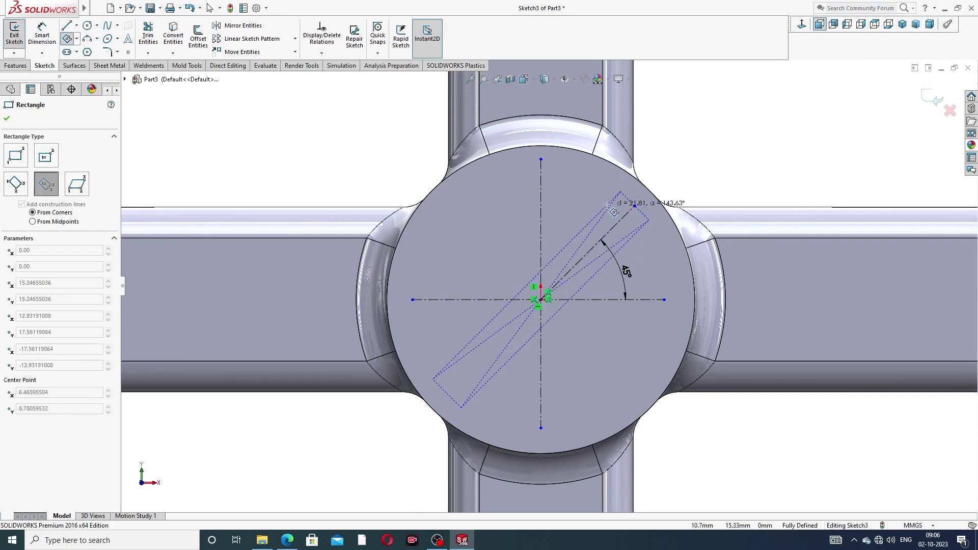
click(611, 184)
right_click(668, 144)
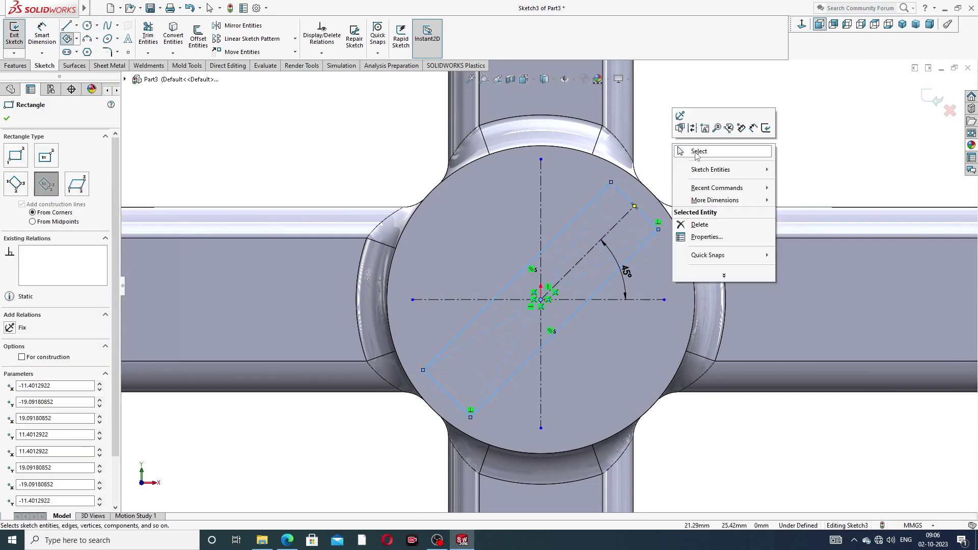
click(685, 149)
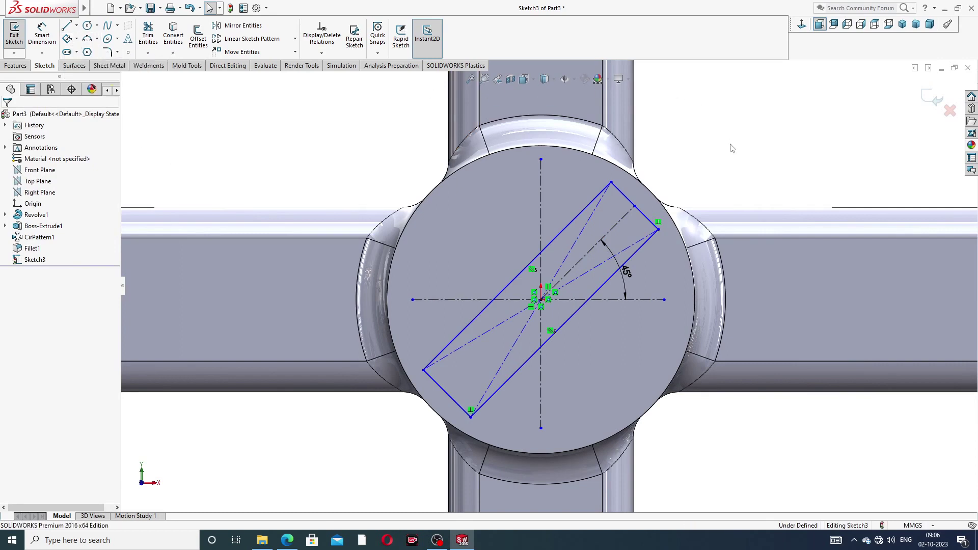
Make the rectangle's top corner coincident with the vertical centerline
click(611, 183)
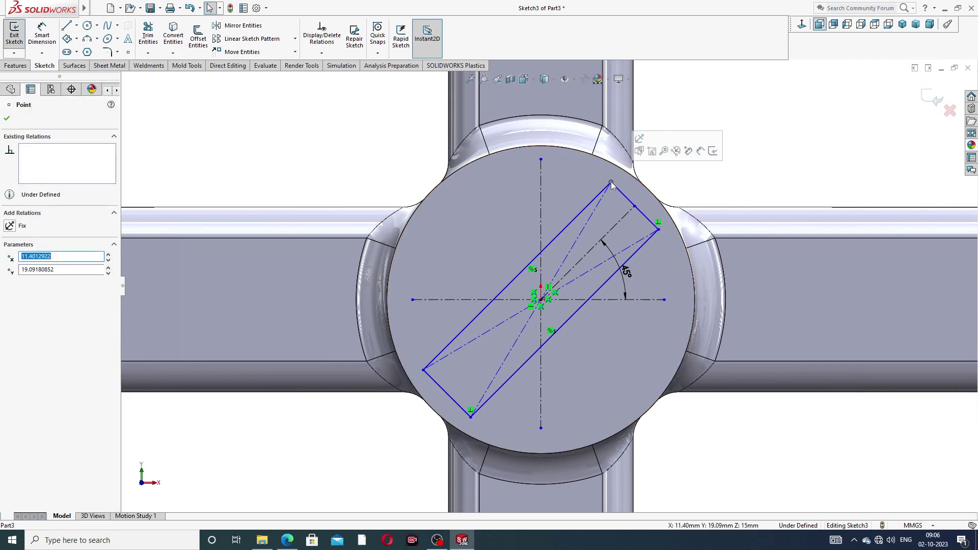
ctrl+click(541, 183)
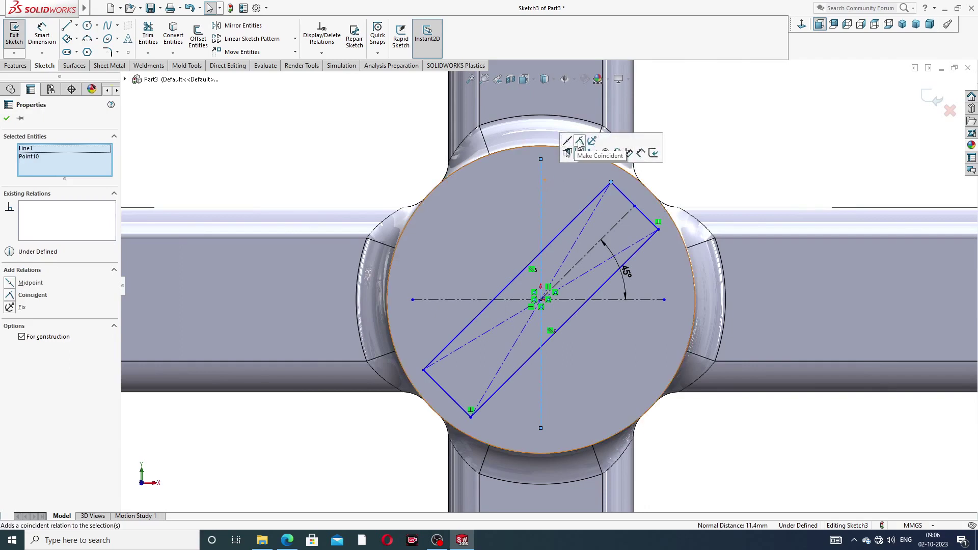
click(580, 143)
key(Escape)
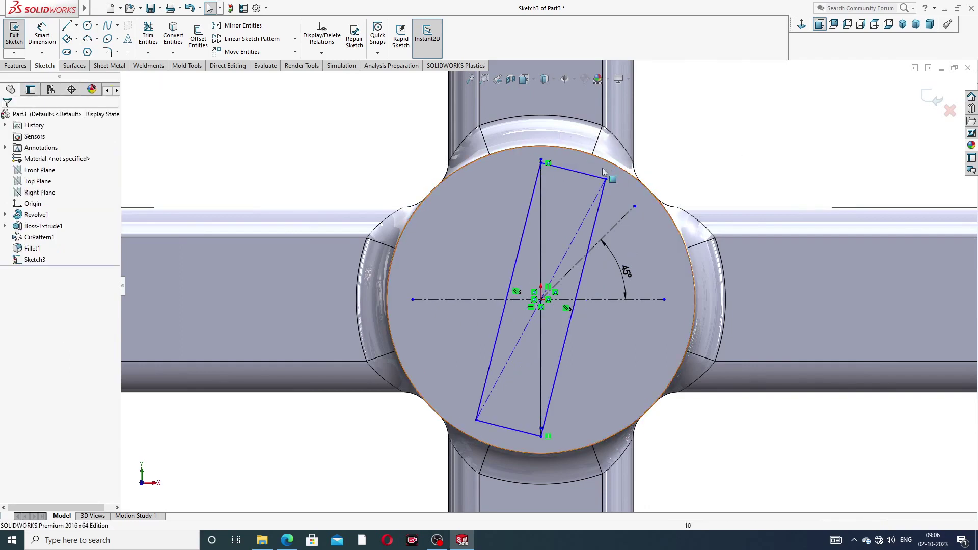
Dimension the rectangle's left and top sides to 25 mm each, making it a square
click(42, 35)
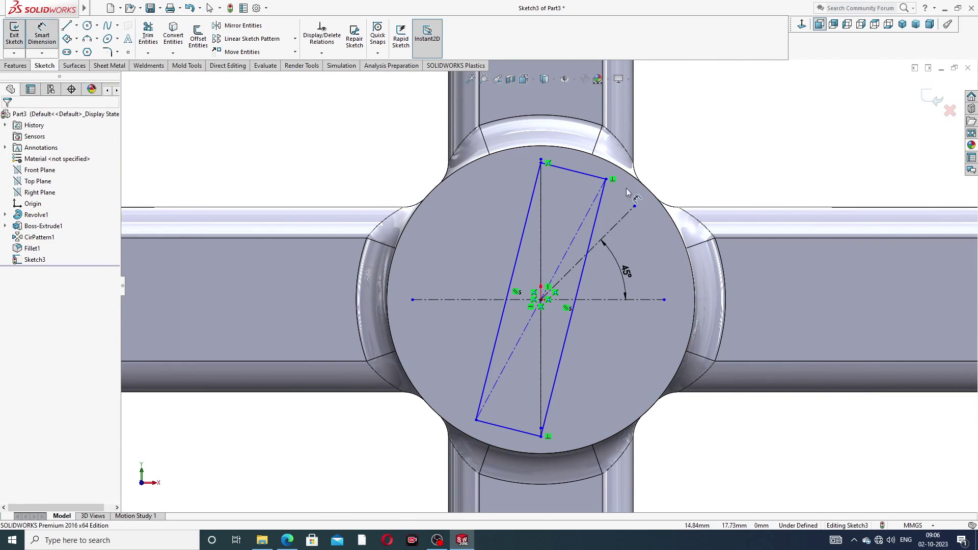
click(521, 244)
click(499, 253)
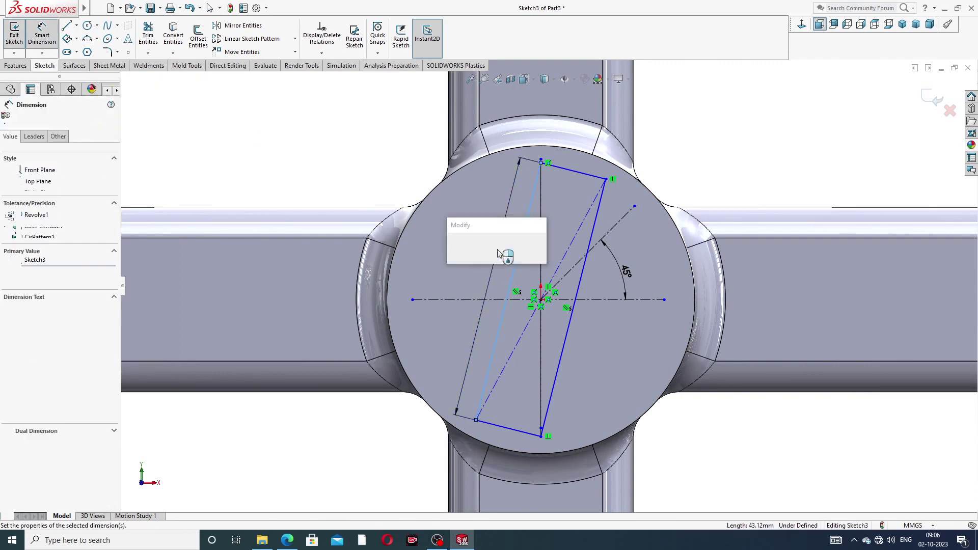
text(25)
key(Return)
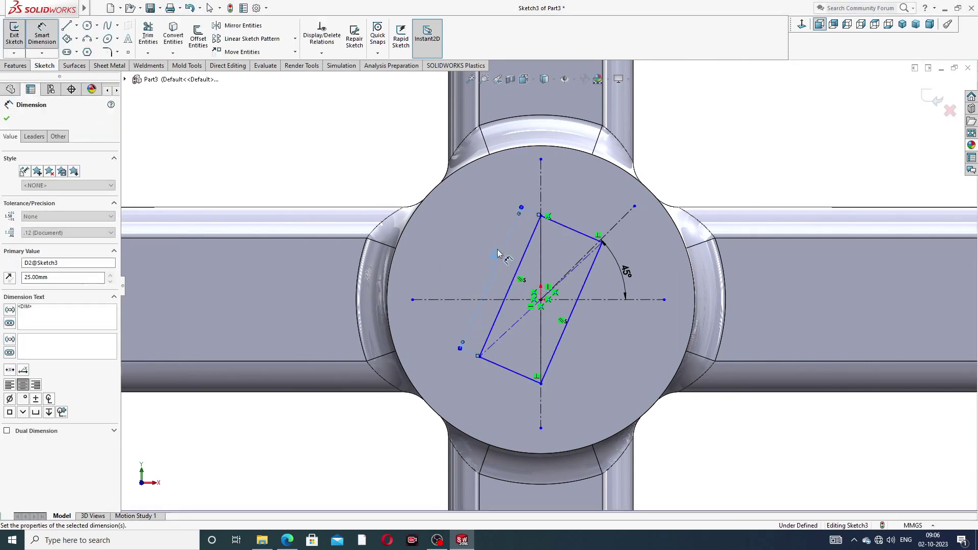
click(573, 226)
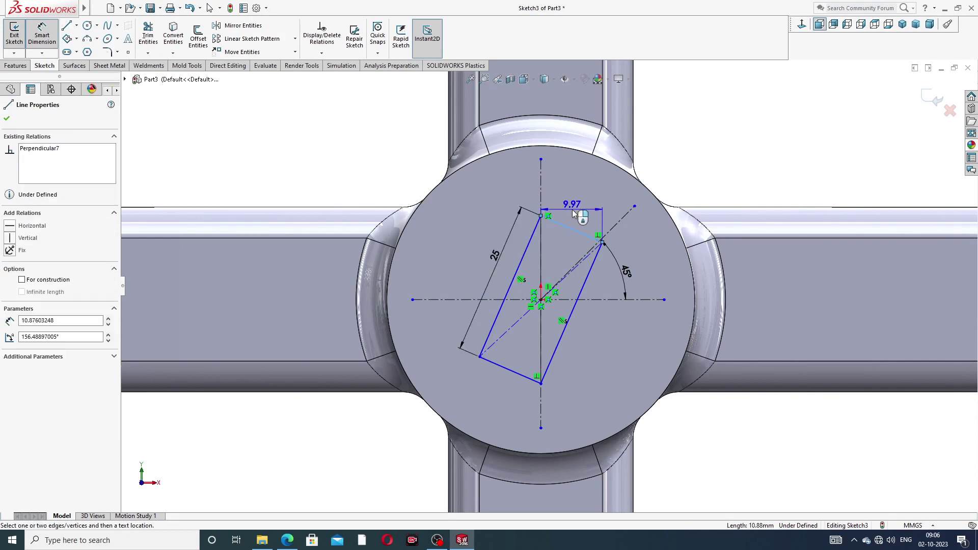
click(577, 233)
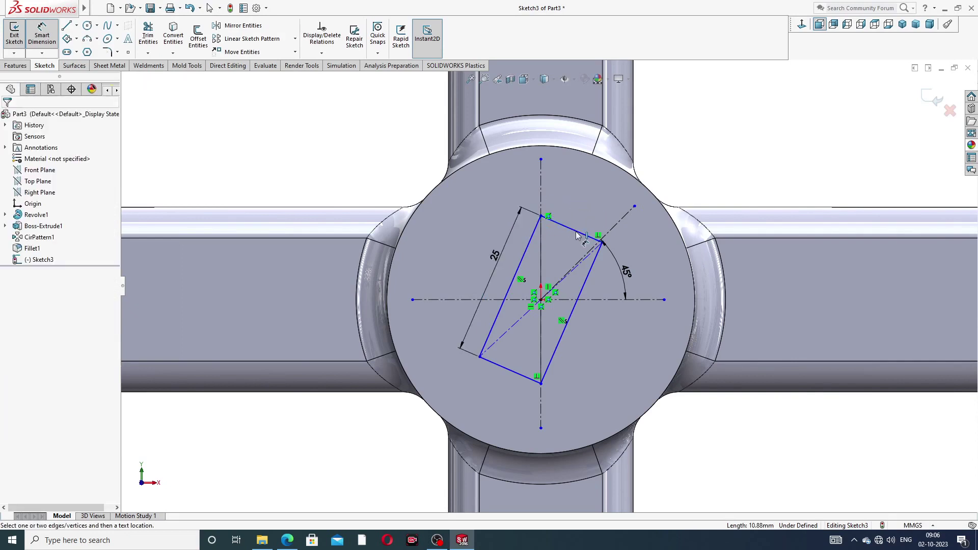
click(565, 226)
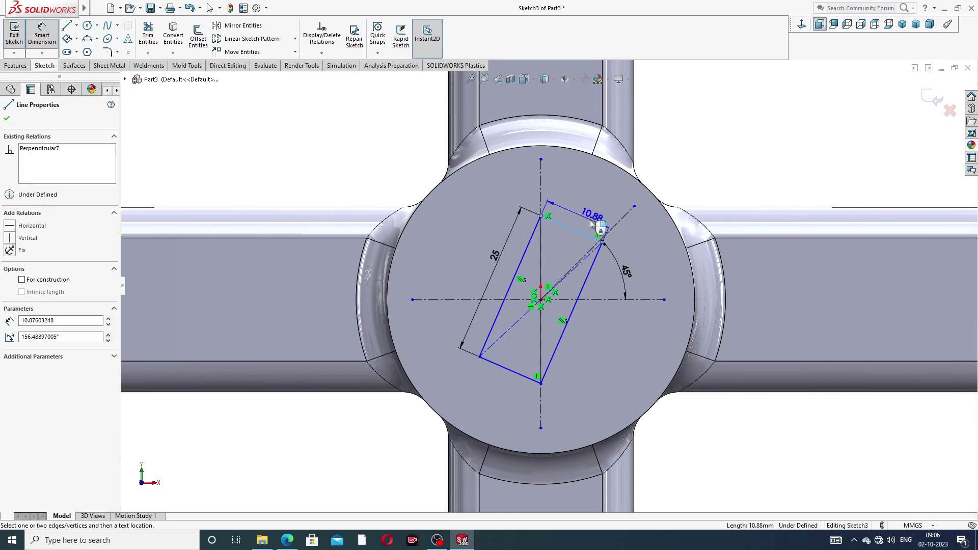
click(593, 225)
text(25)
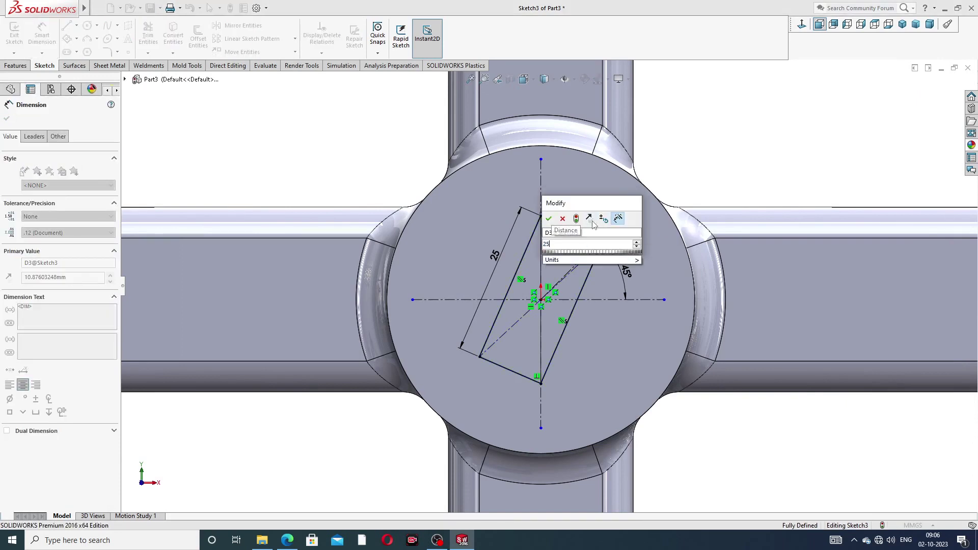
key(Return)
Drag the 25 dimensions and the 45° label clear of the square, then return to Select
click(691, 155)
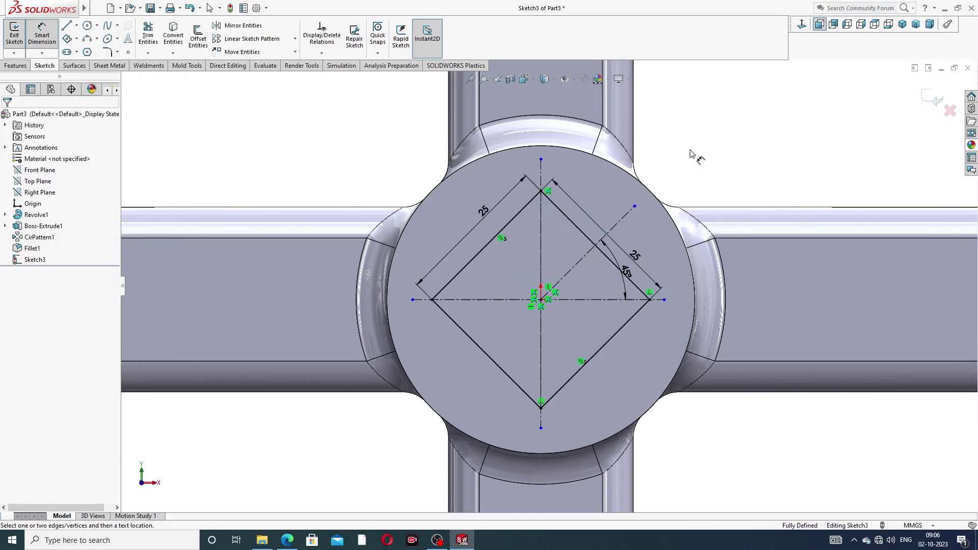
click(627, 255)
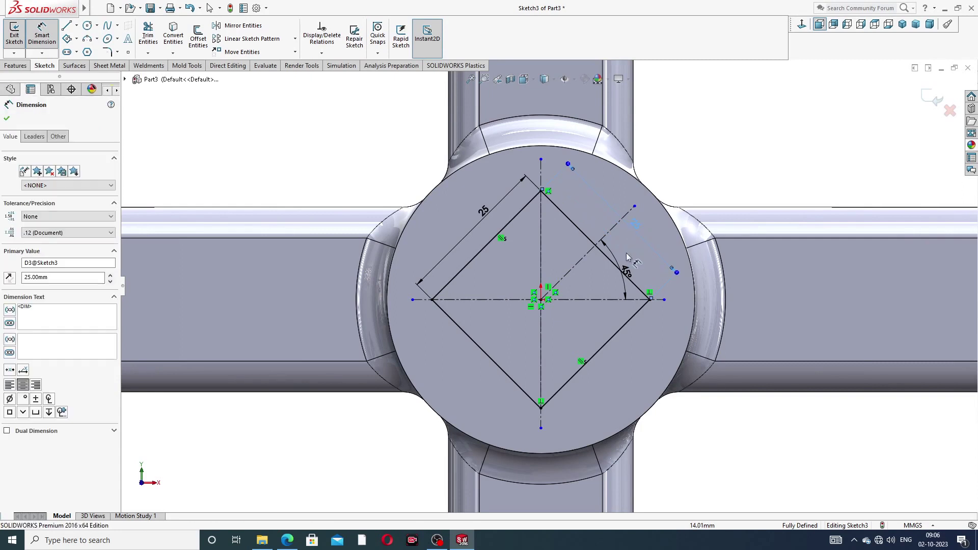
drag(627, 255, 643, 267)
click(694, 154)
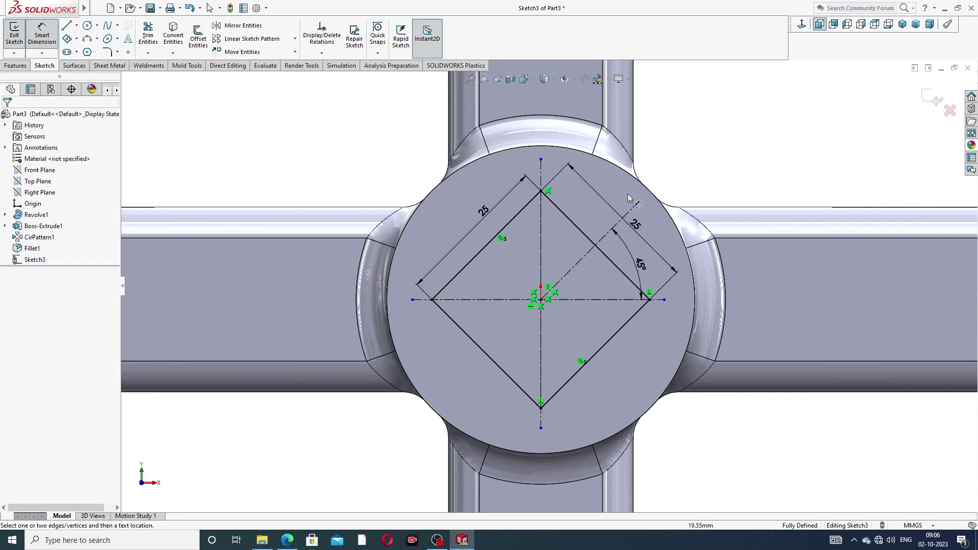
drag(477, 217, 473, 214)
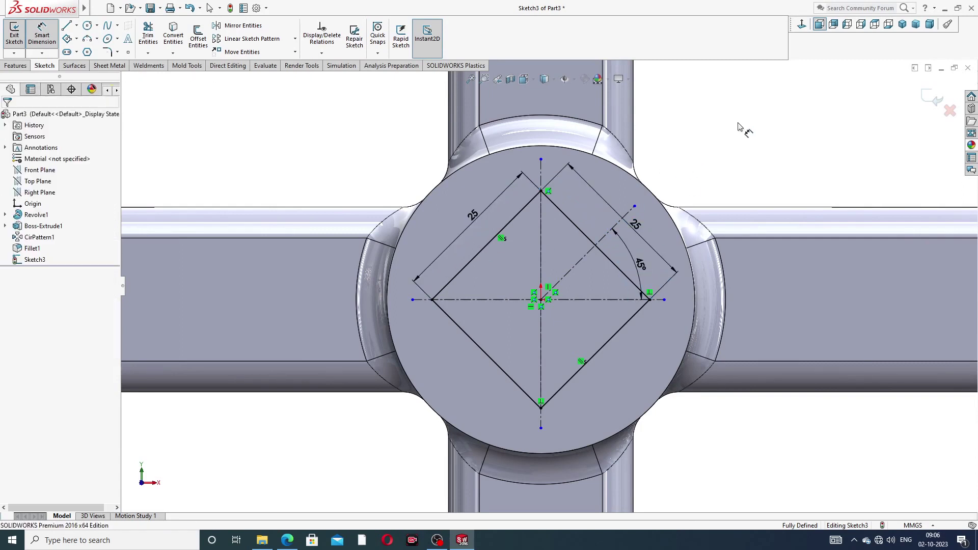
right_click(736, 121)
click(761, 151)
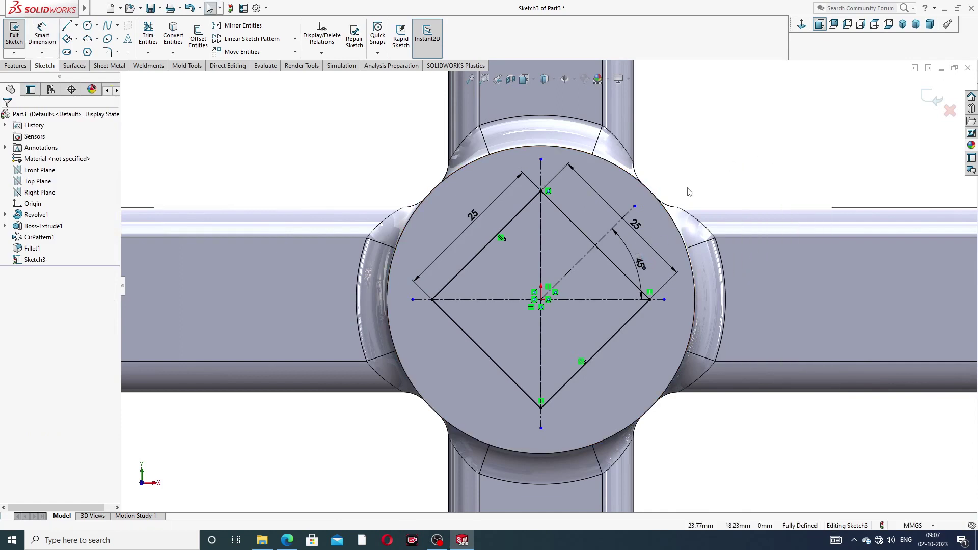
Extrude-cut the rotated 25 mm square Through All to make the hub's square hole
click(290, 539)
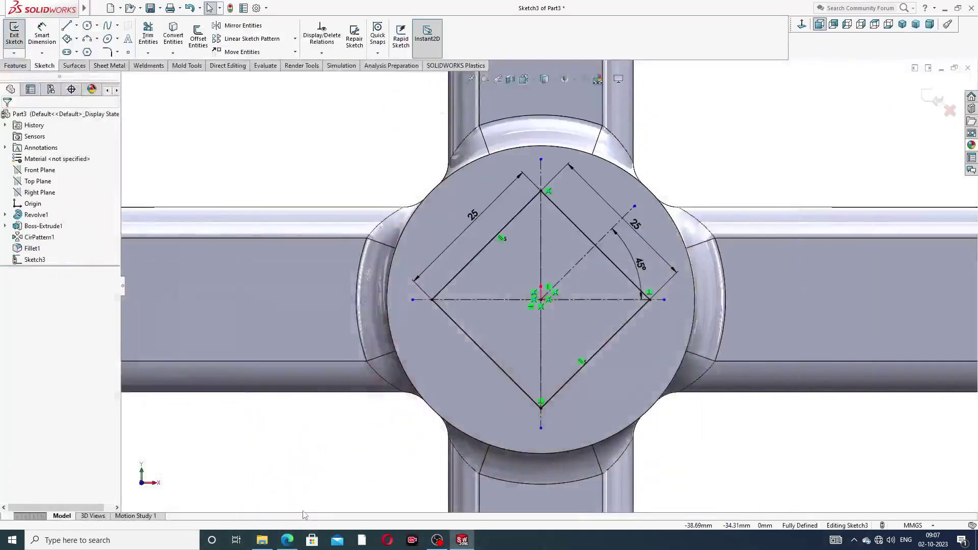
click(15, 66)
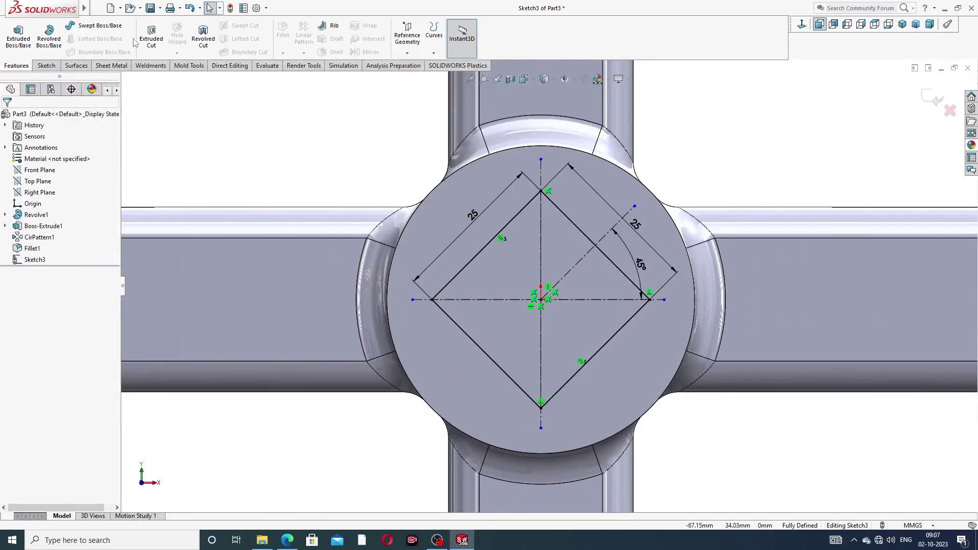
click(151, 37)
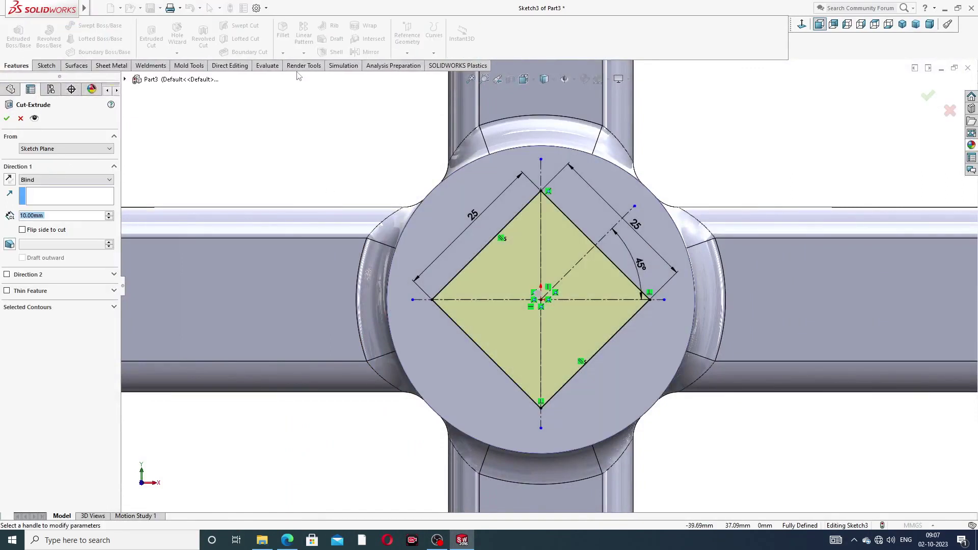
click(91, 179)
click(65, 196)
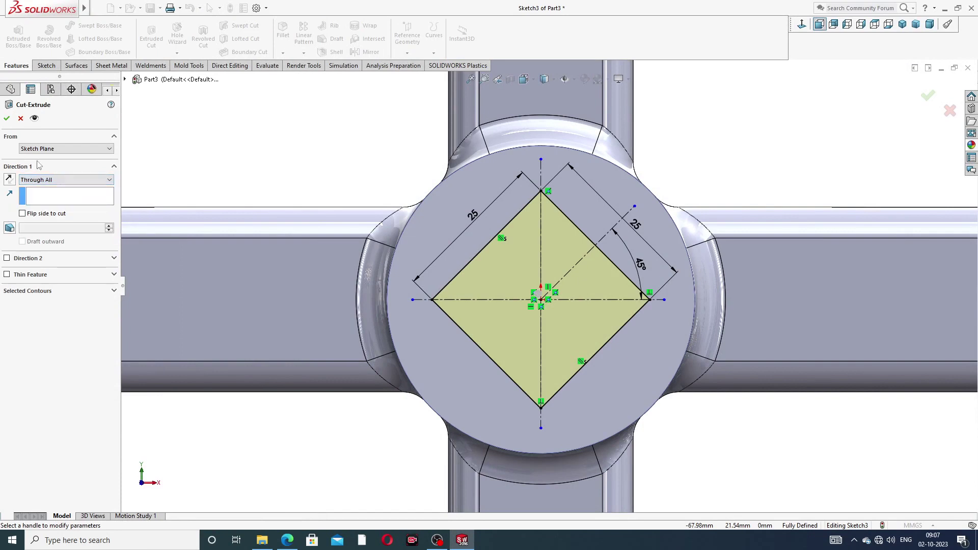
click(6, 119)
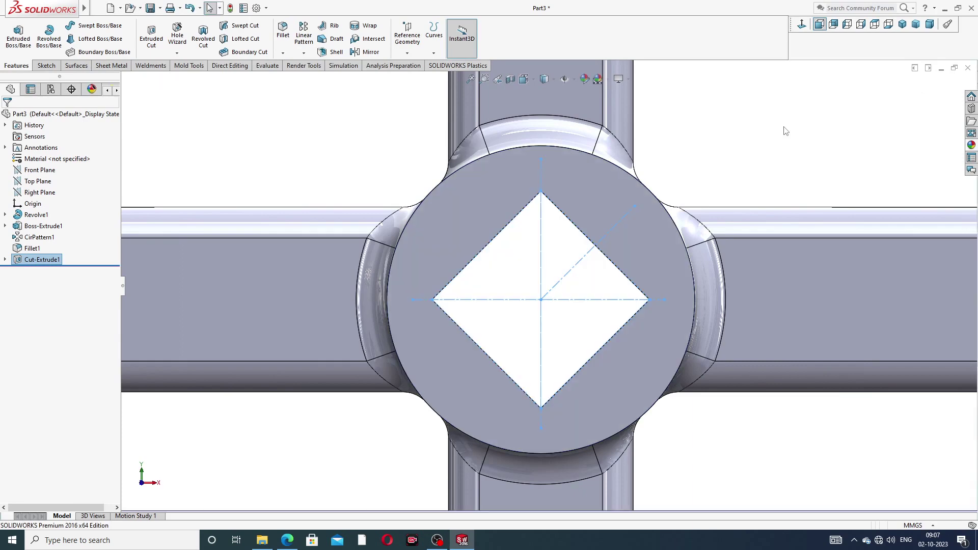
Inspect the square hub cut and orbit the wheel into a tilted 3-D view
scroll(679, 163, up, 5)
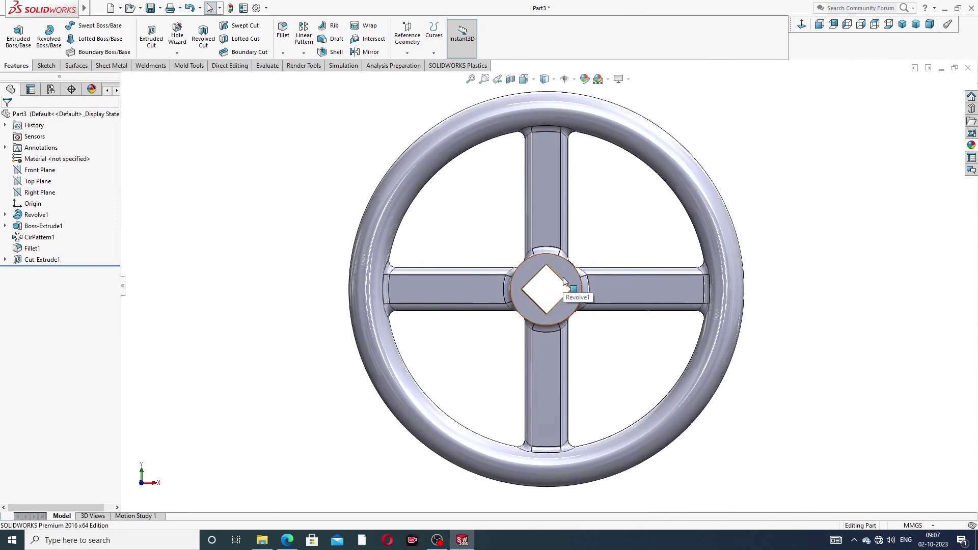
click(564, 282)
click(772, 196)
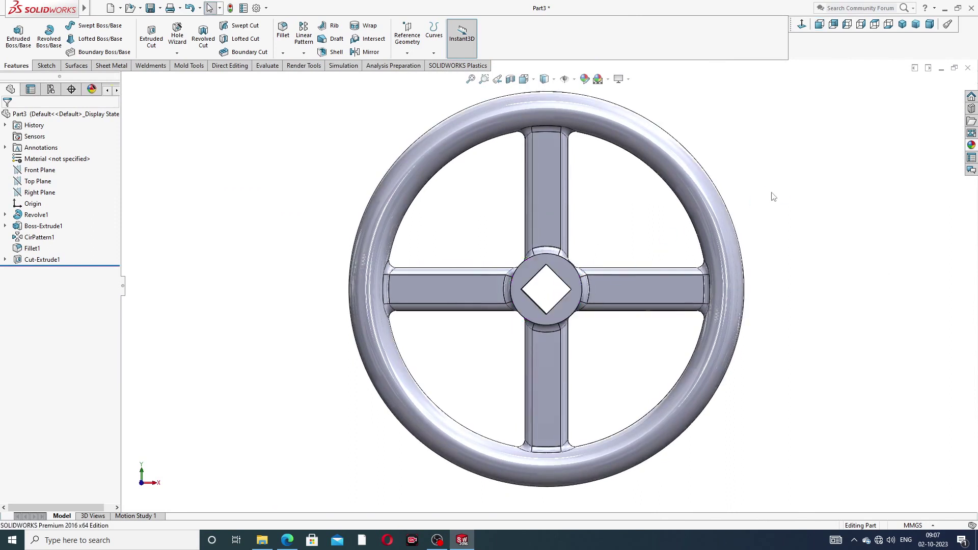
scroll(739, 219, up, 2)
middle_drag(698, 246, 675, 229)
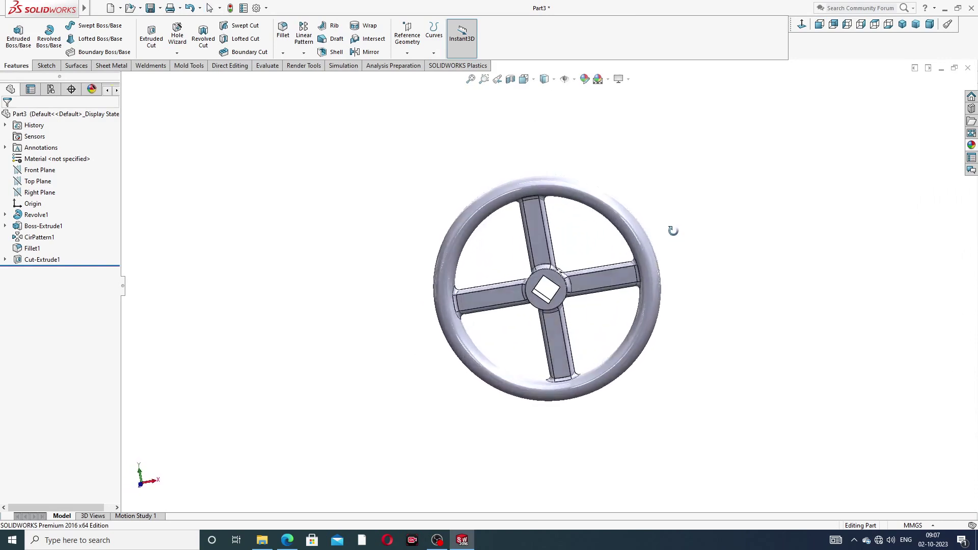
Apply the candy apple red painted appearance to the whole handwheel
click(972, 146)
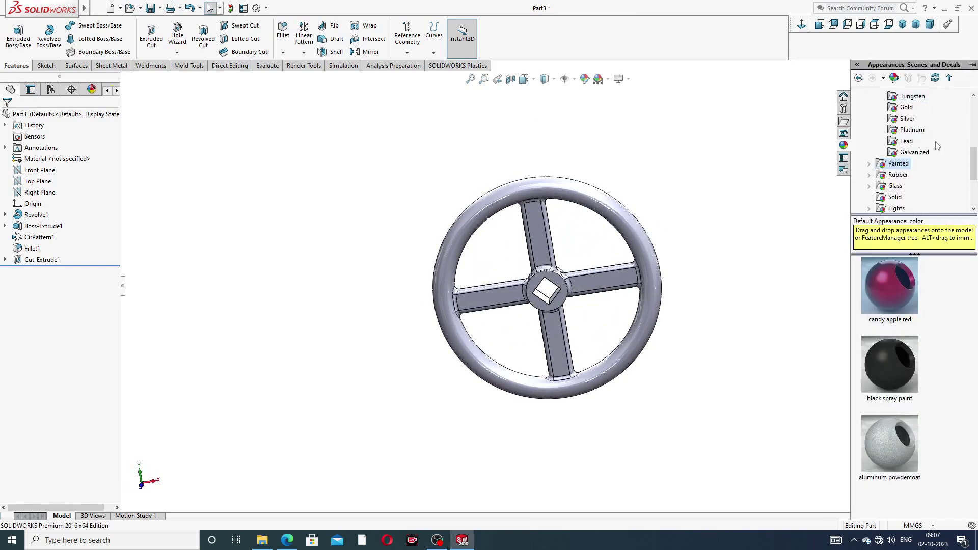
scroll(928, 158, up, 4)
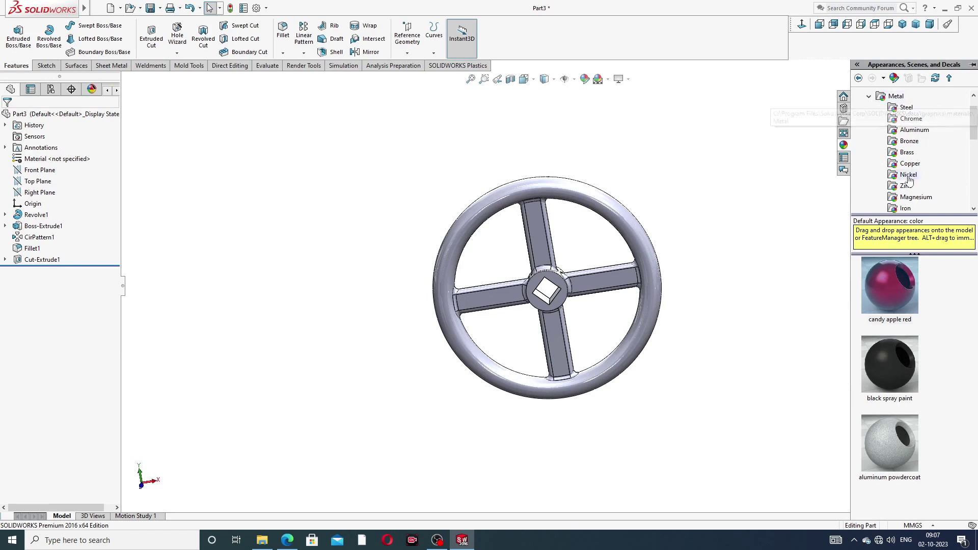
scroll(908, 178, down, 5)
click(893, 284)
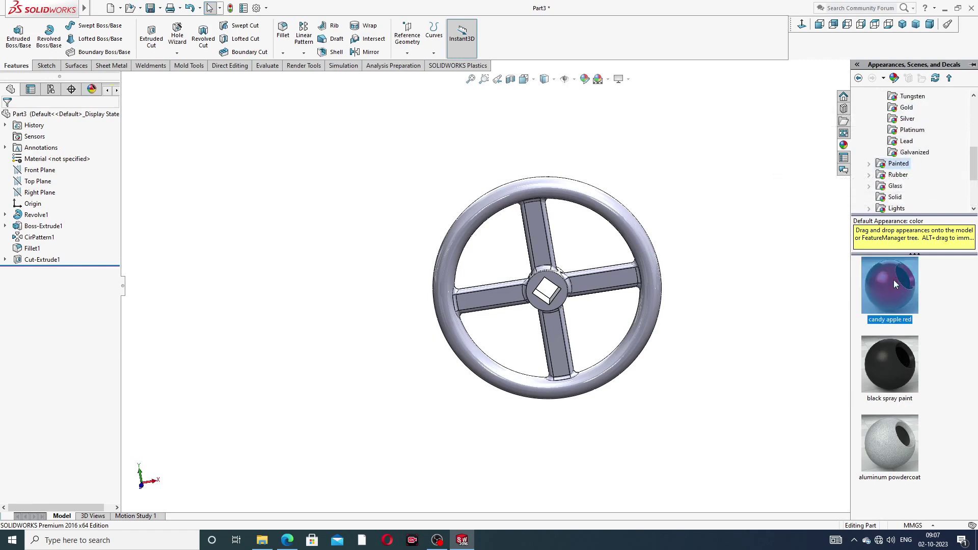
double_click(893, 282)
scroll(589, 276, down, 2)
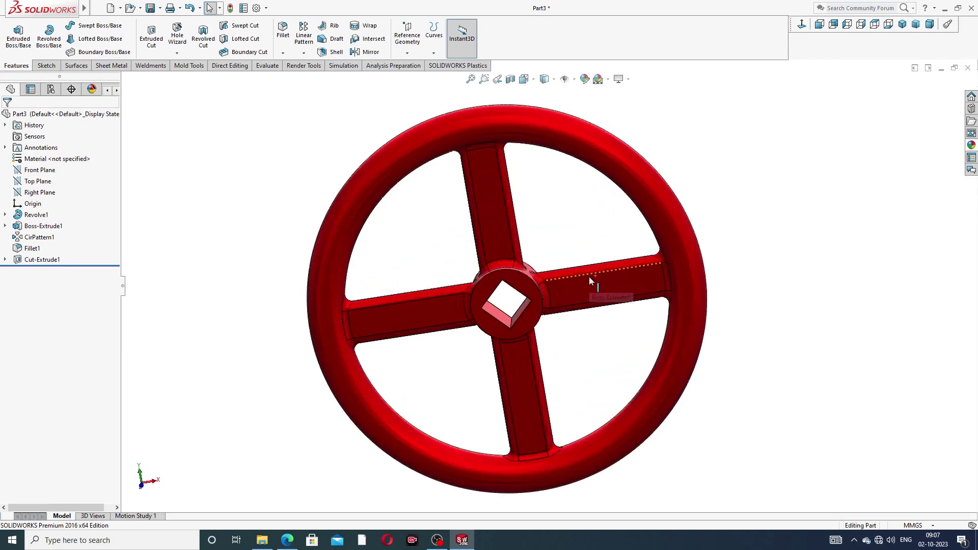
Set the red wheel to Isometric view and bring up the Part-11 handle PDF
middle_drag(589, 277, 523, 295)
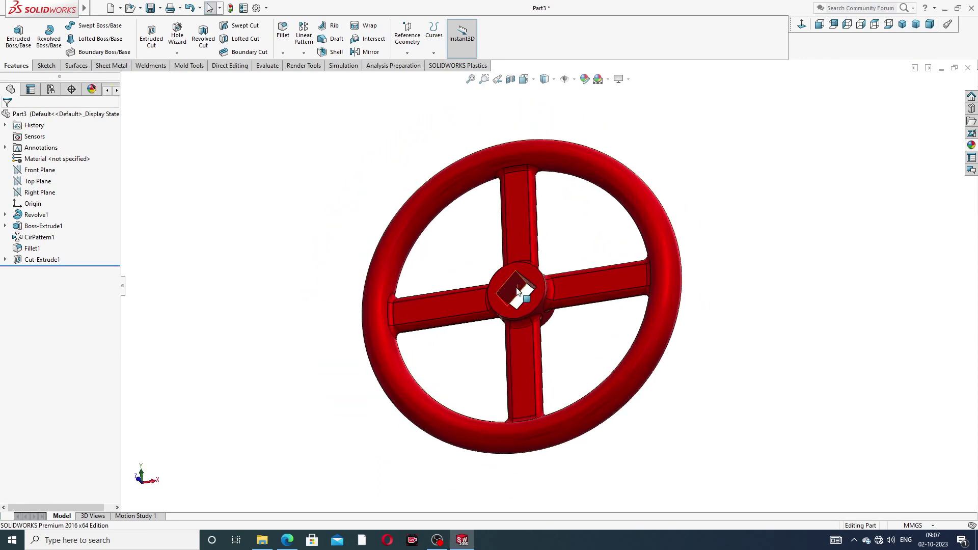
click(902, 24)
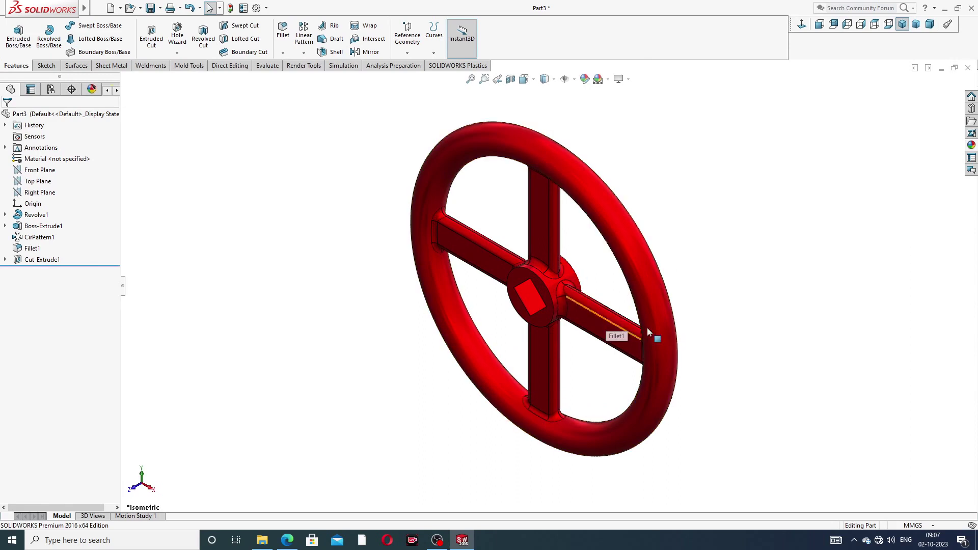
click(287, 541)
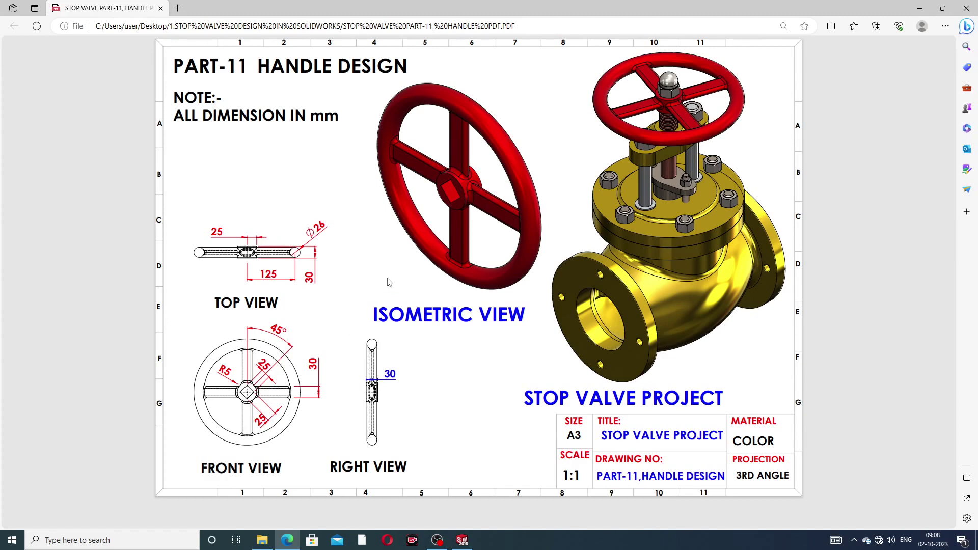
Return from the Part-11 handle PDF to the red handwheel in SOLIDWORKS
click(462, 540)
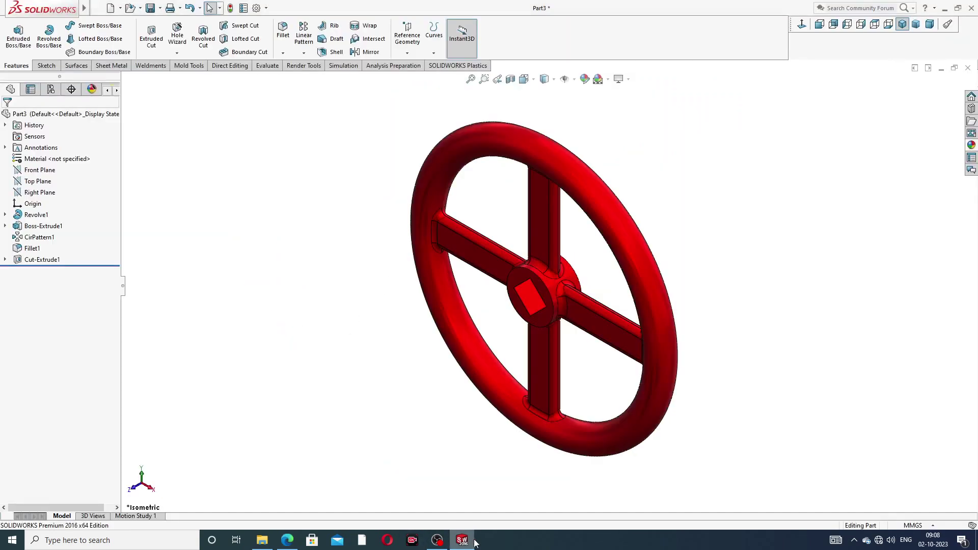
Minimize SOLIDWORKS to reveal the Part-14 Ram Head drawing in Edge
click(472, 542)
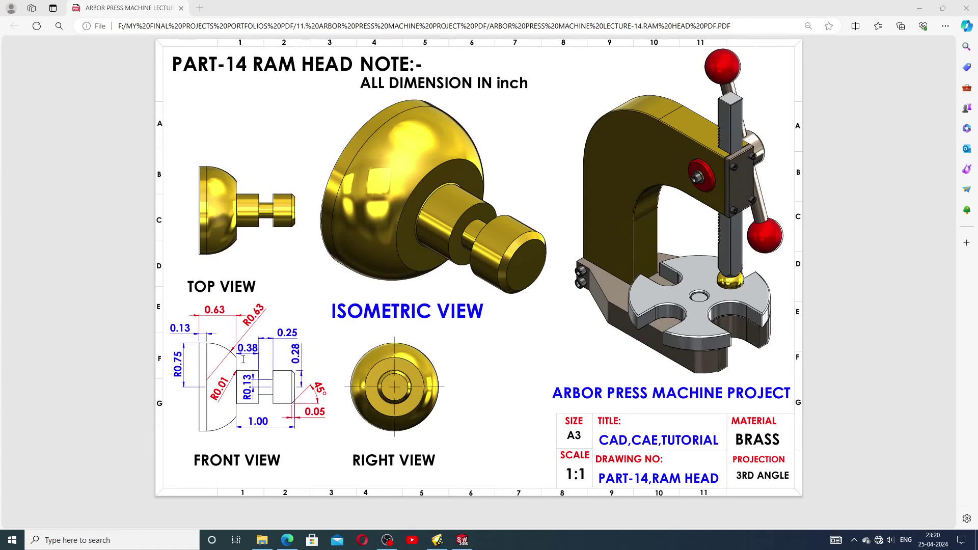
Bring the finished ram head model forward in isometric and orbit it to inspect the shaft
click(463, 542)
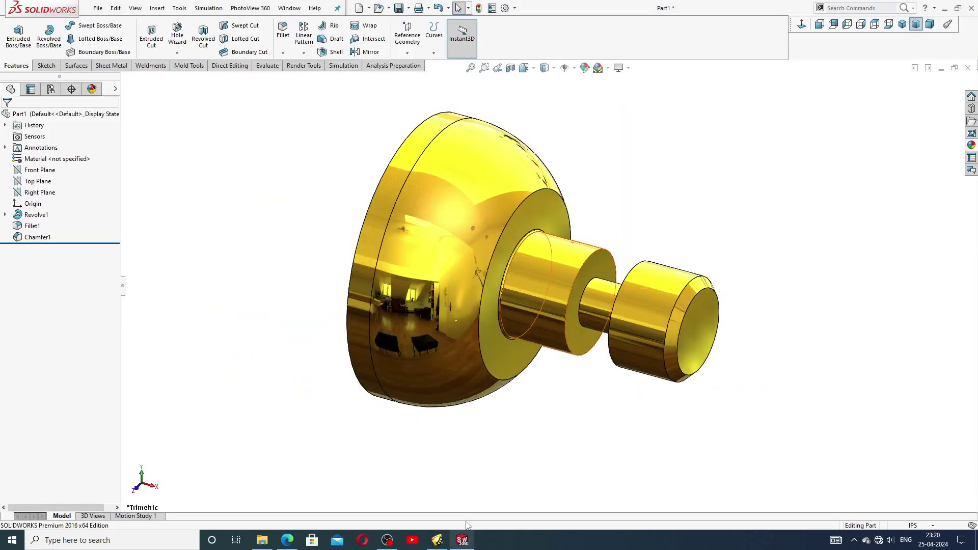
click(901, 26)
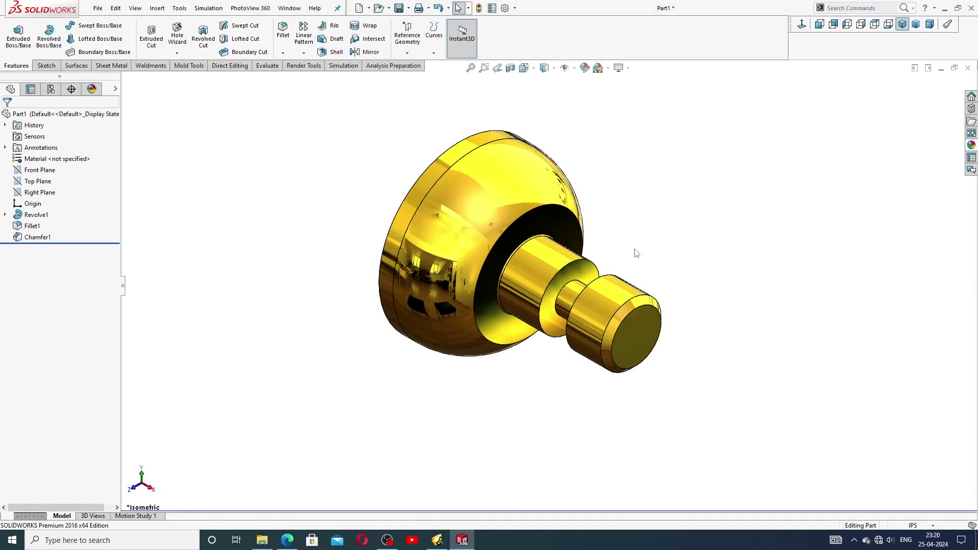
mouse_move(658, 260)
middle_down()
mouse_move(651, 174)
mouse_move(684, 196)
mouse_move(677, 255)
middle_up()
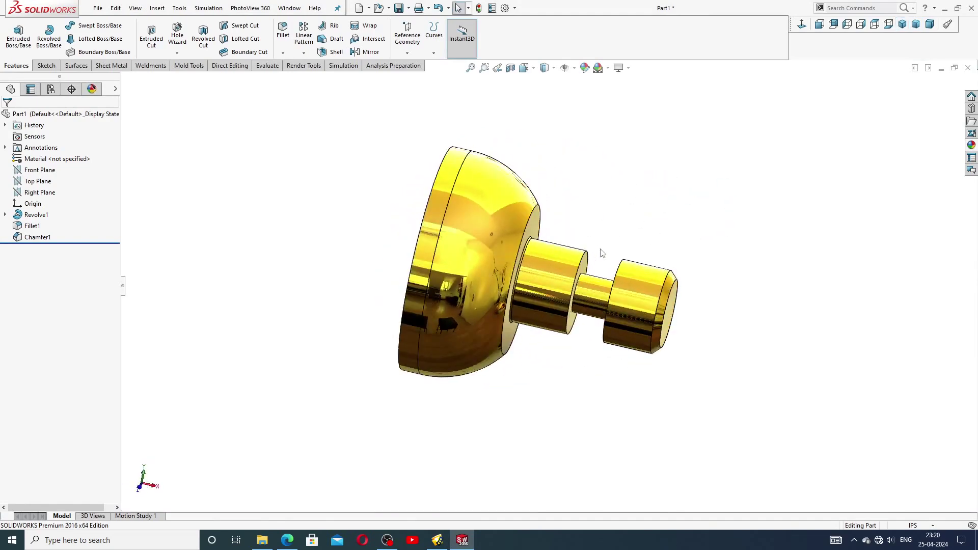
middle_drag(617, 234, 546, 252)
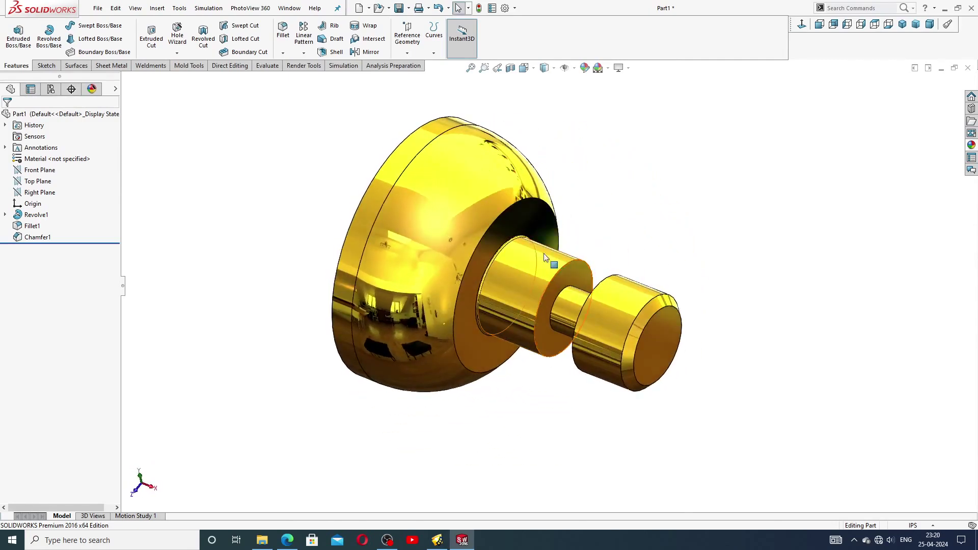
scroll(512, 248, down, 2)
scroll(512, 248, up, 2)
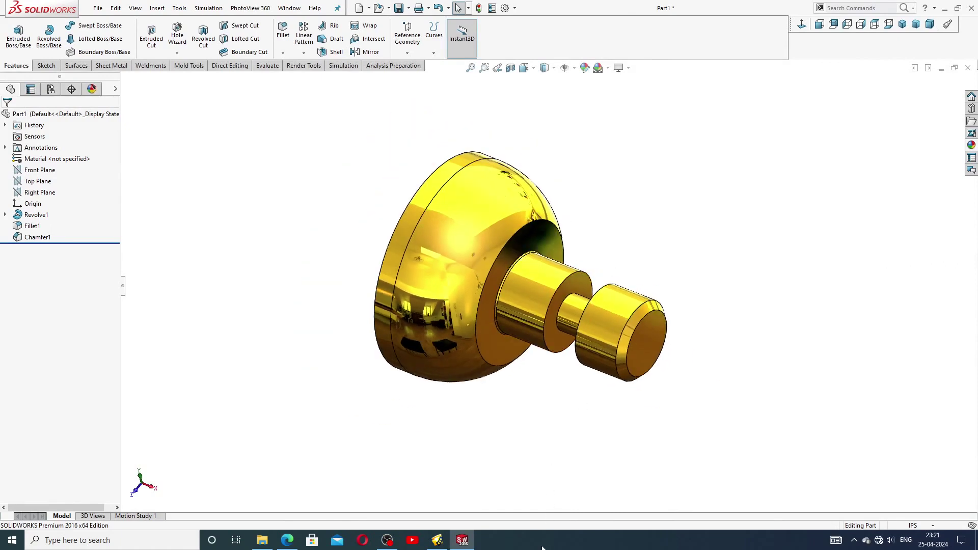
middle_drag(542, 522, 538, 308)
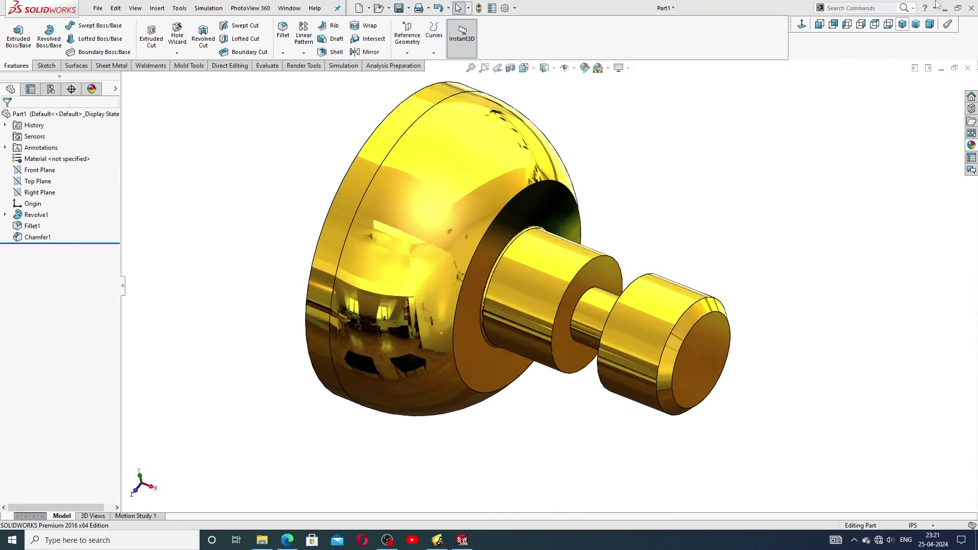
Cycle the ram head through Trimetric, Dimetric, Front, Back, Left, Top and Bottom, ending on Isometric
click(916, 24)
click(930, 24)
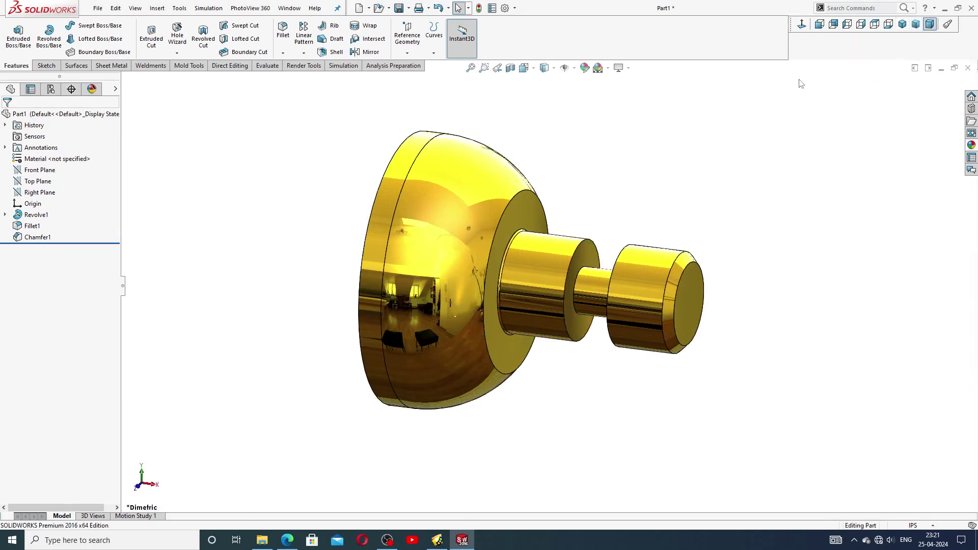
click(819, 24)
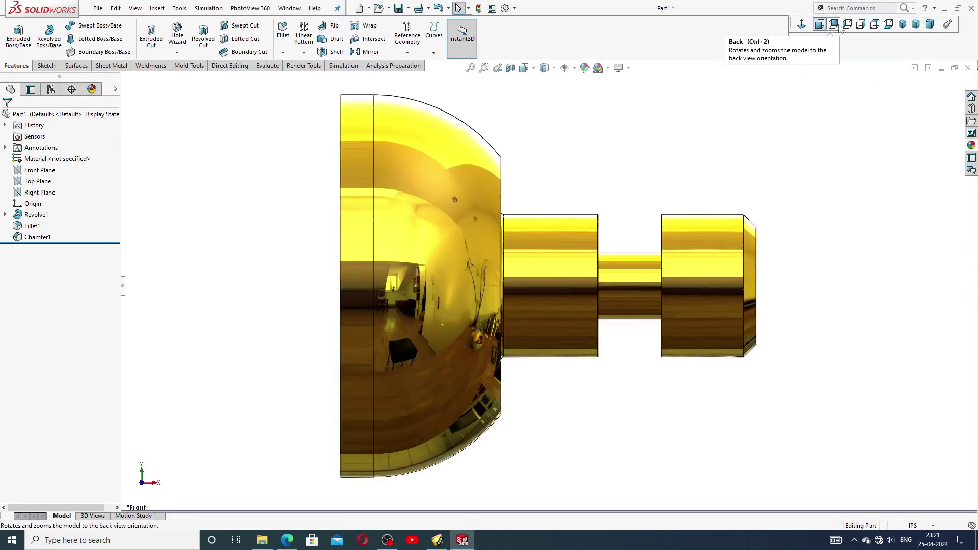
click(836, 26)
click(848, 25)
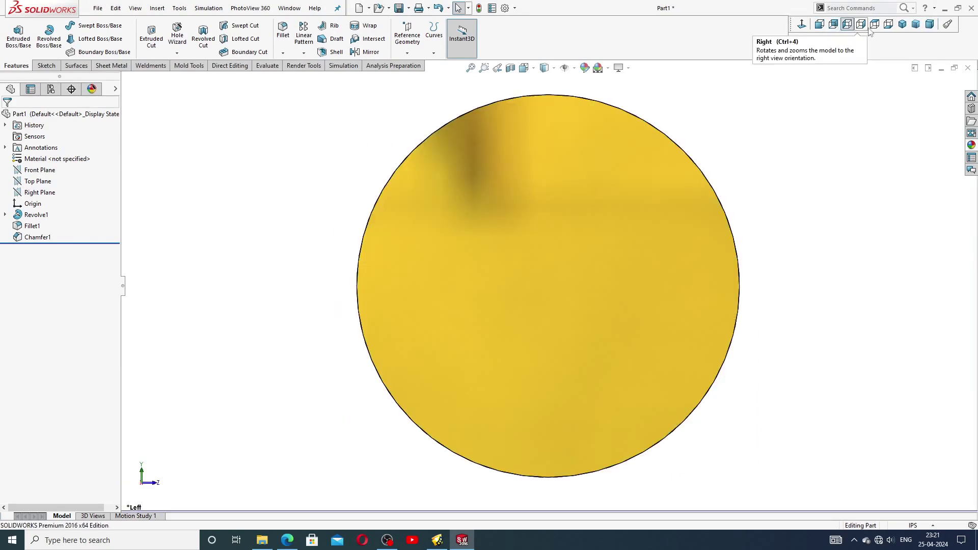
click(874, 25)
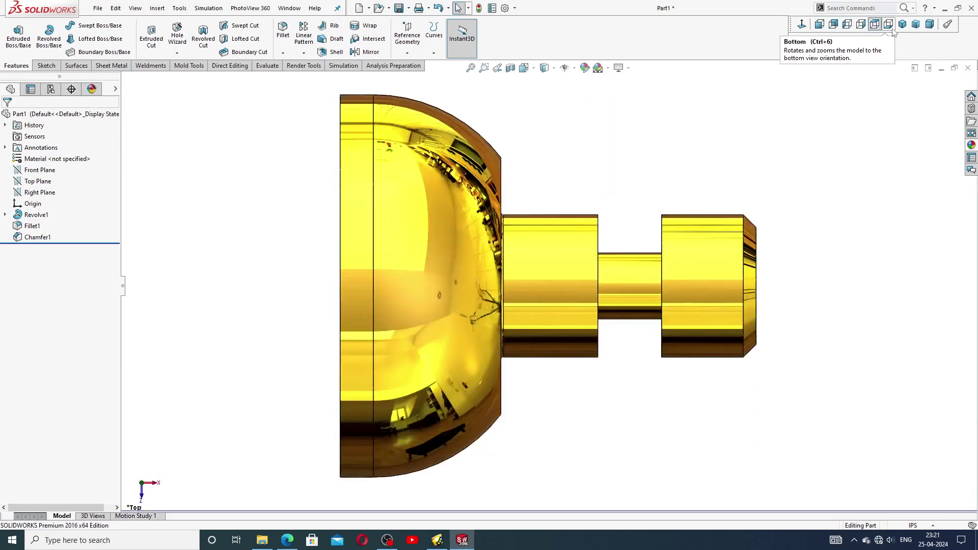
click(889, 26)
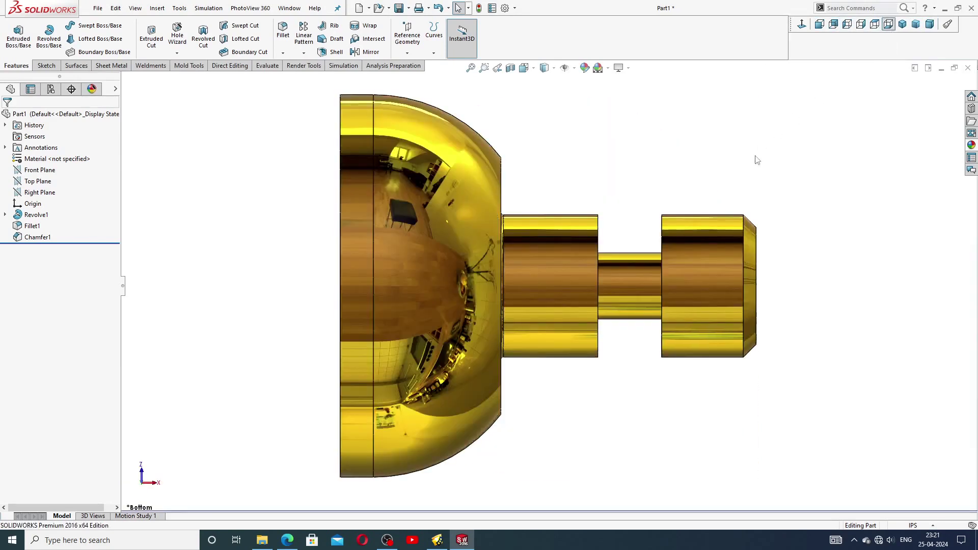
click(903, 24)
scroll(503, 224, down, 2)
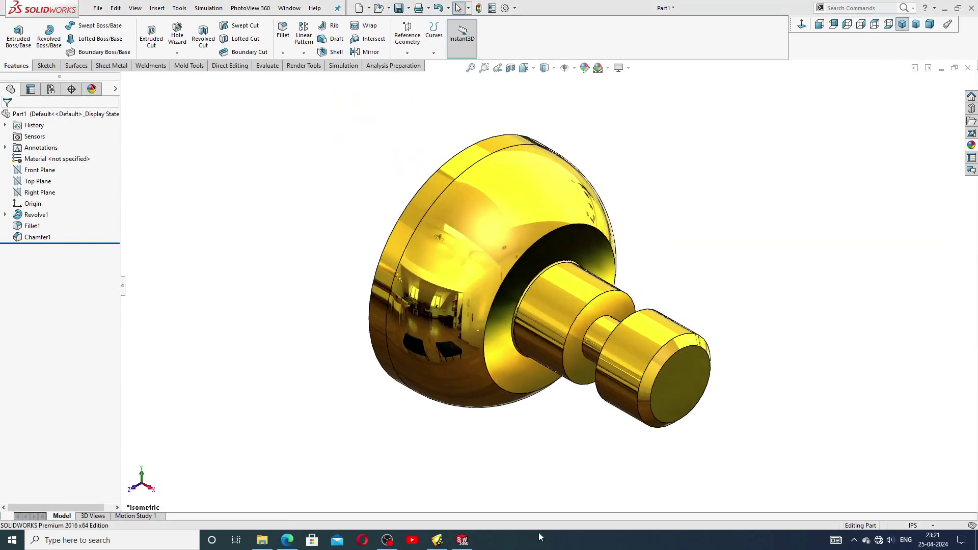
Close the ram head part without saving and start a new part with the Plain White scene
click(968, 68)
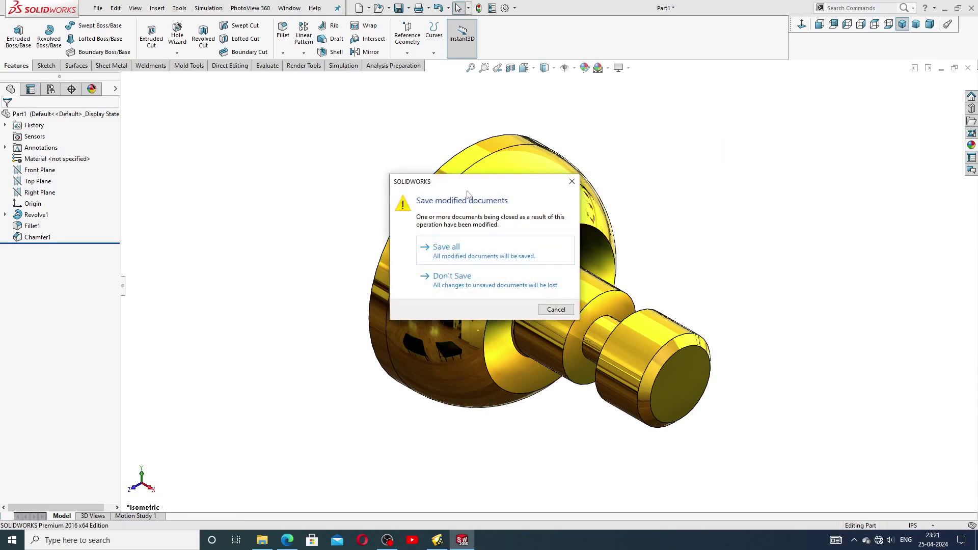
click(470, 277)
click(203, 8)
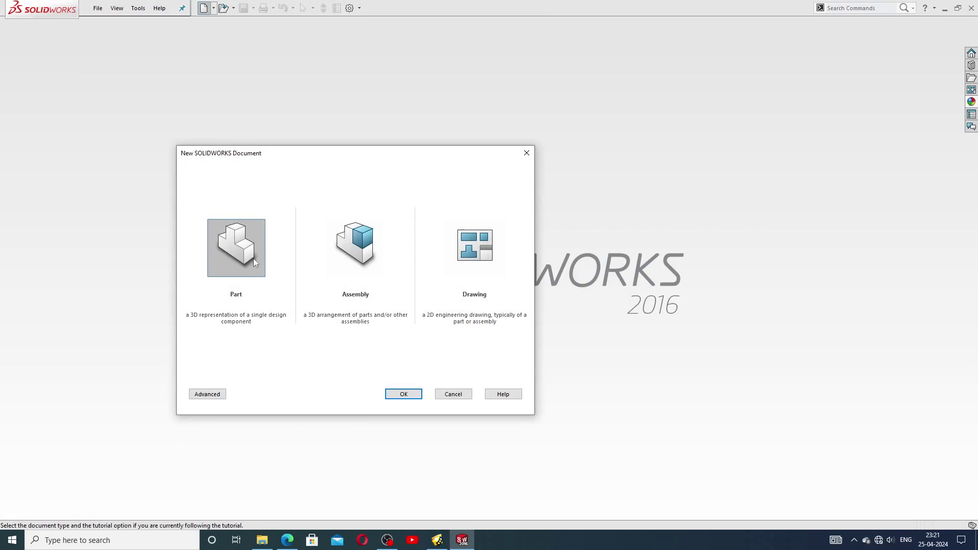
click(400, 394)
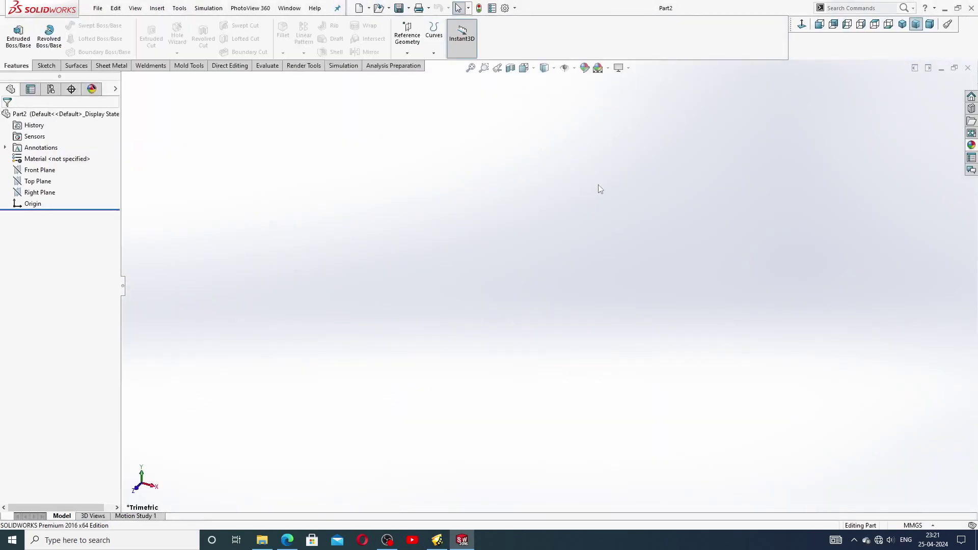
click(608, 68)
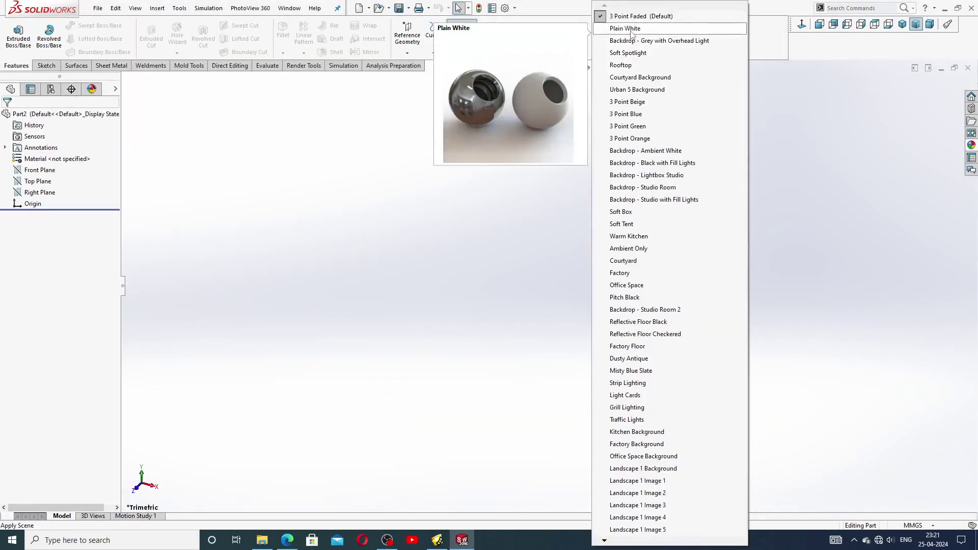
click(584, 25)
Raise shaded and wireframe image quality to maximum and set the units to IPS
click(504, 9)
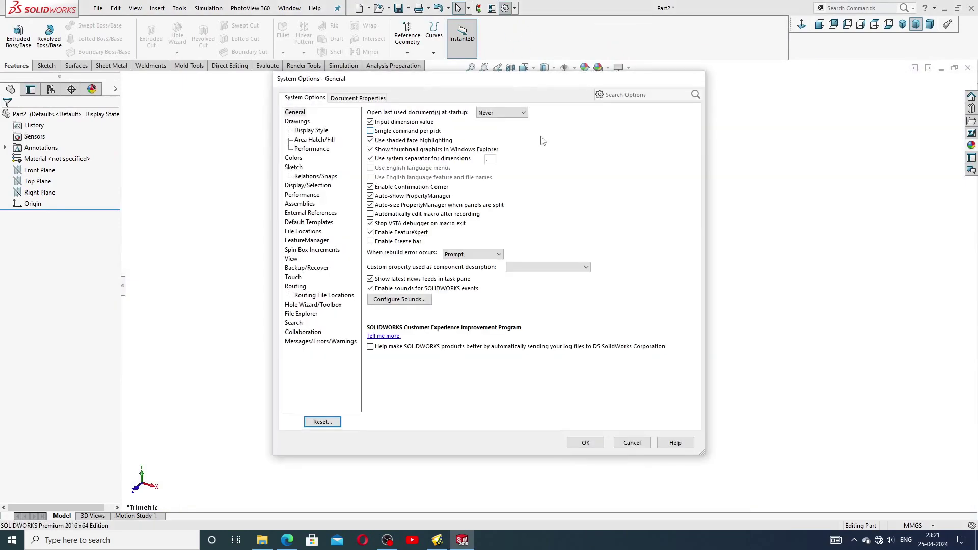
click(371, 100)
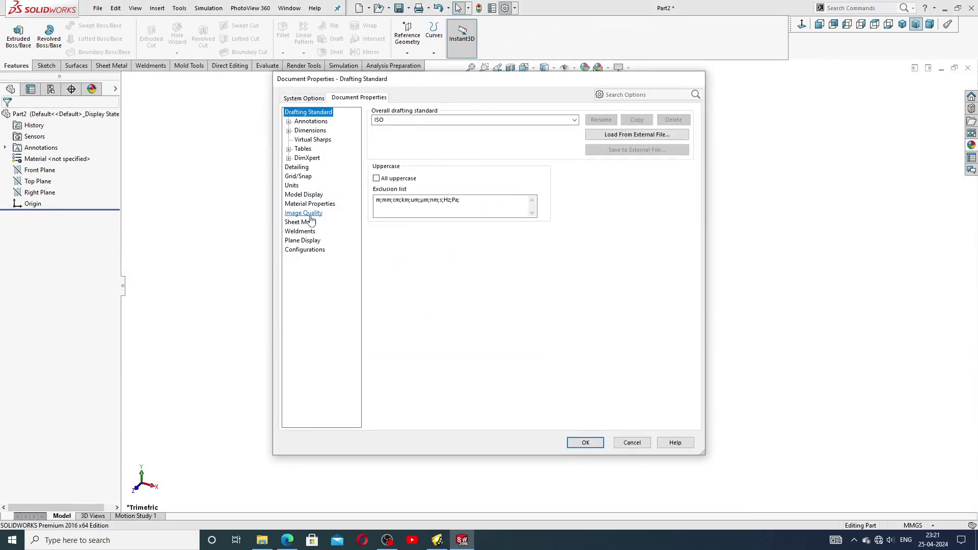
click(306, 213)
drag(458, 128, 562, 127)
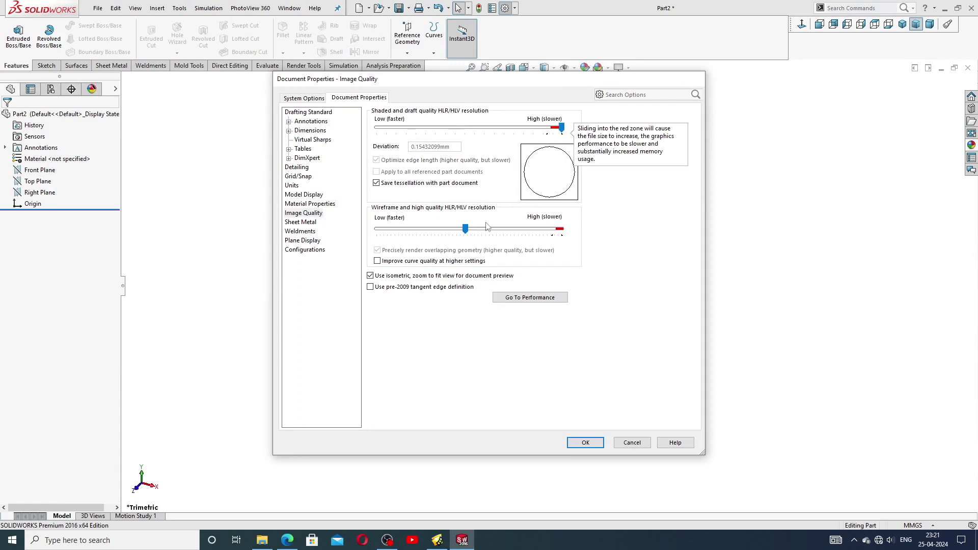
drag(465, 229, 561, 229)
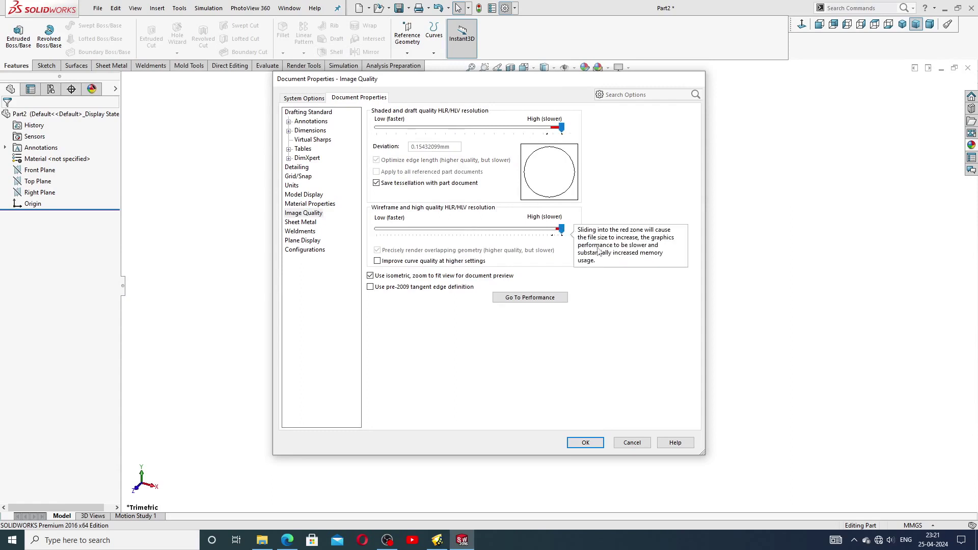
click(597, 444)
click(910, 527)
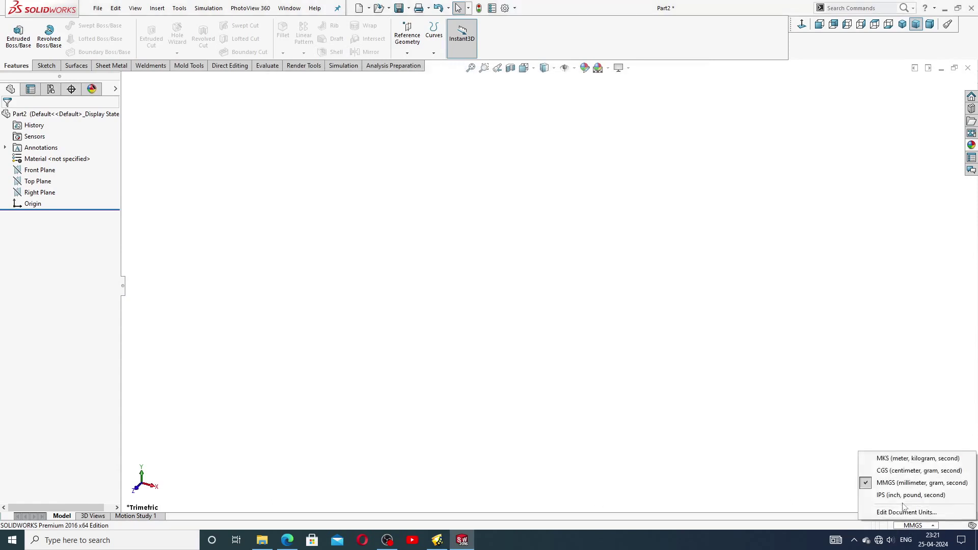
click(899, 495)
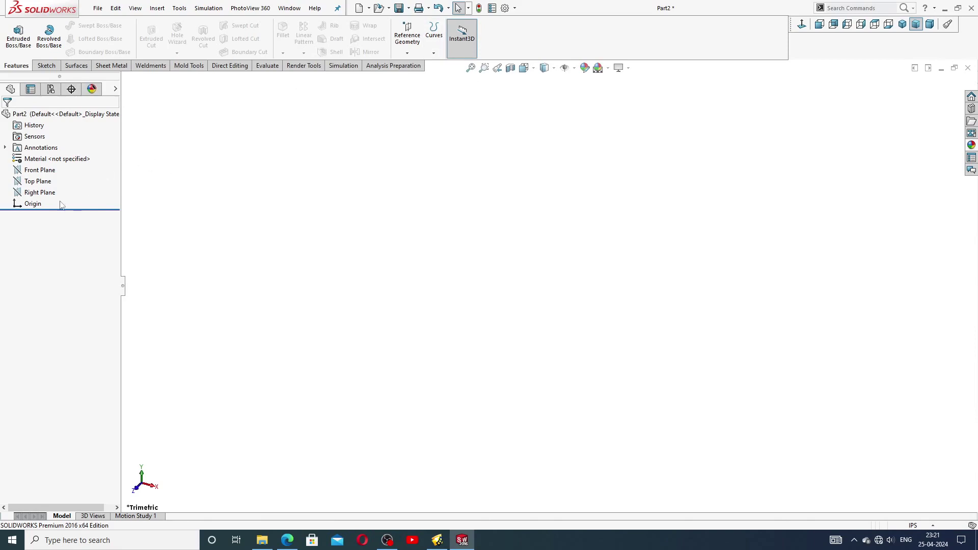
click(288, 540)
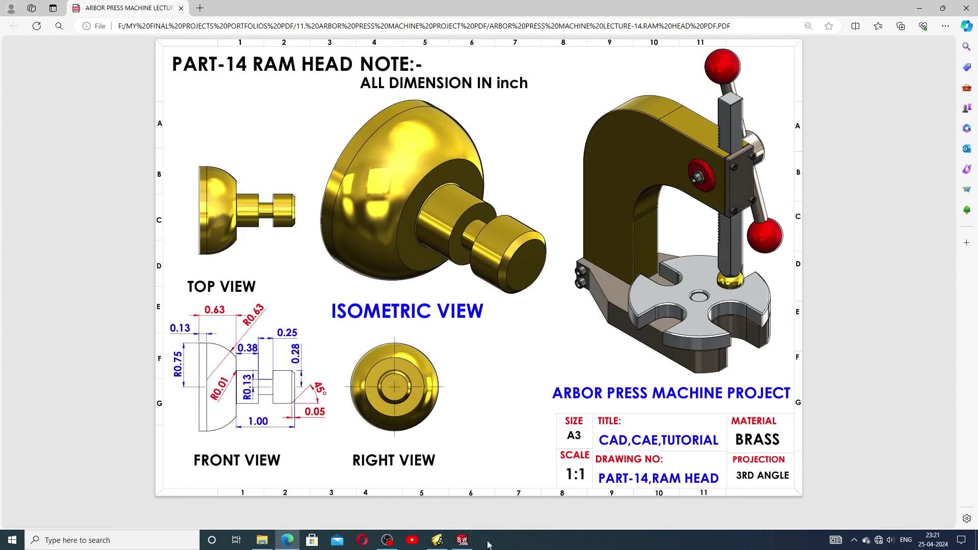
click(462, 540)
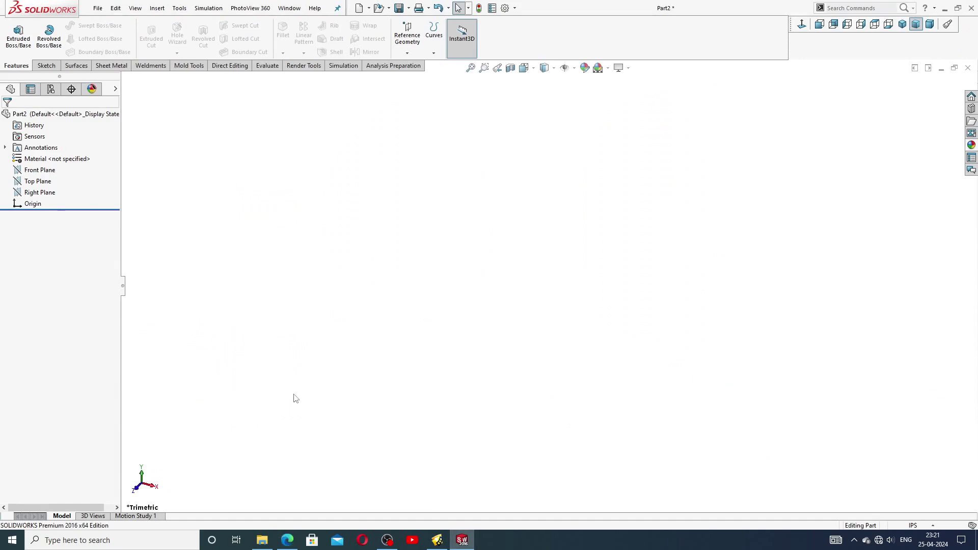
Start a Front Plane sketch and draw the head: vertical face, flat top, domed arc and drop
click(41, 171)
click(48, 158)
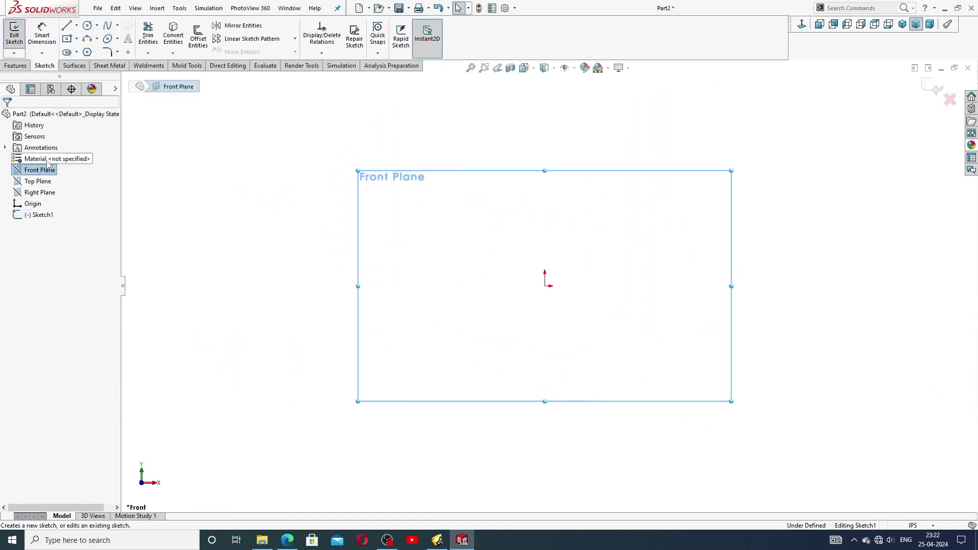
click(73, 26)
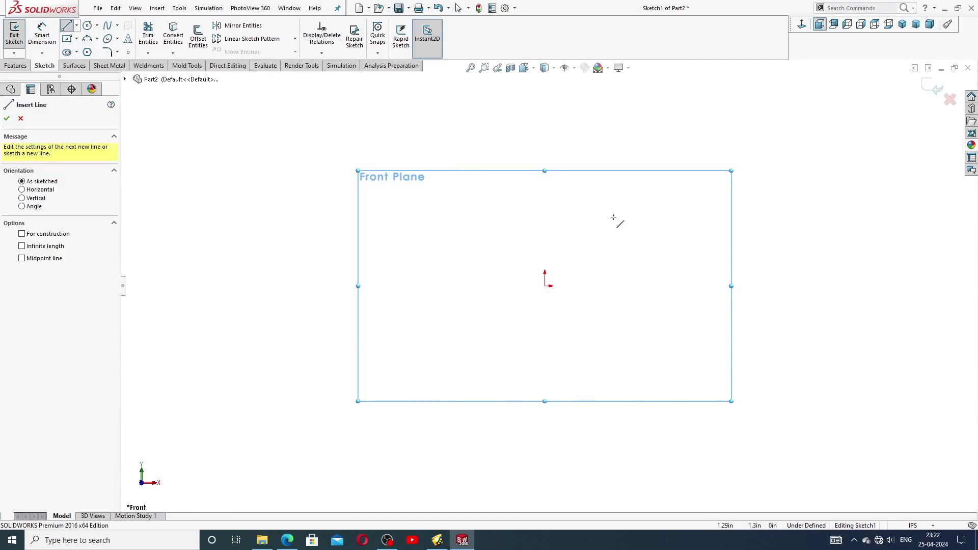
click(545, 286)
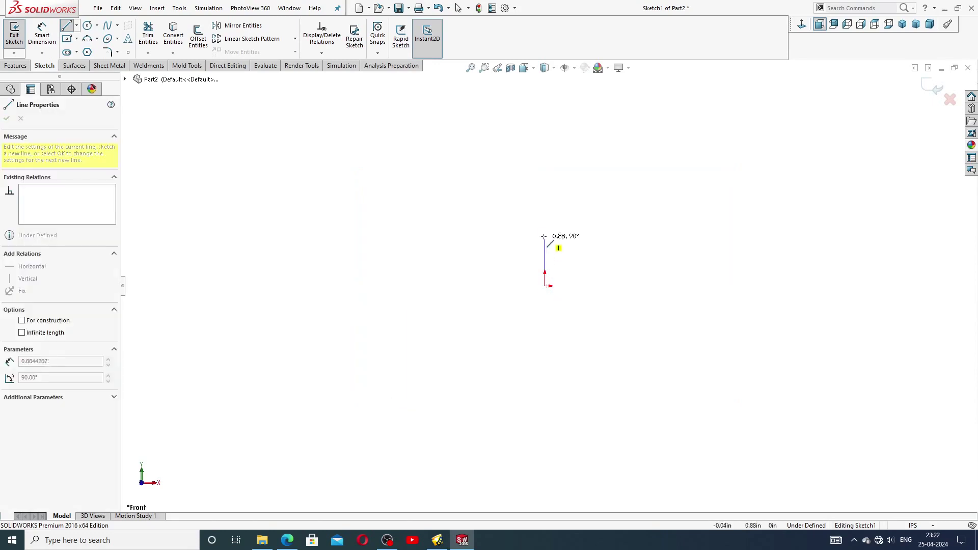
click(545, 192)
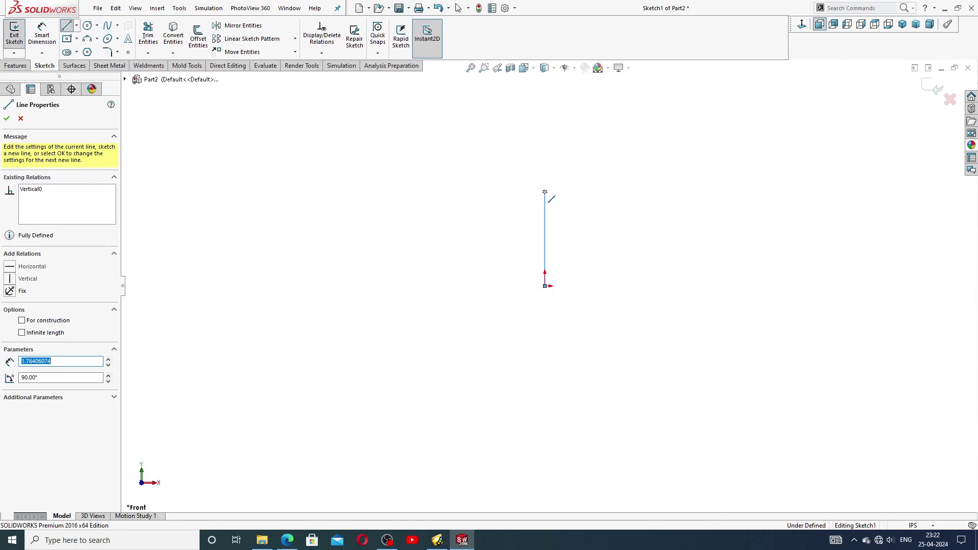
click(573, 192)
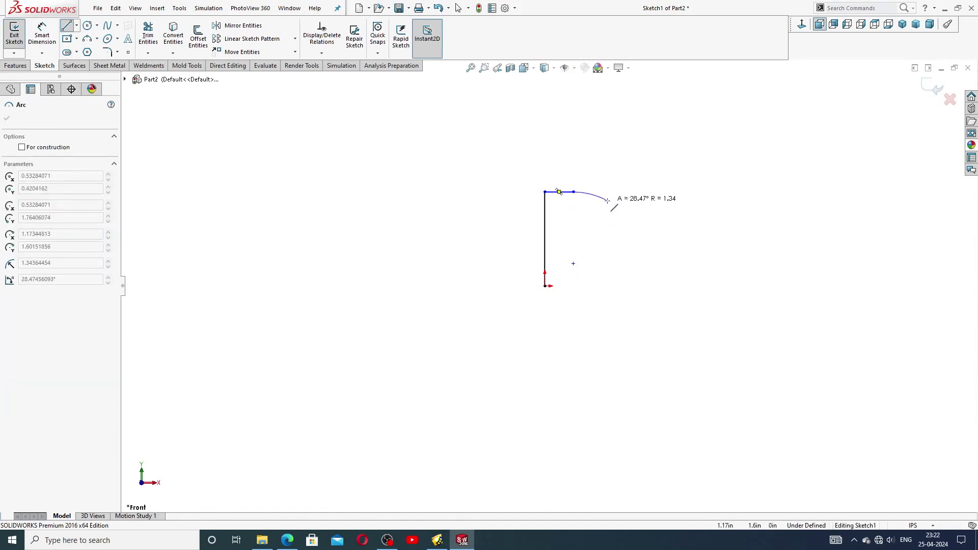
click(602, 206)
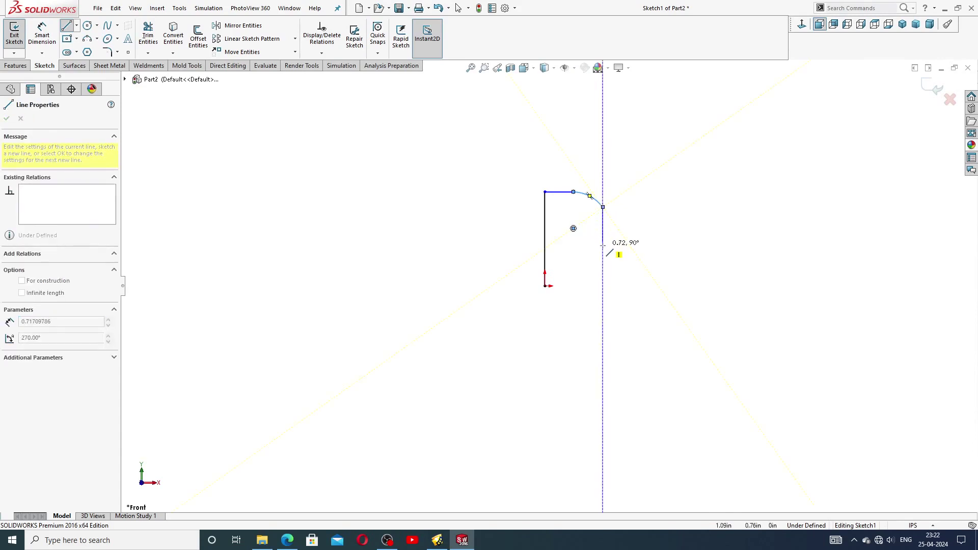
double_click(603, 244)
Draw the stepped shaft with its groove and end face, closing the profile at the origin
click(603, 244)
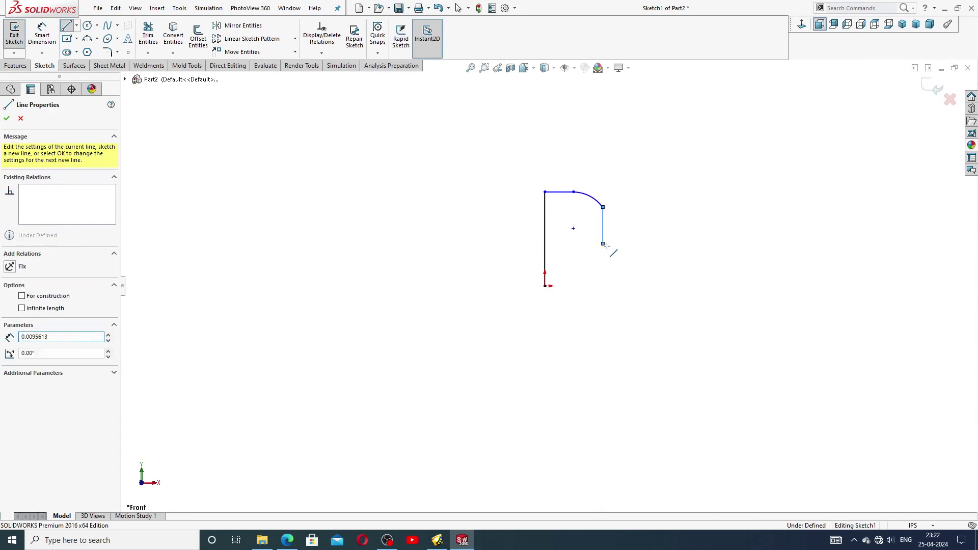
click(659, 244)
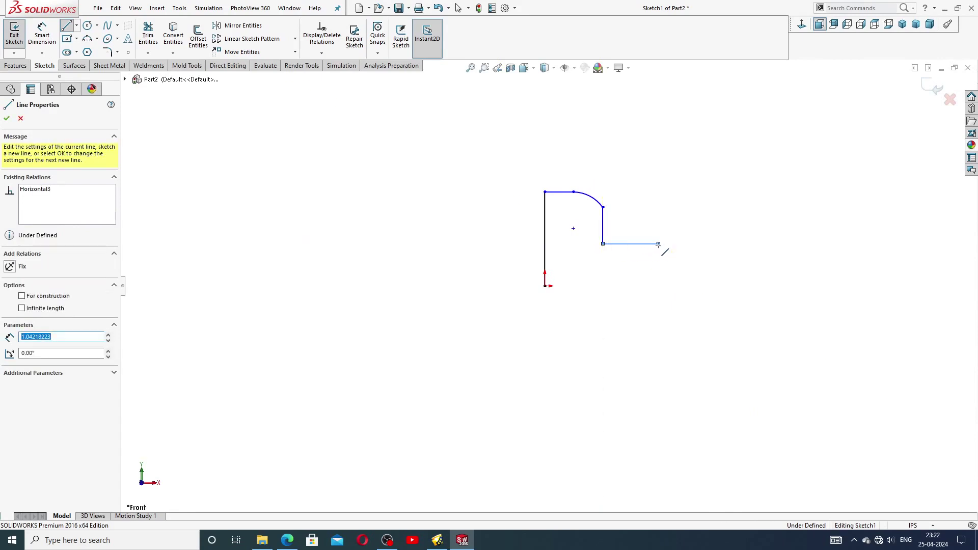
click(659, 270)
double_click(722, 271)
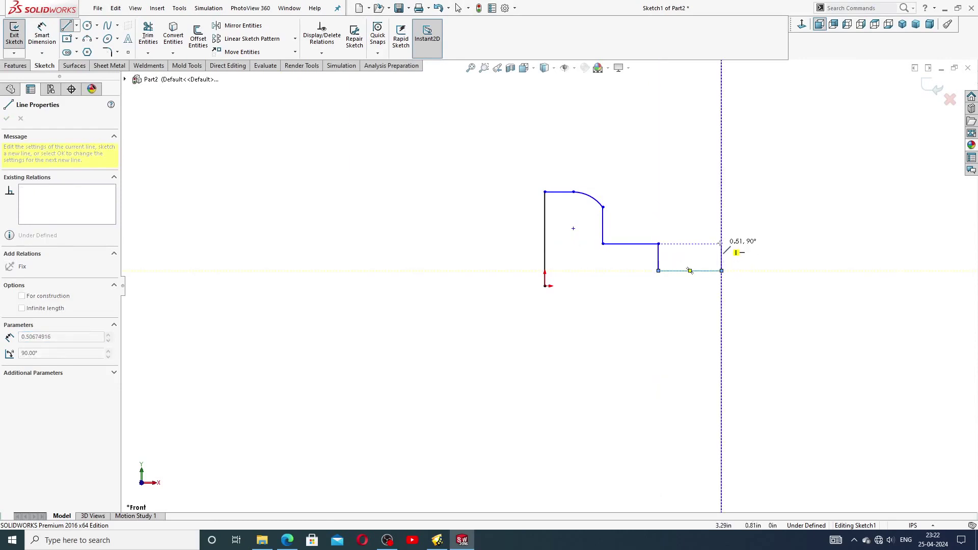
click(721, 244)
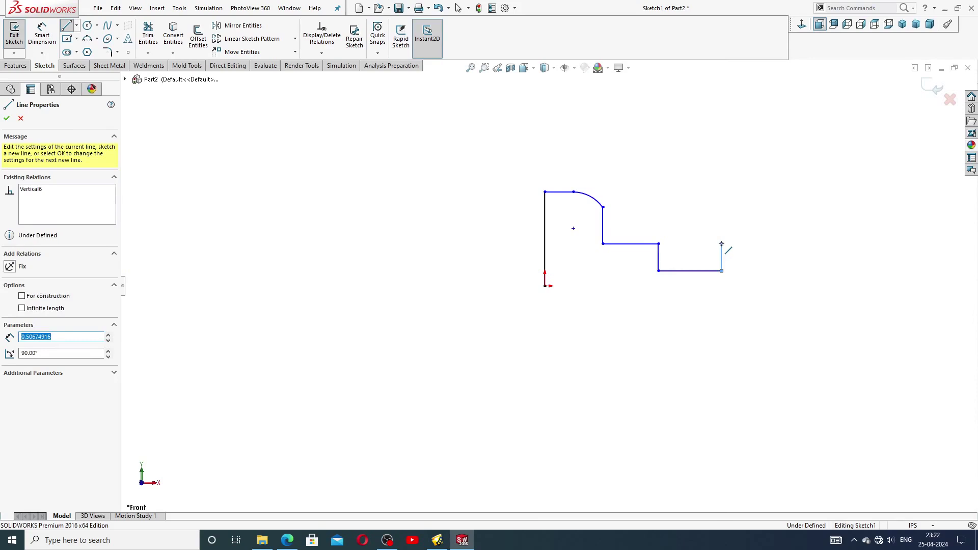
double_click(787, 243)
click(787, 244)
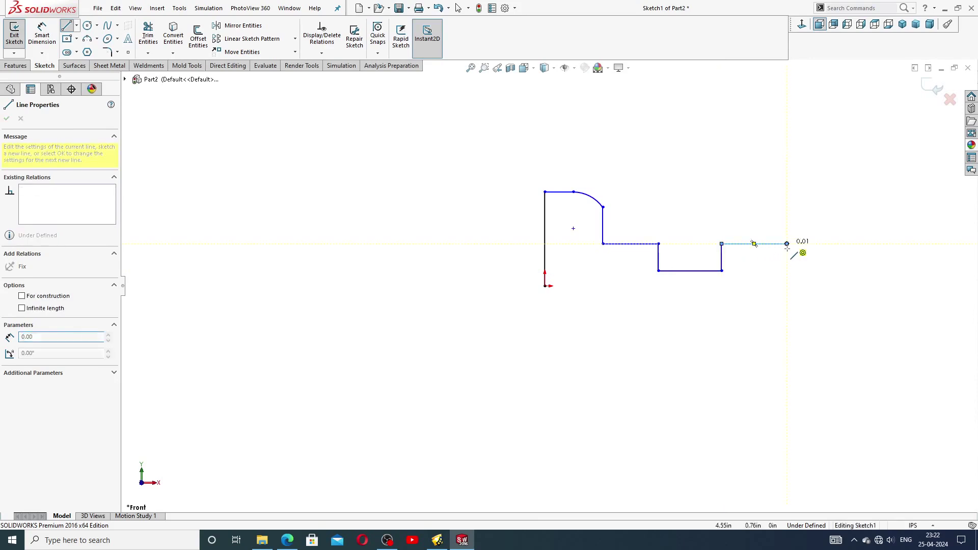
click(787, 285)
click(545, 286)
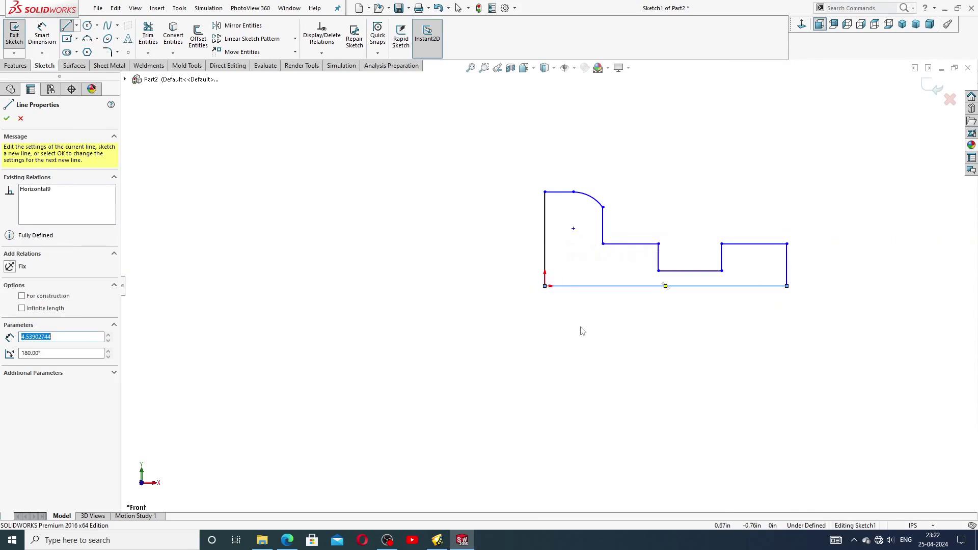
right_click(583, 331)
click(609, 332)
Raise the groove floor to make it shallower, pick Smart Dimension, and bring up the ram head drawing
scroll(729, 282, down, 2)
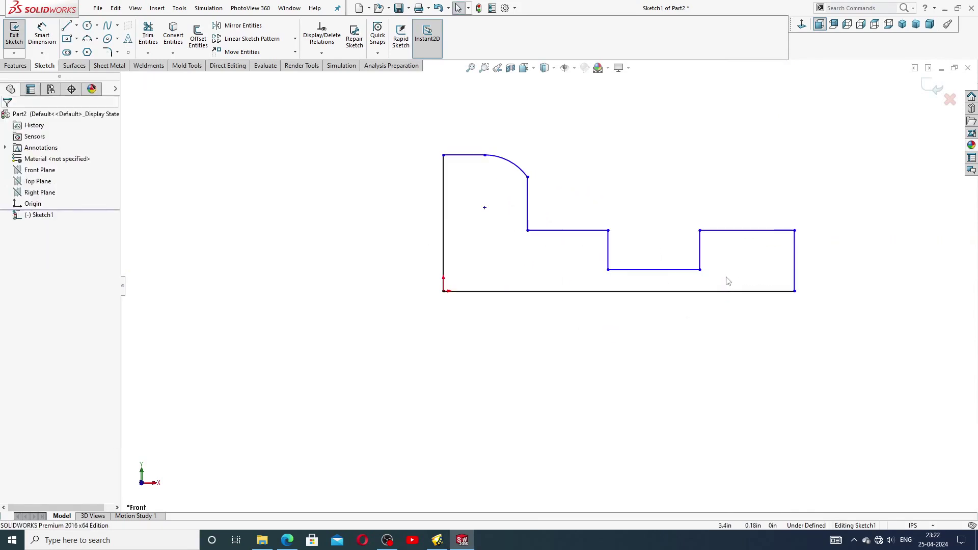
drag(664, 274, 666, 255)
click(657, 171)
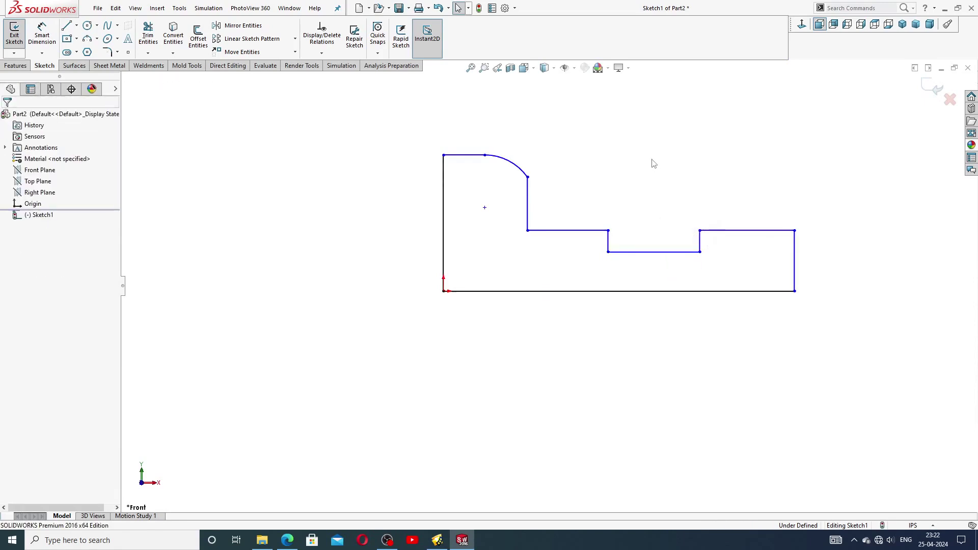
scroll(654, 168, up, 1)
scroll(620, 199, down, 1)
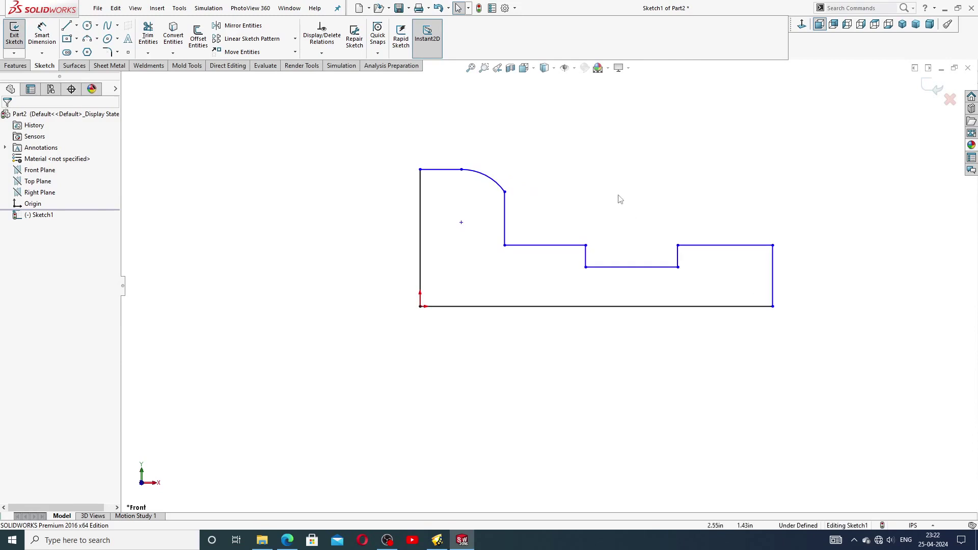
scroll(620, 199, down, 1)
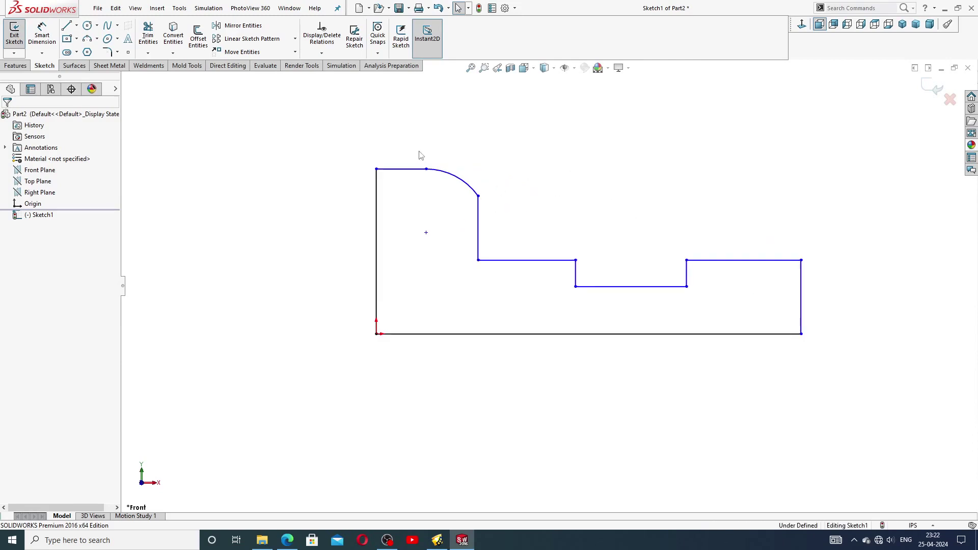
click(42, 33)
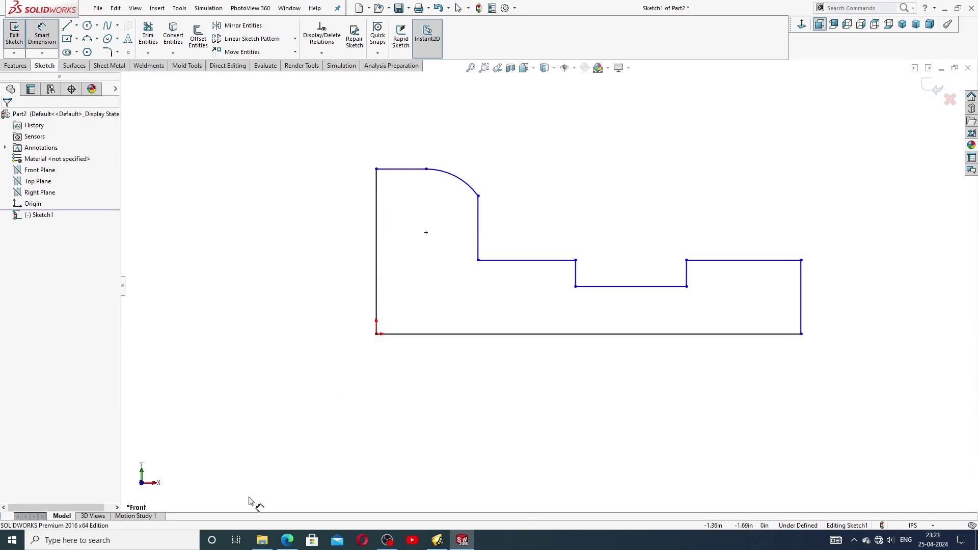
click(287, 540)
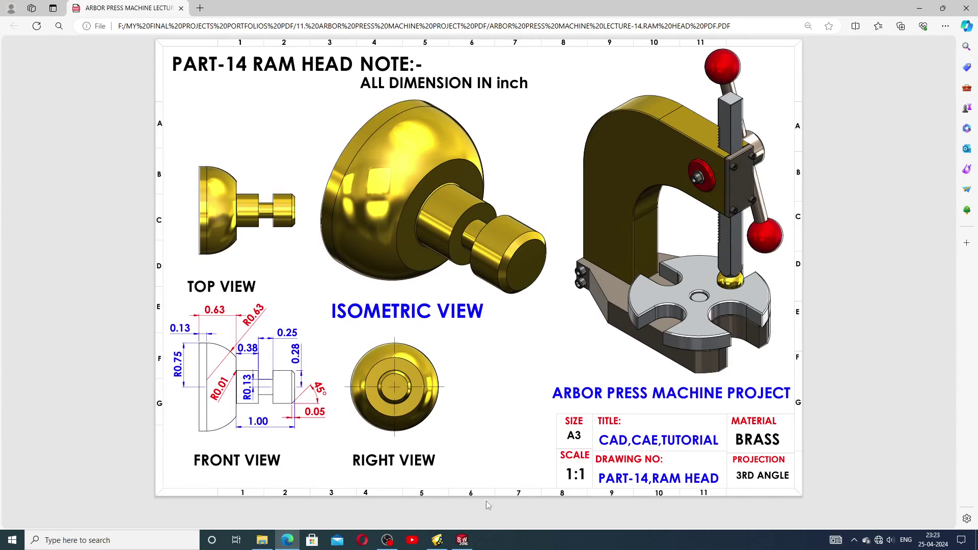
Bring the SOLIDWORKS ram head profile sketch back to the front, in place of the Edge PDF
click(462, 540)
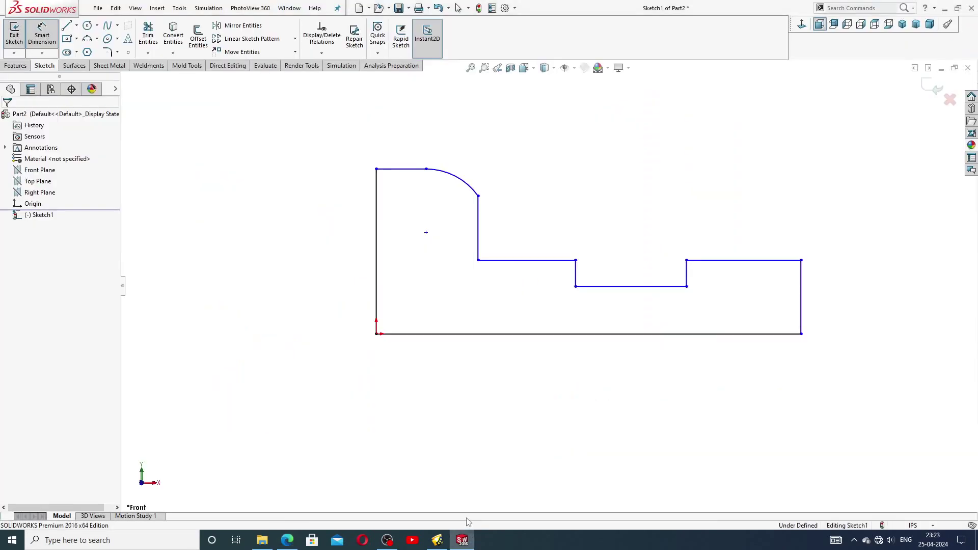
Dimension the left edge 0.75 and the width to the arc end 0.63
click(377, 243)
click(350, 243)
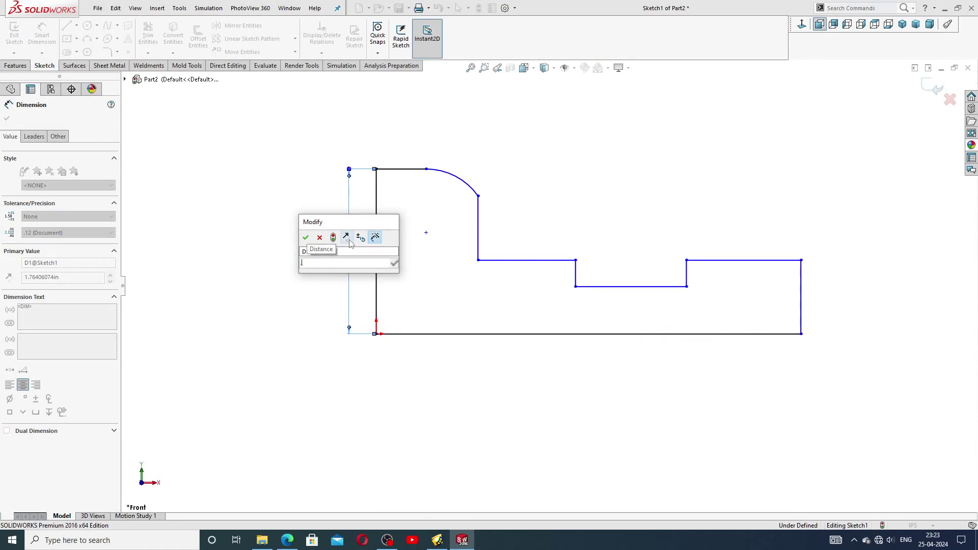
text(.75)
key(Return)
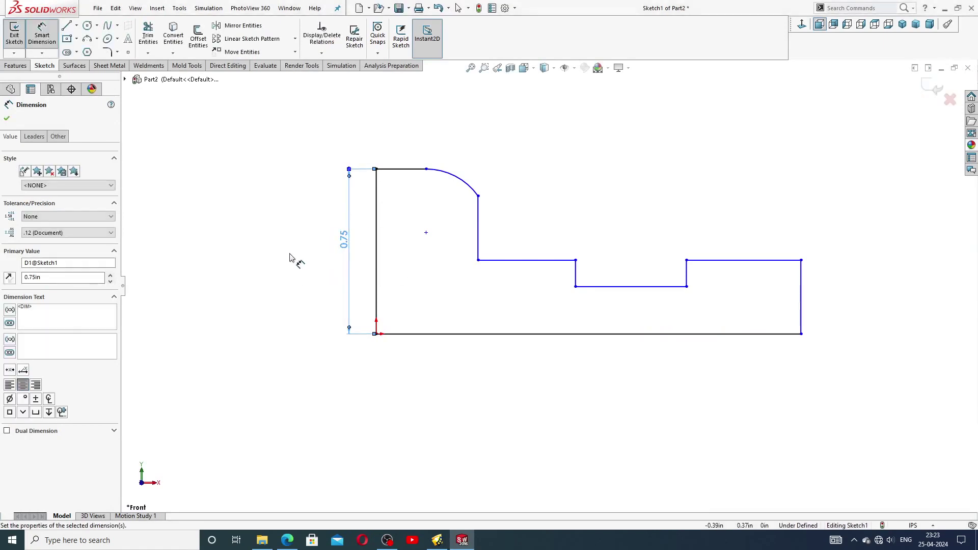
click(291, 258)
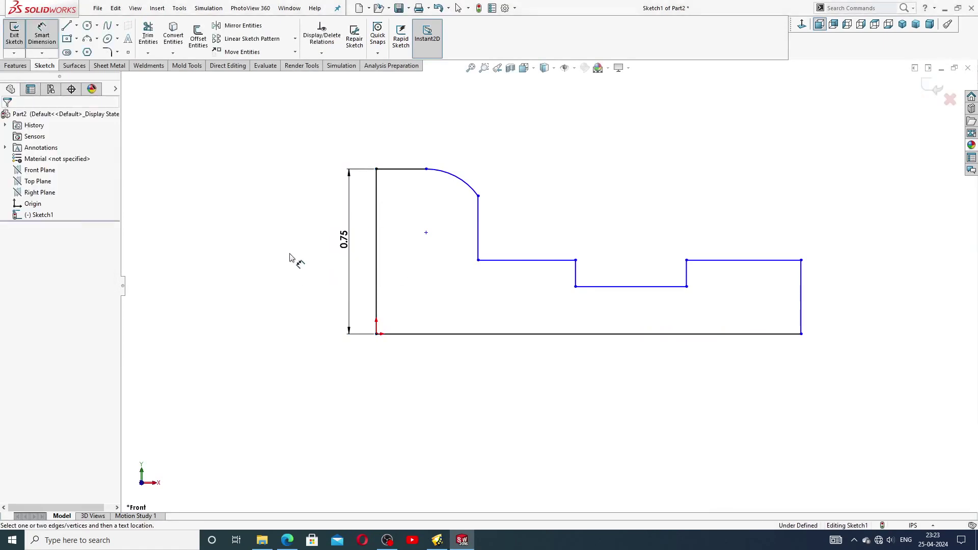
click(377, 169)
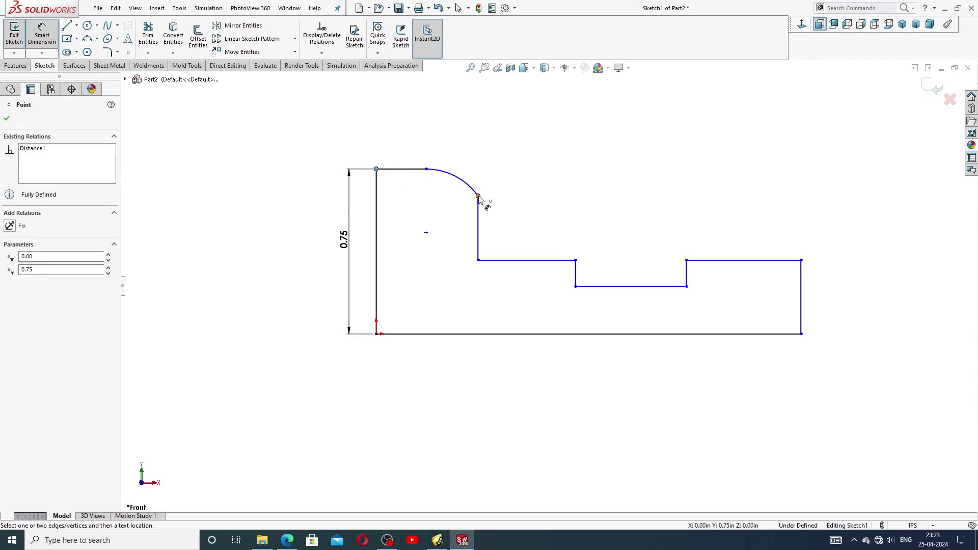
click(478, 196)
double_click(434, 146)
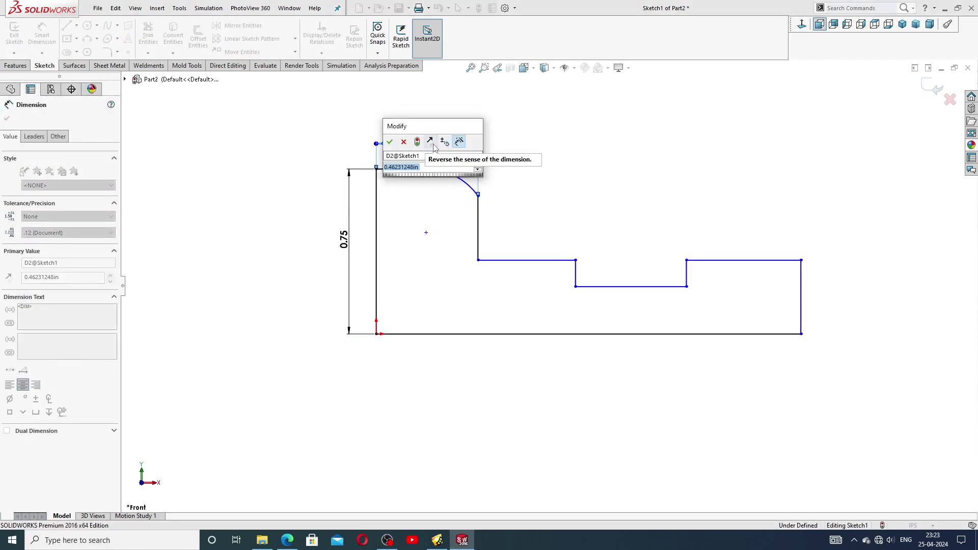
text(.6)
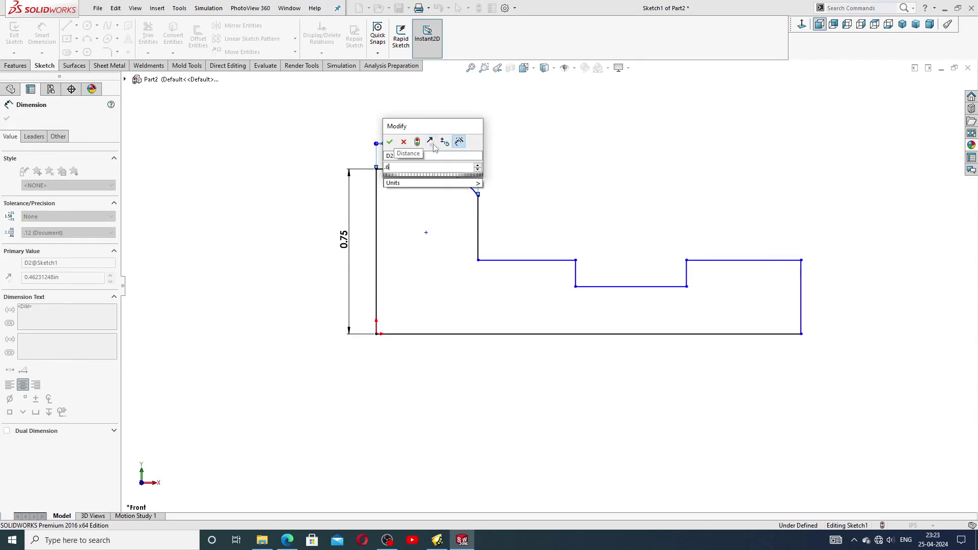
text(3)
key(Return)
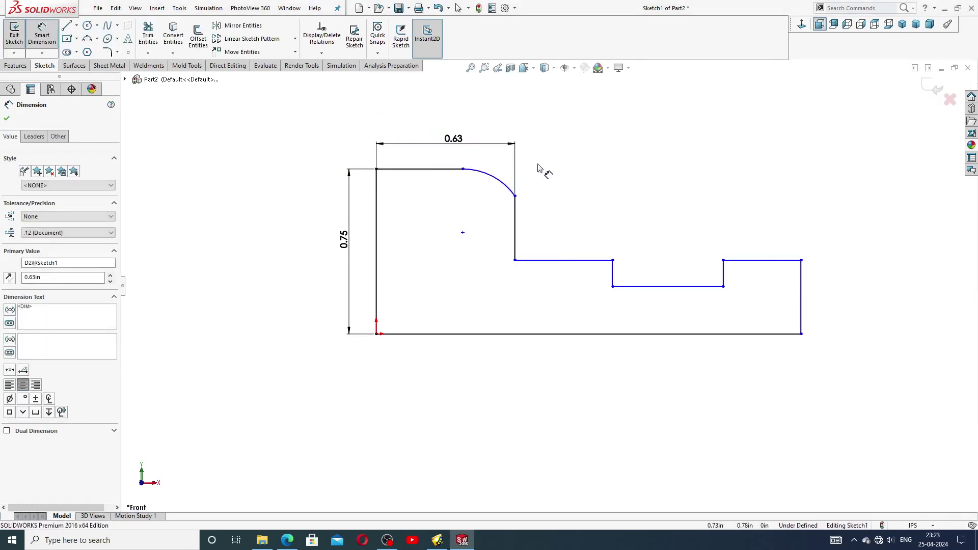
Give the arc an R0.63 radius and tidy the radius and width labels
click(508, 187)
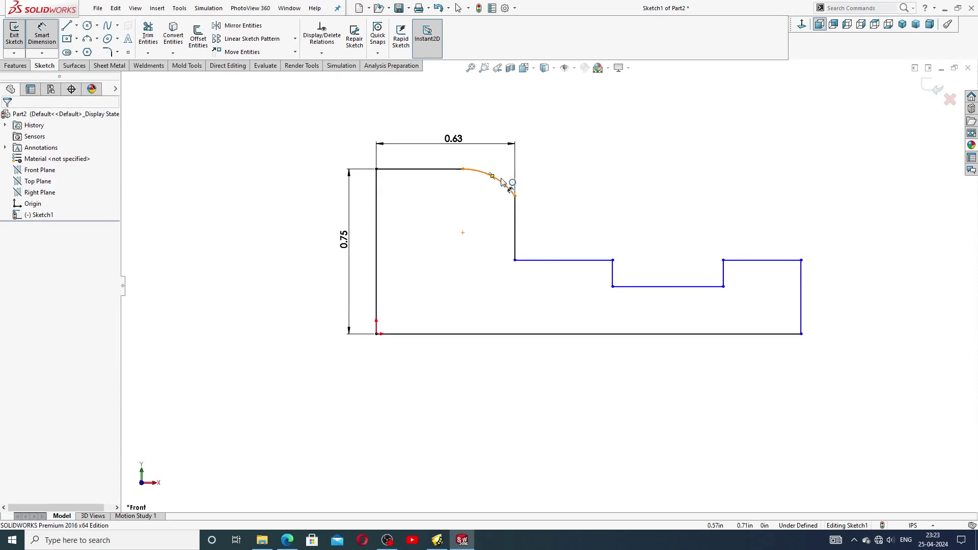
click(533, 164)
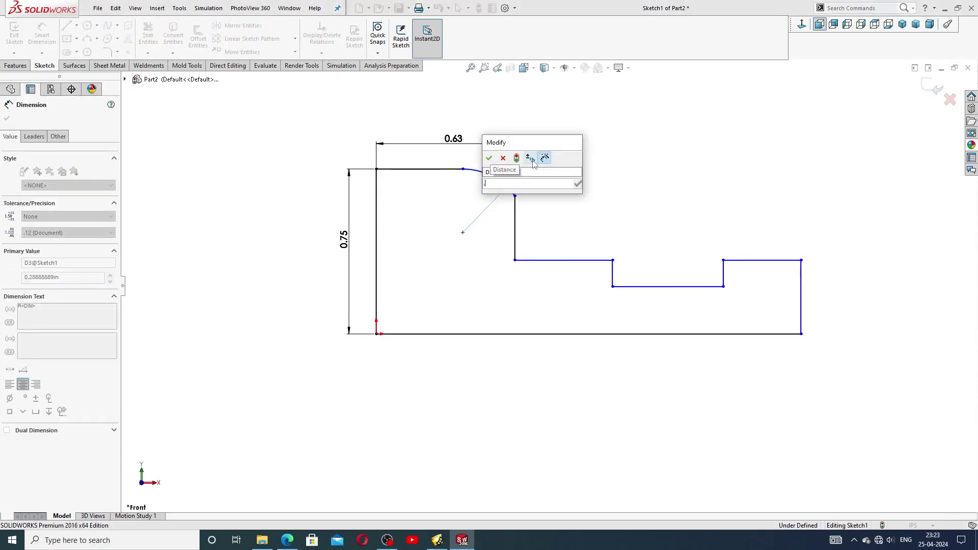
text(.63)
key(Return)
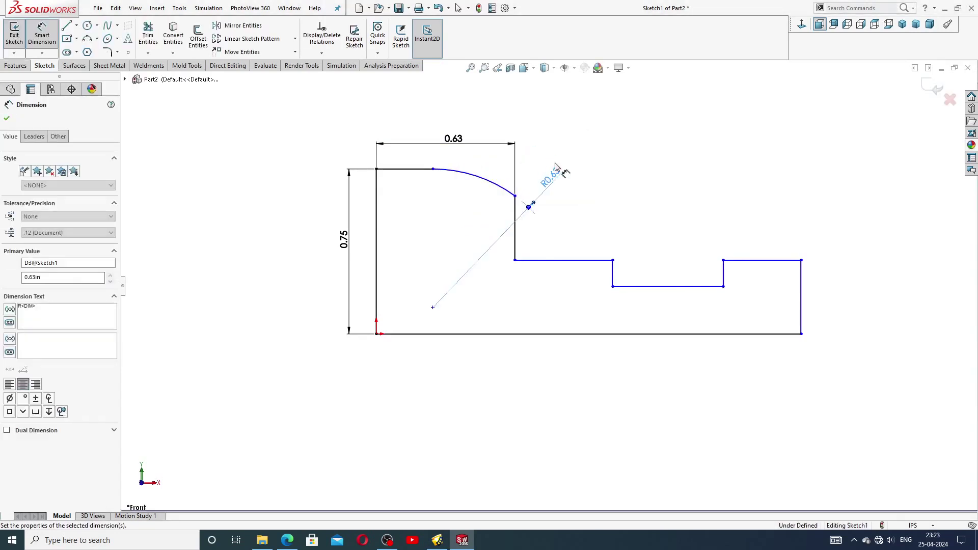
drag(550, 178, 533, 144)
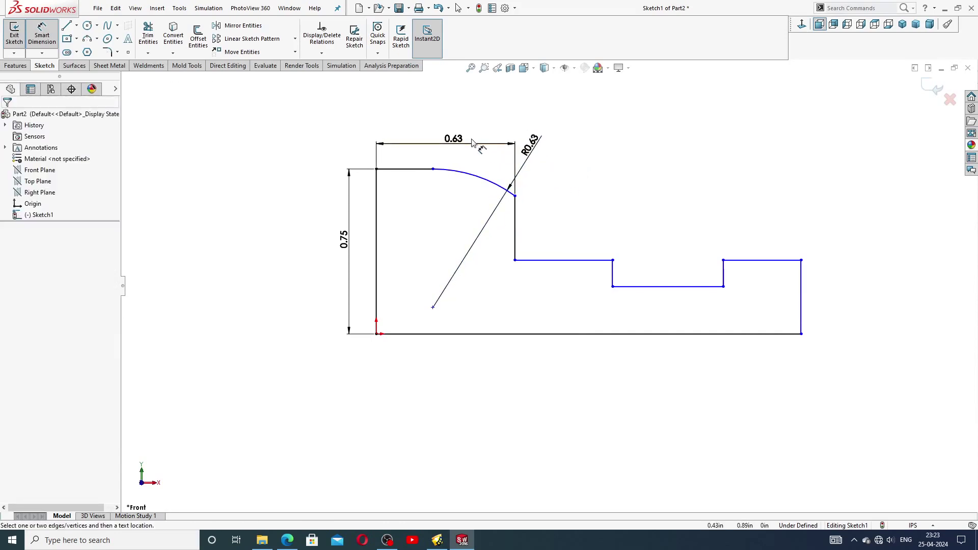
drag(467, 143, 467, 140)
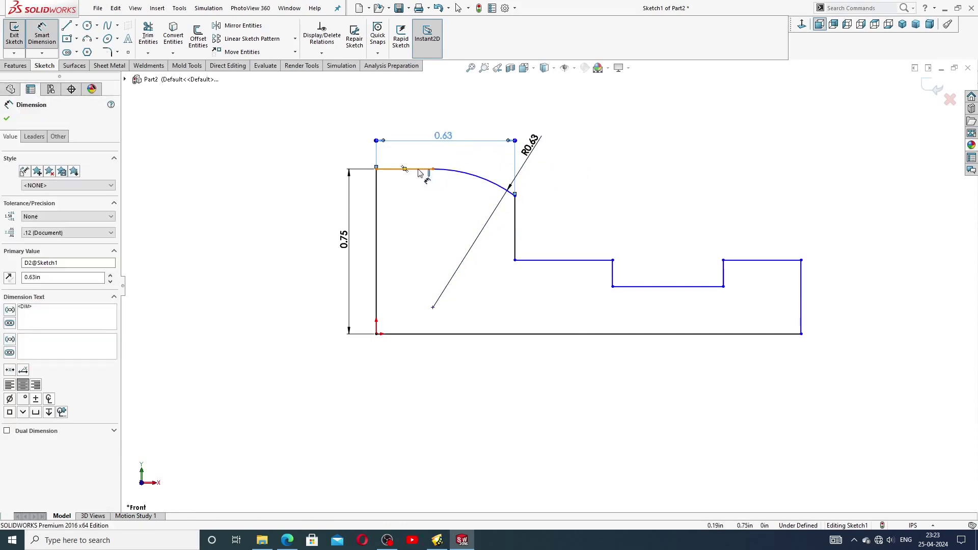
Dimension the top flat 0.13 and the first step 0.38
click(407, 169)
click(412, 162)
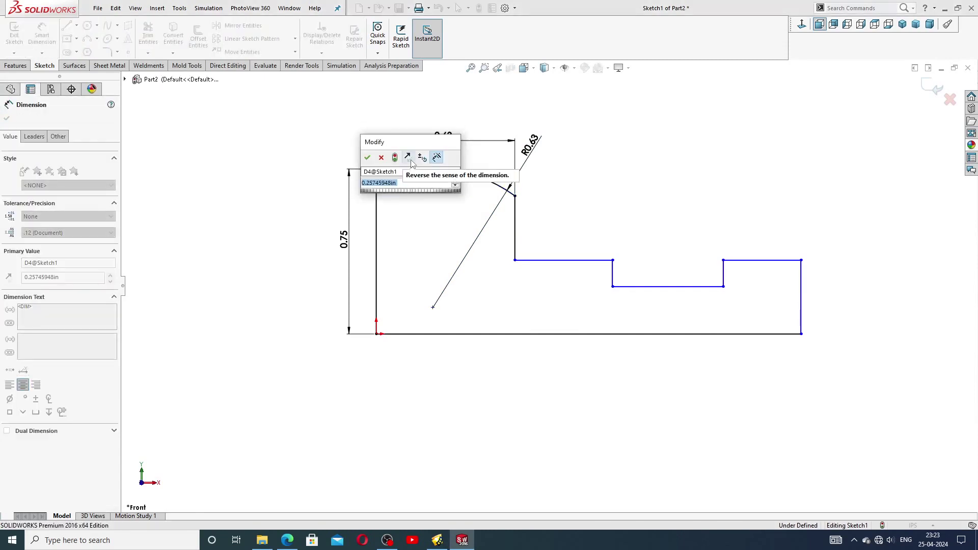
text(.13)
key(Return)
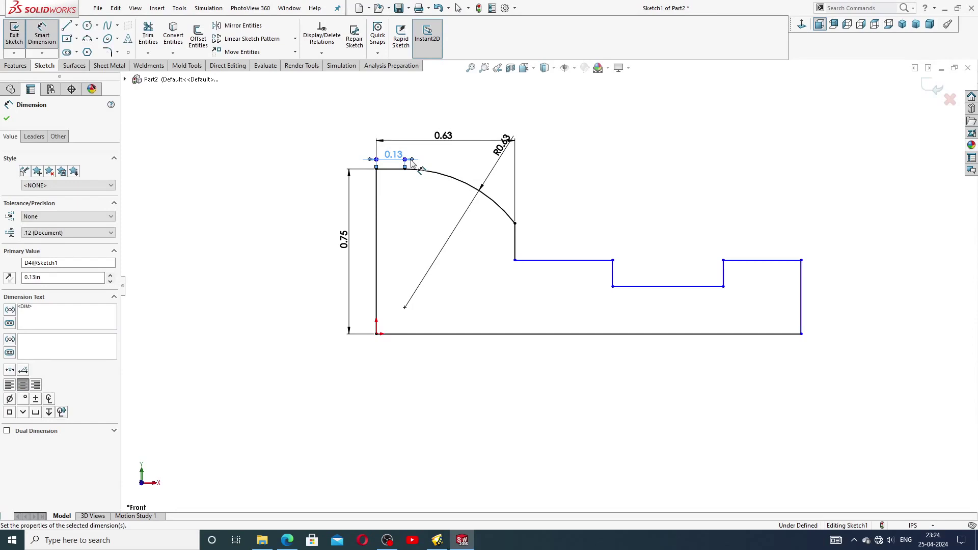
click(446, 160)
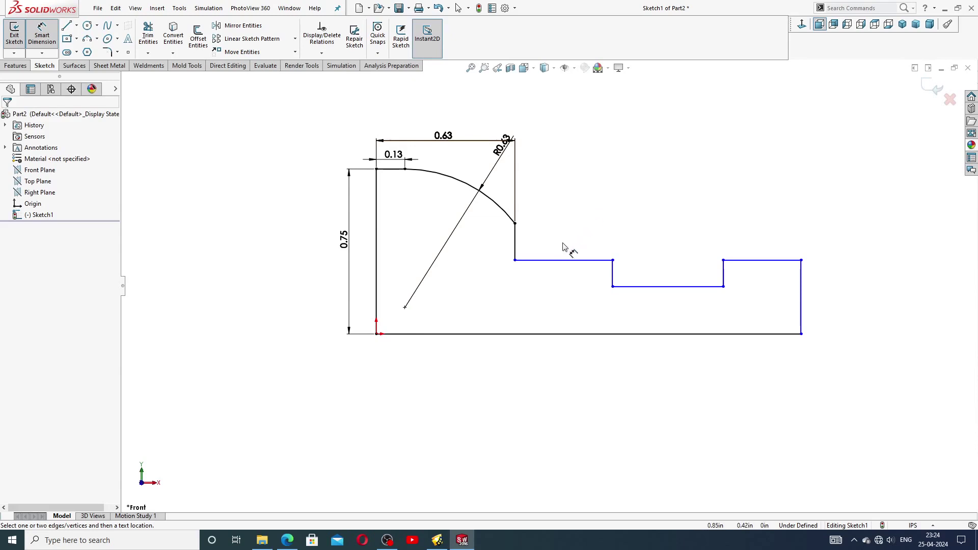
click(563, 261)
click(565, 239)
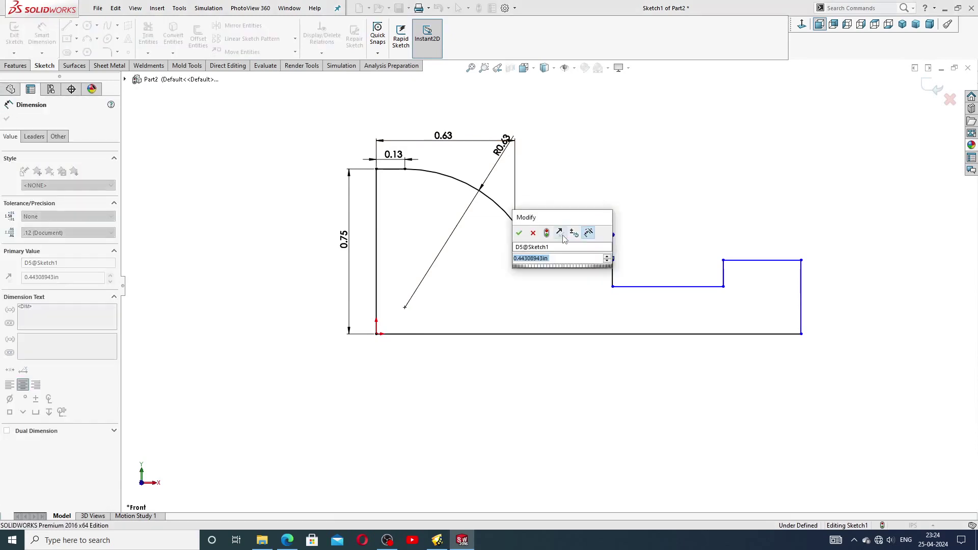
text(.38)
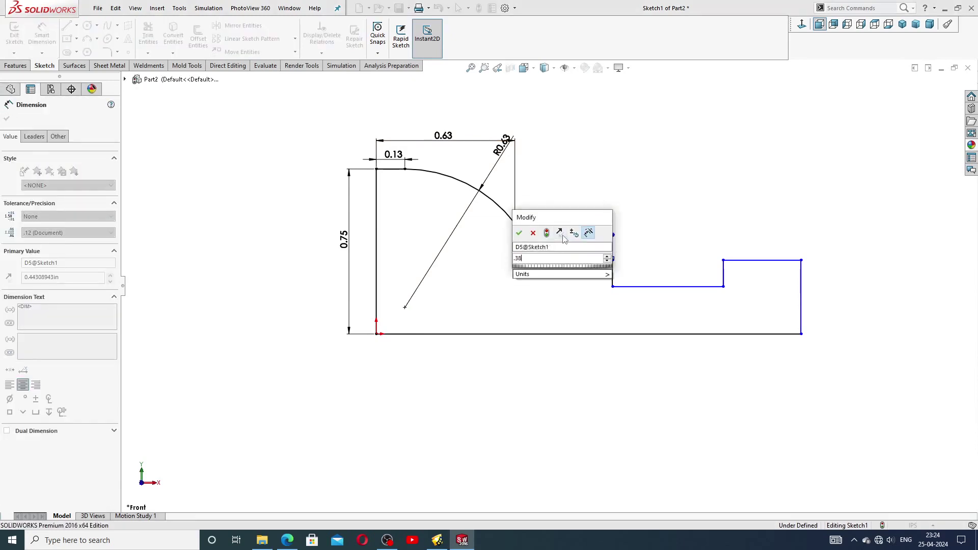
key(Return)
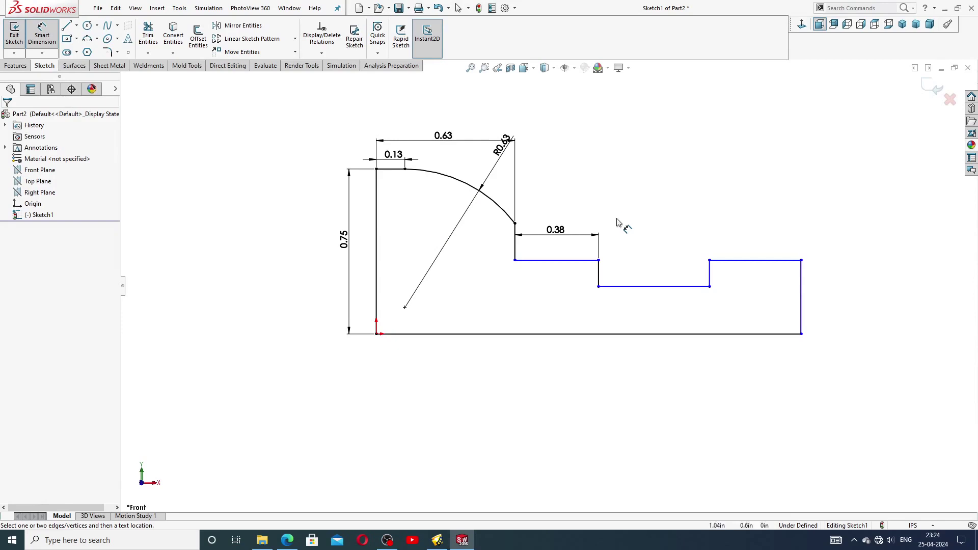
Dimension the groove with a 0.25 width and a 0.13 floor height
click(650, 286)
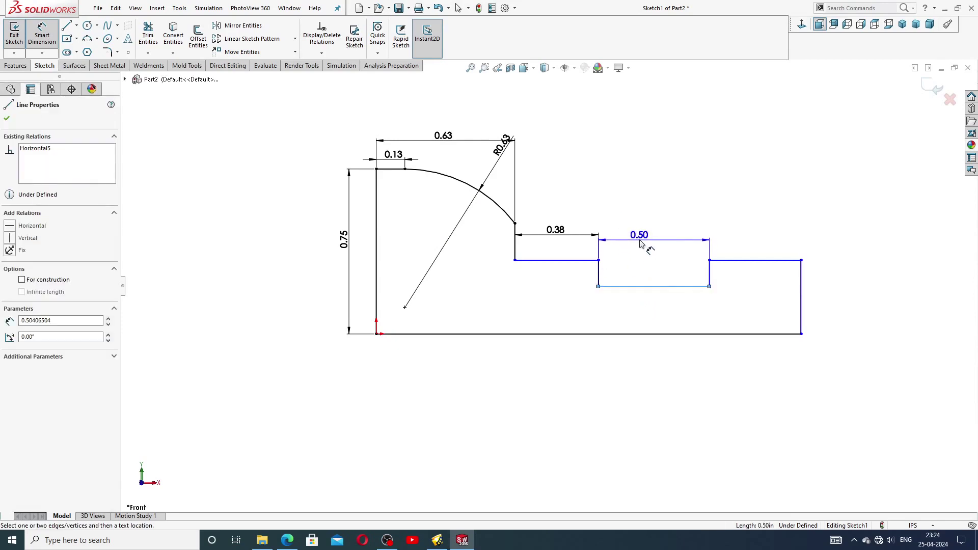
click(642, 244)
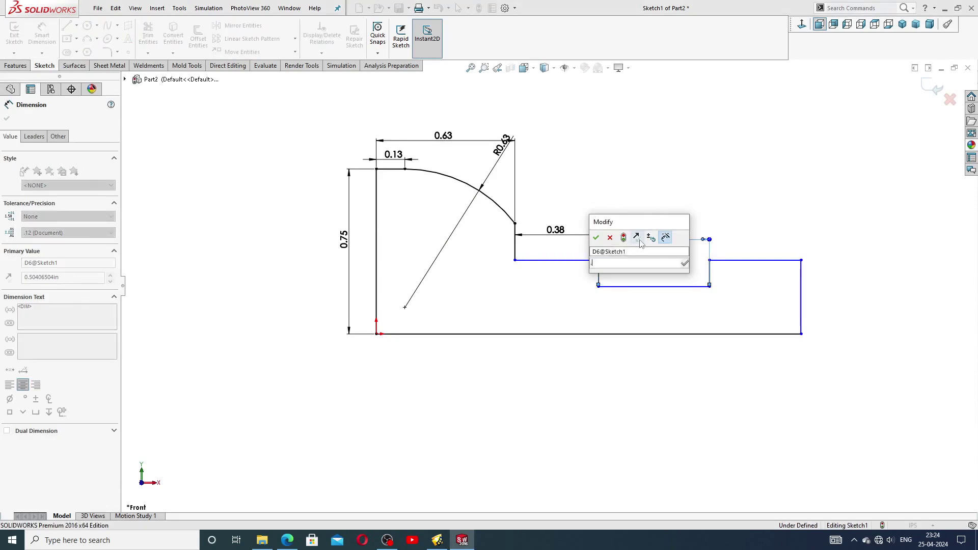
key(Return)
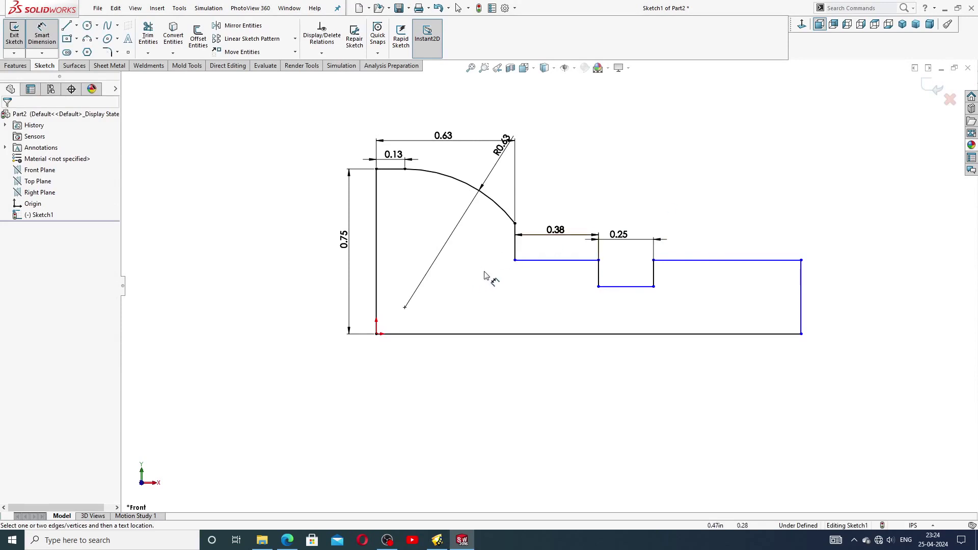
click(631, 287)
click(646, 334)
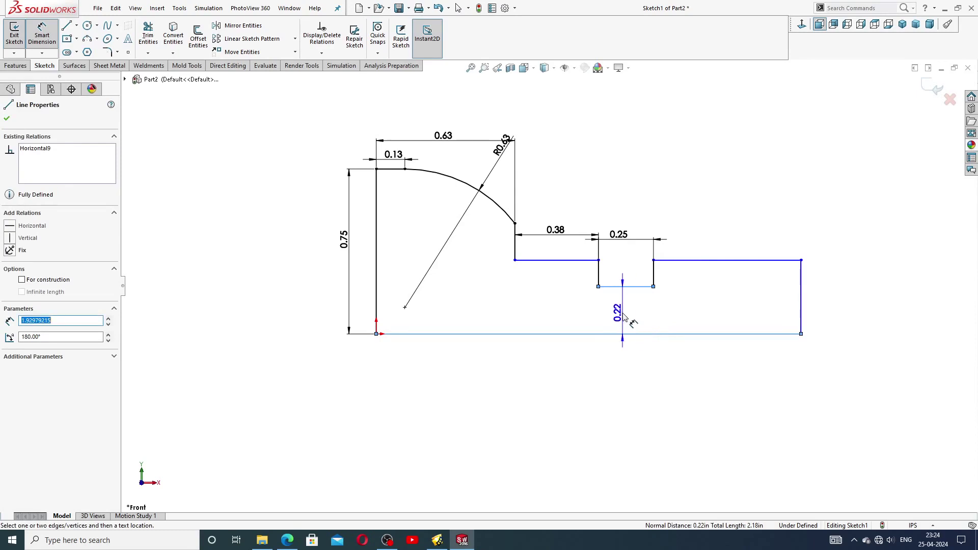
click(624, 317)
text(.)
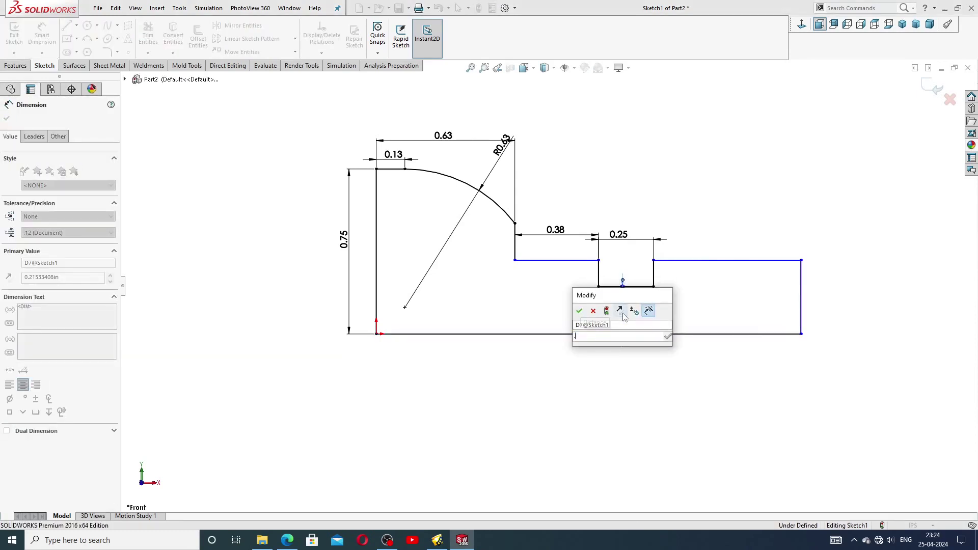
text(13)
key(Return)
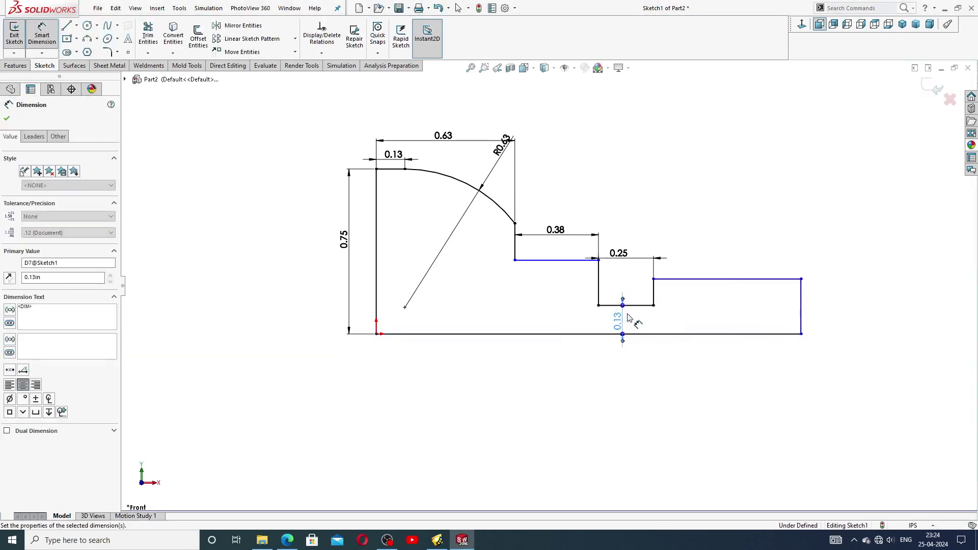
Dimension the right end height, correcting it from 0.38 to 0.28
click(802, 298)
click(819, 311)
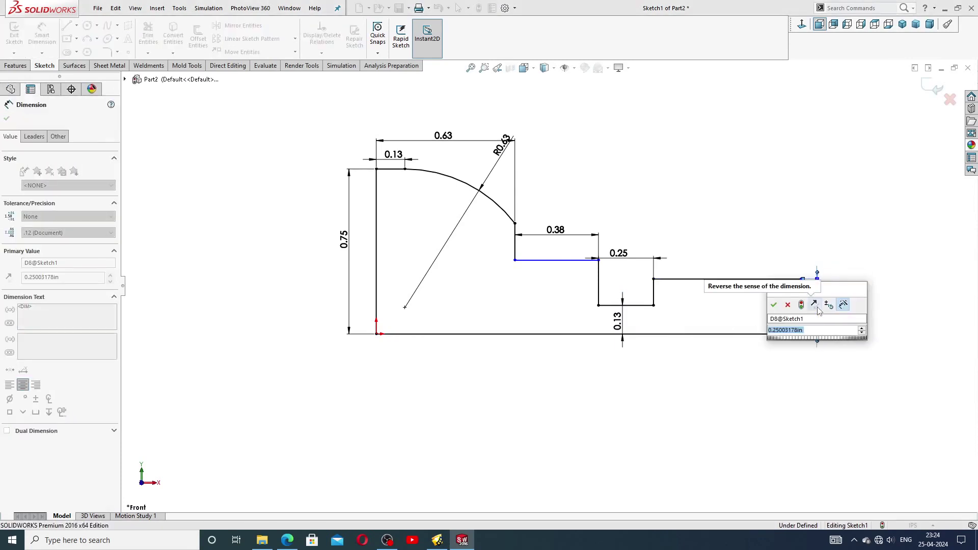
text(.38)
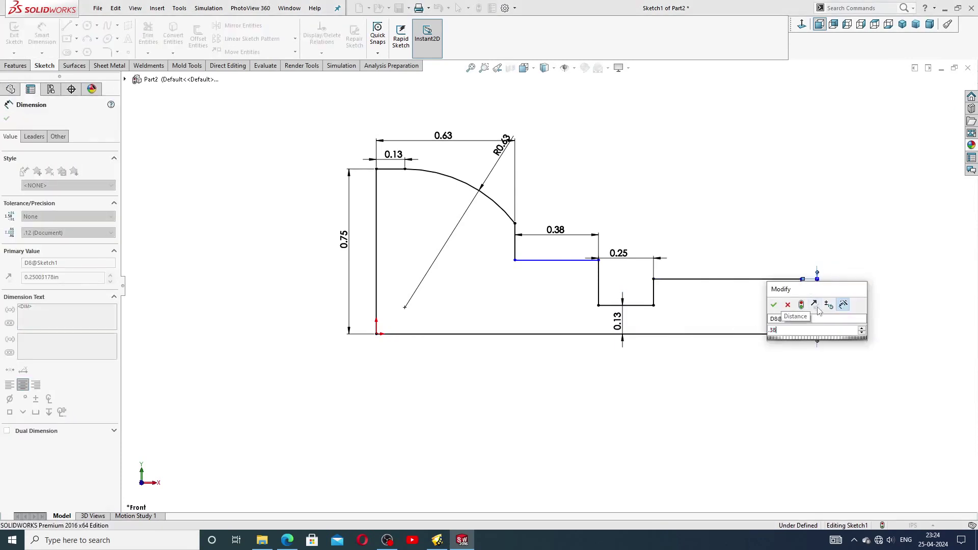
key(Return)
click(840, 267)
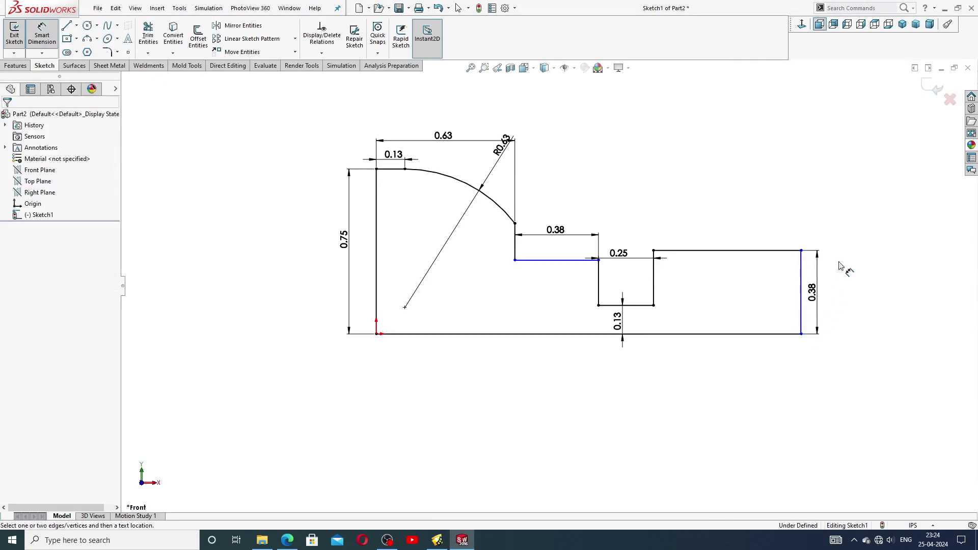
click(812, 292)
text(.)
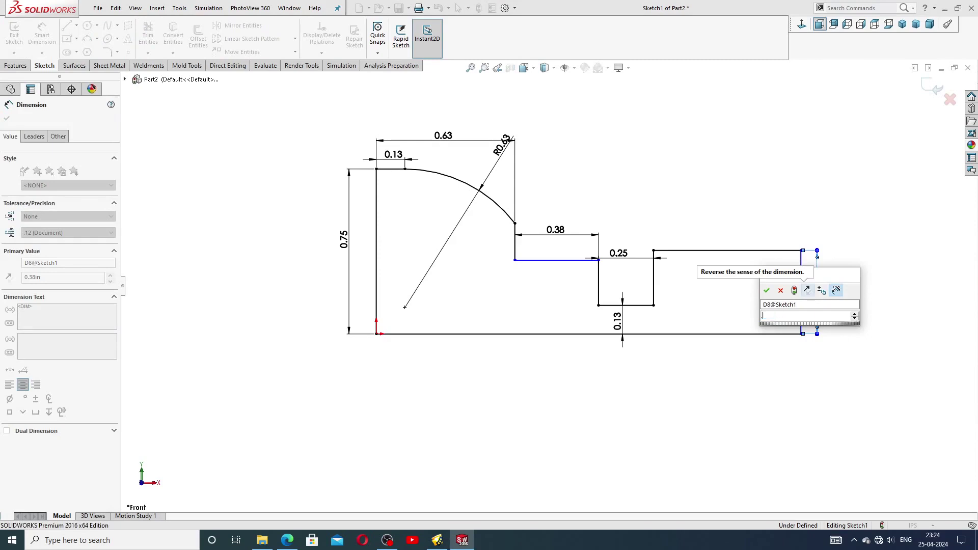
text(28)
key(Return)
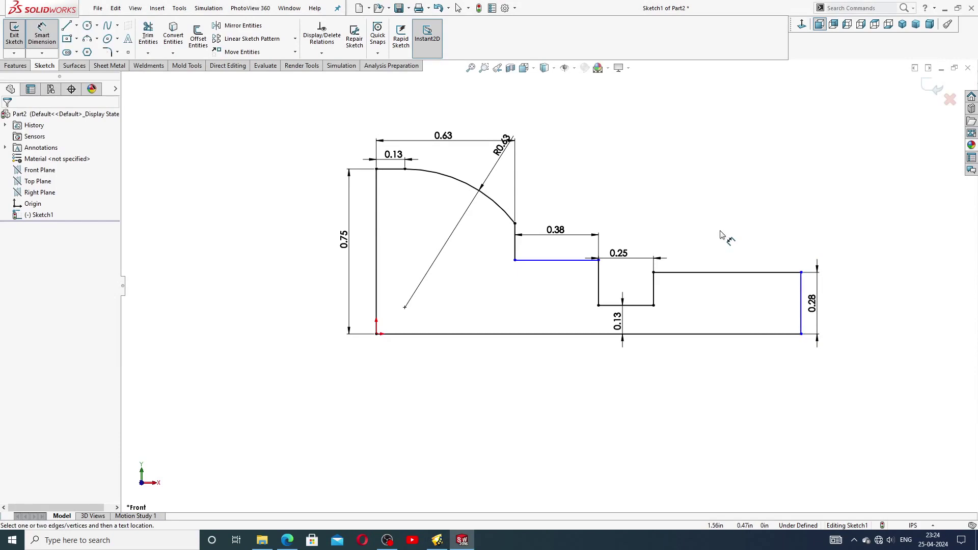
Add the 1.00 stepped-section length and nudge the 0.28 and R0.63 labels
click(515, 260)
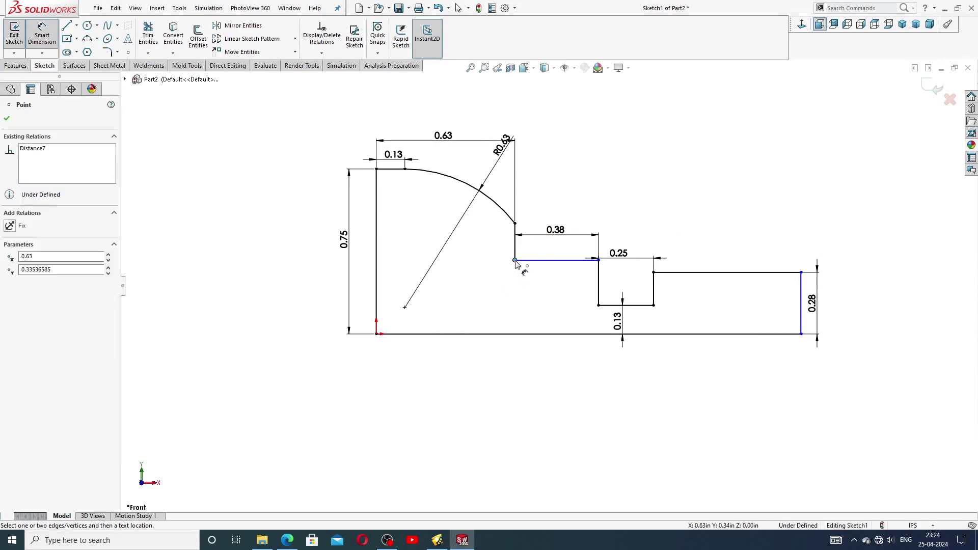
click(802, 285)
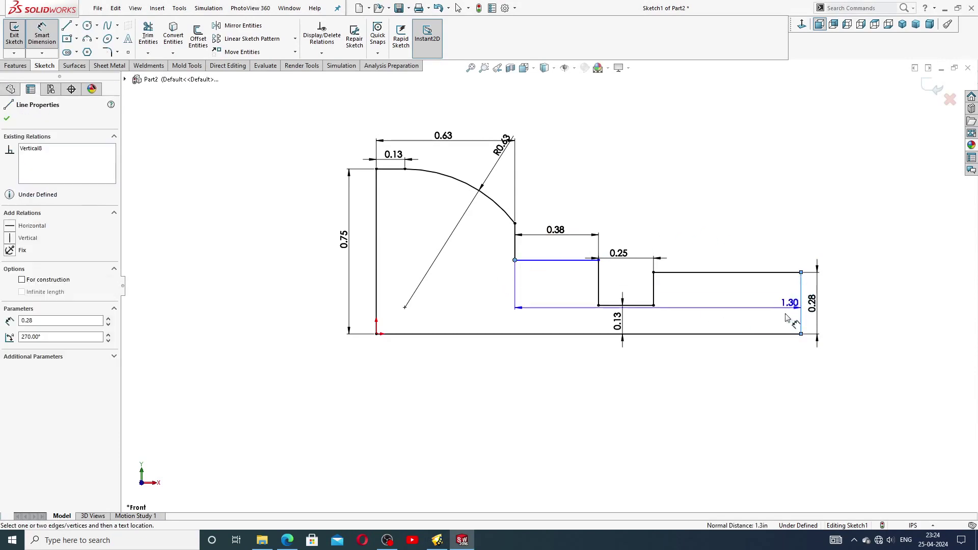
click(657, 376)
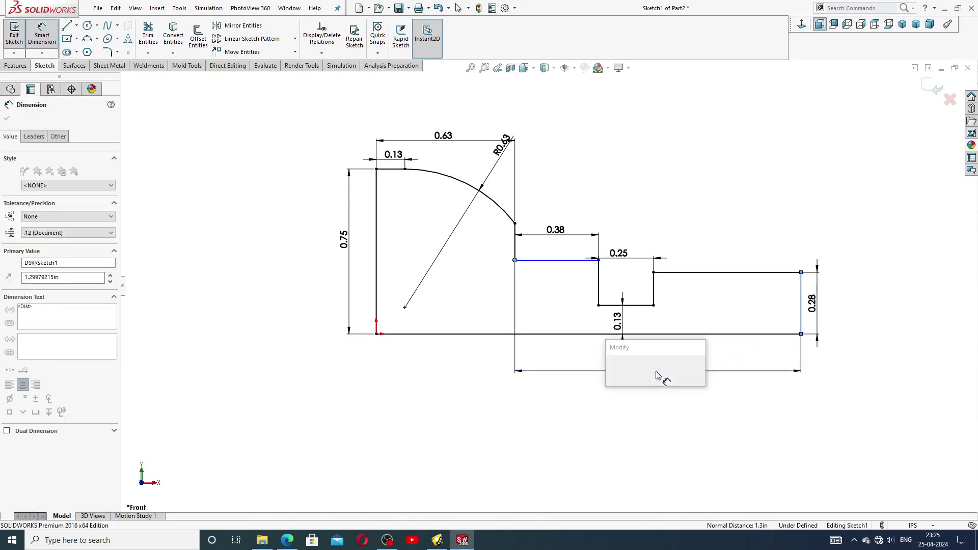
text(1)
key(Return)
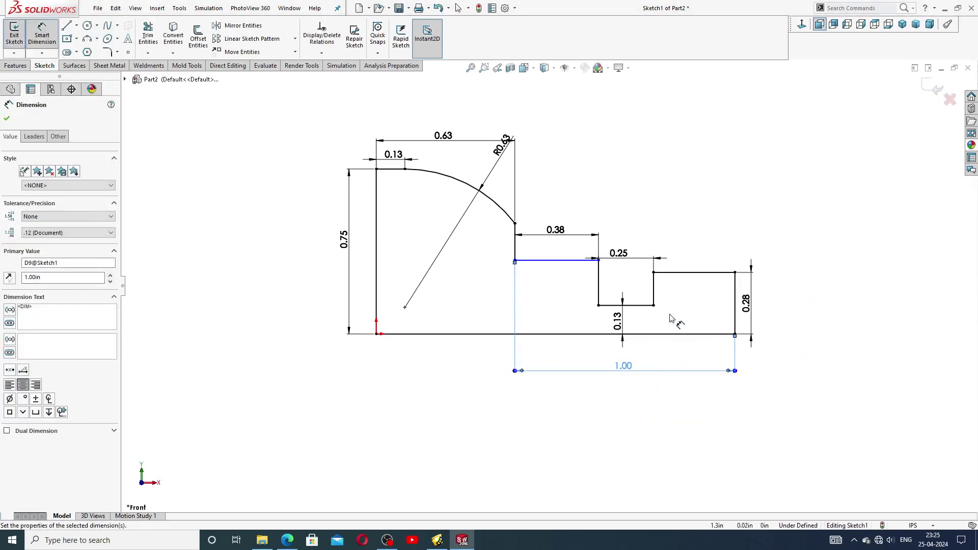
click(624, 374)
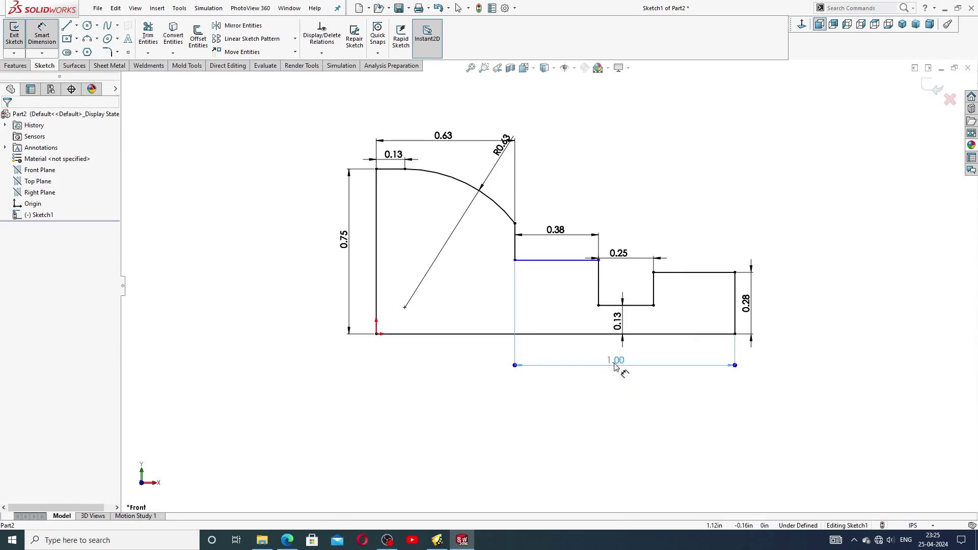
click(753, 308)
drag(754, 308, 762, 305)
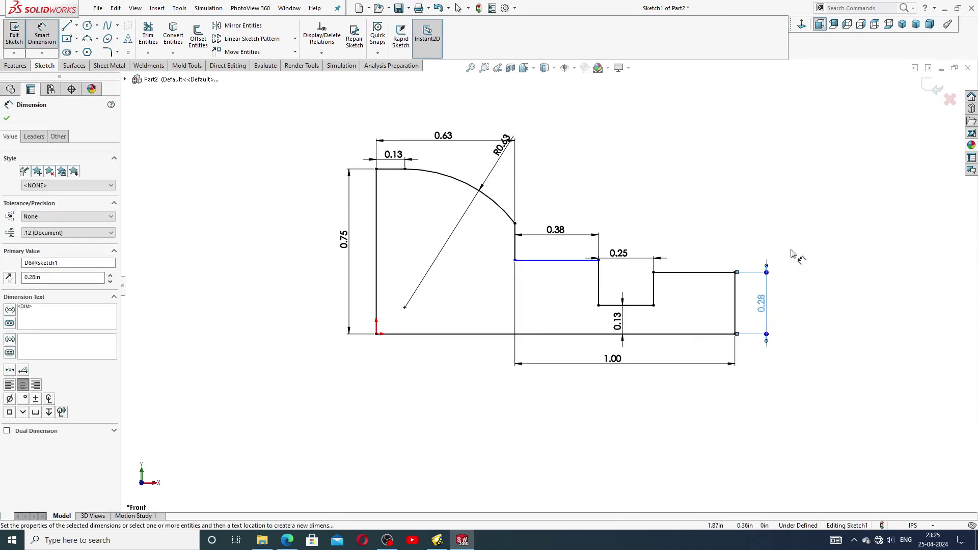
click(797, 239)
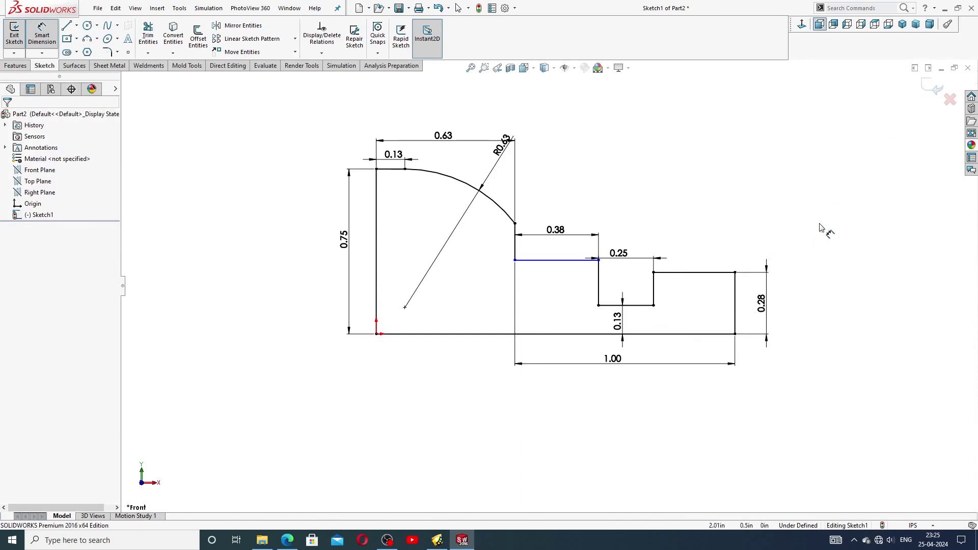
drag(502, 146, 529, 163)
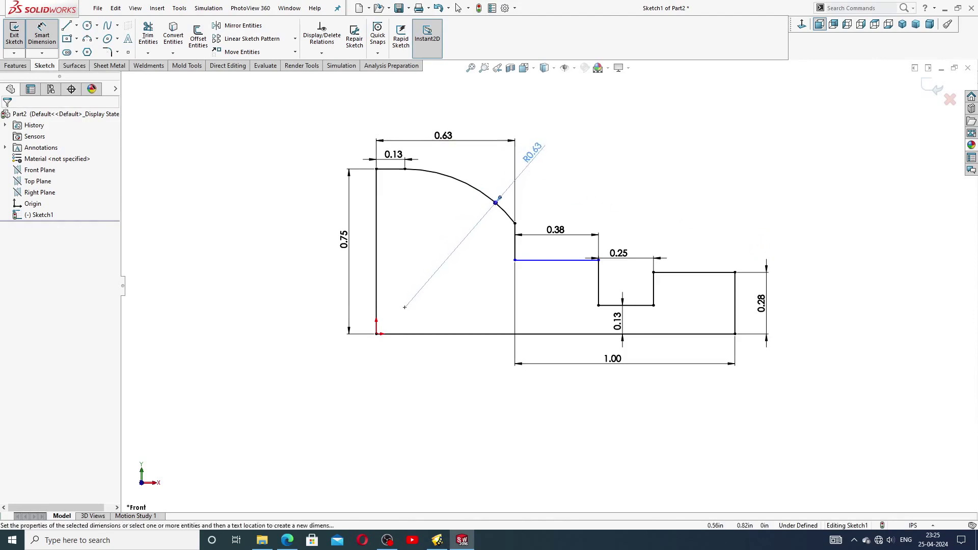
Make the two step top lines collinear, fully defining the sketch
right_click(634, 191)
click(665, 151)
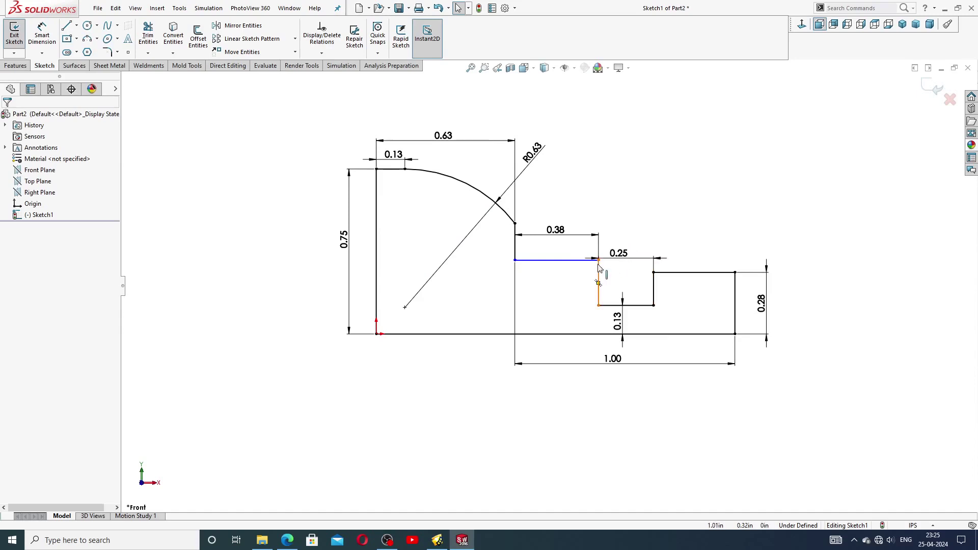
click(575, 262)
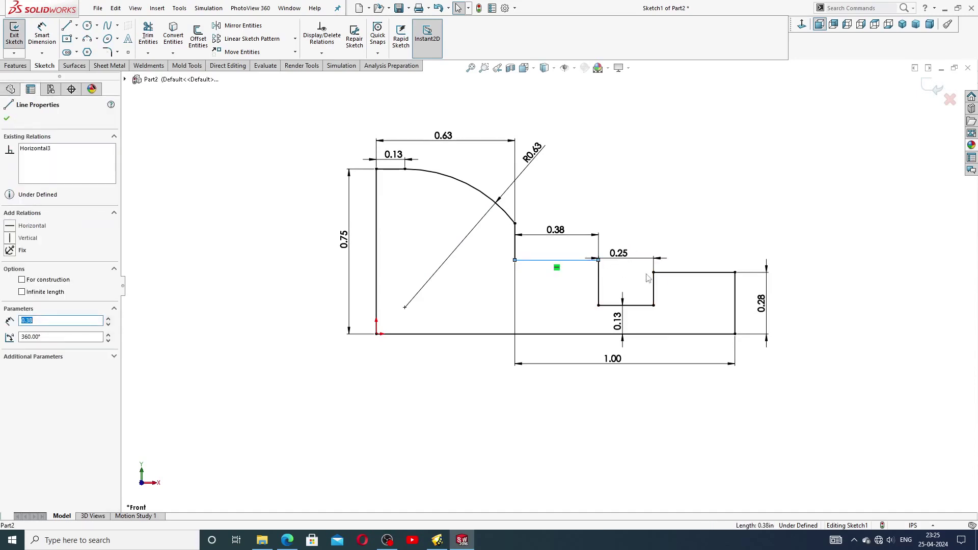
ctrl+click(694, 274)
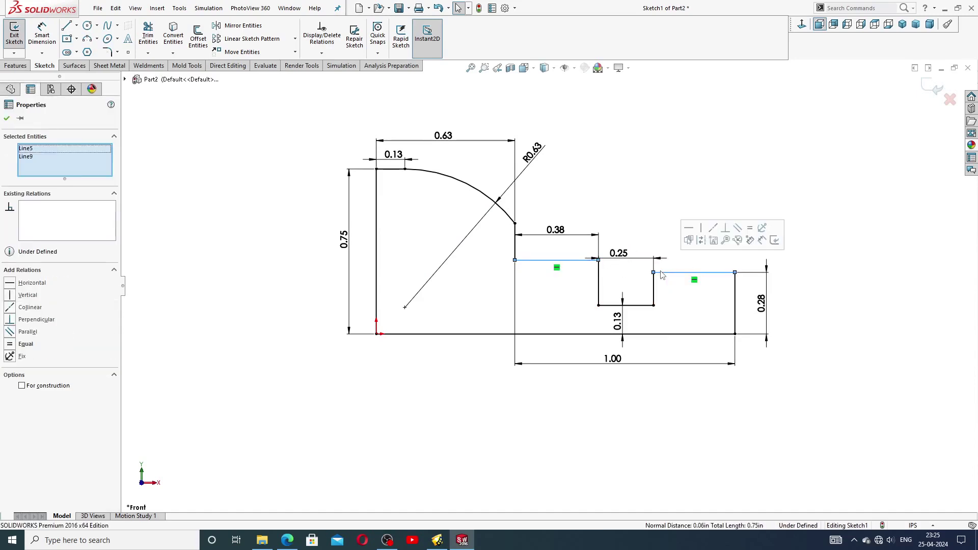
click(714, 227)
Reposition the 1.00, R0.63, 0.63 and 0.13 dimension labels more neatly
click(710, 188)
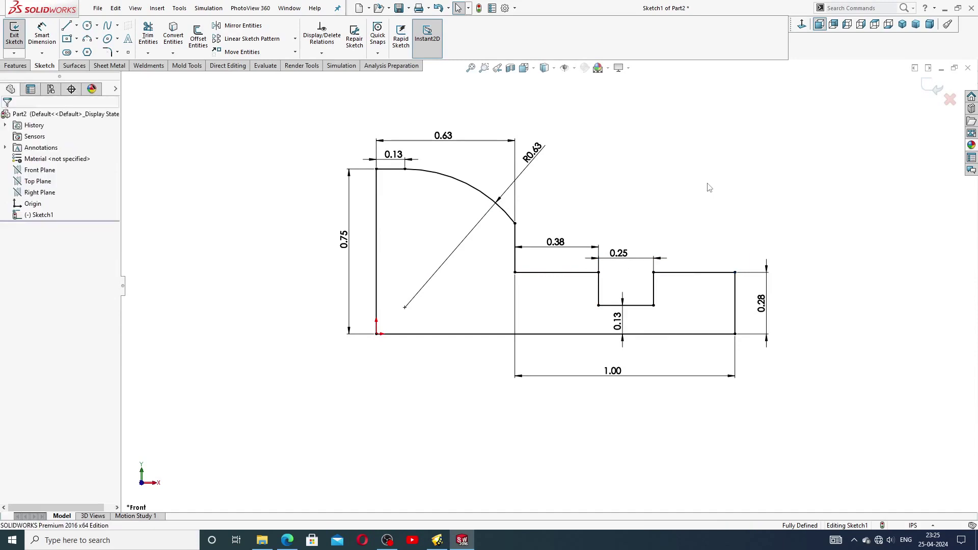
drag(615, 381, 622, 371)
click(620, 184)
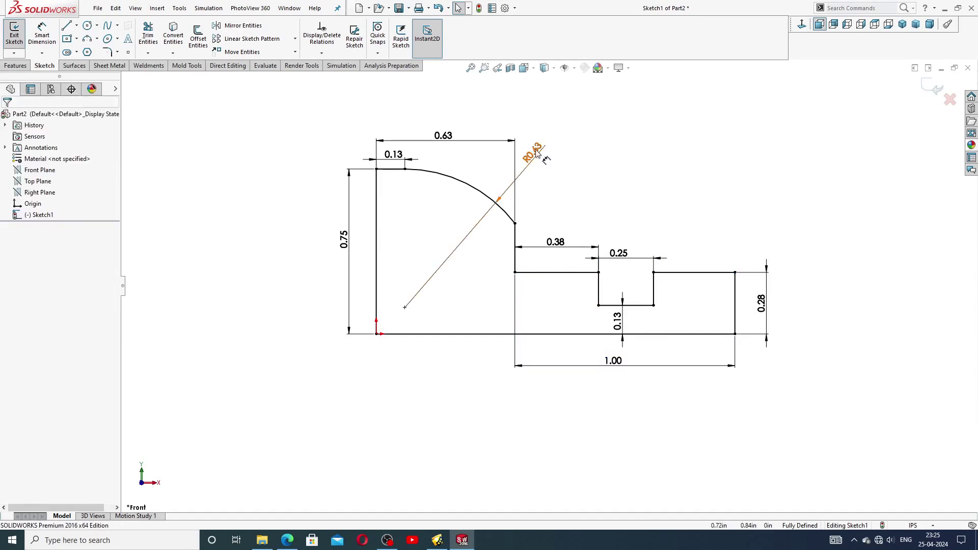
drag(532, 151, 546, 168)
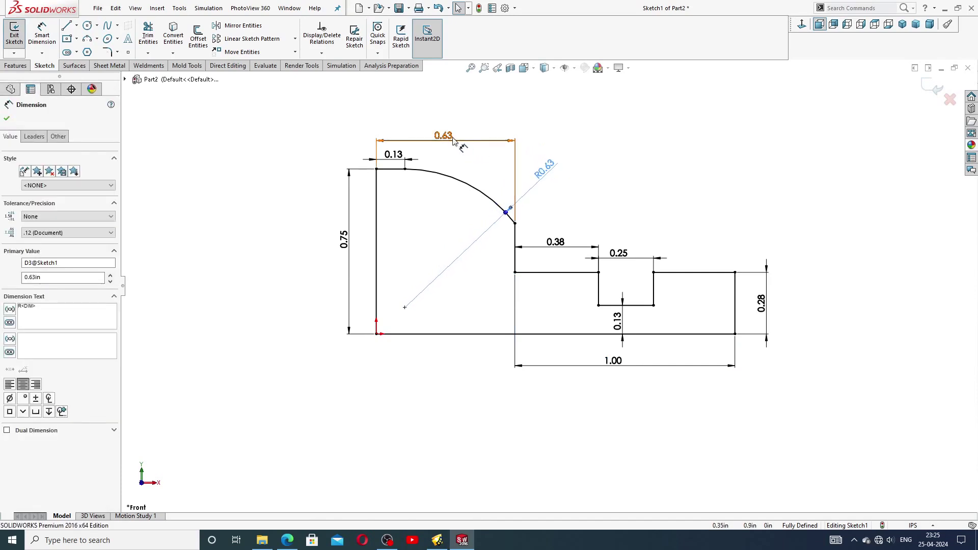
drag(492, 149, 486, 143)
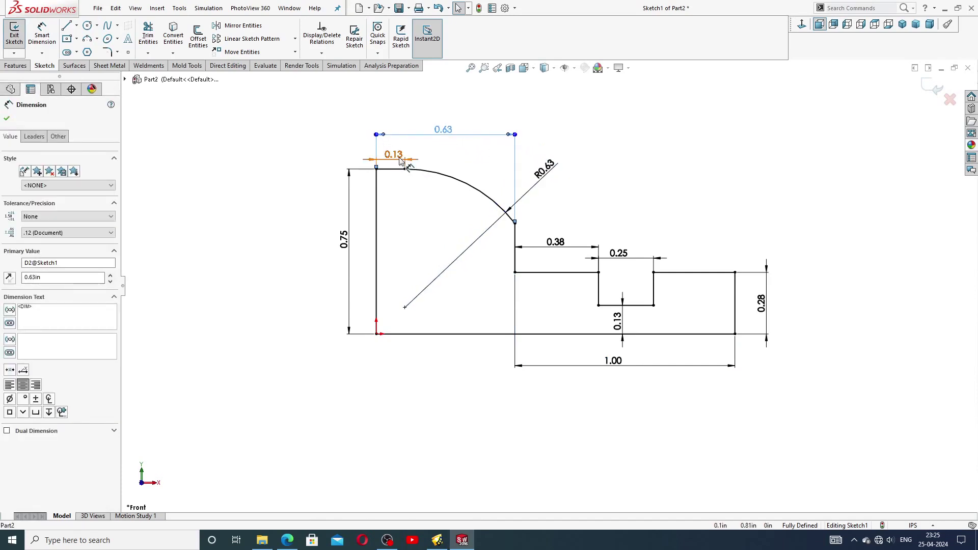
drag(399, 159, 399, 155)
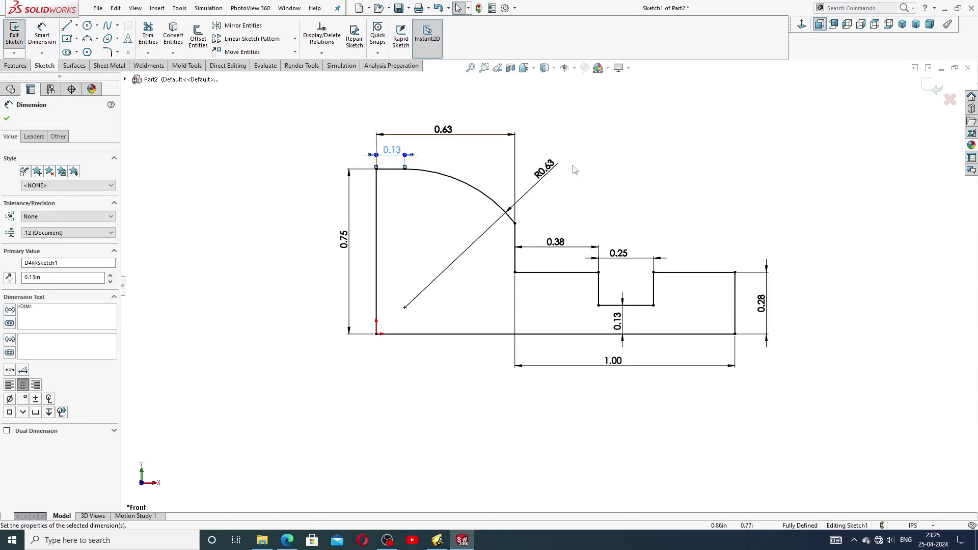
click(463, 196)
Shift the 0.75 label left and check the profile against the ram head drawing
drag(344, 244, 341, 242)
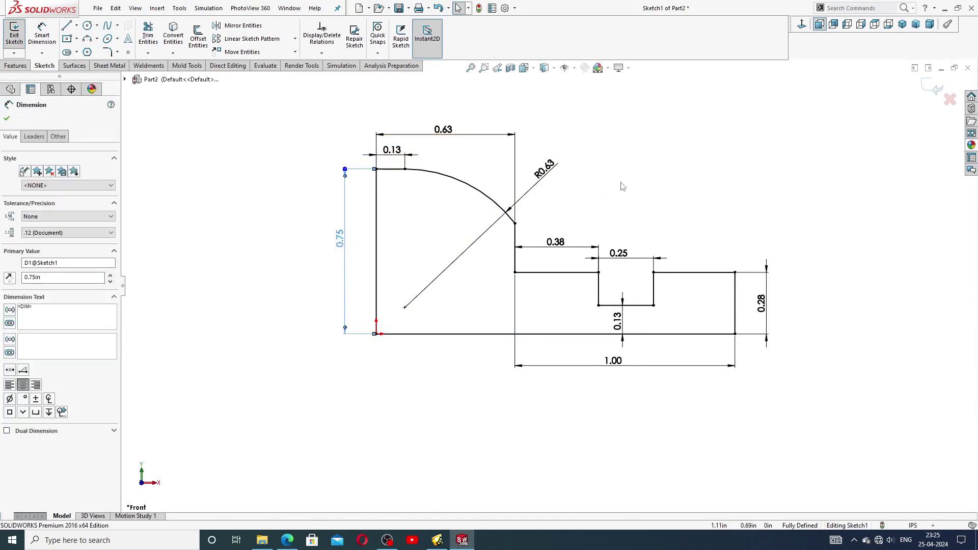
click(662, 184)
scroll(535, 285, up, 1)
scroll(618, 266, down, 1)
scroll(642, 244, down, 1)
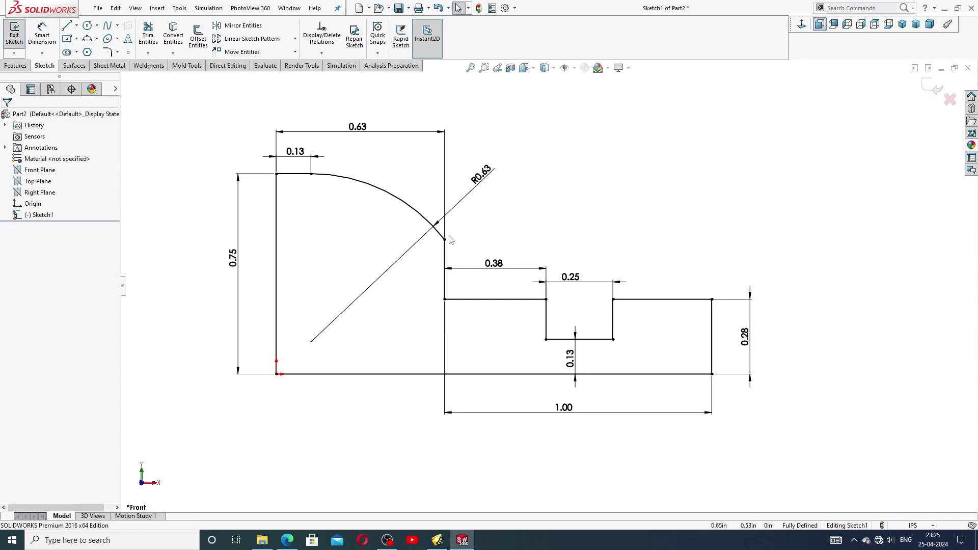
click(286, 539)
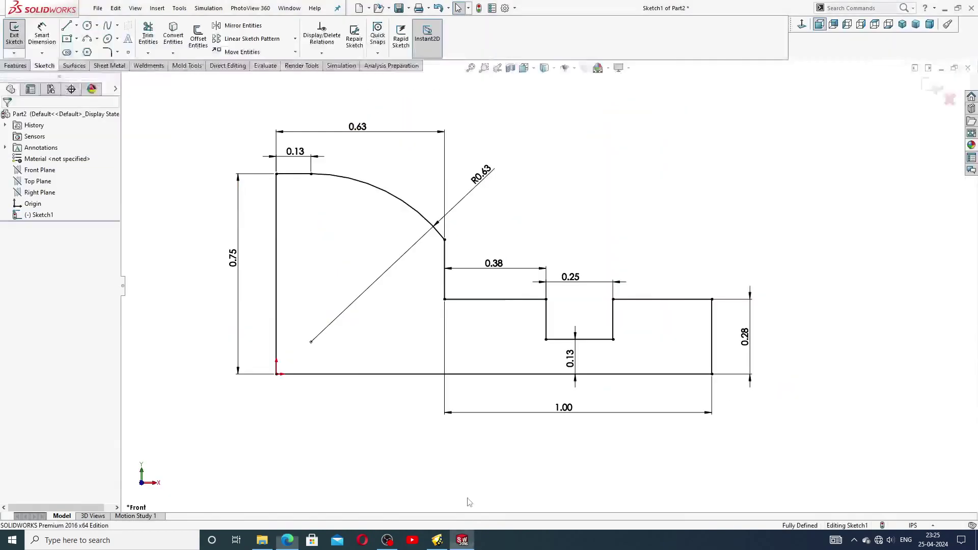
click(462, 540)
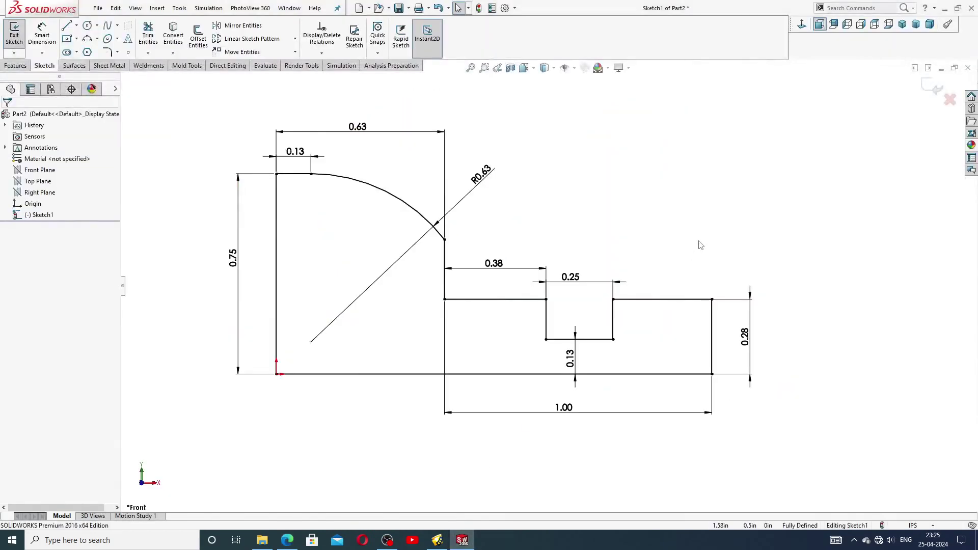
Revolve the profile 360° about its bottom line to create Revolve1
click(15, 65)
click(48, 38)
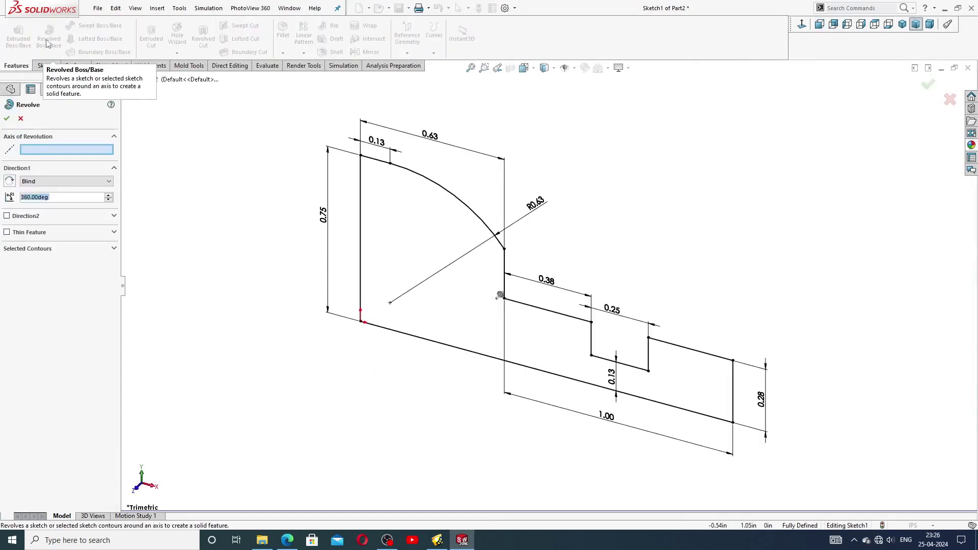
click(448, 349)
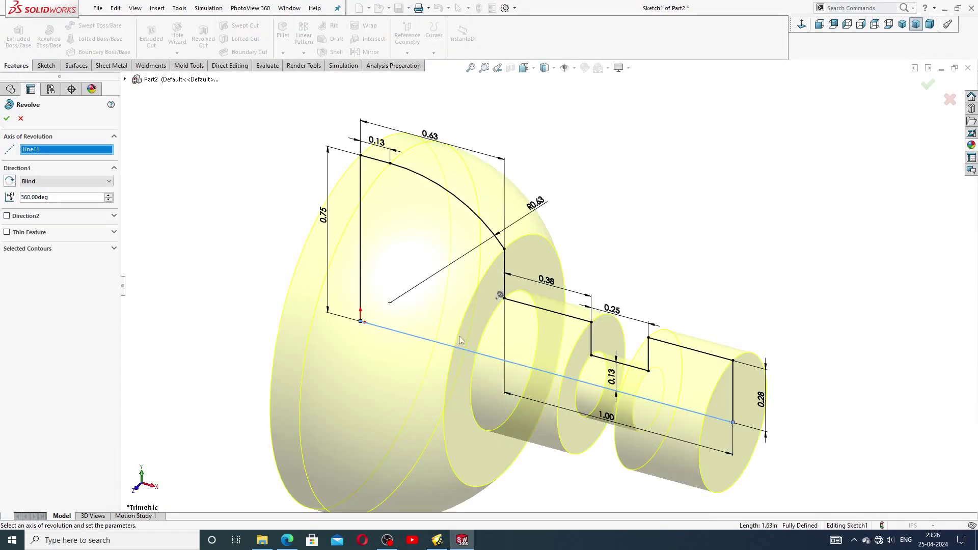
scroll(503, 365, down, 3)
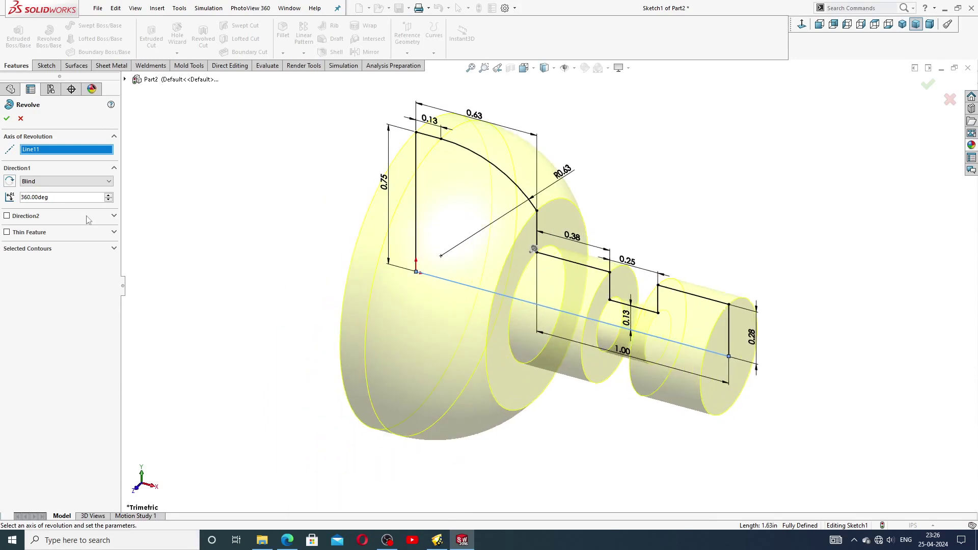
click(7, 121)
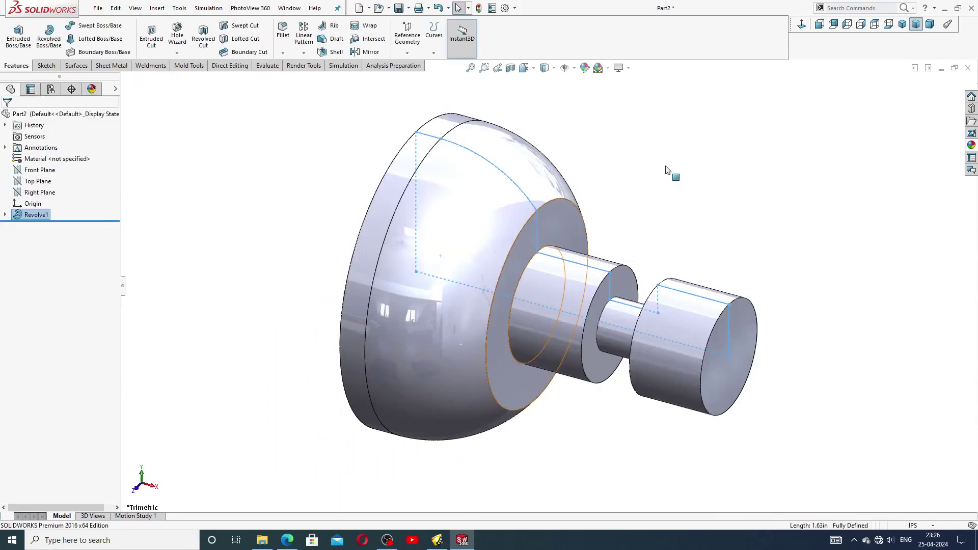
key(z)
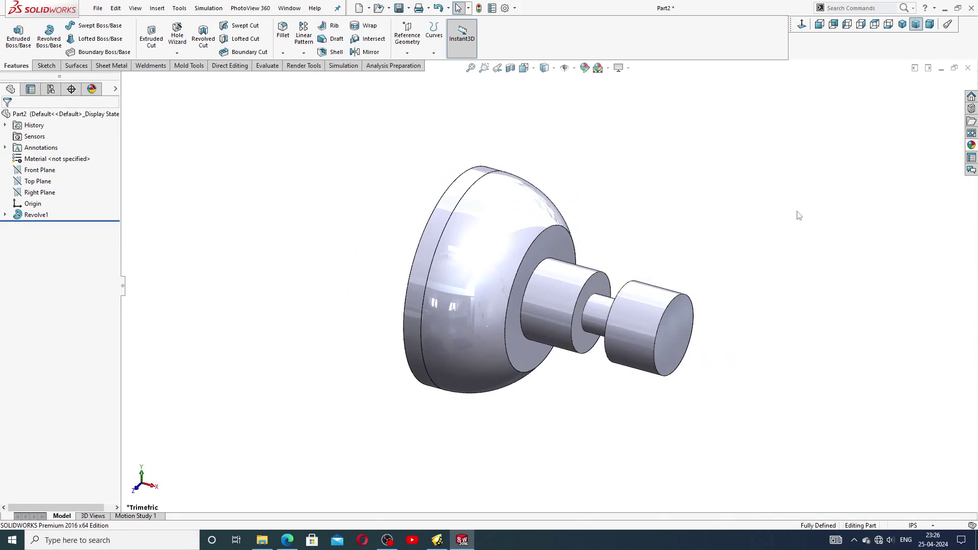
click(971, 146)
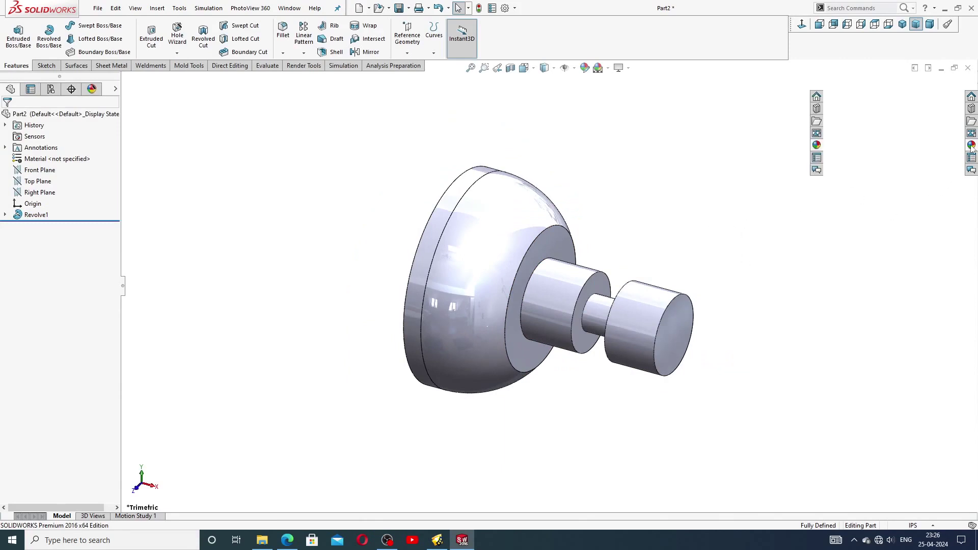
Apply the polished brass appearance from Appearances > Metal > Brass to the part
click(842, 97)
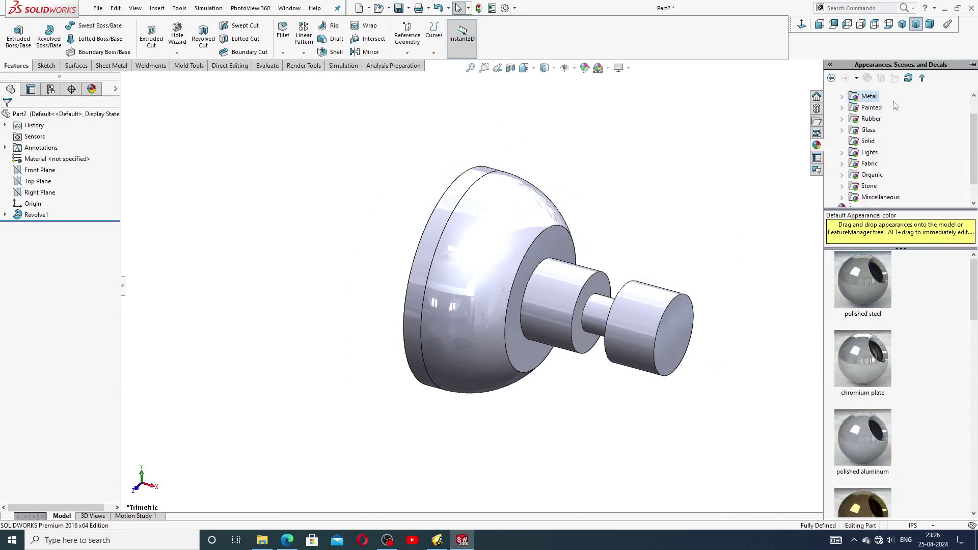
scroll(974, 148, up, 1)
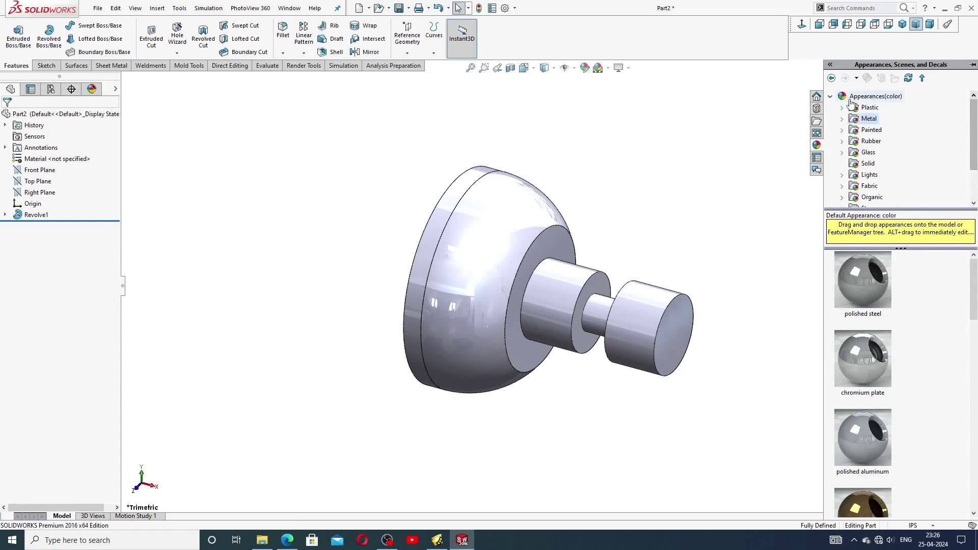
click(831, 97)
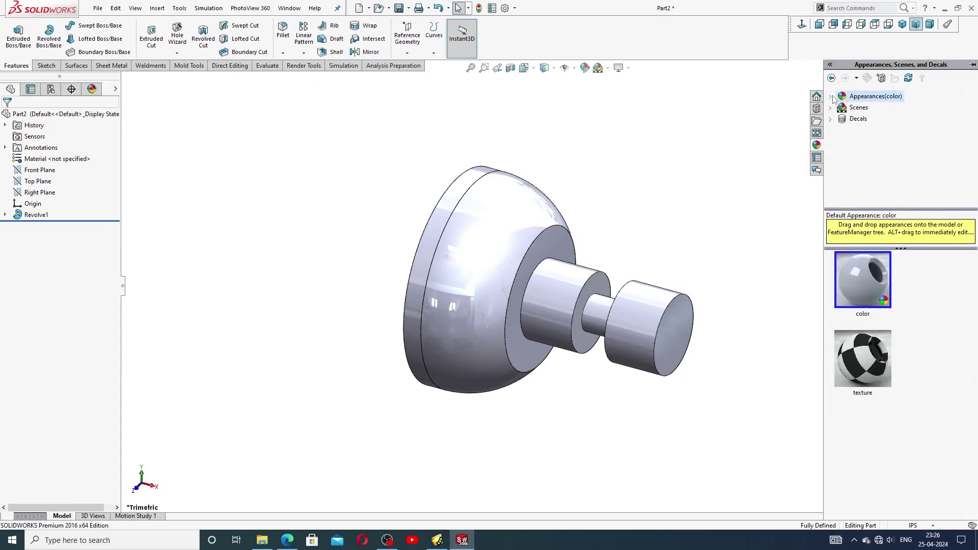
double_click(890, 102)
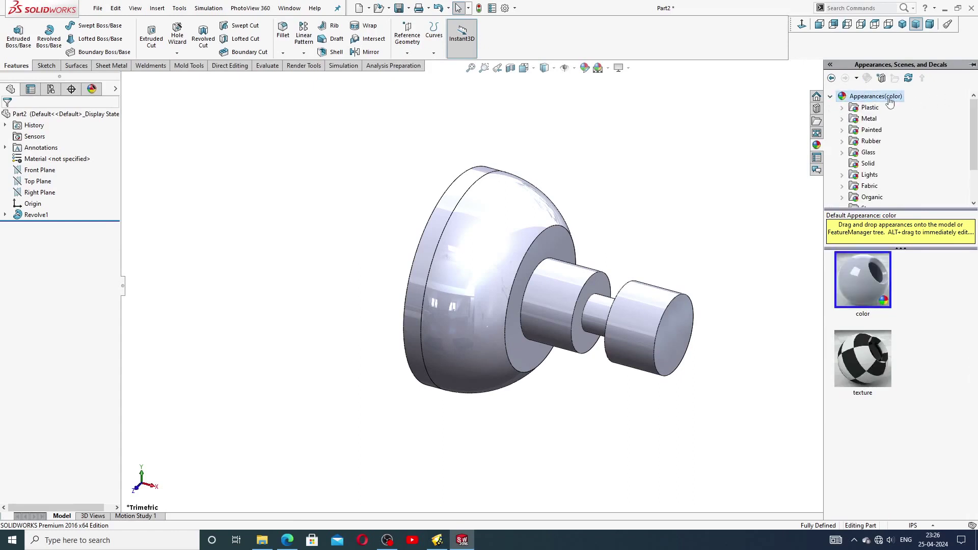
double_click(869, 121)
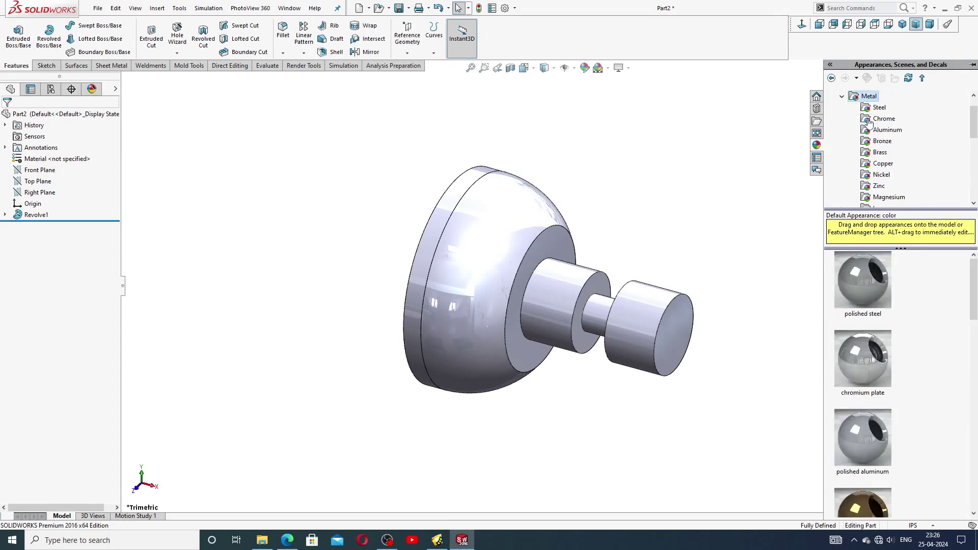
click(880, 153)
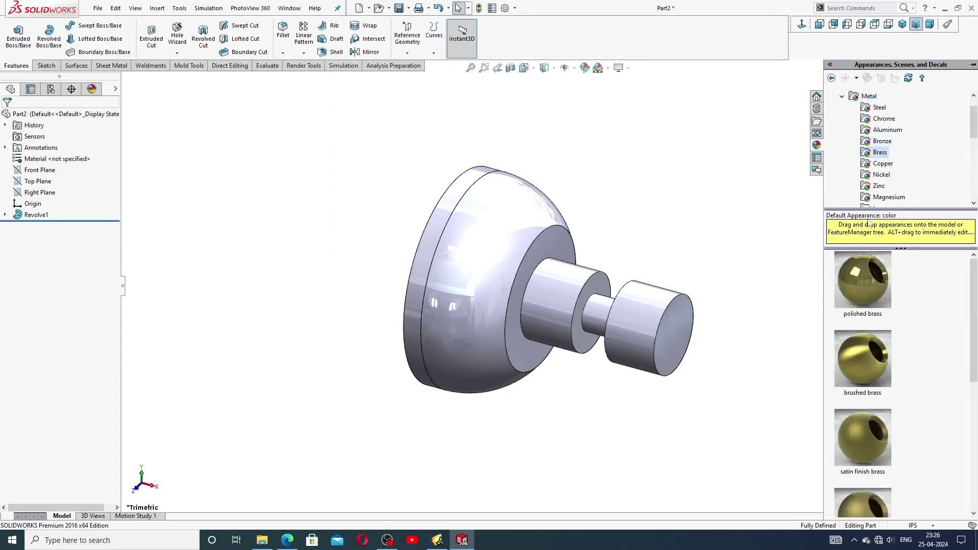
click(863, 280)
double_click(862, 275)
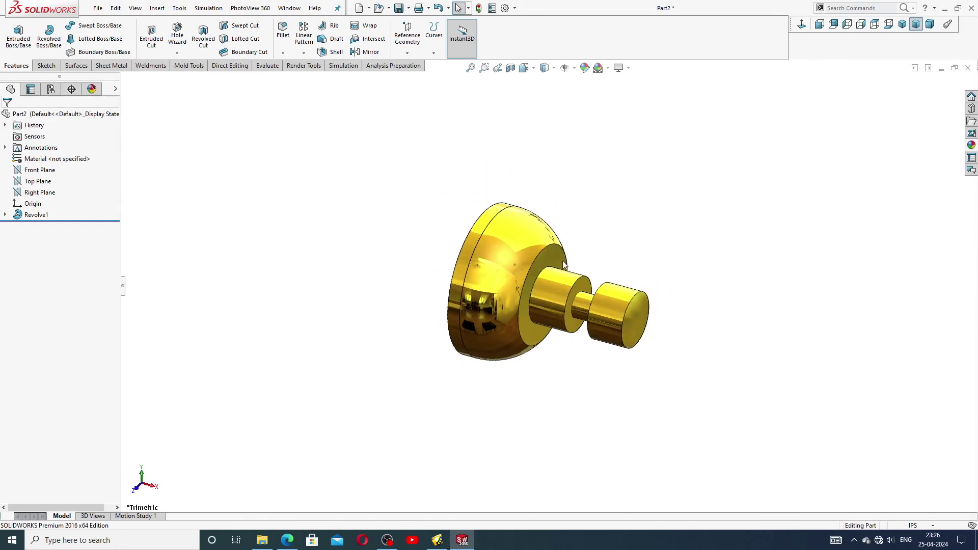
scroll(527, 280, down, 2)
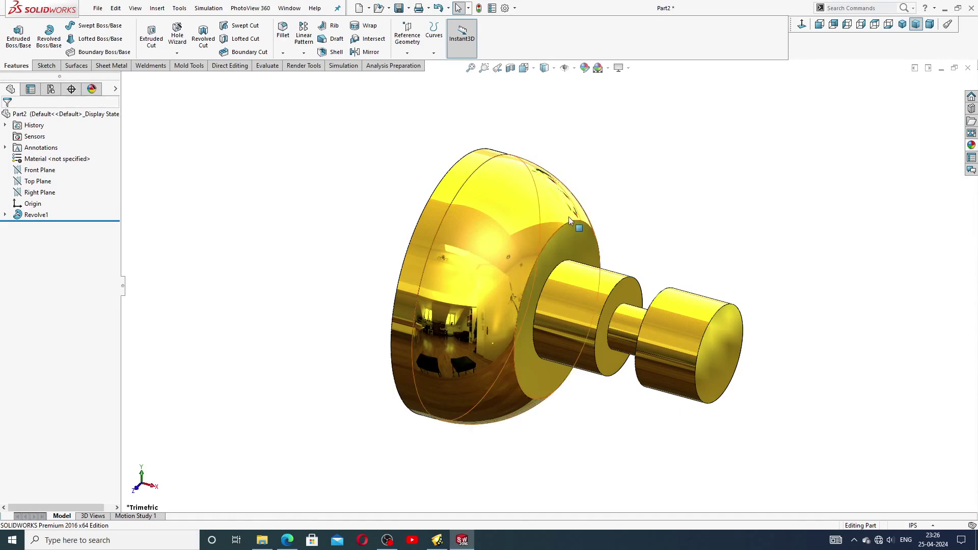
Compare the brass ram head against the Ram Head drawing PDF
click(287, 541)
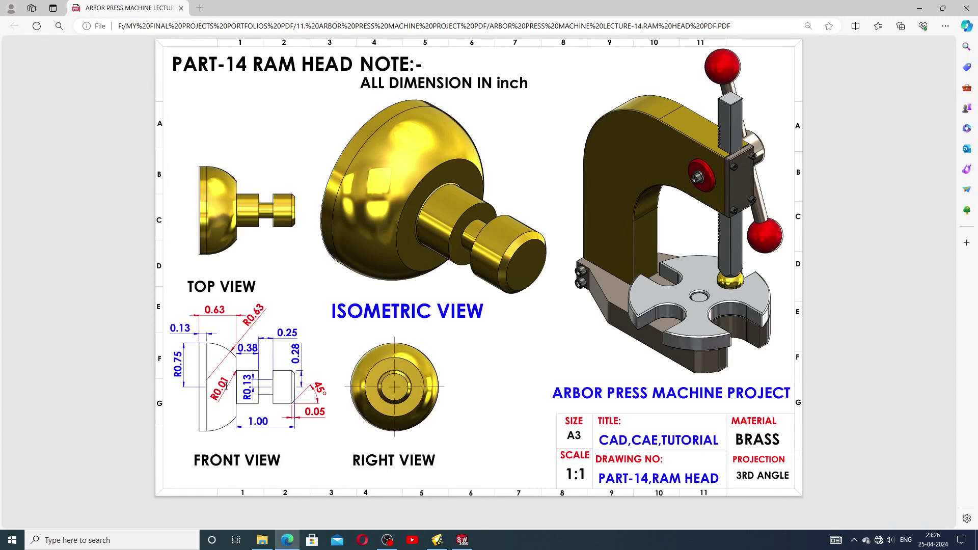
click(462, 541)
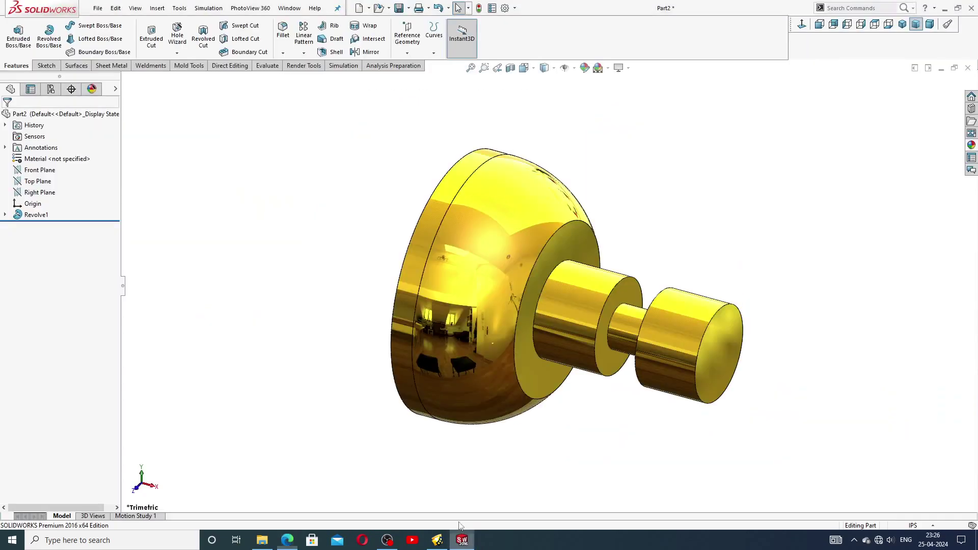
click(283, 53)
Round the shaft-to-dome shoulder edge with a 0.01in fillet
click(298, 65)
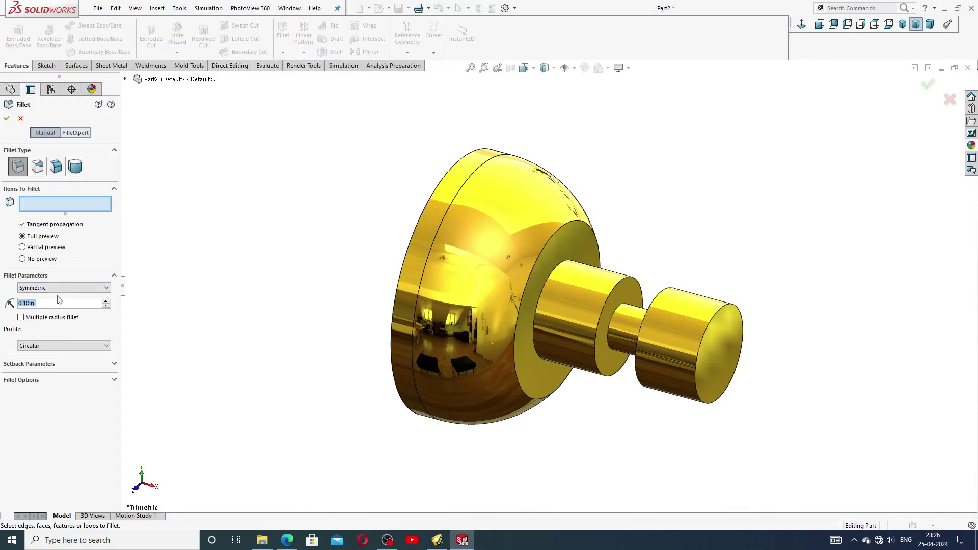
text(.01)
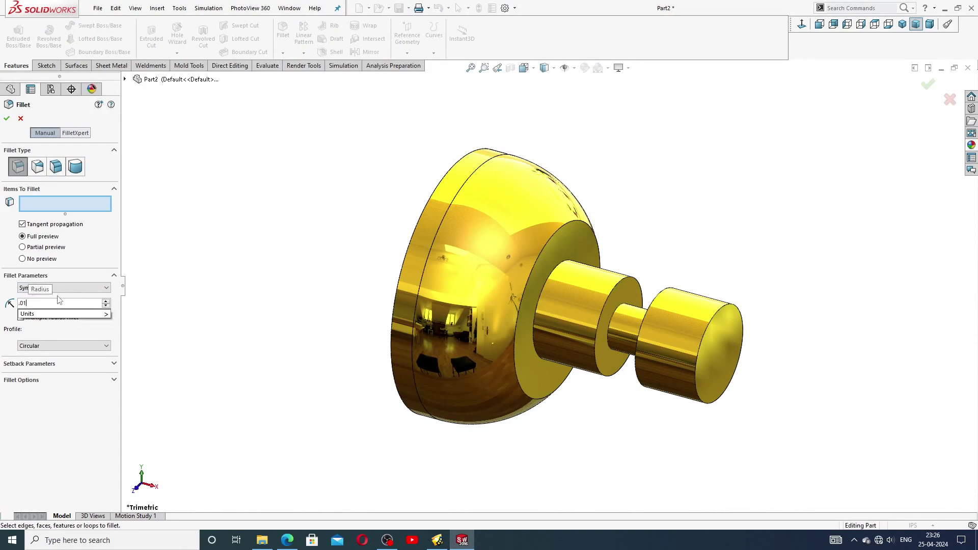
key(Return)
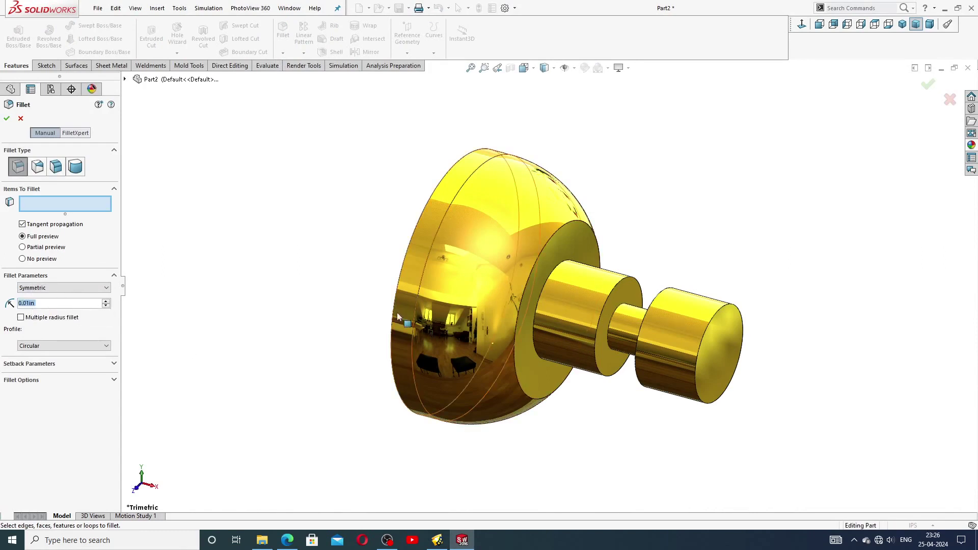
click(557, 273)
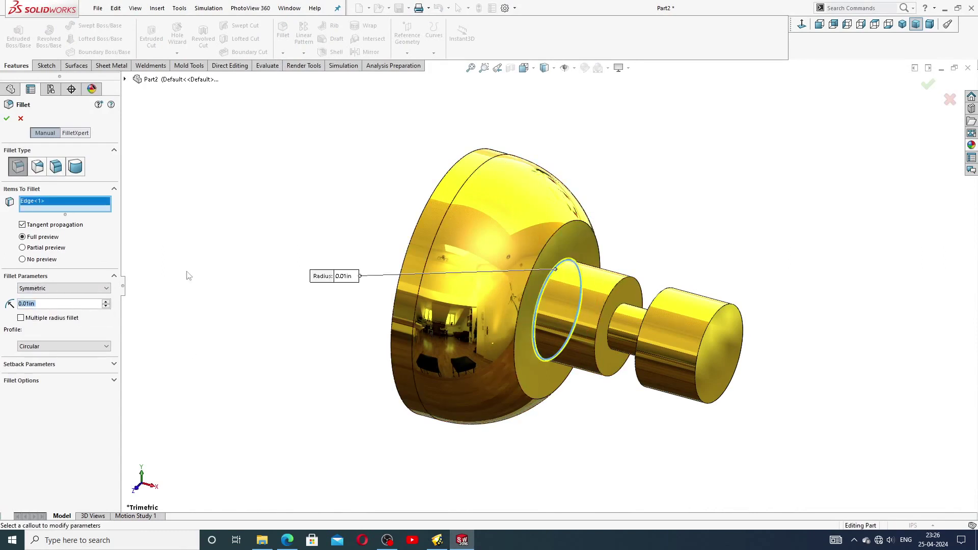
click(7, 119)
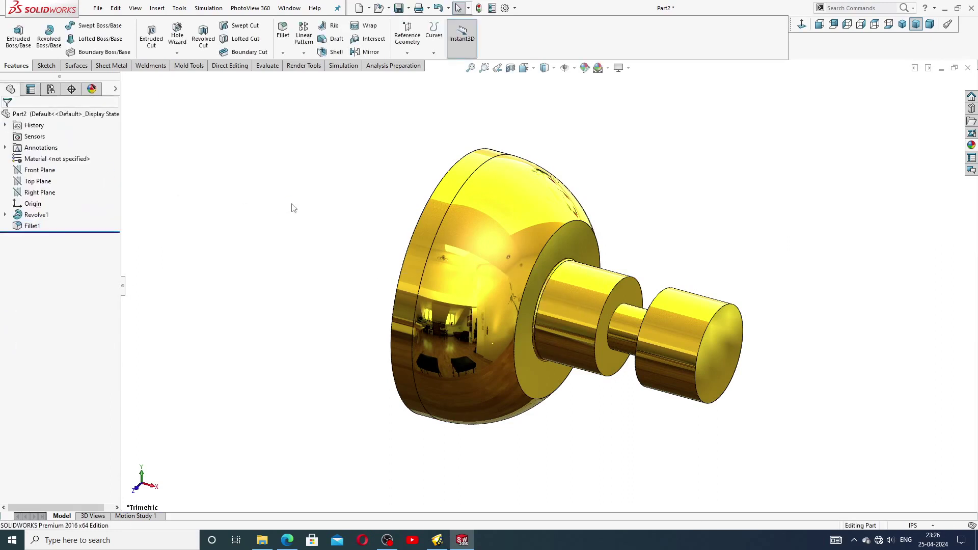
Chamfer the shaft's outer end edge at 0.05in by 45°
click(282, 53)
click(304, 78)
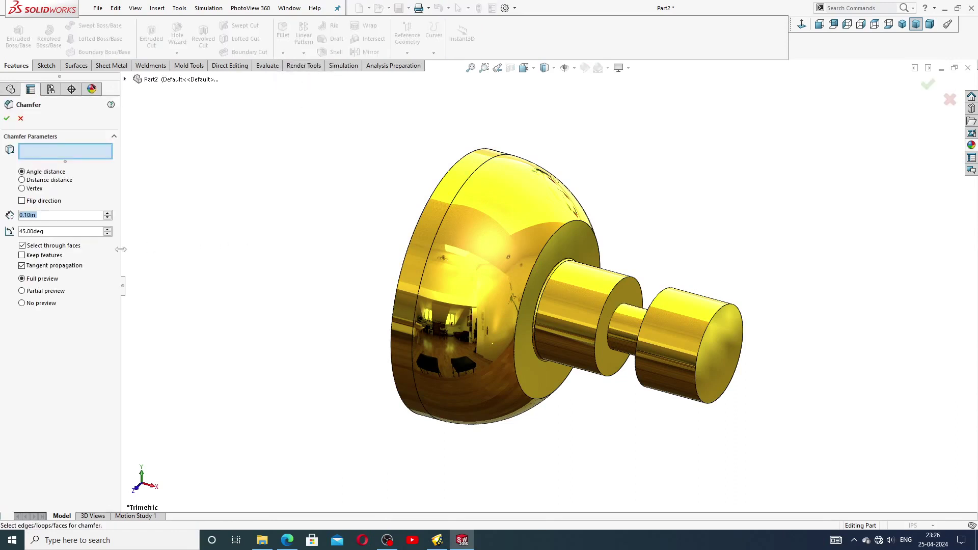
text(0.05)
key(Return)
click(717, 315)
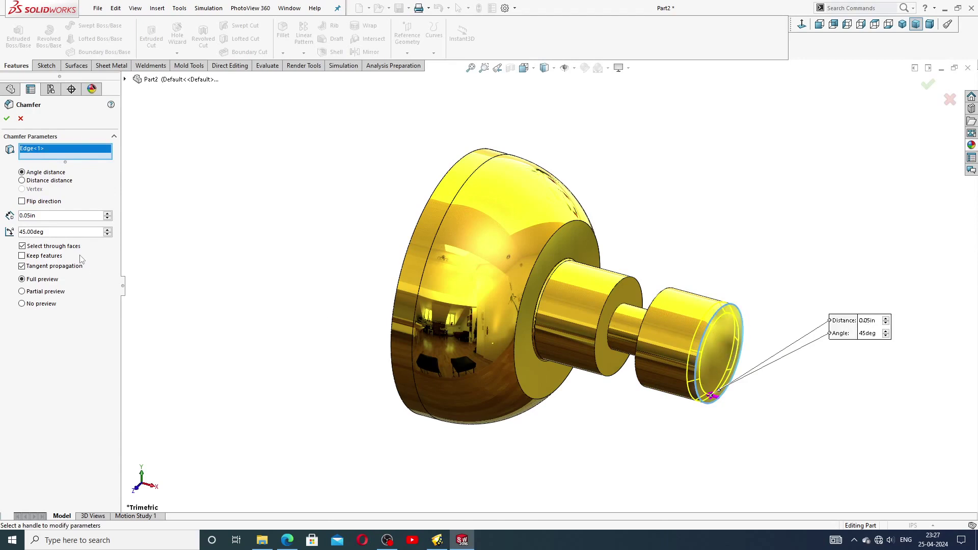
click(6, 118)
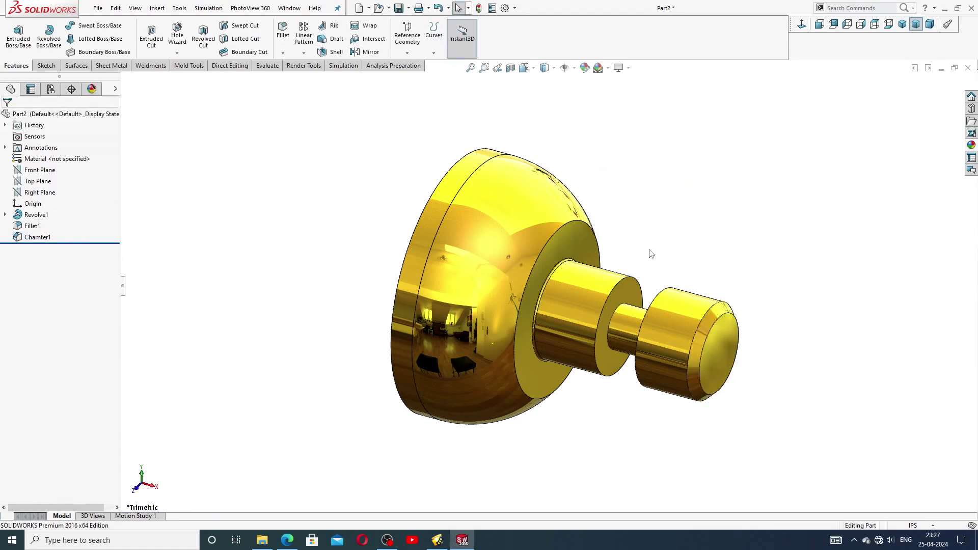
Inspect the model in isometric and trimetric views, then view the Part-14 drawing PDF
middle_drag(668, 264, 797, 94)
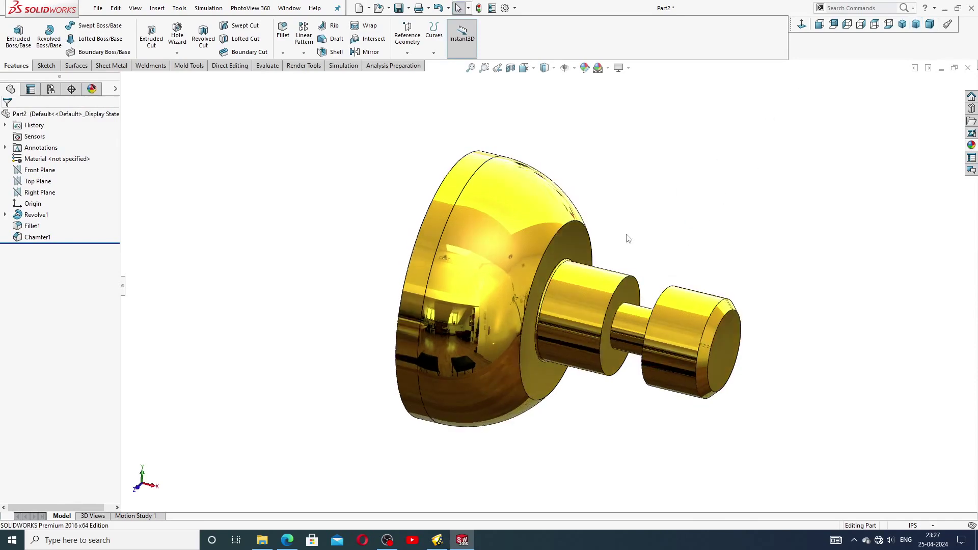
mouse_move(625, 236)
middle_down()
mouse_move(653, 243)
mouse_move(602, 175)
mouse_move(652, 213)
mouse_move(602, 148)
mouse_move(612, 182)
mouse_move(636, 203)
mouse_move(714, 210)
mouse_move(618, 201)
mouse_move(600, 242)
mouse_move(622, 283)
mouse_move(627, 209)
mouse_move(639, 231)
middle_up()
click(903, 24)
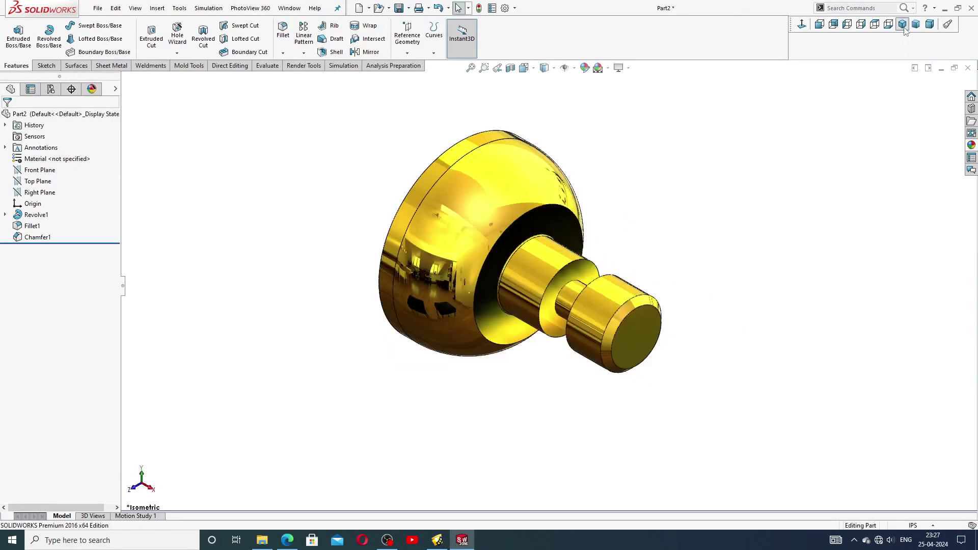
click(917, 26)
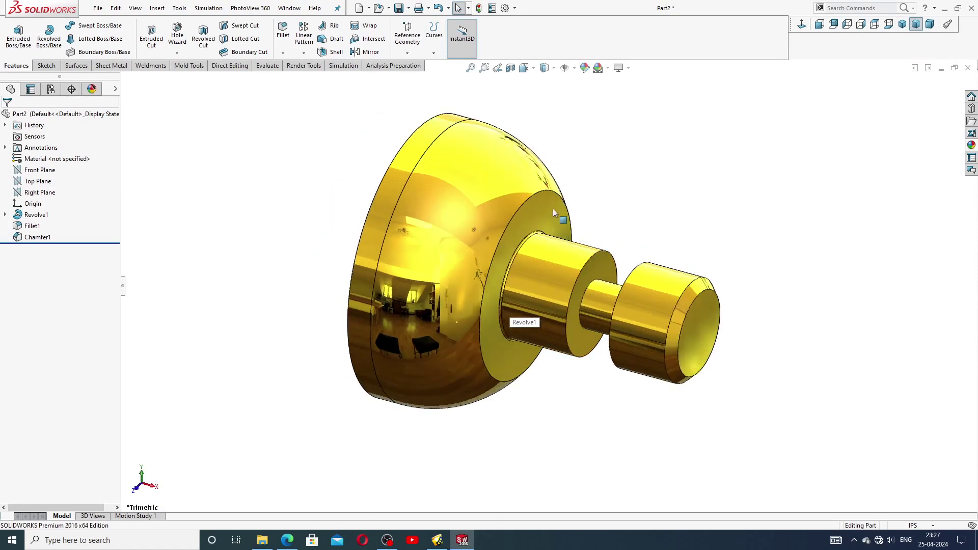
scroll(553, 209, down, 2)
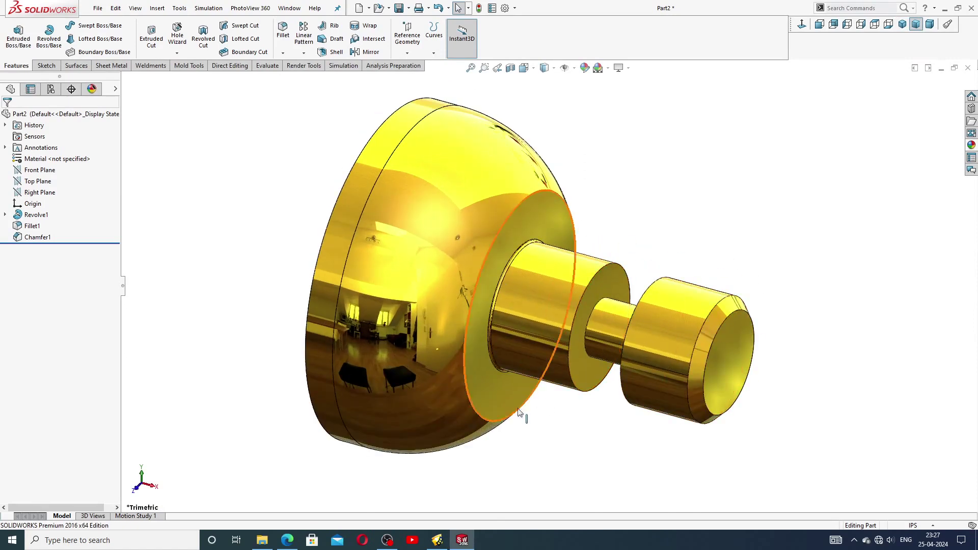
click(288, 540)
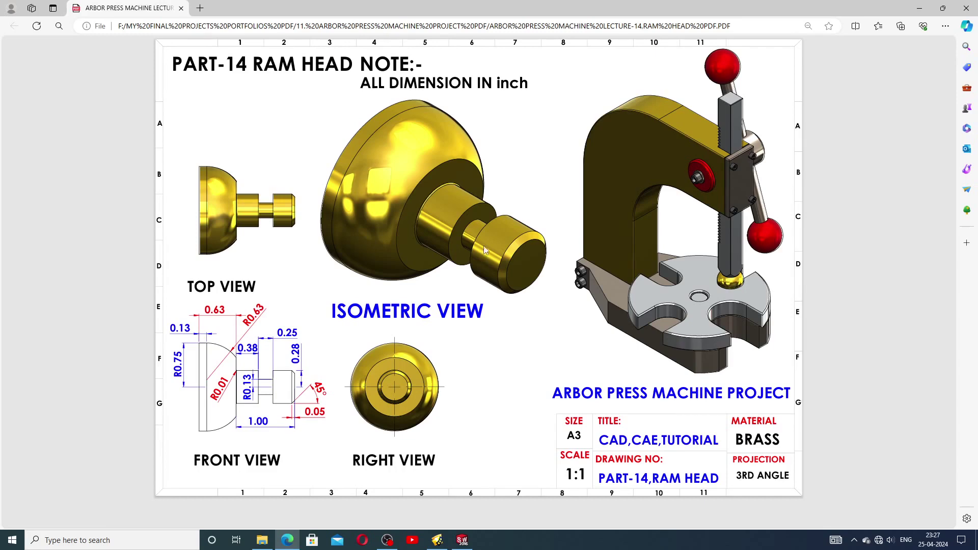
Bring up the finished Part-15 handle shaft model in SOLIDWORKS
click(462, 541)
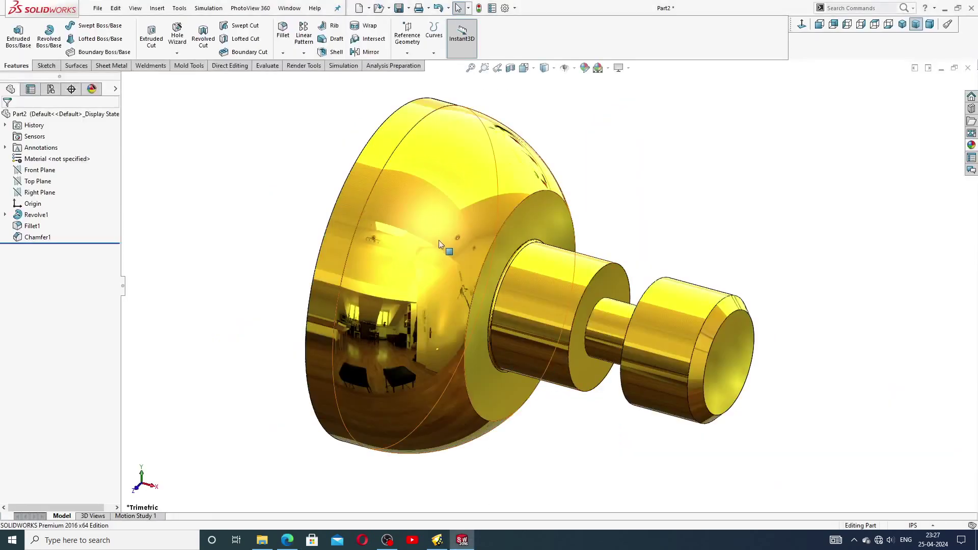
scroll(543, 284, up, 3)
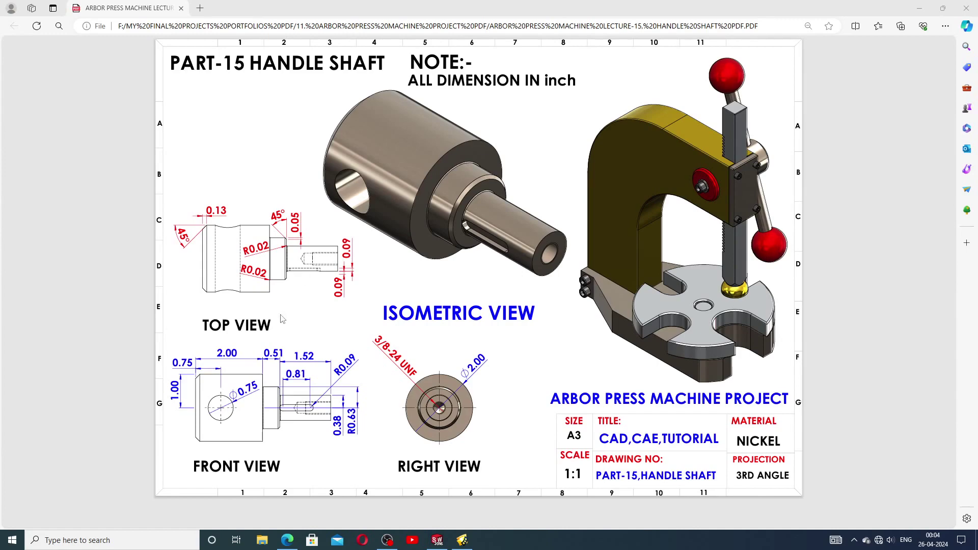
click(437, 539)
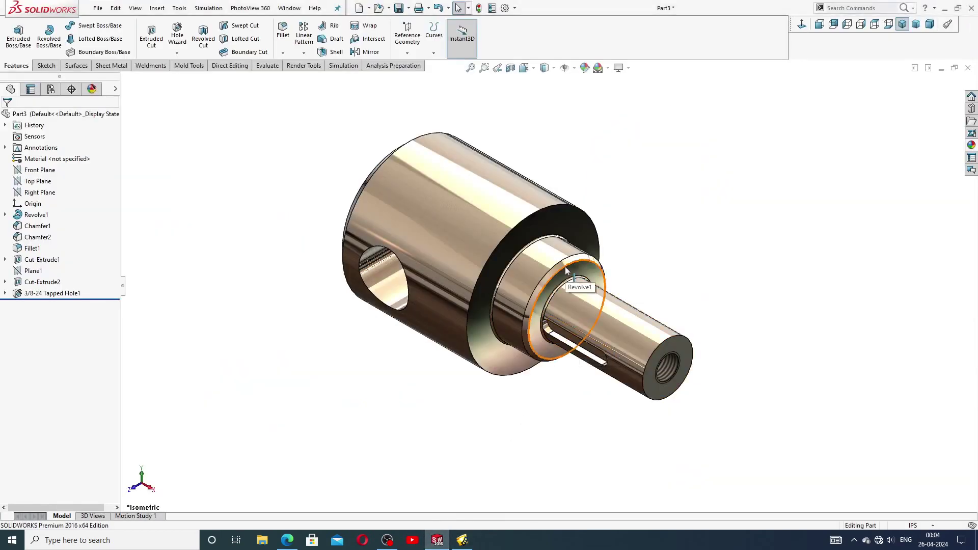
middle_drag(565, 267, 512, 250)
scroll(511, 251, down, 4)
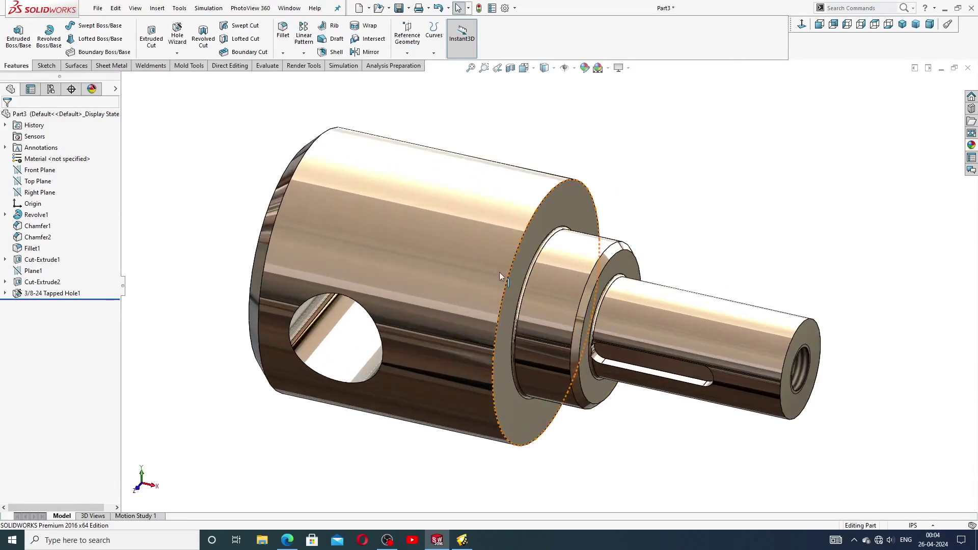
key(f)
middle_drag(728, 326, 790, 216)
click(902, 25)
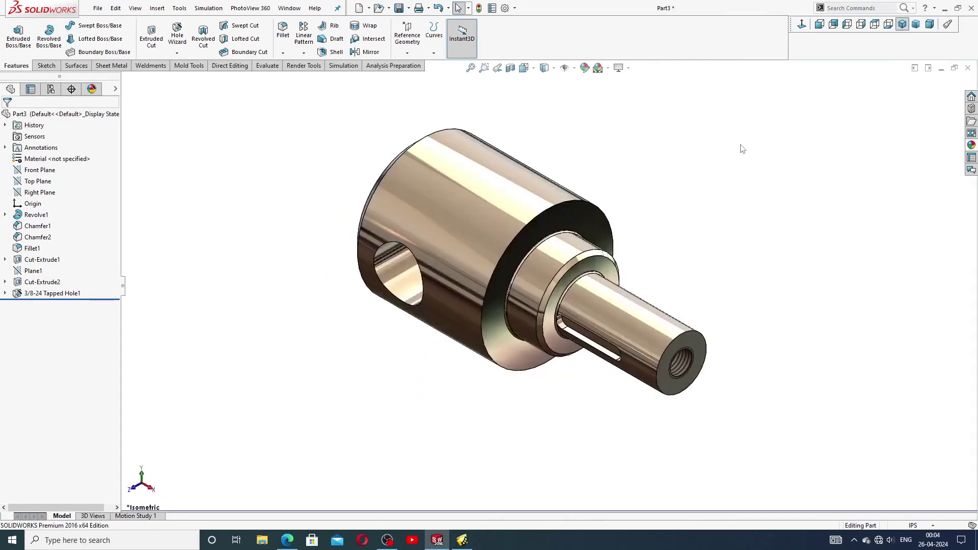
middle_drag(546, 289, 485, 251)
scroll(485, 252, down, 2)
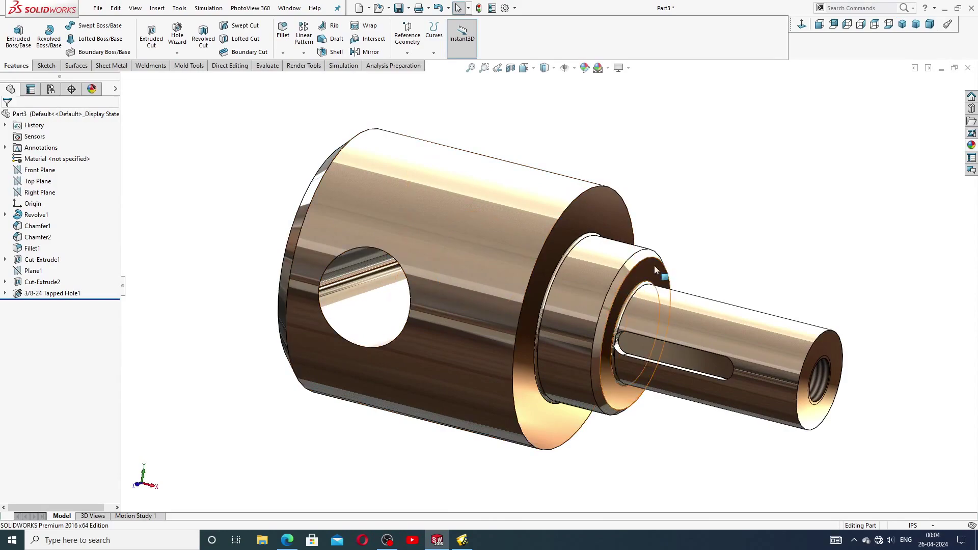
middle_drag(603, 285, 632, 307)
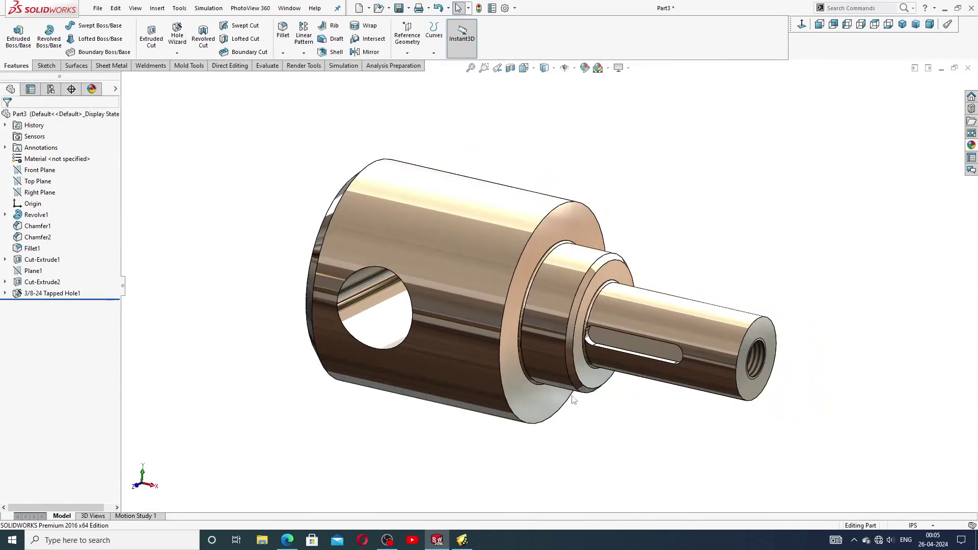
scroll(568, 390, down, 1)
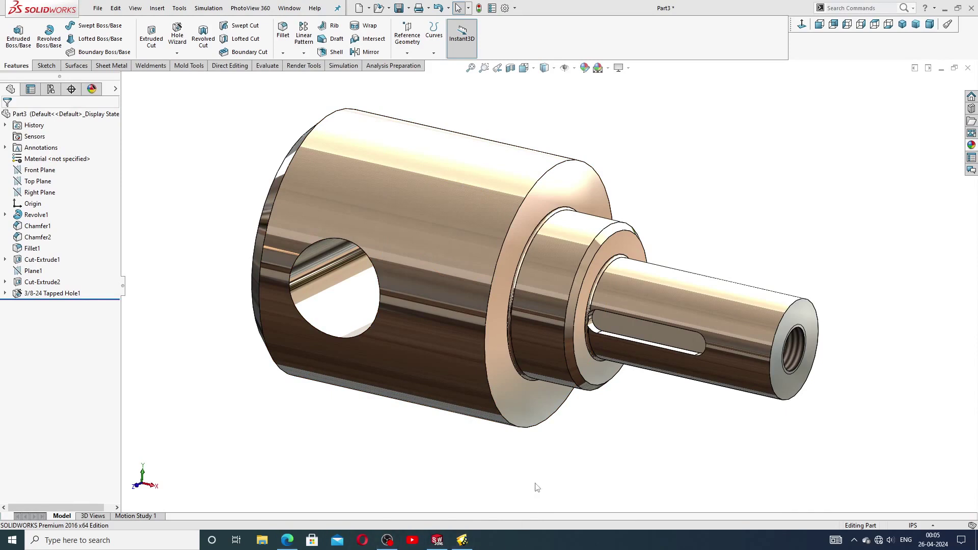
Close the handle shaft document without saving and create a new empty part
click(968, 68)
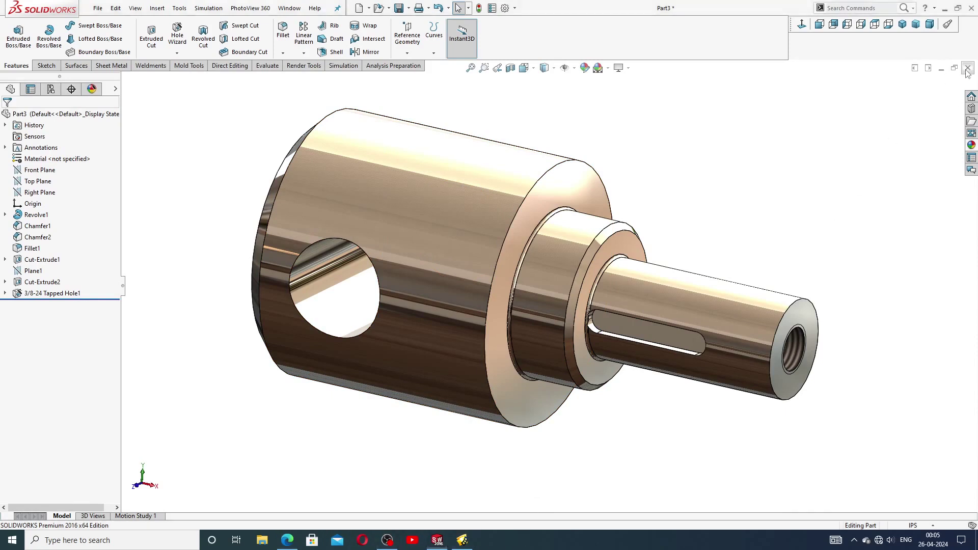
click(492, 285)
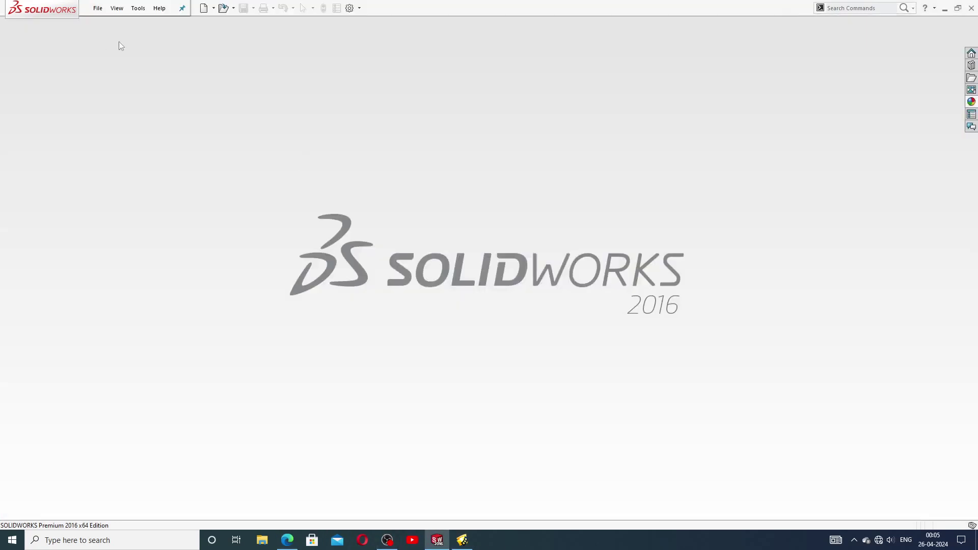
click(203, 8)
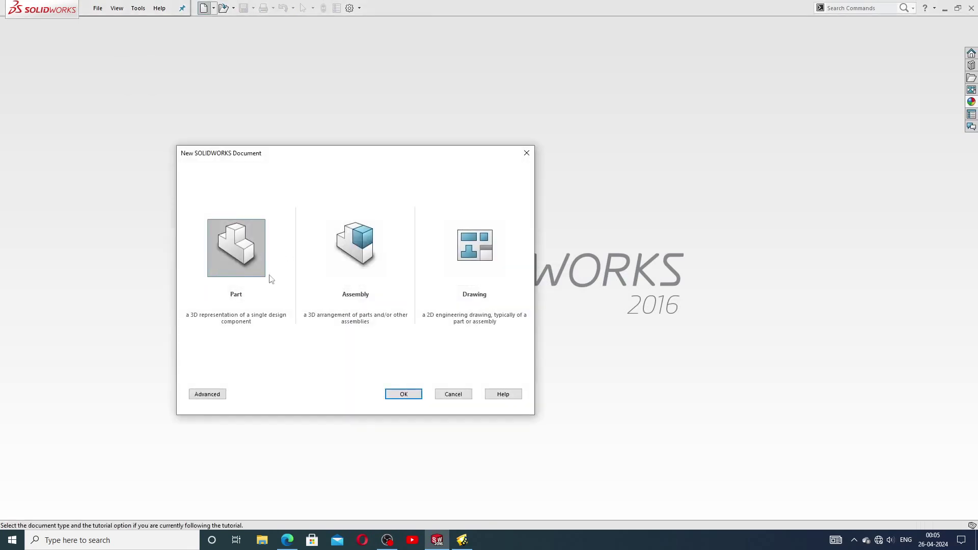
click(404, 394)
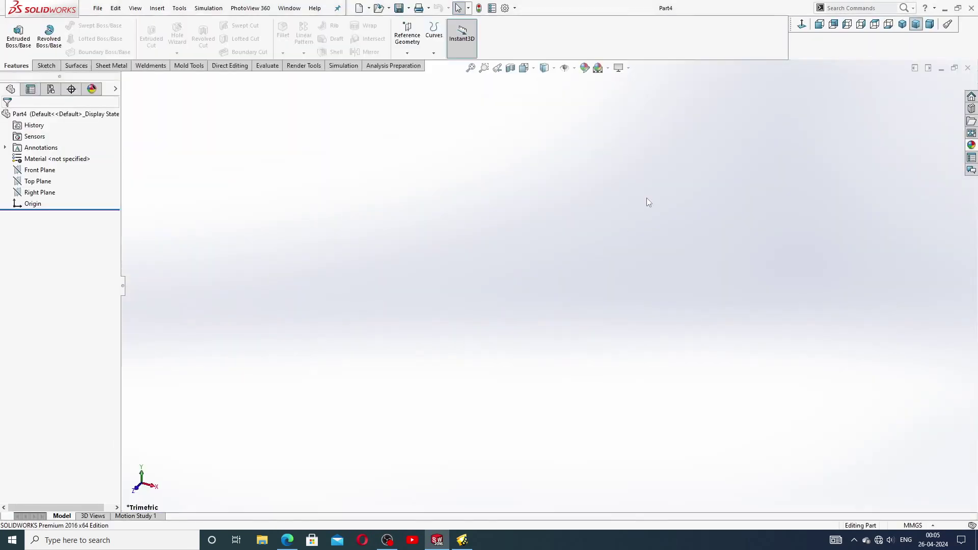
Apply the Plain White scene and switch the part units to IPS (inches)
click(608, 68)
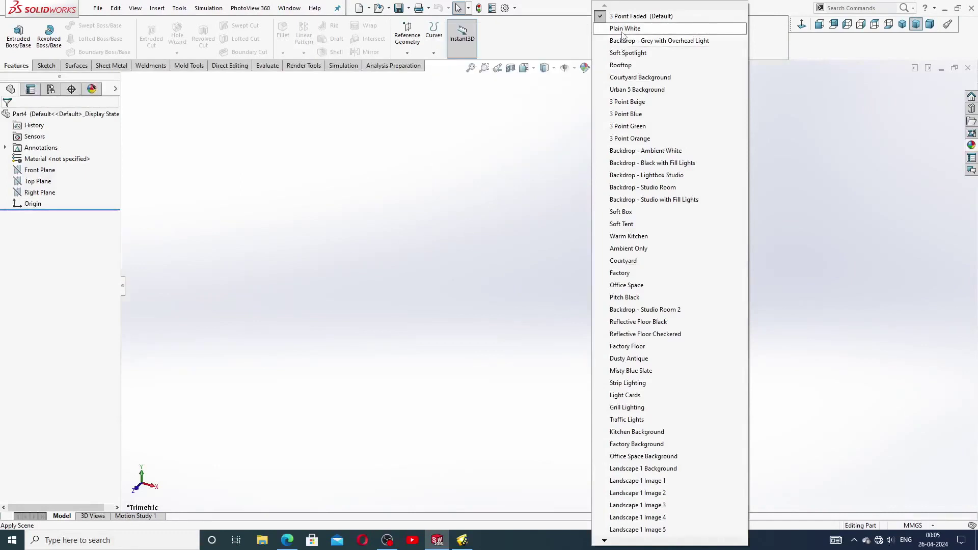
click(632, 24)
click(574, 68)
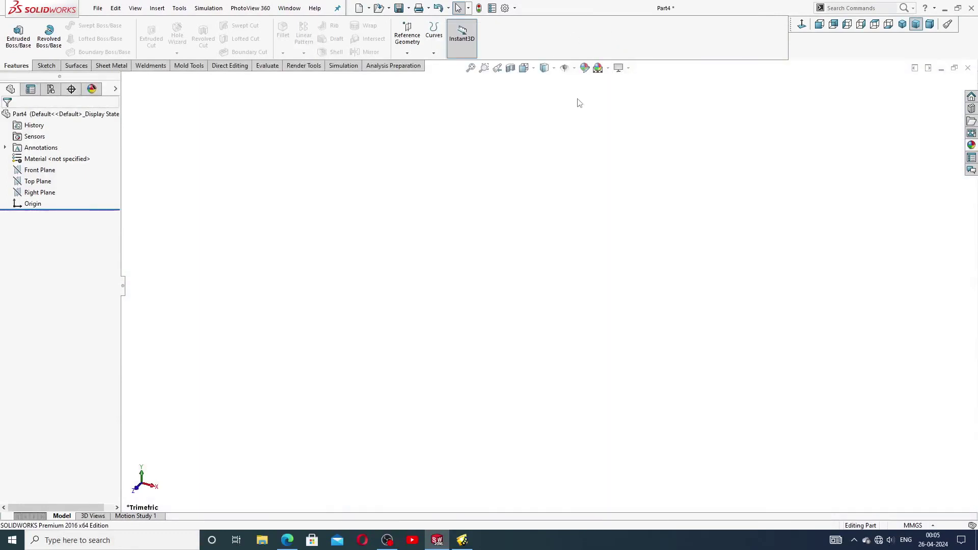
click(914, 495)
click(914, 525)
click(906, 498)
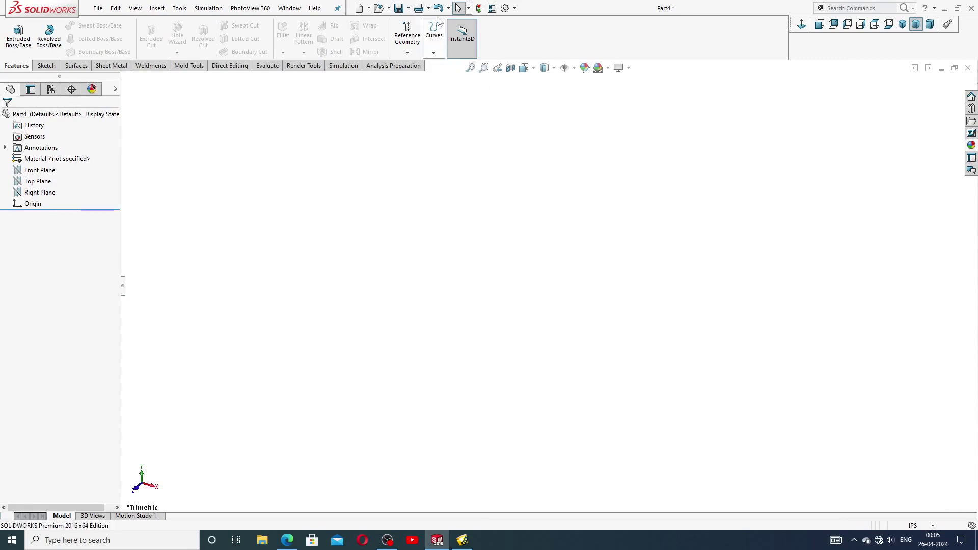
Raise the document's shaded image quality slider to High in Document Properties
click(505, 9)
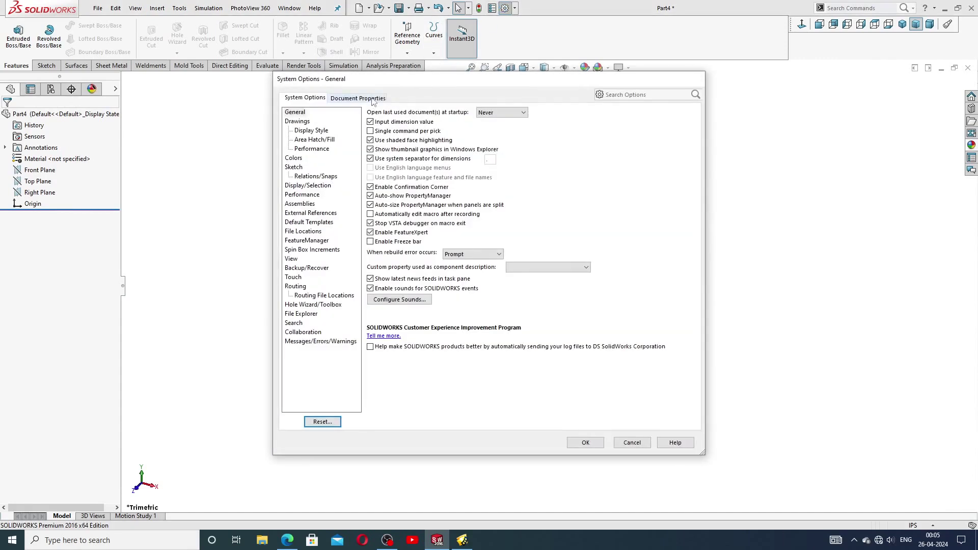
click(375, 100)
click(303, 213)
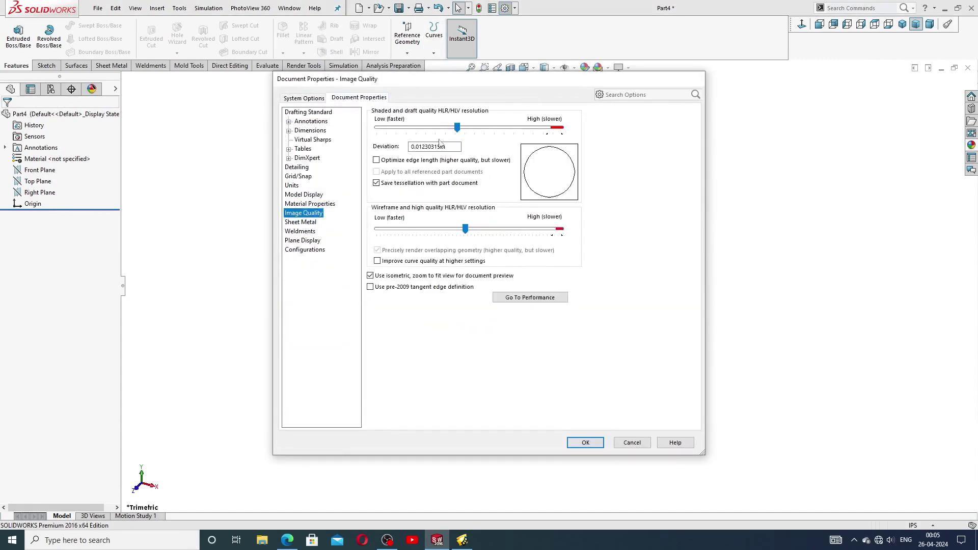
drag(463, 127, 561, 127)
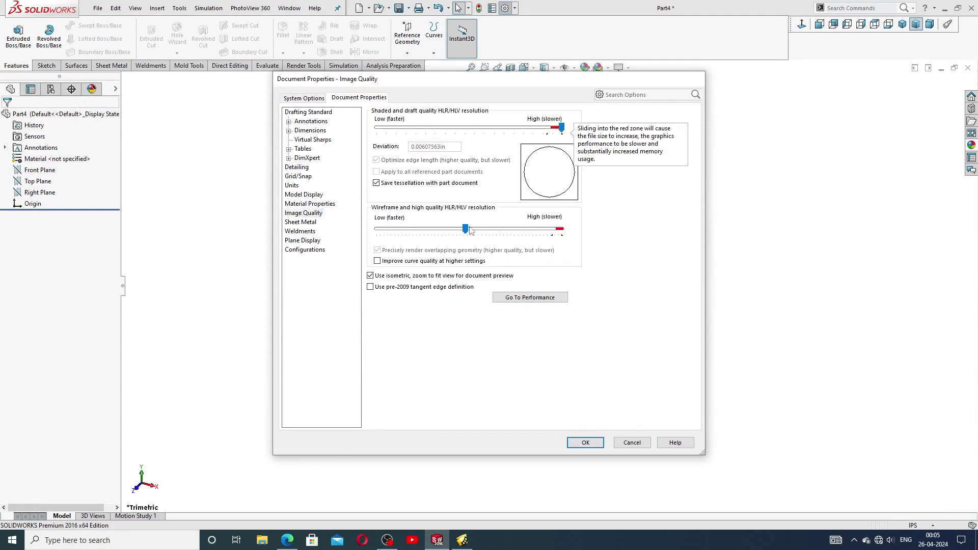
click(584, 443)
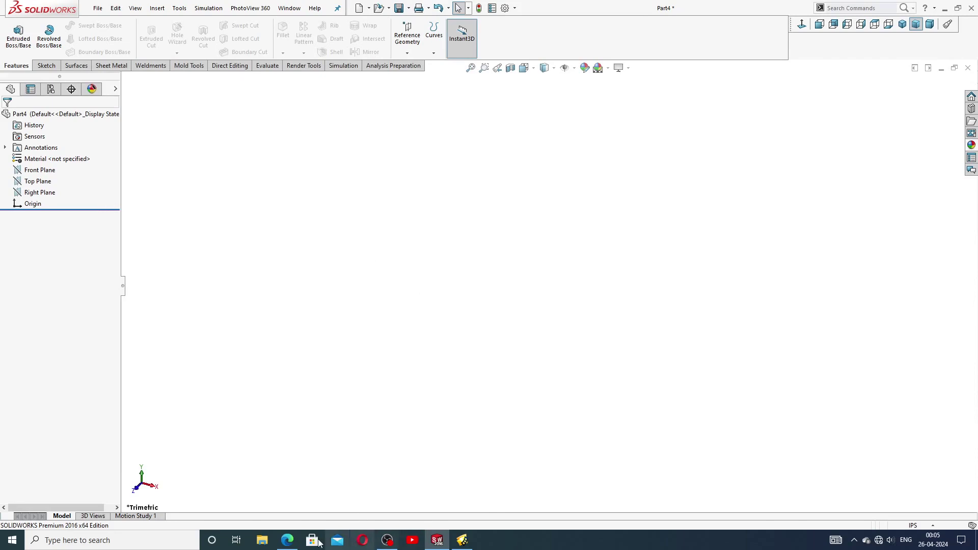
click(287, 541)
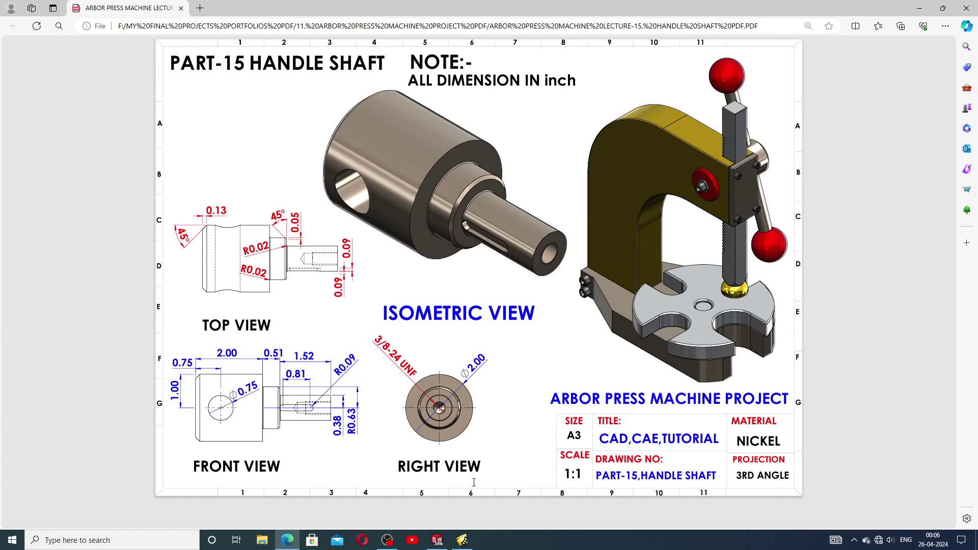
click(437, 541)
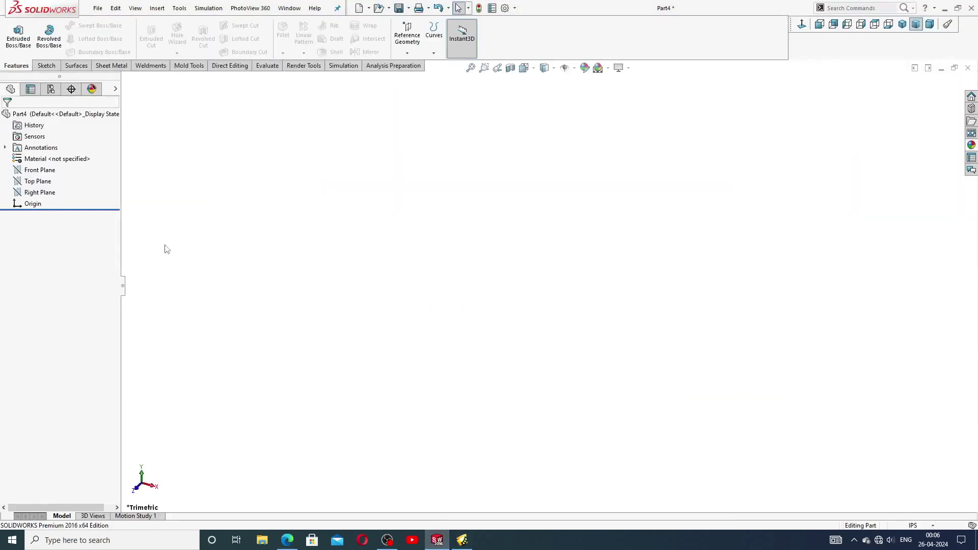
Sketch a closed stepped line profile from the origin on the Front Plane
click(40, 170)
click(58, 158)
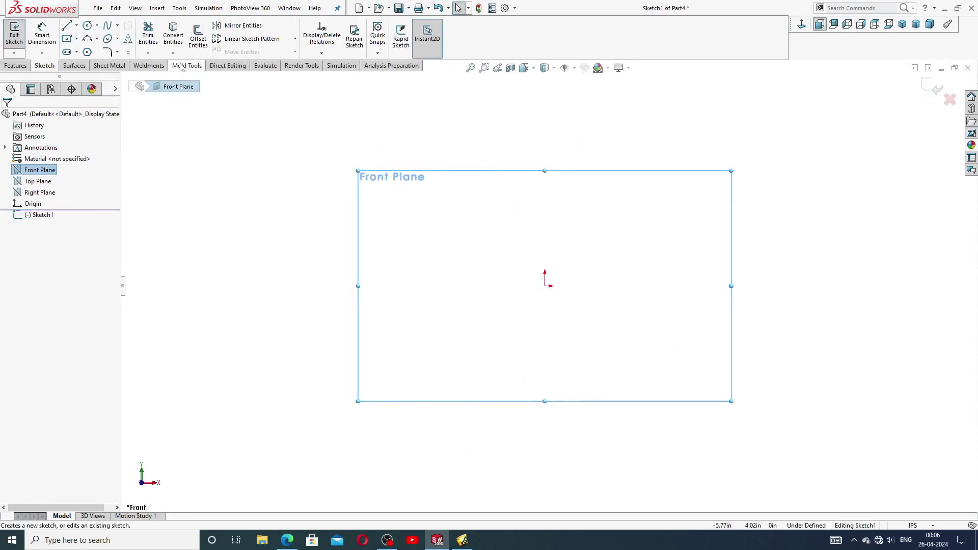
click(66, 26)
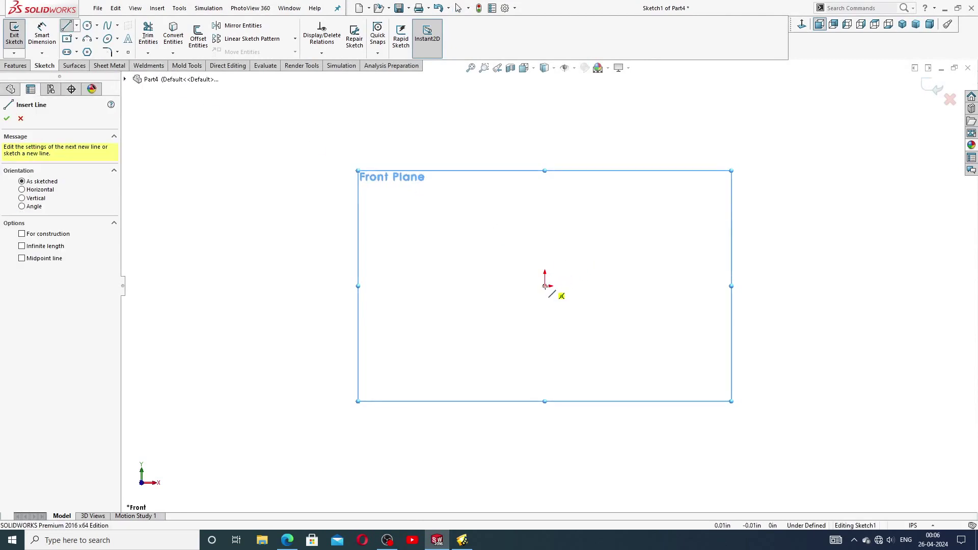
mouse_move(545, 287)
mouse_down()
mouse_move(546, 213)
mouse_move(451, 215)
mouse_move(451, 187)
mouse_move(381, 186)
mouse_move(382, 152)
mouse_move(240, 146)
mouse_move(193, 153)
mouse_move(194, 286)
mouse_up()
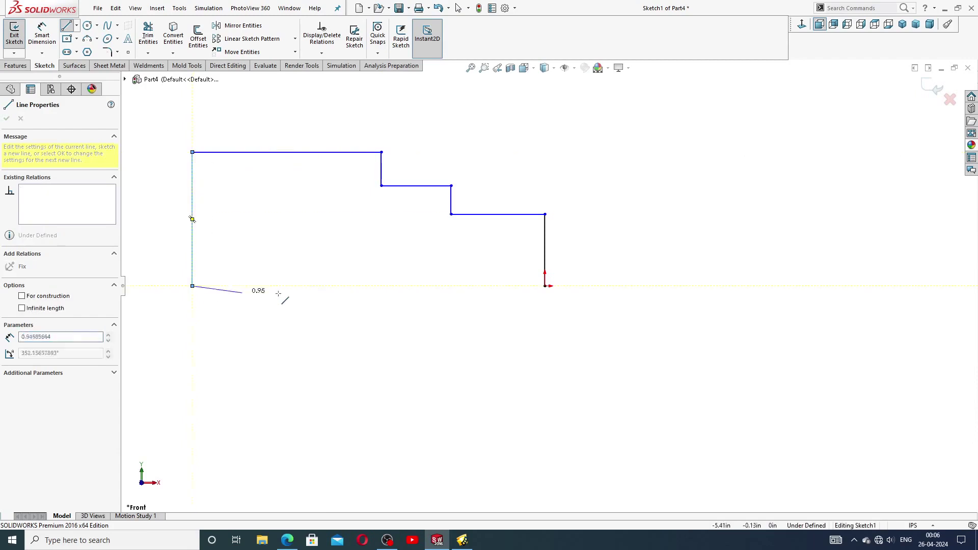
click(545, 286)
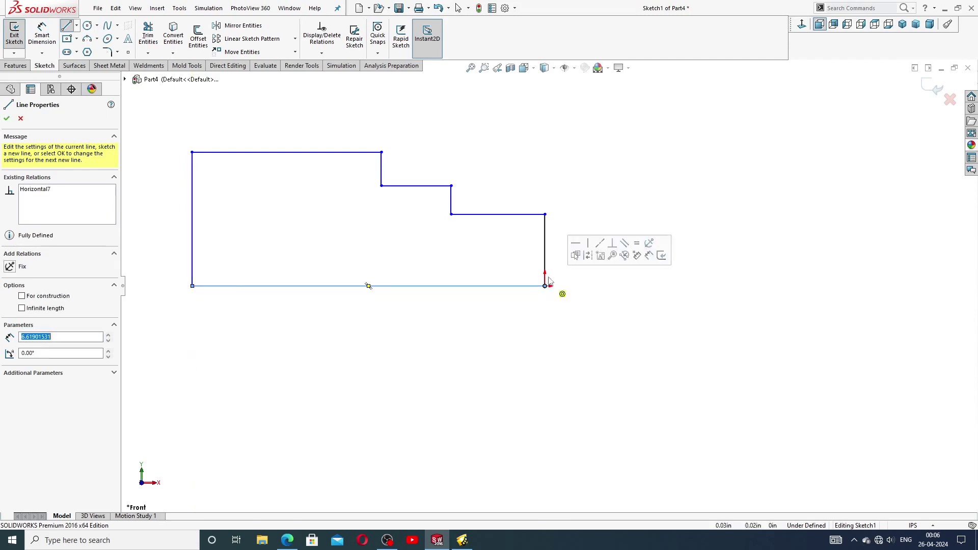
right_click(572, 228)
click(591, 236)
scroll(542, 235, up, 2)
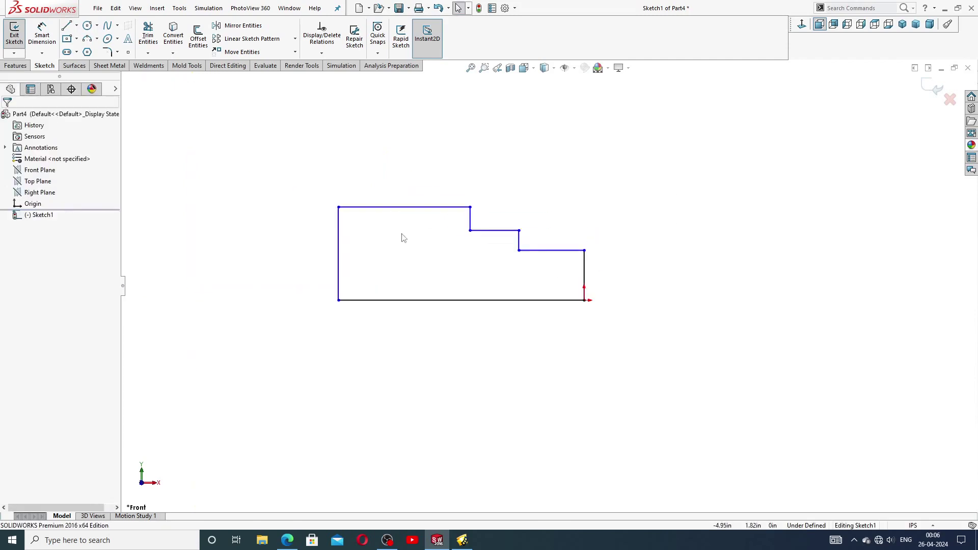
scroll(402, 236, down, 2)
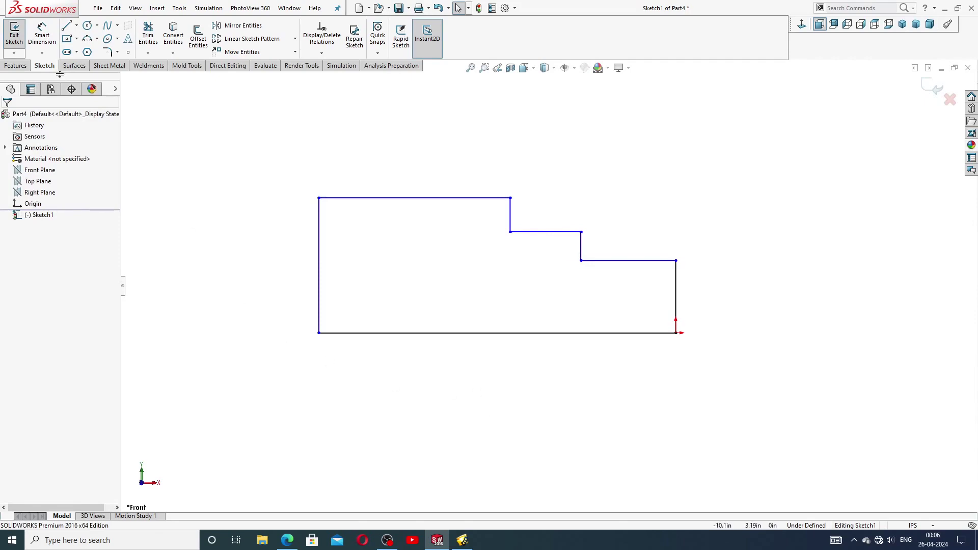
Dimension the left edge height to 1.00 and the top edge length to 2.00
click(42, 34)
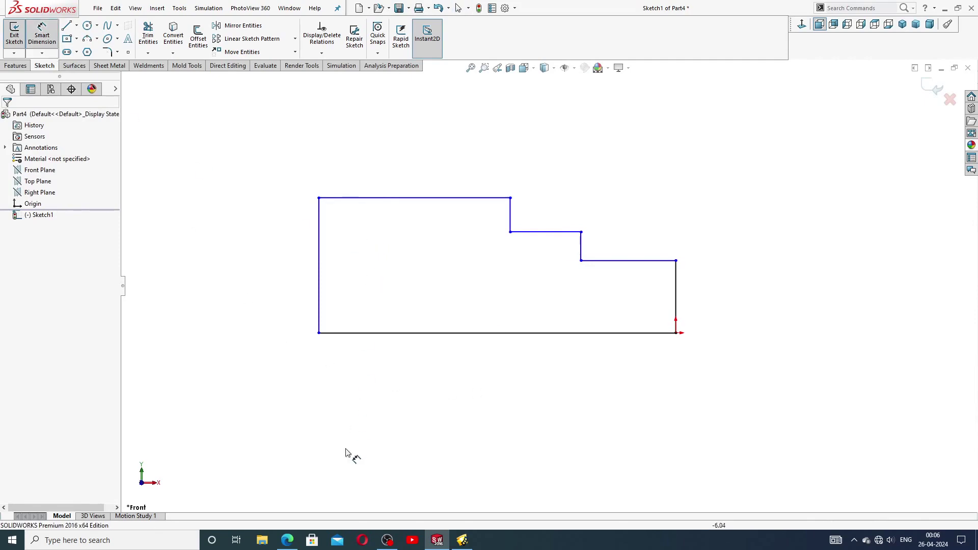
click(287, 540)
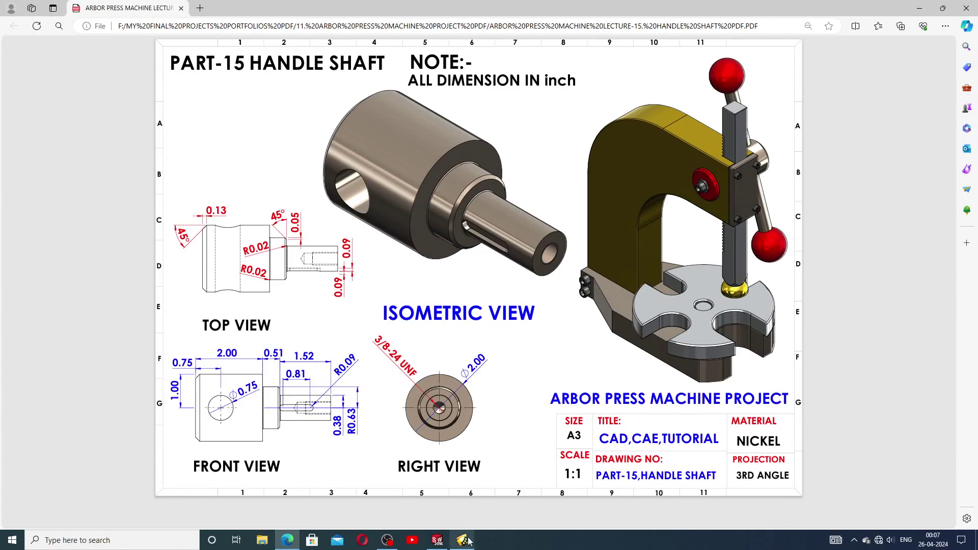
click(438, 540)
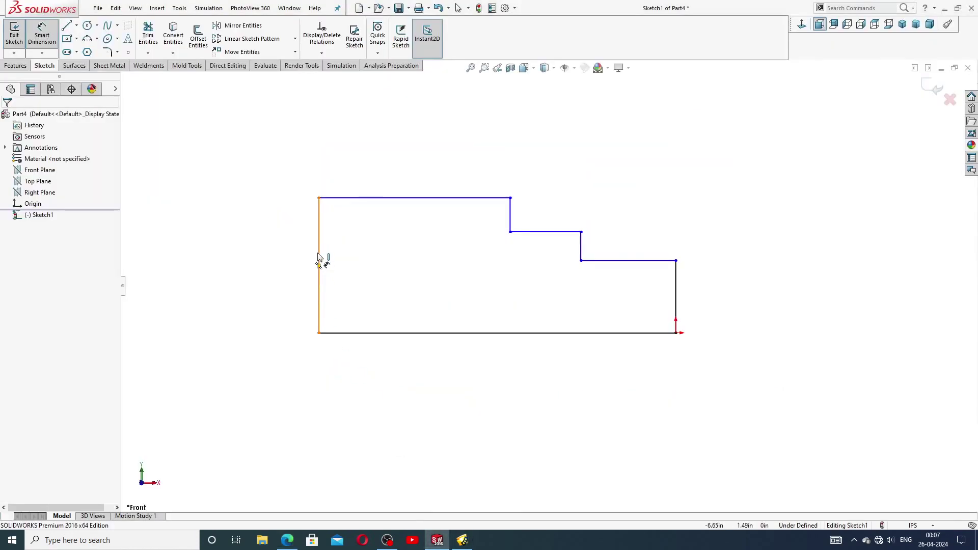
click(319, 264)
click(299, 266)
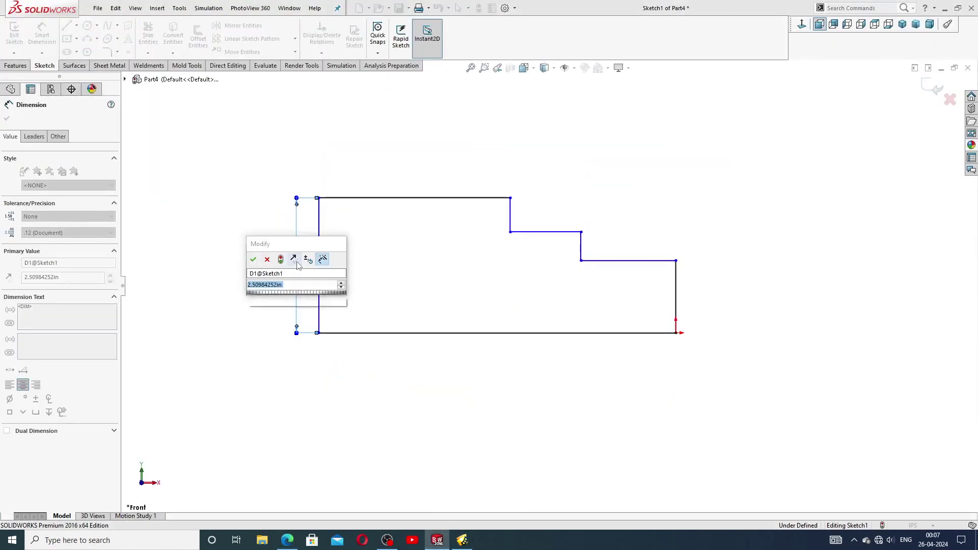
text(1)
key(Return)
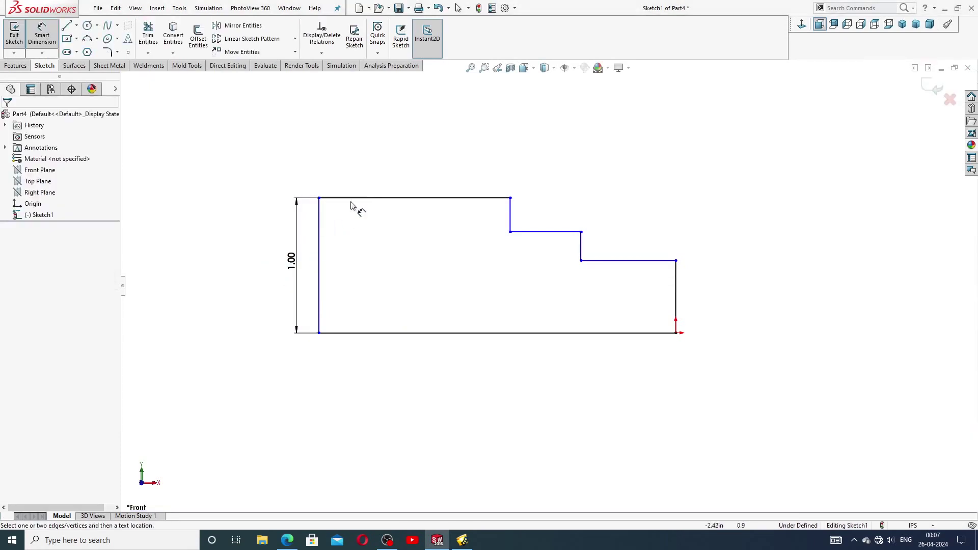
click(367, 199)
click(365, 185)
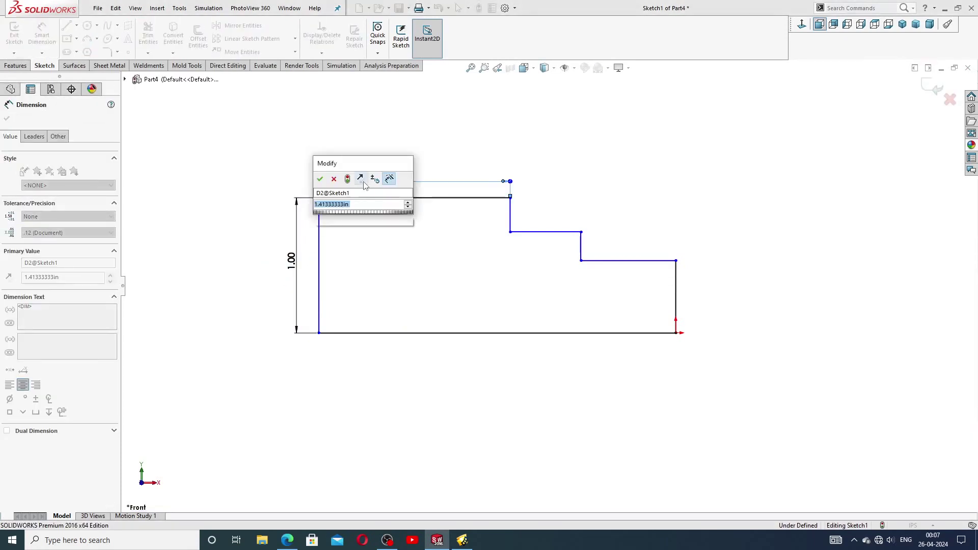
text(2)
key(Return)
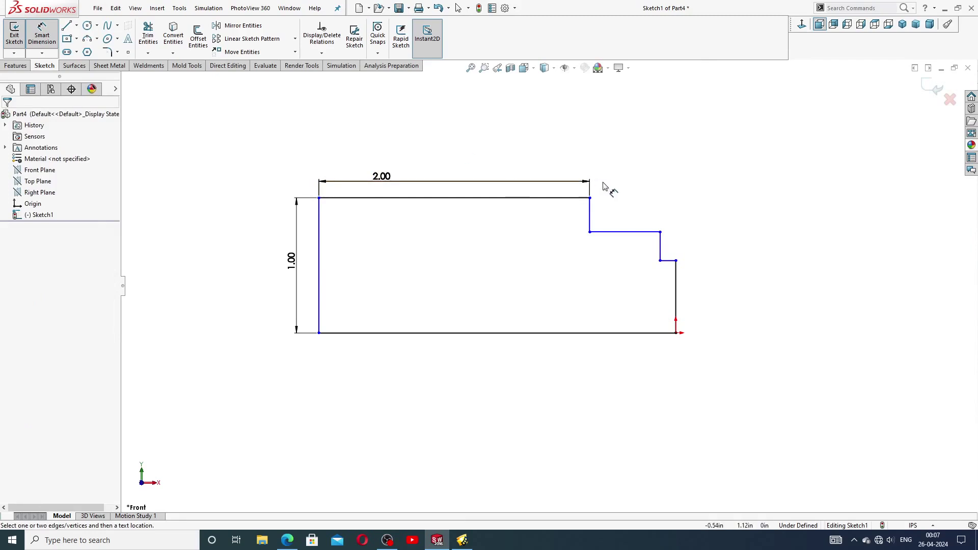
Dimension the first step's short edge to 0.51
click(618, 232)
click(616, 211)
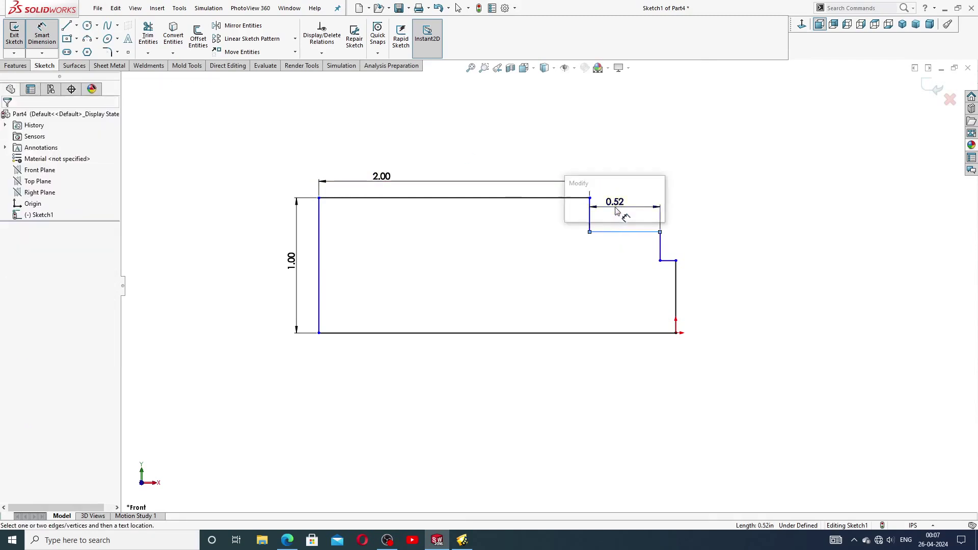
text(.)
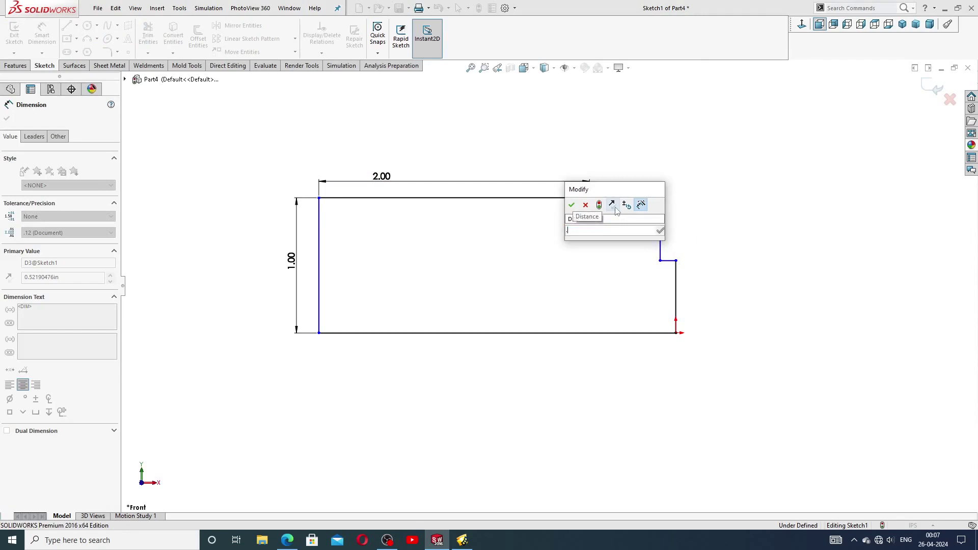
text(51)
key(Return)
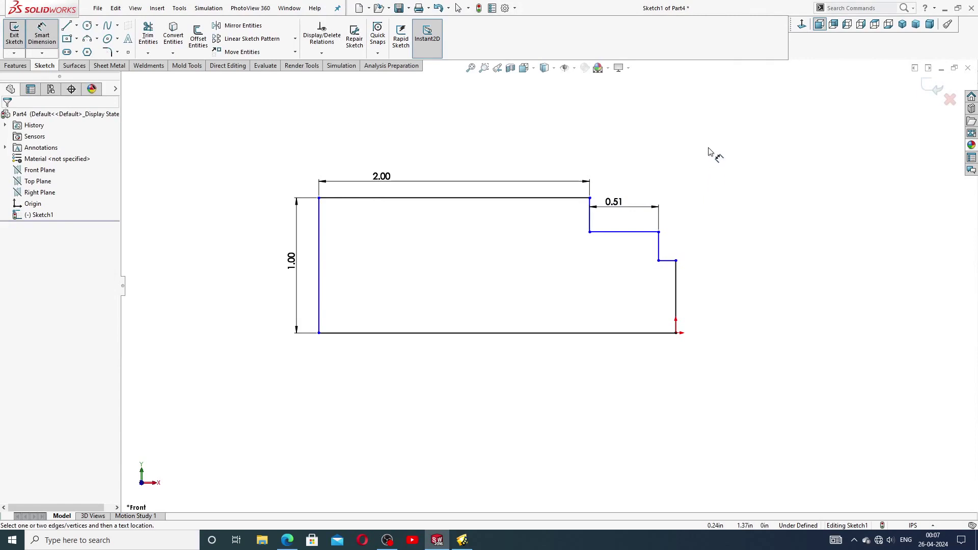
right_click(697, 173)
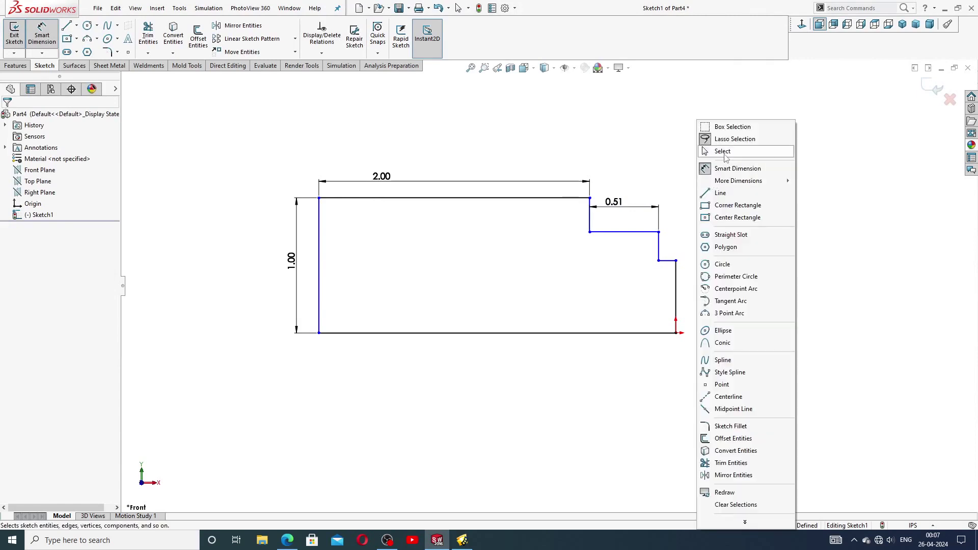
click(725, 157)
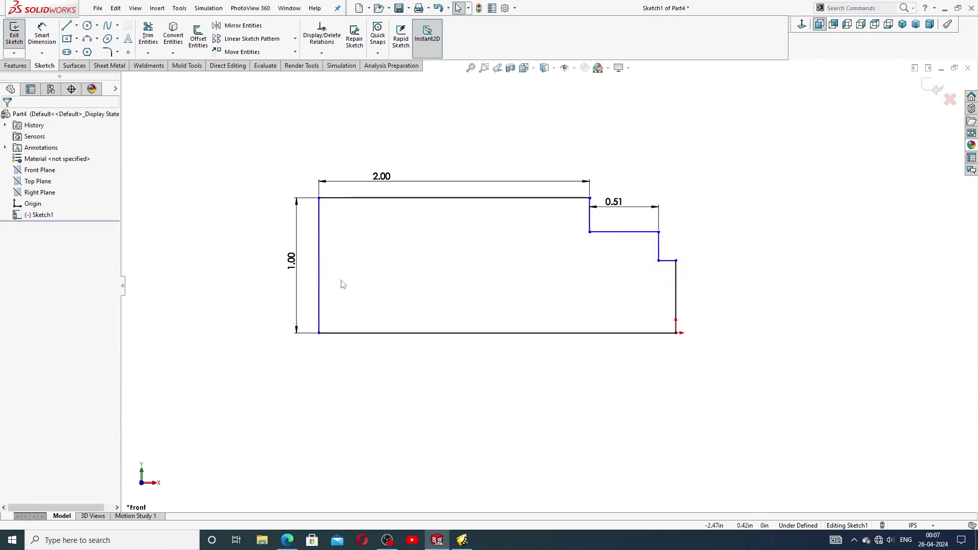
Drag the profile's bottom-left corner left to stretch the outline
click(319, 334)
drag(308, 337, 218, 333)
click(584, 174)
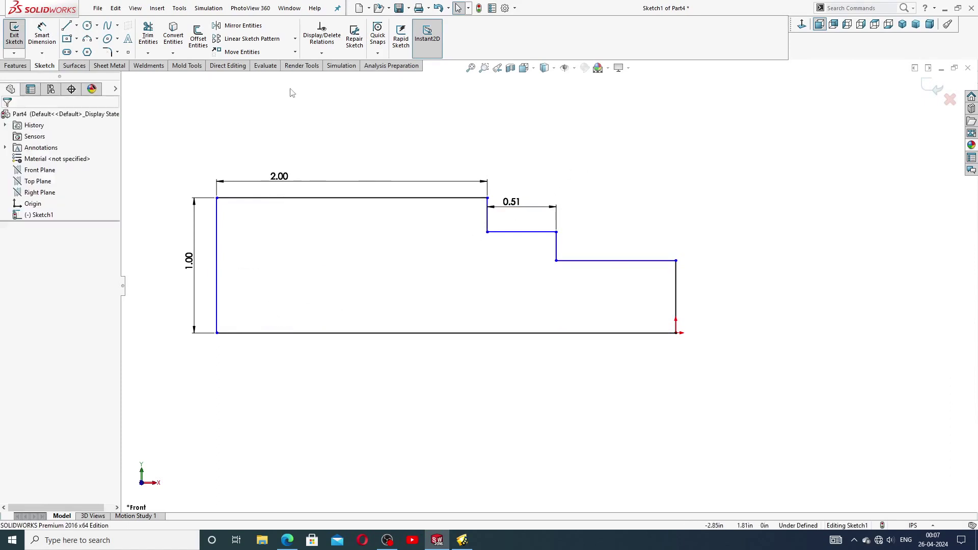
Dimension the lower step length to 1.52 and the right end height to 0.38
click(41, 37)
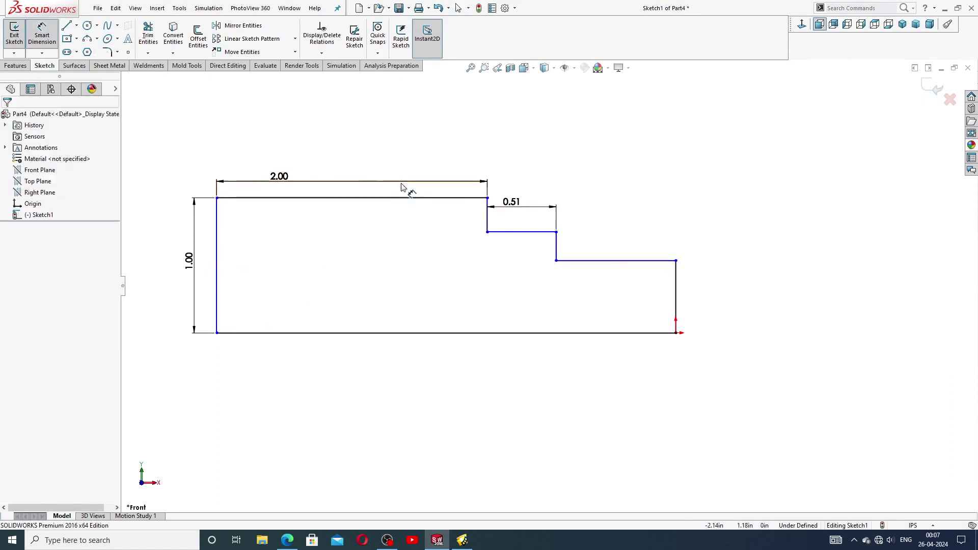
click(614, 261)
click(605, 234)
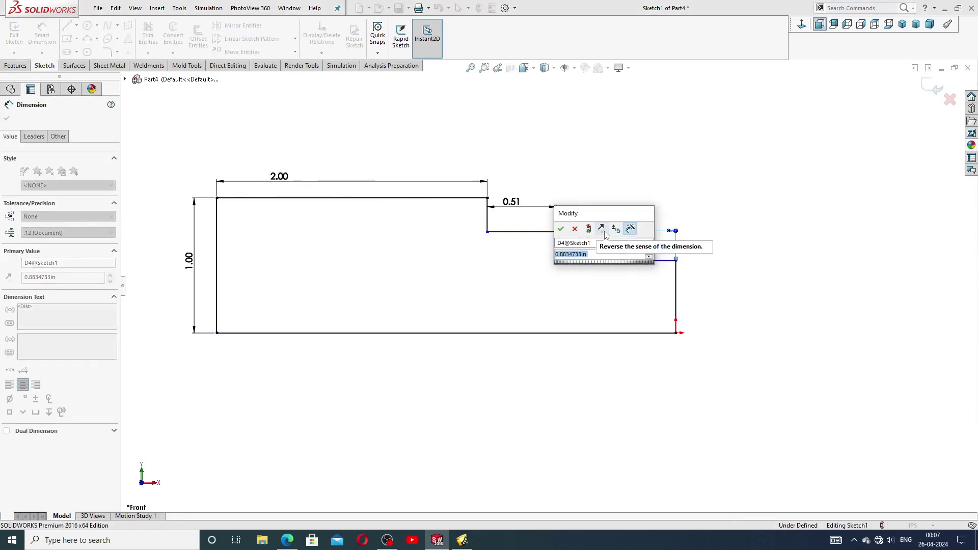
text(1.5)
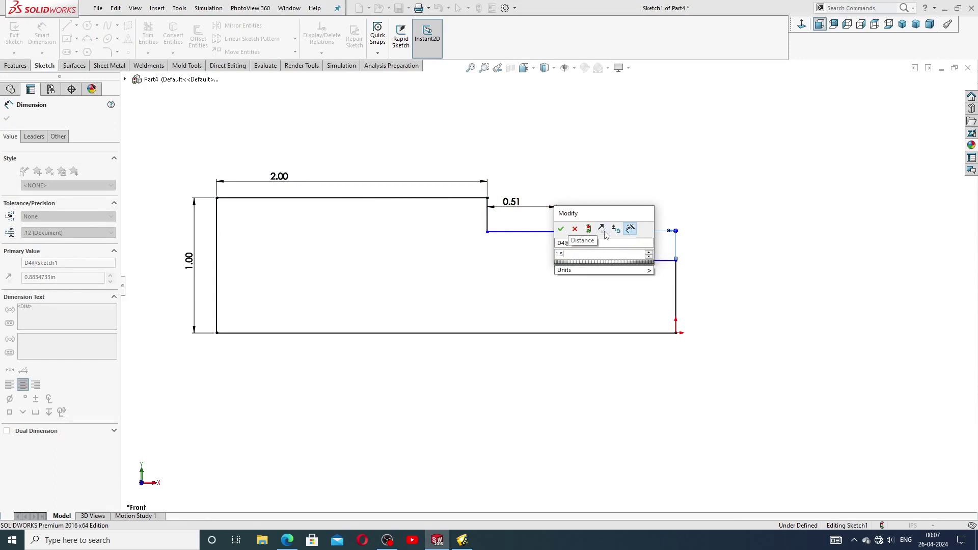
text(2)
key(Return)
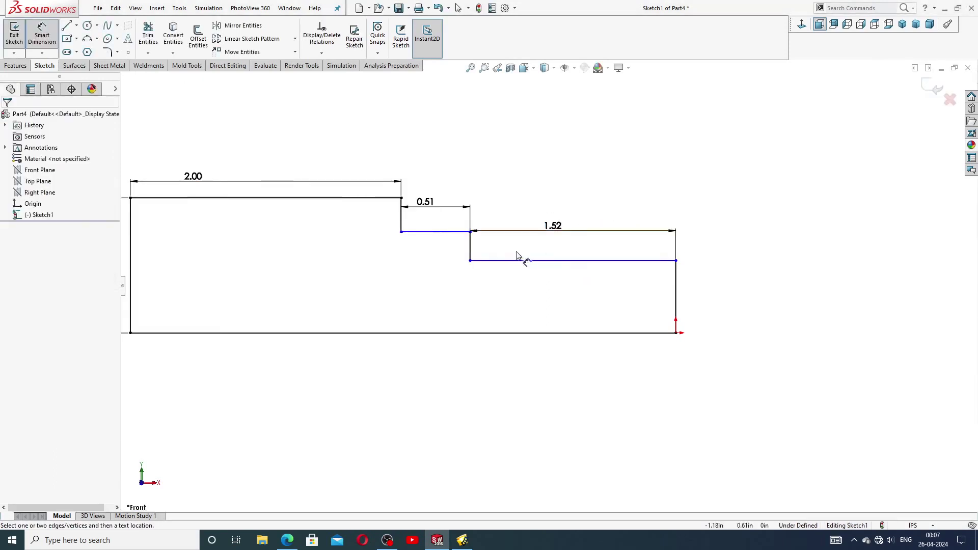
key(z)
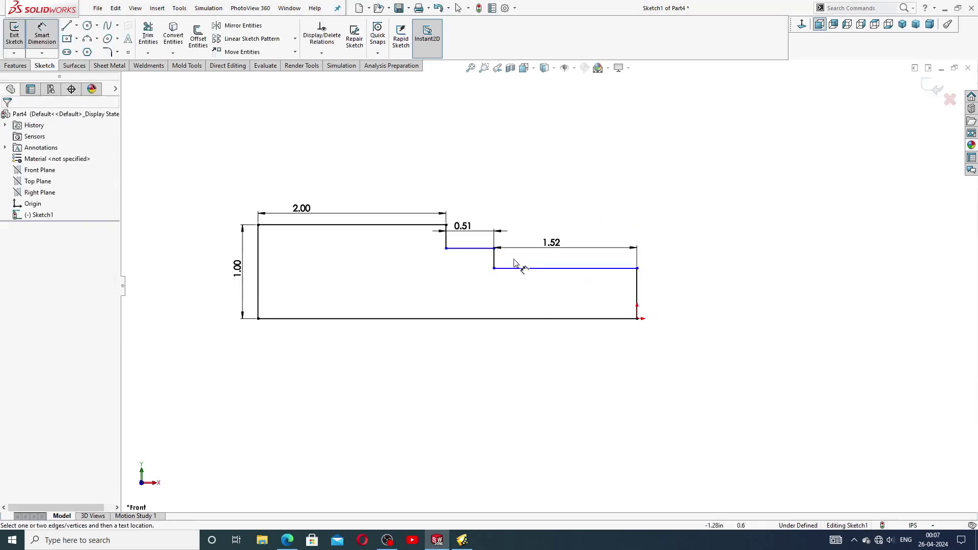
click(637, 291)
click(659, 300)
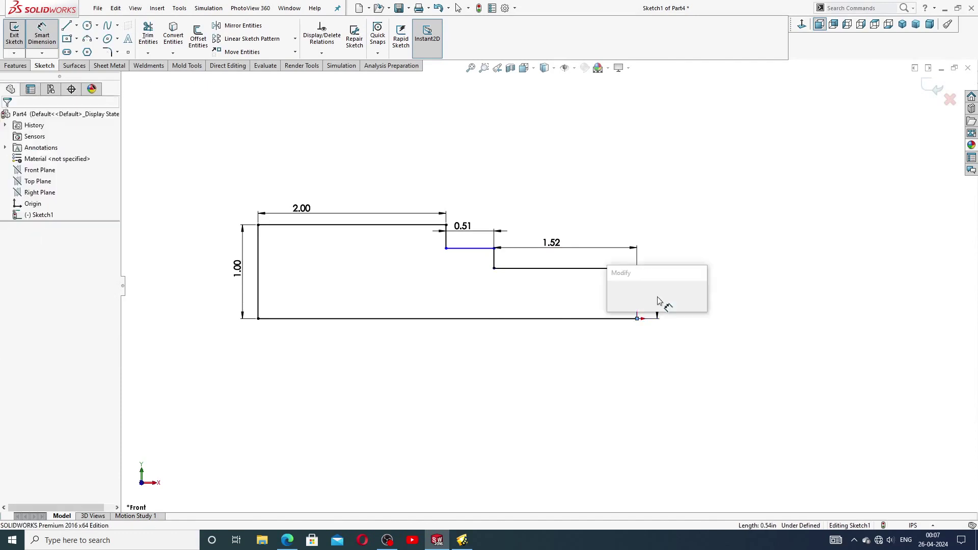
text(.3)
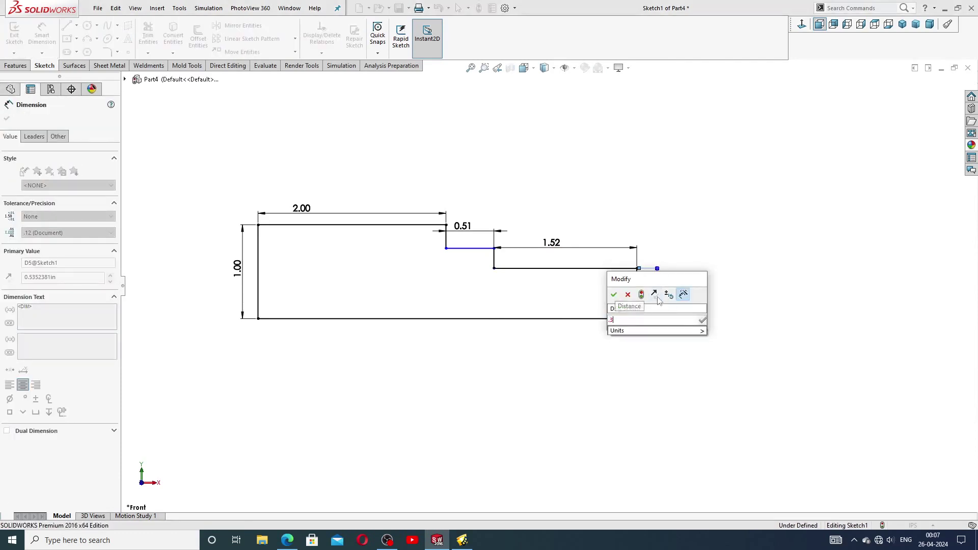
text(8)
key(Return)
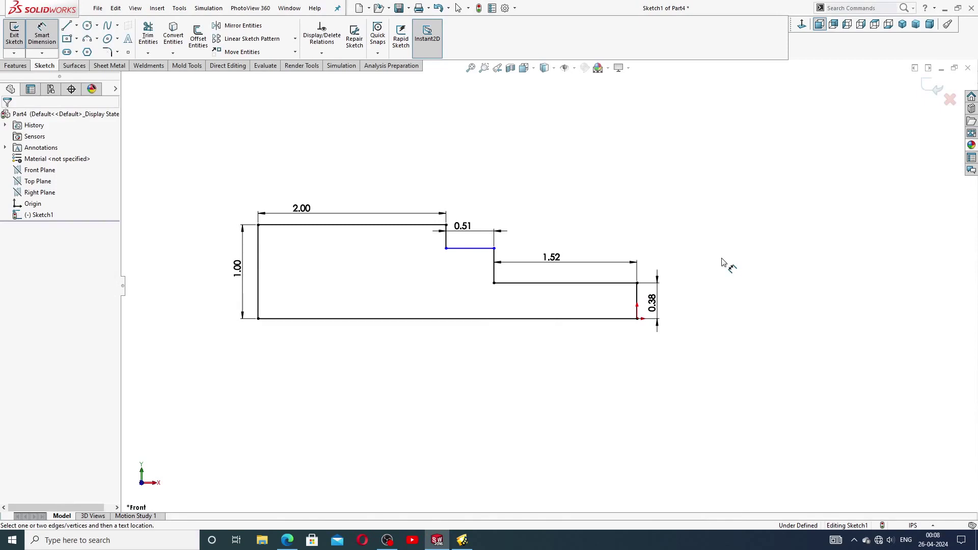
Dimension the middle step height to the bottom edge as 0.63
click(495, 249)
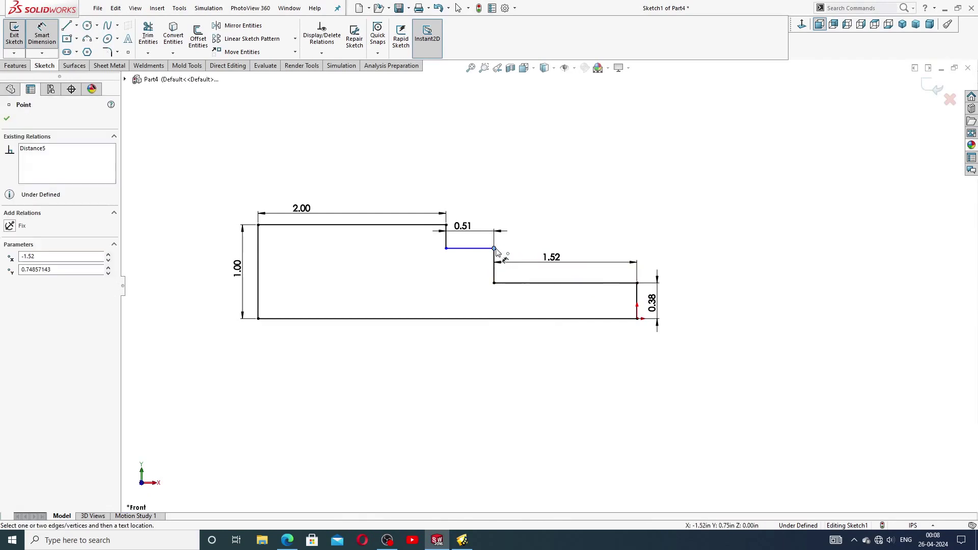
click(599, 321)
click(693, 287)
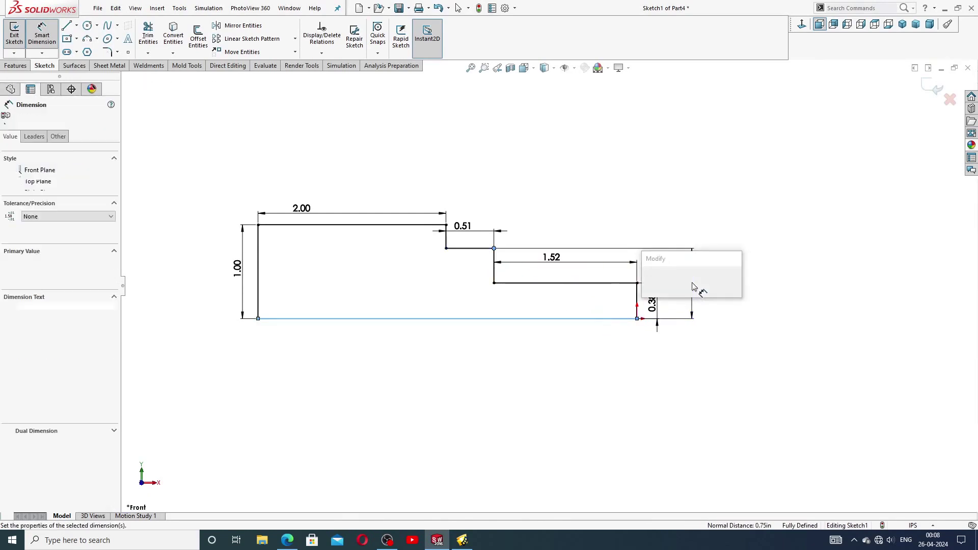
text(.)
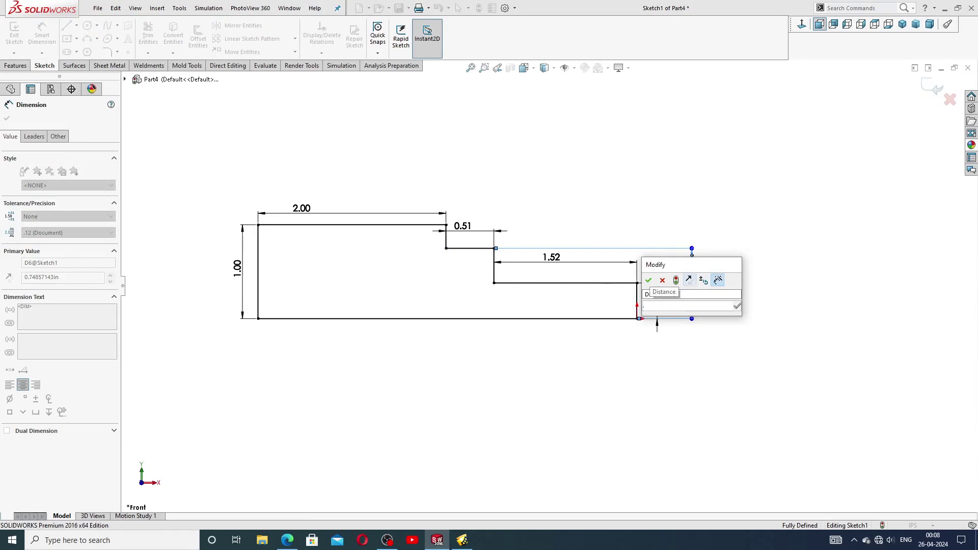
text(63)
key(Return)
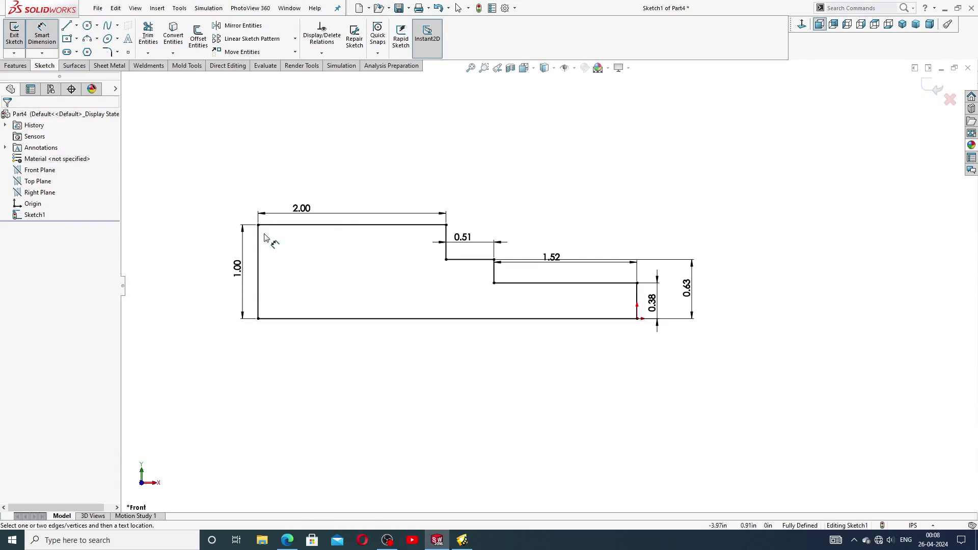
Spread out the 1.00, 2.00, 0.51, 1.52, 0.63 and 0.38 dimensions for readability
drag(231, 271, 217, 274)
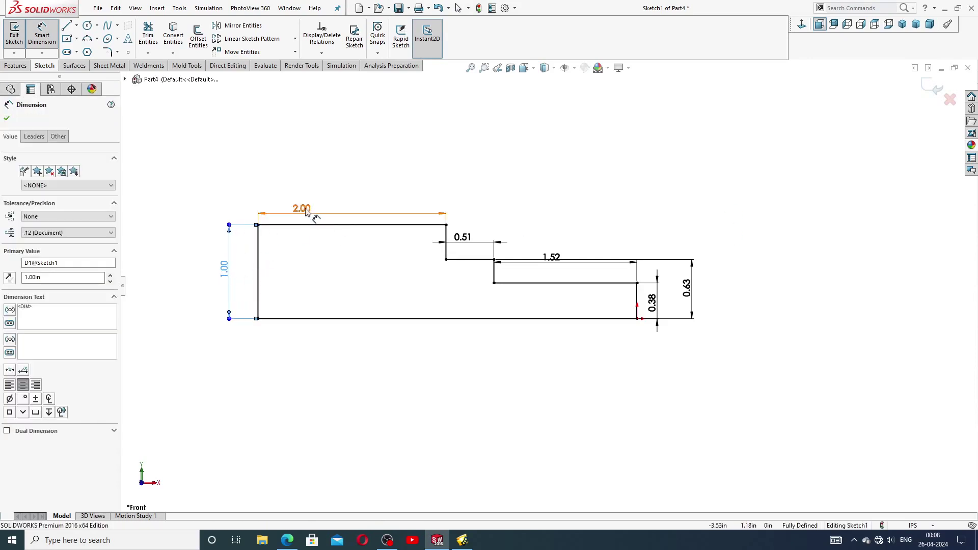
drag(317, 209, 357, 199)
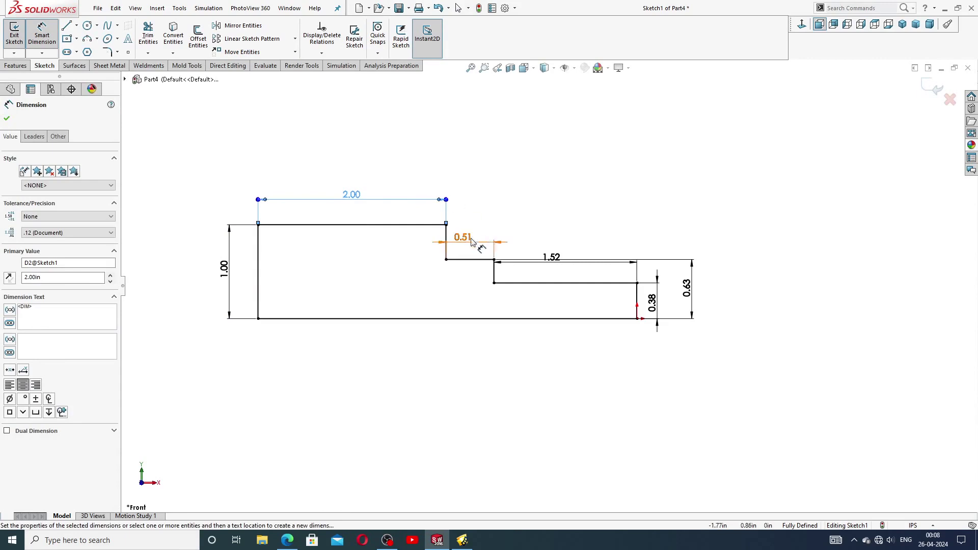
drag(464, 239, 474, 235)
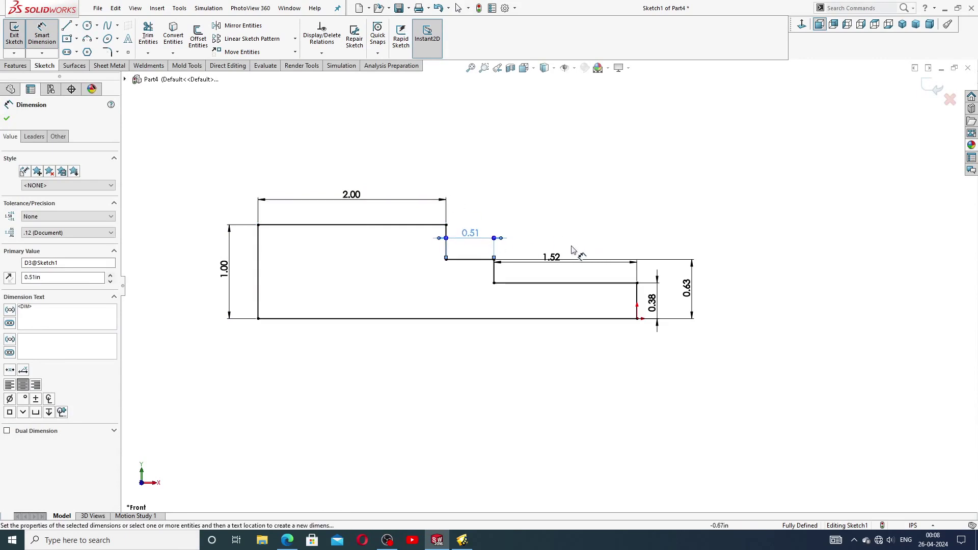
drag(553, 257, 559, 245)
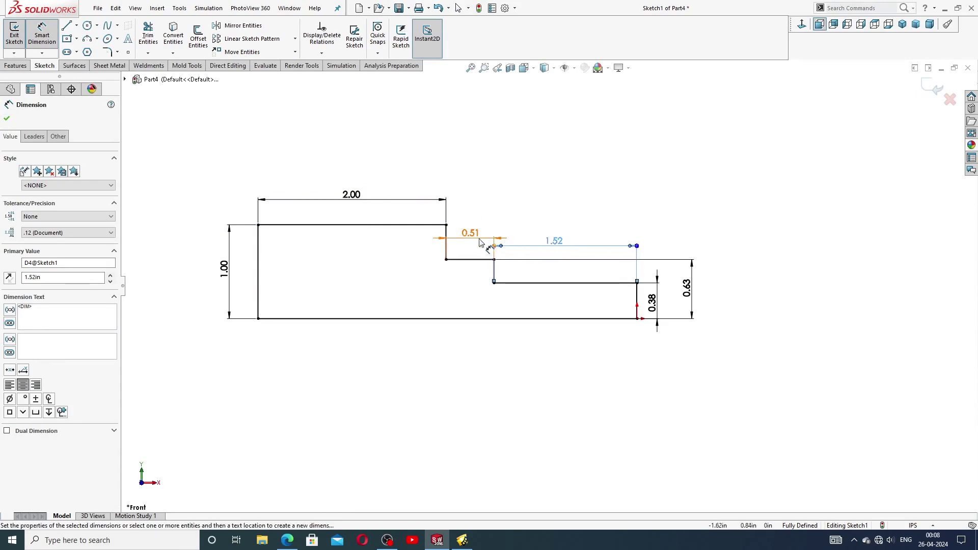
drag(470, 235, 469, 231)
drag(554, 241, 565, 237)
click(605, 204)
drag(687, 288, 667, 303)
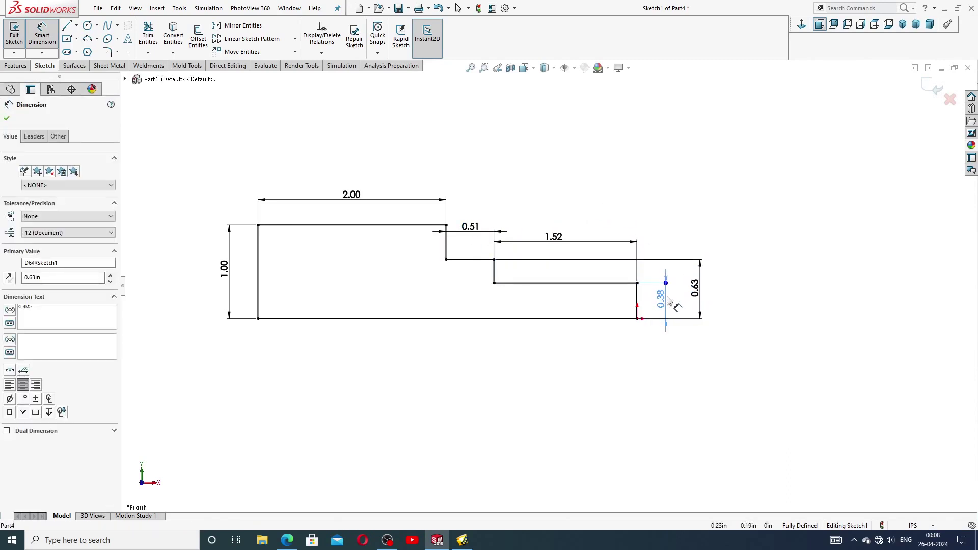
click(716, 216)
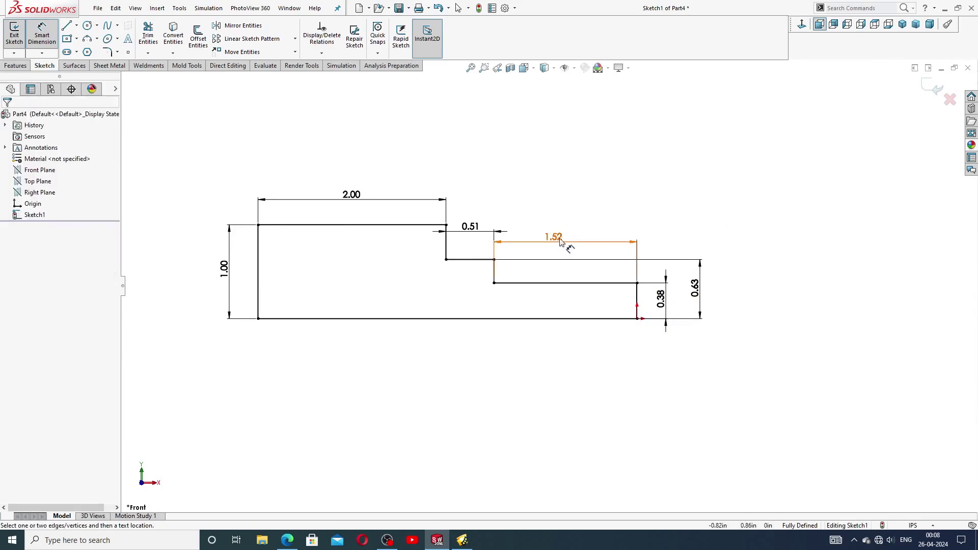
Nudge the 1.52 dimension down, clear the selection, and bring up the drawing PDF
drag(563, 240, 563, 249)
click(630, 218)
scroll(604, 229, up, 3)
scroll(428, 285, down, 2)
scroll(412, 288, down, 1)
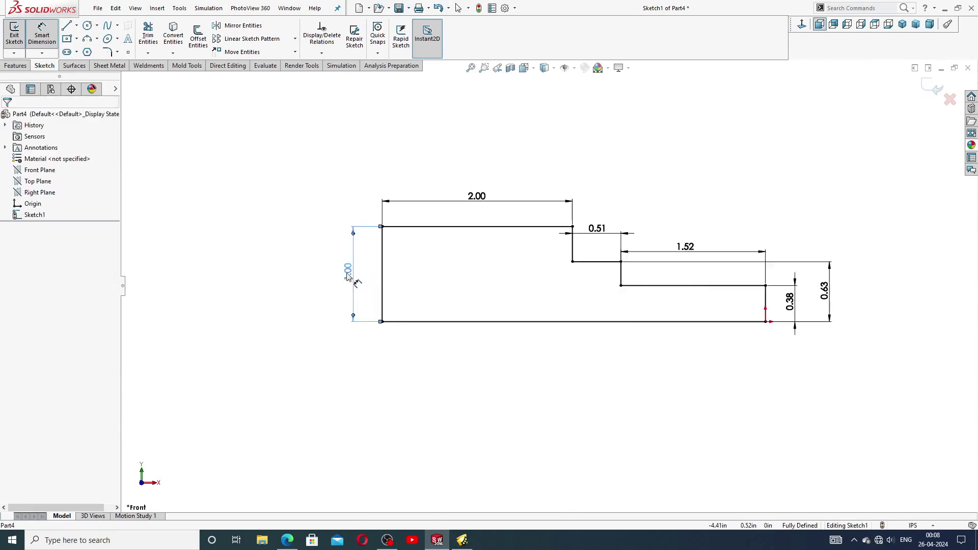
click(354, 272)
scroll(672, 236, up, 1)
scroll(618, 246, down, 1)
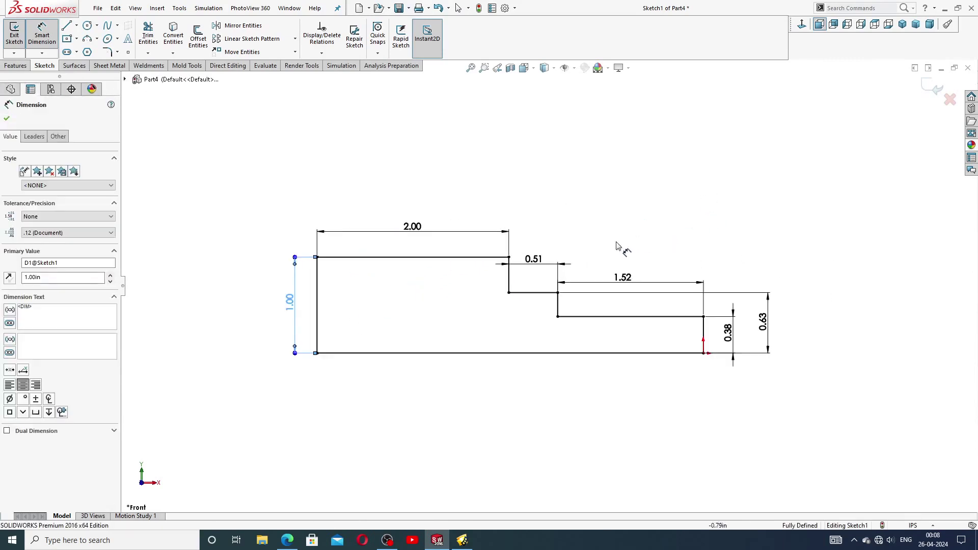
right_click(630, 167)
click(648, 151)
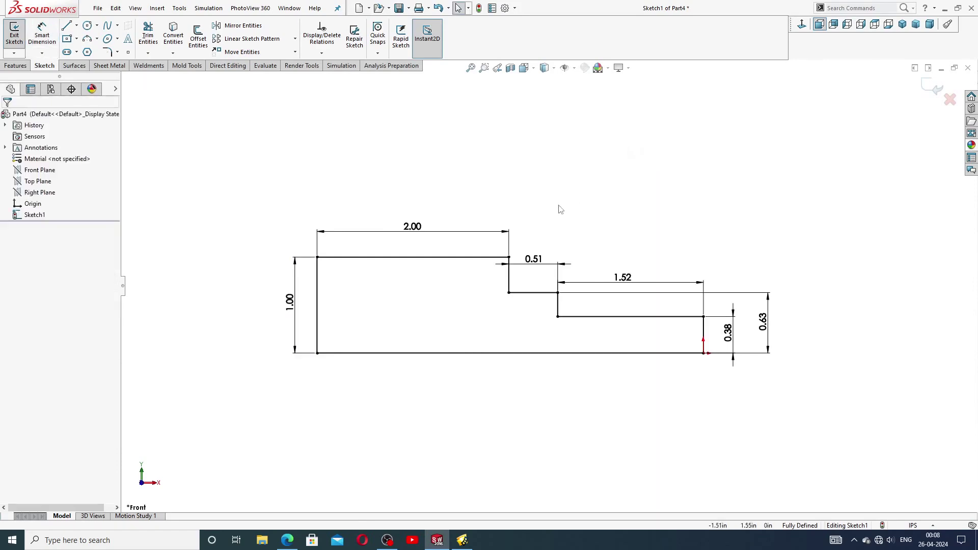
click(287, 540)
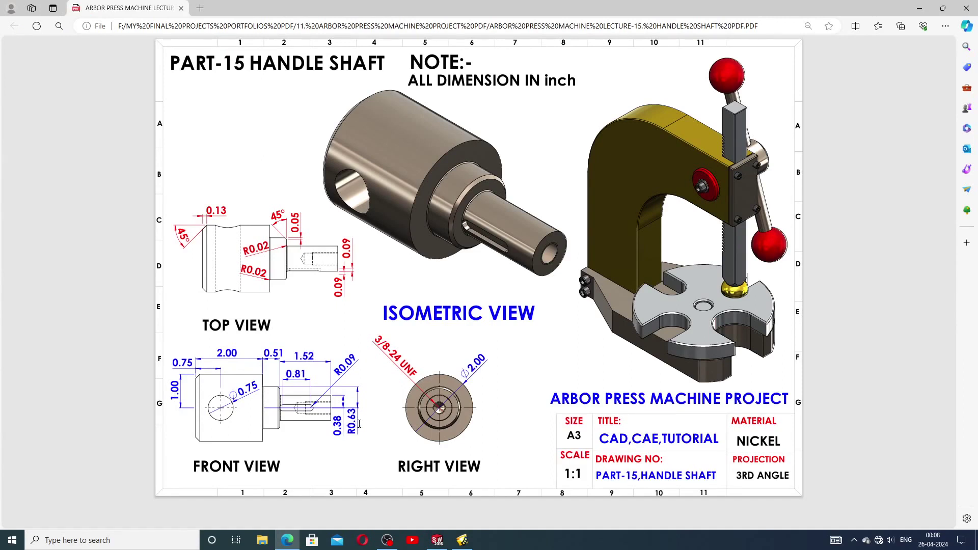
Return from the drawing PDF to the SOLIDWORKS sketch and show the Features commands
click(437, 540)
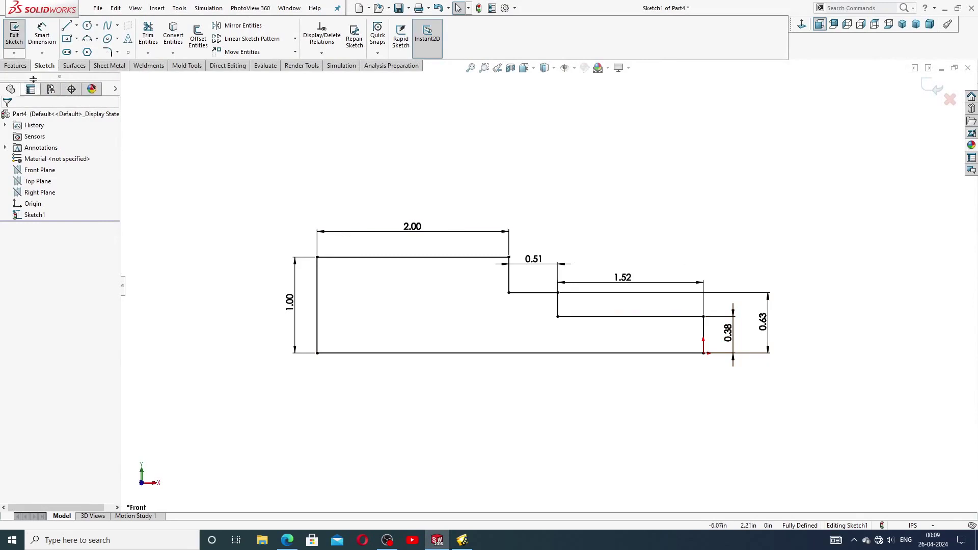
click(16, 66)
Revolve the sketch 360° about its bottom line into a stepped solid shaft
click(49, 36)
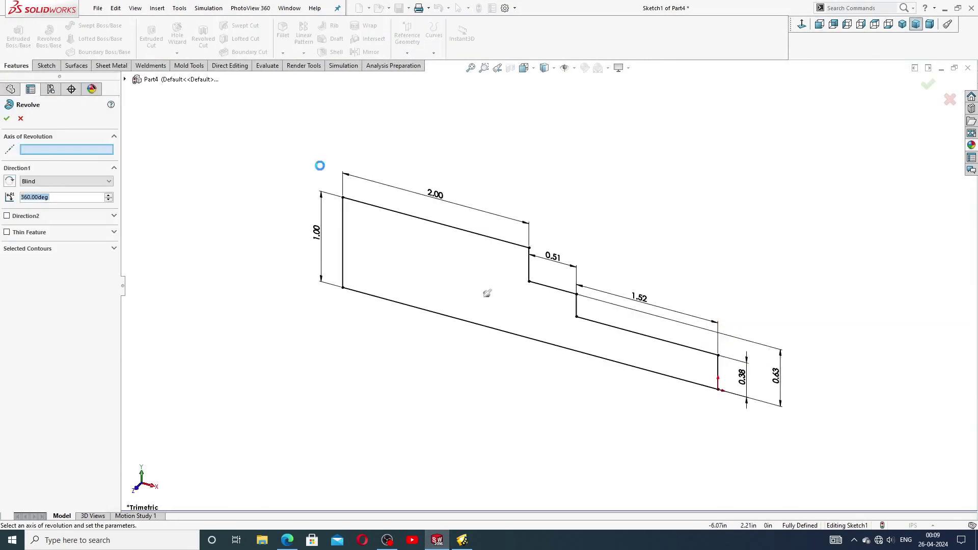
click(511, 333)
scroll(547, 296, up, 2)
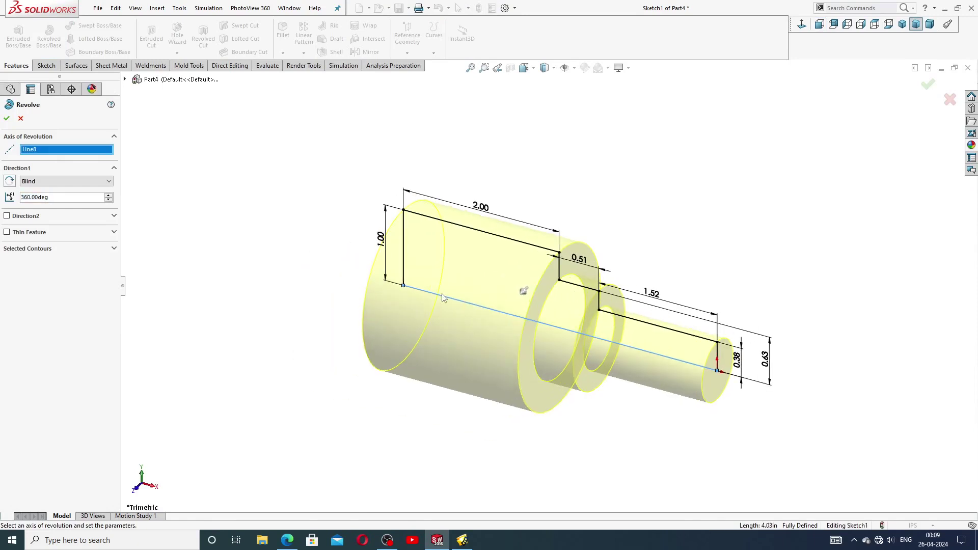
click(7, 120)
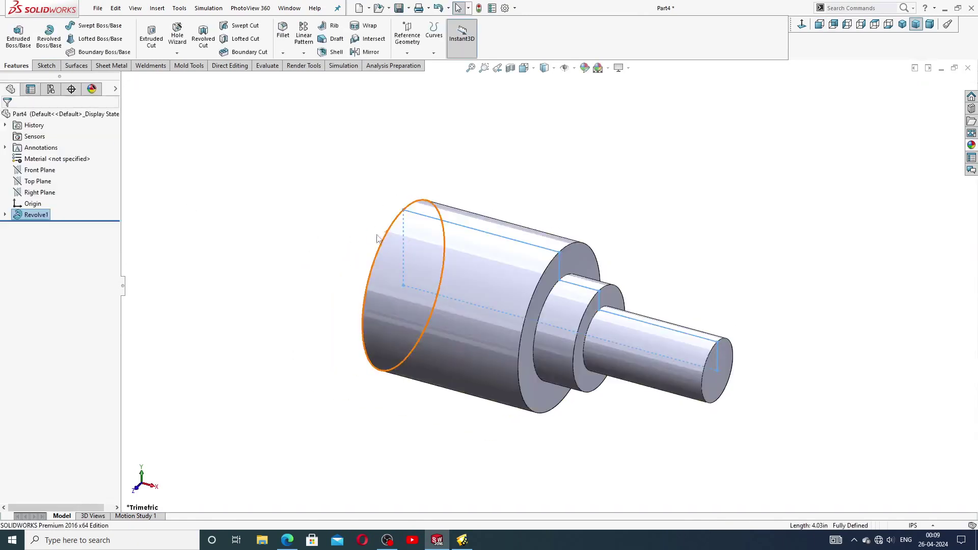
middle_drag(617, 291, 616, 245)
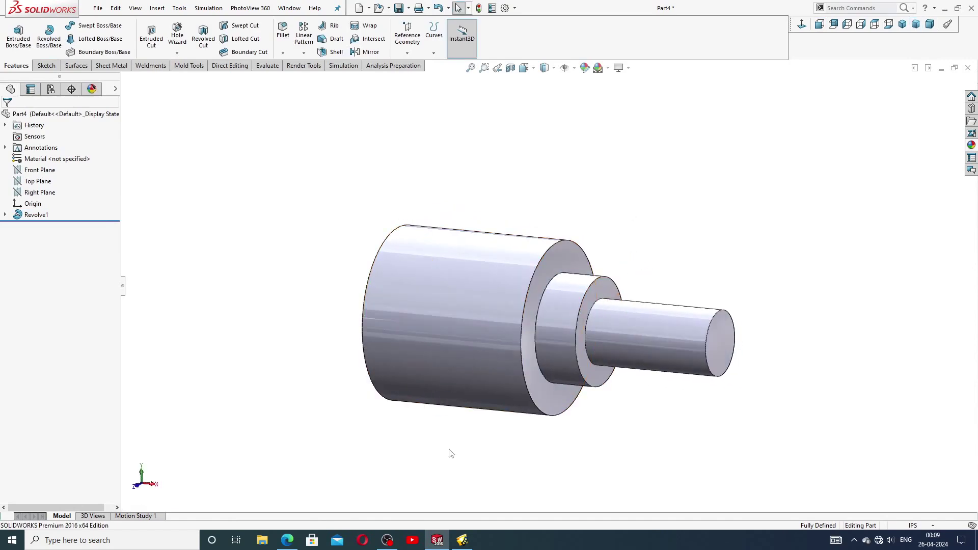
click(287, 540)
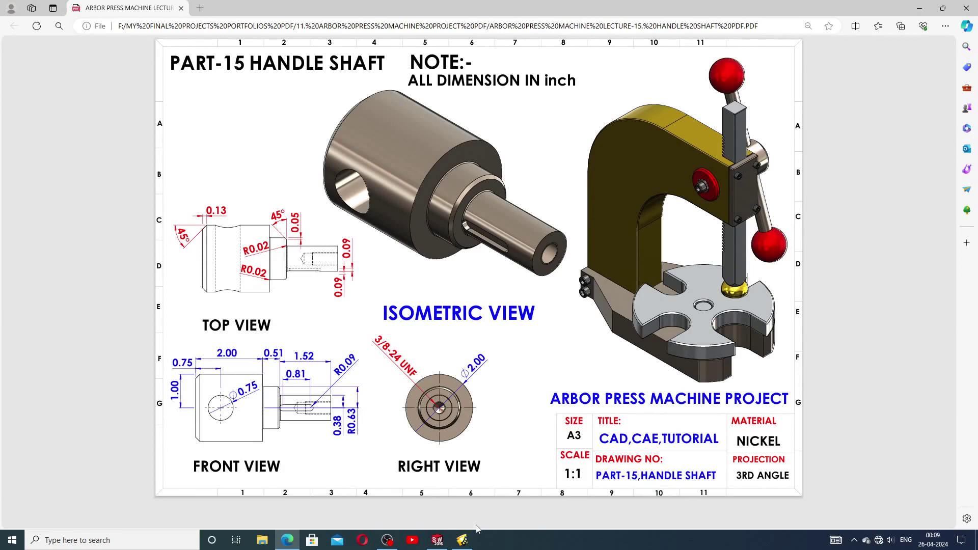
Switch from the drawing PDF back to the revolved shaft in SOLIDWORKS
click(437, 540)
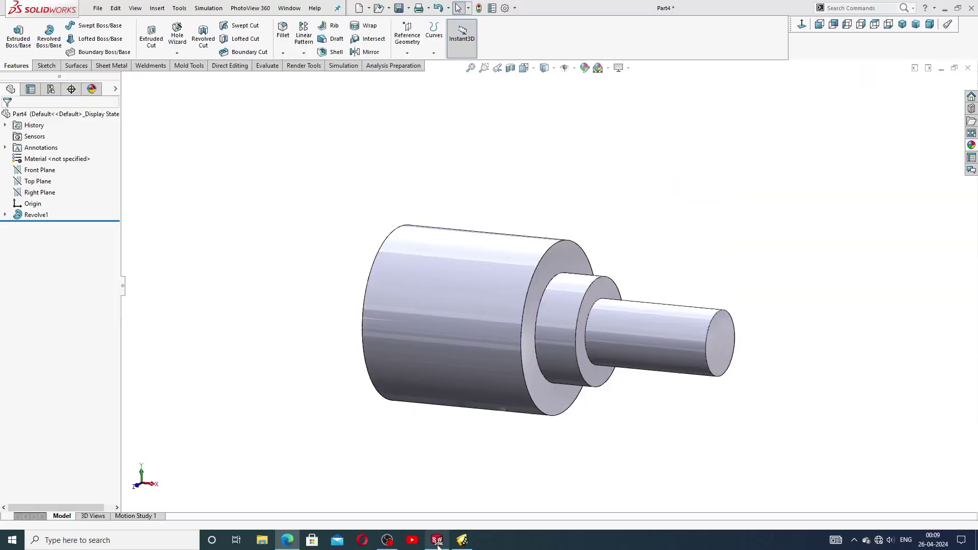
click(283, 53)
Chamfer the shaft's large end outer edge at 0.13in
click(298, 76)
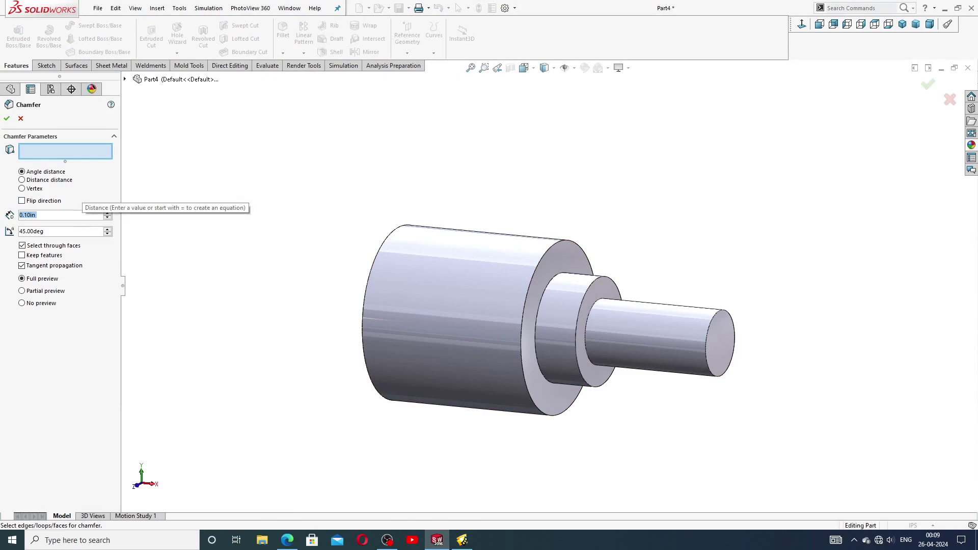
text(.13)
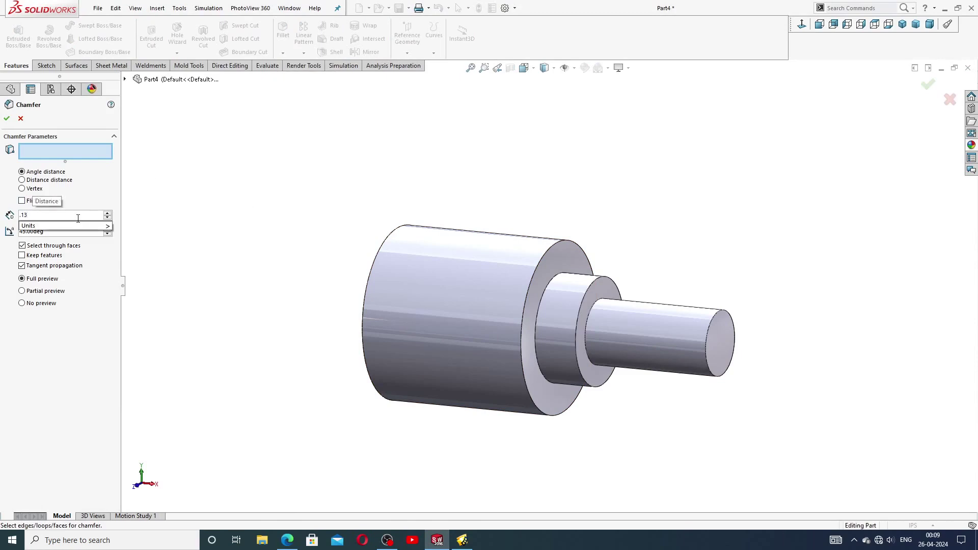
key(Return)
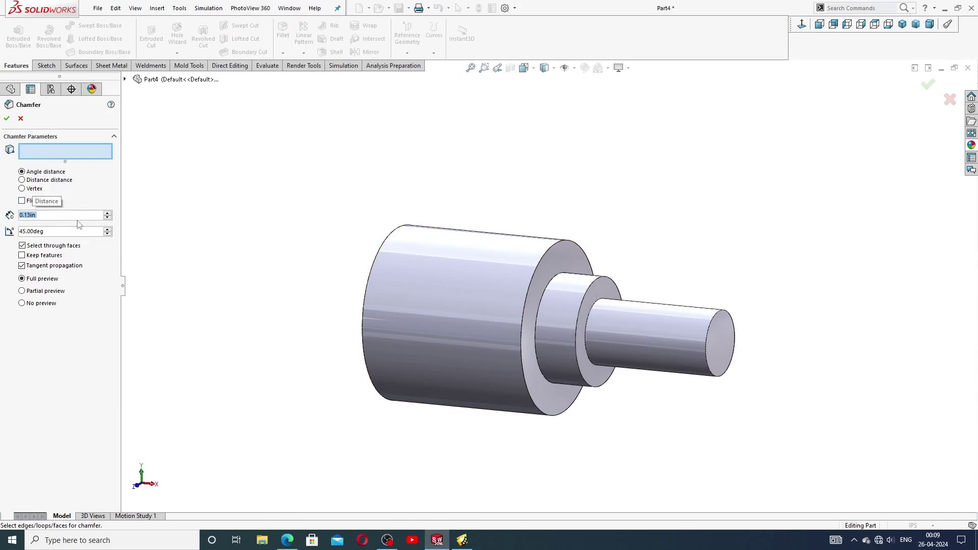
click(380, 250)
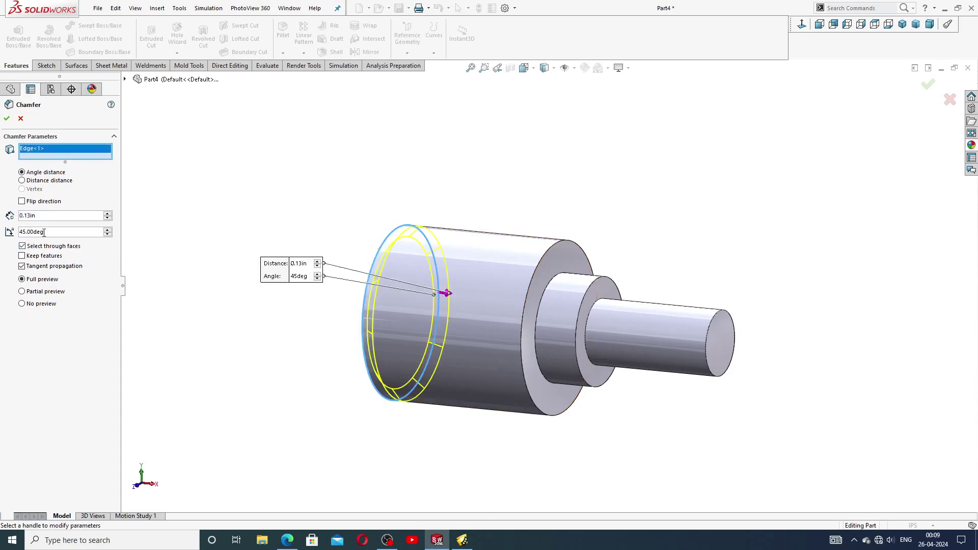
click(7, 120)
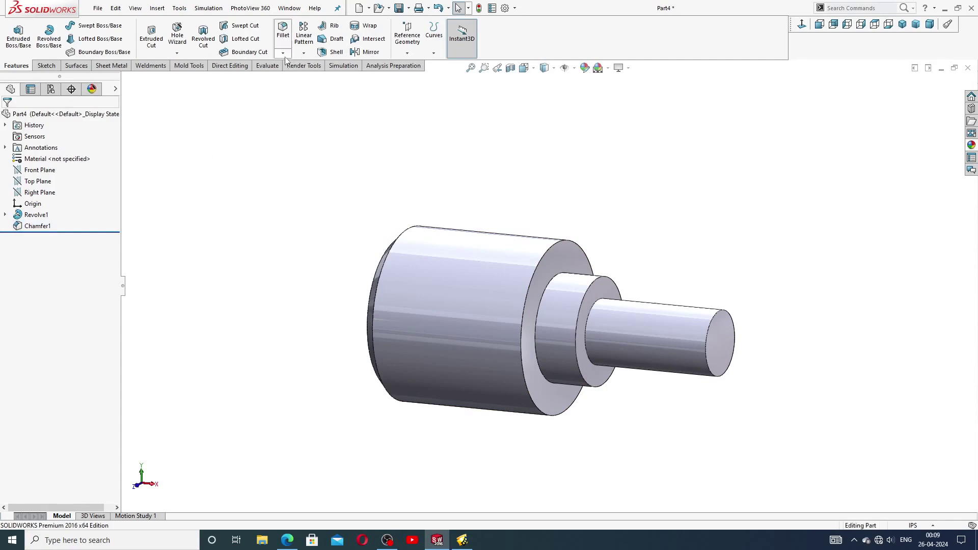
Chamfer the middle step's end edge at 0.05in, checking the drawing first
click(283, 53)
click(298, 78)
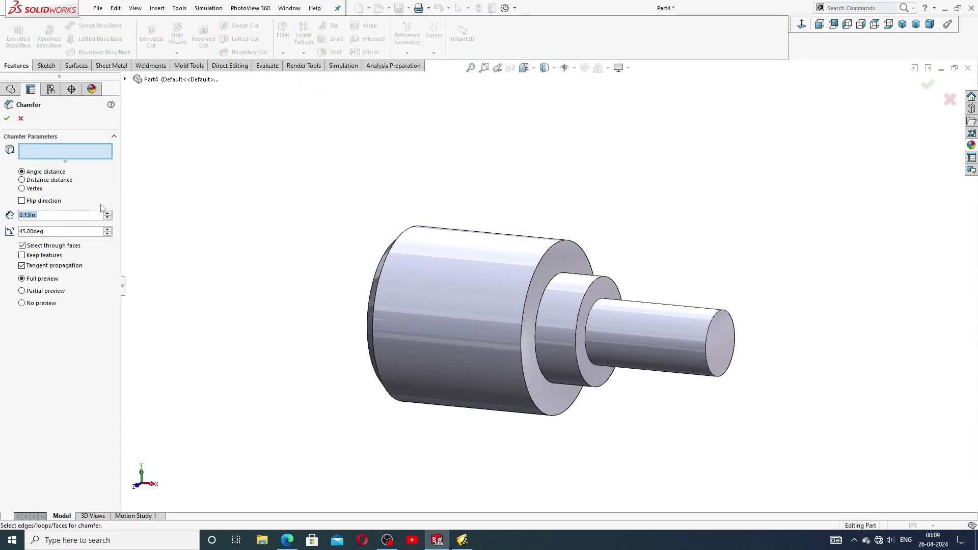
text(.05)
key(Return)
click(590, 288)
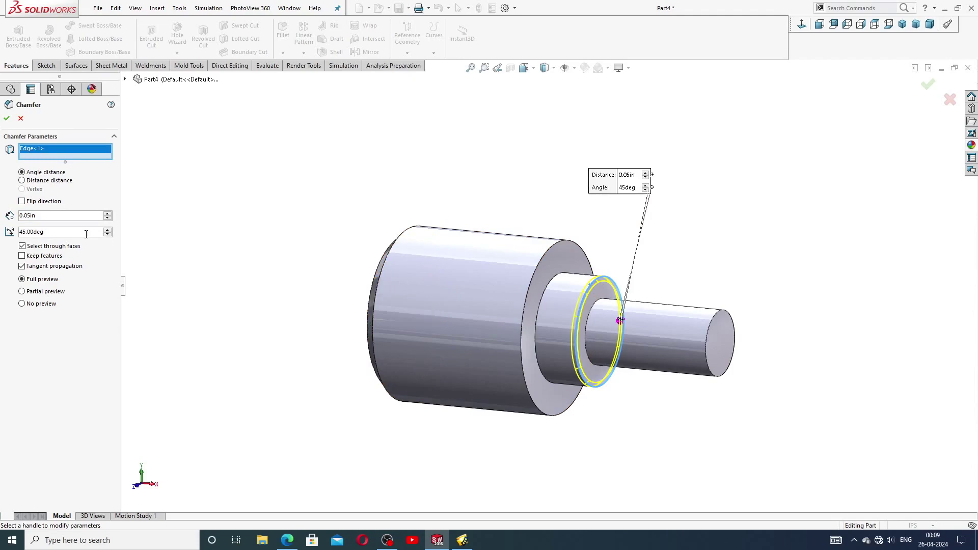
click(287, 540)
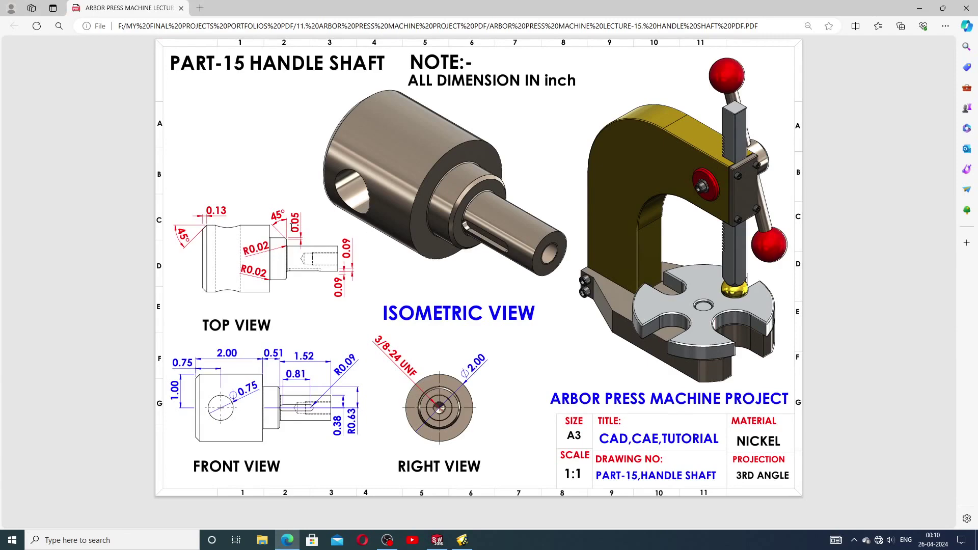
click(289, 539)
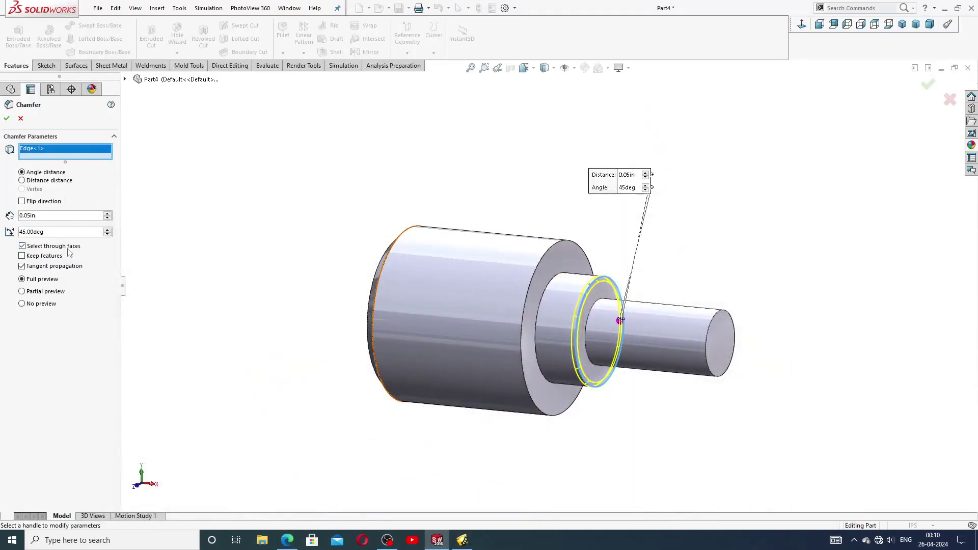
click(7, 118)
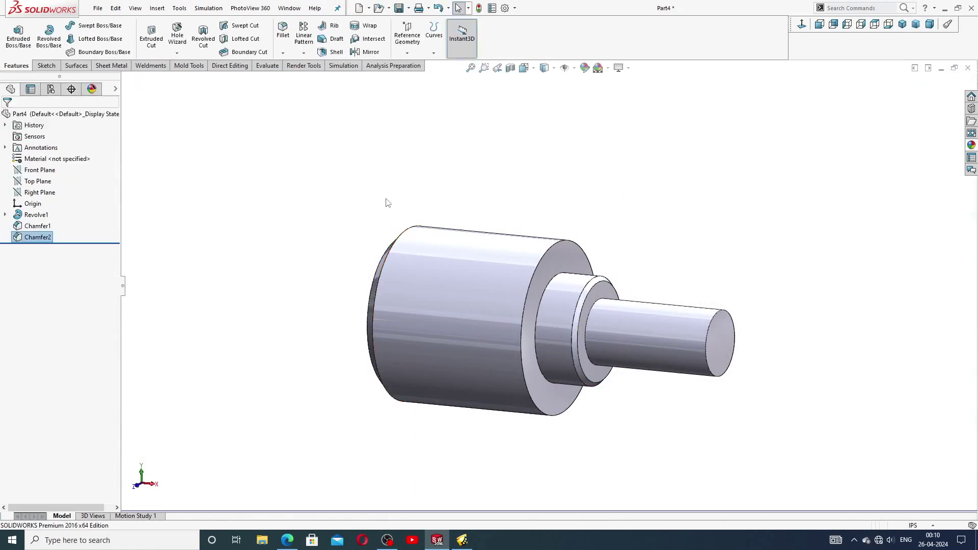
middle_drag(605, 244, 609, 202)
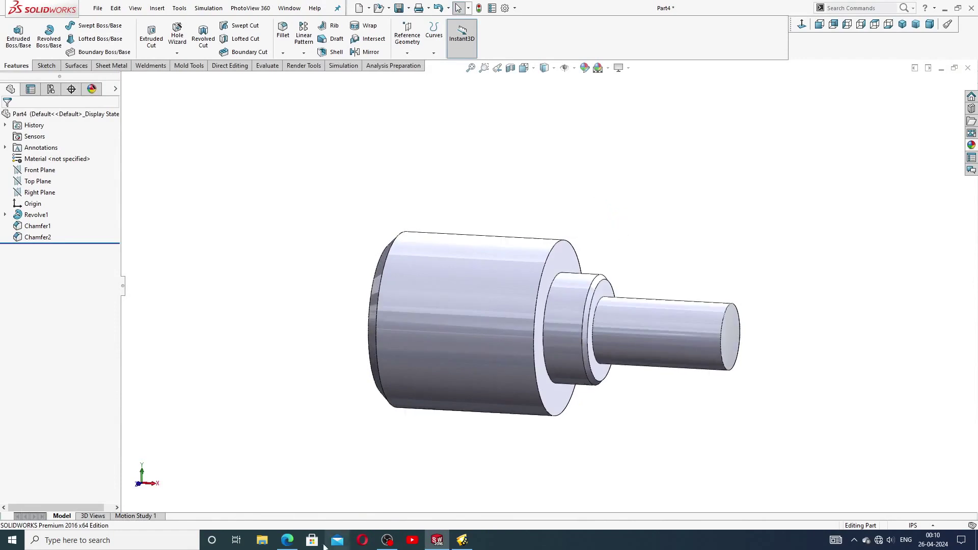
click(288, 541)
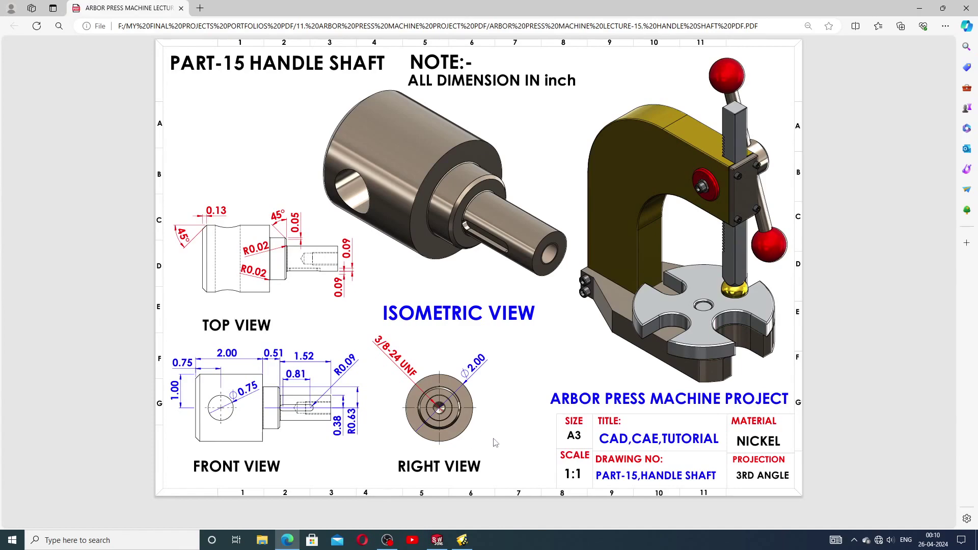
click(437, 540)
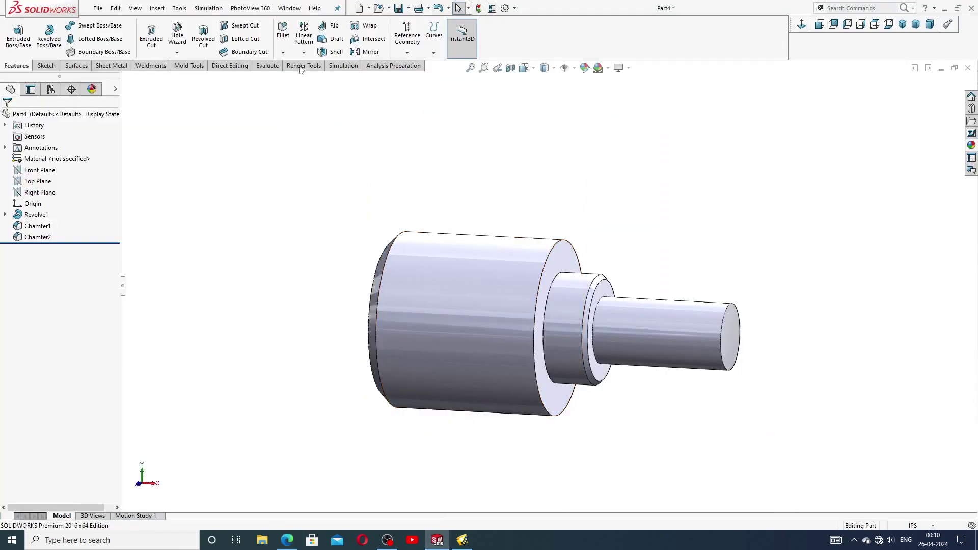
Fillet the large-cylinder-to-step edge at 0.02in, removing the extra second edge
click(282, 31)
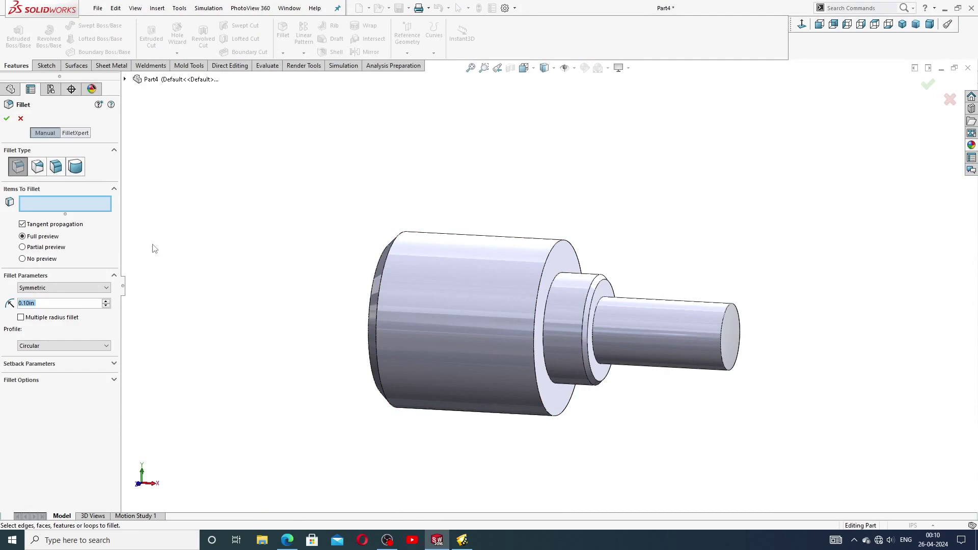
text(.02)
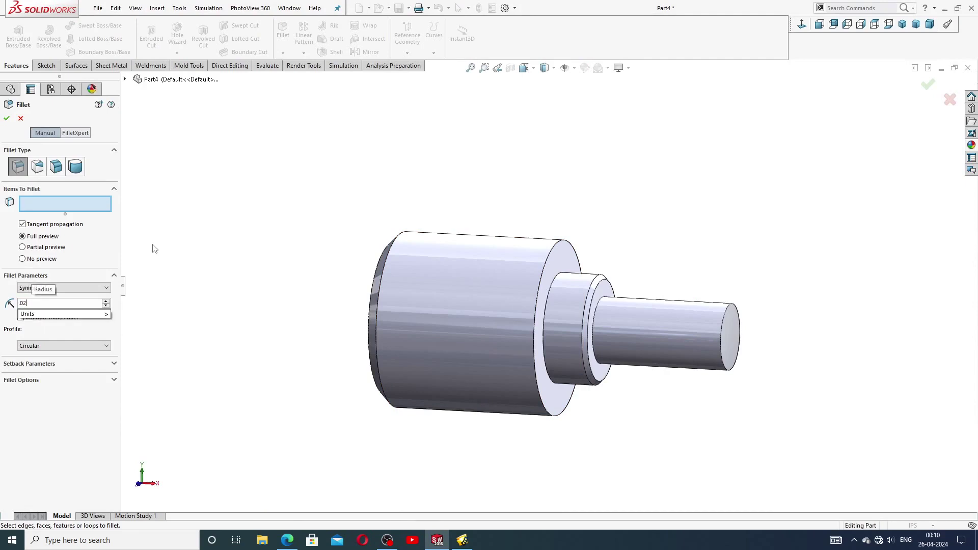
key(Return)
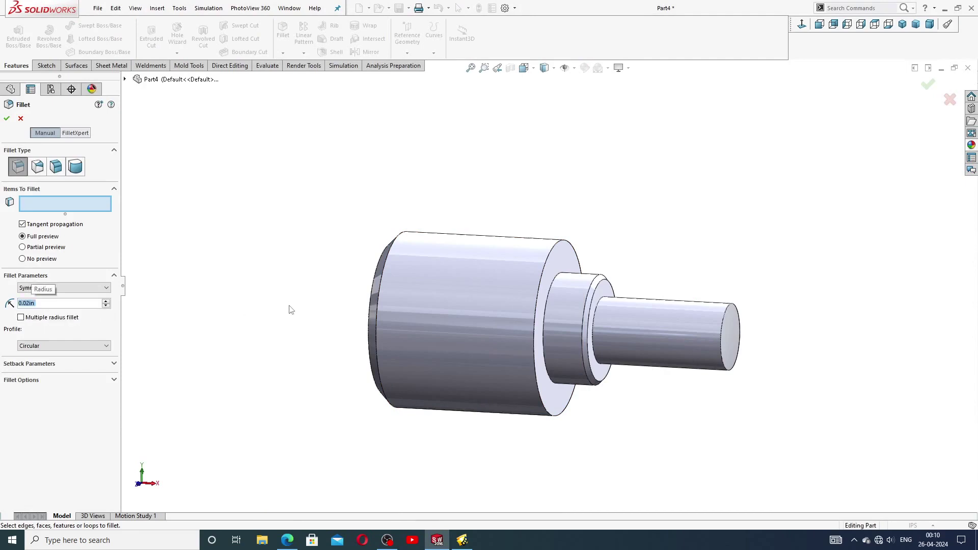
click(547, 295)
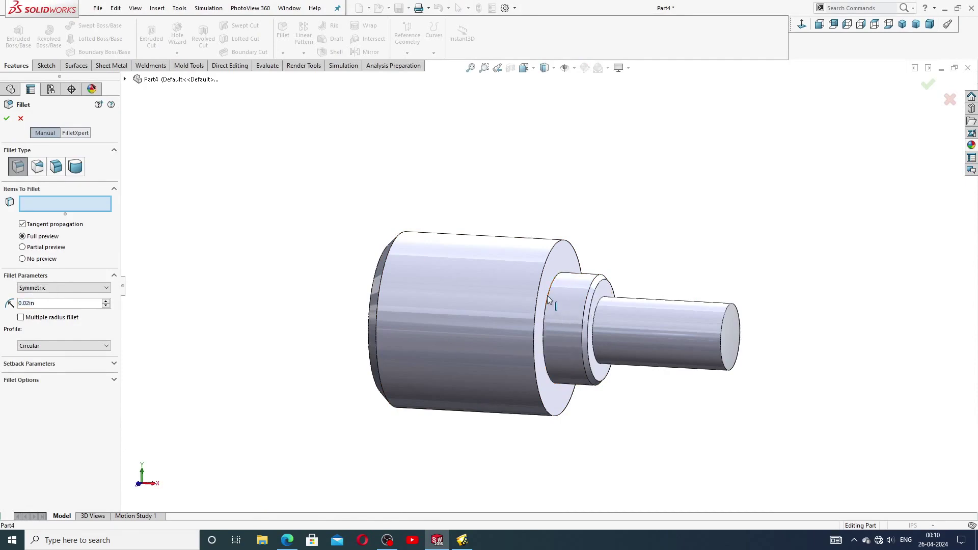
click(606, 308)
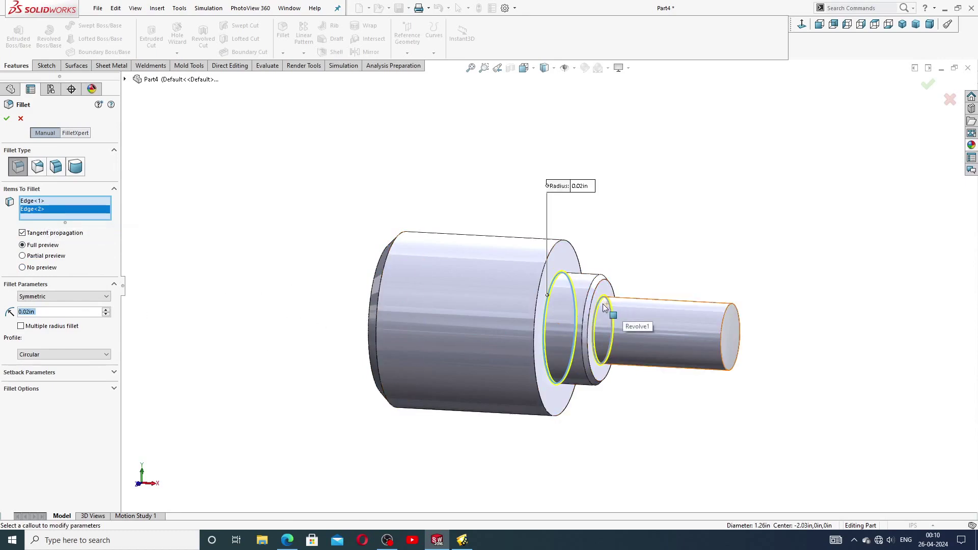
right_click(59, 213)
click(87, 227)
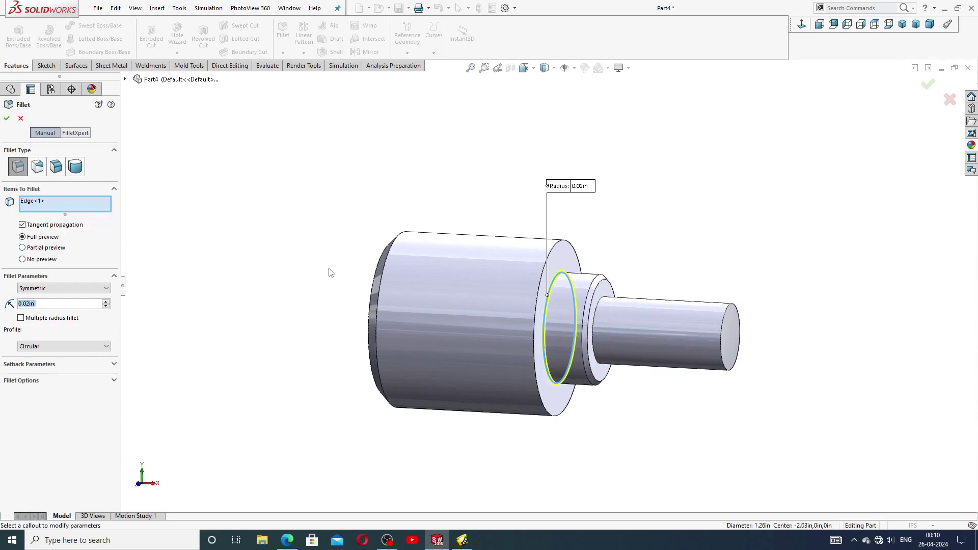
click(6, 119)
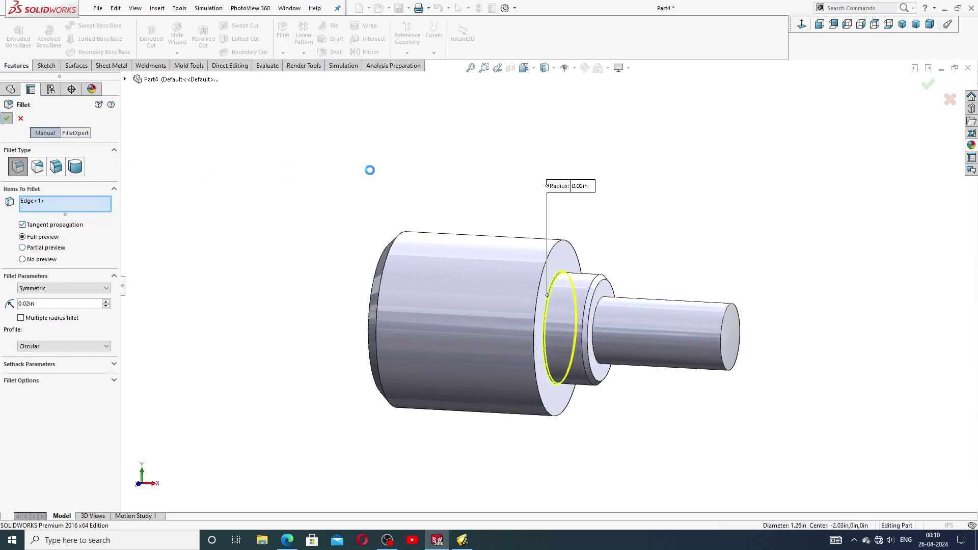
scroll(567, 301, down, 2)
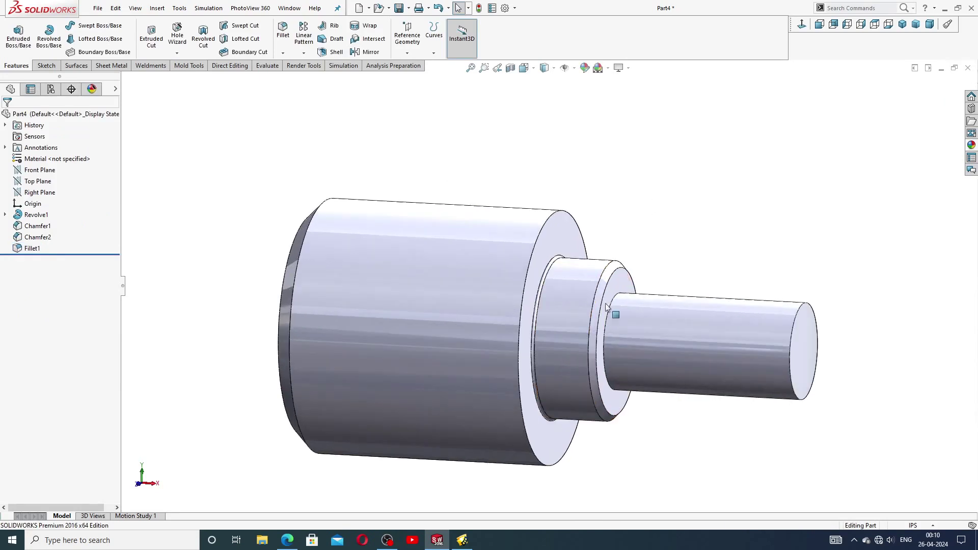
scroll(637, 301, up, 2)
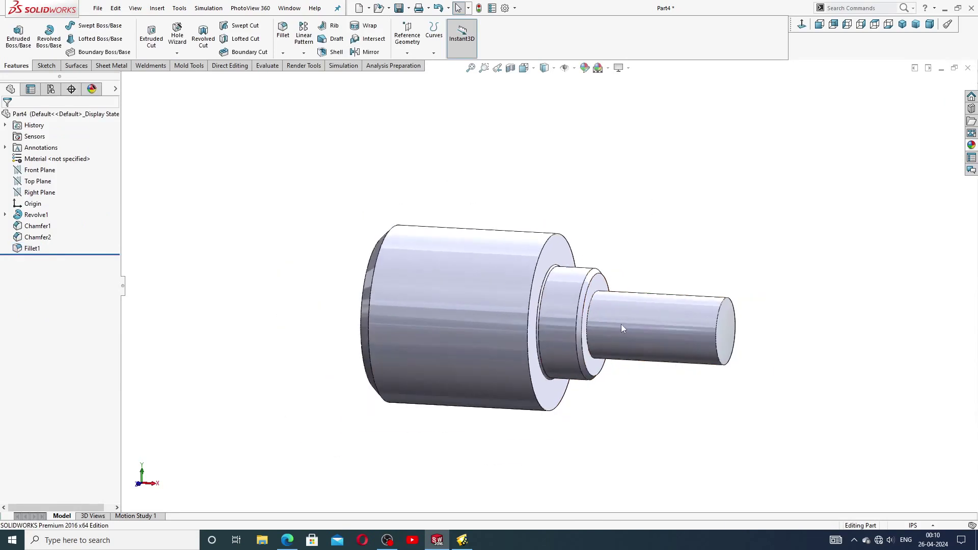
middle_drag(622, 326, 608, 291)
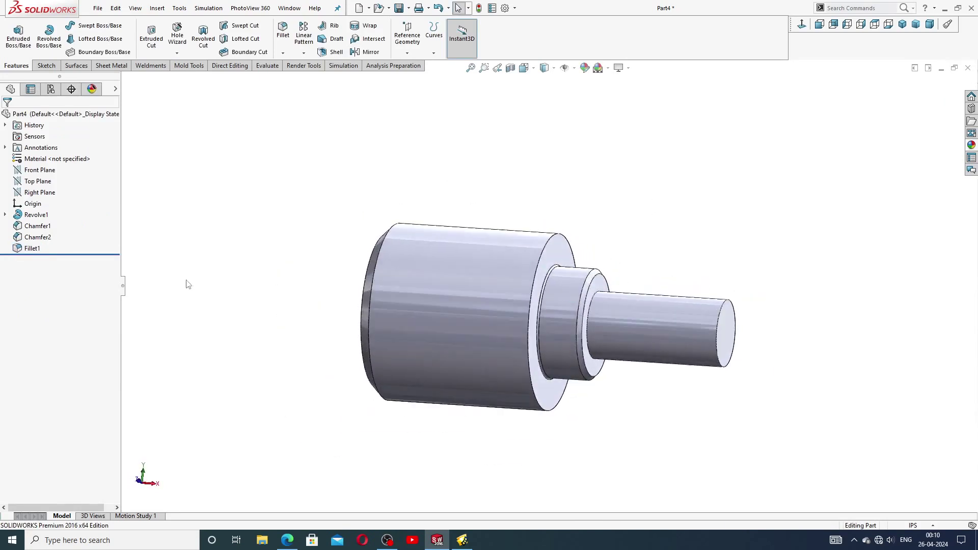
click(288, 540)
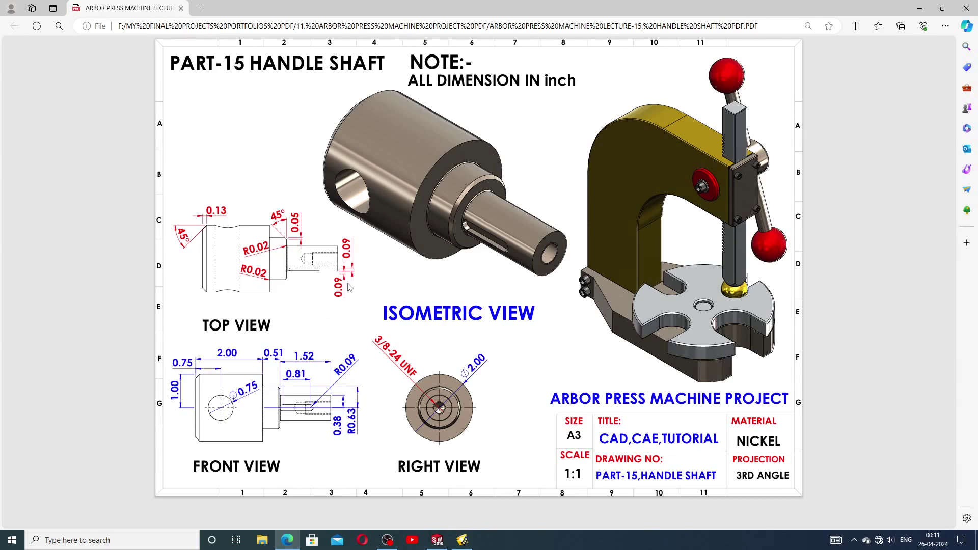
Return from the handle shaft drawing PDF to the shaft model in SOLIDWORKS
click(437, 540)
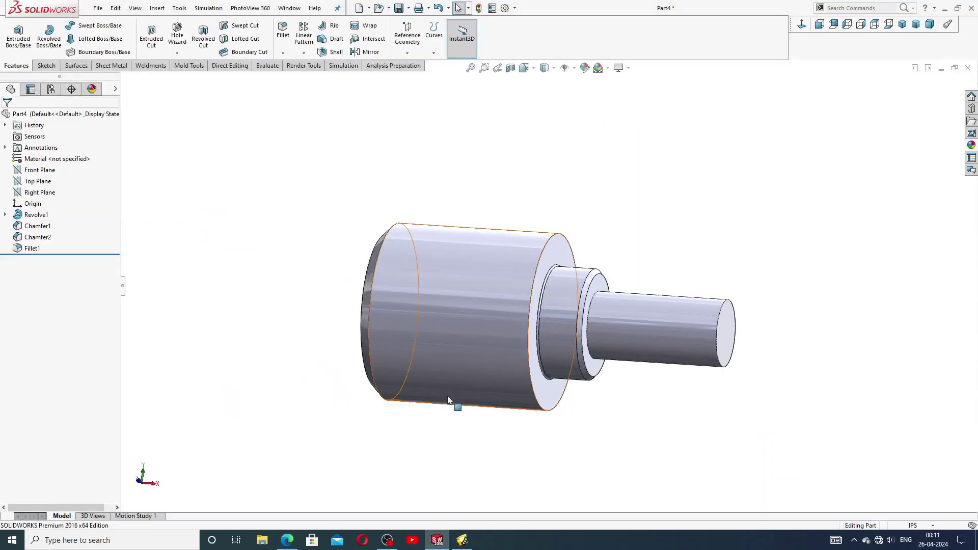
Start a Front Plane sketch and draw a circle on the large cylinder
click(39, 172)
click(44, 158)
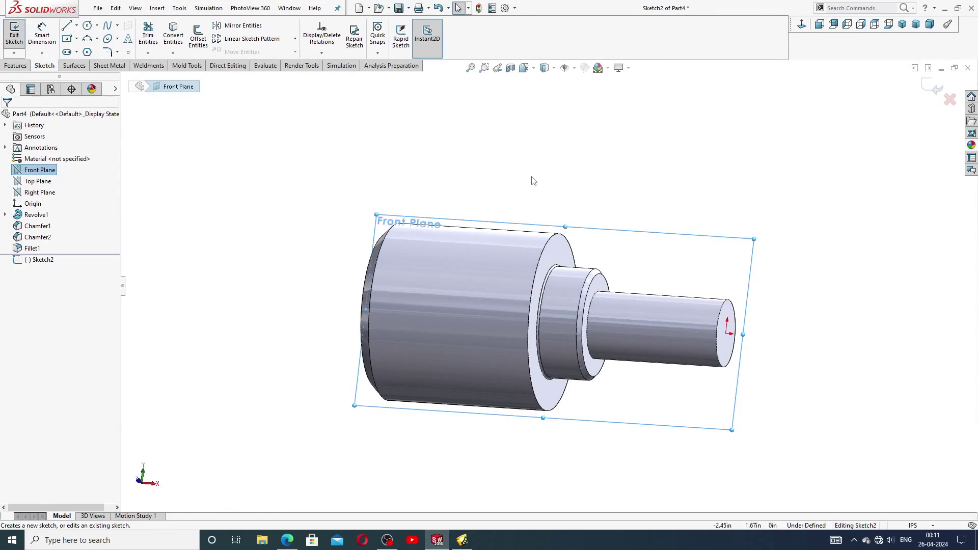
click(803, 25)
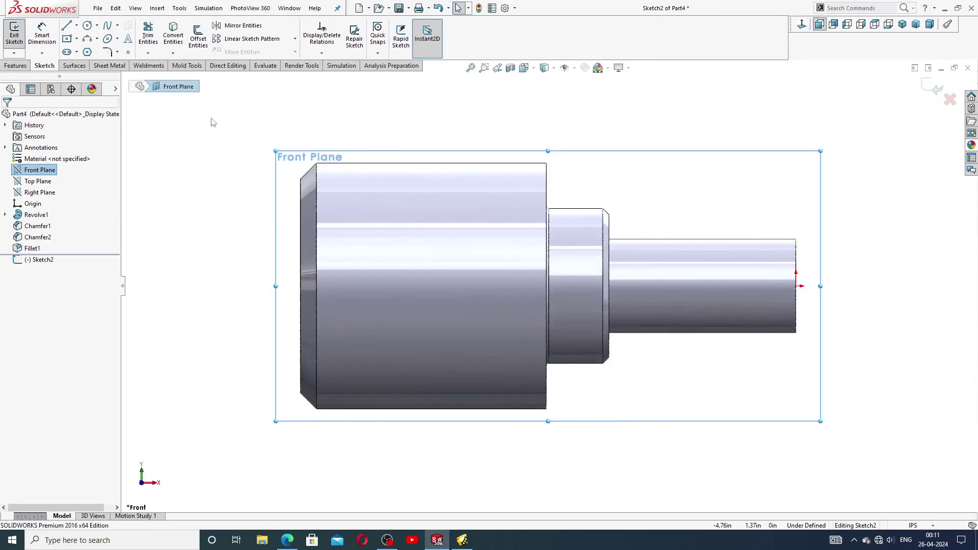
click(87, 26)
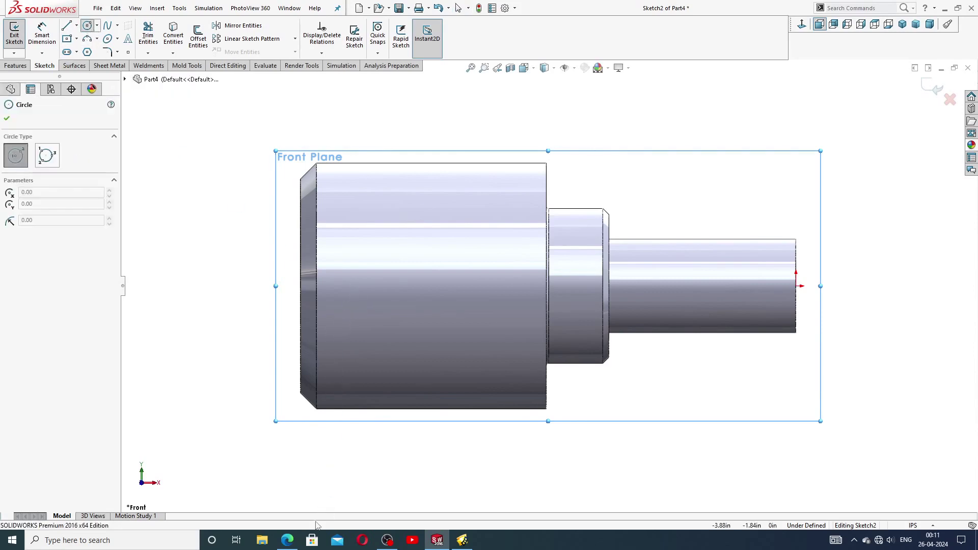
click(288, 541)
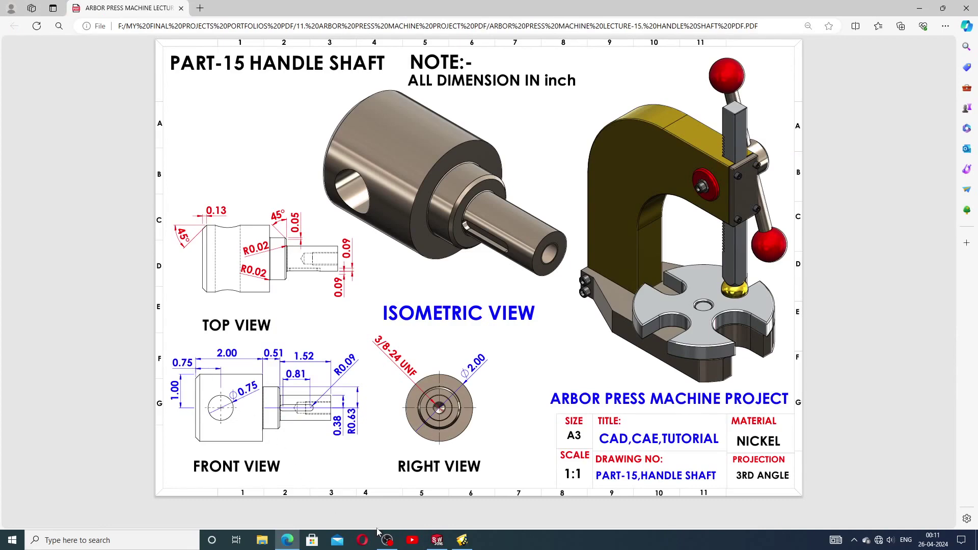
click(437, 540)
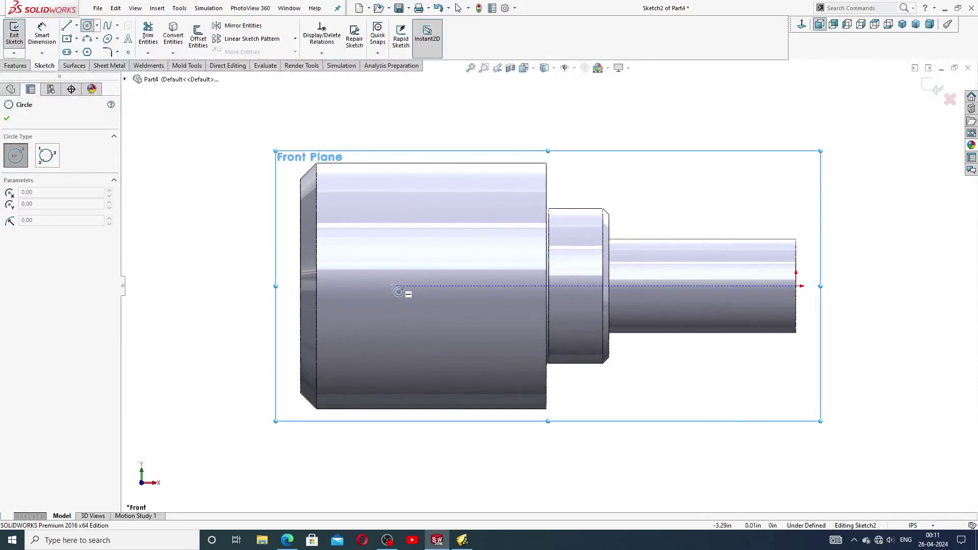
click(392, 286)
click(418, 250)
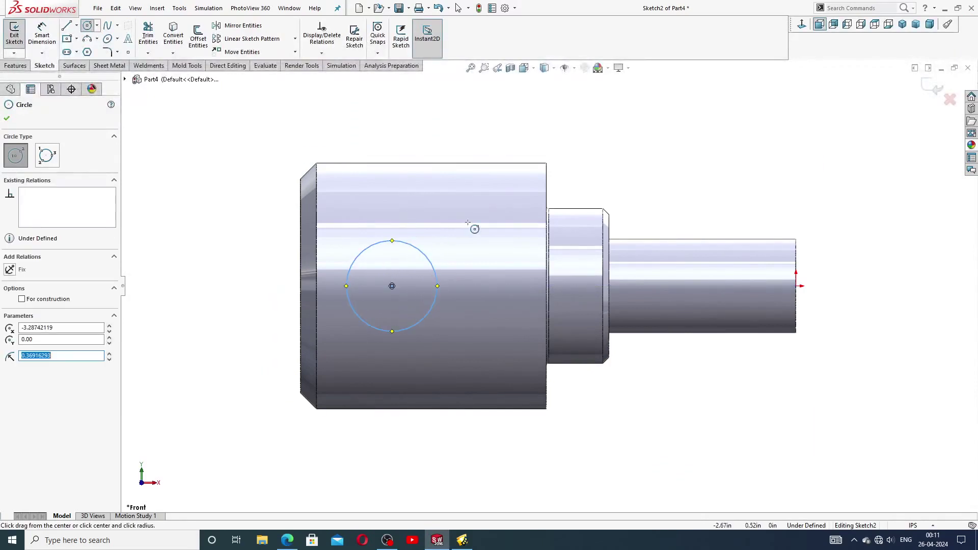
Dimension the circle's diameter to 0.75
right_click(468, 223)
click(490, 239)
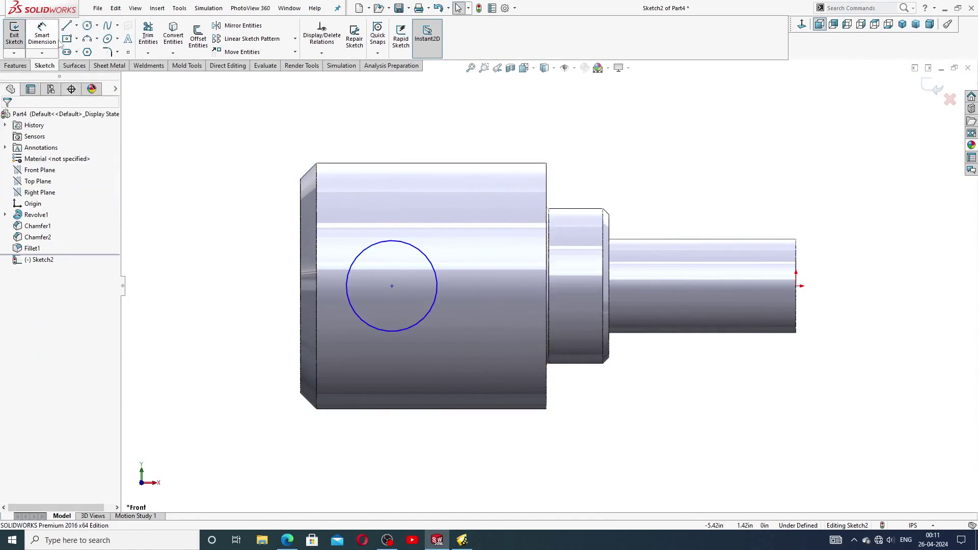
click(42, 34)
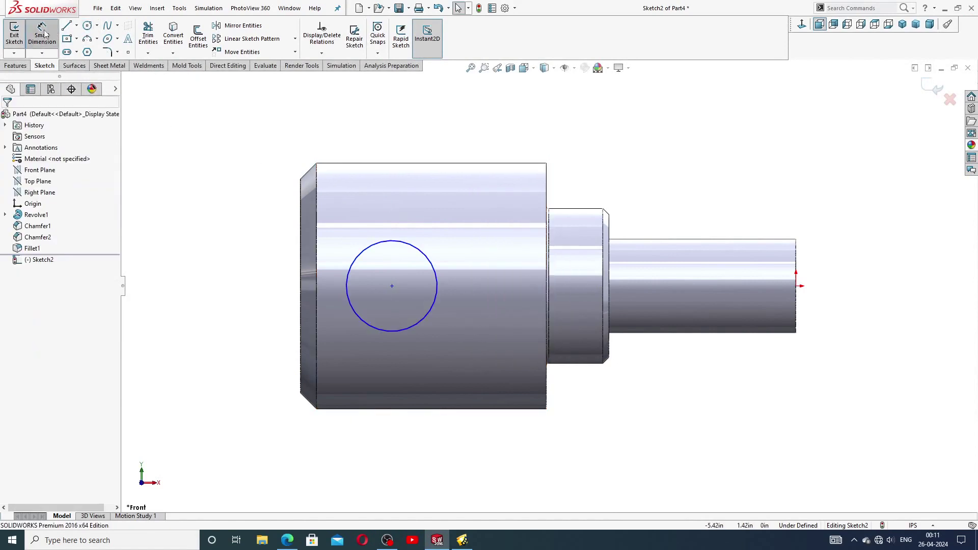
click(415, 247)
click(505, 141)
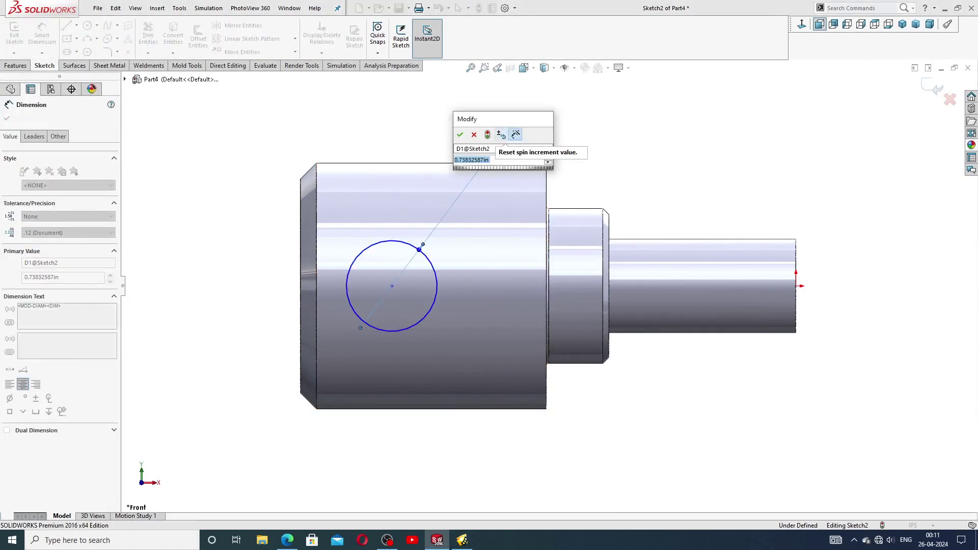
text(.75)
key(Return)
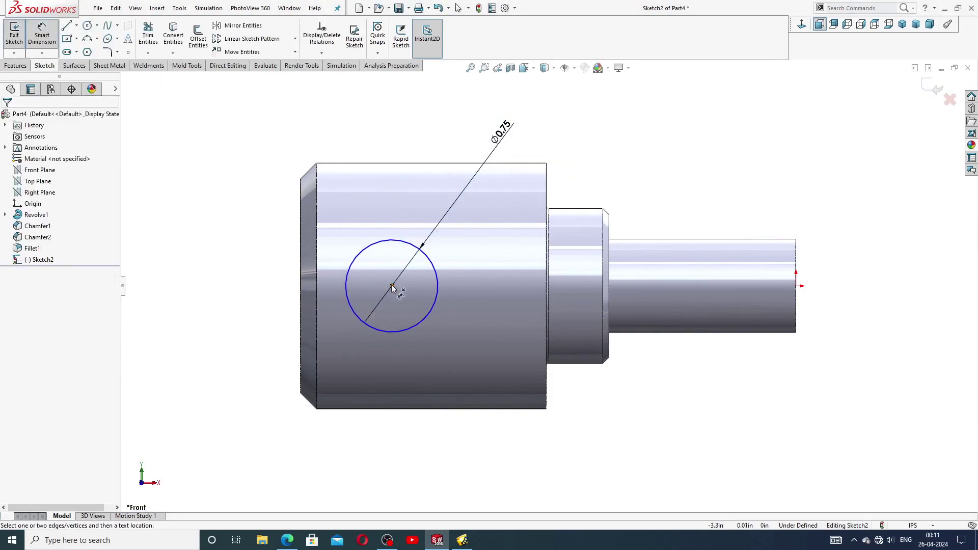
Dimension the circle centre 0.75 from the cylinder's left end and tidy the labels
click(392, 286)
click(302, 289)
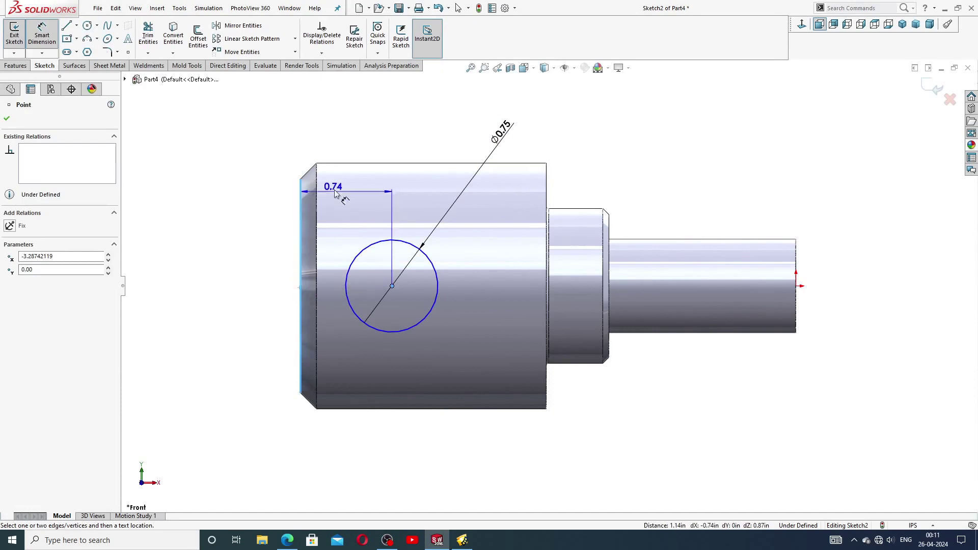
click(339, 147)
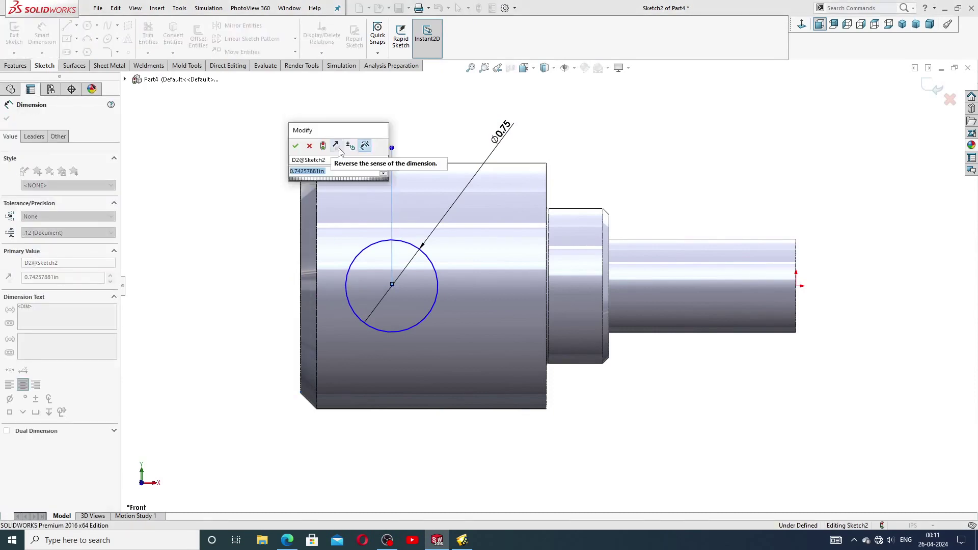
text(.75)
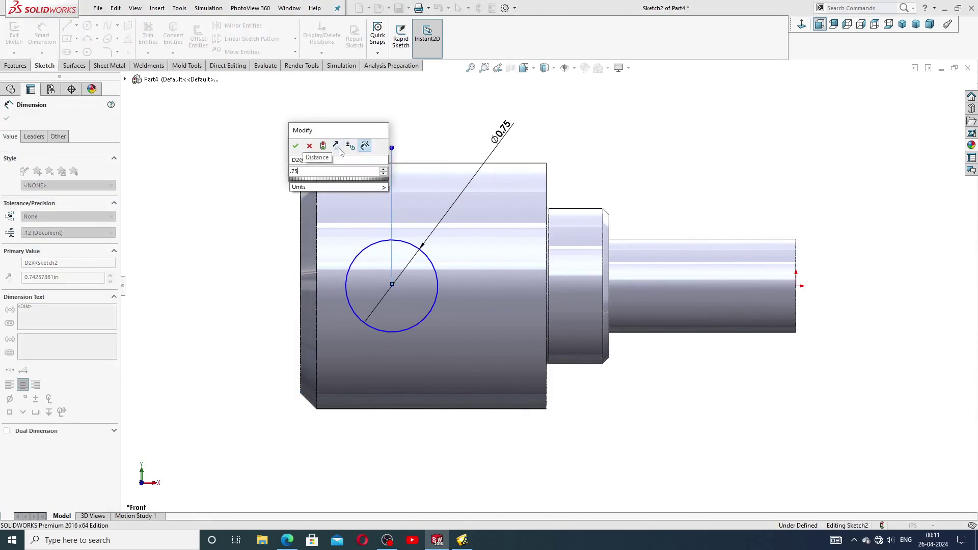
key(Return)
drag(504, 131, 482, 140)
drag(339, 143, 340, 134)
drag(474, 146, 466, 202)
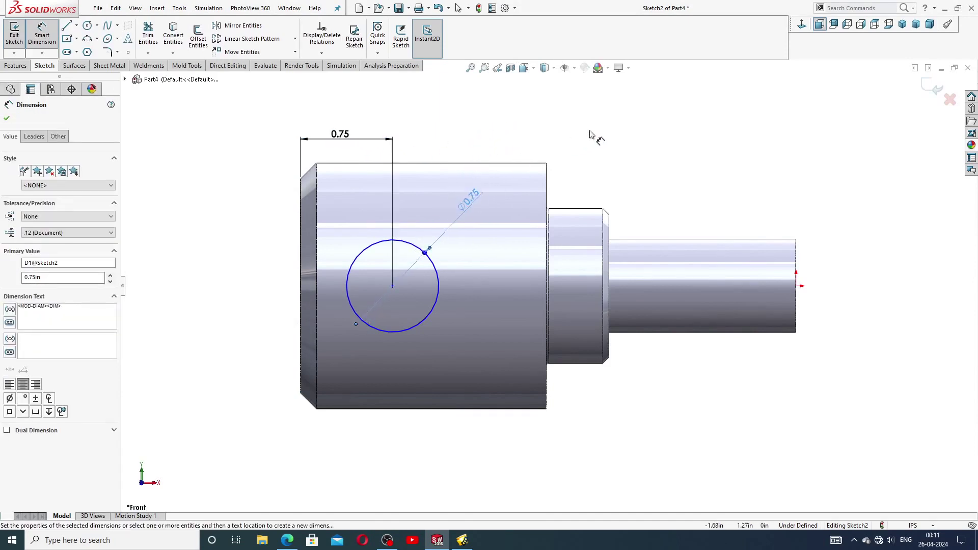
click(601, 153)
Add a Horizontal relation between the circle centre and the part origin
key(f)
right_click(607, 163)
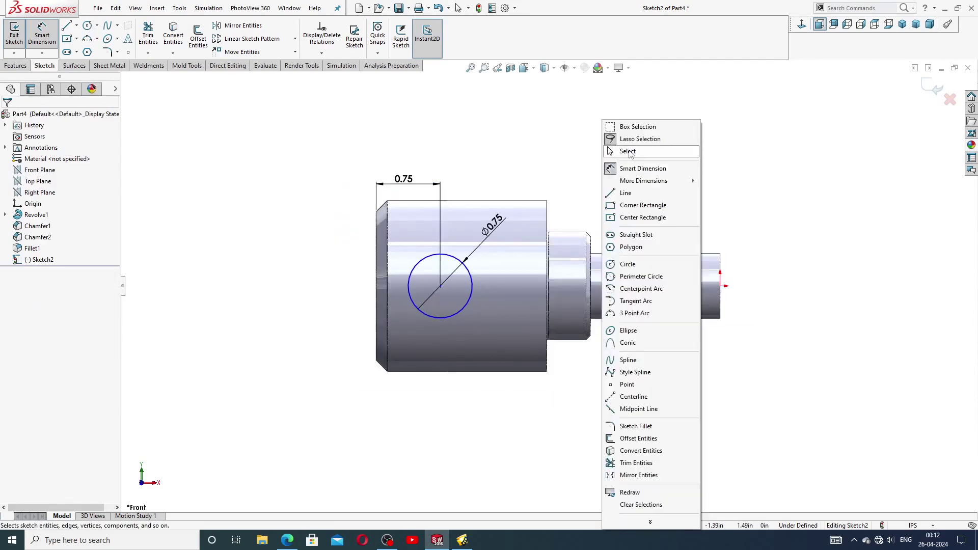
click(619, 170)
scroll(560, 249, down, 1)
click(383, 307)
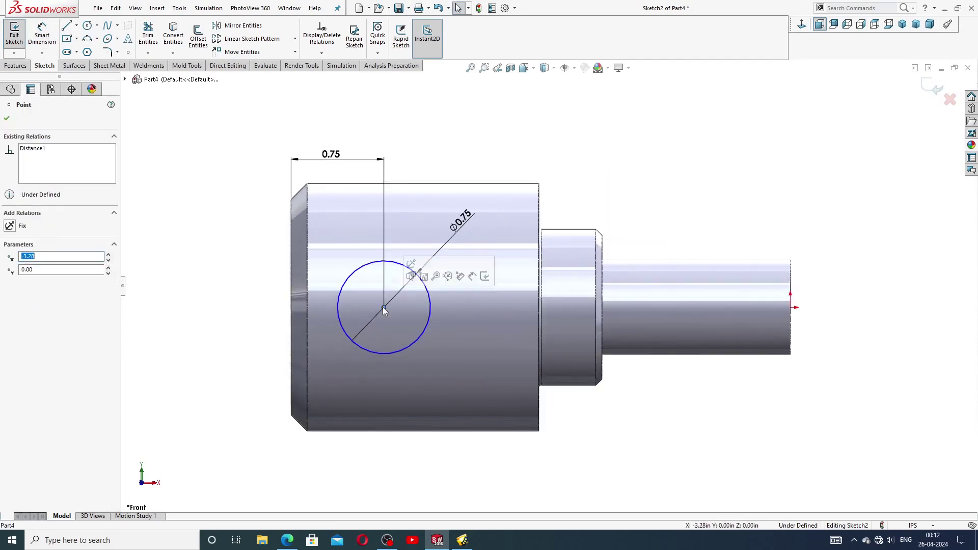
ctrl+click(791, 307)
click(823, 274)
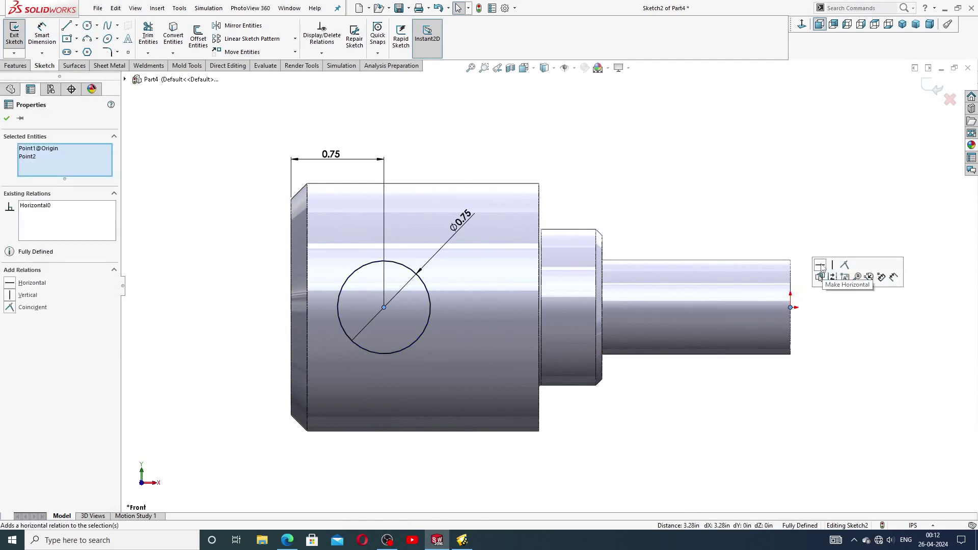
click(728, 215)
key(f)
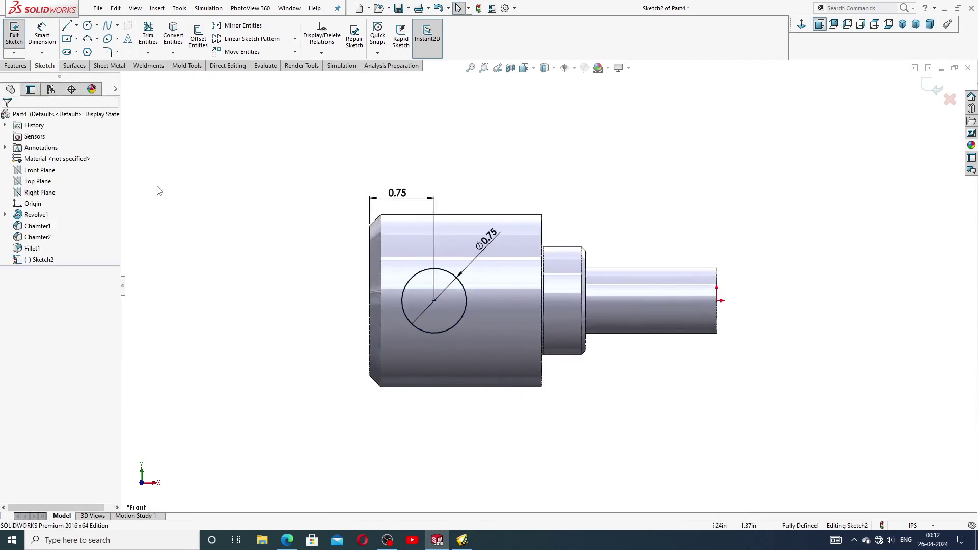
click(15, 65)
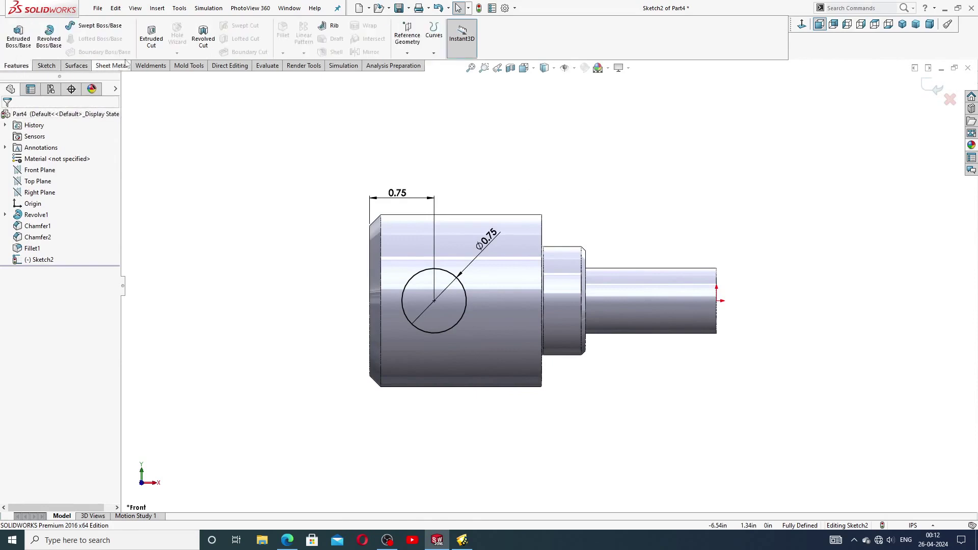
Extruded-cut the Ø0.75 circle Through All - Both to make the cross-hole, then inspect it
click(152, 35)
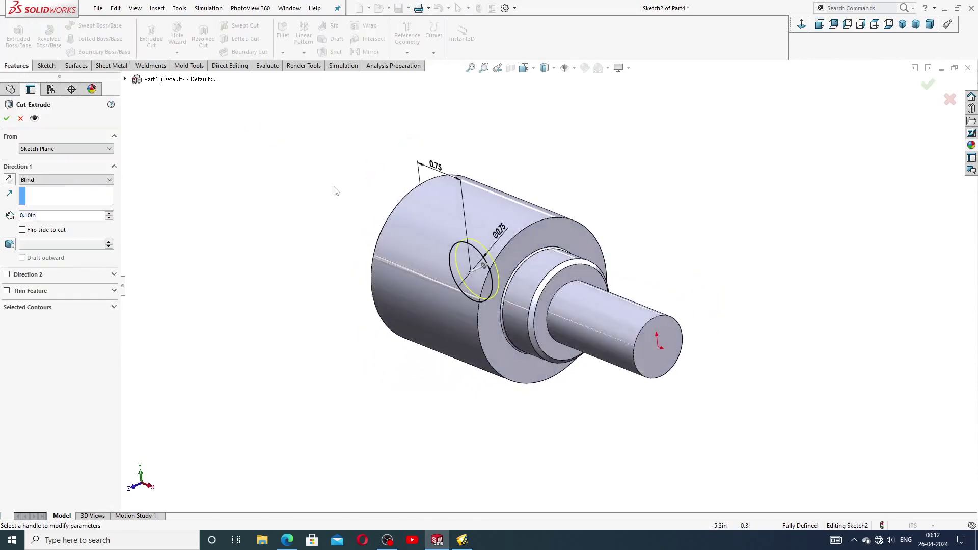
click(61, 179)
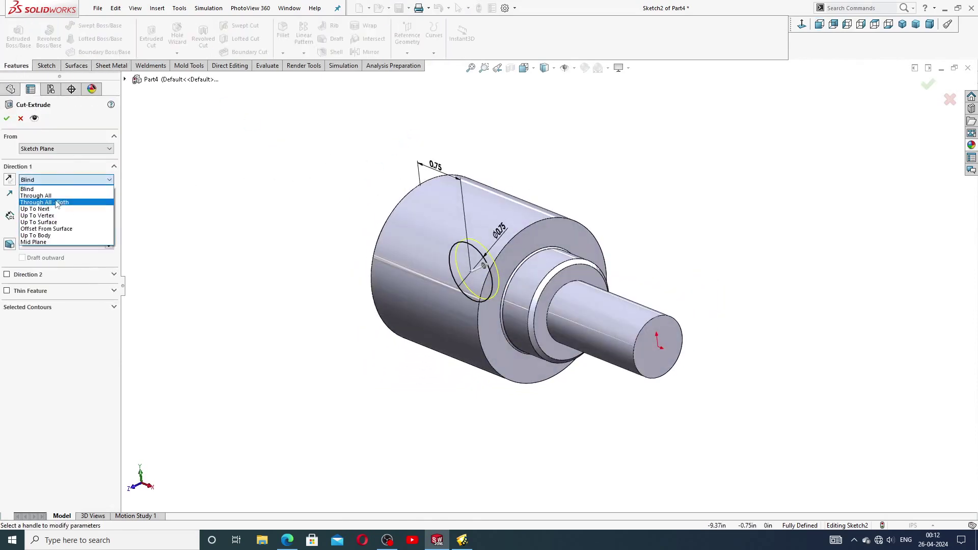
click(56, 202)
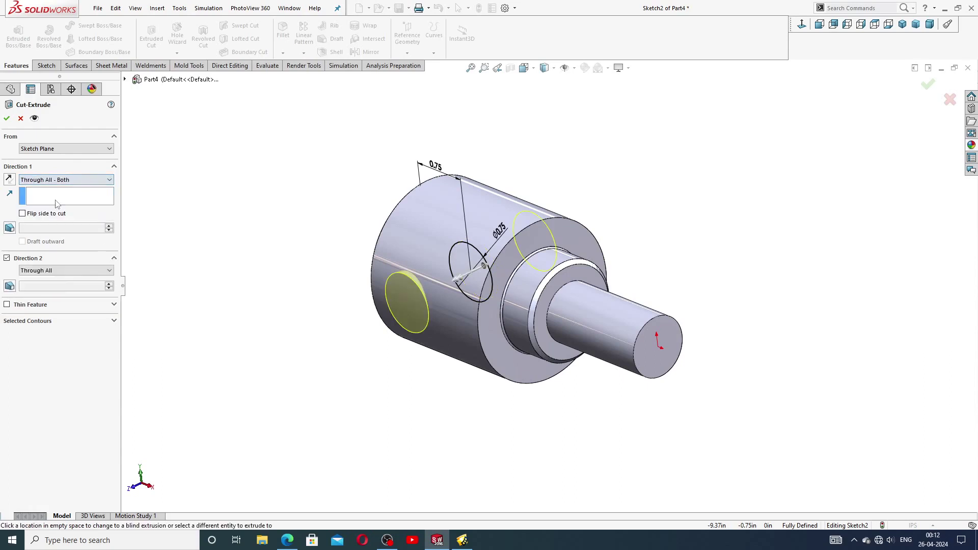
click(6, 118)
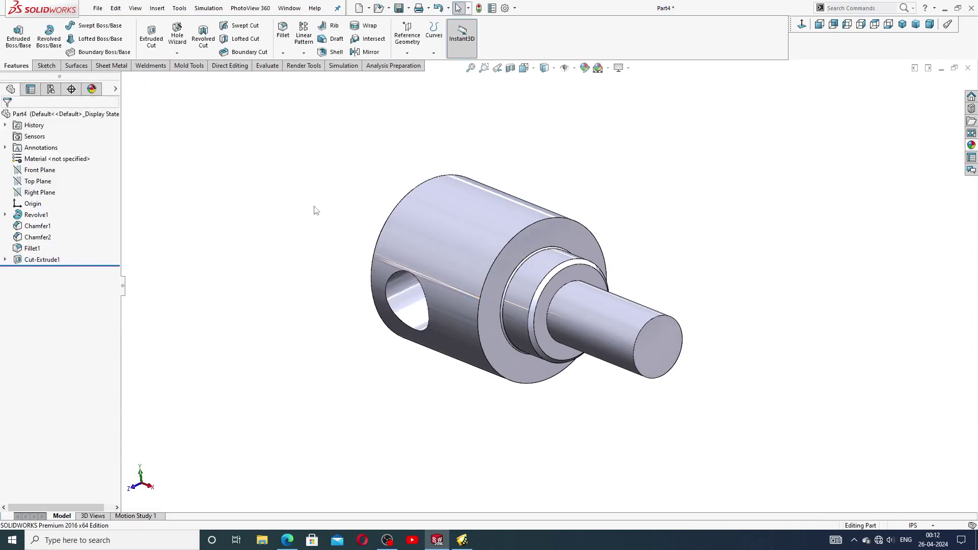
scroll(405, 261, up, 3)
middle_drag(428, 305, 414, 288)
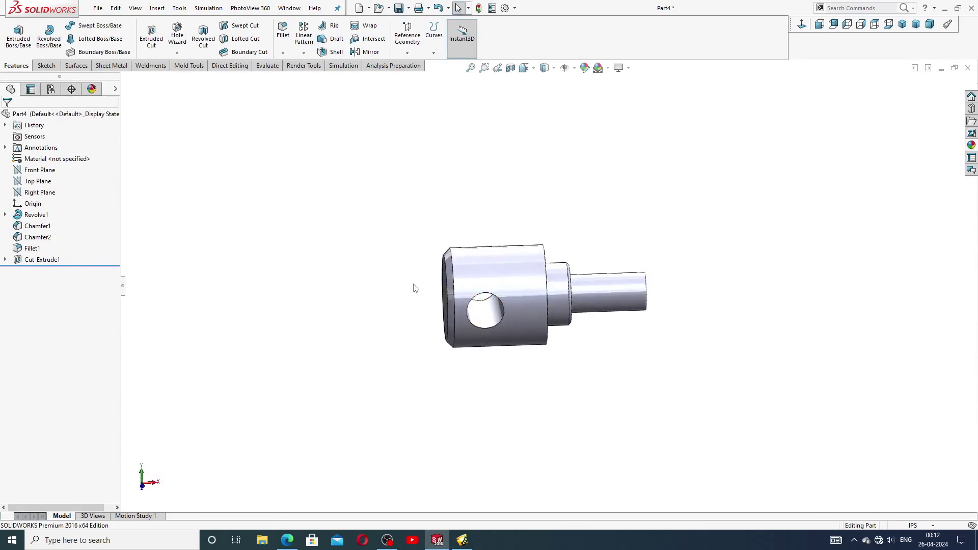
scroll(536, 307, down, 4)
middle_drag(491, 280, 471, 282)
scroll(472, 283, down, 2)
scroll(594, 265, up, 2)
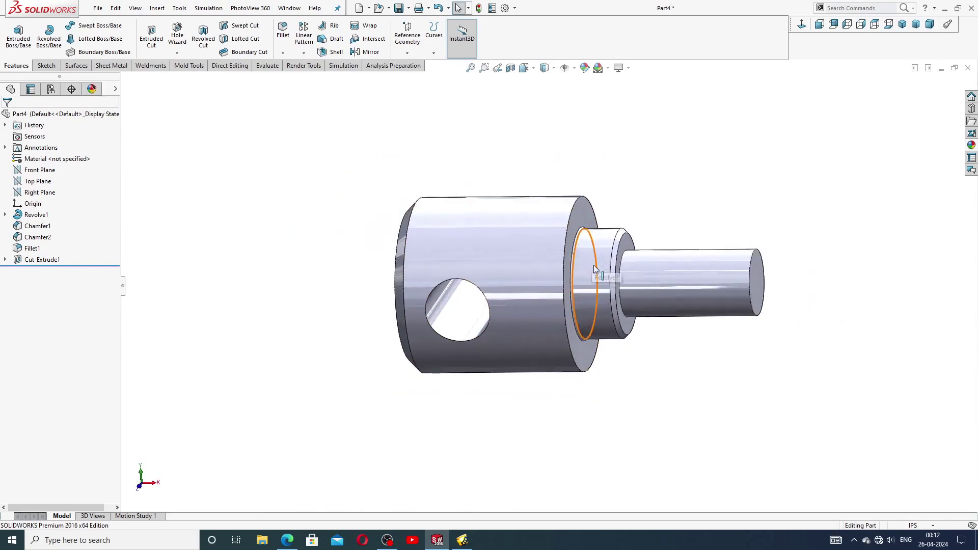
scroll(594, 269, down, 2)
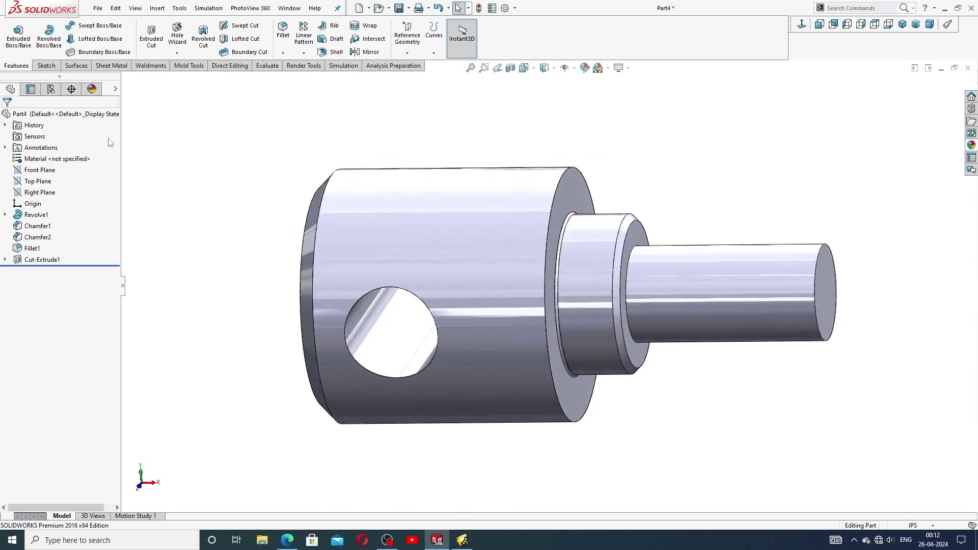
click(44, 170)
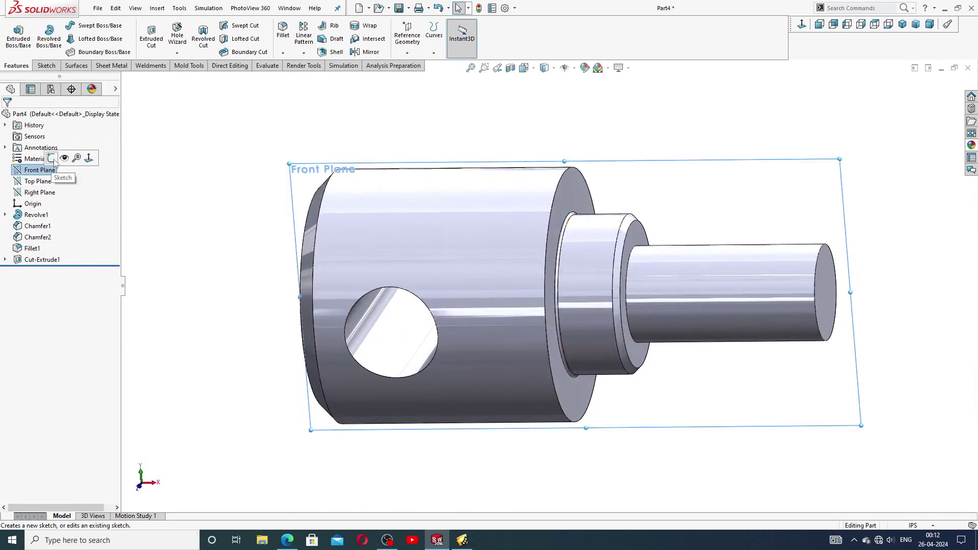
click(53, 159)
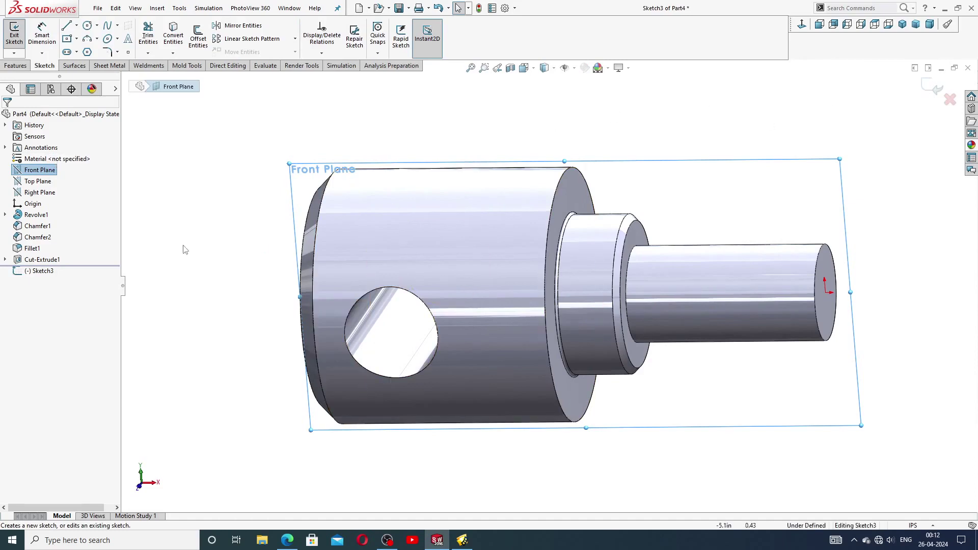
click(936, 88)
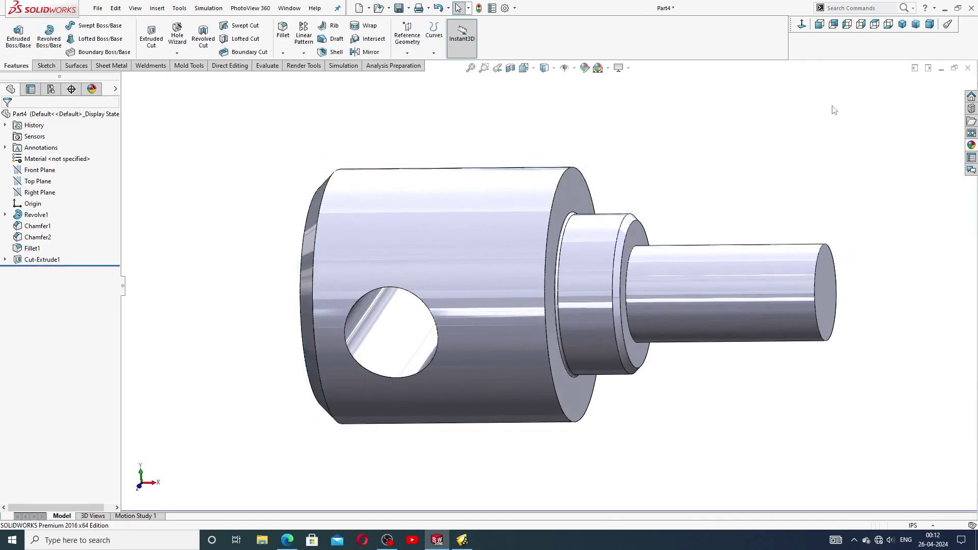
click(43, 172)
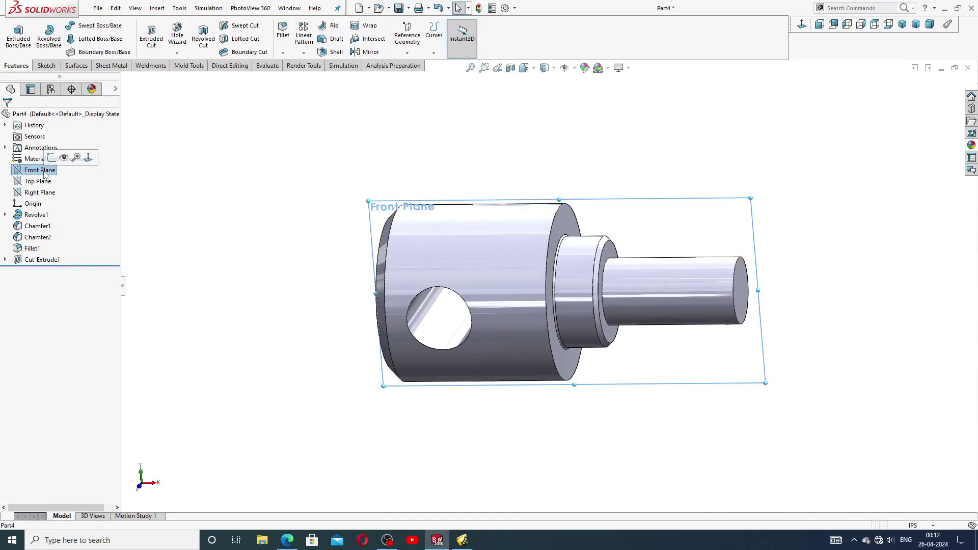
Create Plane1 parallel to Front Plane and tangent to the small shaft's cylindrical face
click(407, 36)
click(419, 66)
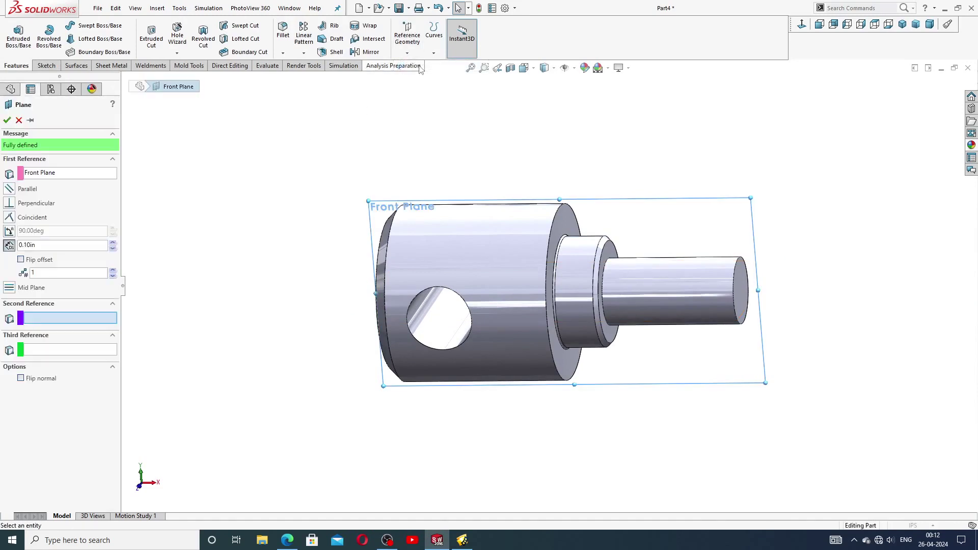
middle_drag(686, 180, 669, 214)
click(663, 306)
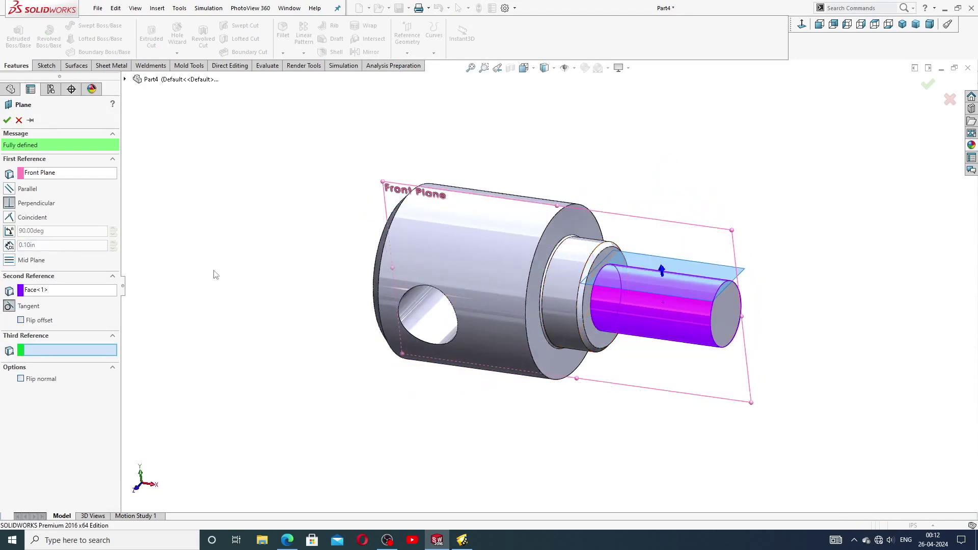
click(10, 190)
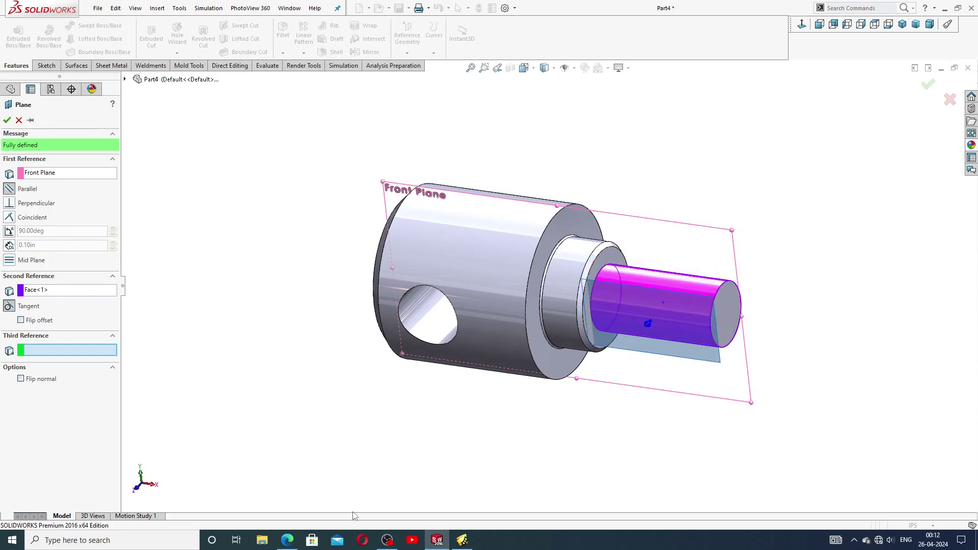
click(288, 541)
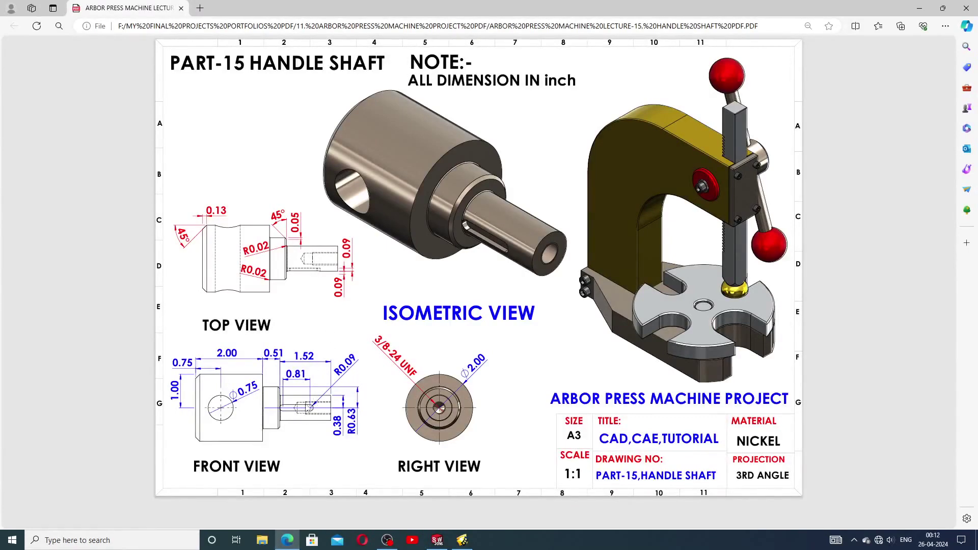
click(288, 540)
scroll(618, 338, down, 2)
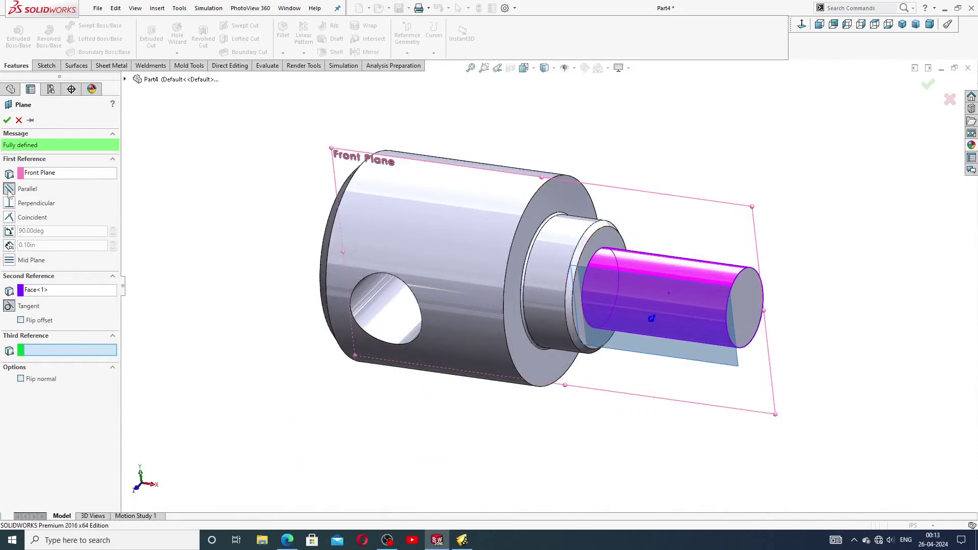
click(6, 121)
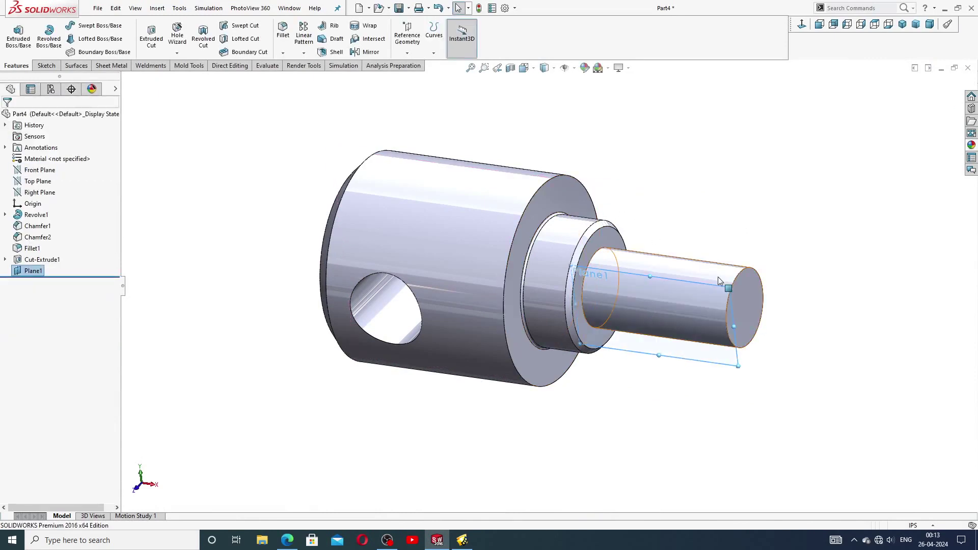
Open a new sketch on Plane1 and view it face-on
click(712, 289)
click(744, 246)
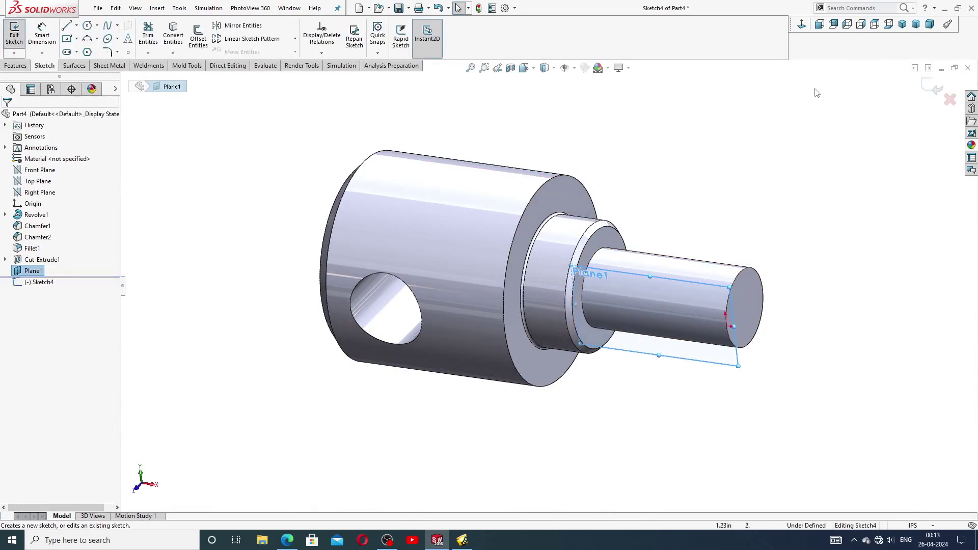
click(801, 25)
scroll(690, 295, down, 2)
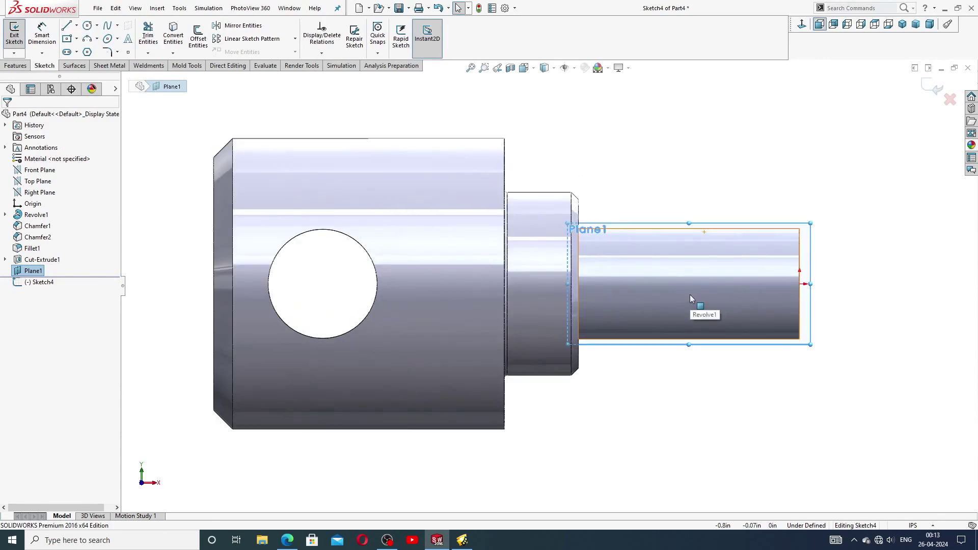
click(77, 53)
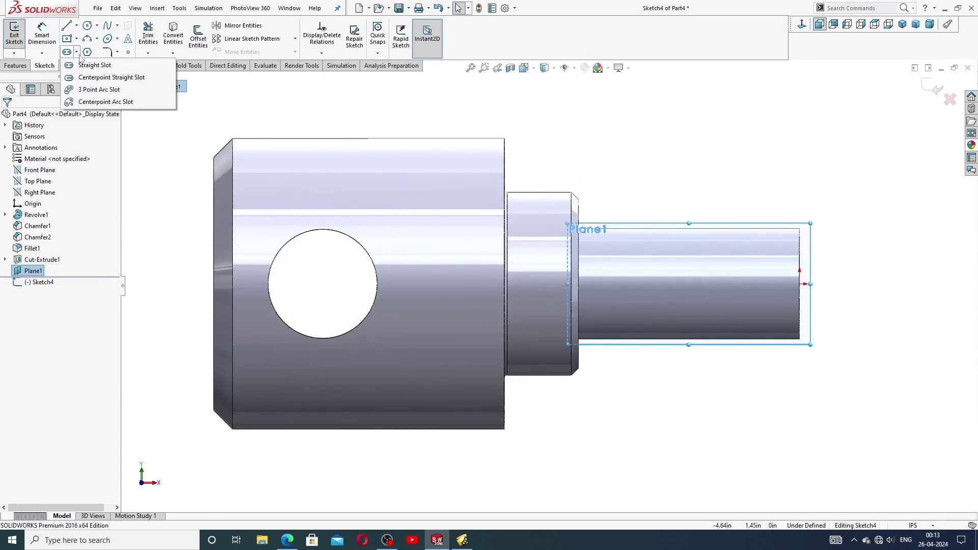
click(95, 65)
scroll(686, 319, down, 1)
scroll(686, 319, down, 1)
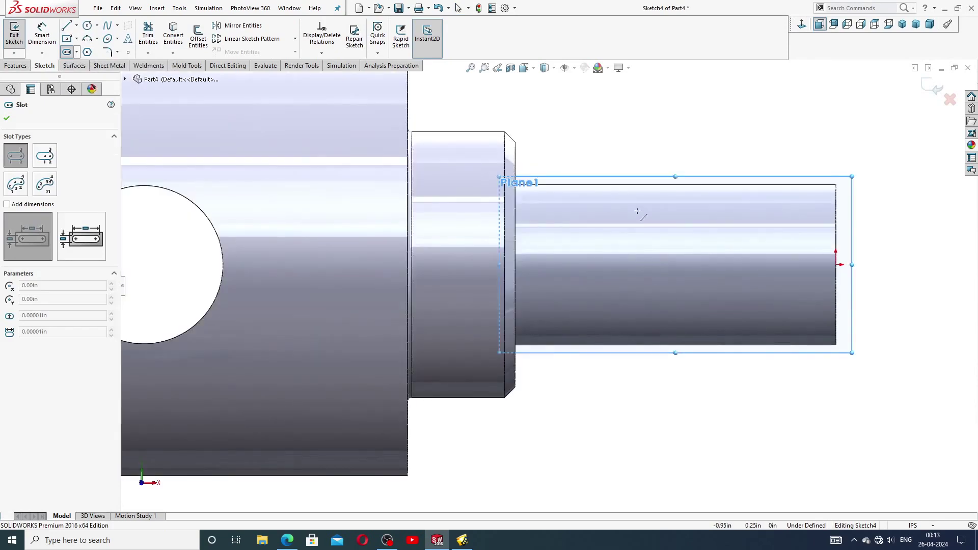
scroll(519, 285, up, 2)
right_click(632, 140)
click(657, 166)
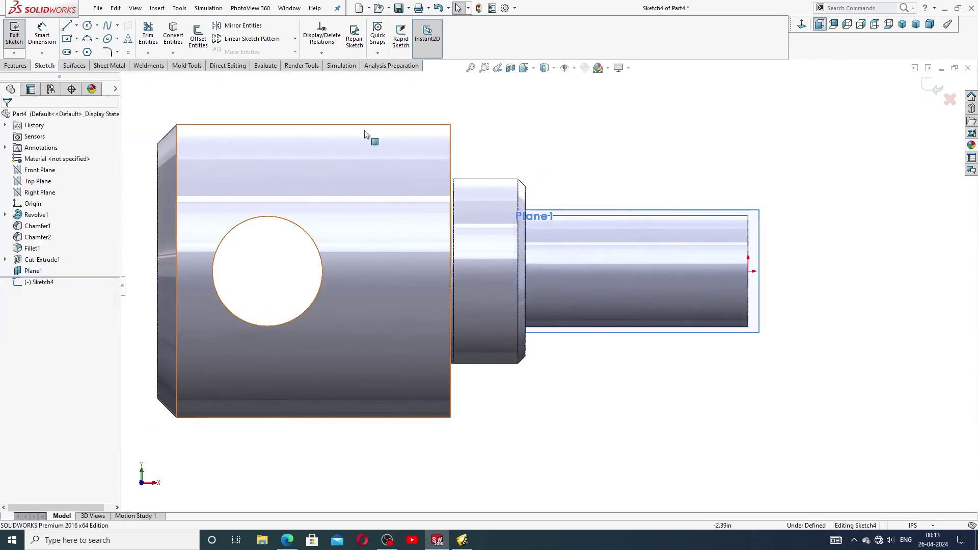
Draw a horizontal centerline from the small shaft's end to its shoulder
click(77, 26)
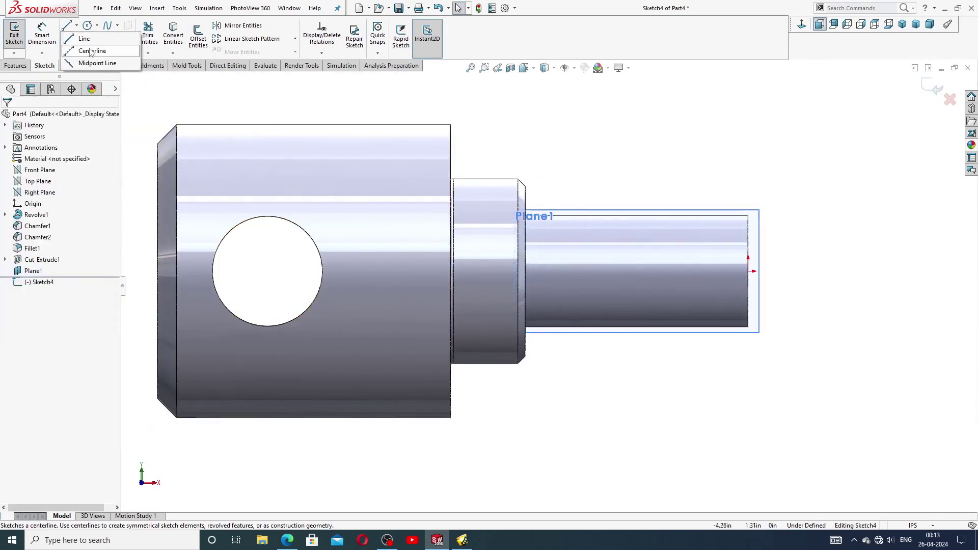
click(89, 42)
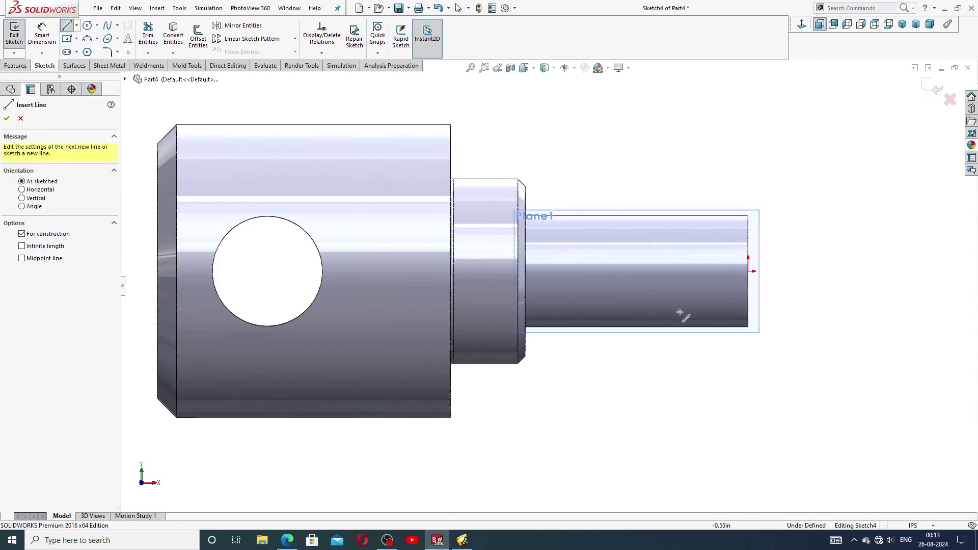
click(749, 271)
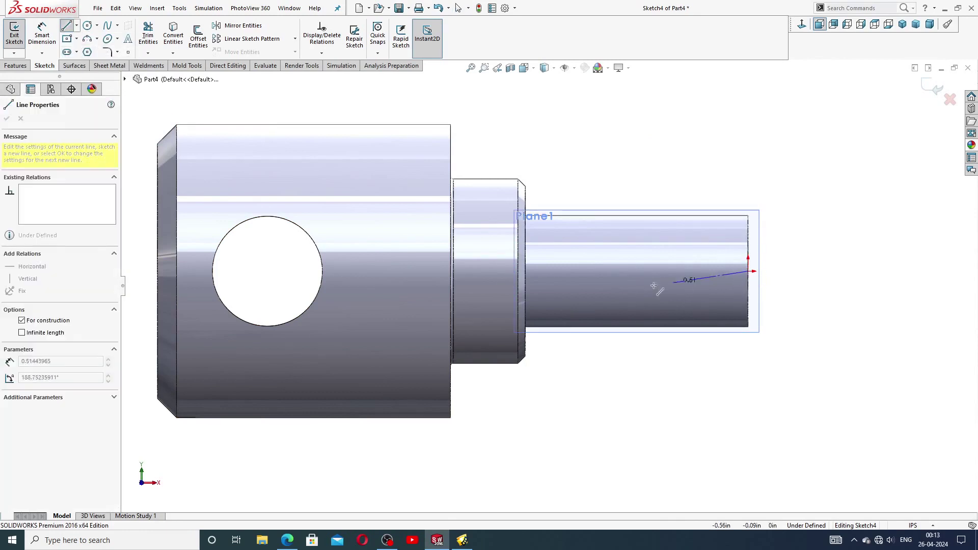
click(525, 272)
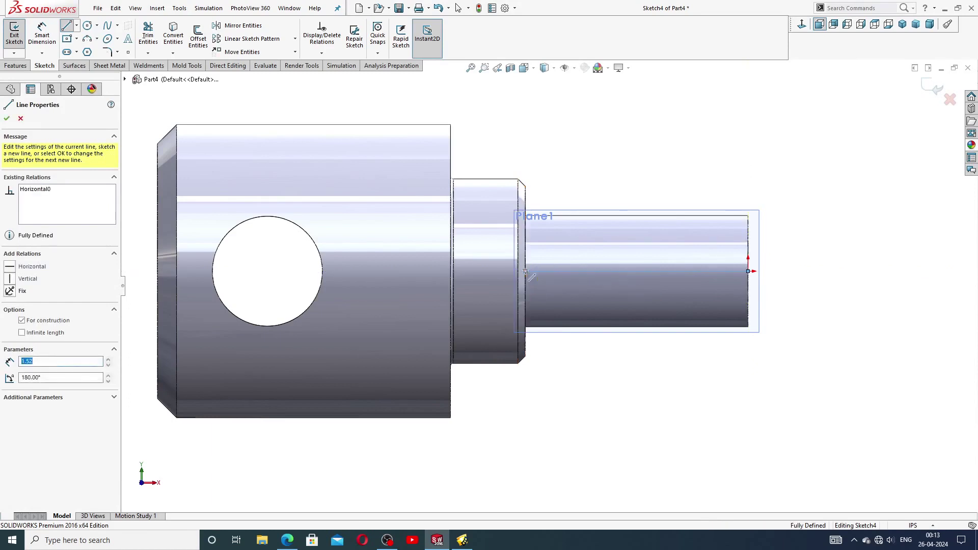
right_click(601, 203)
click(625, 209)
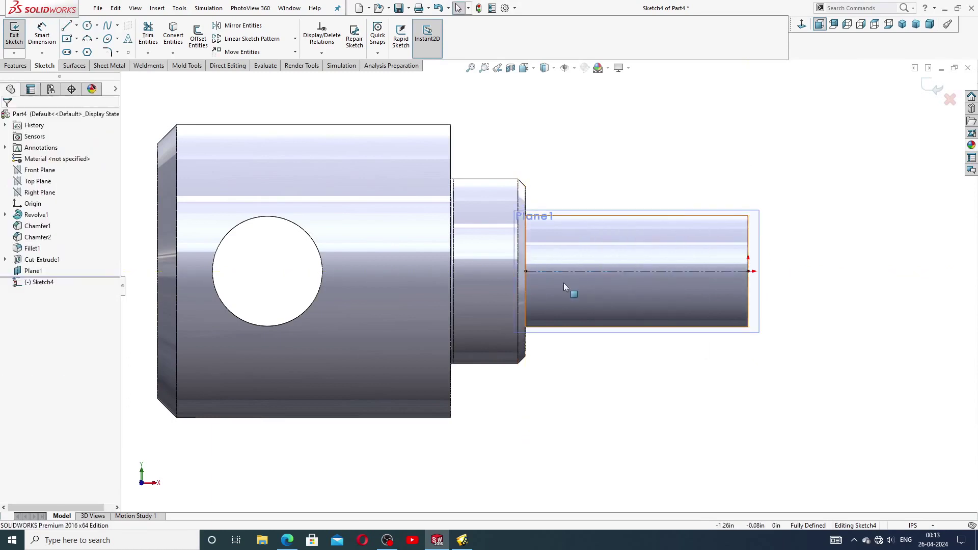
scroll(564, 282, down, 2)
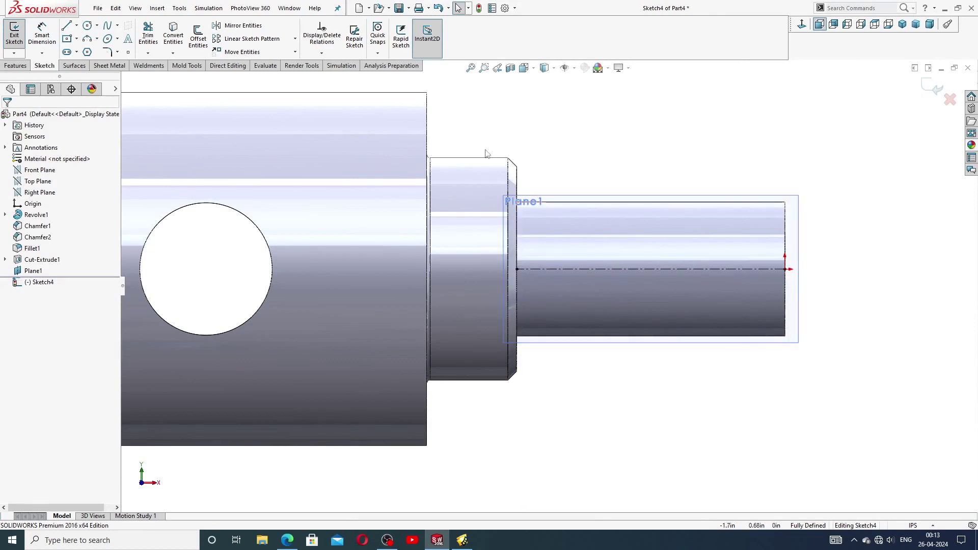
Draw a straight slot along the centerline on the small shaft
click(77, 52)
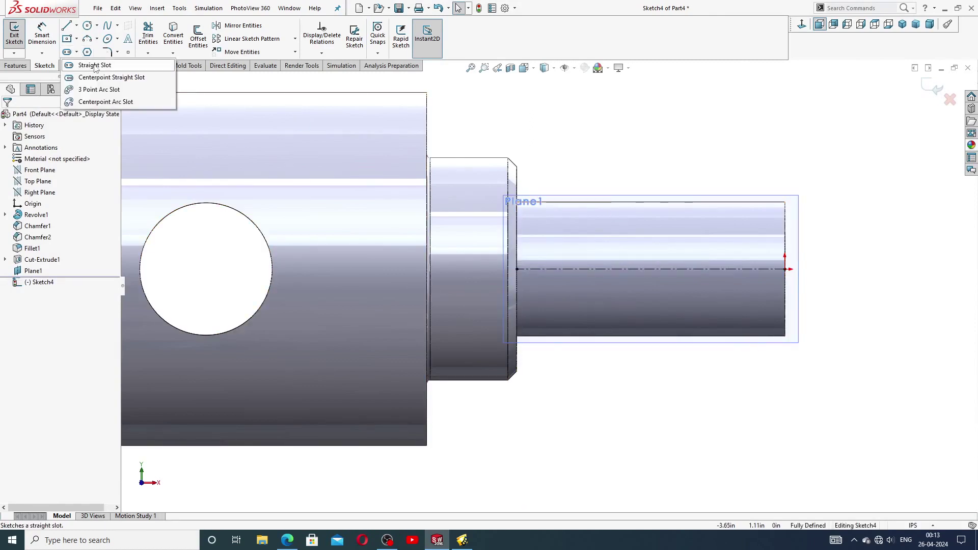
click(46, 90)
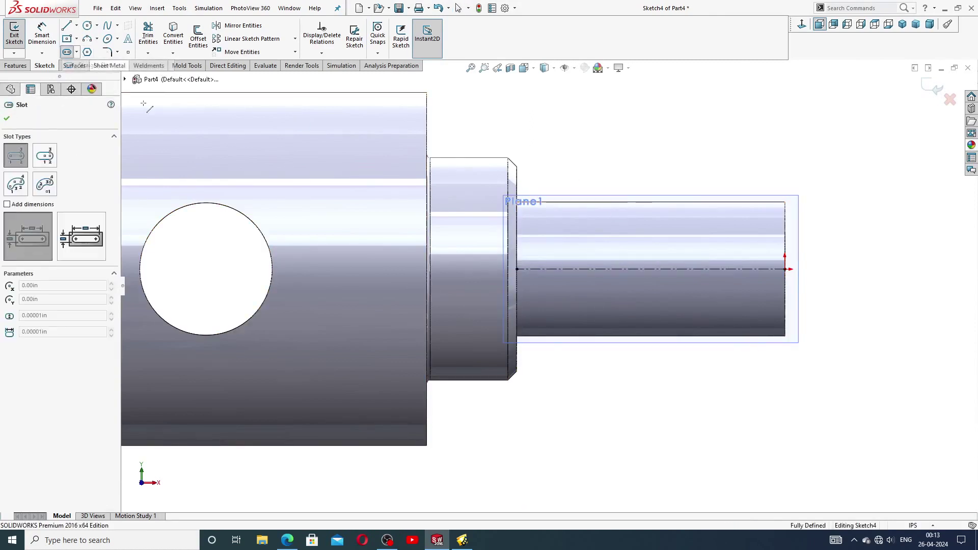
click(569, 270)
click(703, 270)
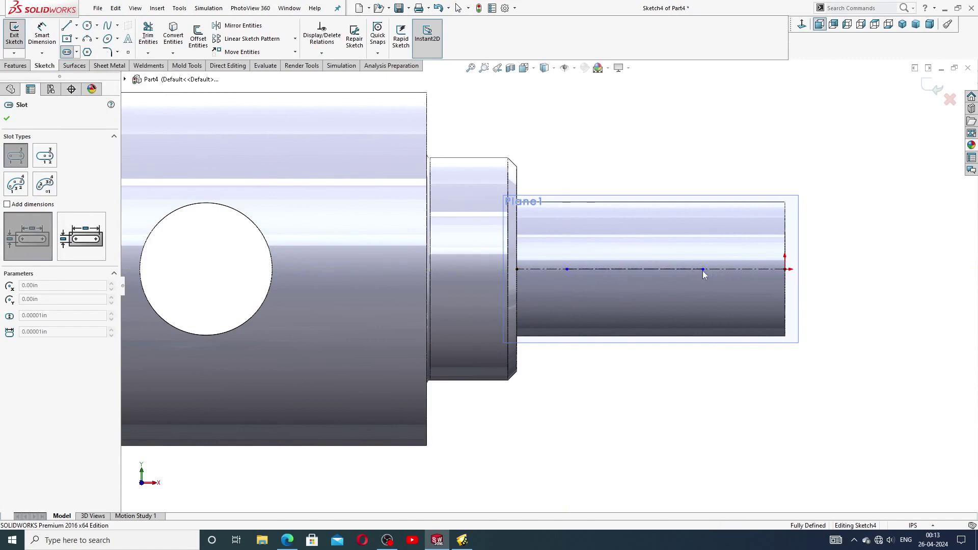
click(701, 248)
click(716, 238)
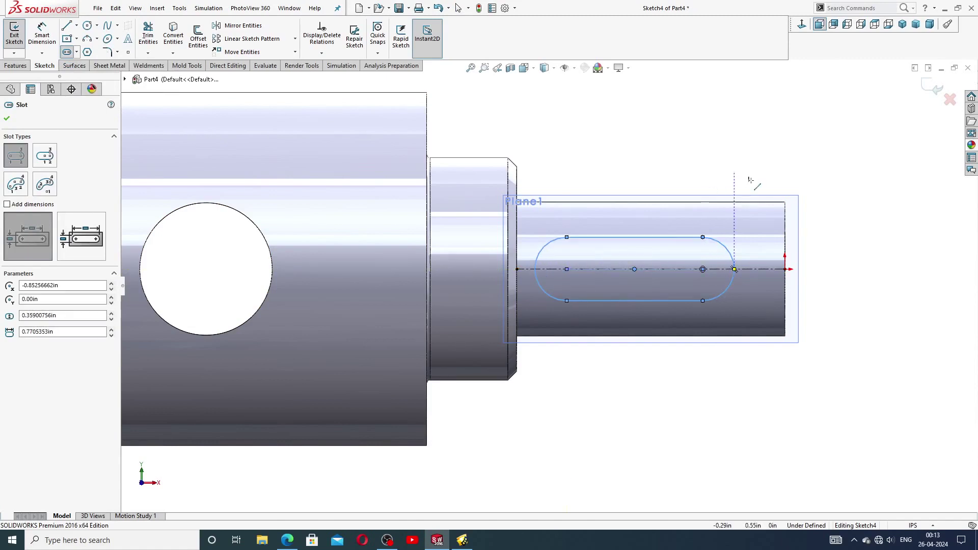
right_click(736, 174)
click(764, 180)
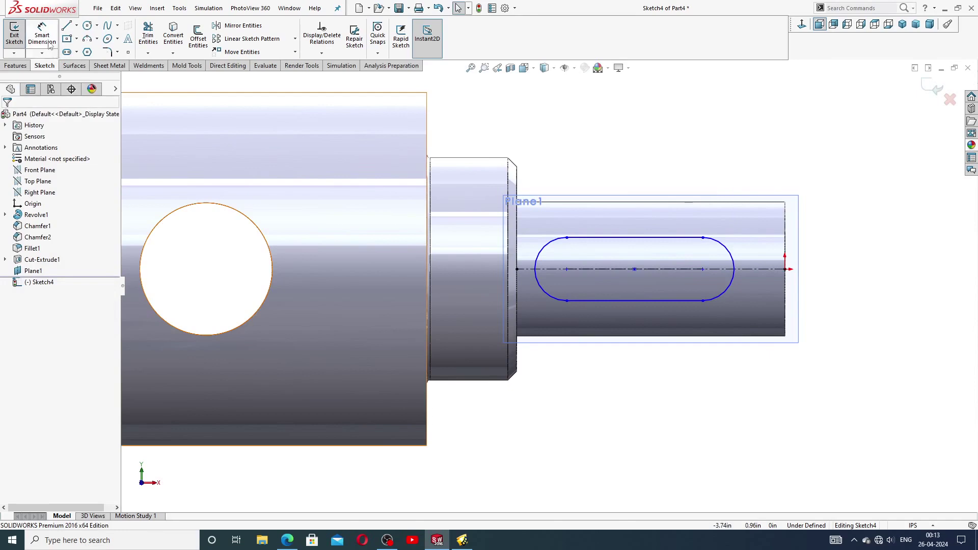
Dimension the slot length to 0.81 and its end radius to R0.09
click(615, 271)
click(704, 270)
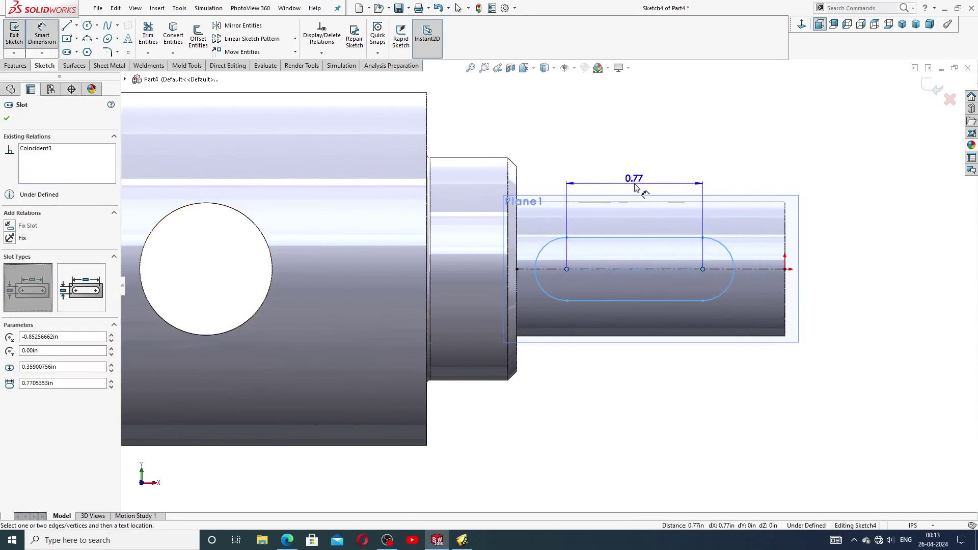
click(635, 188)
key(BackSpace)
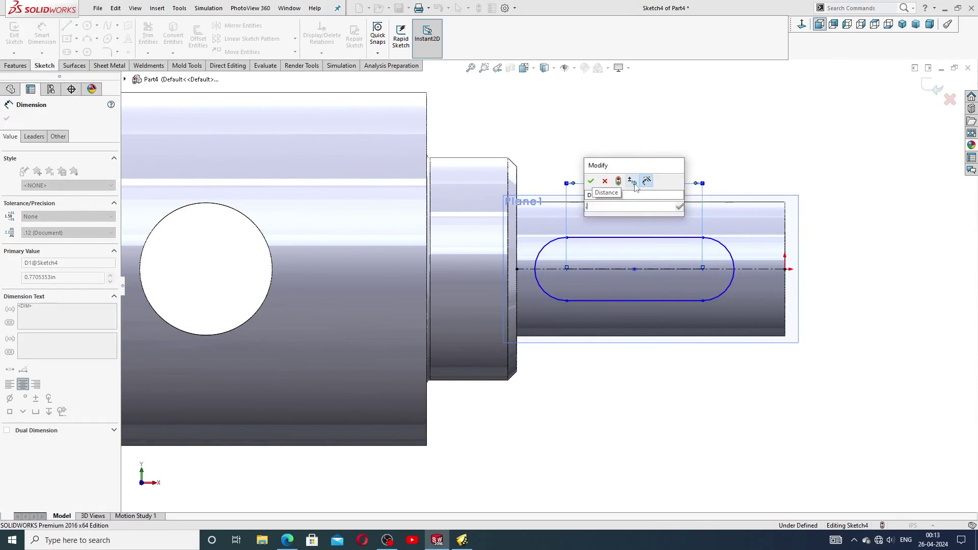
text(.81)
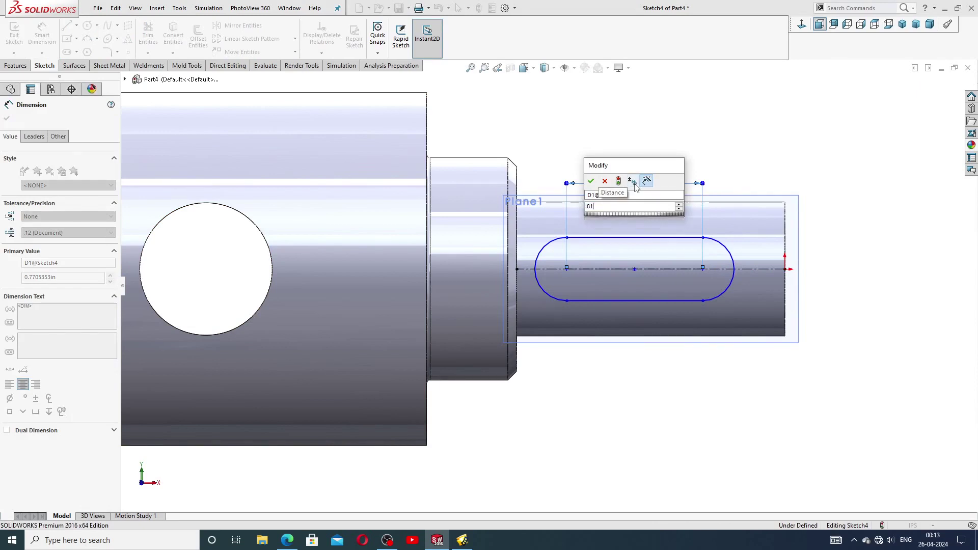
key(Return)
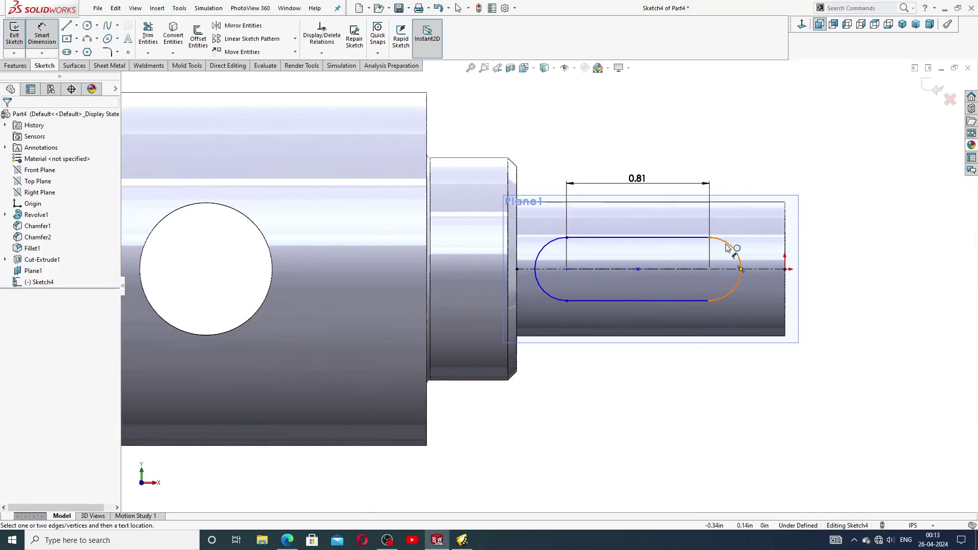
click(730, 245)
click(775, 169)
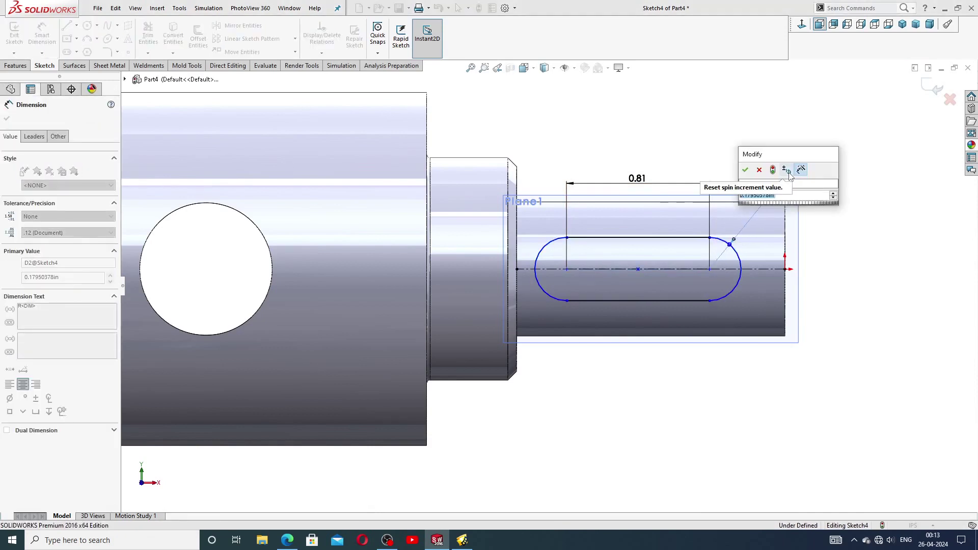
text(.09)
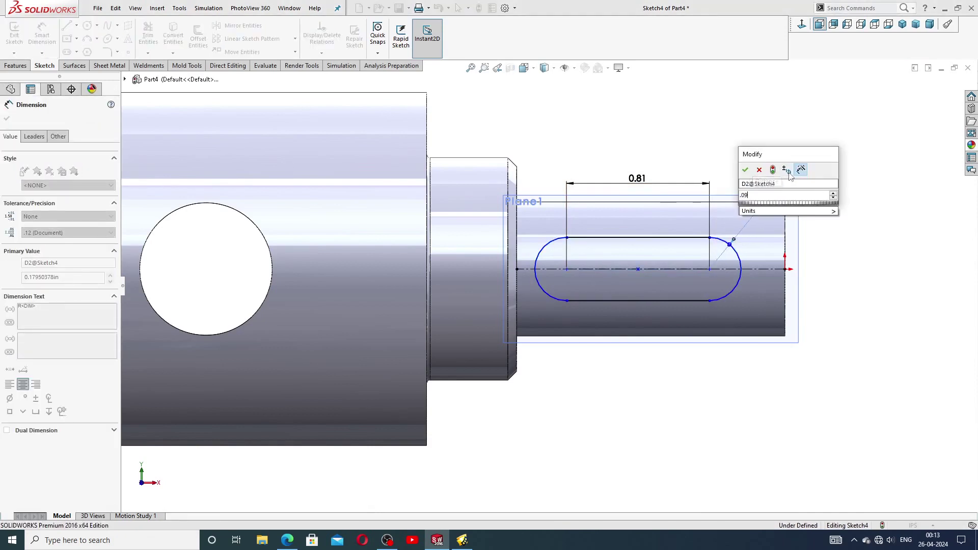
key(Return)
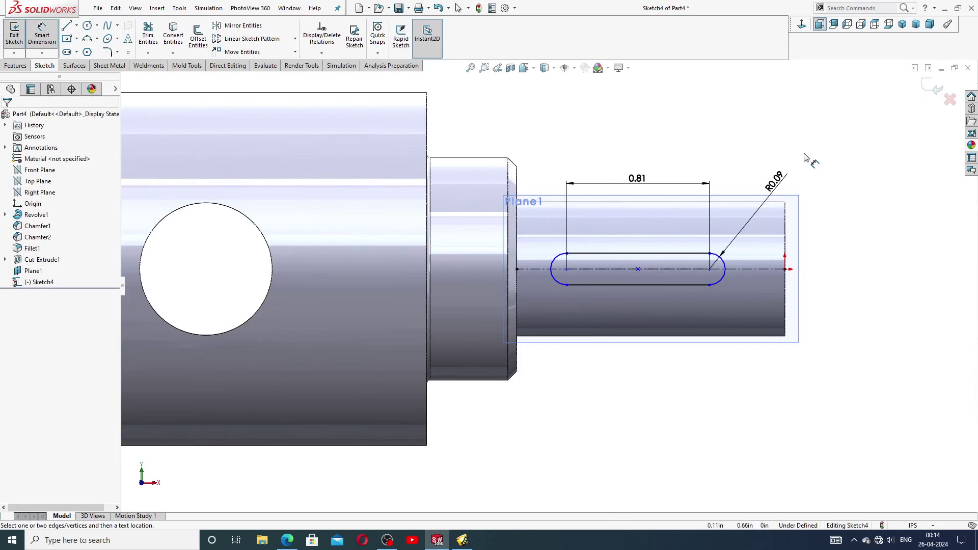
Make the slot's left arc coincident with the centerline's shoulder endpoint to fully define it
right_click(804, 157)
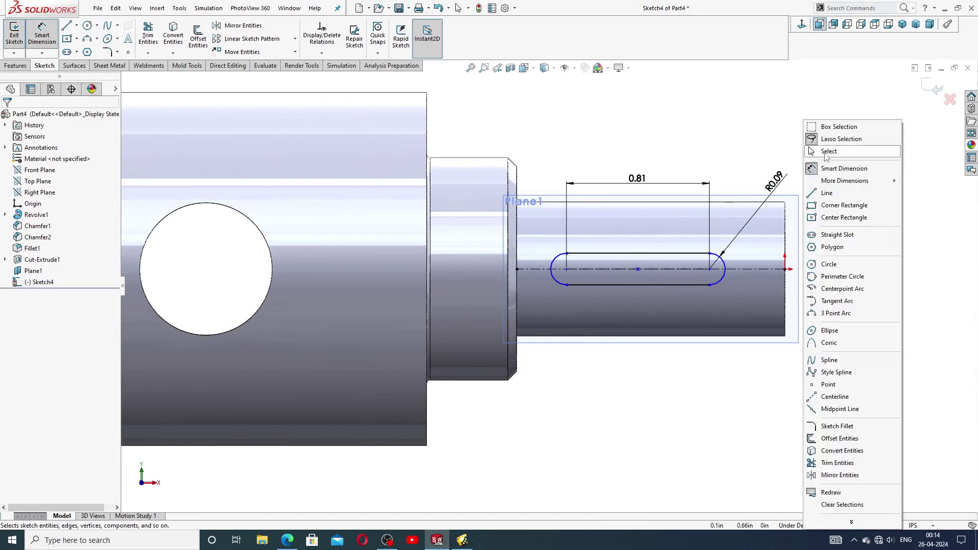
click(815, 156)
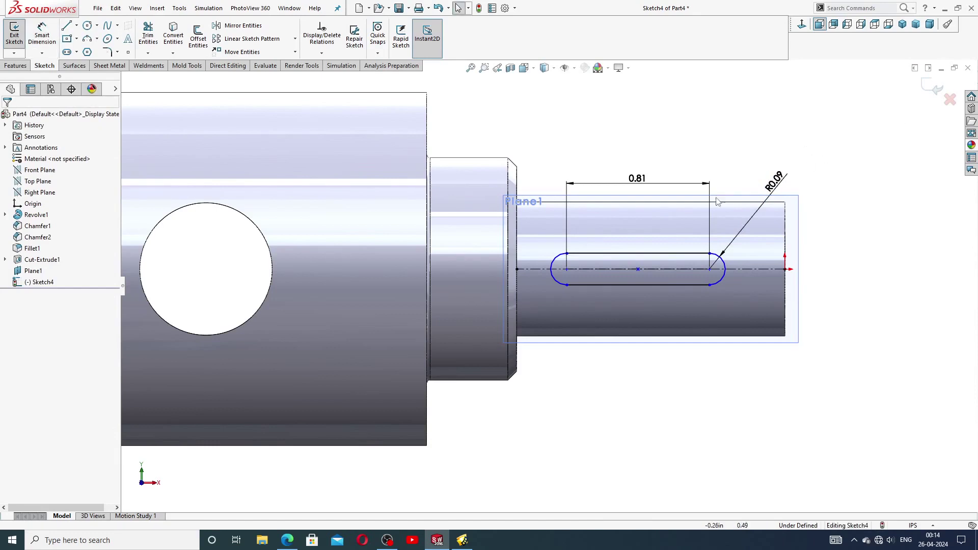
click(517, 269)
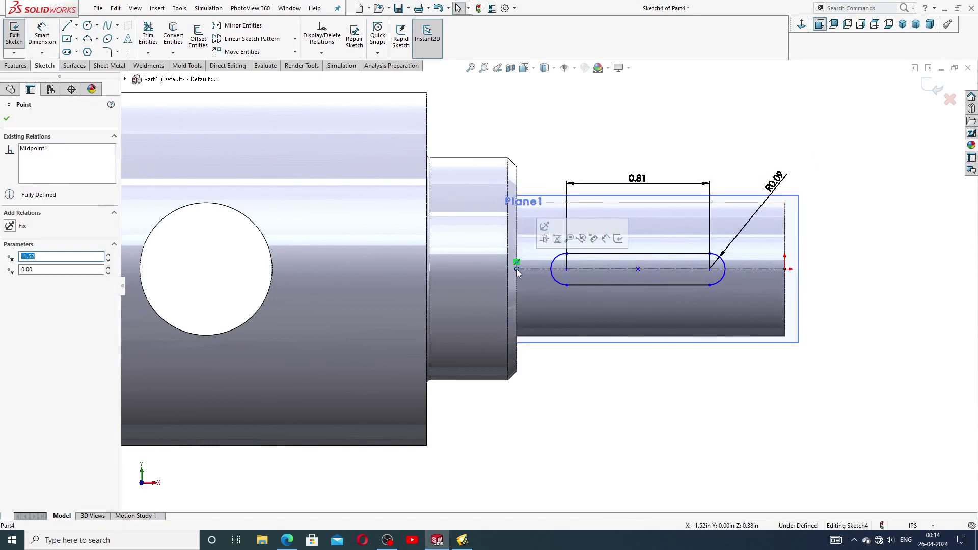
ctrl+click(552, 268)
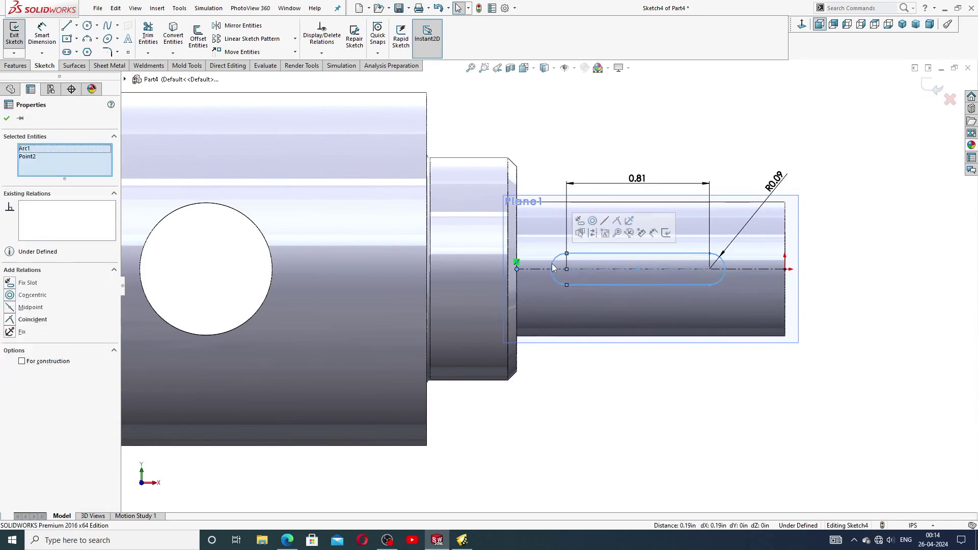
click(616, 221)
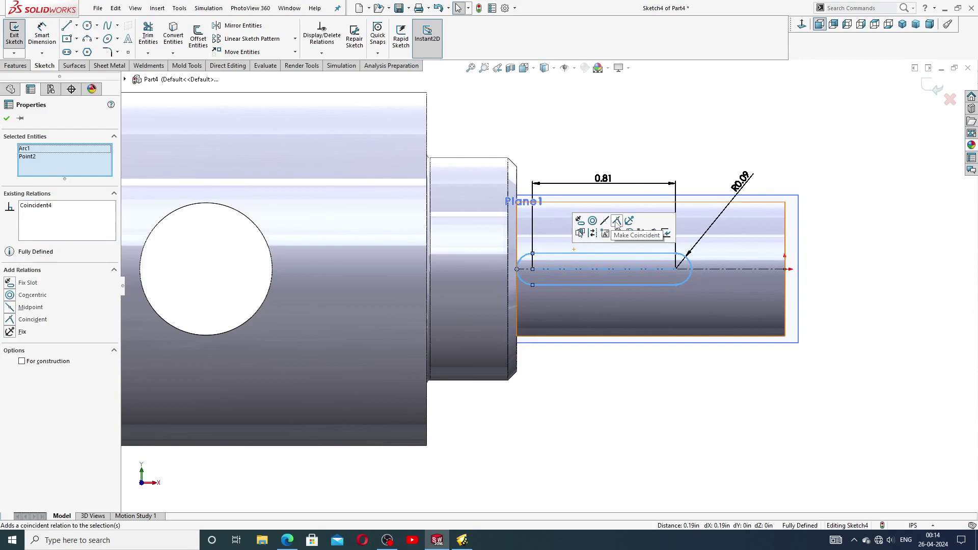
click(666, 157)
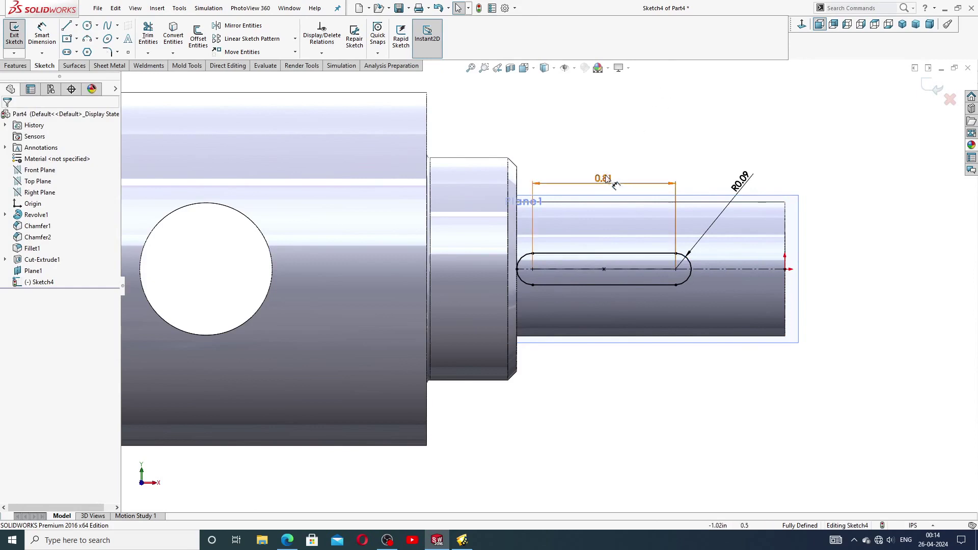
drag(612, 179, 611, 166)
drag(741, 182, 737, 162)
click(771, 179)
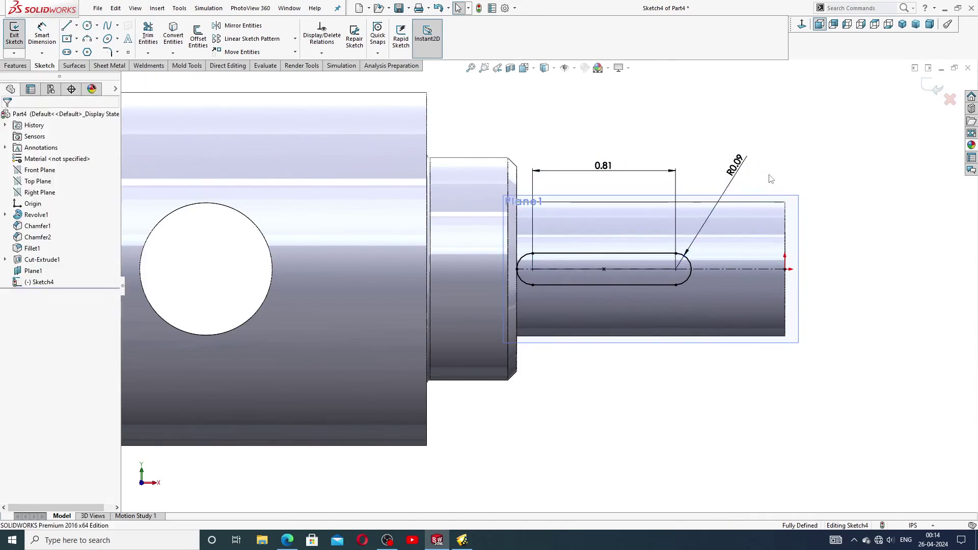
Cut the slot sketch 0.09in deep, Blind, to form the keyway
click(935, 88)
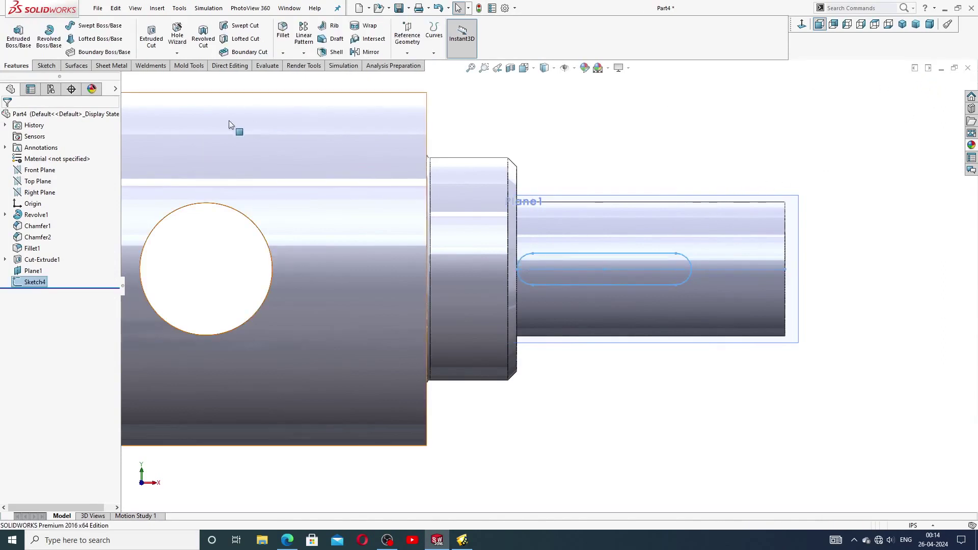
click(152, 39)
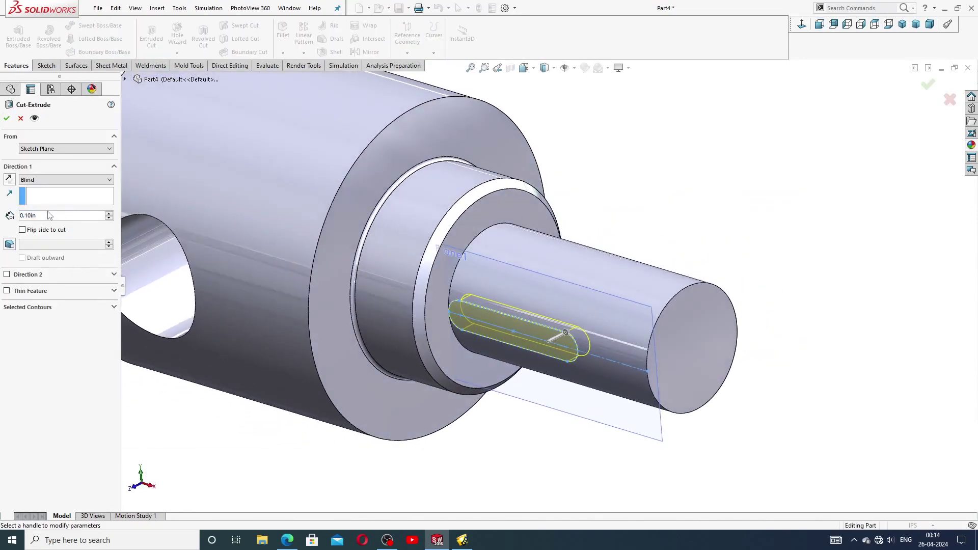
text(.0)
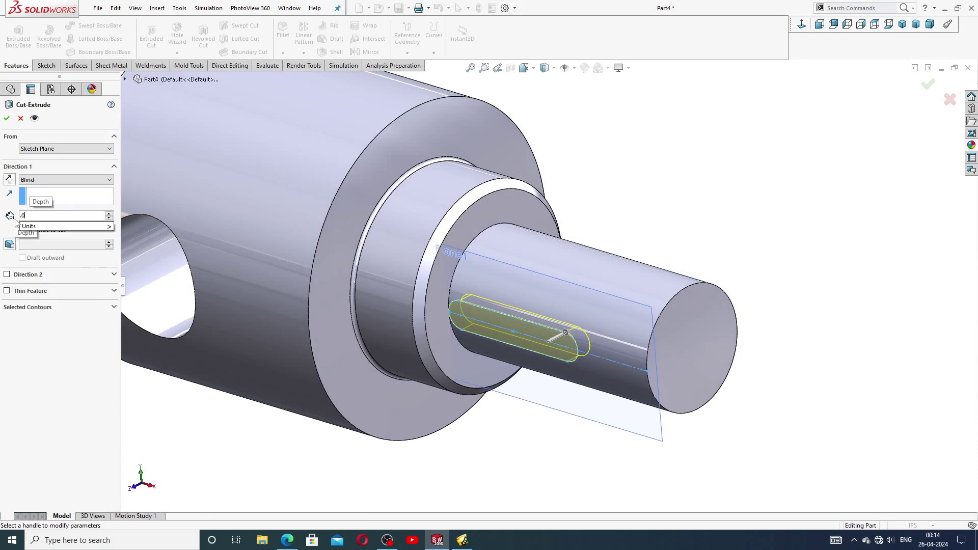
text(9)
key(Return)
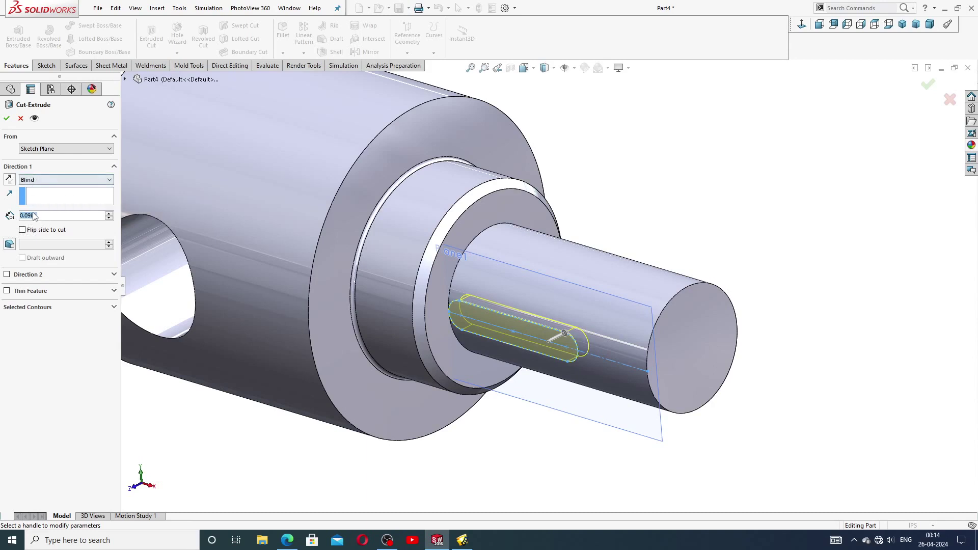
click(7, 118)
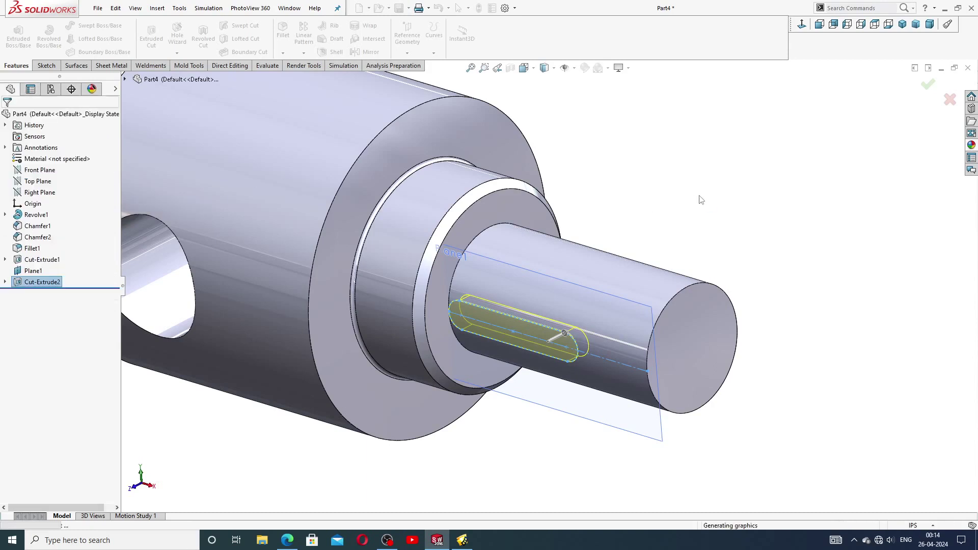
Hide Plane1
scroll(541, 322, up, 4)
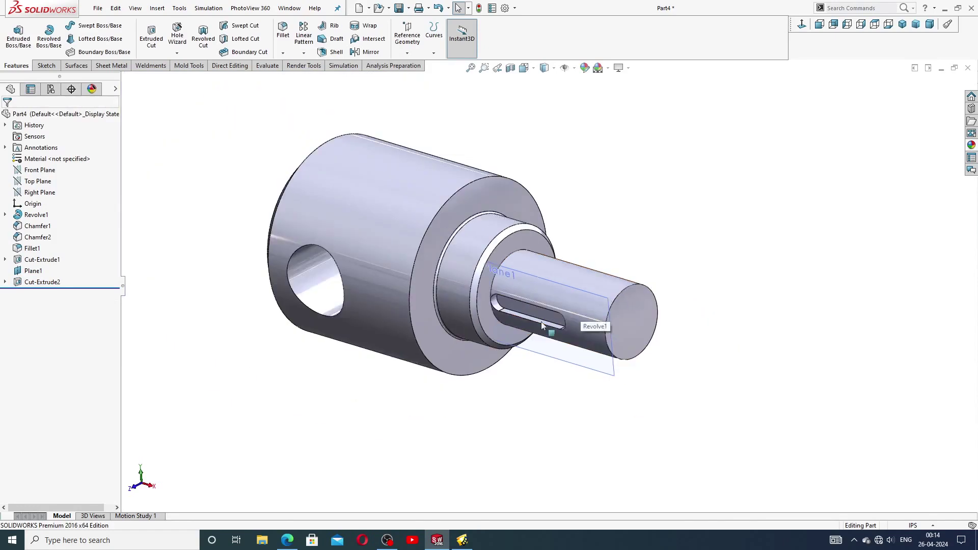
click(573, 265)
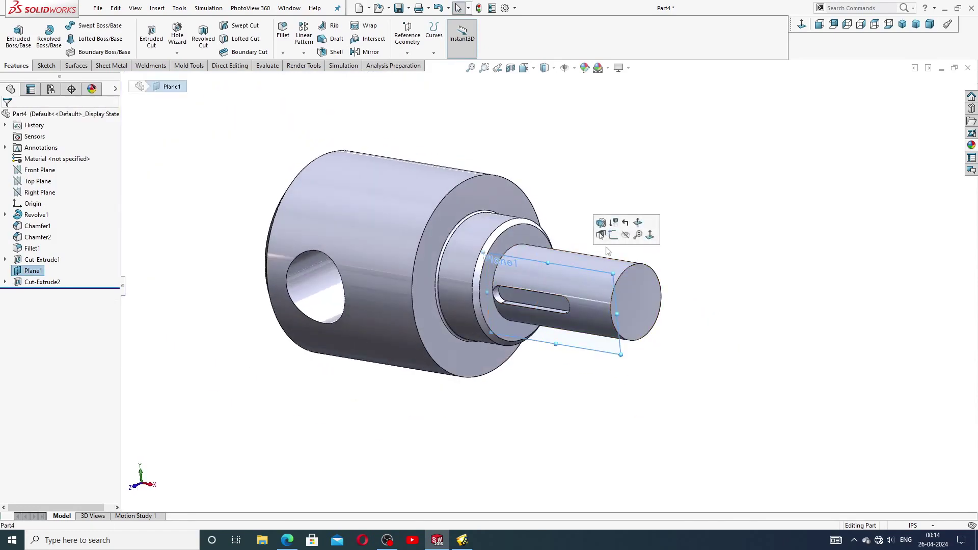
click(626, 239)
scroll(518, 307, down, 6)
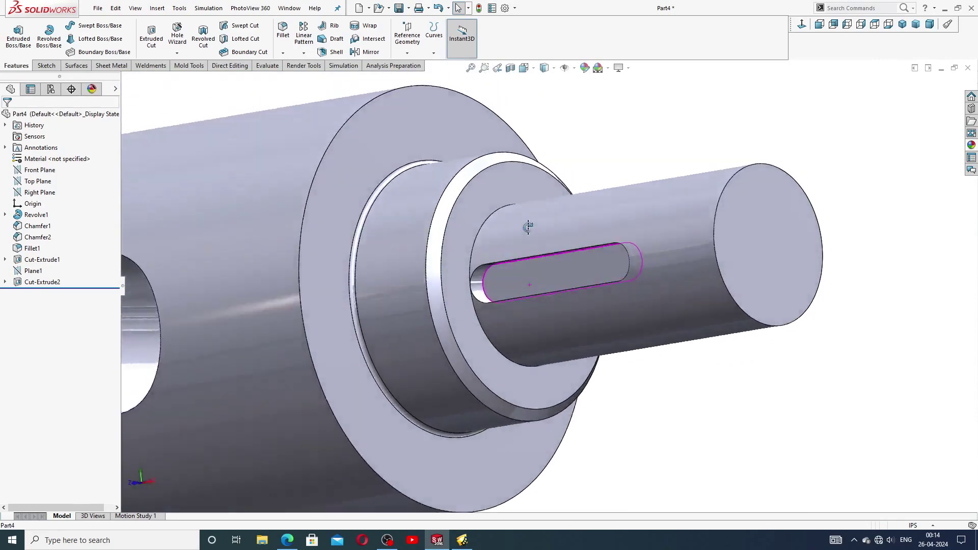
Fillet the edge at the shaft's base with a 0.02in radius
middle_drag(528, 227, 465, 245)
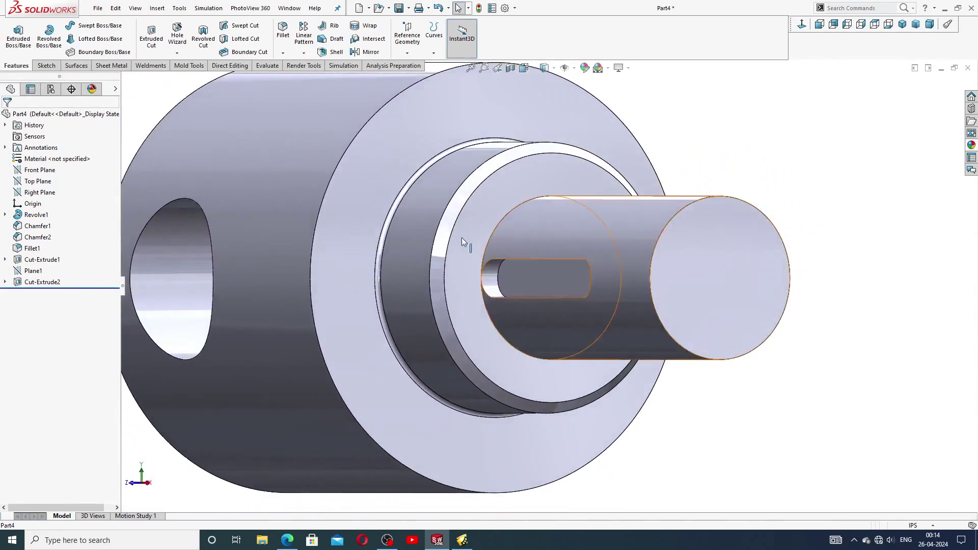
click(284, 30)
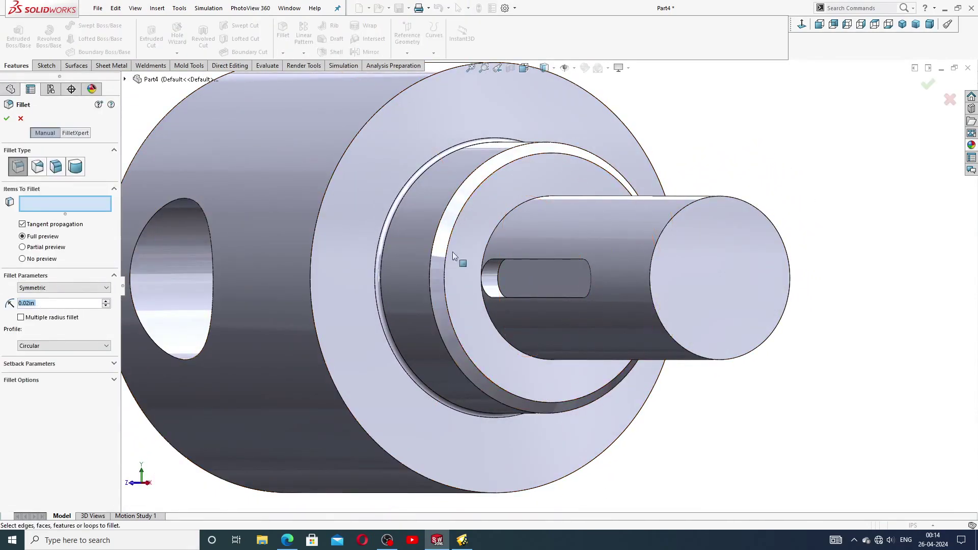
click(491, 236)
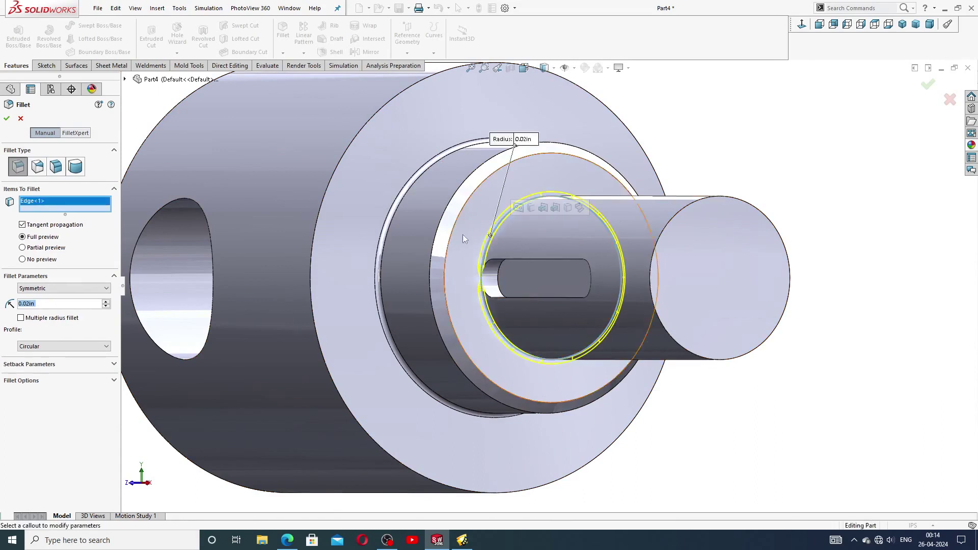
click(7, 119)
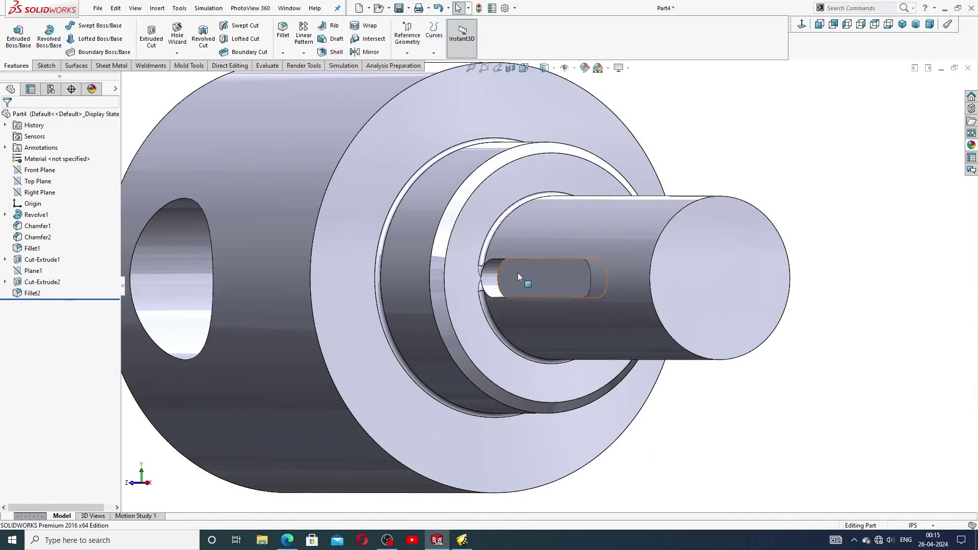
scroll(518, 273, down, 5)
scroll(503, 280, down, 2)
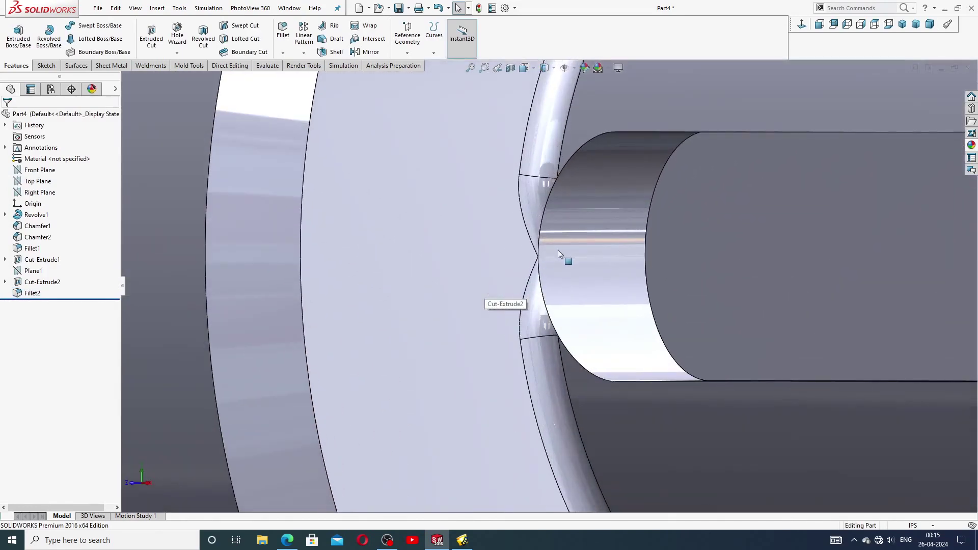
scroll(560, 244, up, 5)
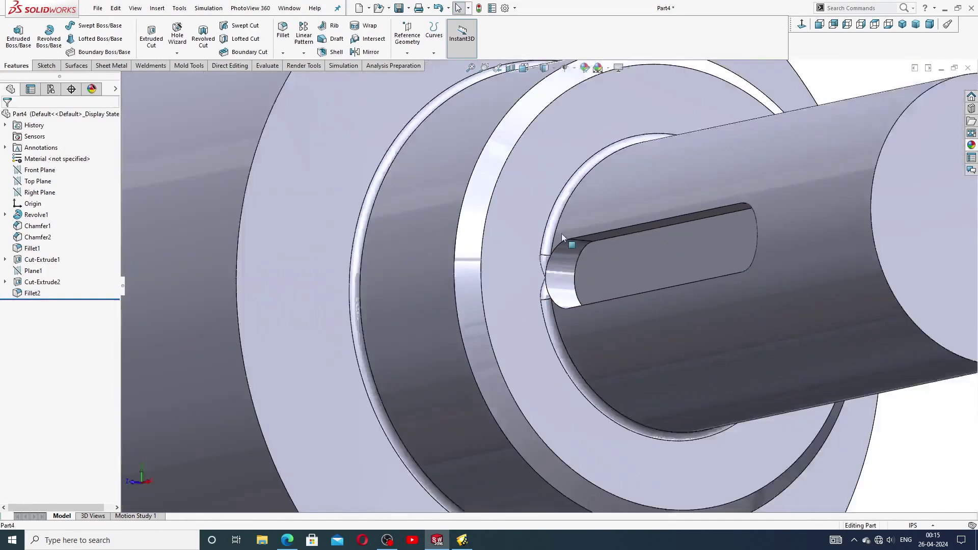
scroll(564, 237, up, 10)
middle_drag(585, 244, 548, 306)
scroll(546, 311, down, 6)
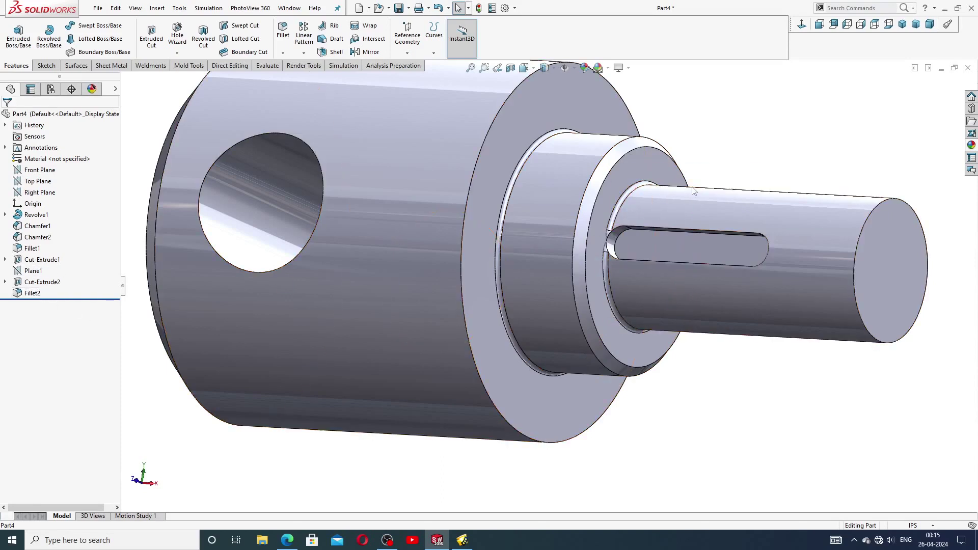
key(f)
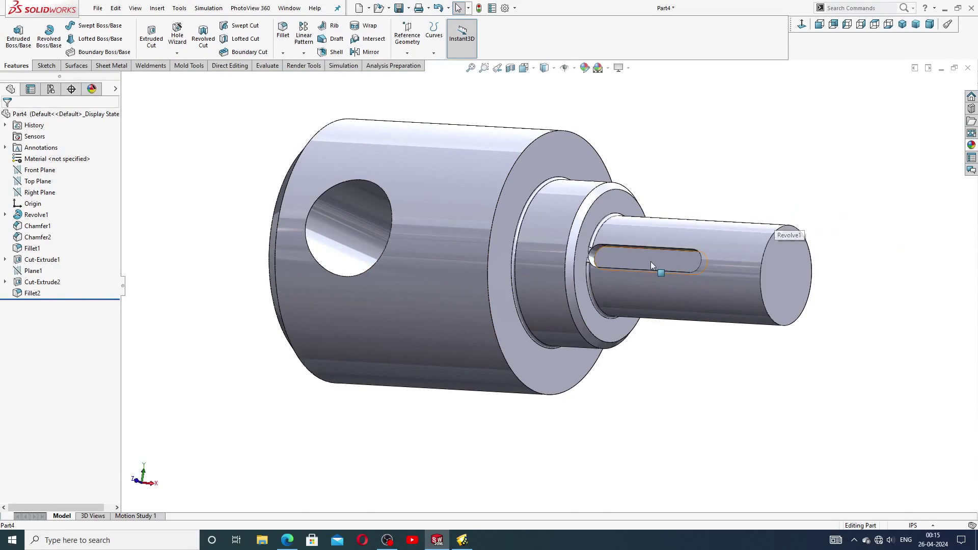
scroll(643, 270, down, 2)
scroll(643, 270, up, 2)
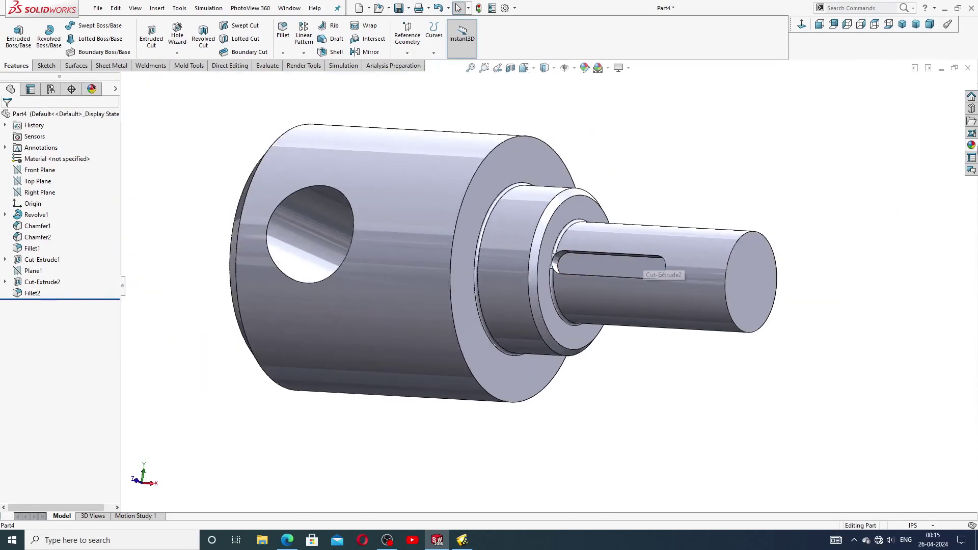
click(972, 146)
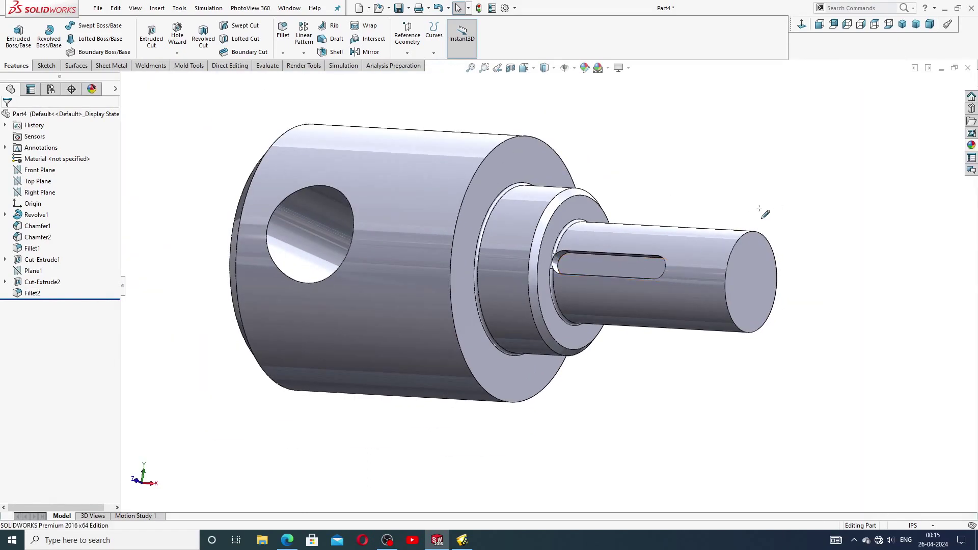
click(759, 266)
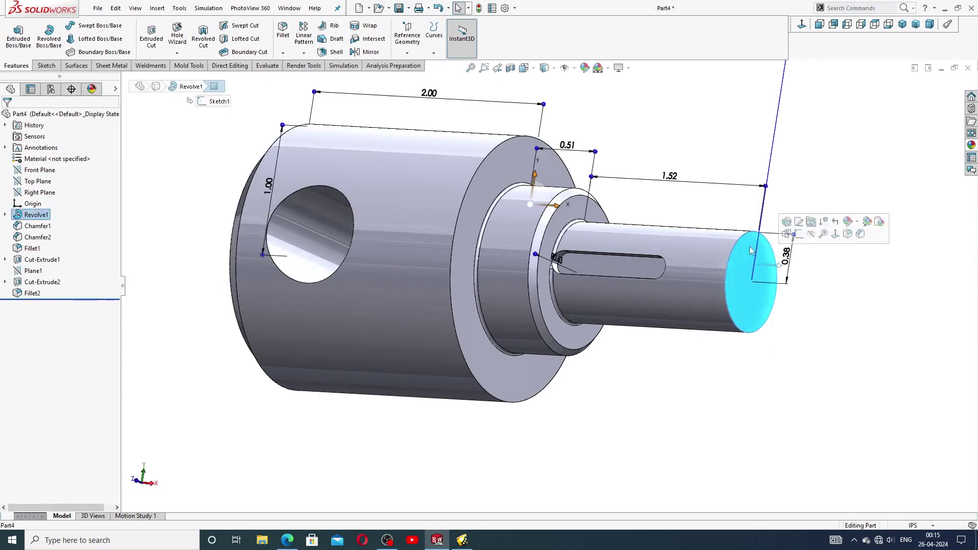
click(749, 150)
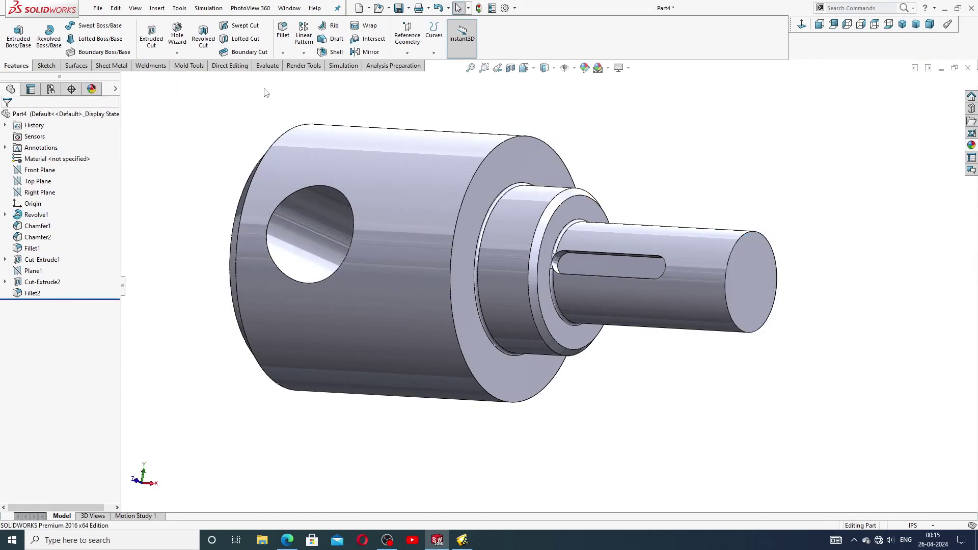
Set up a Hole Wizard ANSI Inch Tapped hole, size 3/8-24
click(178, 40)
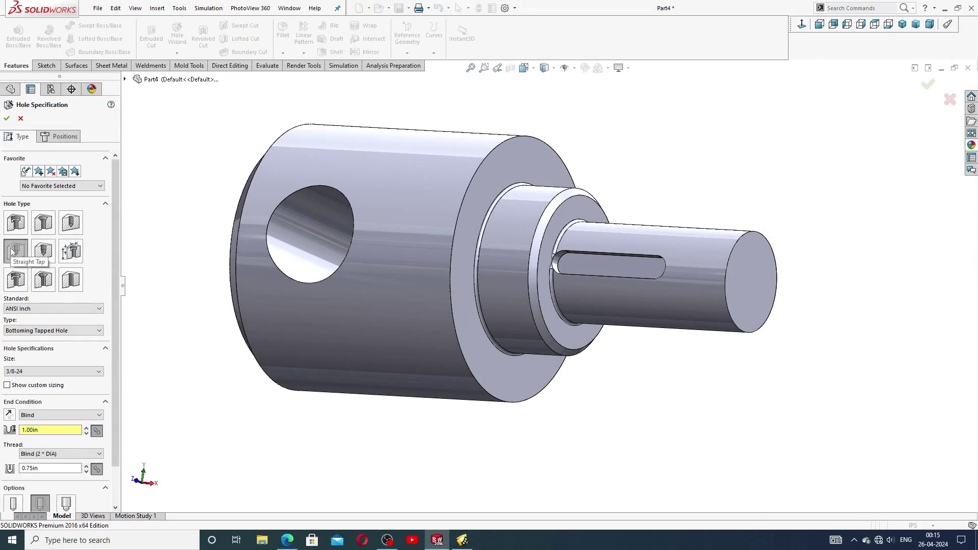
drag(115, 240, 114, 308)
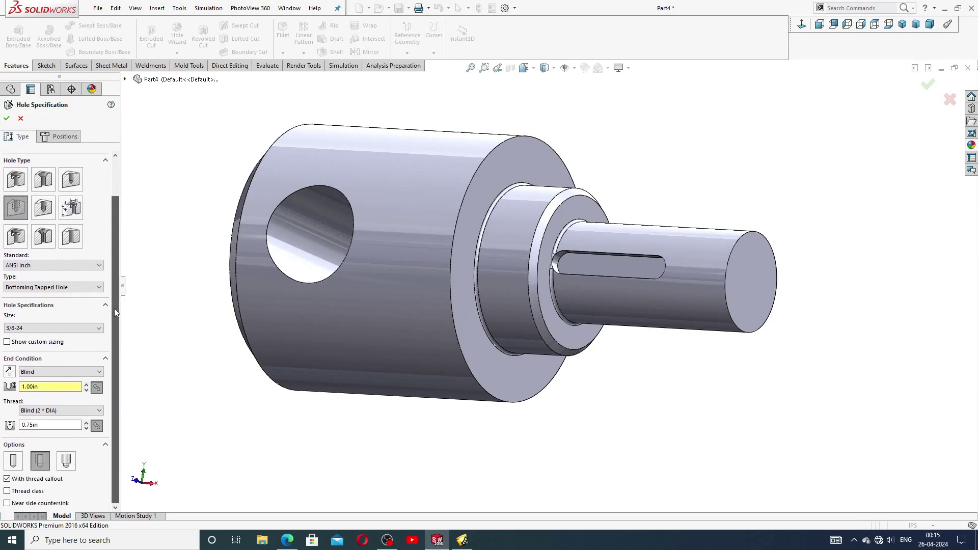
click(63, 266)
click(62, 268)
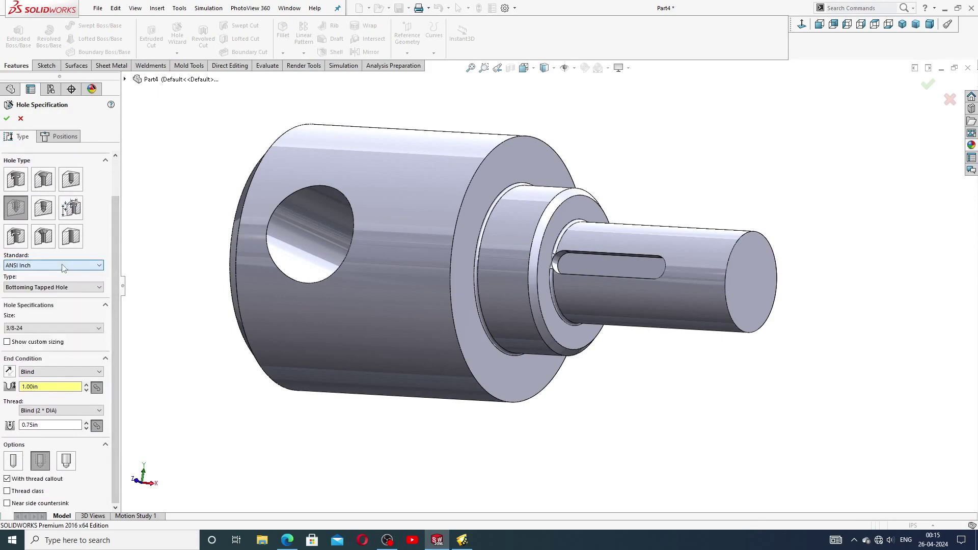
click(45, 289)
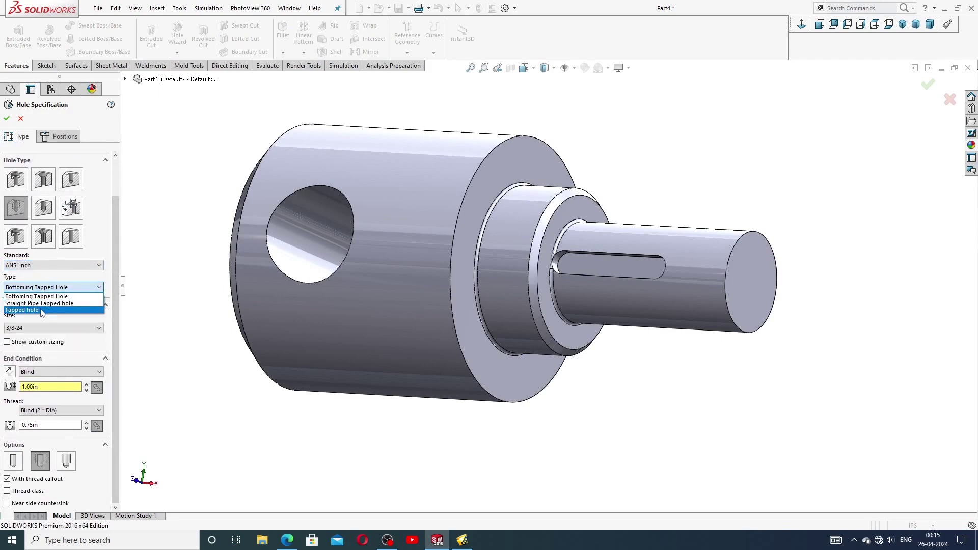
click(42, 314)
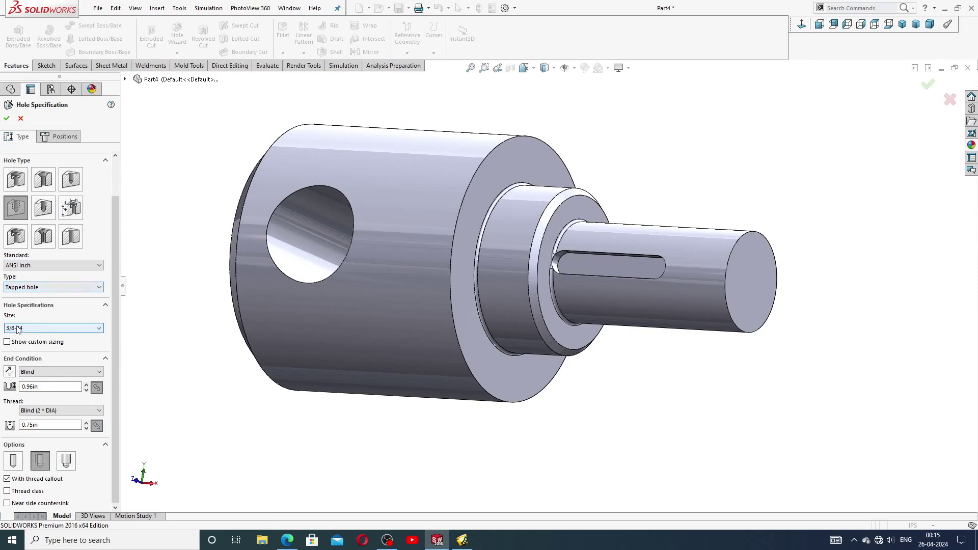
click(36, 331)
click(30, 328)
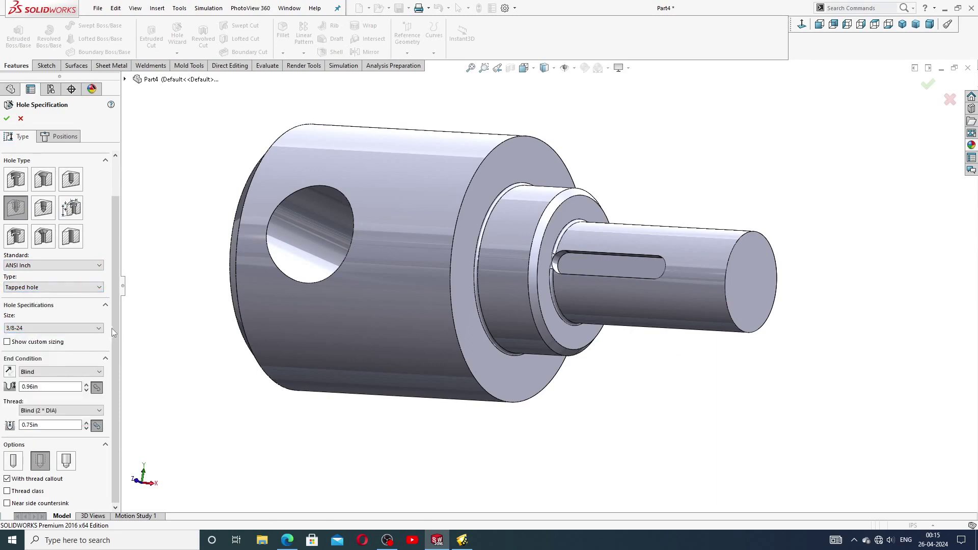
Change the tapped hole's blind depth from 0.96in to 1.00in
click(38, 387)
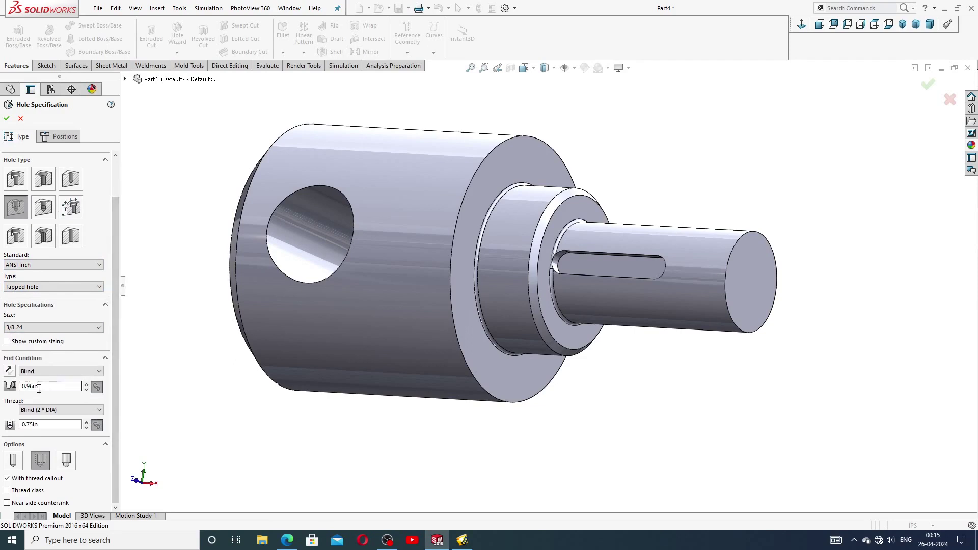
double_click(39, 386)
text(1)
key(Return)
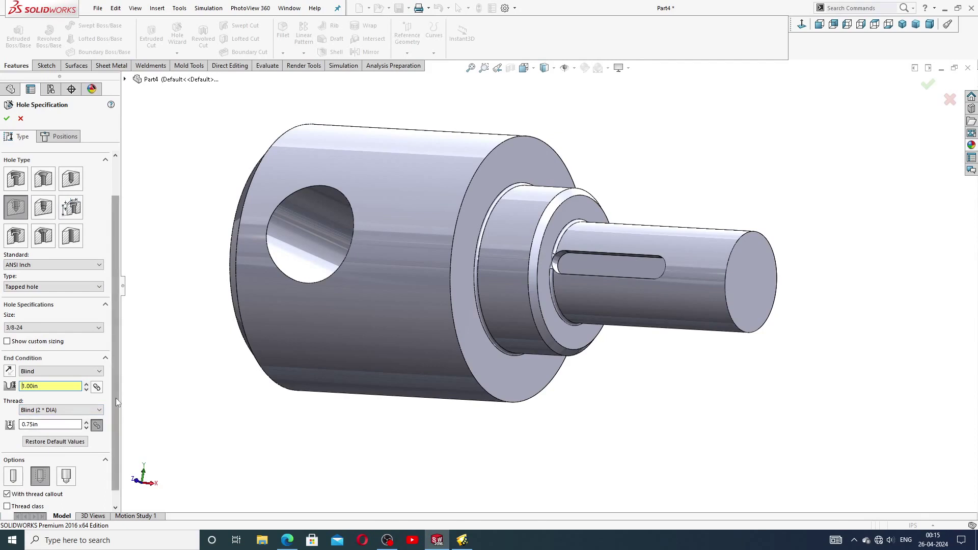
drag(115, 398, 117, 443)
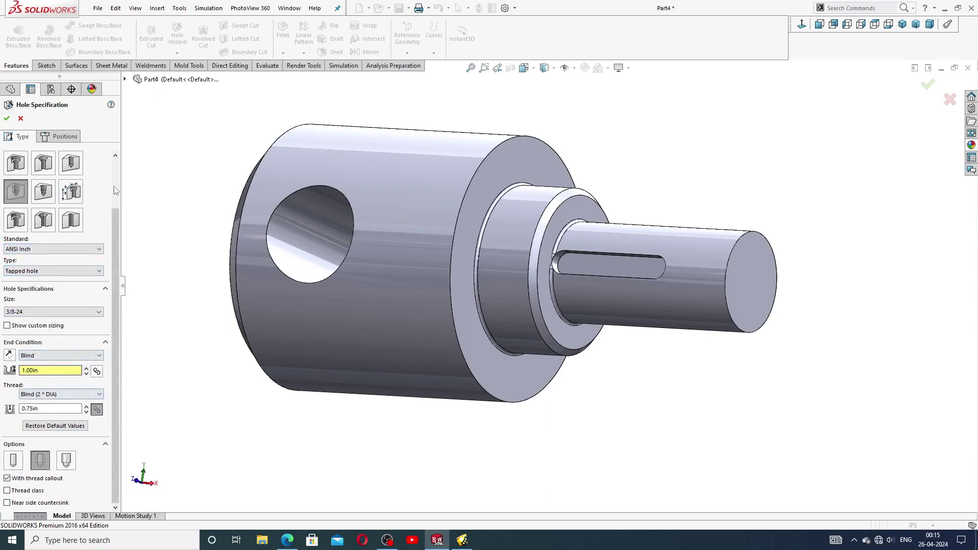
click(69, 136)
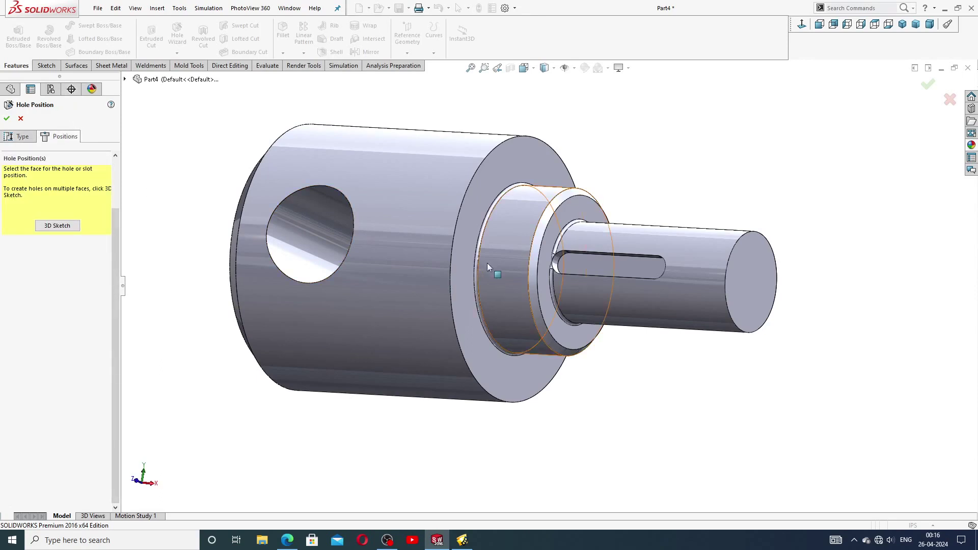
Place the 3/8-24 tapped hole at the centre of the small shaft's end face
click(747, 265)
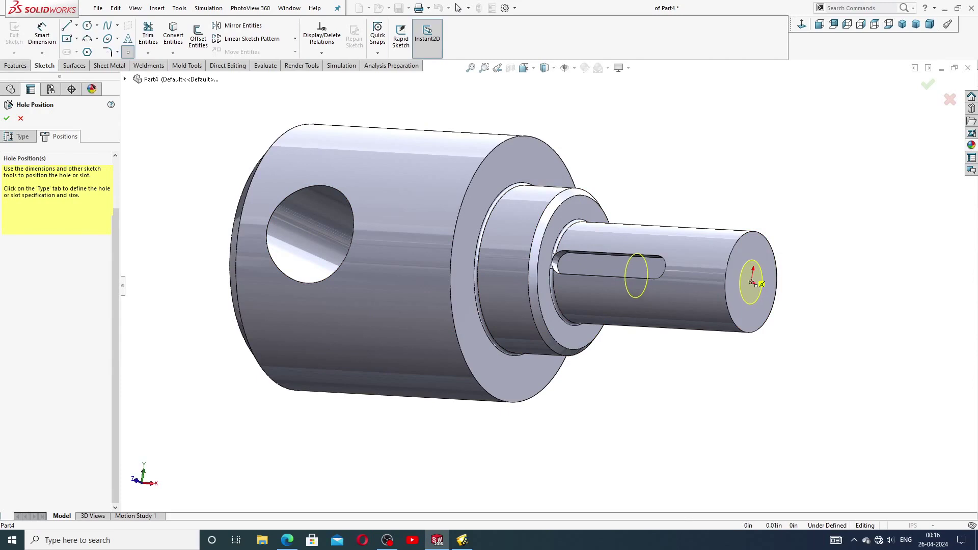
click(861, 24)
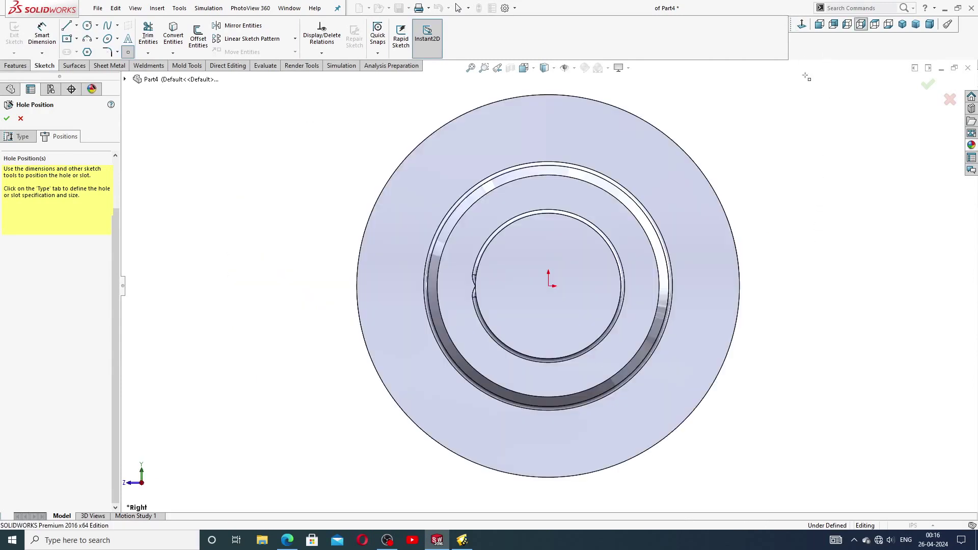
click(548, 287)
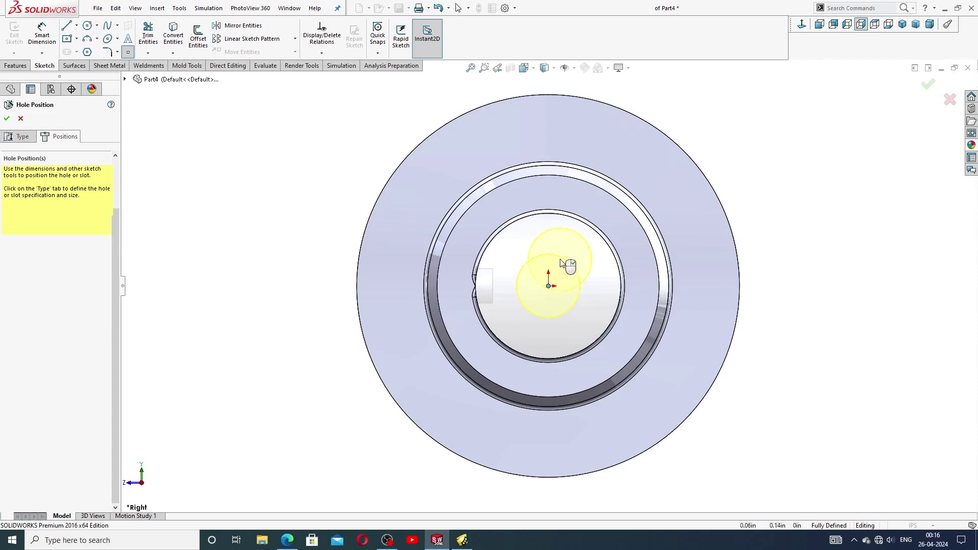
click(928, 84)
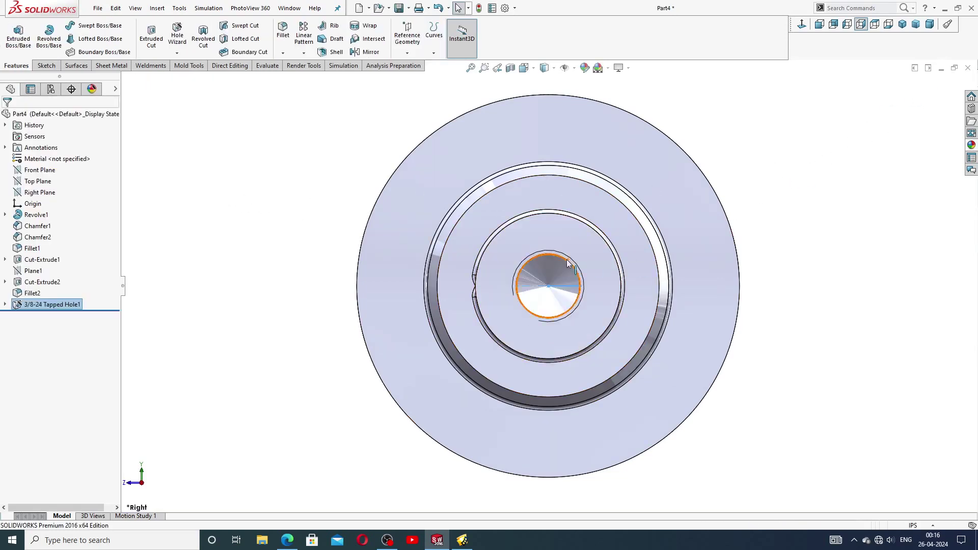
middle_drag(549, 285, 668, 259)
key(Escape)
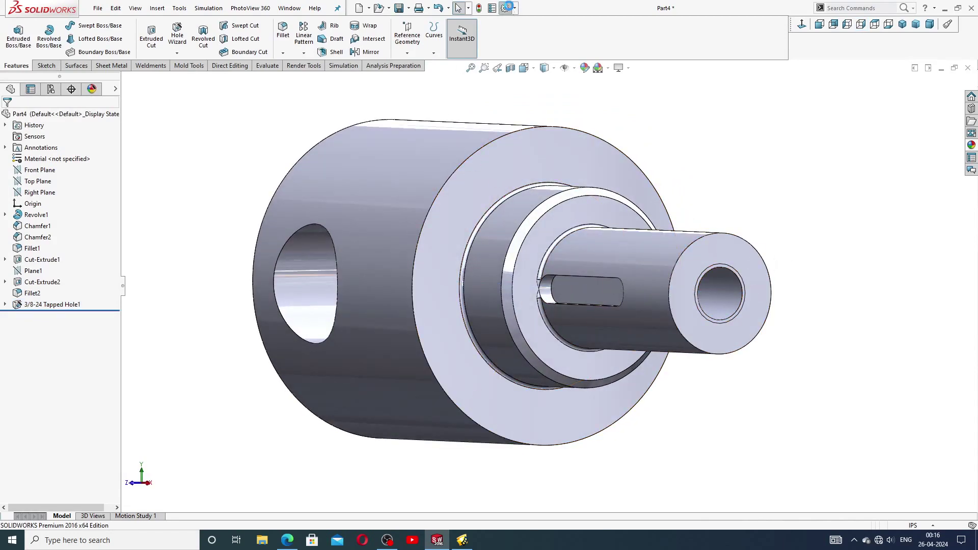
Turn on Shaded cosmetic threads in Document Properties > Detailing
click(505, 8)
click(387, 98)
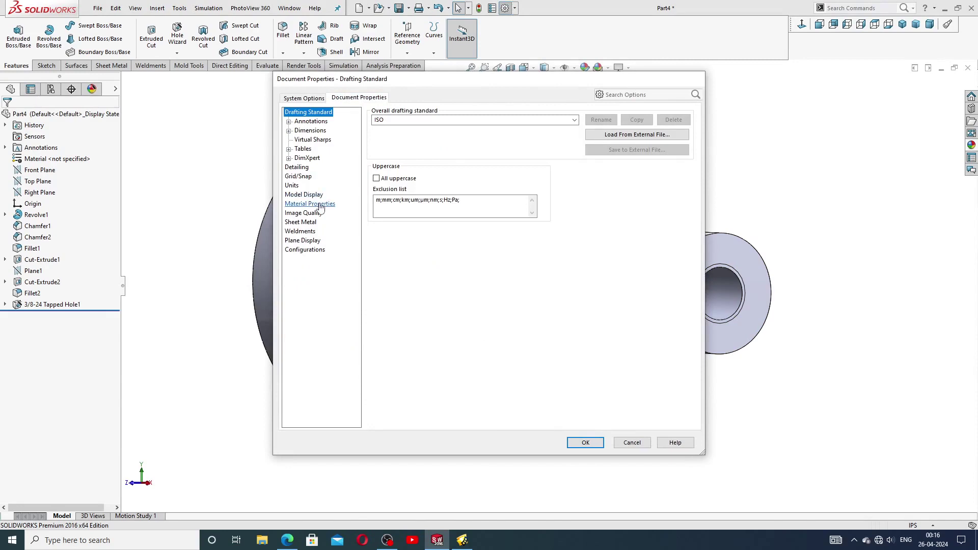
click(300, 169)
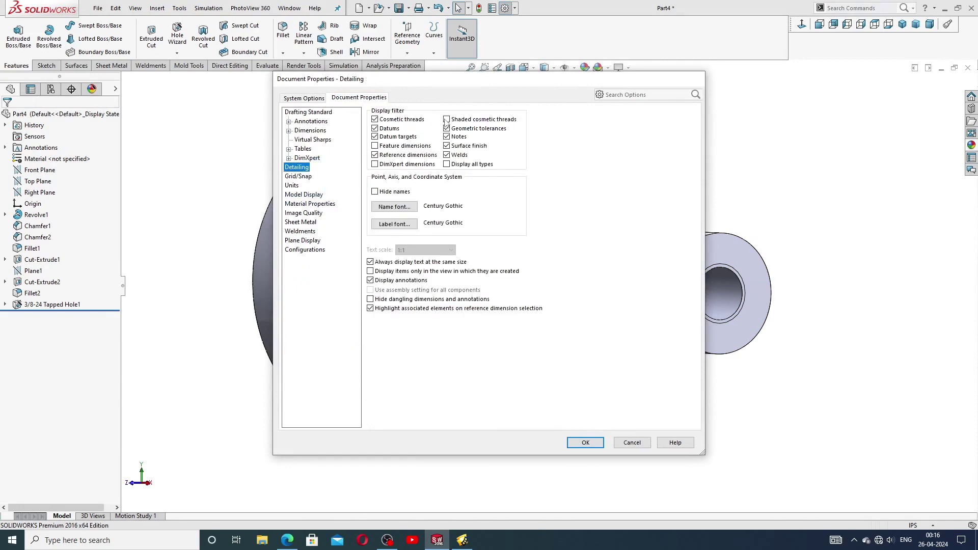
click(585, 443)
Orbit and zoom to inspect the threaded 3/8-24 hole at the shaft end
scroll(721, 293, down, 3)
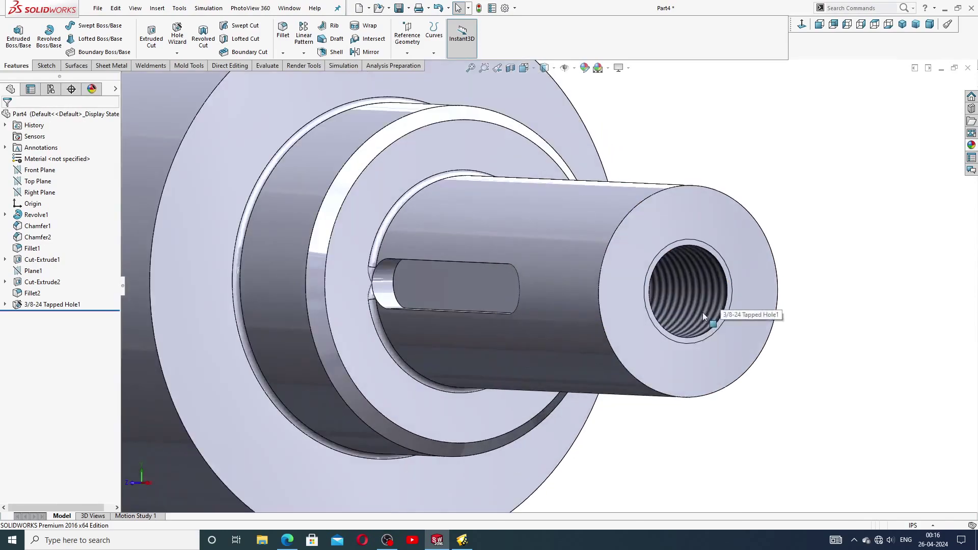
middle_drag(703, 312, 670, 304)
scroll(661, 306, up, 4)
scroll(691, 304, up, 3)
scroll(669, 304, up, 2)
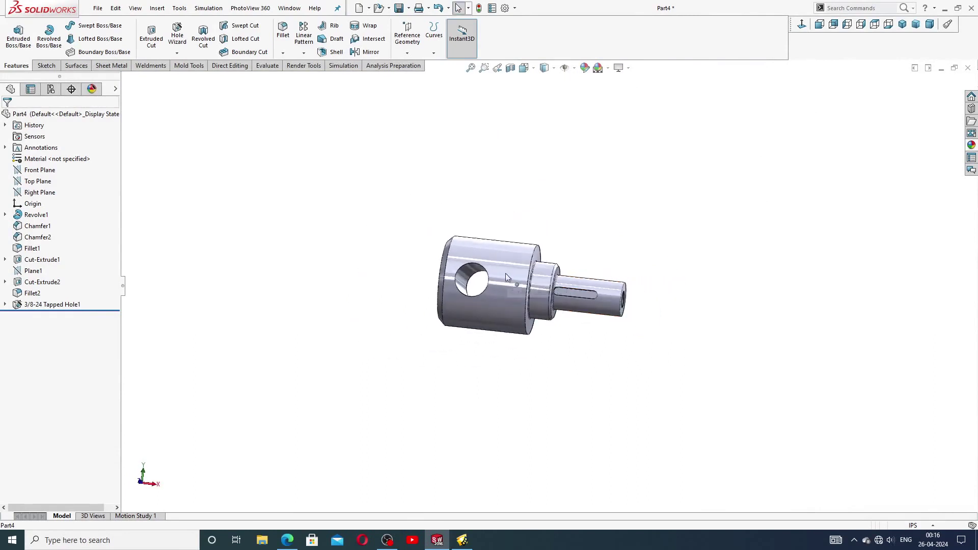
middle_drag(506, 273, 482, 291)
scroll(482, 291, down, 3)
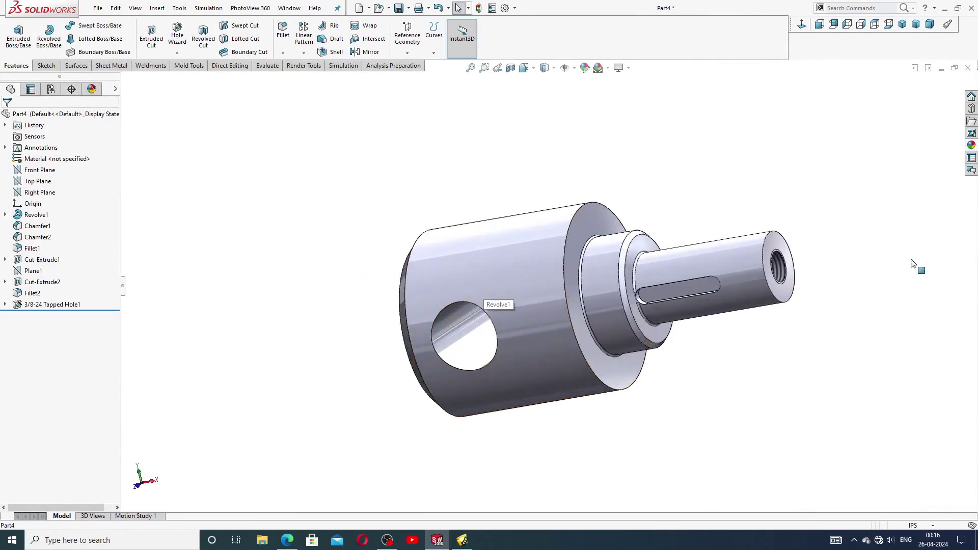
Apply the Appearances(color) > Metal > Nickel polished nickel appearance to the whole part
click(972, 146)
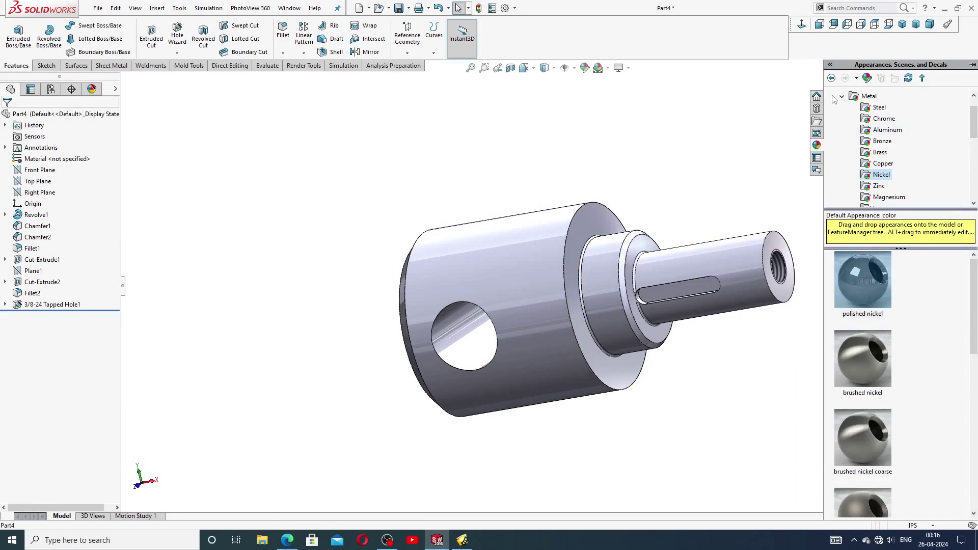
scroll(844, 100, up, 1)
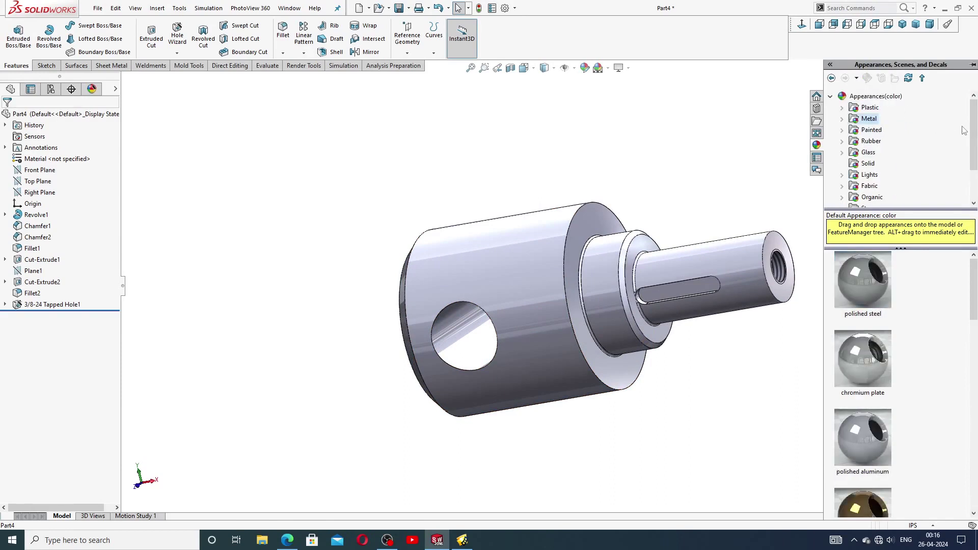
click(831, 98)
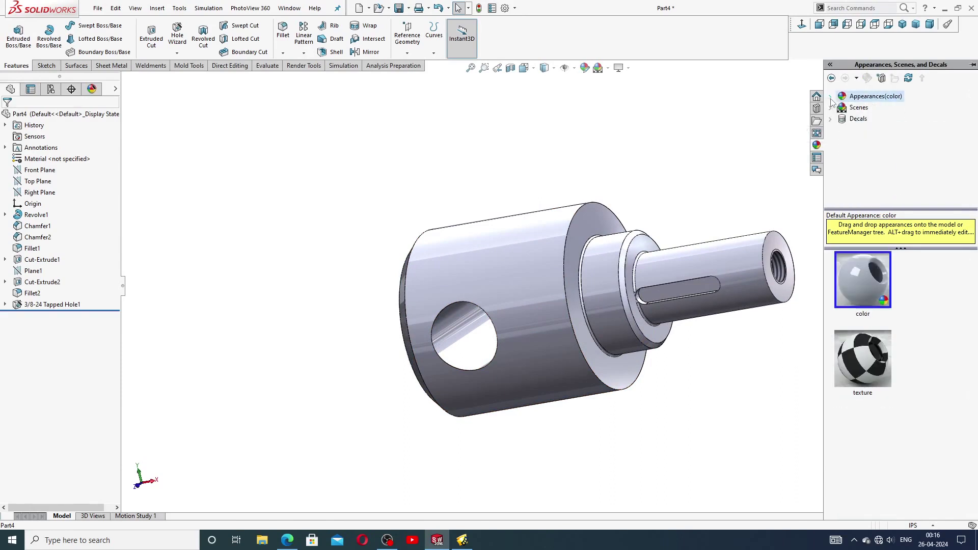
double_click(872, 99)
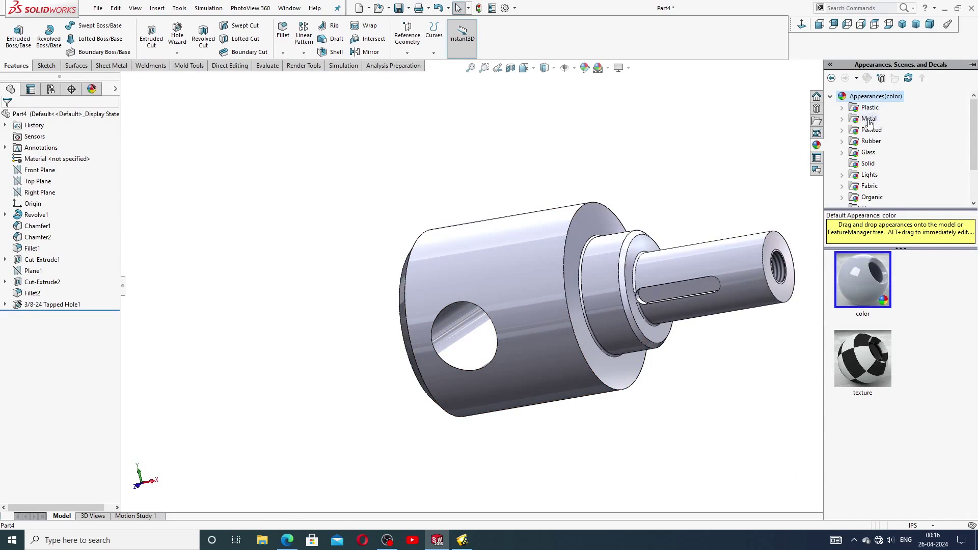
double_click(870, 119)
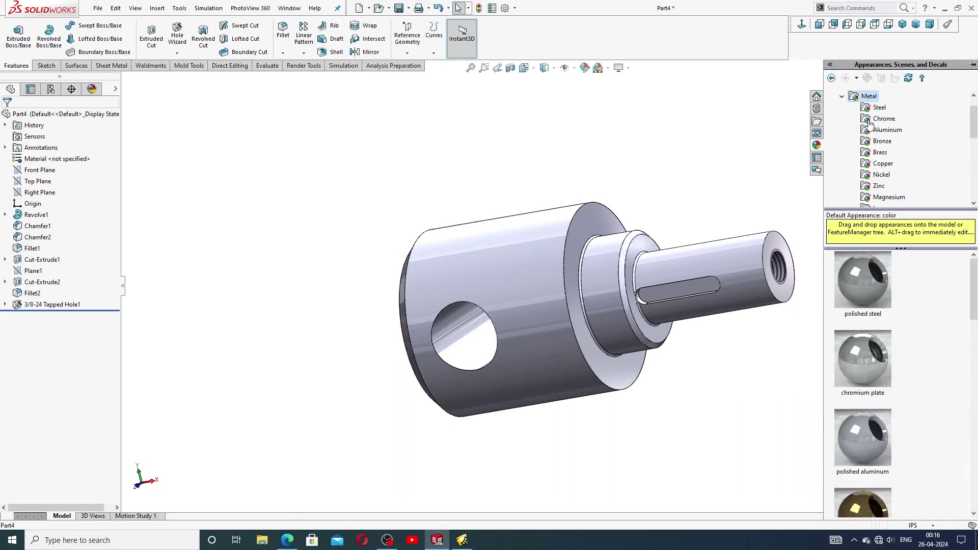
click(881, 175)
double_click(861, 281)
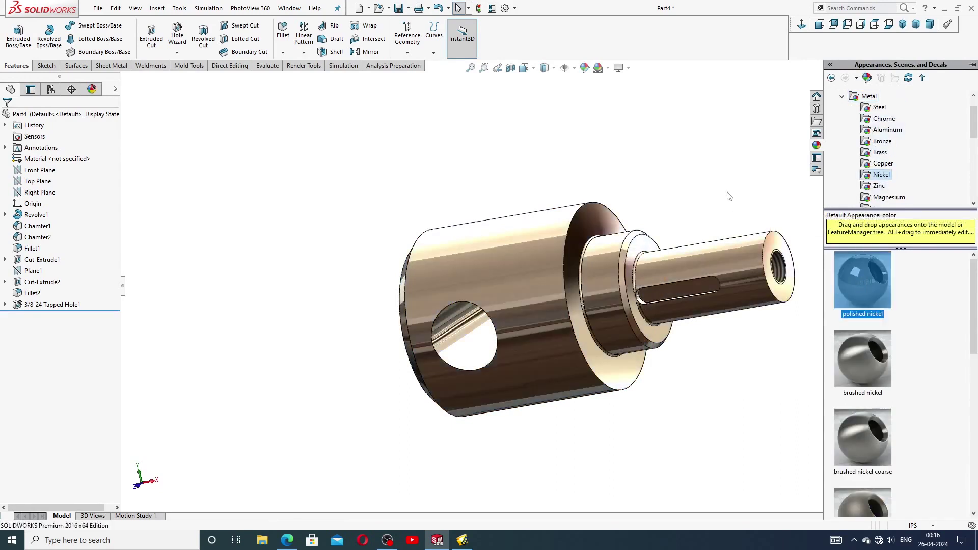
Orbit and zoom around the nickel-finished handle shaft from isometric and lower side views
middle_drag(735, 193, 757, 284)
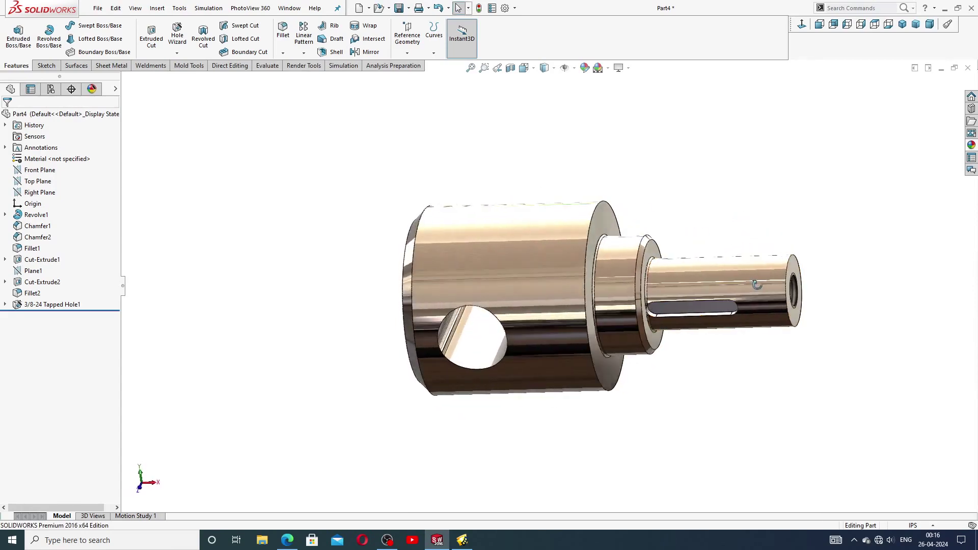
click(902, 24)
scroll(458, 227, up, 3)
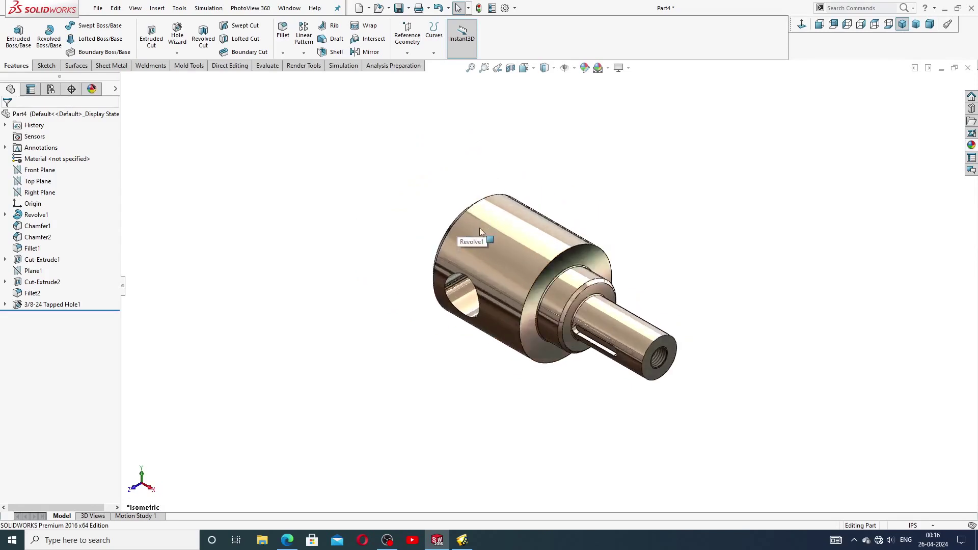
scroll(588, 334, down, 5)
middle_drag(631, 305, 630, 229)
scroll(589, 248, down, 4)
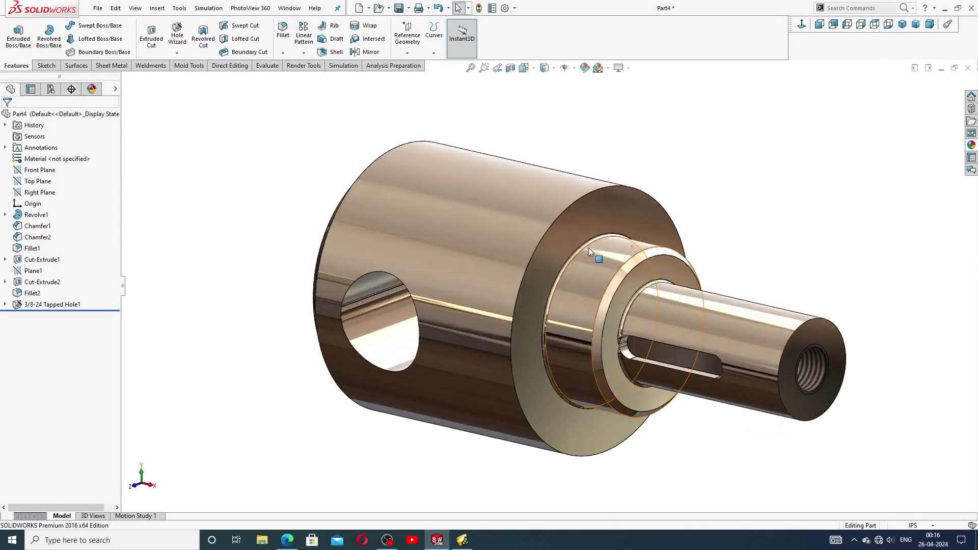
scroll(587, 429, down, 1)
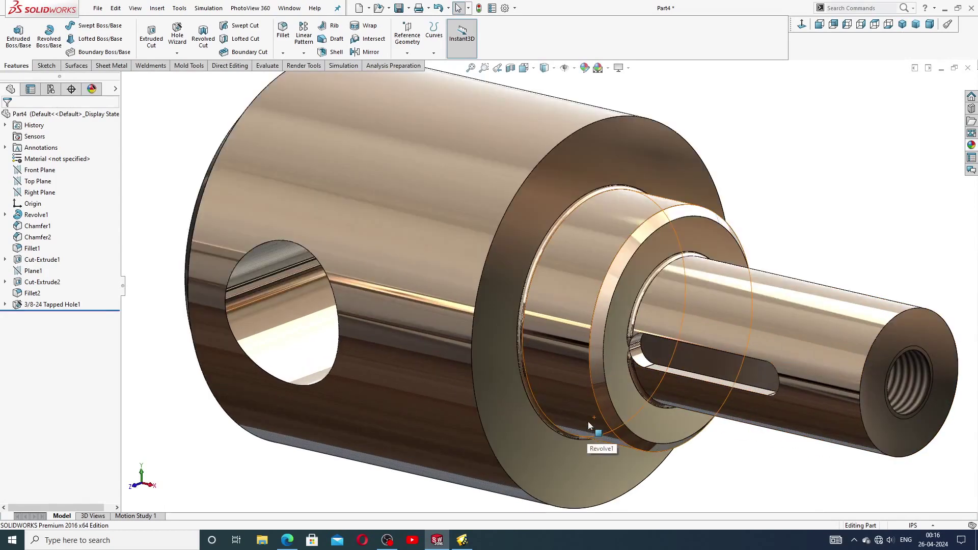
scroll(588, 421, up, 3)
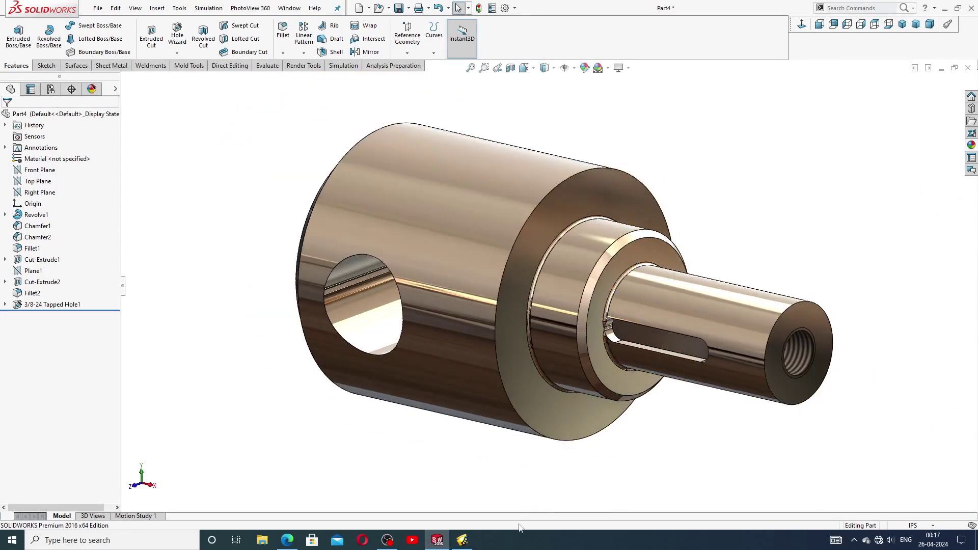
click(288, 540)
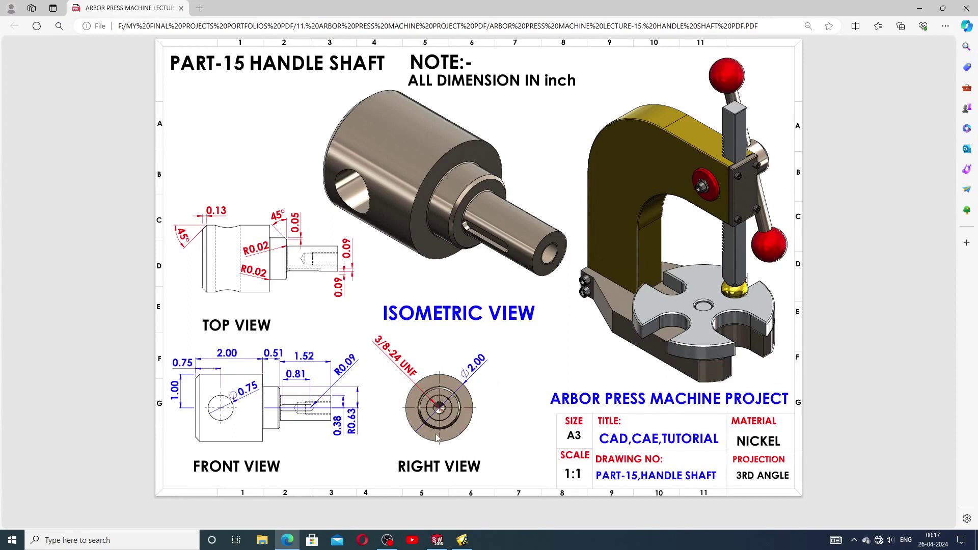
click(437, 541)
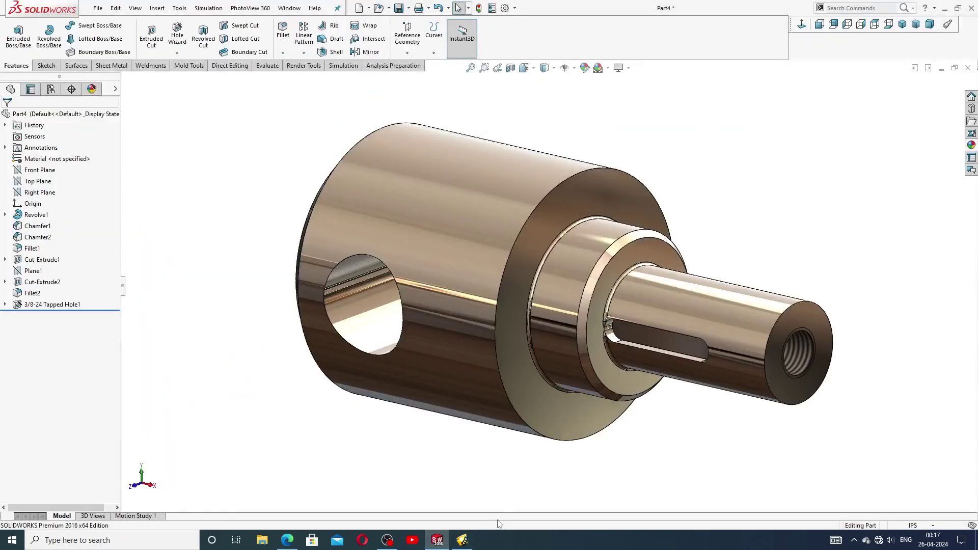
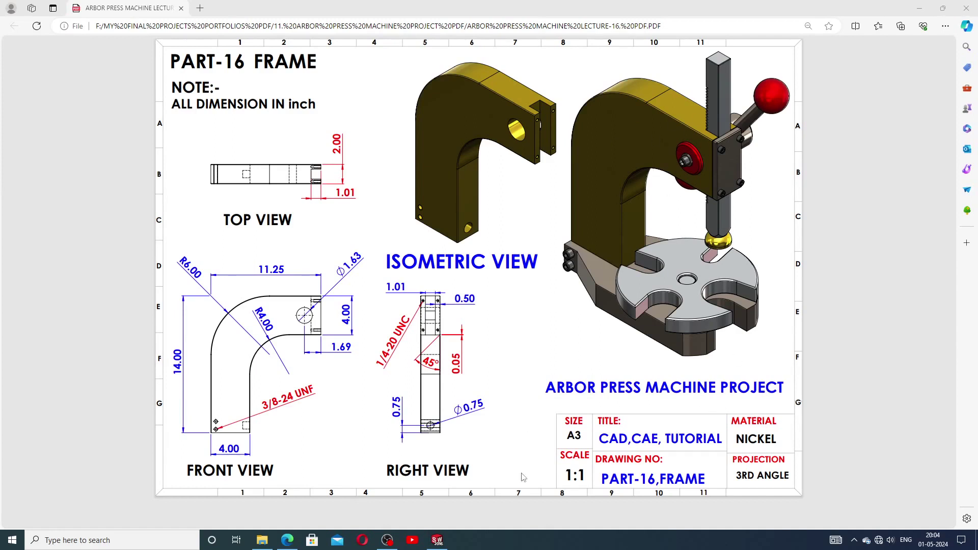
Switch from the Edge frame-drawing PDF to the empty SOLIDWORKS window
click(437, 541)
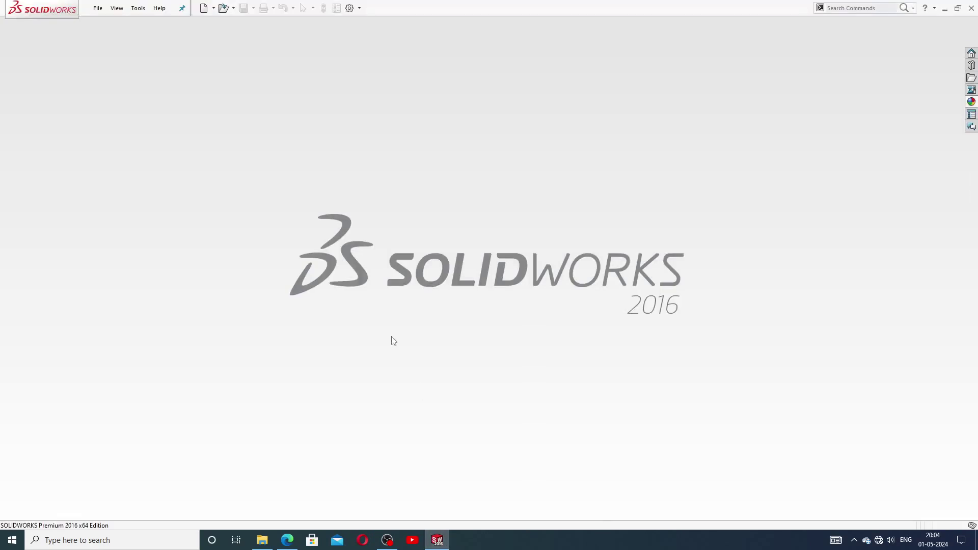
Create a new part document and apply the Plain White background scene
click(204, 8)
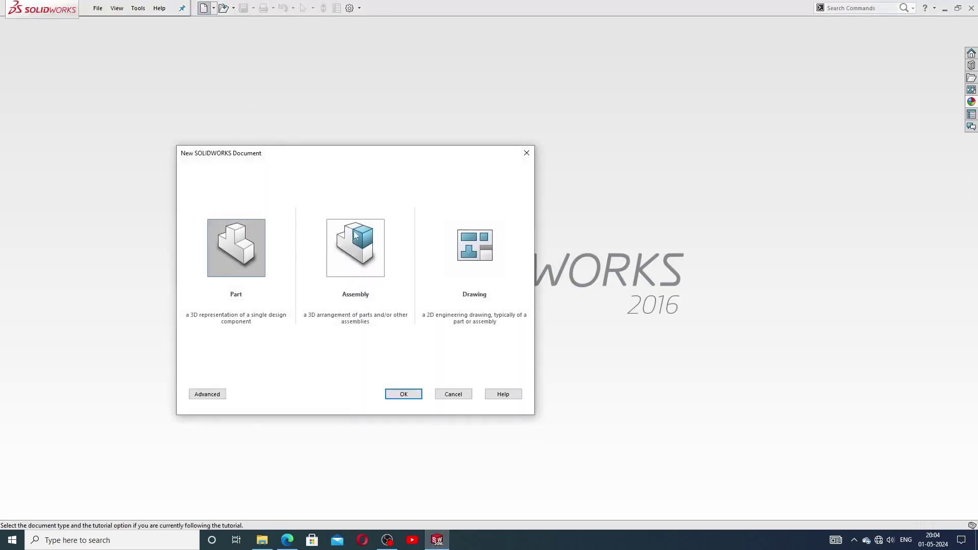
click(404, 394)
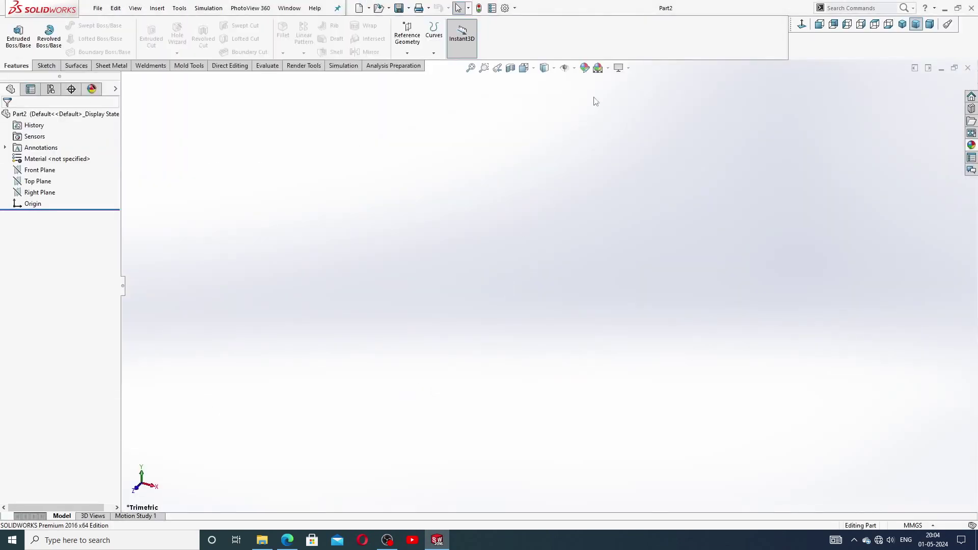
click(608, 67)
click(624, 29)
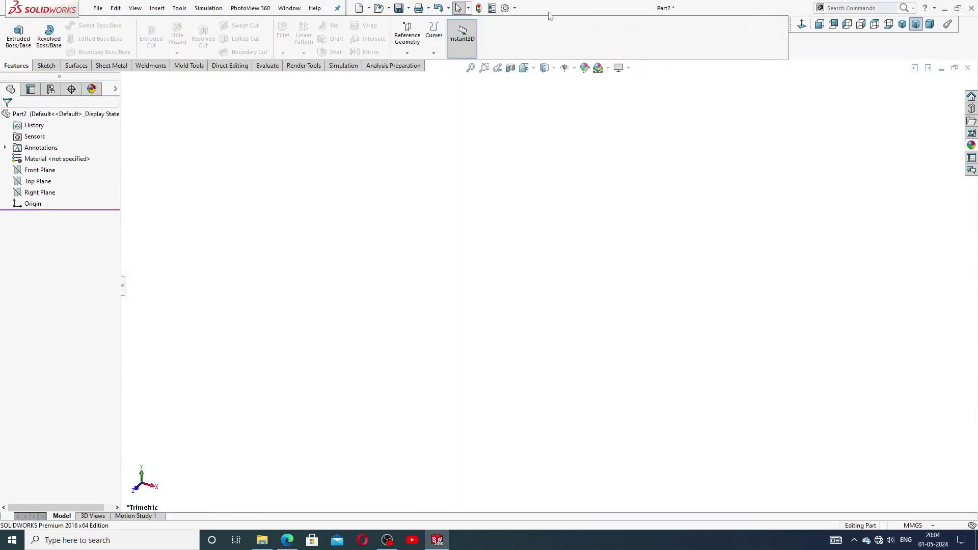
Raise the part's shaded and wireframe image quality to maximum in Document Properties
click(503, 10)
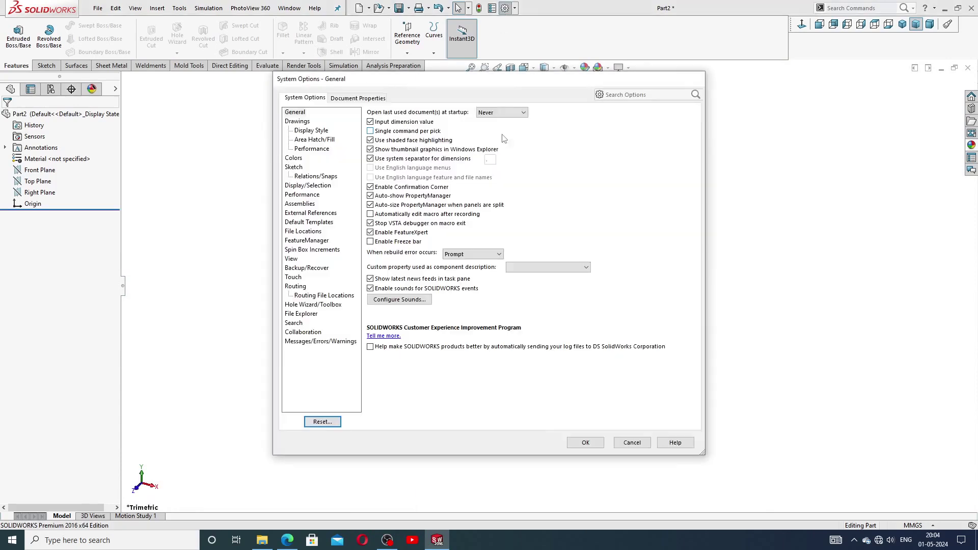
click(378, 100)
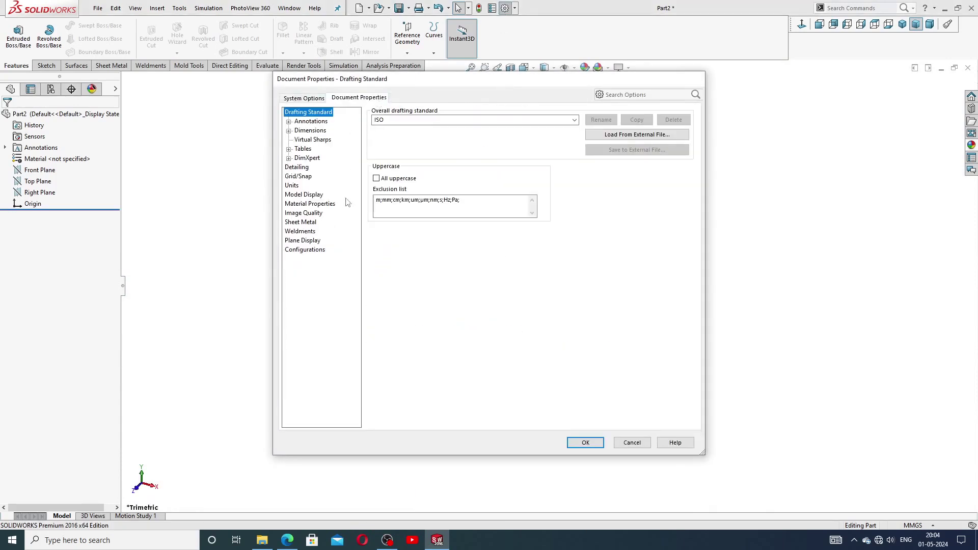
click(306, 213)
drag(460, 128, 585, 140)
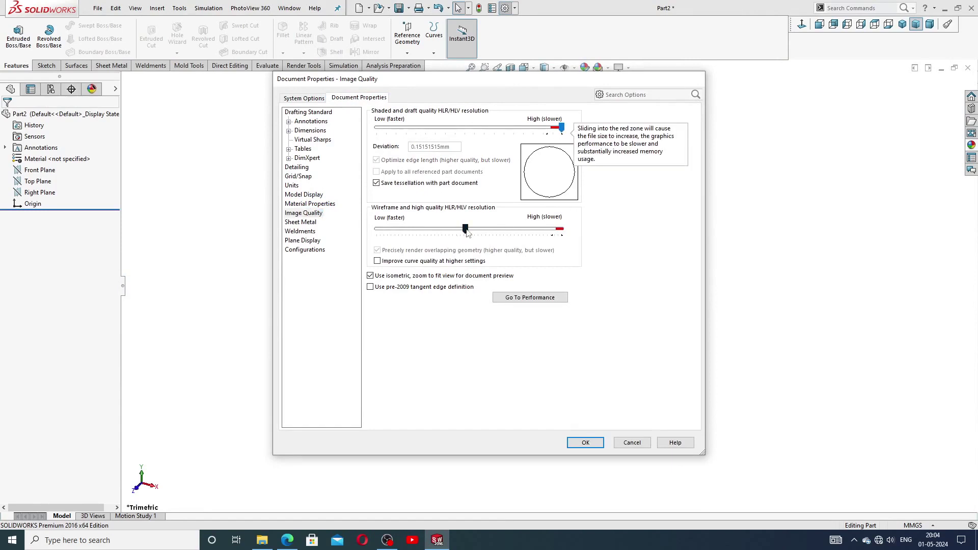
drag(465, 229, 561, 229)
click(587, 445)
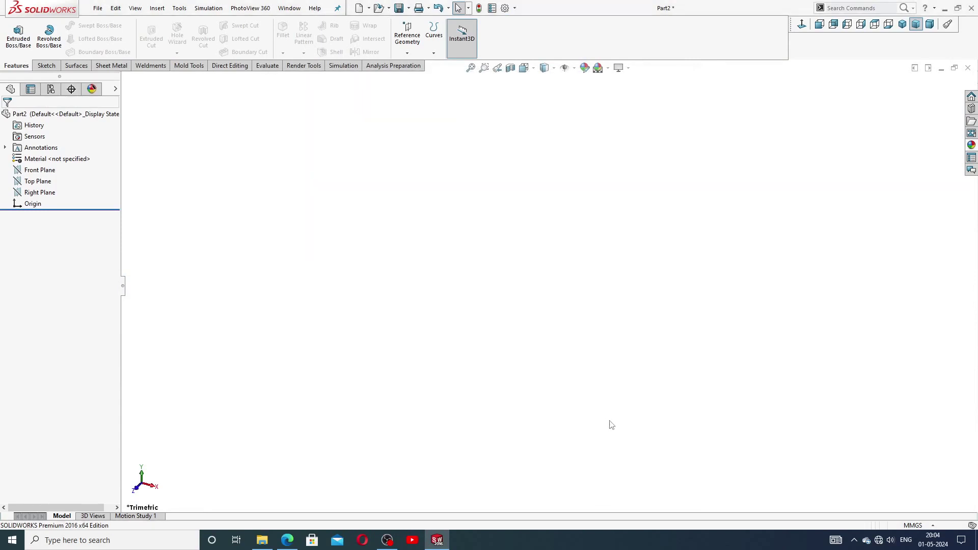
Set the part's units to IPS, then view the frame drawing PDF
click(911, 527)
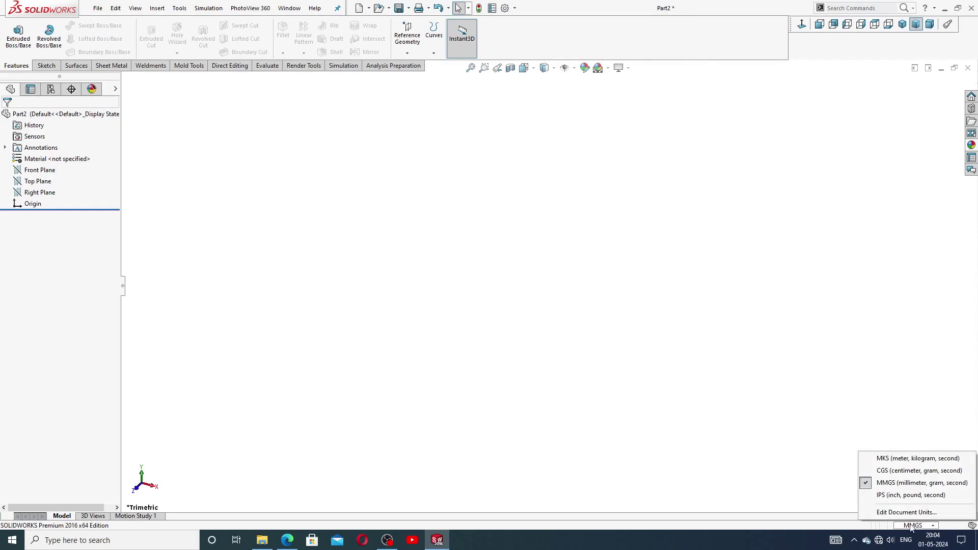
click(895, 496)
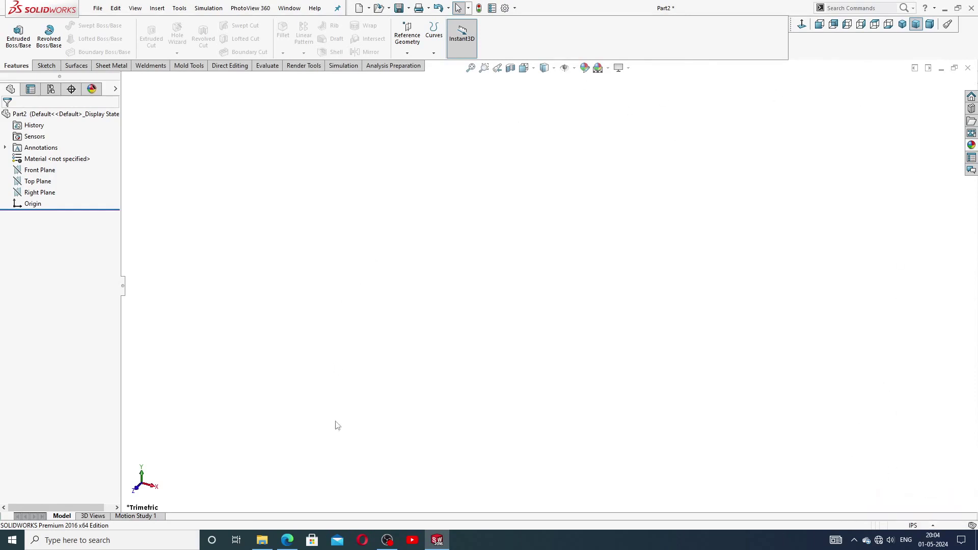
click(288, 541)
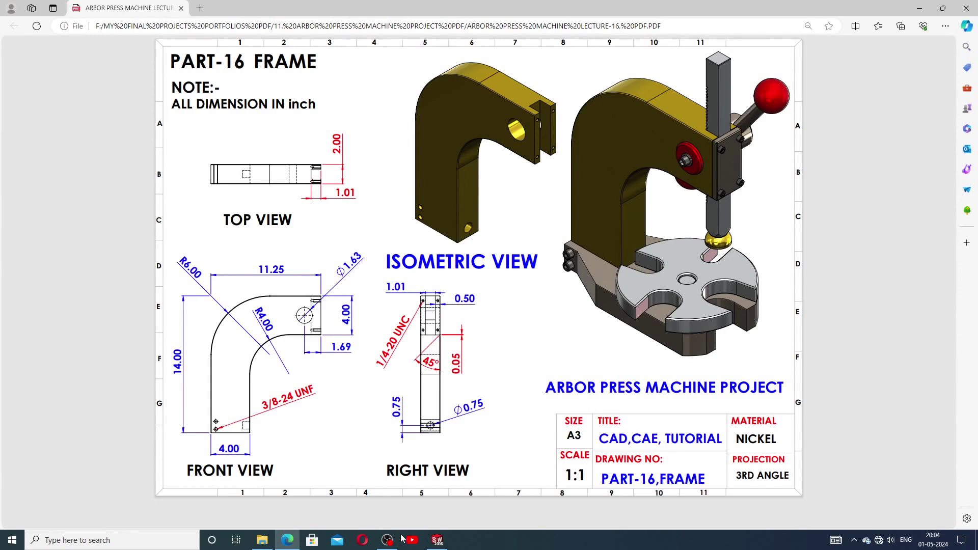
Sketch a closed L-shaped line outline on the Front Plane starting at the origin
click(437, 540)
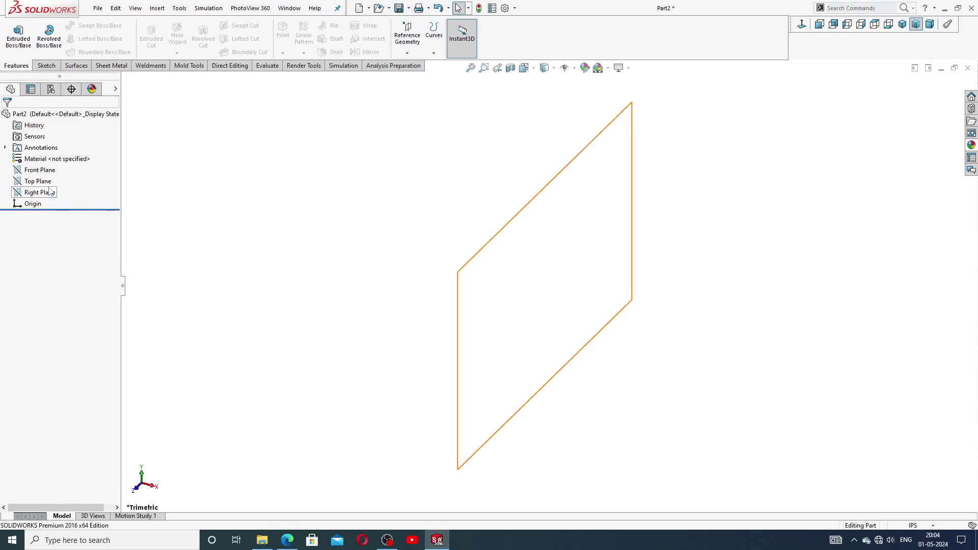
click(49, 170)
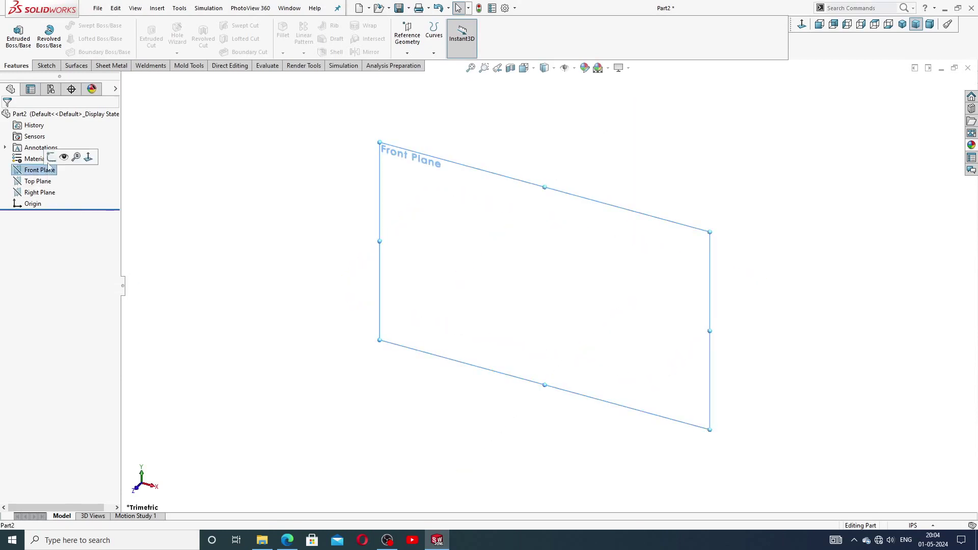
click(51, 157)
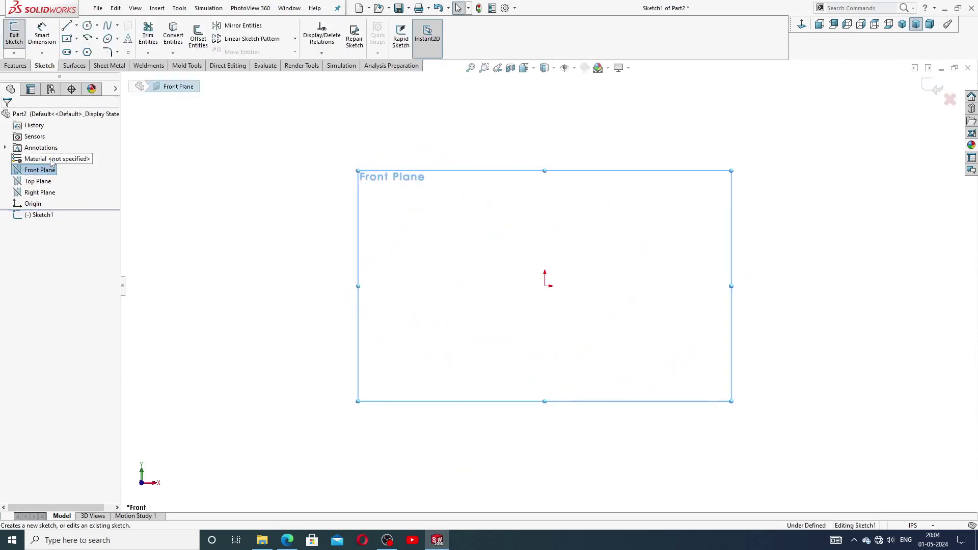
click(67, 26)
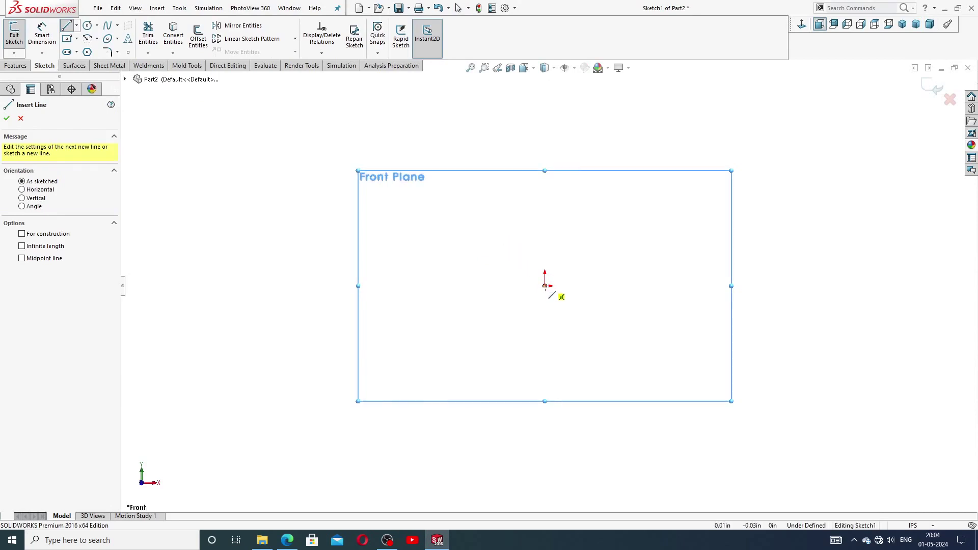
click(545, 286)
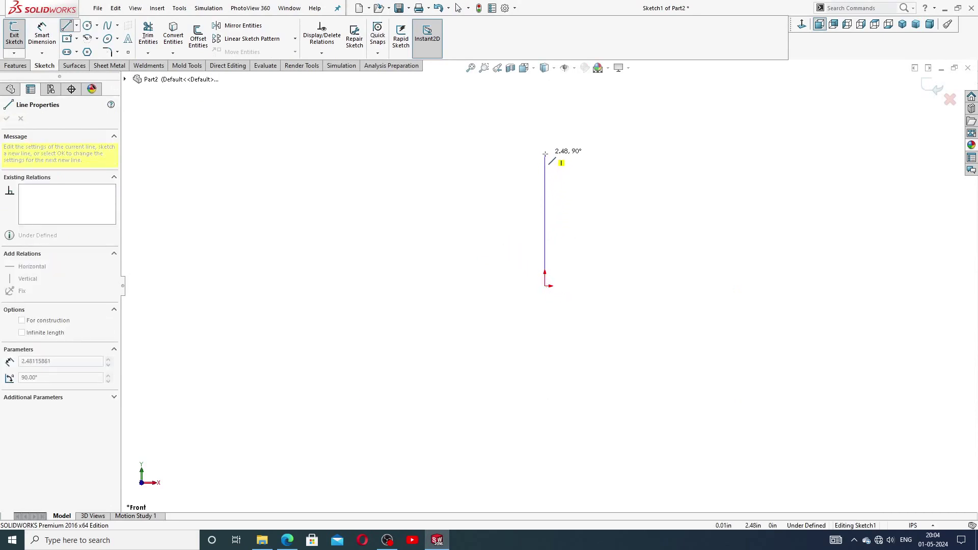
click(545, 134)
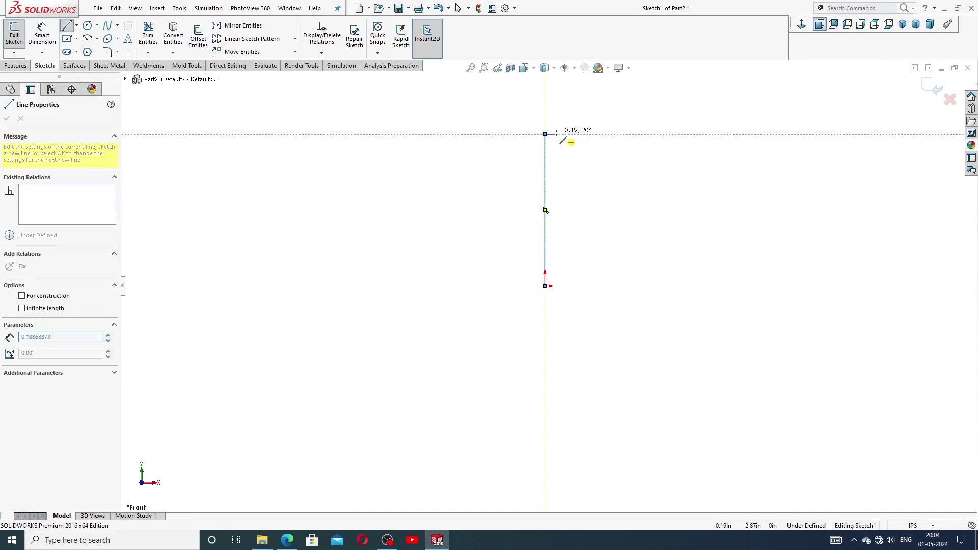
click(603, 134)
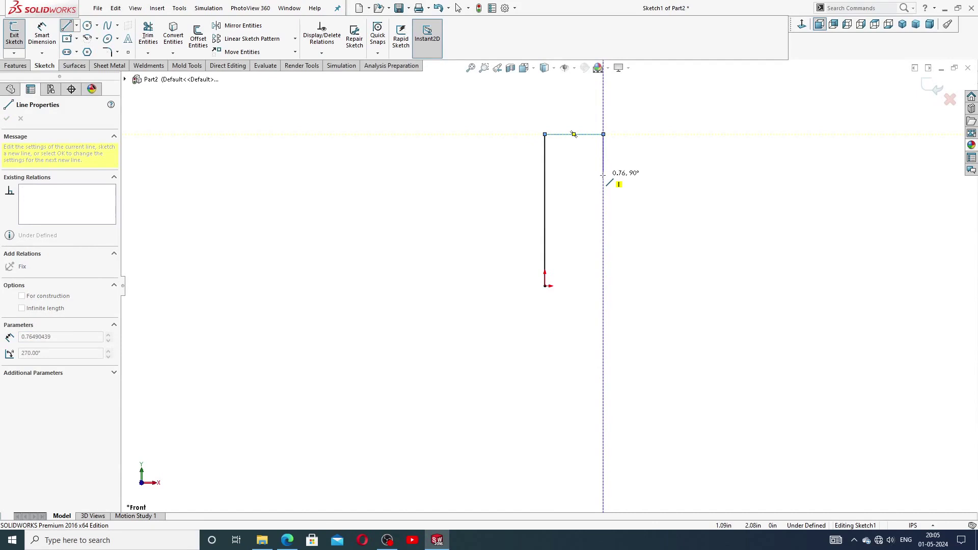
click(603, 175)
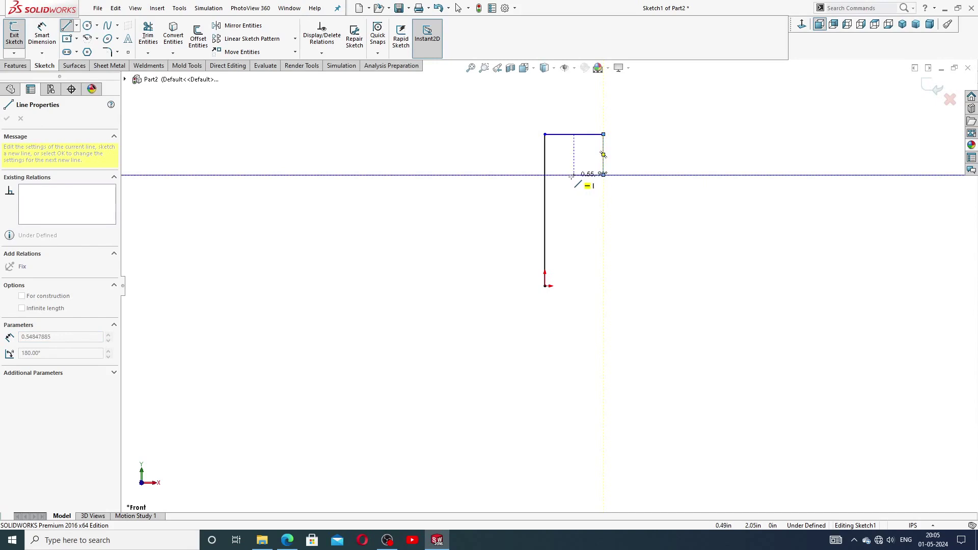
click(571, 175)
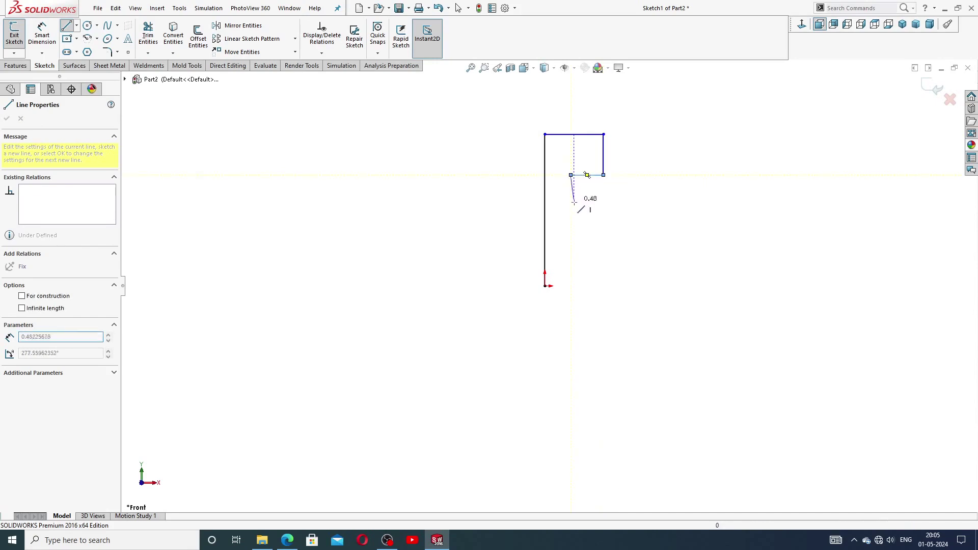
click(570, 286)
click(545, 285)
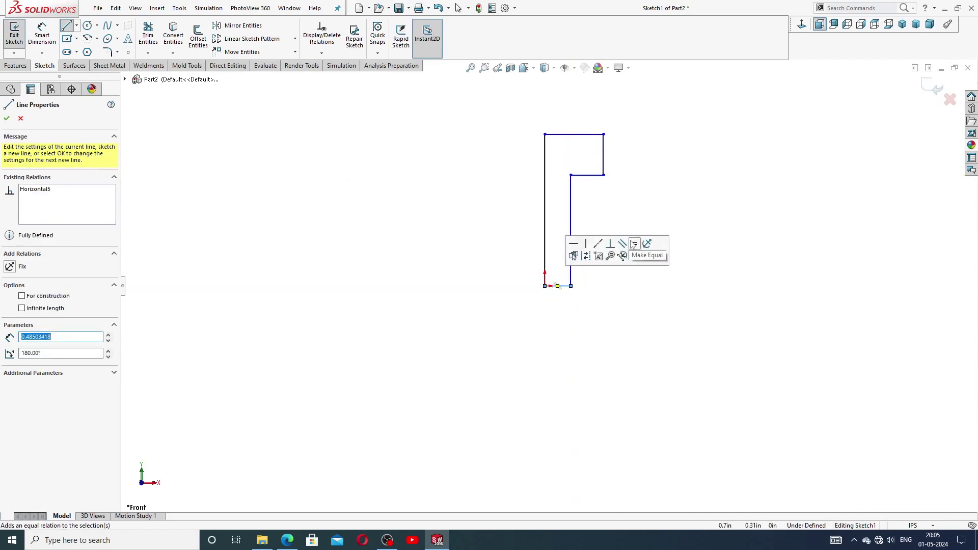
right_click(640, 209)
click(656, 218)
Drag the top and inner step edges to reshape the L, then check the PDF
scroll(609, 149, down, 3)
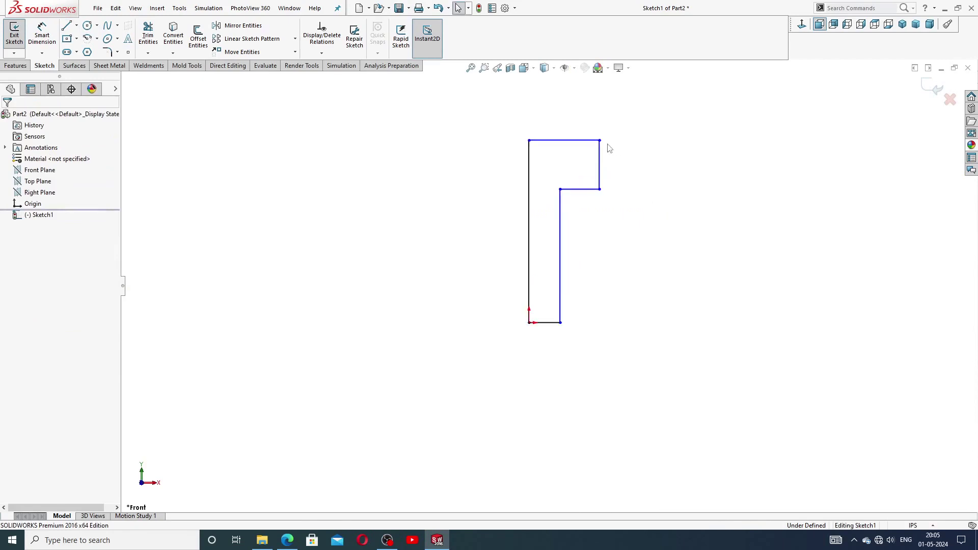
drag(579, 206, 580, 258)
drag(584, 154, 585, 181)
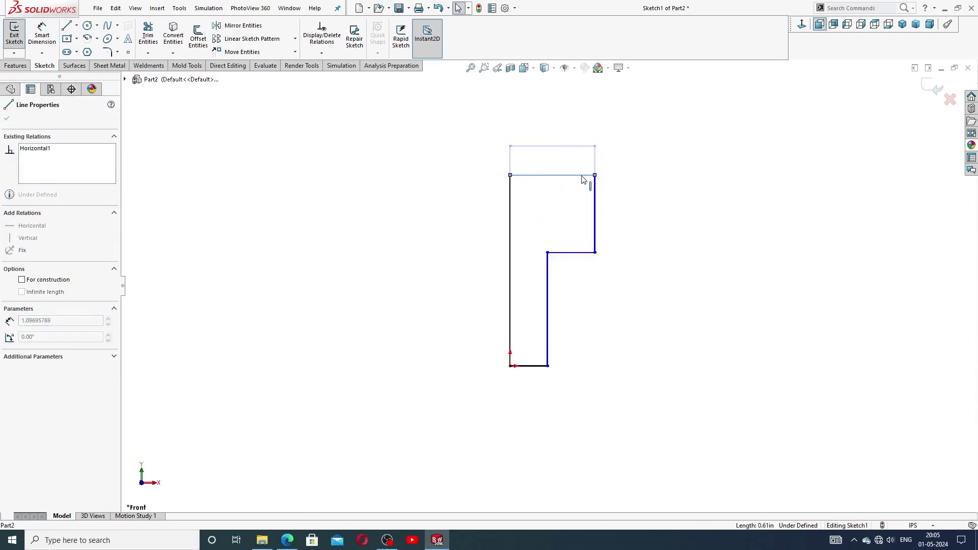
scroll(621, 220, down, 1)
click(631, 216)
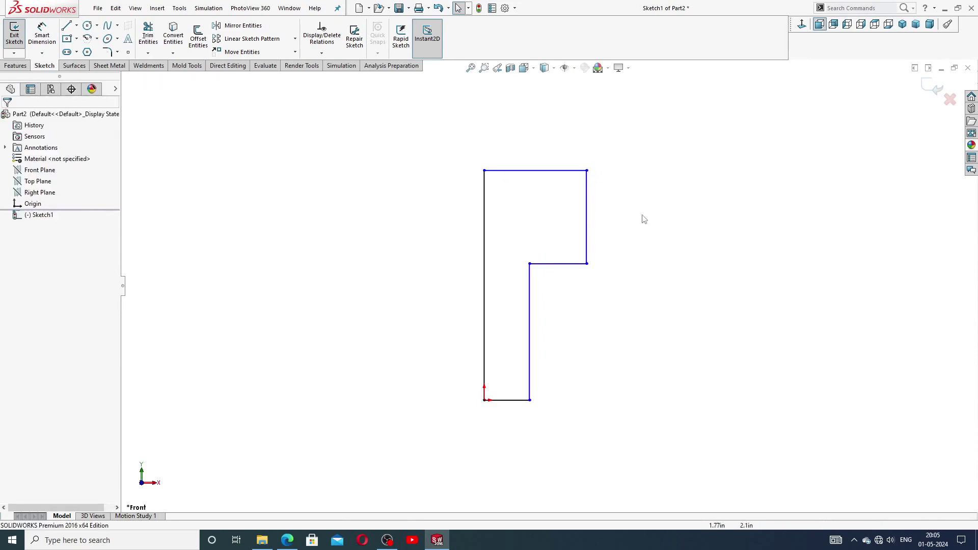
scroll(634, 232, up, 1)
drag(576, 270, 611, 214)
click(622, 265)
click(648, 276)
scroll(601, 272, up, 1)
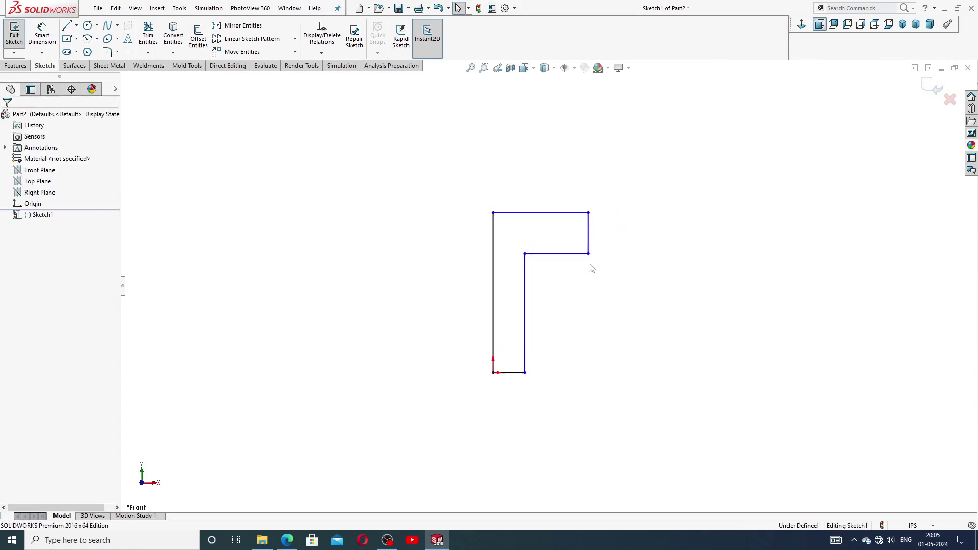
scroll(592, 271, down, 1)
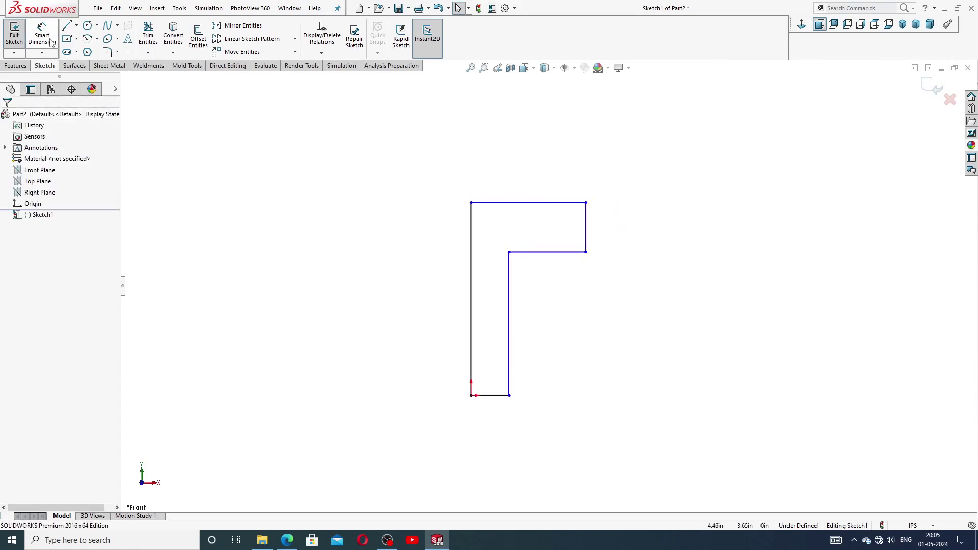
click(294, 539)
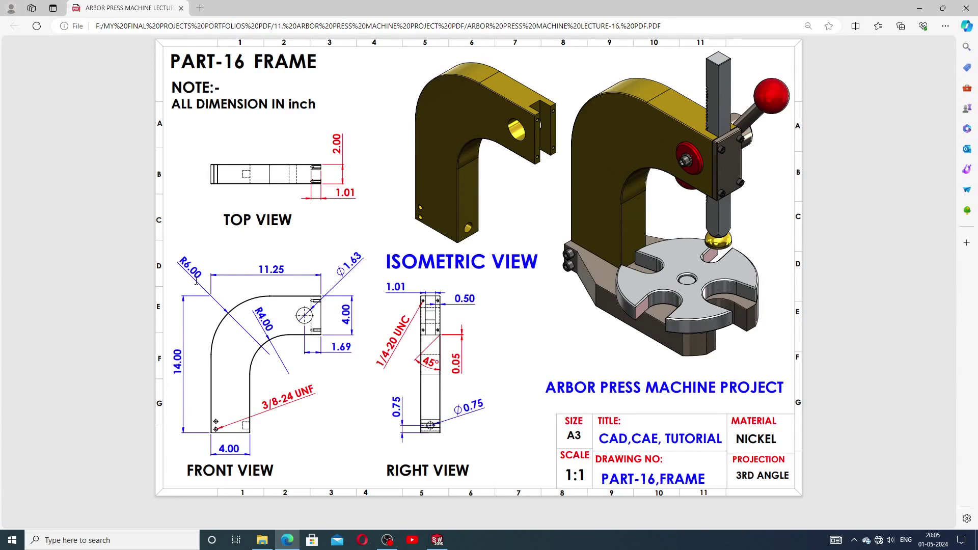
Dimension the bottom leg width to 4 and the left edge height to 14
click(436, 541)
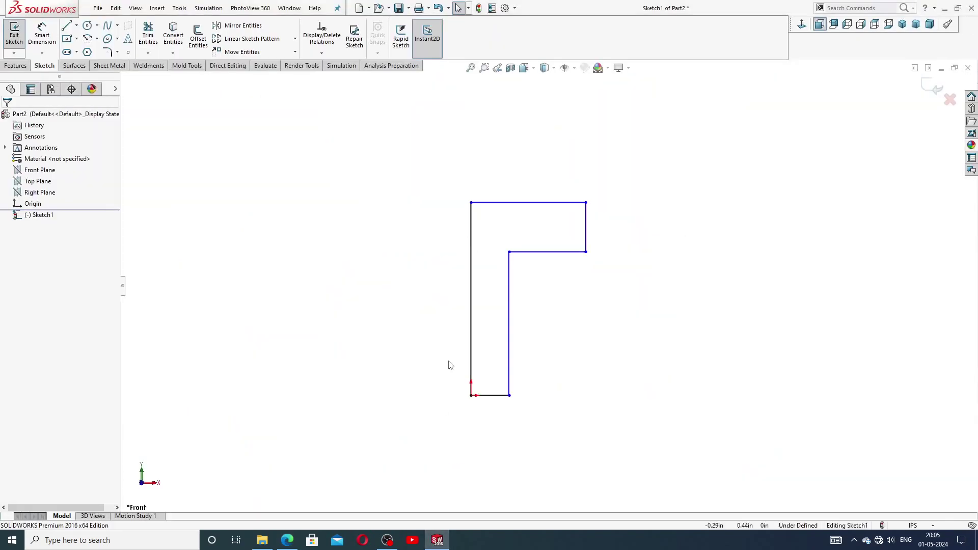
click(46, 45)
click(499, 397)
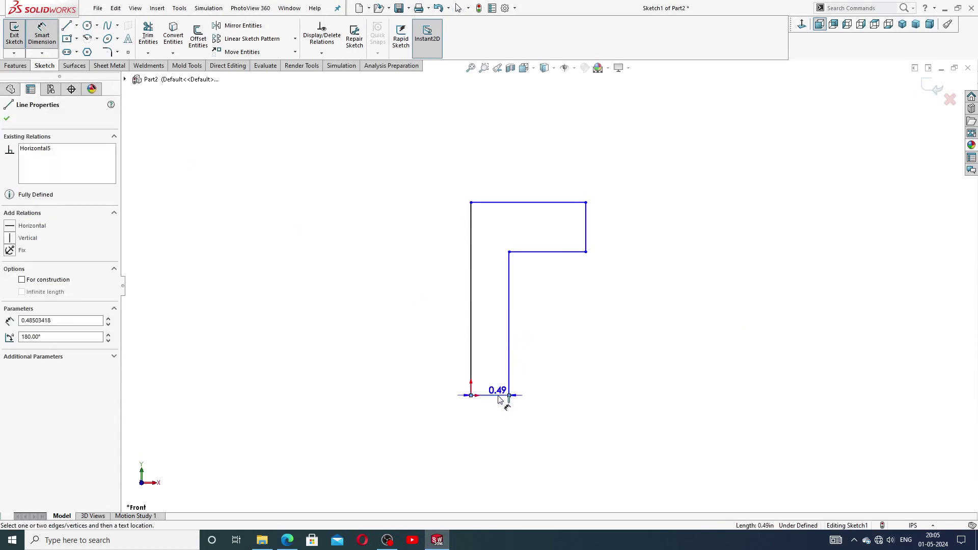
click(495, 425)
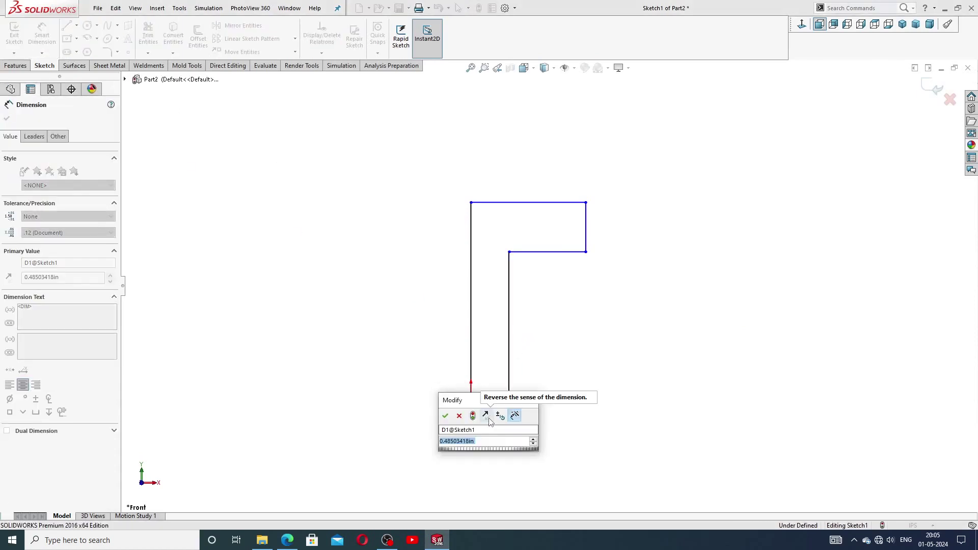
text(4)
key(Return)
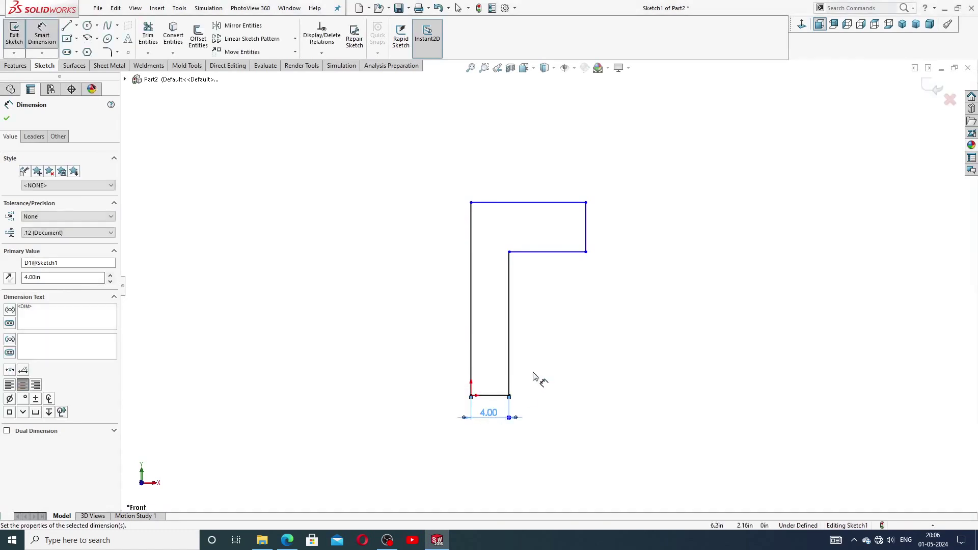
click(544, 367)
click(471, 292)
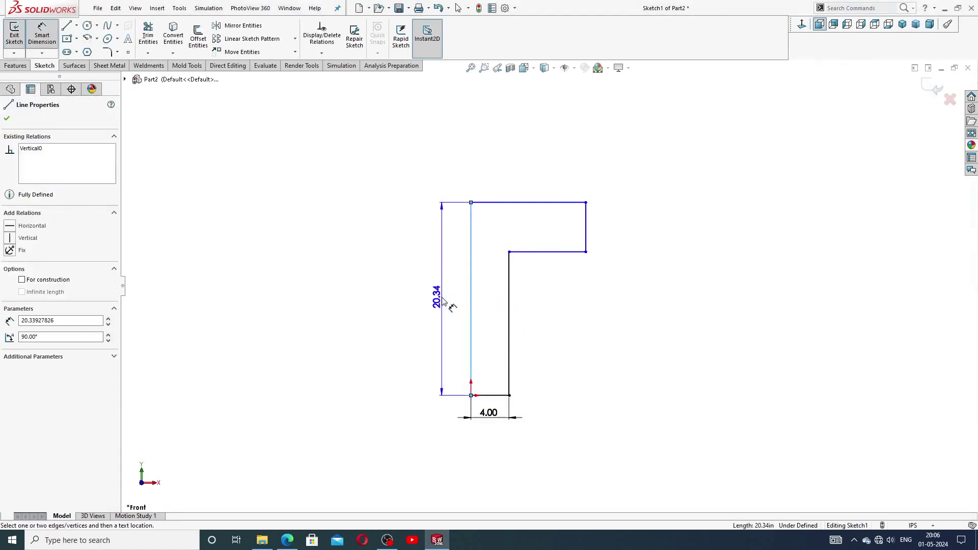
click(441, 295)
text(14)
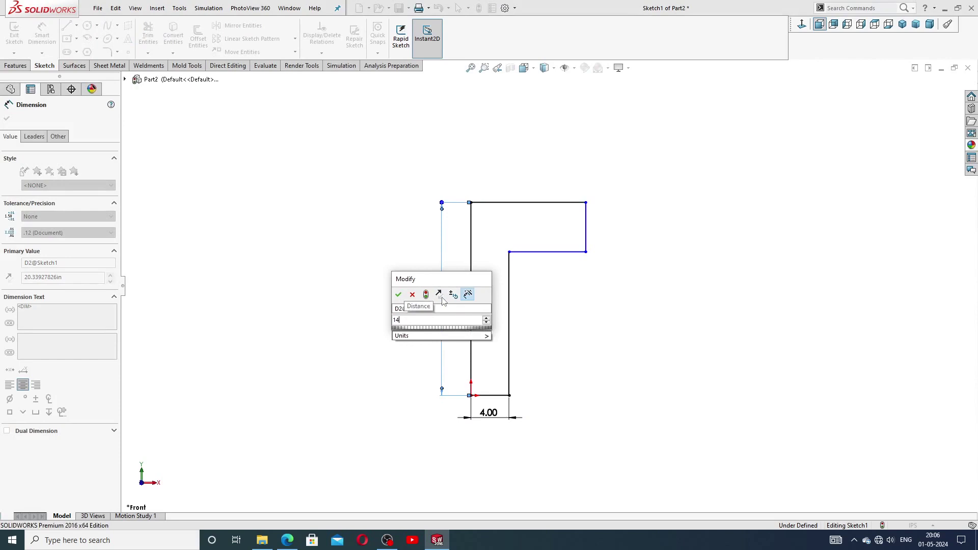
key(Return)
click(549, 329)
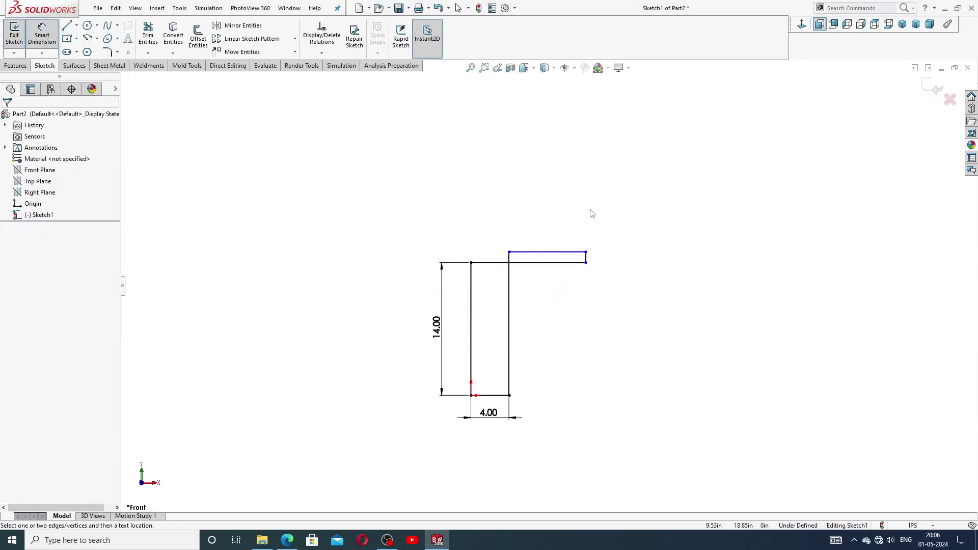
Pull the flange's lower edge down and dimension the flange height to 4
right_click(562, 214)
click(591, 151)
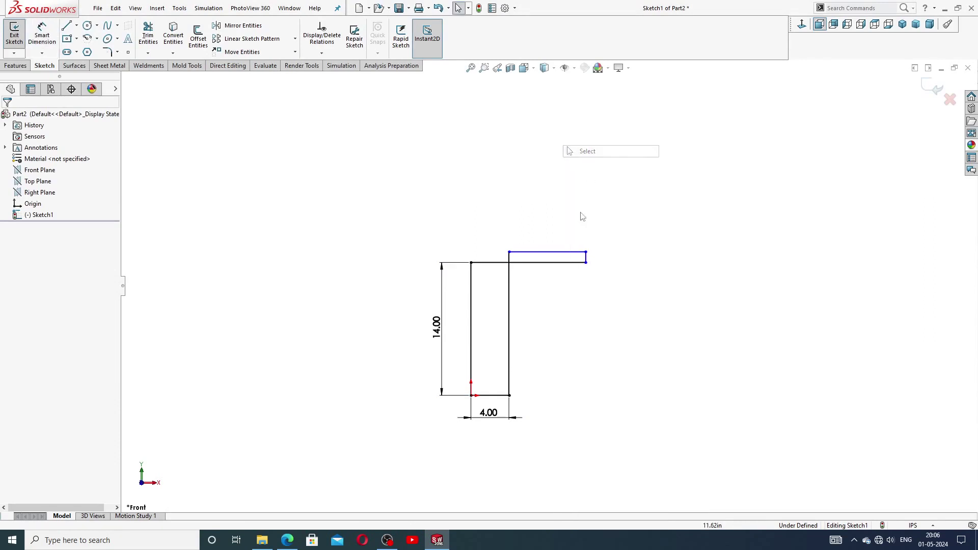
click(561, 263)
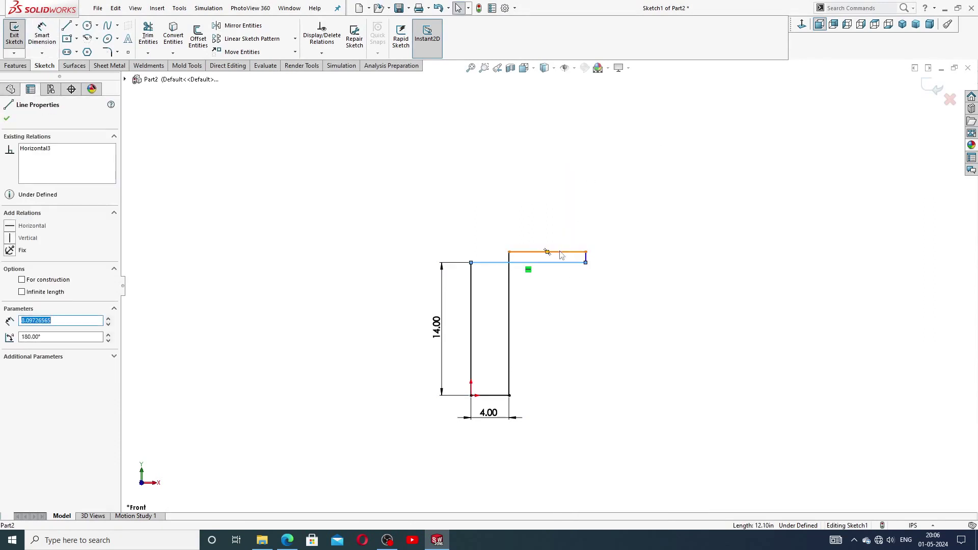
drag(561, 255, 575, 285)
click(350, 132)
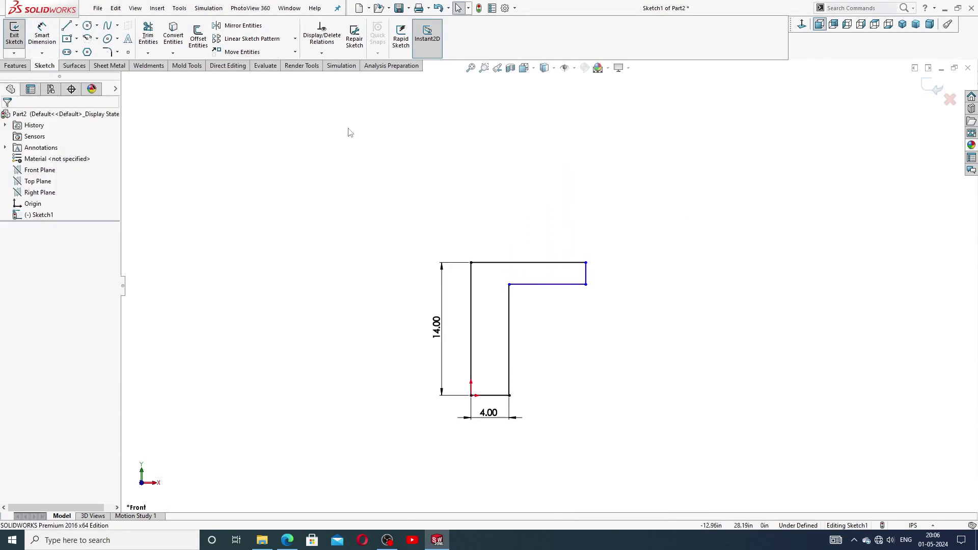
click(42, 34)
scroll(523, 408, down, 2)
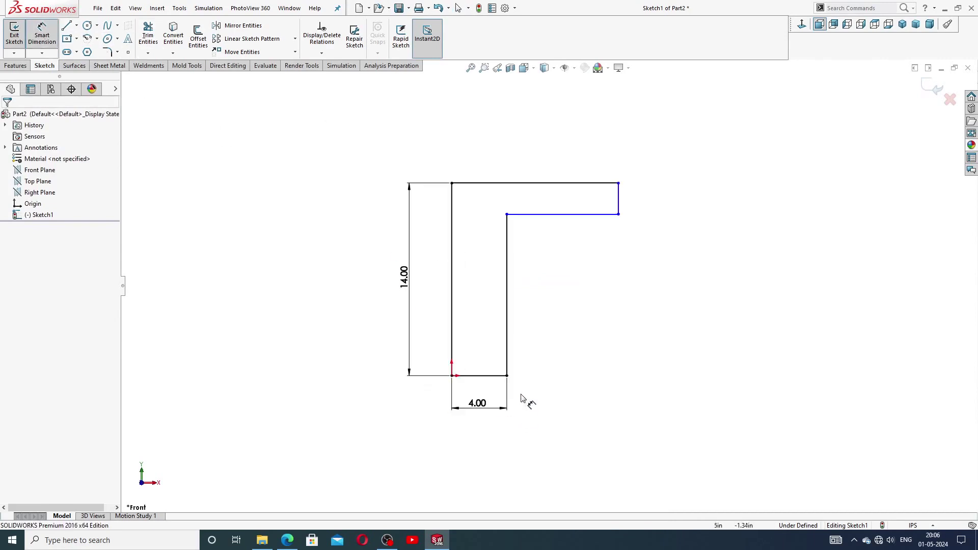
scroll(565, 229, down, 1)
scroll(611, 204, up, 2)
click(613, 195)
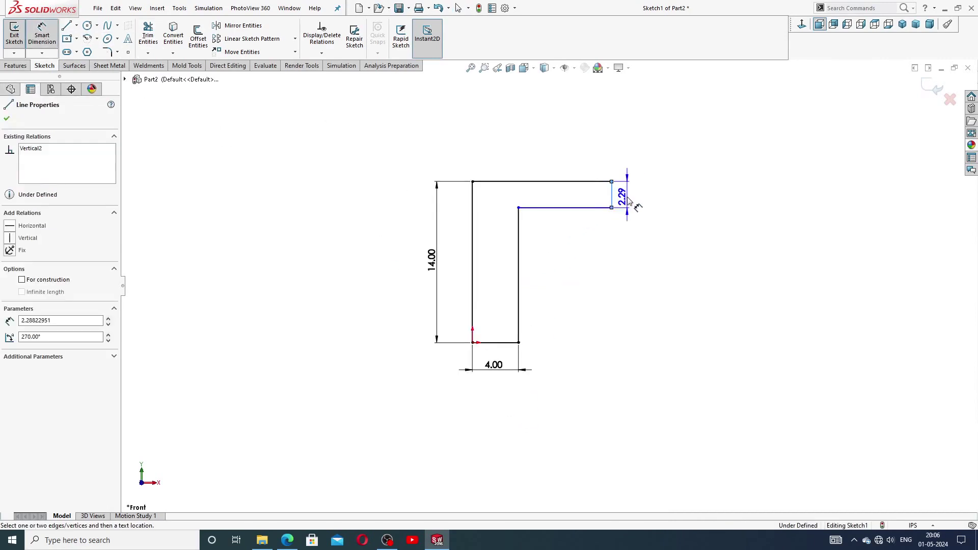
click(630, 202)
text(4)
key(Return)
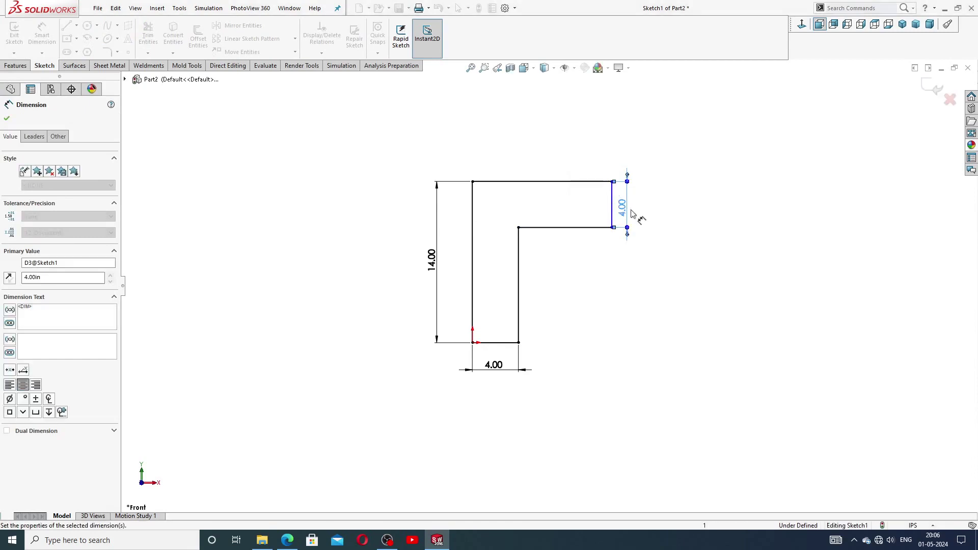
click(656, 228)
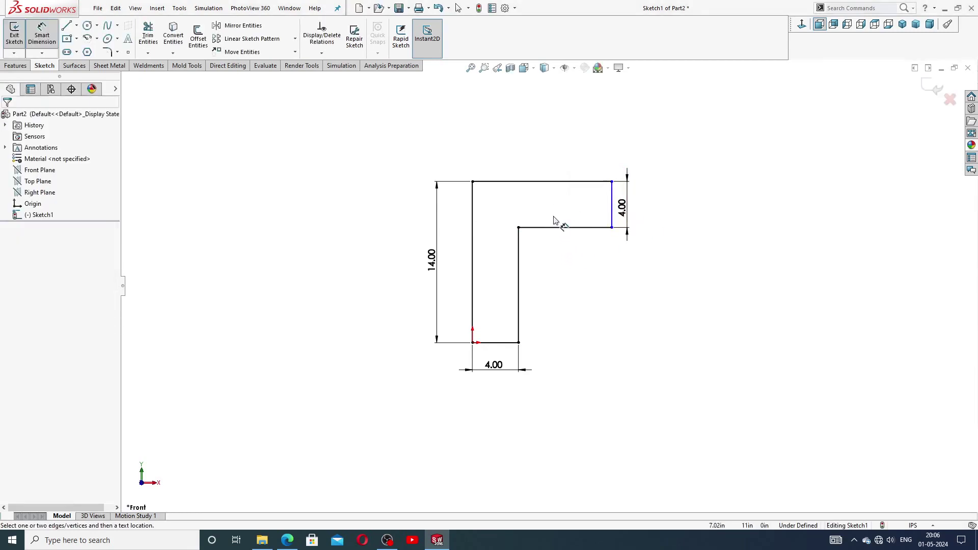
Dimension the top width to 11.25, tidy dimension positions, and compare with the PDF
click(531, 182)
click(534, 163)
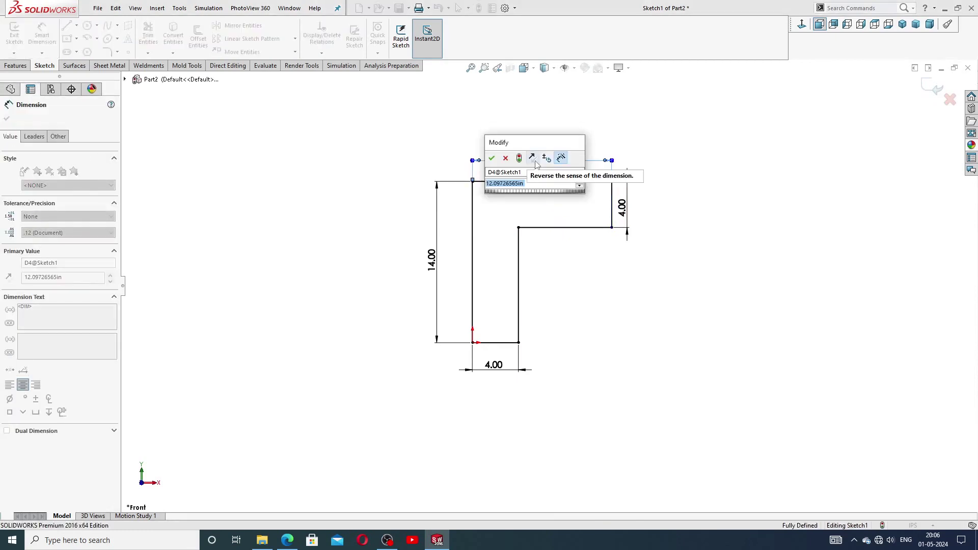
text(11.)
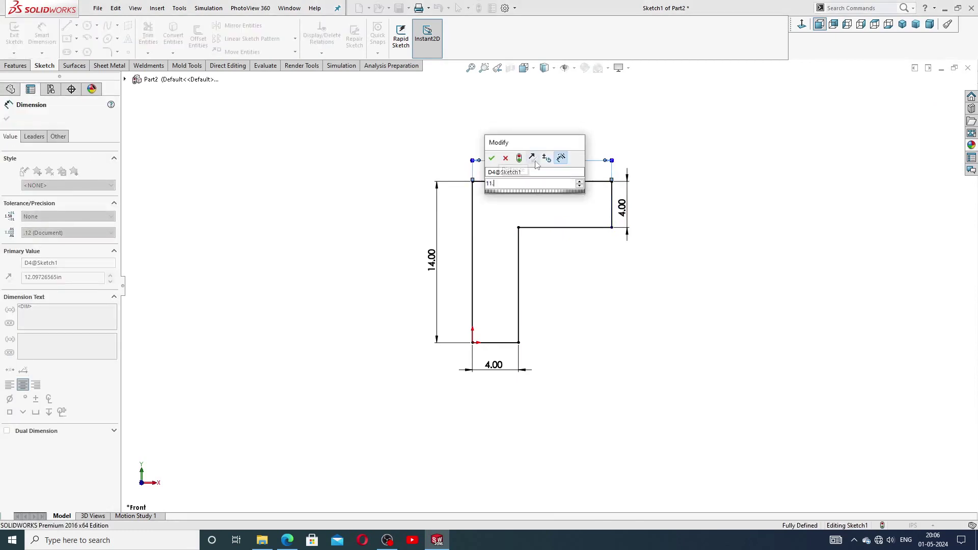
text(25)
key(Return)
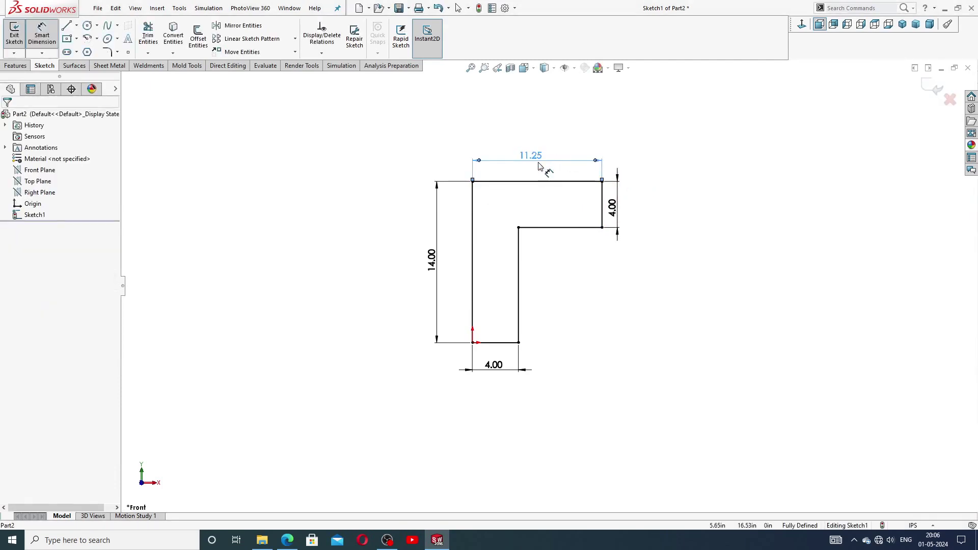
mouse_move(545, 157)
mouse_down()
mouse_move(596, 166)
mouse_move(540, 162)
mouse_move(561, 153)
mouse_up()
right_click(672, 168)
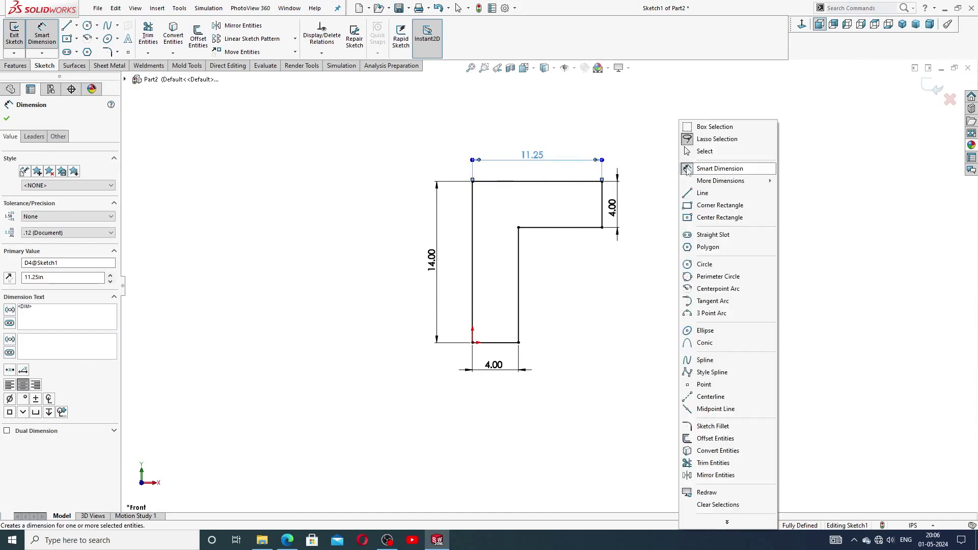
click(705, 151)
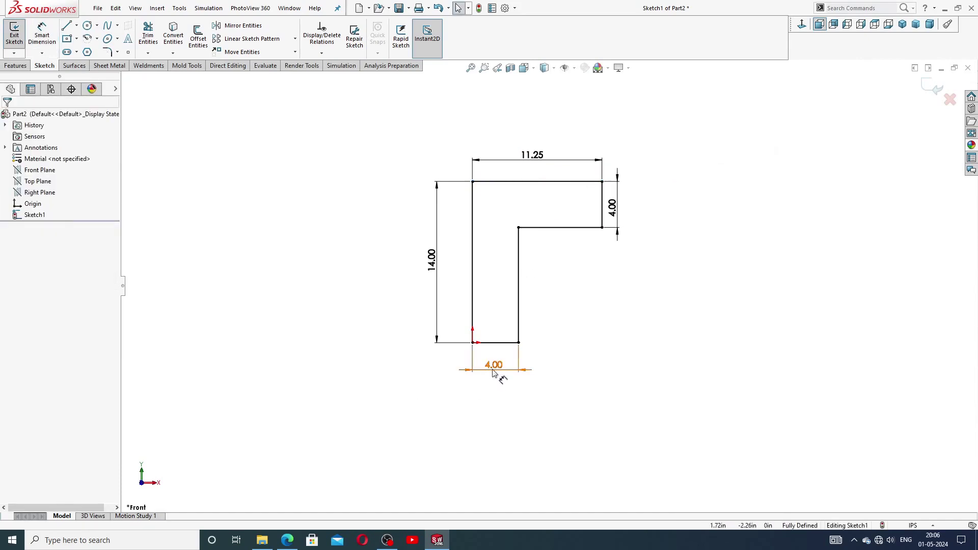
drag(500, 377, 498, 366)
click(488, 412)
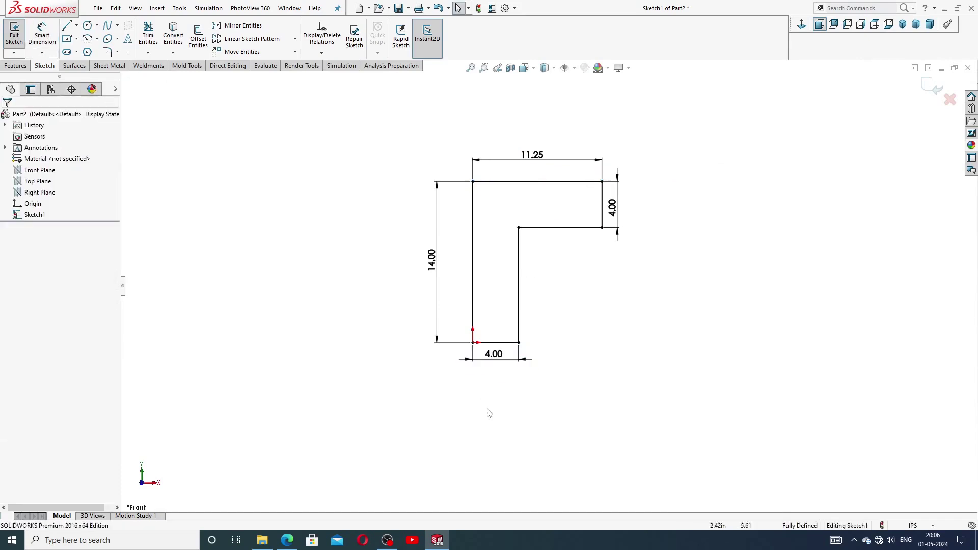
click(287, 540)
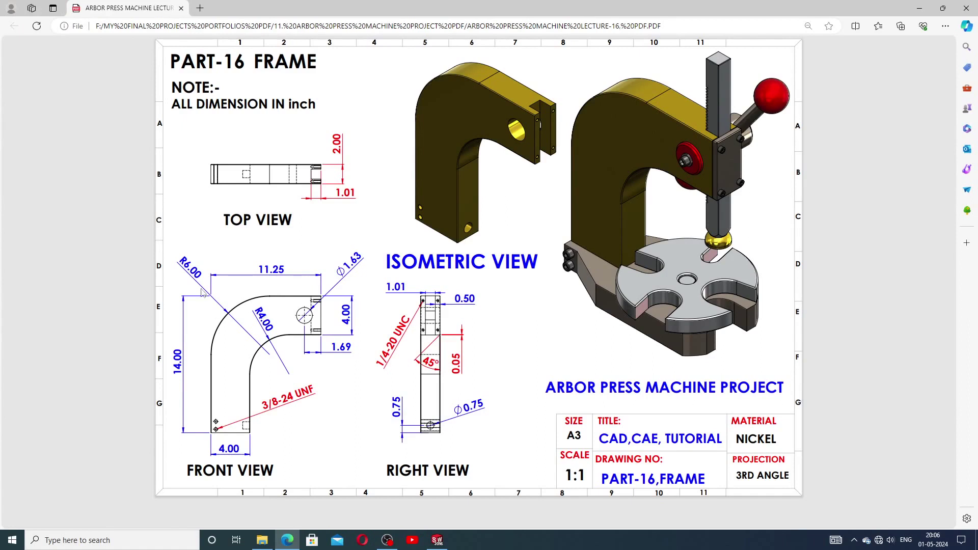
click(437, 540)
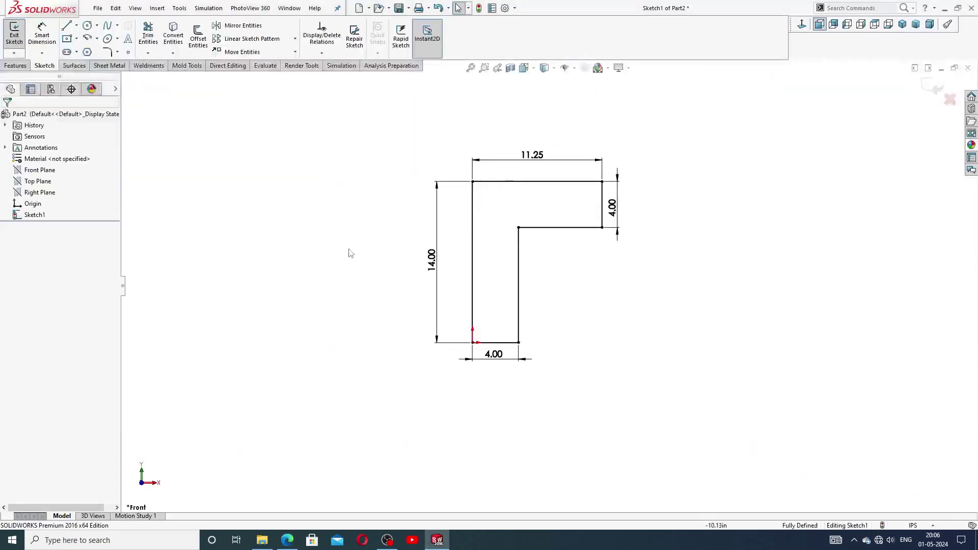
Fillet the outer top-left corner with R6.00 and the inner L corner with R4.00
click(118, 52)
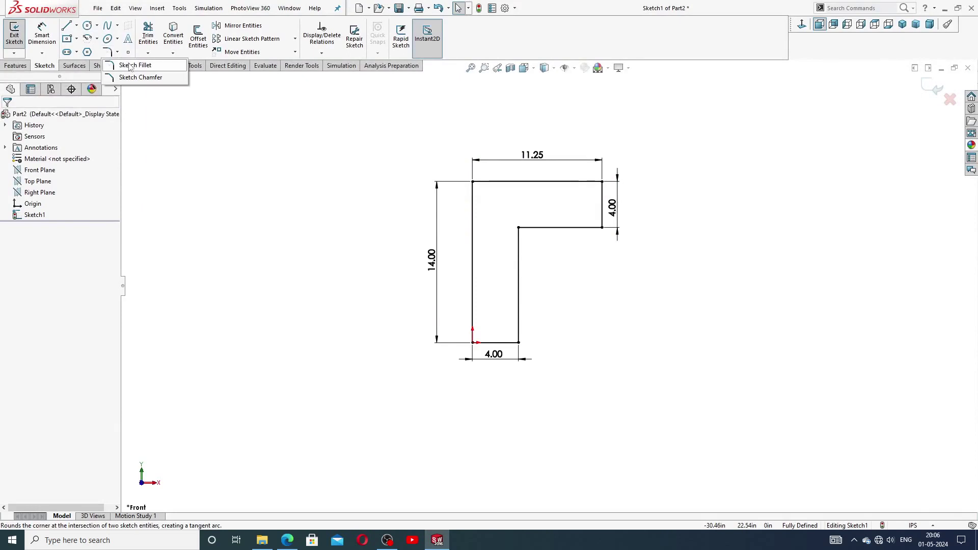
click(131, 63)
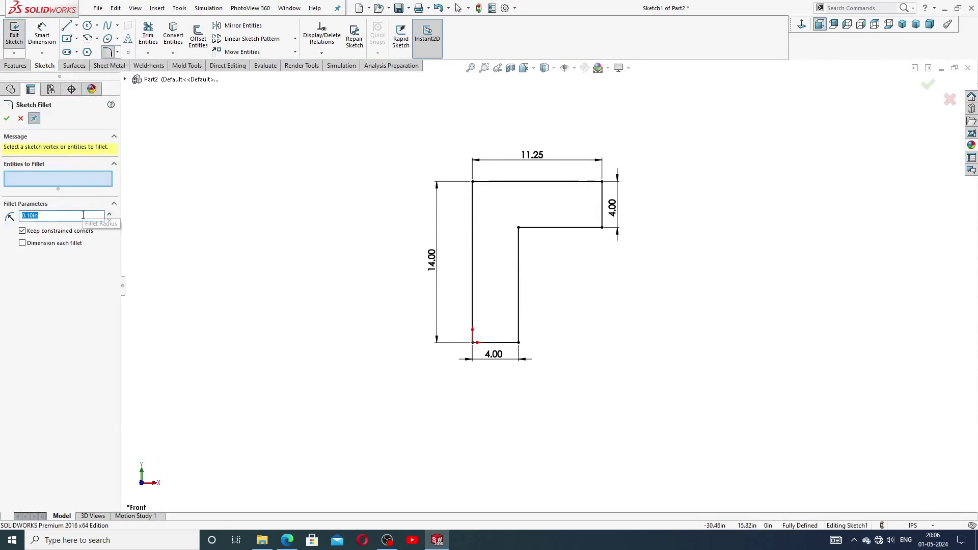
text(6)
key(Return)
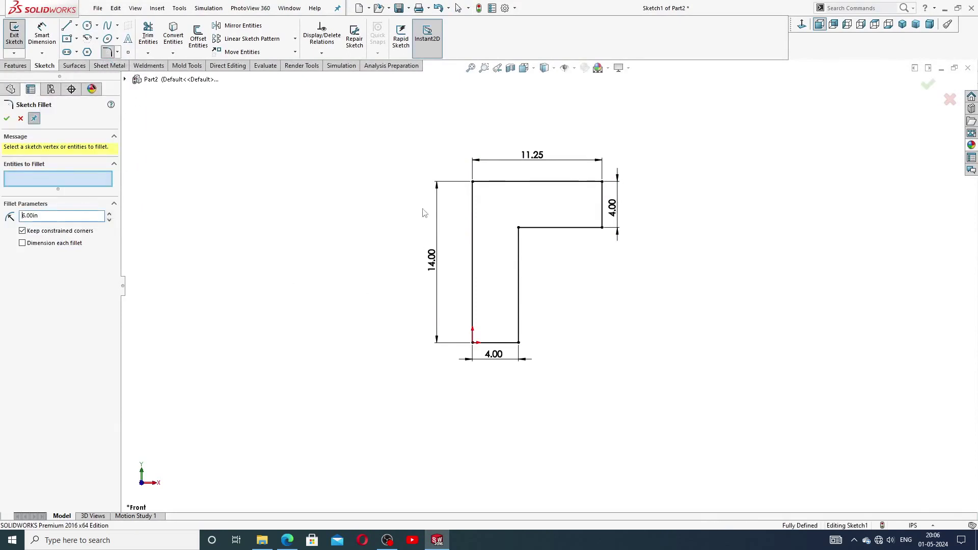
click(474, 184)
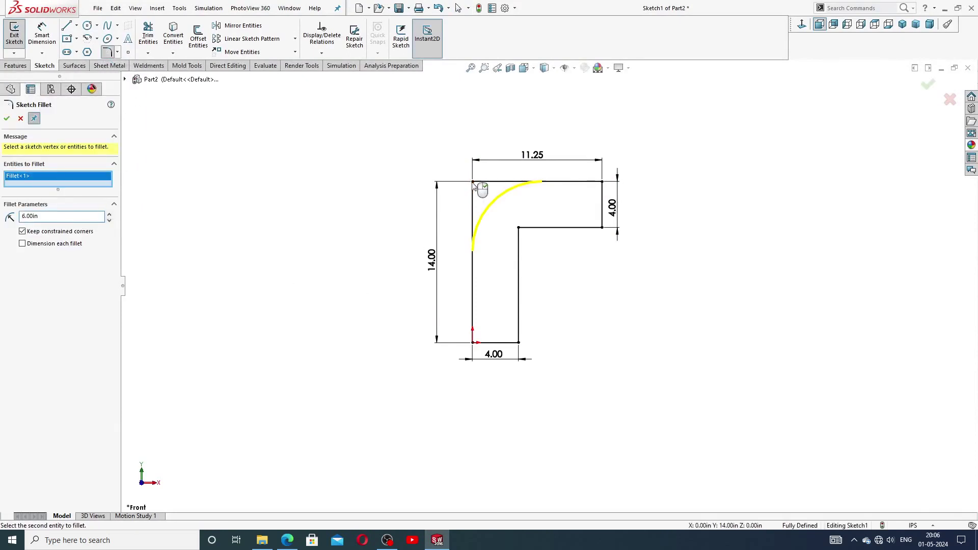
click(7, 119)
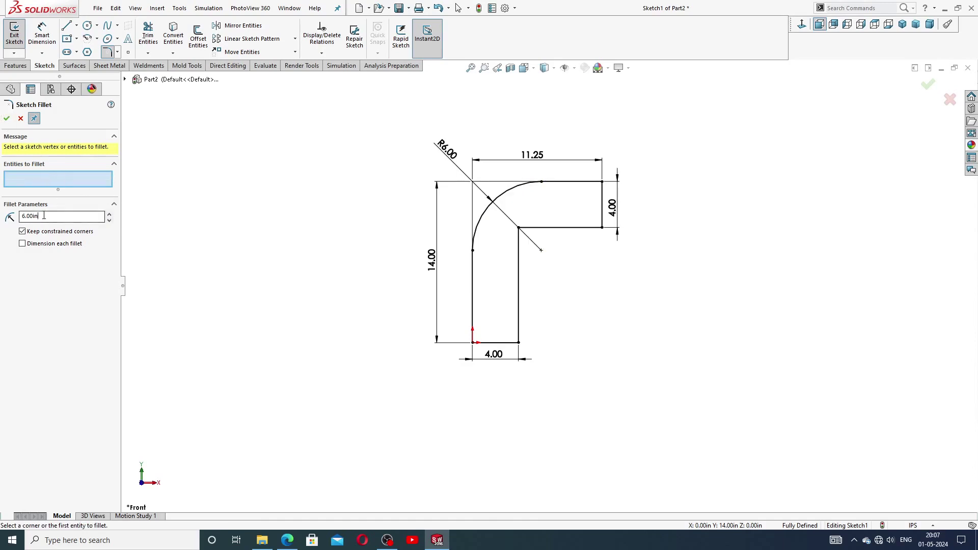
text(4)
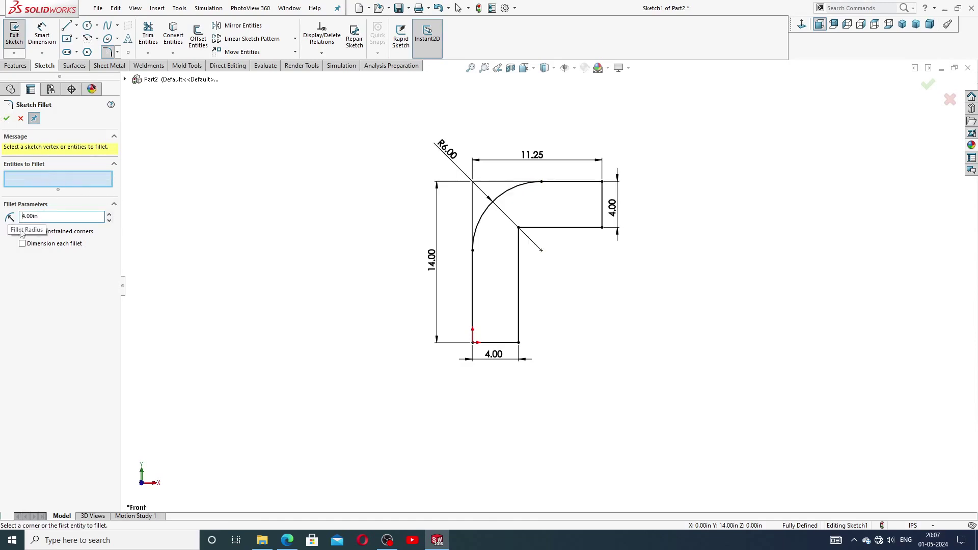
click(518, 228)
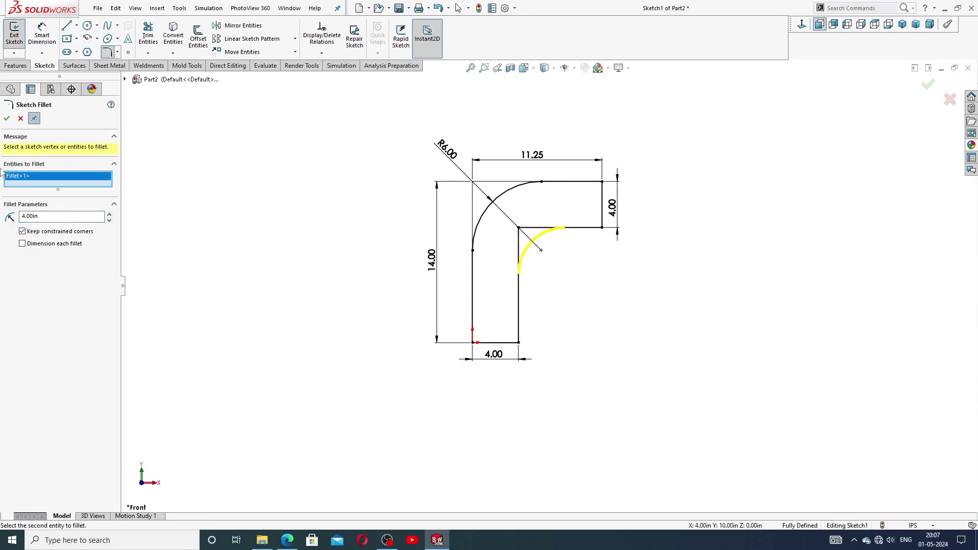
click(7, 119)
click(7, 118)
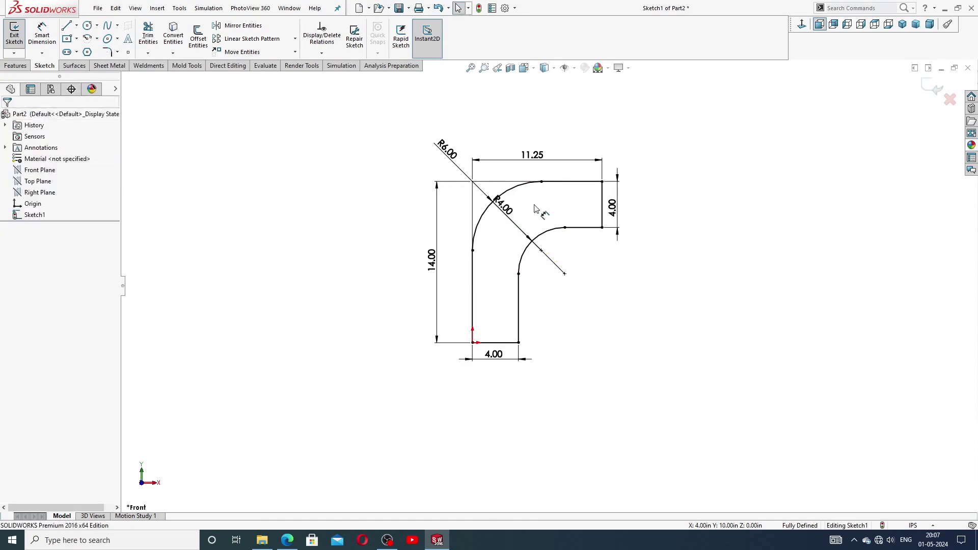
Reposition the R4.00 and R6.00 radius labels, then switch to the frame PDF
scroll(567, 182, down, 2)
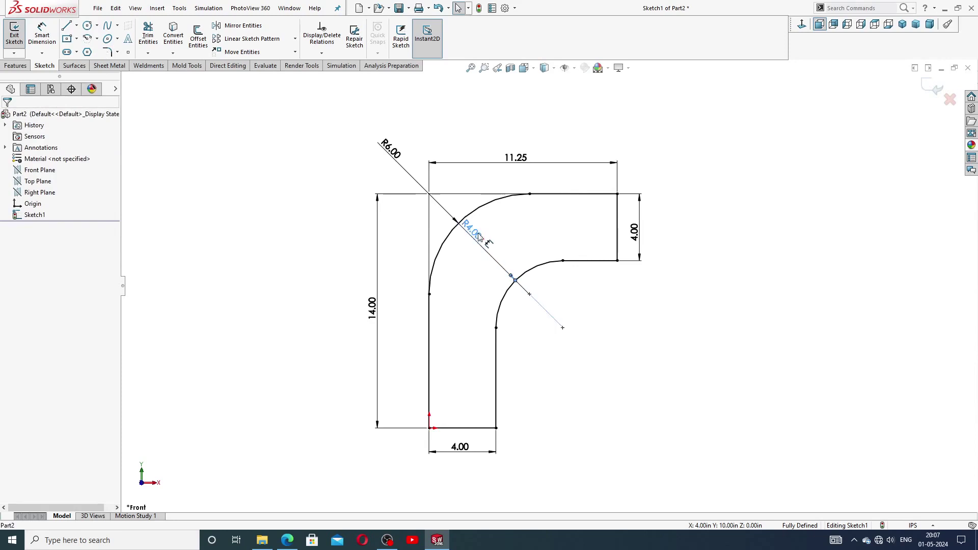
mouse_move(474, 230)
mouse_down()
mouse_move(516, 257)
mouse_move(511, 246)
mouse_up()
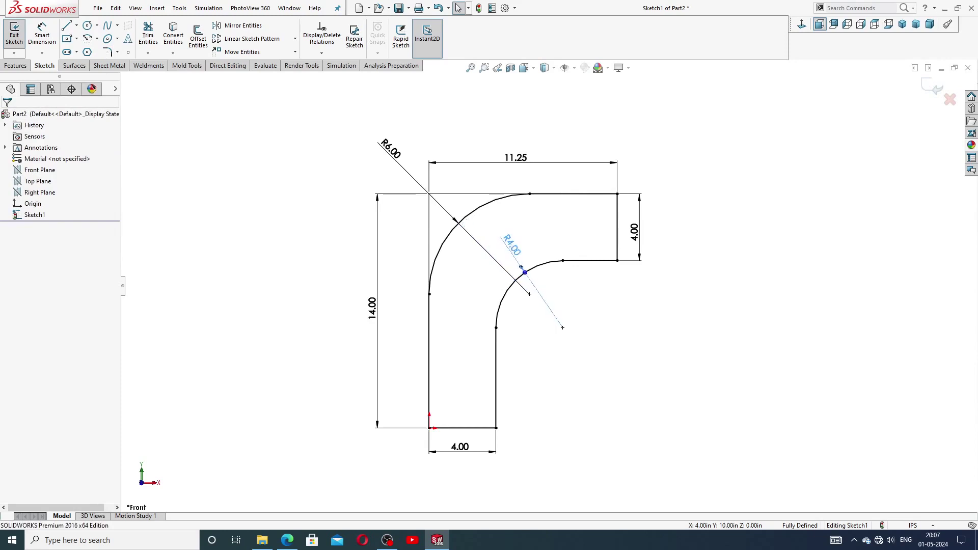
drag(377, 145, 388, 153)
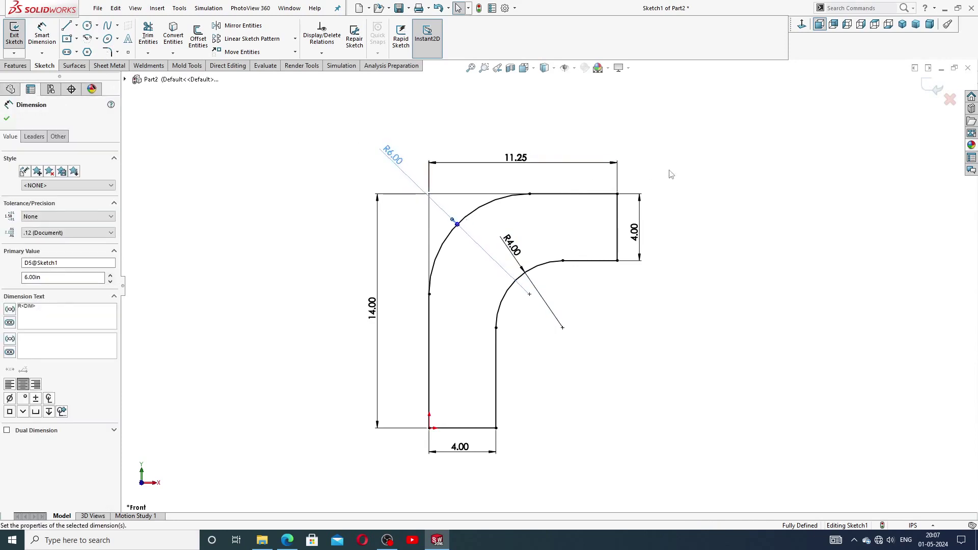
key(Escape)
scroll(634, 235, up, 1)
scroll(621, 277, down, 1)
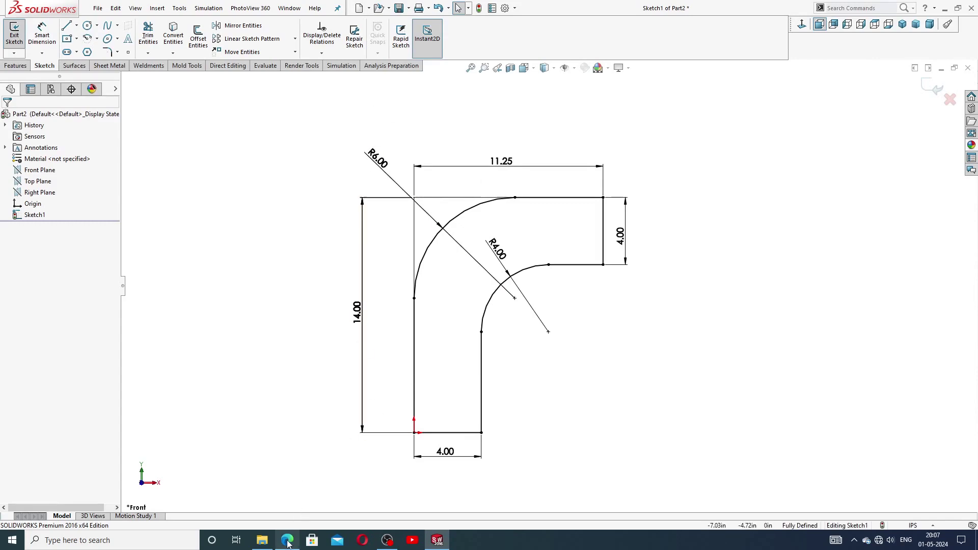
key(alt+Tab)
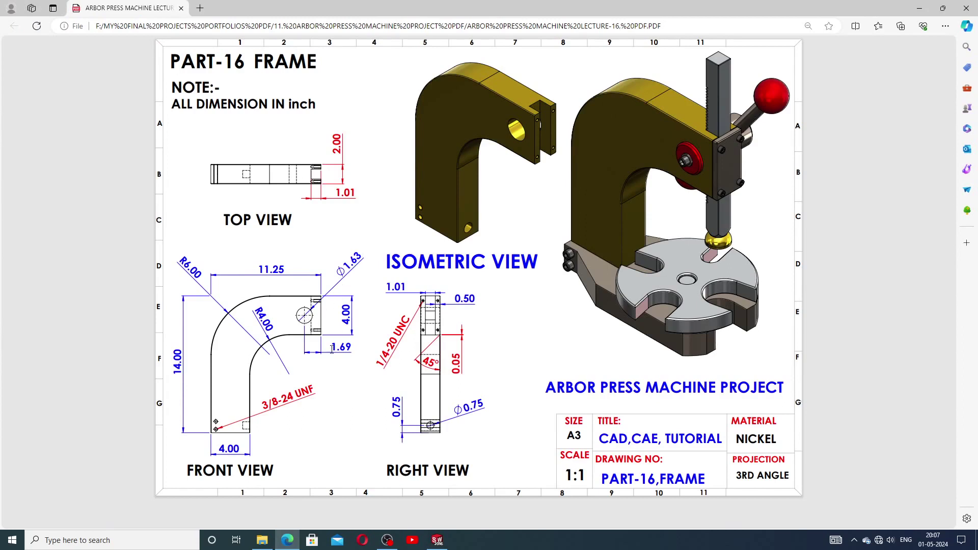
Draw a circle on the upper arm of the frame sketch
click(437, 541)
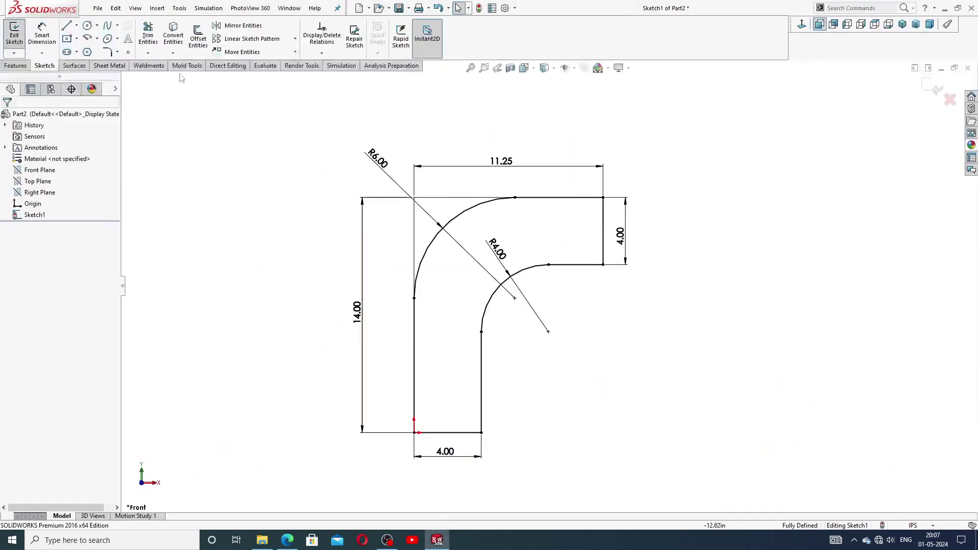
scroll(591, 239, down, 3)
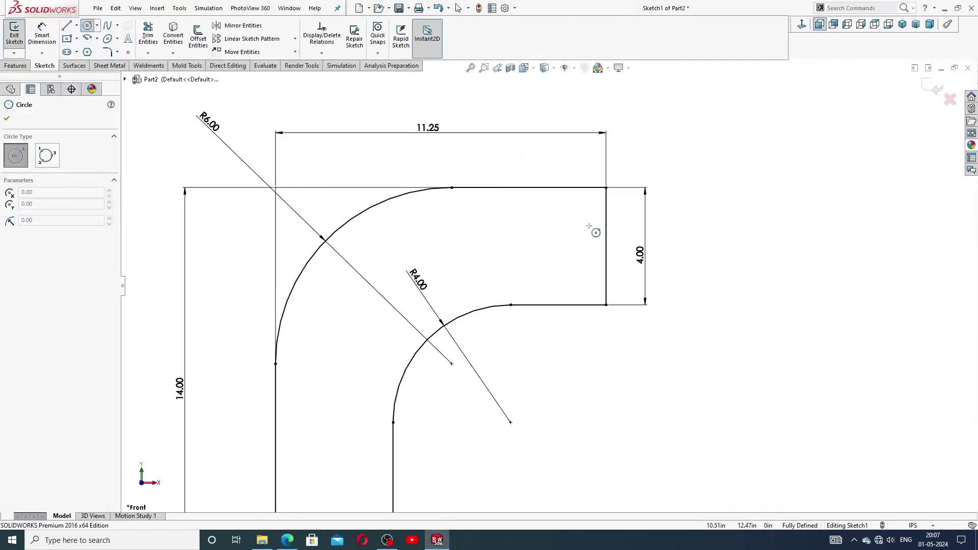
click(546, 243)
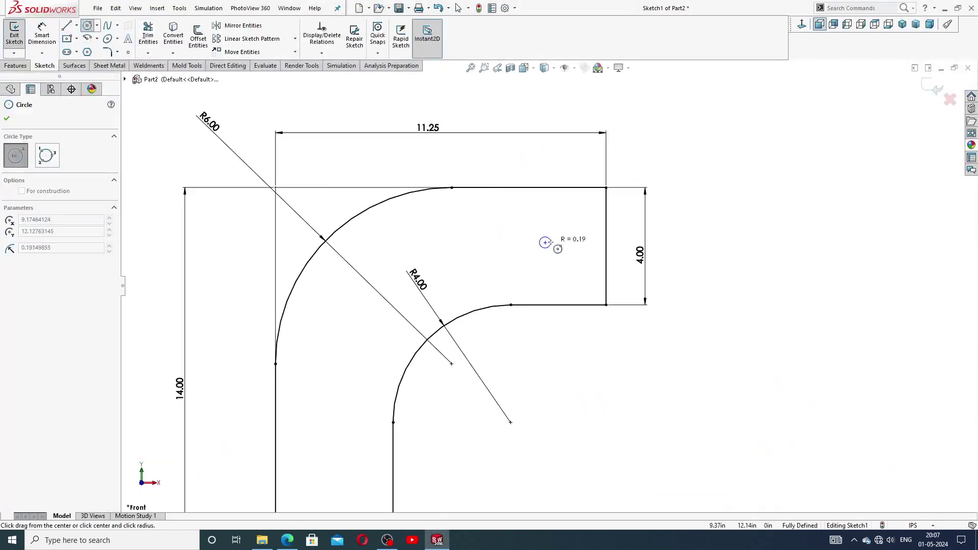
click(571, 236)
right_click(678, 170)
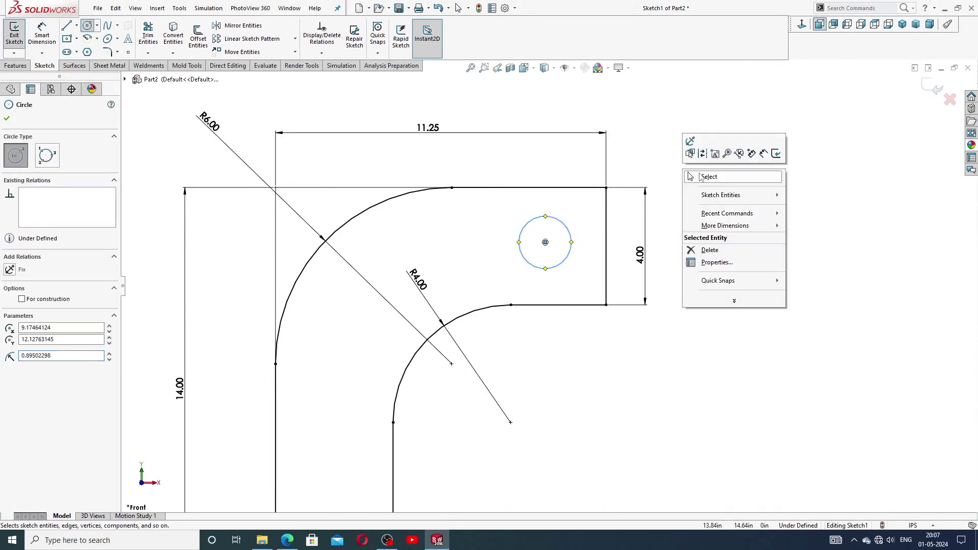
click(703, 177)
Add a horizontal centerline from the circle's centre to the arm's right edge
click(76, 26)
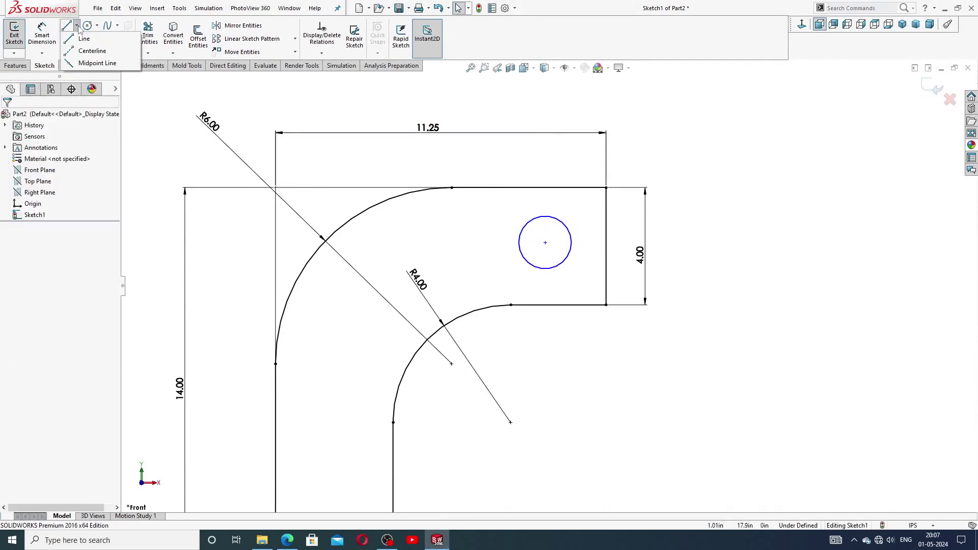
click(92, 51)
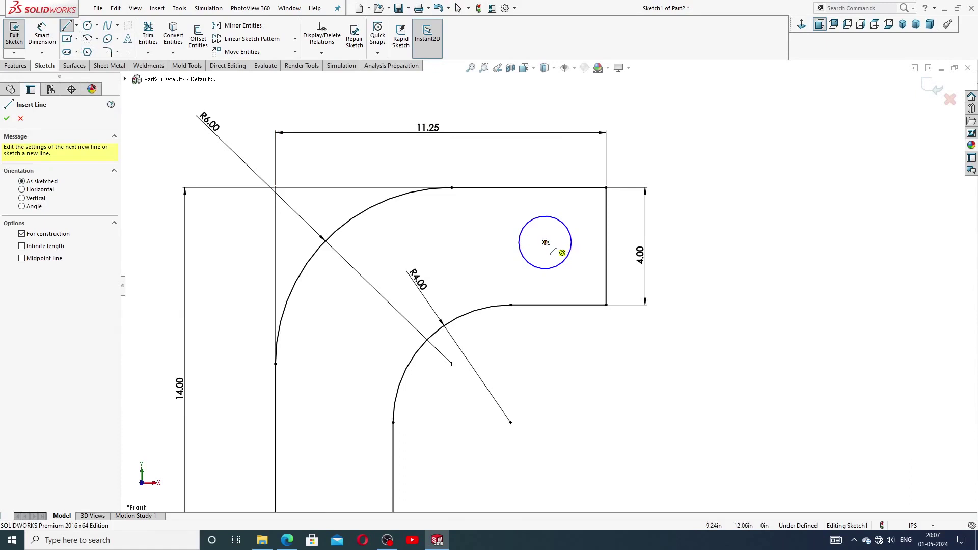
click(545, 243)
click(606, 246)
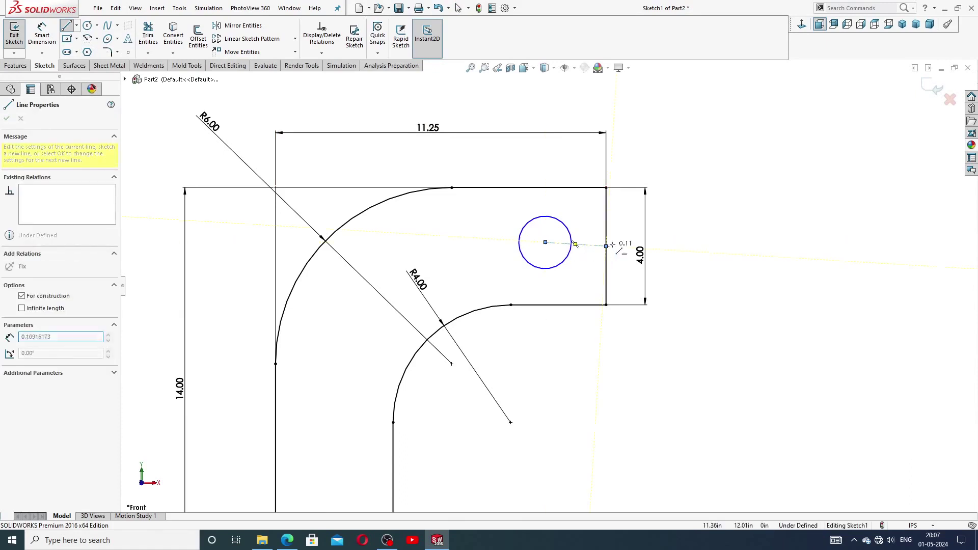
right_click(670, 178)
click(703, 186)
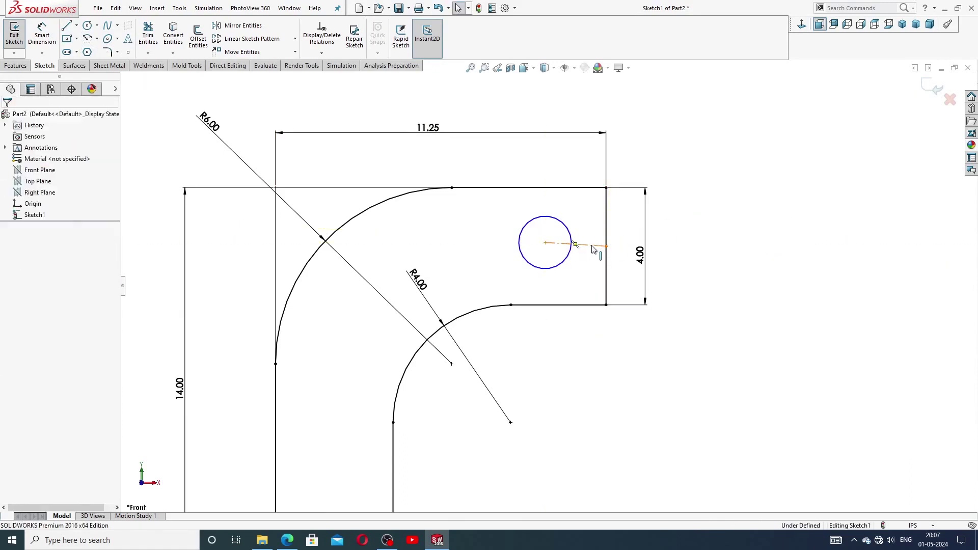
click(594, 246)
click(621, 204)
key(Escape)
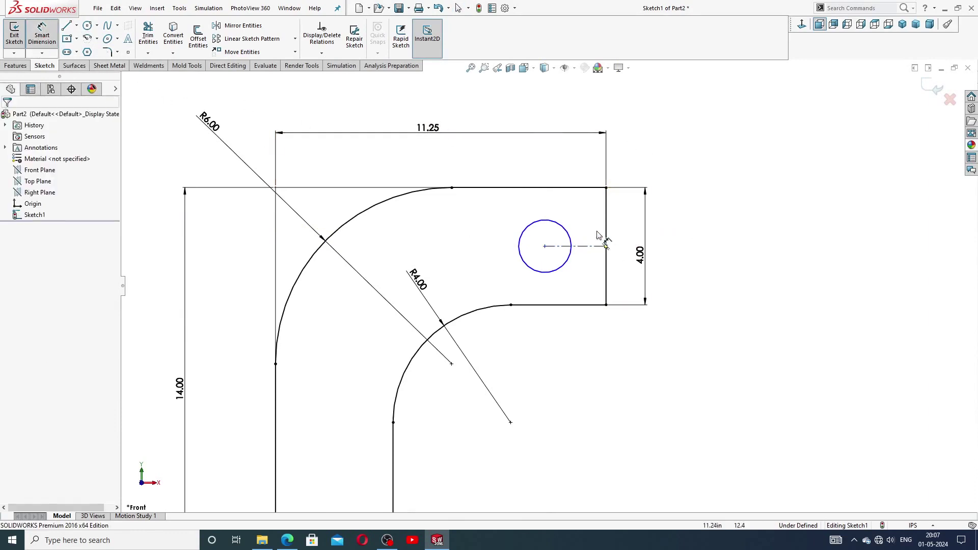
Dimension the circle diameter 1.63 and its centerline distance 1.69
click(564, 229)
click(633, 161)
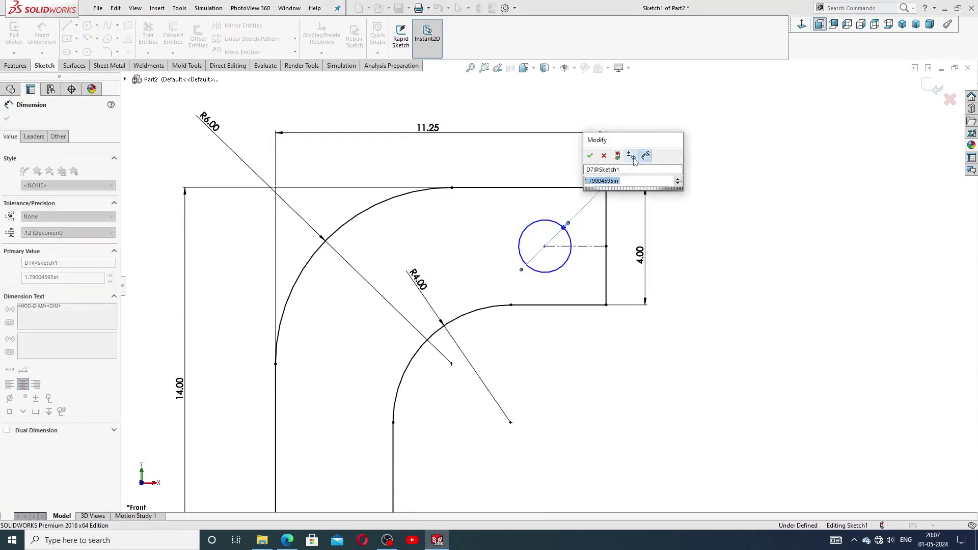
text(1.)
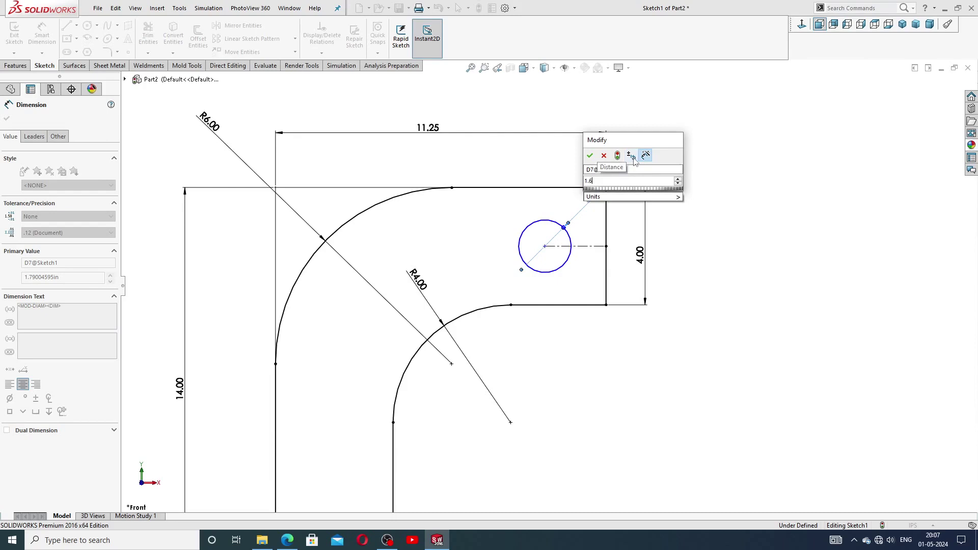
text(63)
key(Return)
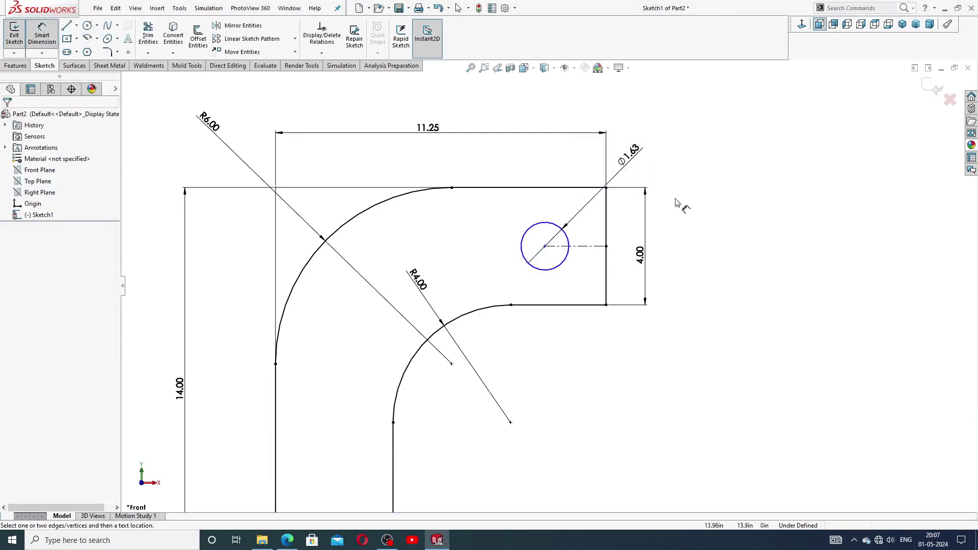
click(585, 247)
click(575, 329)
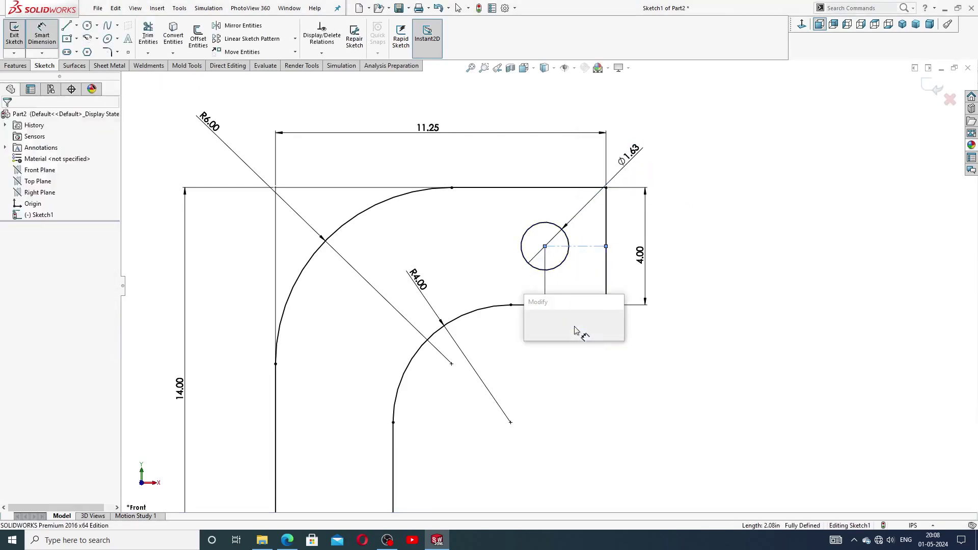
text(1.)
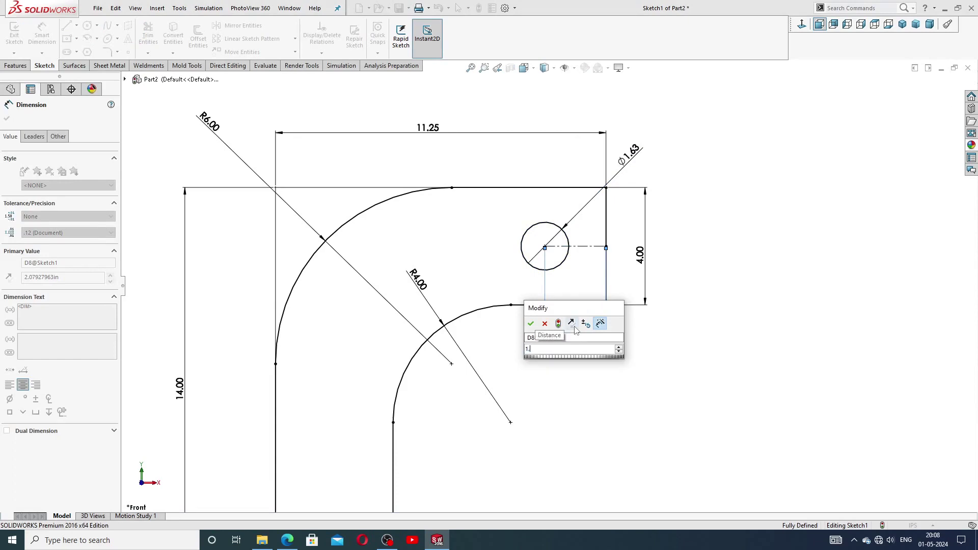
text(69)
key(Return)
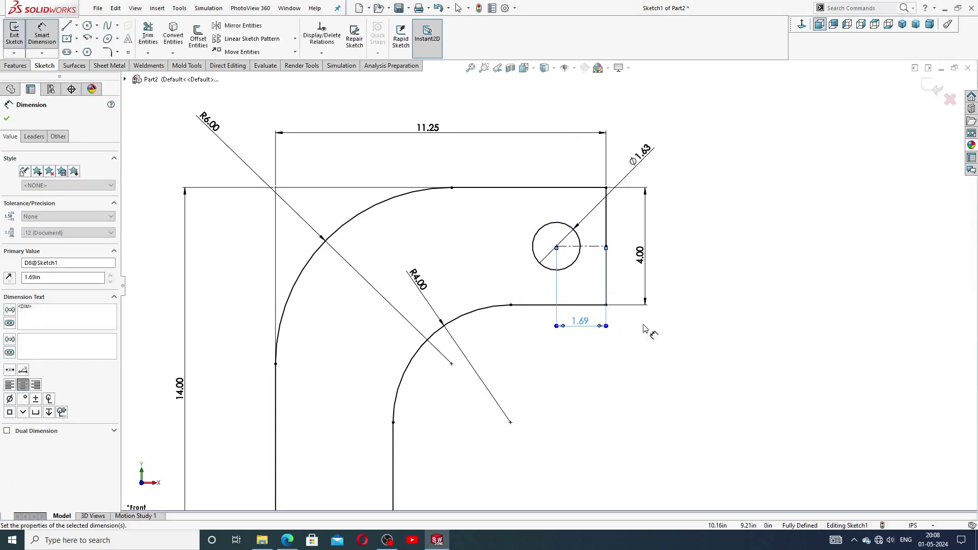
drag(586, 322, 586, 327)
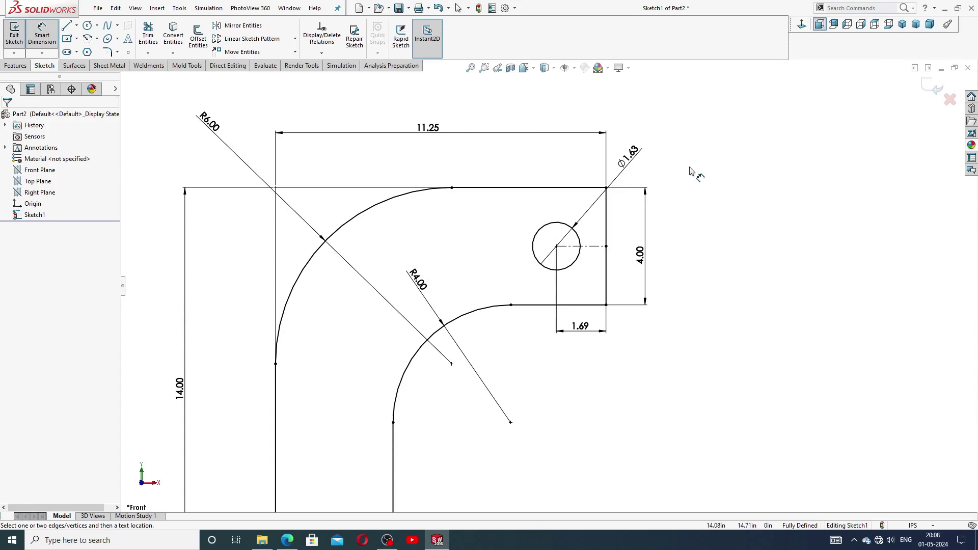
right_click(691, 171)
click(713, 148)
Fit the sketch in view, lower the 1.69 dimension, and compare with the frame PDF
key(f)
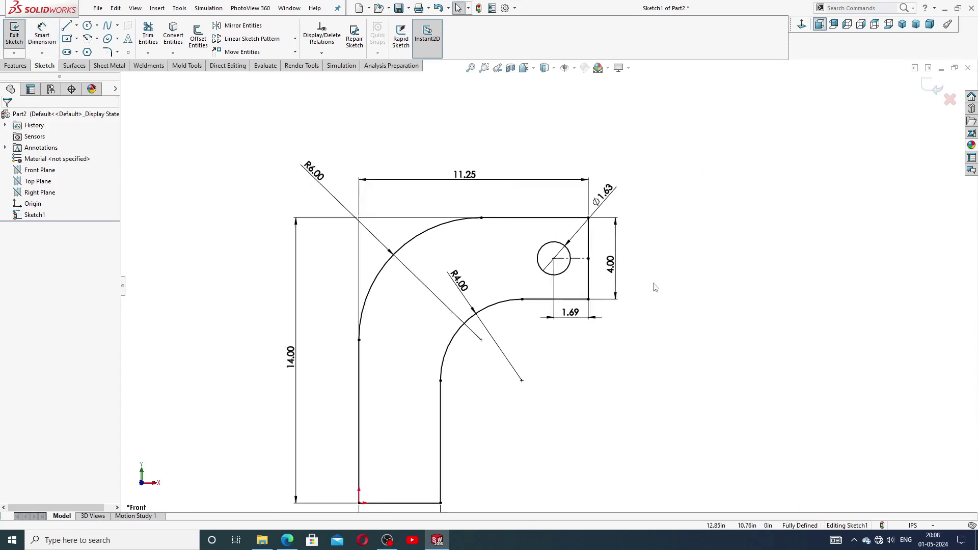
scroll(655, 288, down, 3)
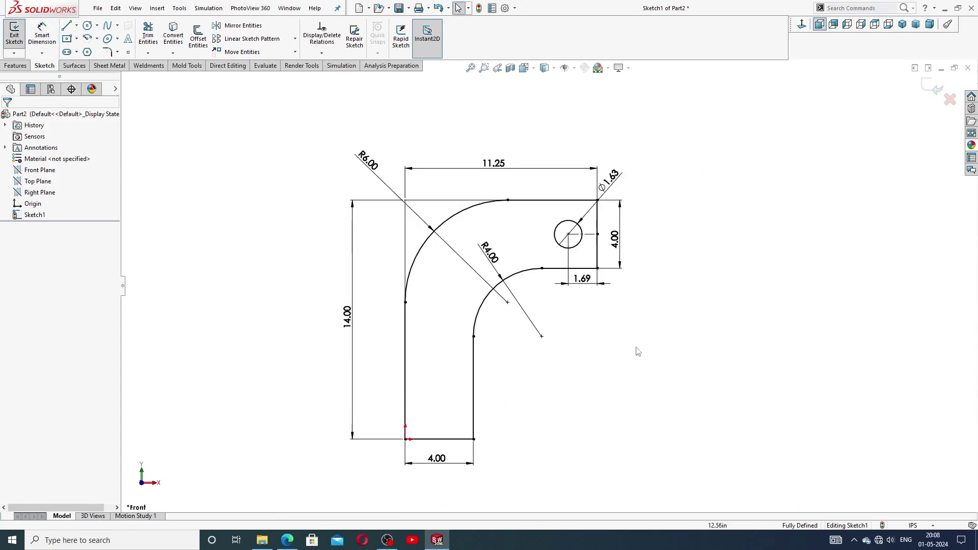
drag(582, 279, 586, 288)
click(656, 188)
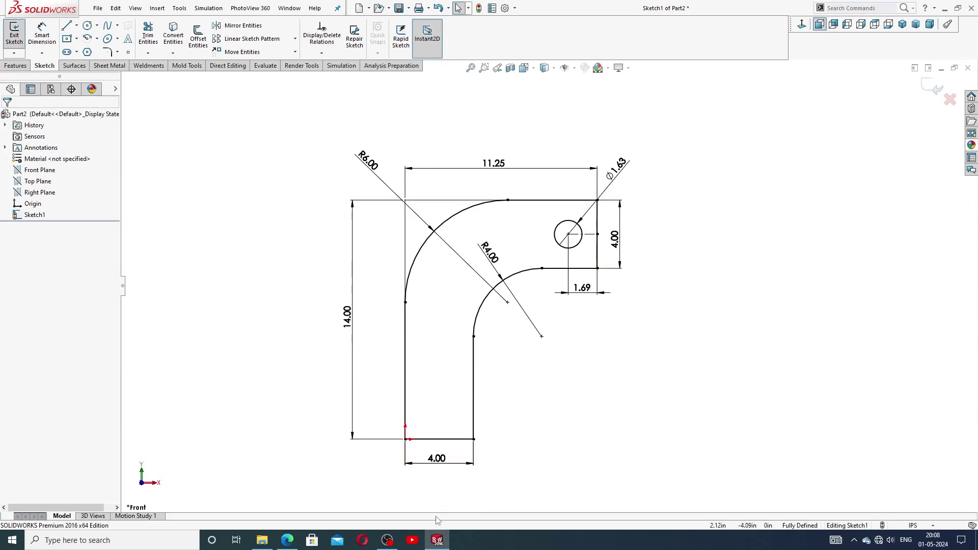
click(288, 541)
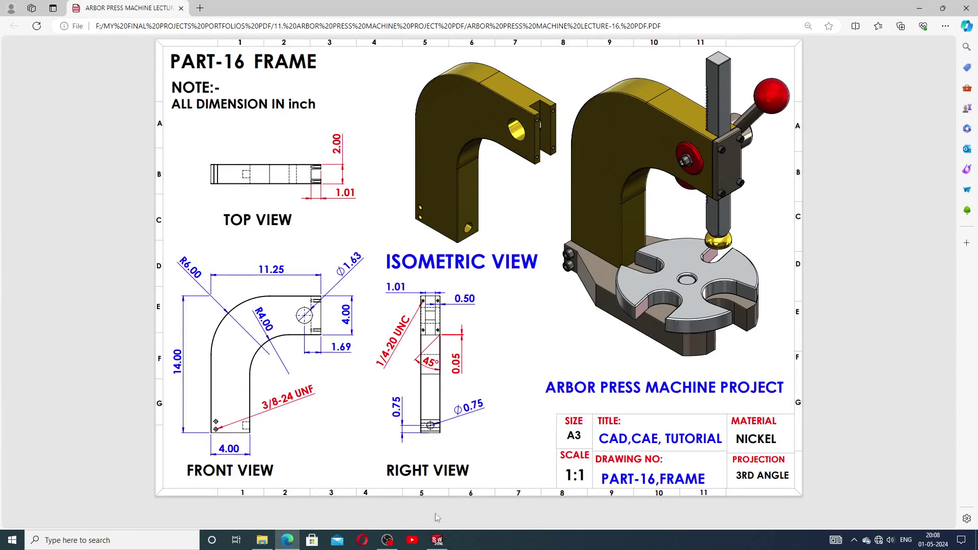
click(437, 540)
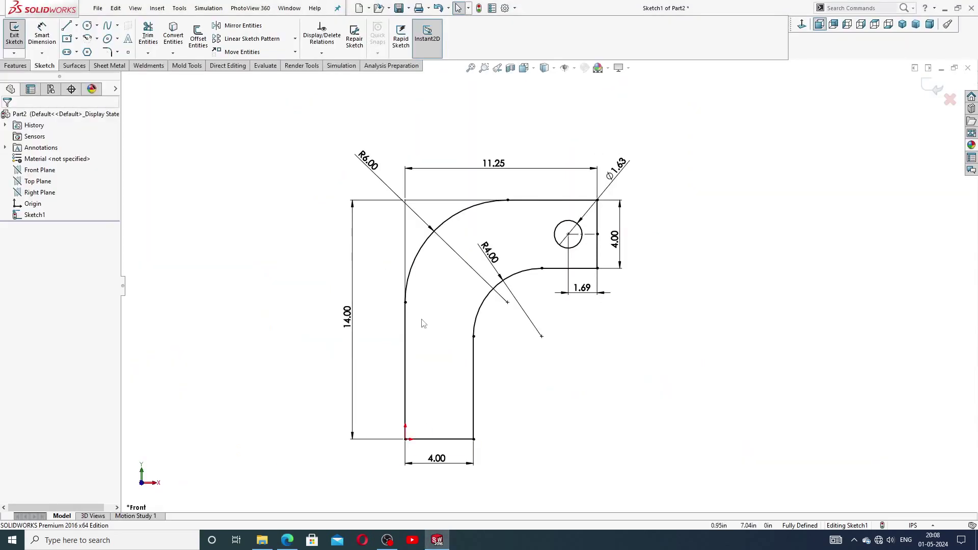
Extrude Sketch1 mid-plane to a 2 in thickness as Boss-Extrude1
click(19, 66)
click(18, 37)
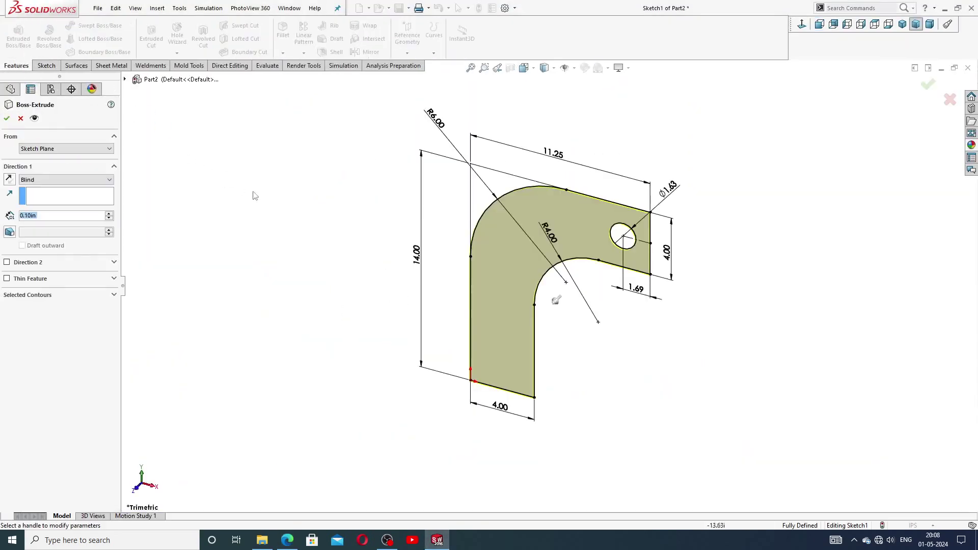
click(47, 180)
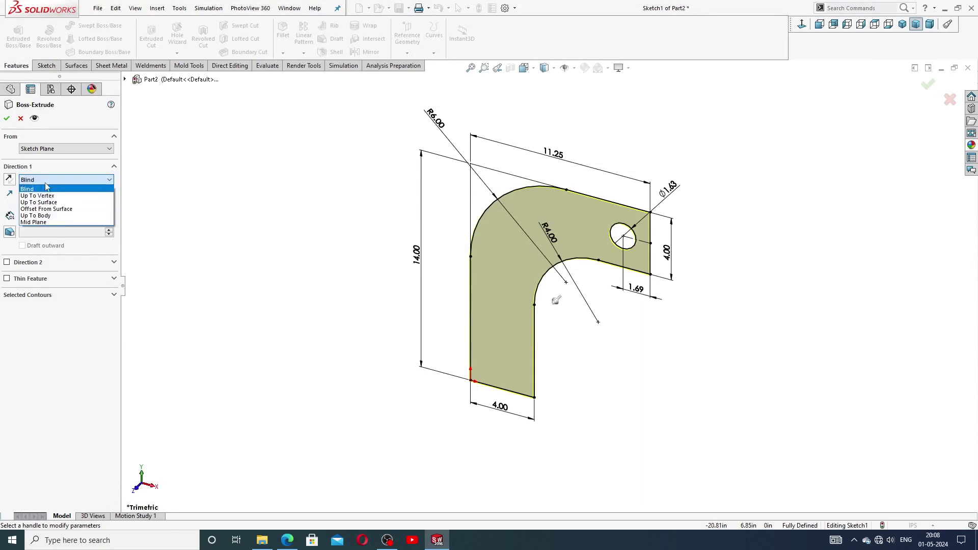
click(49, 222)
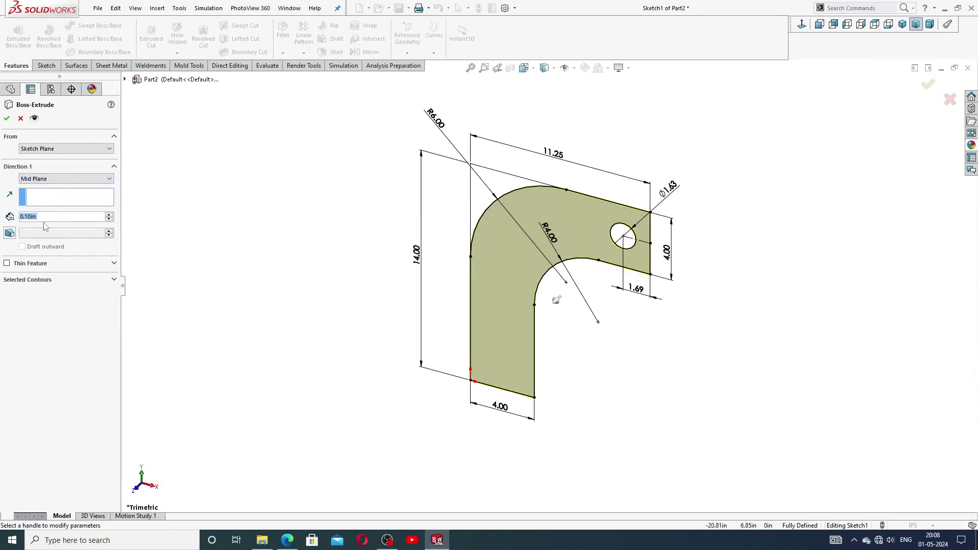
text(2)
key(Return)
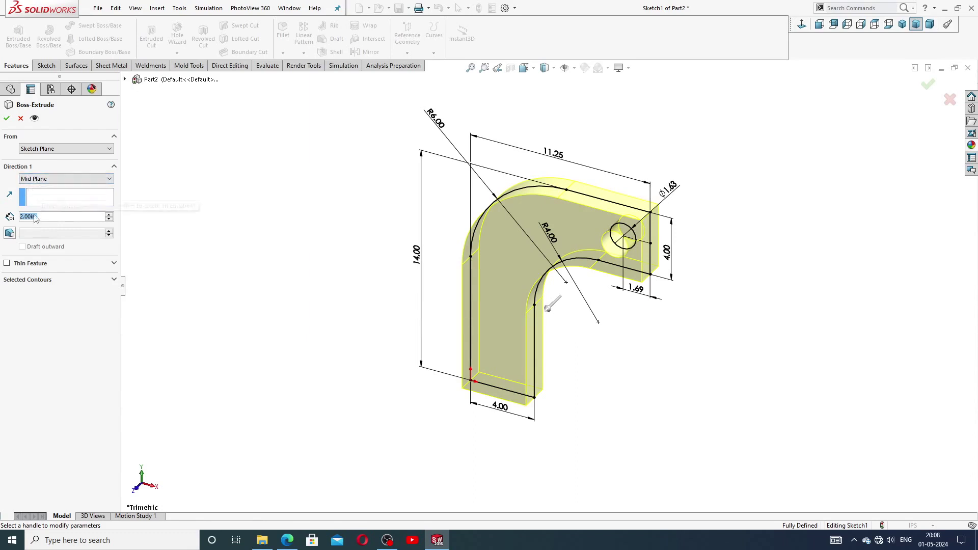
click(6, 118)
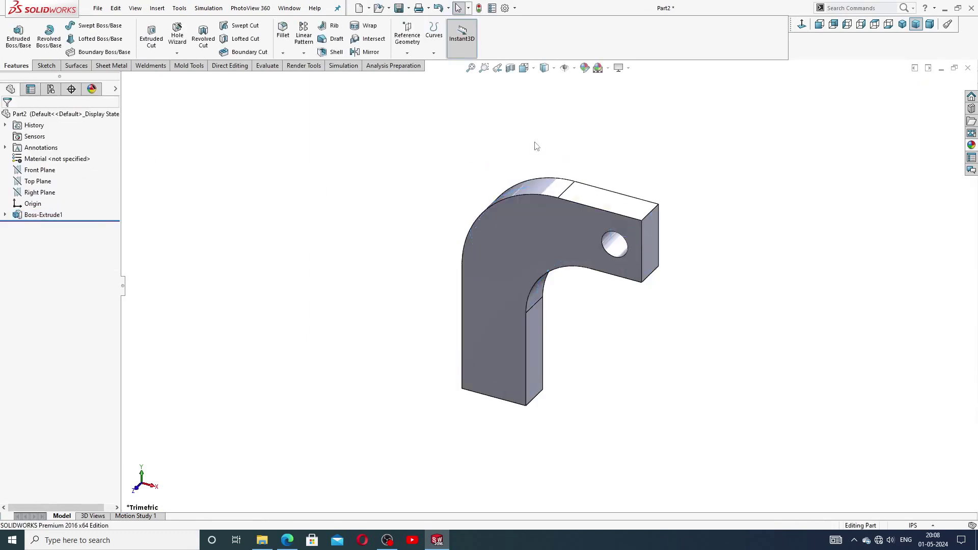
Orbit the part and select the upper arm's end face
scroll(586, 260, down, 4)
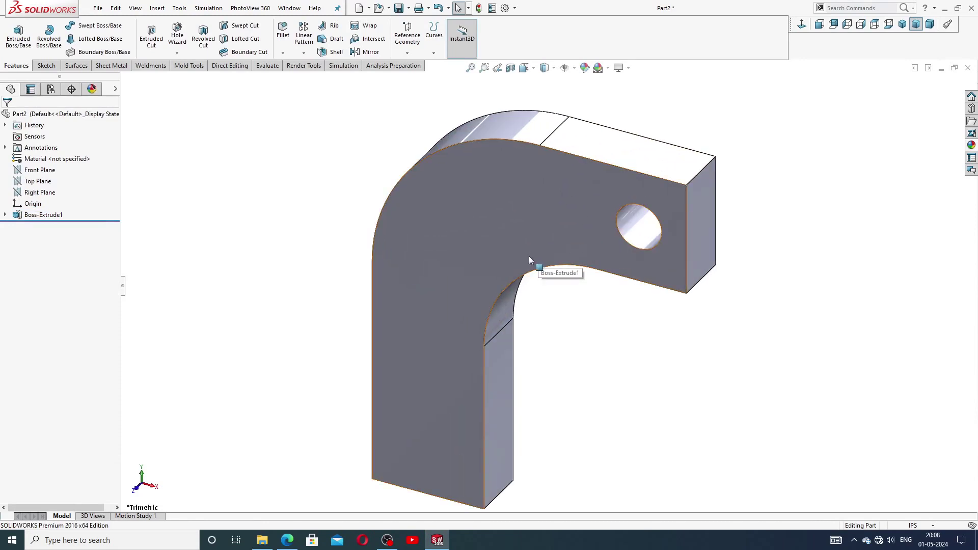
middle_drag(499, 236, 545, 233)
middle_drag(672, 275, 609, 234)
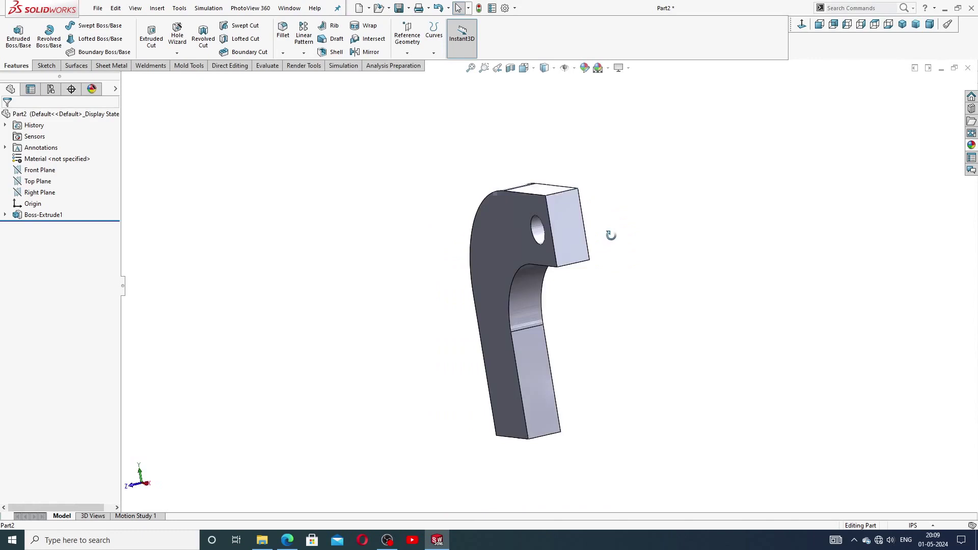
click(579, 232)
Sketch on the end face in Right view with a vertical centerline from the top edge midpoint down
click(607, 188)
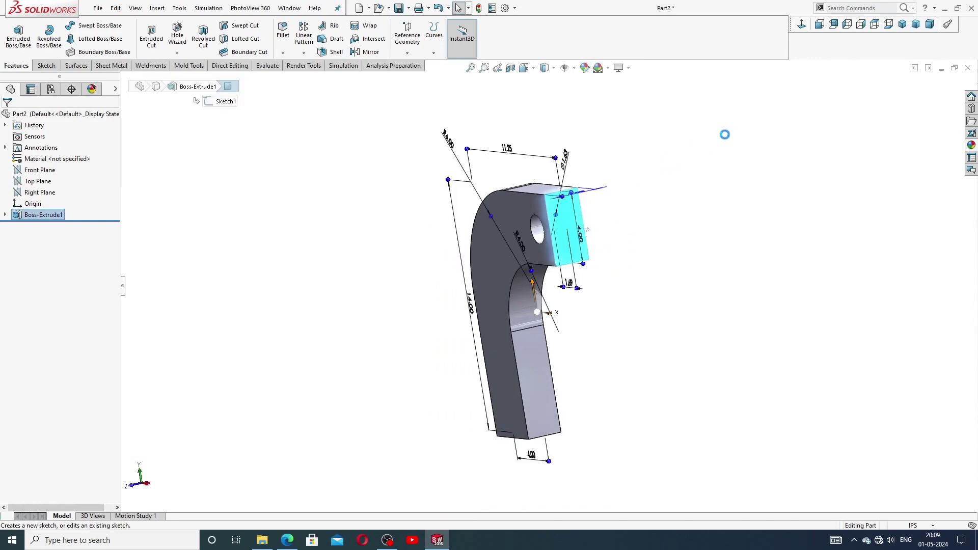
click(861, 24)
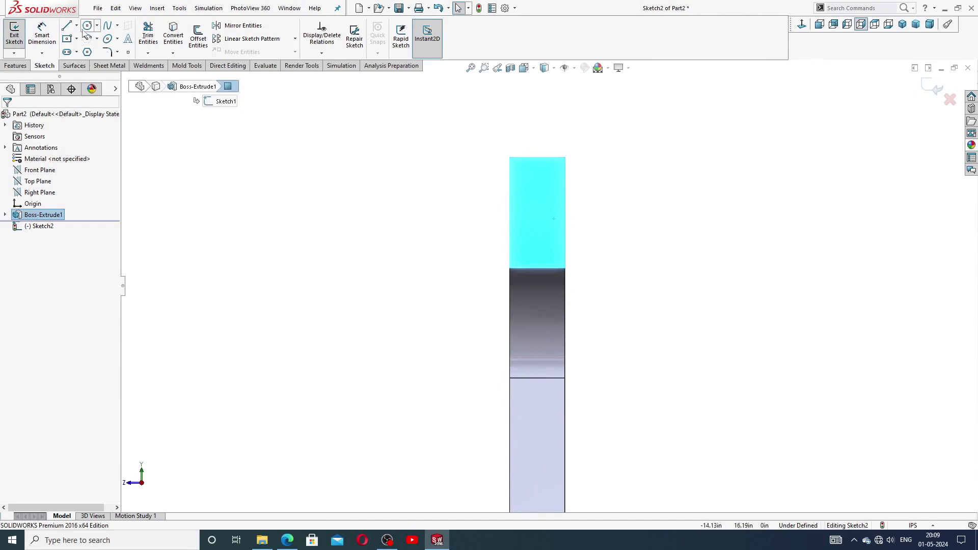
click(76, 25)
click(91, 50)
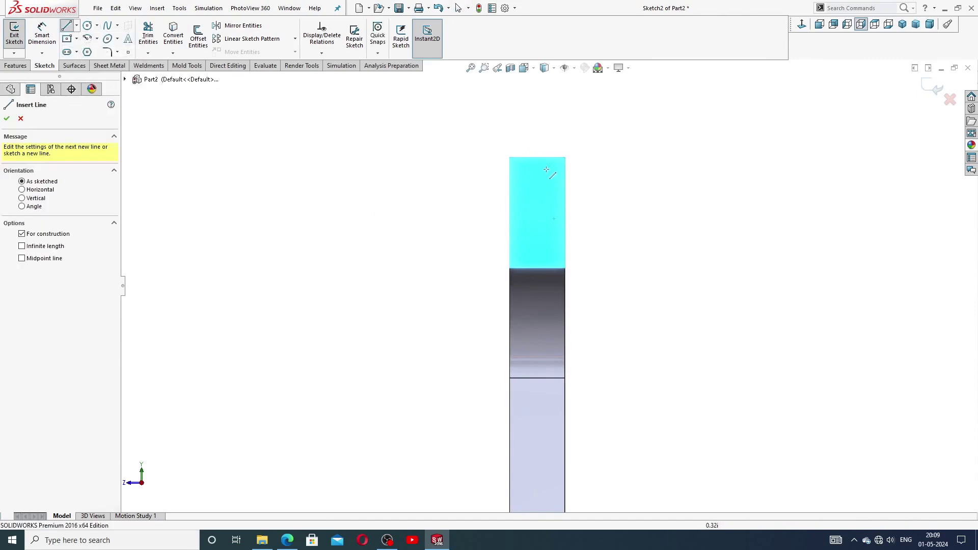
click(538, 158)
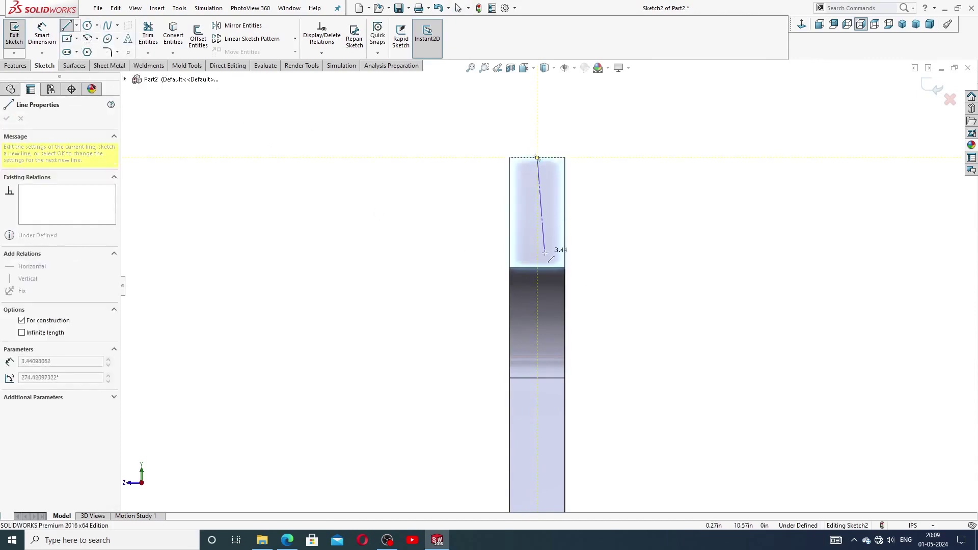
double_click(539, 268)
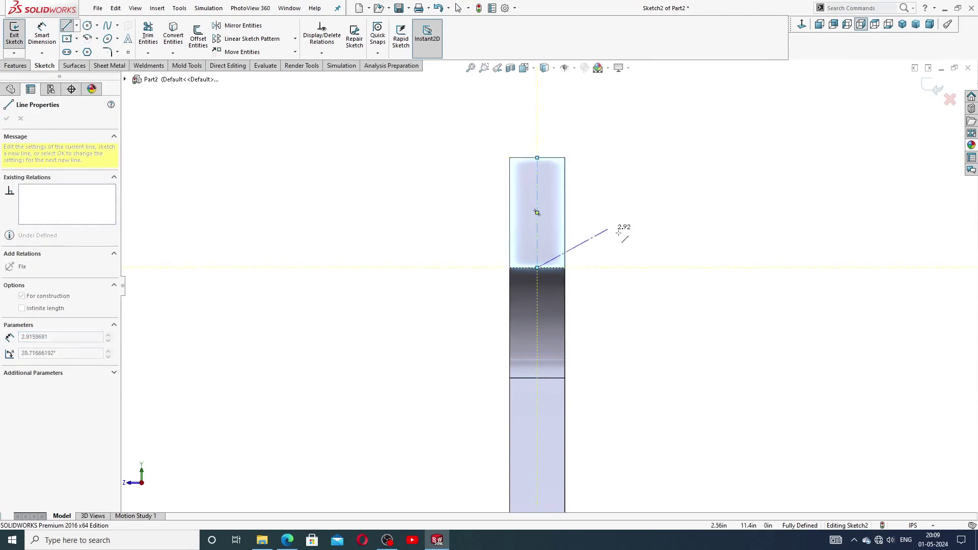
key(Escape)
Draw a corner rectangle across the face's upper section, straddling the centerline
scroll(547, 247, down, 2)
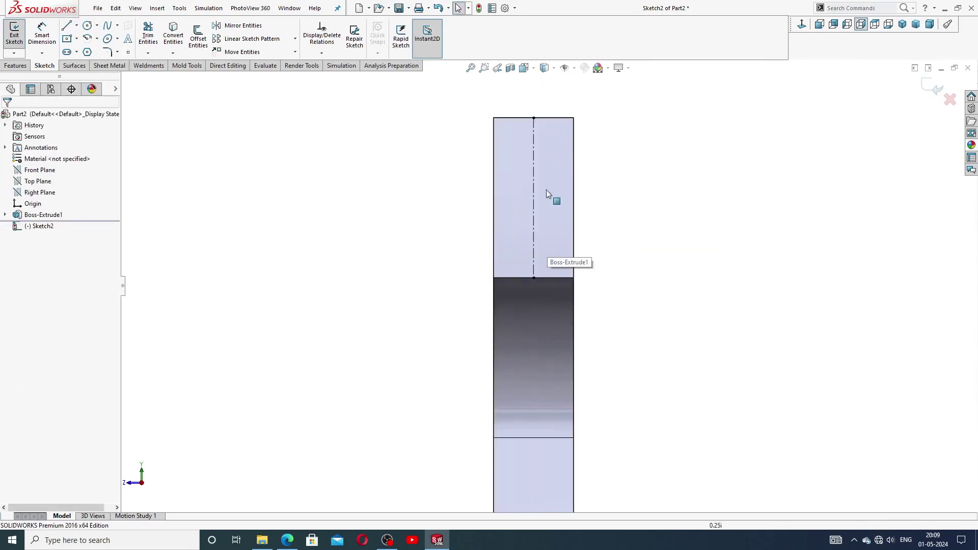
click(77, 39)
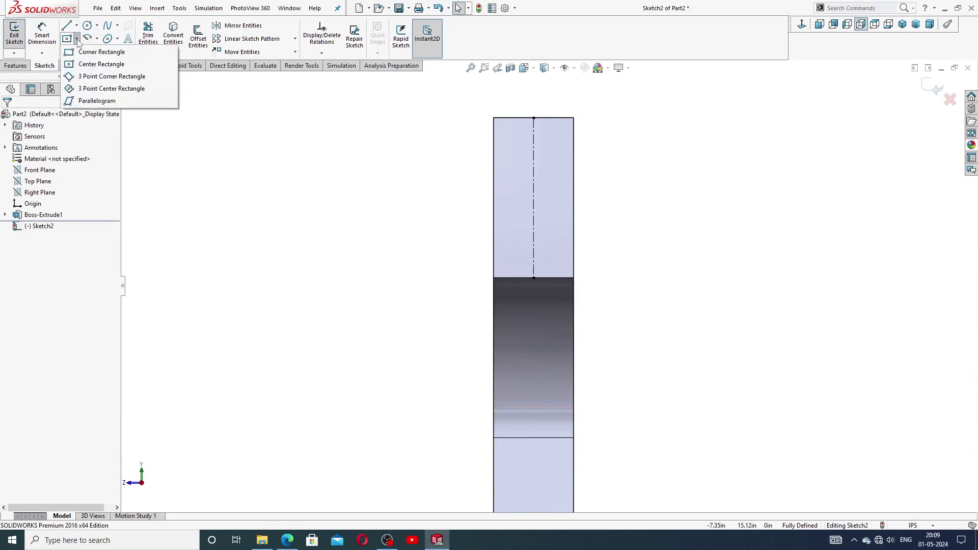
click(507, 118)
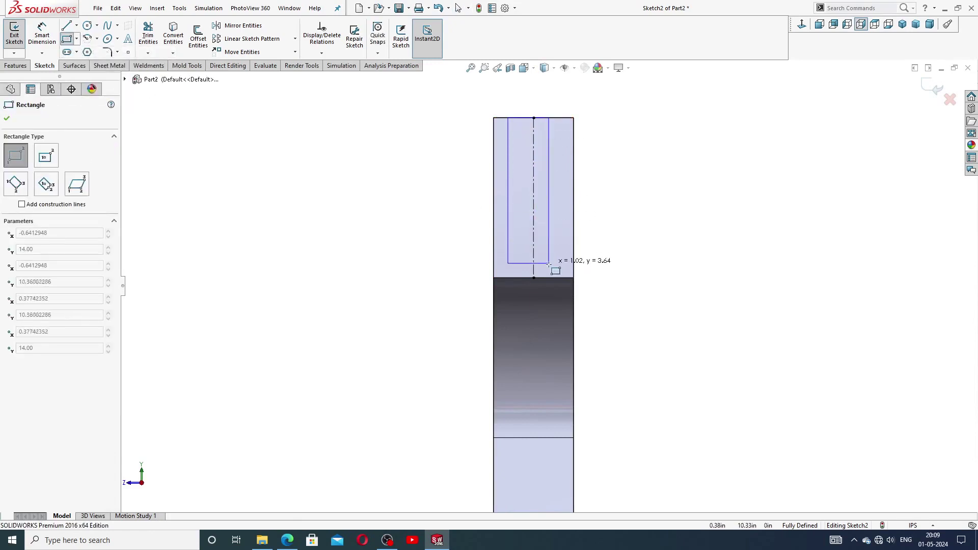
click(559, 278)
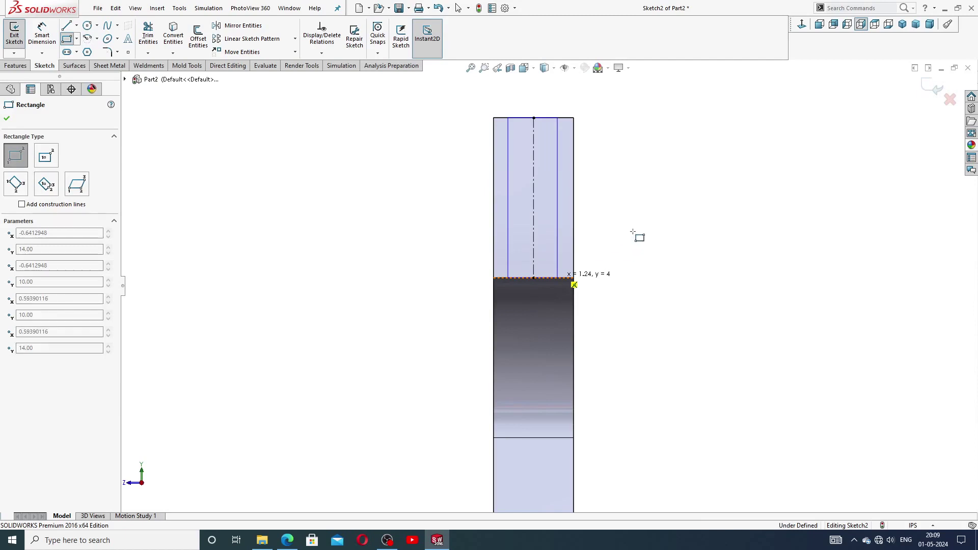
right_click(638, 234)
click(654, 238)
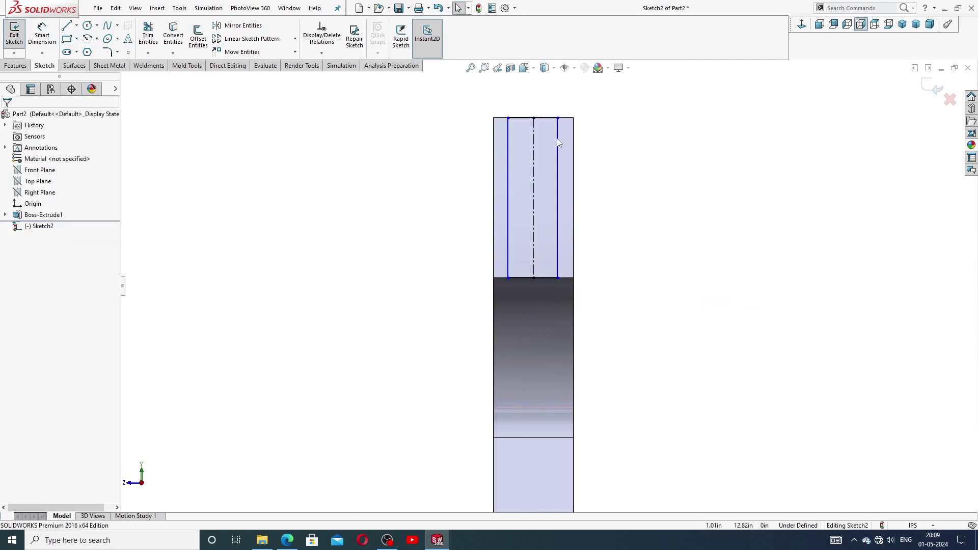
Make the rectangle's side lines symmetric about the vertical centerline
key(l)
mouse_move(504, 168)
mouse_down()
mouse_move(532, 173)
mouse_move(566, 153)
mouse_up()
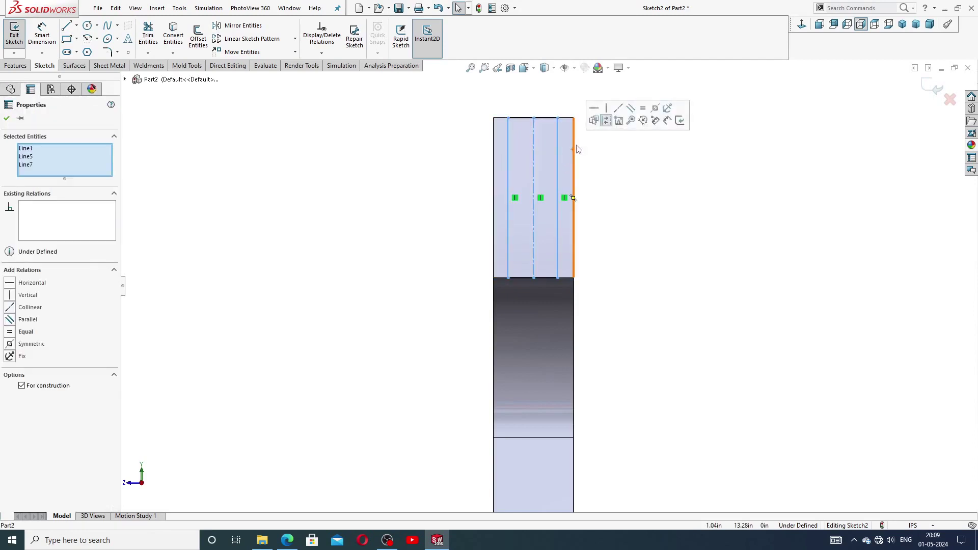
click(656, 109)
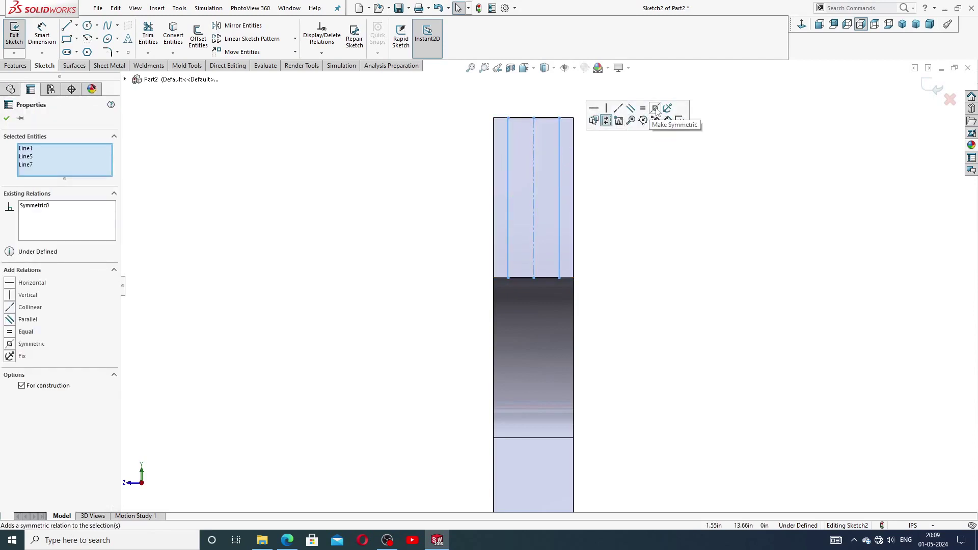
click(648, 175)
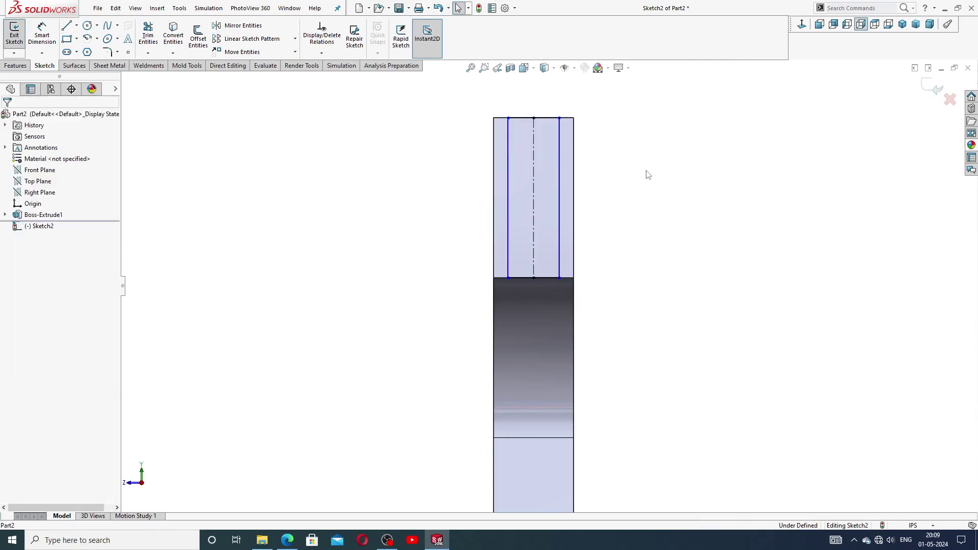
Dimension the rectangle's top line to a width of 1.01
click(43, 34)
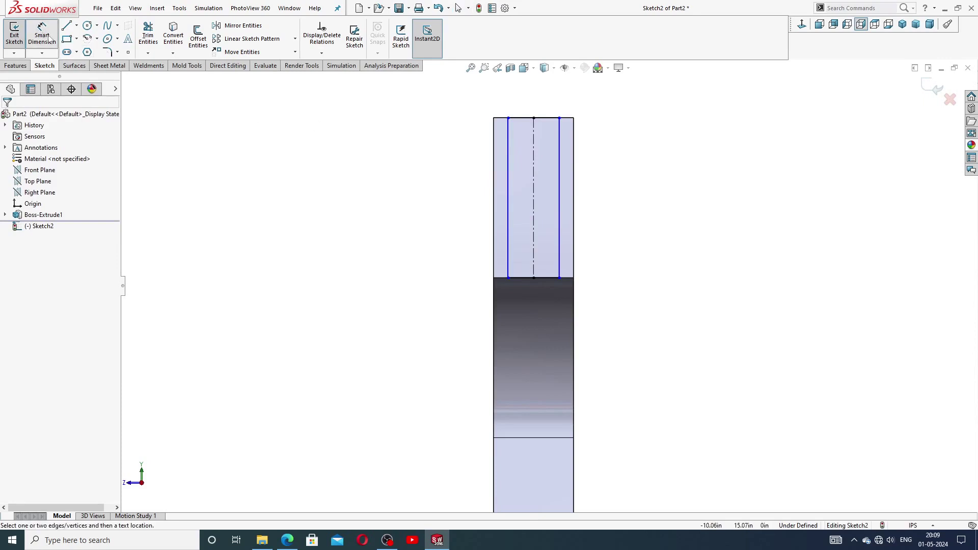
click(544, 119)
click(543, 111)
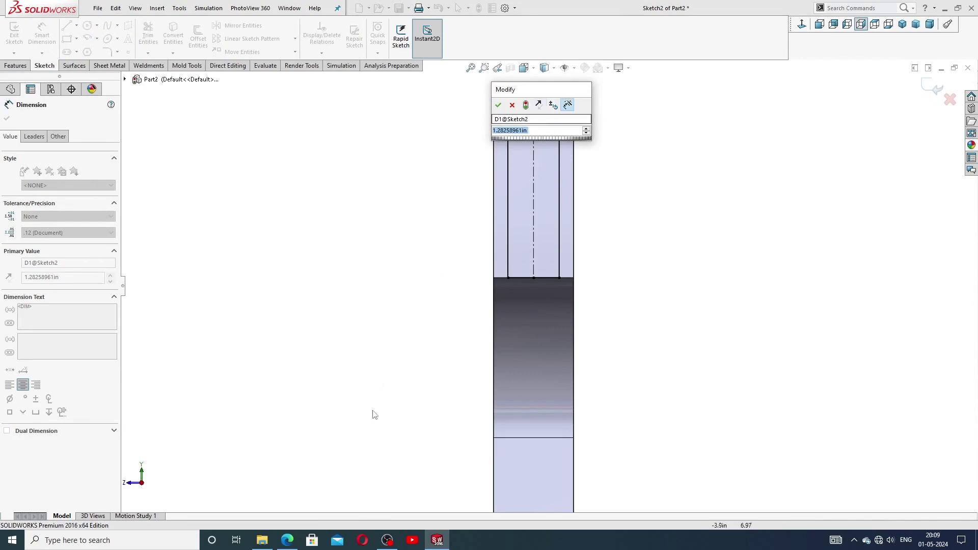
click(288, 540)
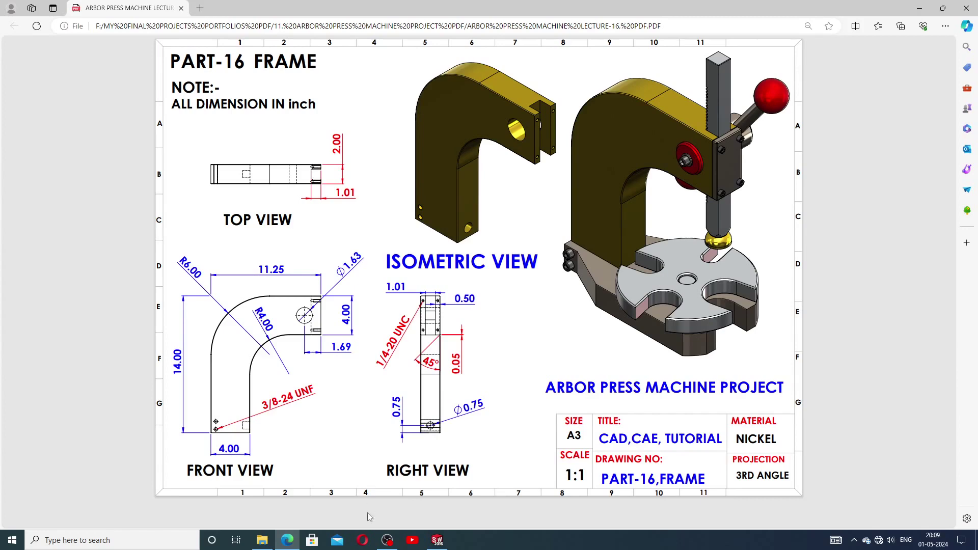
click(437, 540)
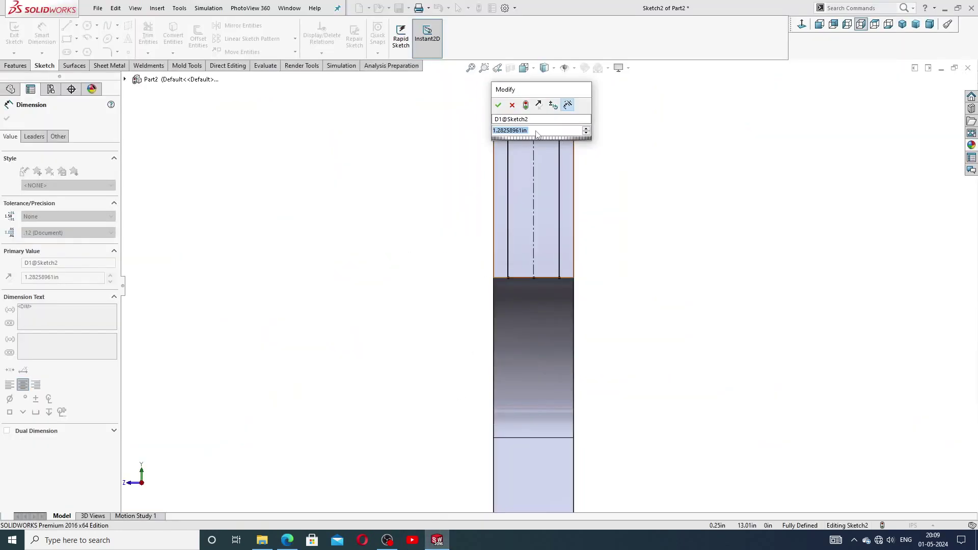
text(1.01)
key(Return)
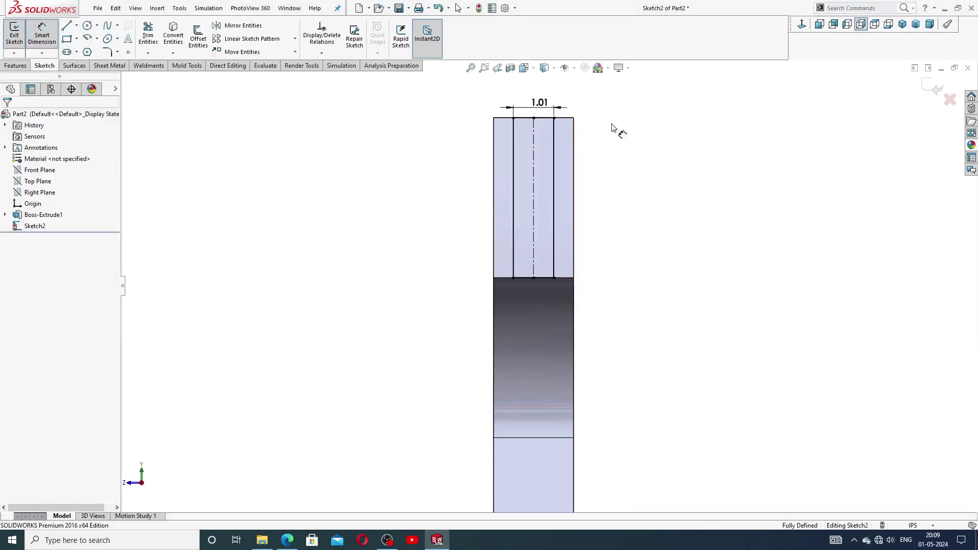
Add a driven 0.50 dimension from the right sketch line to the part's outer edge
right_click(613, 128)
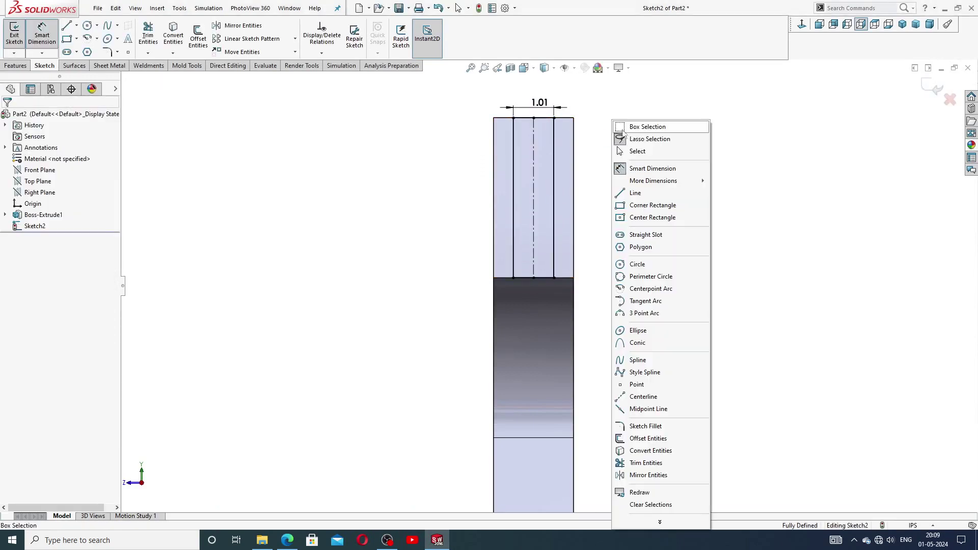
click(621, 151)
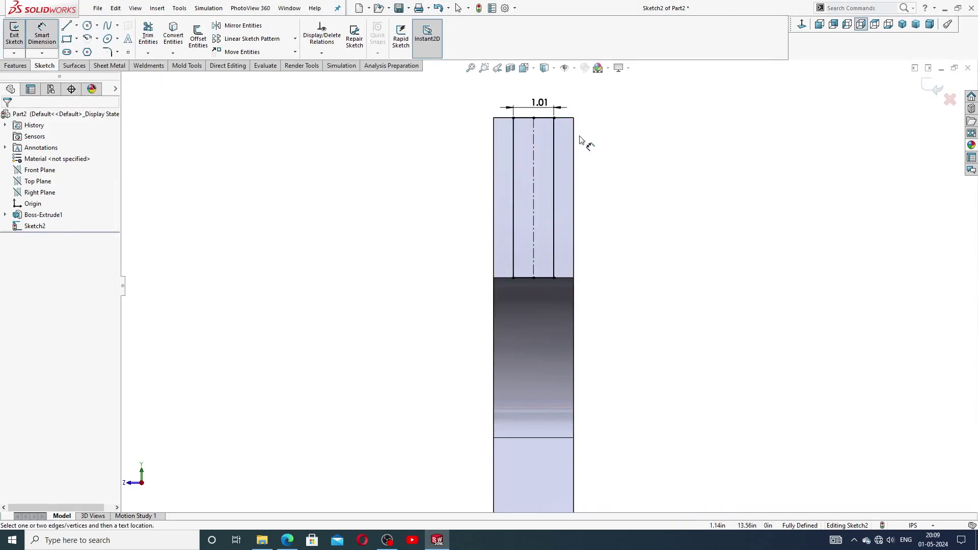
click(556, 144)
click(573, 143)
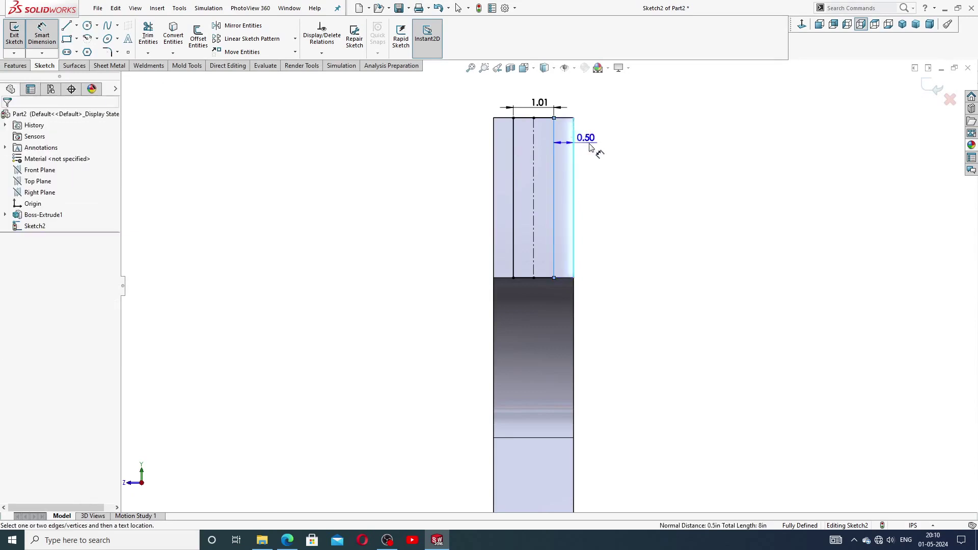
click(596, 150)
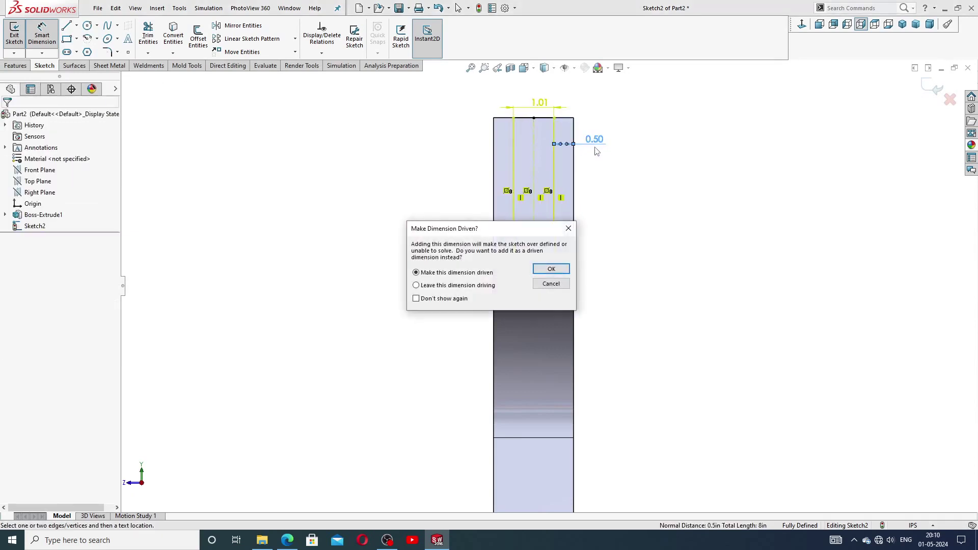
click(551, 270)
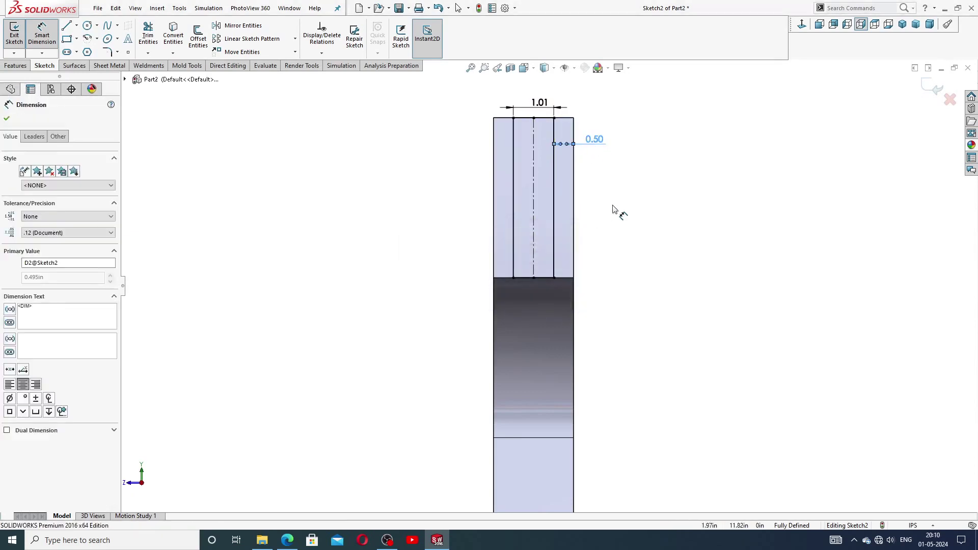
click(287, 540)
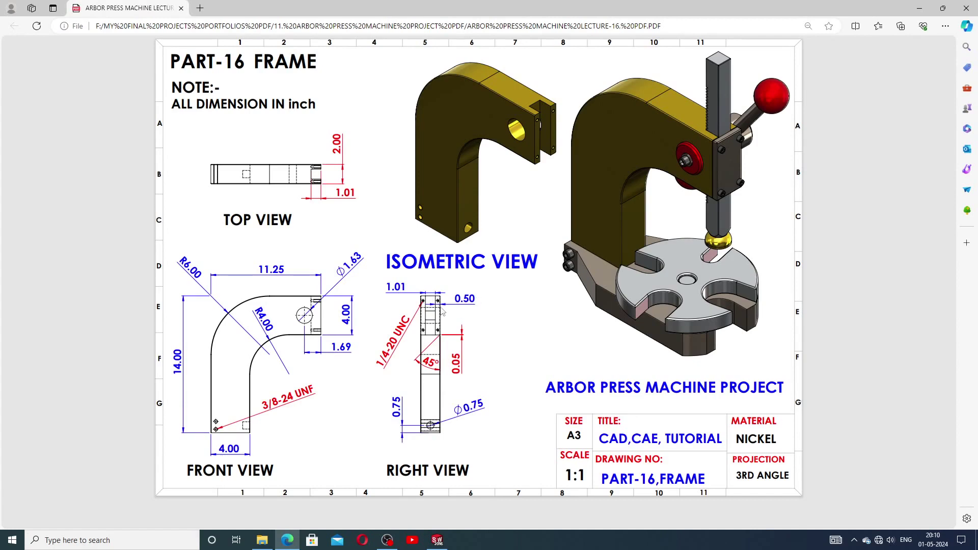
click(437, 540)
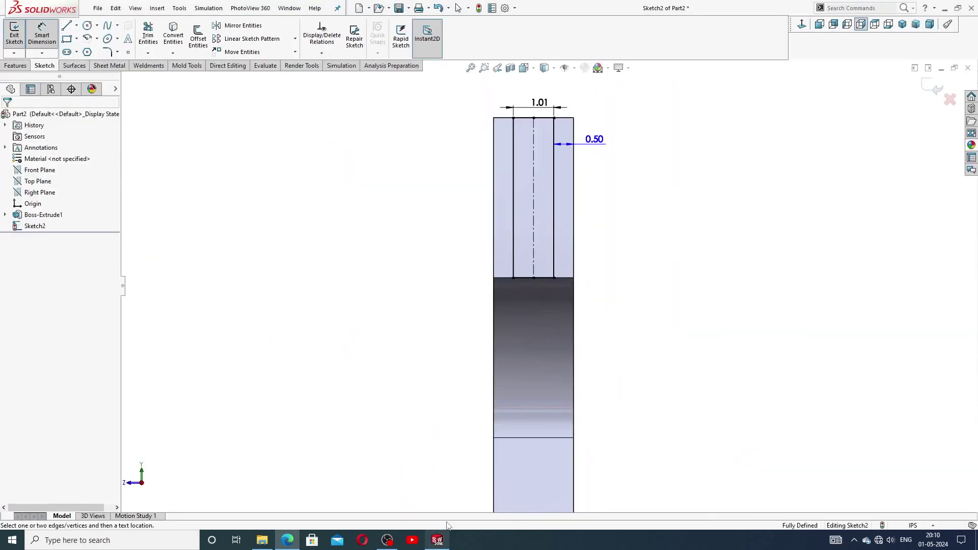
right_click(414, 233)
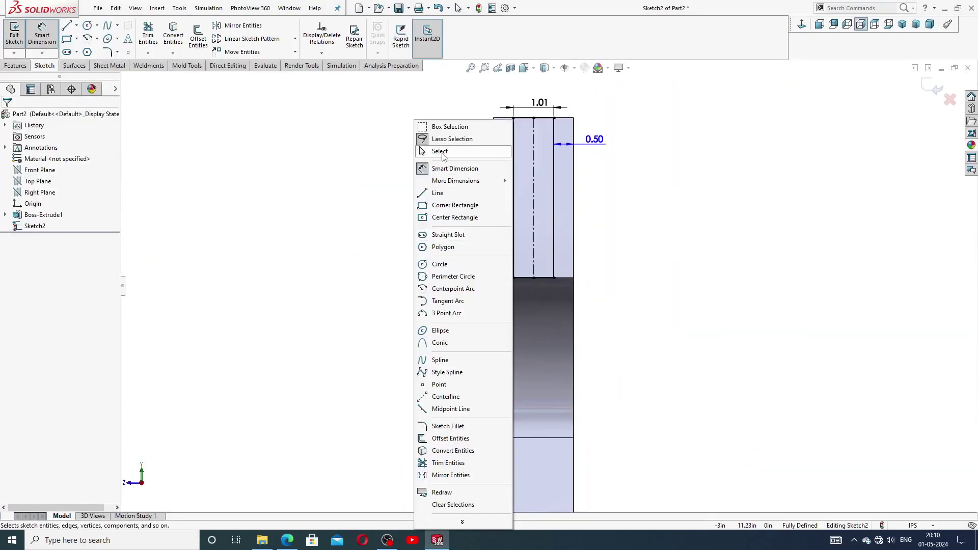
click(443, 151)
Extrude-cut the sketch 1.01 in deep to slot the upper arm's end
click(16, 65)
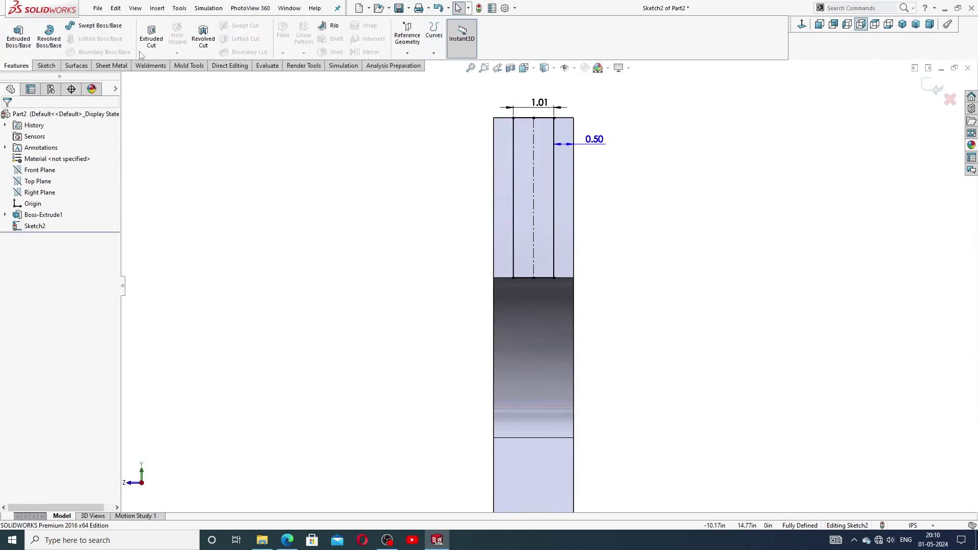
click(152, 39)
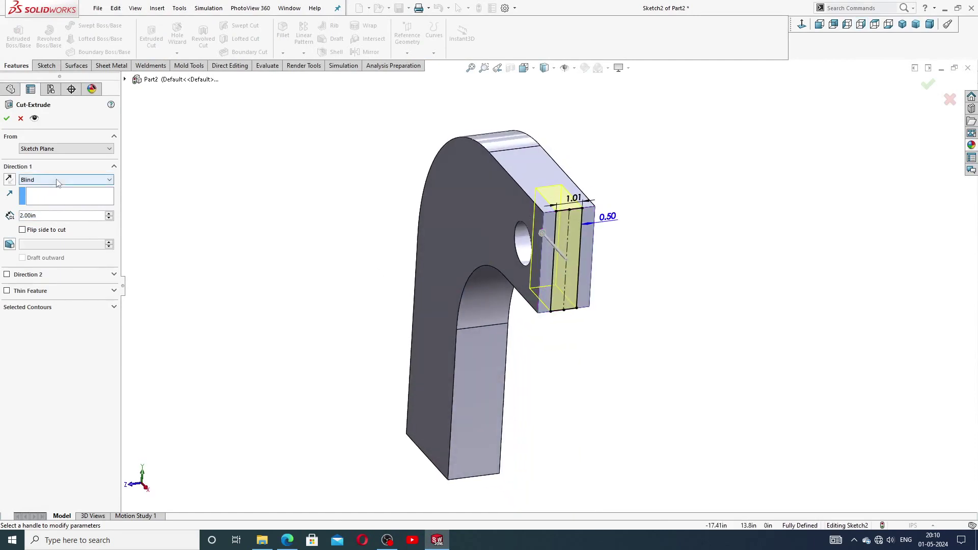
double_click(38, 215)
text(1)
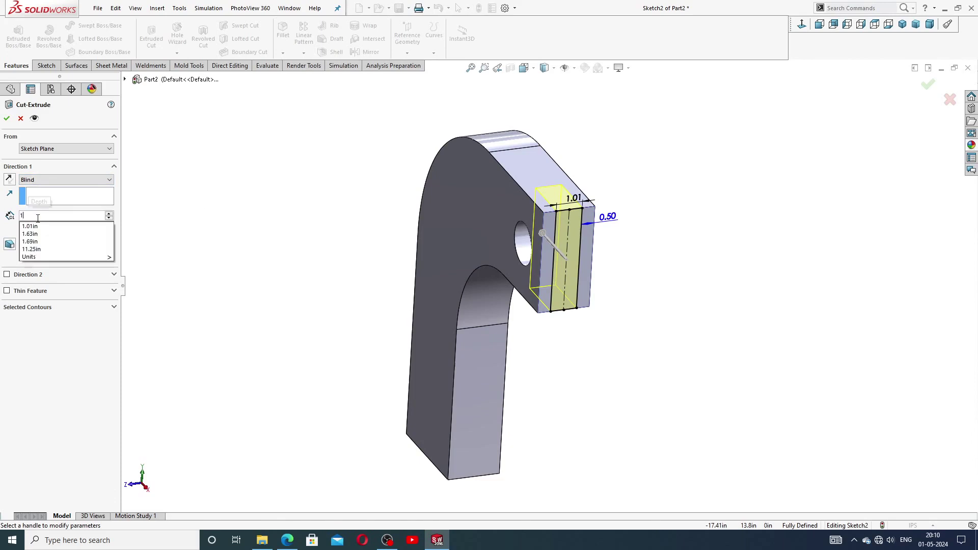
text(.01)
key(Return)
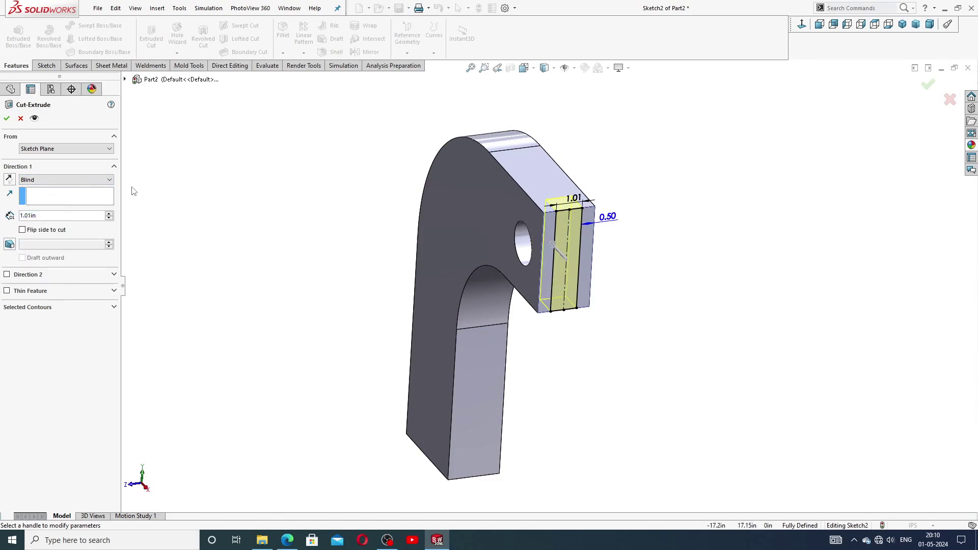
click(9, 120)
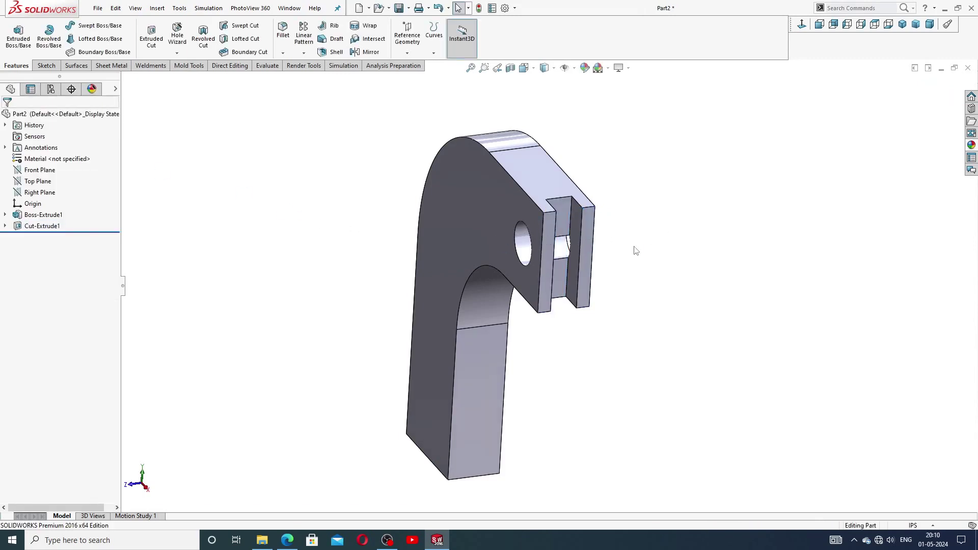
Orient the view normal to the arm's side face, then bring up the reference drawing PDF
mouse_move(636, 250)
middle_down()
mouse_move(609, 240)
mouse_move(659, 248)
mouse_move(640, 263)
middle_up()
scroll(619, 275, up, 2)
scroll(560, 304, down, 4)
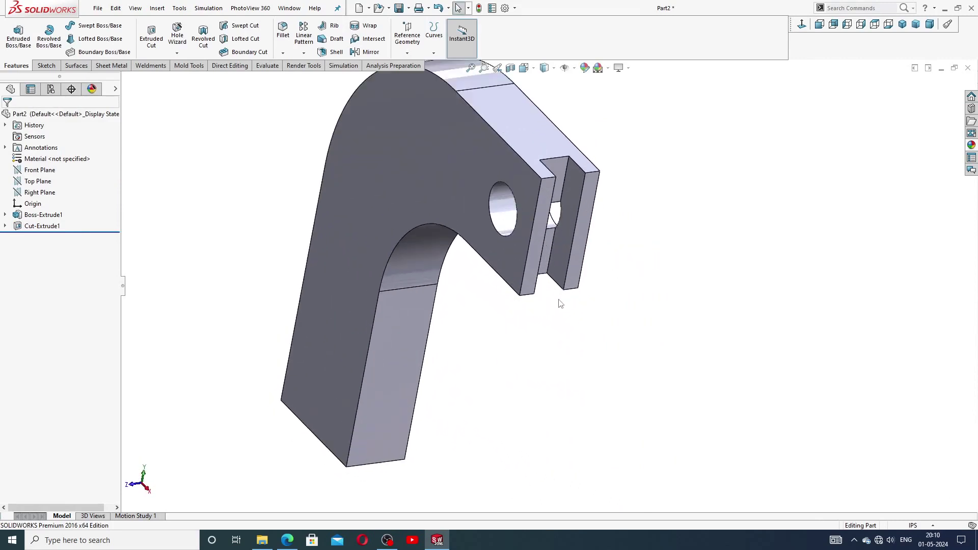
scroll(562, 265, down, 2)
click(538, 170)
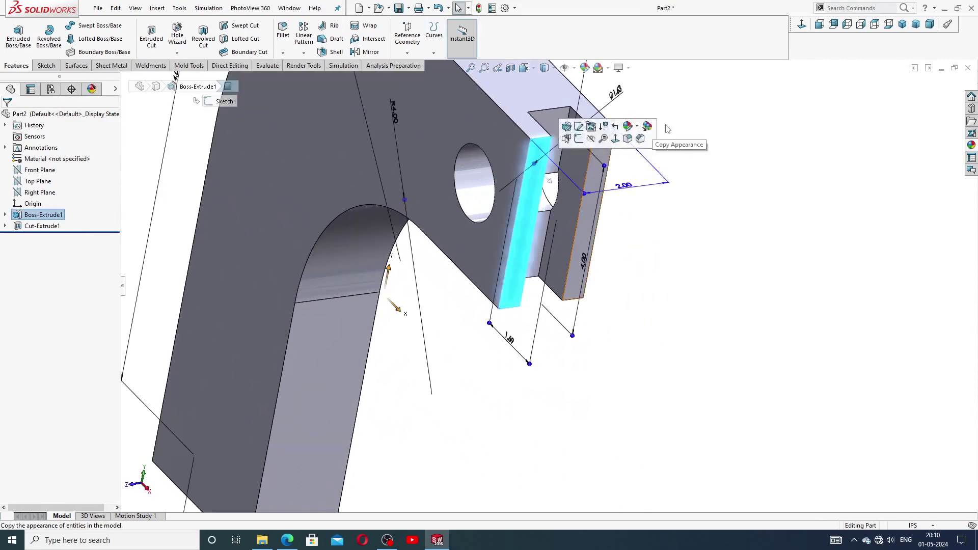
click(802, 24)
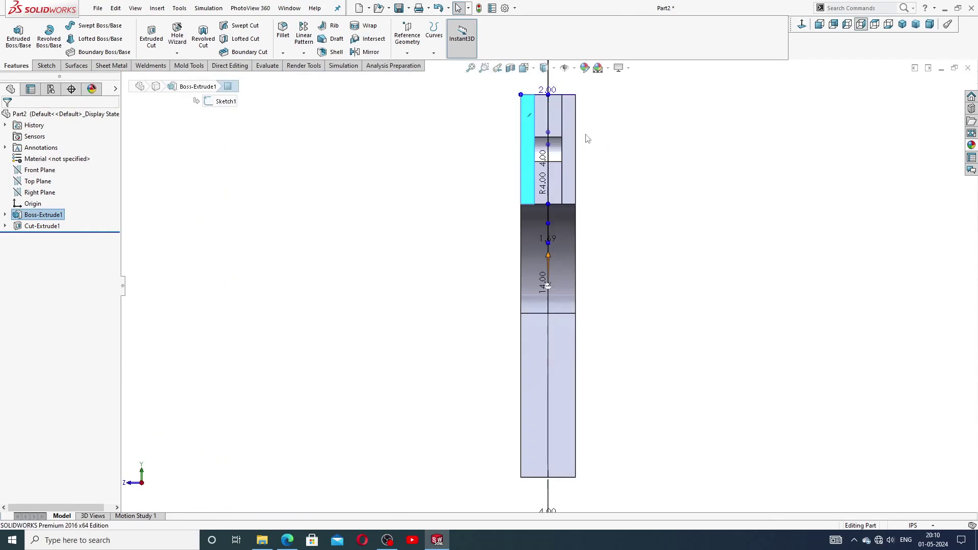
click(599, 187)
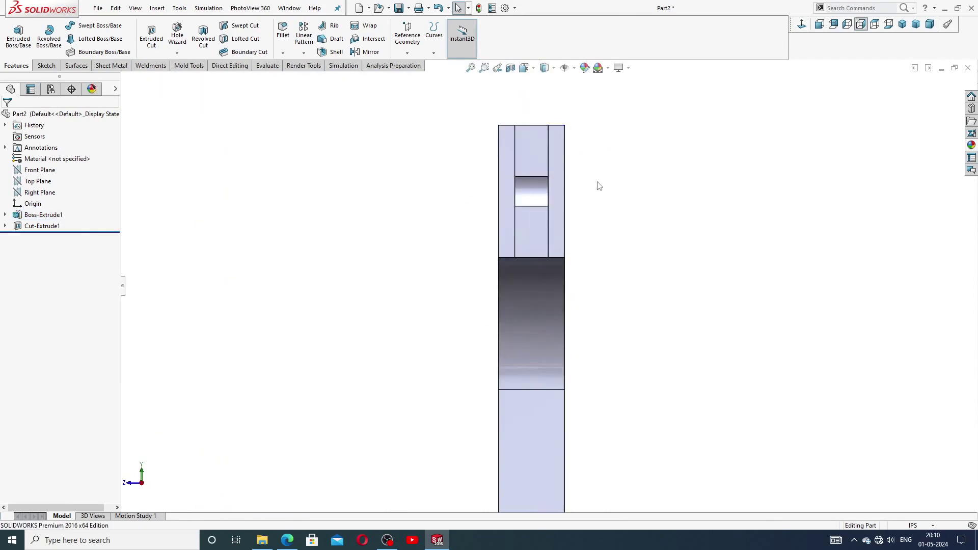
click(503, 170)
click(637, 155)
click(289, 541)
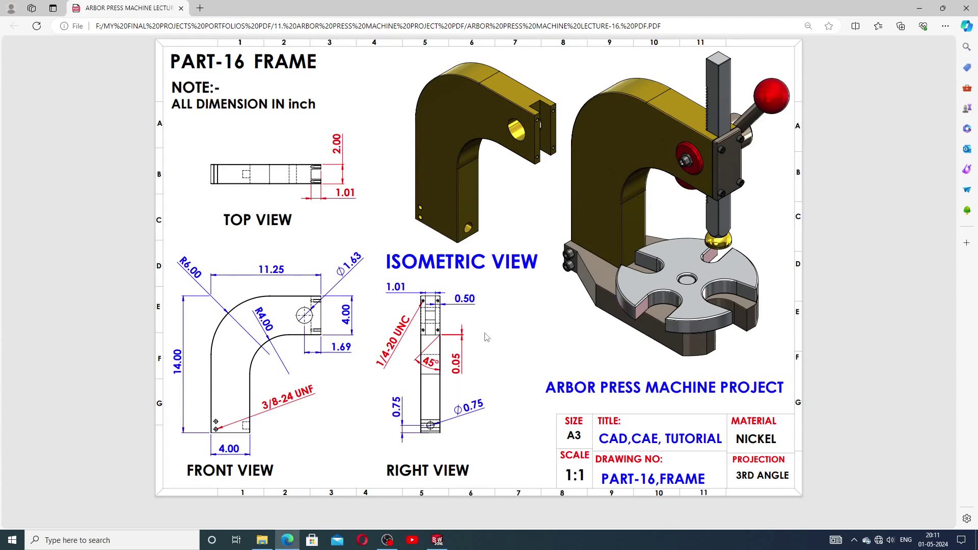
Start a Hole Wizard hole as an ANSI Inch 1/4-20 tapped hole
click(437, 540)
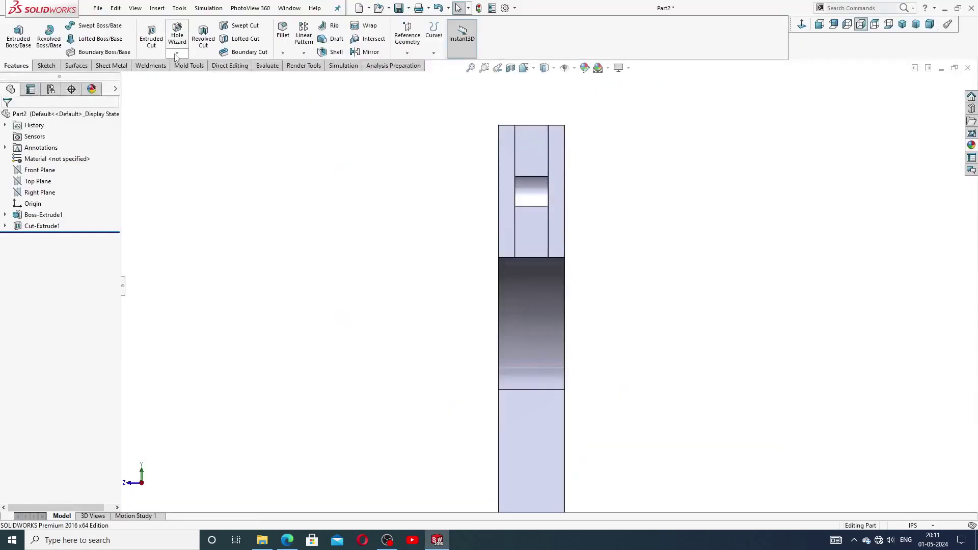
click(177, 35)
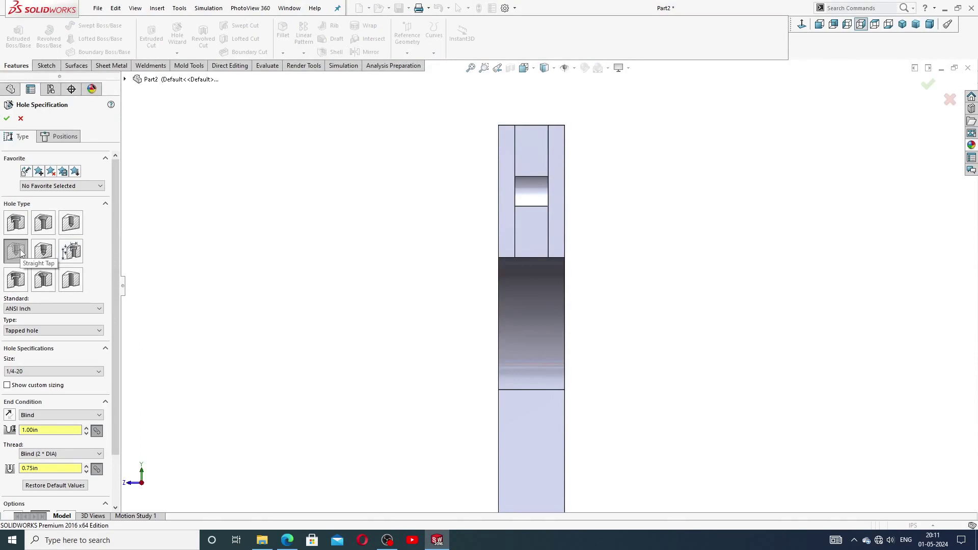
drag(116, 240, 125, 302)
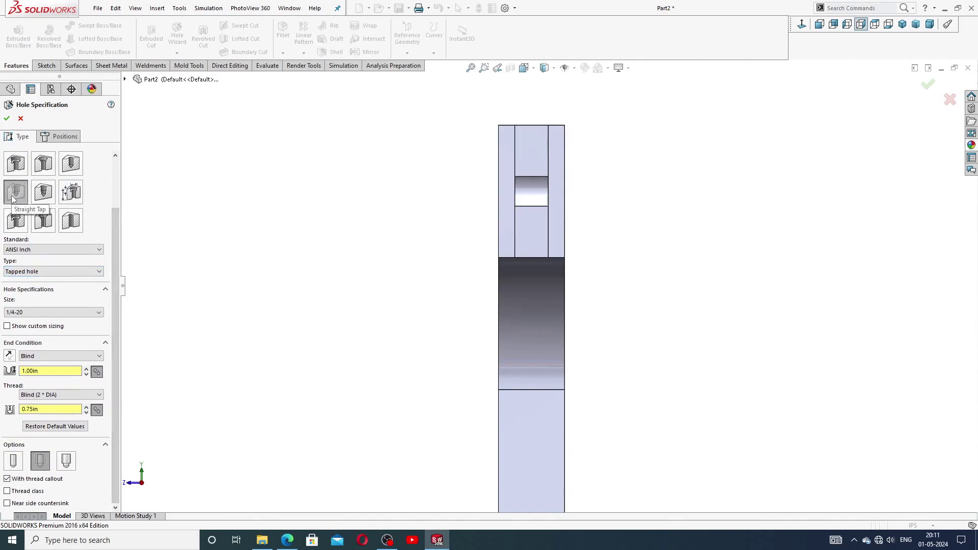
click(27, 251)
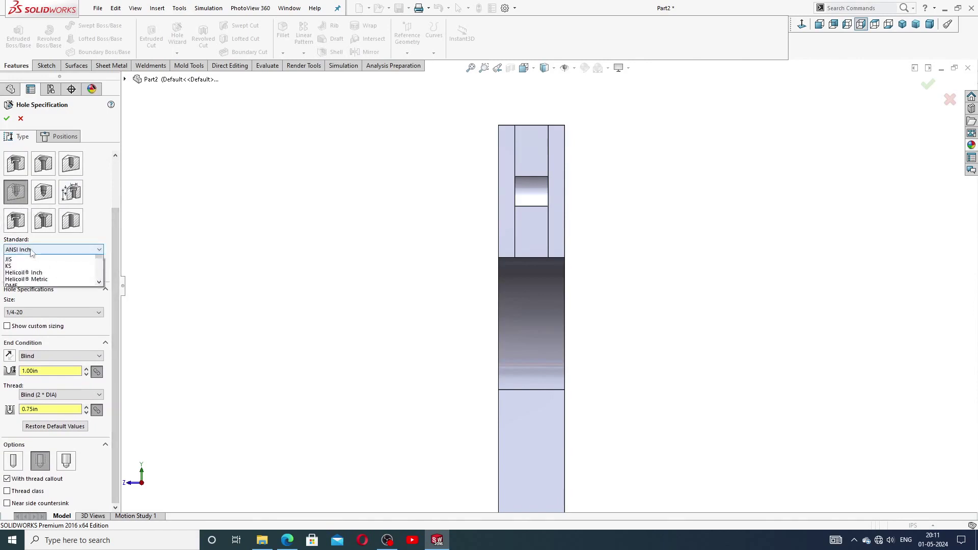
click(34, 253)
click(33, 276)
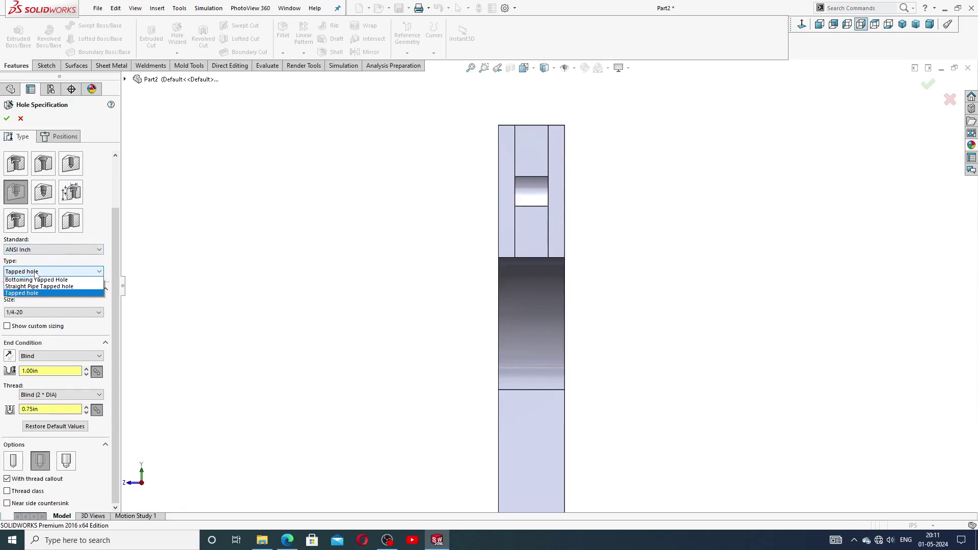
click(35, 276)
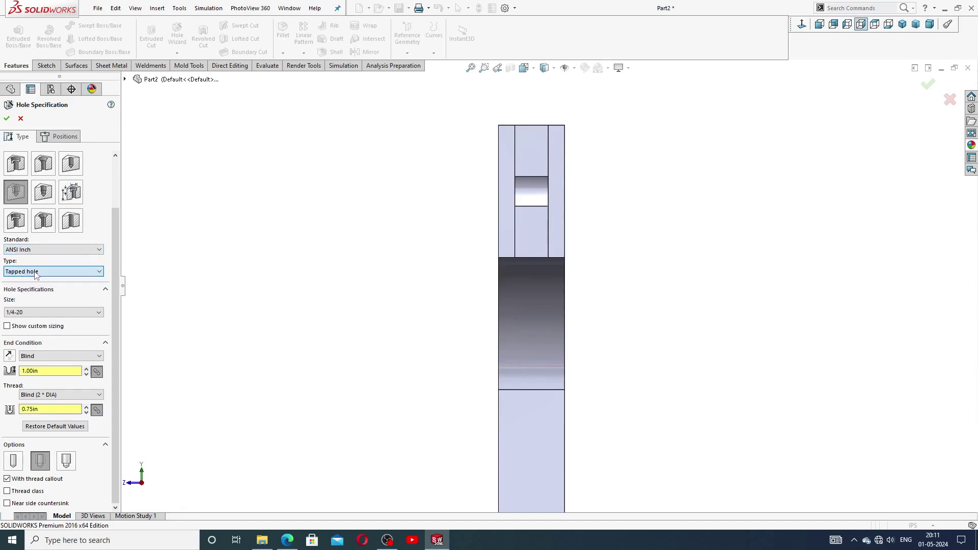
click(39, 313)
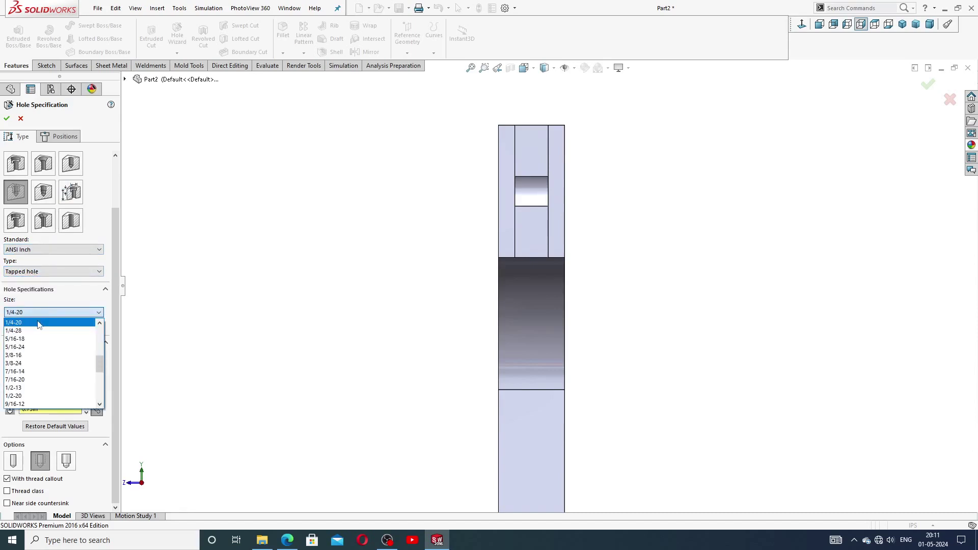
click(39, 323)
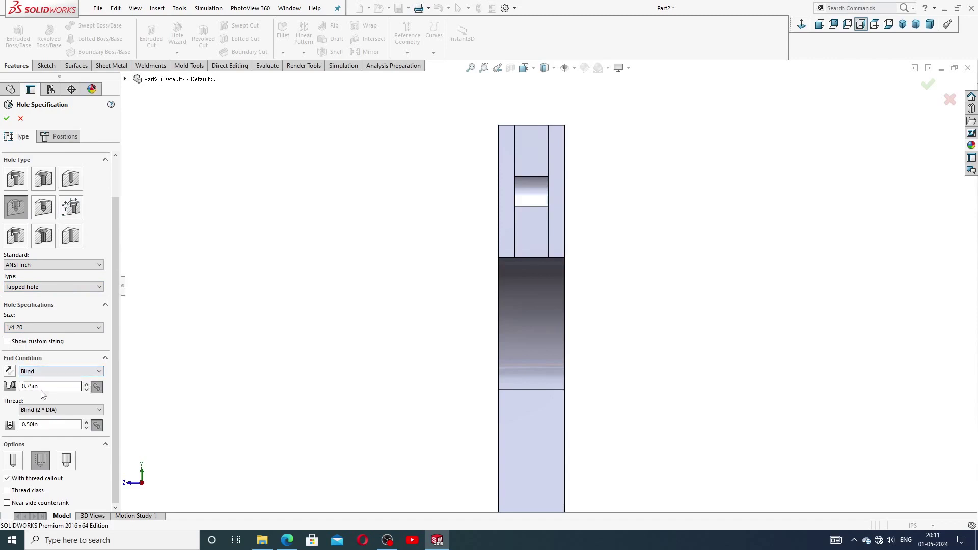
Set the hole depth to 1.00 in and the thread depth to 0.75 in
click(23, 386)
text(1)
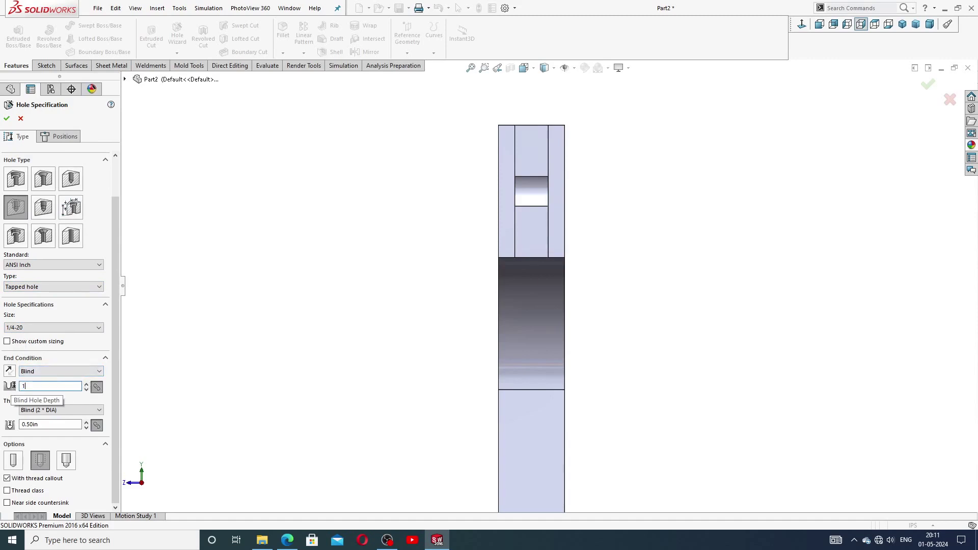
key(Return)
click(25, 424)
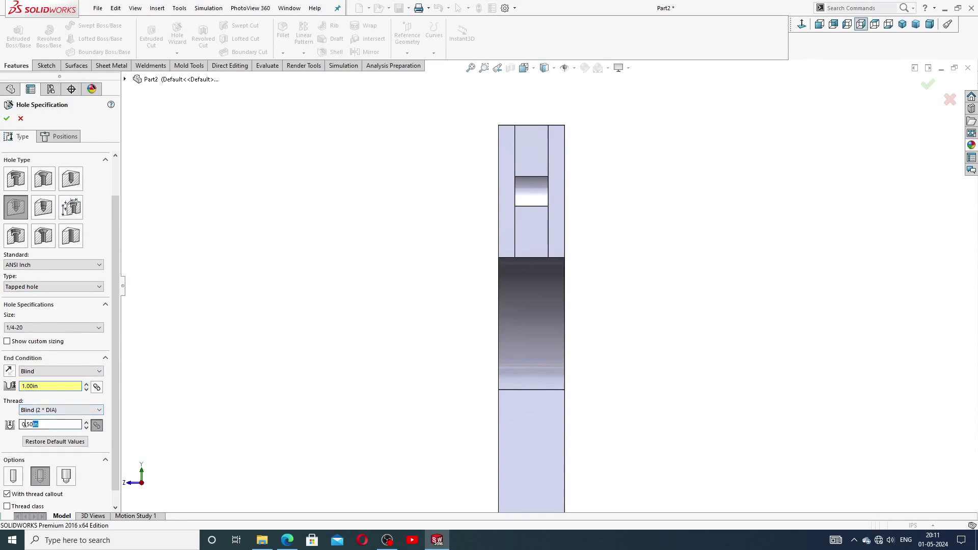
text(.75)
key(Return)
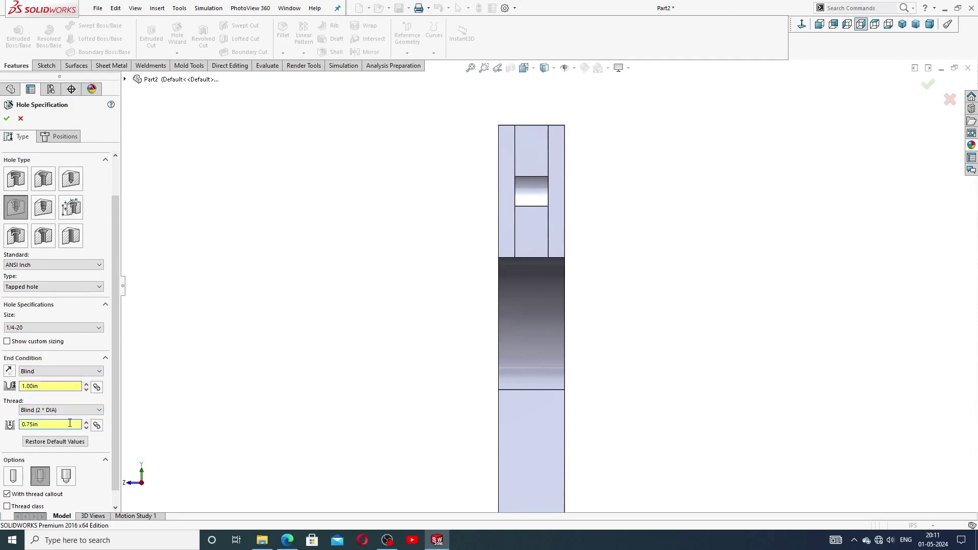
scroll(114, 383, down, 2)
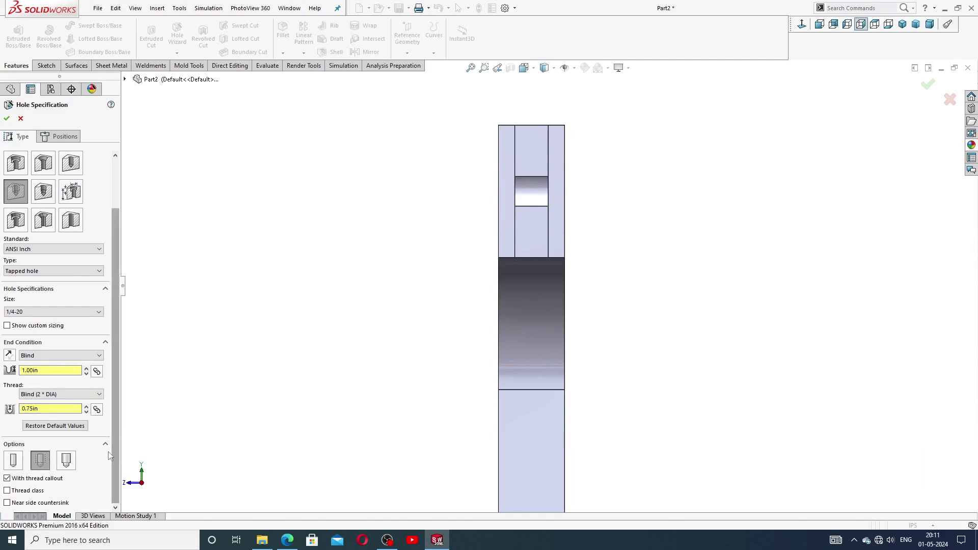
Place four hole points on the side face, at the top and bottom of each outer strip
click(71, 139)
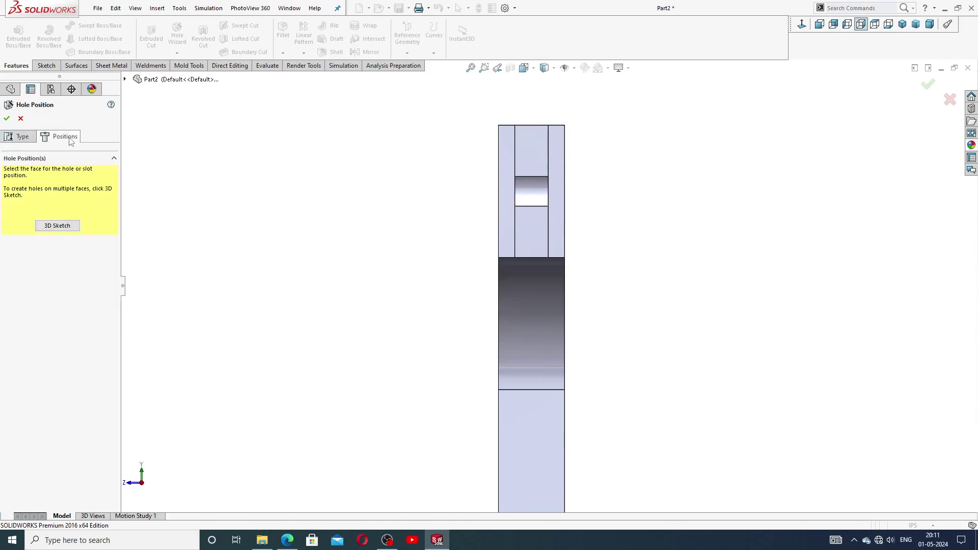
click(507, 160)
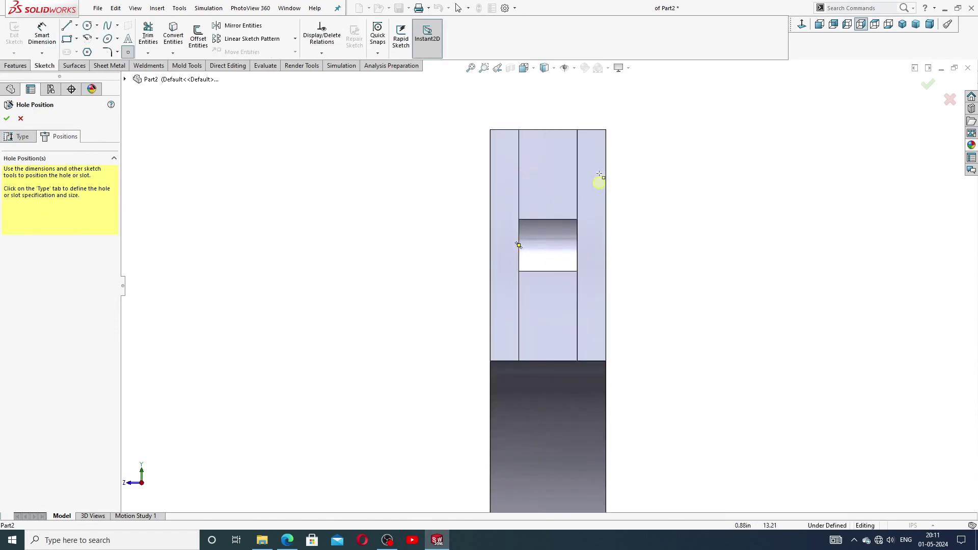
scroll(593, 164, down, 2)
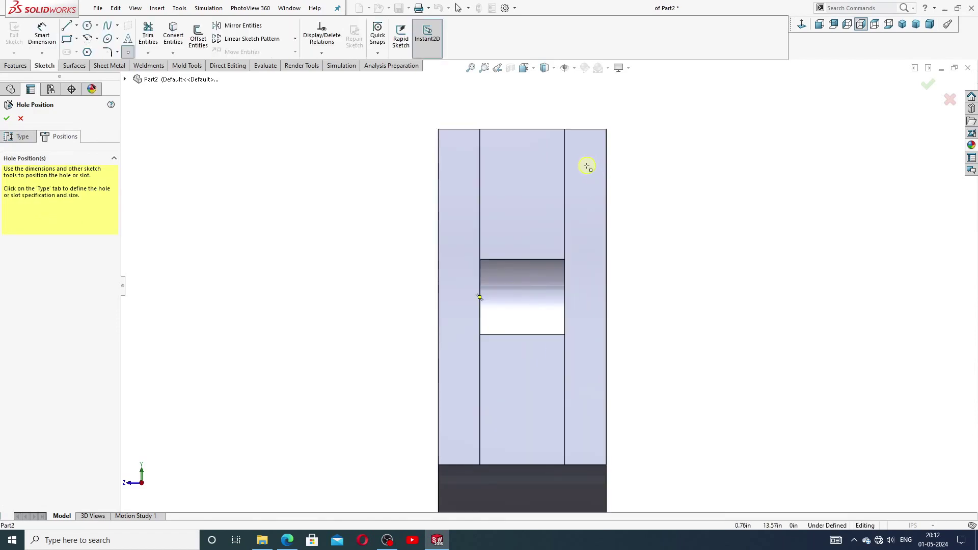
click(586, 165)
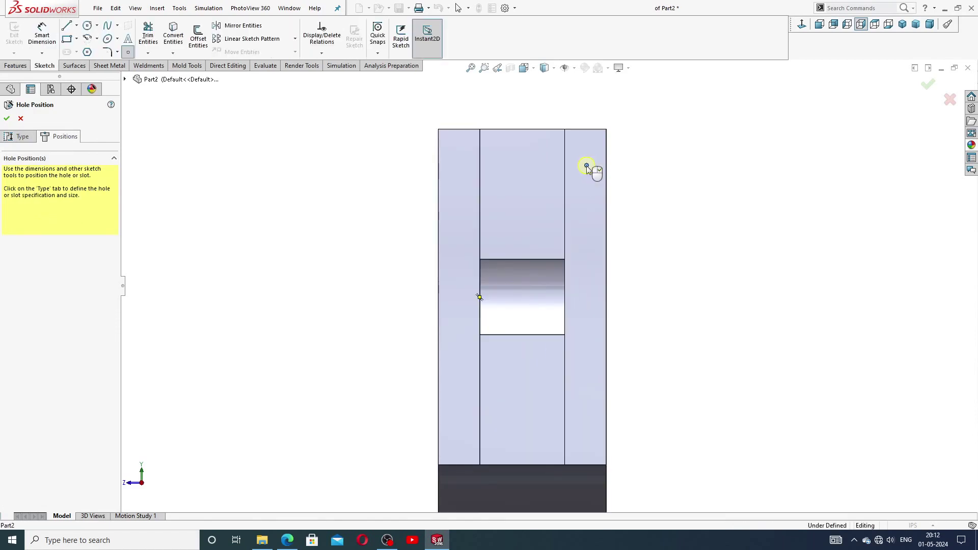
click(462, 165)
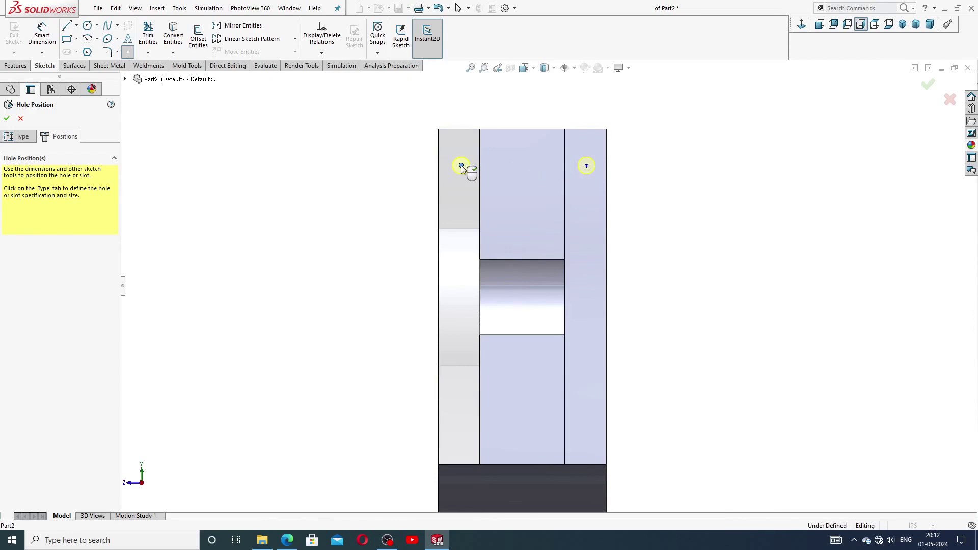
click(461, 416)
click(586, 416)
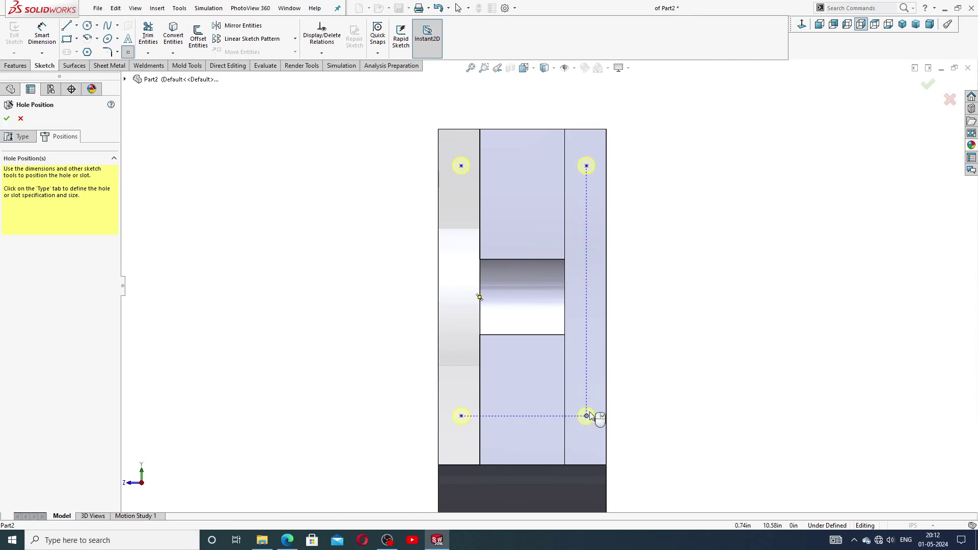
right_click(645, 308)
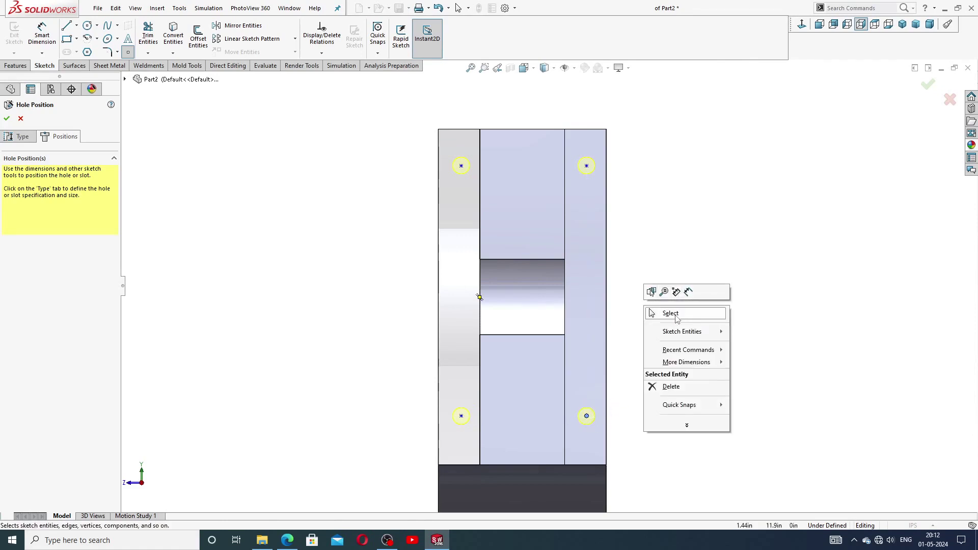
click(663, 313)
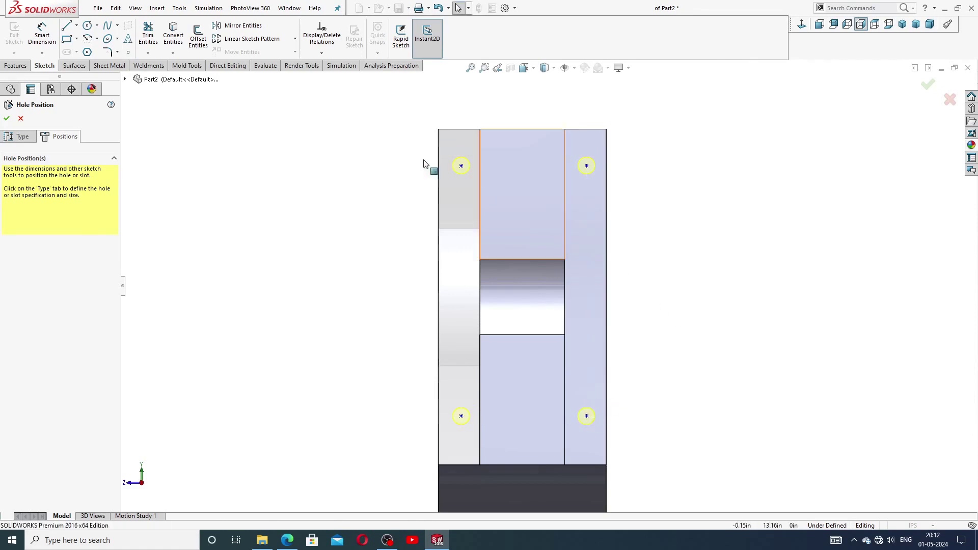
Dimension the upper-right hole point 0.25 from the right edge
click(42, 35)
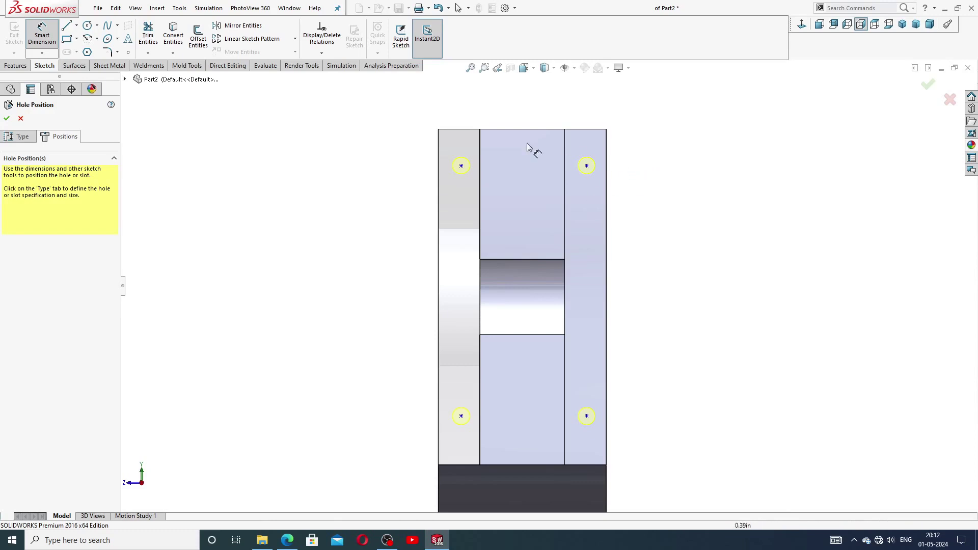
click(587, 167)
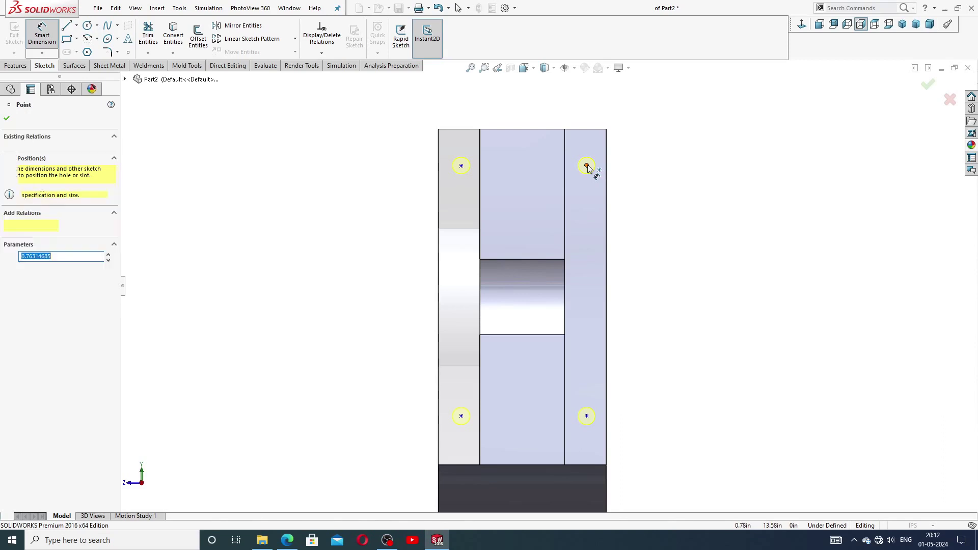
click(606, 163)
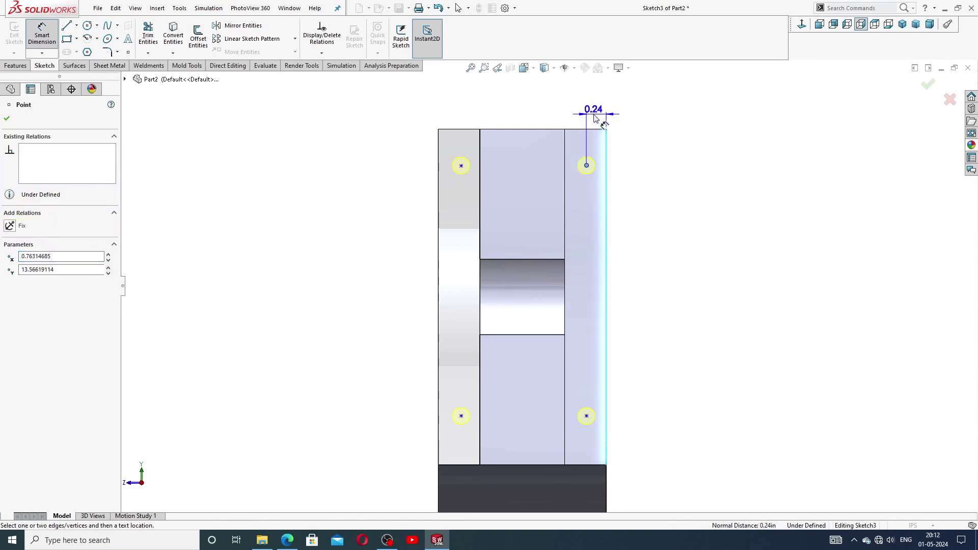
click(596, 115)
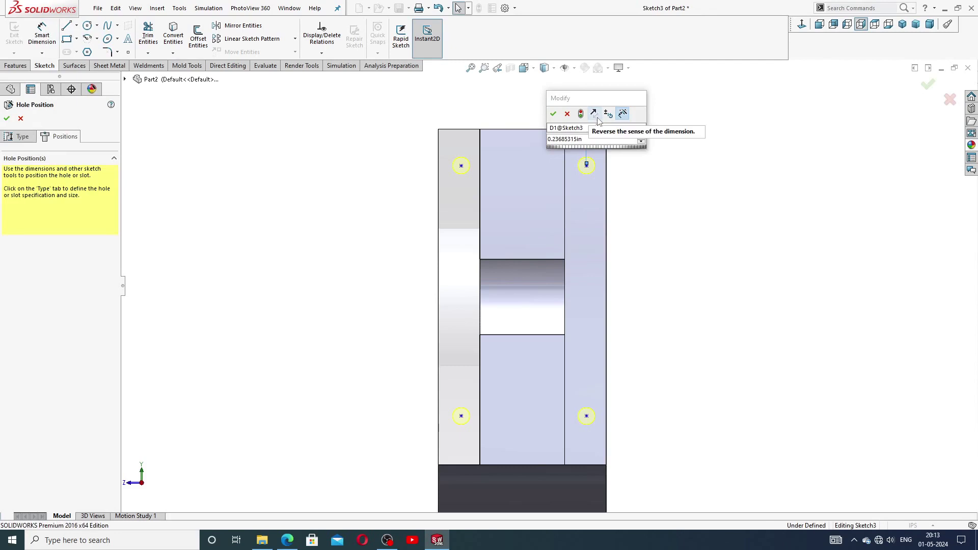
click(550, 147)
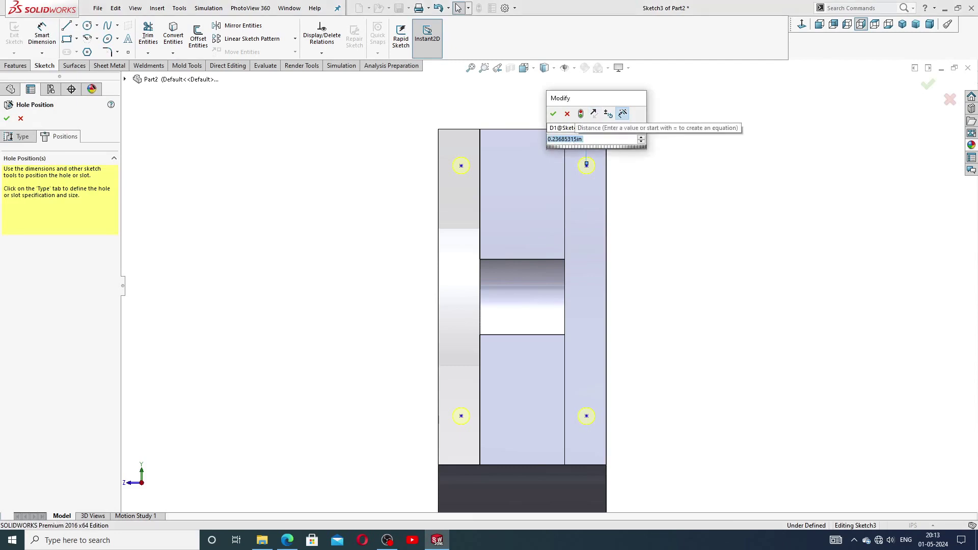
text(.25)
key(Return)
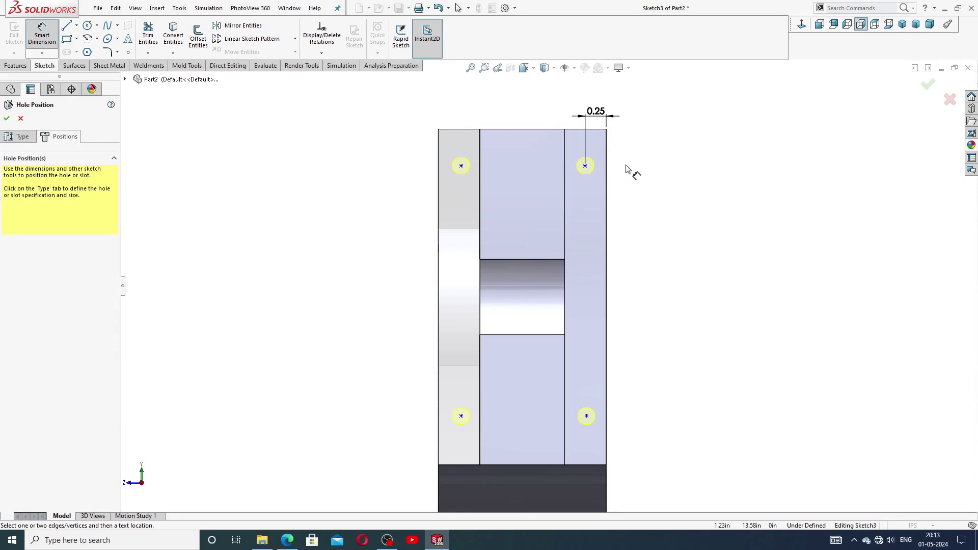
Dimension the upper-right hole point 0.50 below the top edge and tidy both labels
click(585, 166)
click(591, 129)
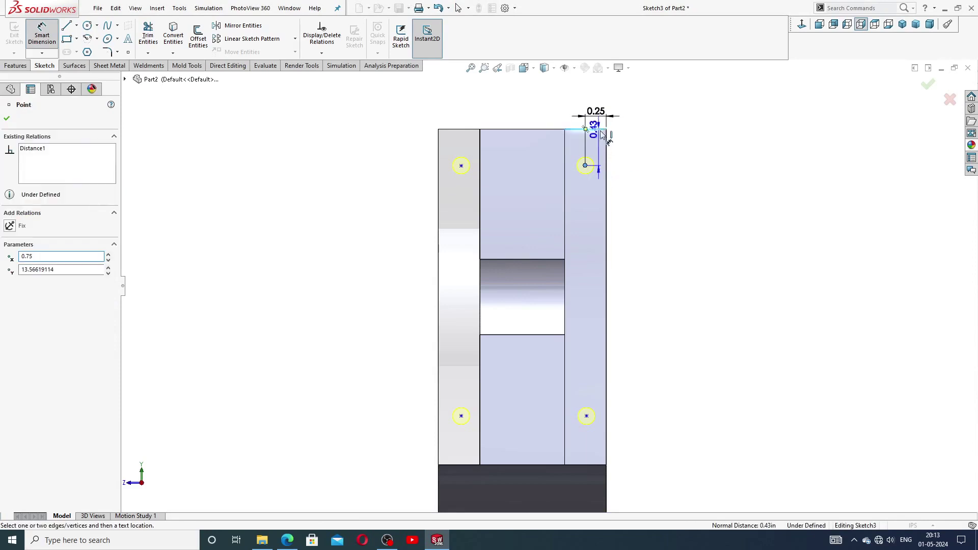
click(624, 147)
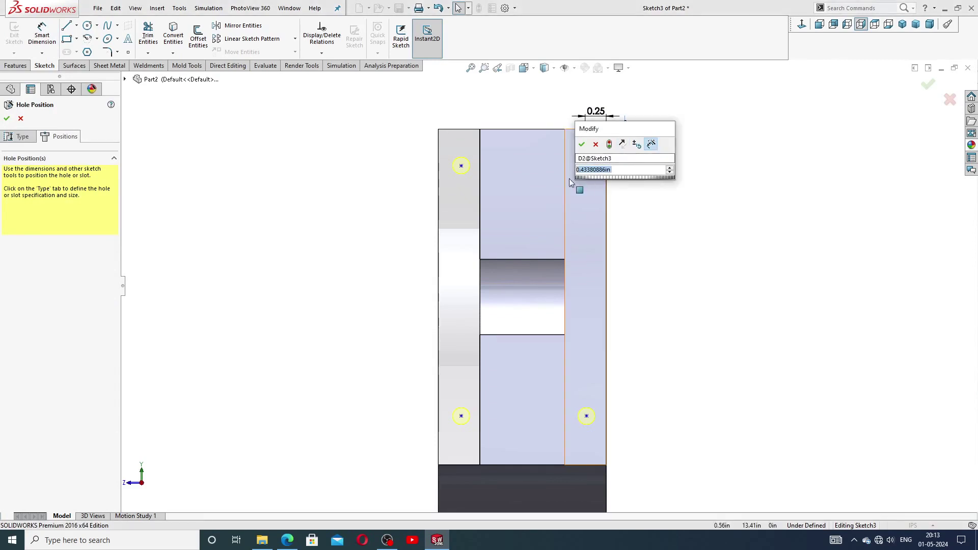
text(.5)
key(Return)
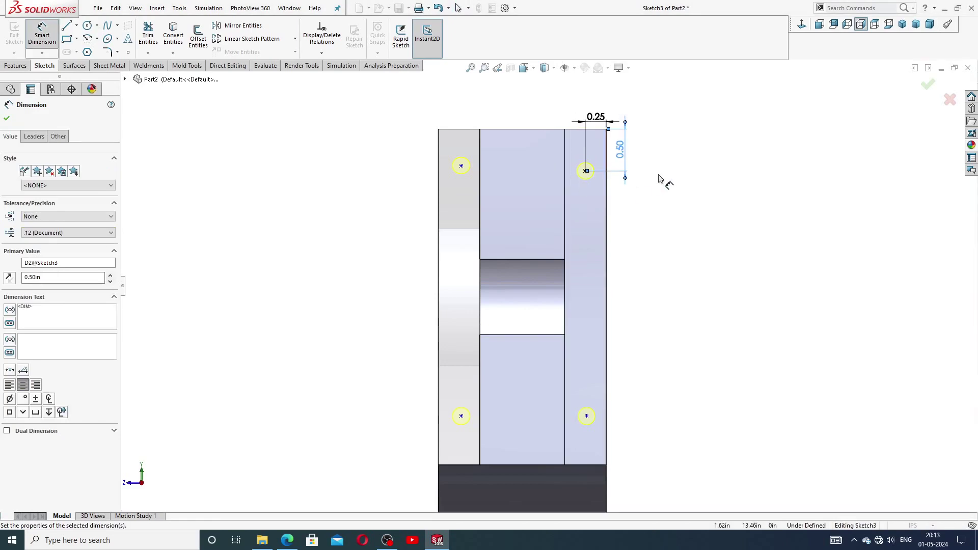
drag(596, 117, 595, 105)
drag(629, 154, 635, 153)
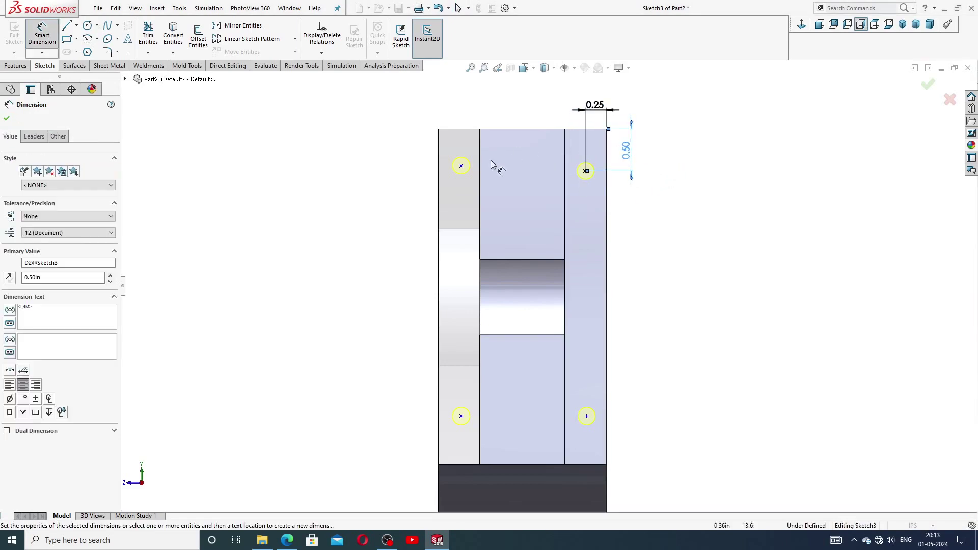
Dimension the upper-left hole point 0.50 below the top edge and 0.25 from the left edge
click(461, 166)
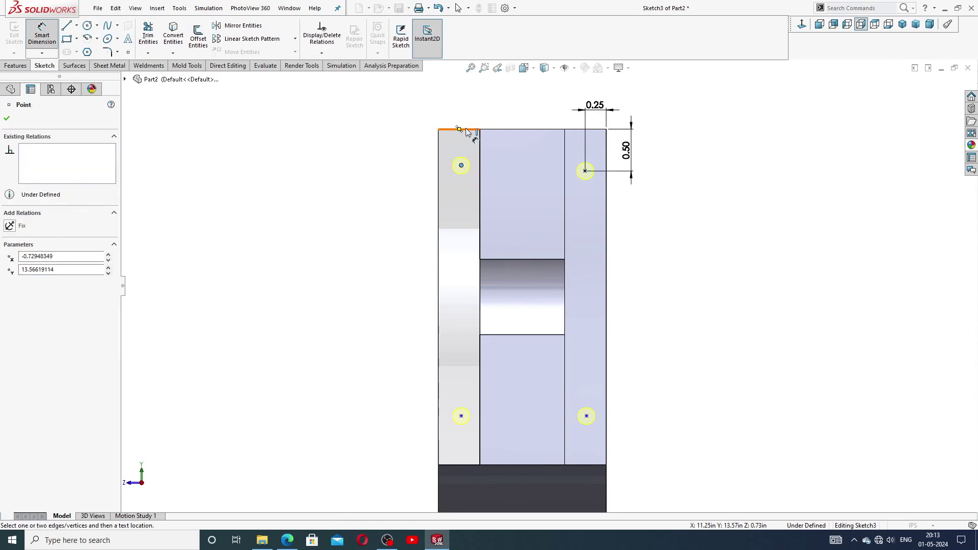
click(467, 130)
click(423, 153)
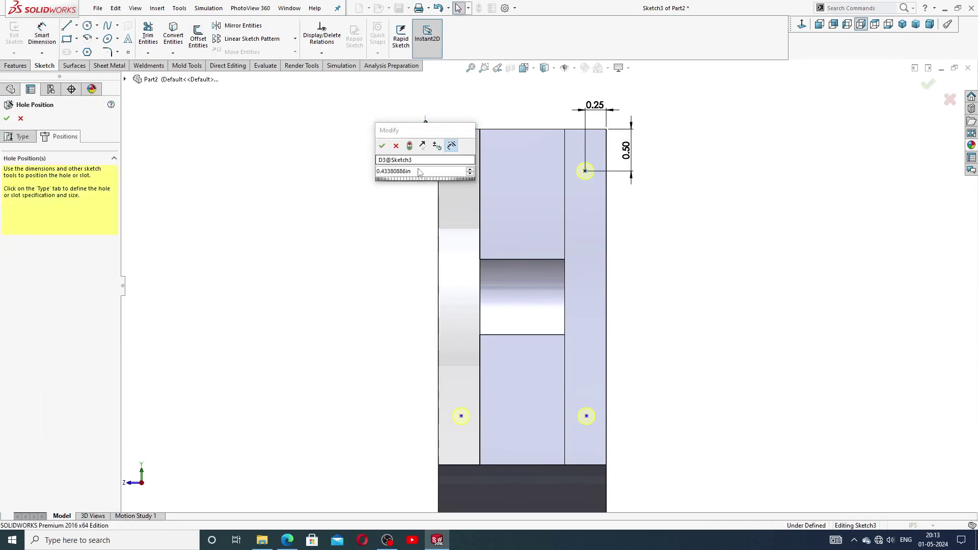
text(0.5)
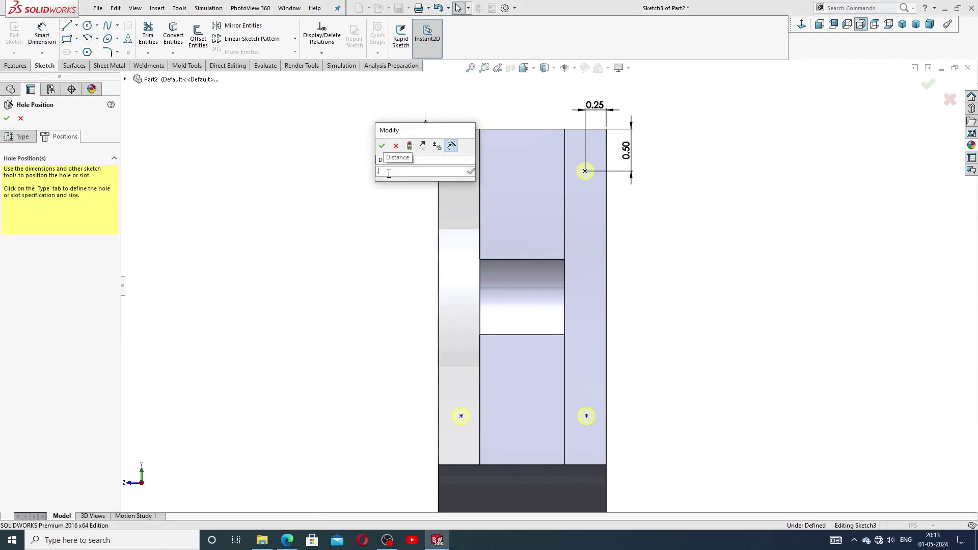
key(Return)
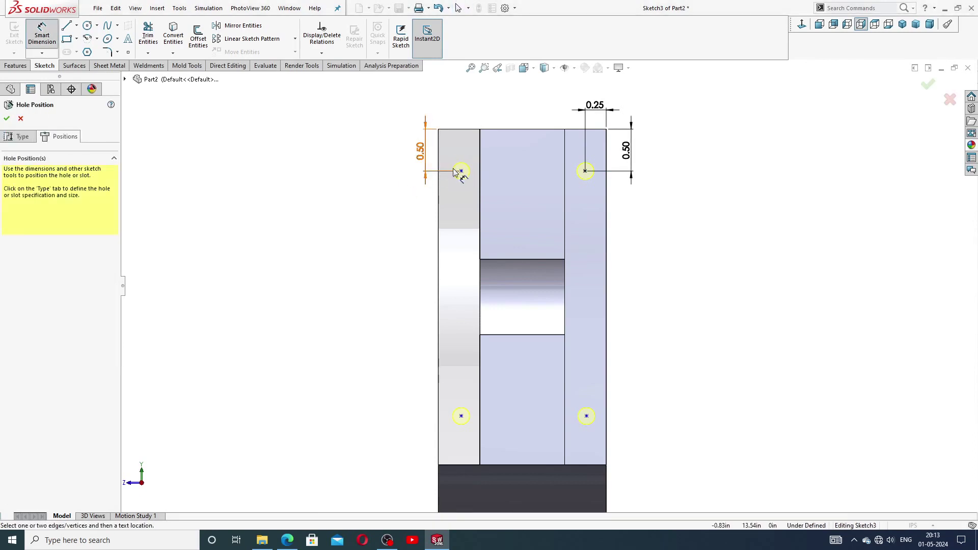
click(462, 172)
click(439, 163)
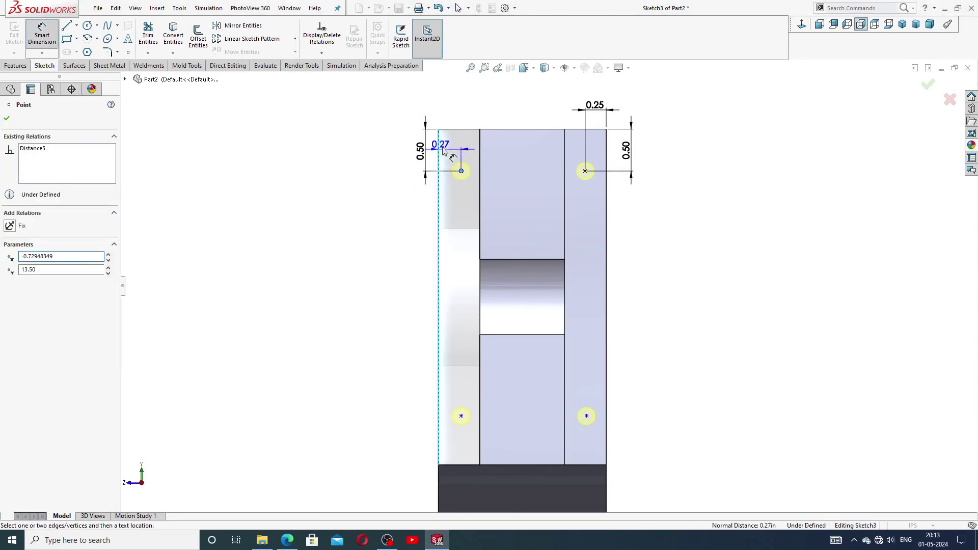
click(451, 120)
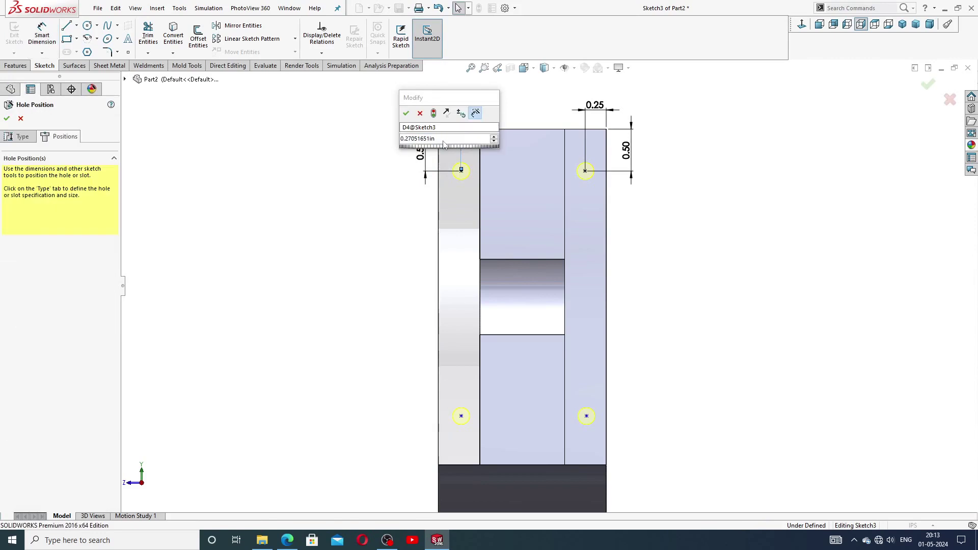
text(.25)
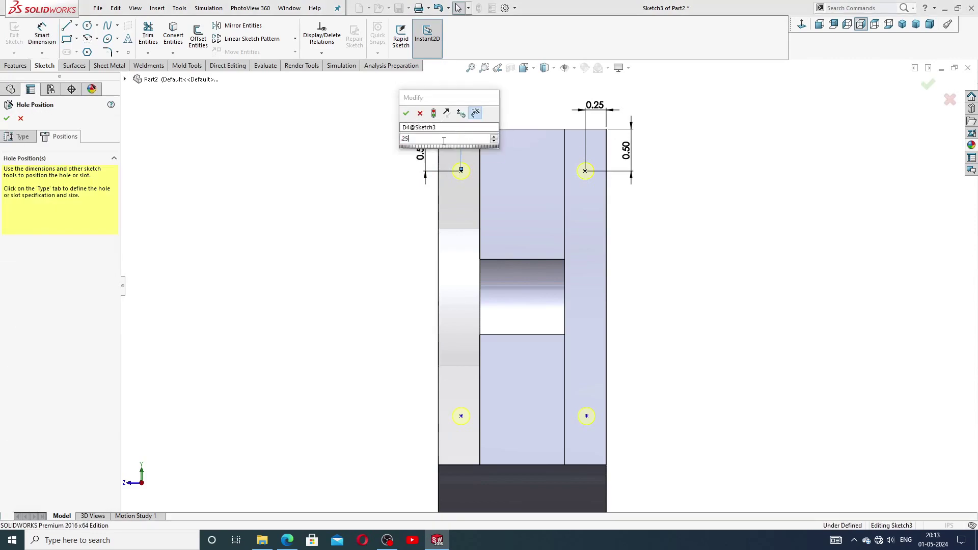
key(Return)
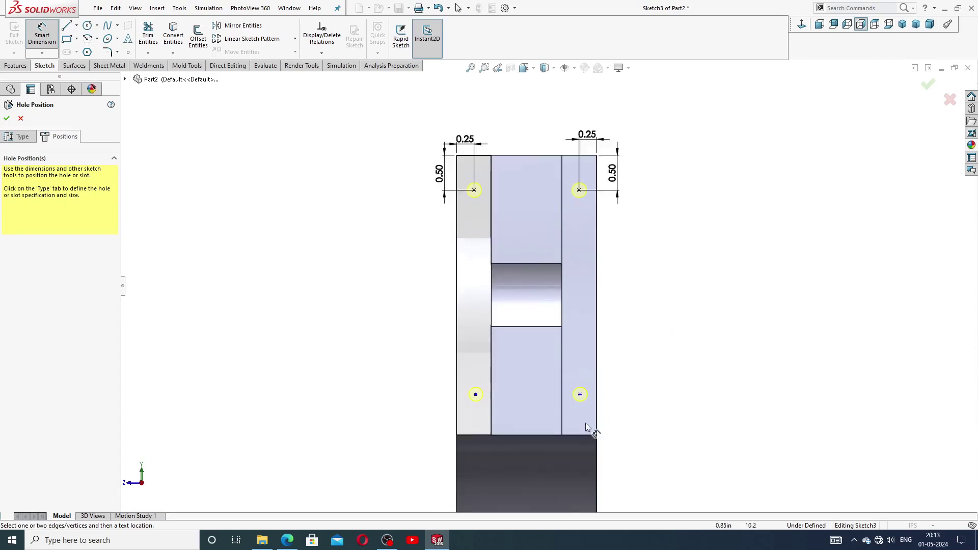
scroll(585, 425, down, 1)
Dimension the lower-right hole point 0.50 above the bottom edge and 0.25 from the right edge
click(575, 366)
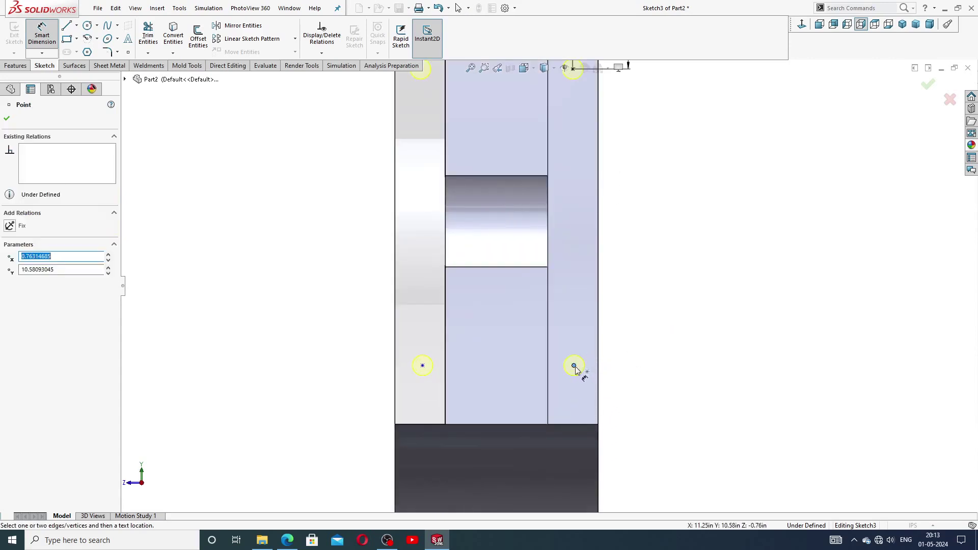
scroll(576, 369, up, 1)
scroll(575, 369, up, 1)
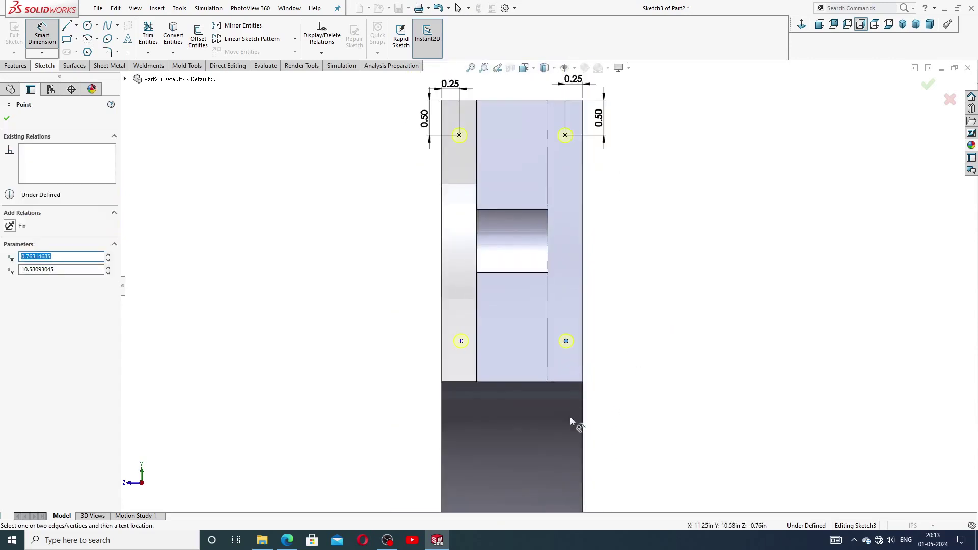
click(569, 381)
click(595, 374)
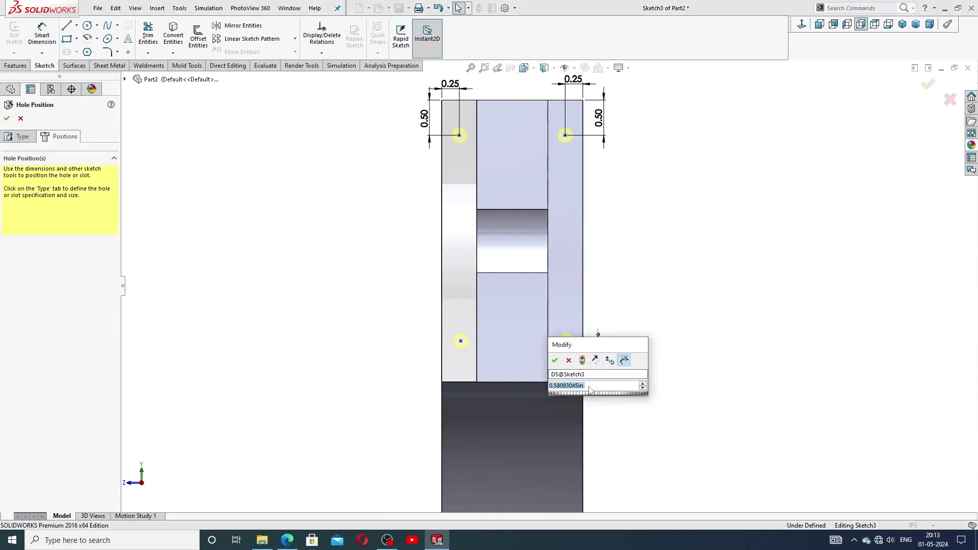
text(0.5)
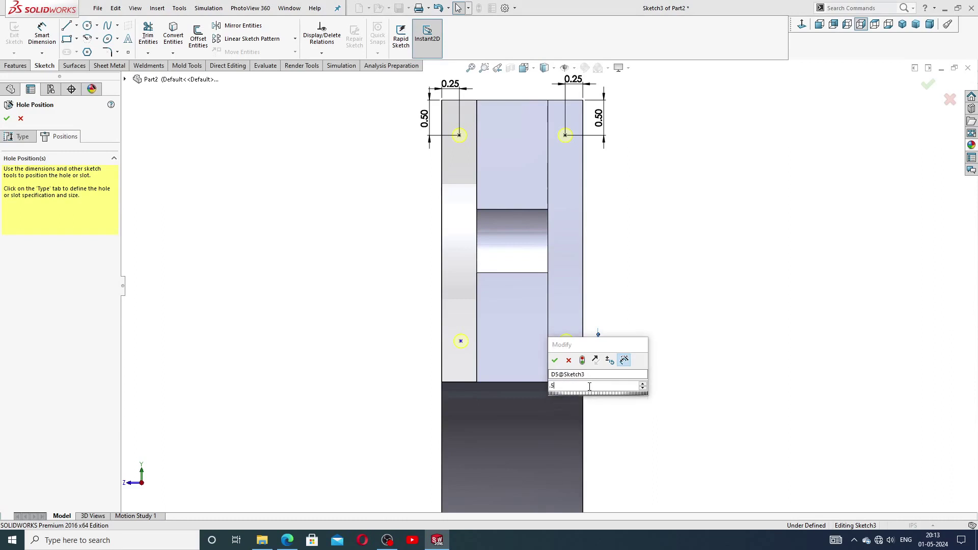
key(Return)
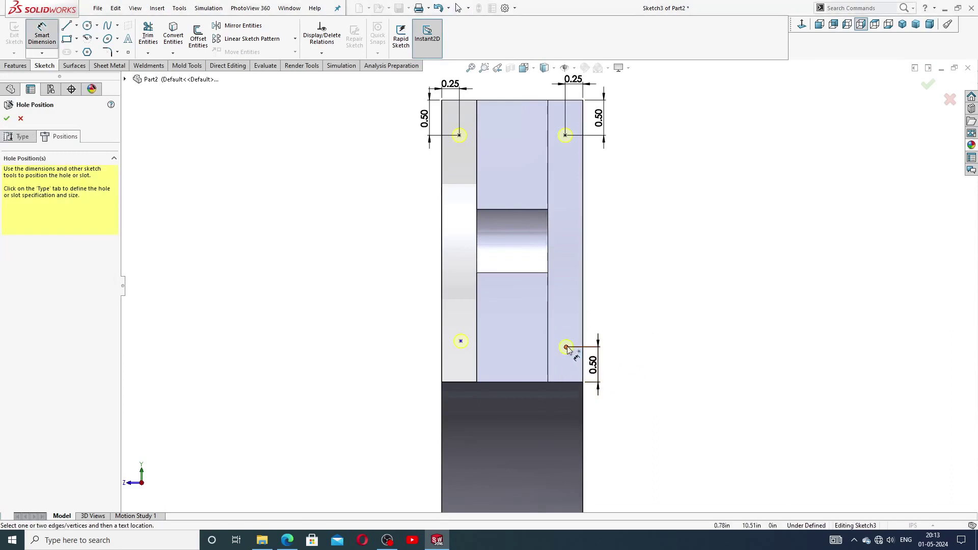
click(567, 347)
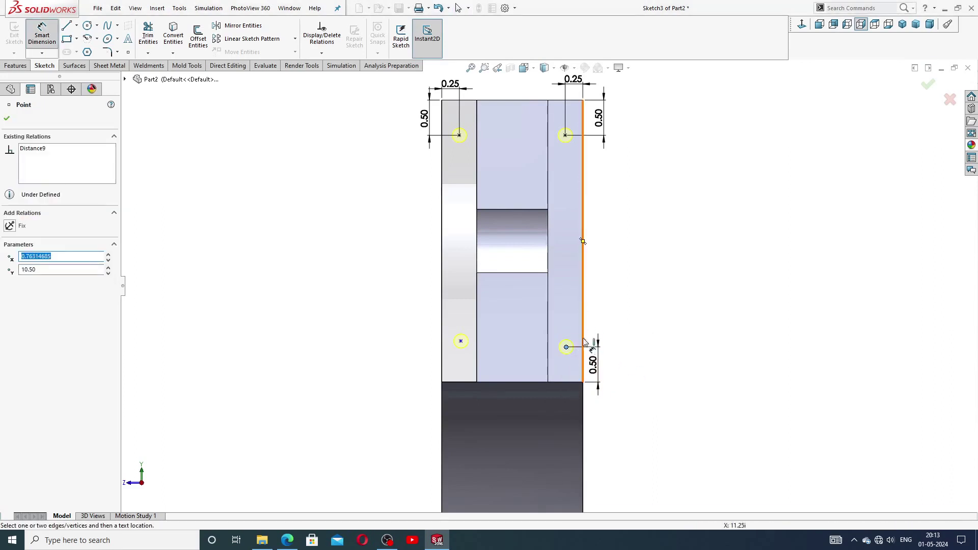
click(583, 359)
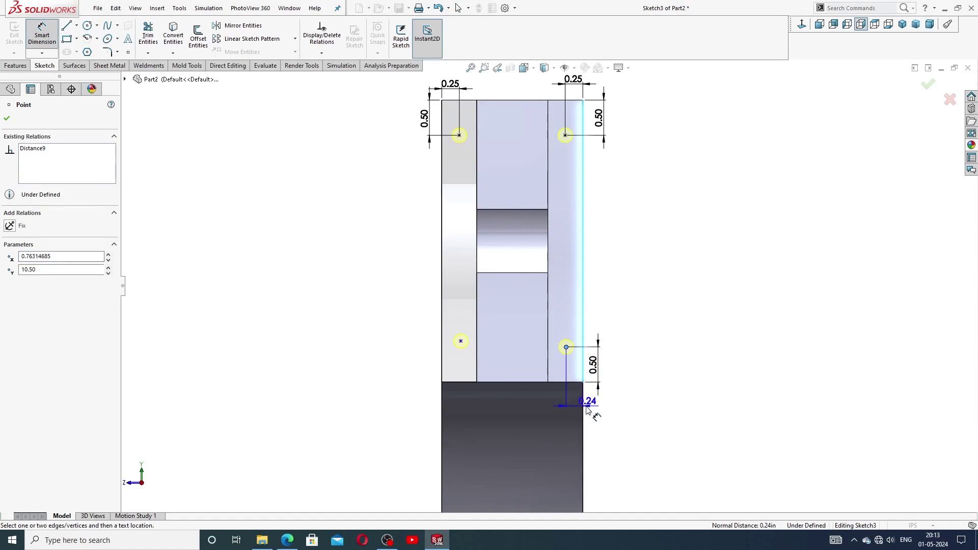
click(605, 420)
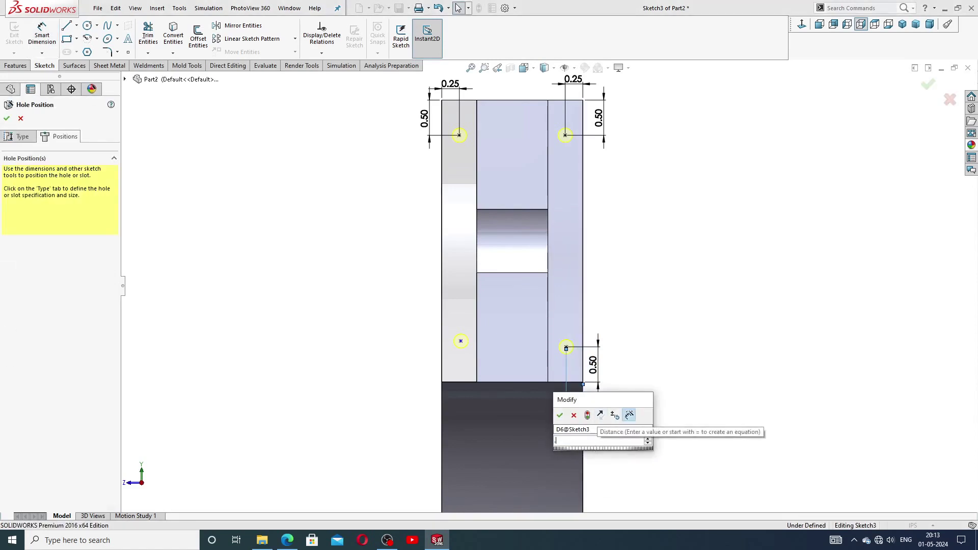
text(.25)
key(Return)
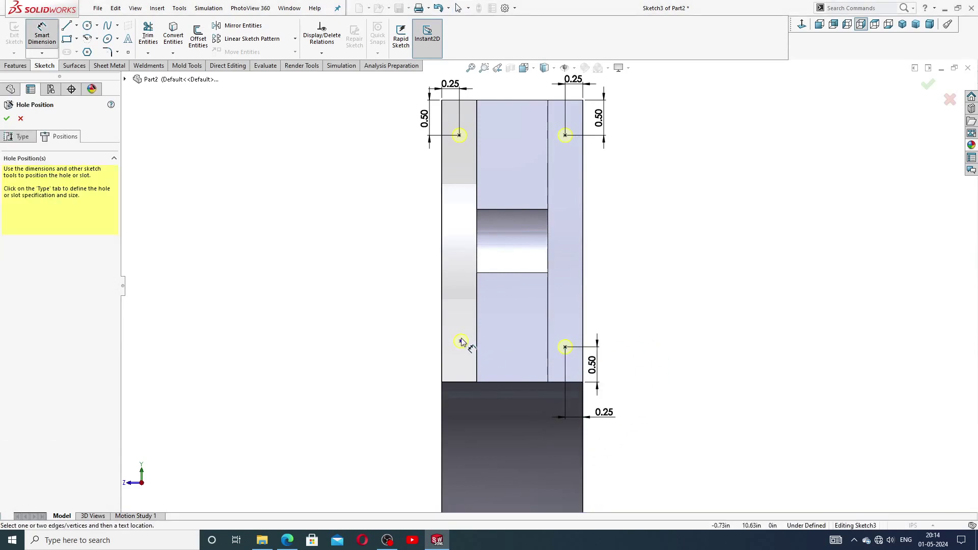
Dimension the lower-left hole point 0.50 above the bottom and 0.25 from the left edge
click(461, 343)
click(463, 382)
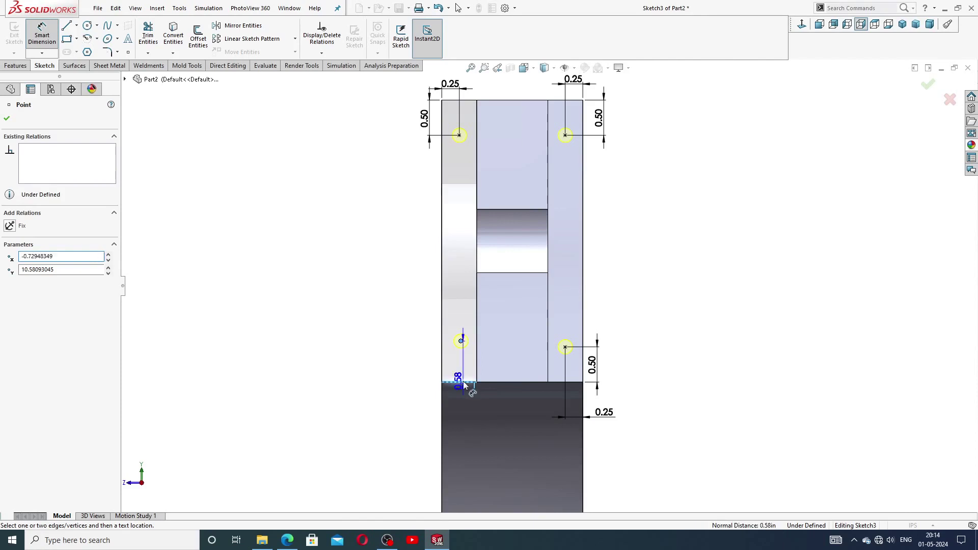
click(427, 359)
double_click(421, 382)
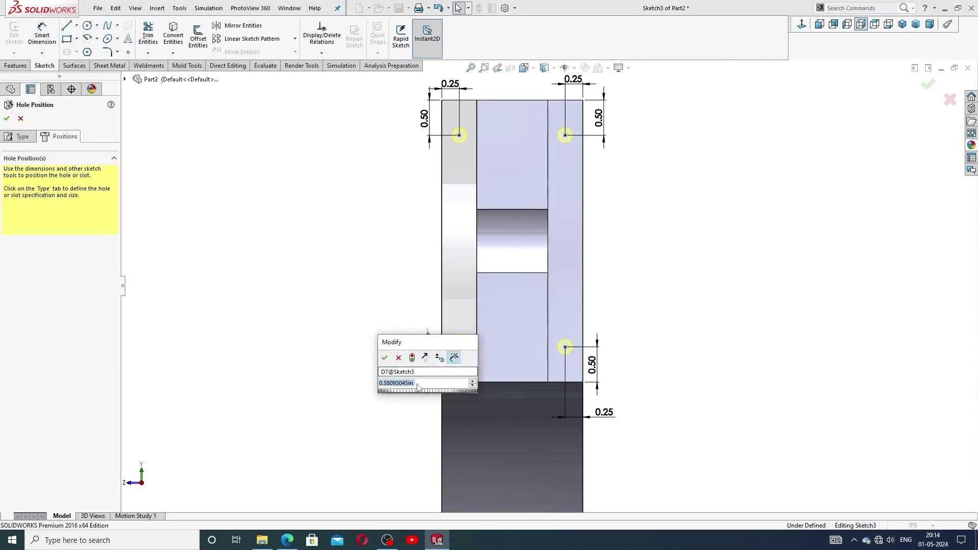
key(BackSpace)
text(.5)
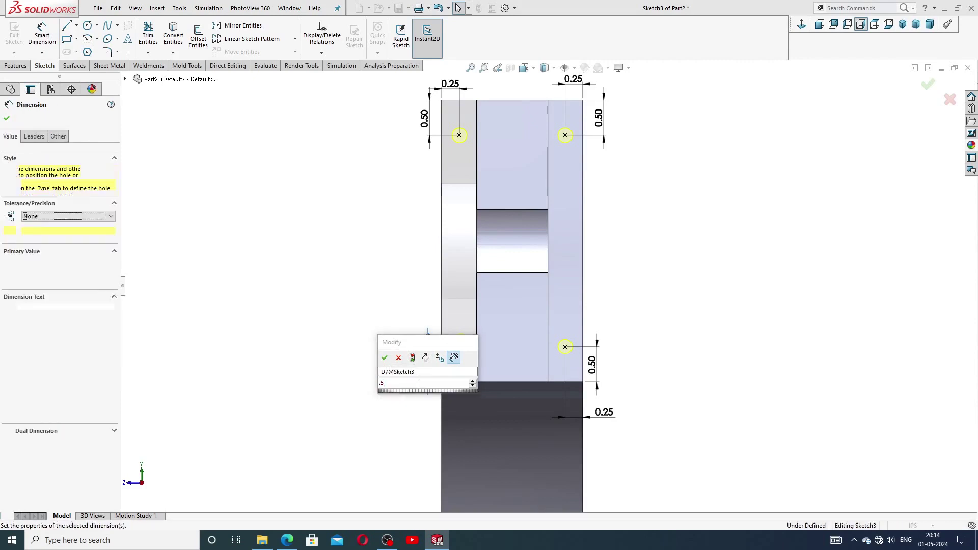
key(Return)
click(461, 348)
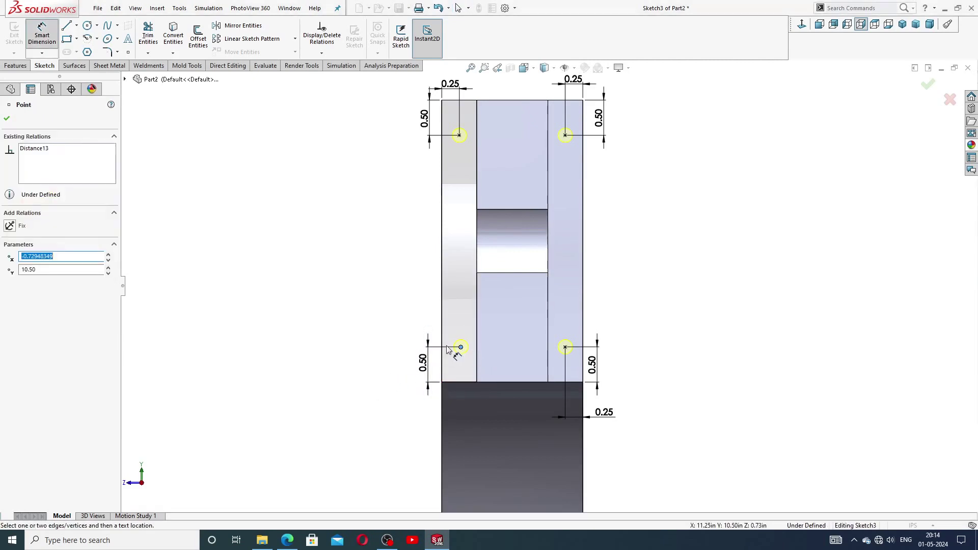
click(442, 241)
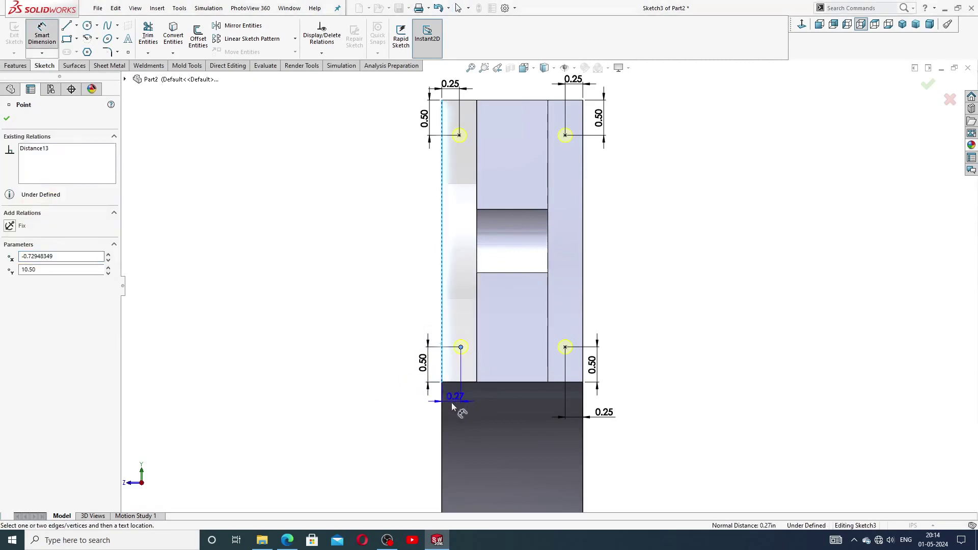
click(412, 411)
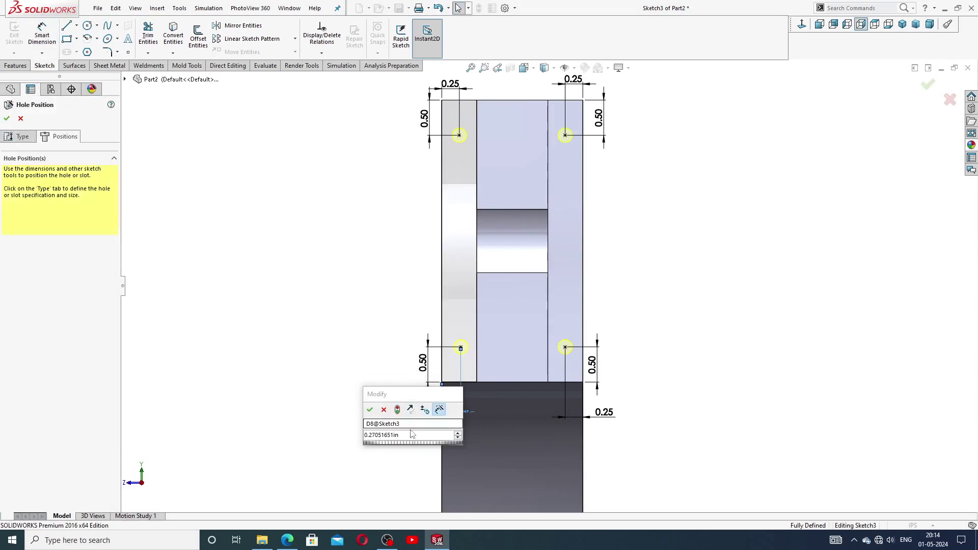
text(.2)
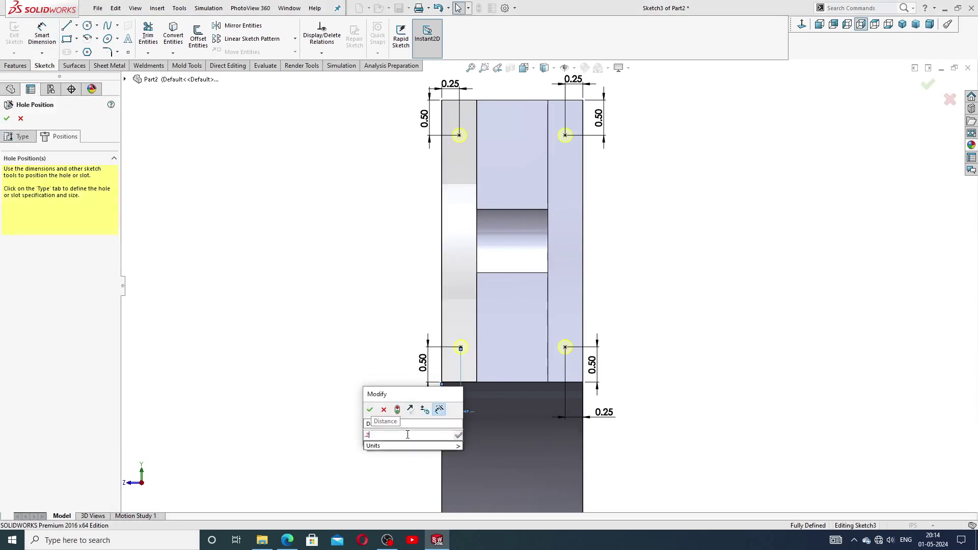
text(5)
key(Return)
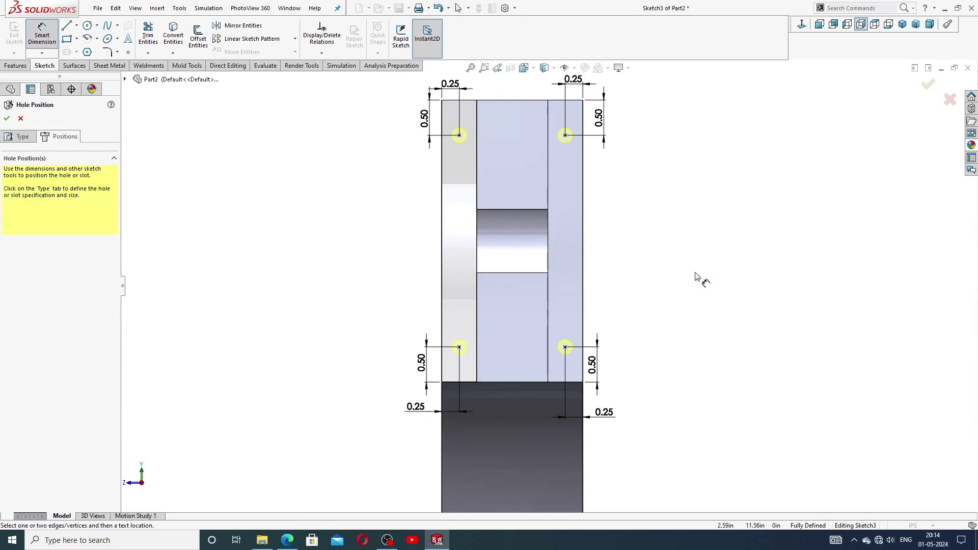
scroll(693, 285, up, 3)
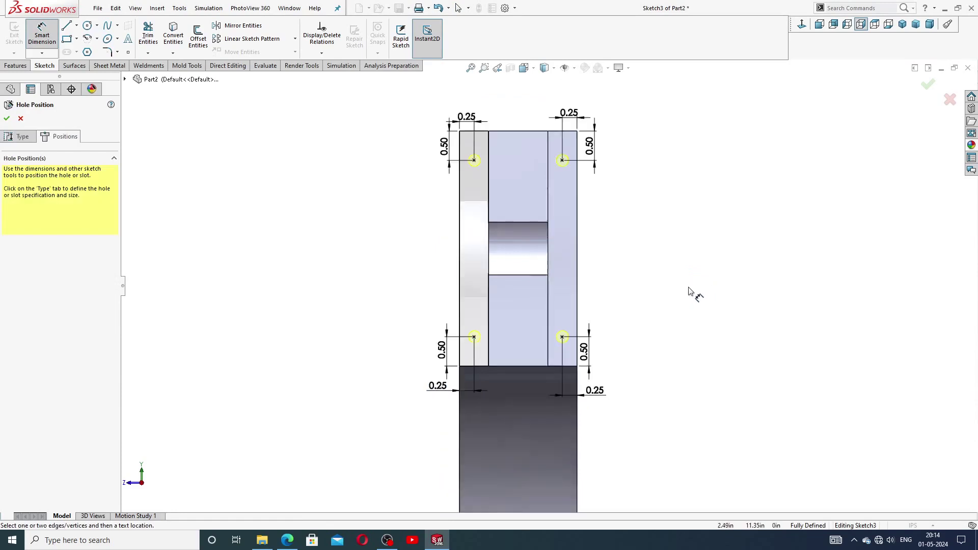
right_click(656, 197)
click(677, 175)
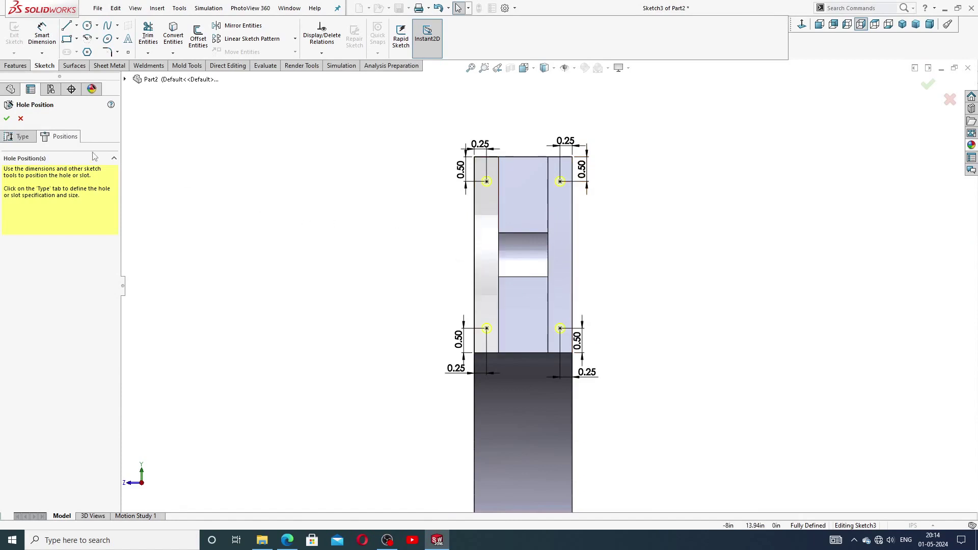
Finish the four 1/4-20 tapped holes and orbit to inspect them
click(7, 120)
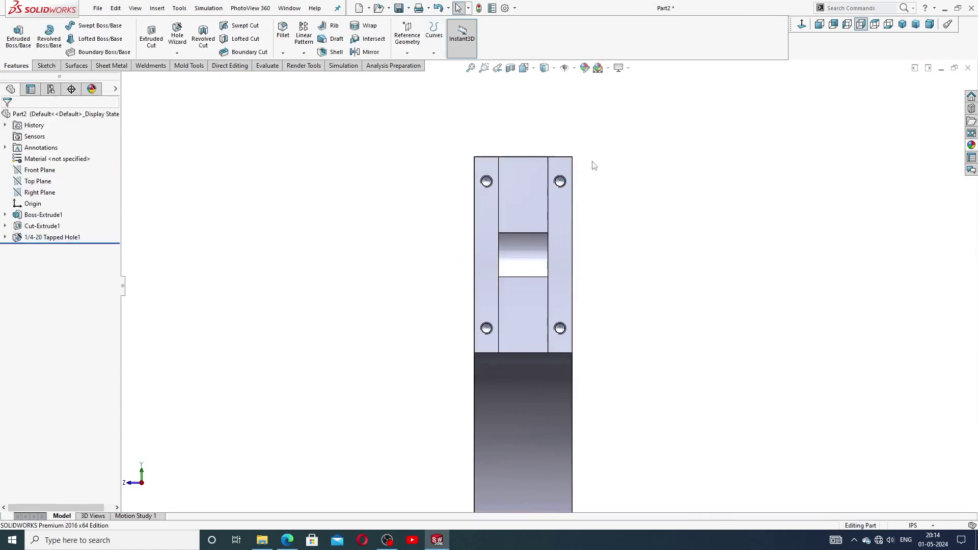
middle_drag(577, 190, 529, 245)
scroll(526, 243, down, 6)
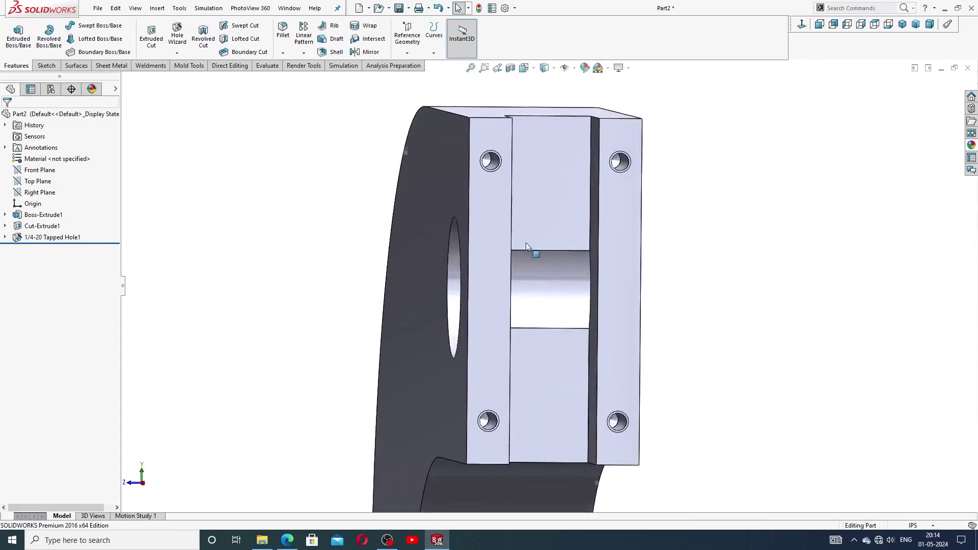
middle_drag(514, 164, 522, 187)
scroll(522, 187, up, 5)
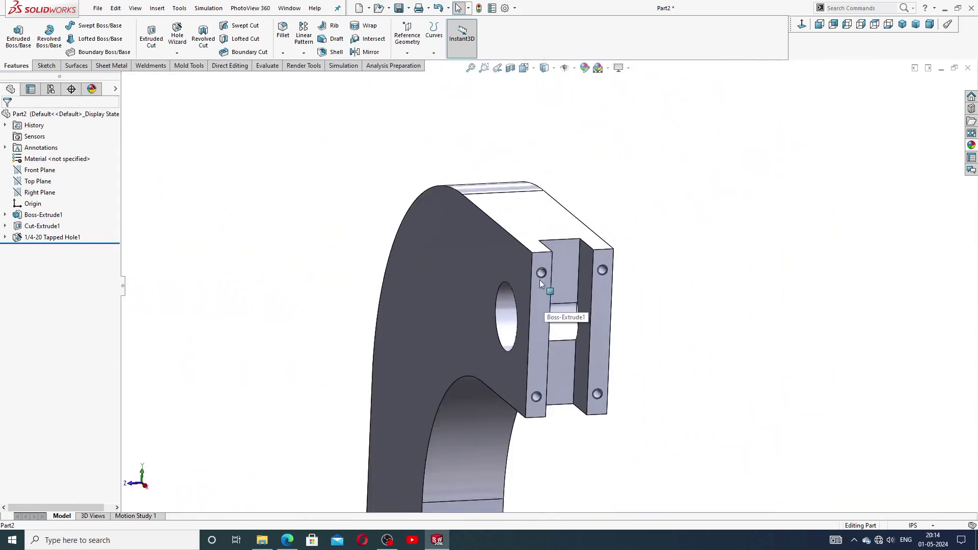
scroll(553, 360, down, 4)
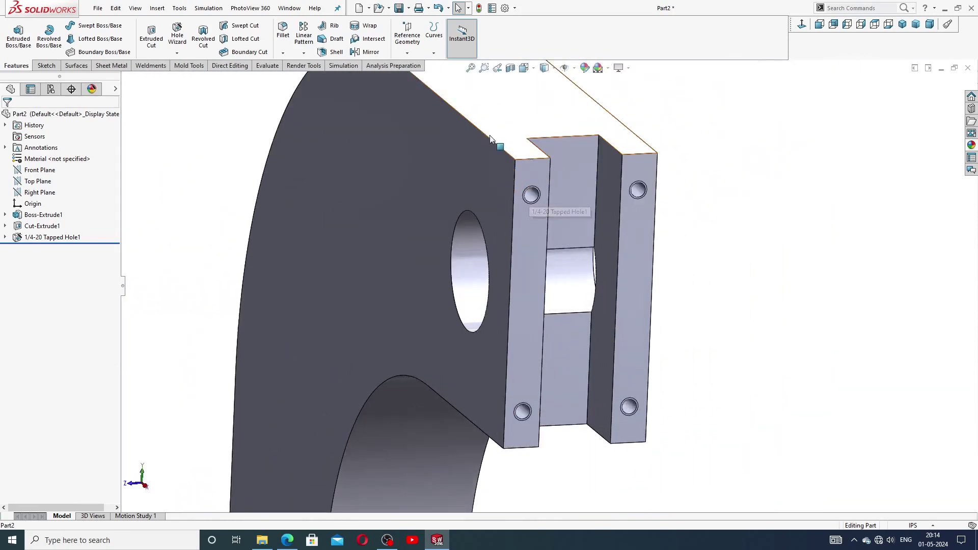
Turn on shaded cosmetic threads in the document properties
click(505, 9)
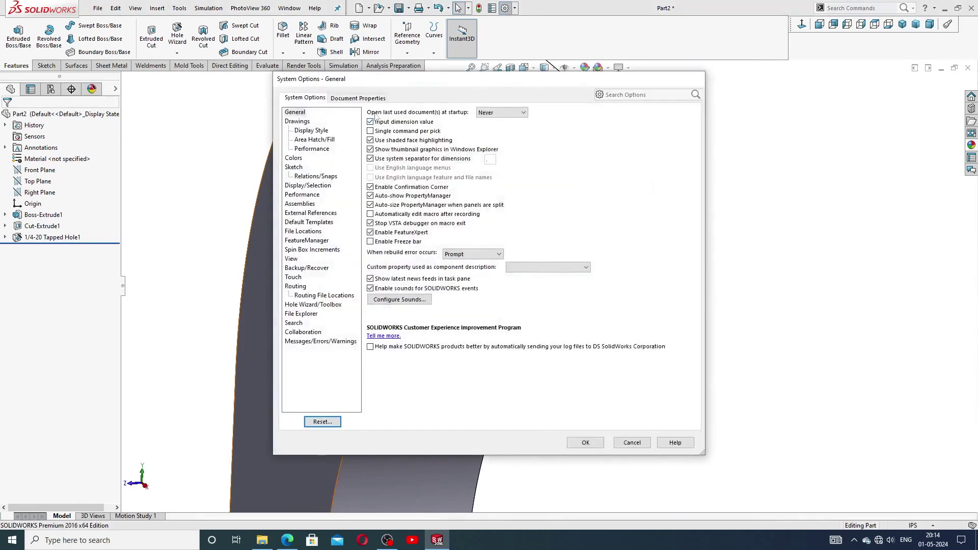
click(366, 98)
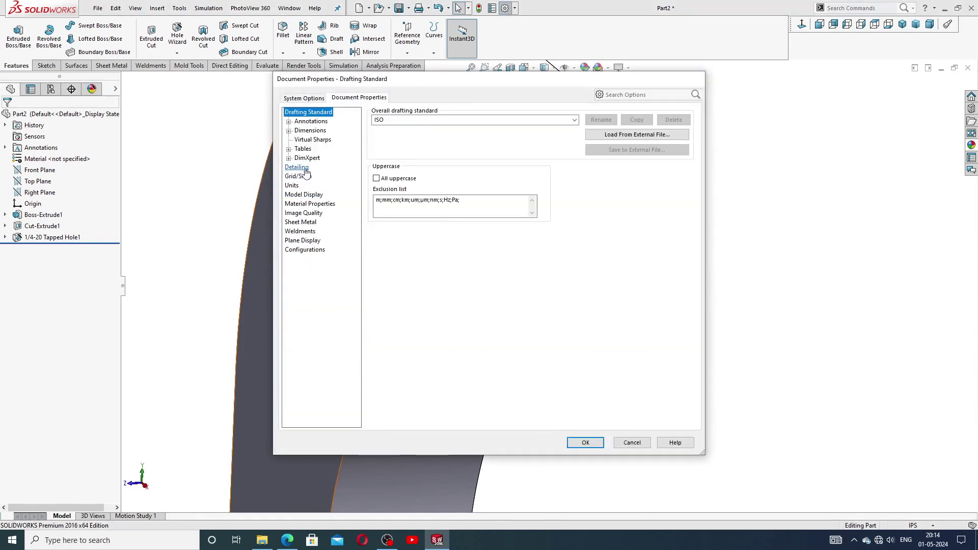
click(451, 122)
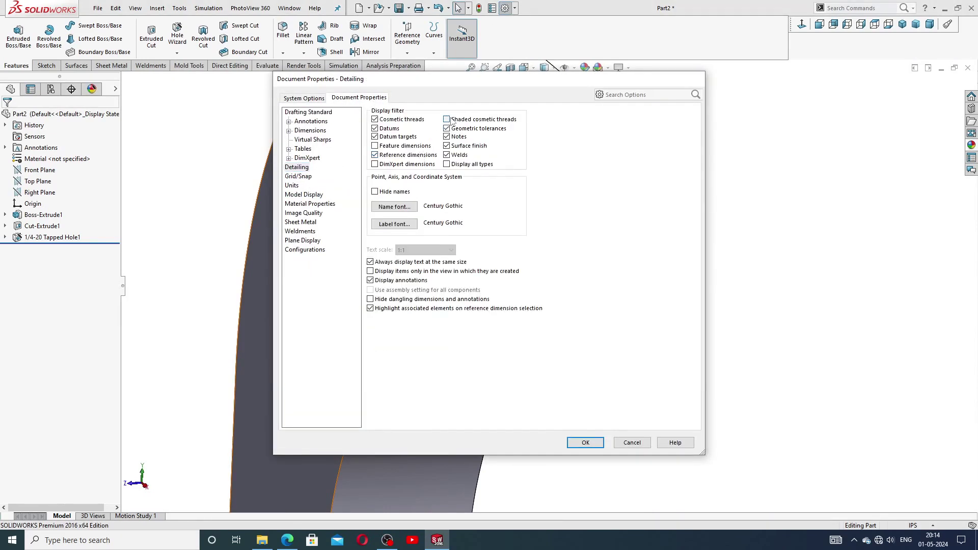
click(585, 444)
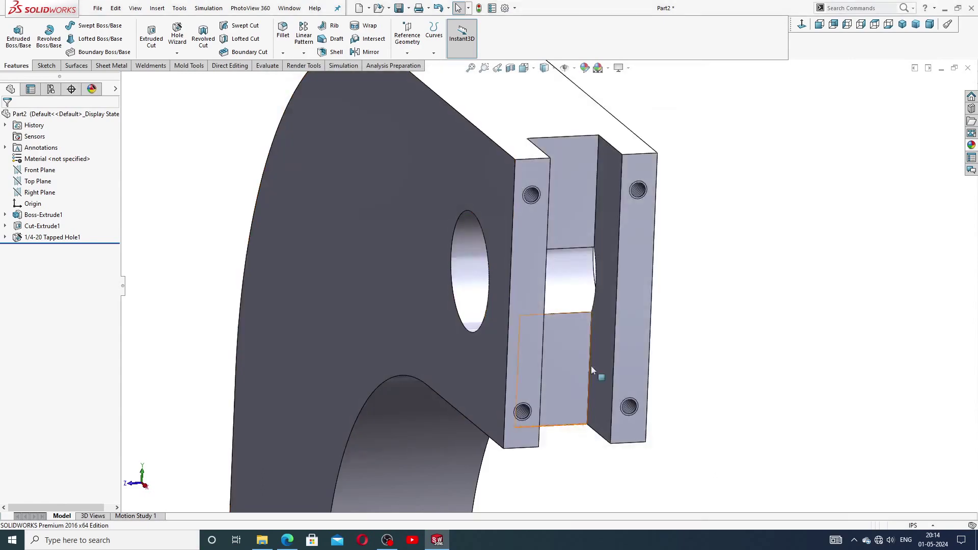
scroll(663, 203, down, 8)
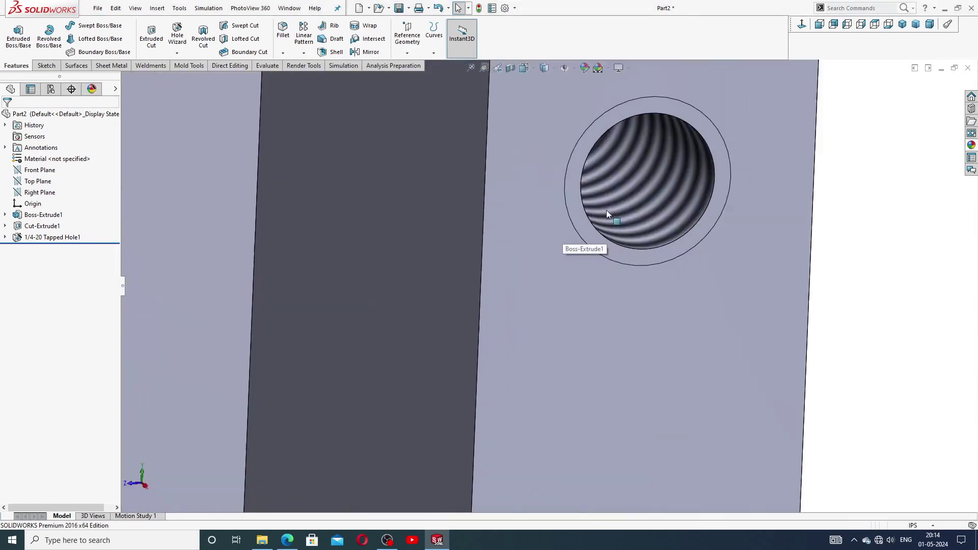
scroll(670, 198, up, 10)
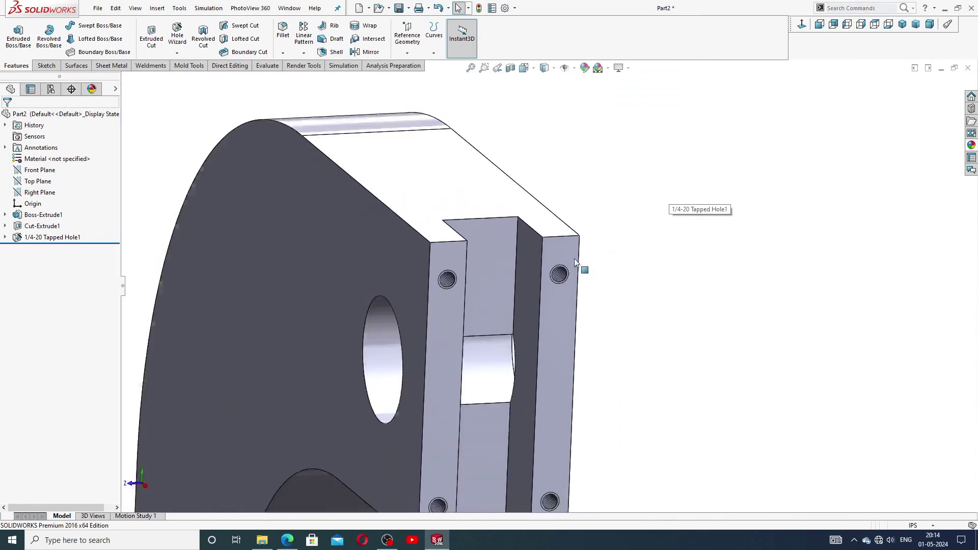
middle_drag(530, 394, 556, 330)
Select the Boss-Extrude1 face, view it Normal To, and zoom to fit
click(433, 409)
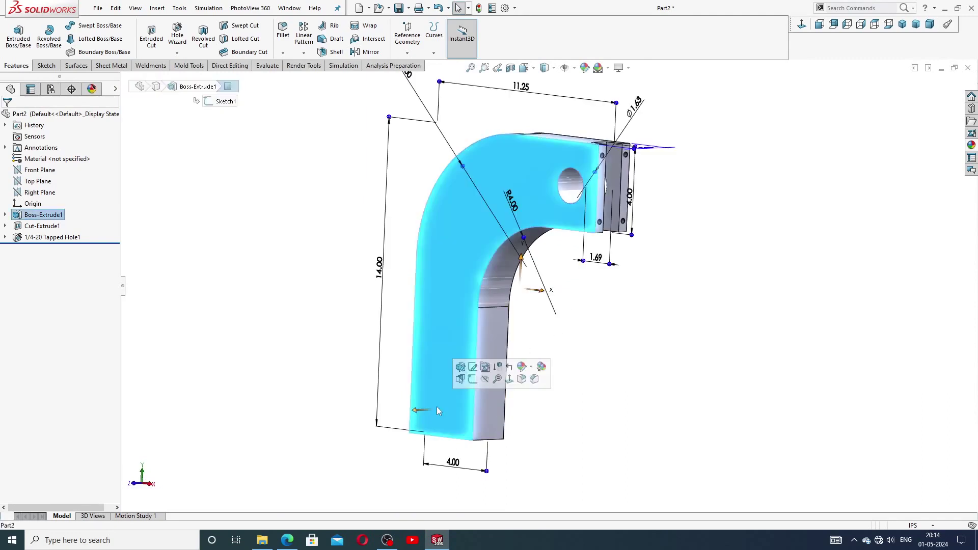
click(802, 26)
key(f)
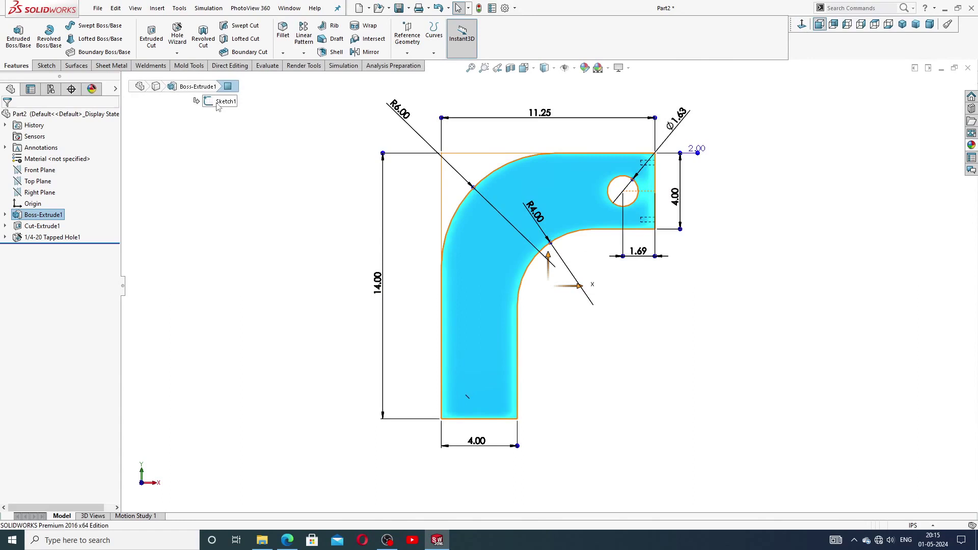
Start a new ANSI Inch tapped hole in Hole Wizard and open its thread Size list
click(180, 41)
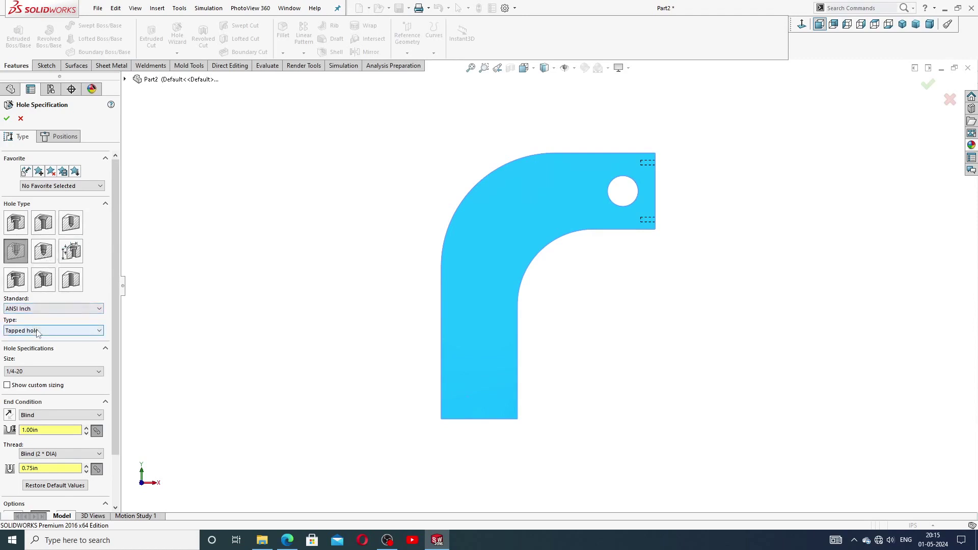
click(35, 371)
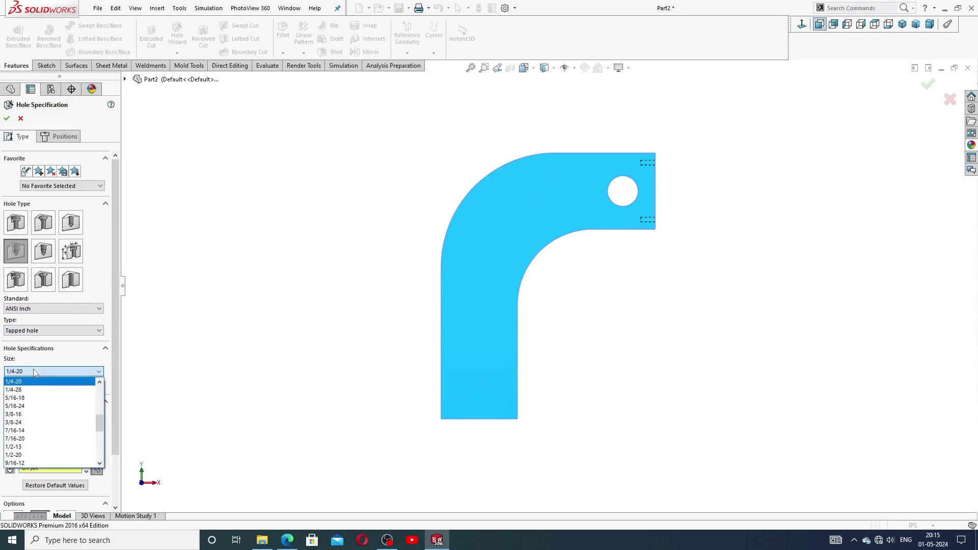
click(289, 539)
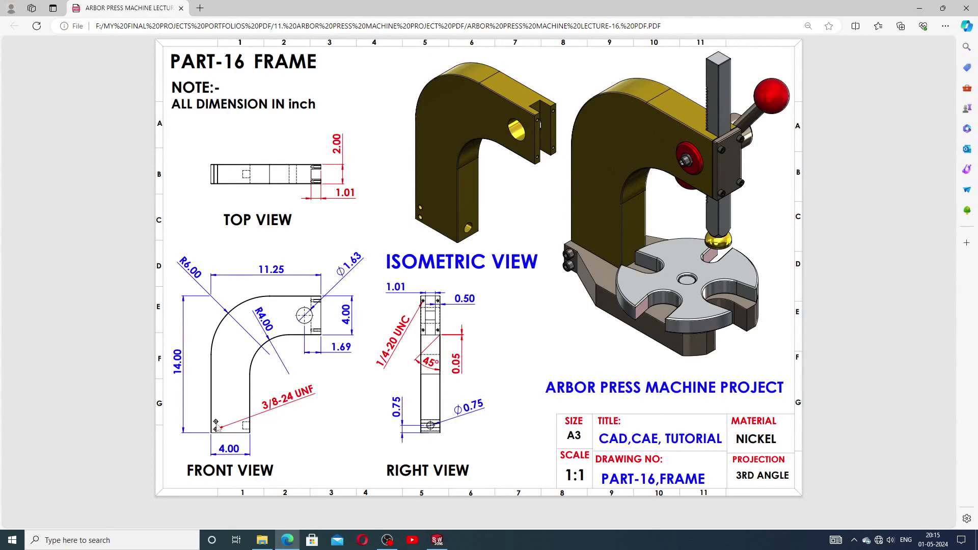
click(287, 539)
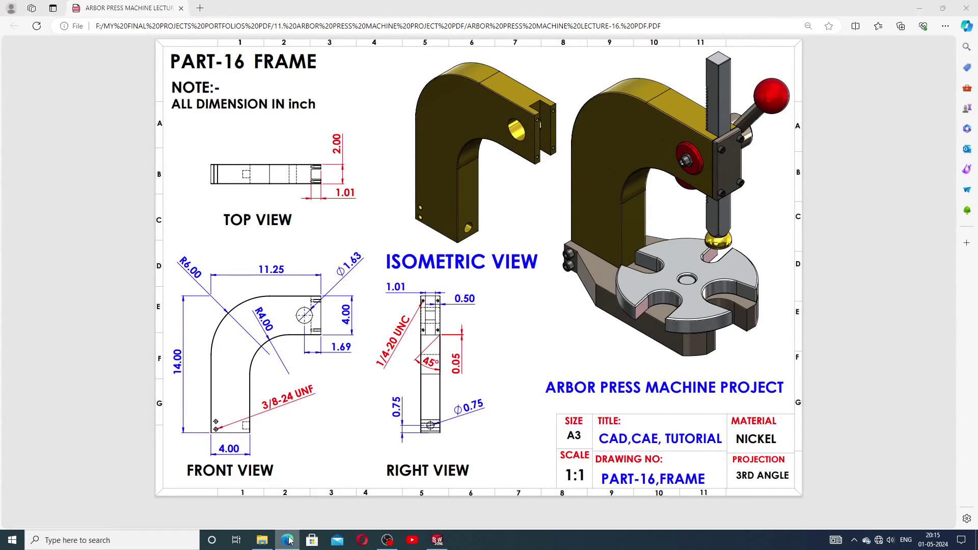
click(36, 376)
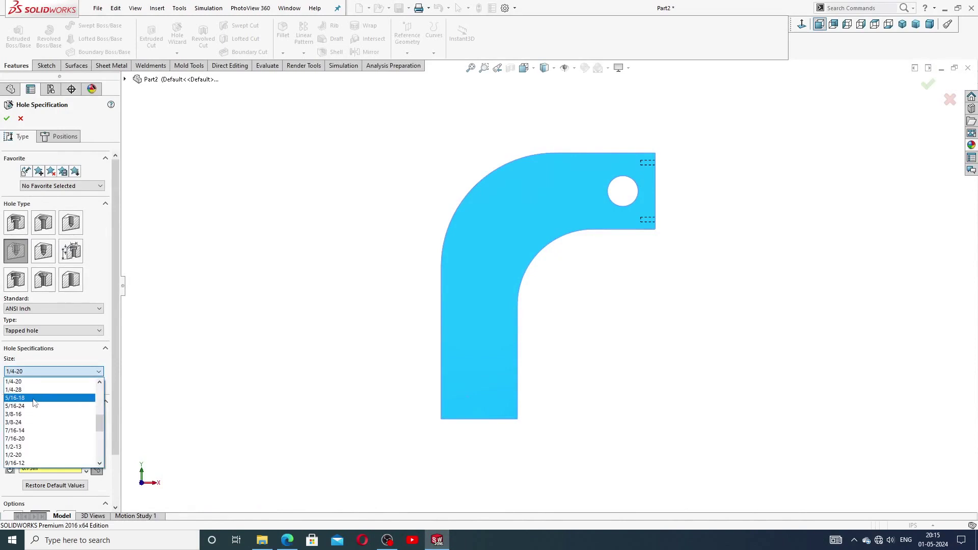
Make the tapped hole 3/8-24 with a Through All end condition, then go to Positions
click(27, 423)
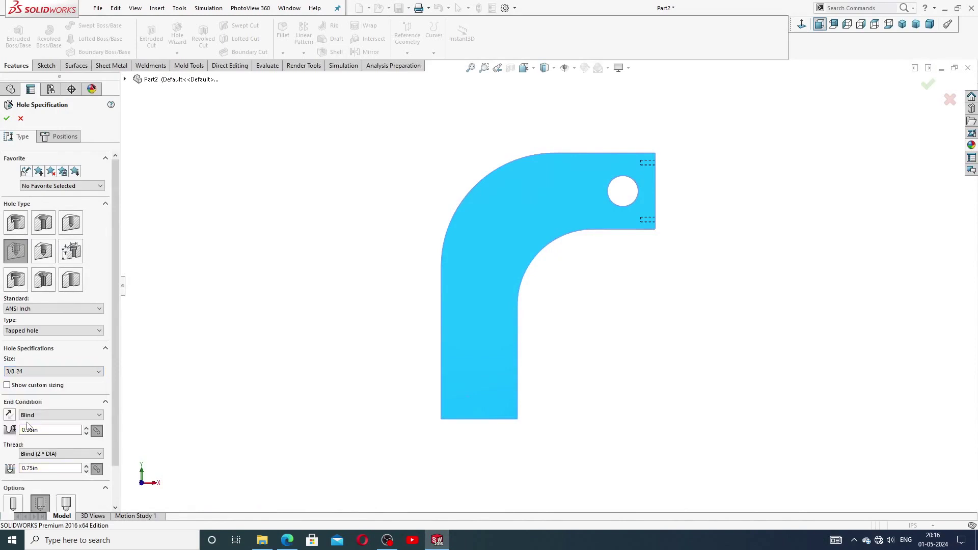
click(287, 541)
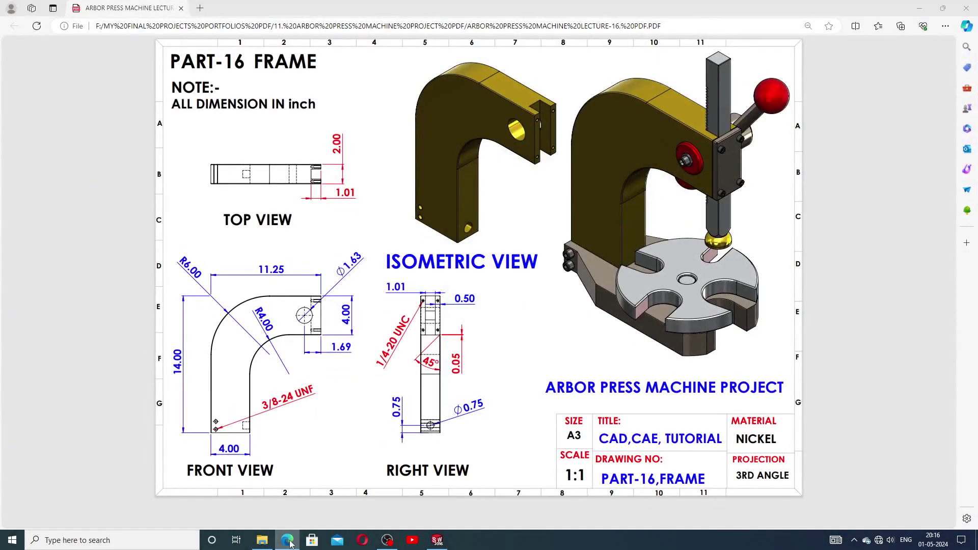
click(287, 540)
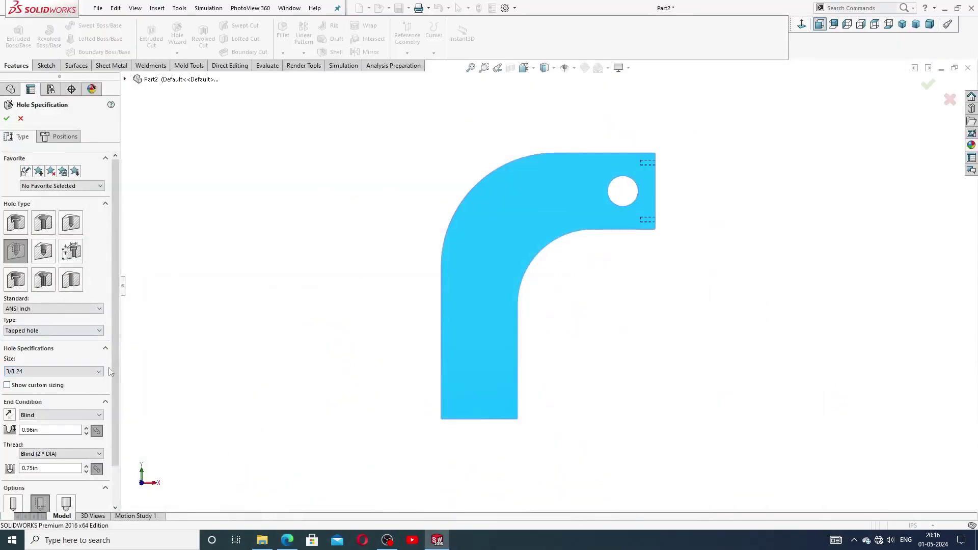
drag(115, 358, 119, 408)
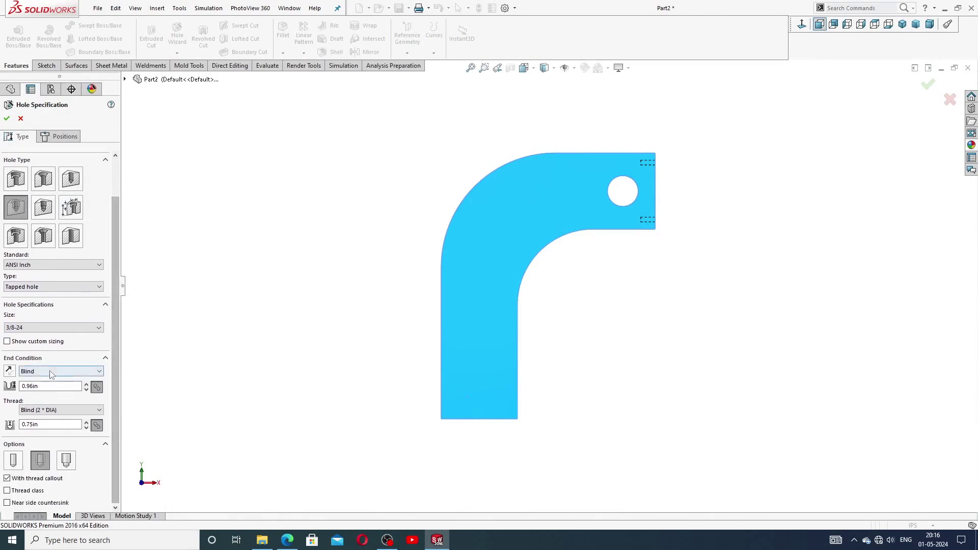
click(56, 371)
click(49, 389)
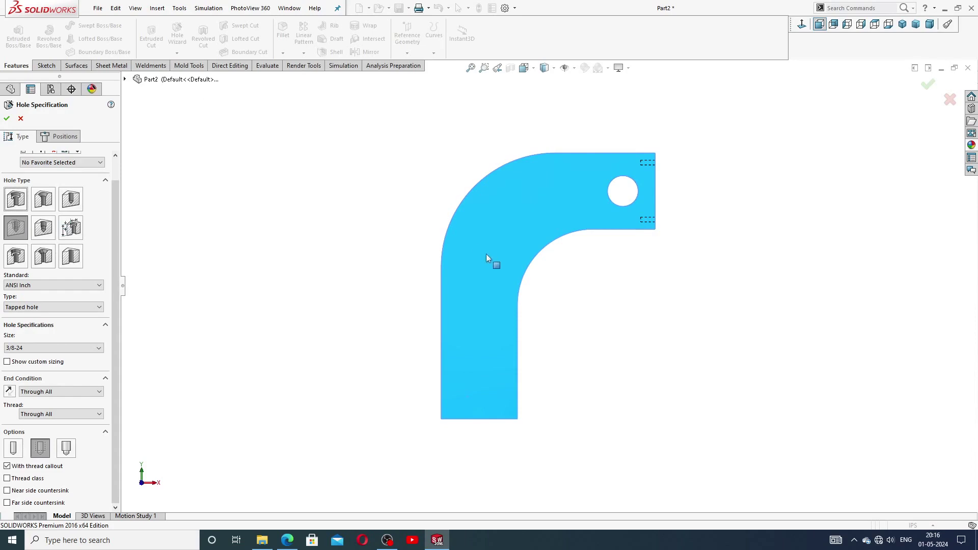
click(60, 137)
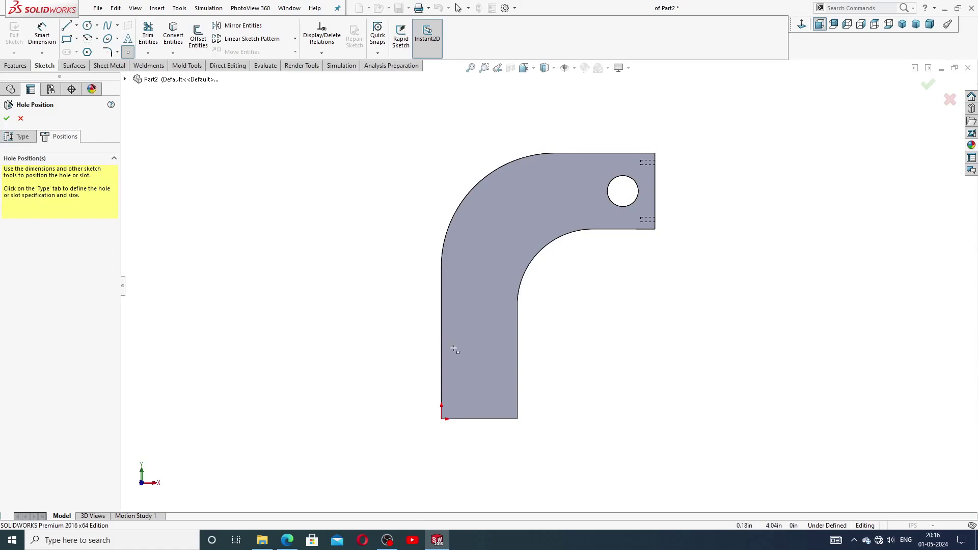
Place two hole points, one above the other, on the frame's lower leg
scroll(463, 397, down, 3)
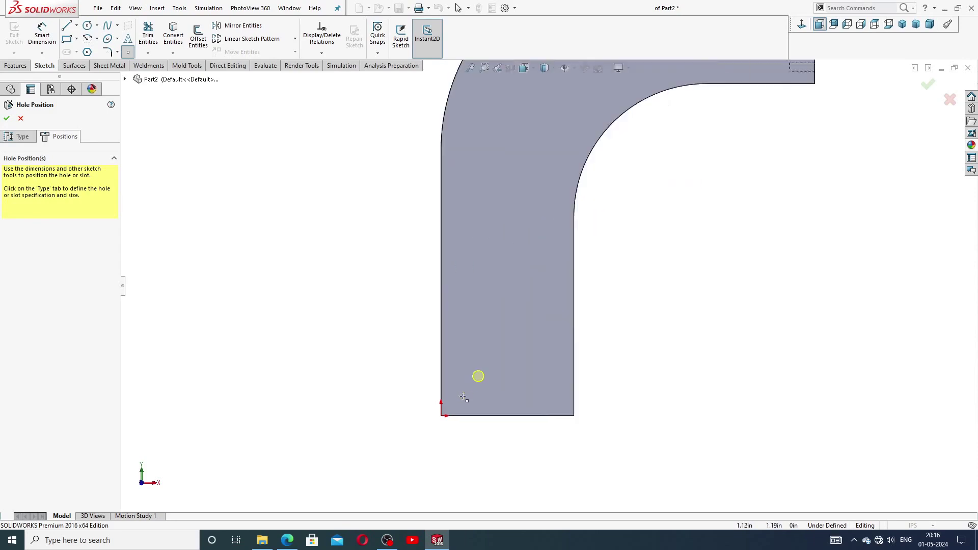
scroll(464, 395, down, 2)
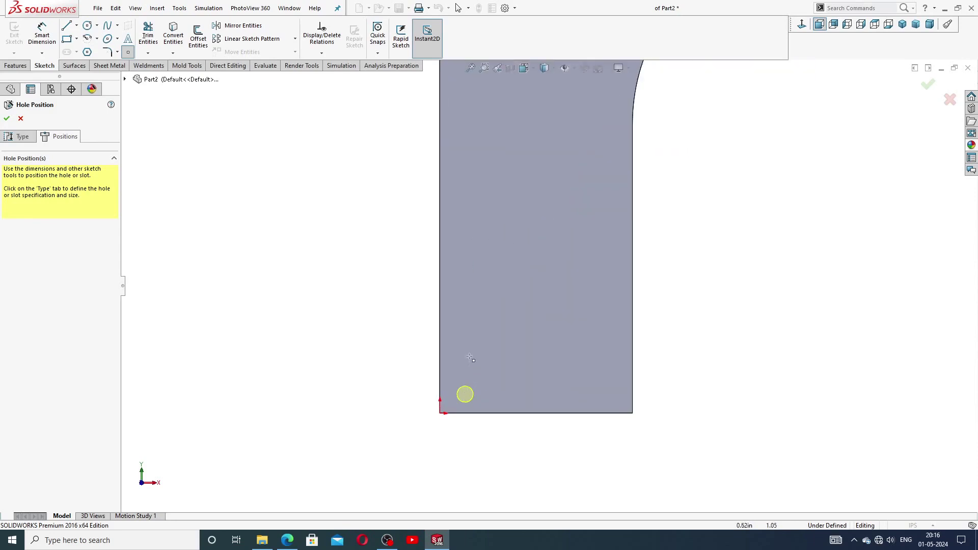
click(469, 322)
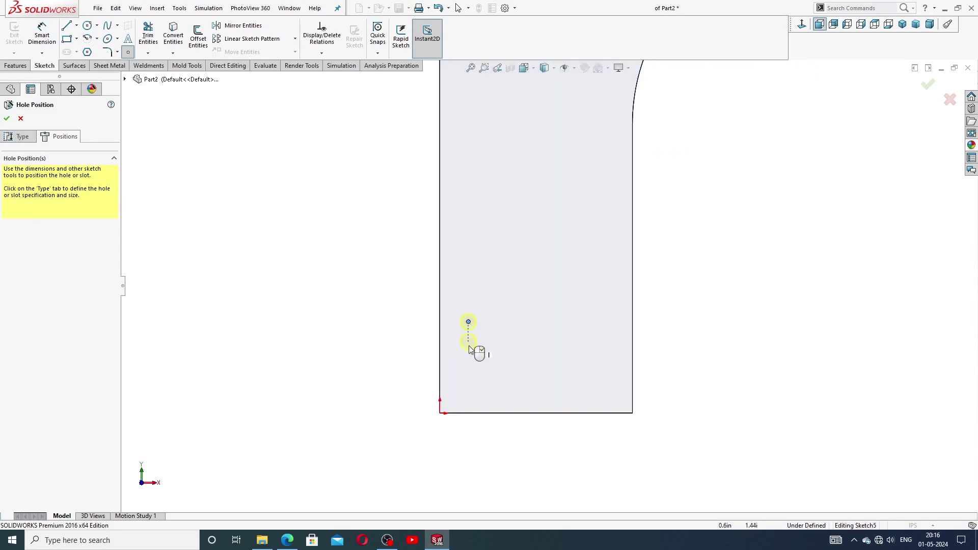
click(468, 381)
right_click(509, 311)
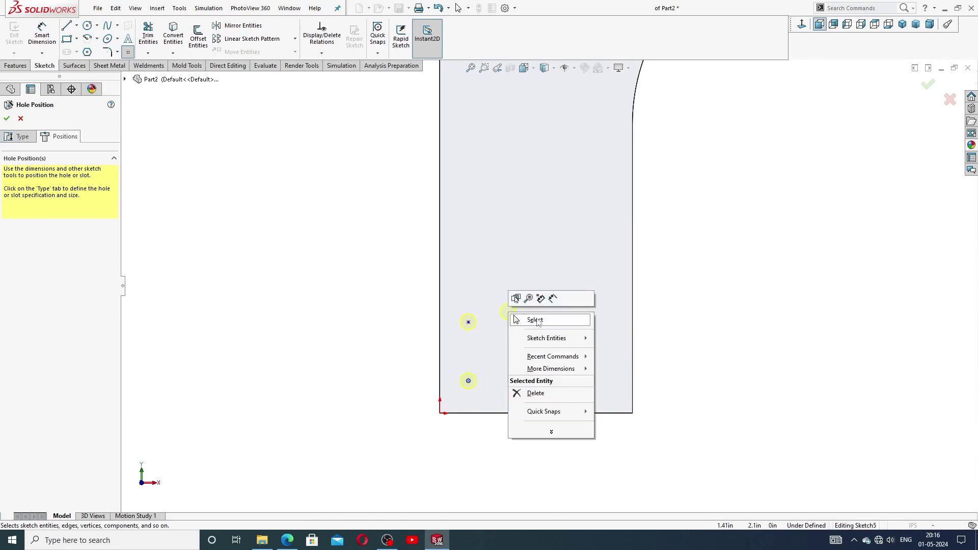
click(538, 322)
Make the two hole points vertical, then begin a Smart Dimension from the lower point
scroll(495, 381, down, 1)
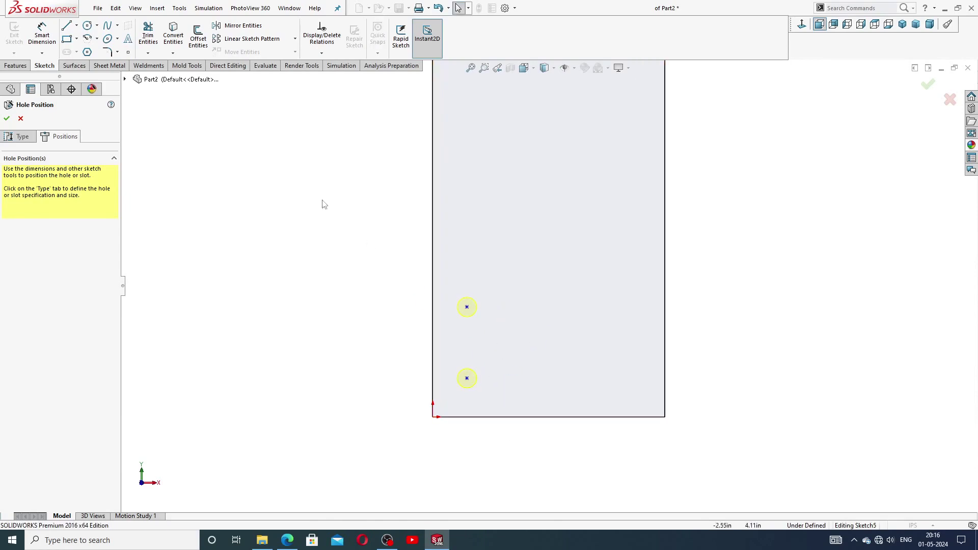
click(467, 307)
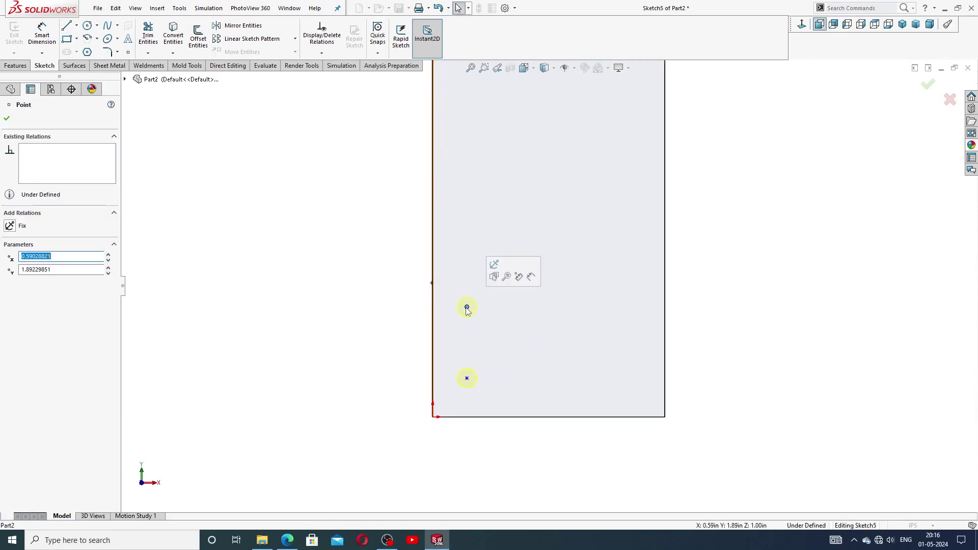
ctrl+click(467, 379)
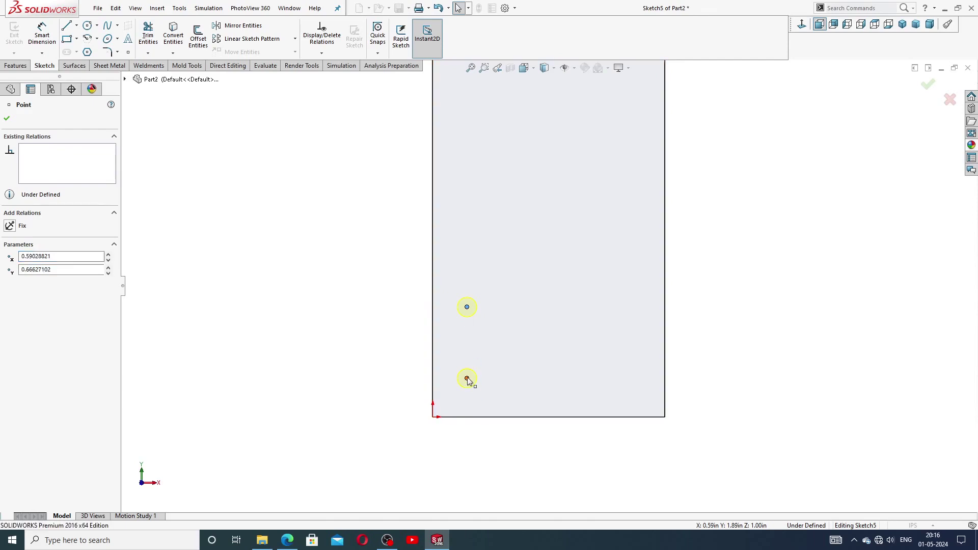
click(508, 335)
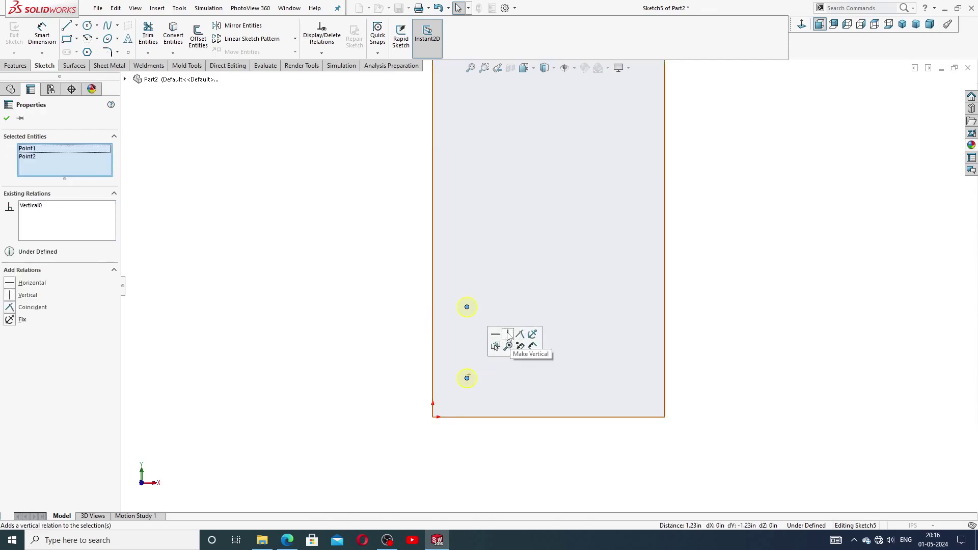
click(708, 296)
scroll(560, 326, up, 2)
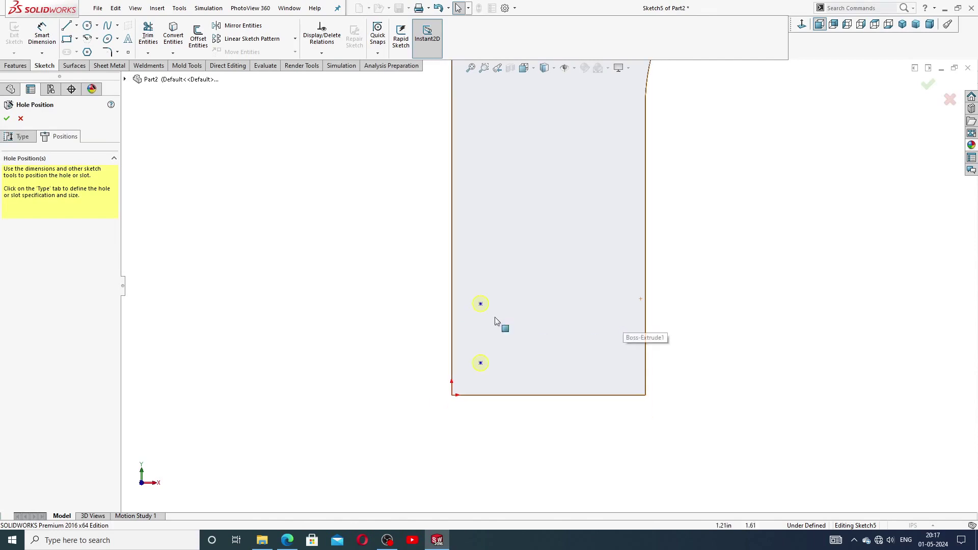
click(480, 305)
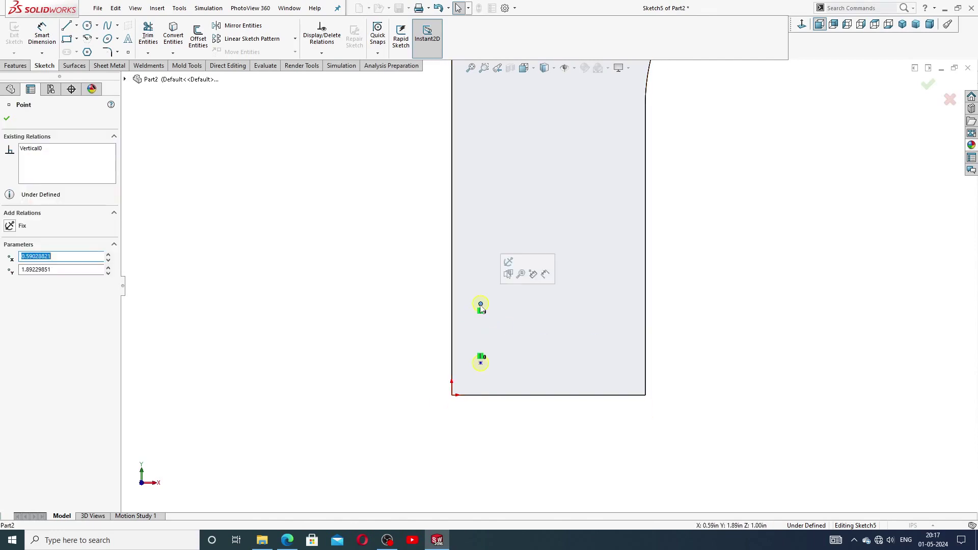
click(360, 309)
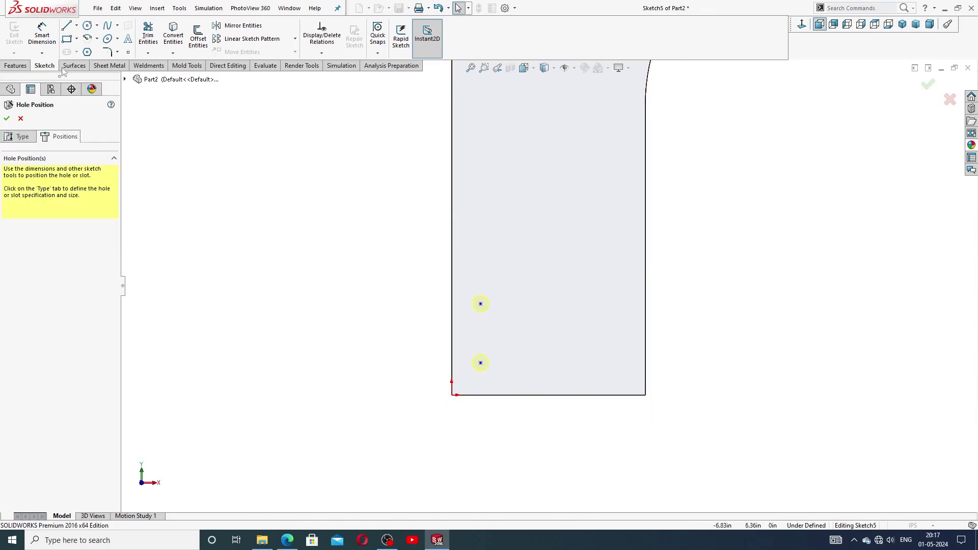
click(39, 42)
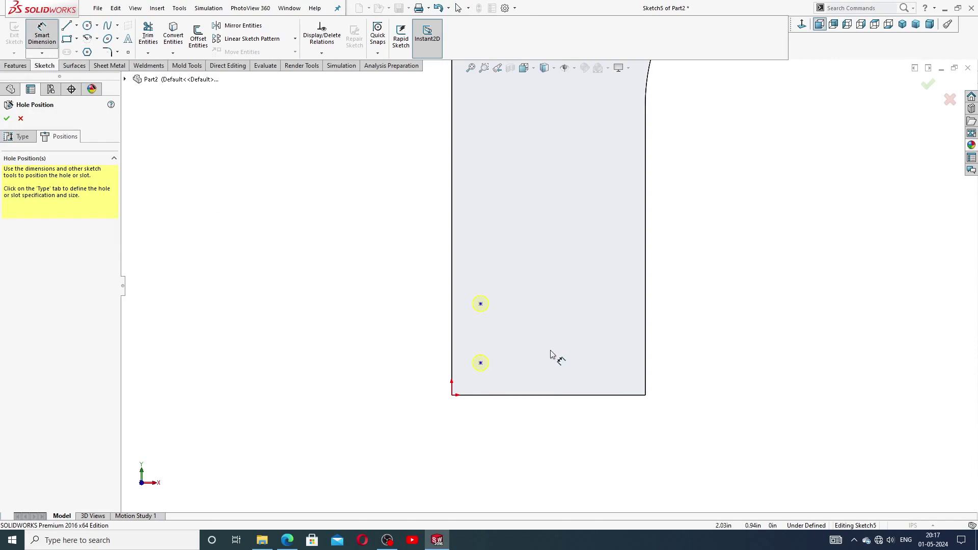
click(480, 363)
Dimension the lower hole point 3.50 in from the right edge
click(646, 379)
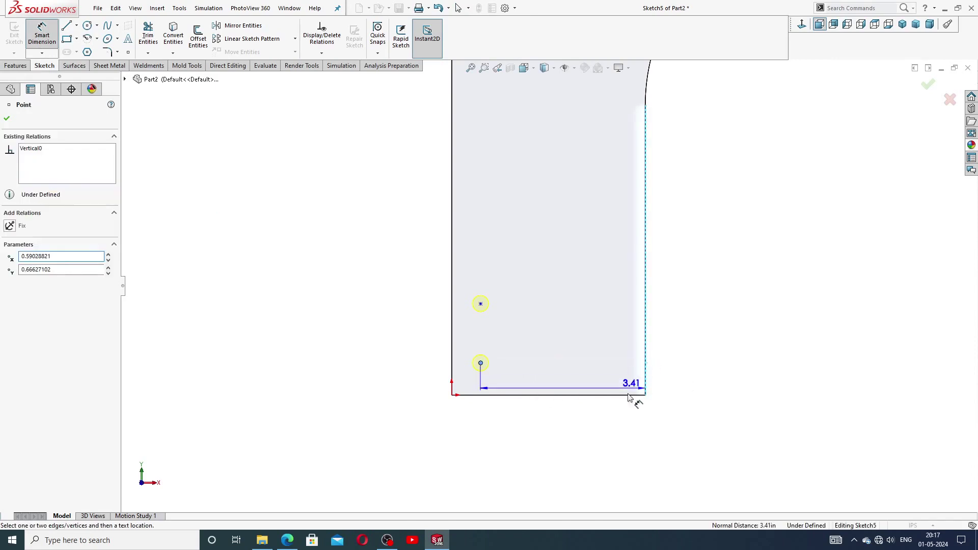
click(569, 429)
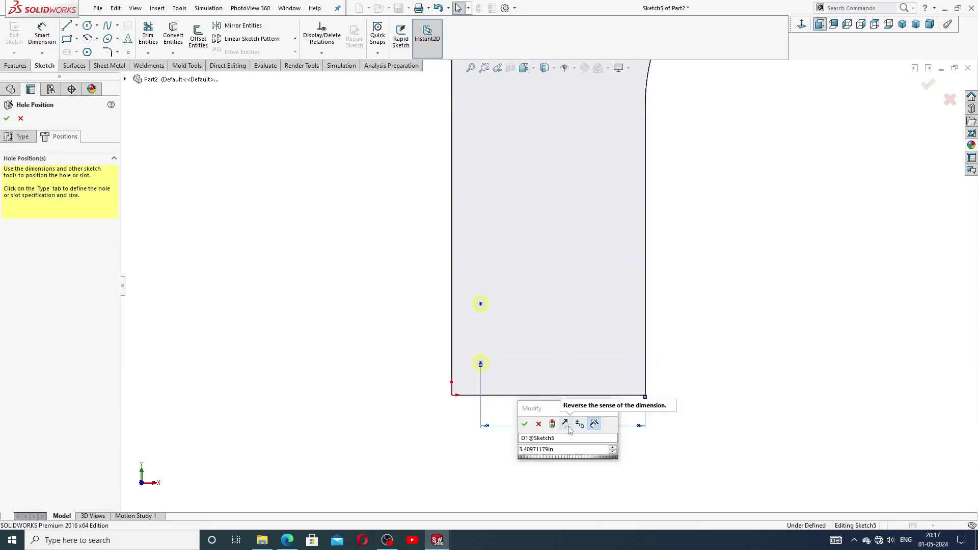
double_click(564, 450)
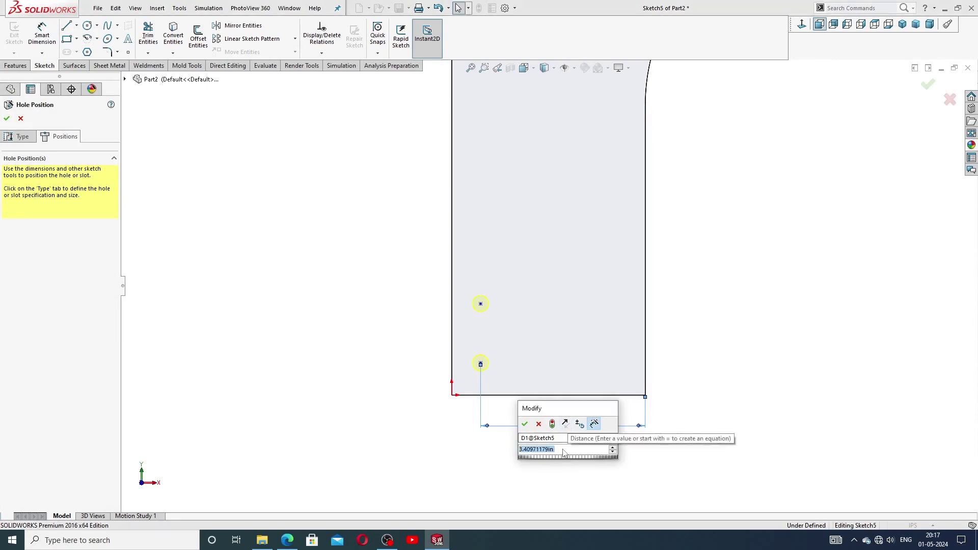
text(3.5)
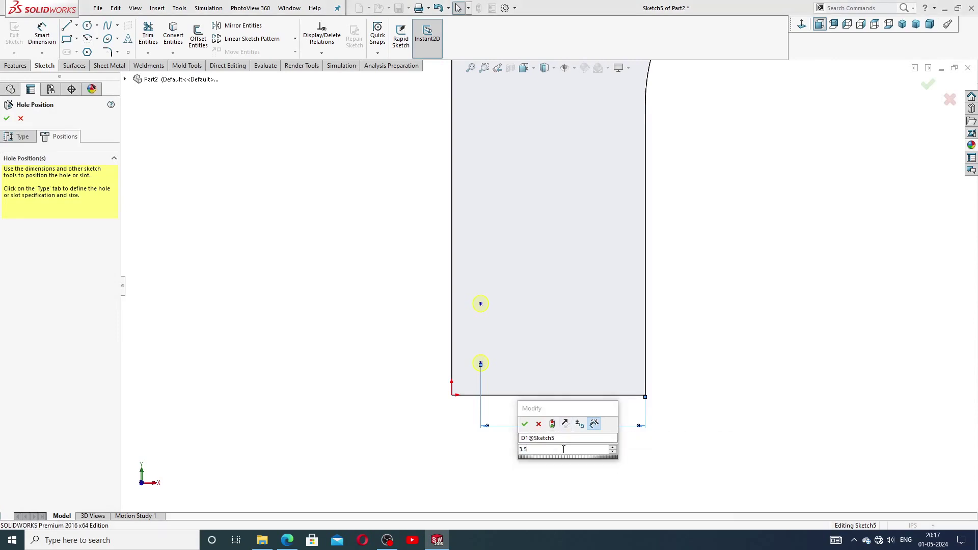
key(Return)
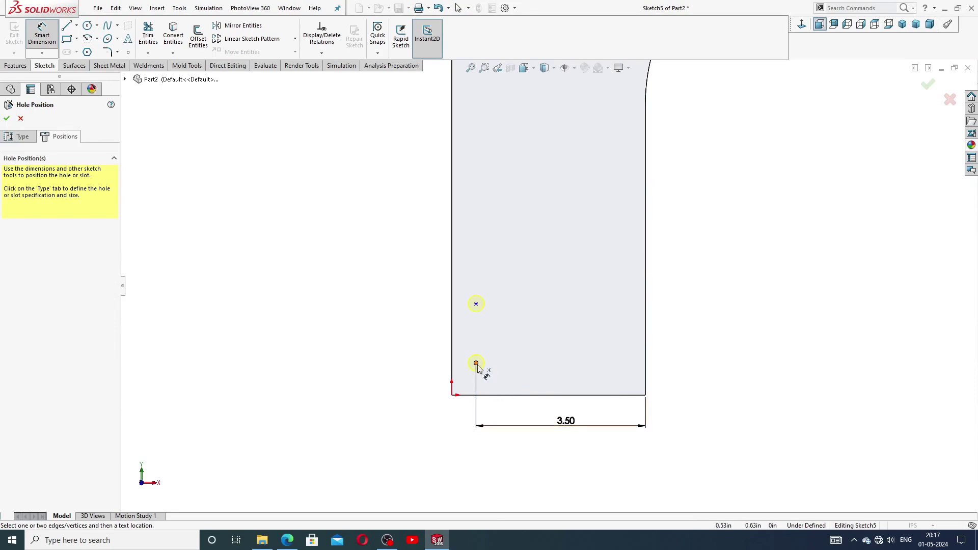
Dimension the lower hole point 0.35 in above the bottom edge
click(476, 364)
click(476, 395)
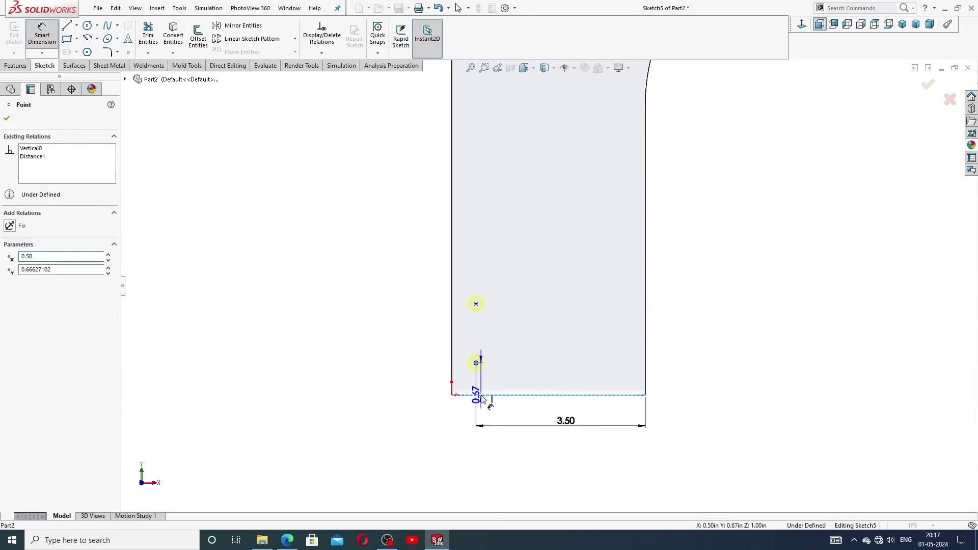
click(435, 388)
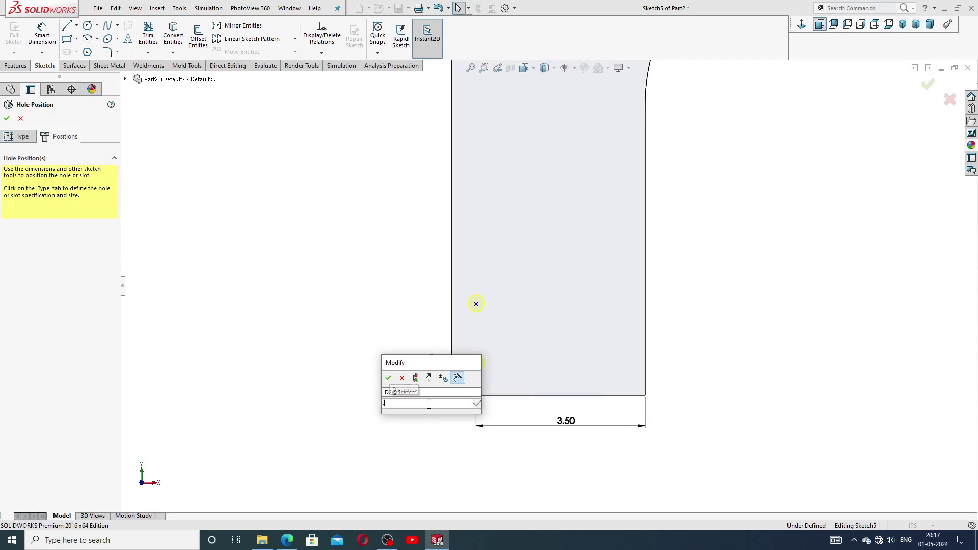
text(.36)
key(BackSpace)
text(5)
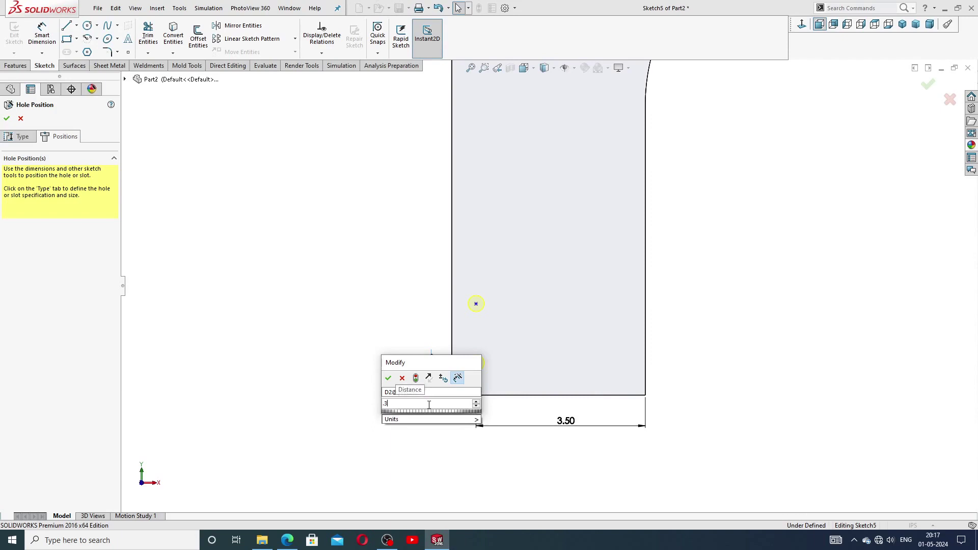
key(Return)
click(381, 406)
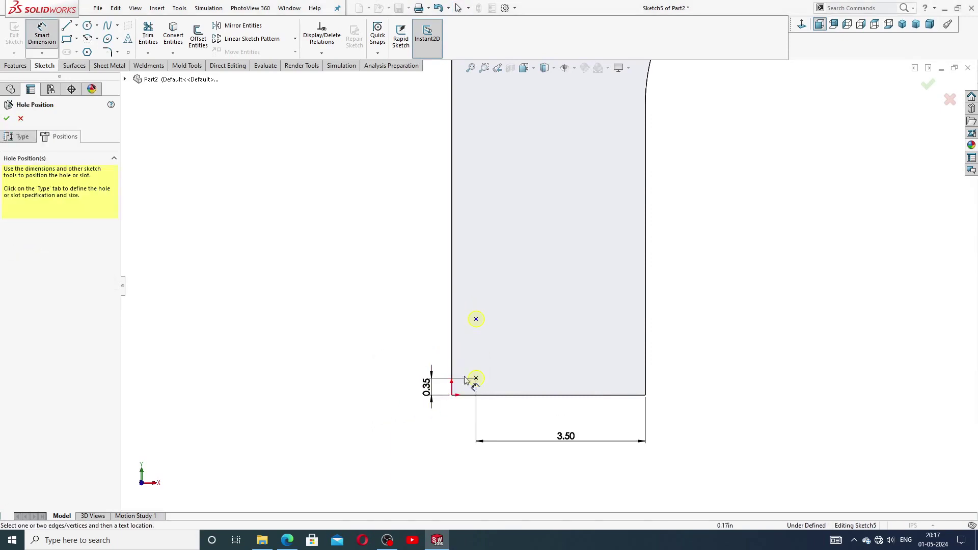
Set the spacing between the two hole points to 0.80 in
click(476, 320)
click(476, 379)
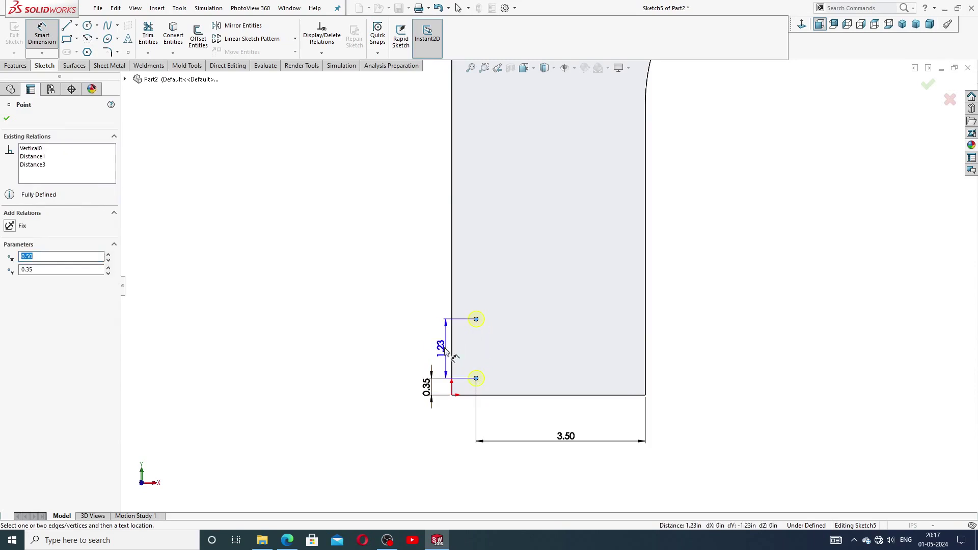
click(438, 354)
double_click(436, 352)
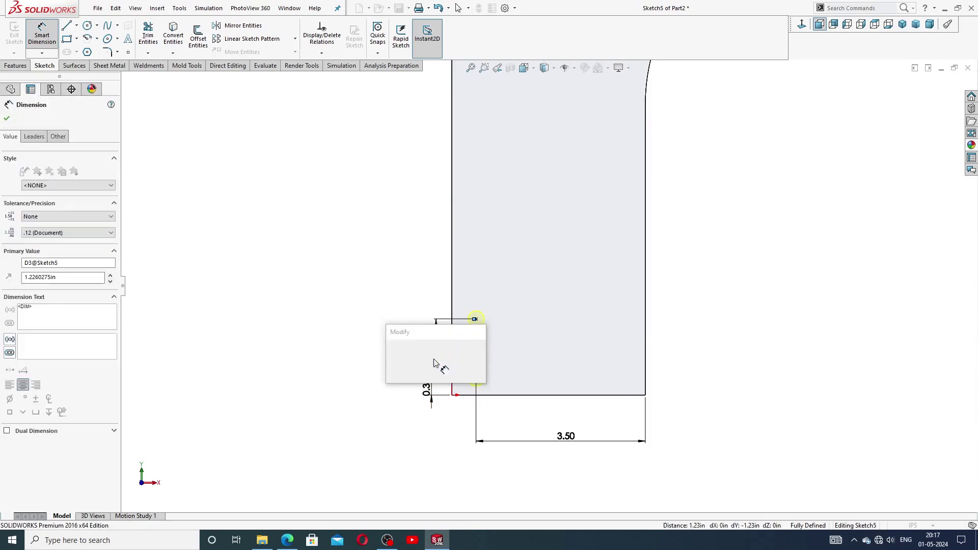
key(BackSpace)
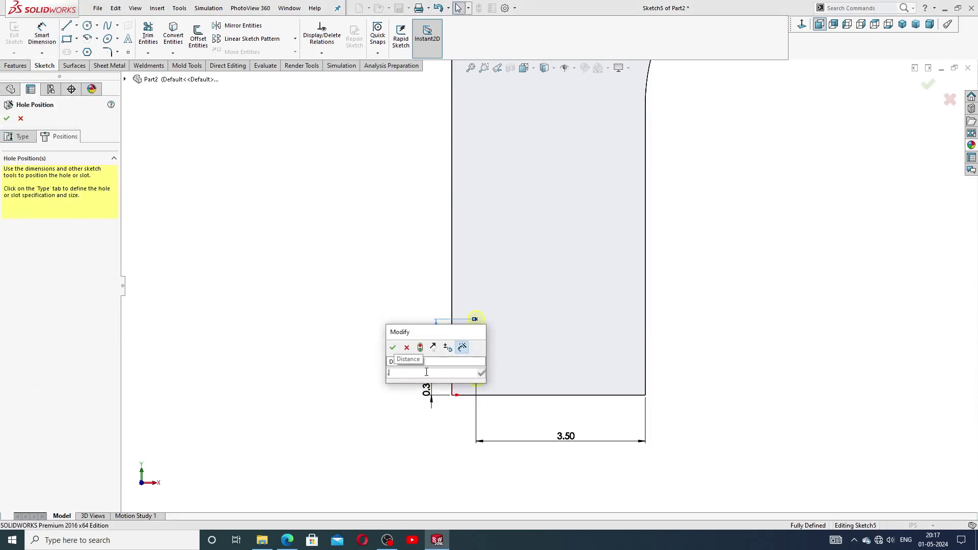
text(.8)
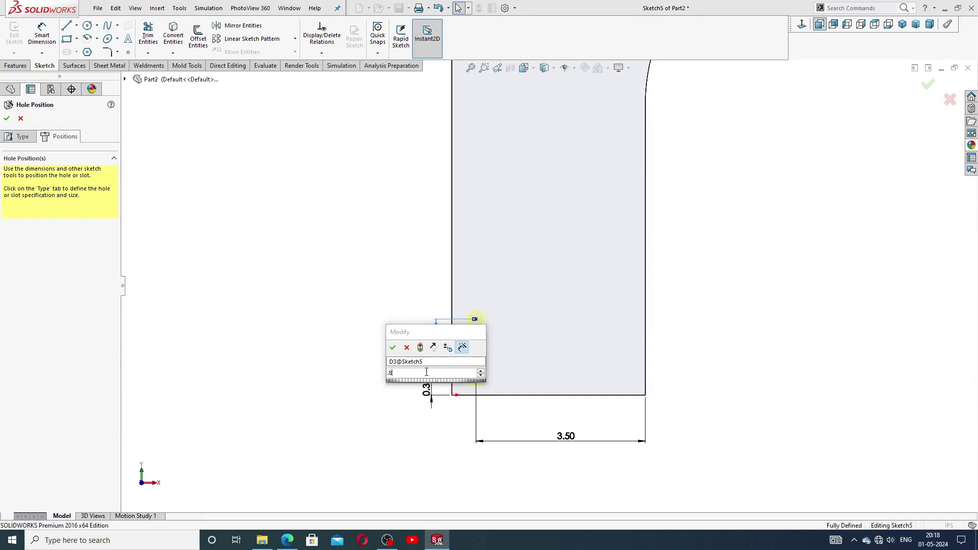
key(Return)
click(771, 306)
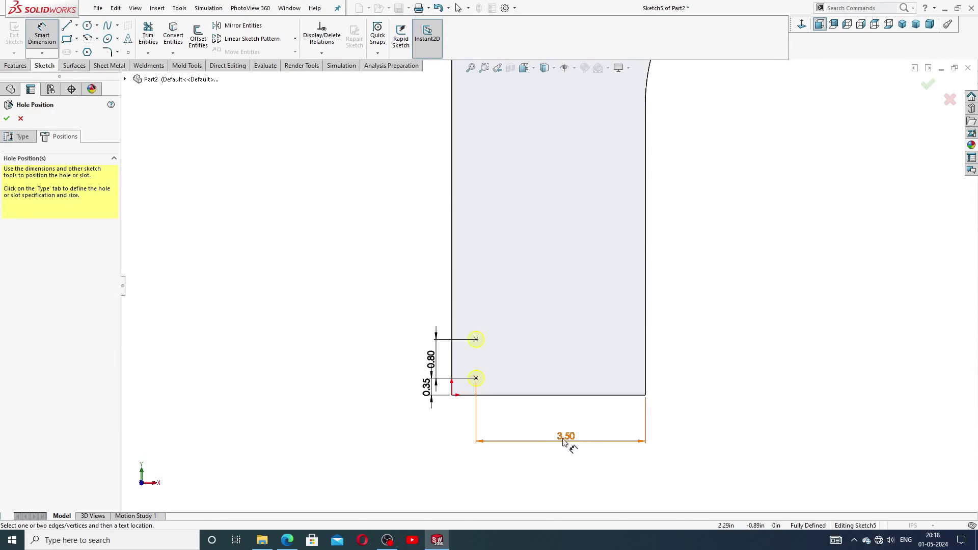
Tidy the 3.50, 0.80 and 0.35 dimension positions and confirm the tapped holes
drag(563, 438, 553, 419)
drag(431, 359, 434, 317)
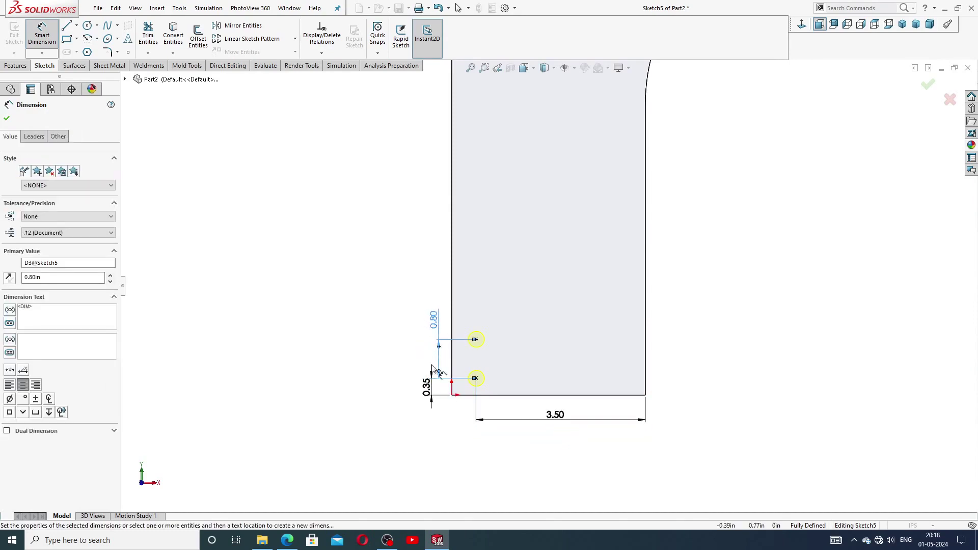
click(427, 386)
drag(427, 386, 428, 416)
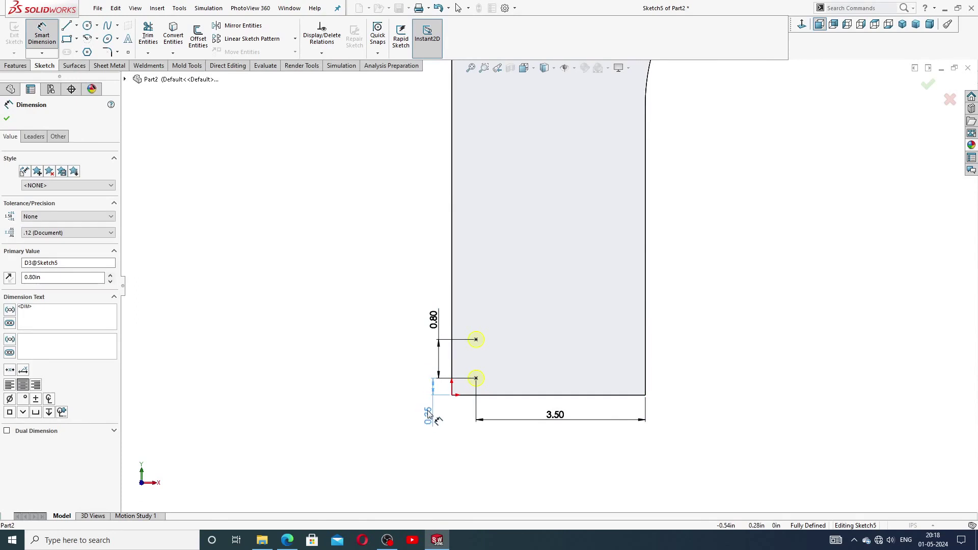
click(714, 326)
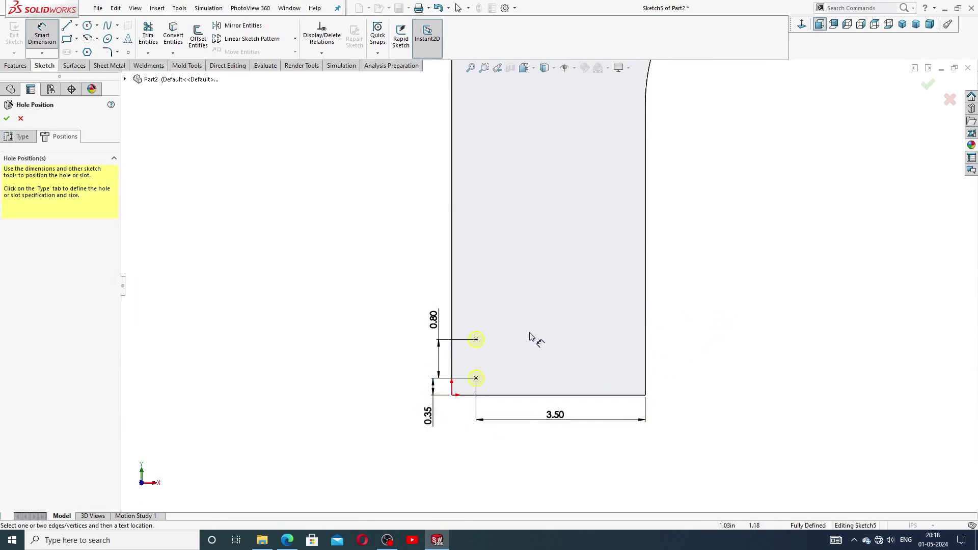
right_click(727, 269)
click(769, 175)
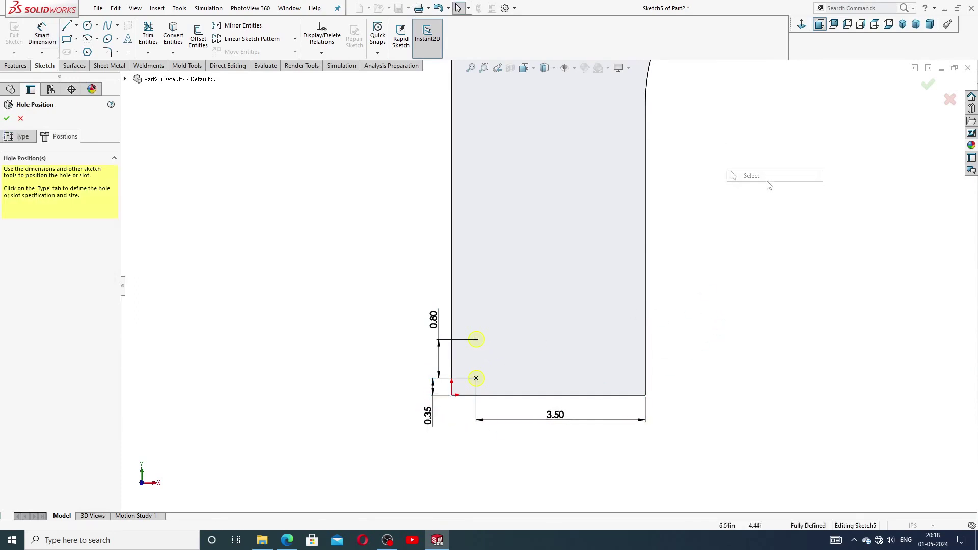
click(930, 87)
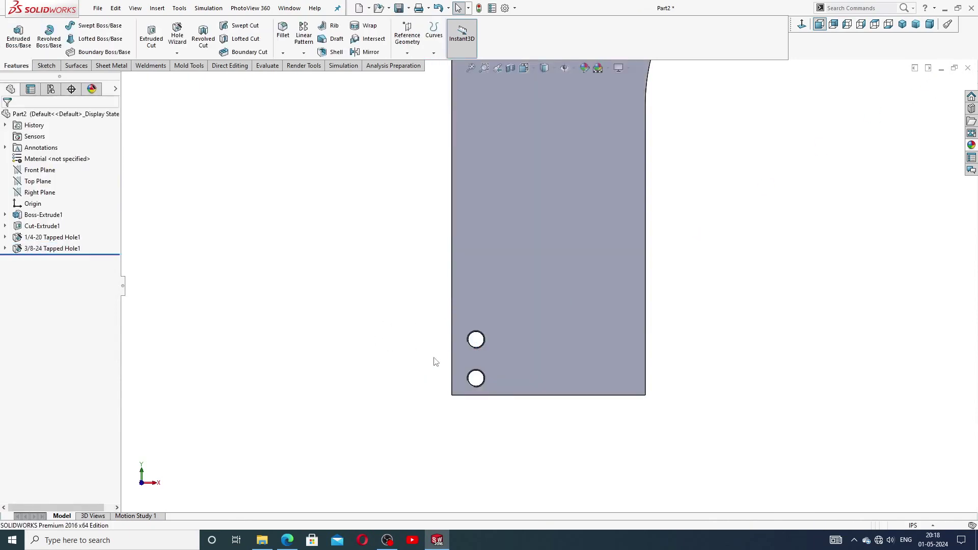
Start Sketch7 on the lower leg's side face, viewed normal and zoomed to the leg end
middle_drag(434, 360, 447, 290)
click(580, 304)
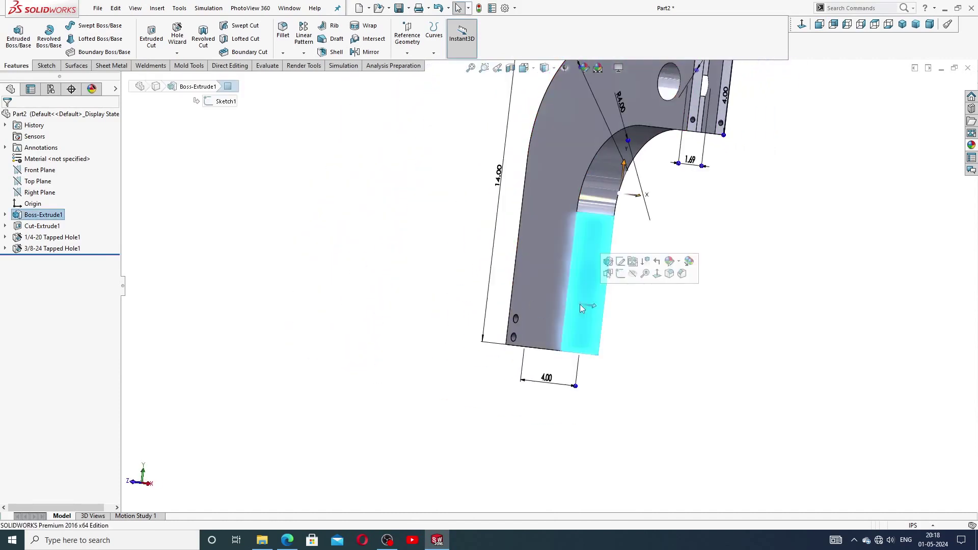
click(628, 266)
key(ctrl+8)
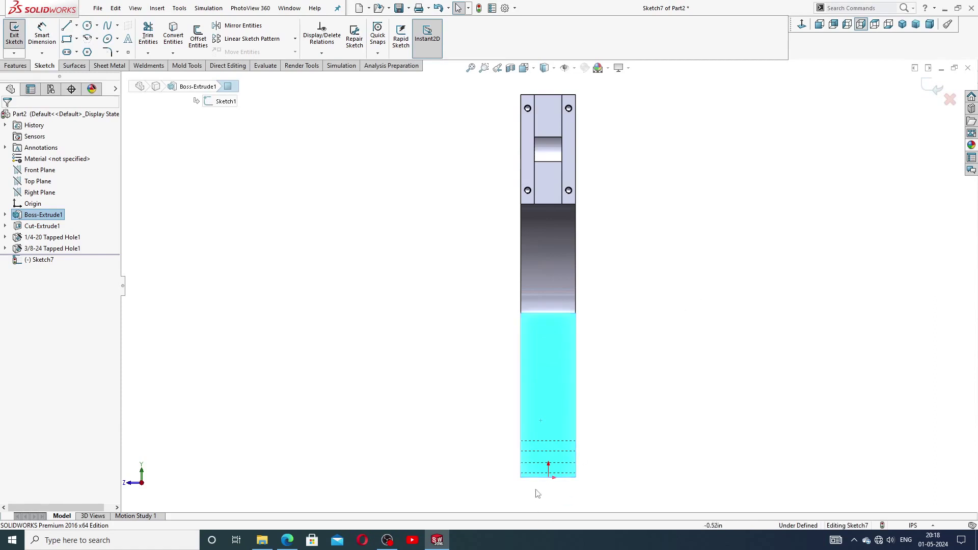
scroll(542, 478, up, 4)
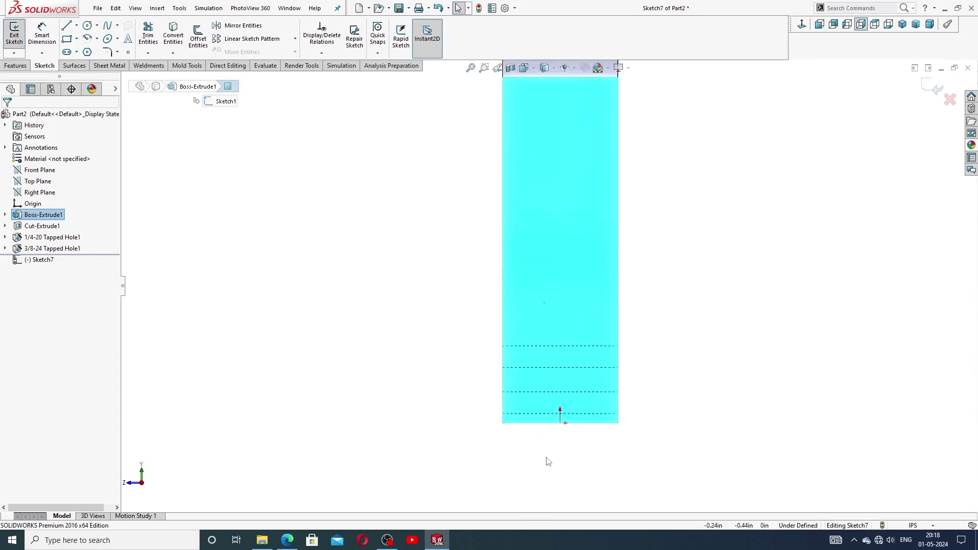
Draw a circle directly above the origin on the leg face
click(87, 26)
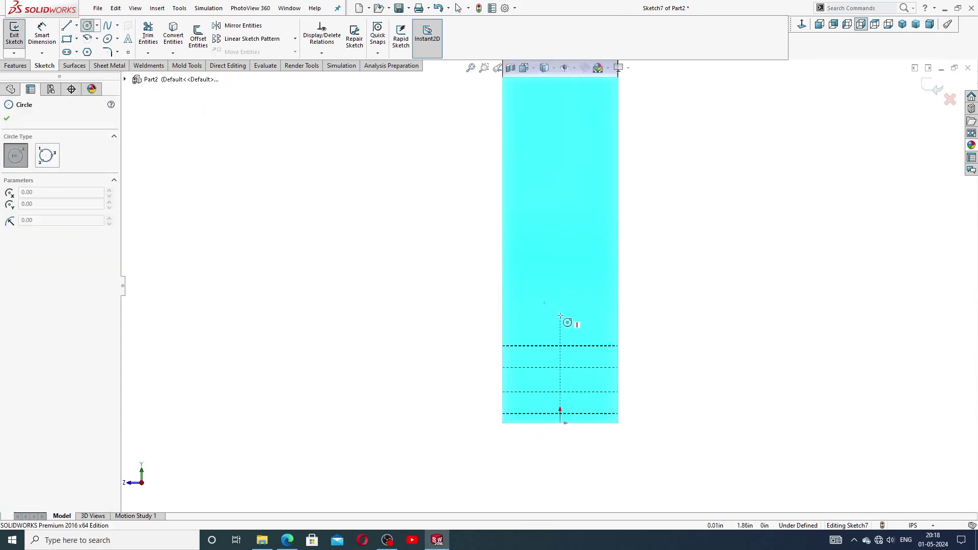
click(560, 316)
click(561, 347)
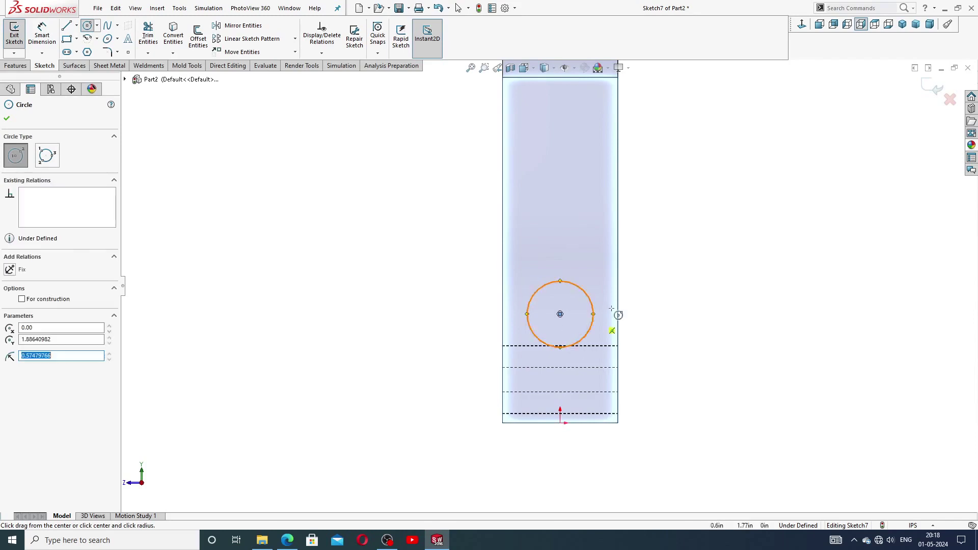
right_click(635, 304)
click(646, 304)
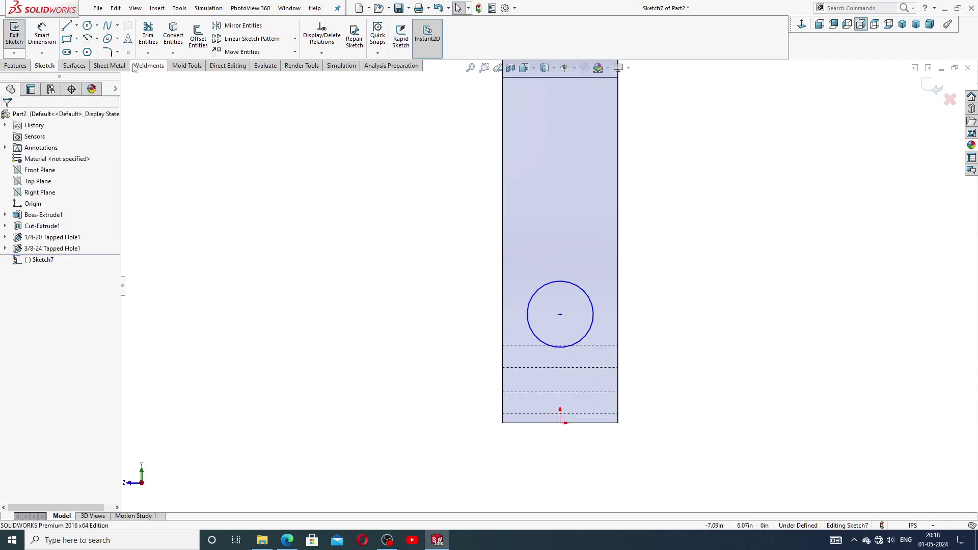
Draw a centerline from the circle centre down to the origin
click(77, 26)
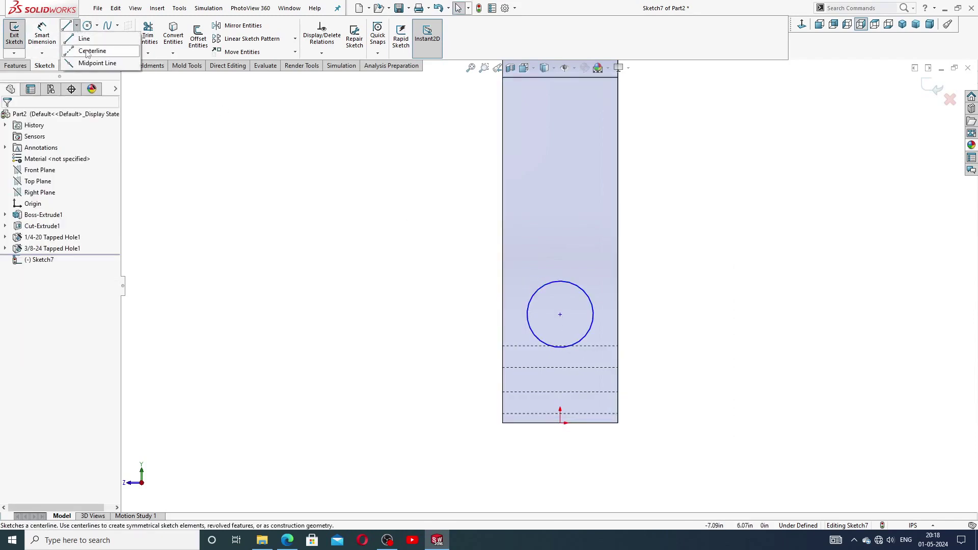
click(89, 48)
click(560, 314)
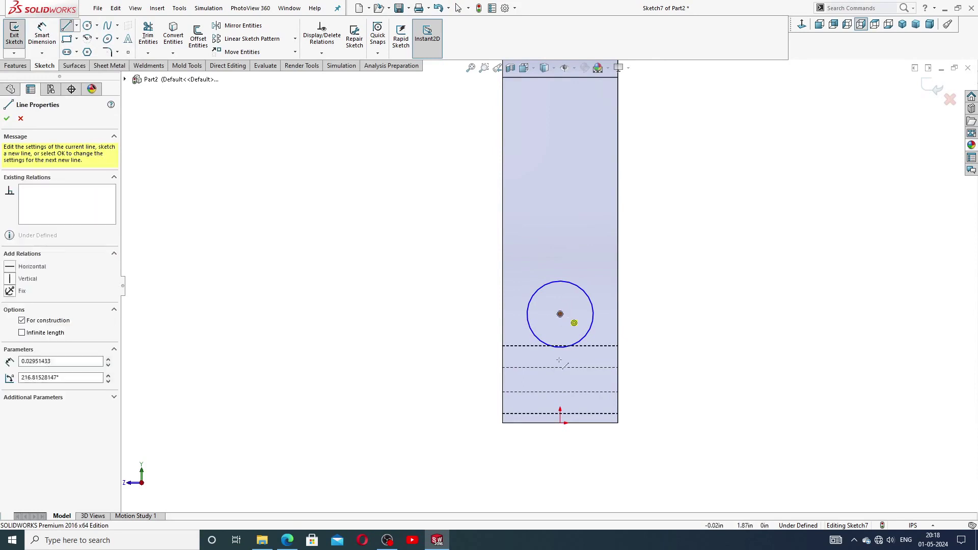
click(560, 422)
right_click(672, 321)
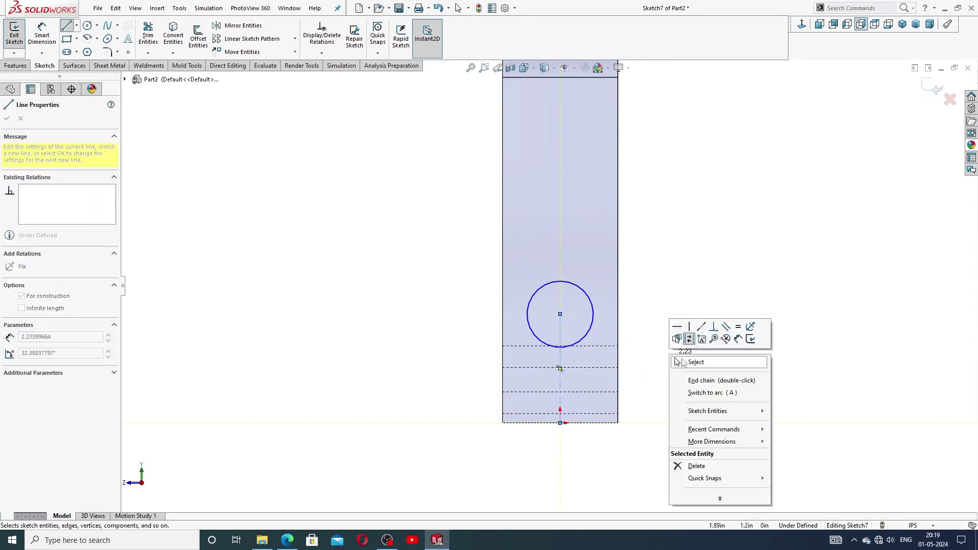
click(688, 363)
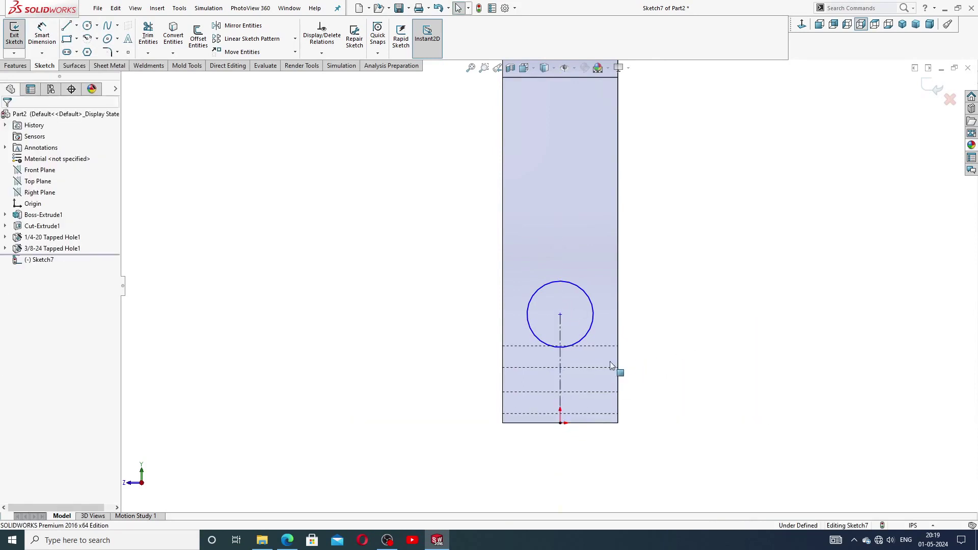
click(561, 368)
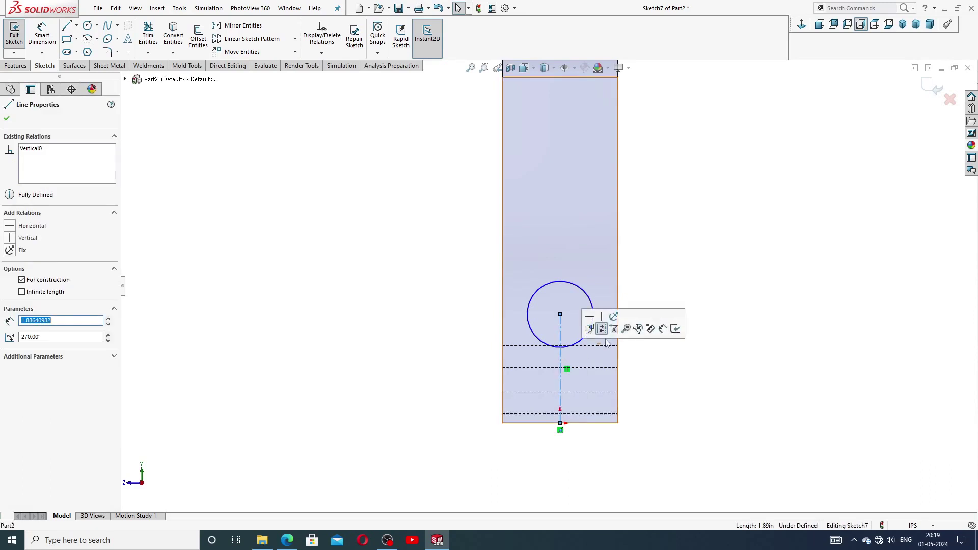
click(683, 276)
Dimension the circle to 0.75 in diameter and the centerline to 0.75 in
click(41, 35)
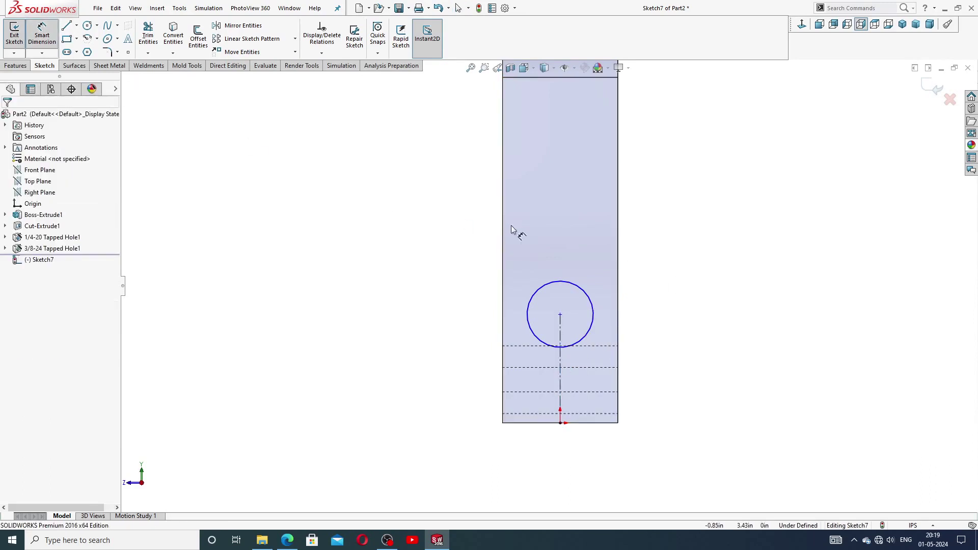
click(567, 288)
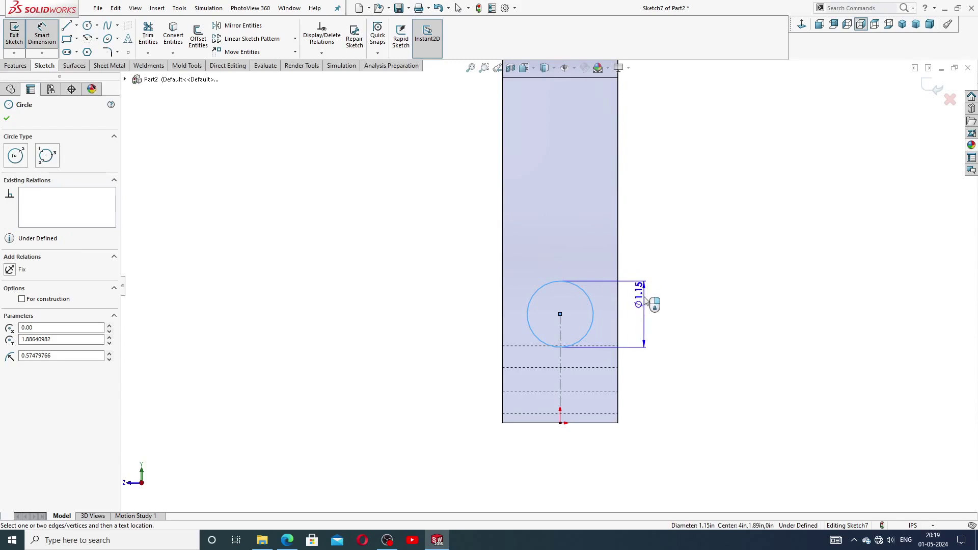
click(642, 317)
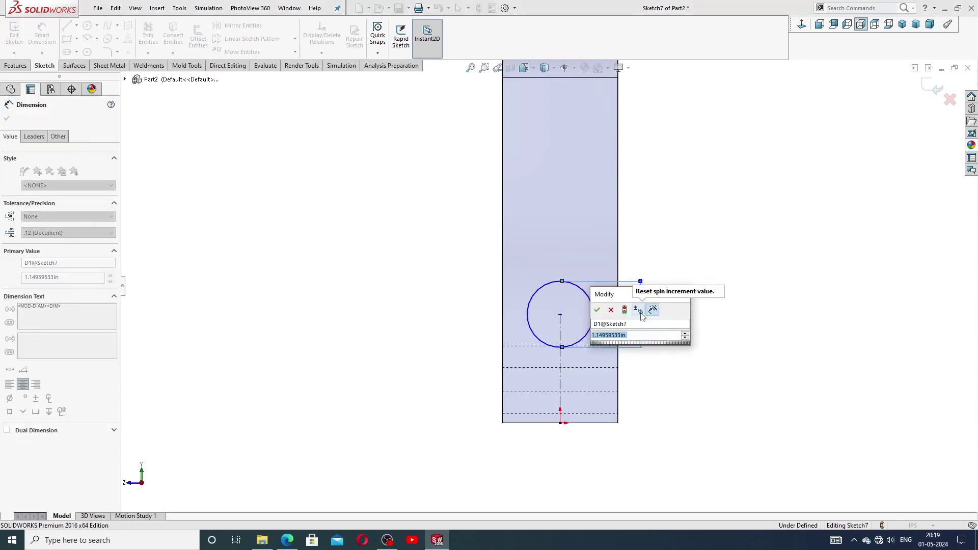
text(.75)
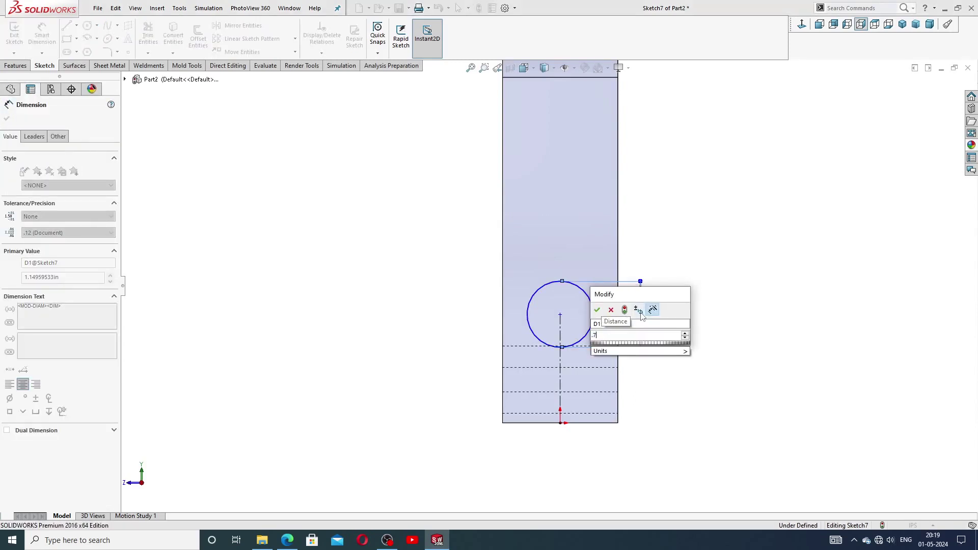
key(Return)
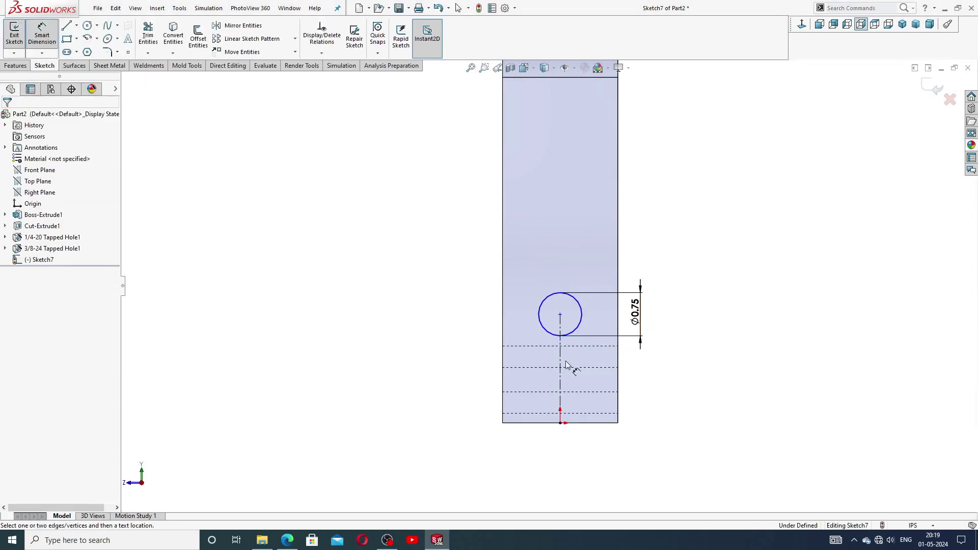
click(561, 354)
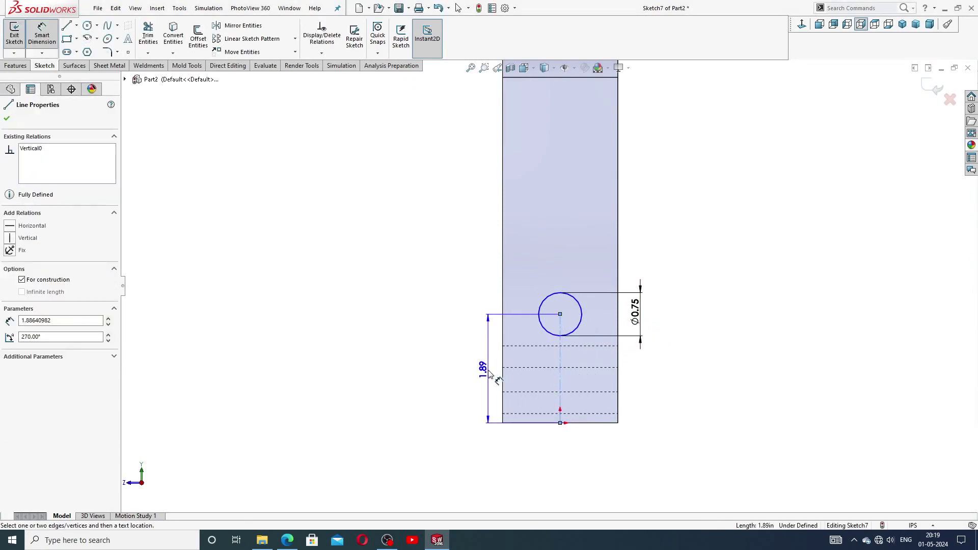
click(470, 373)
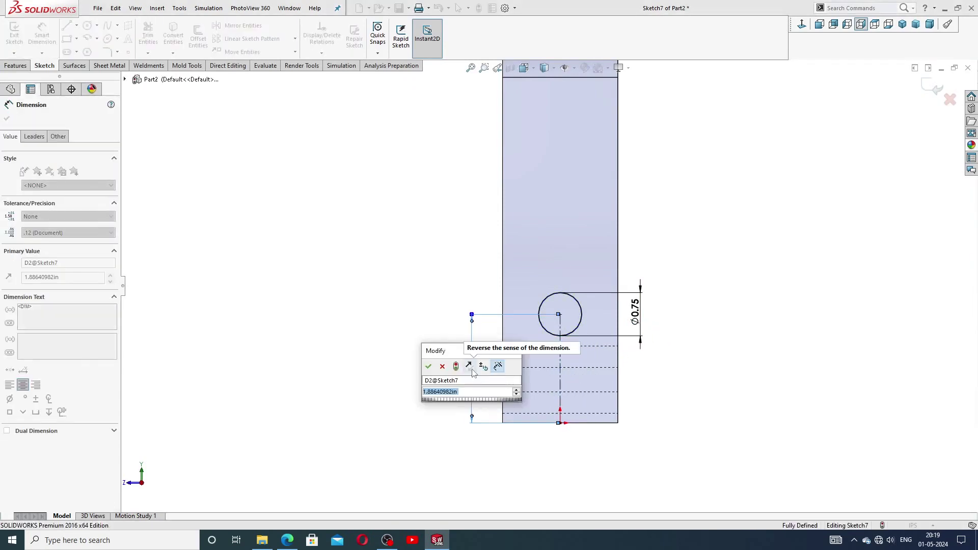
text(.75)
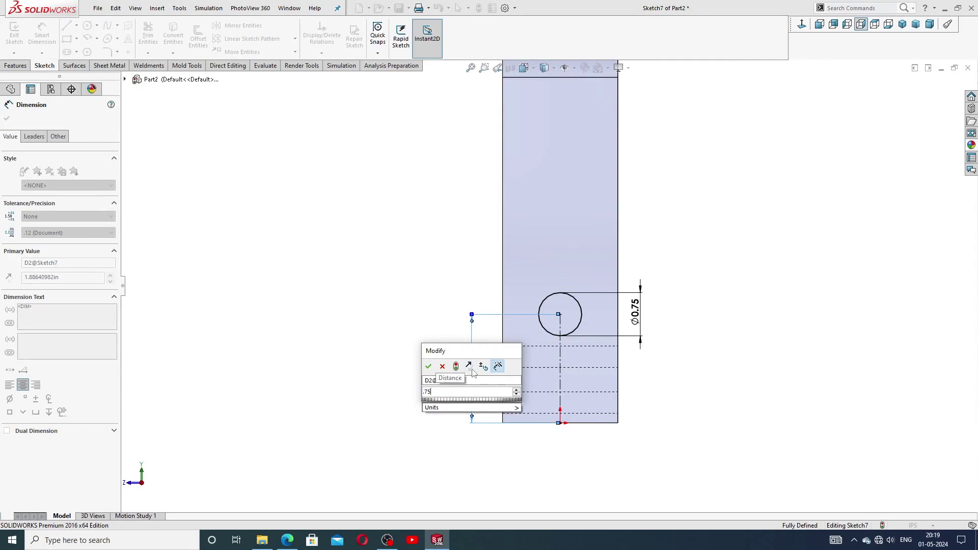
key(Return)
Exit Smart Dimension and start an Extruded Cut from the Features tab
click(760, 321)
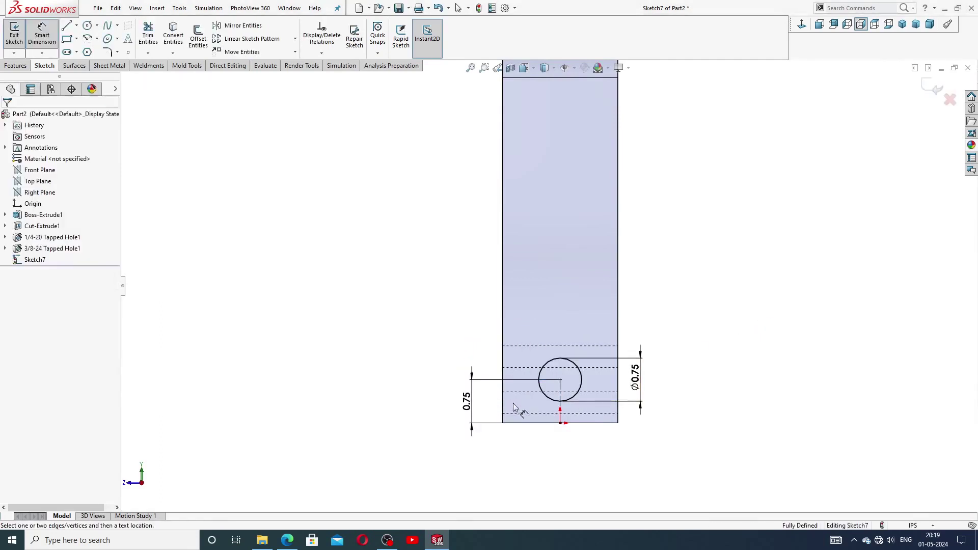
click(467, 407)
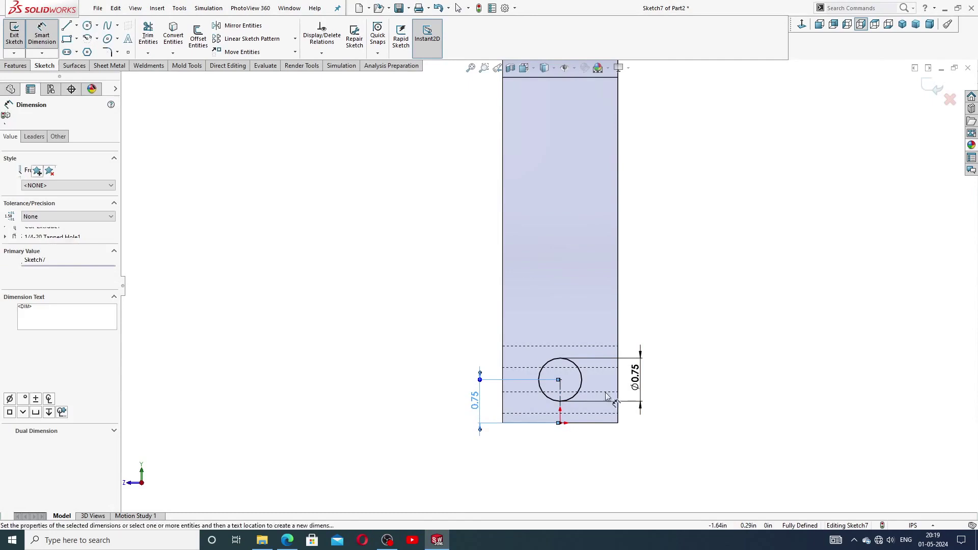
click(641, 386)
click(699, 367)
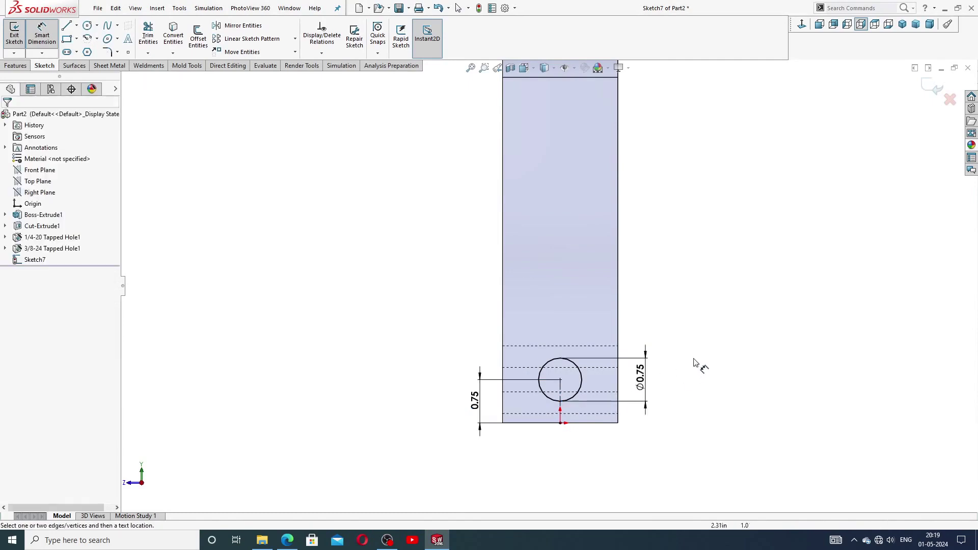
right_click(688, 255)
click(722, 151)
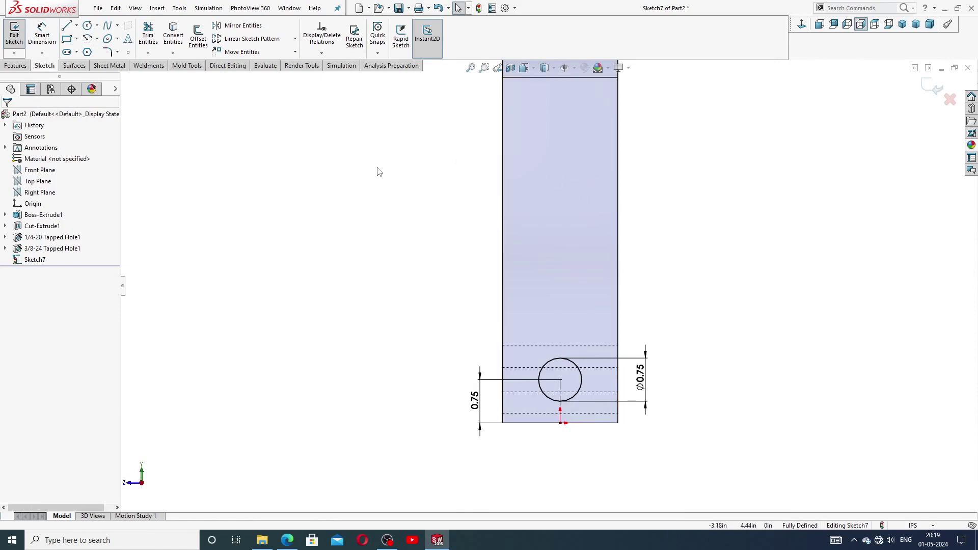
click(15, 66)
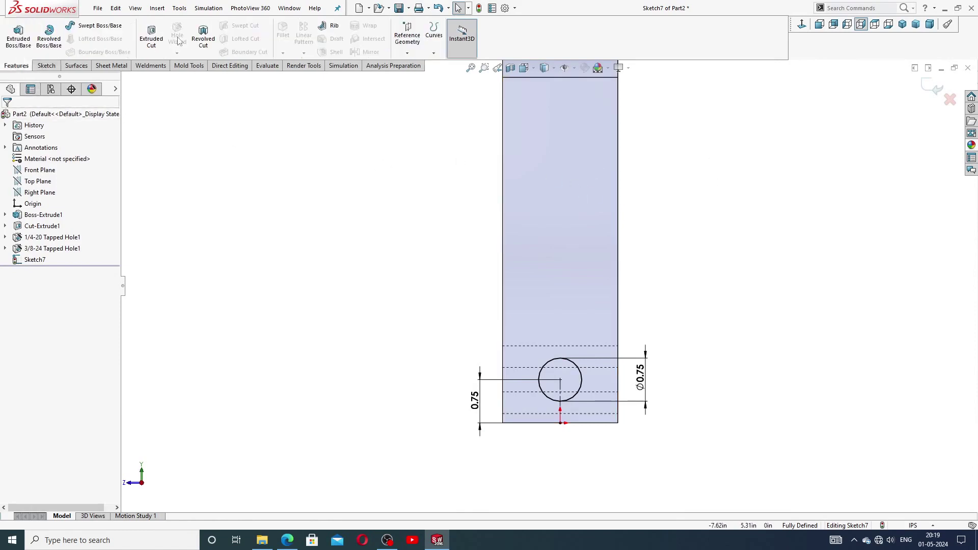
click(151, 35)
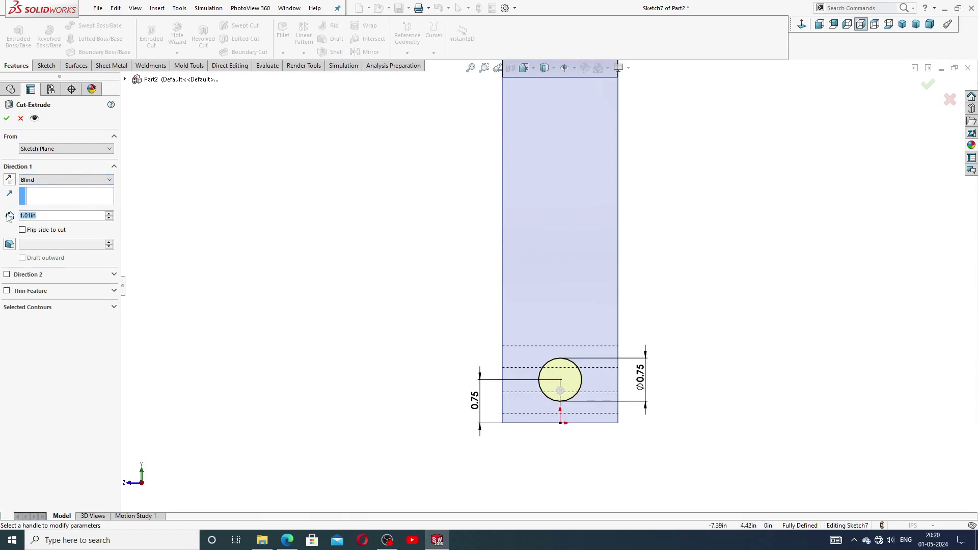
Set the hole cut to Blind, 0.75 in deep, and accept it as Cut-Extrude2
text(0.75)
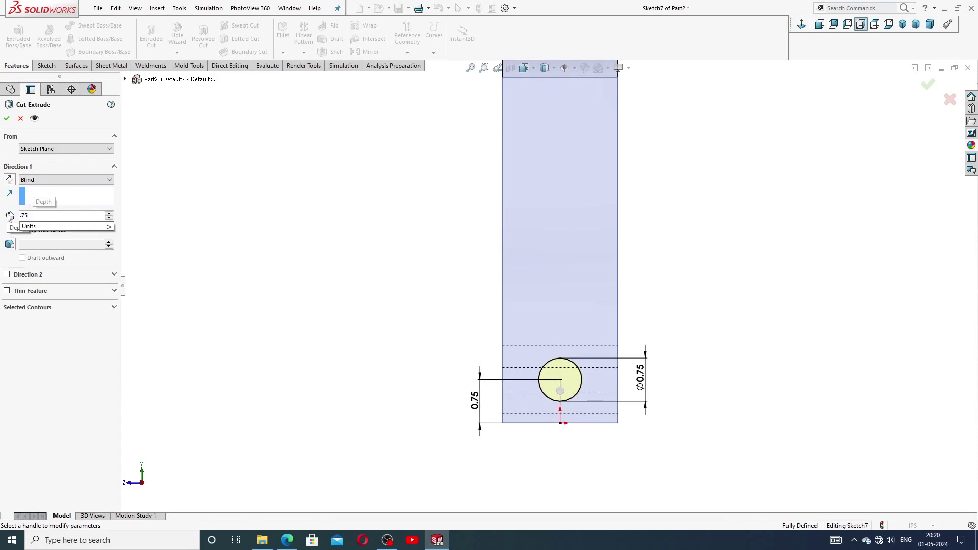
key(Return)
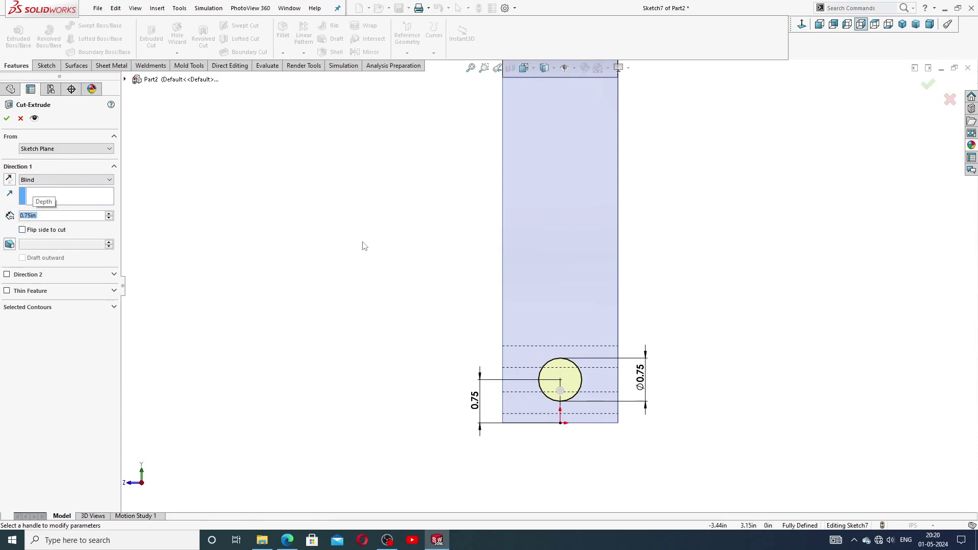
middle_drag(362, 245, 435, 307)
middle_drag(467, 345, 498, 377)
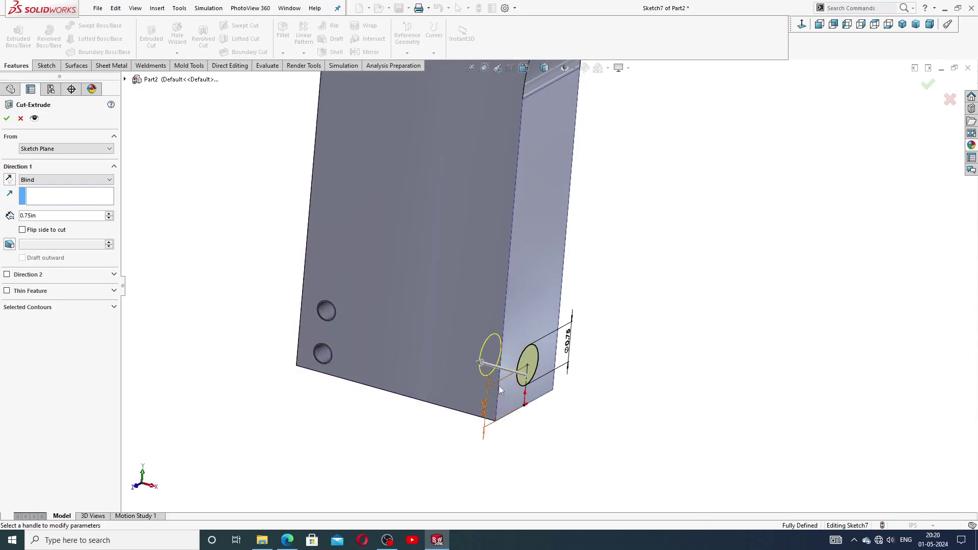
click(46, 216)
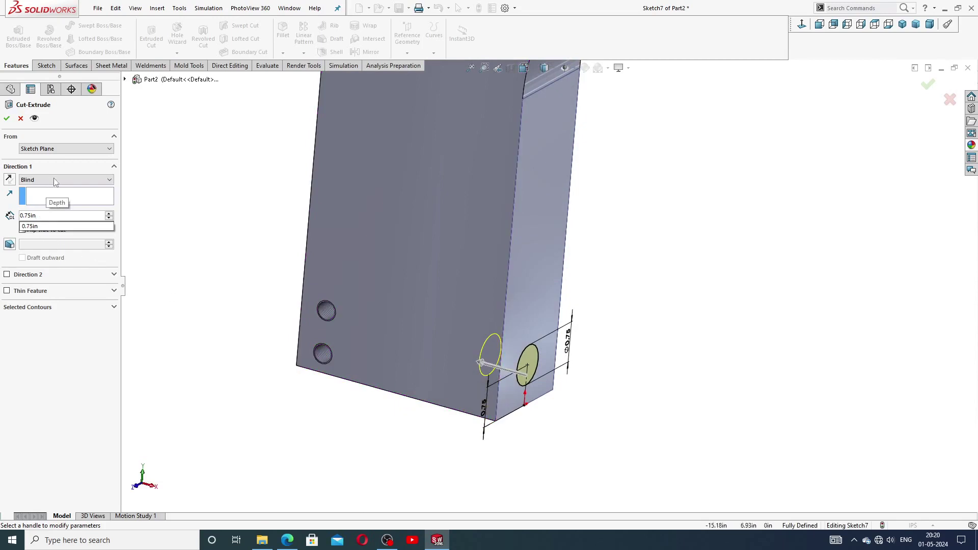
click(7, 119)
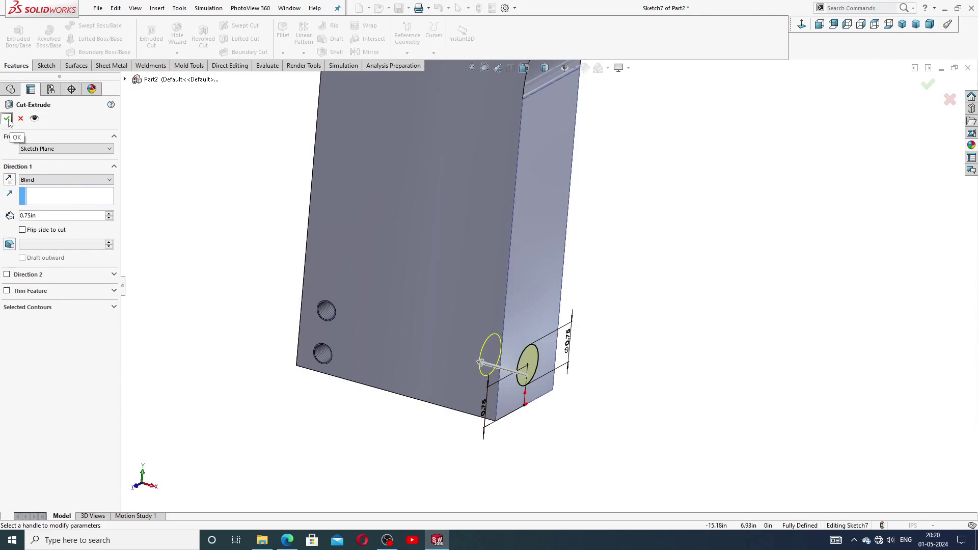
click(7, 118)
Apply polished brass from Metal > Brass to the part and set the isometric view
scroll(621, 257, up, 5)
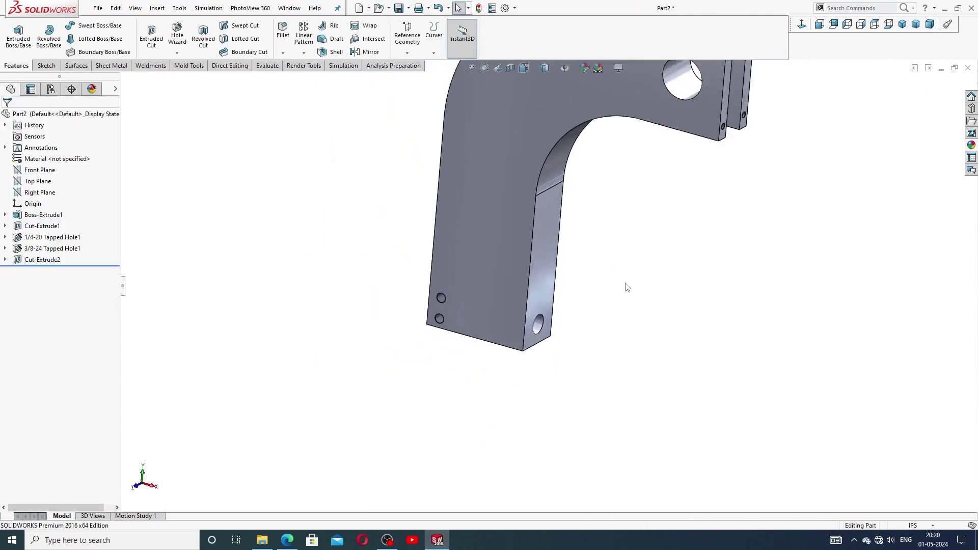
middle_drag(622, 246, 703, 178)
click(972, 146)
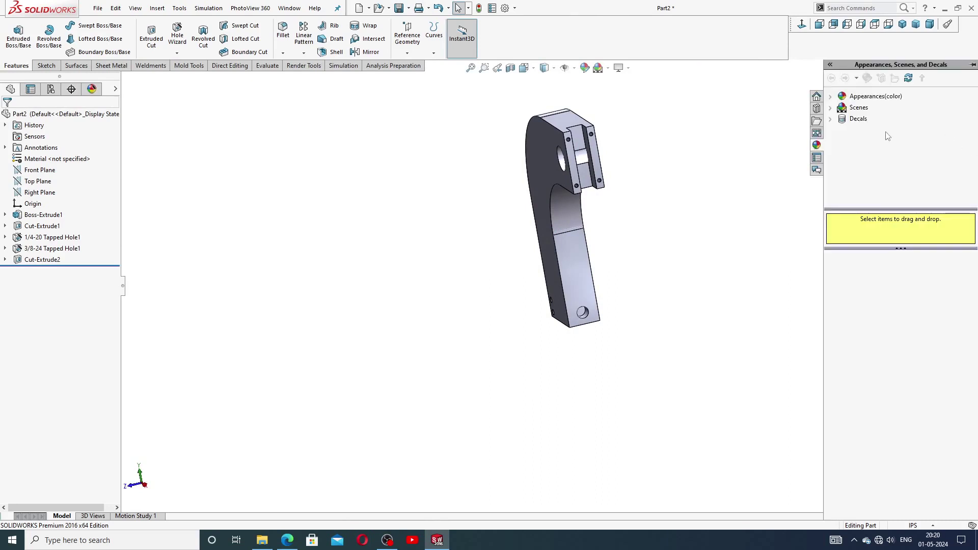
click(869, 97)
click(869, 118)
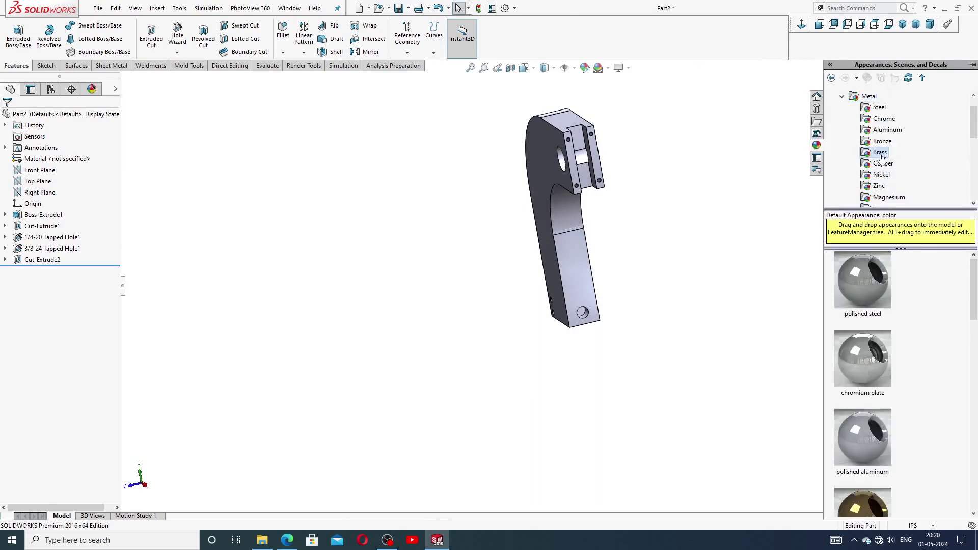
click(880, 152)
double_click(856, 274)
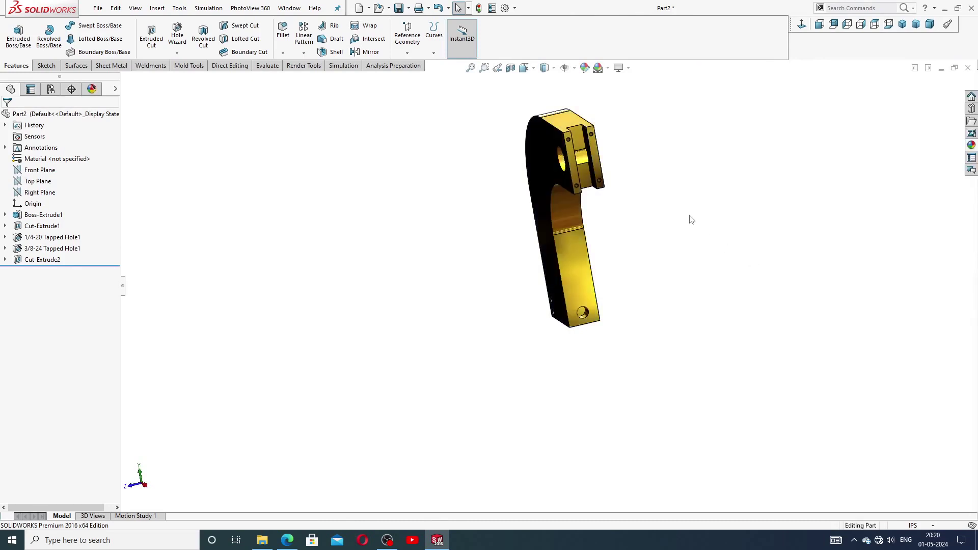
middle_drag(659, 187, 708, 148)
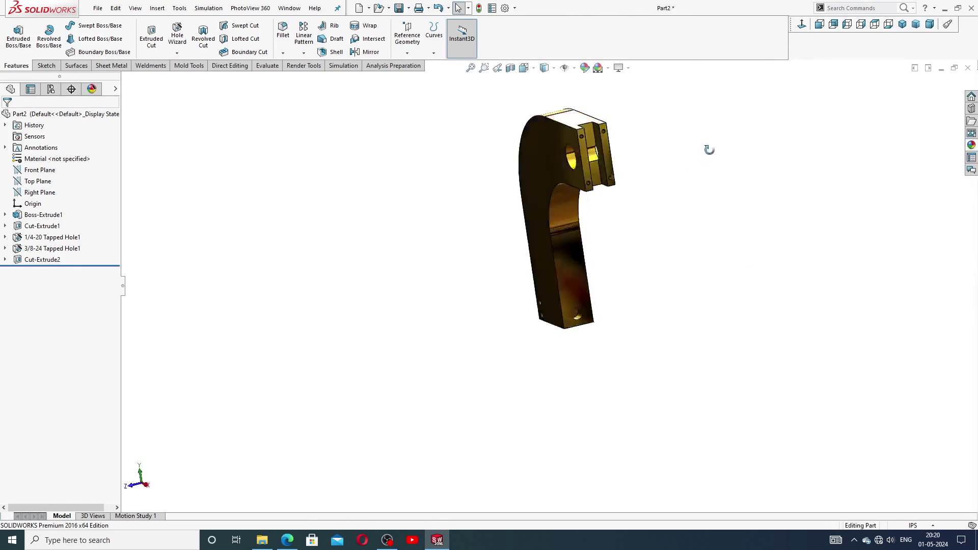
click(903, 24)
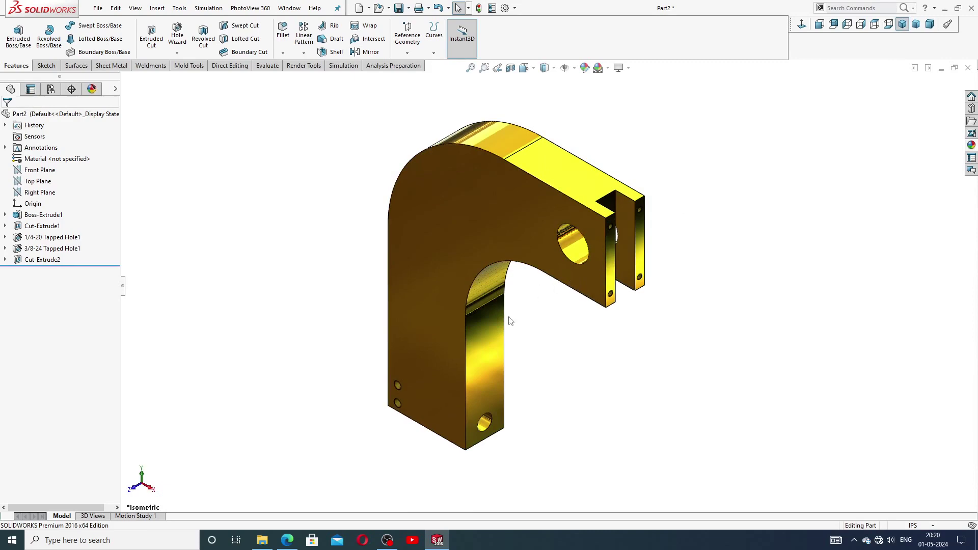
Check the reference drawing PDF in Edge, then return to the part in SOLIDWORKS
click(288, 539)
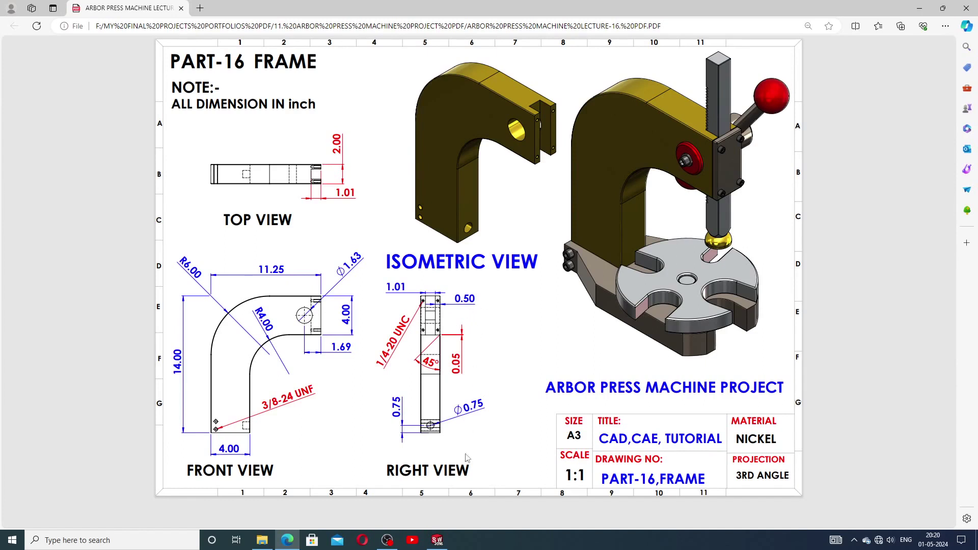
click(437, 540)
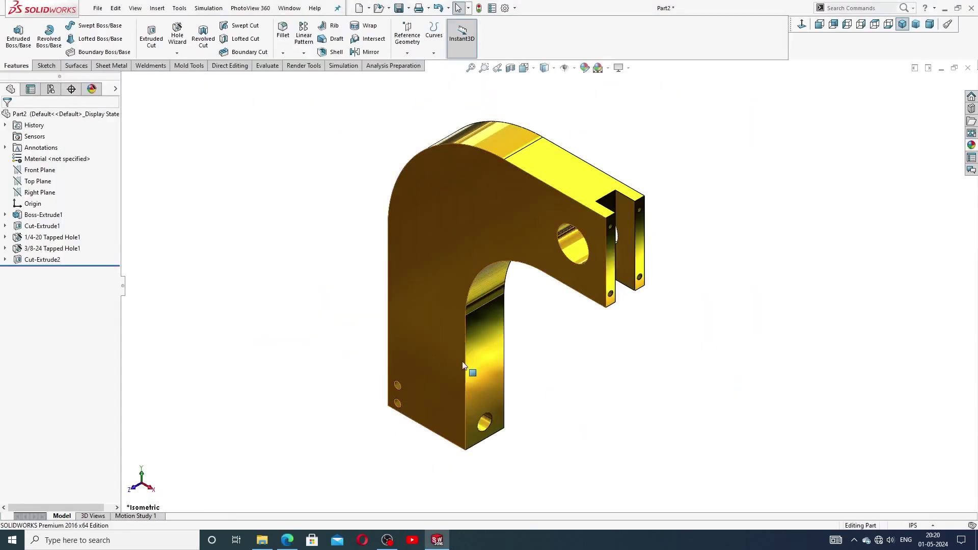
click(304, 53)
Chamfer the left leg, inner leg, top and notch edges at 0.05 in × 45°
click(297, 76)
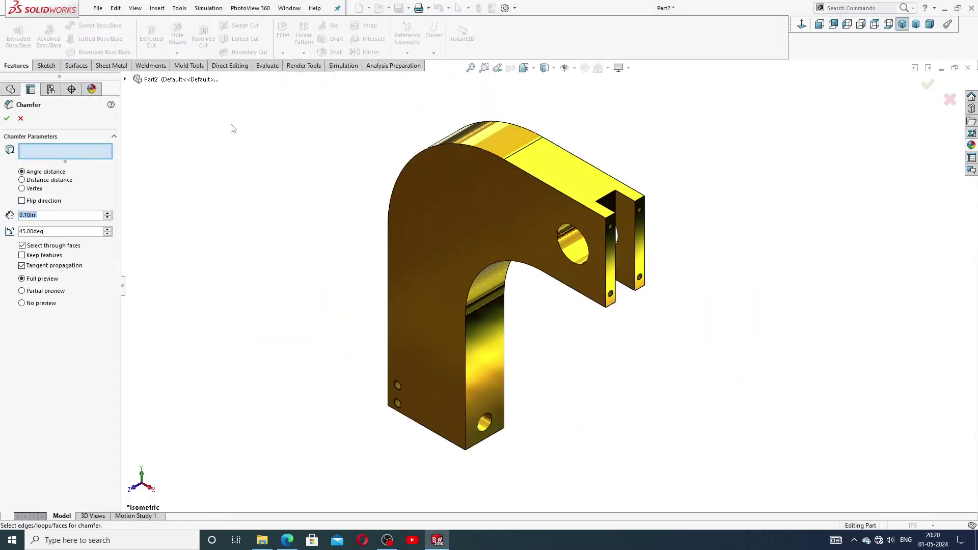
scroll(75, 225, down, 5)
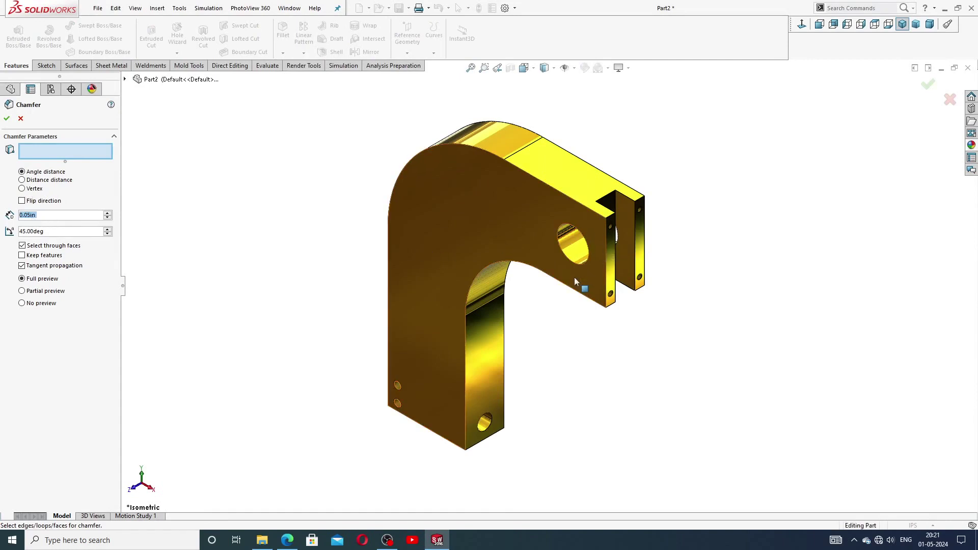
scroll(573, 278, down, 2)
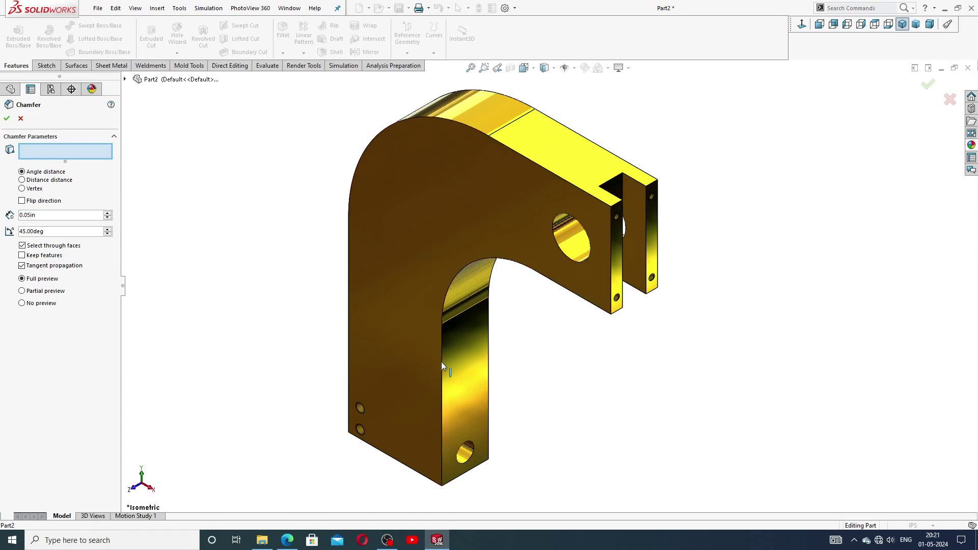
click(441, 362)
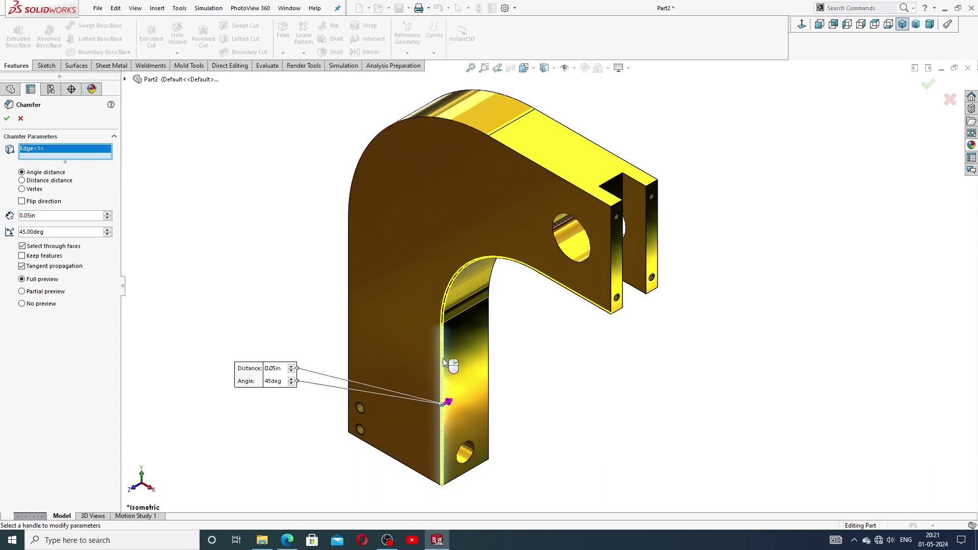
click(491, 347)
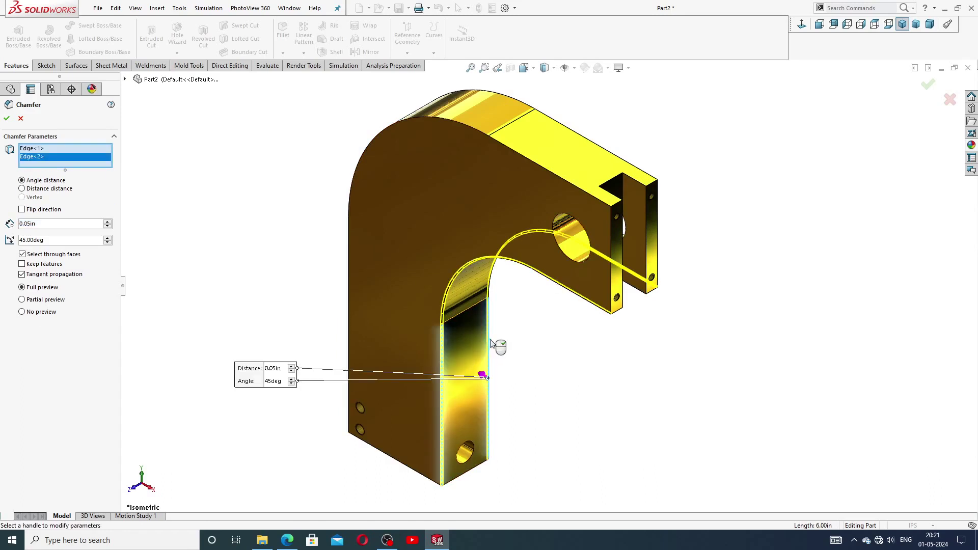
click(574, 187)
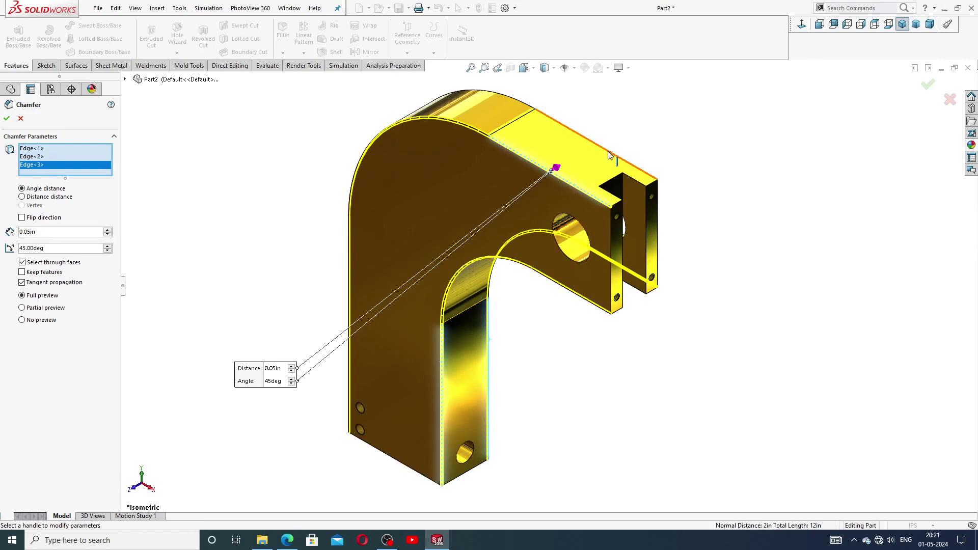
click(619, 168)
middle_drag(711, 181, 628, 166)
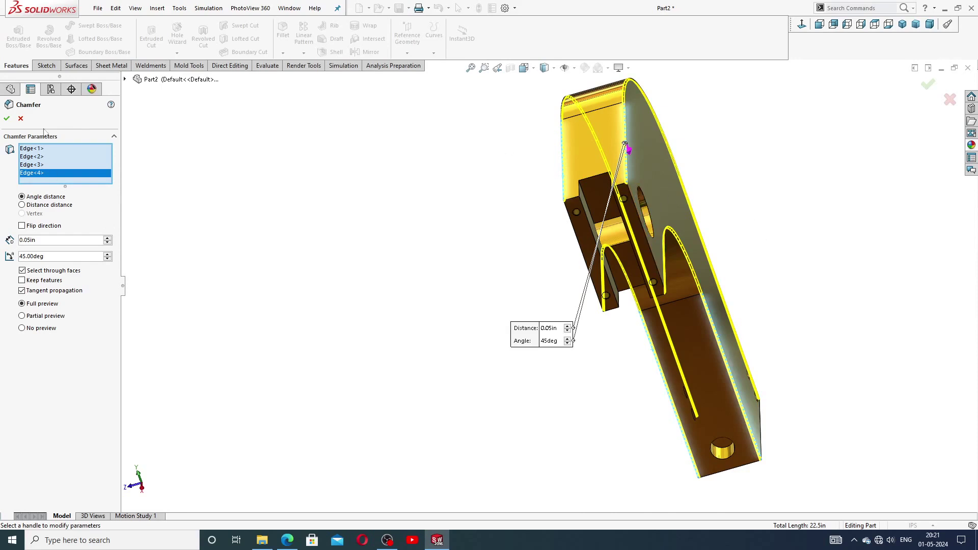
click(6, 120)
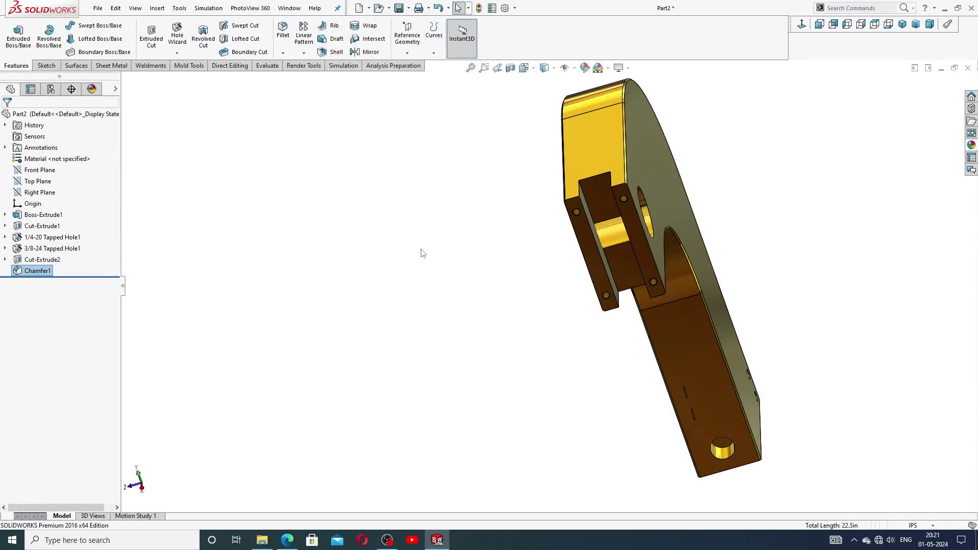
click(439, 199)
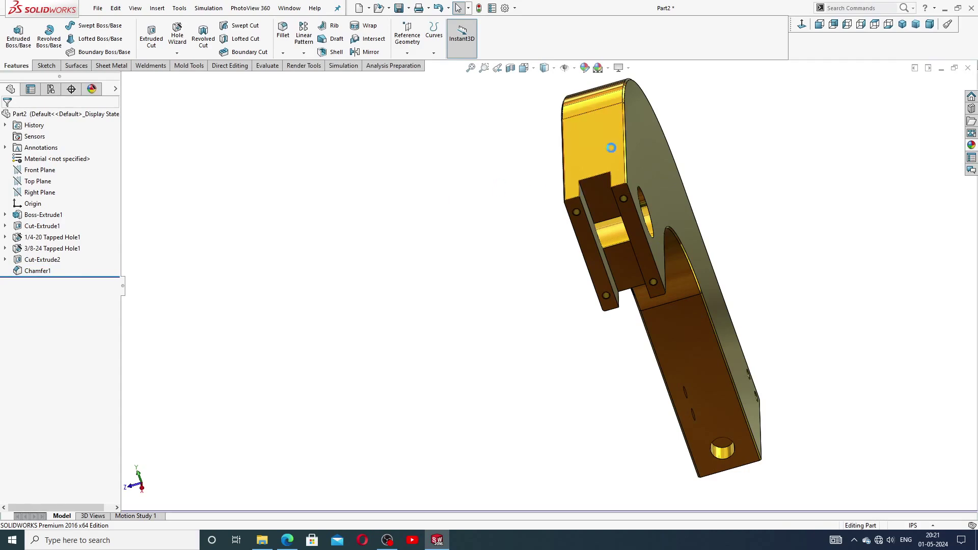
Orbit the part around to bring the end face with the hole into view
middle_drag(741, 176, 646, 301)
scroll(817, 155, down, 3)
scroll(816, 150, up, 3)
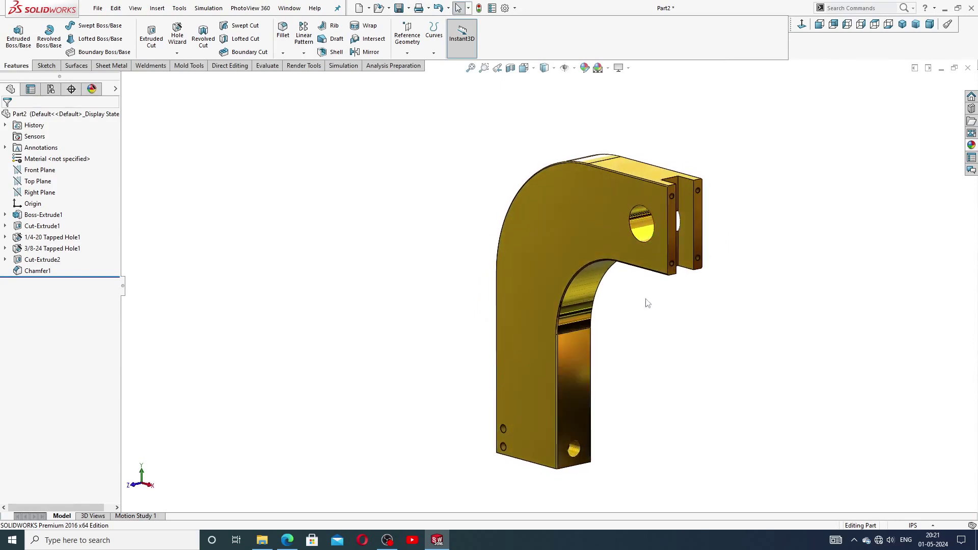
scroll(590, 430, down, 4)
scroll(585, 447, down, 3)
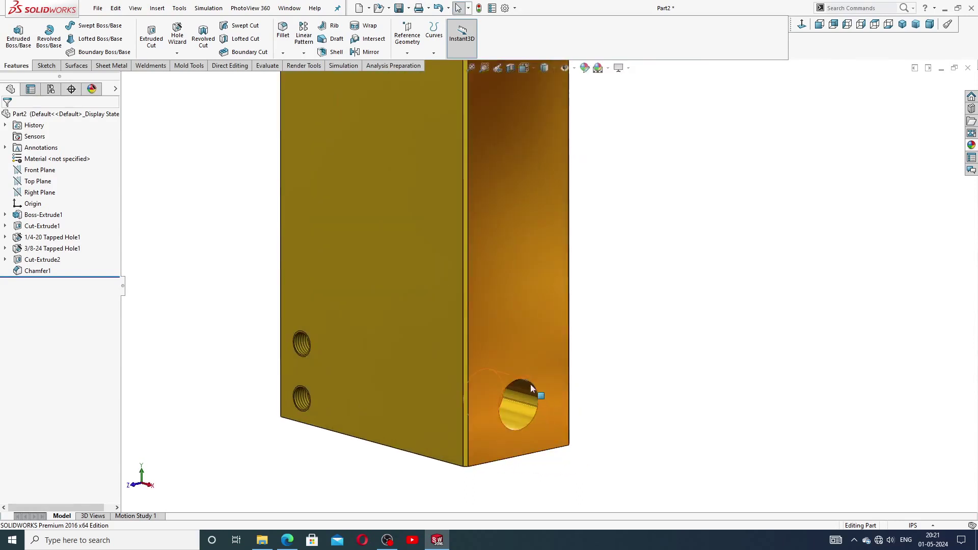
middle_drag(710, 316, 708, 317)
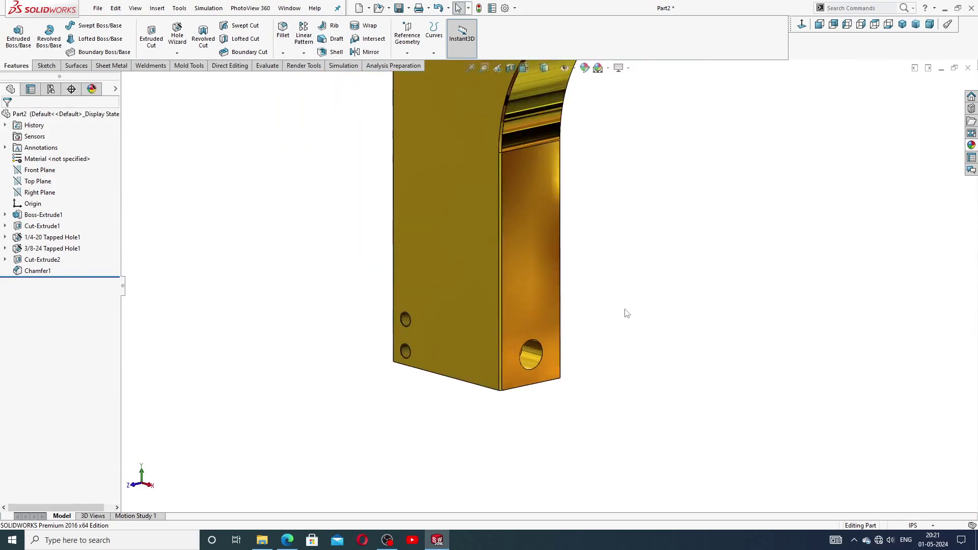
middle_drag(627, 313, 542, 234)
Chamfer the hole's circular rim at 0.01 in × 45° as Chamfer2
click(283, 53)
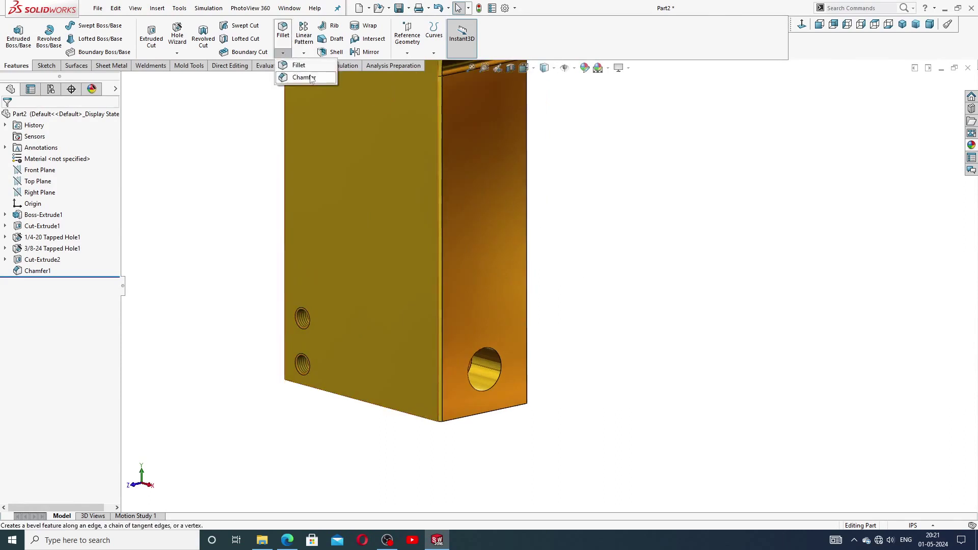
click(308, 79)
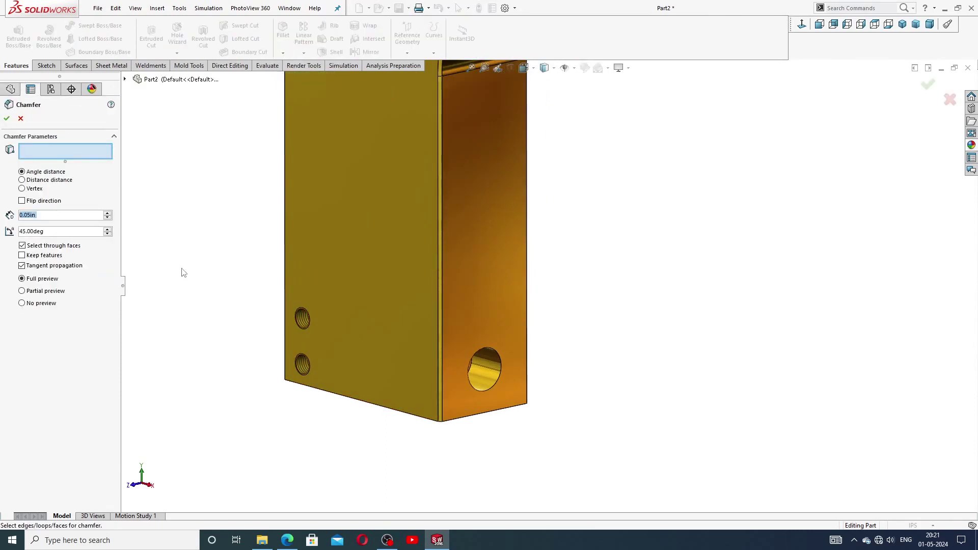
text(.01)
key(Return)
scroll(489, 426, down, 3)
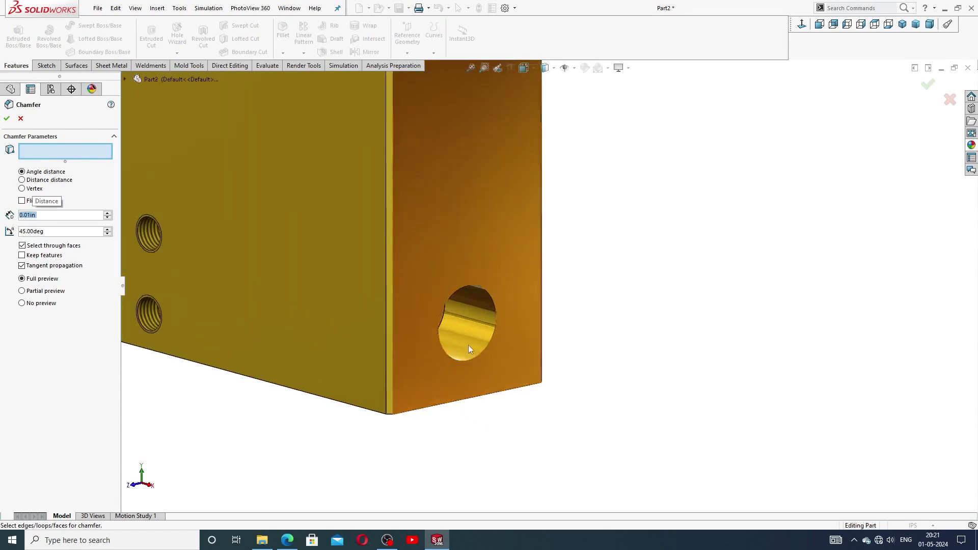
click(457, 290)
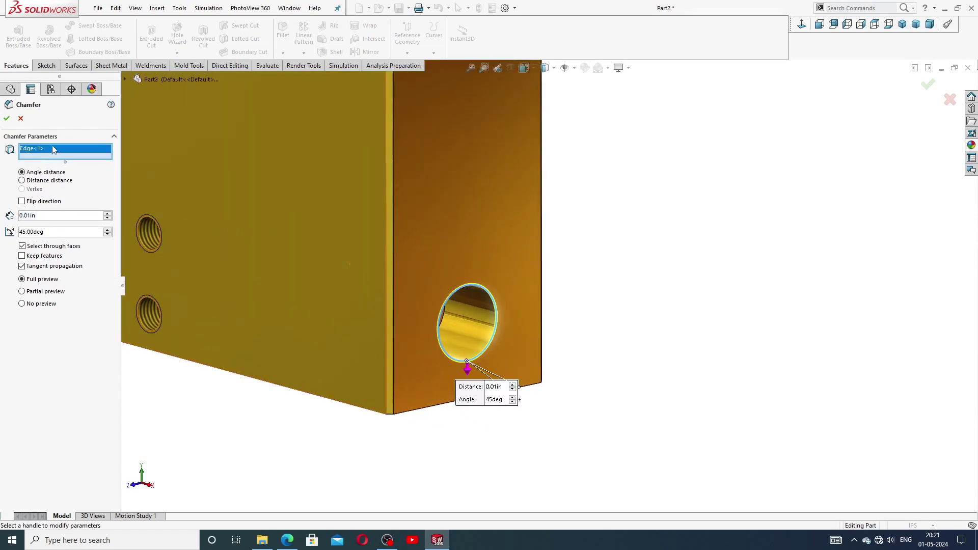
key(Return)
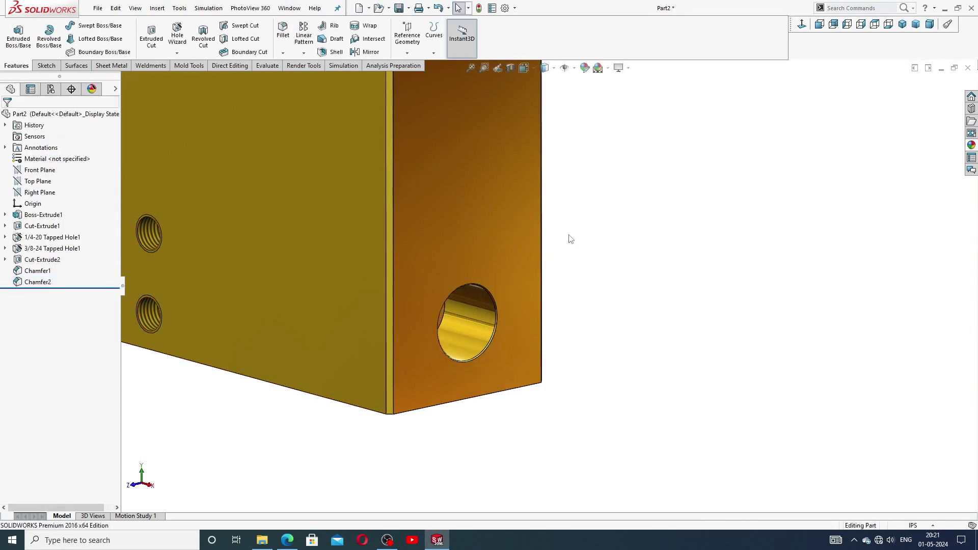
Inspect the chamfered frame from several angles, return to isometric, and bring up the frame drawing PDF
scroll(494, 301, up, 5)
middle_drag(494, 299, 600, 143)
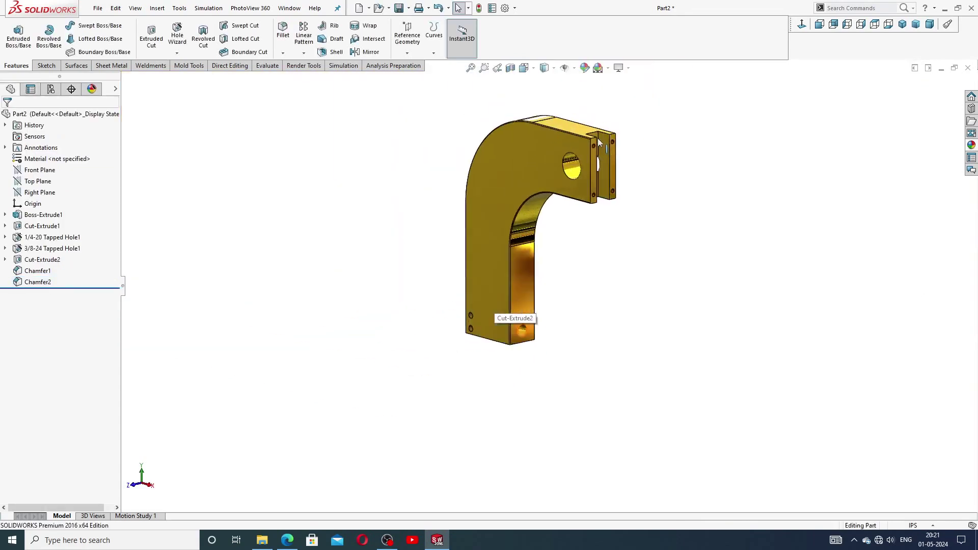
scroll(580, 194, down, 3)
middle_drag(579, 193, 524, 387)
mouse_move(562, 430)
middle_down()
mouse_move(508, 417)
mouse_move(533, 323)
mouse_move(541, 391)
mouse_move(561, 439)
middle_up()
scroll(561, 438, up, 2)
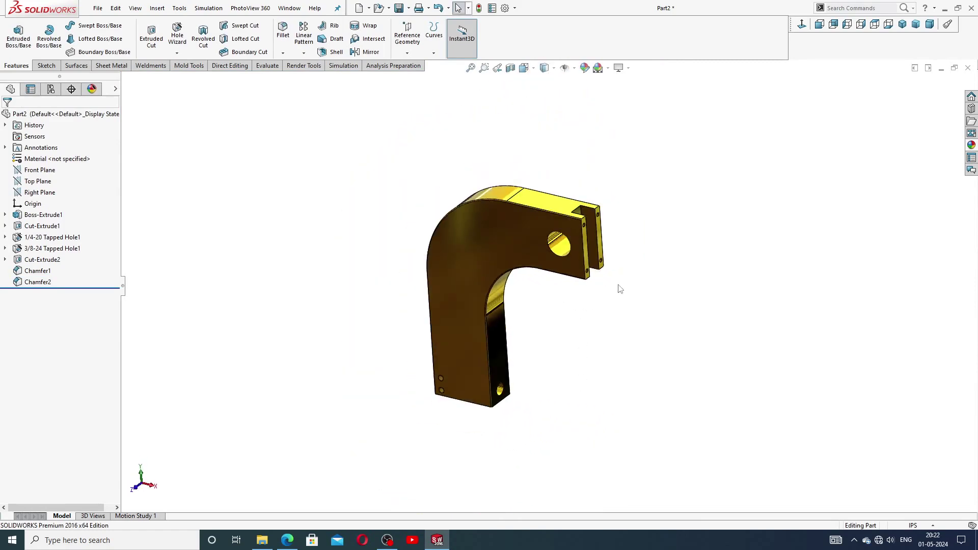
middle_drag(620, 289, 602, 316)
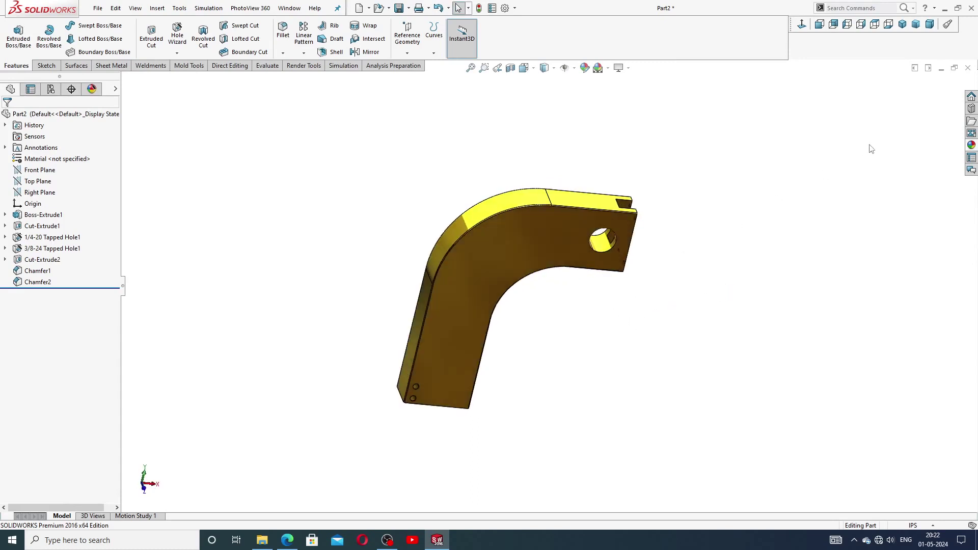
click(902, 24)
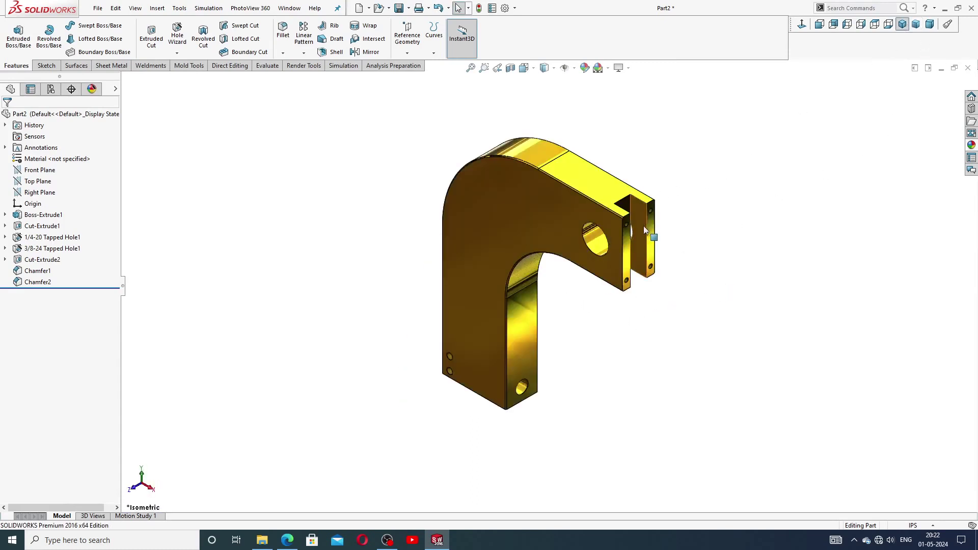
scroll(544, 334, down, 3)
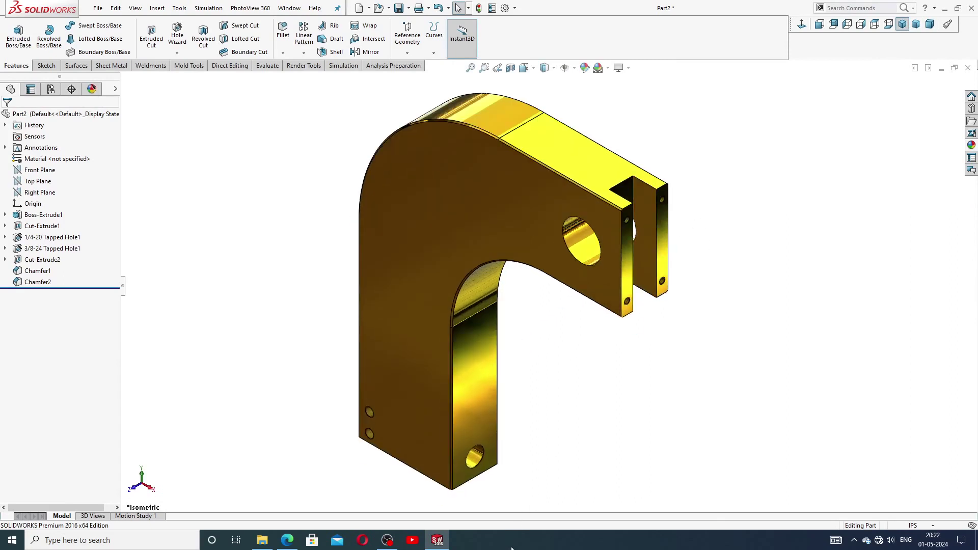
click(287, 540)
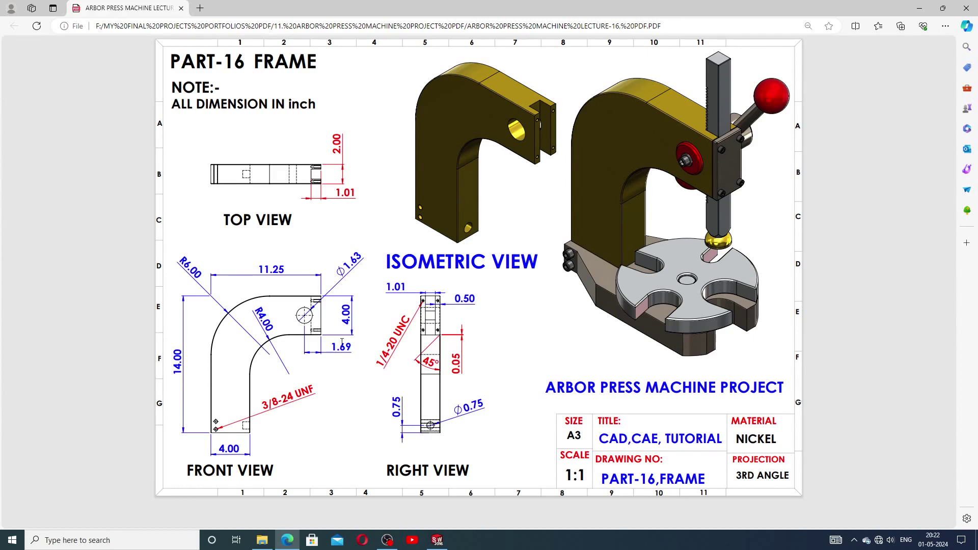
Go back to SOLIDWORKS after viewing the Part-17 gear rack drawing
click(437, 540)
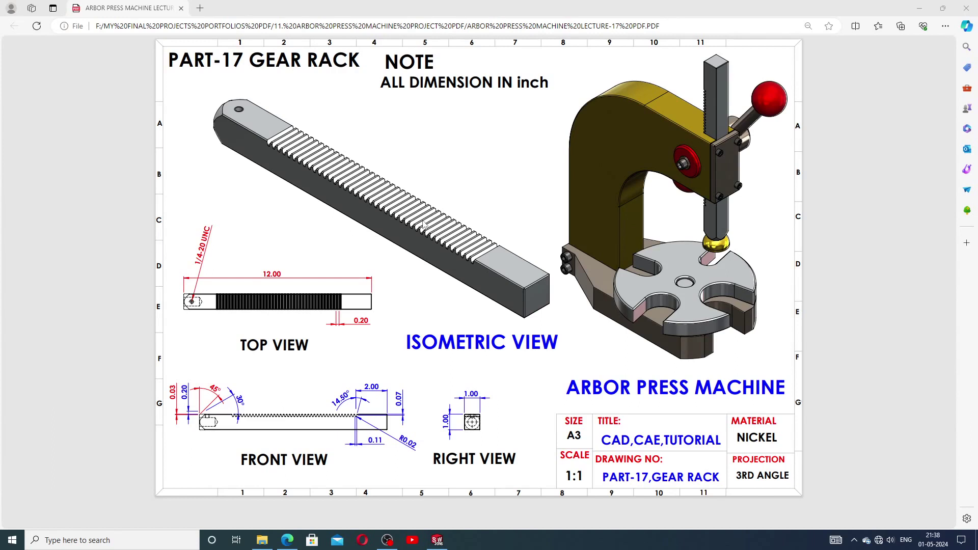
Create a new blank part document in SOLIDWORKS
click(437, 541)
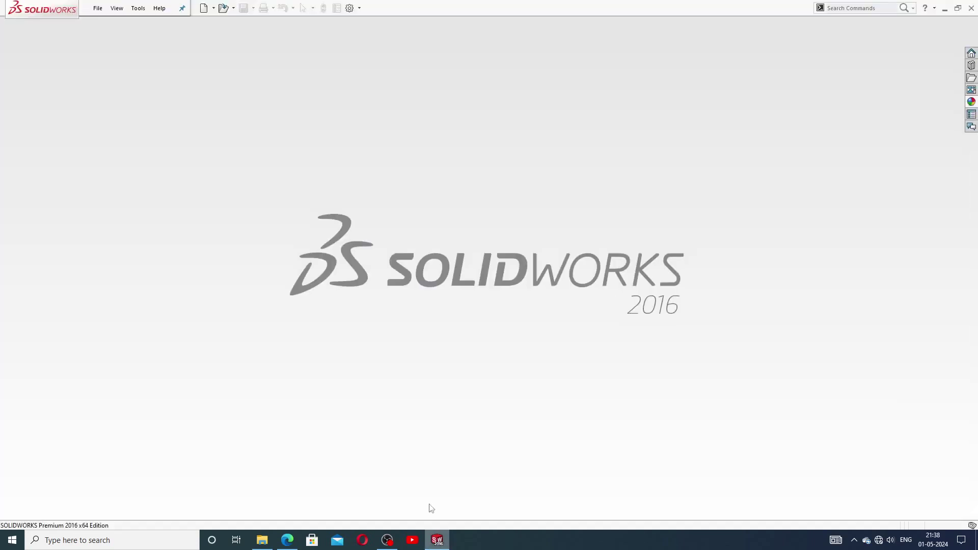
click(204, 8)
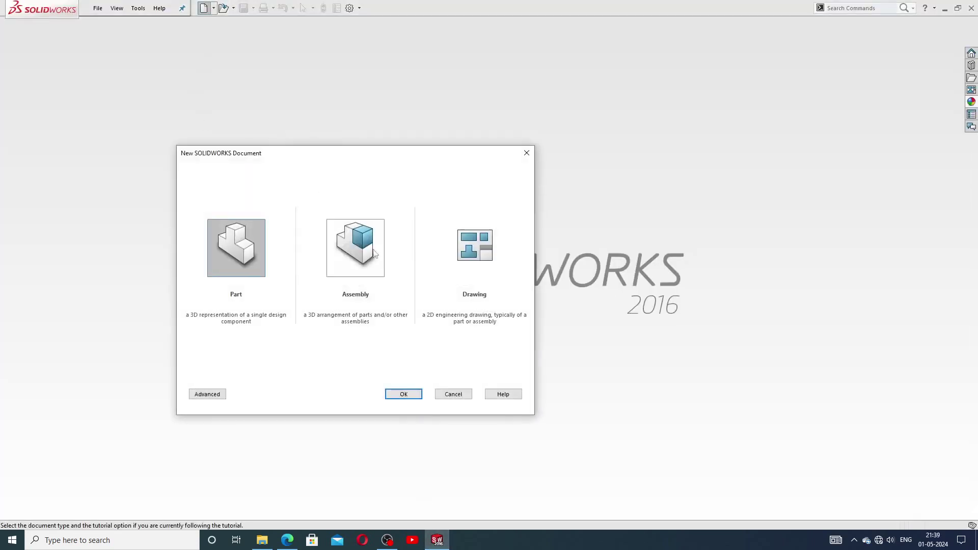
click(403, 394)
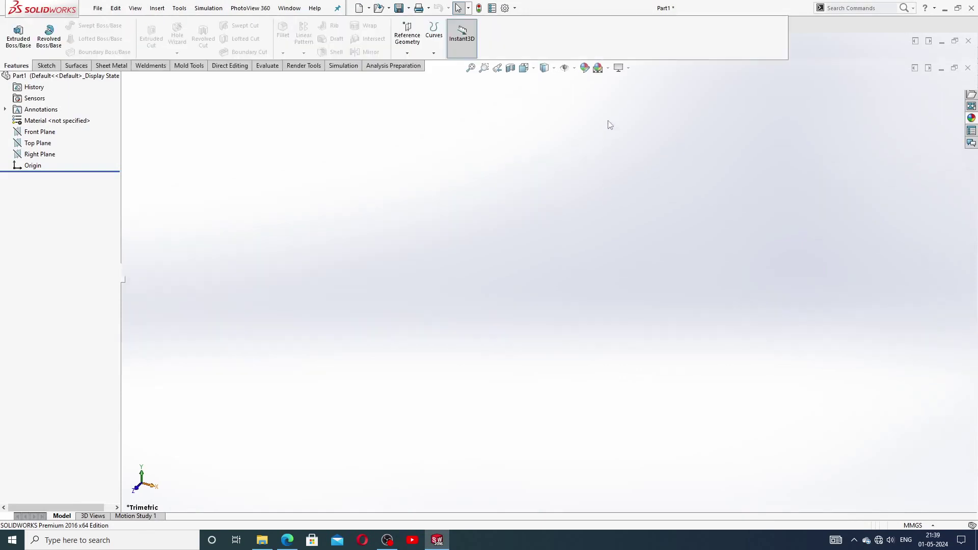
Apply the Plain White scene and switch the part to IPS inch units
click(609, 69)
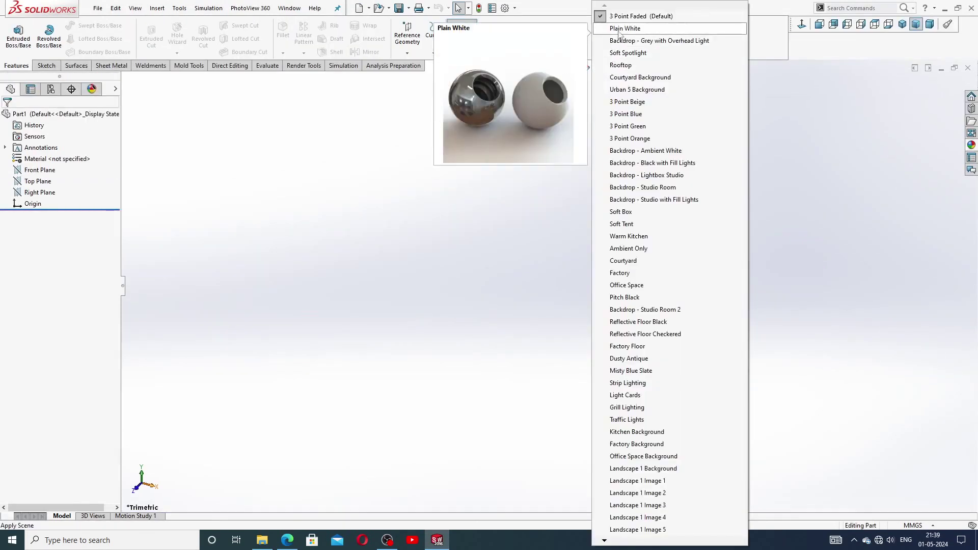
click(619, 30)
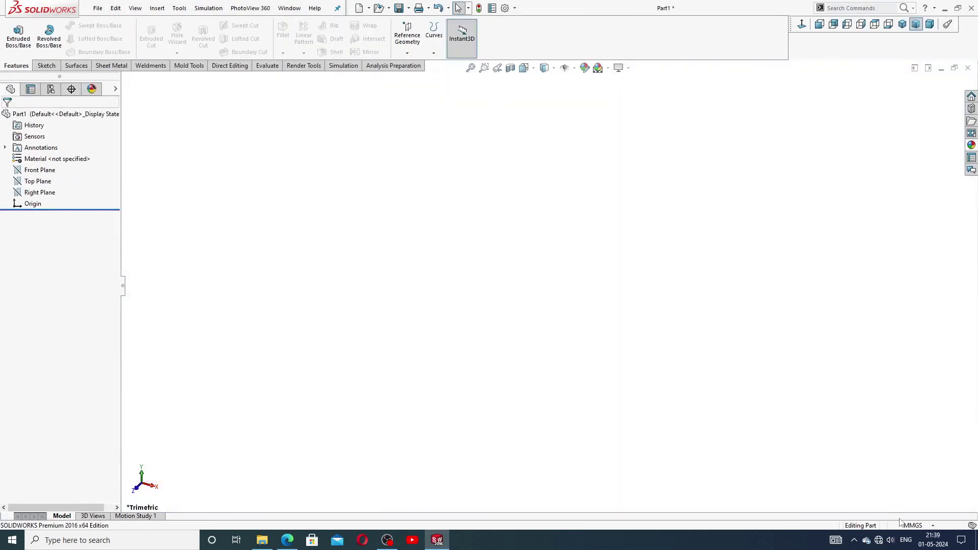
click(915, 525)
click(895, 495)
Raise shaded and wireframe image quality to maximum in Document Properties
click(505, 8)
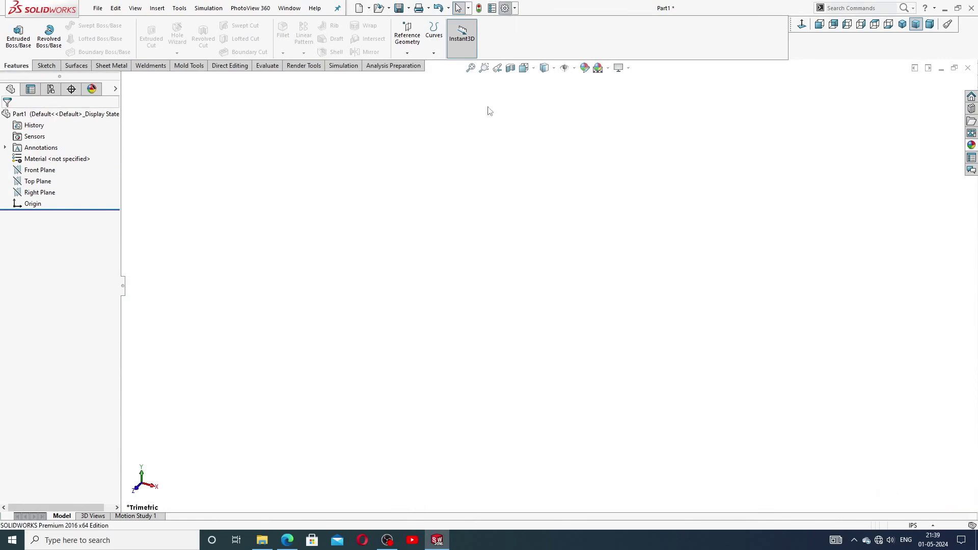
click(378, 98)
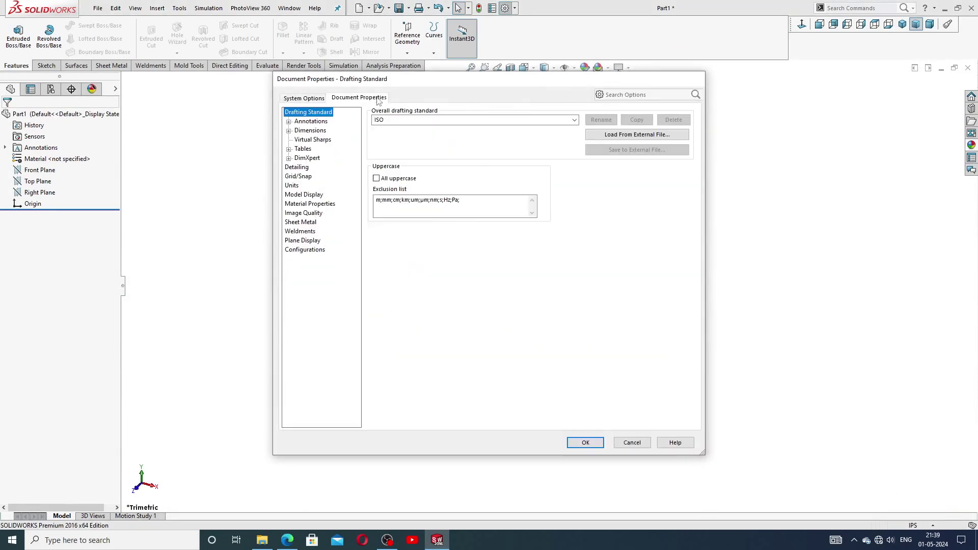
click(305, 213)
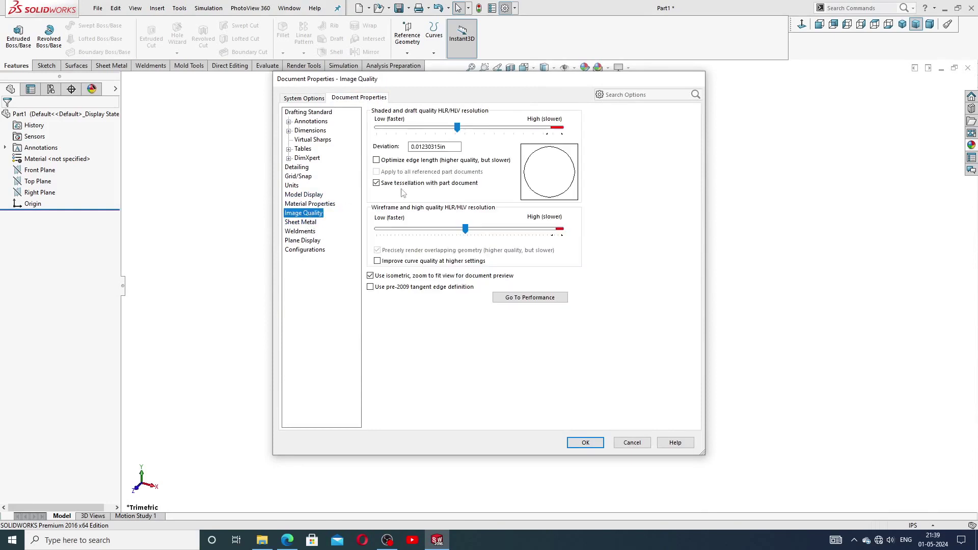
drag(459, 127, 562, 127)
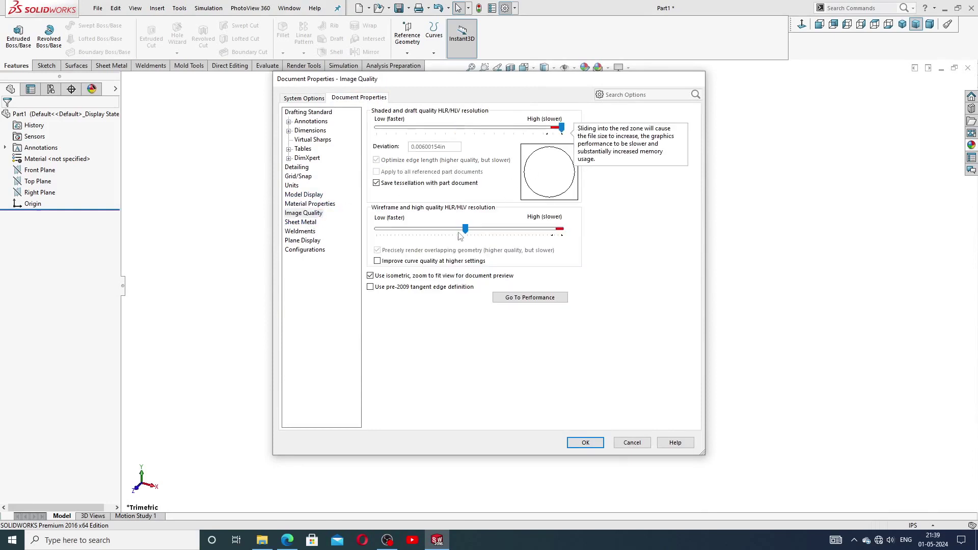
drag(465, 229, 562, 230)
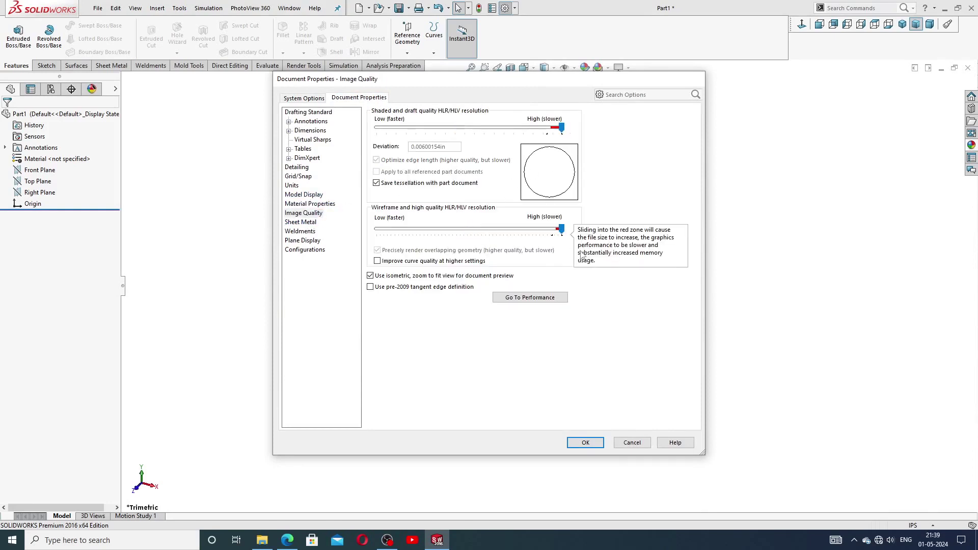
click(585, 443)
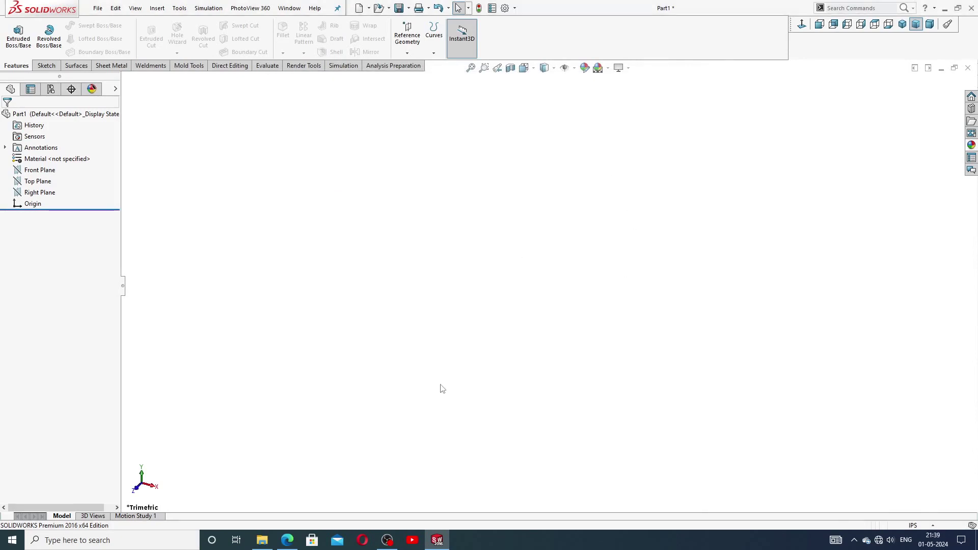
click(288, 541)
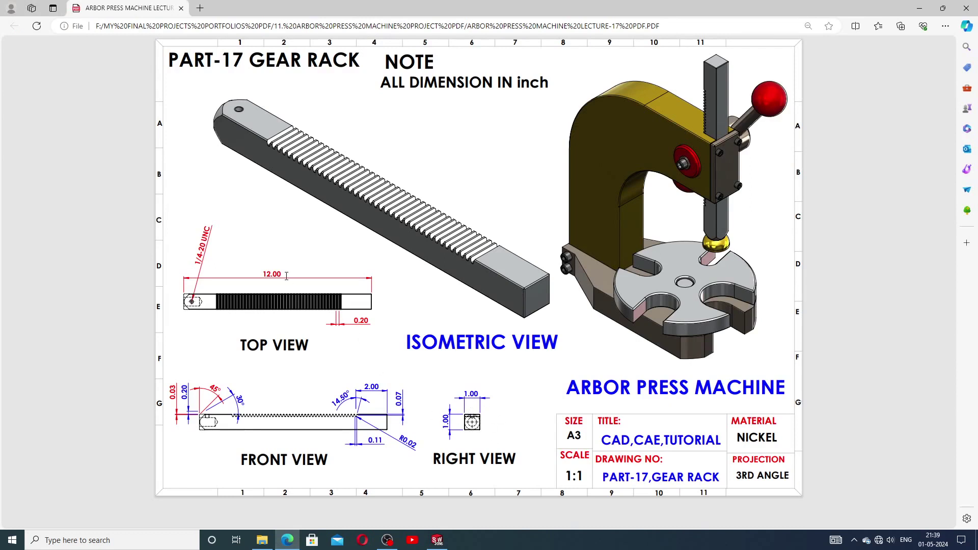
Return from the gear rack drawing to the empty Part1 in SOLIDWORKS
click(437, 540)
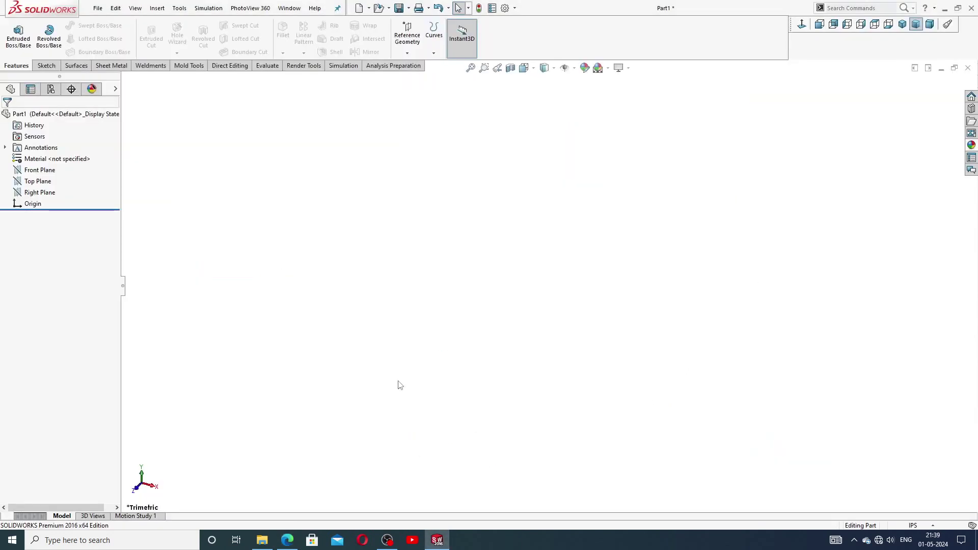
Sketch a center rectangle on the Right Plane, centred on the origin
click(41, 192)
click(43, 182)
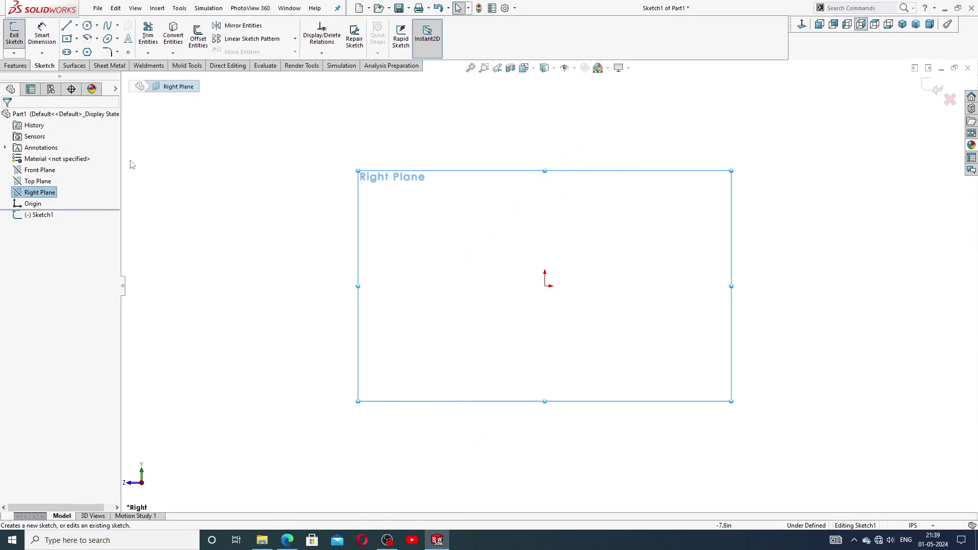
click(76, 39)
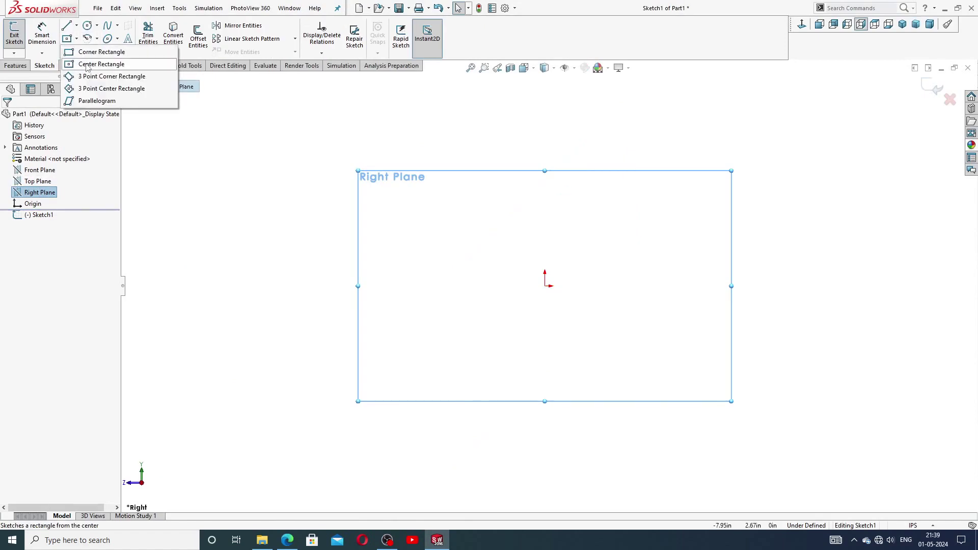
click(88, 65)
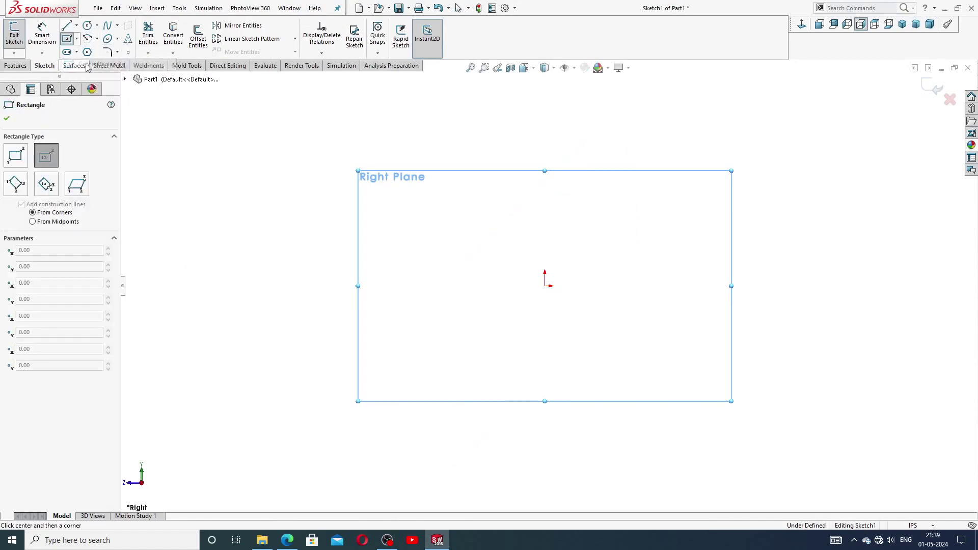
click(545, 286)
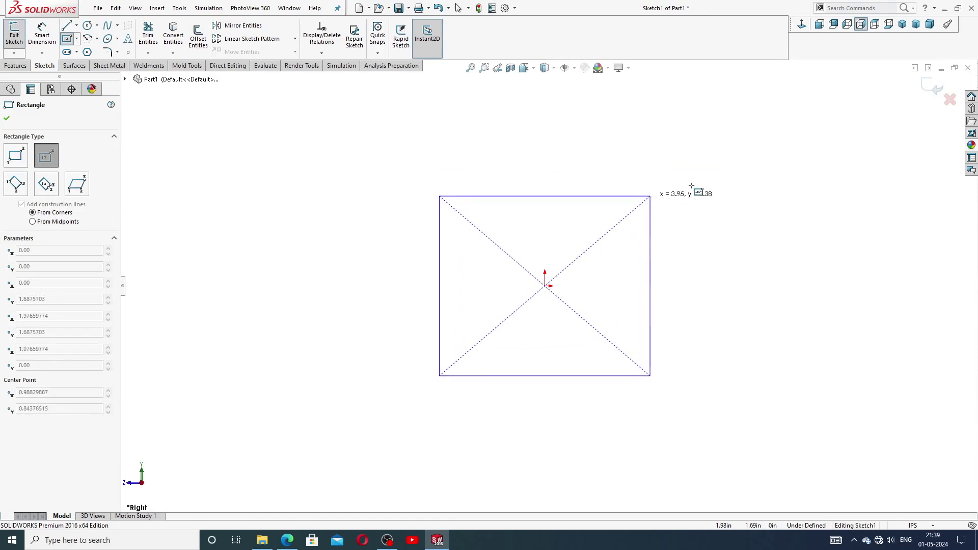
click(651, 196)
right_click(694, 189)
click(706, 194)
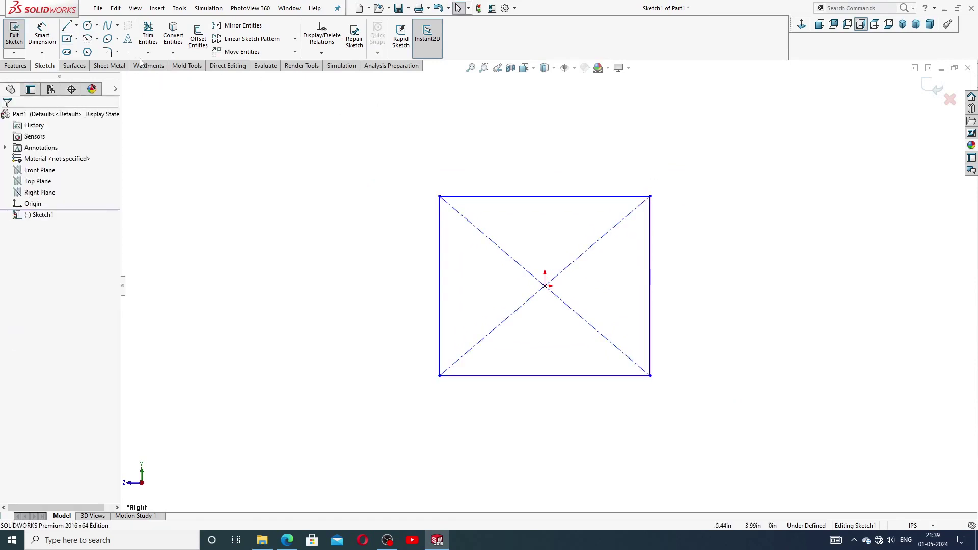
Dimension the rectangle 1.00 in wide and 1.00 in high, making a fully defined square
click(42, 33)
click(508, 197)
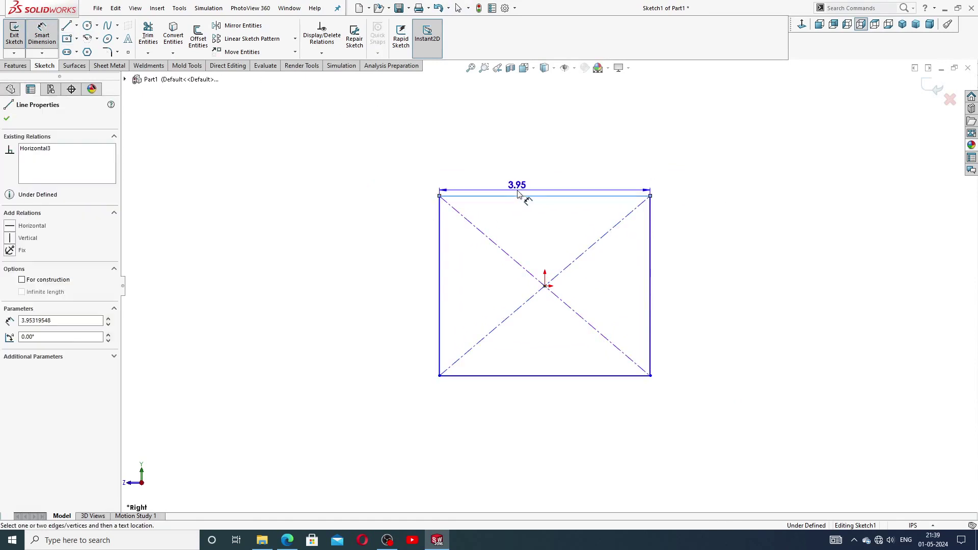
click(528, 186)
text(1)
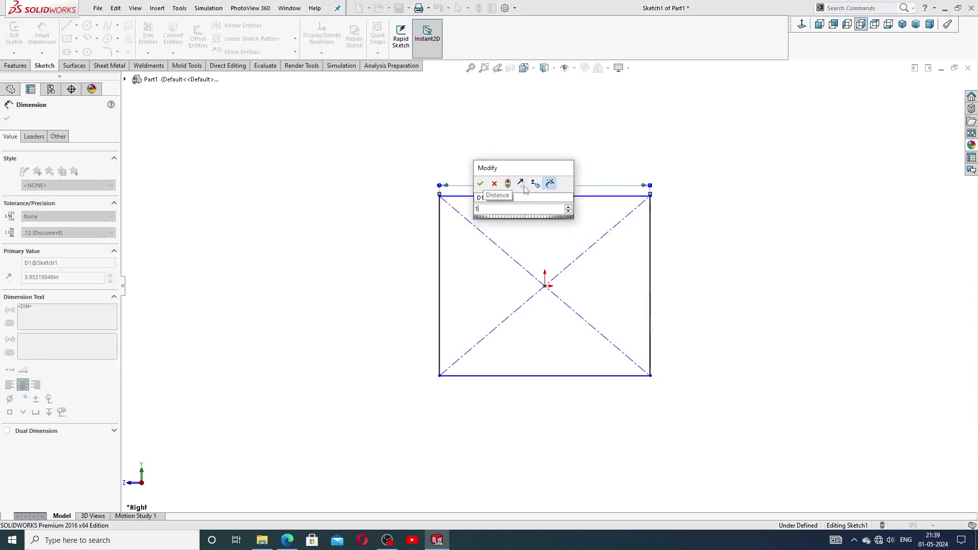
key(Return)
click(439, 255)
click(425, 262)
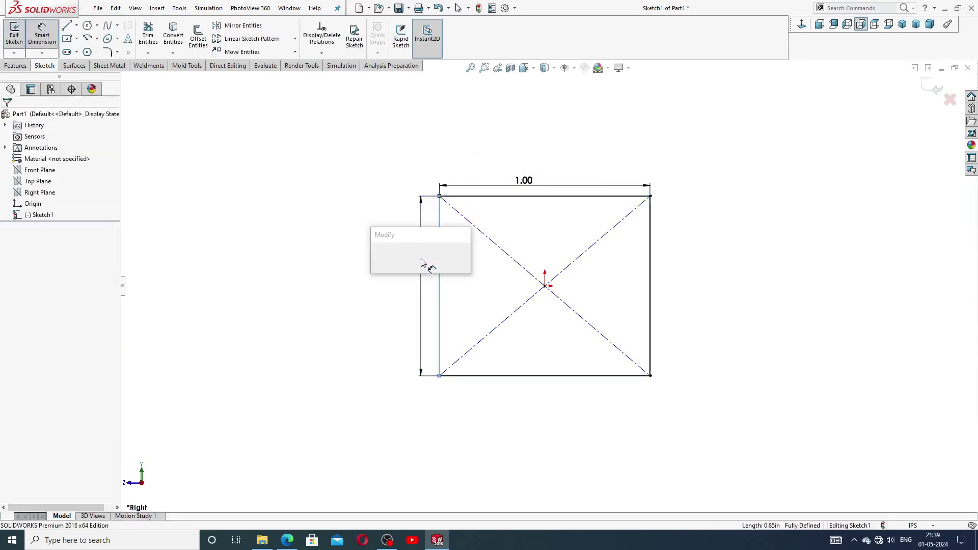
key(Return)
text(1)
key(Return)
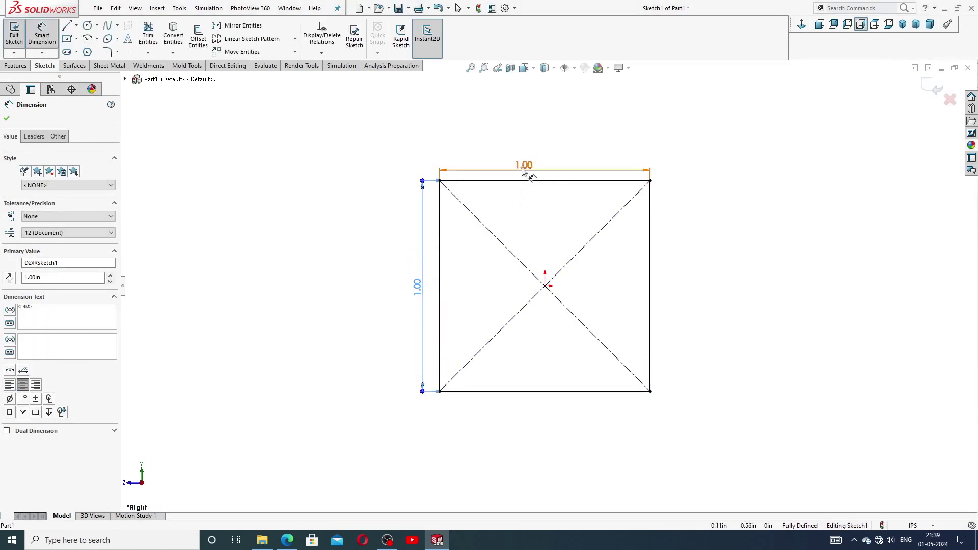
drag(527, 171, 557, 163)
click(716, 190)
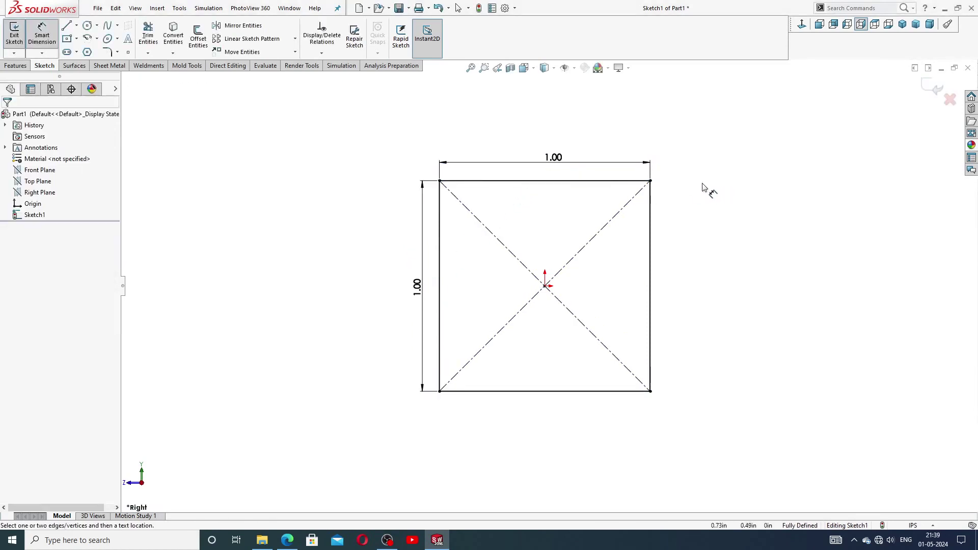
right_click(702, 187)
click(713, 149)
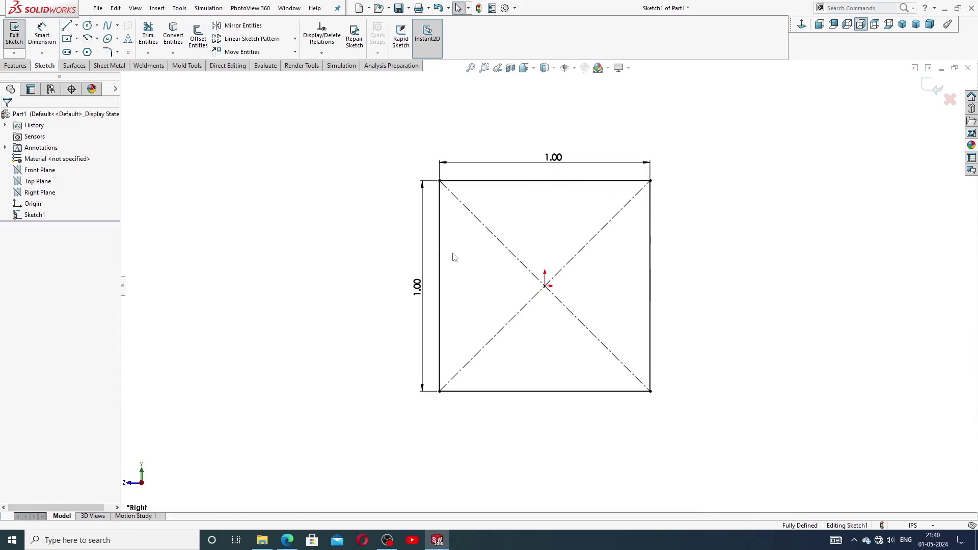
Extrude the square sketch 12 in as Boss-Extrude1
click(16, 62)
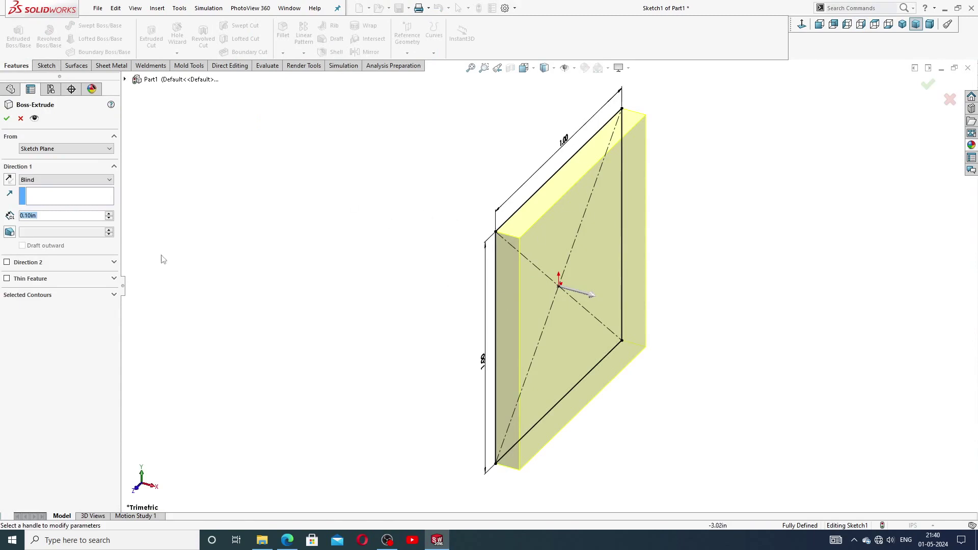
text(12)
key(Return)
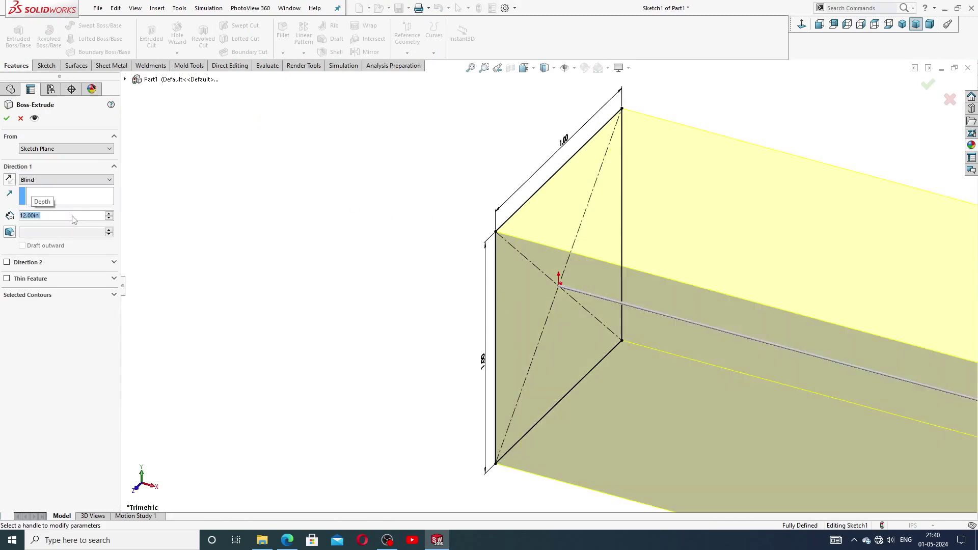
scroll(549, 284, up, 8)
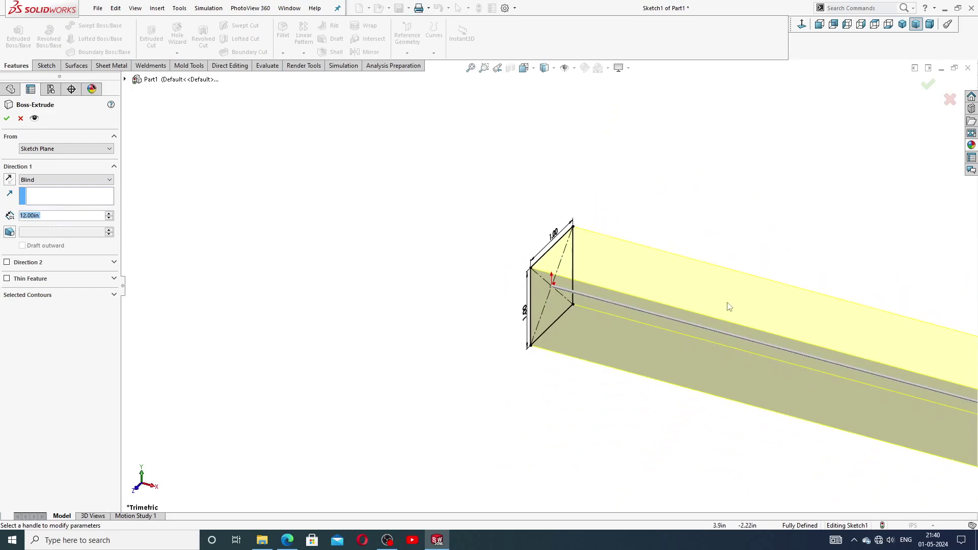
scroll(815, 351, up, 2)
scroll(788, 359, down, 2)
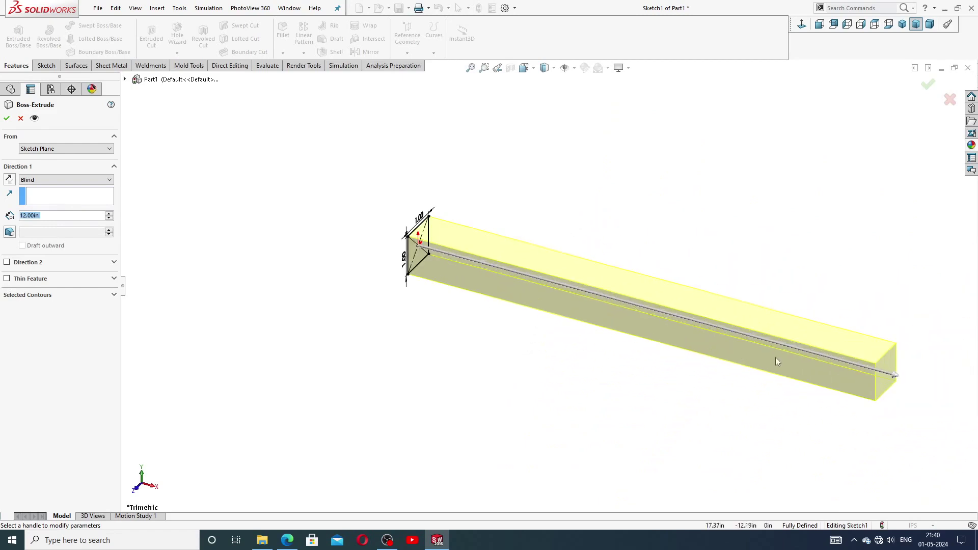
scroll(764, 364, down, 1)
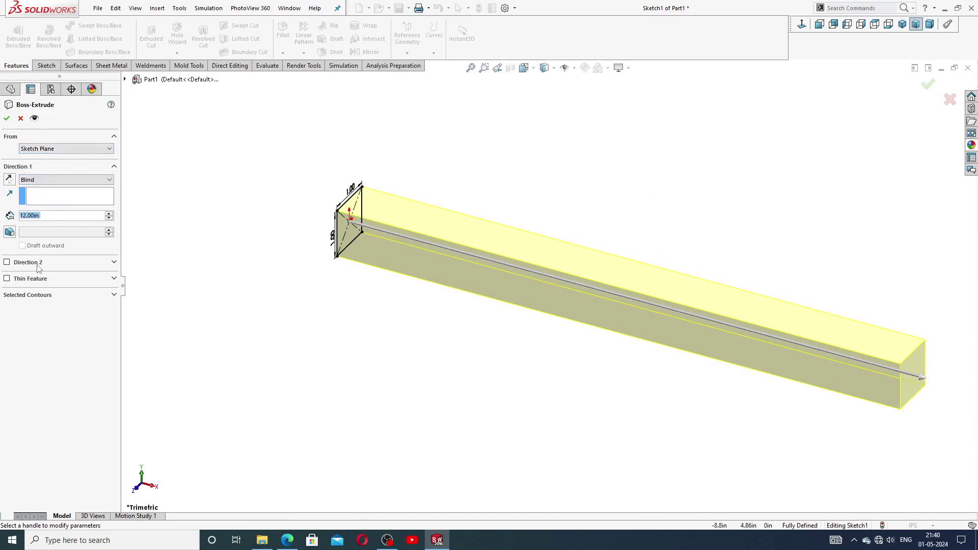
click(7, 118)
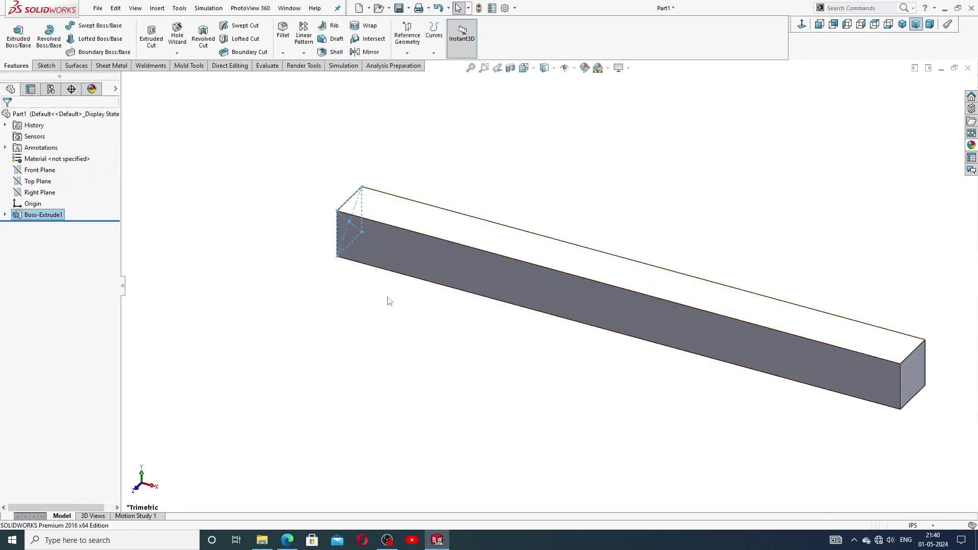
Check the gear rack drawing PDF in Edge, then return to the model
scroll(561, 254, up, 1)
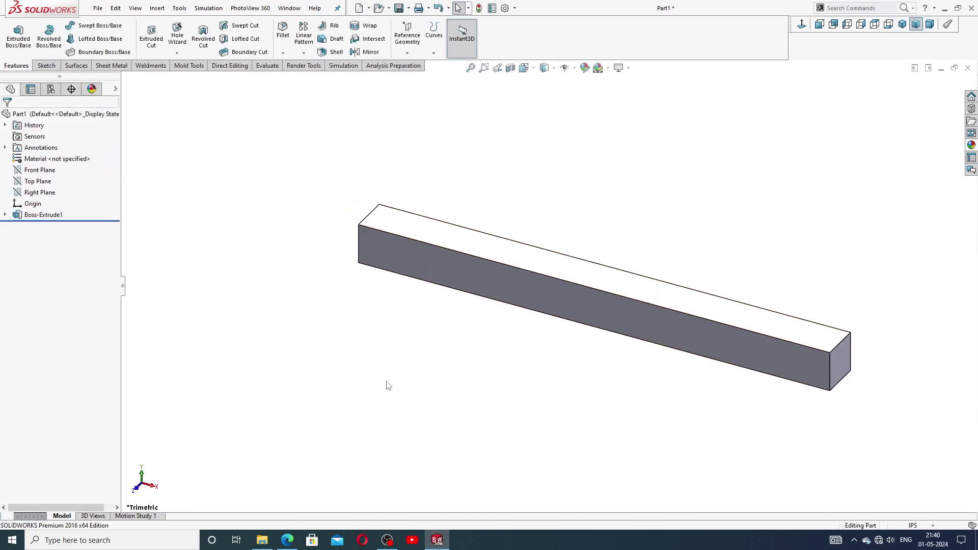
click(288, 541)
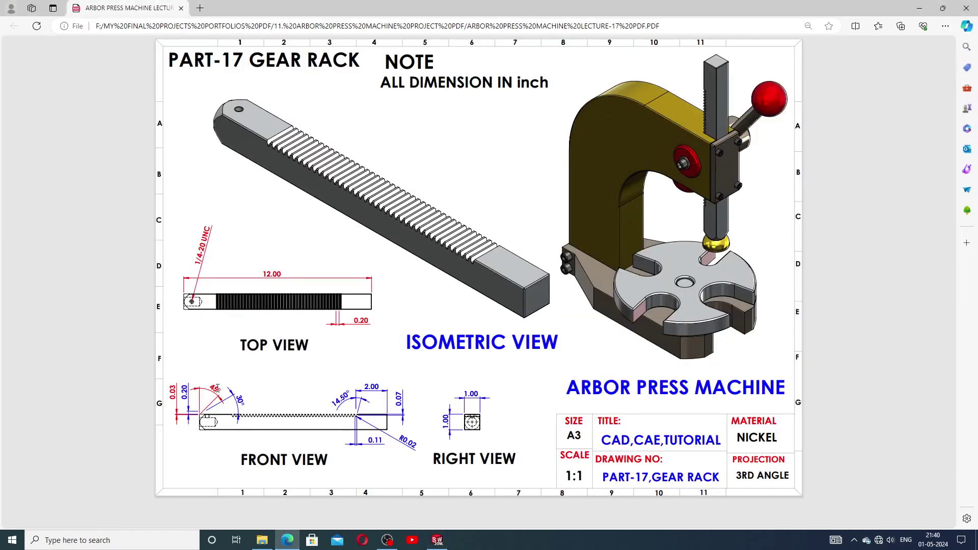
click(438, 540)
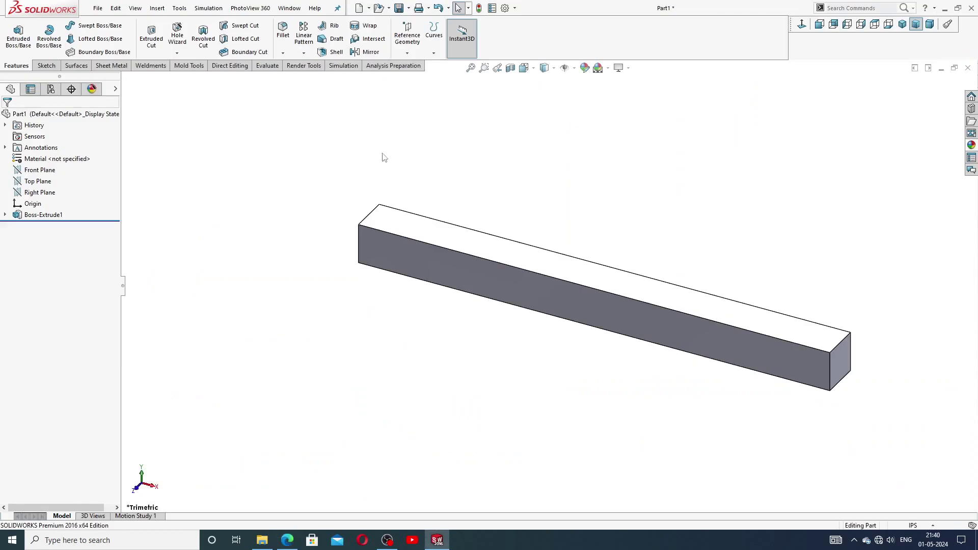
Chamfer the bar's four long faces at 0.03 in × 45°
click(283, 53)
click(304, 77)
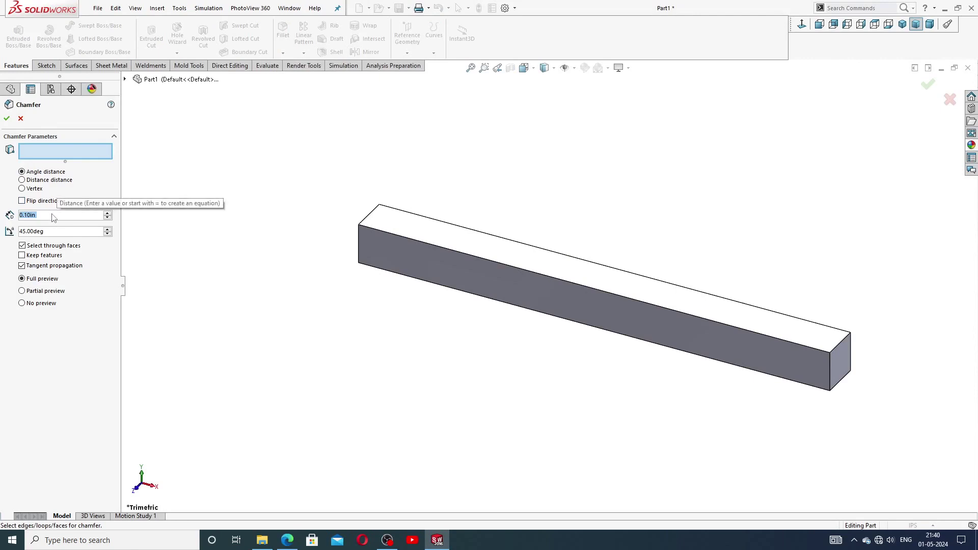
text(.03)
key(Return)
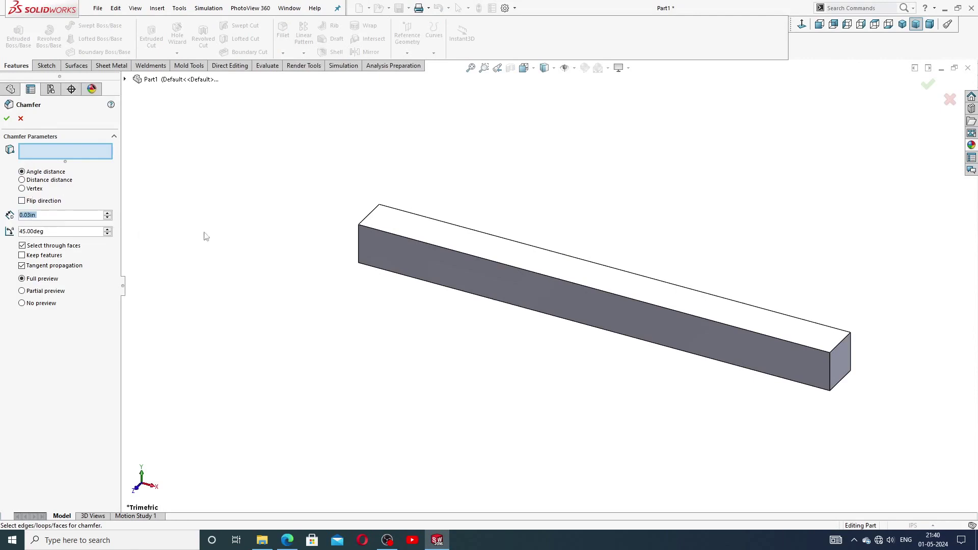
click(451, 240)
click(469, 285)
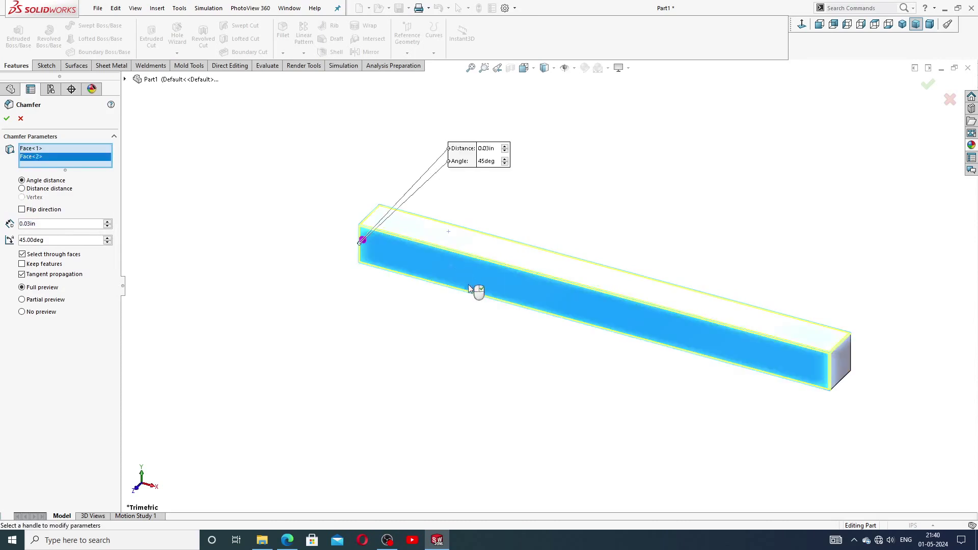
middle_drag(480, 329, 535, 184)
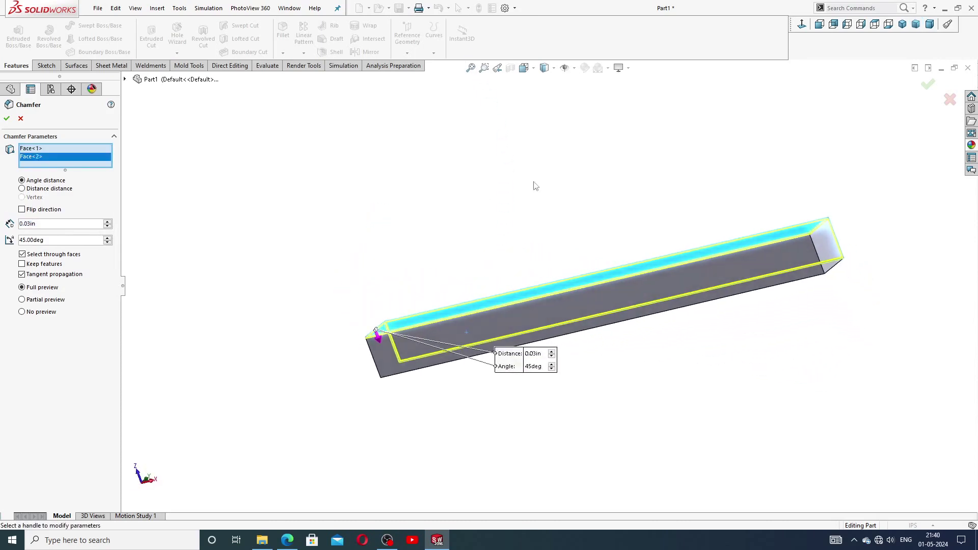
click(629, 294)
middle_drag(698, 349, 676, 234)
click(686, 213)
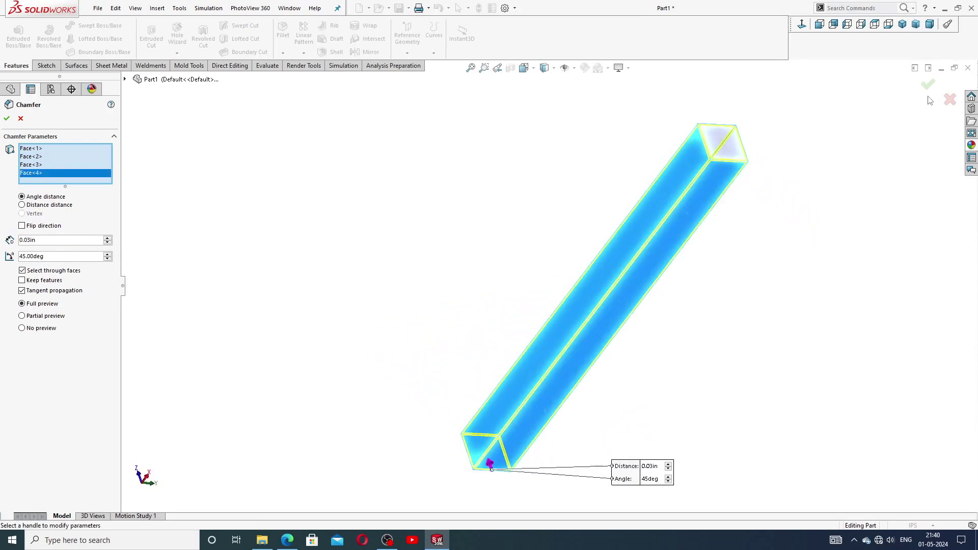
key(Return)
Return the bar to the standard isometric view and clear the selection
middle_drag(718, 165, 832, 226)
click(902, 24)
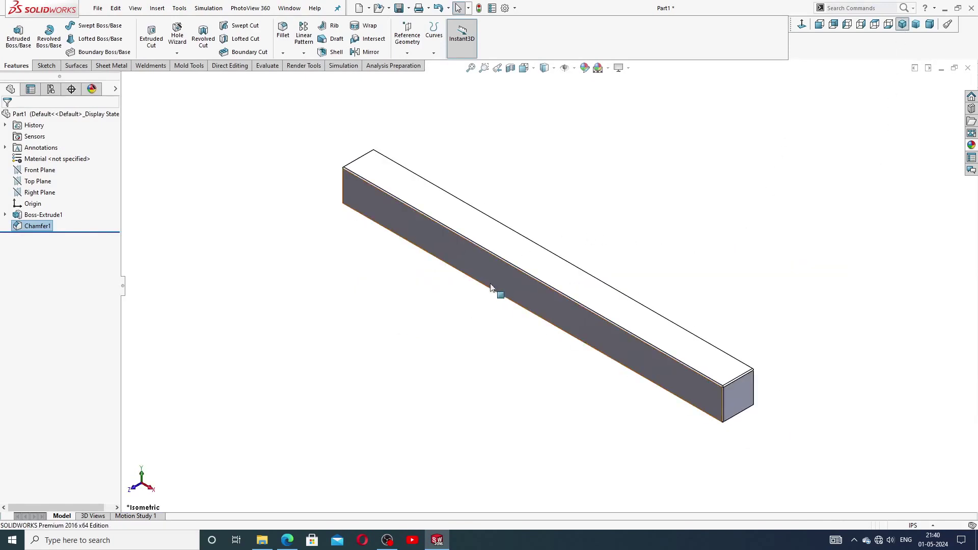
click(249, 277)
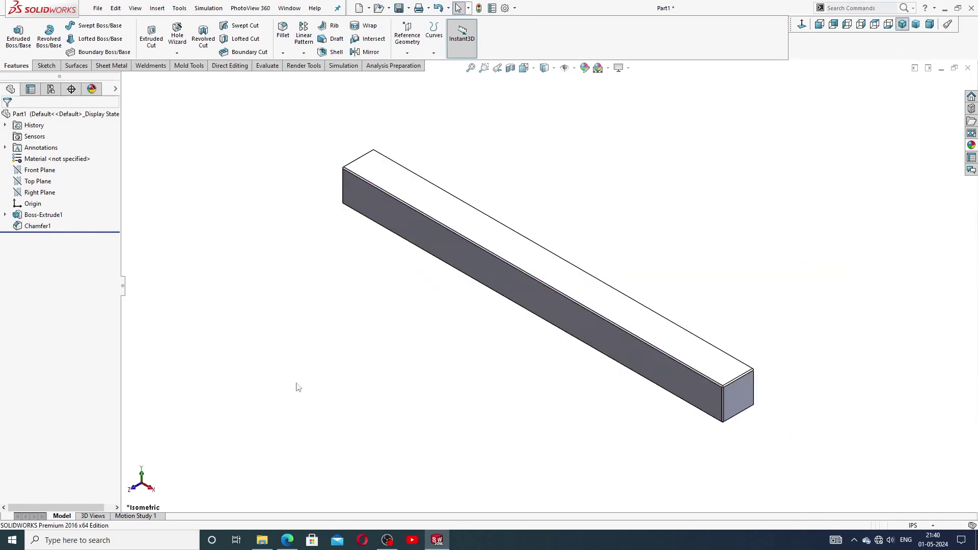
click(287, 540)
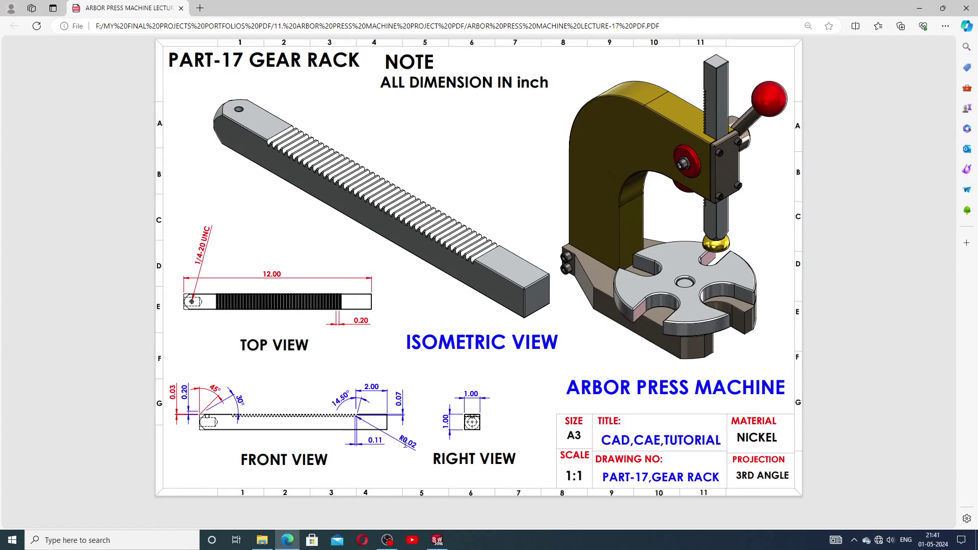
Start a new sketch on the bar's long side face
click(437, 539)
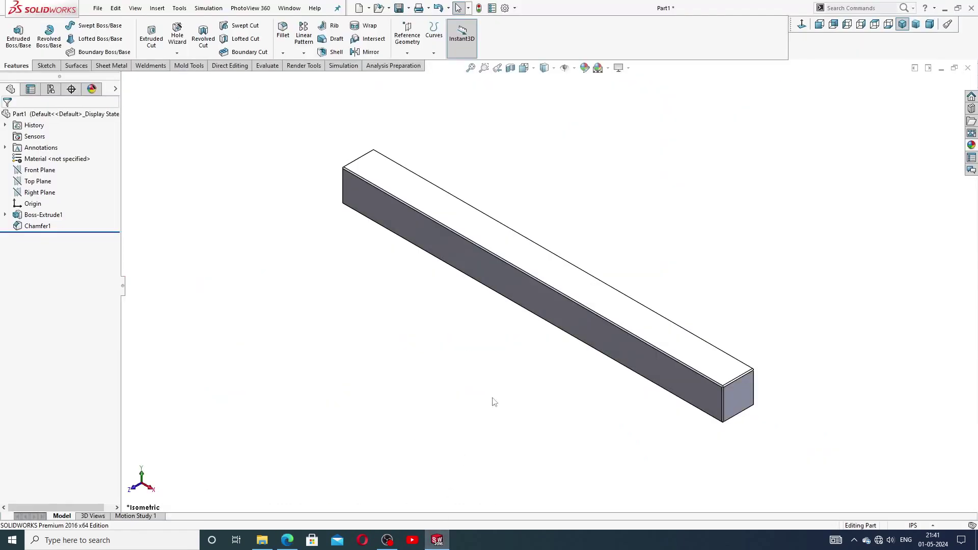
click(901, 29)
click(819, 25)
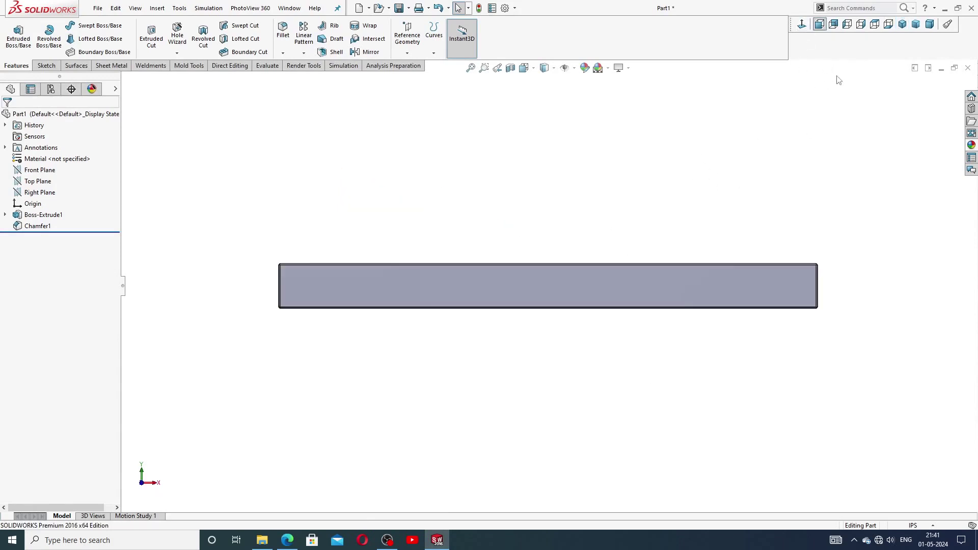
click(903, 25)
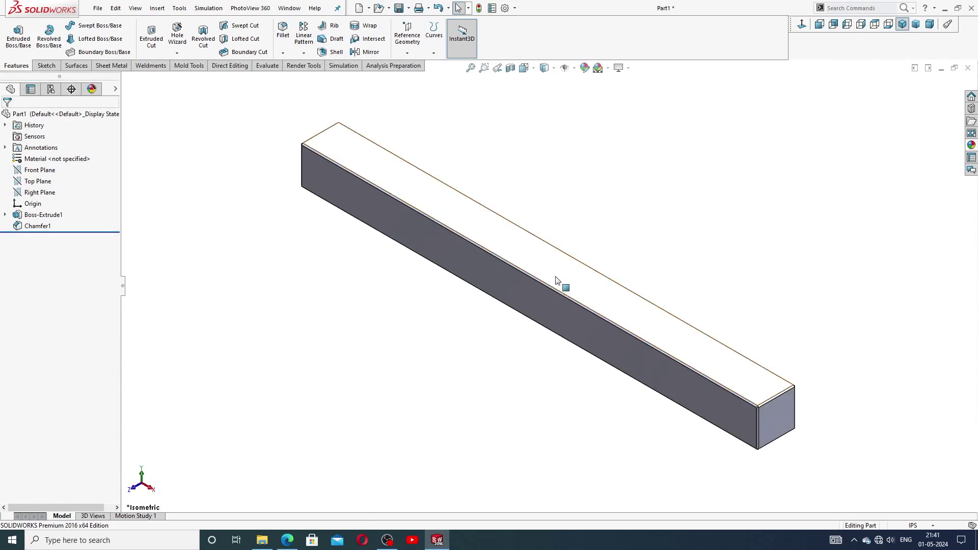
click(527, 292)
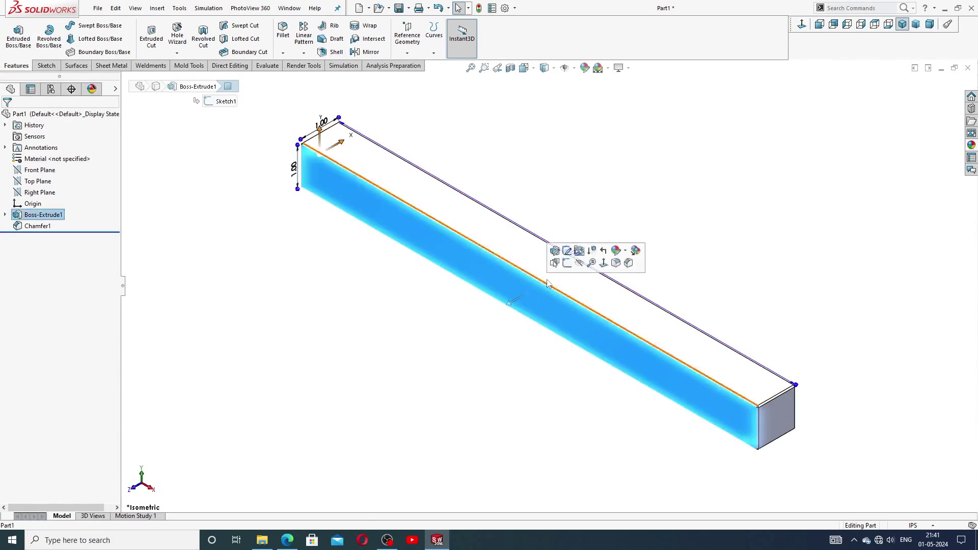
click(567, 262)
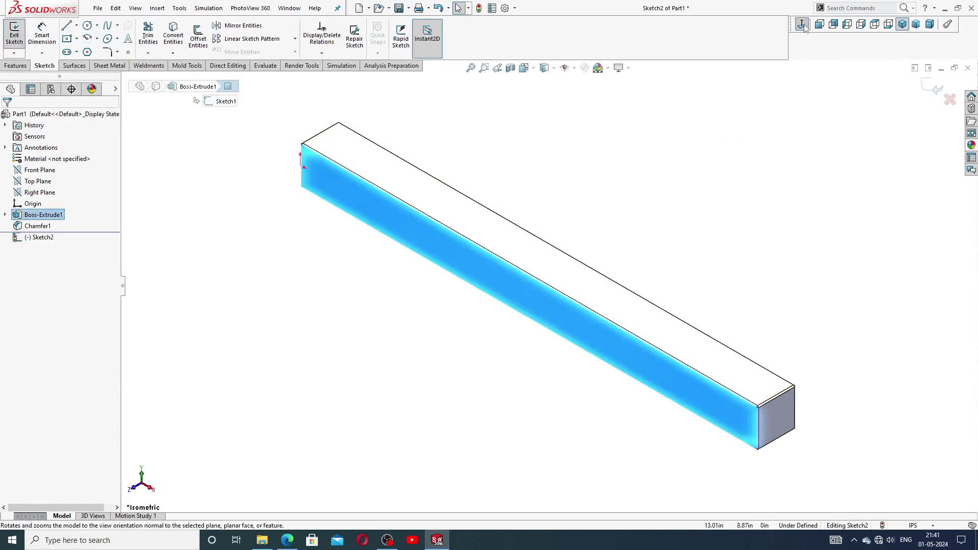
scroll(475, 289, down, 4)
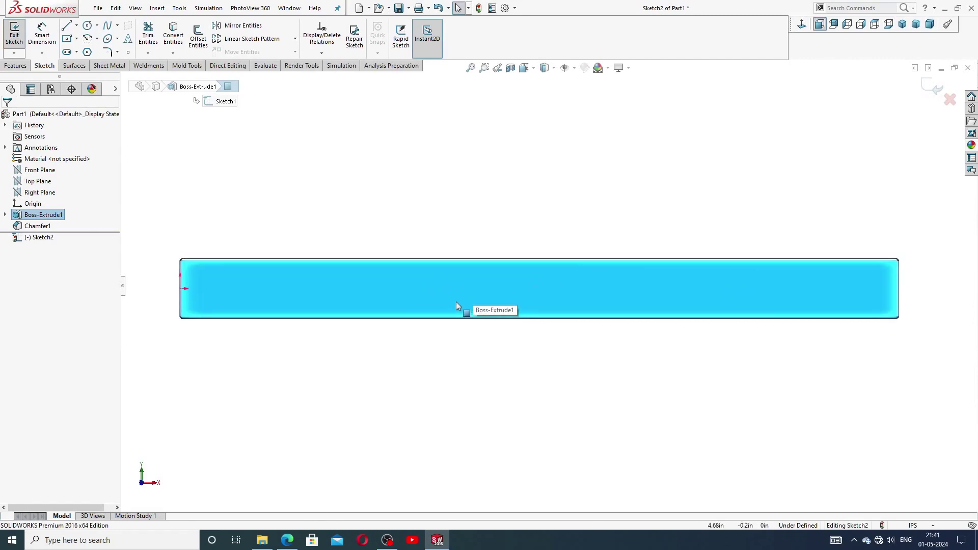
click(613, 219)
scroll(598, 270, down, 1)
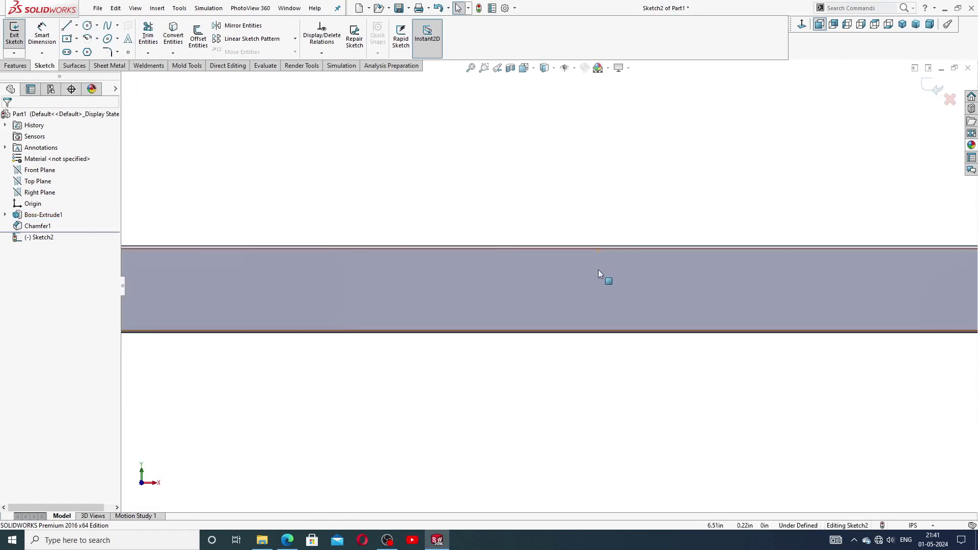
scroll(598, 268, up, 3)
scroll(595, 274, down, 1)
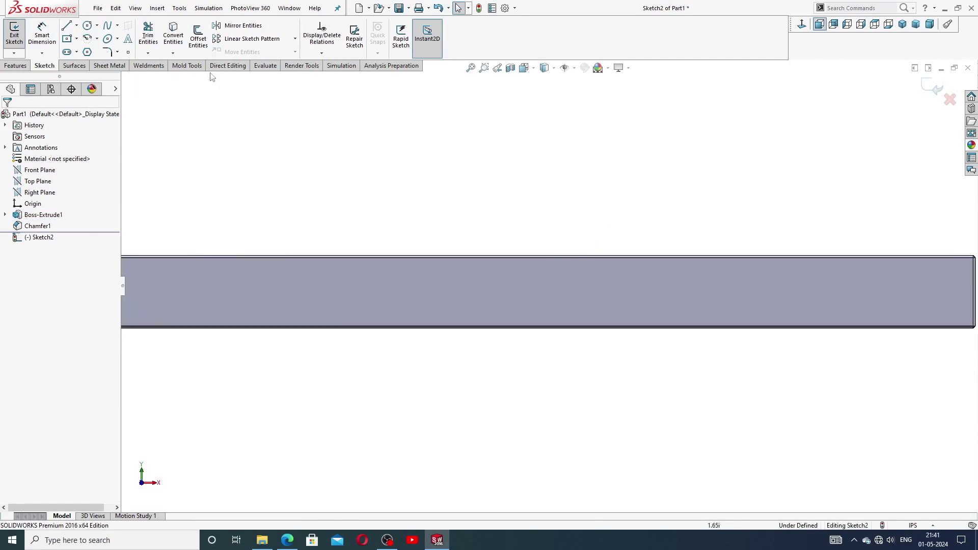
Draw the first slanted tooth flank and flat bottom down from the bar's top edge
click(66, 26)
scroll(617, 269, up, 1)
scroll(617, 270, down, 3)
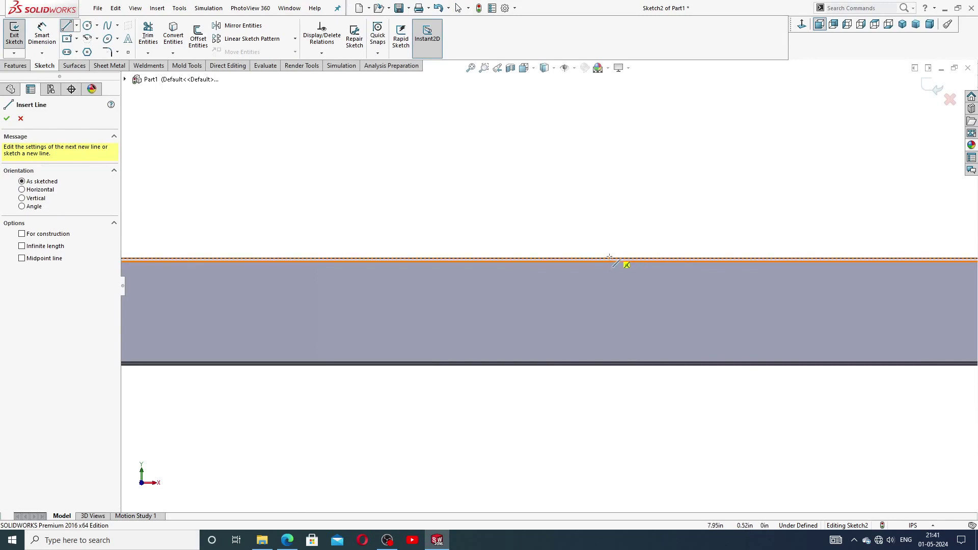
click(604, 259)
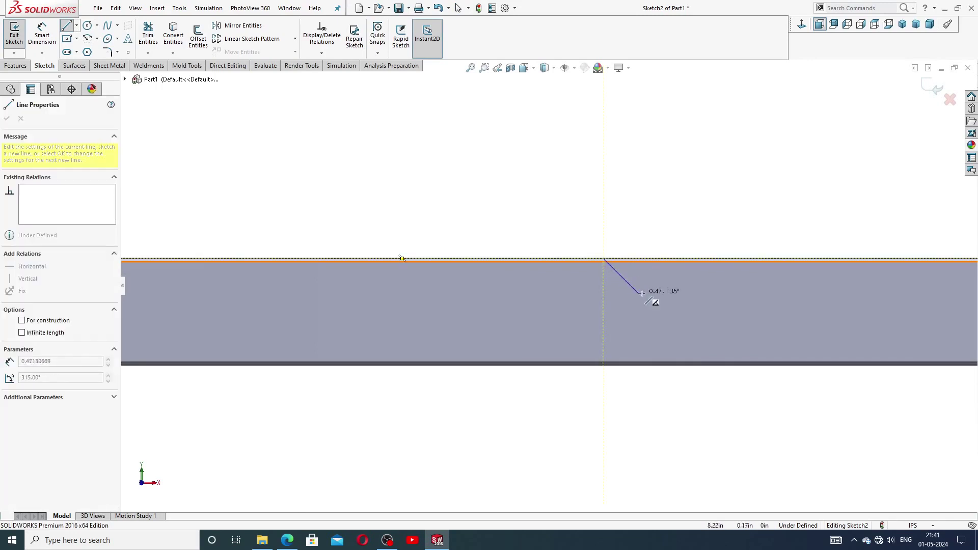
click(641, 291)
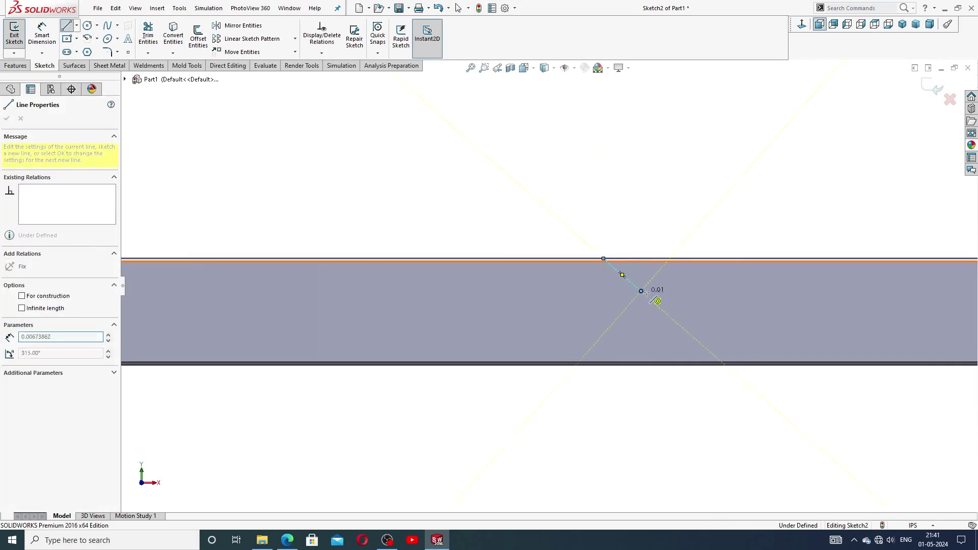
click(668, 291)
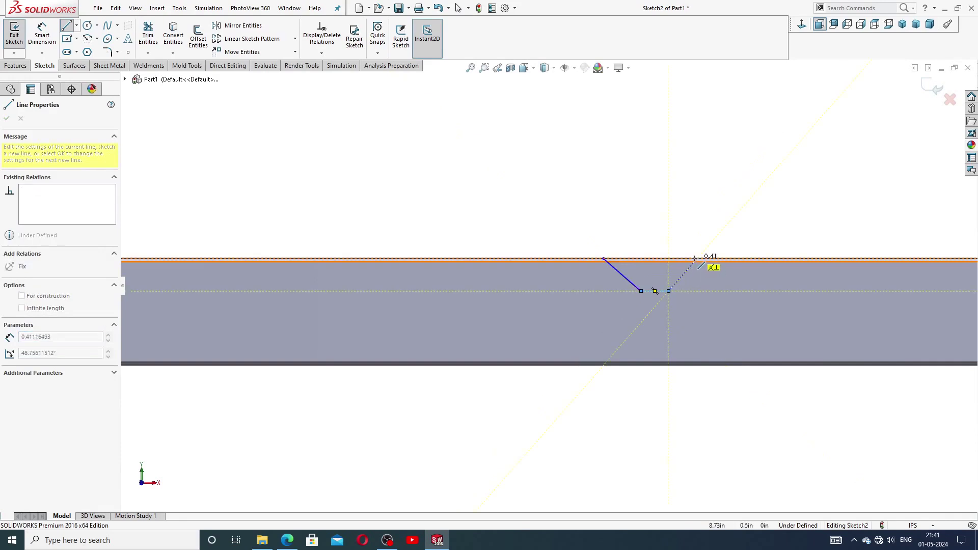
Add the second slanted side and a closing line along the top edge to finish the outline
scroll(698, 258, down, 2)
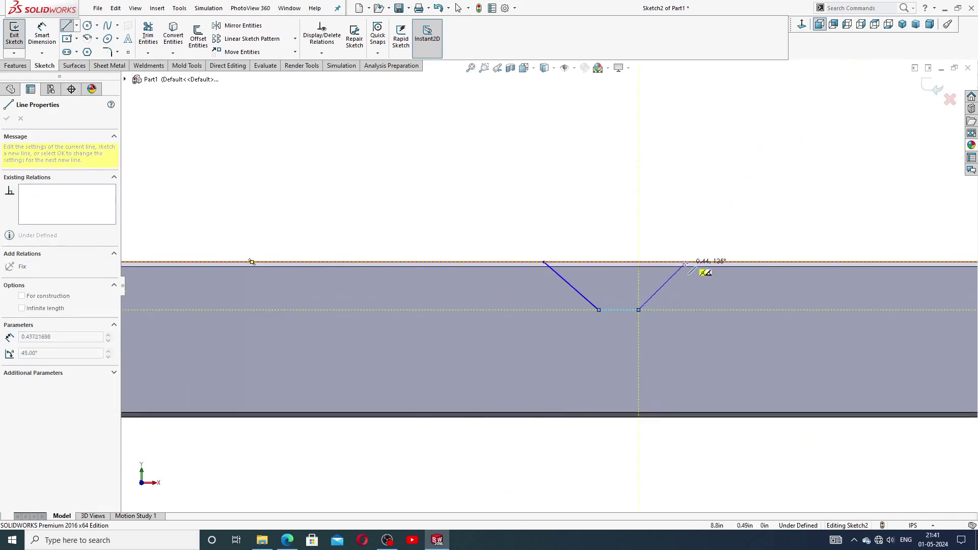
double_click(681, 262)
click(682, 262)
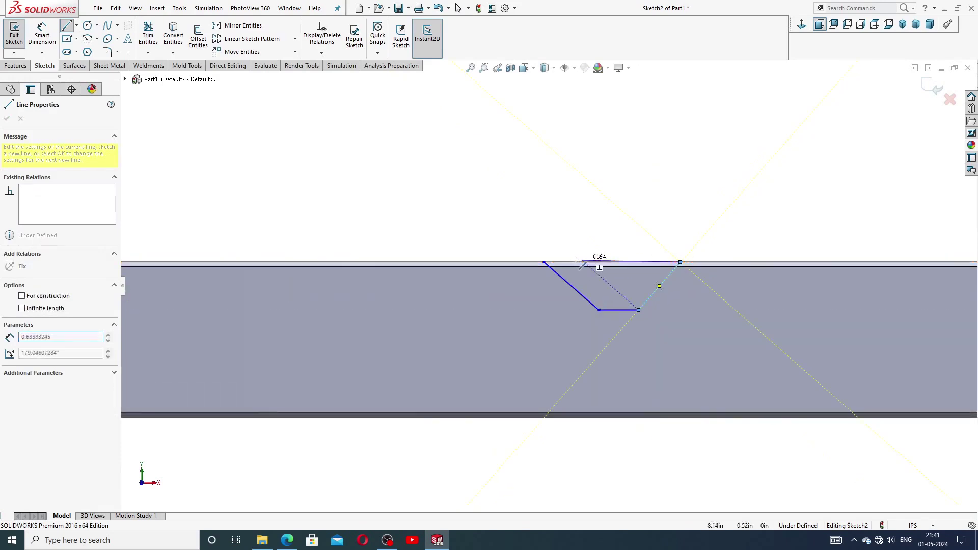
click(544, 262)
right_click(722, 201)
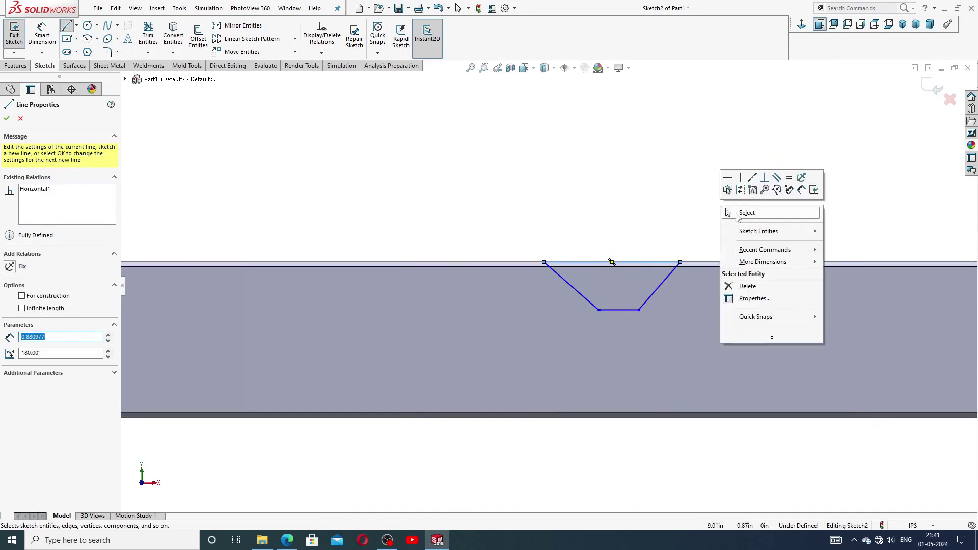
click(739, 213)
scroll(630, 290, down, 2)
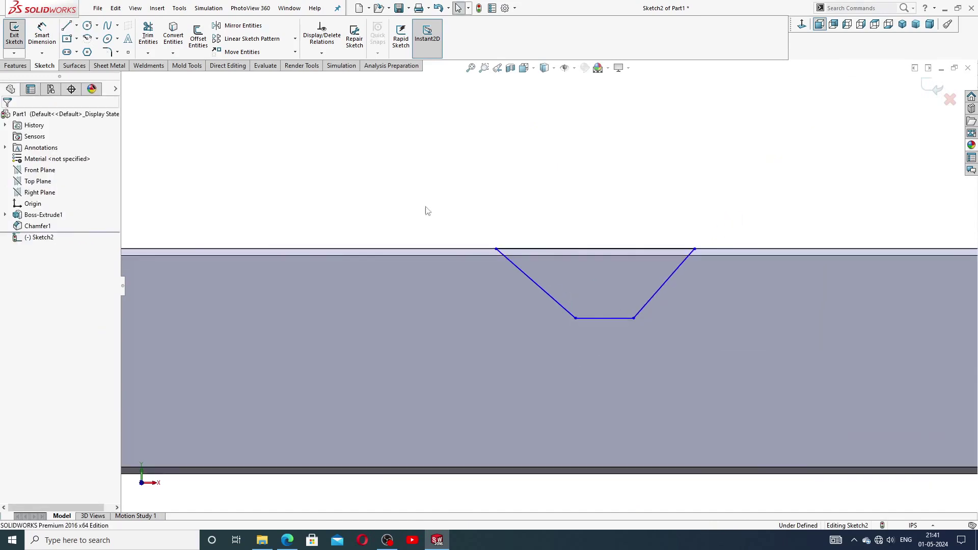
click(76, 25)
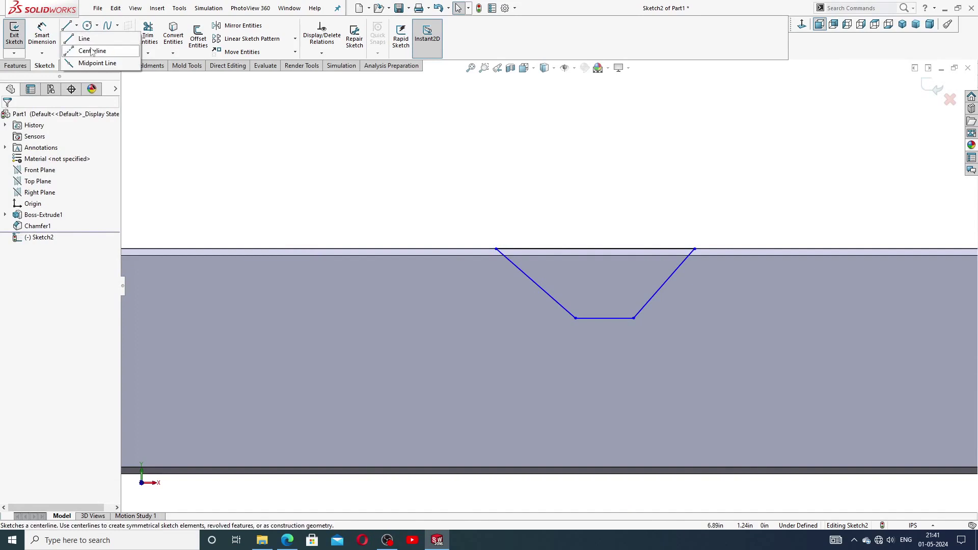
Draw a vertical centerline up from the midpoint of the tooth's flat bottom
click(84, 50)
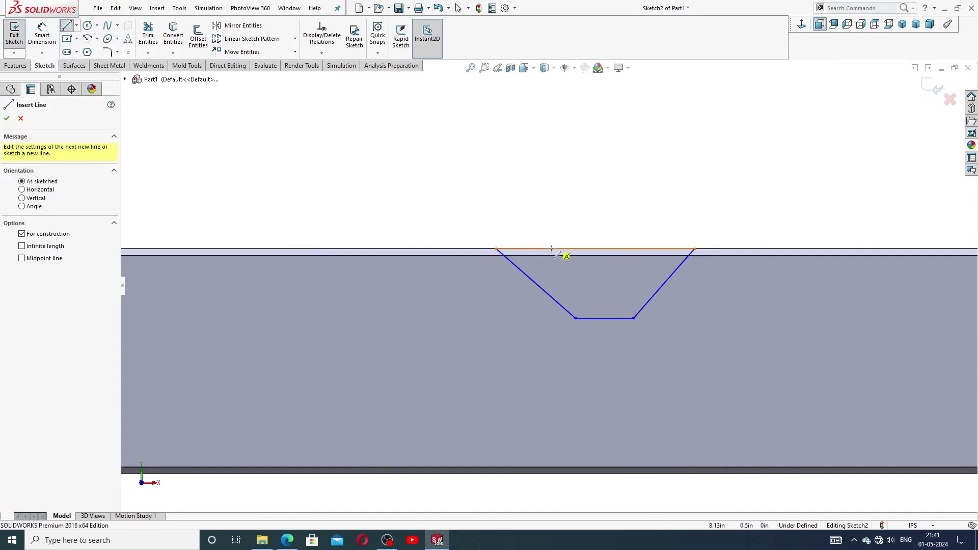
click(604, 318)
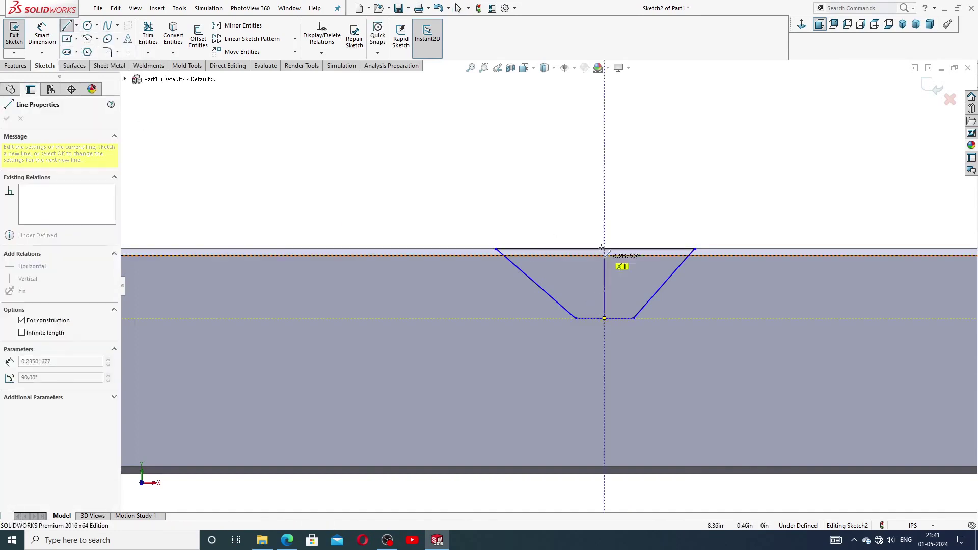
click(604, 190)
right_click(644, 191)
click(660, 199)
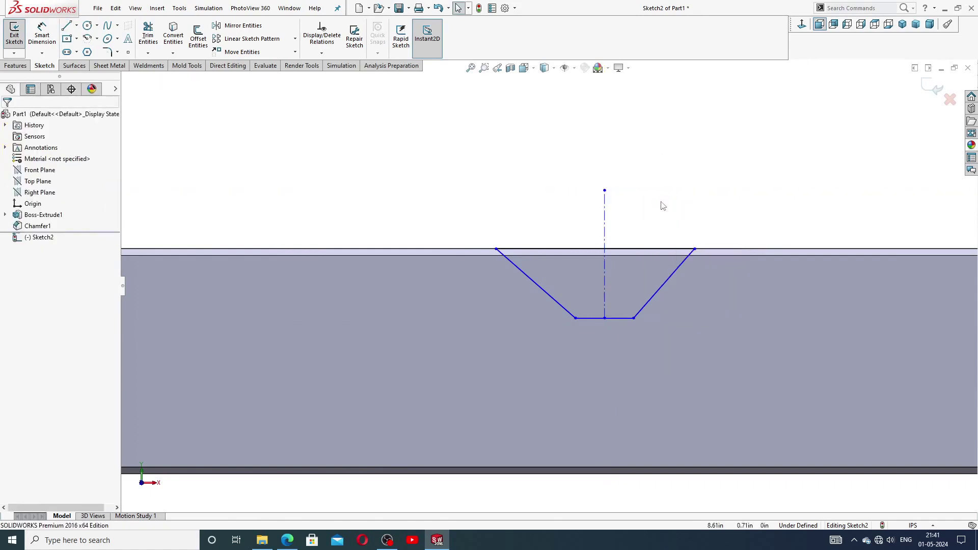
Make the slanted sides symmetric about the centerline and slide the top-left corner along the edge
drag(503, 304, 692, 269)
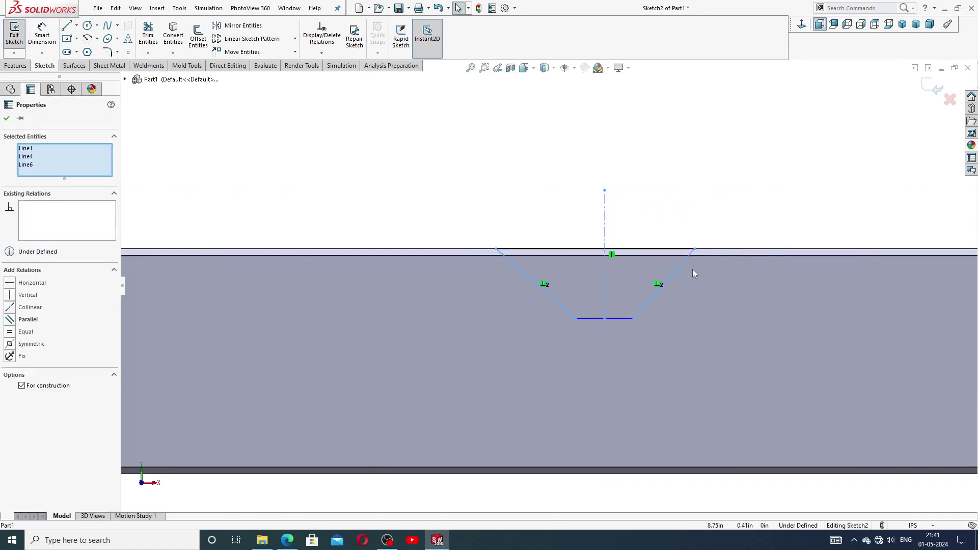
click(782, 226)
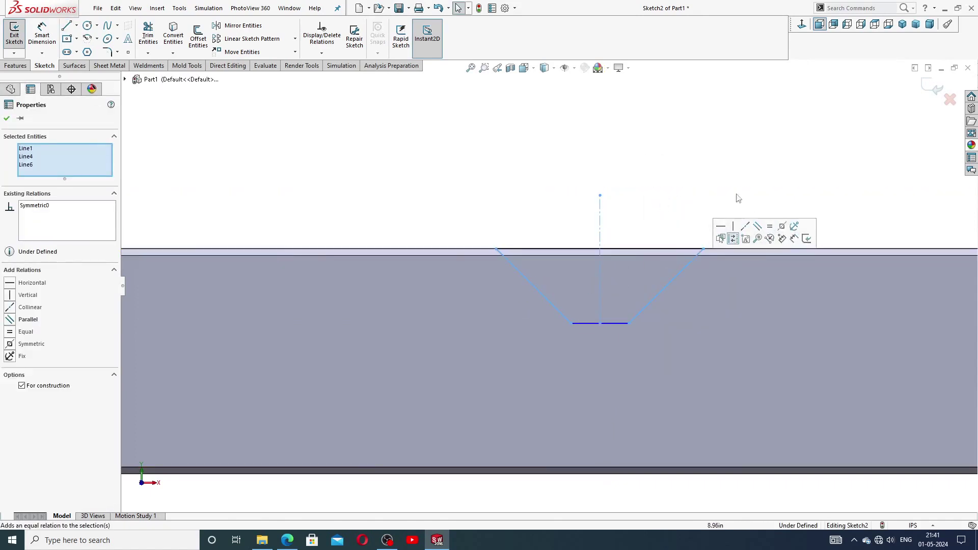
click(723, 188)
mouse_move(496, 249)
mouse_down()
mouse_move(525, 251)
mouse_move(506, 249)
mouse_up()
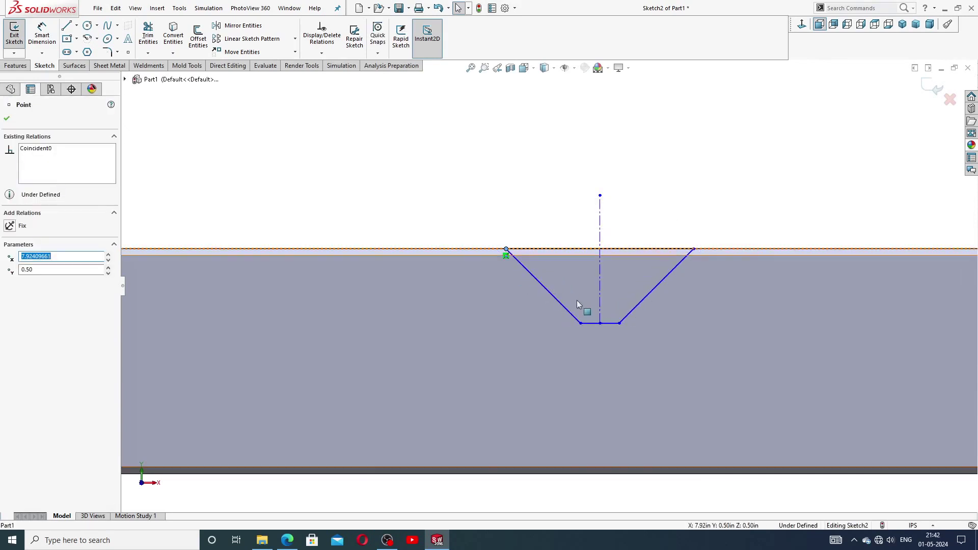
click(681, 198)
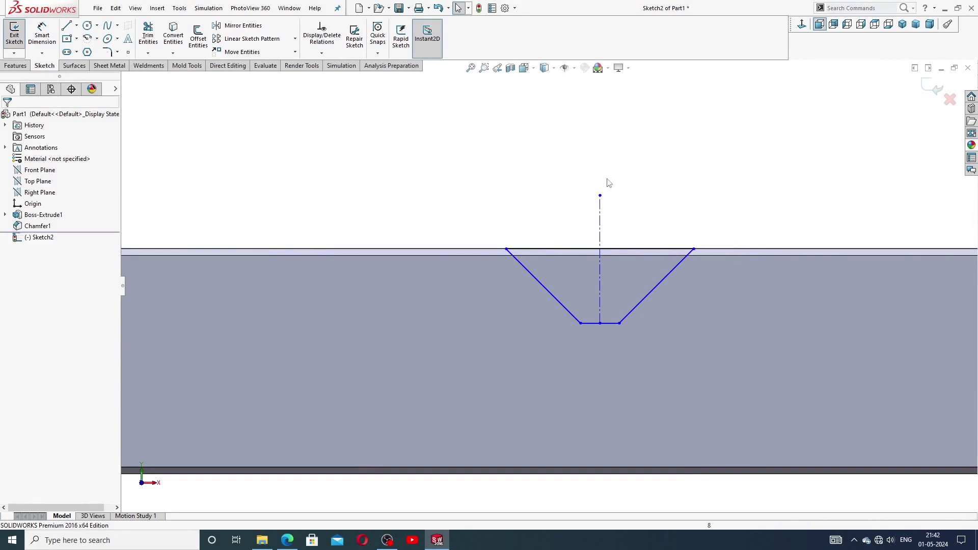
scroll(609, 306, up, 2)
scroll(614, 310, down, 1)
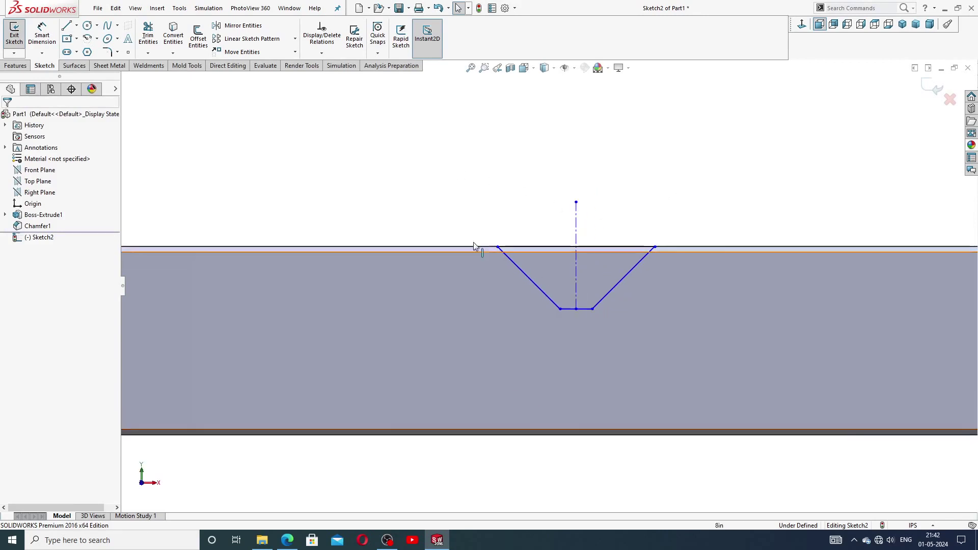
click(286, 540)
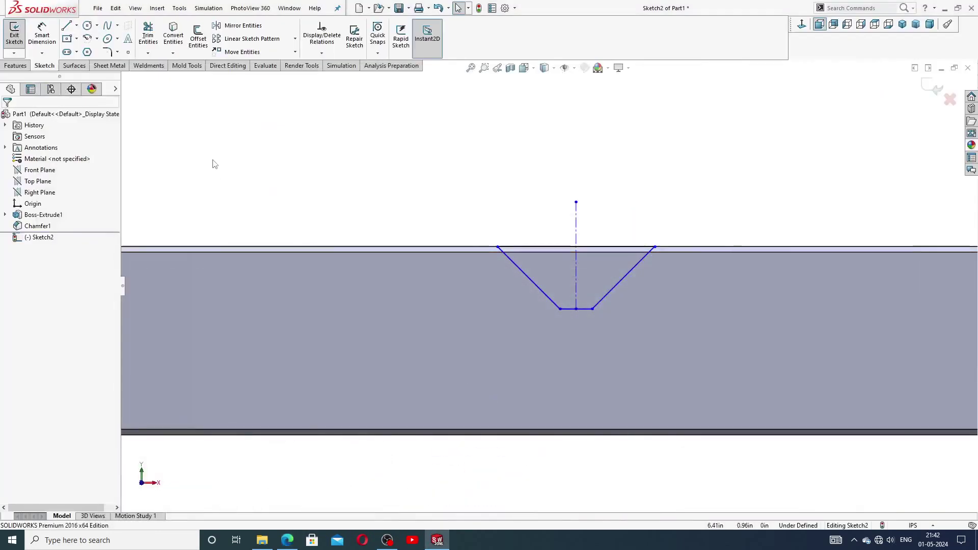
Dimension the tooth depth between the top and bottom lines as 0.14 in
click(43, 36)
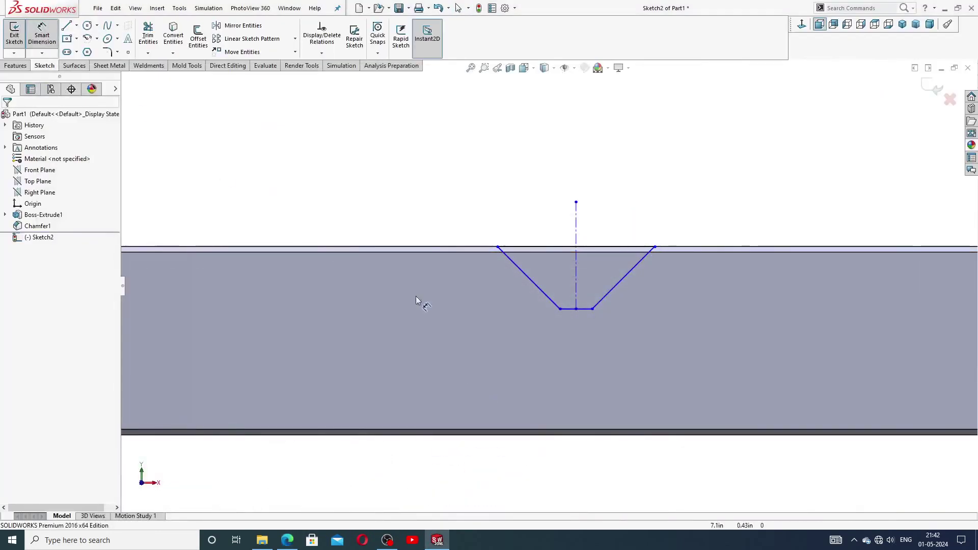
click(608, 248)
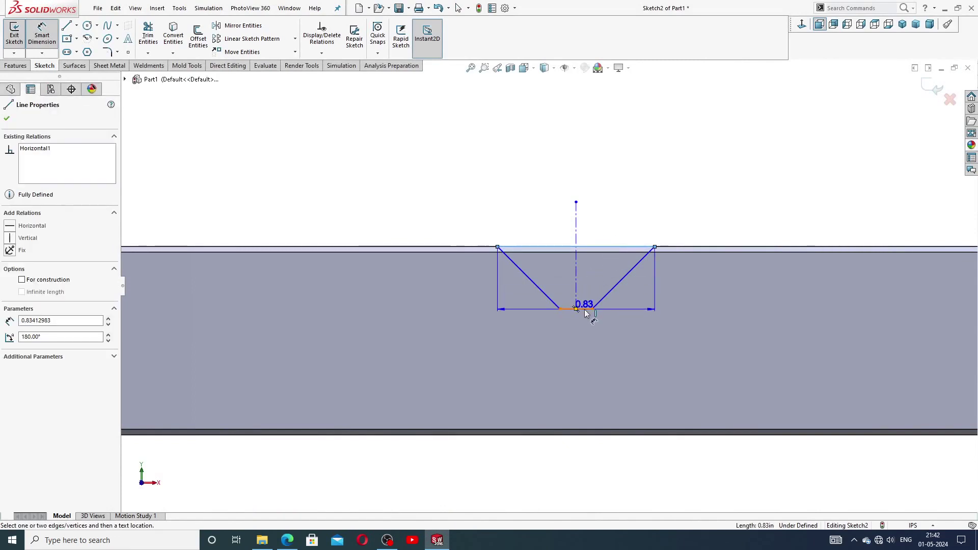
click(580, 309)
click(663, 285)
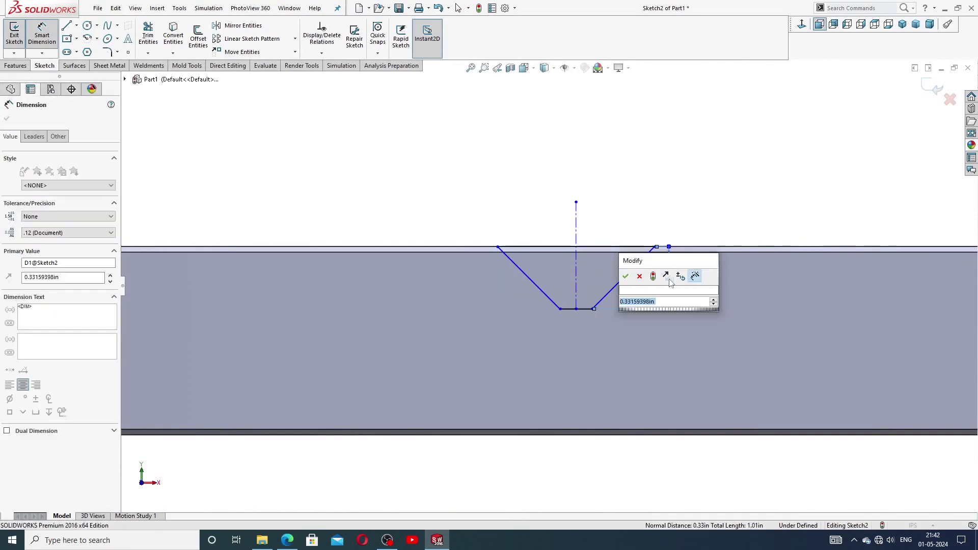
key(BackSpace)
text(0.14)
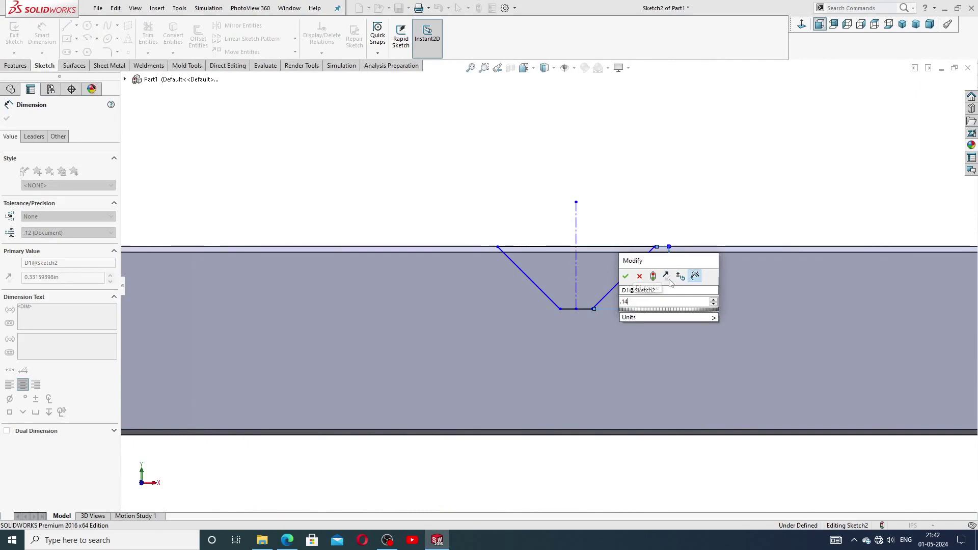
key(Return)
Drag the bottom-left corner inward to narrow the tooth's flat bottom
scroll(607, 274, down, 2)
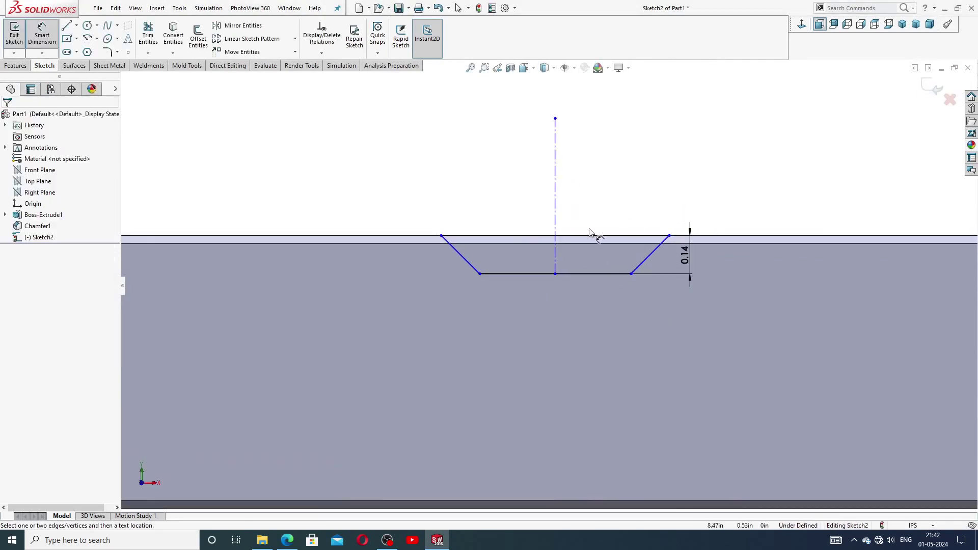
right_click(607, 201)
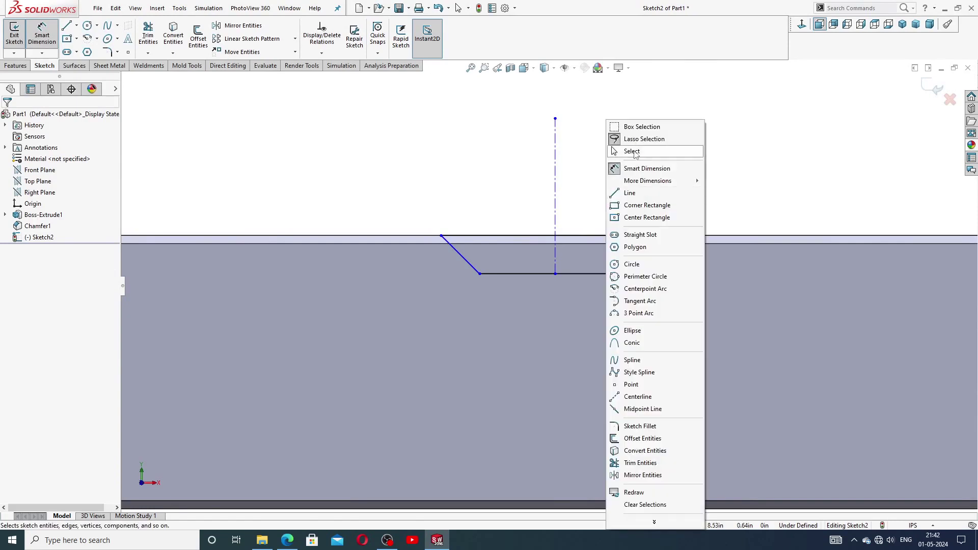
click(626, 151)
drag(480, 273, 535, 276)
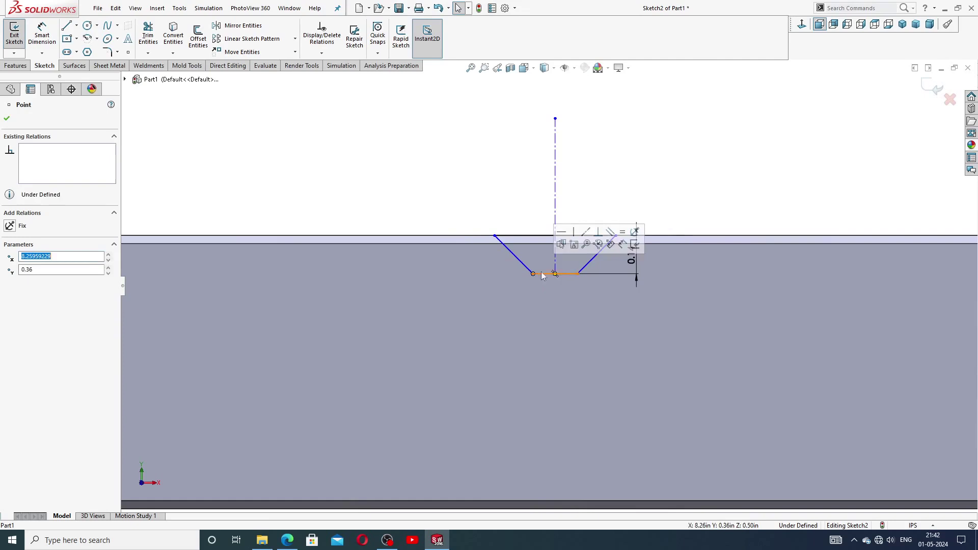
click(607, 193)
scroll(607, 239, down, 2)
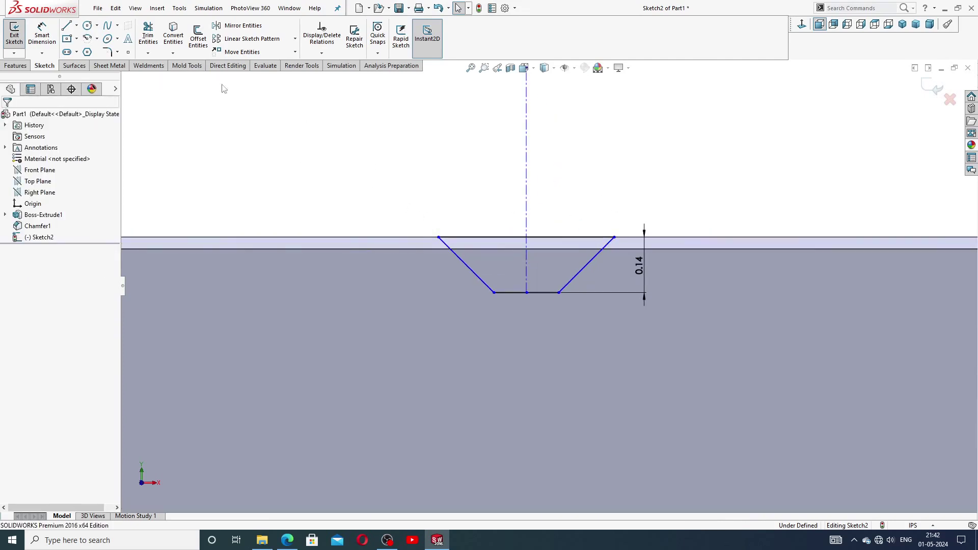
click(76, 25)
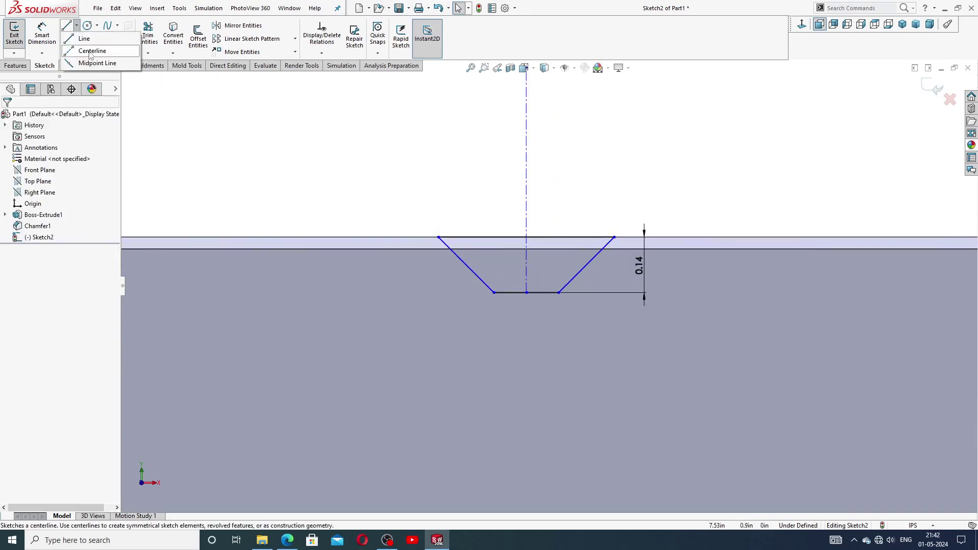
Draw a horizontal centerline across the tooth between the two slanted sides
click(88, 50)
scroll(506, 283, down, 2)
scroll(611, 283, down, 2)
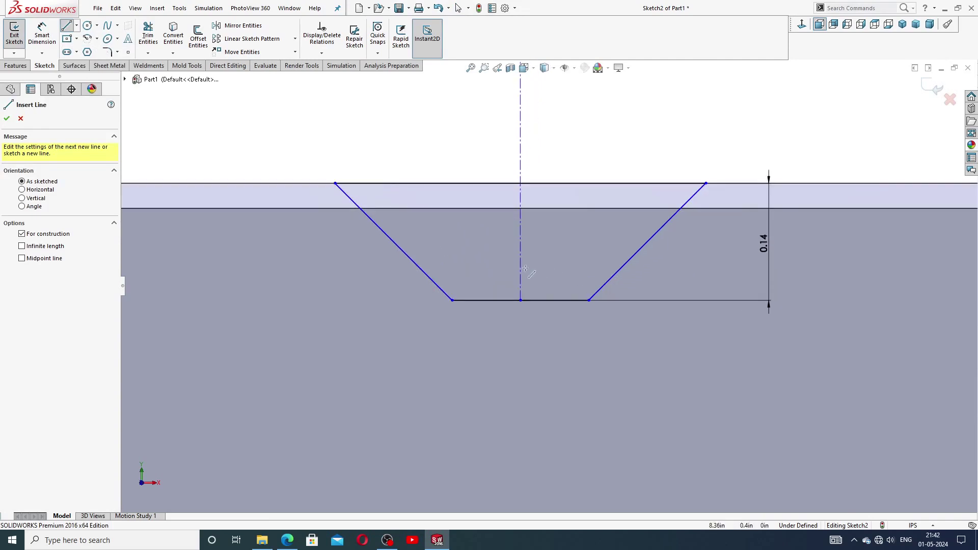
click(407, 255)
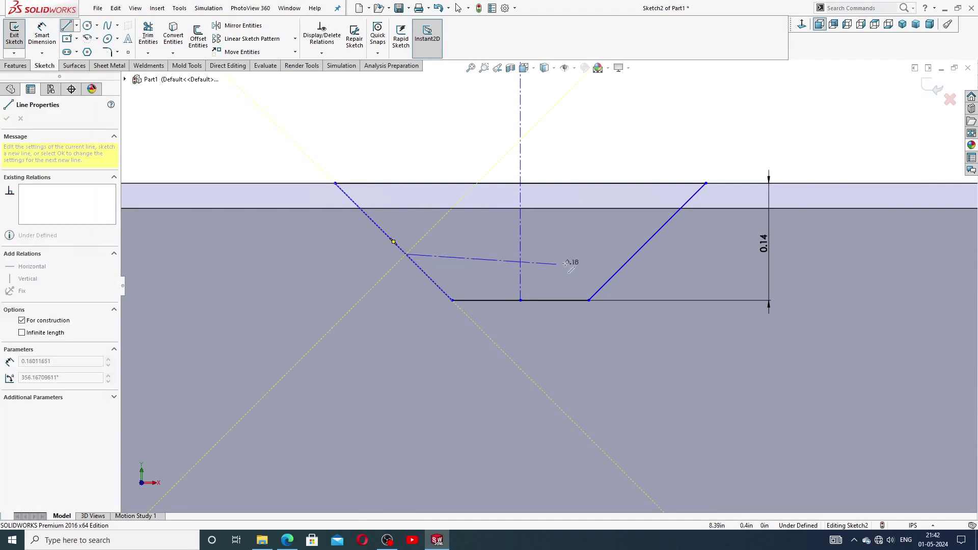
click(634, 255)
right_click(659, 226)
click(674, 266)
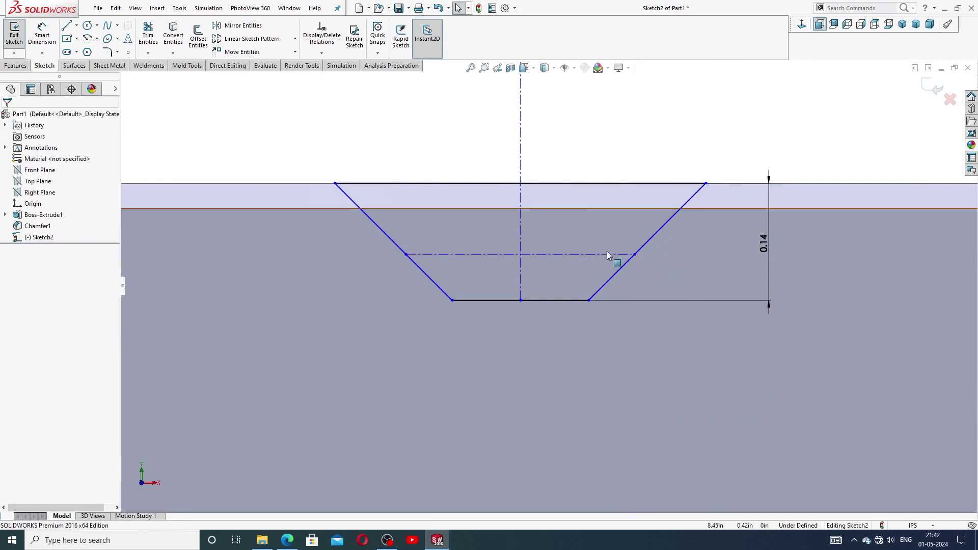
click(601, 254)
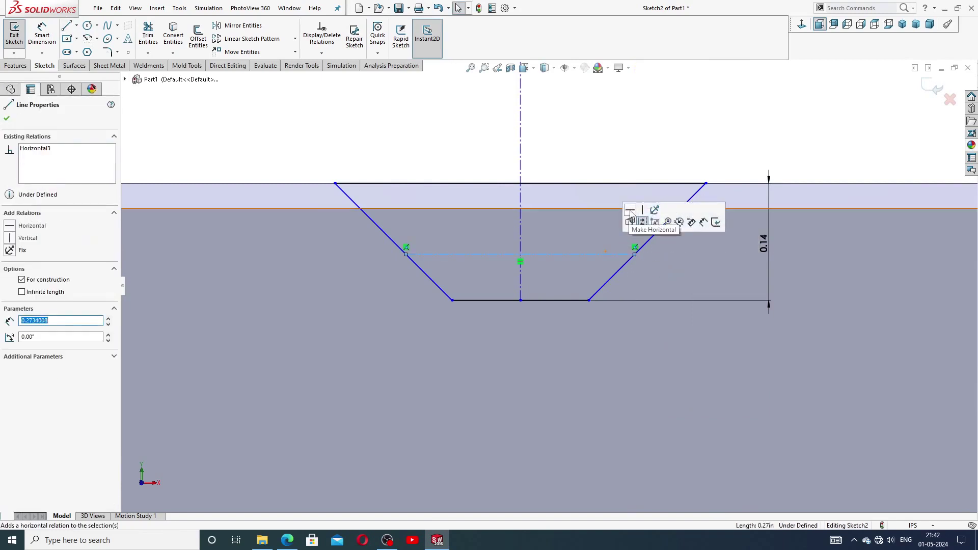
click(659, 146)
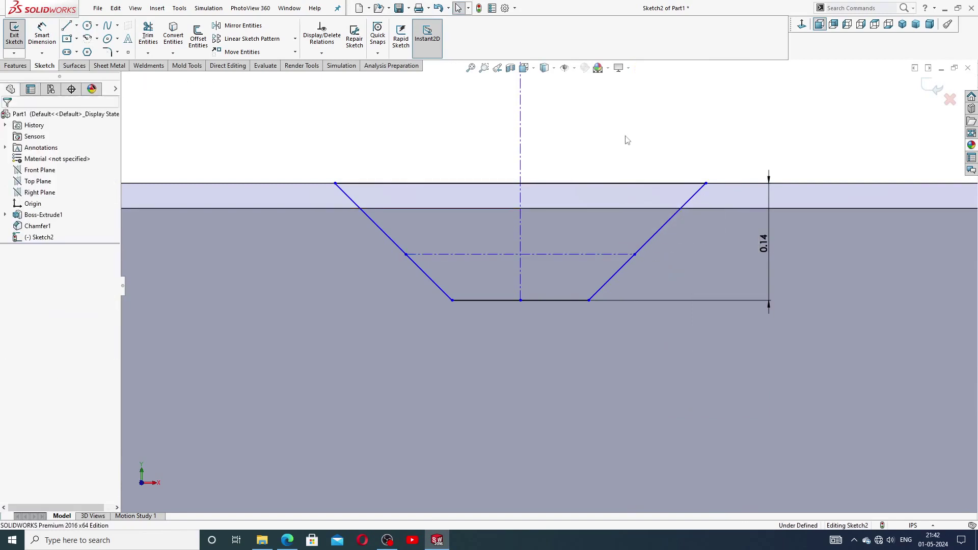
Dimension the horizontal centerline 0.07 in below the top edge
click(42, 34)
click(460, 185)
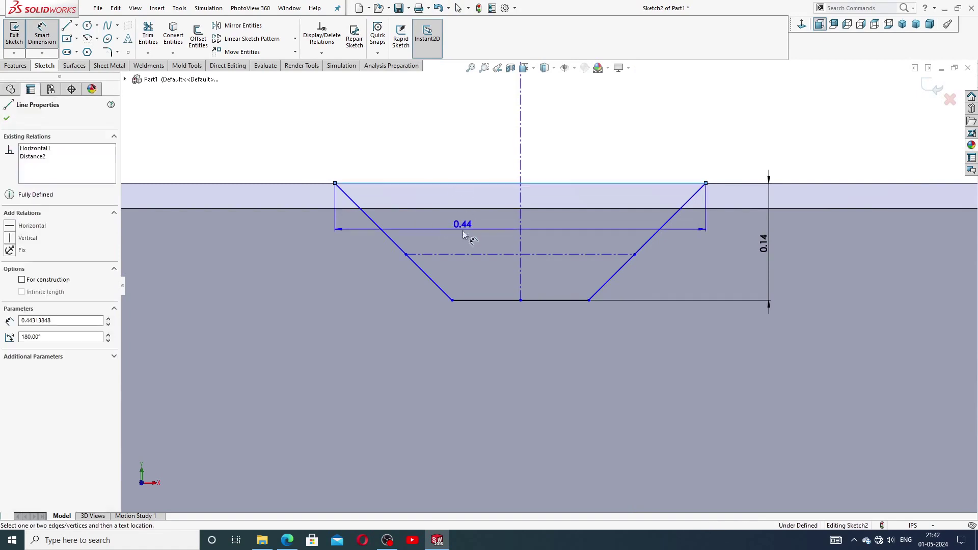
click(441, 254)
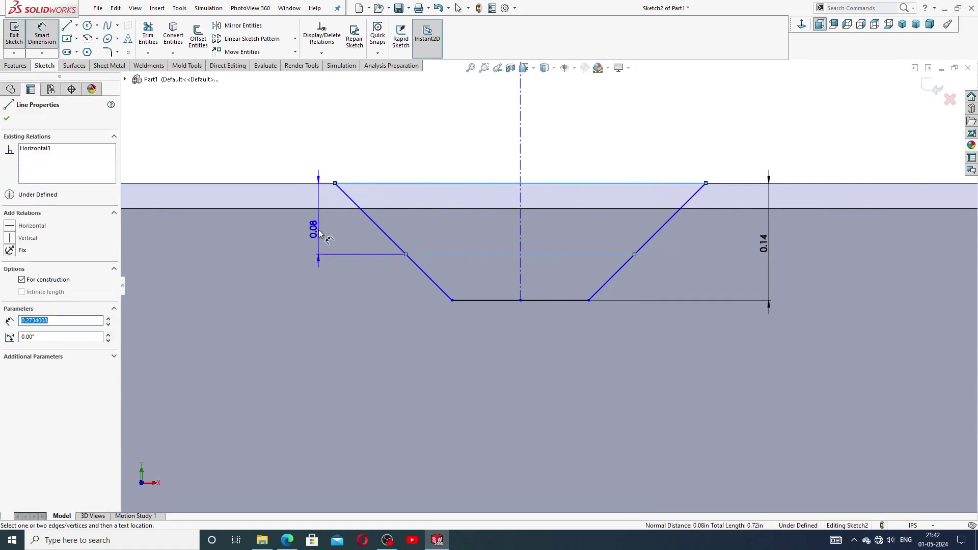
click(320, 241)
text(.0)
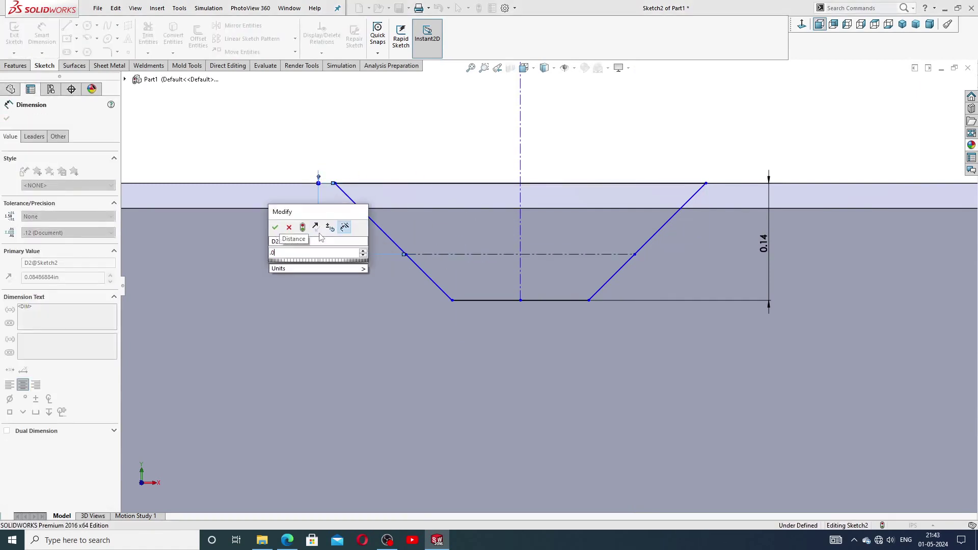
text(7)
key(Return)
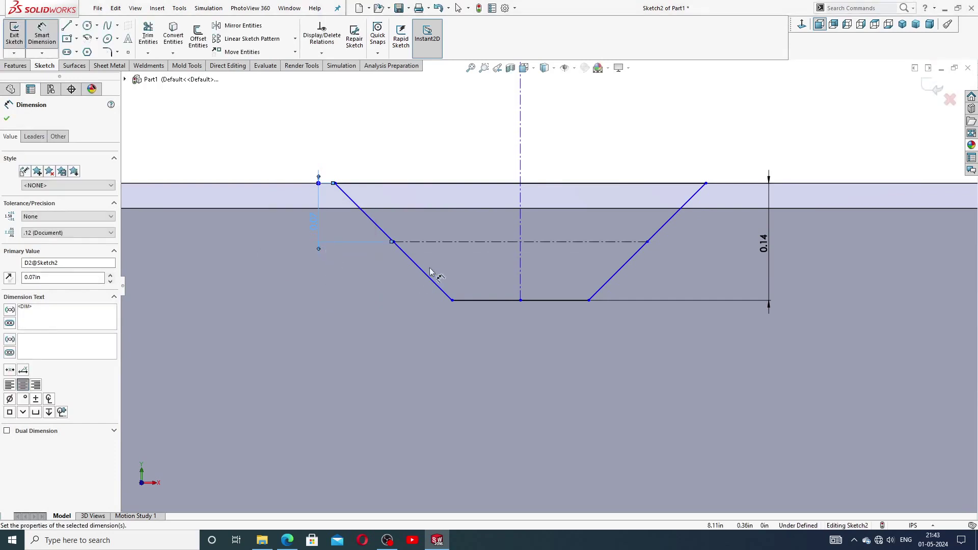
Add a 0.11 in width dimension to the horizontal centerline
click(466, 242)
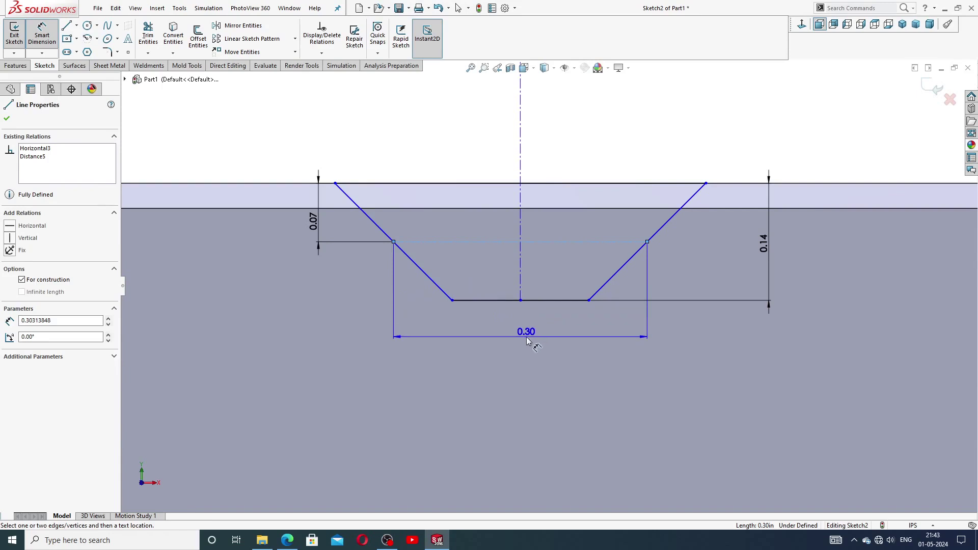
click(527, 337)
text(.11)
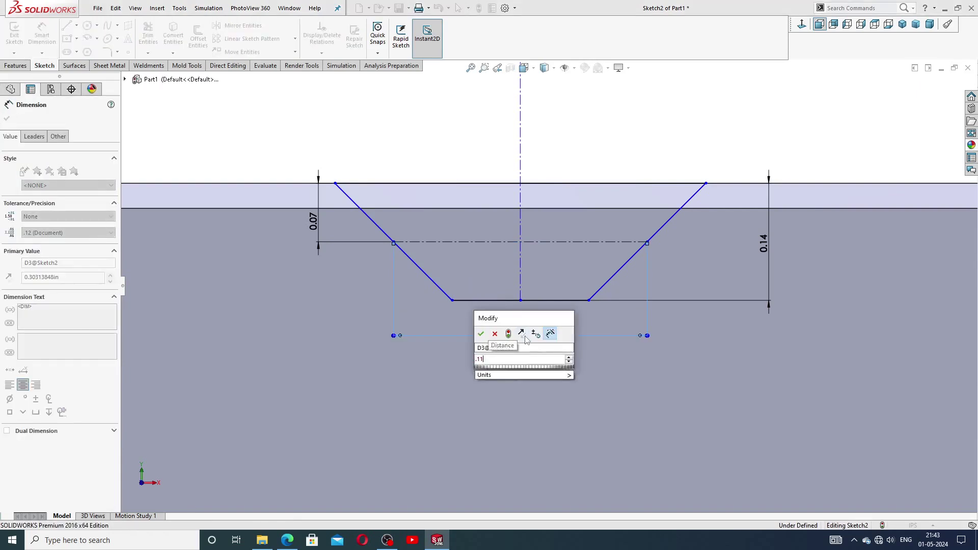
key(Return)
click(521, 357)
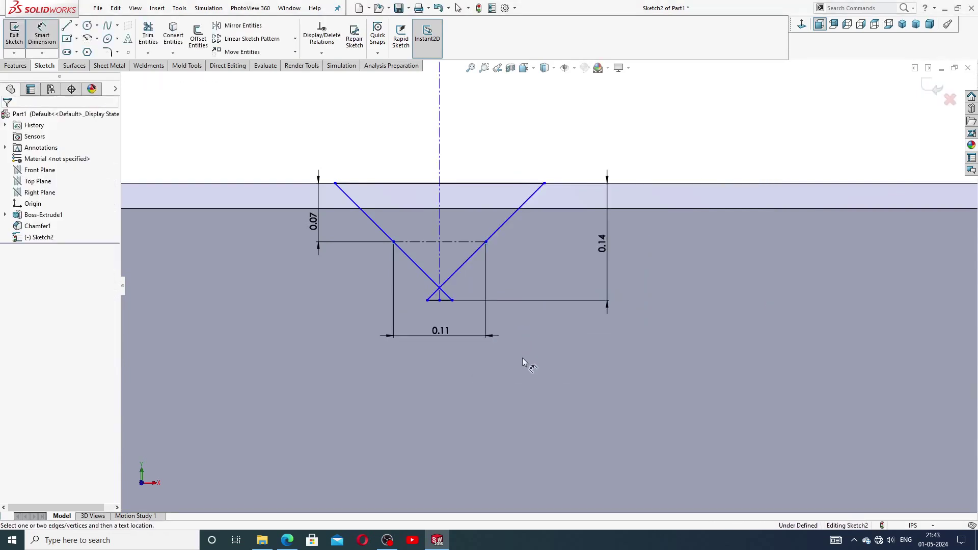
right_click(610, 146)
click(633, 153)
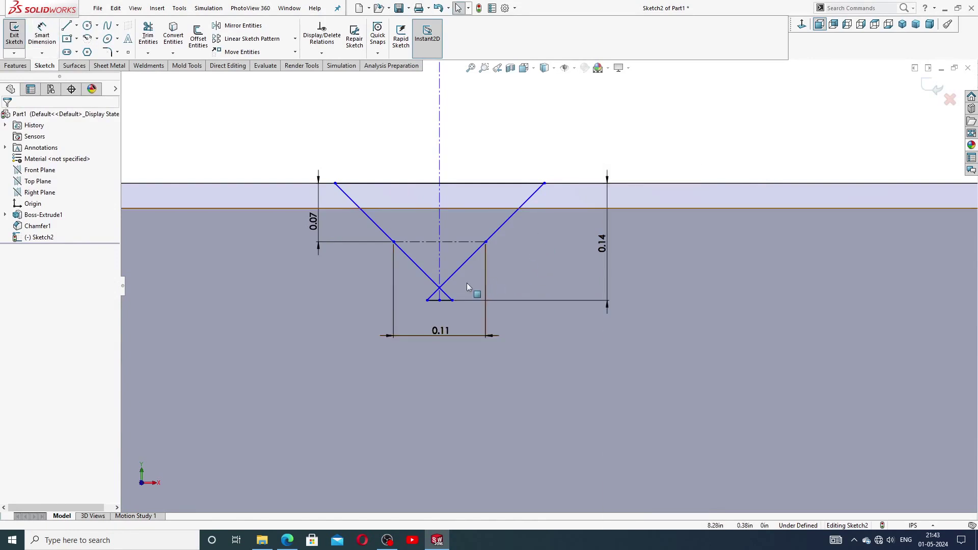
Delete the 0.11 dimension and drag the trapezoid's flat bottom wider
drag(428, 301, 463, 304)
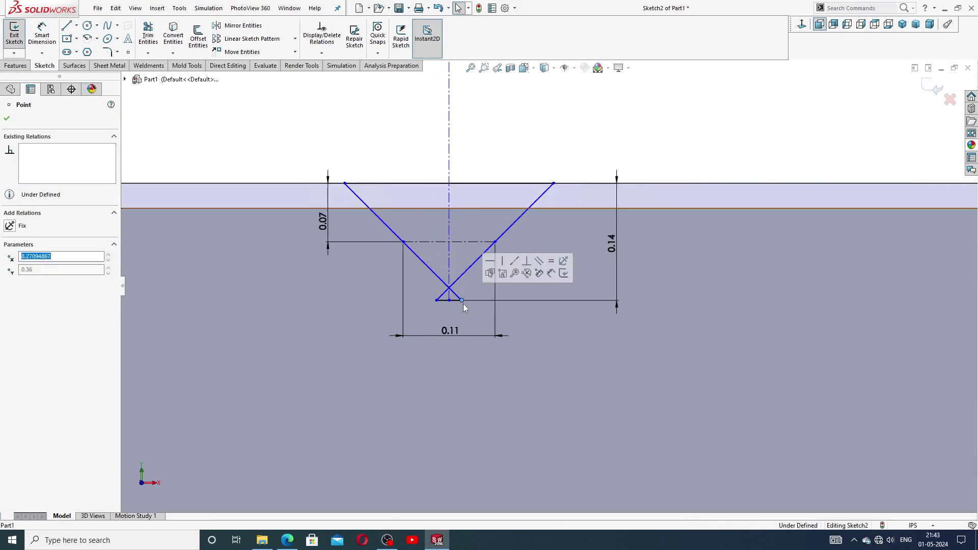
click(473, 338)
key(Delete)
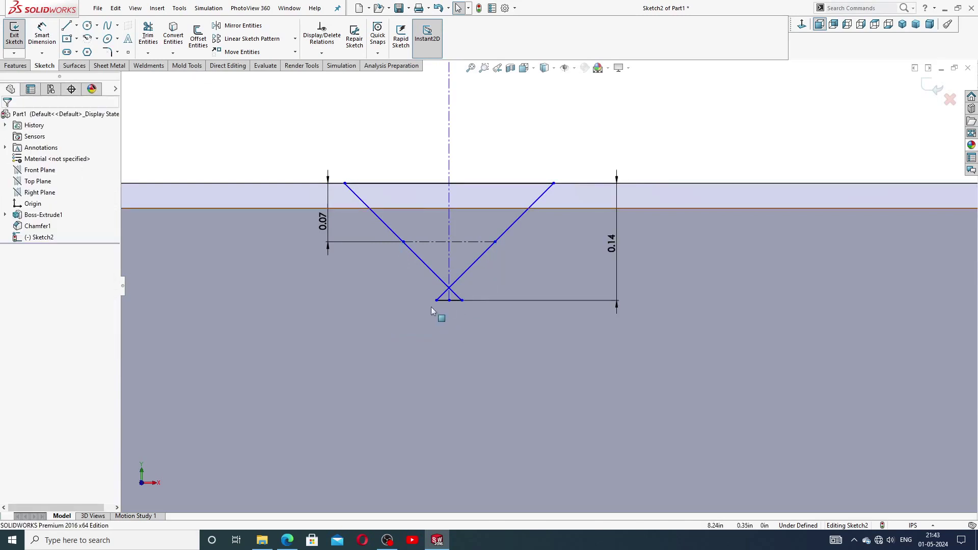
drag(461, 301, 471, 311)
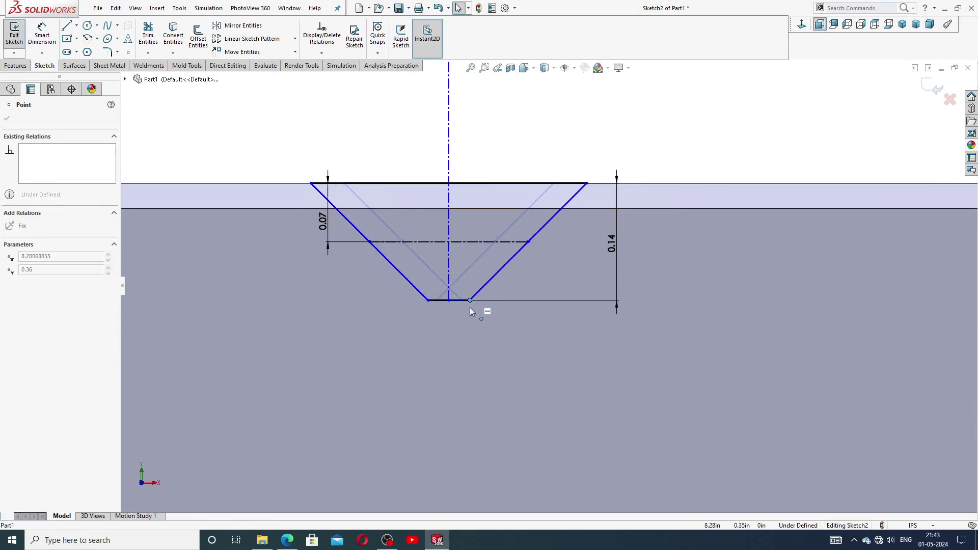
scroll(547, 285, up, 3)
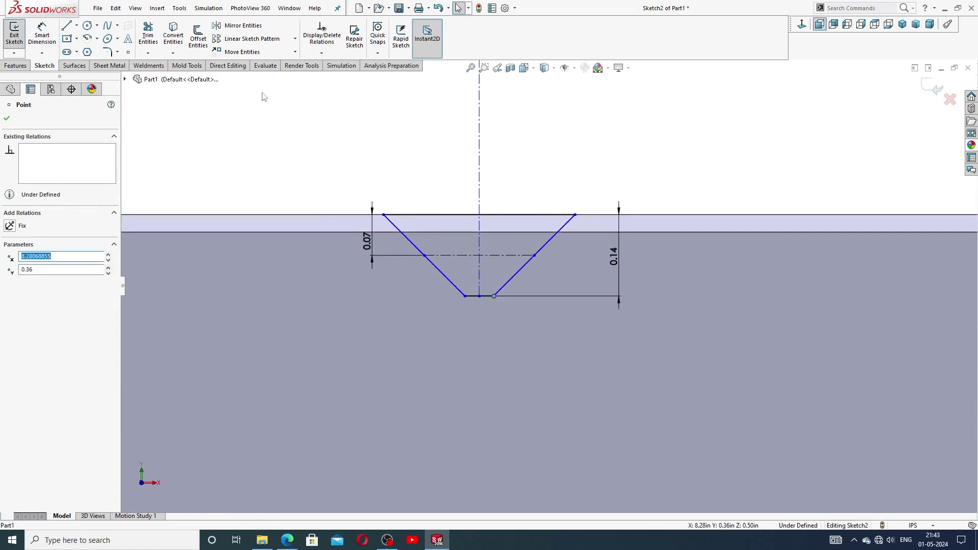
Dimension the centerline to the bottom-right corner at 0.02 in
click(51, 38)
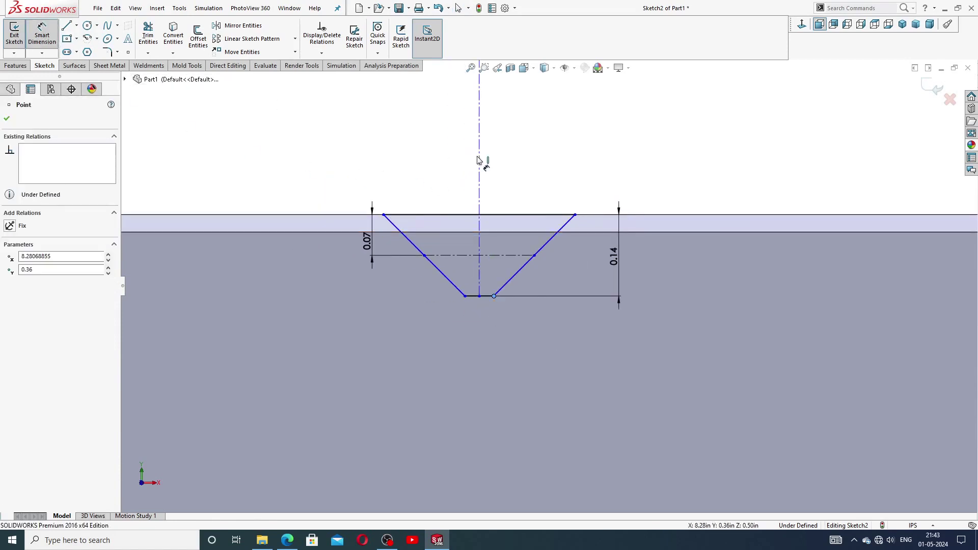
click(479, 160)
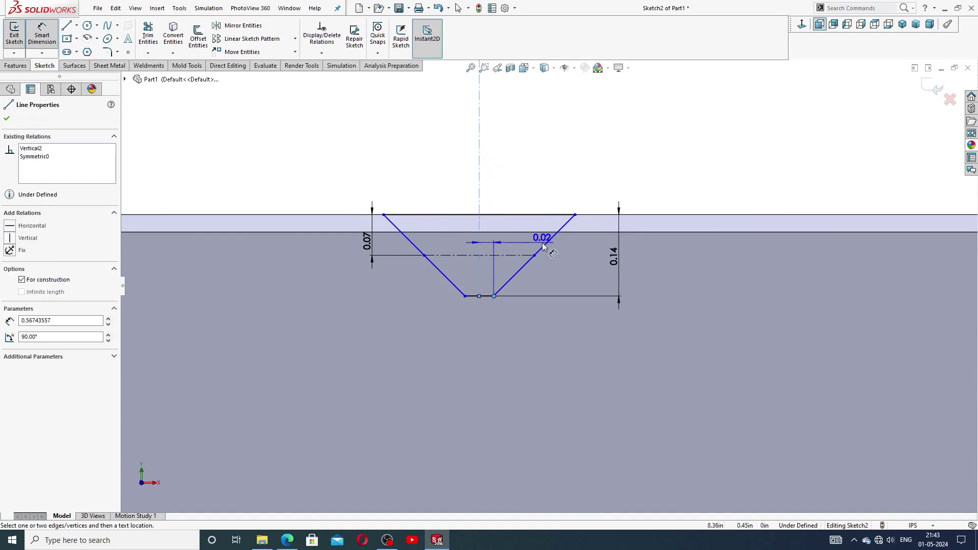
click(544, 249)
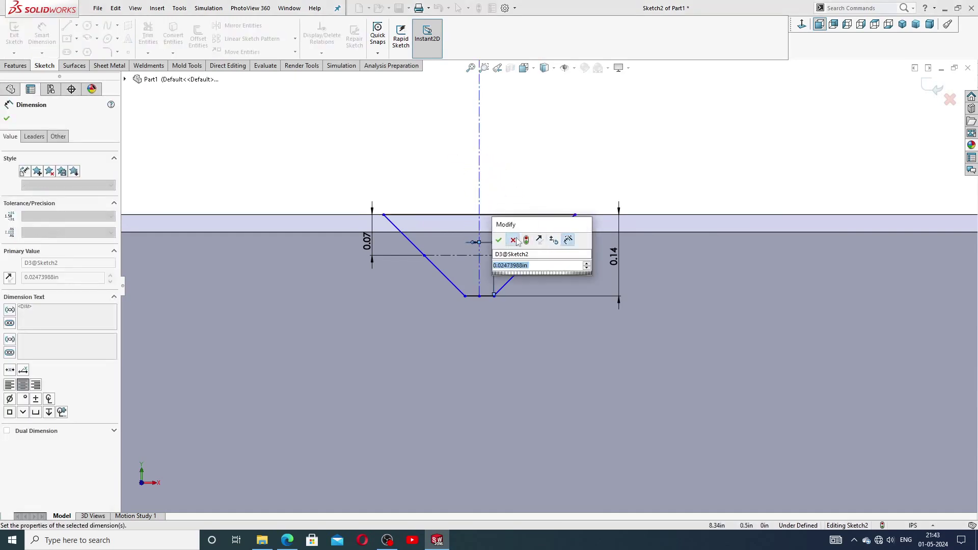
click(513, 240)
click(534, 204)
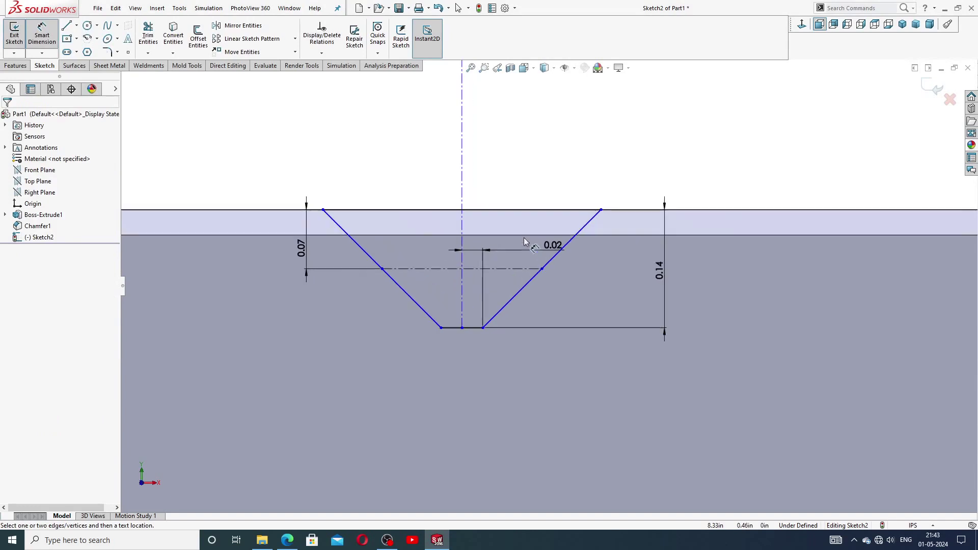
scroll(520, 235, down, 2)
right_click(591, 171)
Delete the 0.02 in dimension
click(616, 151)
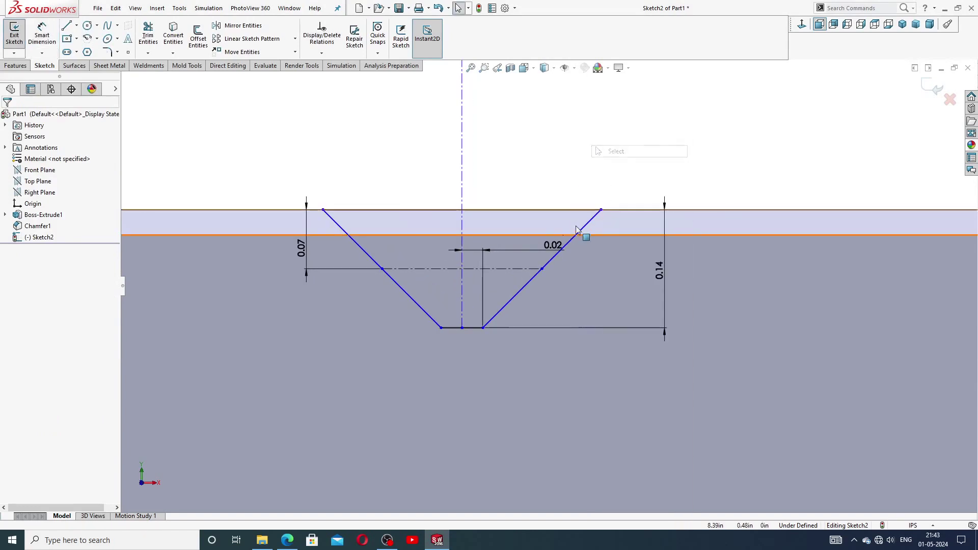
click(548, 252)
key(Delete)
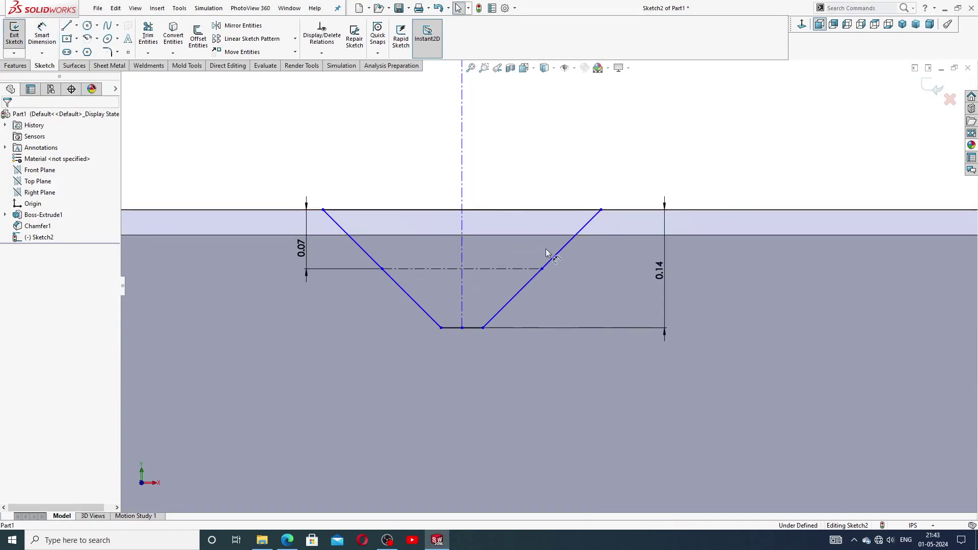
Try a 45° angle dimension on the right slanted side, then discard it as over-defining
click(49, 43)
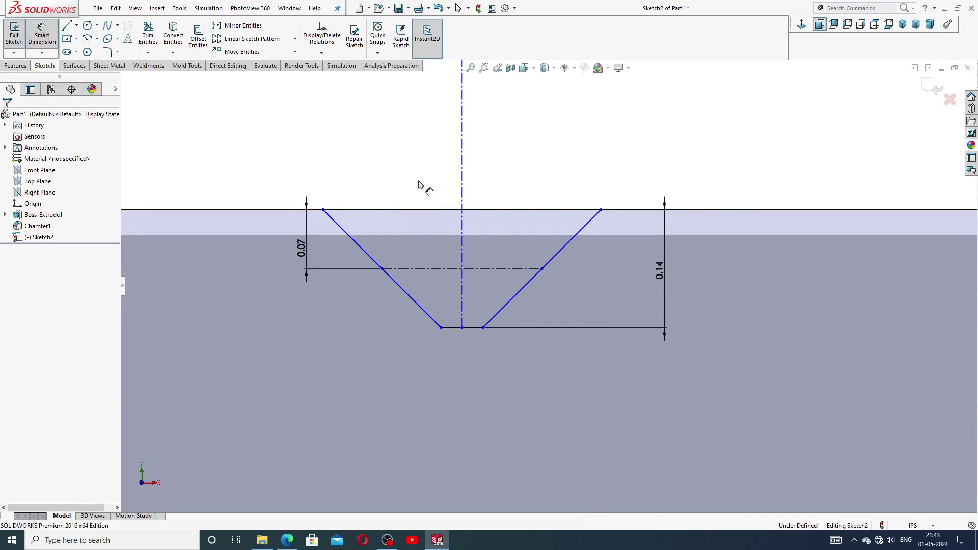
scroll(512, 231, down, 3)
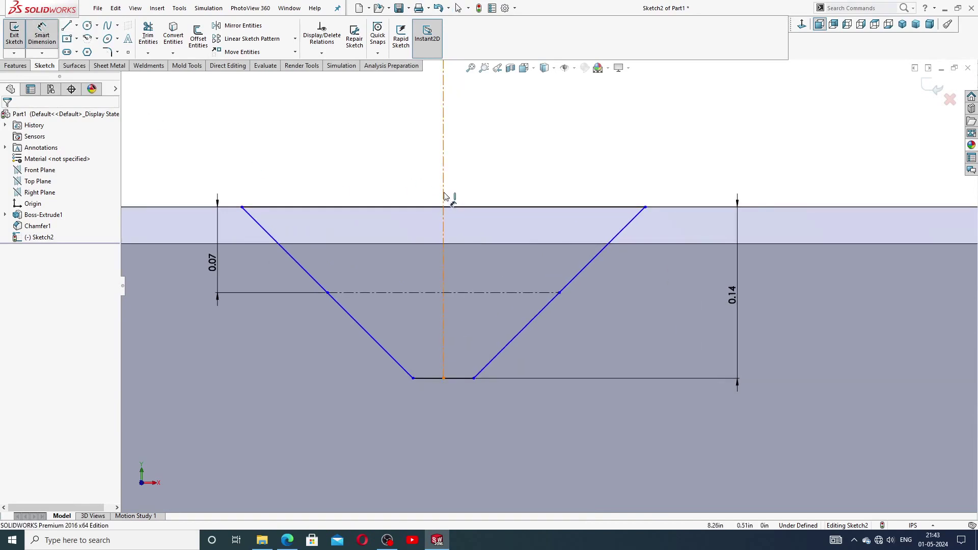
click(444, 227)
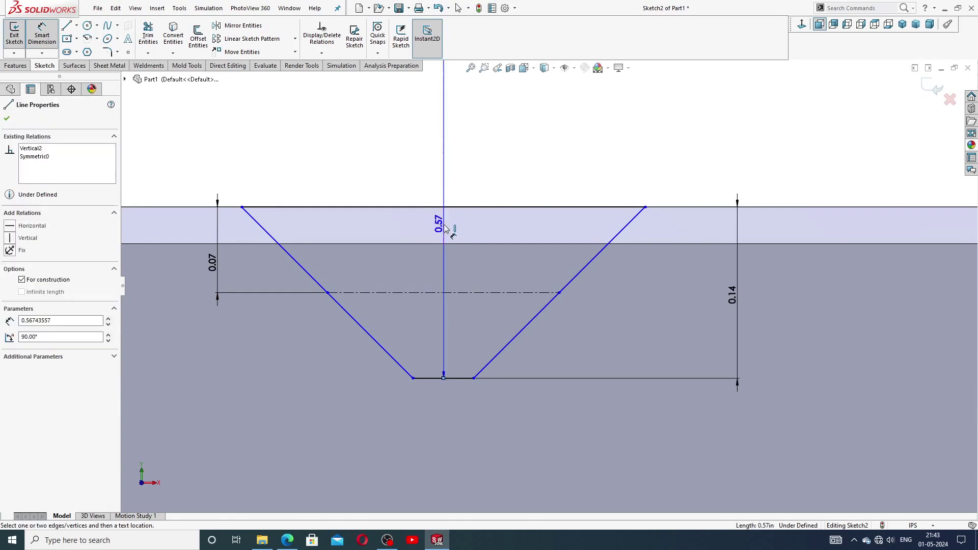
click(619, 233)
click(564, 169)
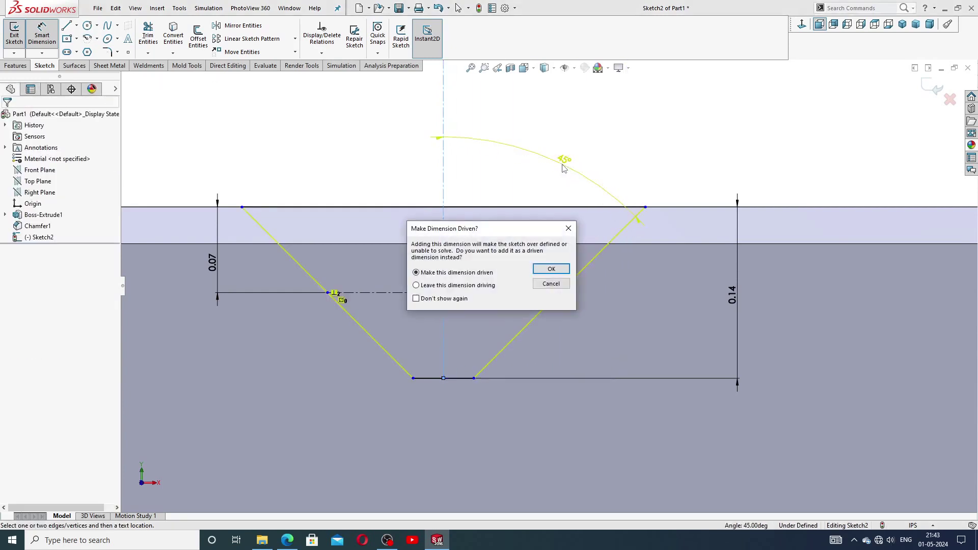
click(569, 229)
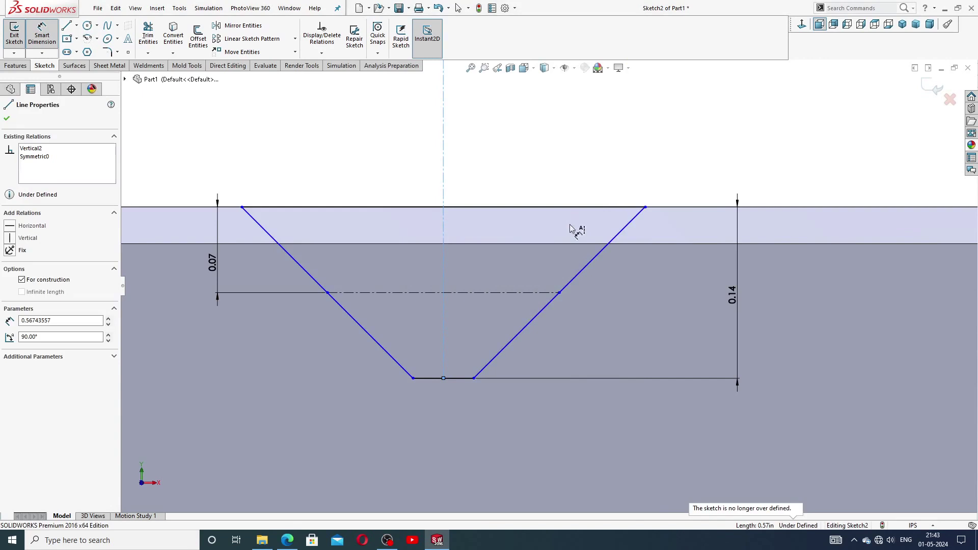
right_click(616, 167)
click(641, 134)
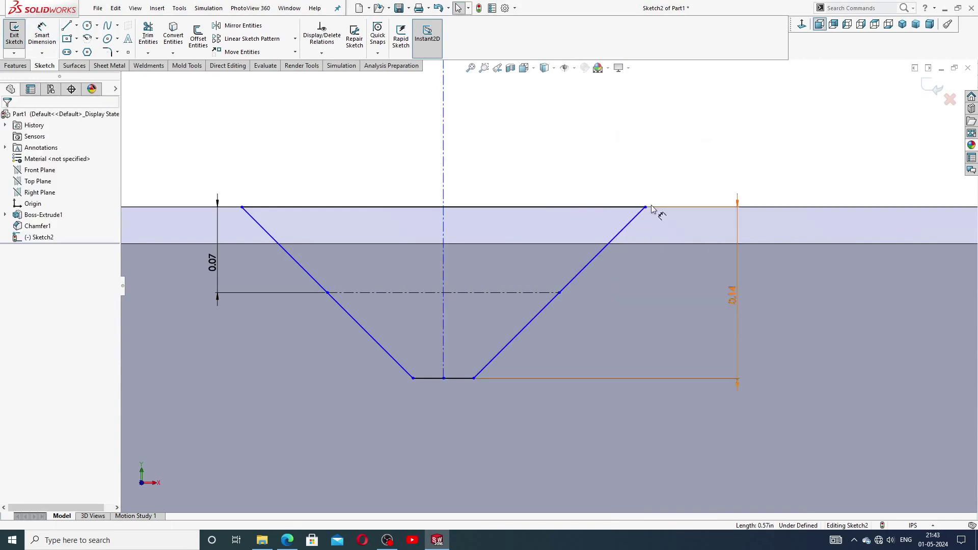
Slide both top corners of the slanted sides along the bar's top edge
mouse_move(647, 207)
mouse_down()
mouse_move(572, 199)
mouse_move(631, 198)
mouse_up()
click(603, 163)
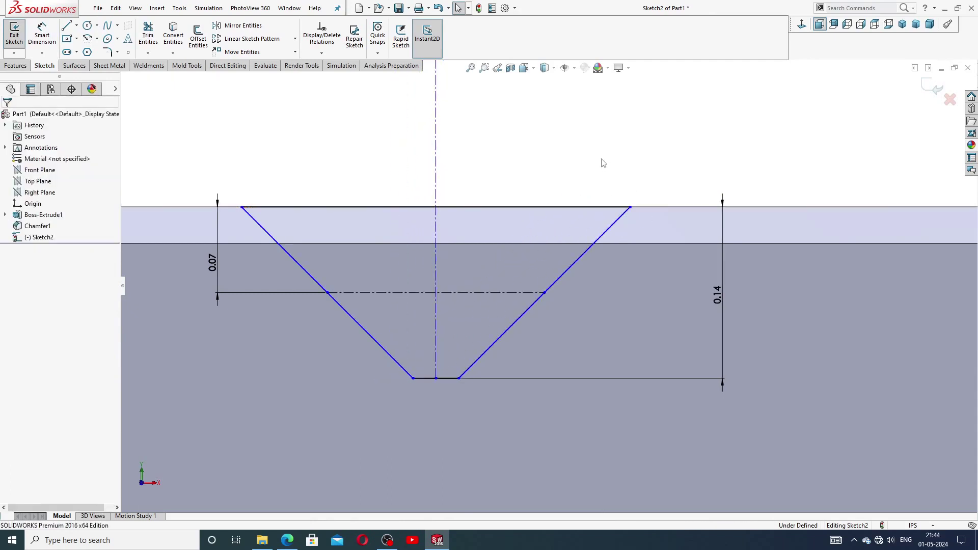
click(631, 208)
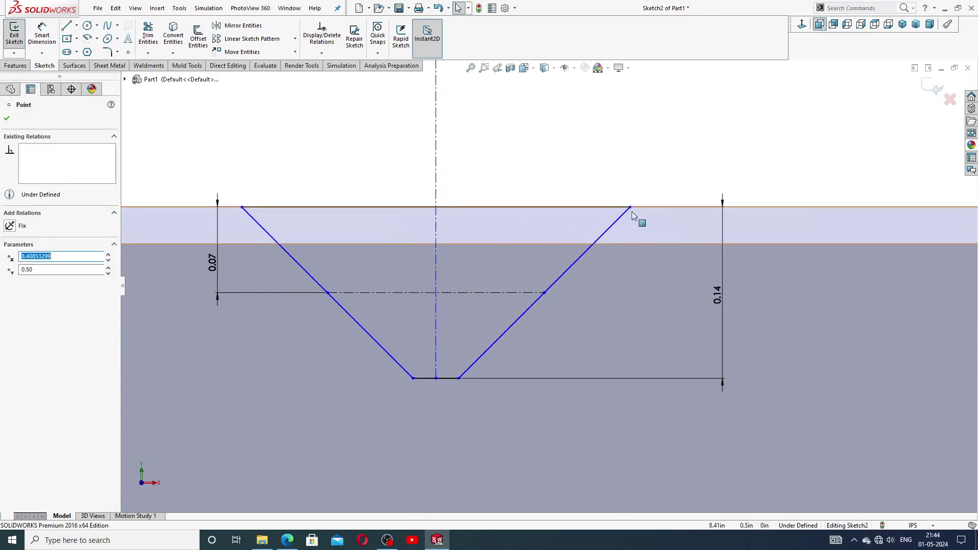
mouse_move(632, 214)
mouse_down()
mouse_move(579, 214)
mouse_move(627, 223)
mouse_move(625, 212)
mouse_up()
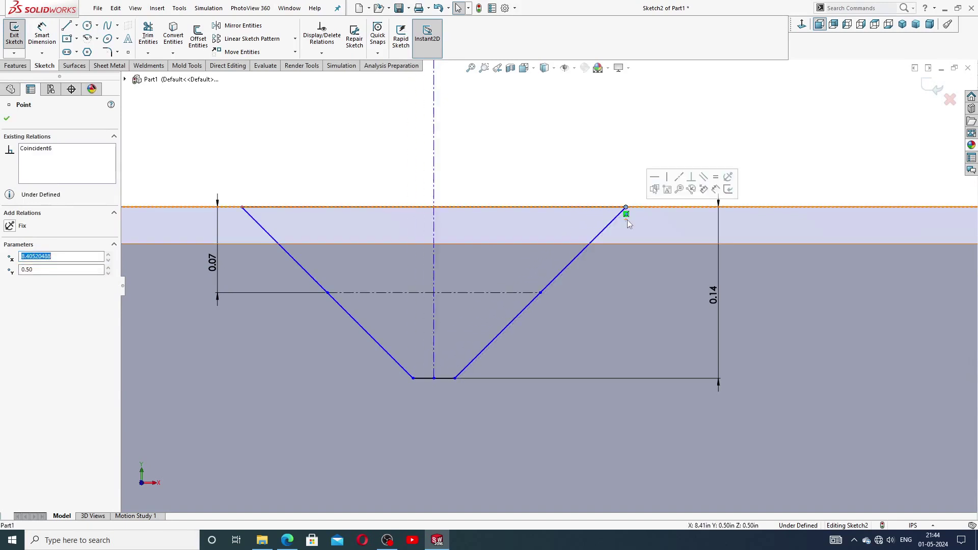
click(542, 177)
click(242, 207)
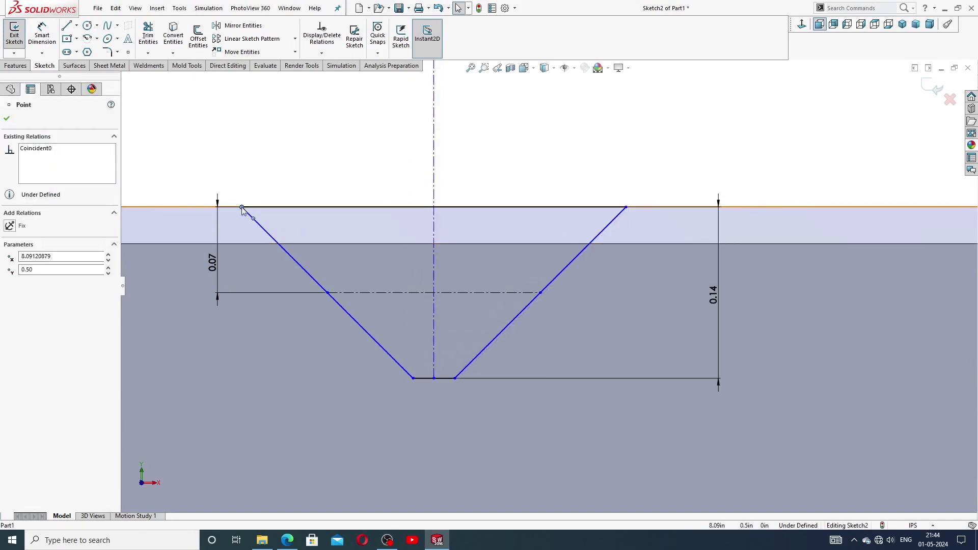
drag(242, 208, 279, 213)
drag(249, 212, 248, 210)
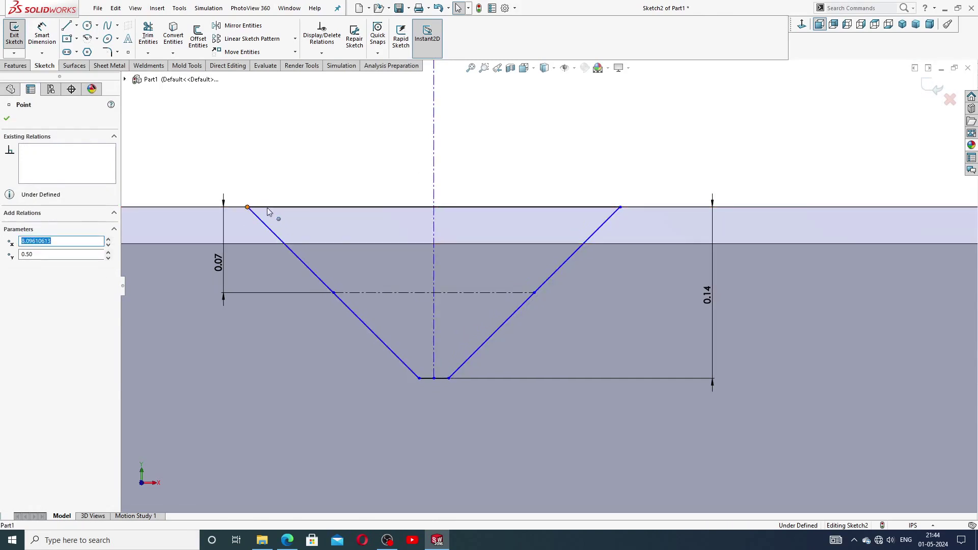
mouse_move(263, 213)
mouse_down()
mouse_move(298, 214)
mouse_move(249, 212)
mouse_up()
click(488, 172)
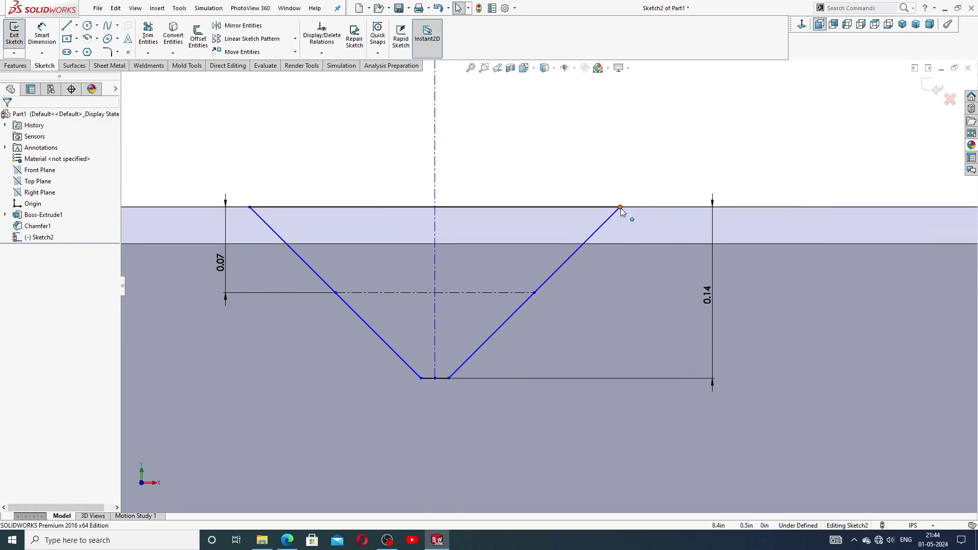
click(601, 231)
Redraw the groove's right slanted side from the bottom line's end up to the top edge
key(Delete)
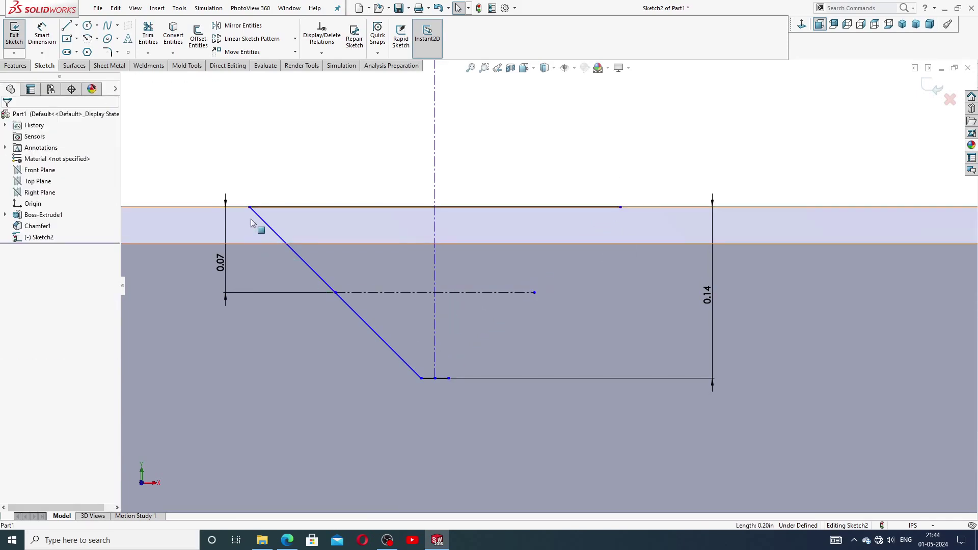
drag(250, 207, 351, 207)
click(316, 173)
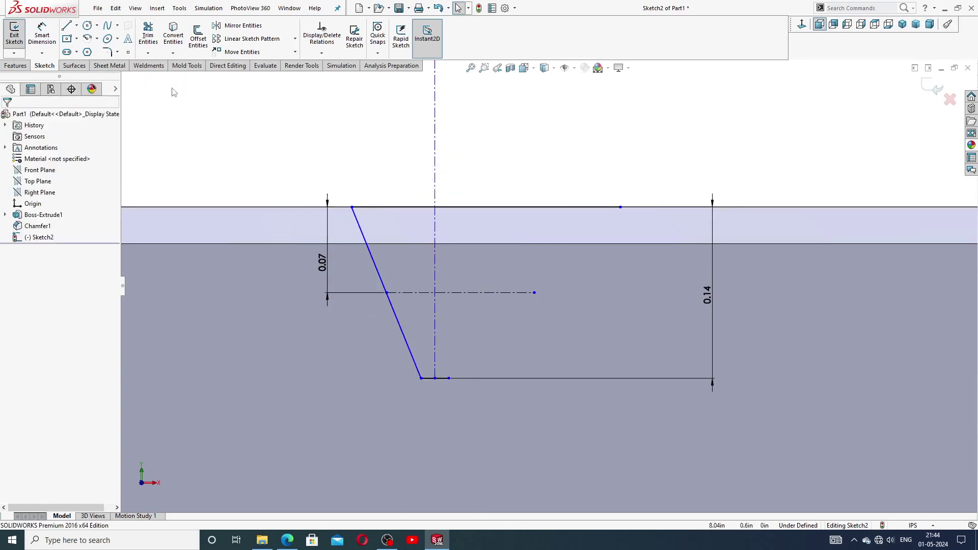
click(67, 27)
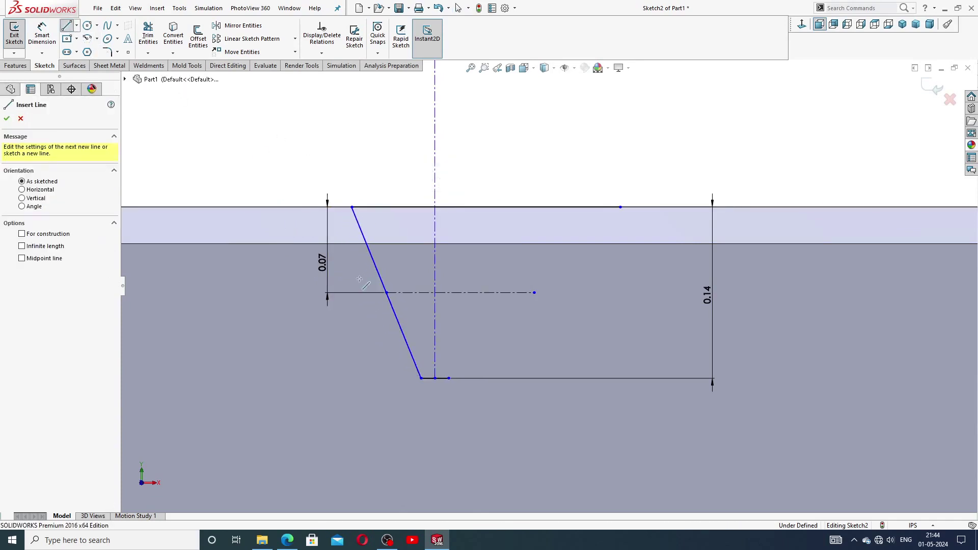
click(449, 378)
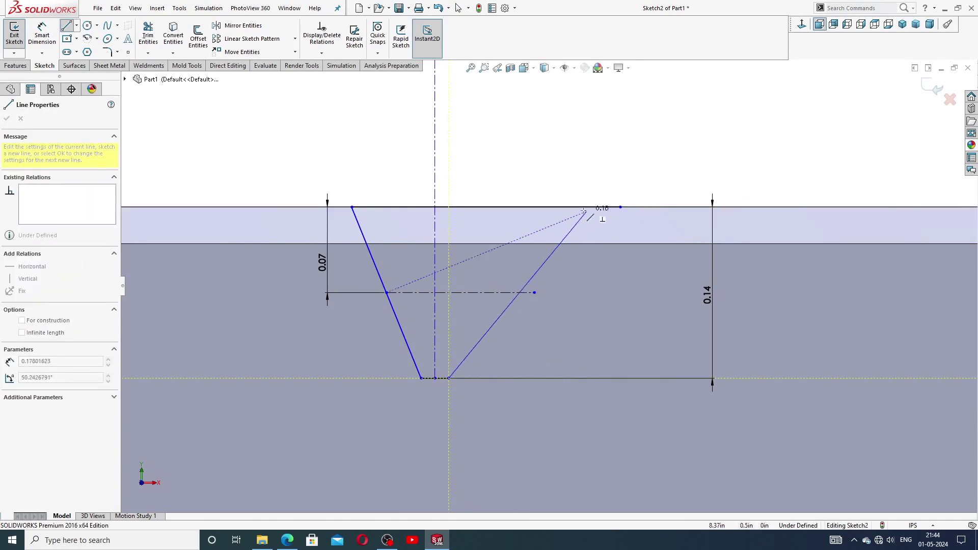
click(563, 207)
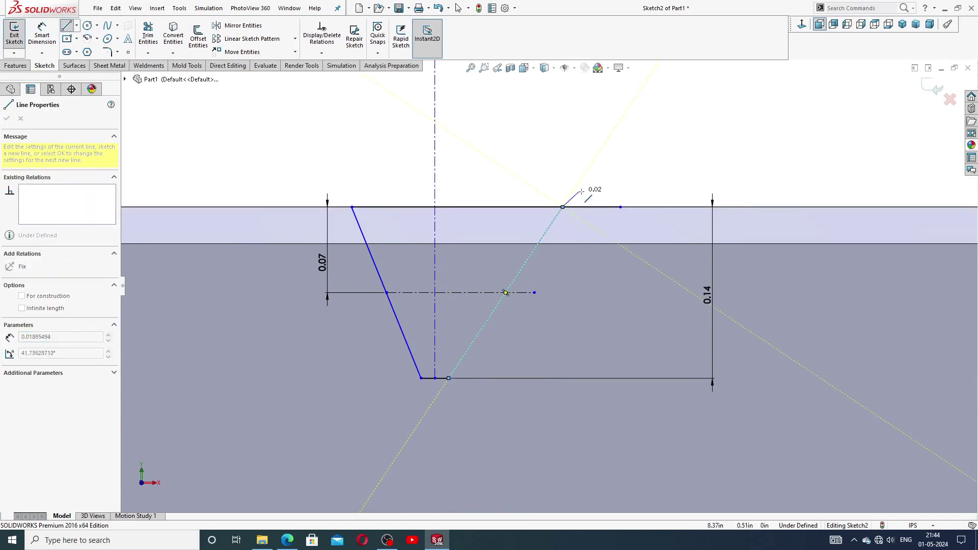
right_click(582, 192)
click(607, 200)
click(577, 208)
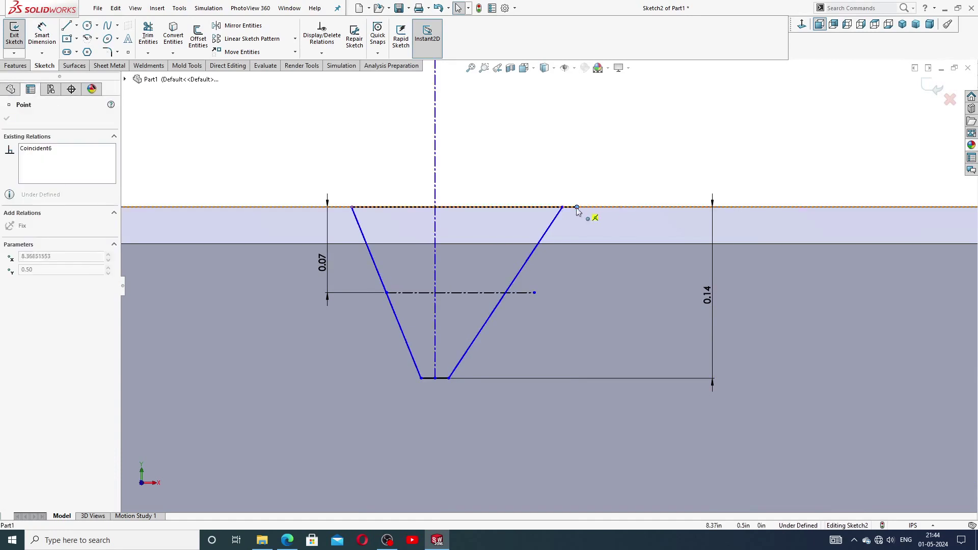
drag(577, 208, 561, 208)
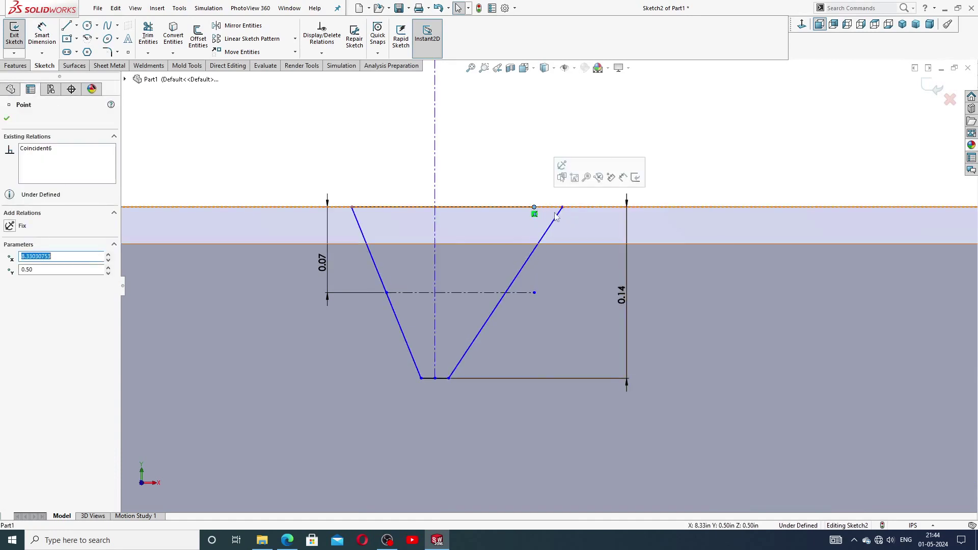
drag(535, 211, 559, 209)
click(564, 209)
key(Escape)
key(z)
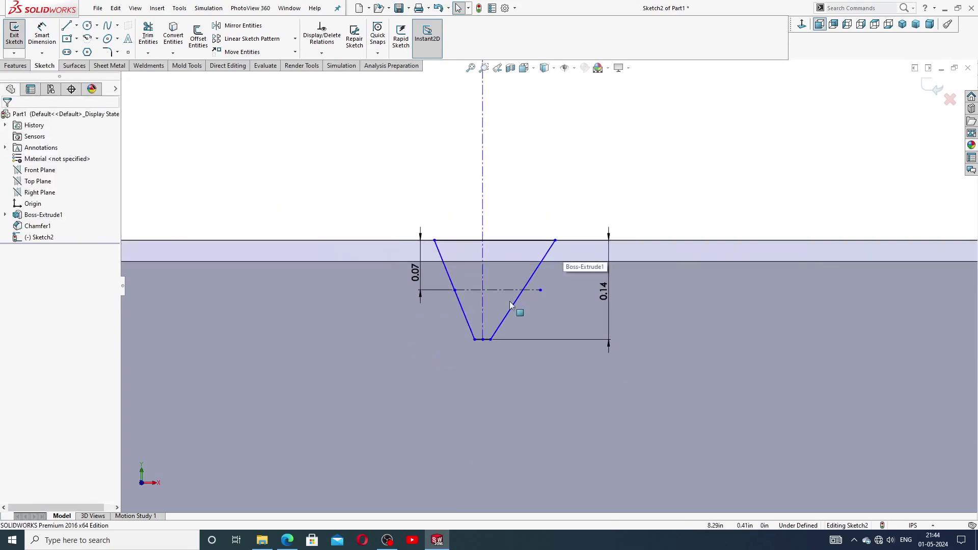
Delete the old mid-depth construction line together with its 0.07 dimension
scroll(509, 302, down, 1)
click(549, 286)
drag(534, 288, 538, 291)
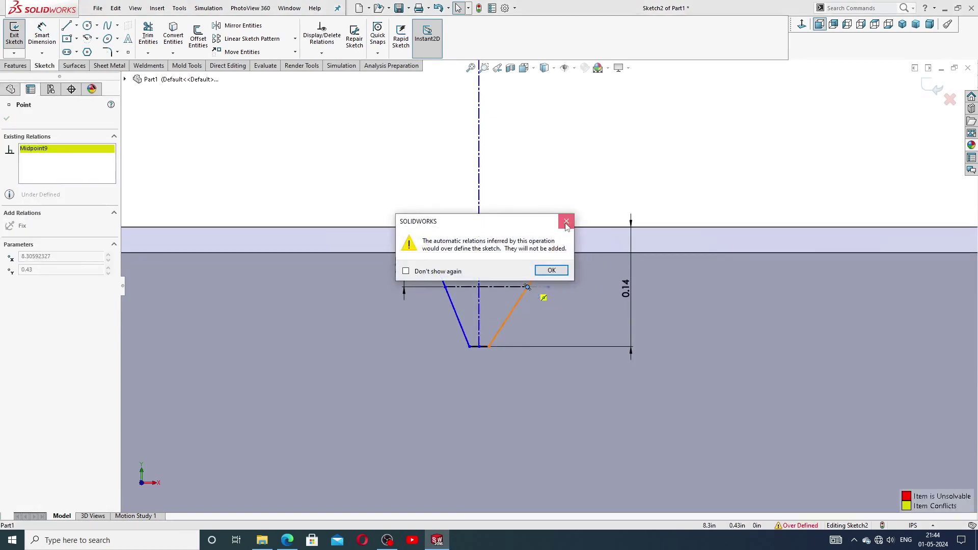
click(565, 224)
scroll(528, 288, down, 2)
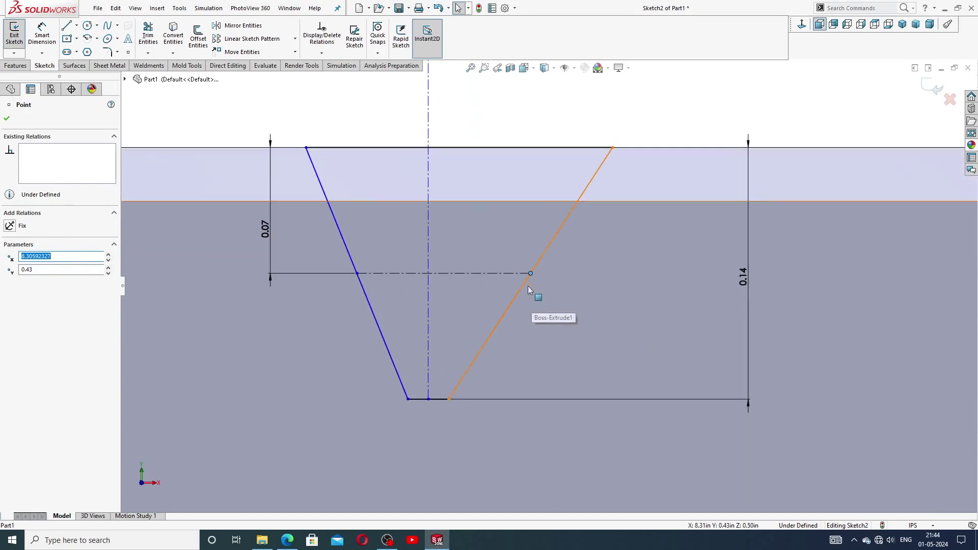
click(503, 273)
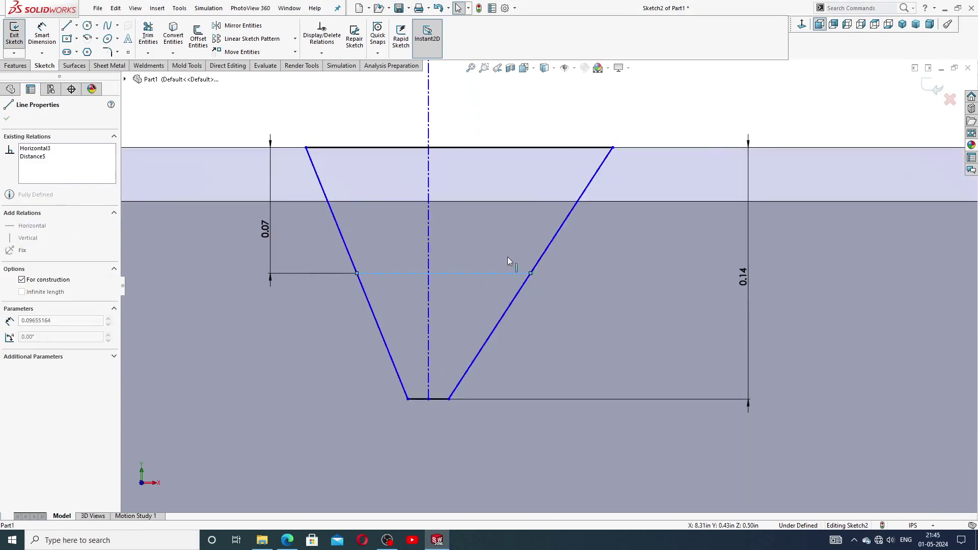
click(518, 288)
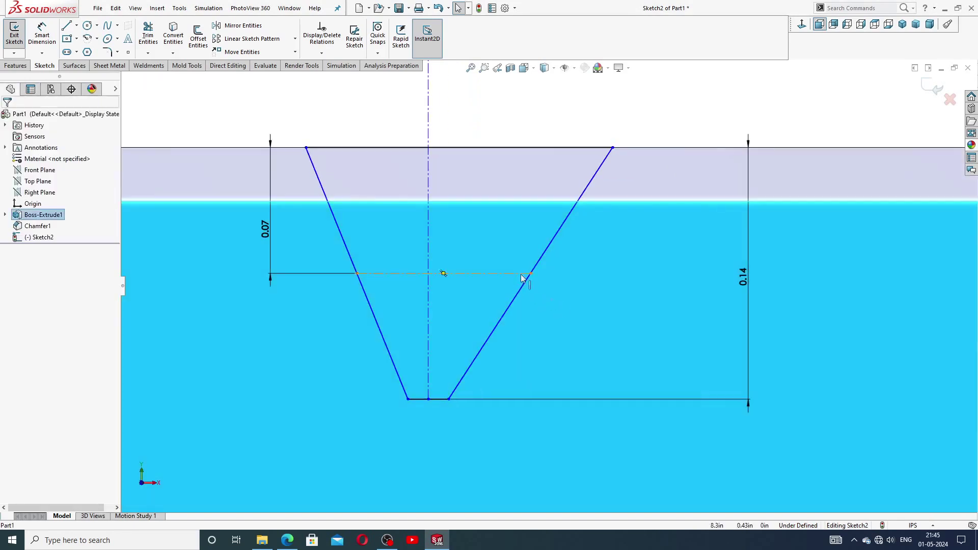
click(592, 139)
scroll(526, 239, up, 3)
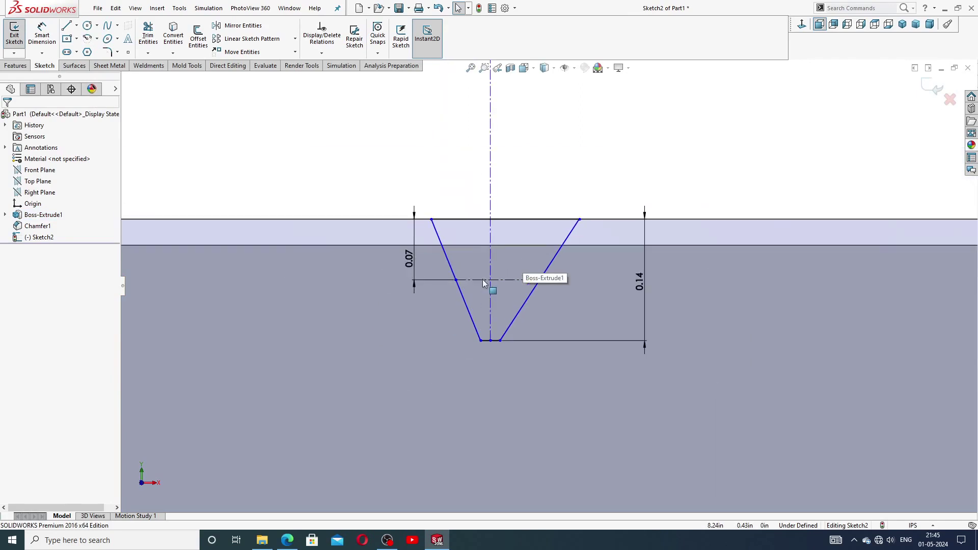
click(469, 280)
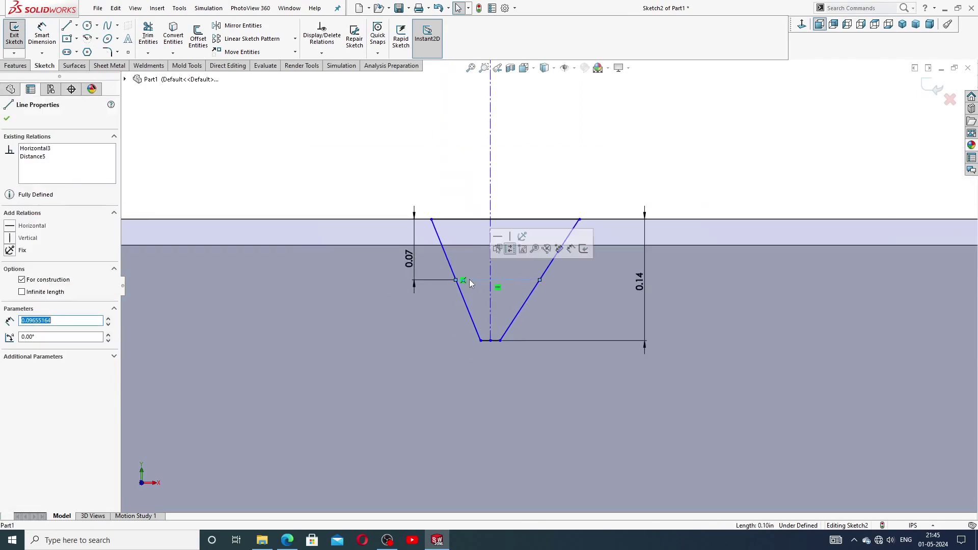
key(Delete)
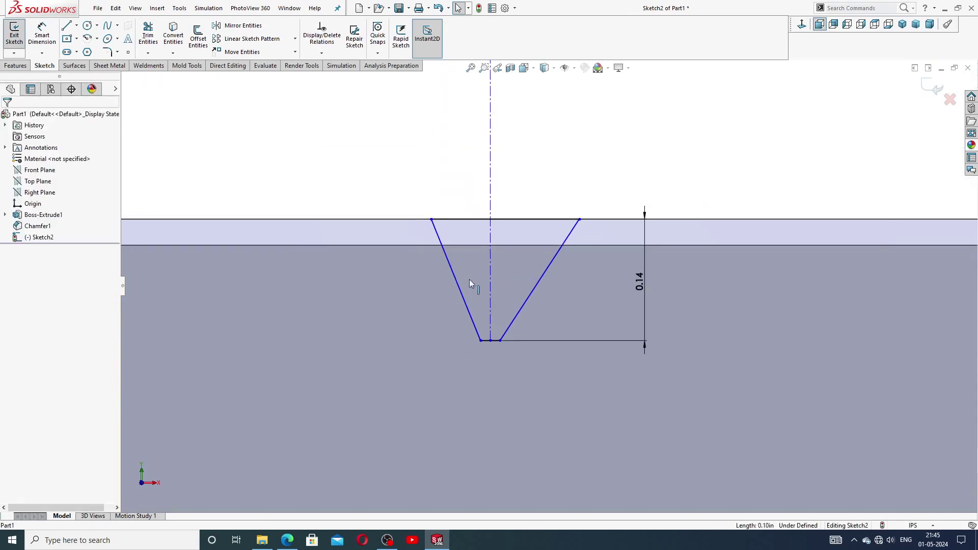
Draw a horizontal centerline spanning from the left slanted side to the right one
click(66, 27)
click(77, 26)
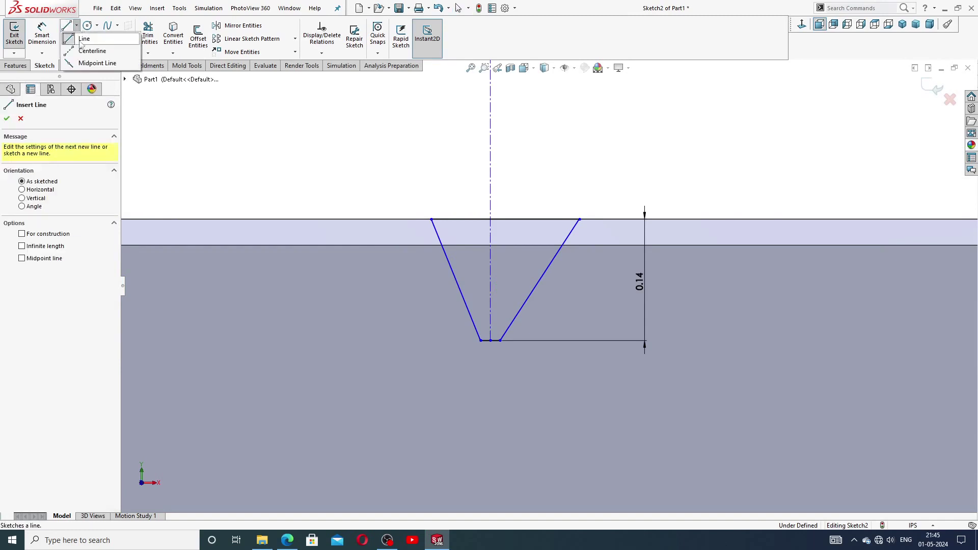
click(86, 41)
scroll(484, 302, down, 3)
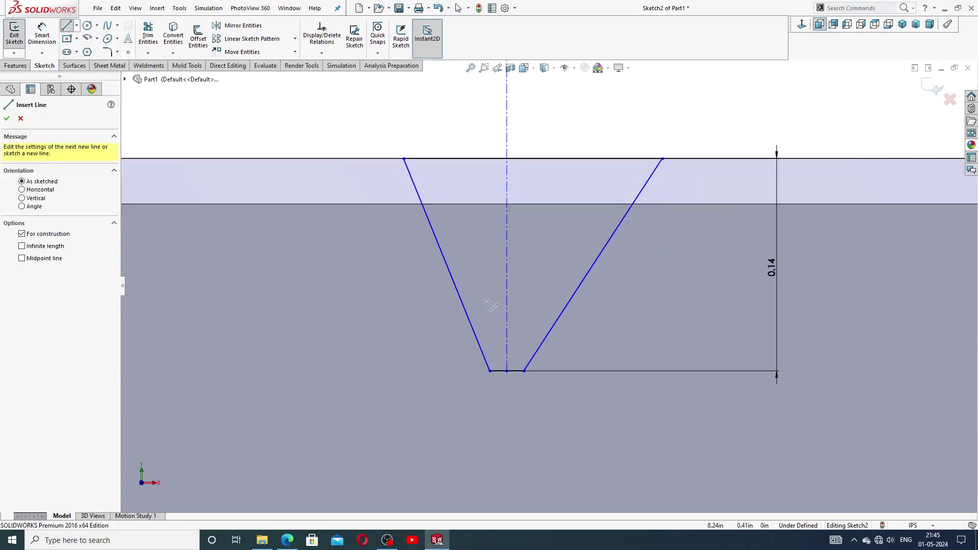
click(454, 283)
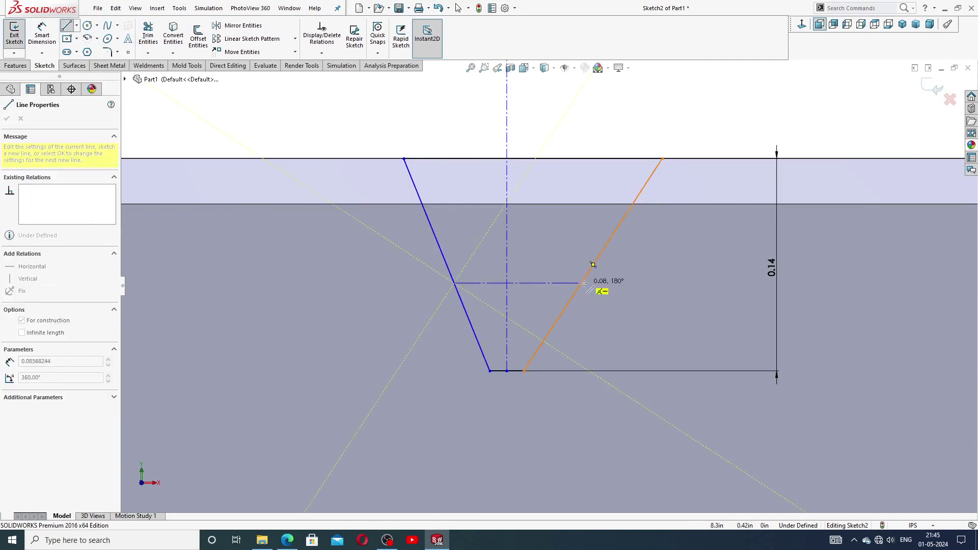
click(584, 283)
right_click(599, 249)
click(631, 293)
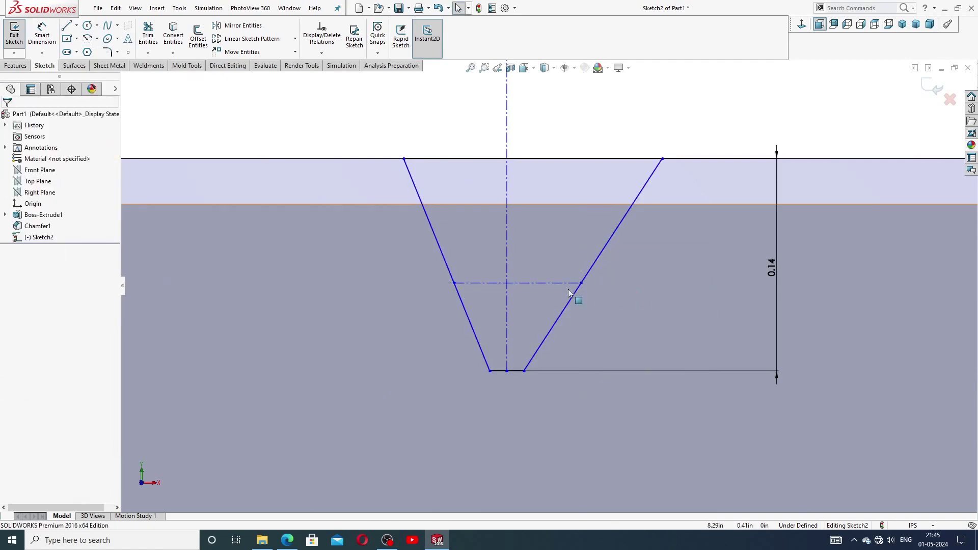
Make the two slanted sides symmetric about the vertical centerline
scroll(569, 292, down, 1)
scroll(611, 234, up, 1)
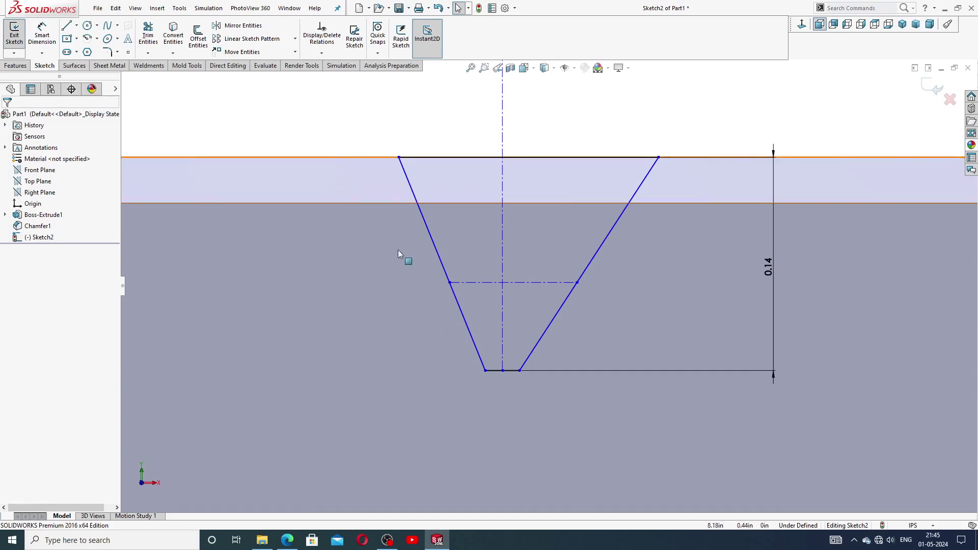
mouse_move(390, 248)
mouse_down()
mouse_move(533, 269)
mouse_move(612, 252)
mouse_move(631, 236)
mouse_up()
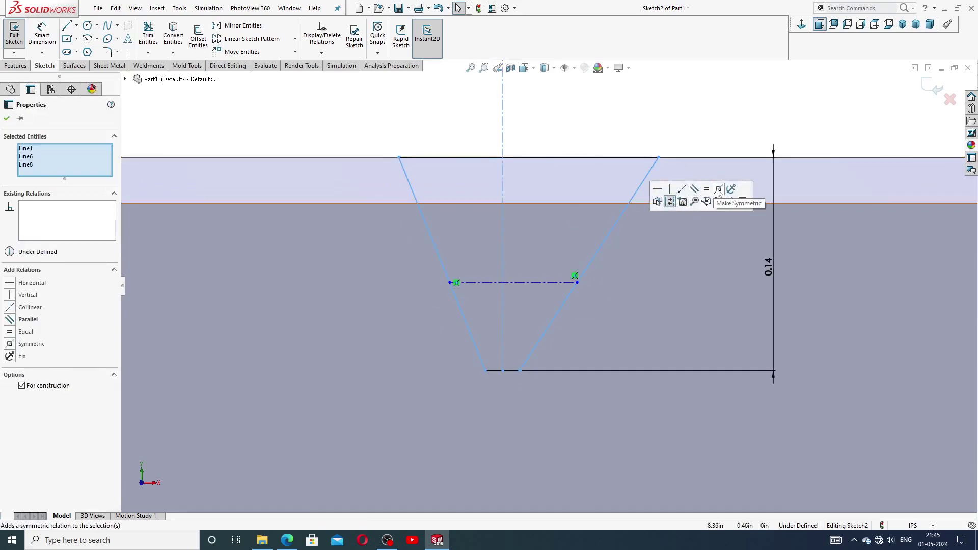
click(719, 189)
click(663, 131)
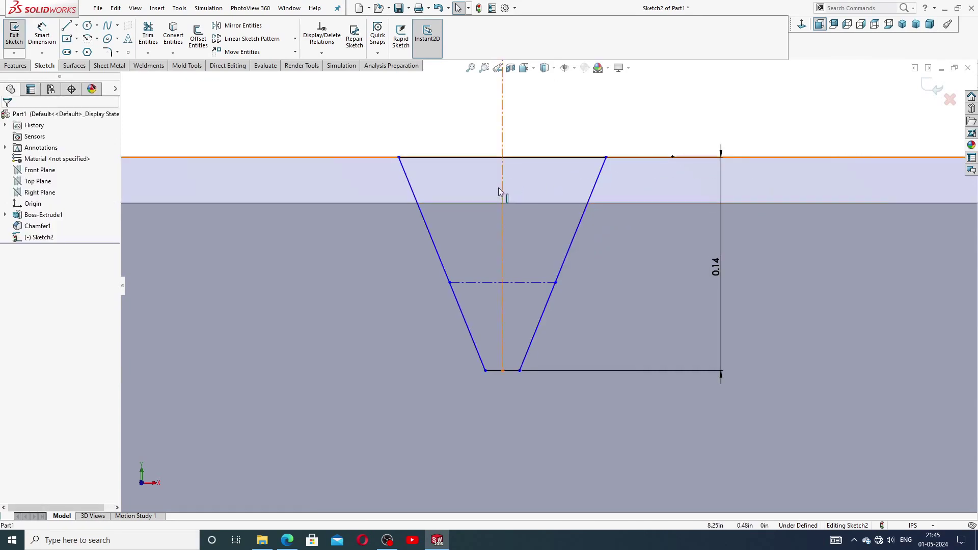
click(43, 40)
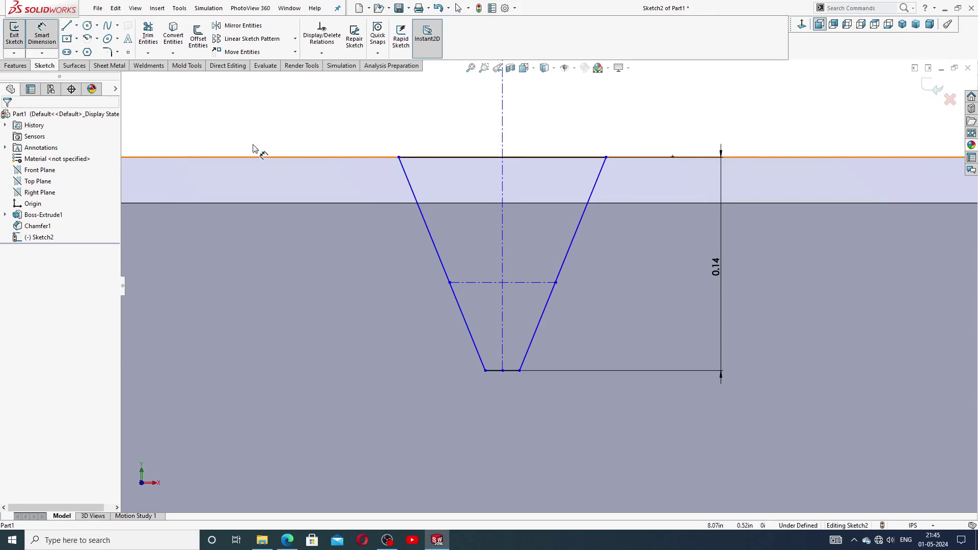
Dimension the construction line 0.07 below the top edge
click(434, 157)
click(499, 282)
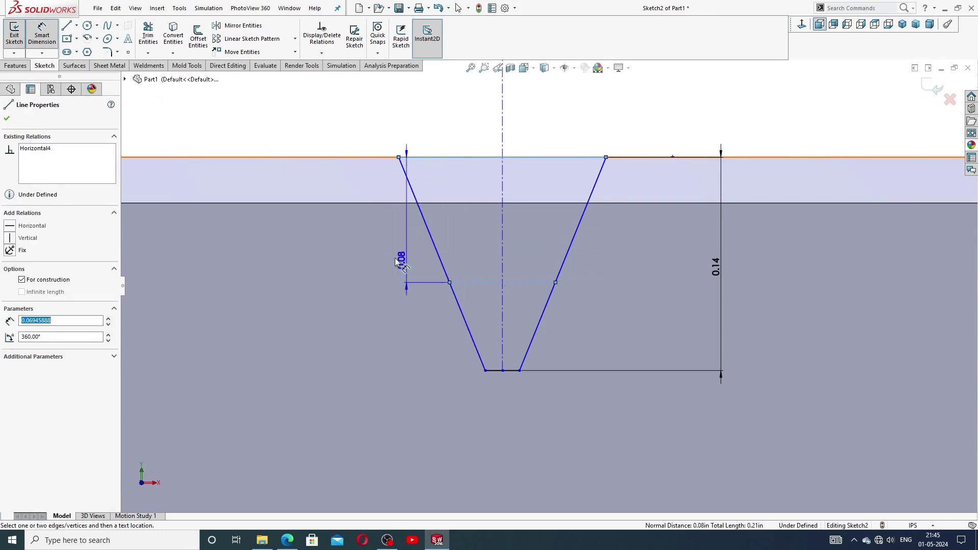
click(357, 241)
text(.)
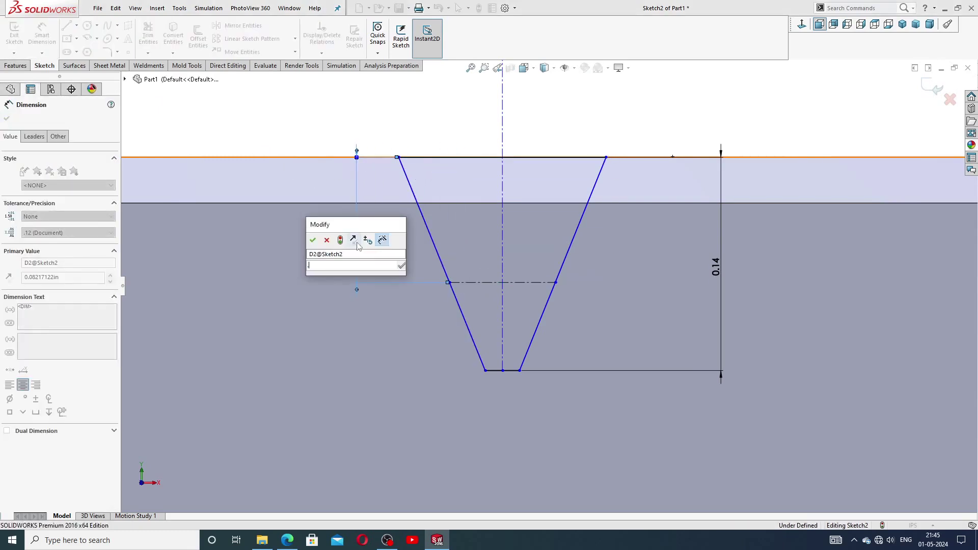
text(07)
key(Return)
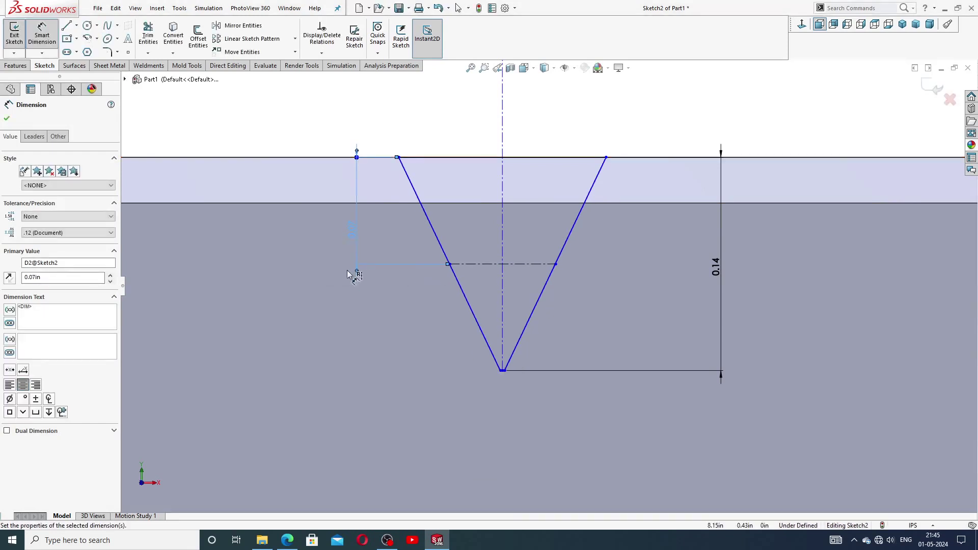
Give the construction line a 0.11 width dimension placed below the groove
click(483, 268)
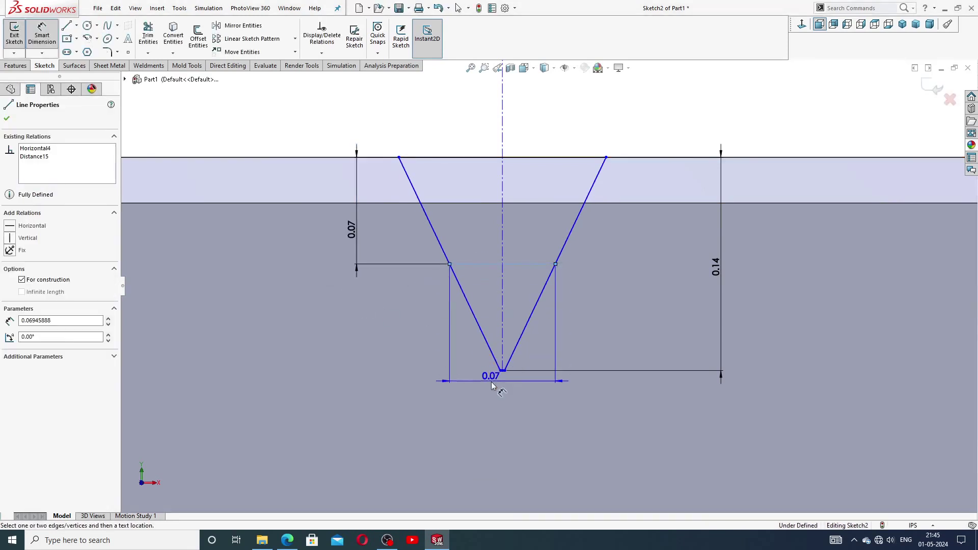
click(495, 390)
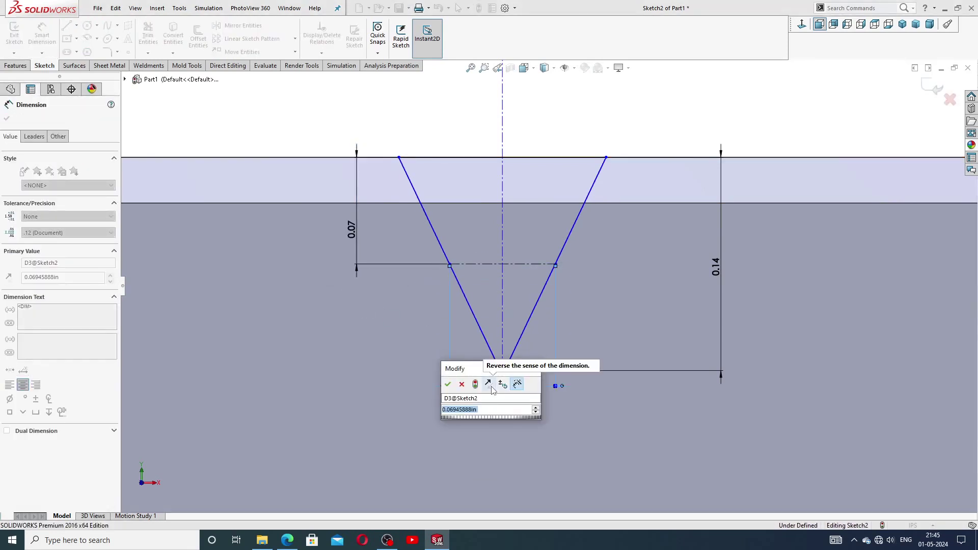
text(.11)
key(Return)
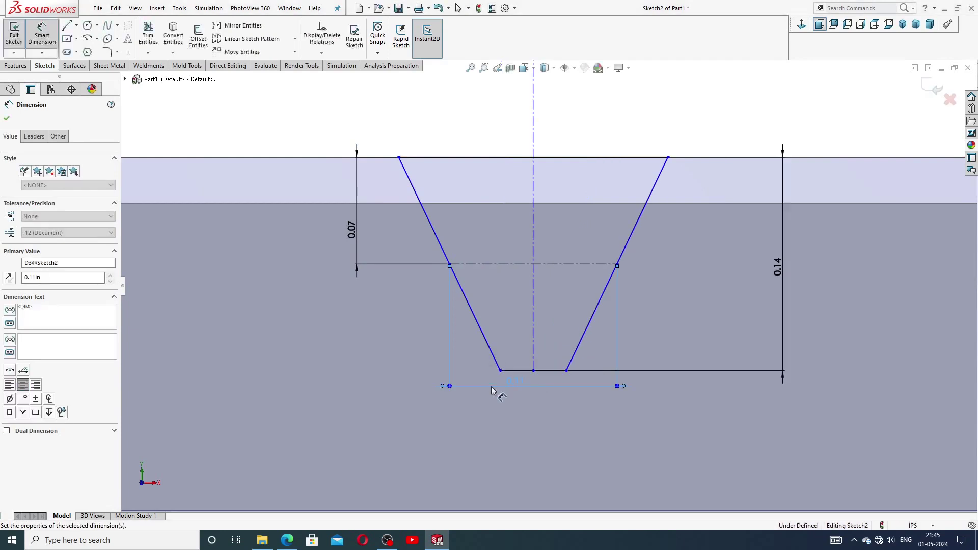
click(566, 419)
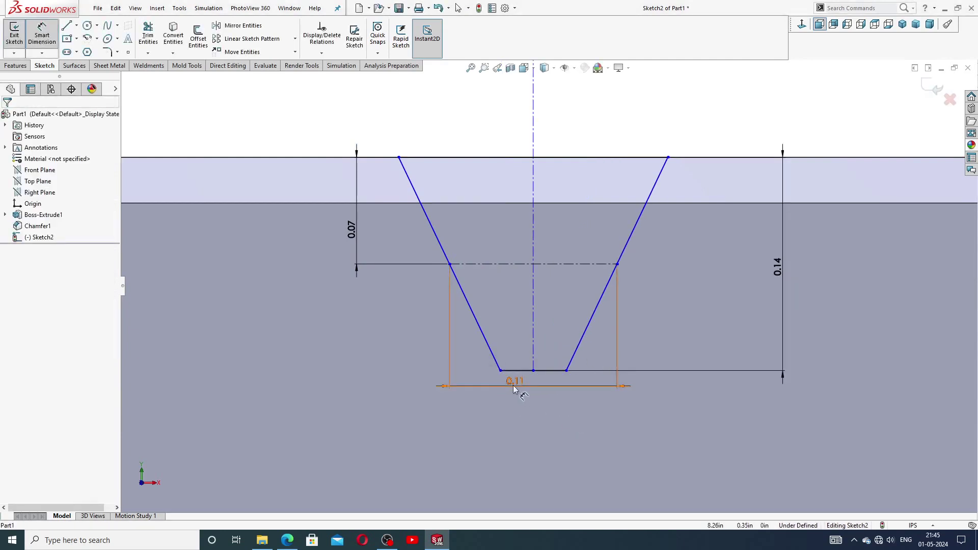
drag(512, 385, 545, 401)
click(571, 439)
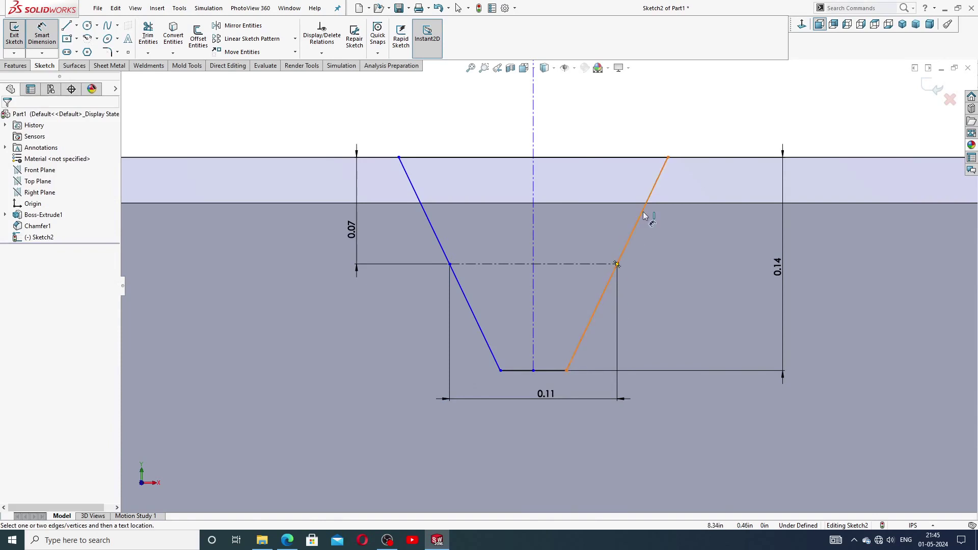
click(534, 143)
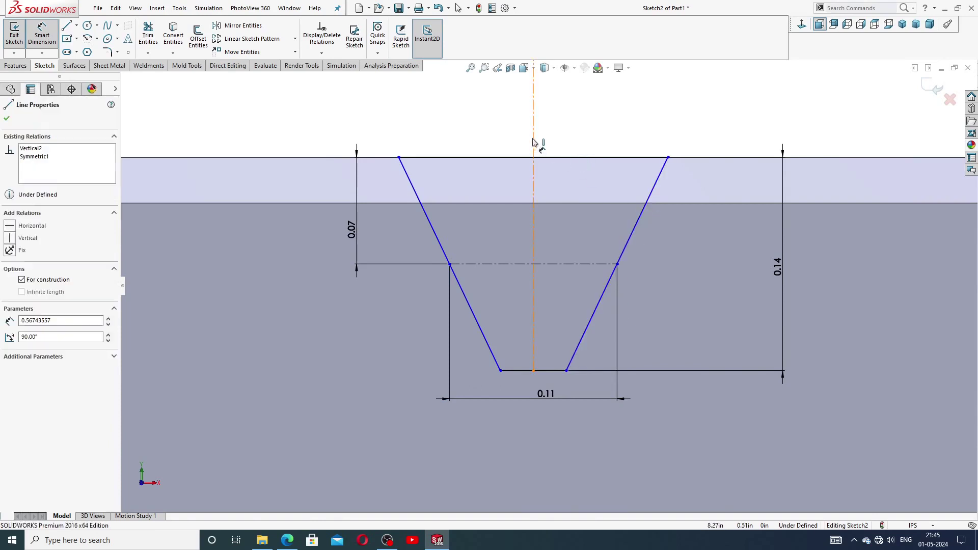
Set the right flank at 14.50° from the vertical centerline
click(653, 190)
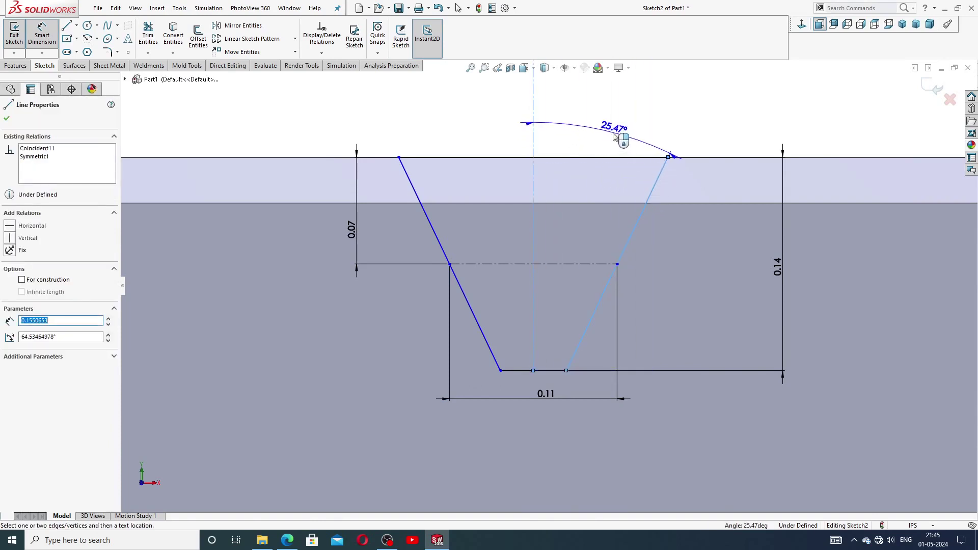
click(615, 136)
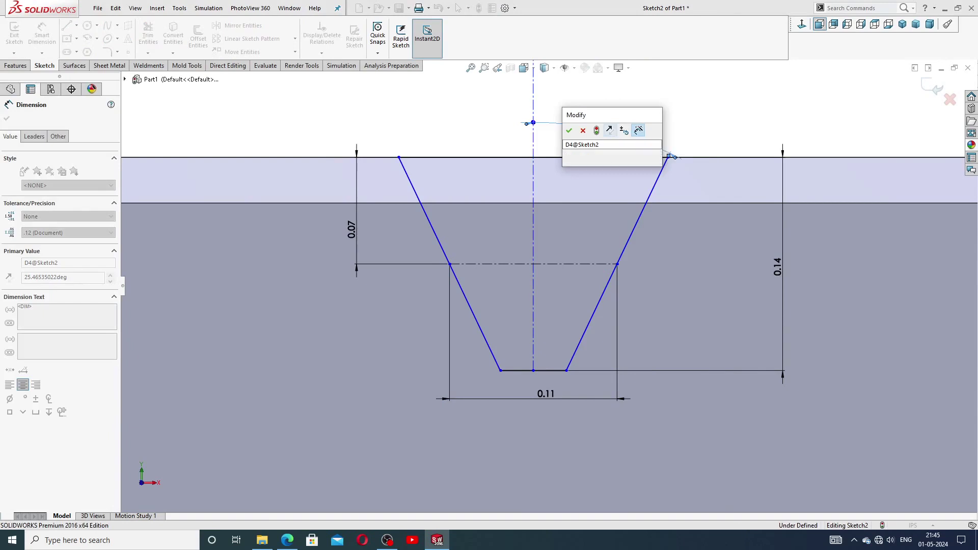
text(1)
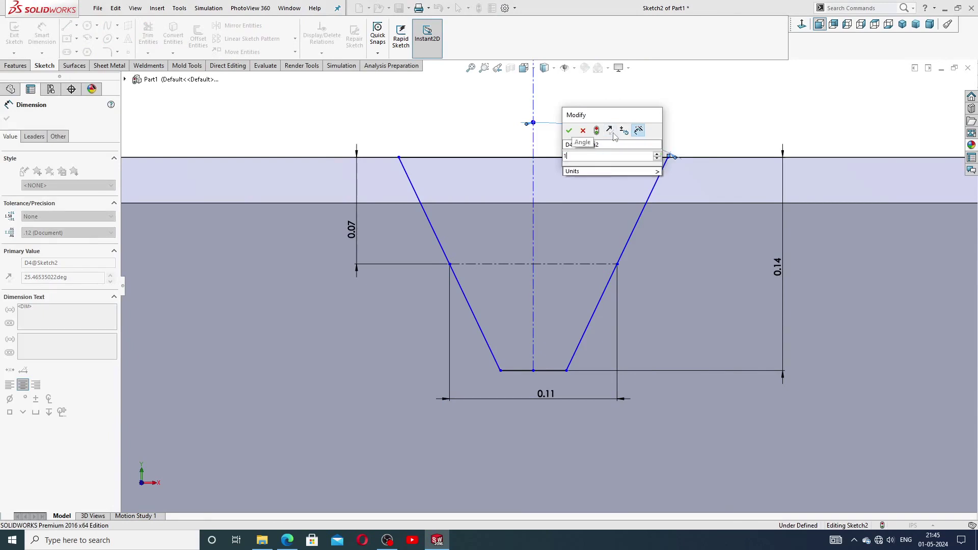
text(4.5)
key(Return)
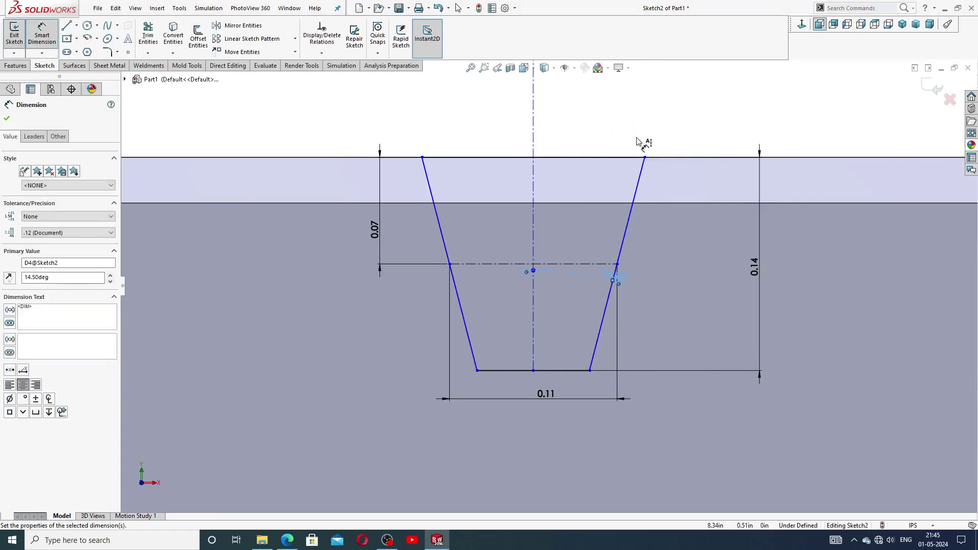
key(z)
key(z)
key(z)
key(z)
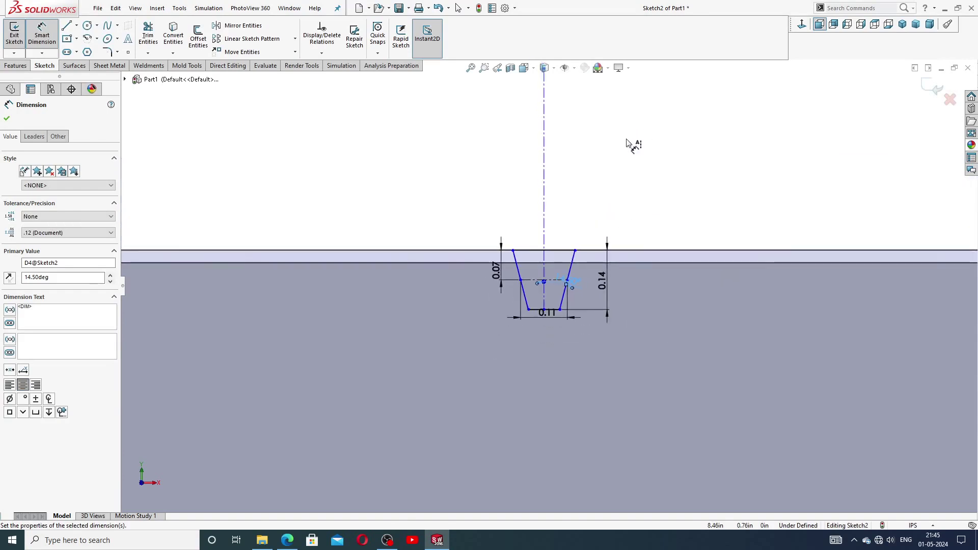
scroll(560, 295, down, 4)
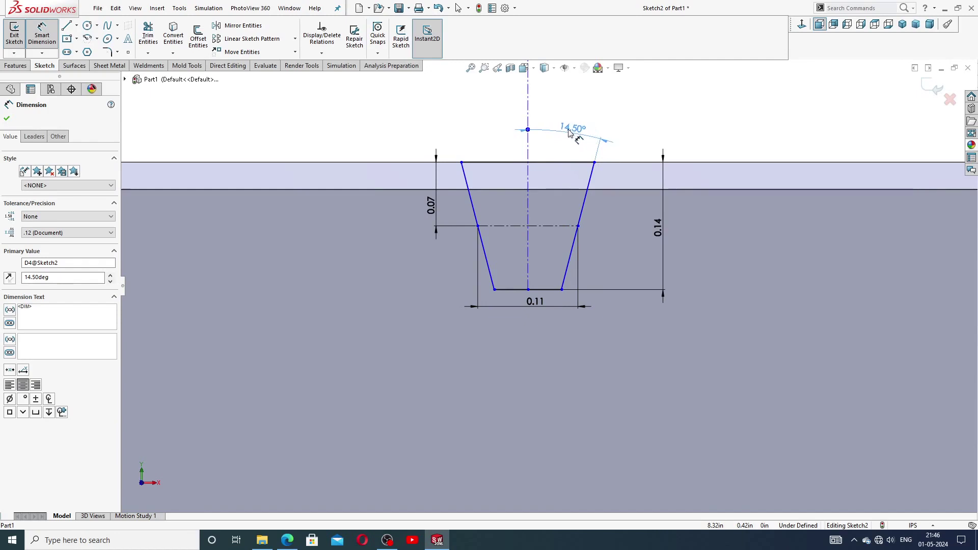
click(629, 127)
Inspect the bar's top edge, the 0.11 width dimension and the trapezoid's bottom line
scroll(618, 146, up, 1)
scroll(619, 148, down, 2)
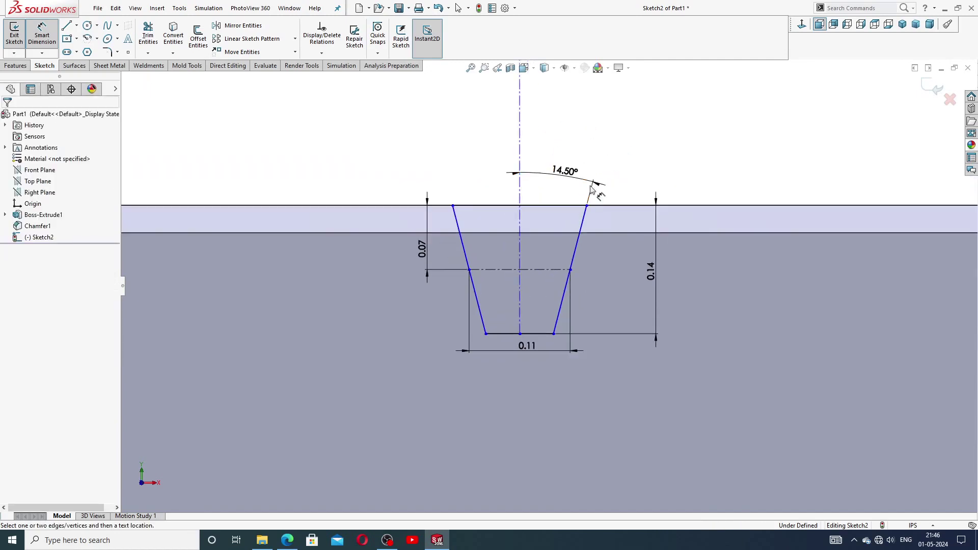
right_click(621, 153)
click(644, 152)
scroll(631, 225, up, 2)
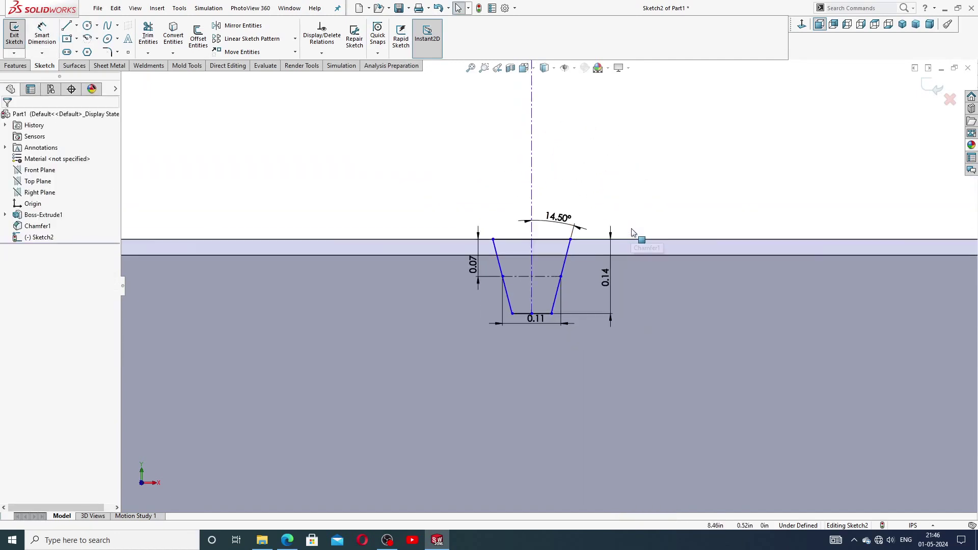
click(632, 236)
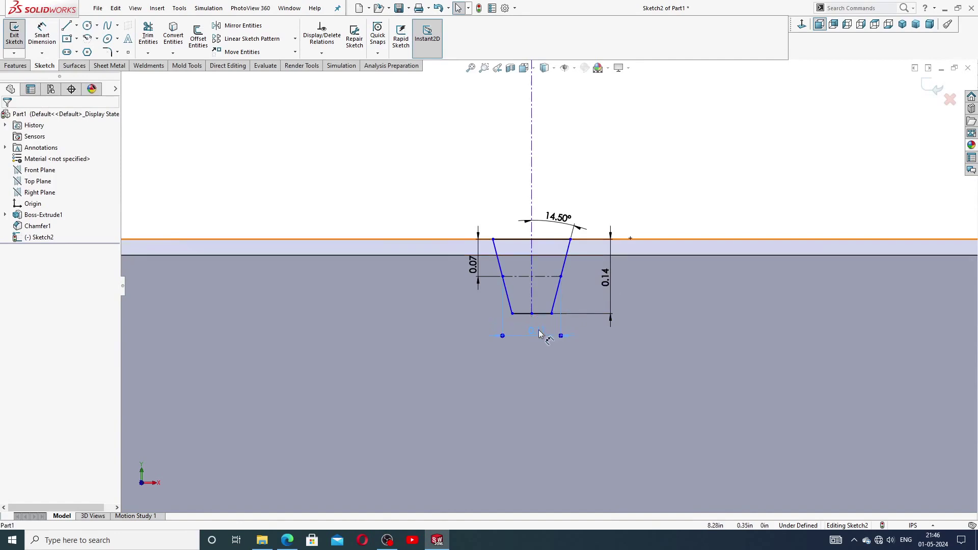
click(540, 334)
click(483, 169)
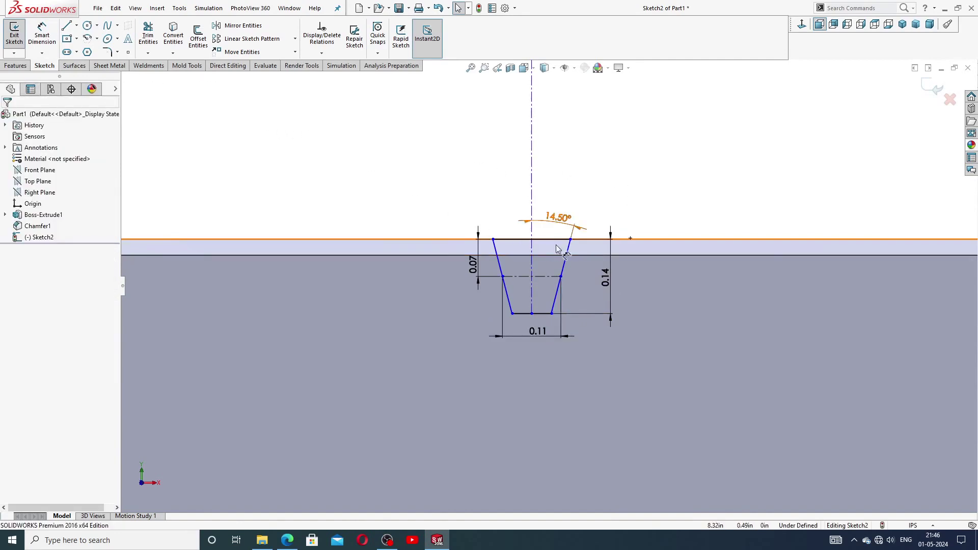
scroll(563, 250, down, 4)
scroll(621, 186, up, 2)
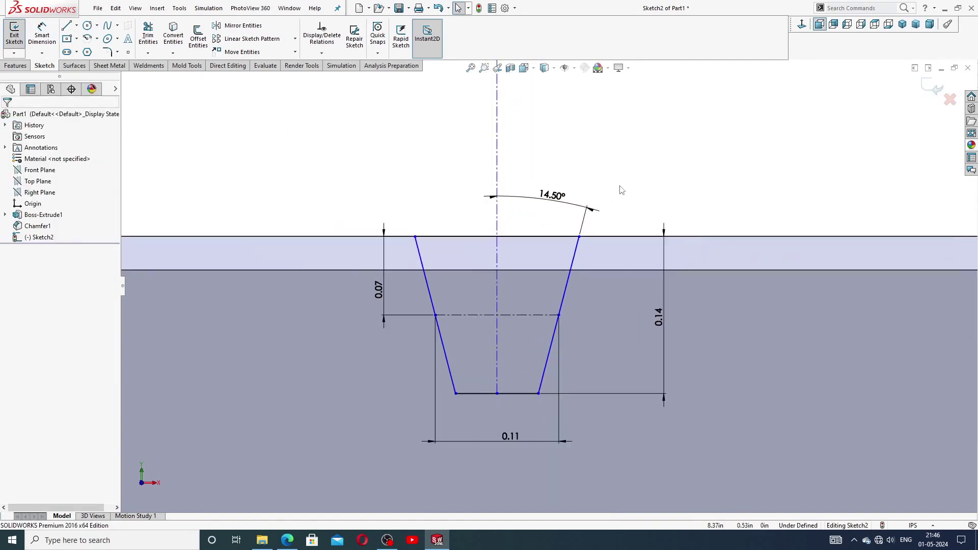
click(512, 393)
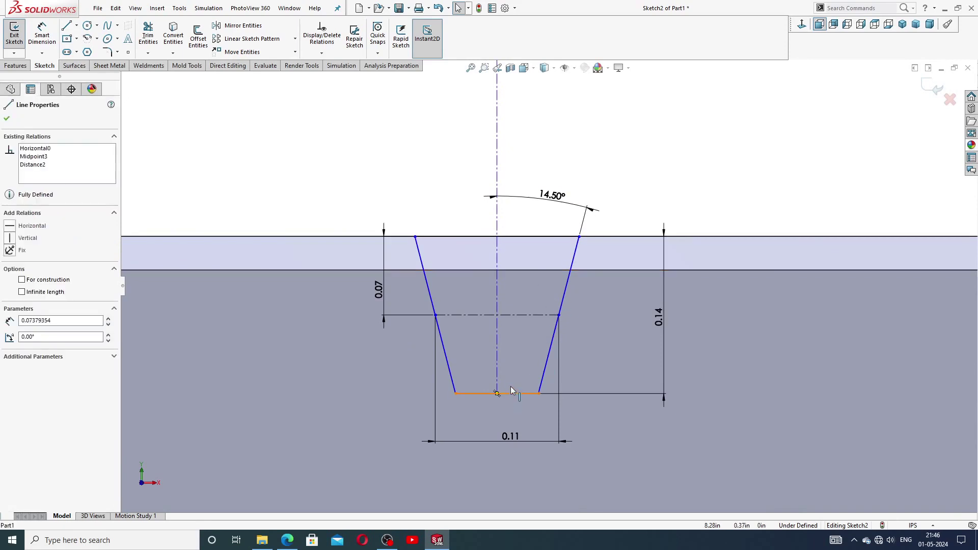
click(636, 166)
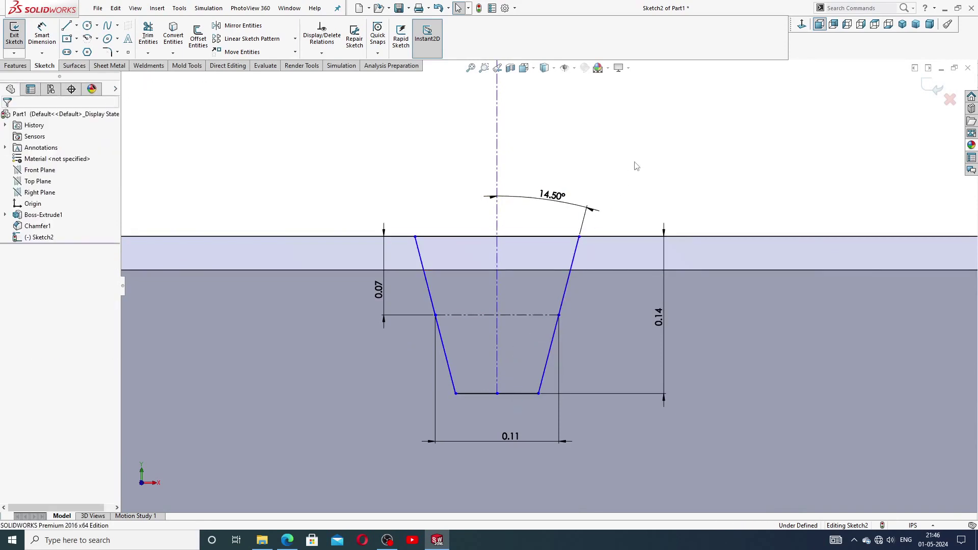
Dimension the tooth centerline 2.00 in from the bar's right end edge
click(42, 42)
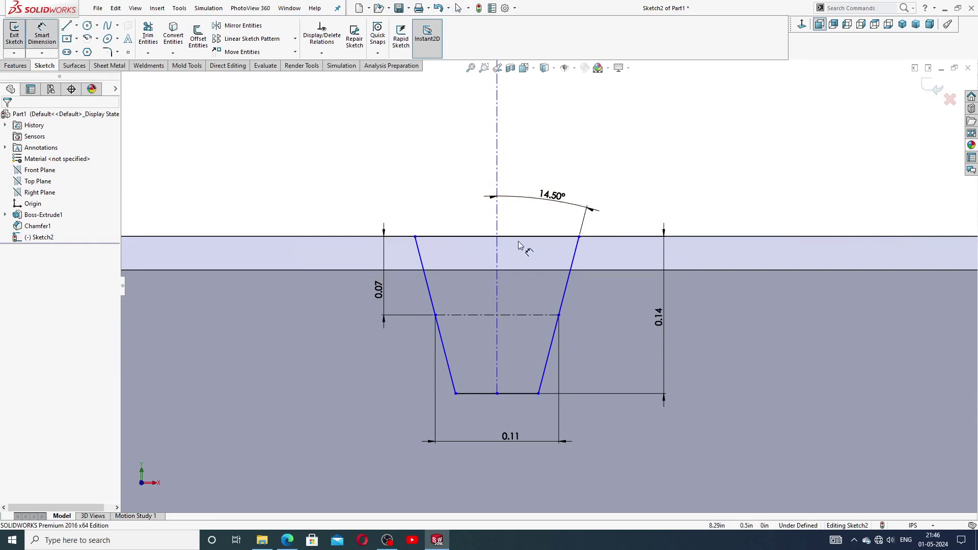
click(498, 210)
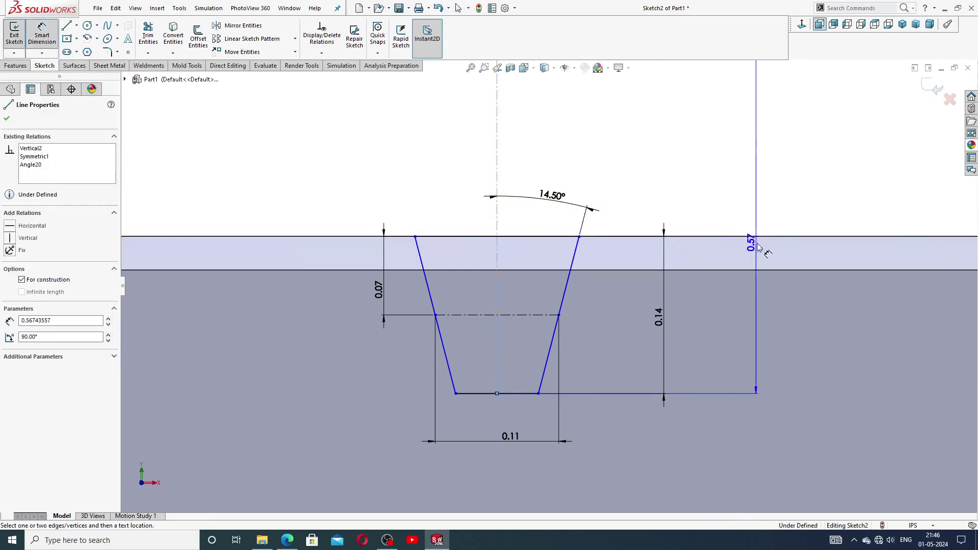
scroll(784, 255, up, 5)
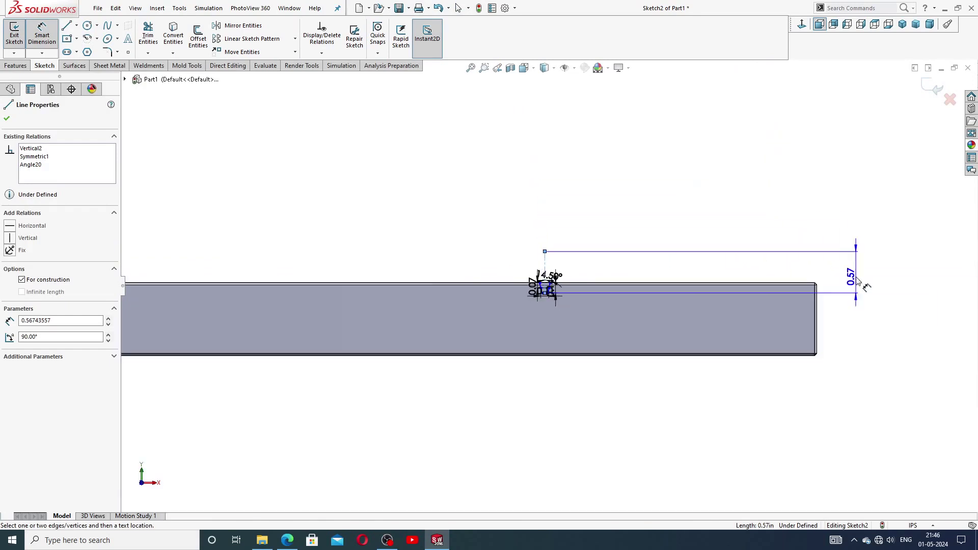
scroll(815, 295, down, 3)
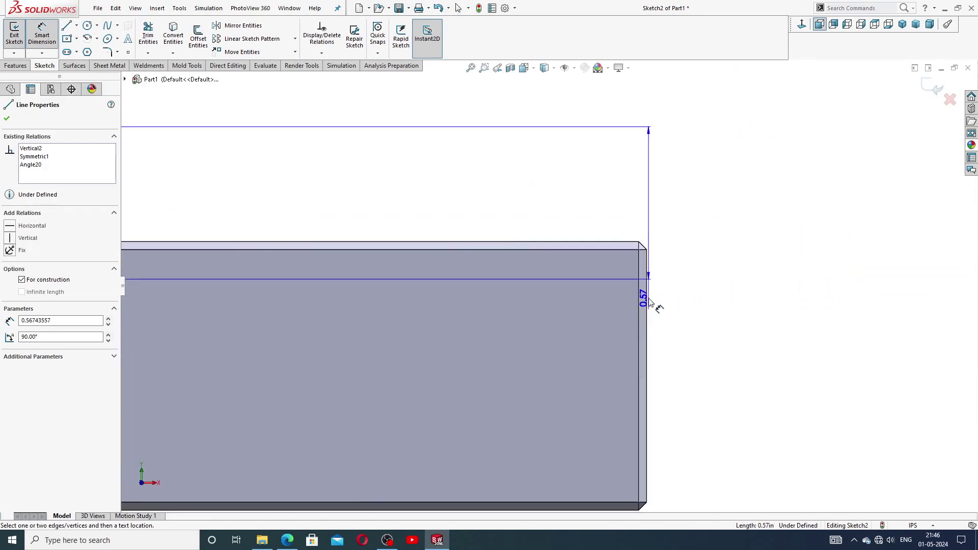
click(647, 292)
scroll(509, 214, up, 4)
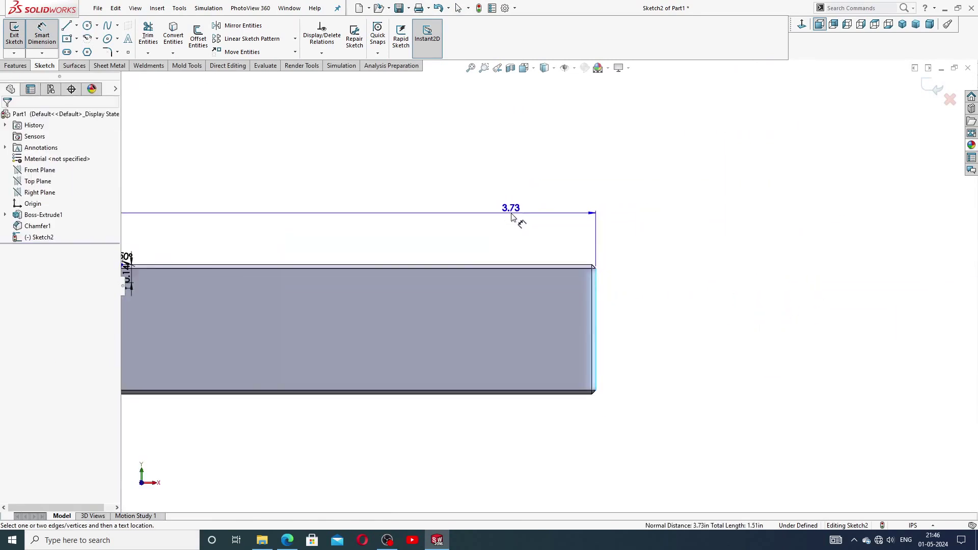
click(430, 233)
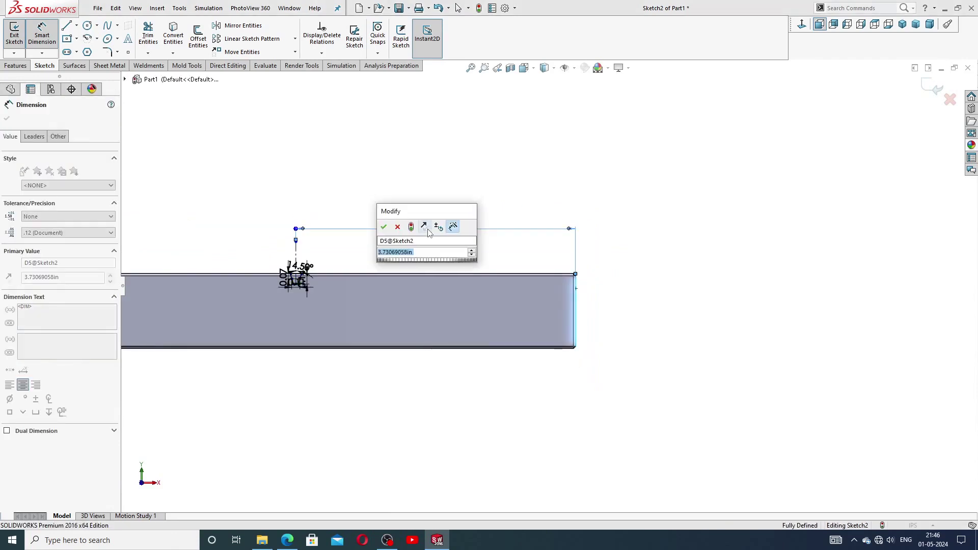
text(2)
key(Return)
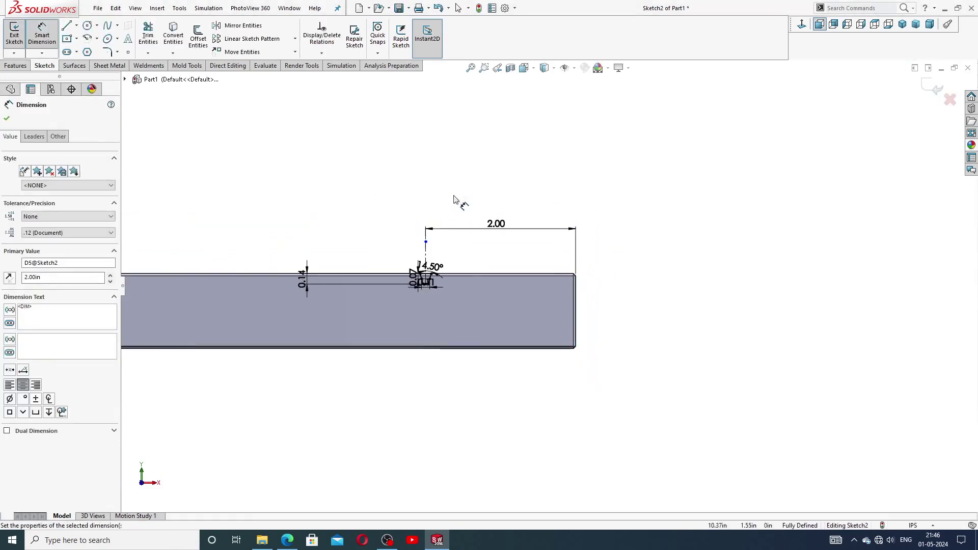
scroll(504, 261, down, 4)
scroll(349, 268, up, 2)
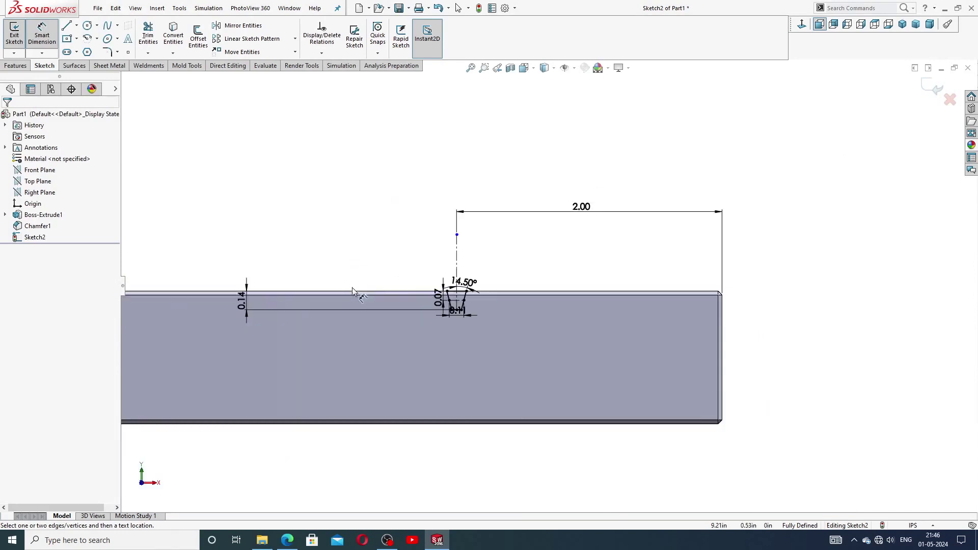
Place the 0.14 depth dimension beside the tooth and move the 2.00 dimension down
right_click(274, 250)
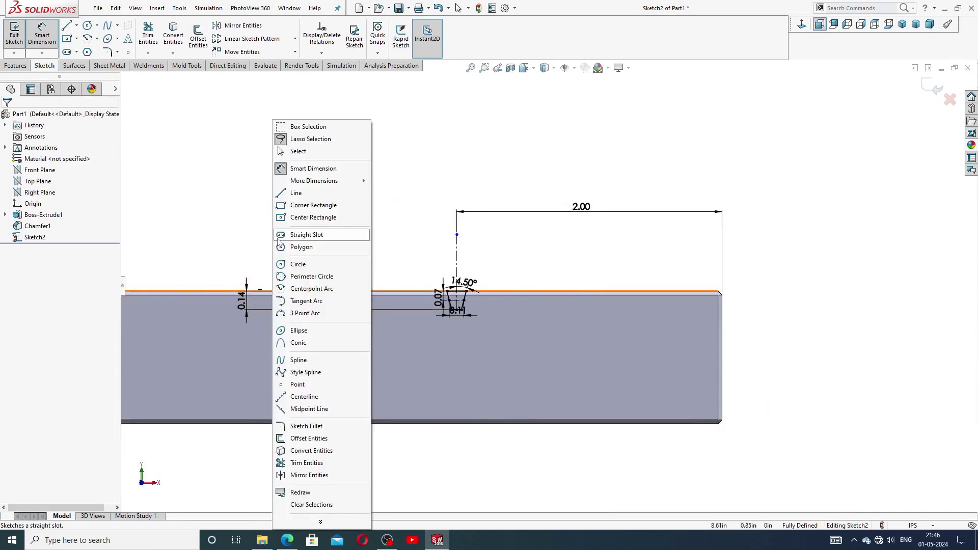
click(305, 152)
drag(247, 300, 329, 310)
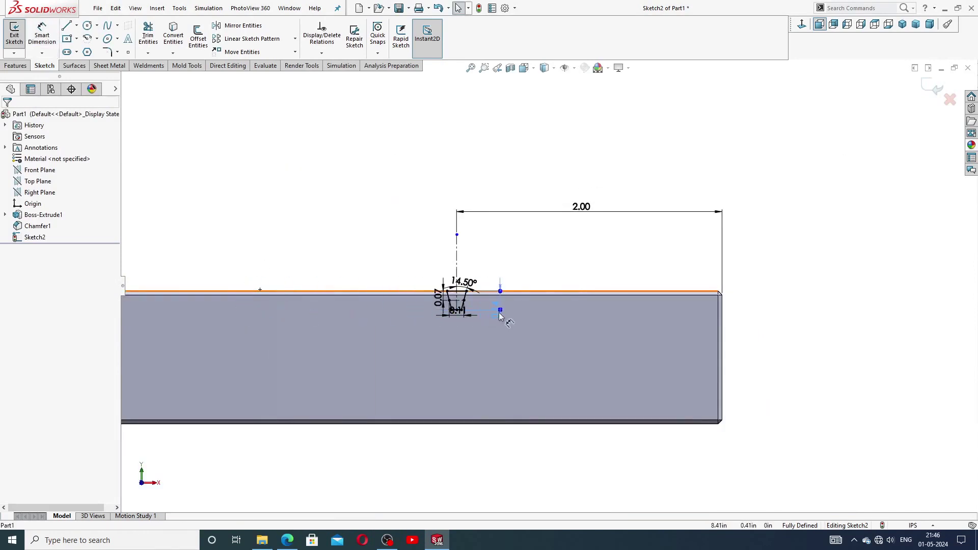
click(482, 312)
scroll(459, 304, down, 3)
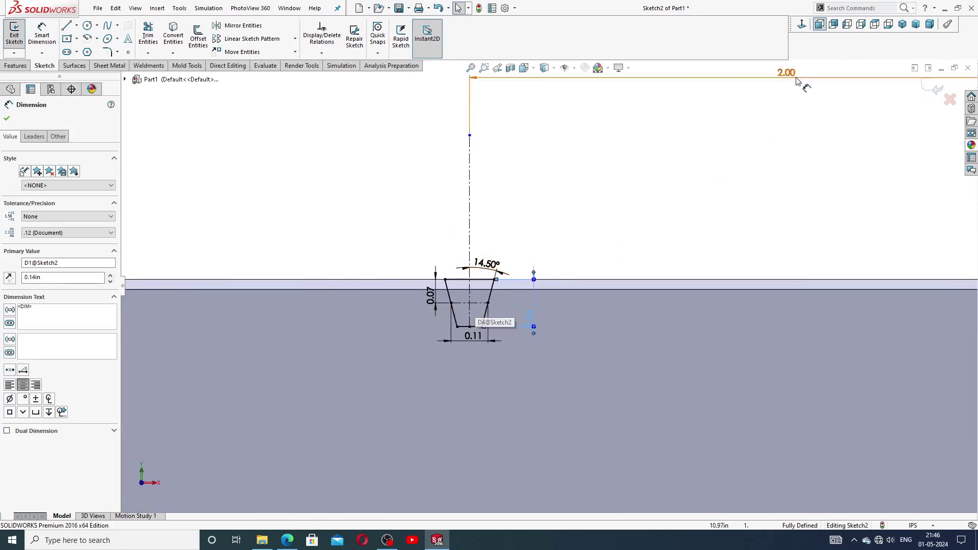
drag(792, 128, 798, 255)
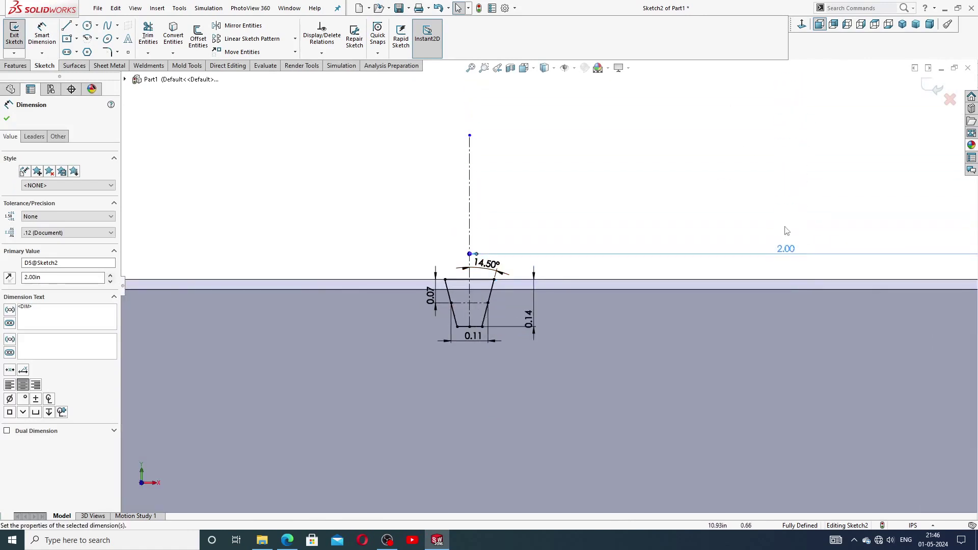
scroll(499, 284, down, 2)
scroll(497, 323, down, 1)
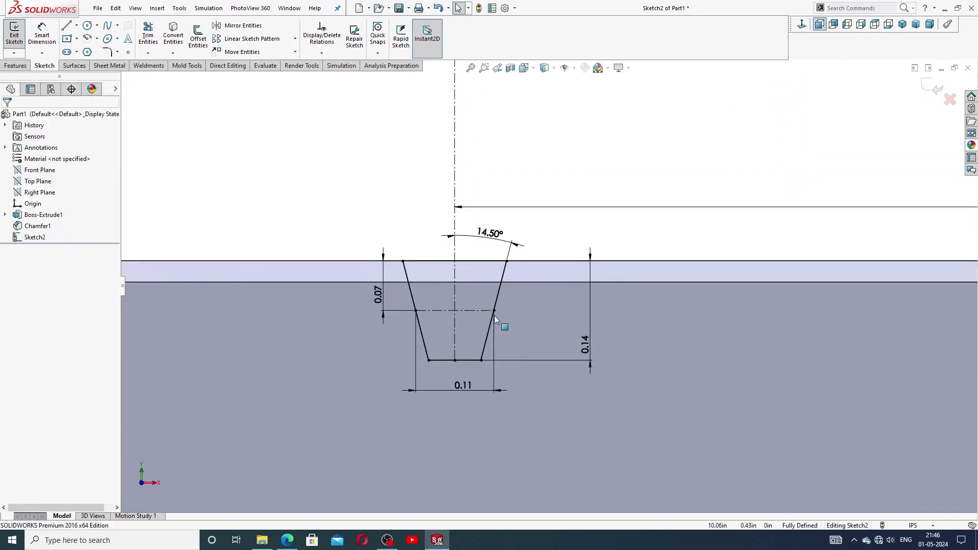
Move the 0.07 dimension left of the tooth and tuck the 0.14 one on the right
click(464, 391)
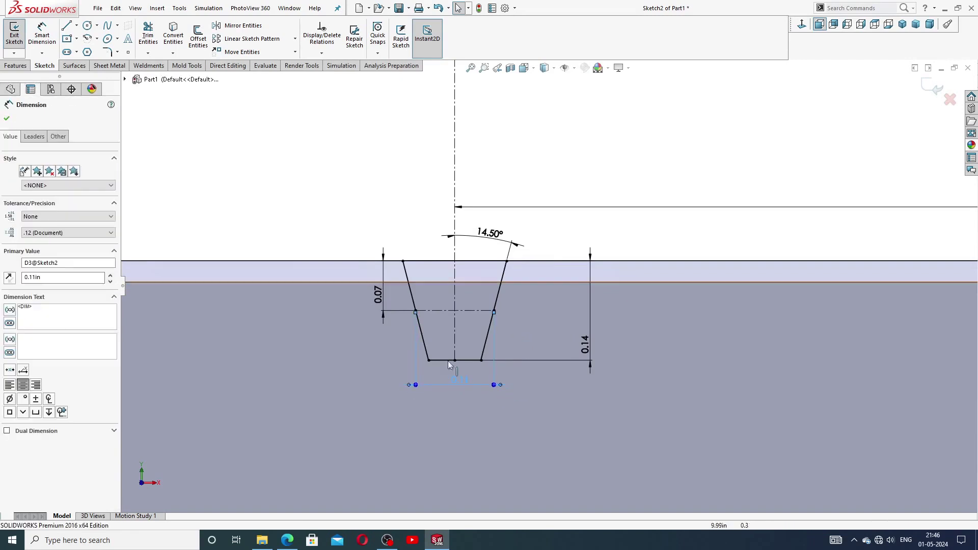
drag(379, 299, 385, 303)
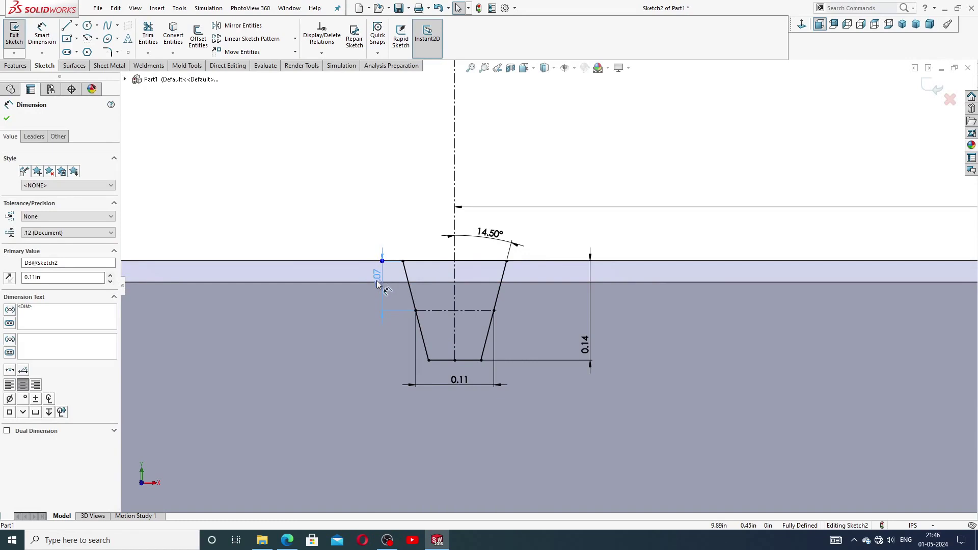
drag(374, 301, 375, 299)
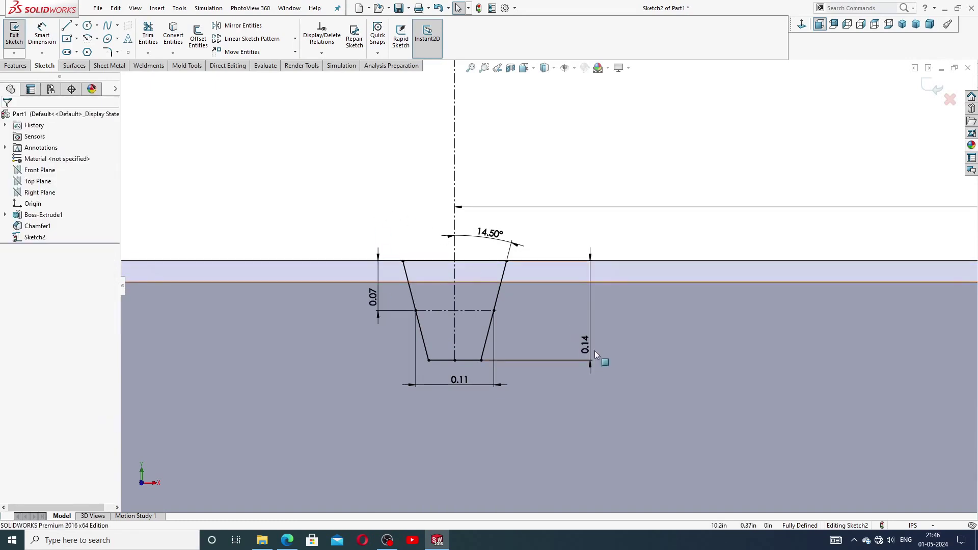
drag(591, 346, 575, 333)
drag(532, 304, 522, 301)
click(555, 147)
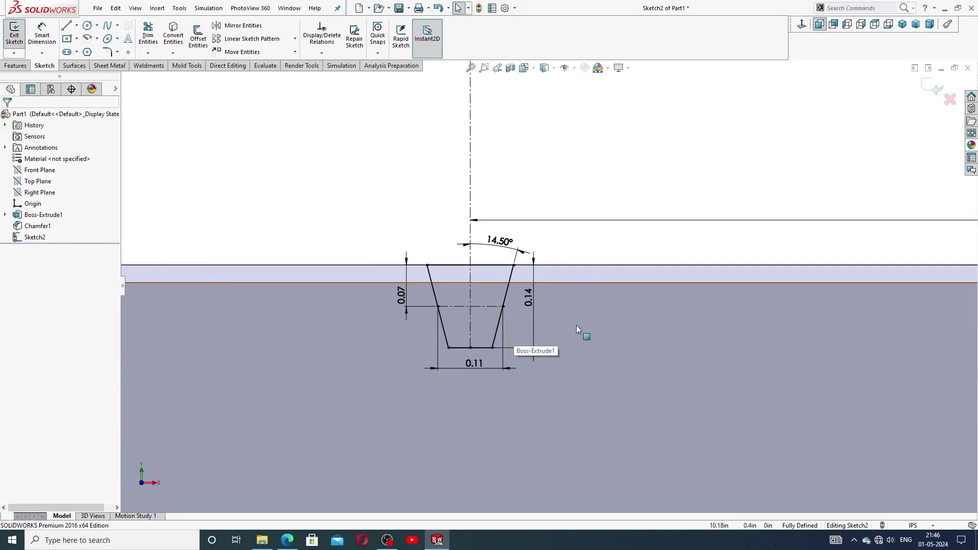
scroll(576, 325, up, 2)
scroll(777, 276, up, 2)
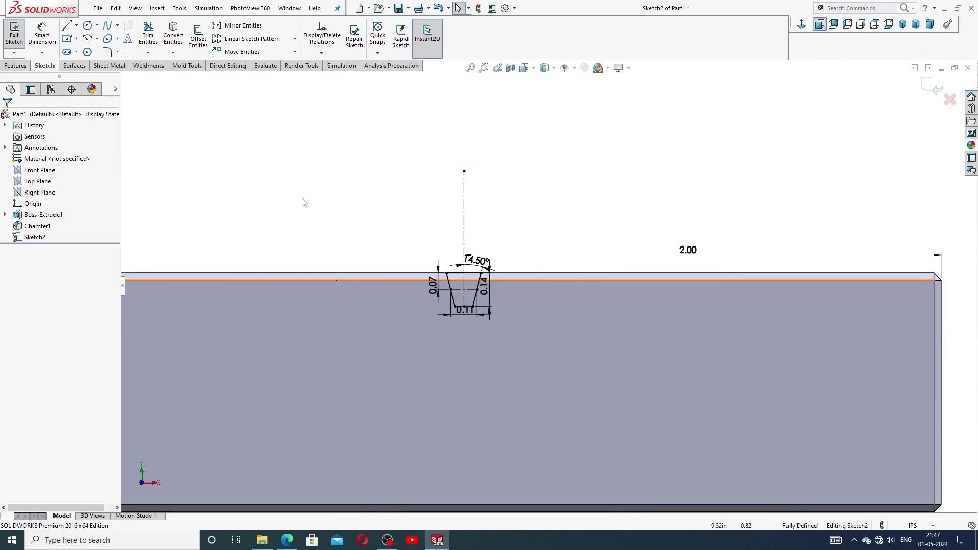
Round the trapezoid's two bottom corners with R0.02 sketch fillets
click(117, 53)
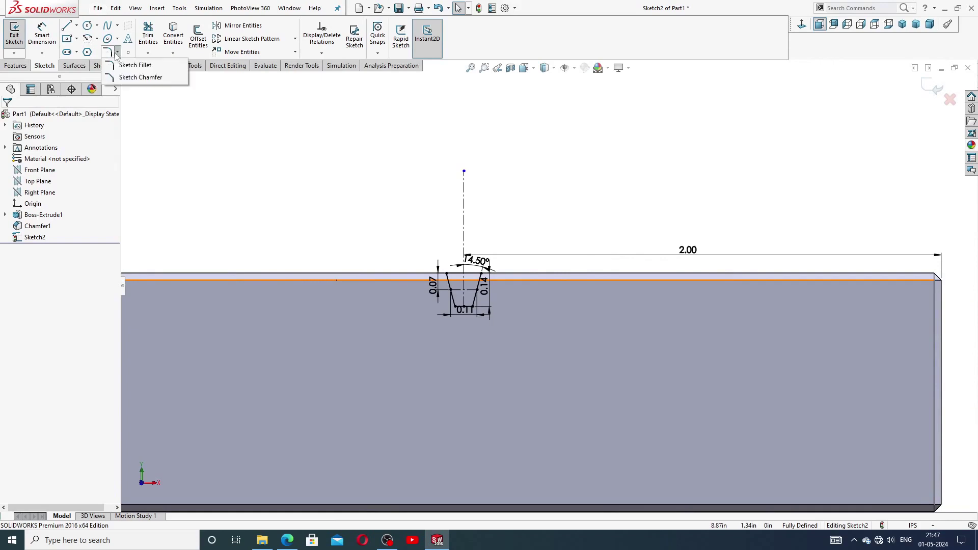
click(134, 64)
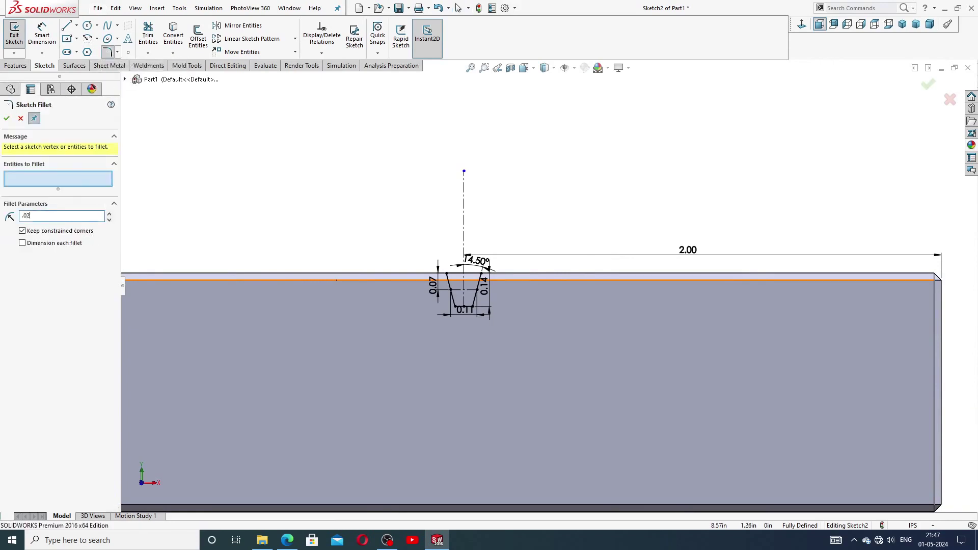
scroll(481, 350, down, 5)
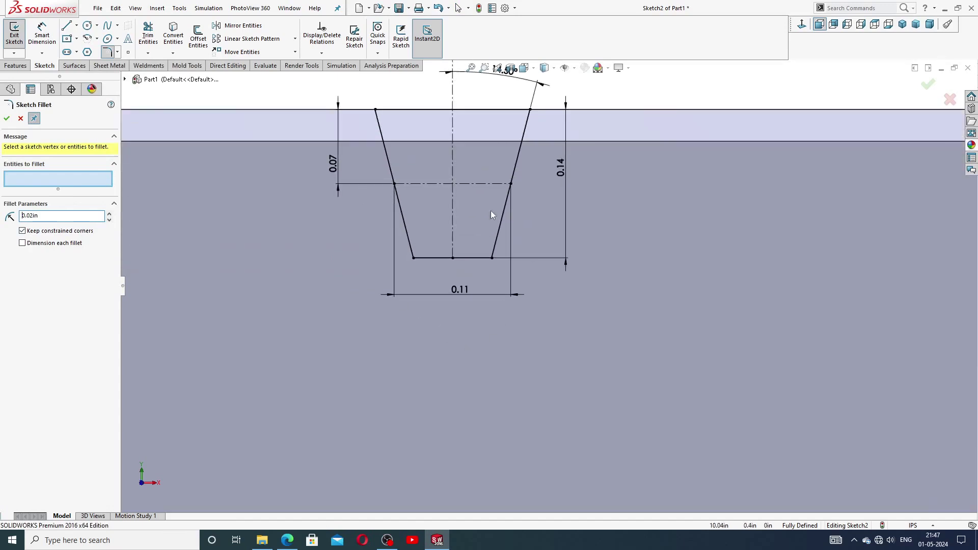
click(414, 258)
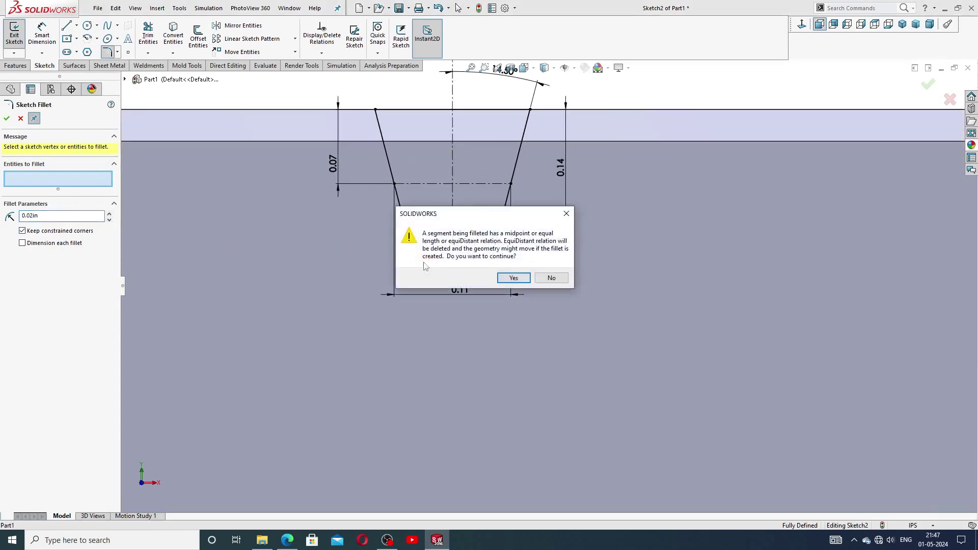
click(506, 284)
click(493, 258)
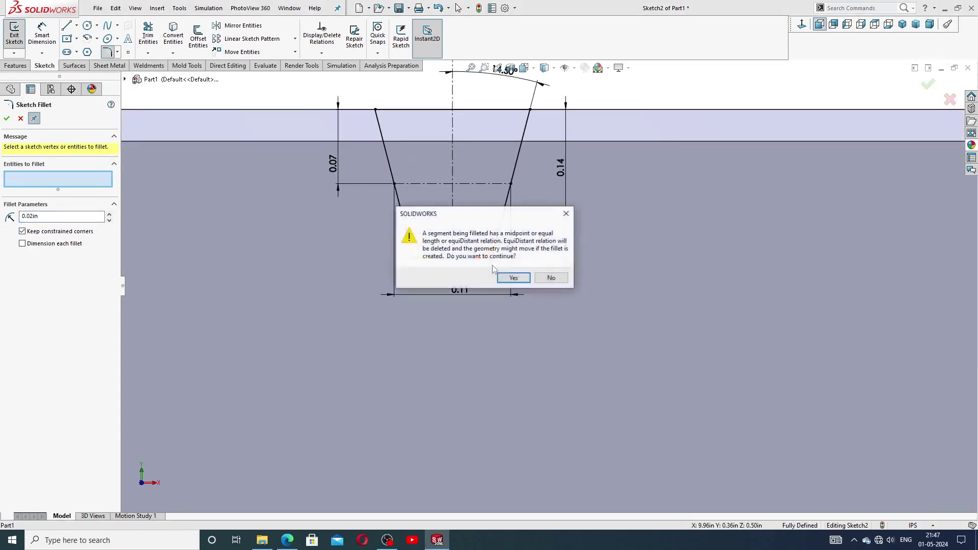
click(514, 277)
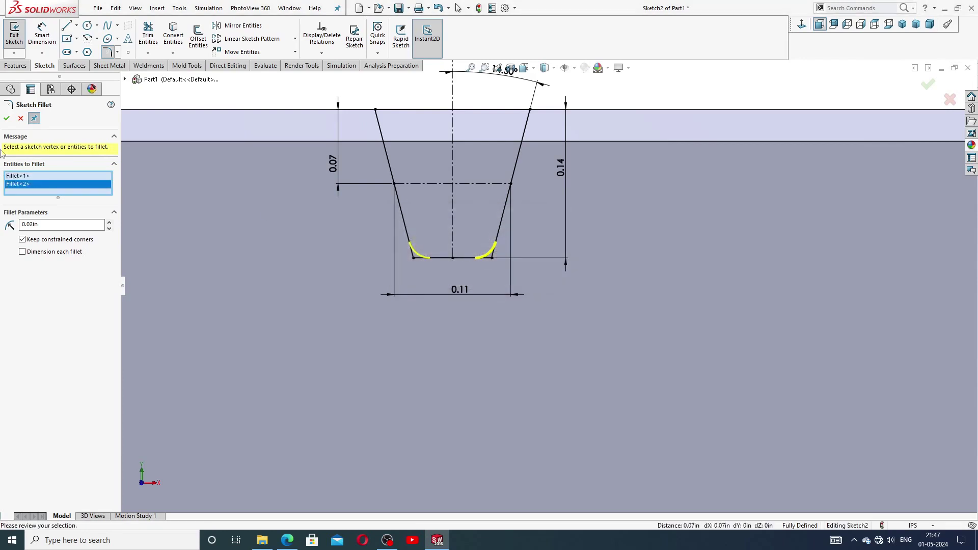
click(6, 118)
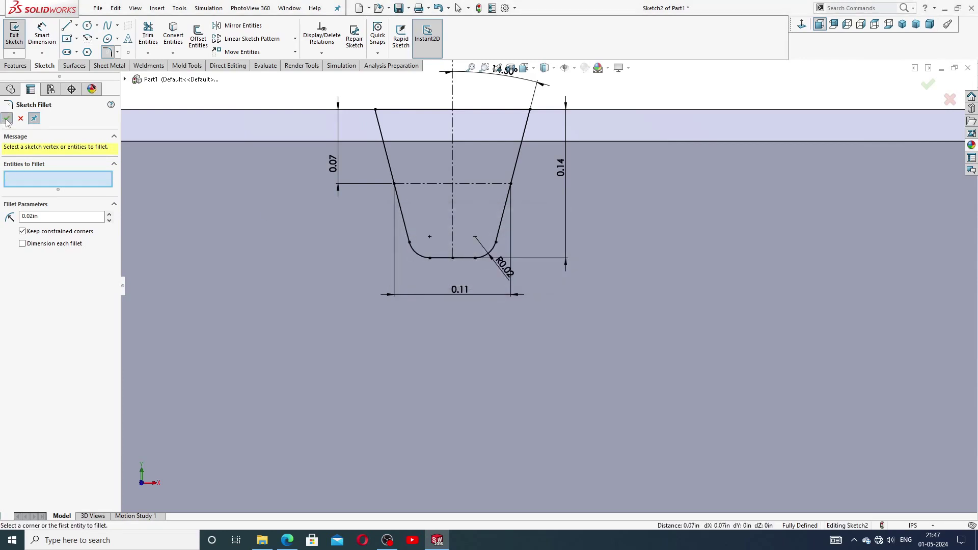
Reposition the R0.02 and 0.11 dimensions and check the gear rack reference PDF
scroll(560, 263, up, 2)
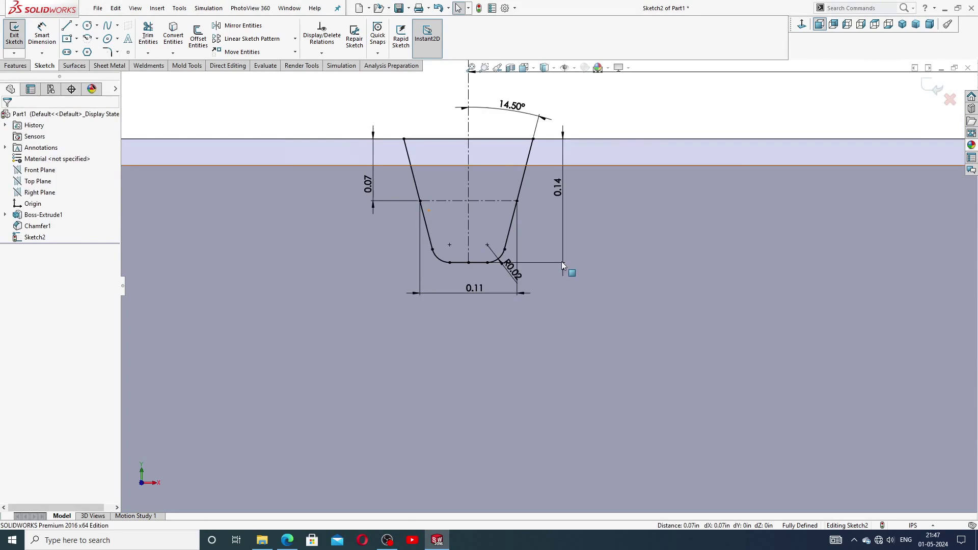
click(511, 272)
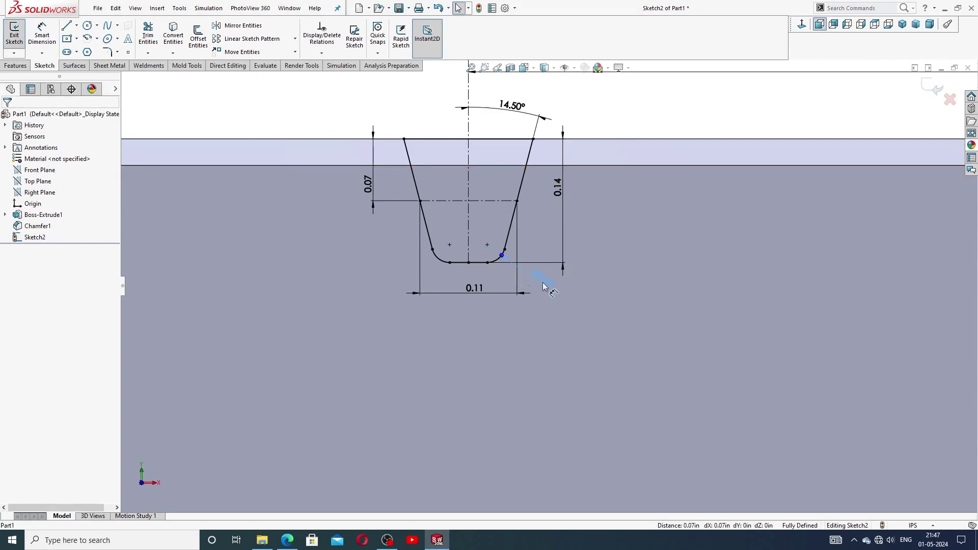
drag(544, 286, 543, 288)
drag(475, 288, 473, 295)
click(488, 334)
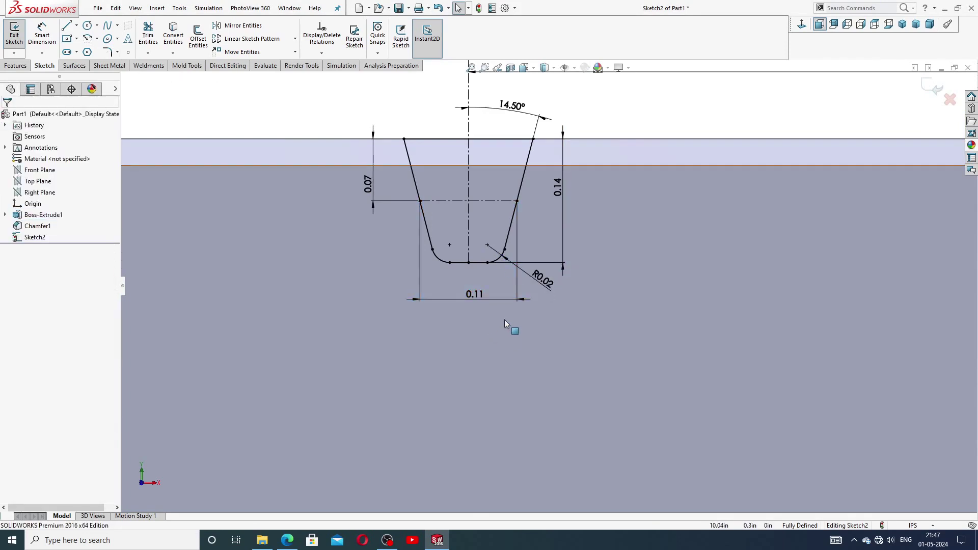
scroll(561, 199, up, 2)
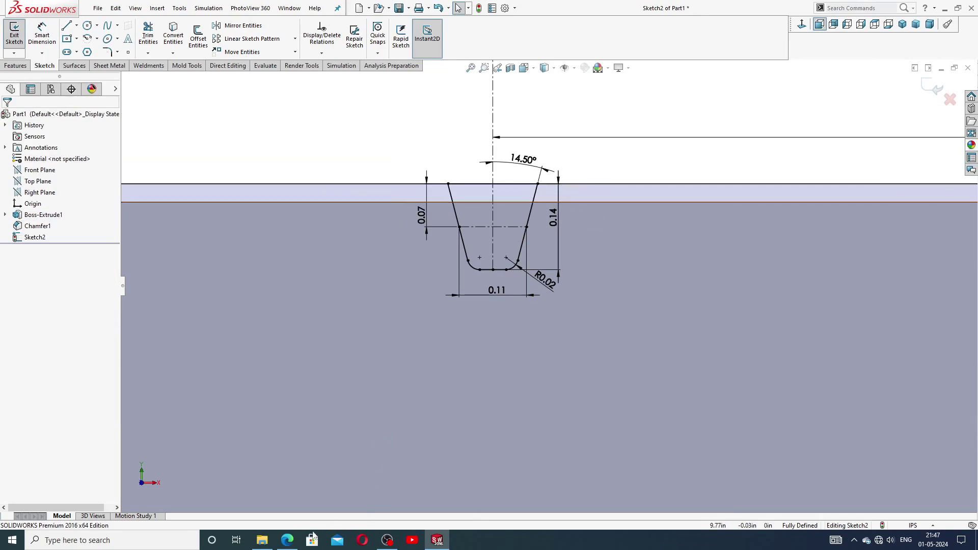
click(288, 540)
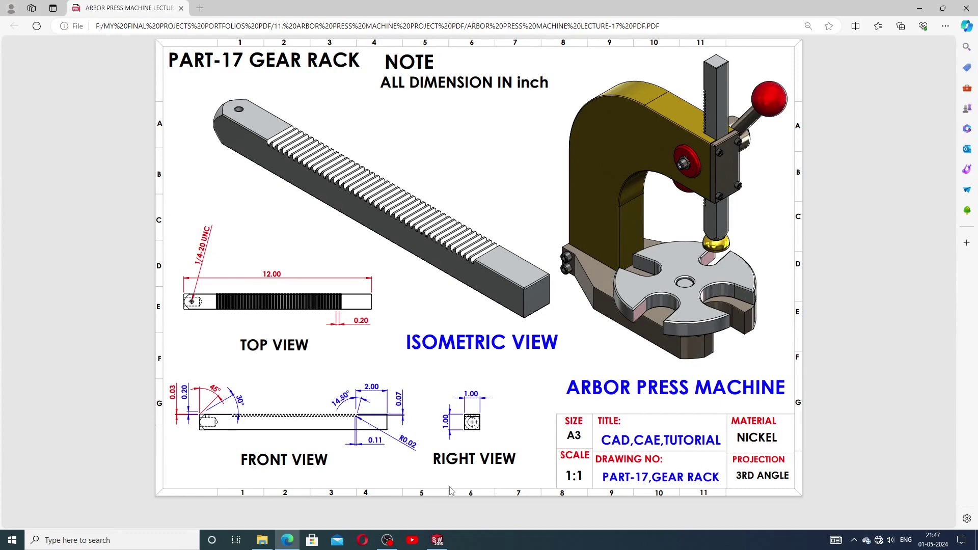
click(437, 540)
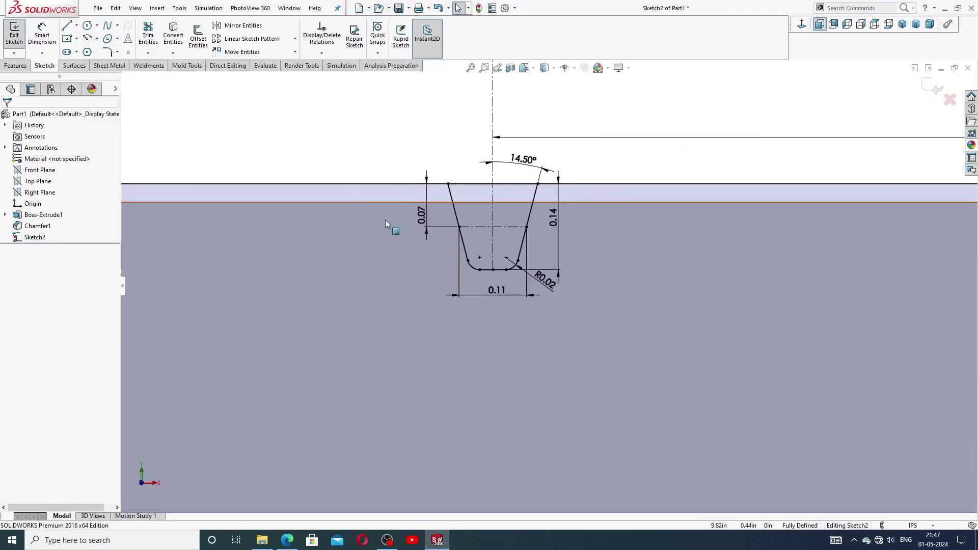
scroll(548, 287, up, 2)
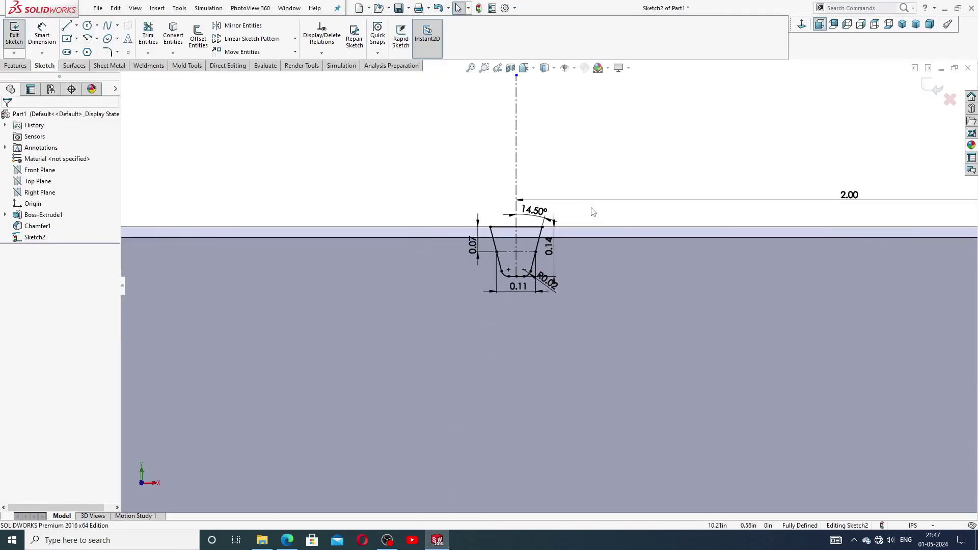
Extrude-cut the tooth profile Through All across the bar
scroll(593, 212, up, 2)
scroll(597, 223, down, 1)
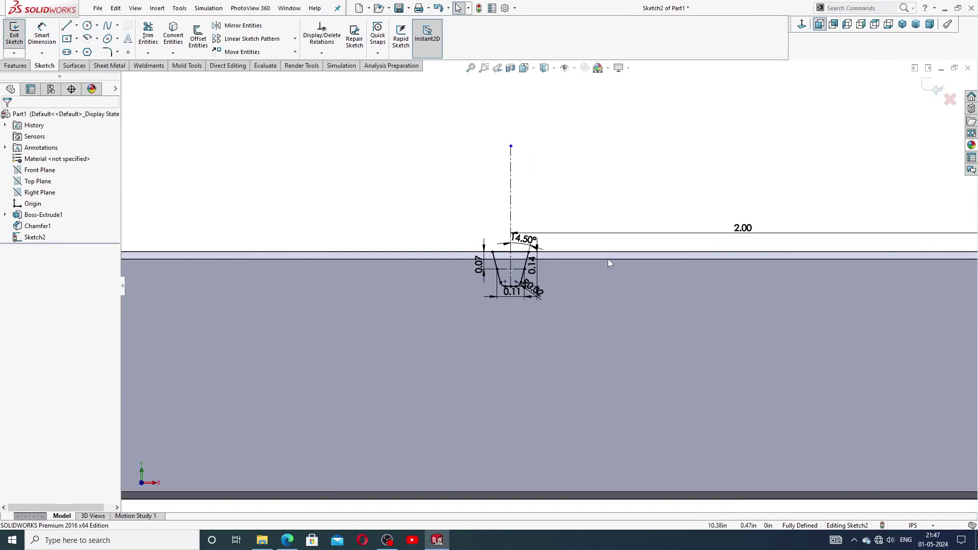
click(16, 66)
click(151, 36)
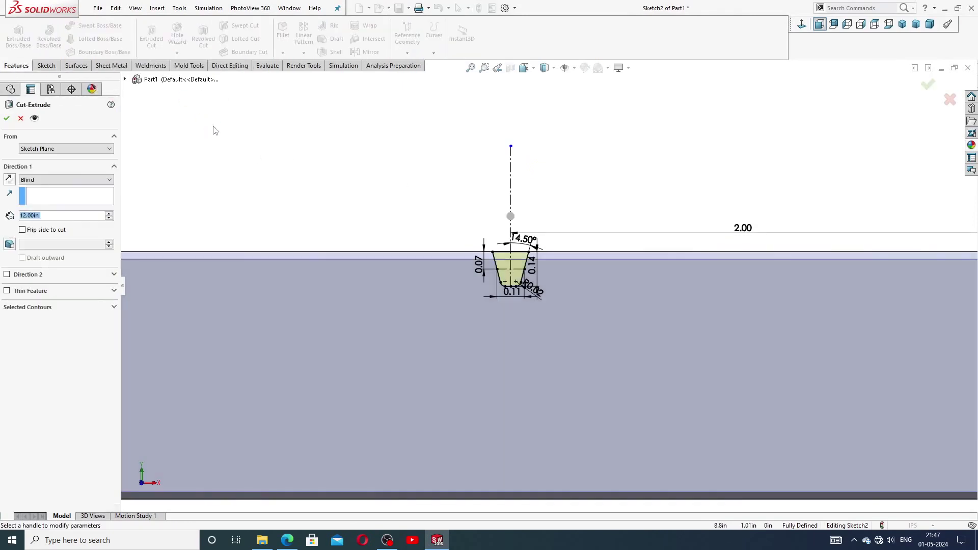
click(70, 180)
click(51, 195)
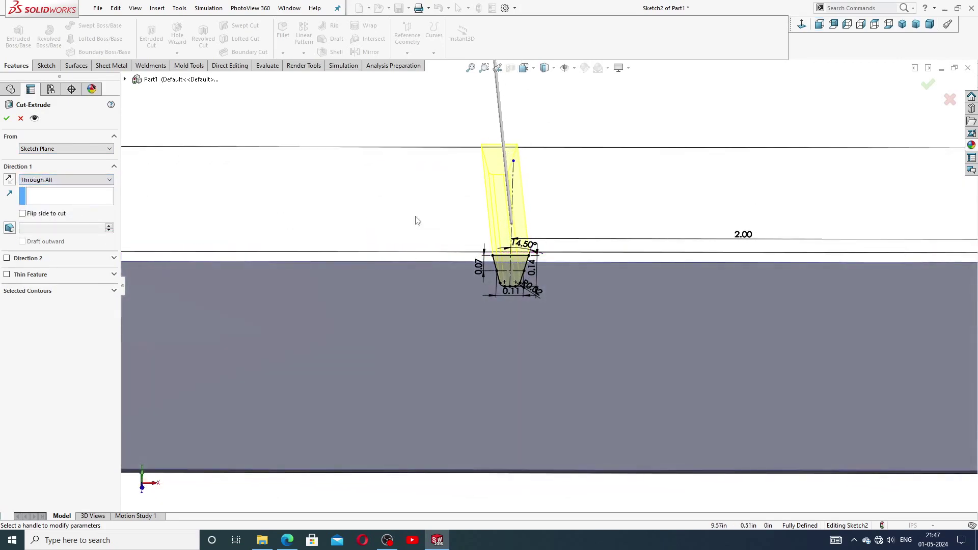
key(Return)
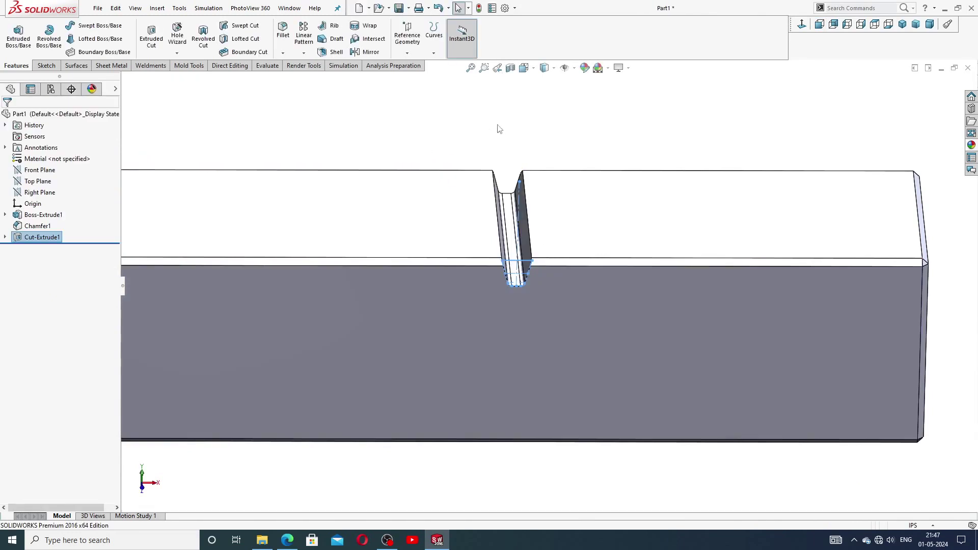
click(520, 156)
Orbit along the bar to inspect the groove and select Cut-Extrude1
middle_drag(524, 159, 535, 247)
scroll(540, 255, up, 3)
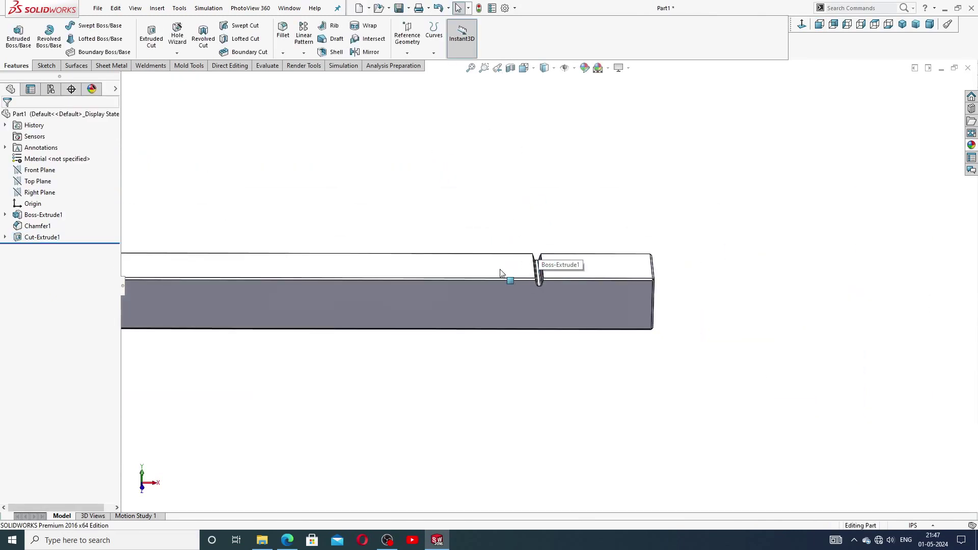
scroll(458, 275, up, 3)
scroll(524, 300, down, 5)
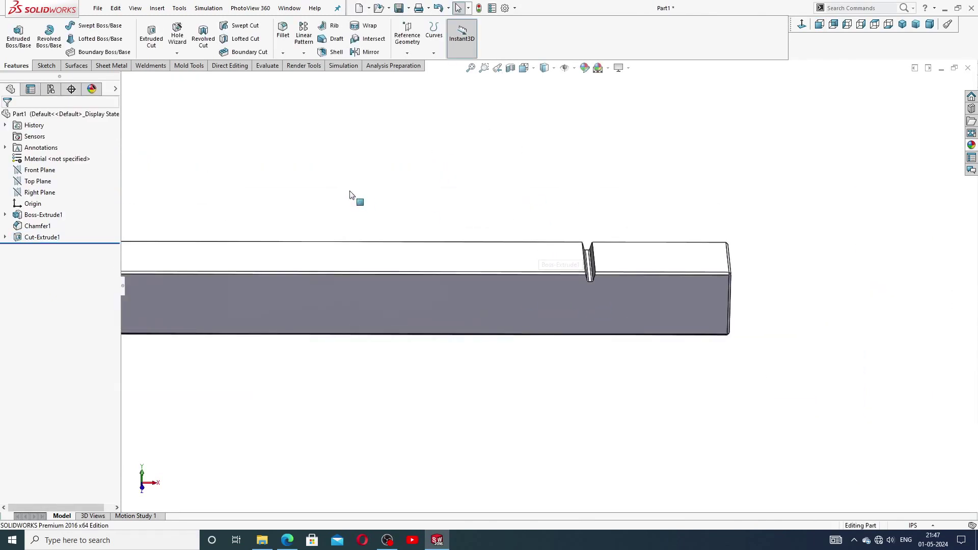
click(51, 237)
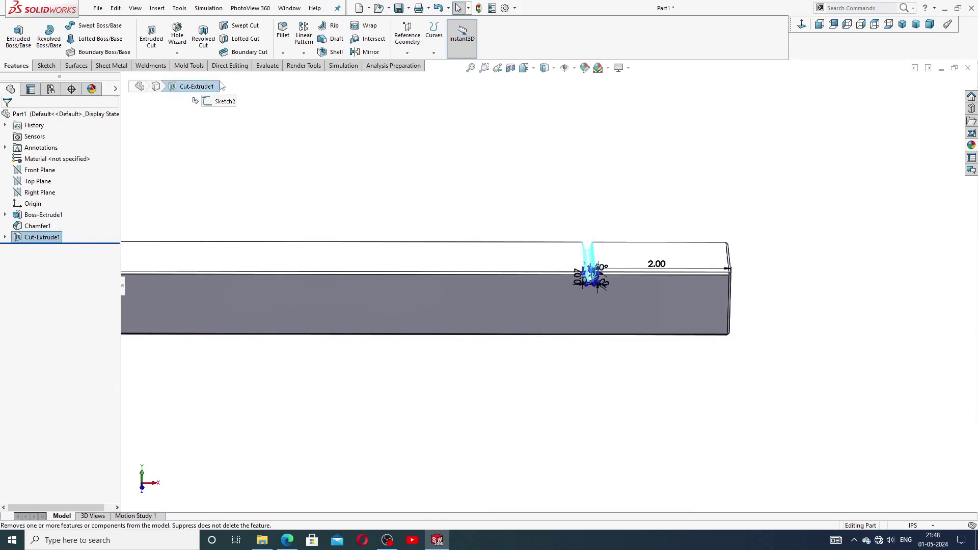
Start a linear pattern of the cut along the bar's long top edge
click(305, 54)
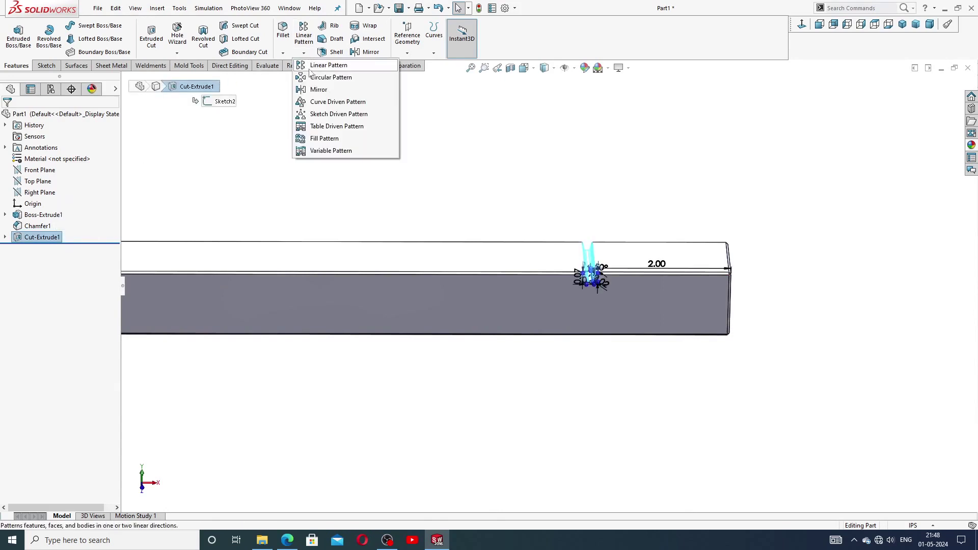
click(312, 66)
scroll(432, 289, down, 3)
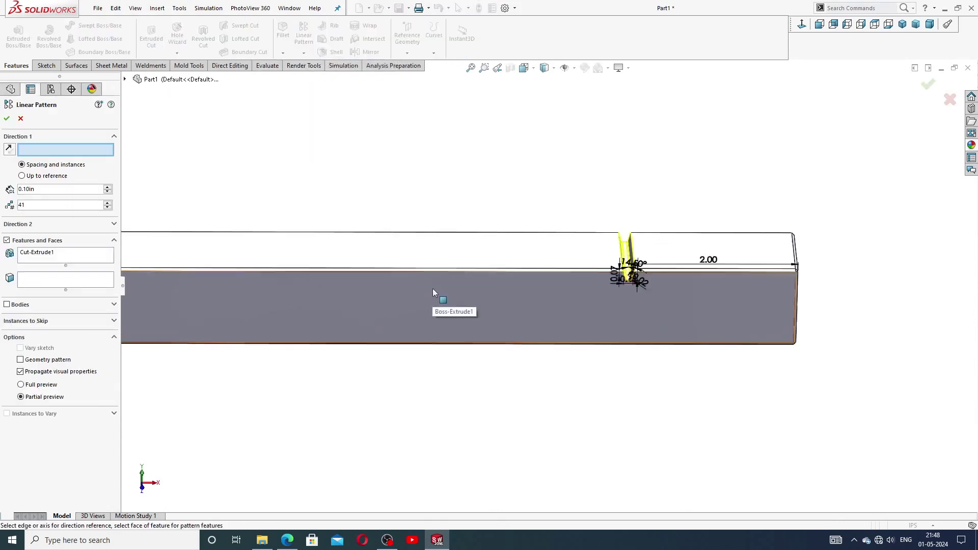
click(530, 259)
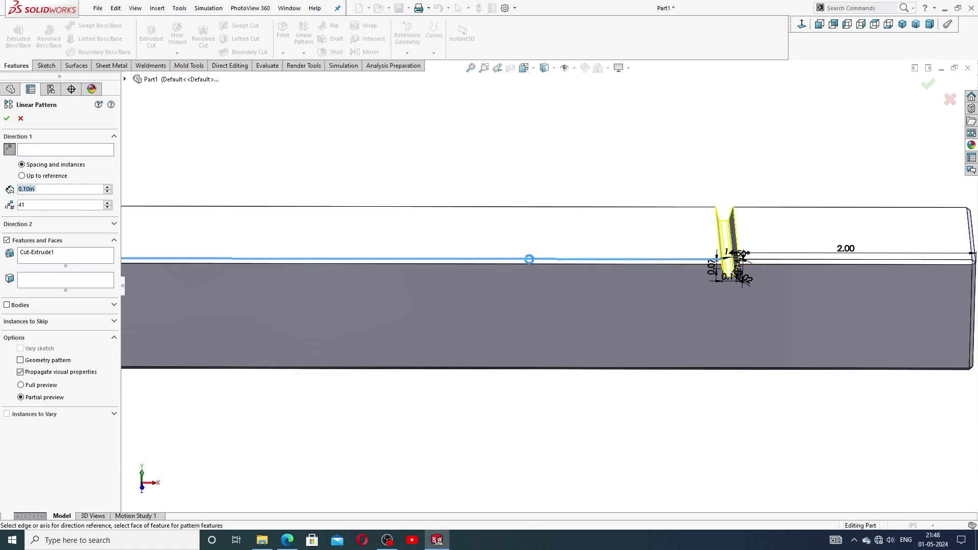
Set the pattern spacing to 0.19635in
scroll(316, 267, up, 3)
scroll(316, 267, up, 2)
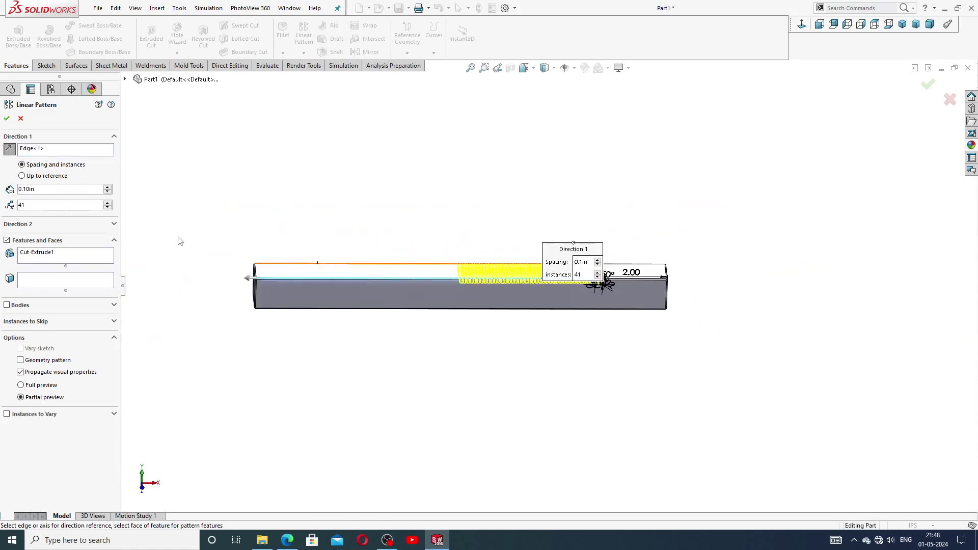
double_click(39, 188)
text(.1)
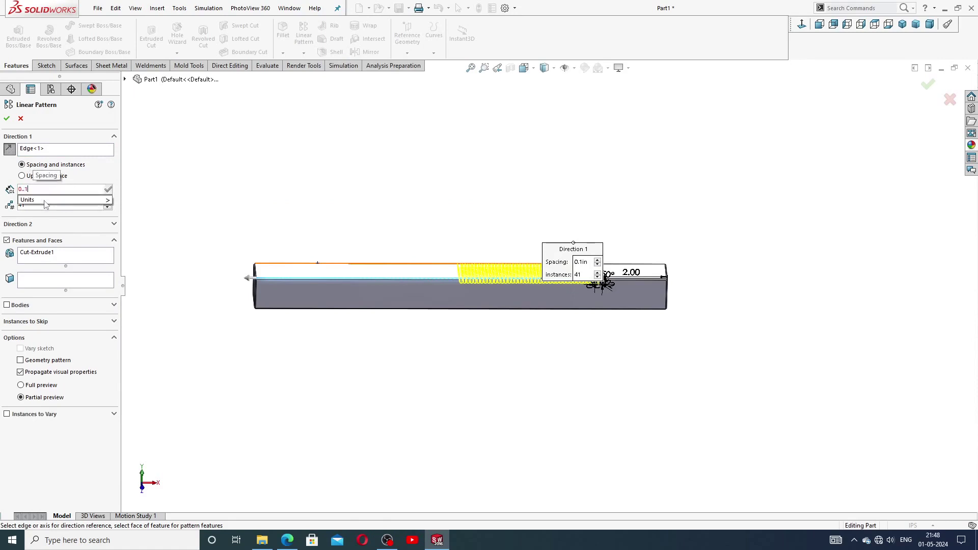
text(9635)
mouse_move(45, 204)
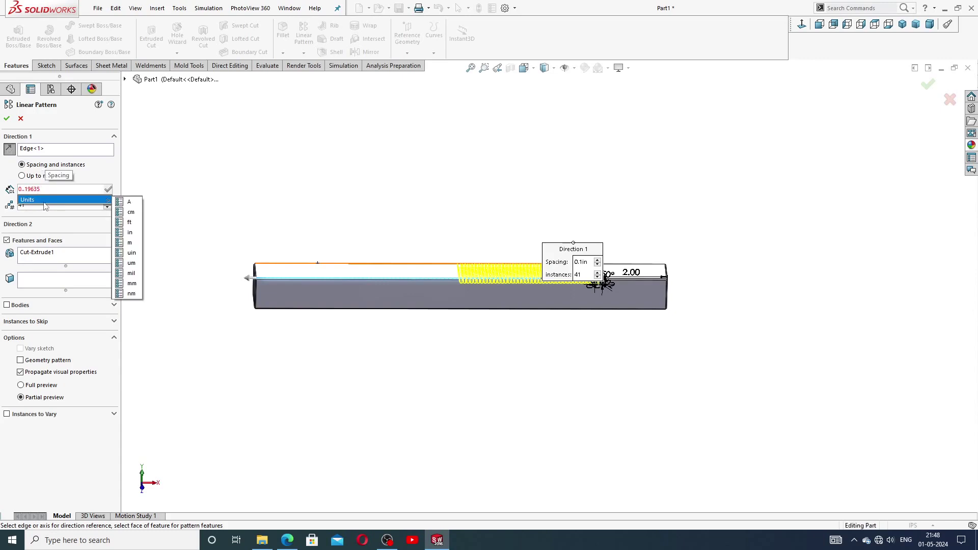
click(156, 192)
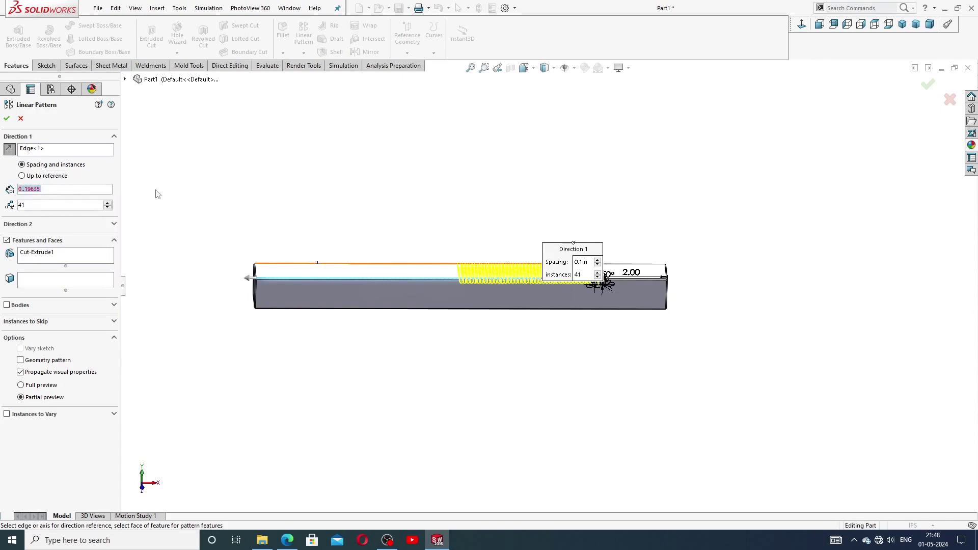
right_click(49, 192)
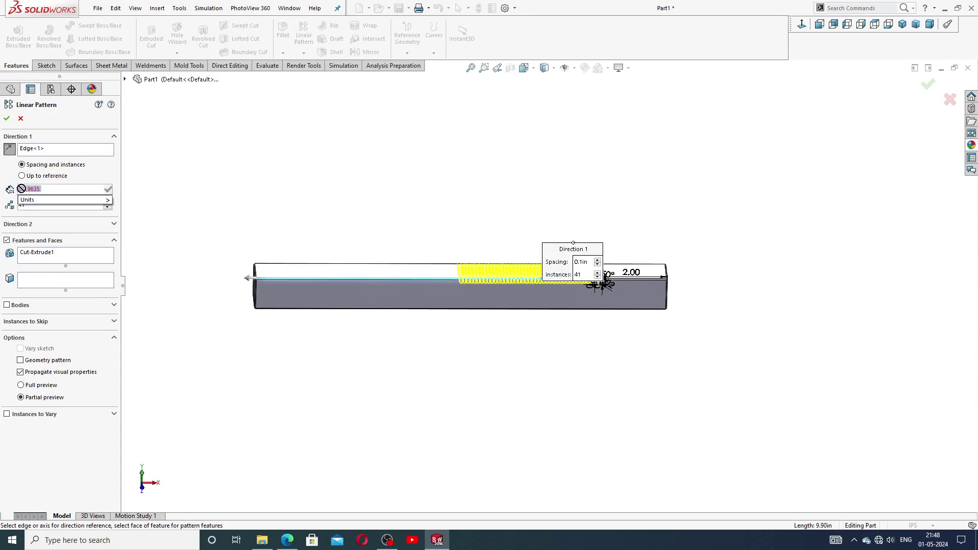
key(BackSpace)
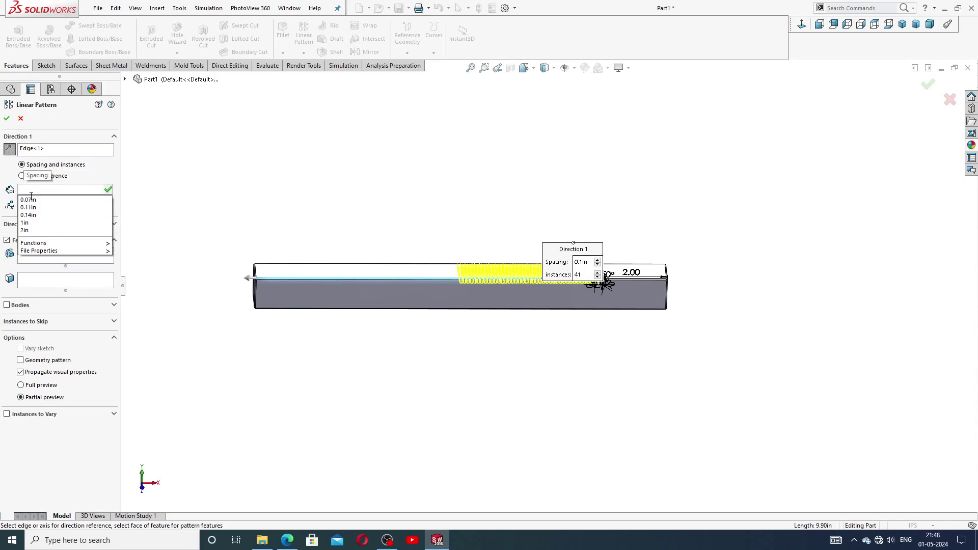
text(.)
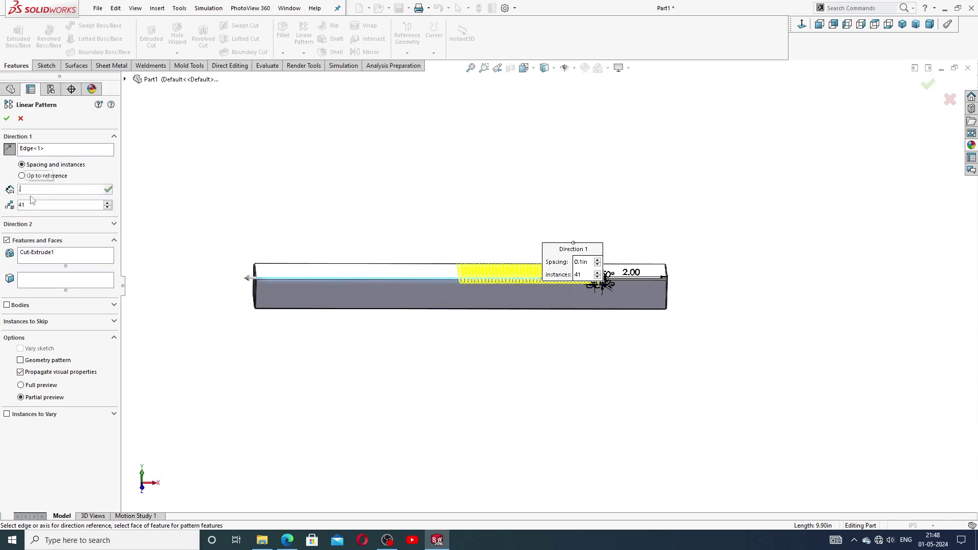
text(0)
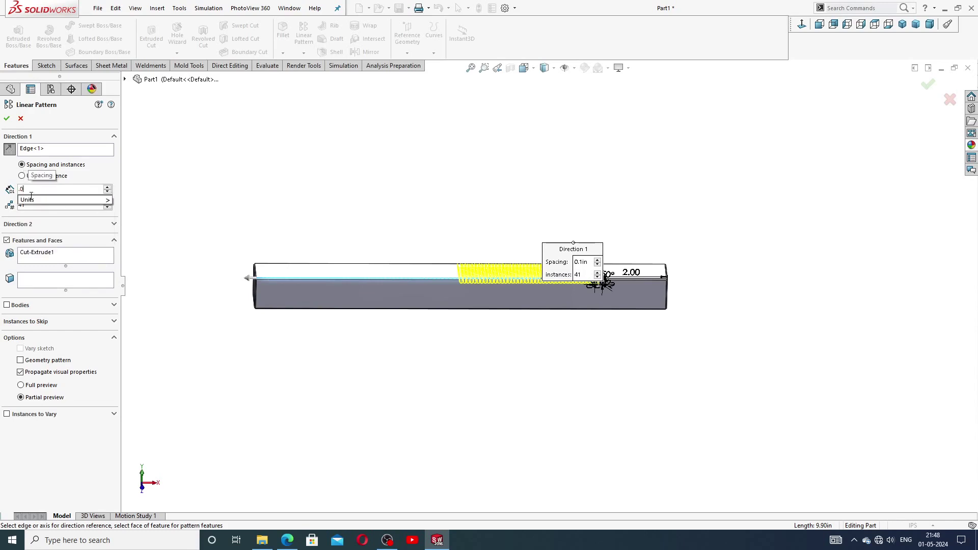
key(BackSpace)
text(19635)
key(Return)
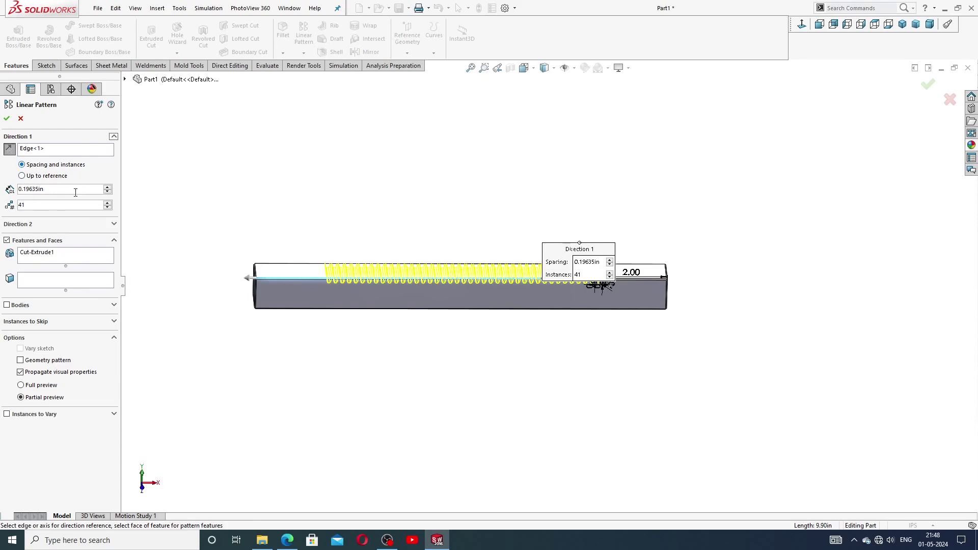
Confirm the 41-instance pattern to create LPattern1
scroll(361, 295, down, 5)
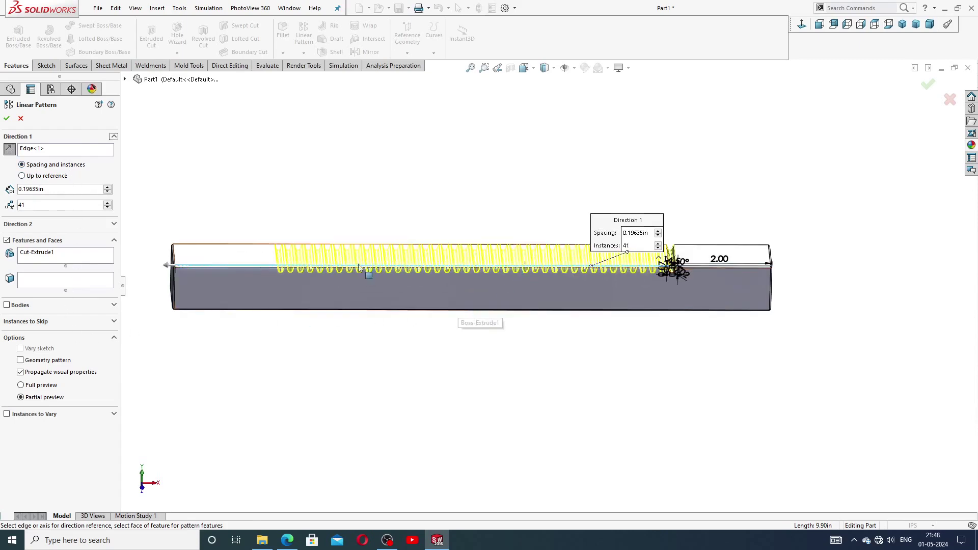
scroll(361, 294, down, 5)
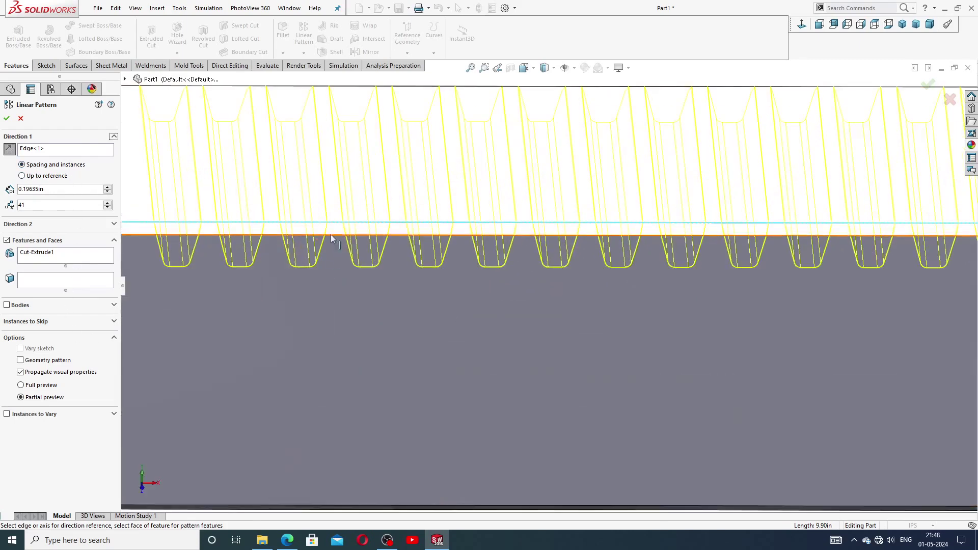
scroll(414, 268, up, 10)
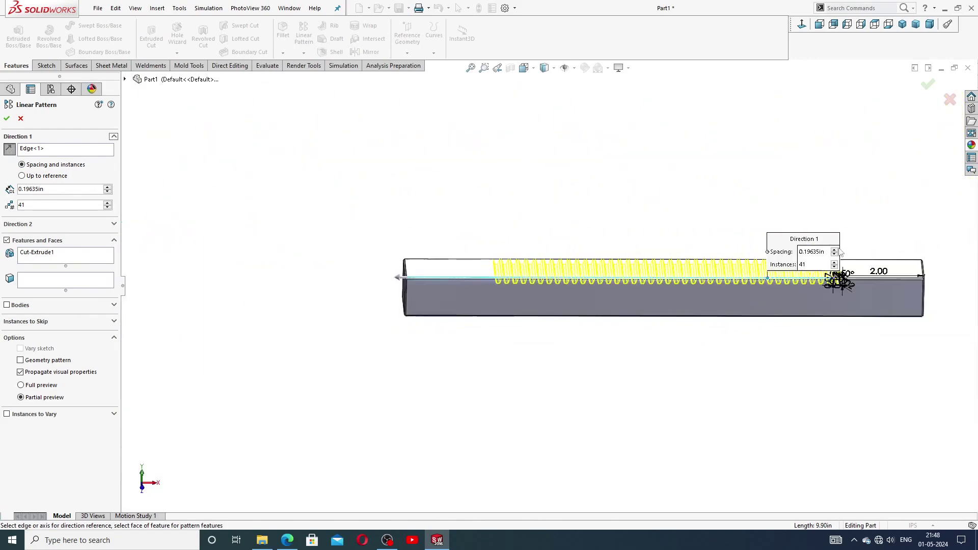
scroll(828, 291, down, 1)
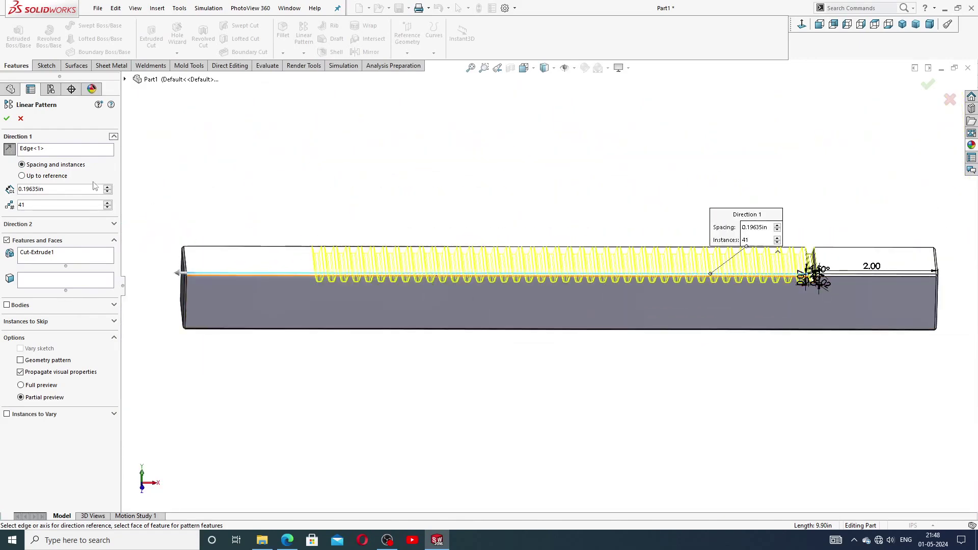
click(7, 119)
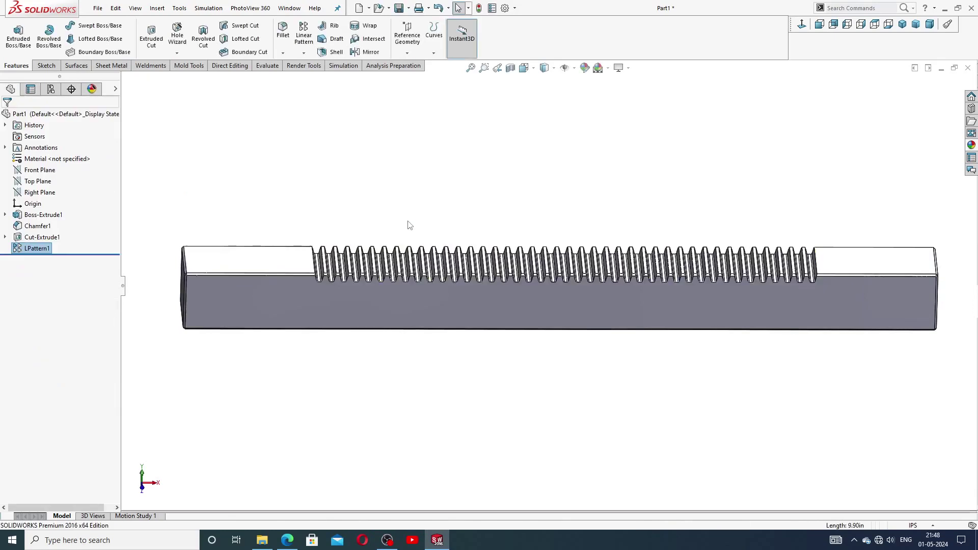
Deselect the pattern and orbit the toothed bar to an isometric view
click(443, 214)
scroll(498, 301, down, 5)
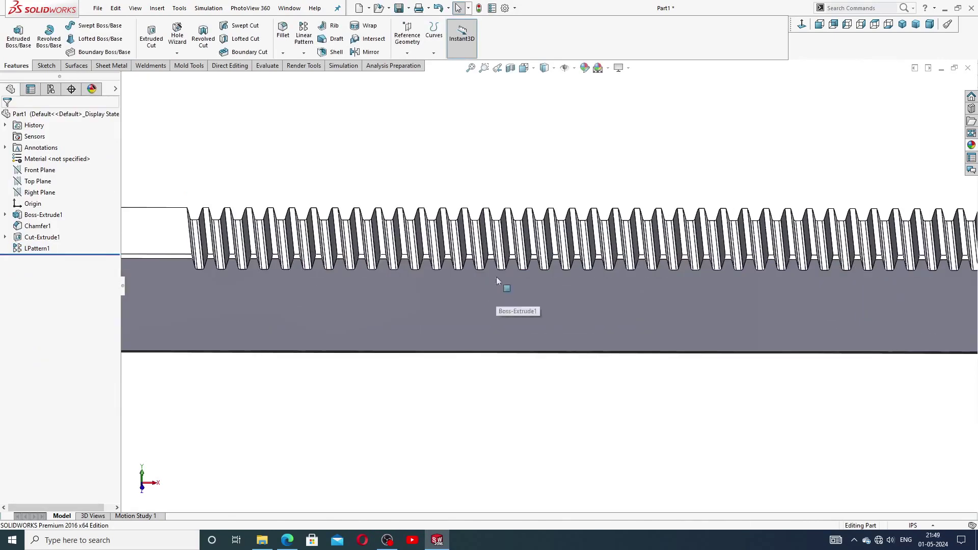
scroll(468, 278, up, 5)
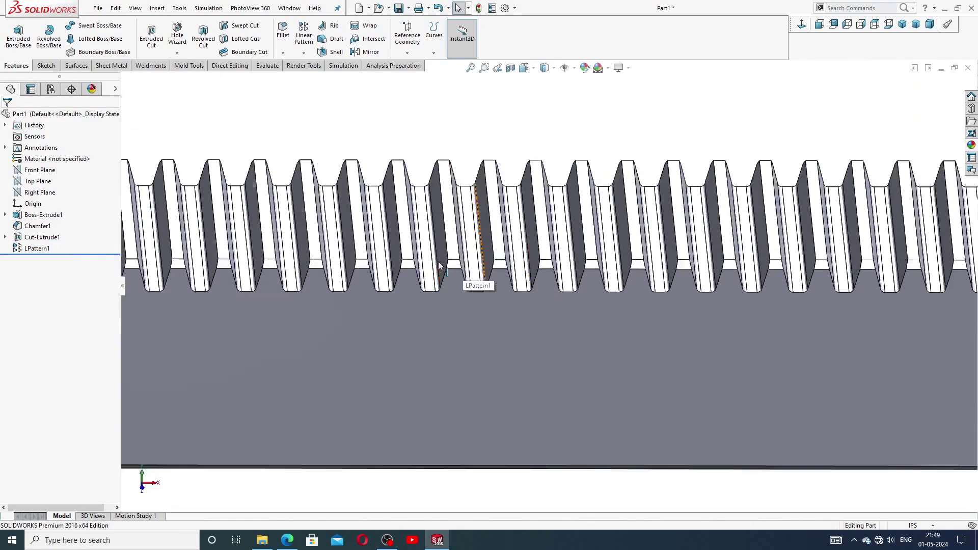
middle_drag(594, 282, 517, 255)
scroll(517, 255, down, 2)
scroll(709, 331, up, 5)
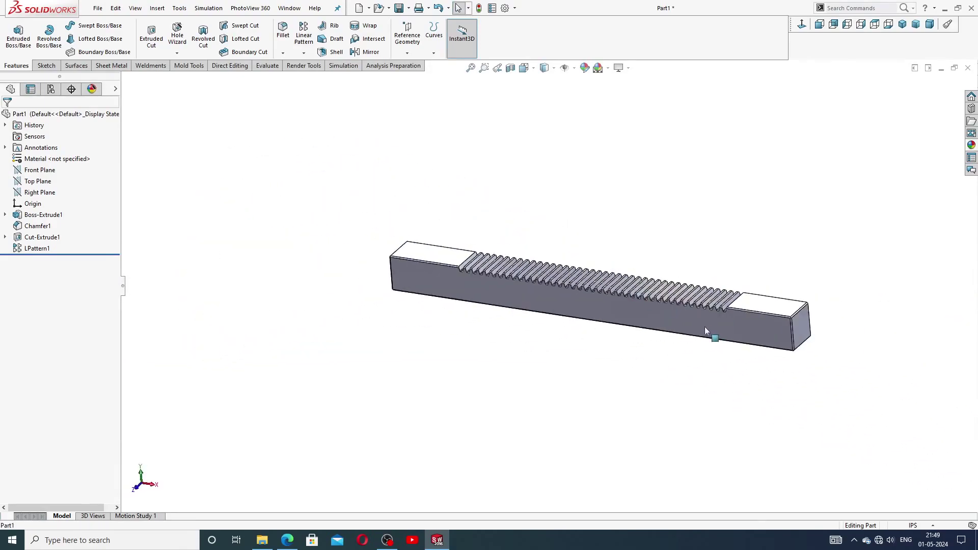
scroll(708, 331, down, 3)
Turn the bar to see its other end, then check the Part-17 Gear Rack PDF drawing and return
middle_drag(659, 261, 452, 219)
middle_drag(430, 303, 461, 341)
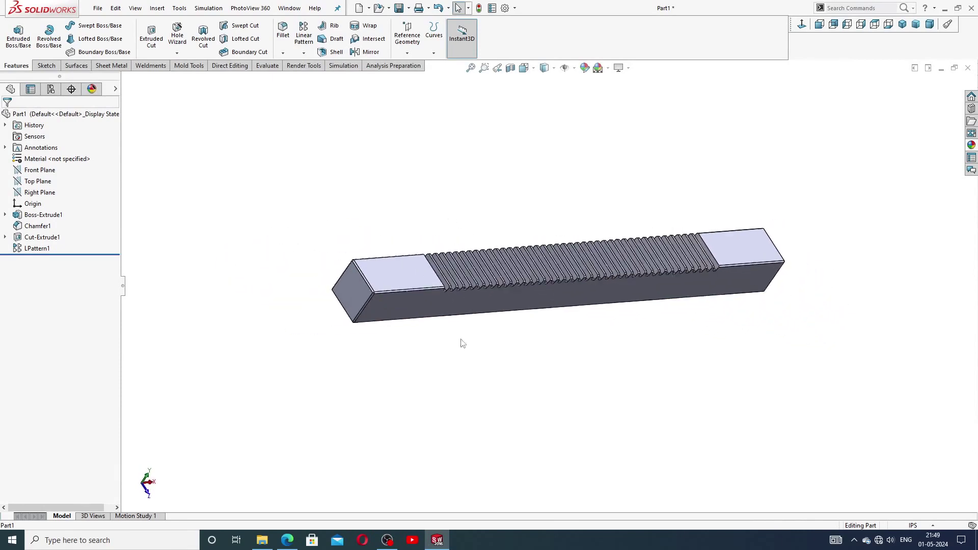
click(287, 540)
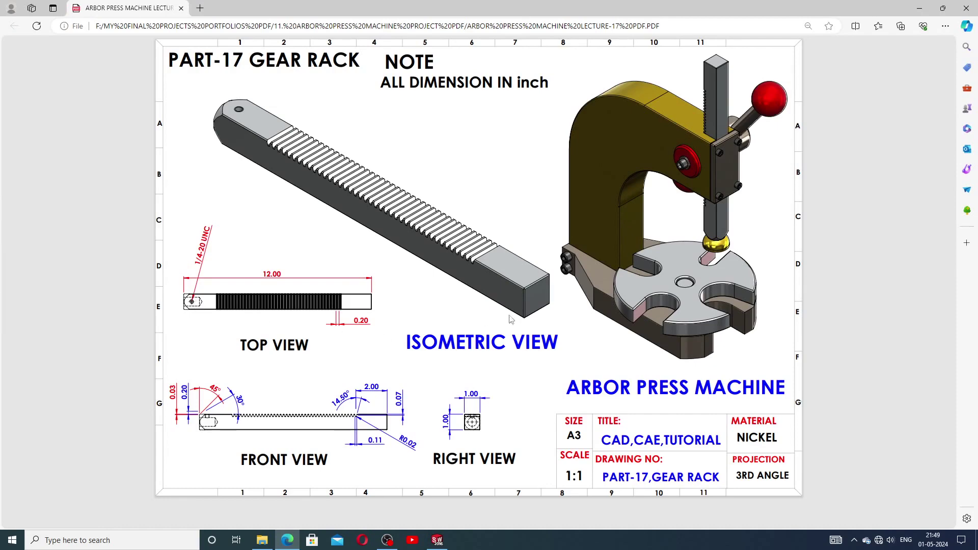
click(438, 540)
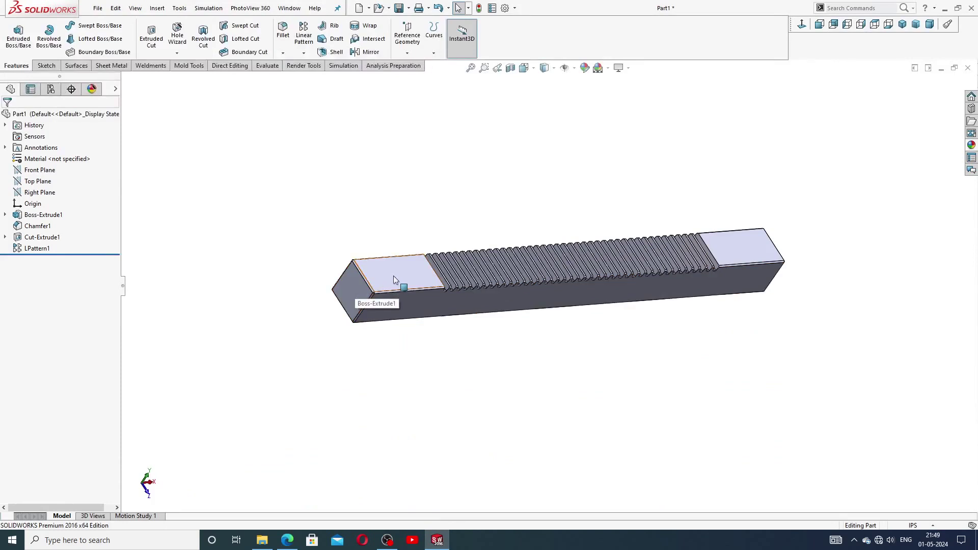
Select the bar's end face, view it Normal To, and start a Hole Wizard drilled hole
click(351, 289)
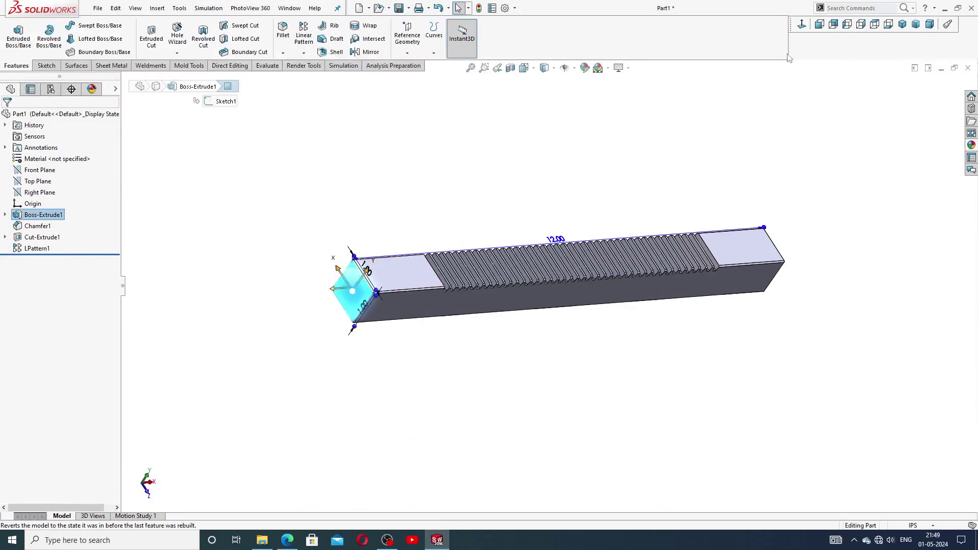
click(802, 24)
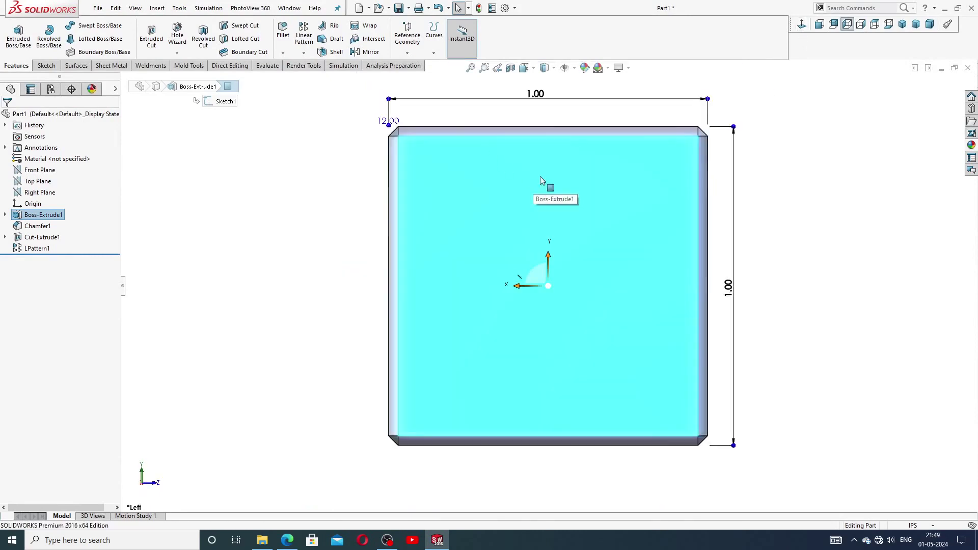
click(176, 37)
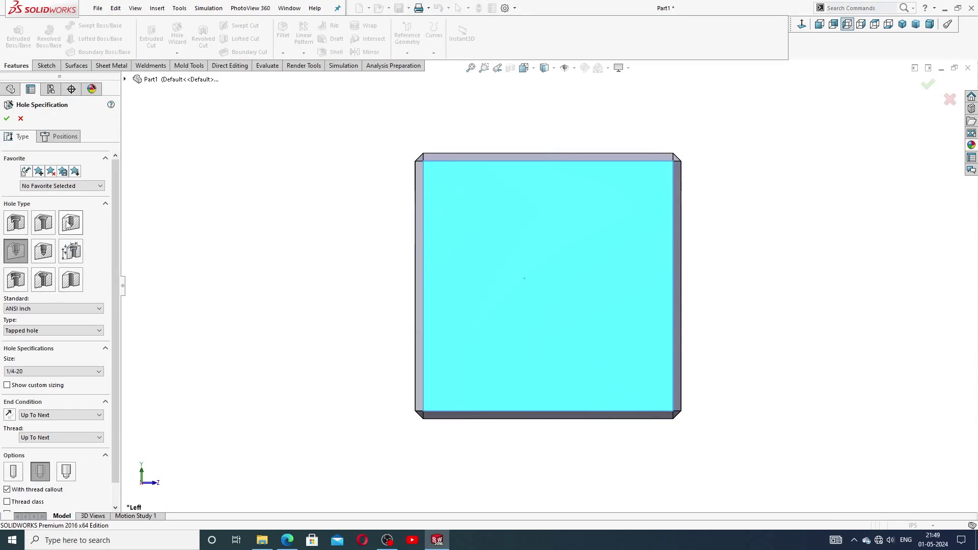
click(71, 222)
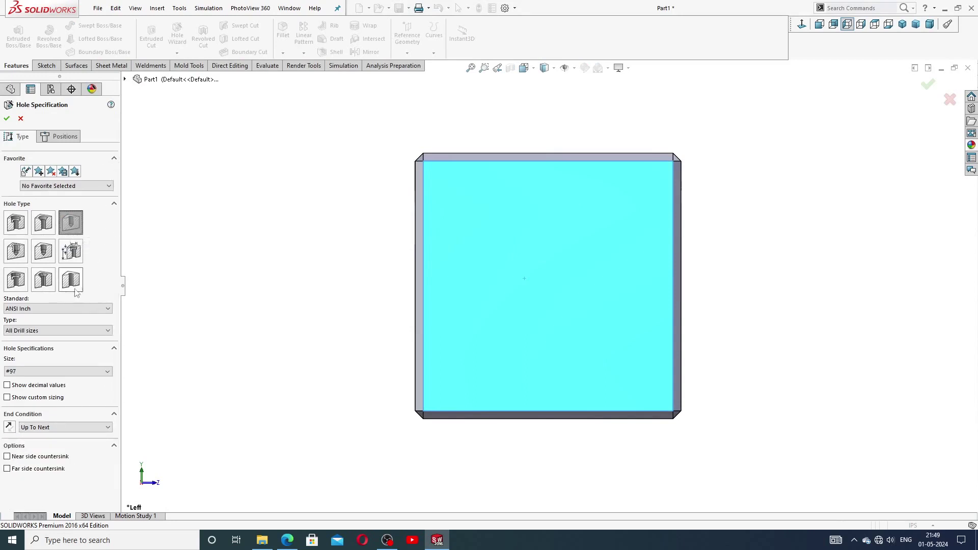
Set the hole to Fractional Drill Sizes with size 9/16
click(43, 334)
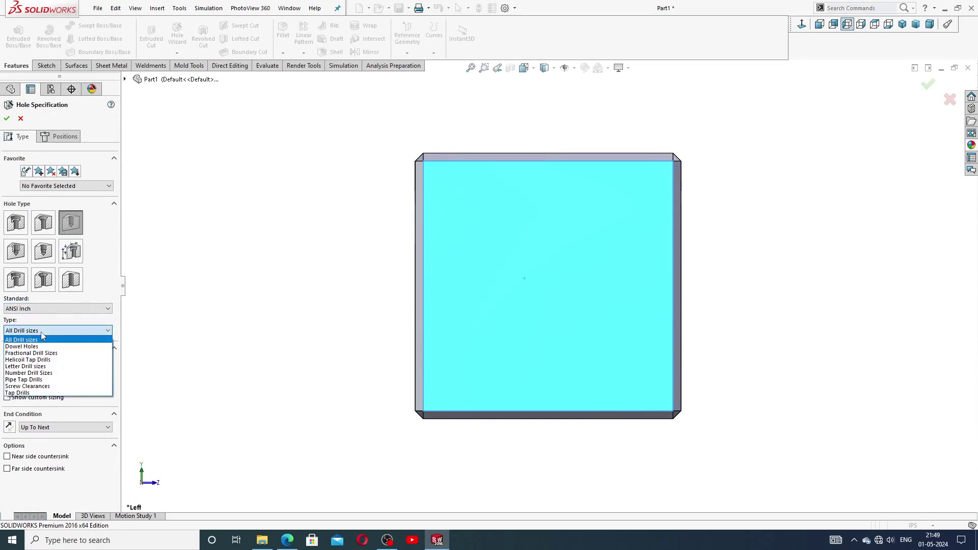
click(60, 352)
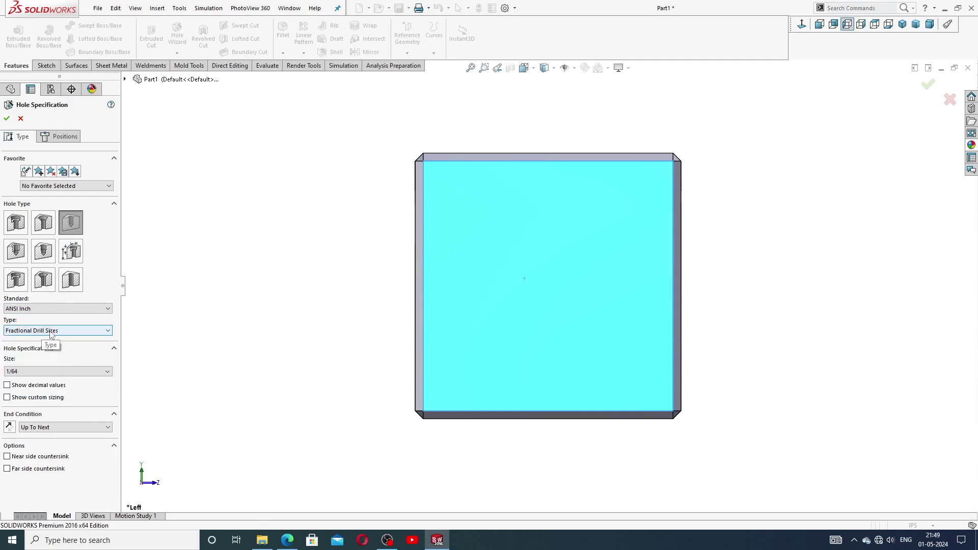
click(45, 310)
click(44, 316)
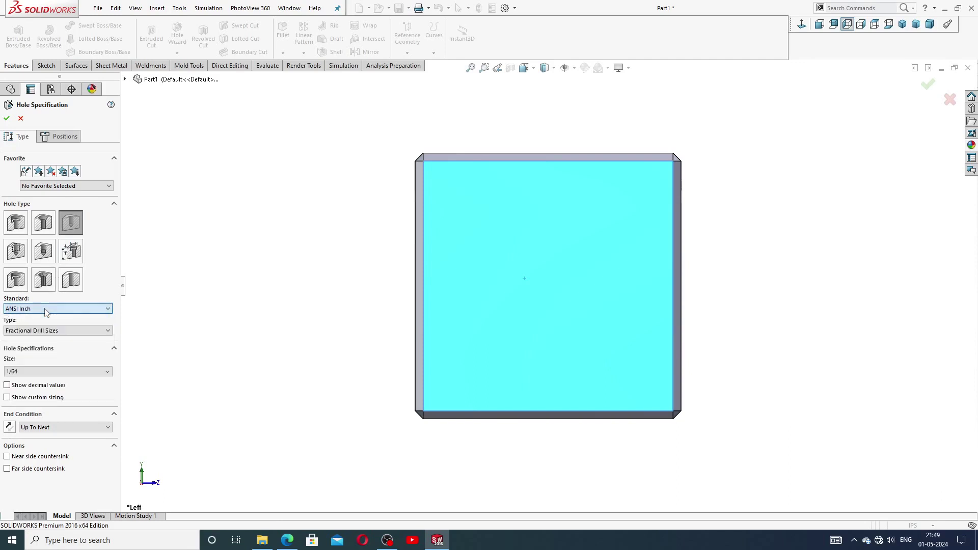
click(51, 372)
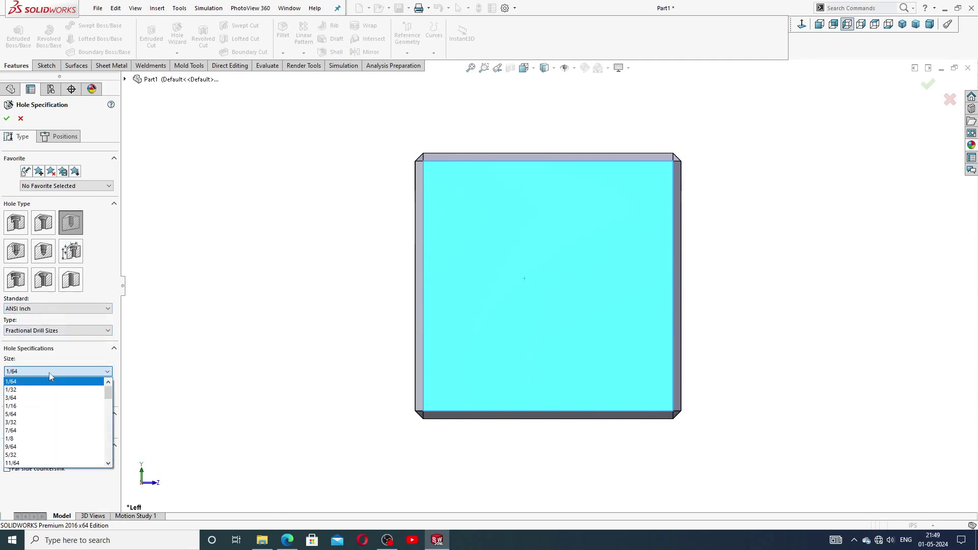
scroll(44, 438, down, 6)
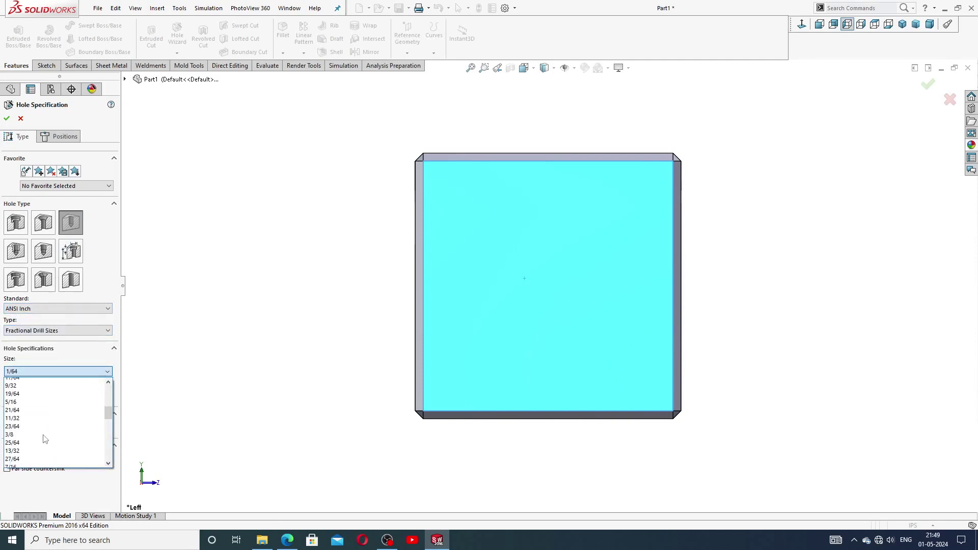
scroll(44, 423, down, 3)
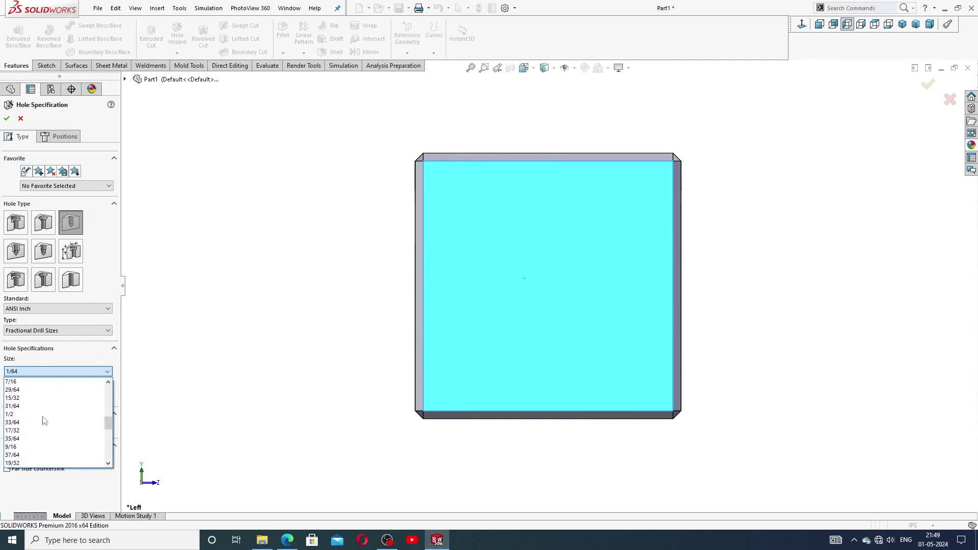
click(34, 446)
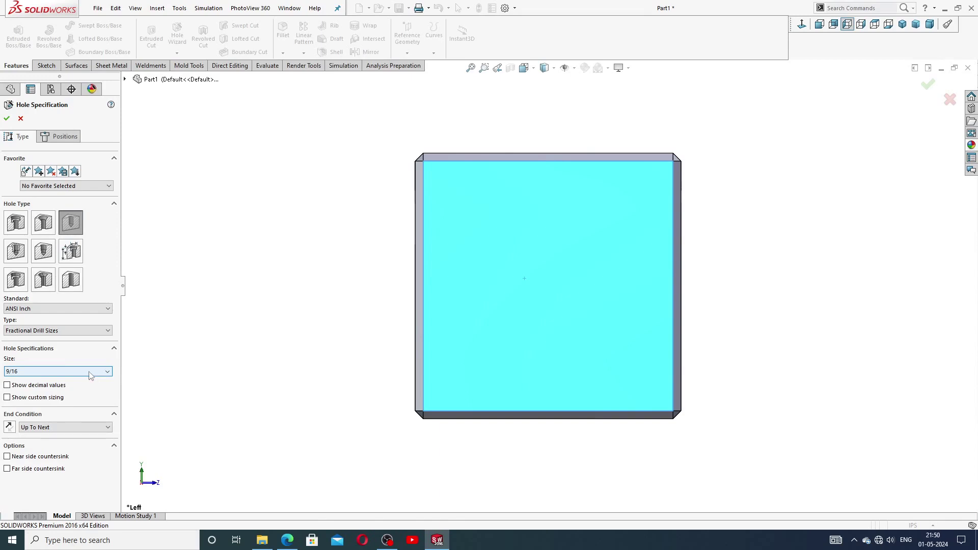
Make the hole Blind with a depth of 1 in
click(54, 429)
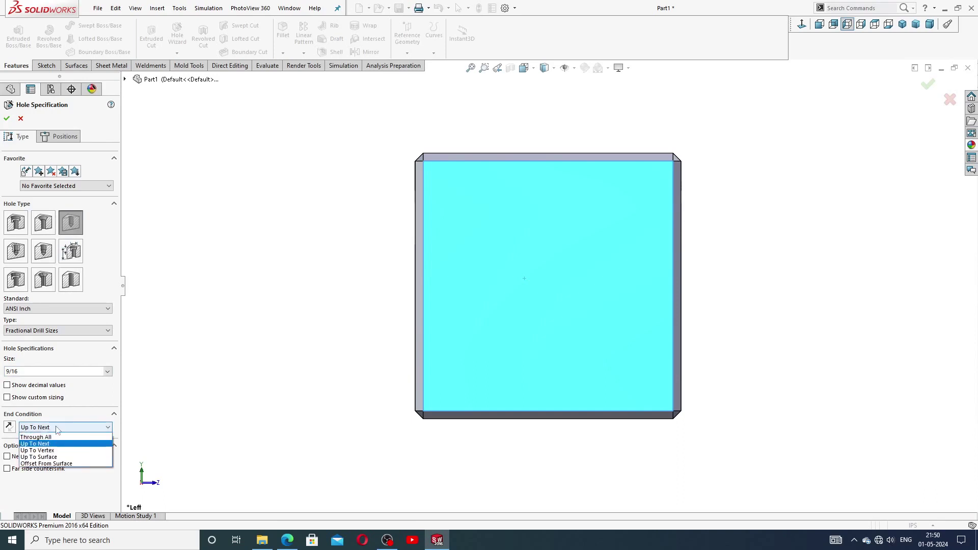
click(39, 435)
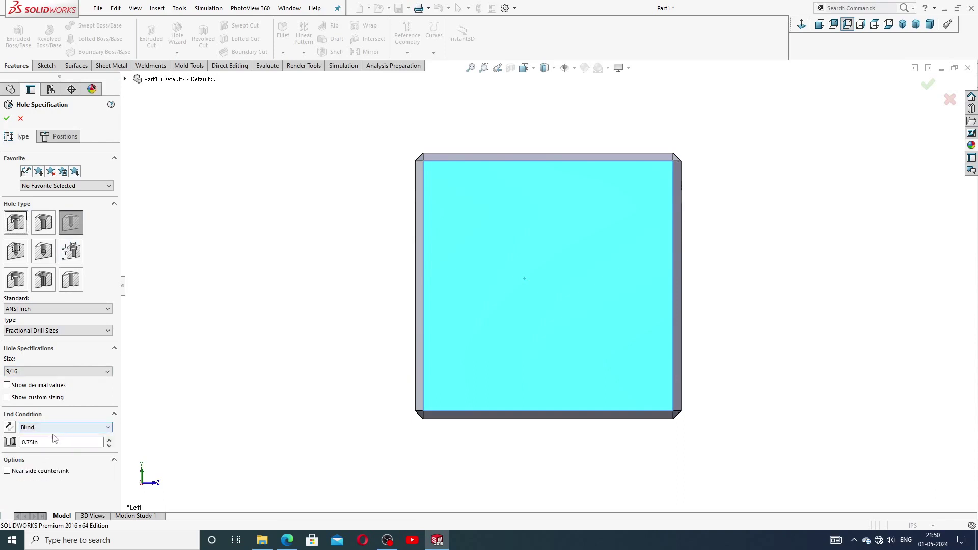
text(1)
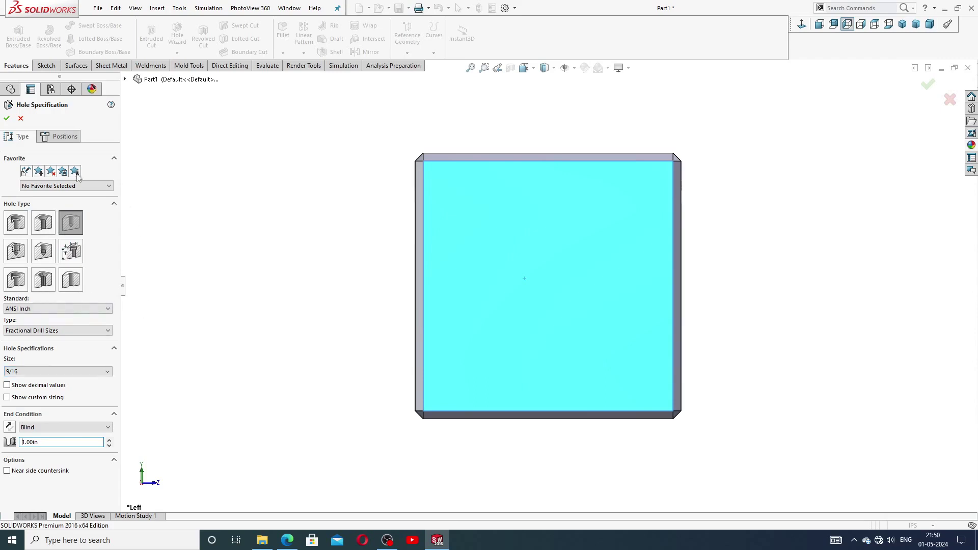
Centre the 9/16 end-face hole on the origin and create it
click(71, 136)
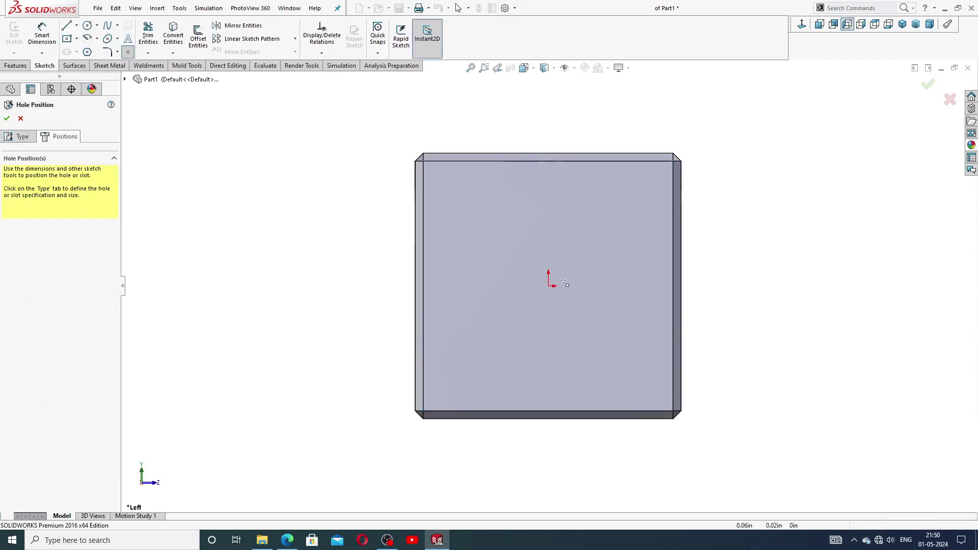
click(549, 287)
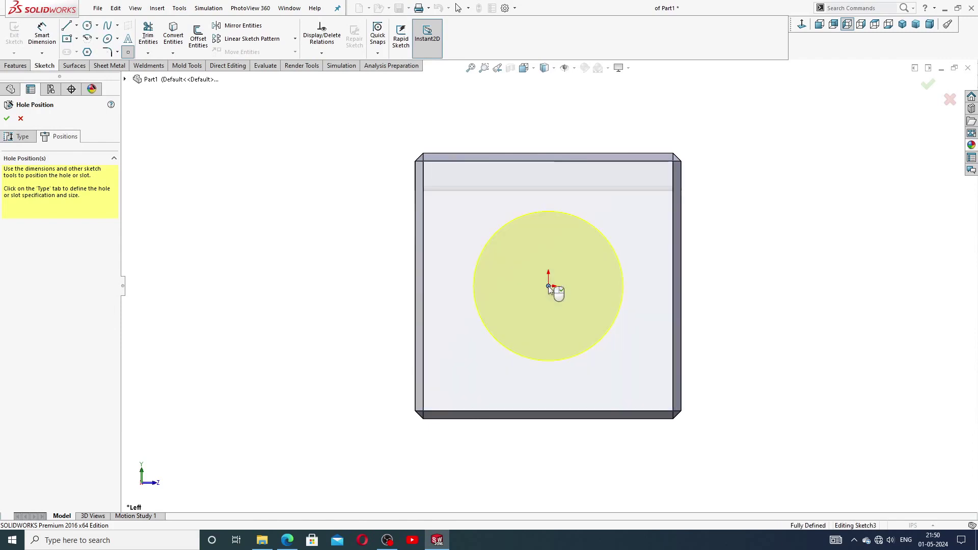
click(7, 119)
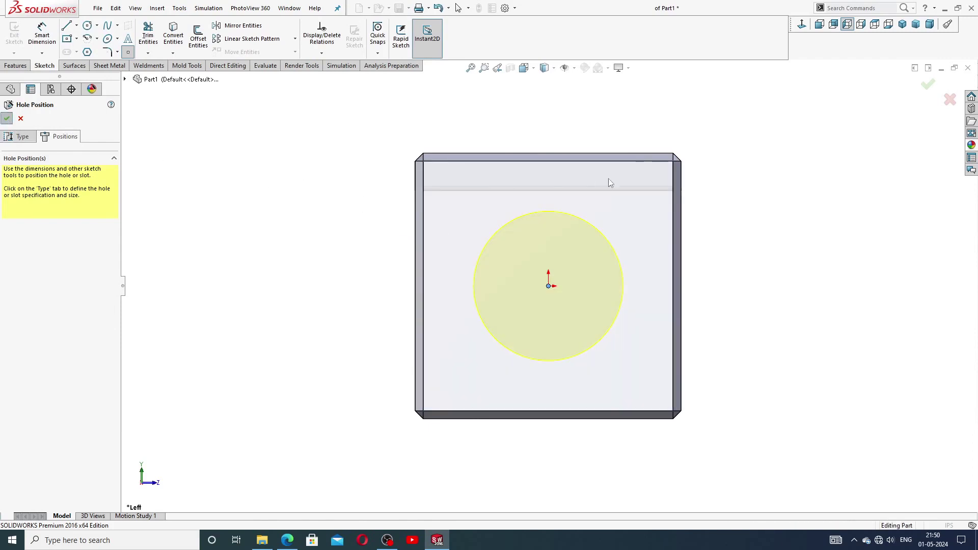
Zoom out and orbit the rack into the standard isometric view
key(z)
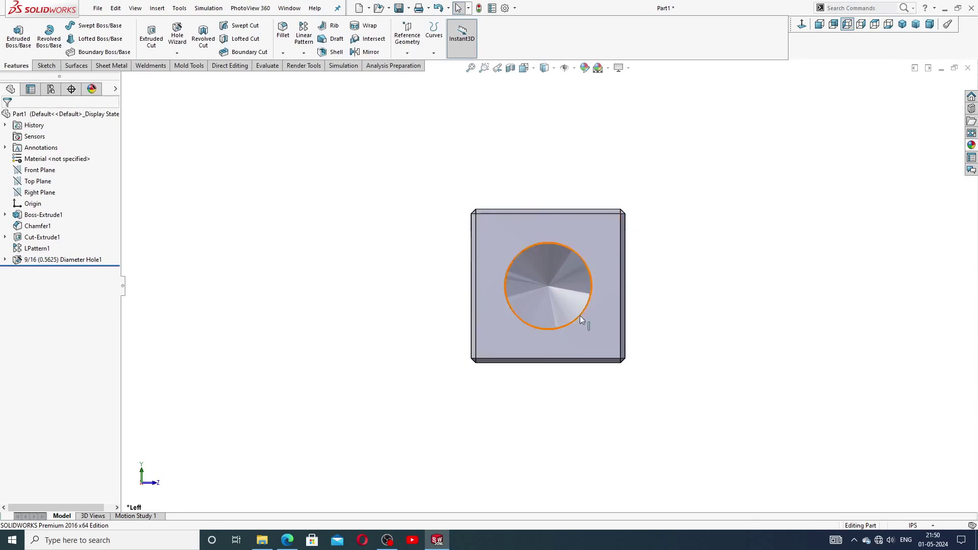
key(z)
key(ctrl+7)
scroll(642, 246, down, 3)
scroll(513, 326, up, 3)
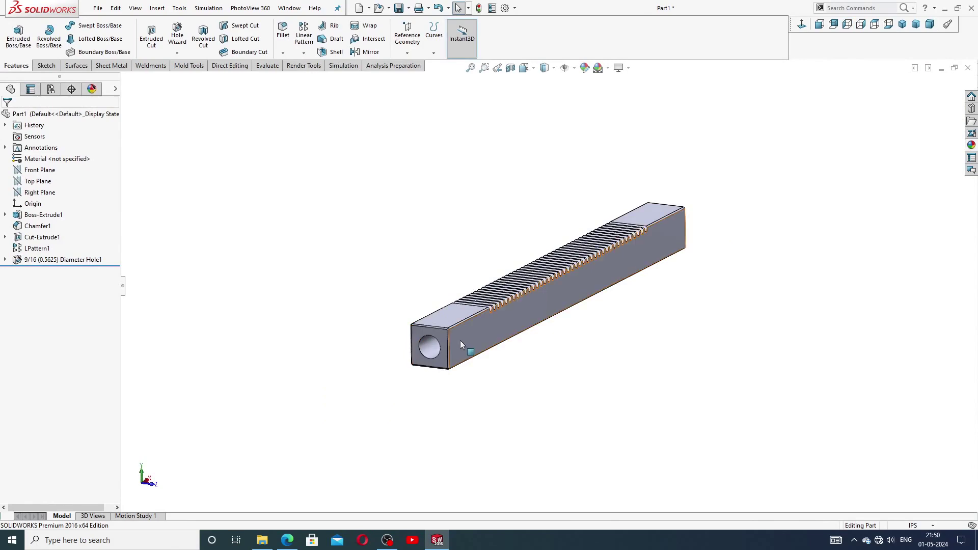
middle_drag(393, 349, 435, 345)
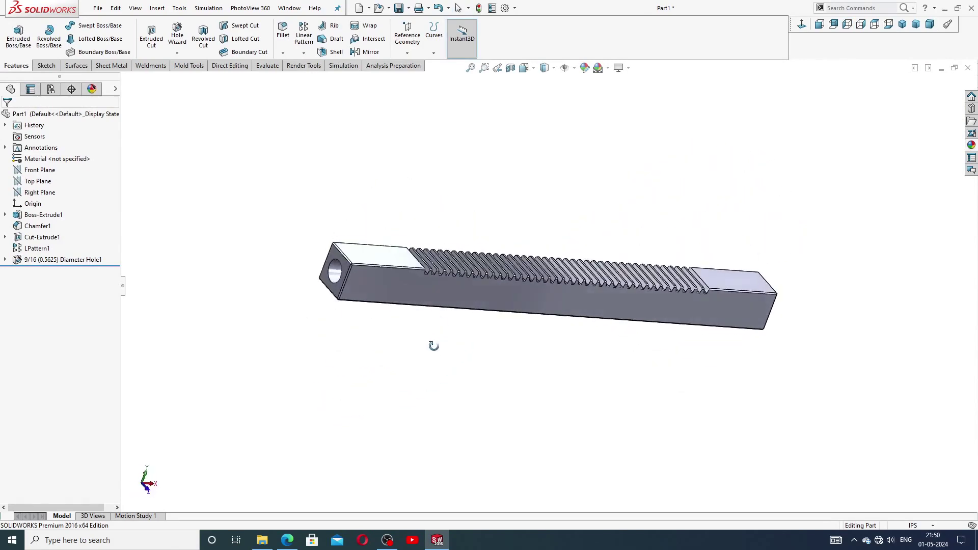
click(902, 26)
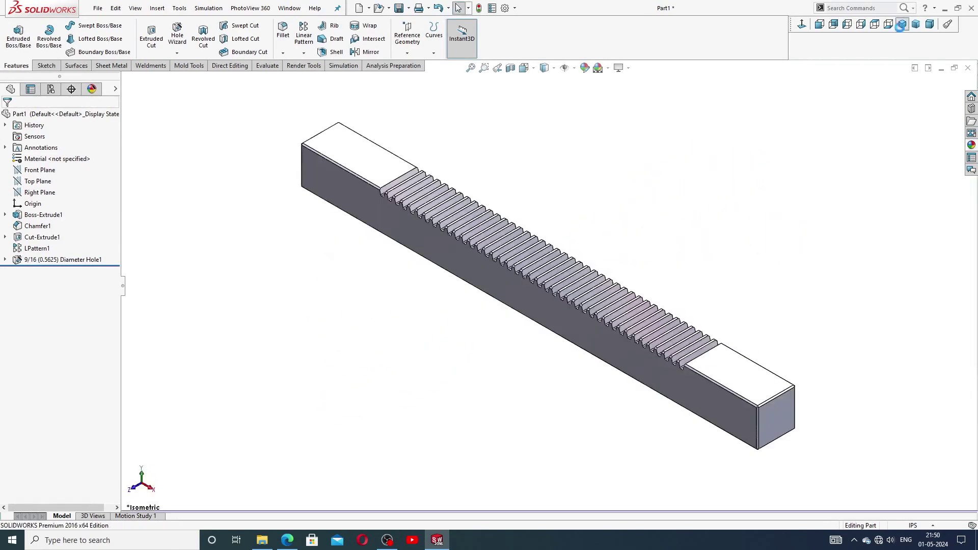
Select the rack's top face and turn the view normal to it
click(358, 161)
click(403, 122)
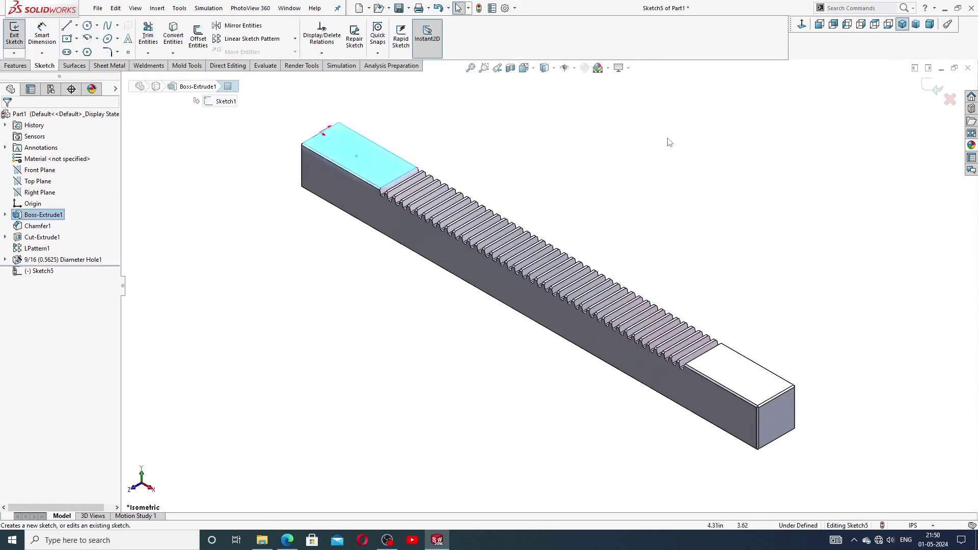
click(932, 86)
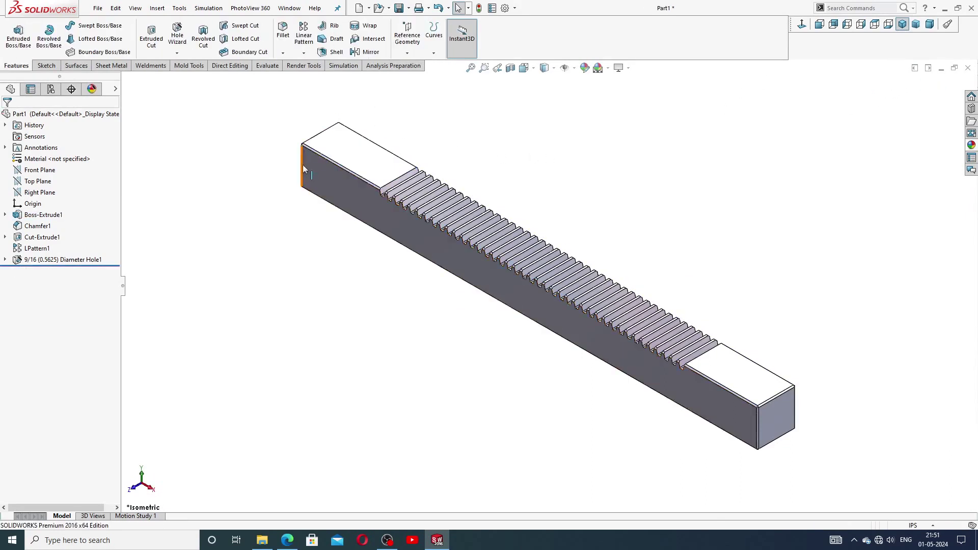
click(358, 162)
click(802, 25)
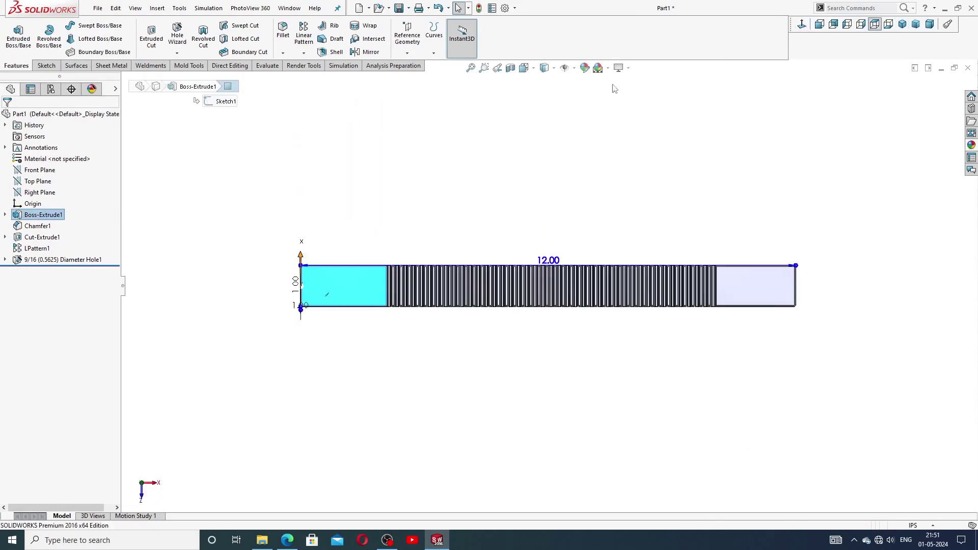
scroll(351, 239, down, 1)
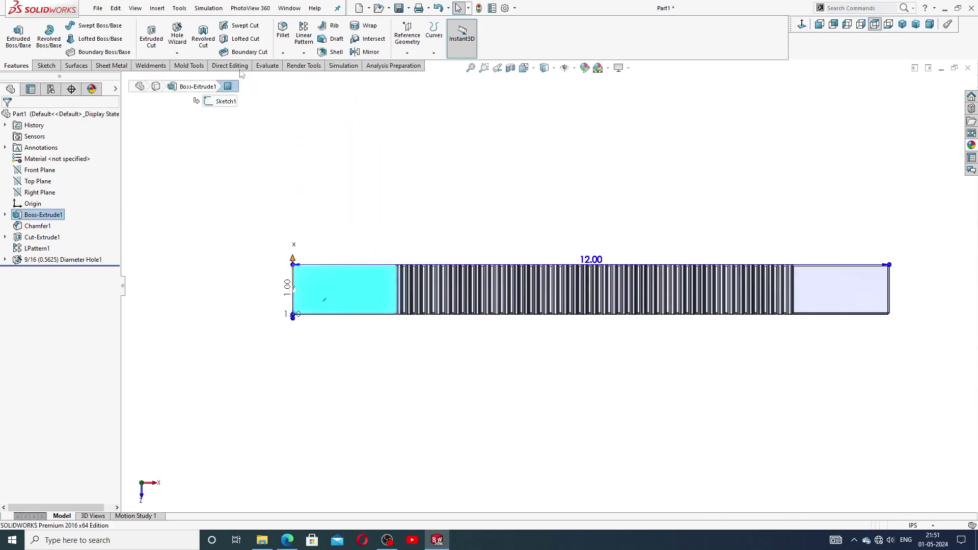
Start a Hole Wizard Straight Tap hole with the ANSI Inch Tapped hole type
click(177, 37)
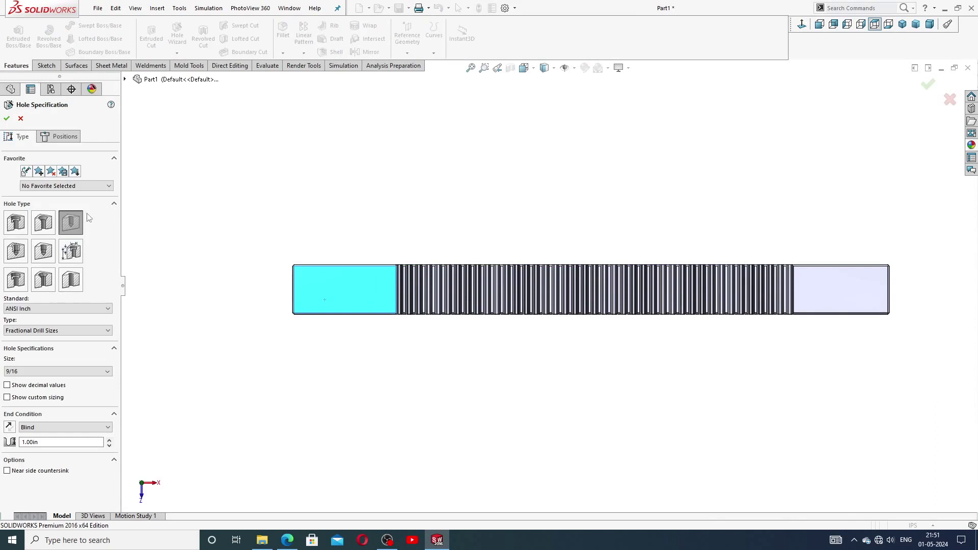
click(13, 257)
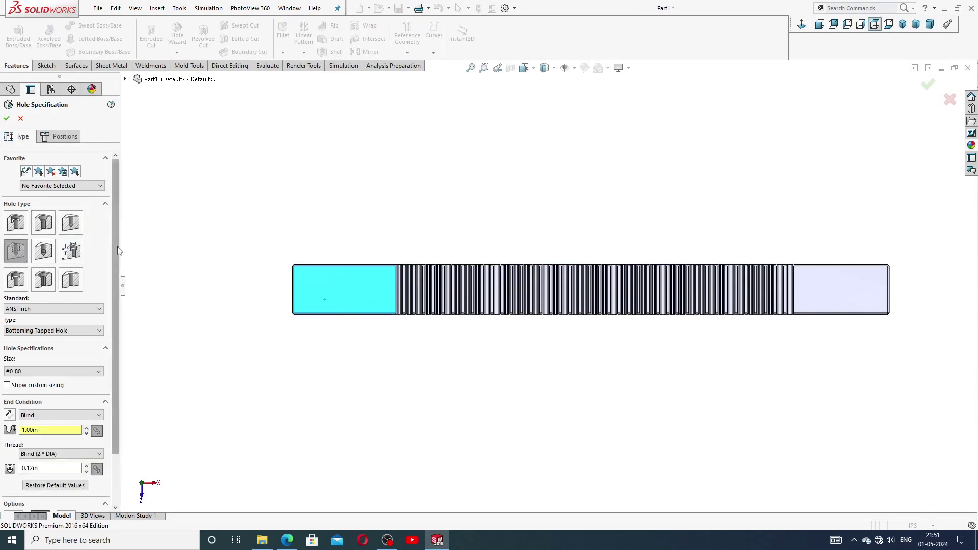
scroll(117, 250, down, 3)
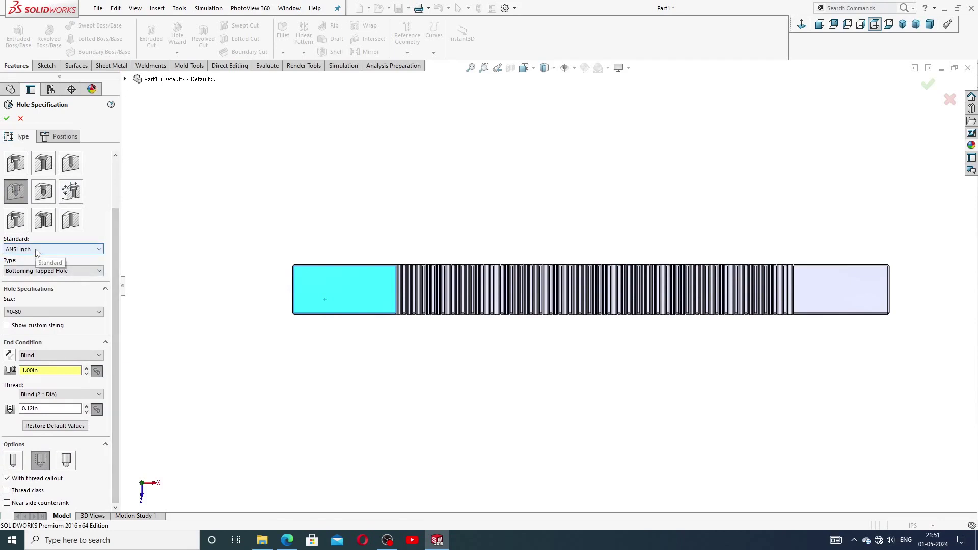
click(43, 271)
click(43, 295)
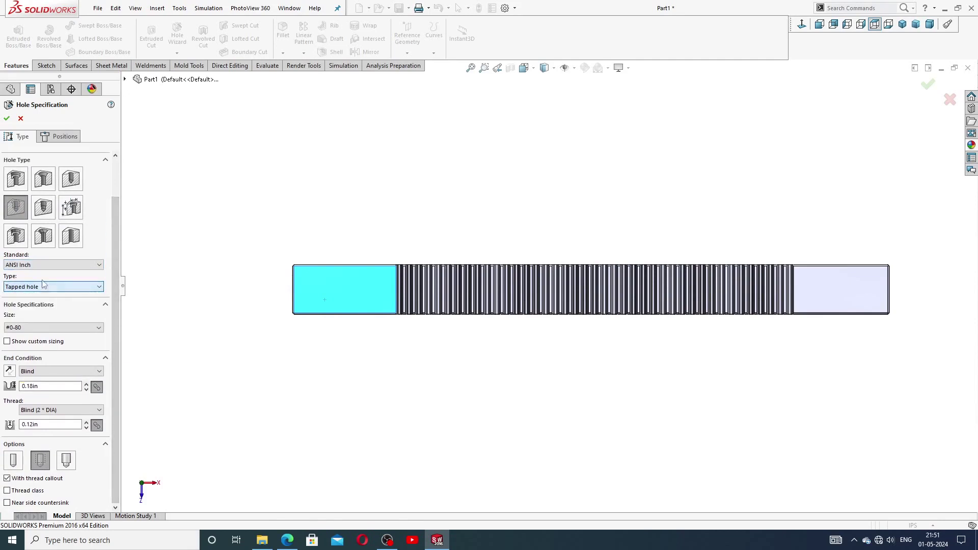
Check the drawing PDF for the required thread size
click(43, 328)
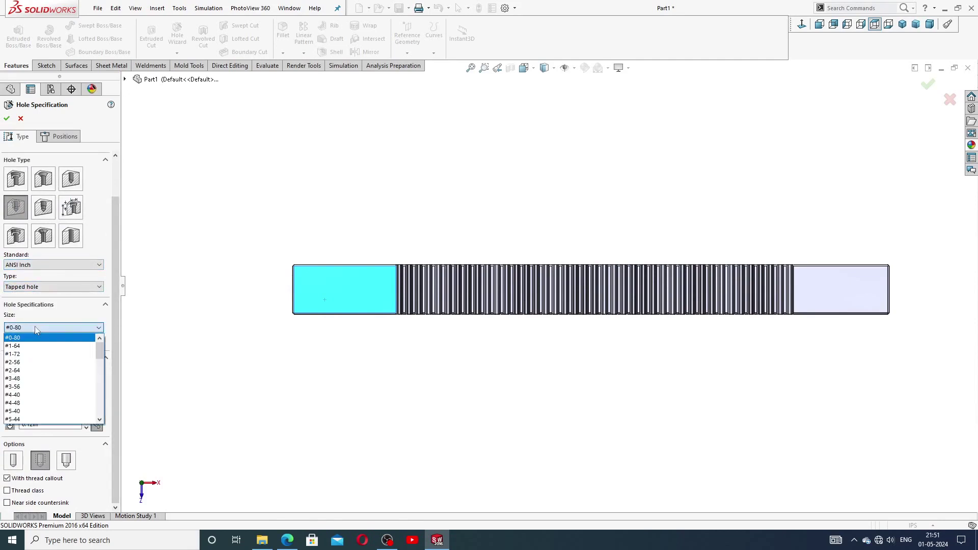
click(287, 541)
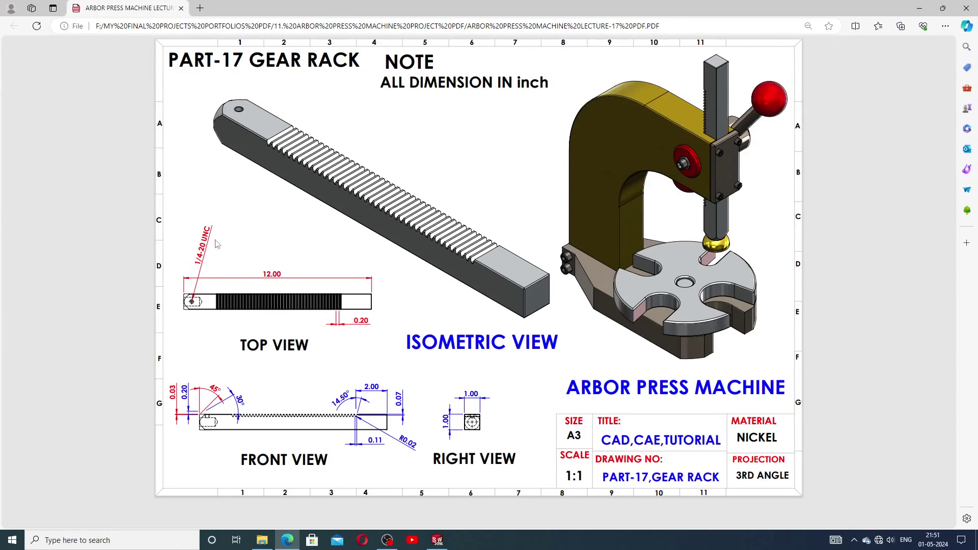
click(288, 542)
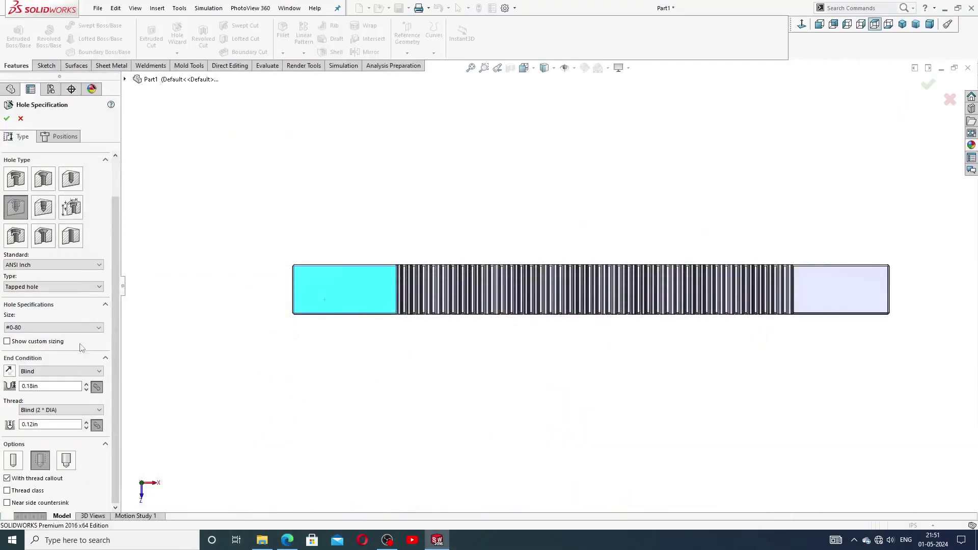
Size the tapped hole 1/4-20 with an Up To Next end condition
click(57, 329)
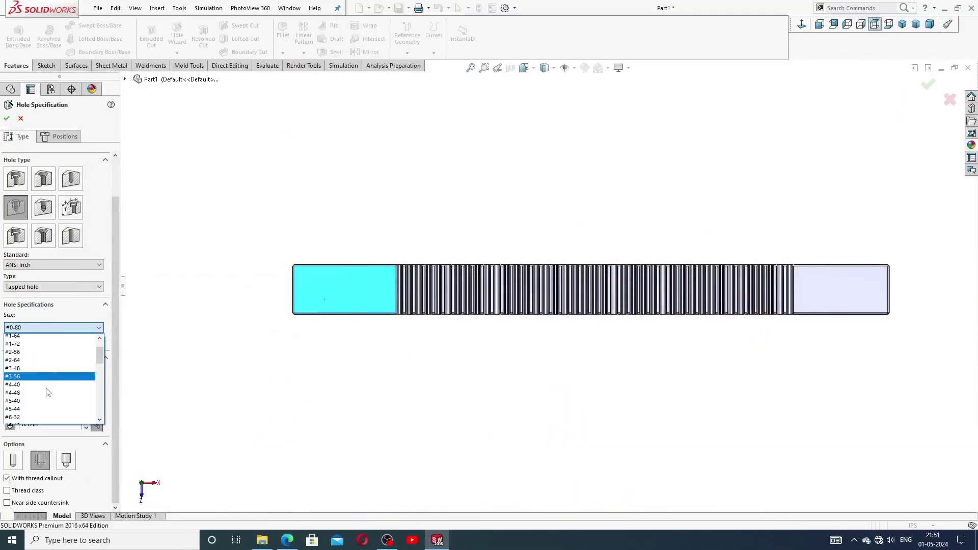
scroll(48, 392, down, 5)
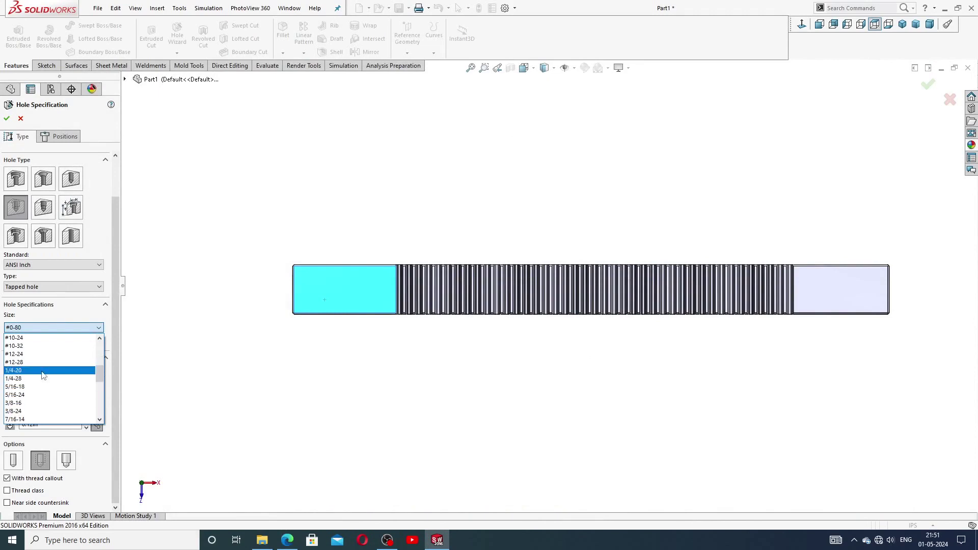
click(43, 370)
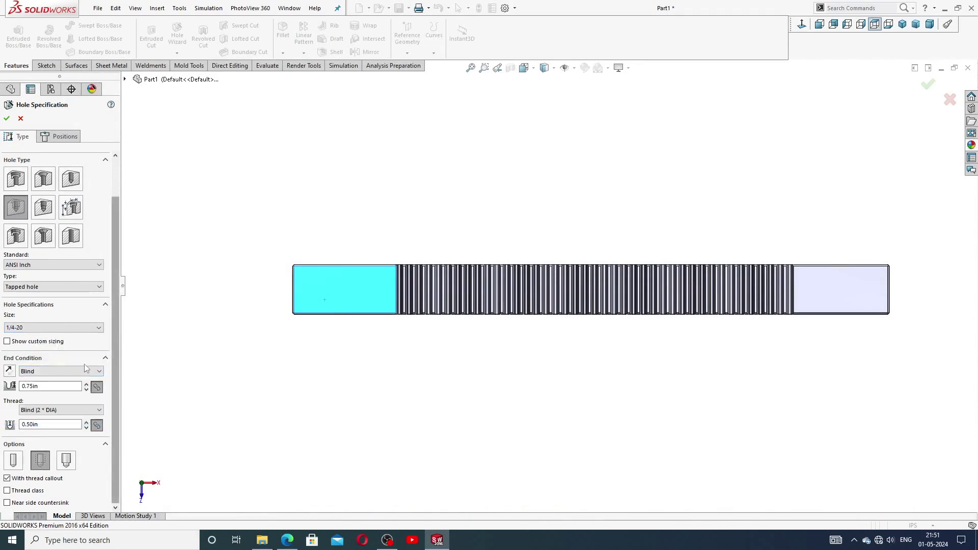
click(46, 371)
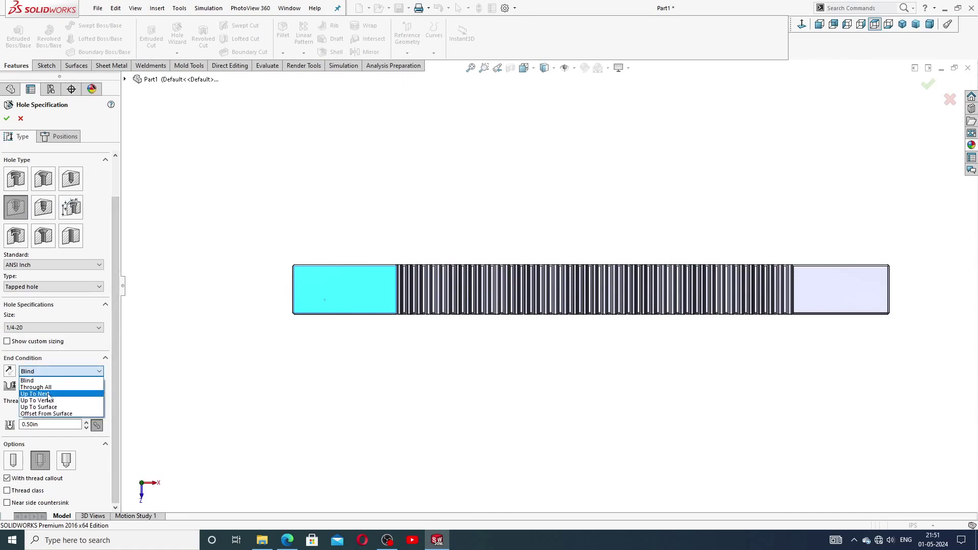
click(48, 395)
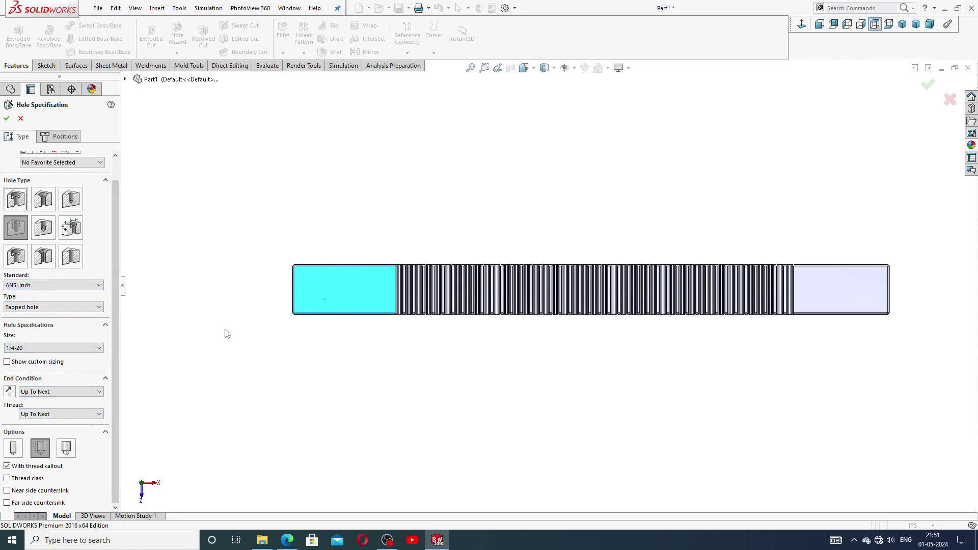
click(65, 137)
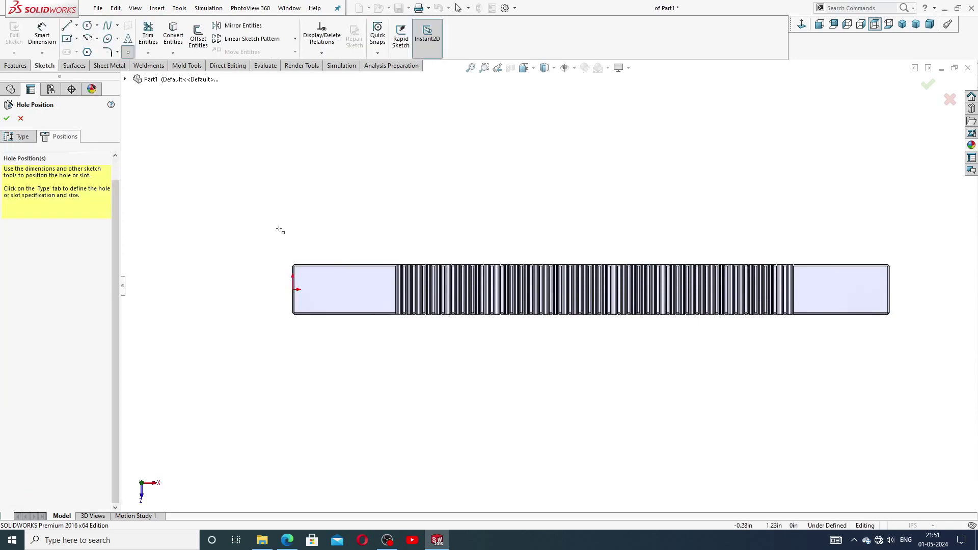
Place a single tapped-hole point near the bar's left end
click(321, 290)
scroll(326, 317, down, 2)
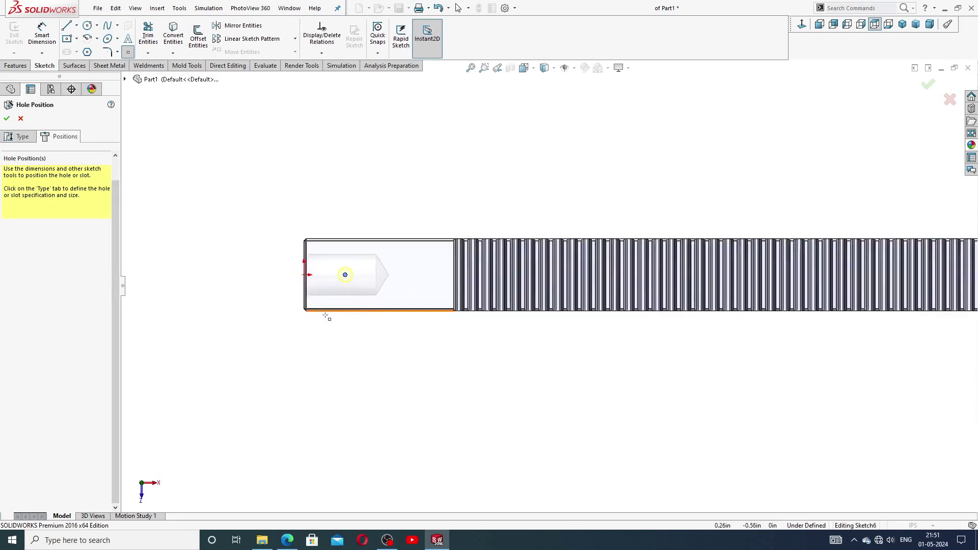
scroll(321, 306, down, 4)
scroll(492, 206, up, 2)
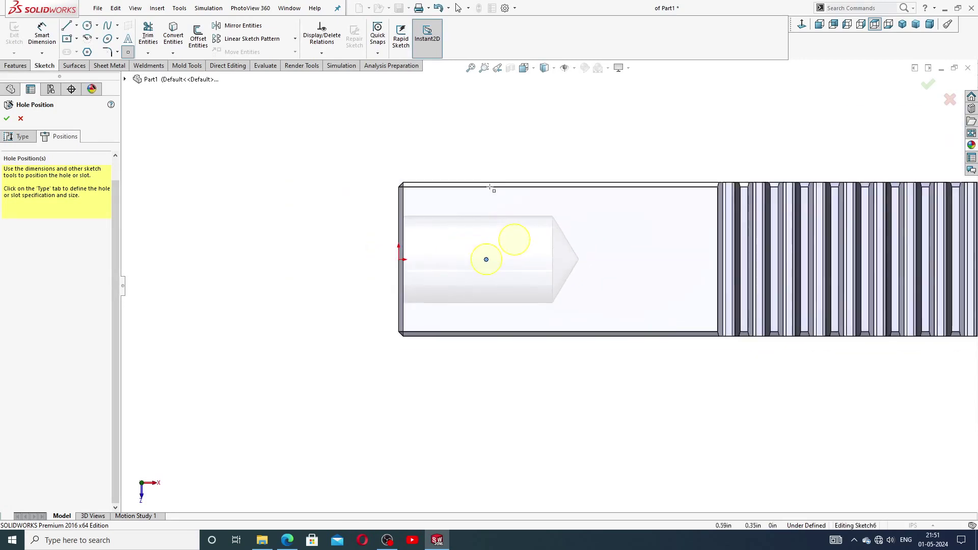
right_click(503, 149)
click(530, 162)
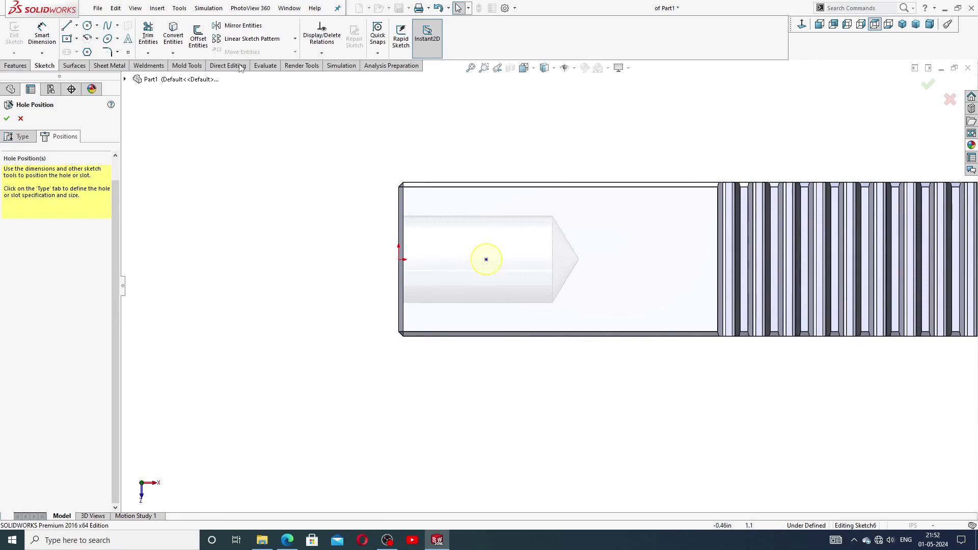
Dimension the hole centre 0.50 from the left end and finish Tapped Hole1
click(42, 35)
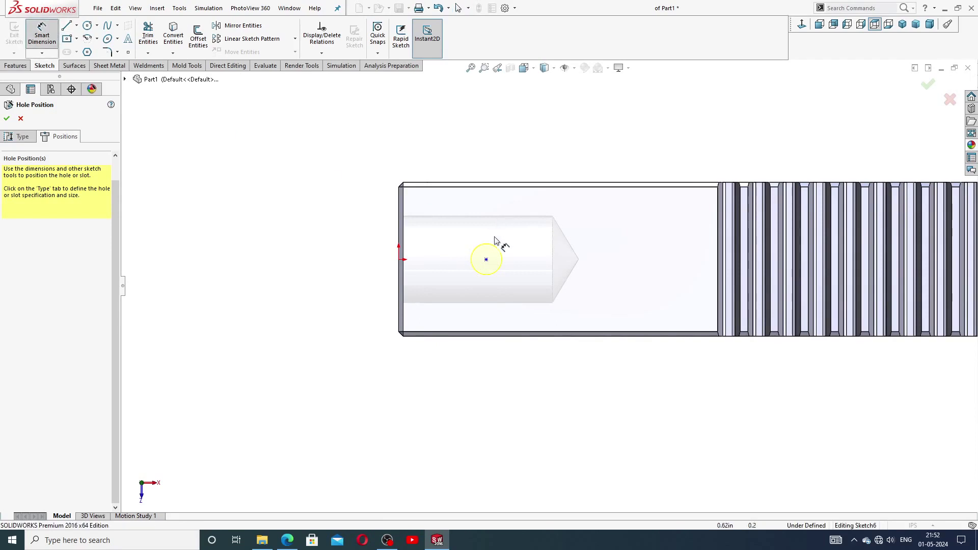
click(486, 260)
click(400, 260)
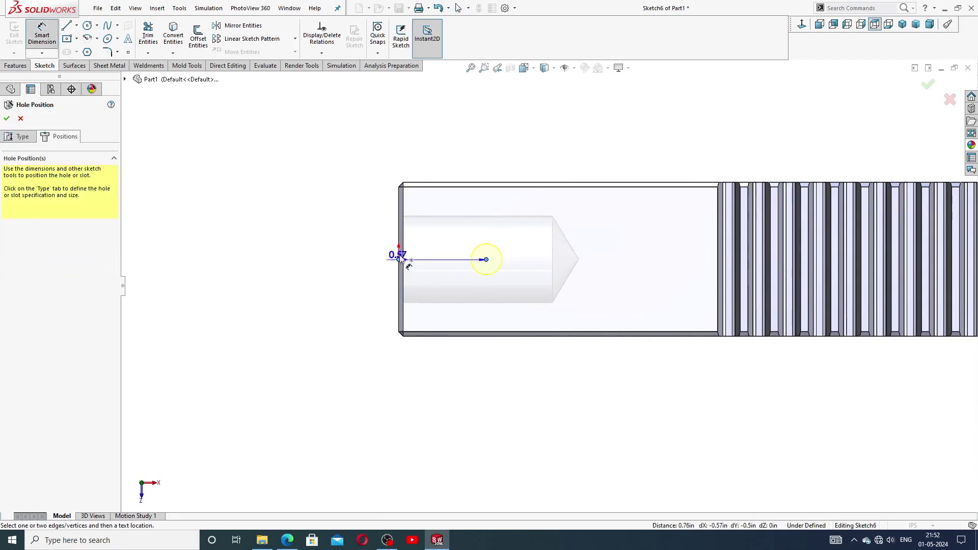
click(441, 166)
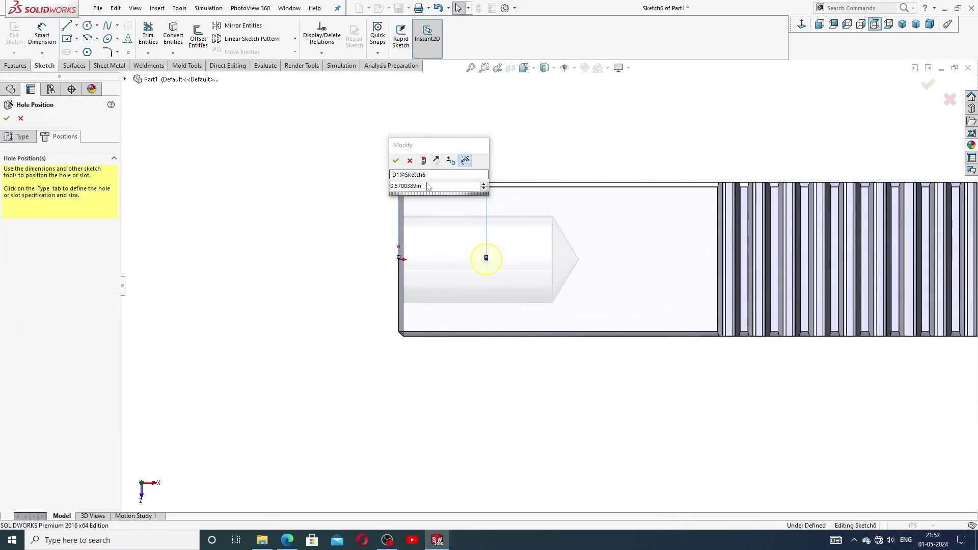
double_click(430, 186)
text(.)
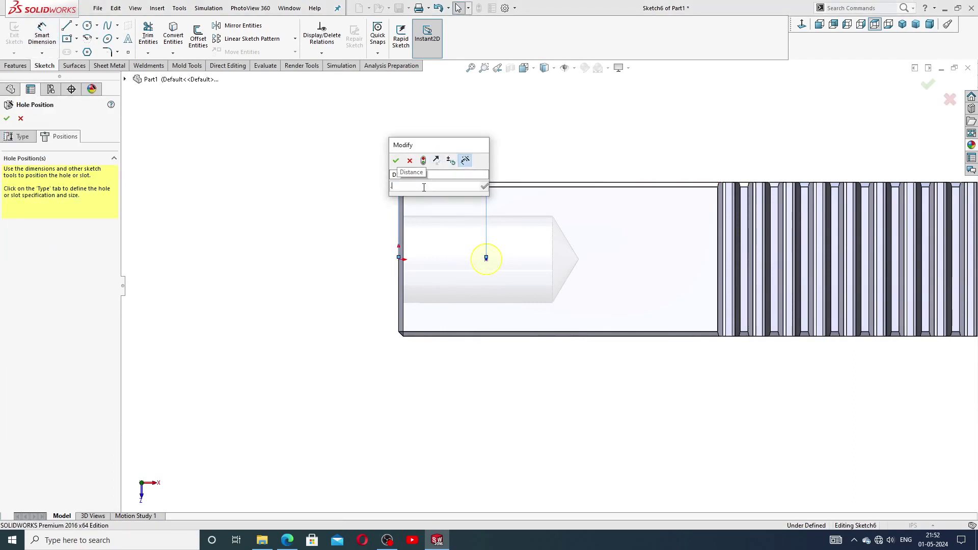
text(5)
key(Return)
key(Escape)
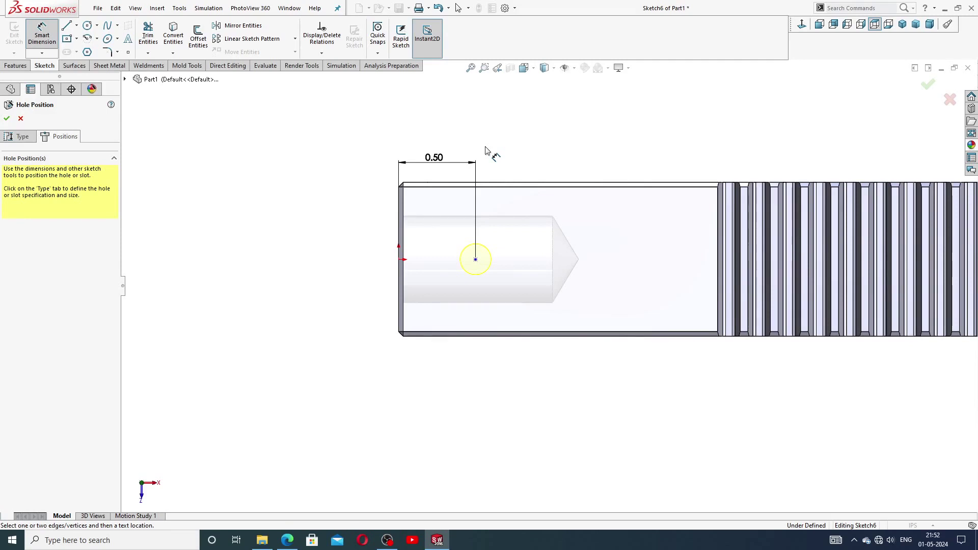
right_click(520, 146)
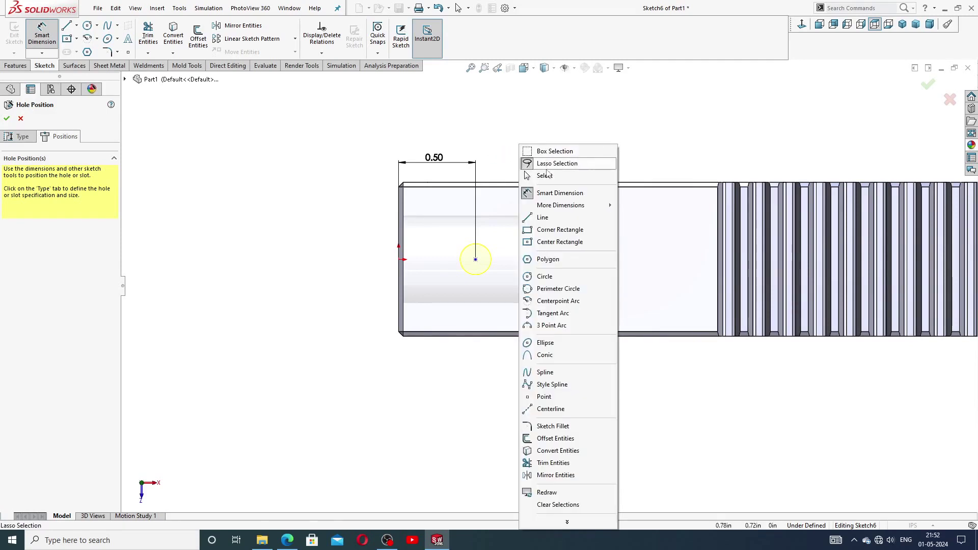
click(544, 176)
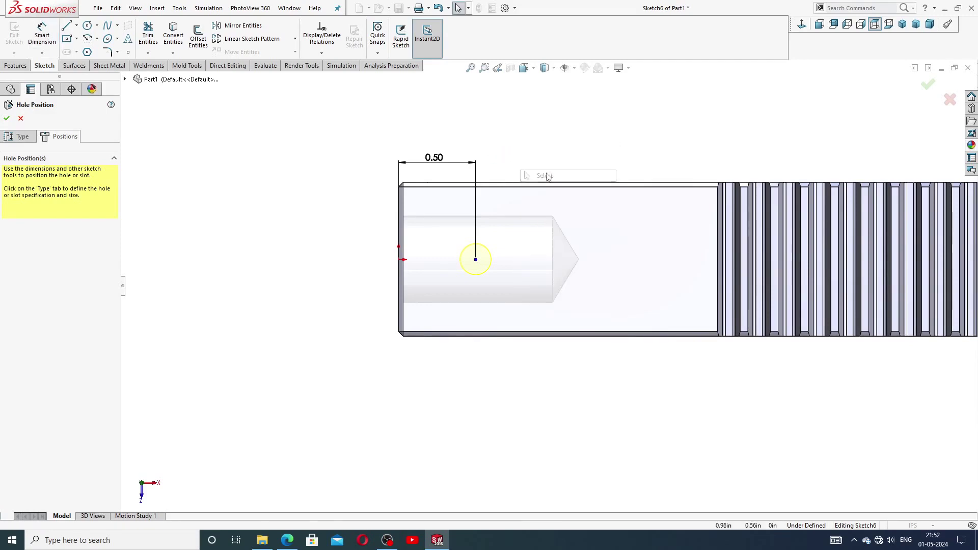
click(7, 119)
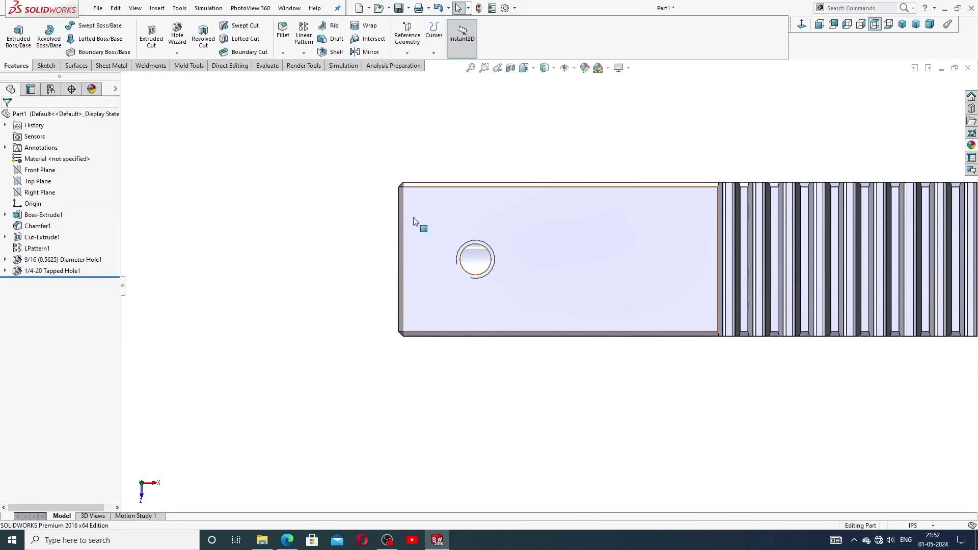
Turn on Shaded cosmetic threads in Document Properties > Detailing to show the hole's threads
middle_drag(548, 250, 546, 275)
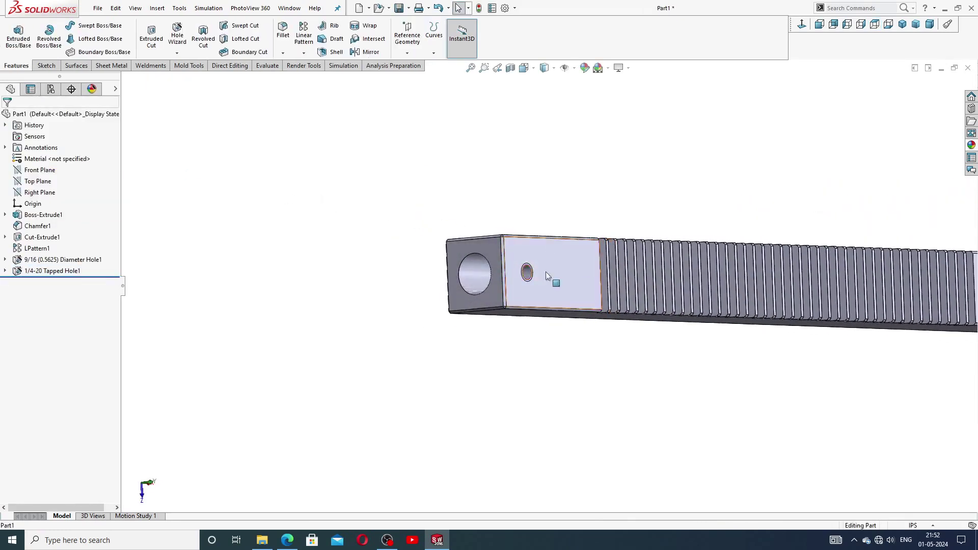
scroll(545, 275, down, 8)
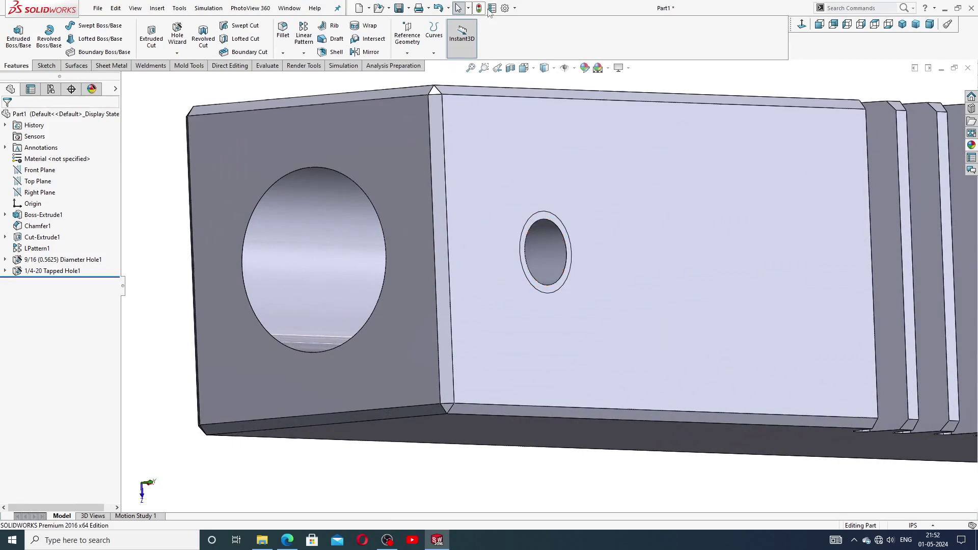
click(505, 8)
click(364, 98)
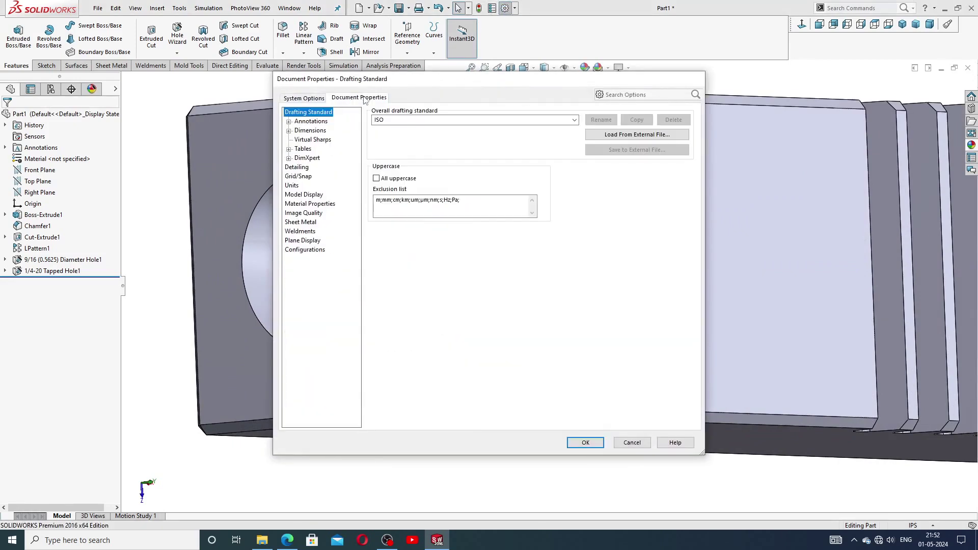
click(298, 168)
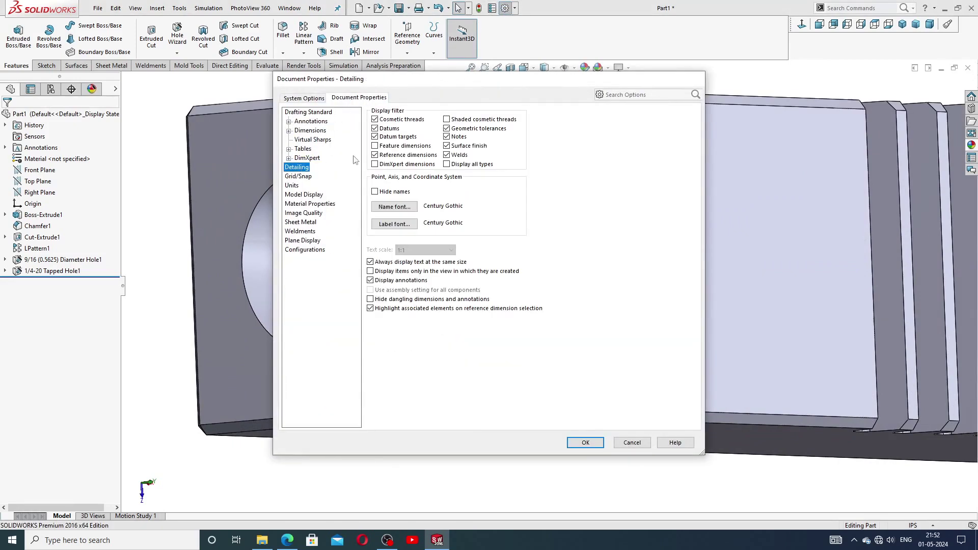
click(447, 120)
click(585, 443)
scroll(572, 416, up, 3)
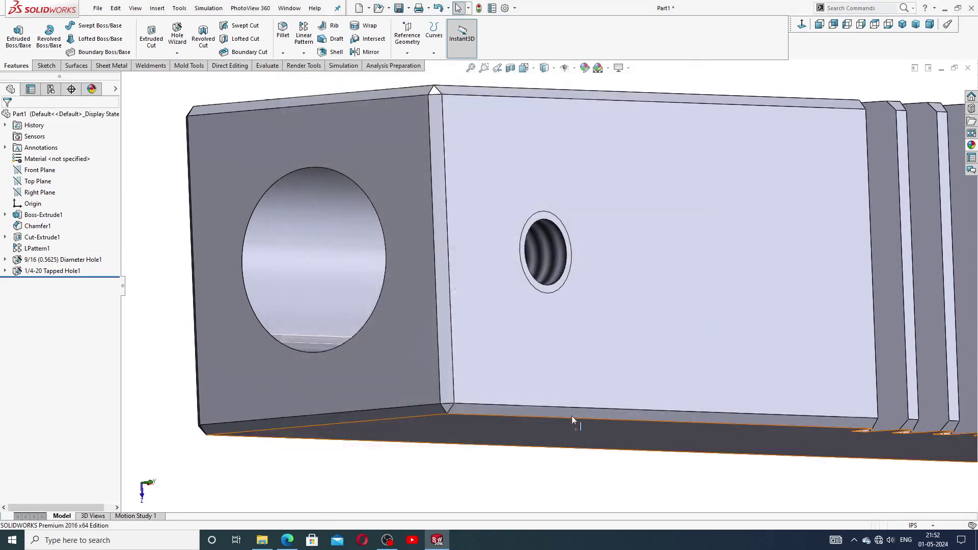
scroll(560, 252, down, 1)
click(618, 276)
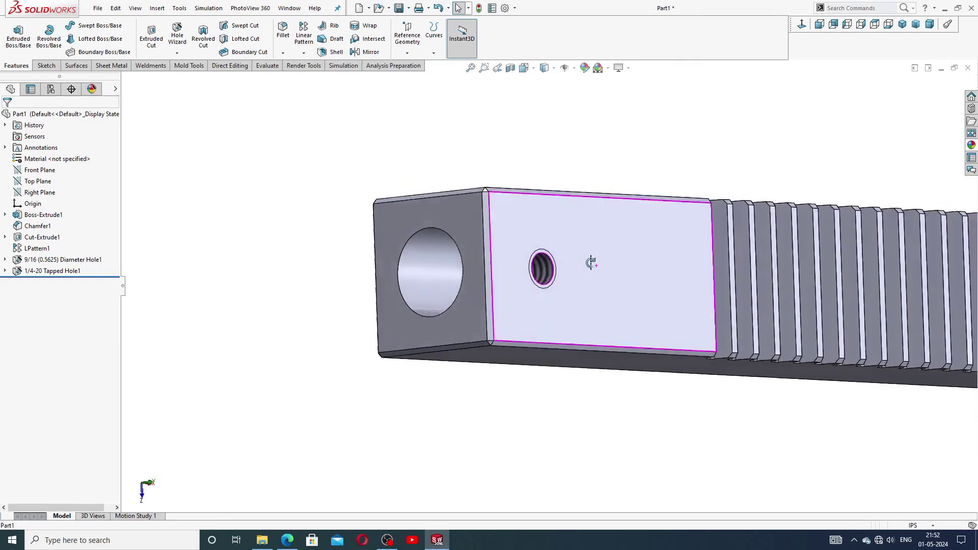
middle_drag(590, 266, 545, 249)
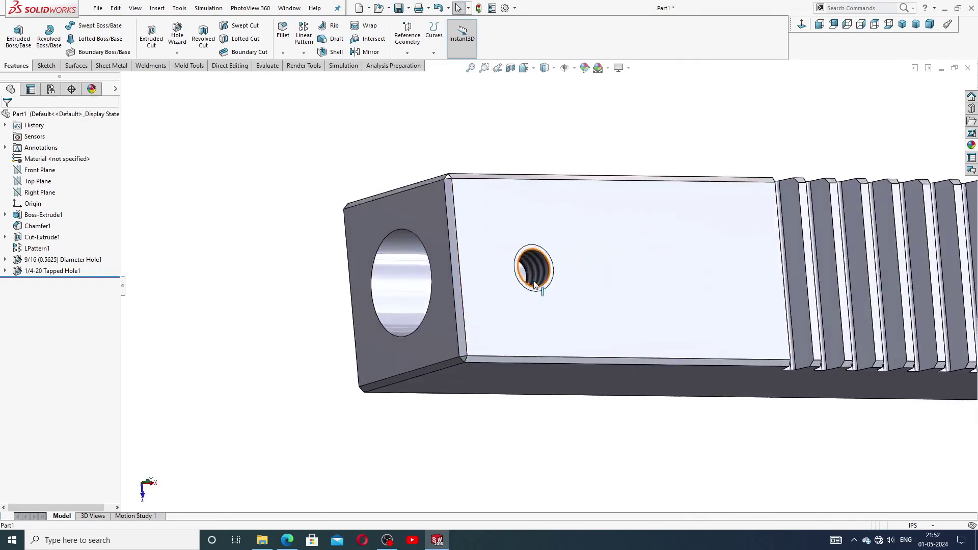
scroll(545, 248, up, 4)
scroll(575, 269, down, 10)
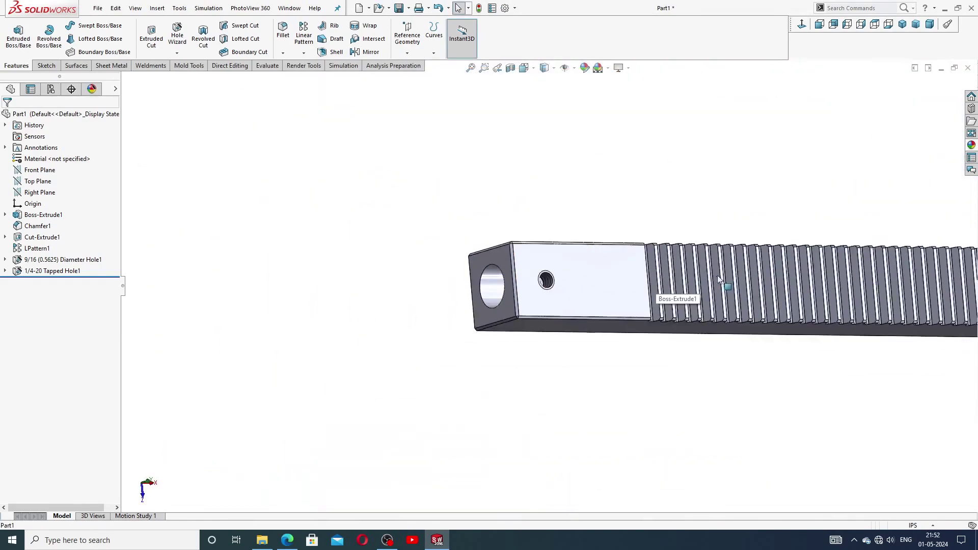
middle_drag(761, 268, 708, 321)
scroll(704, 320, up, 2)
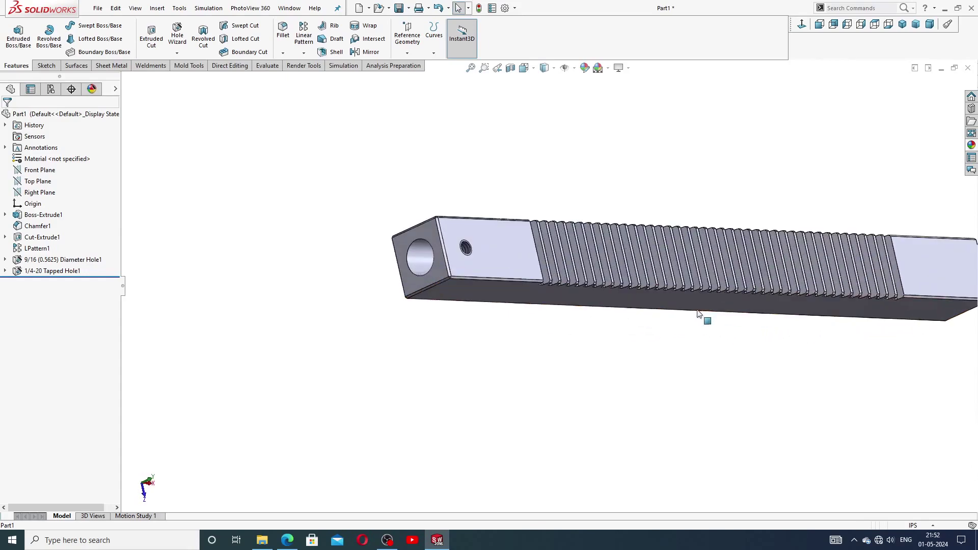
scroll(703, 319, down, 2)
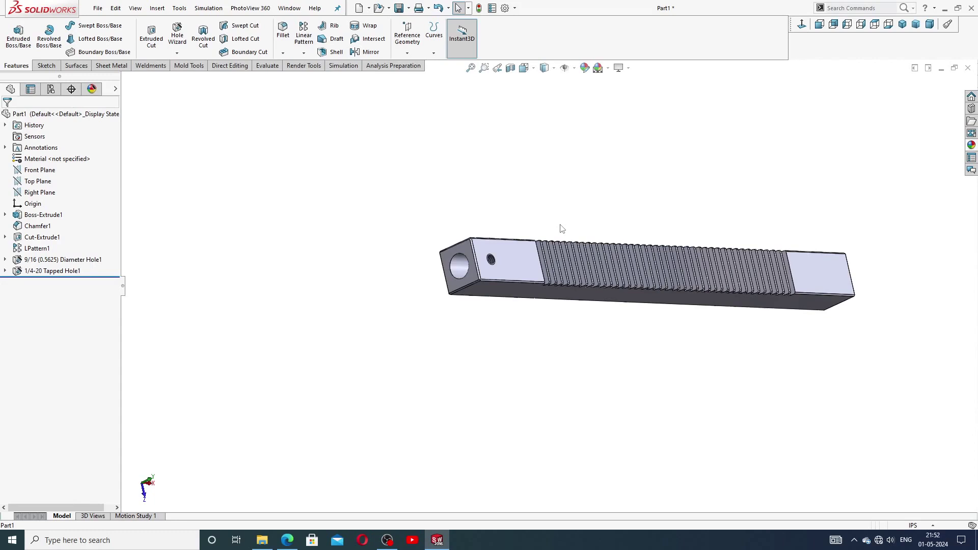
scroll(576, 261, up, 2)
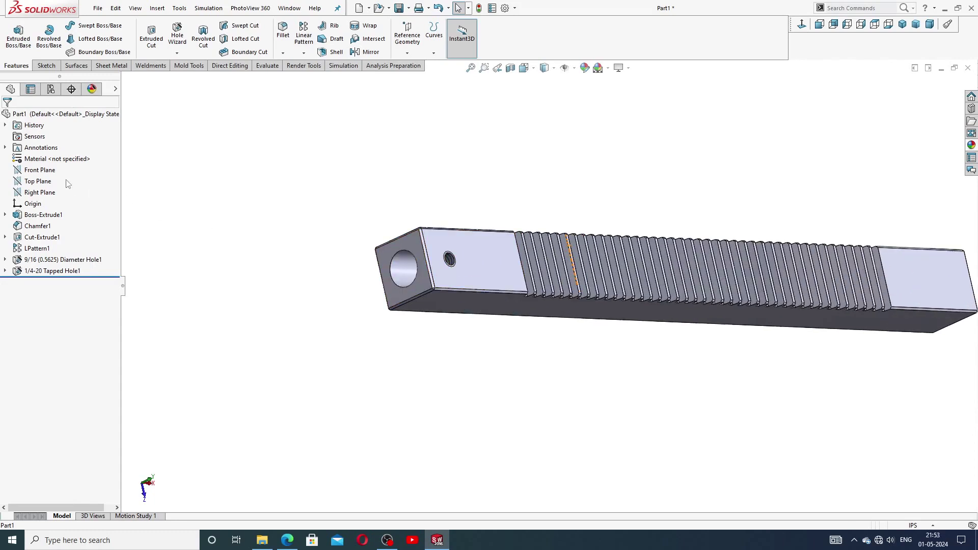
Sketch a closed right triangle on the Front Plane above the bar's left end
click(43, 173)
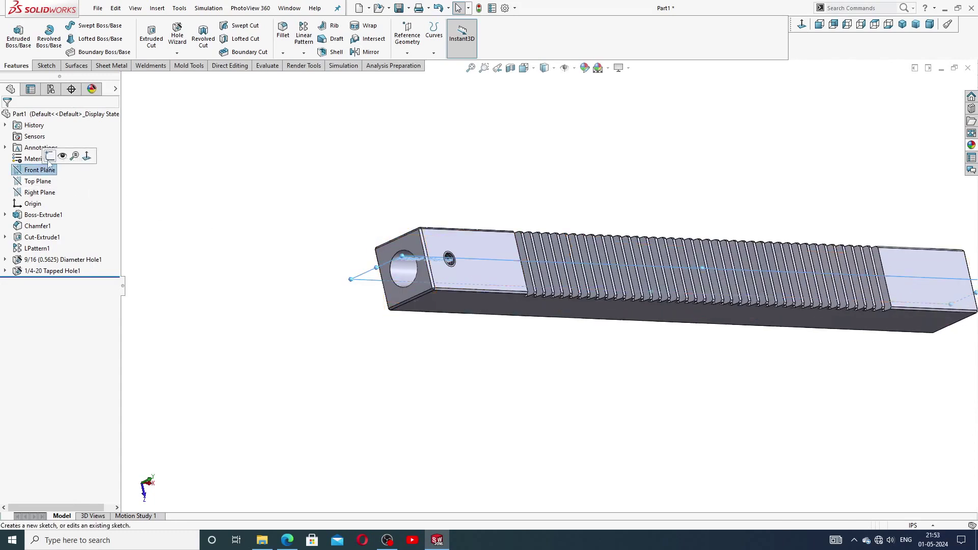
click(49, 157)
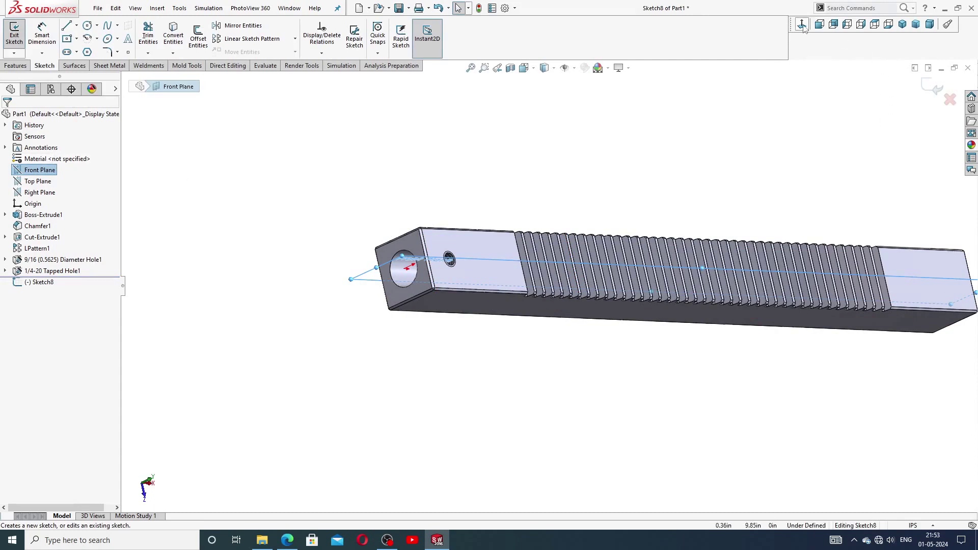
scroll(284, 285, down, 5)
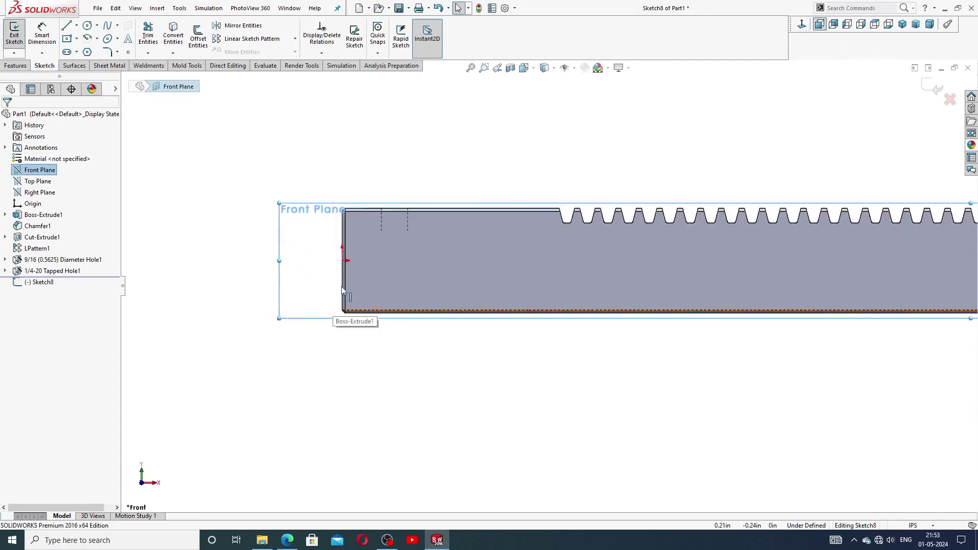
key(l)
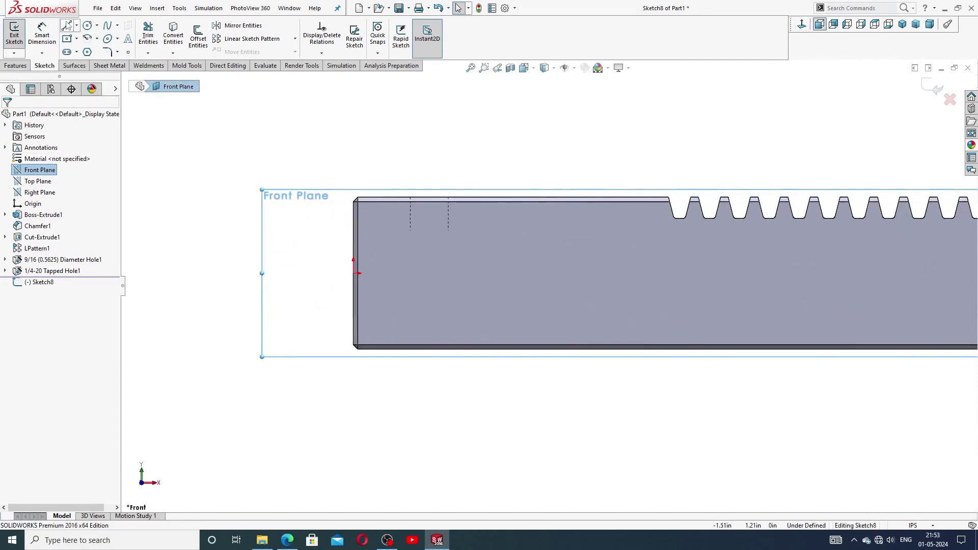
scroll(442, 205, down, 3)
scroll(333, 212, down, 2)
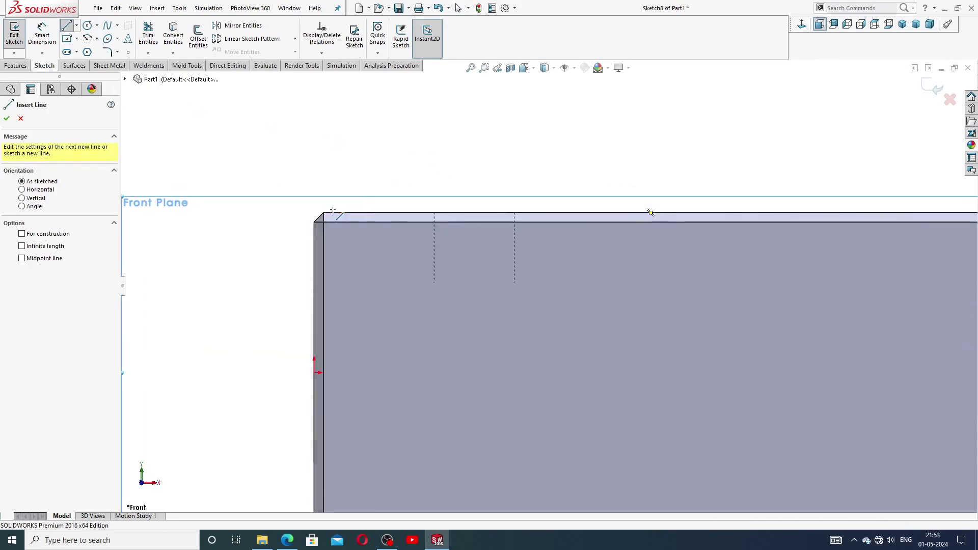
scroll(323, 204, down, 2)
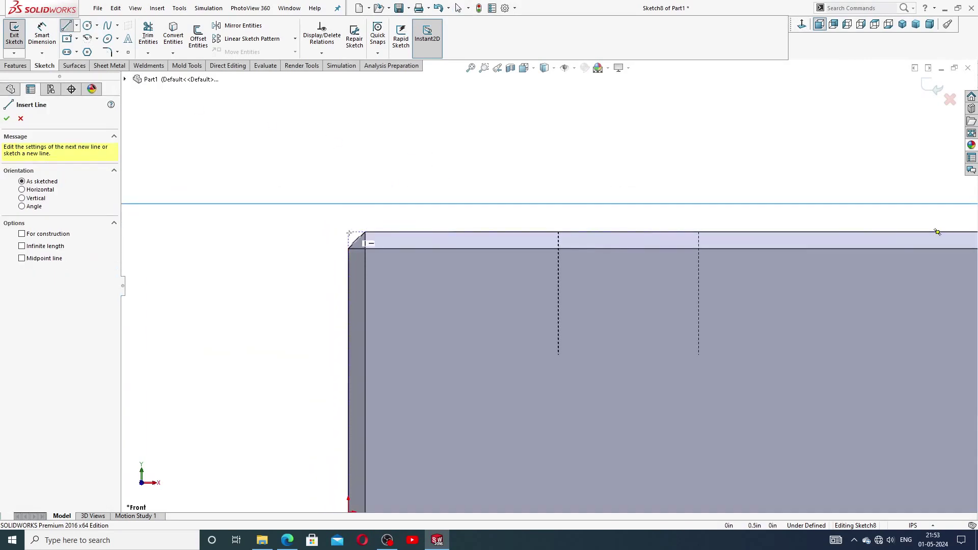
click(349, 217)
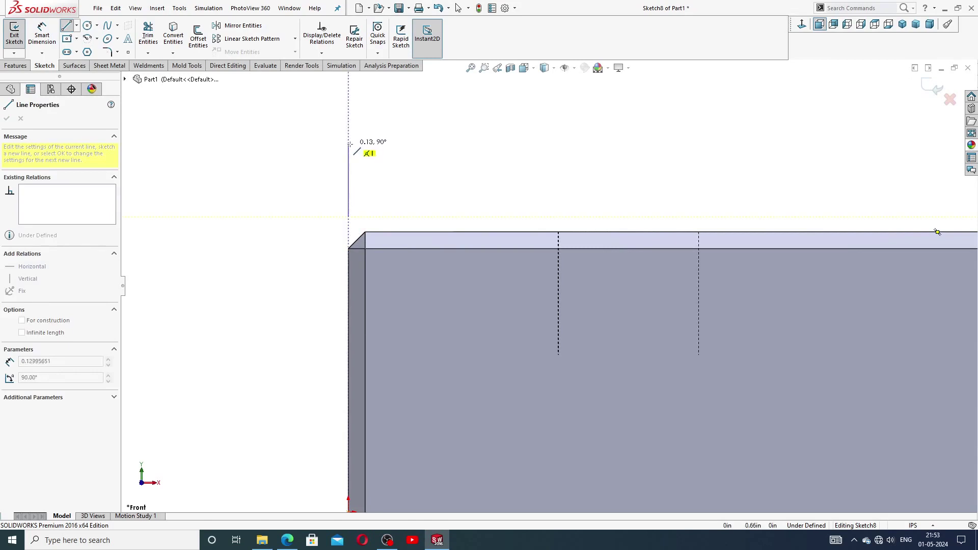
click(348, 141)
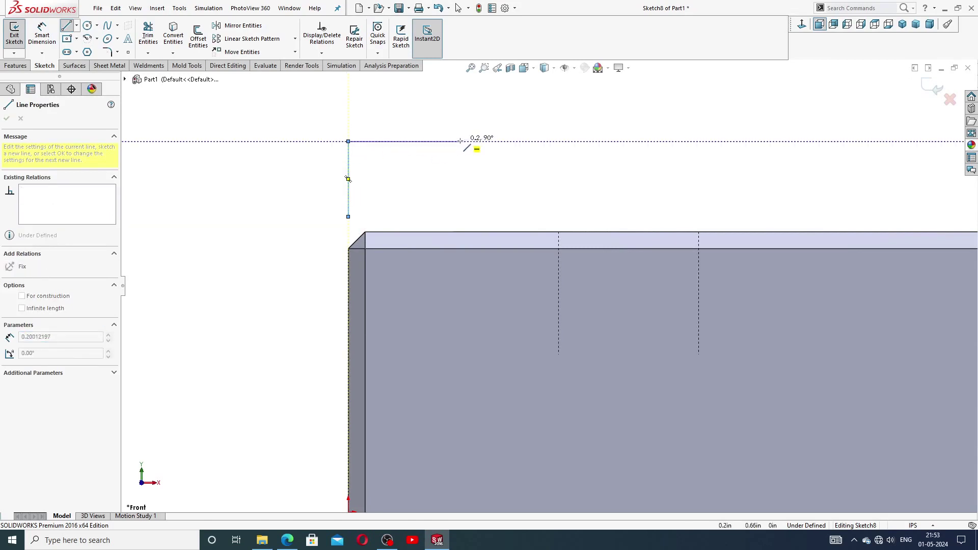
click(443, 141)
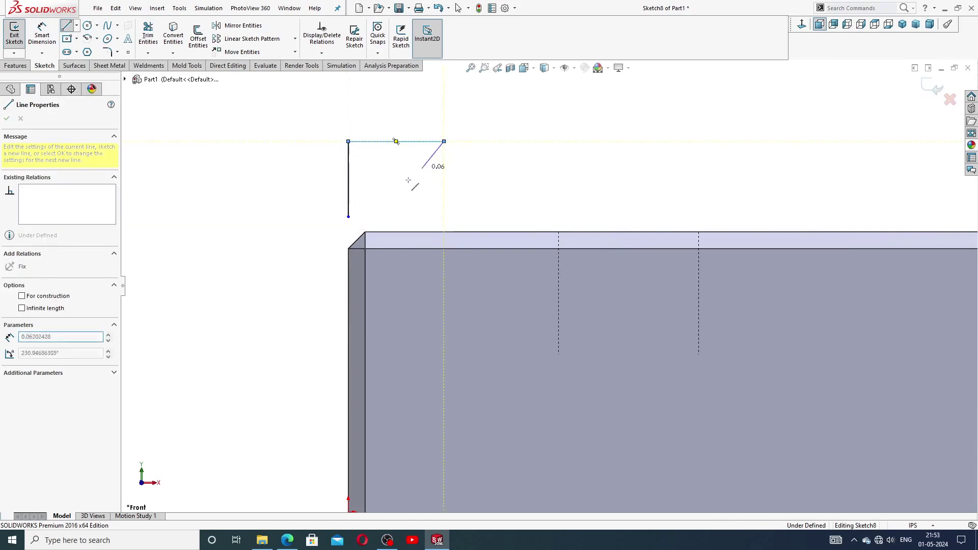
click(349, 217)
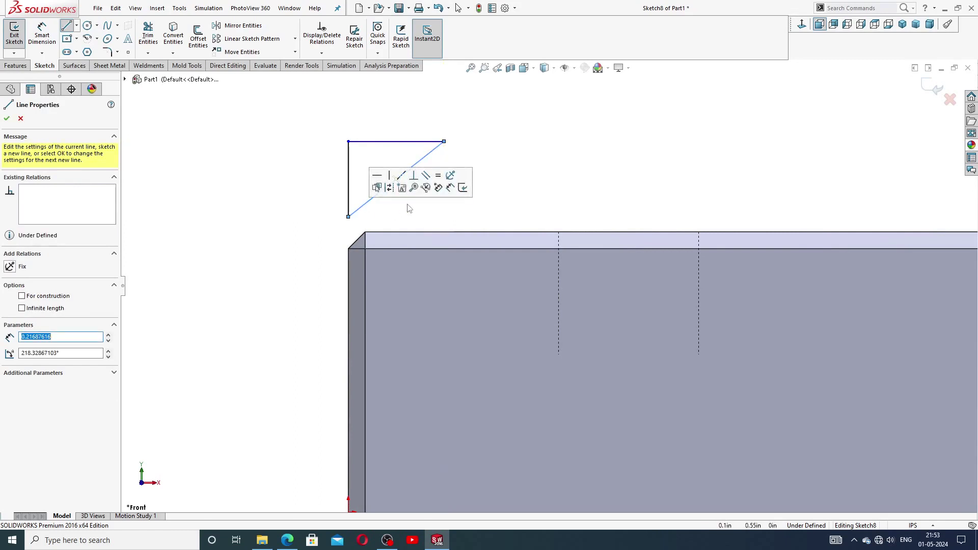
right_click(408, 208)
click(430, 211)
Drag the triangle's bottom corner onto the bar's top-left corner
scroll(423, 212, up, 3)
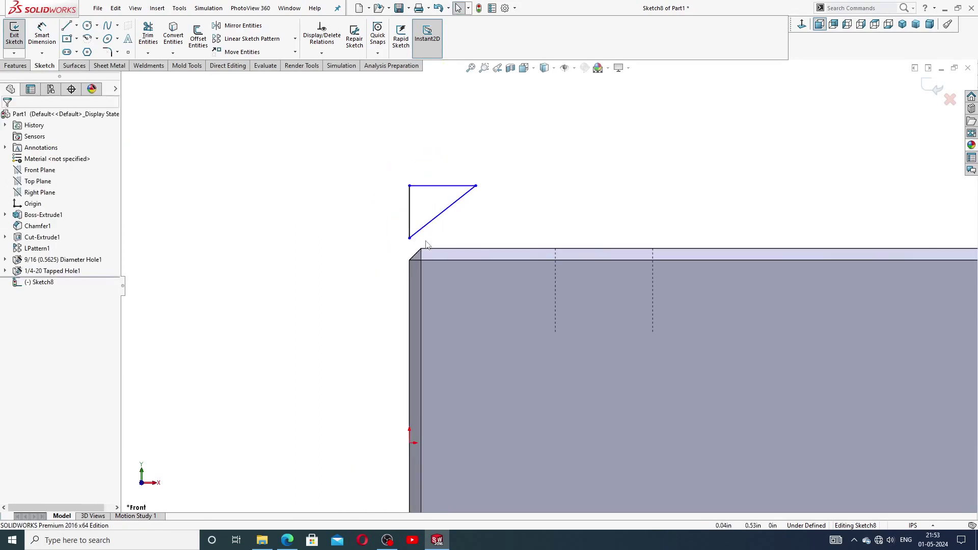
scroll(427, 245, down, 5)
drag(436, 252, 437, 281)
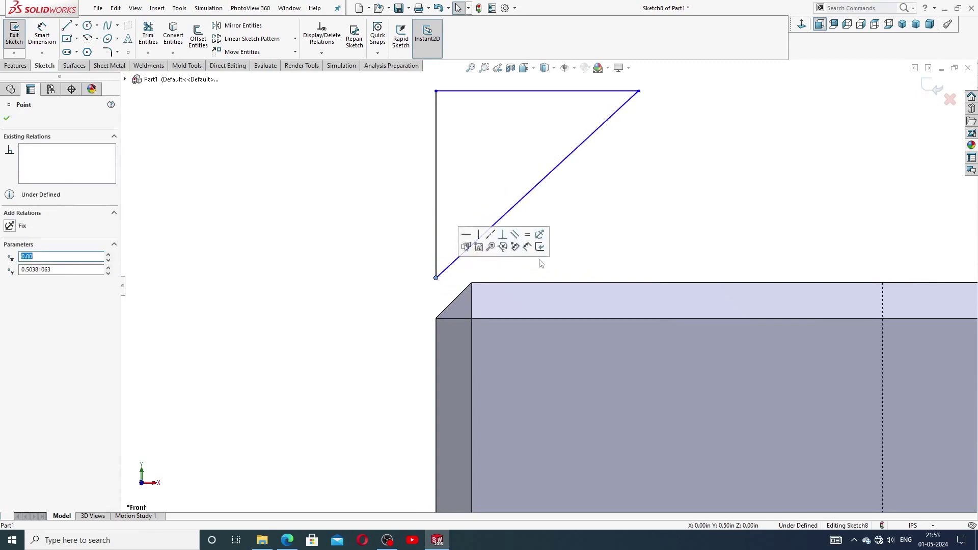
click(655, 220)
scroll(622, 214, up, 3)
scroll(662, 338, up, 4)
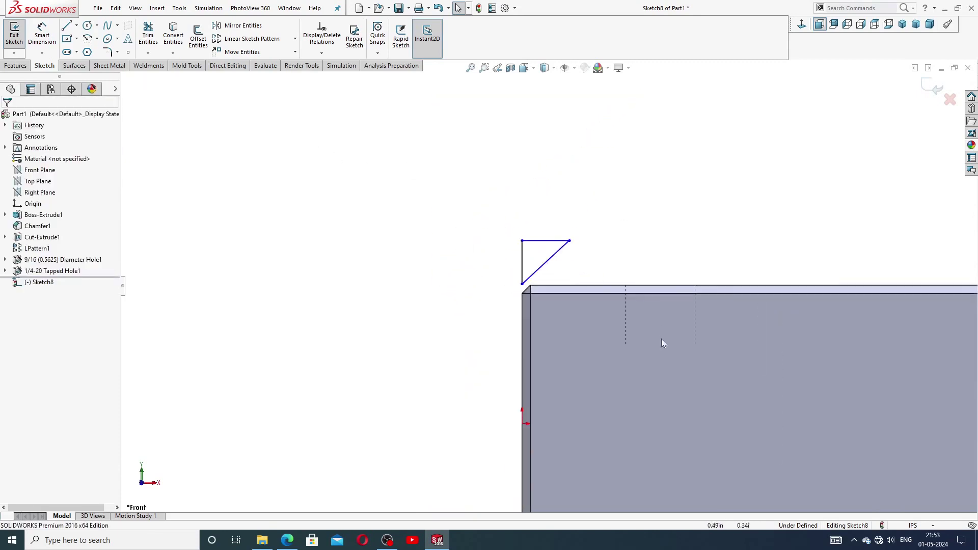
scroll(680, 338, down, 3)
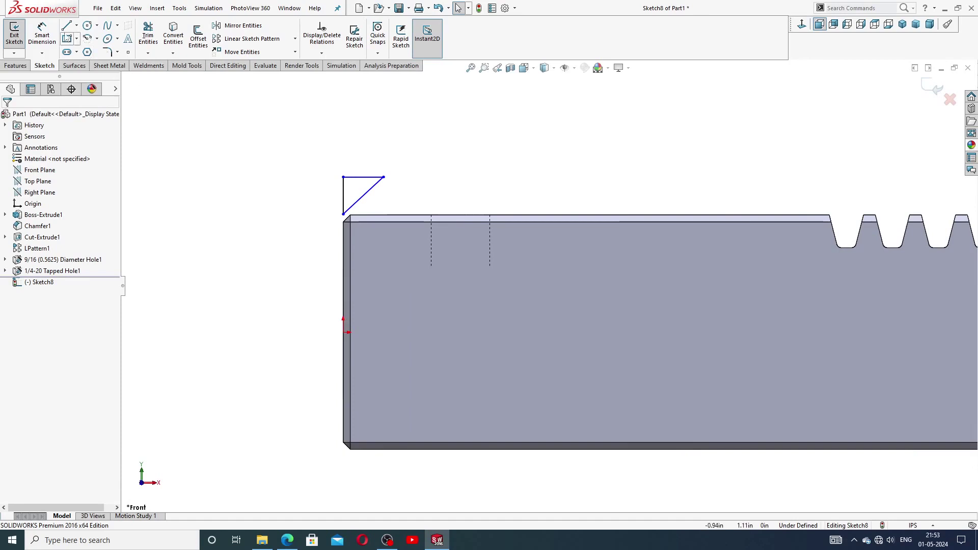
Draw a horizontal centerline from the part's left edge partway along the bar
click(76, 25)
click(92, 51)
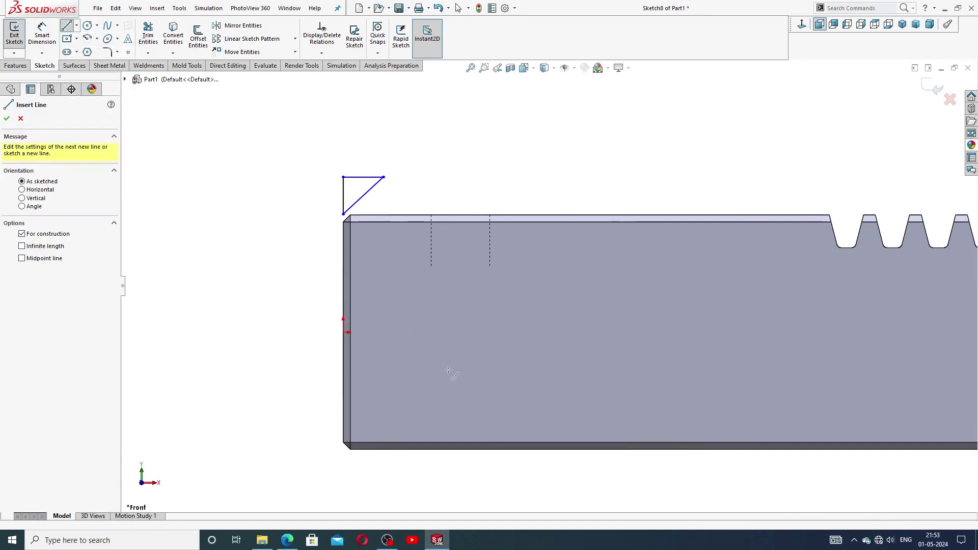
scroll(423, 339, down, 3)
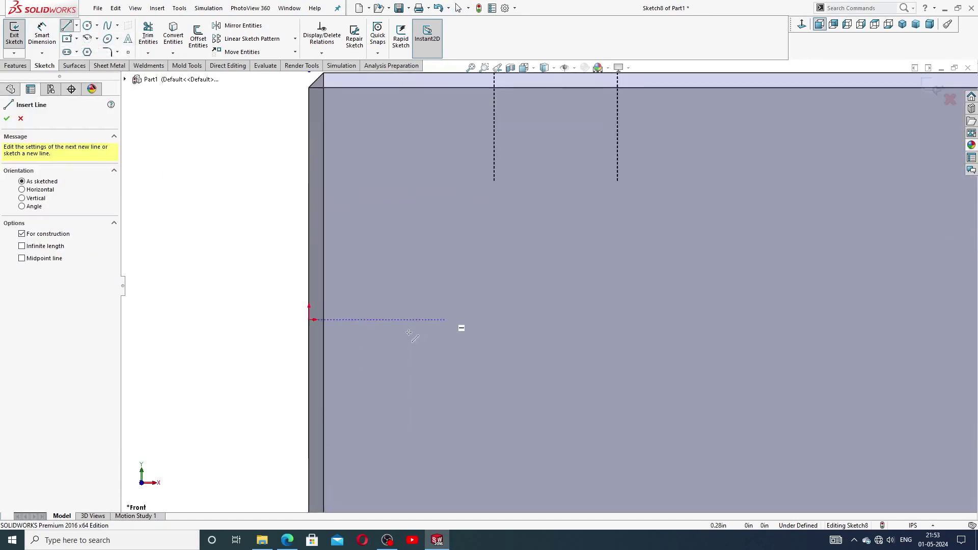
click(311, 320)
click(556, 319)
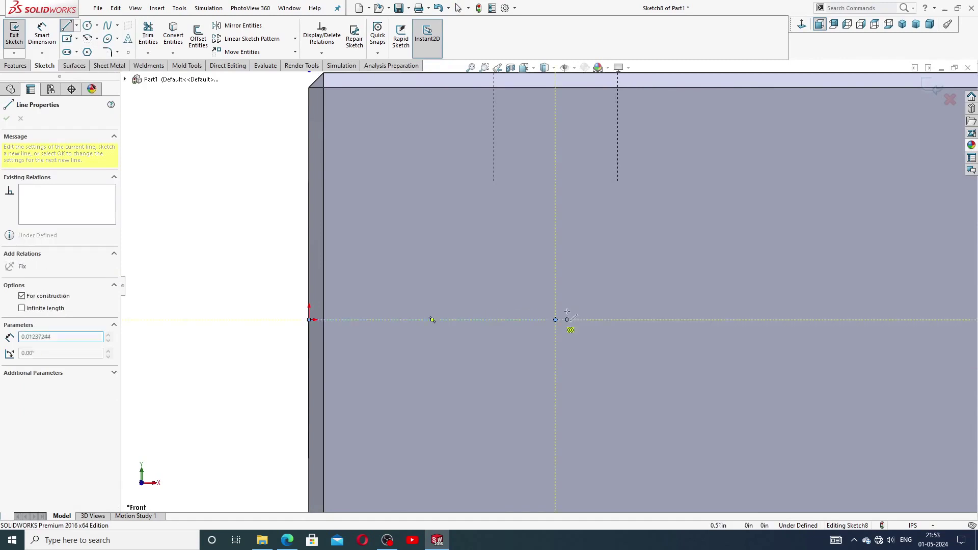
right_click(604, 301)
click(606, 307)
scroll(597, 293, up, 3)
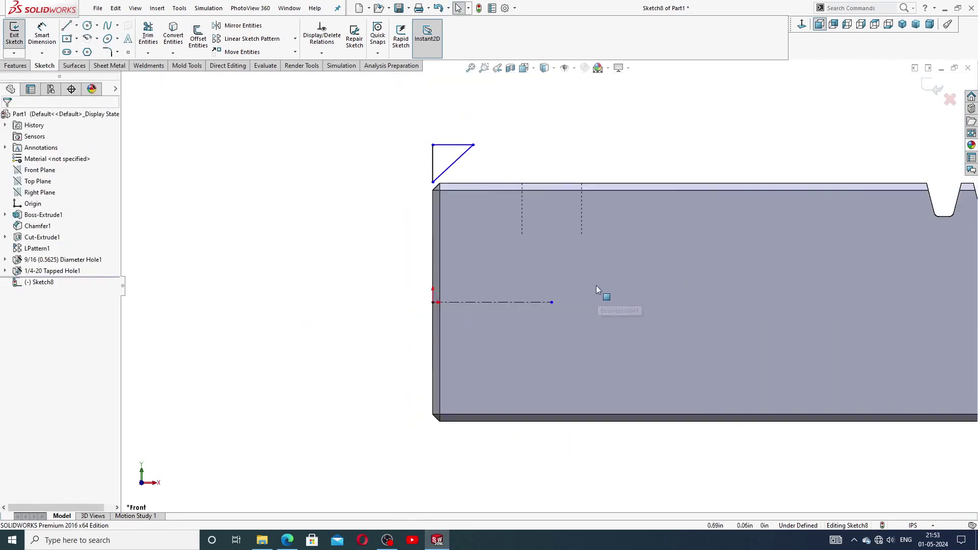
scroll(594, 275, up, 1)
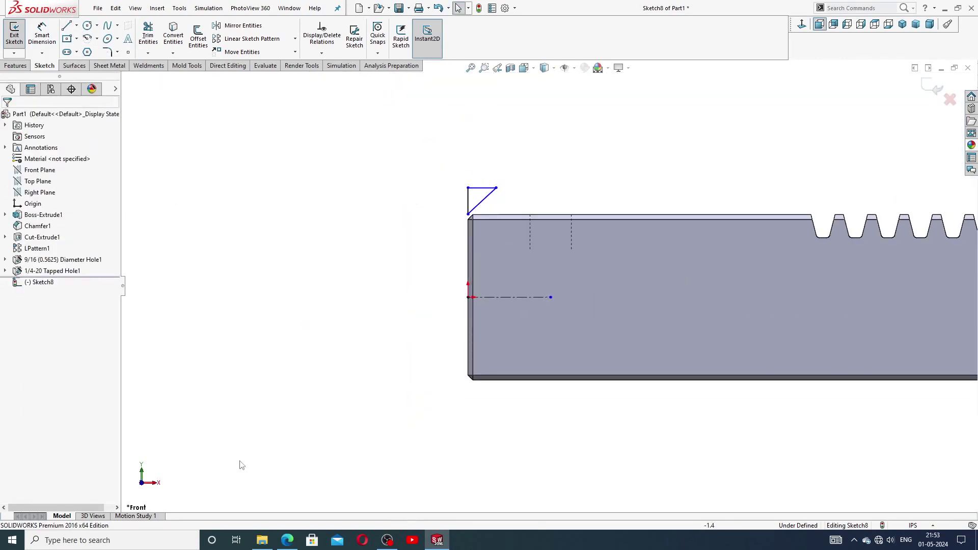
click(288, 540)
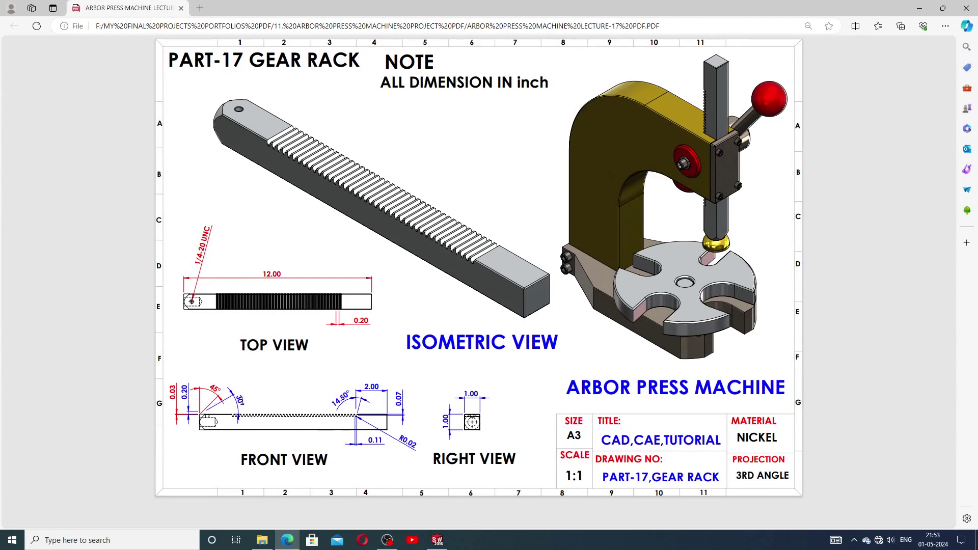
Return from the gear rack PDF to the SolidWorks sketch
click(437, 540)
Dimension the triangle's diagonal at 30° to the part's top edge
scroll(471, 297, down, 3)
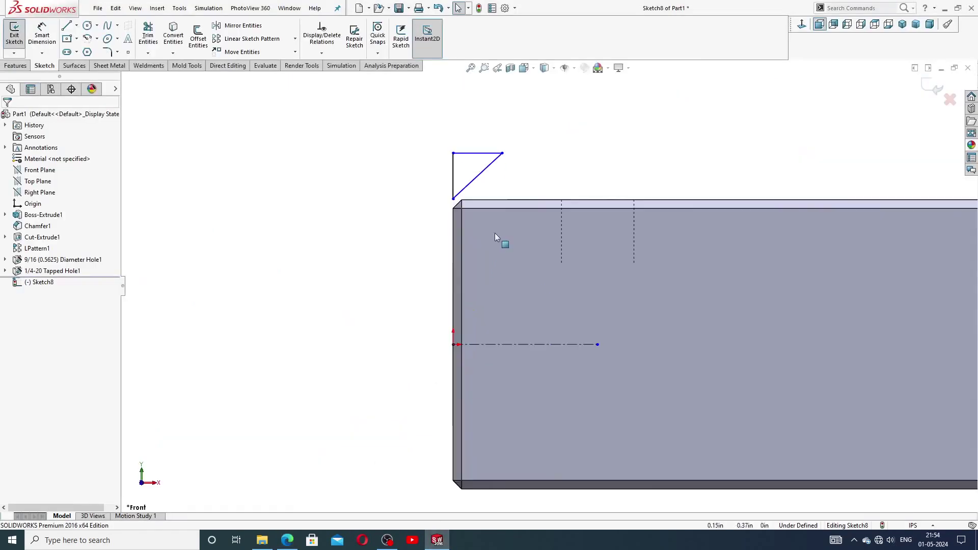
key(d)
scroll(469, 206, down, 3)
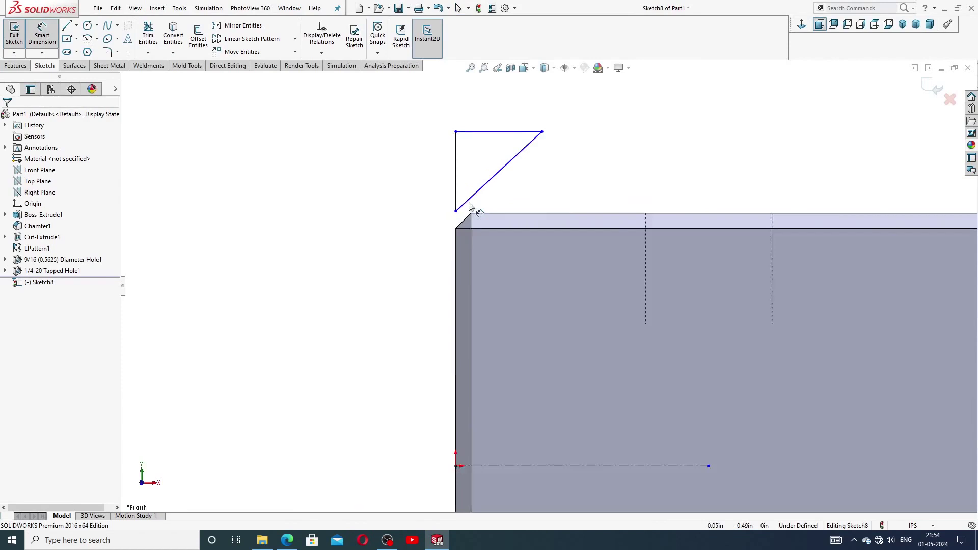
click(502, 177)
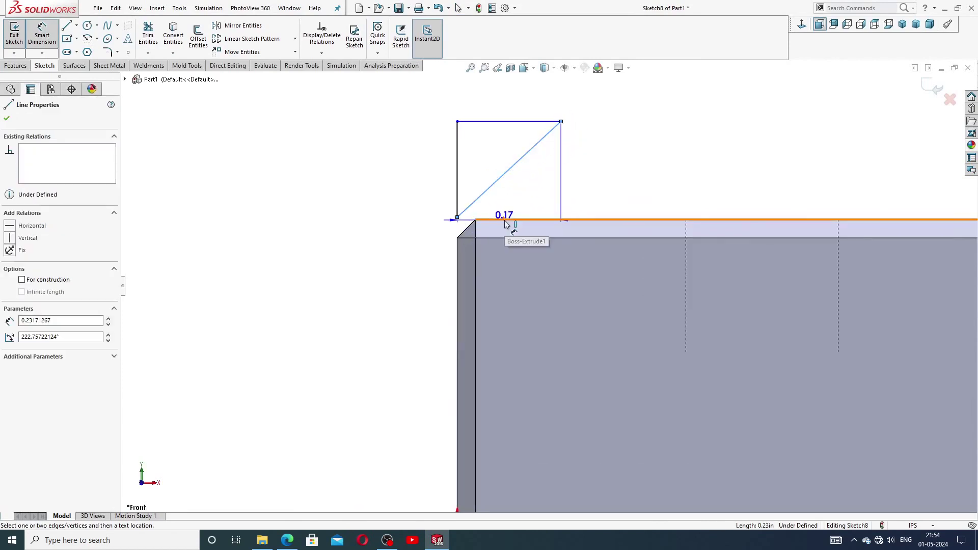
click(508, 223)
click(541, 191)
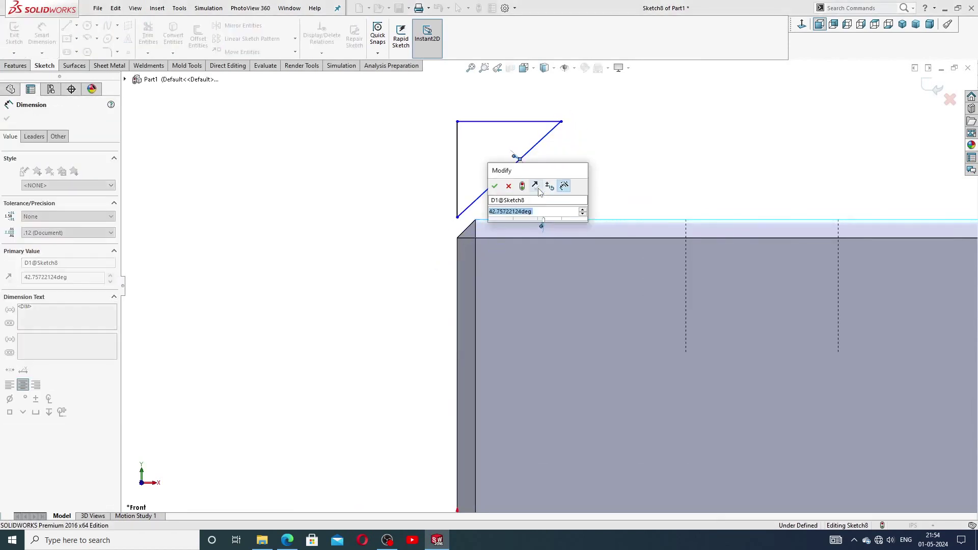
text(30)
key(Return)
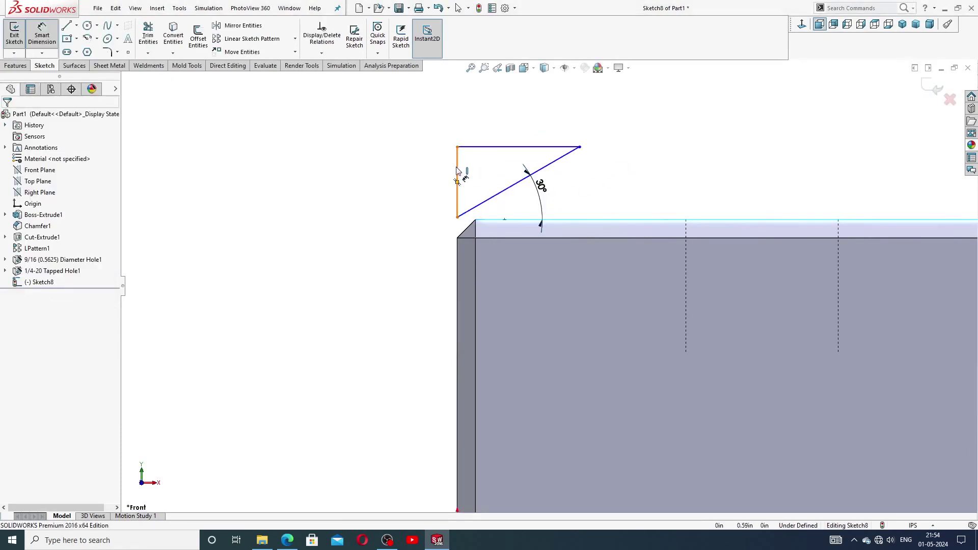
Dimension the triangle's vertical side to a 0.20 height
click(457, 183)
click(432, 183)
text(.)
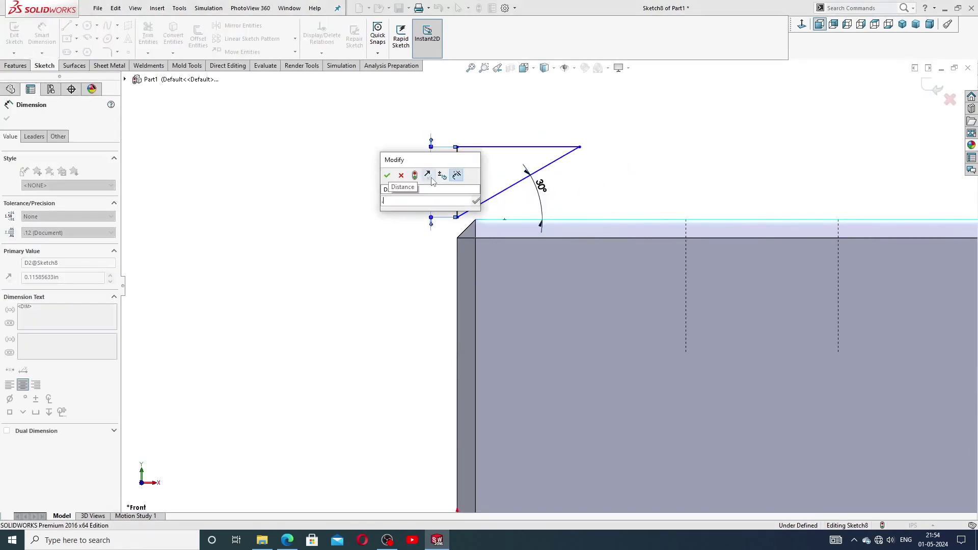
text(02)
key(Return)
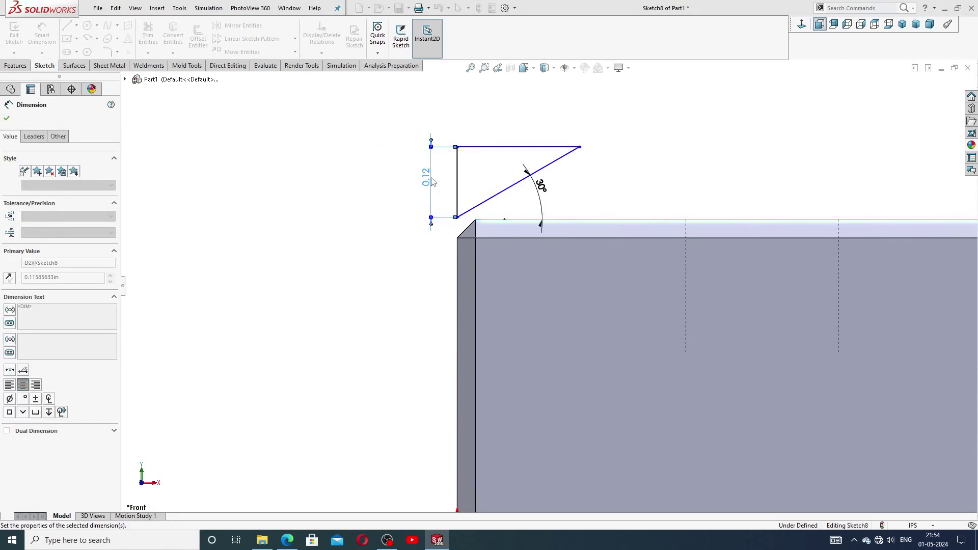
click(488, 178)
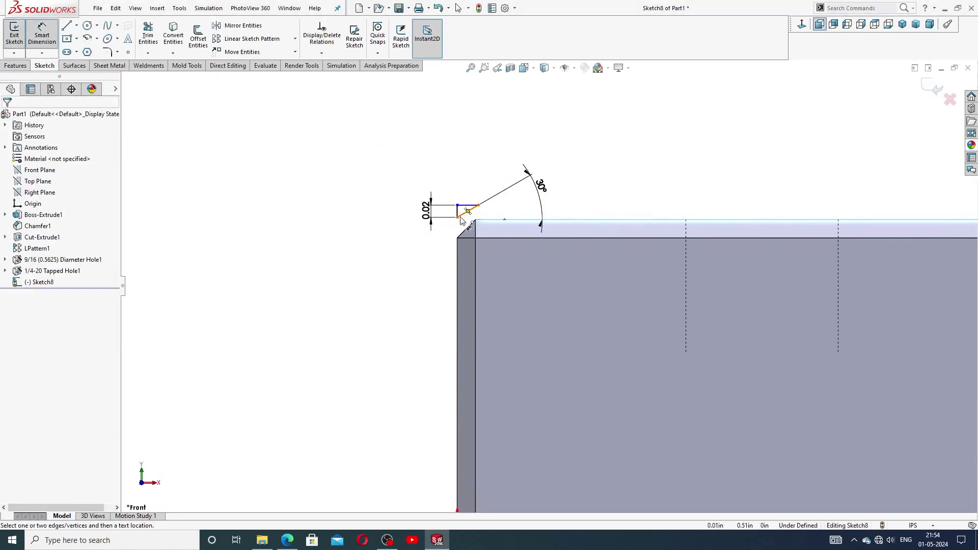
double_click(428, 214)
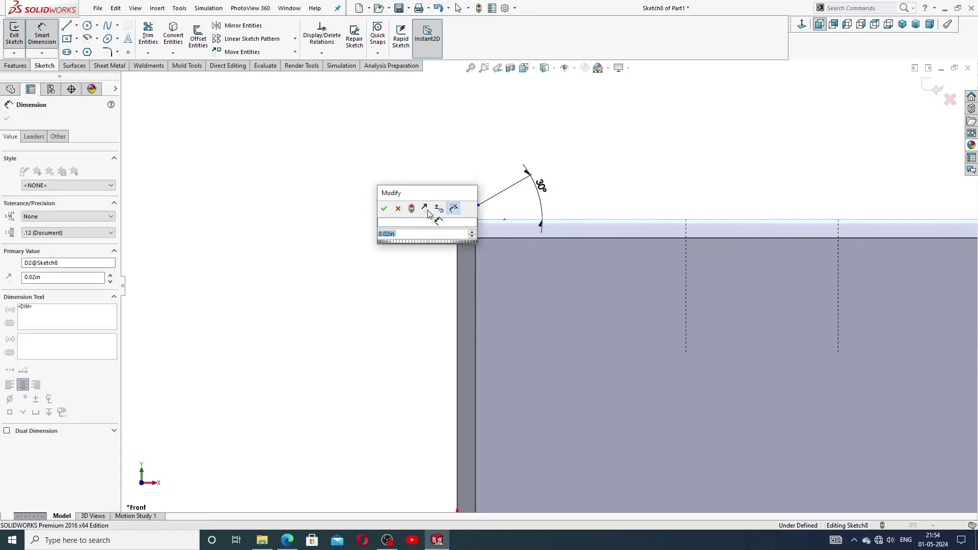
text(0.2)
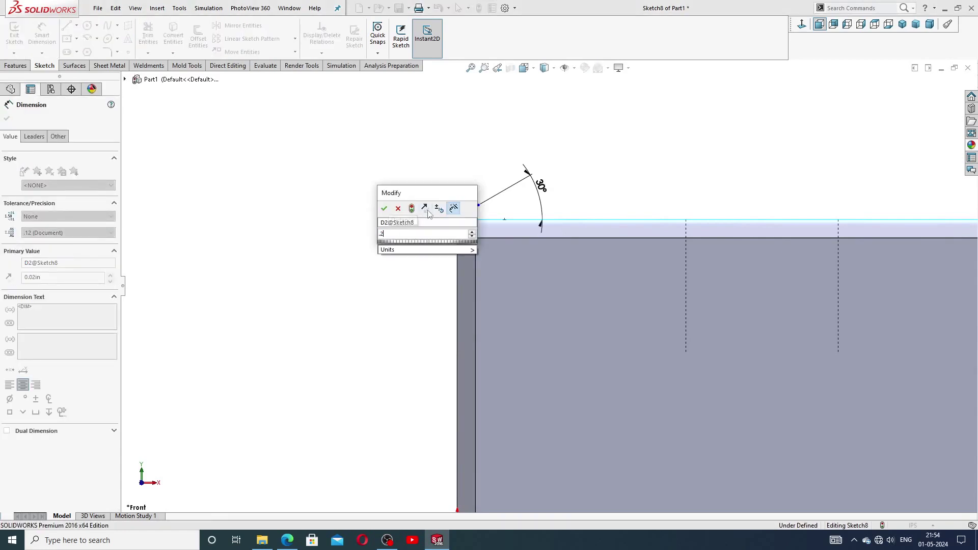
key(Return)
click(612, 192)
scroll(611, 192, up, 4)
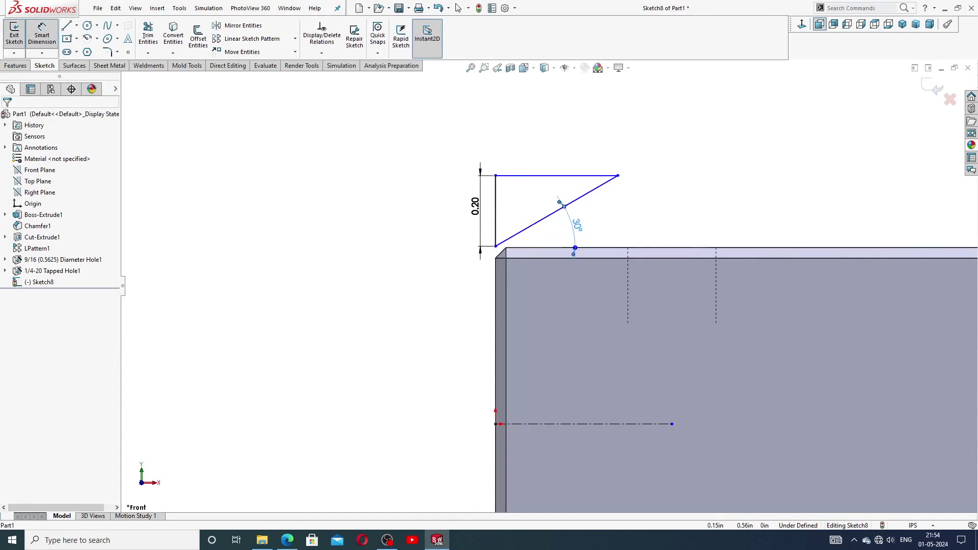
Add a driven 0.35 width dimension to the triangle's top line
click(580, 225)
click(475, 206)
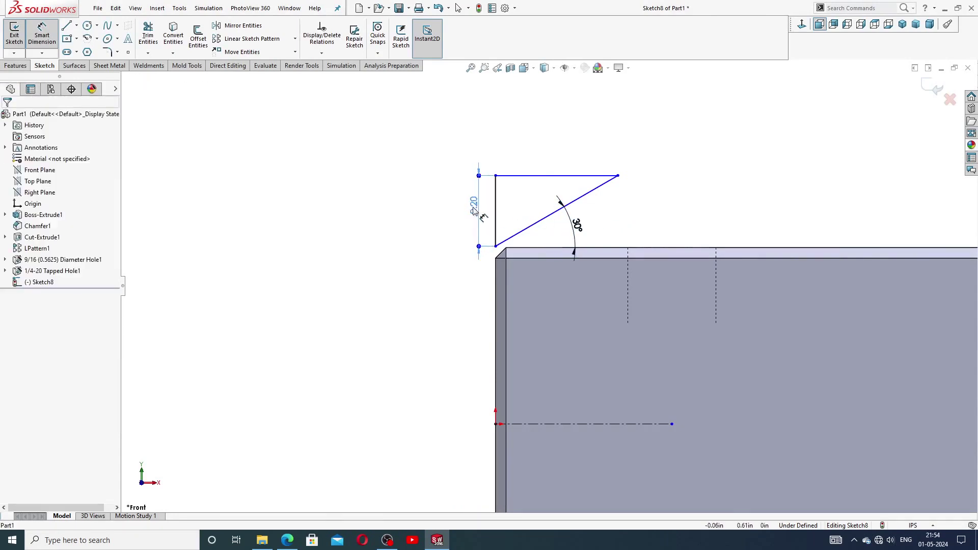
click(648, 182)
click(572, 175)
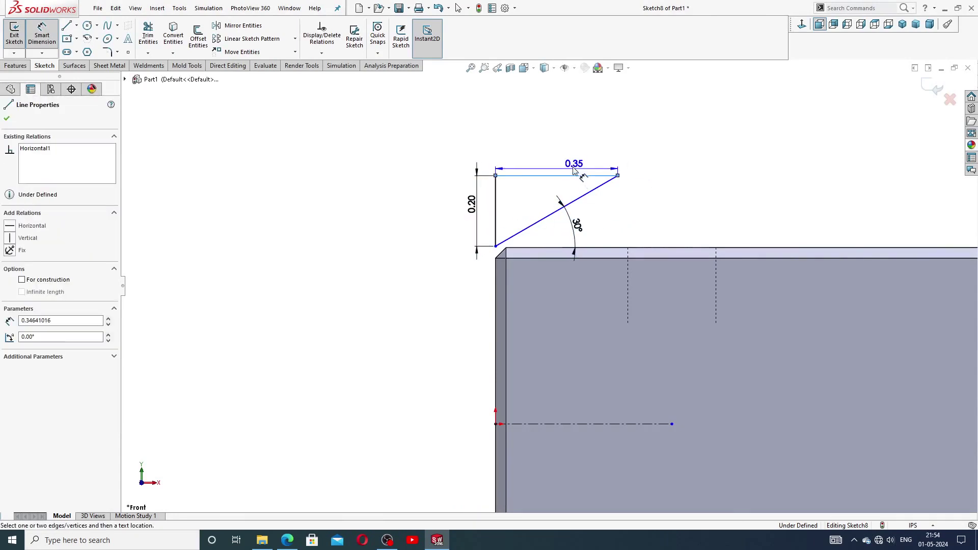
click(571, 166)
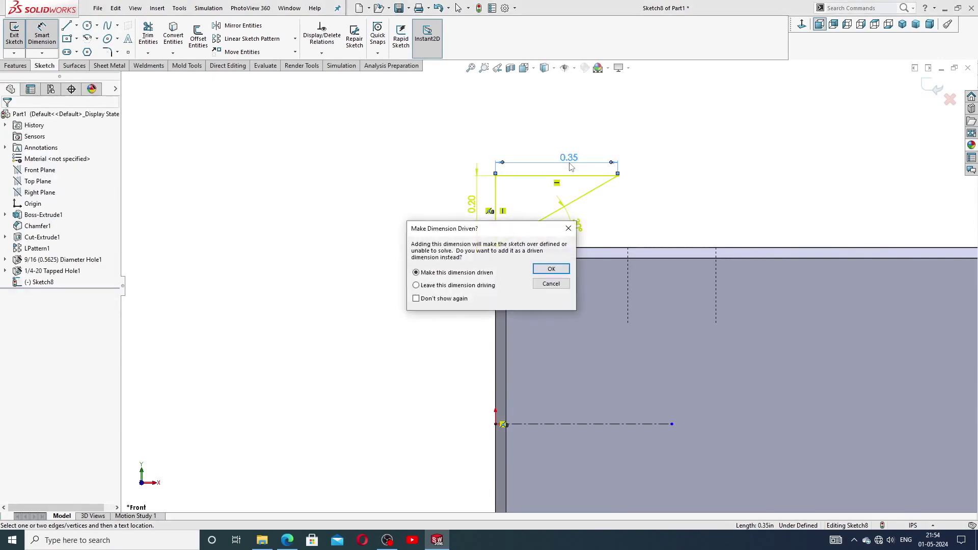
click(551, 269)
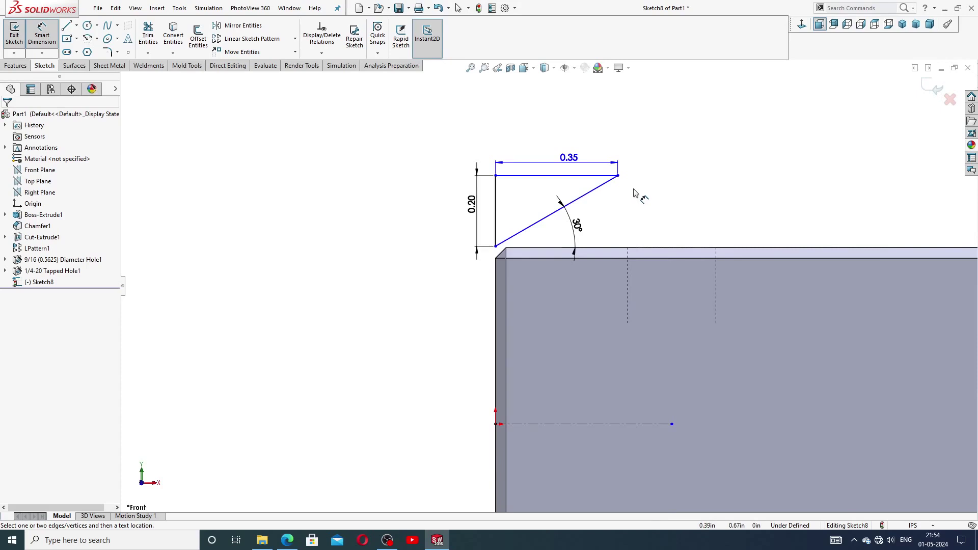
right_click(646, 168)
click(667, 151)
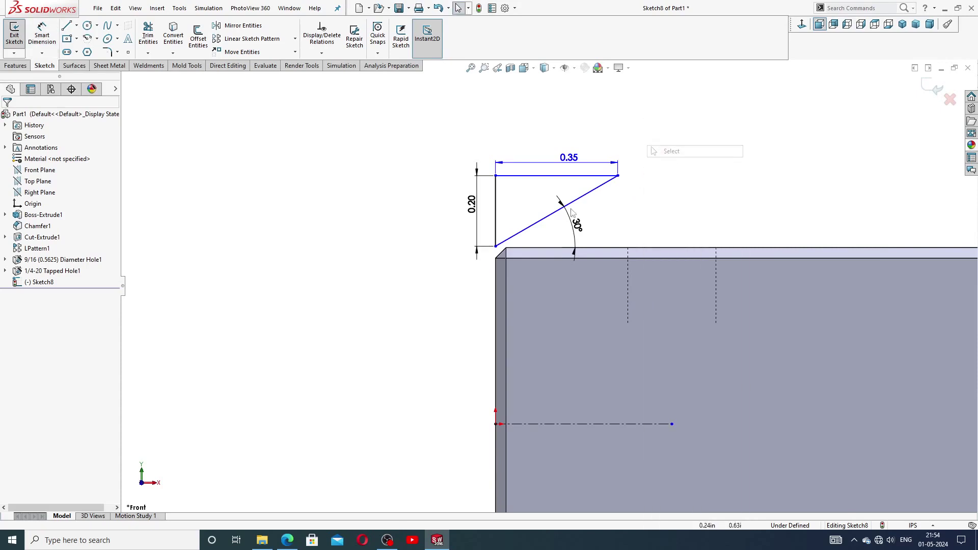
Make the triangle's vertical side collinear with the bar's left end edge
click(496, 228)
click(635, 191)
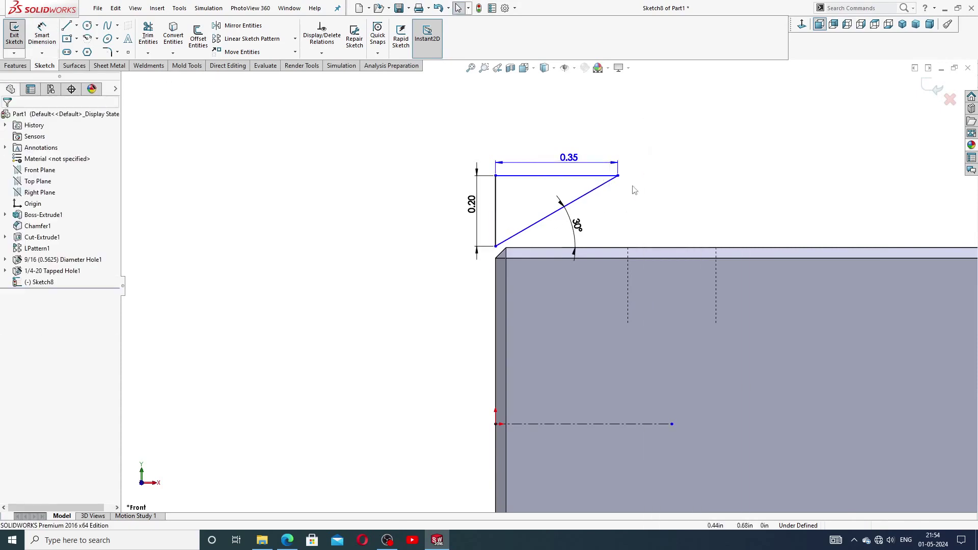
click(497, 204)
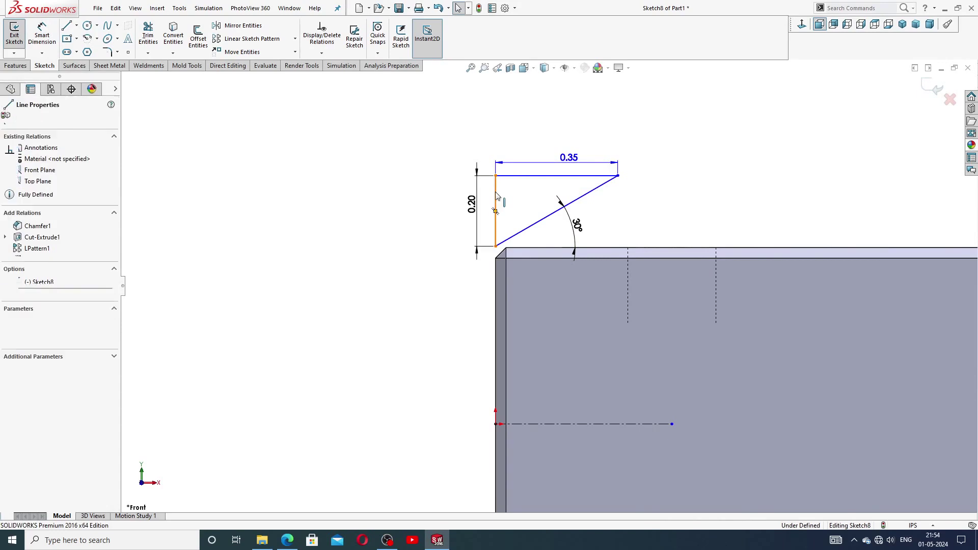
ctrl+click(495, 271)
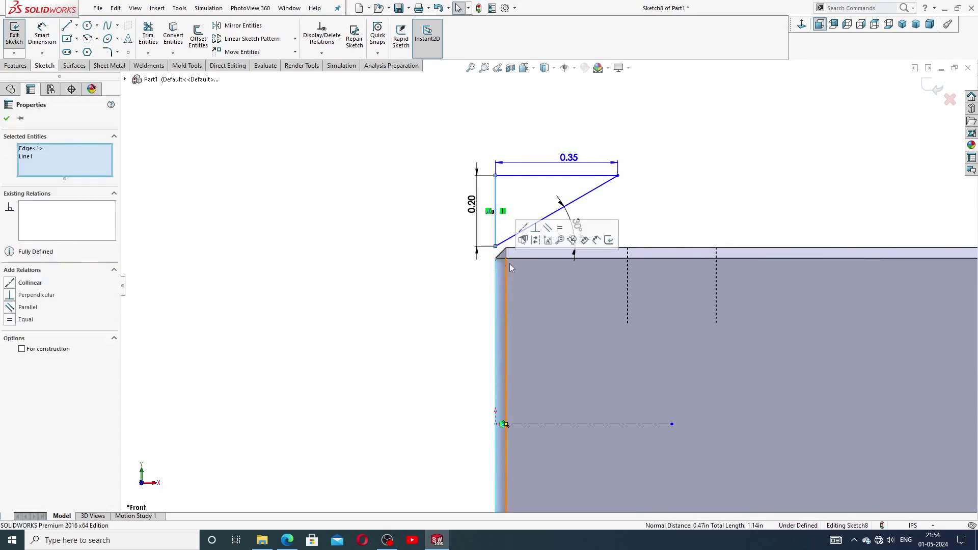
click(523, 229)
click(650, 200)
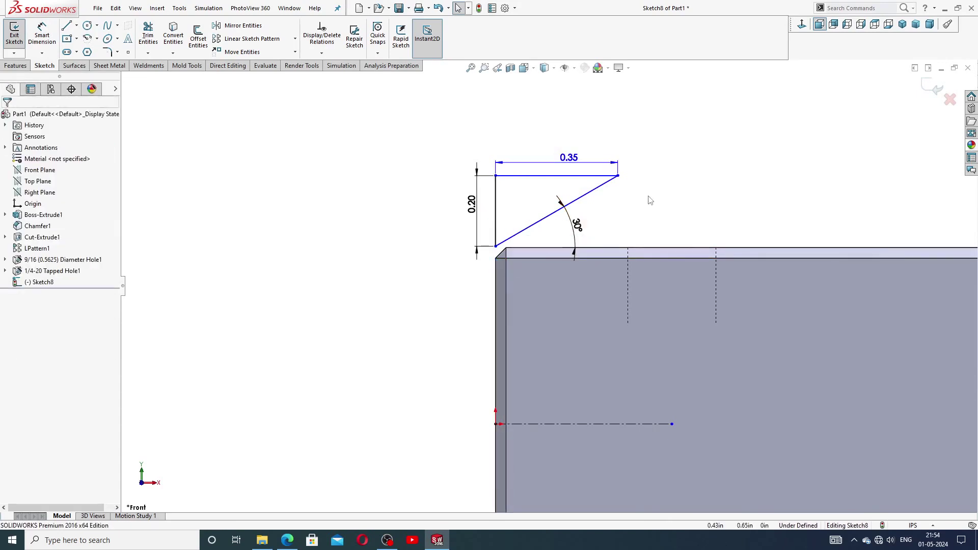
scroll(550, 289, up, 2)
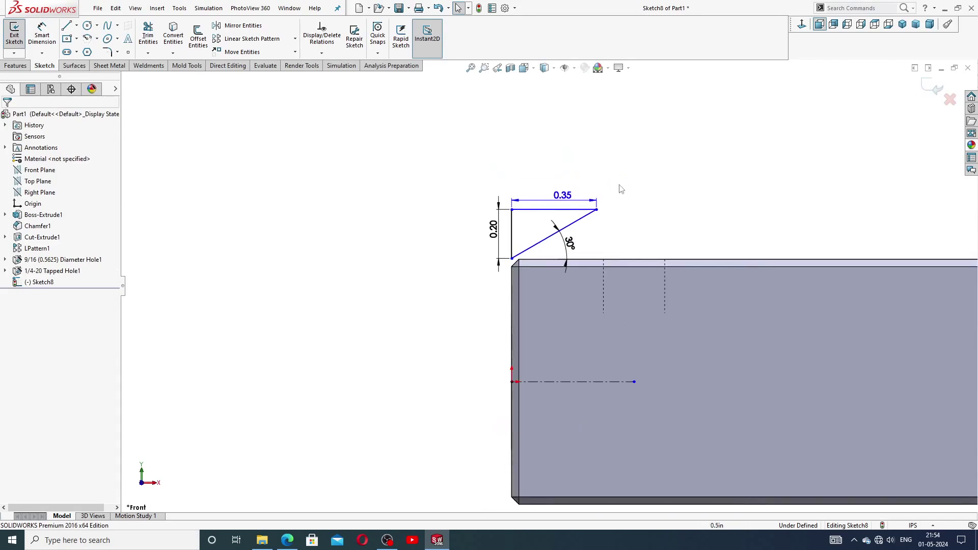
click(288, 540)
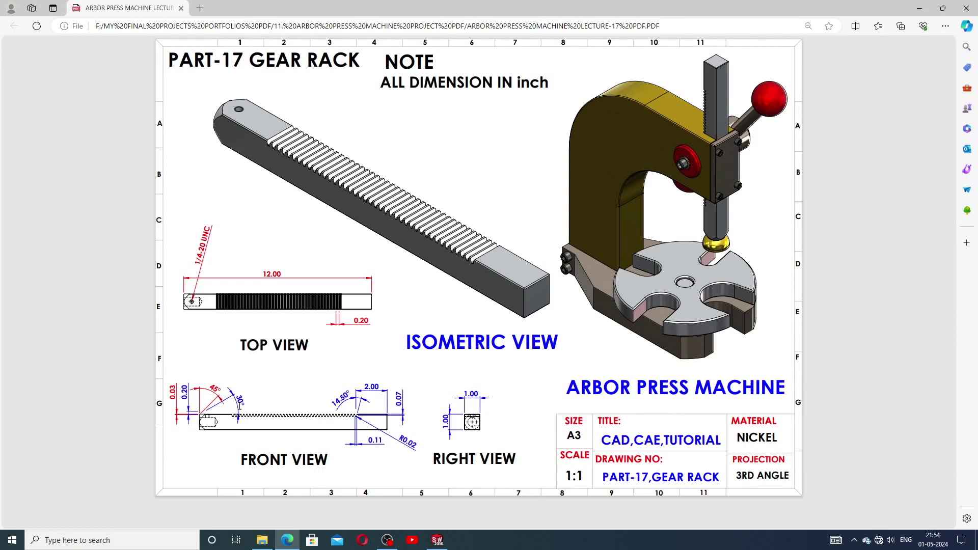
click(437, 540)
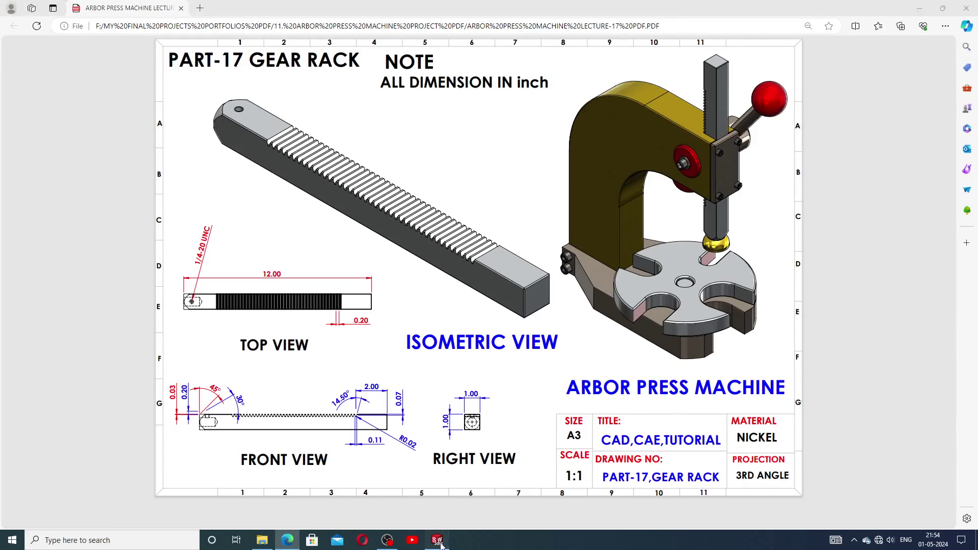
click(17, 66)
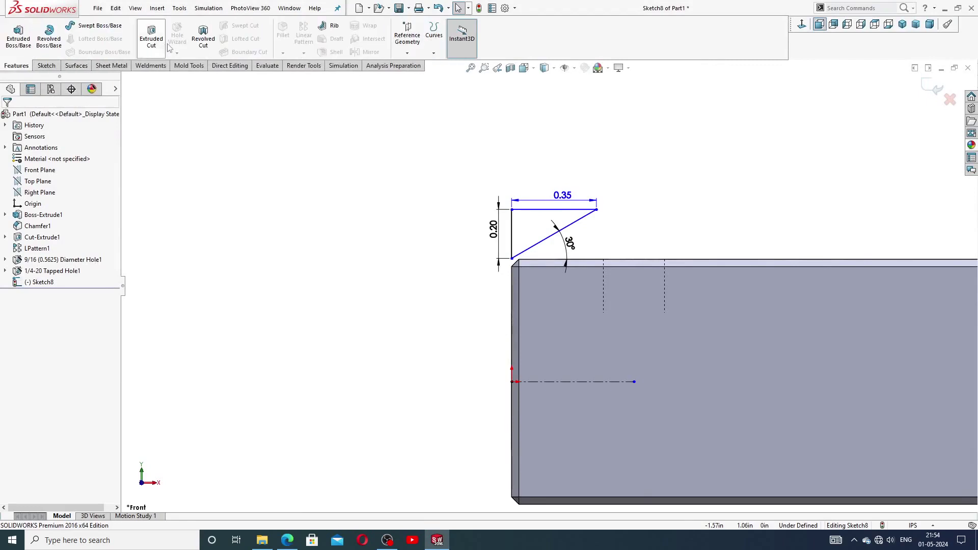
Create Cut-Revolve1 from the triangle sketch to bevel the bar's left end
click(203, 37)
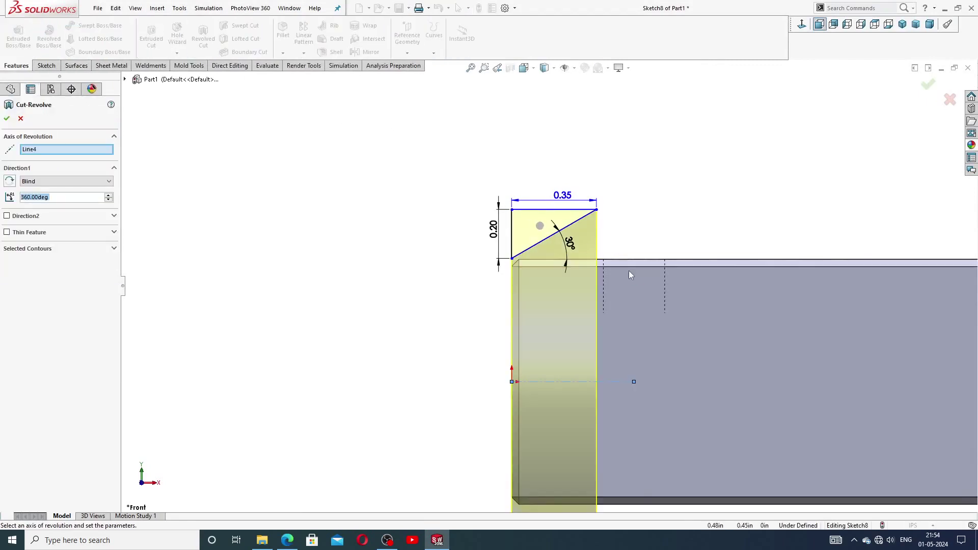
key(z)
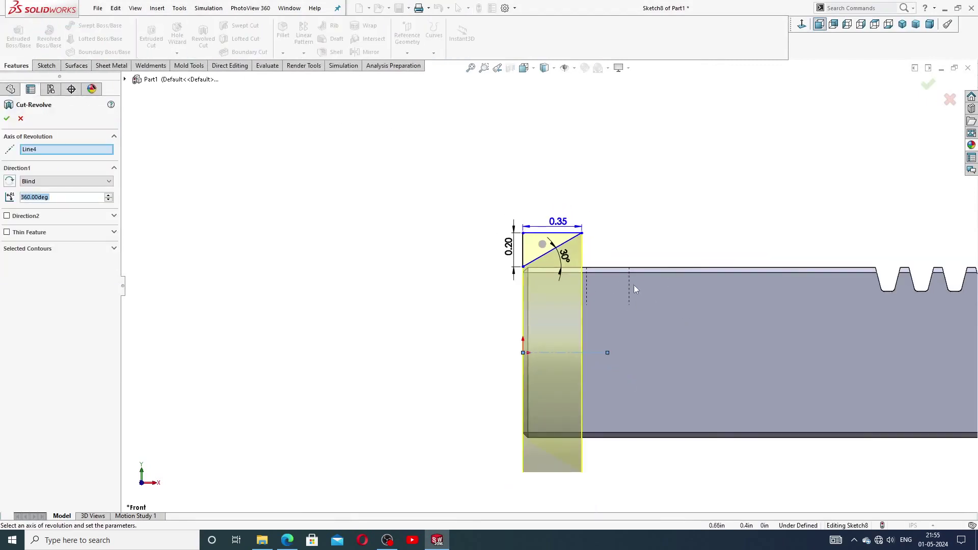
middle_drag(634, 285, 550, 237)
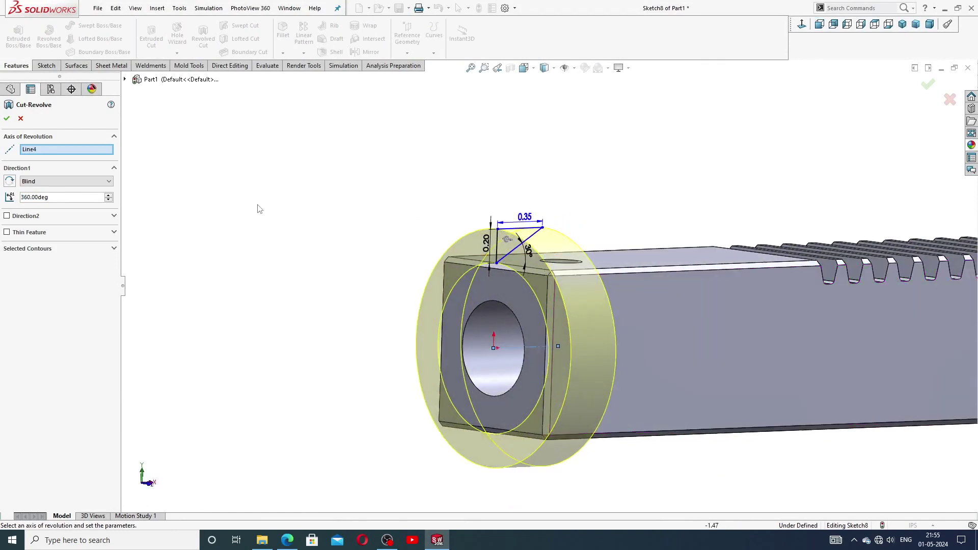
click(7, 120)
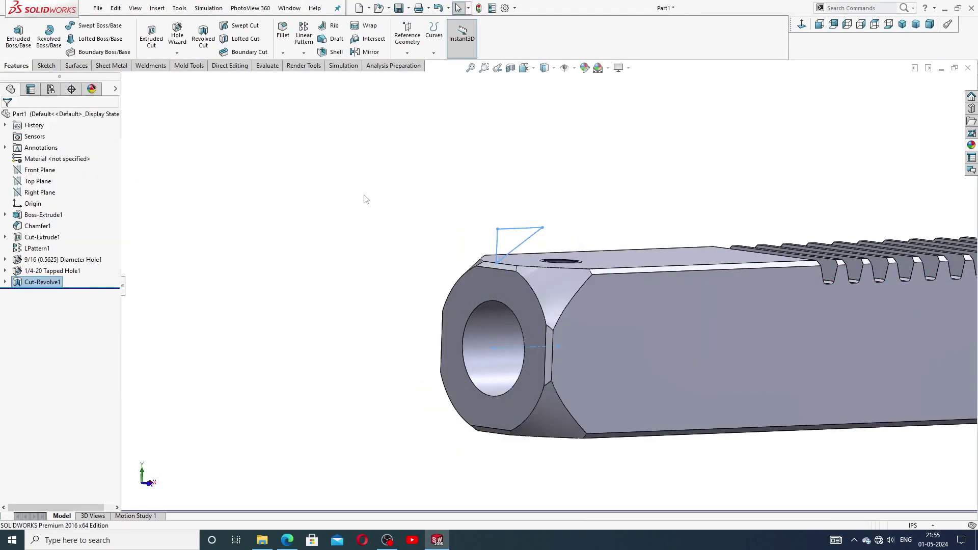
Orbit and zoom around the rack to inspect the beveled end and teeth
scroll(561, 306, up, 2)
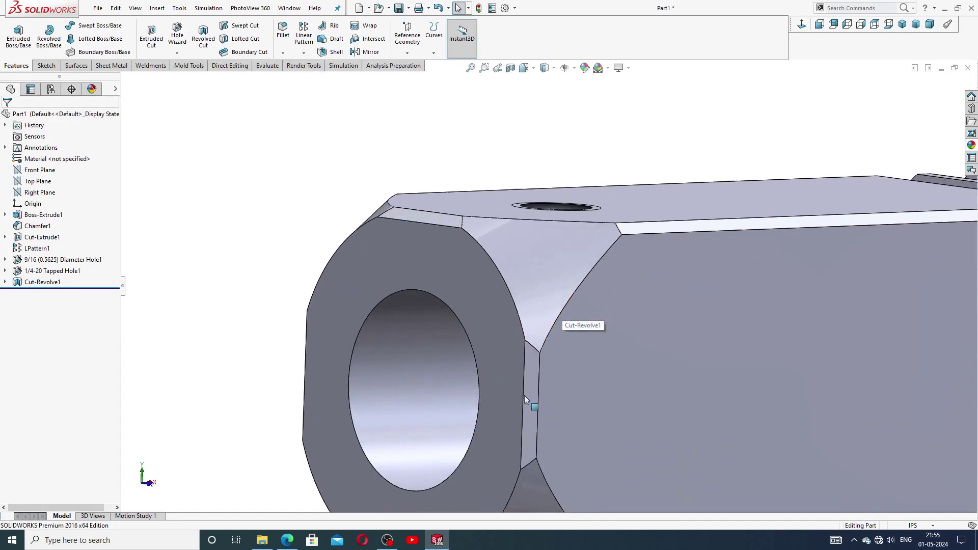
scroll(535, 323, down, 2)
middle_drag(534, 328, 555, 353)
scroll(555, 353, down, 3)
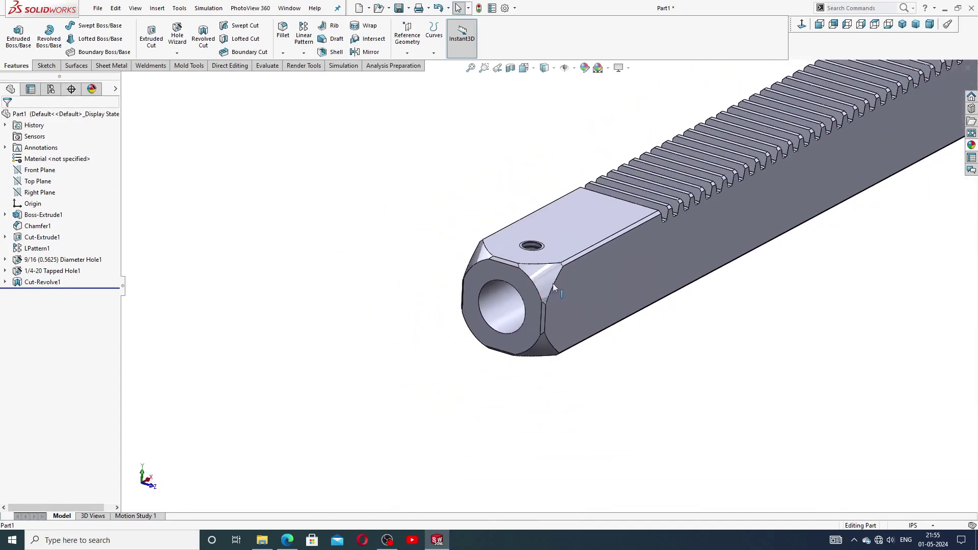
scroll(560, 280, up, 3)
middle_drag(467, 319, 584, 285)
scroll(739, 249, down, 5)
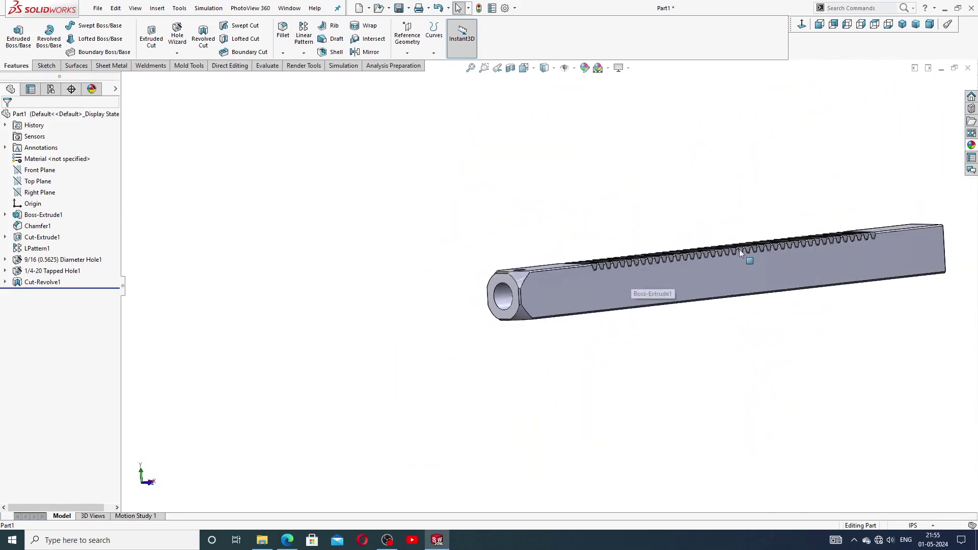
middle_drag(793, 230, 707, 351)
scroll(626, 286, up, 5)
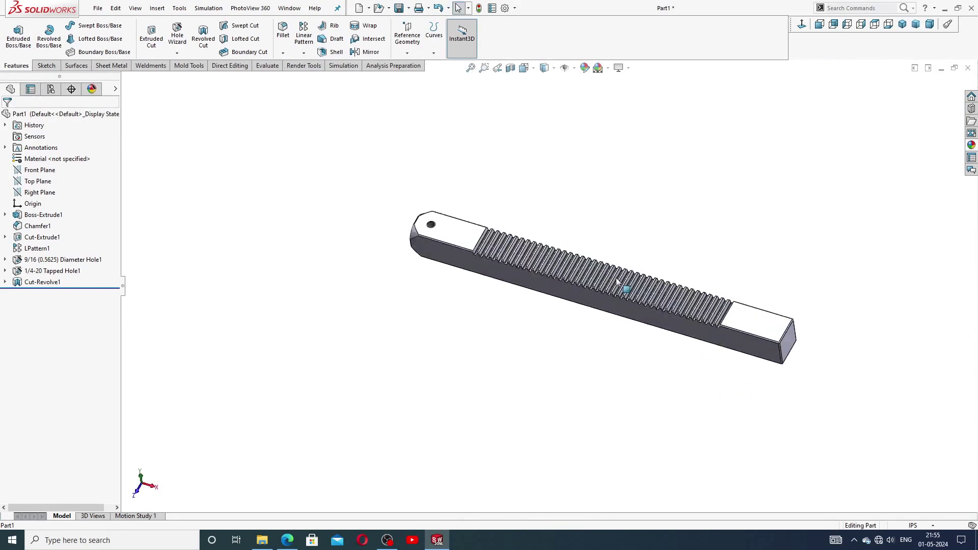
Apply the polished nickel metal appearance to the gear rack
click(972, 145)
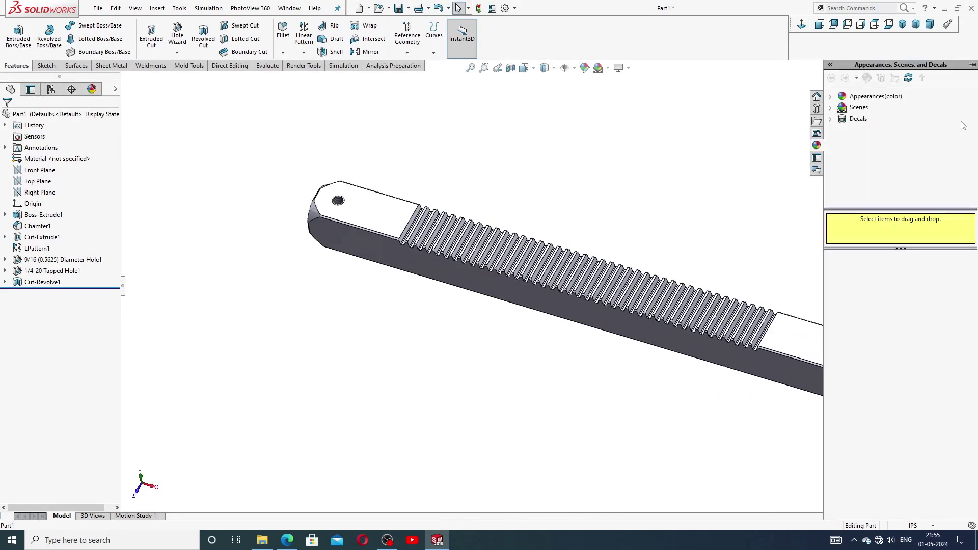
double_click(878, 96)
double_click(874, 120)
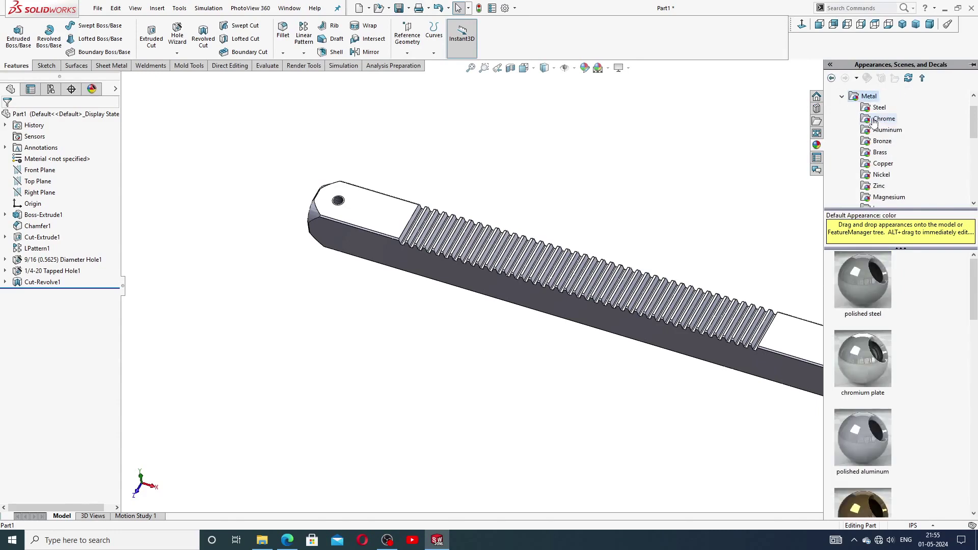
click(882, 178)
double_click(861, 281)
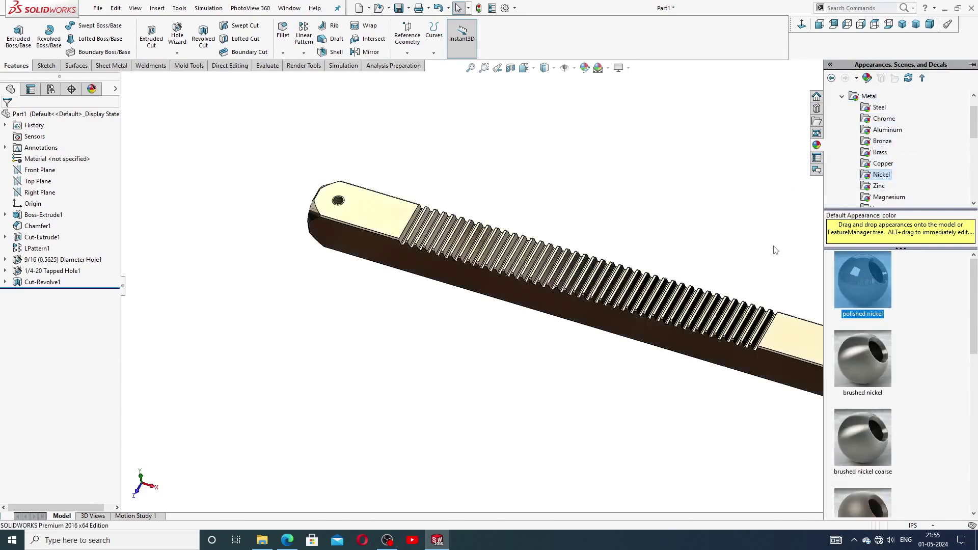
scroll(759, 270, up, 5)
middle_drag(581, 295, 585, 236)
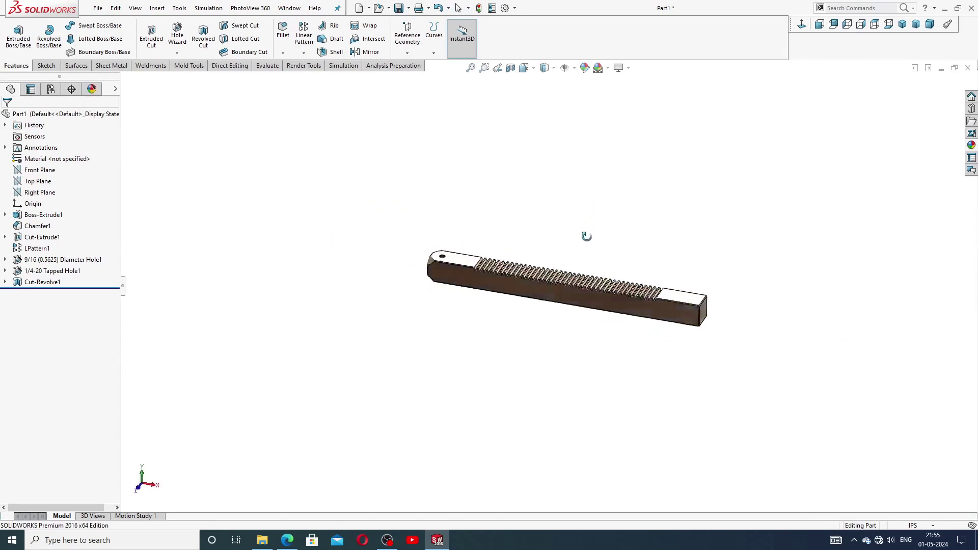
scroll(484, 301, down, 4)
Snap the nickel rack to isometric view and bring up the gear rack drawing PDF
click(903, 24)
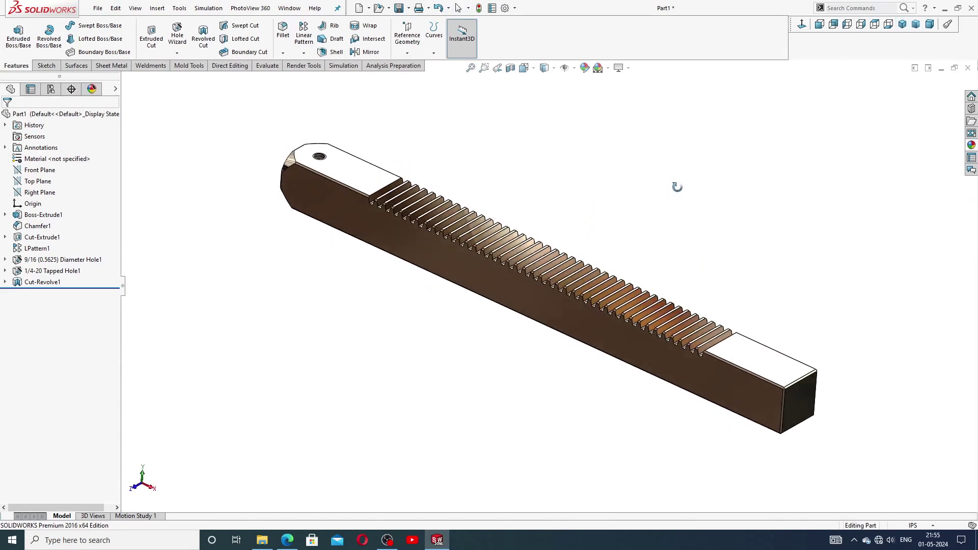
scroll(587, 326, down, 4)
scroll(616, 285, down, 2)
scroll(628, 275, up, 3)
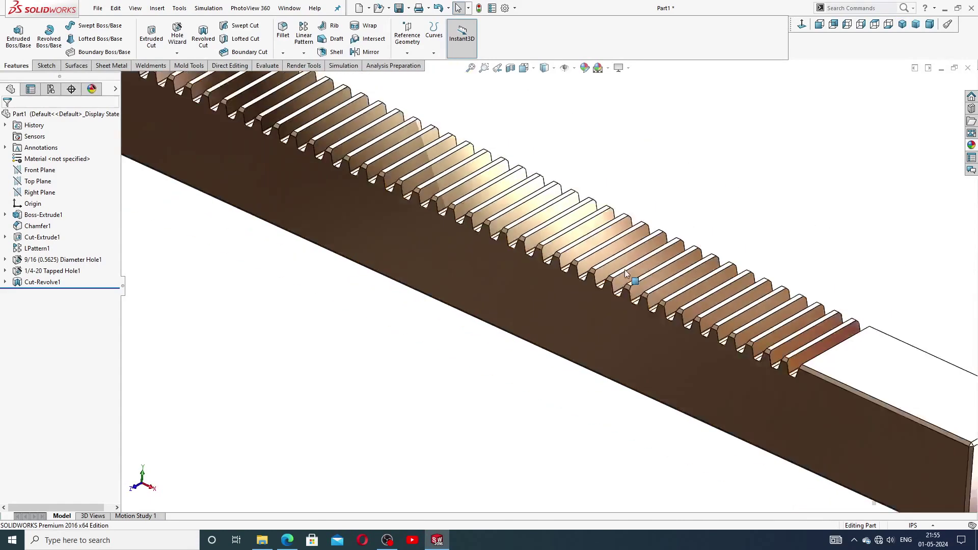
scroll(627, 275, up, 4)
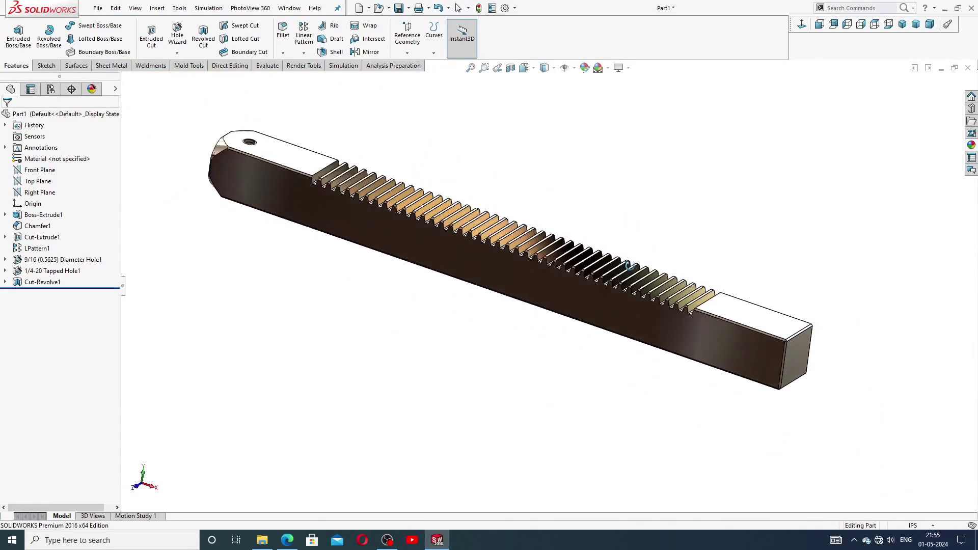
click(287, 540)
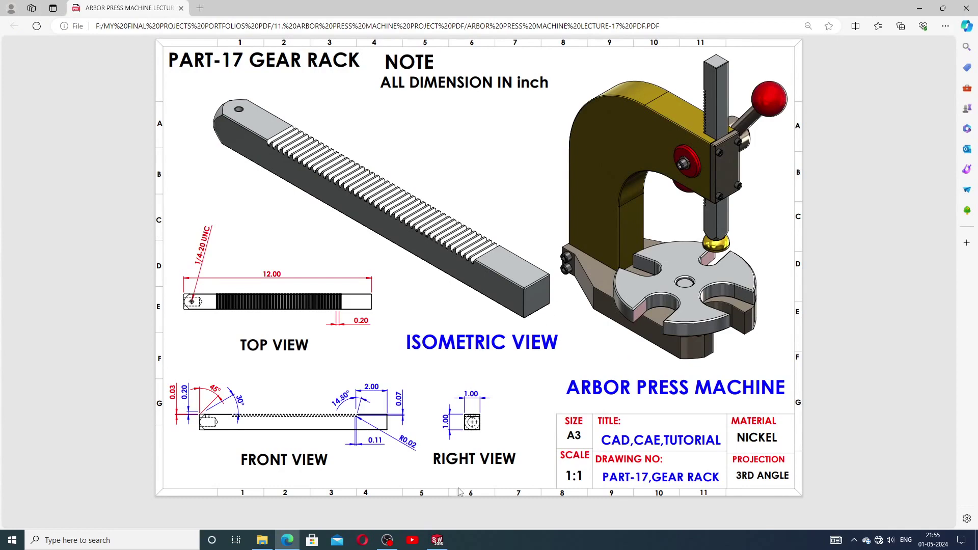
Return to the rack model in isometric view, then orbit and pan to show the hole end and teeth
click(437, 540)
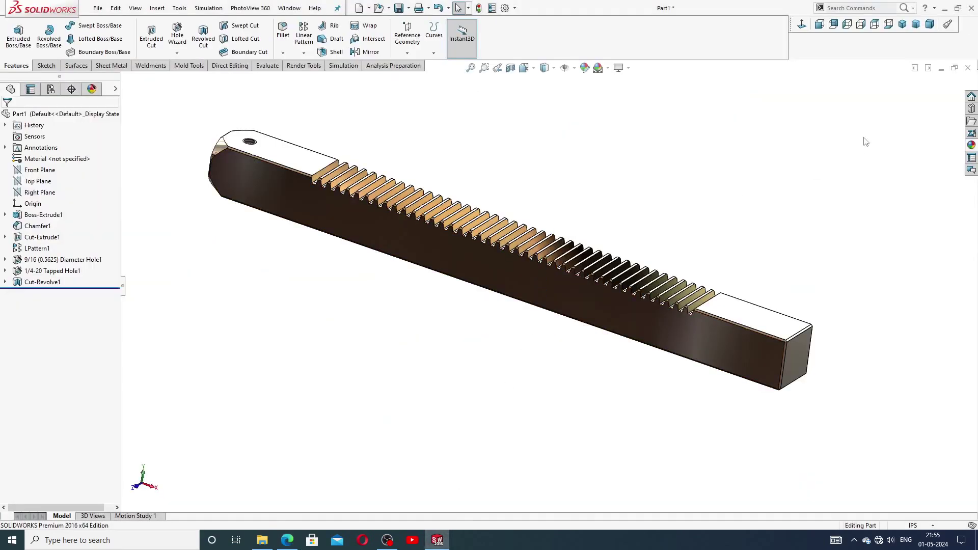
click(902, 25)
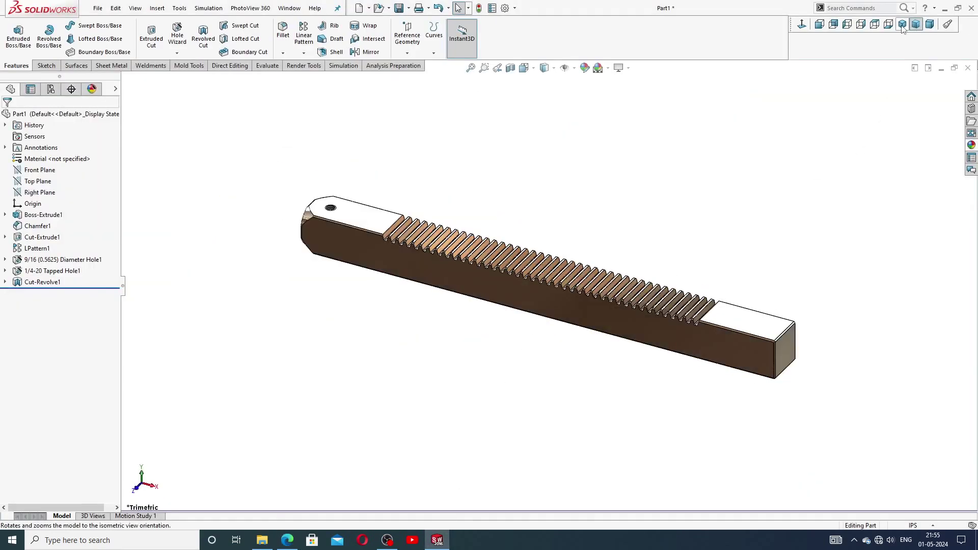
middle_drag(762, 216, 612, 242)
middle_drag(499, 231, 376, 236)
ctrl+middle_drag(447, 225, 471, 233)
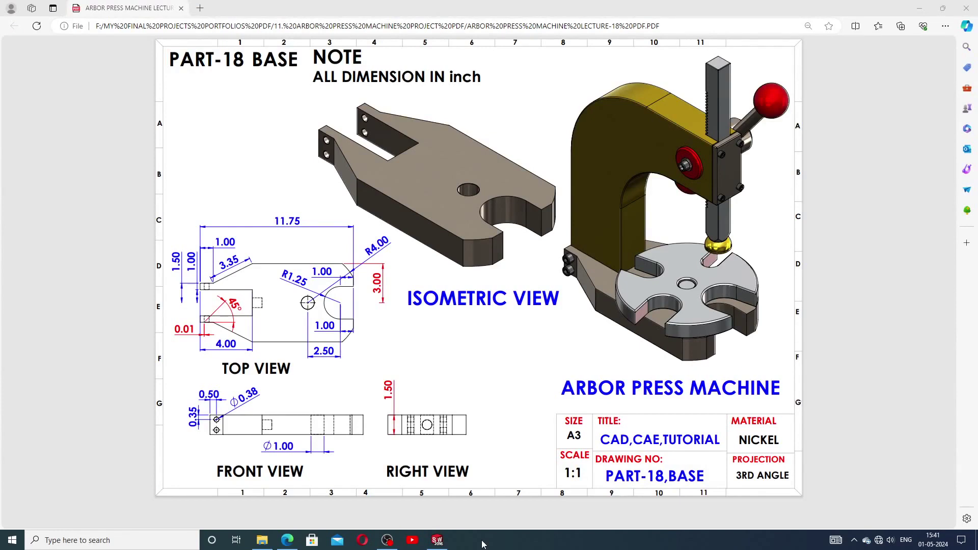
Review the PART-18 BASE top, front and right views in the Lecture-18 PDF
mouse_move(190, 57)
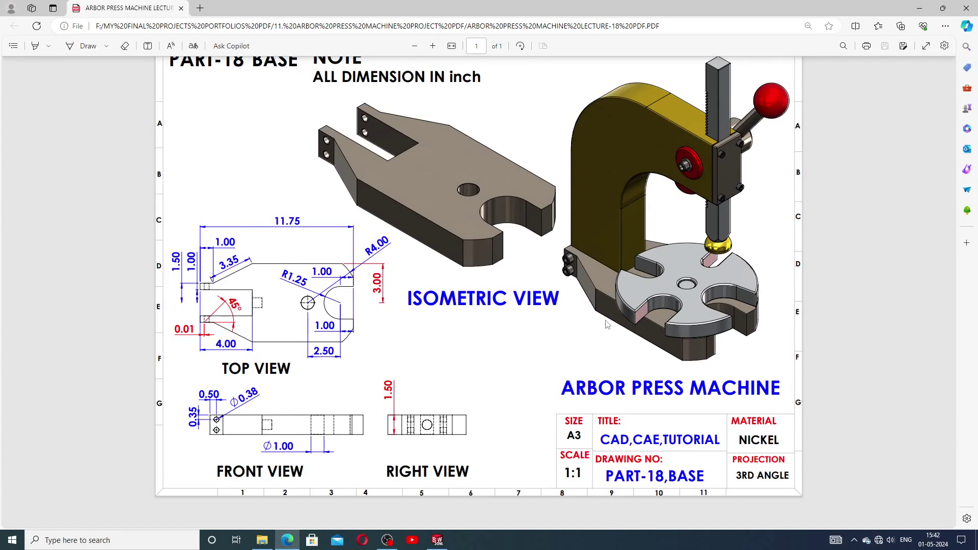
click(764, 543)
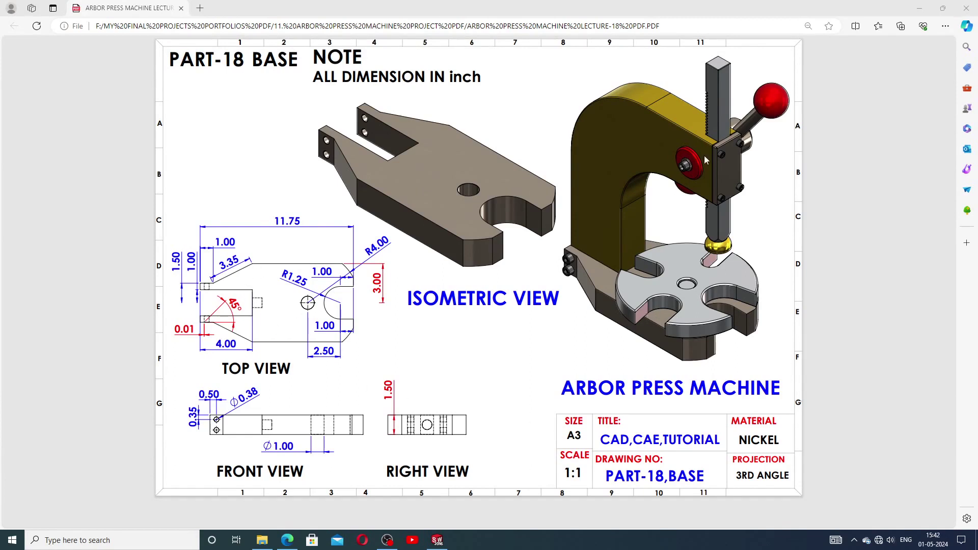
Bring up the base part Part2, then orbit and pan it around the isometric view
click(438, 539)
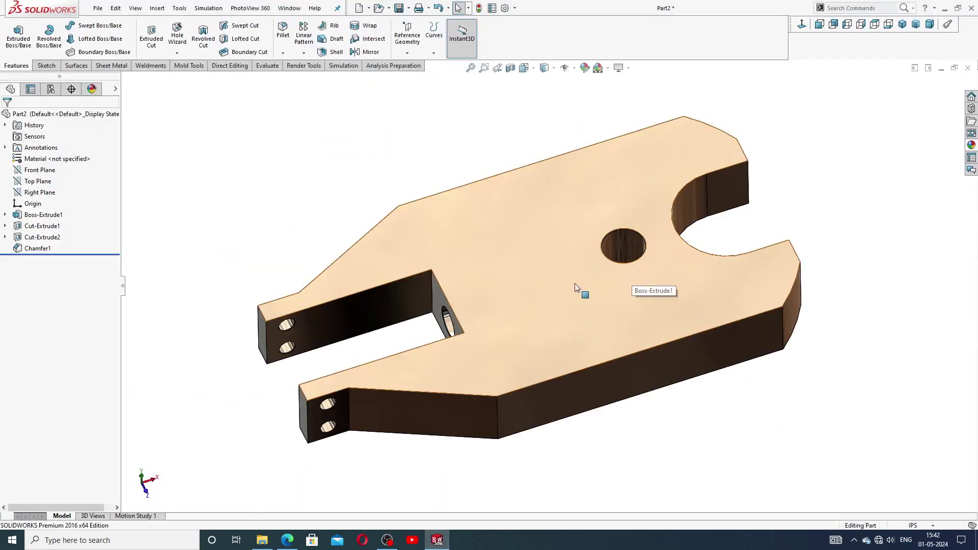
middle_drag(568, 268, 581, 374)
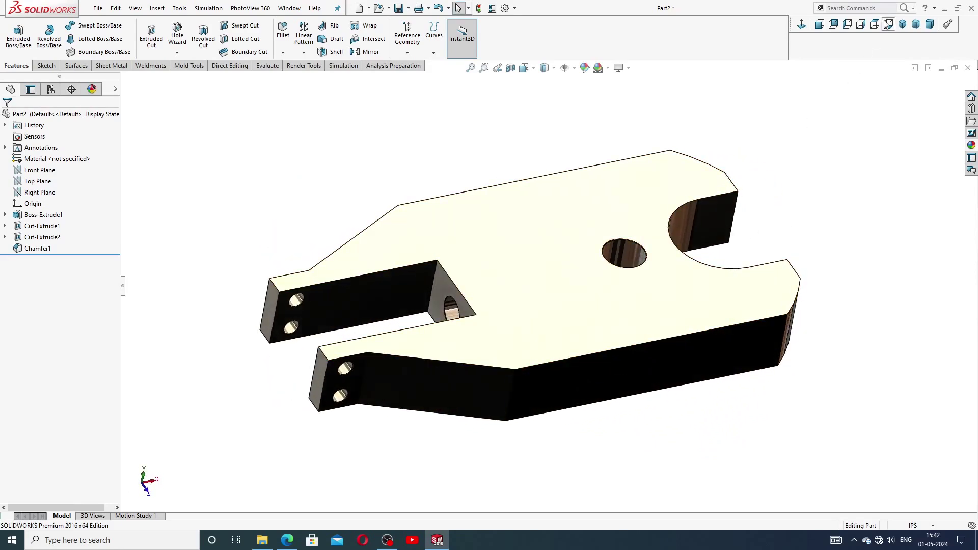
click(902, 24)
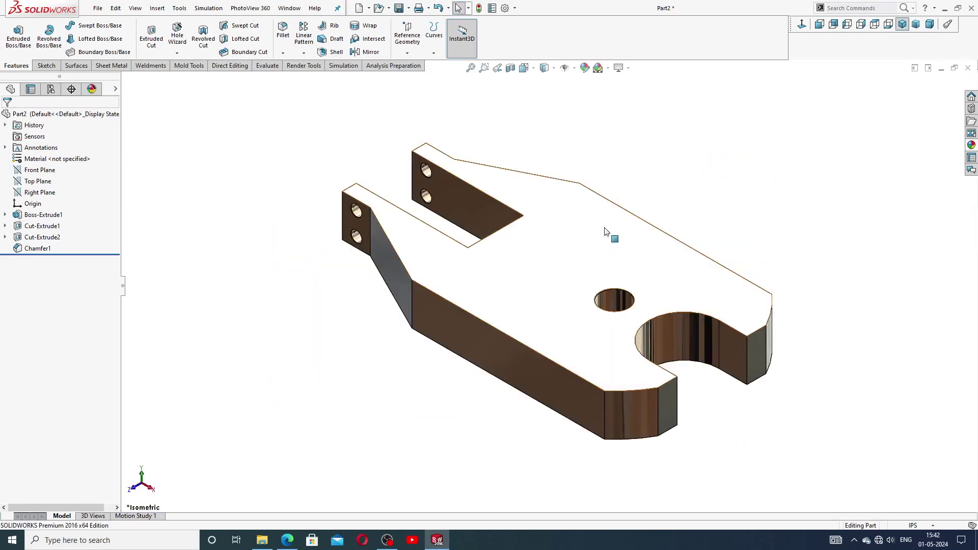
middle_drag(606, 232, 693, 286)
ctrl+middle_drag(686, 233, 640, 246)
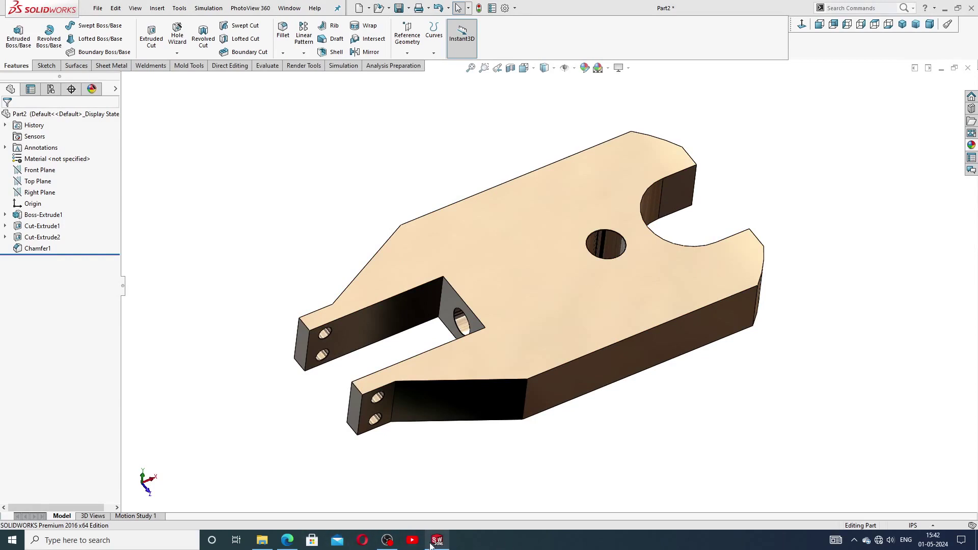
Close Part2 without saving and start a new part with the Plain White scene
click(968, 67)
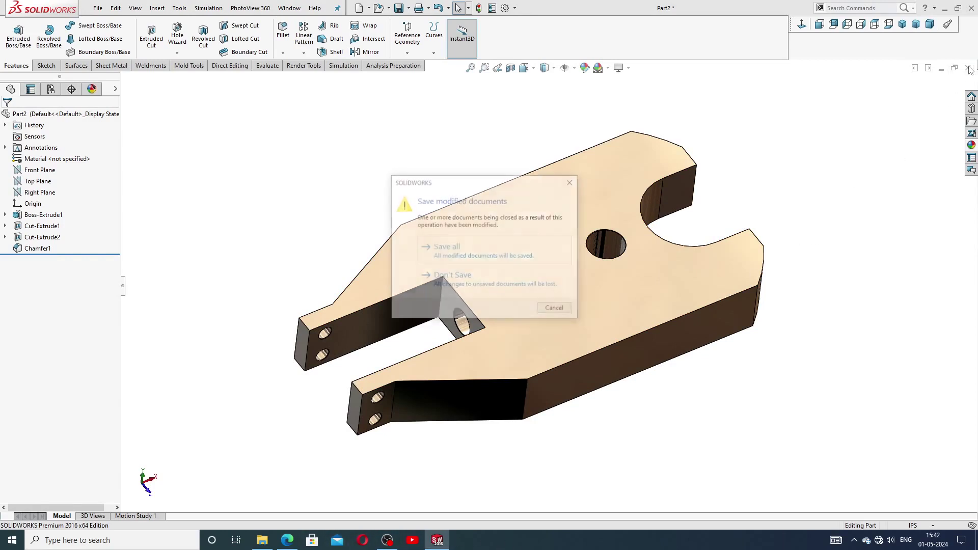
click(472, 285)
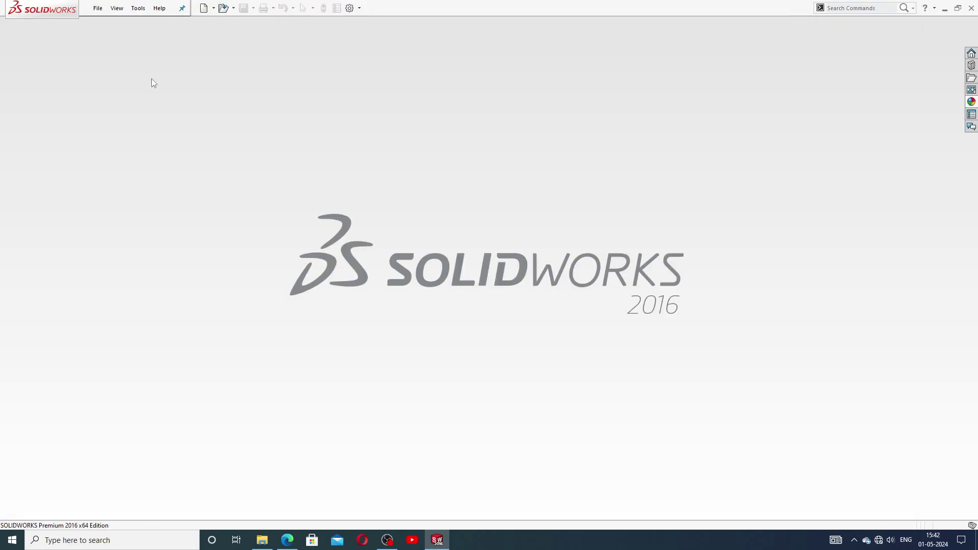
click(204, 8)
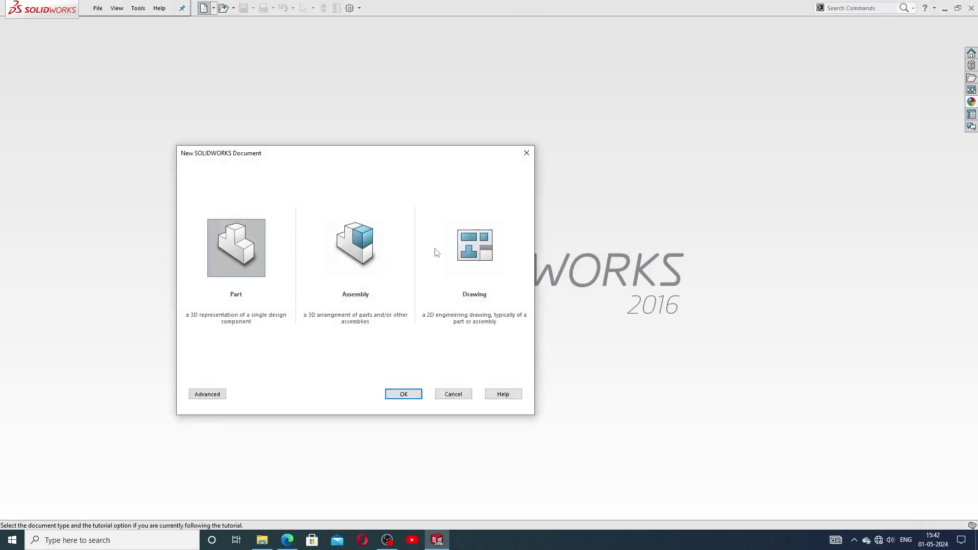
click(392, 398)
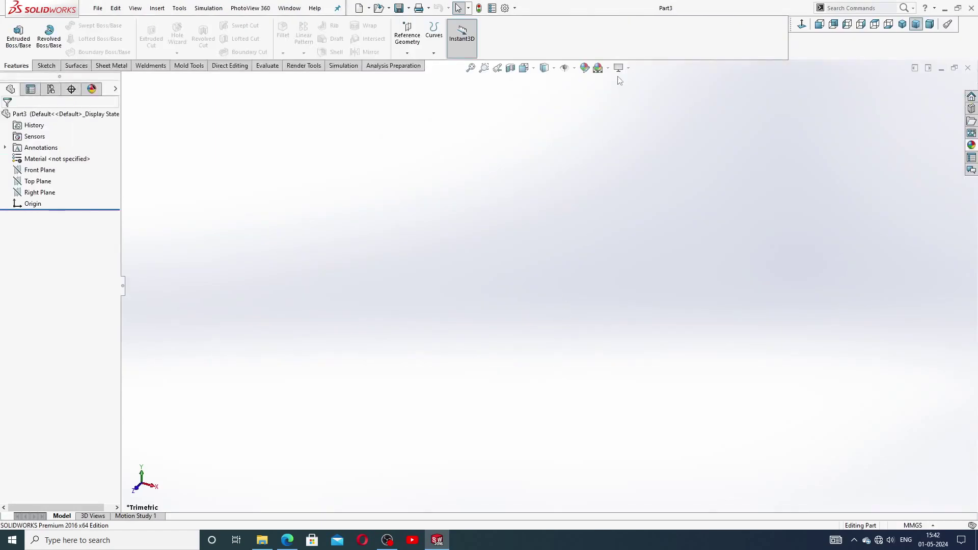
click(608, 68)
click(631, 26)
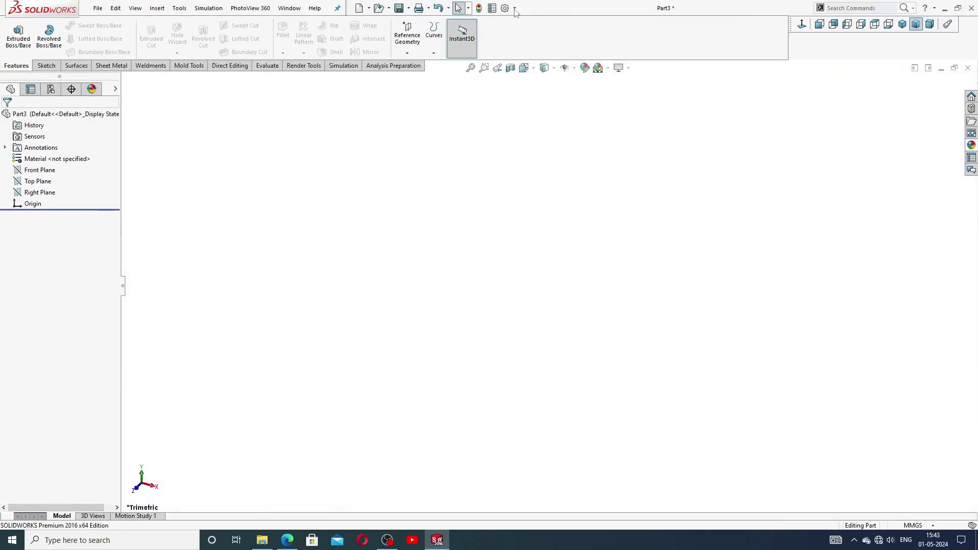
Raise the shaded and wireframe image quality to High in document properties
click(505, 8)
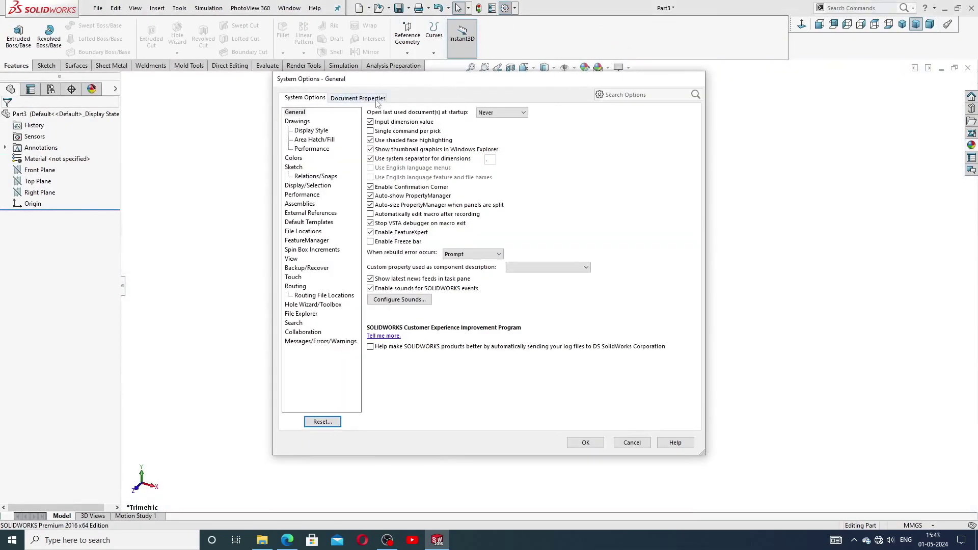
click(376, 101)
click(310, 223)
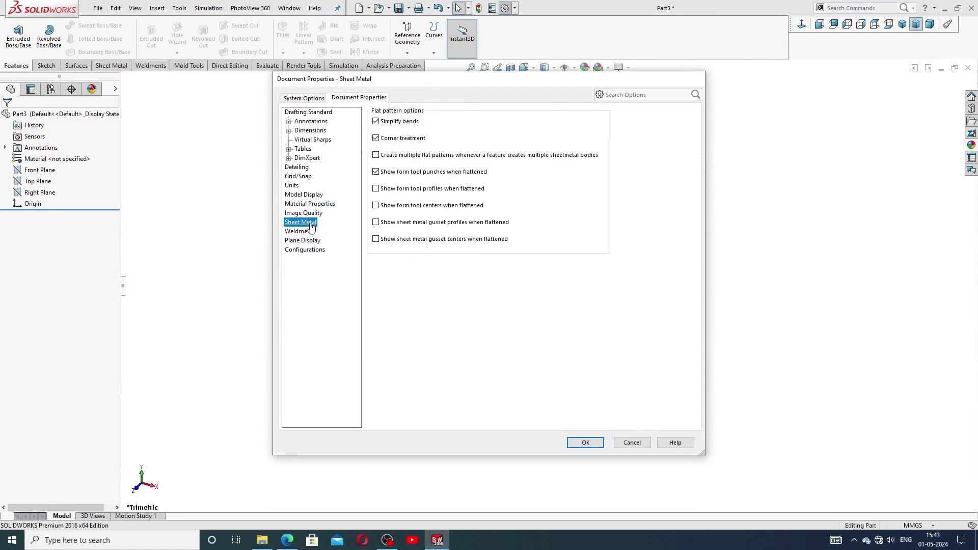
click(305, 214)
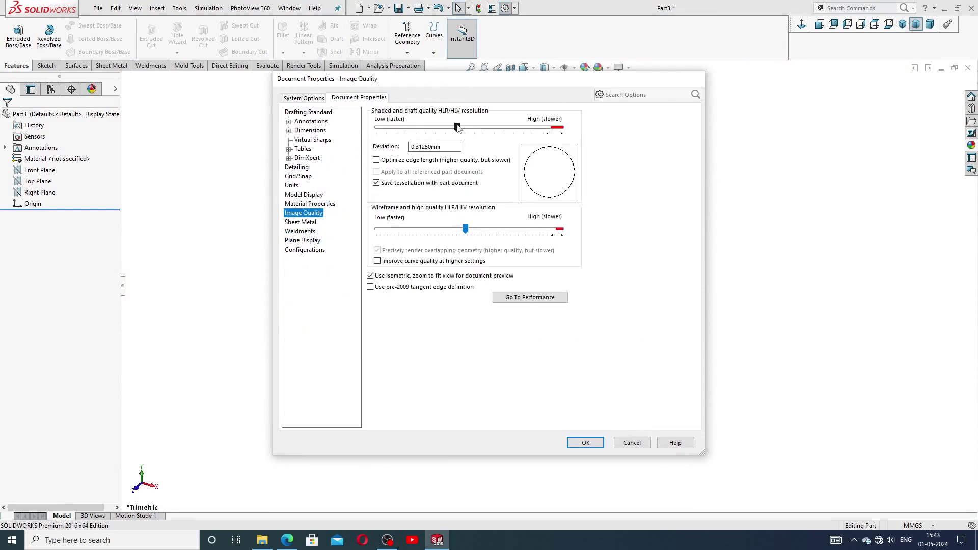
drag(457, 127, 561, 127)
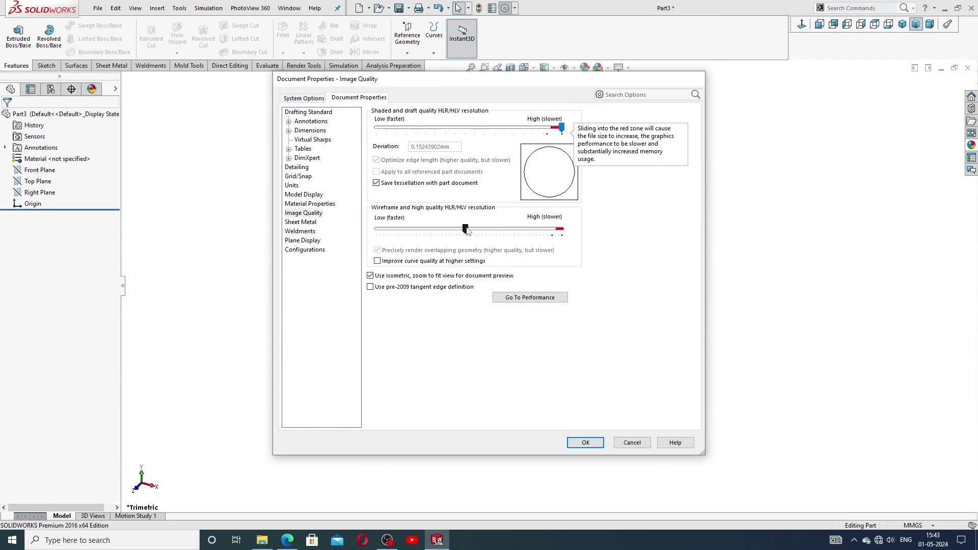
drag(466, 230, 561, 229)
click(587, 443)
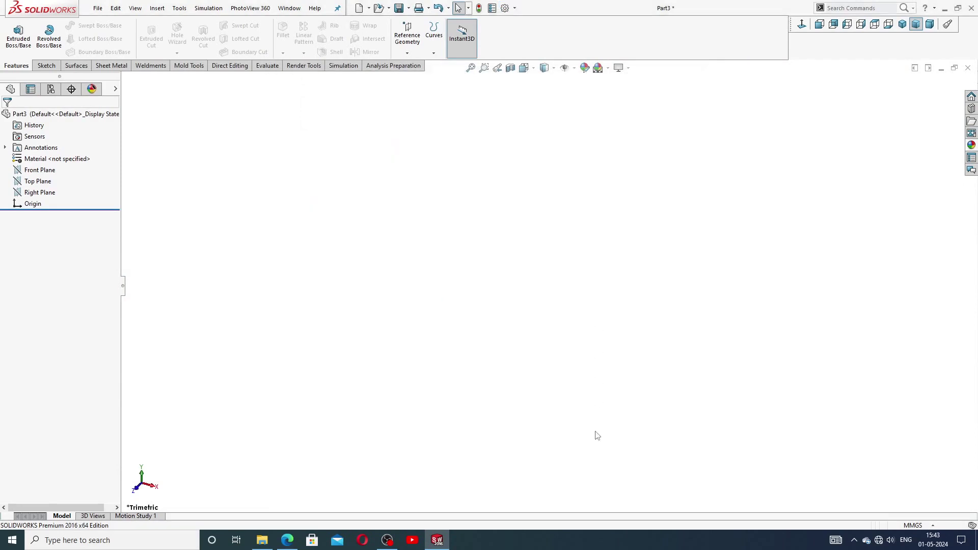
Switch the part to IPS units and bring up the reference drawing PDF
click(913, 525)
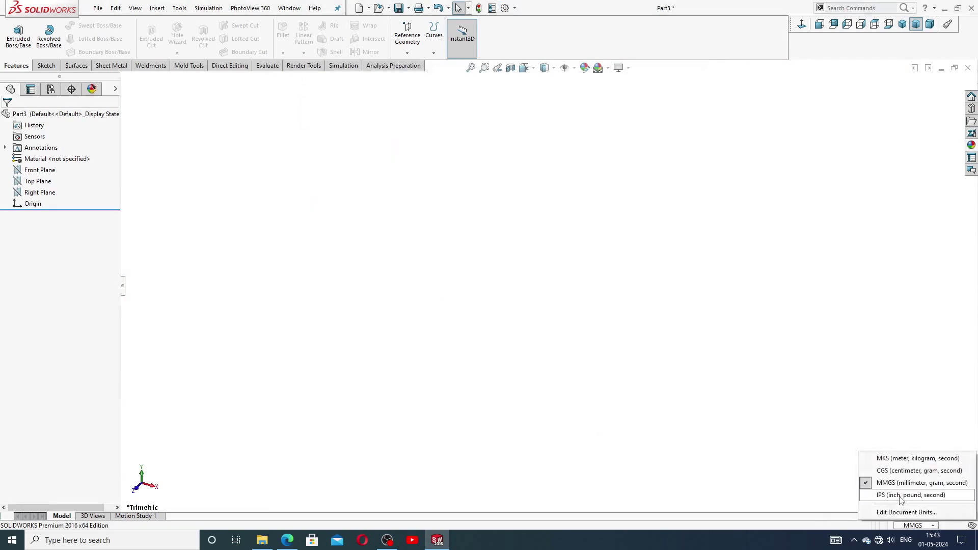
click(901, 501)
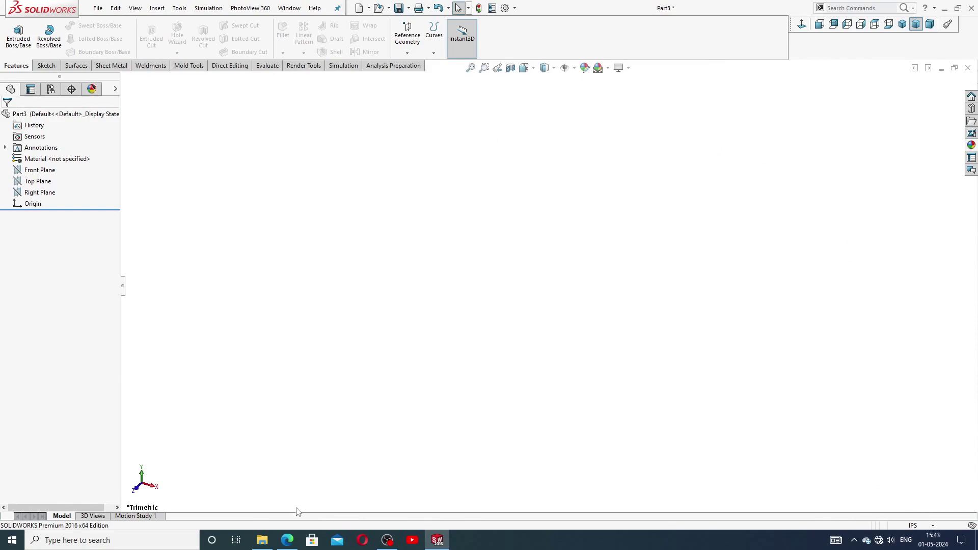
click(288, 540)
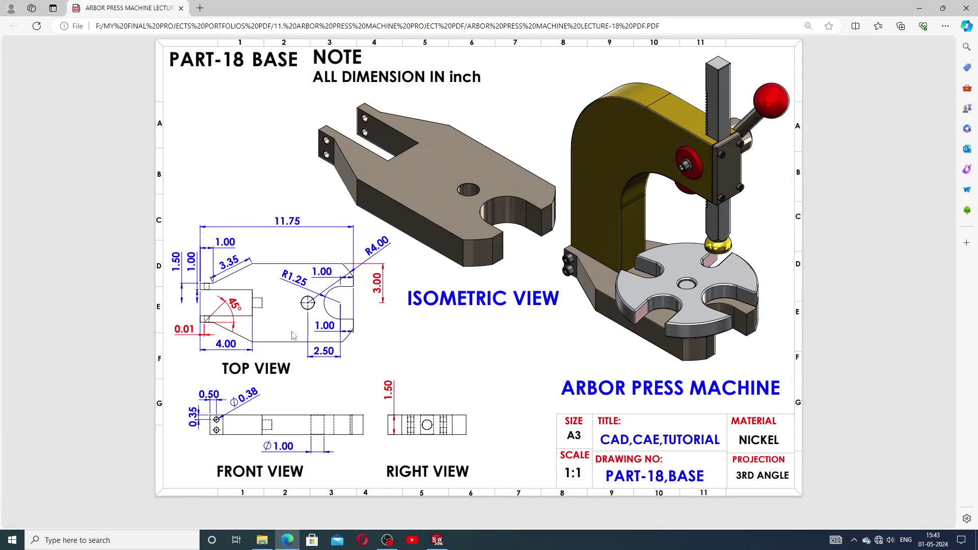
Return to the new Part3 in SolidWorks after checking the drawing's top view
click(437, 540)
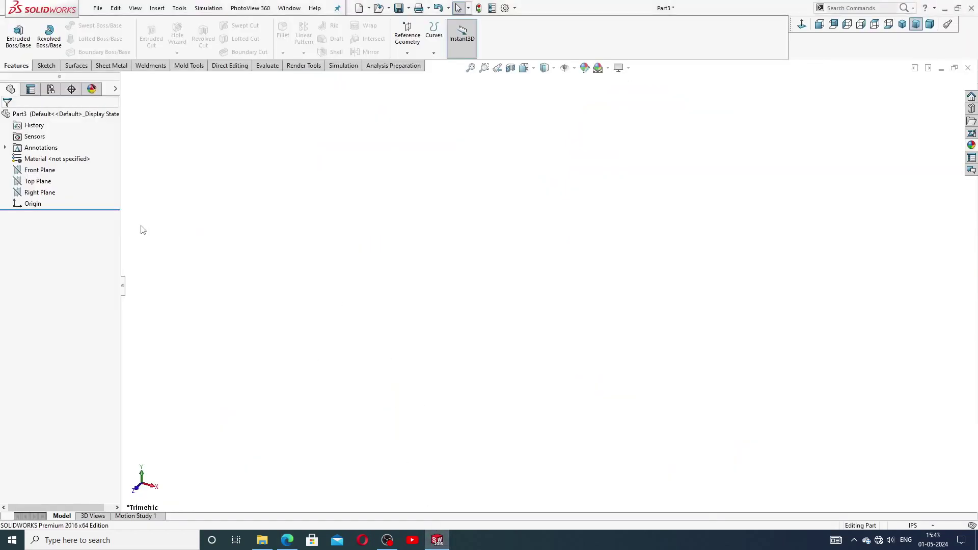
Start a Top Plane sketch and draw a horizontal centerline through the origin
click(39, 181)
click(46, 171)
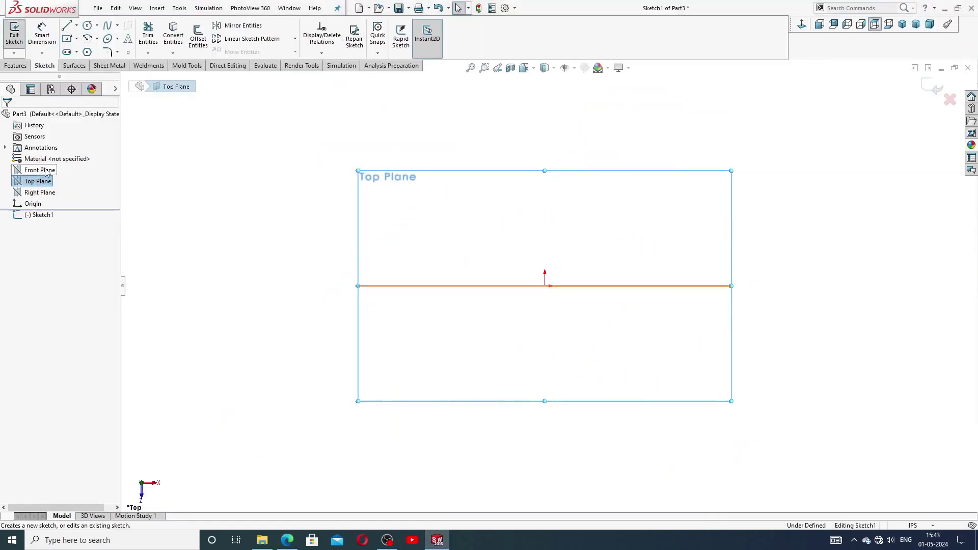
click(77, 25)
click(87, 53)
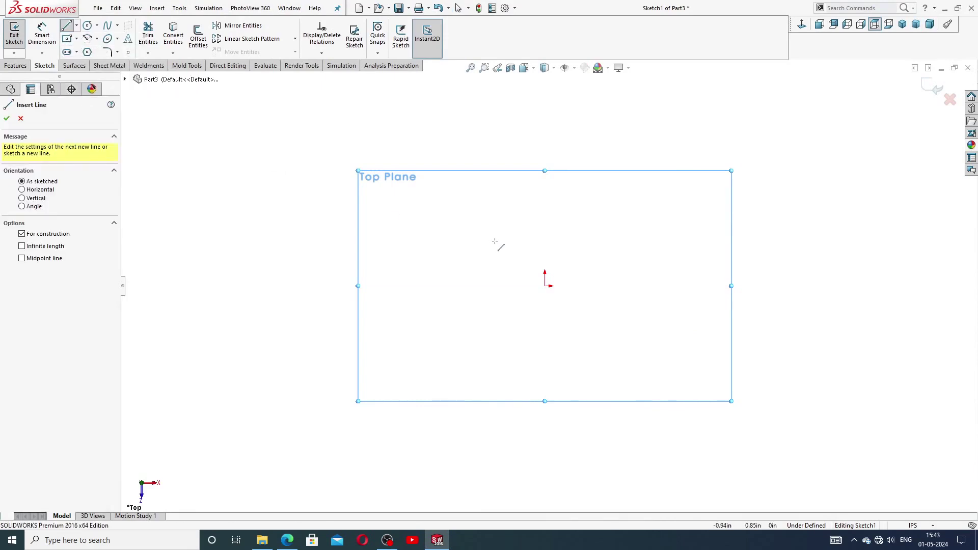
click(544, 286)
click(371, 285)
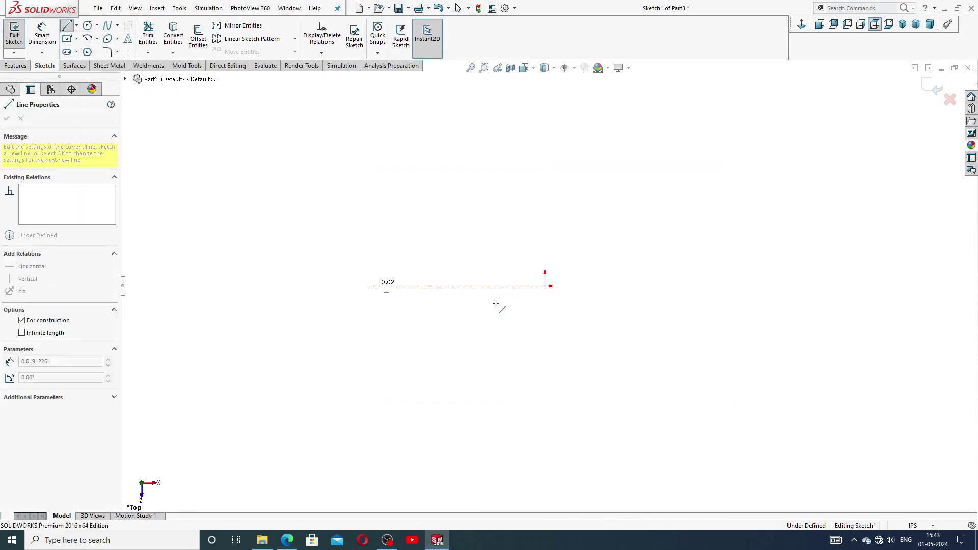
click(709, 284)
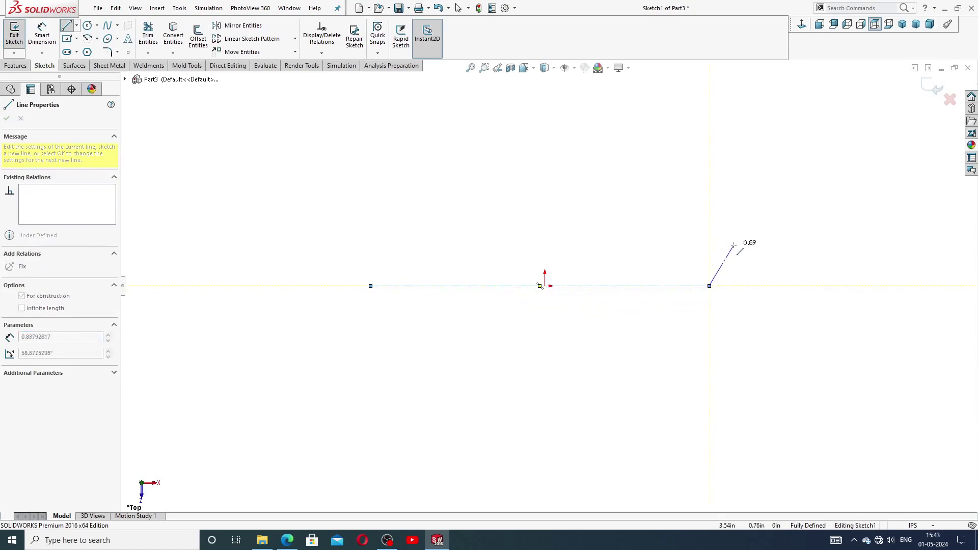
right_click(741, 243)
click(756, 252)
drag(710, 287, 835, 286)
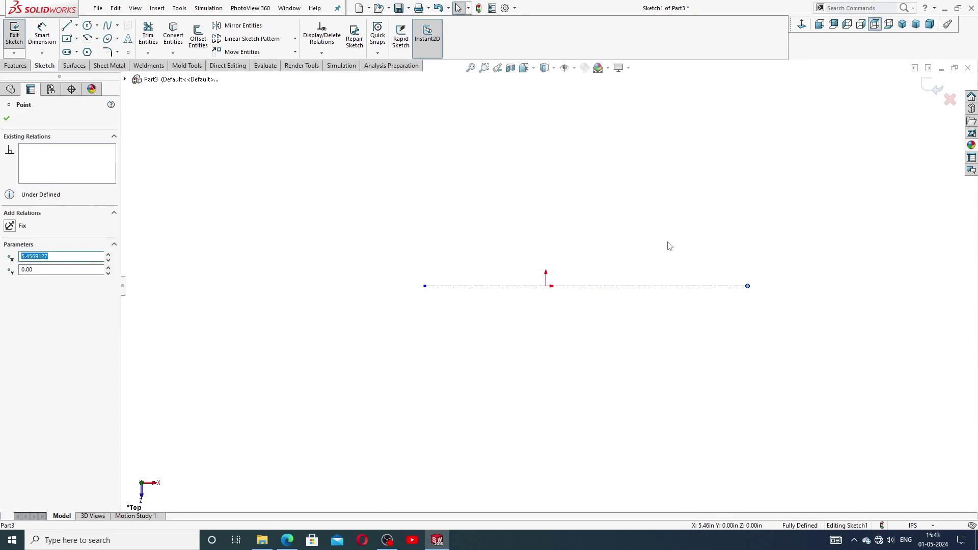
scroll(465, 241, up, 1)
click(162, 131)
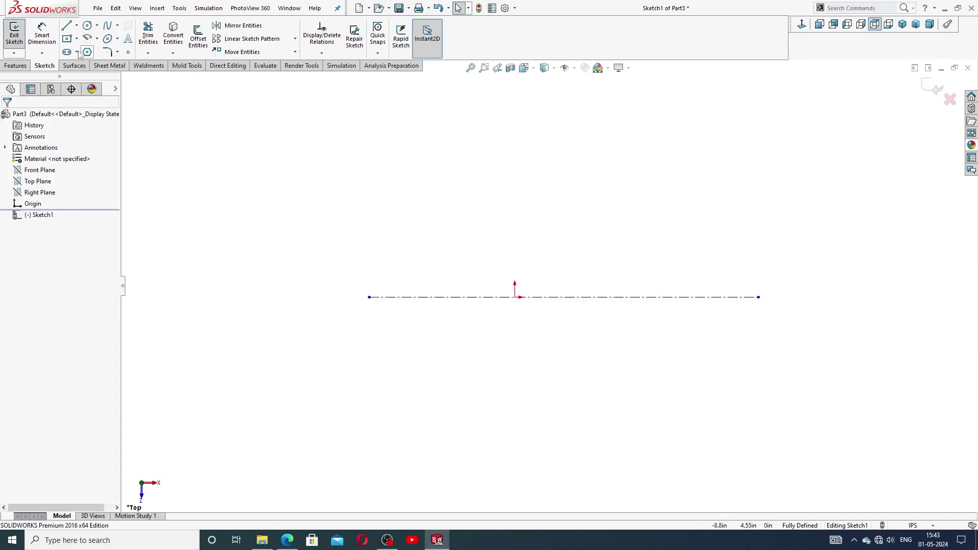
Draw the closed stepped profile with one angled edge down to the centerline, lengthening the centerline
click(66, 27)
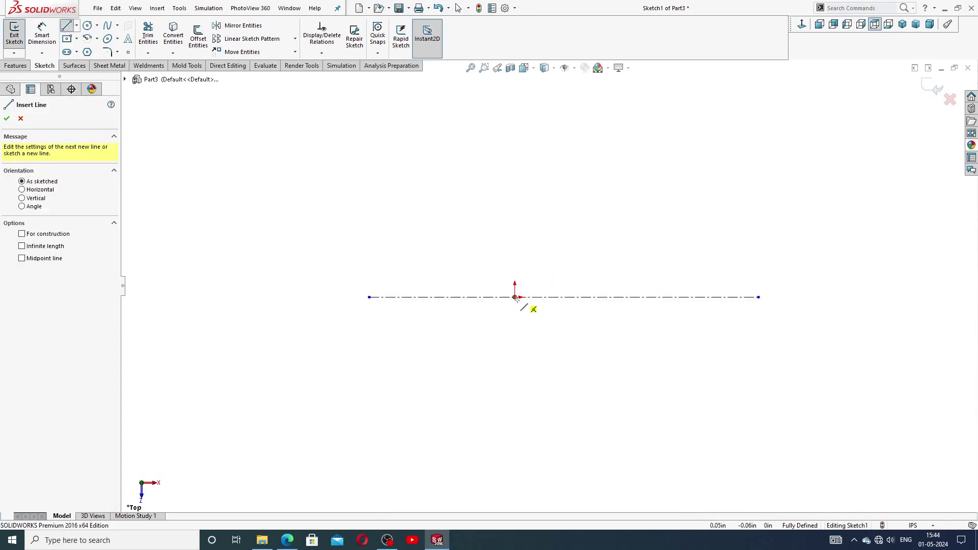
click(514, 297)
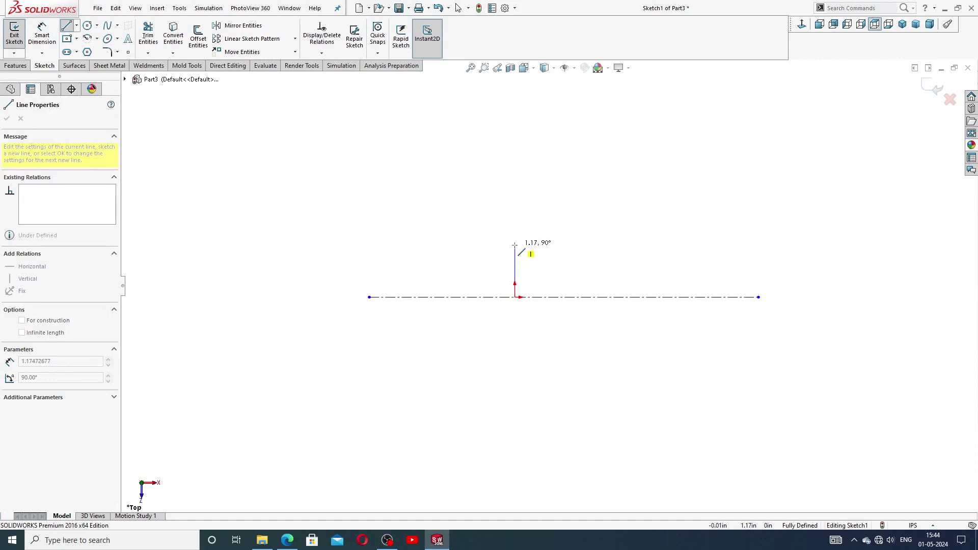
click(514, 245)
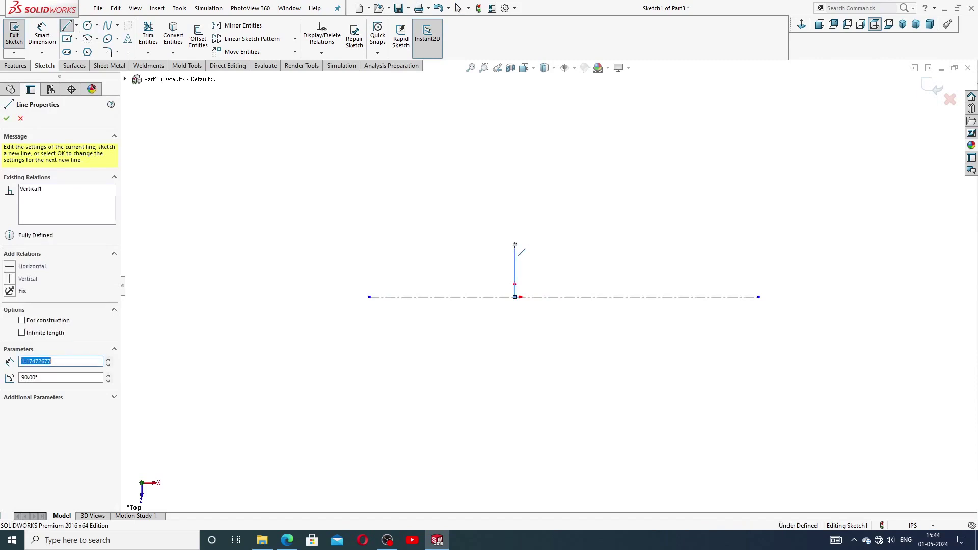
click(408, 245)
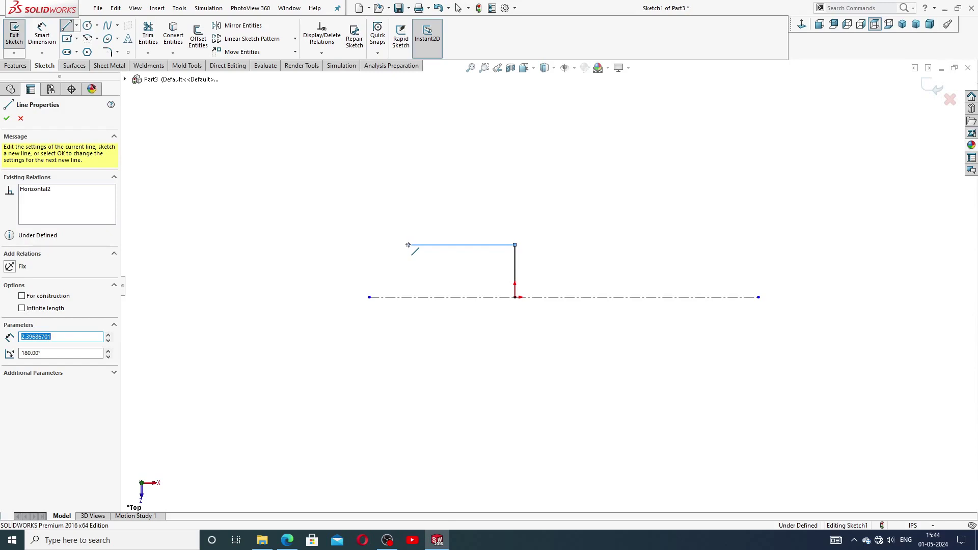
click(408, 214)
click(476, 214)
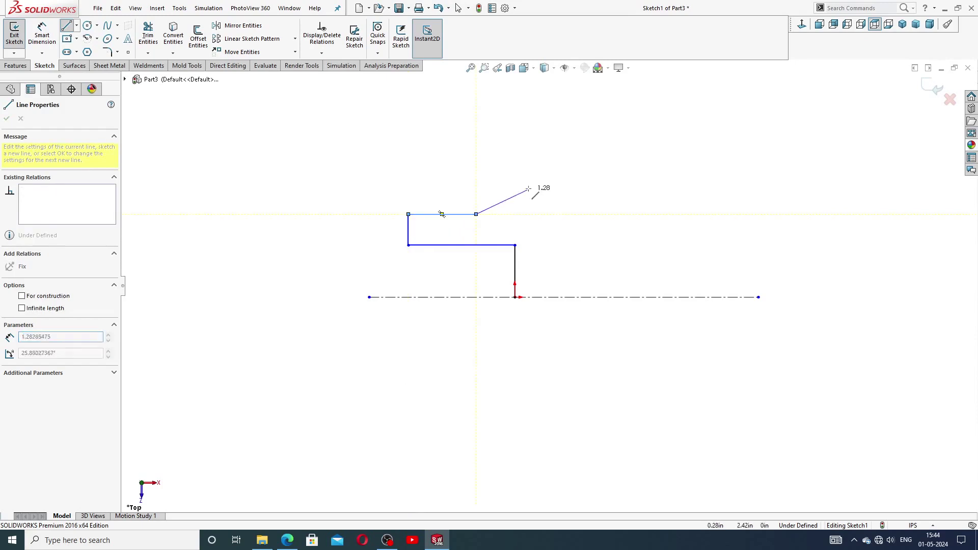
click(569, 160)
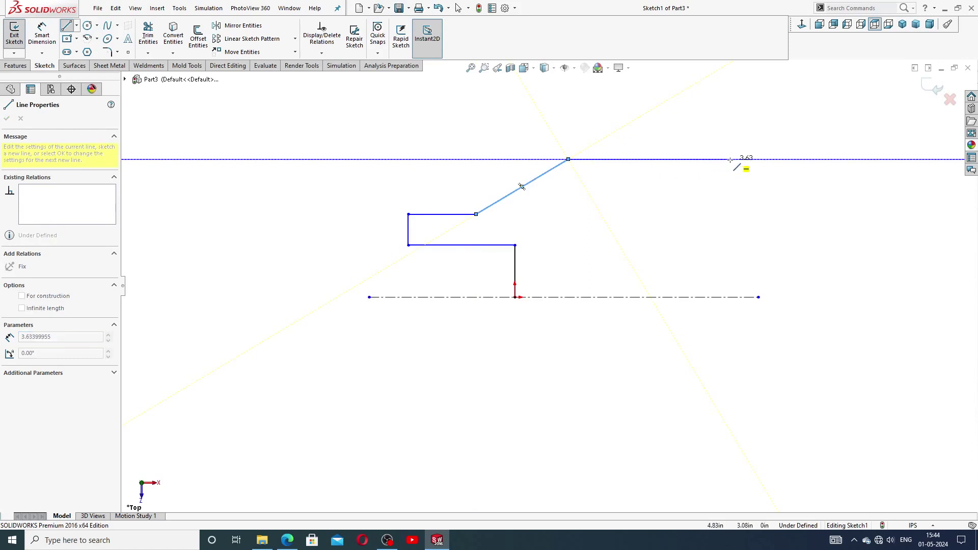
click(749, 160)
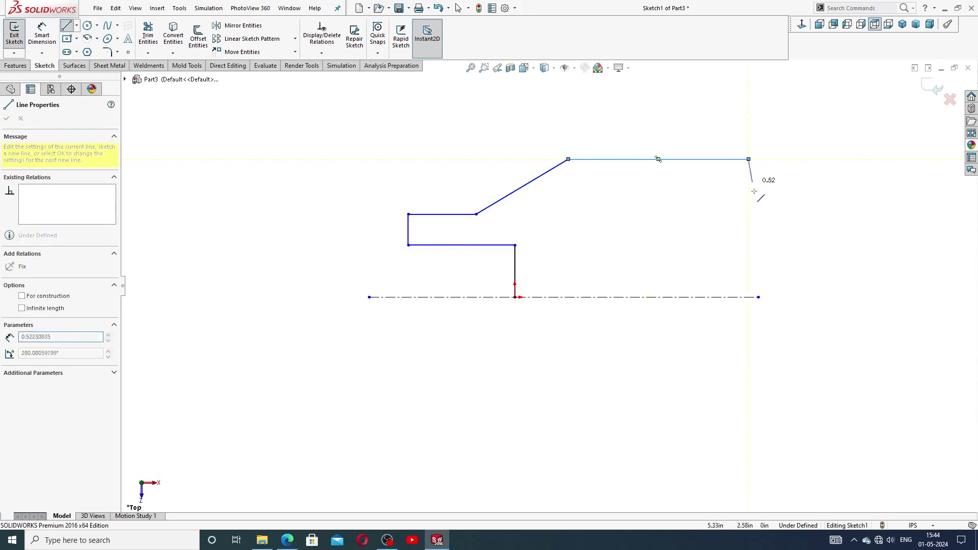
click(749, 297)
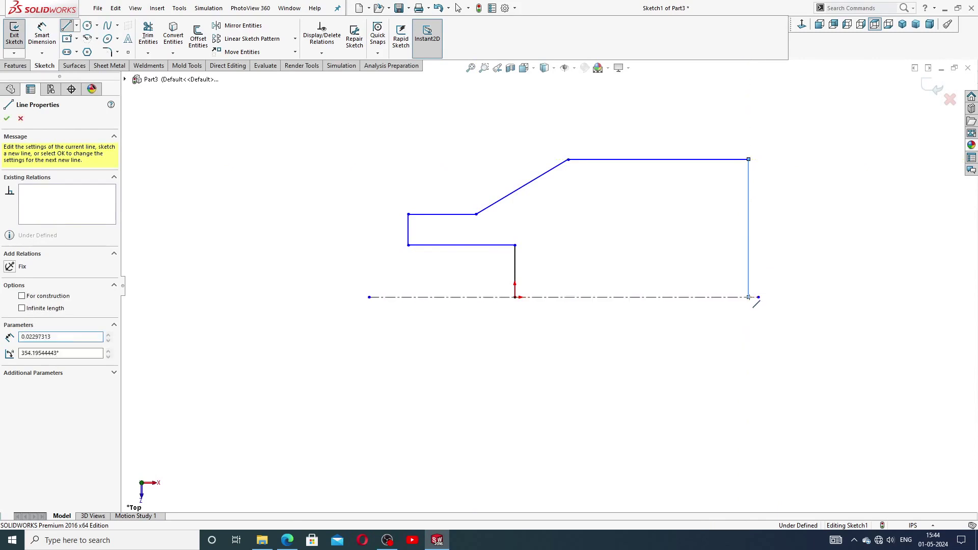
right_click(758, 269)
click(769, 276)
drag(759, 298, 875, 300)
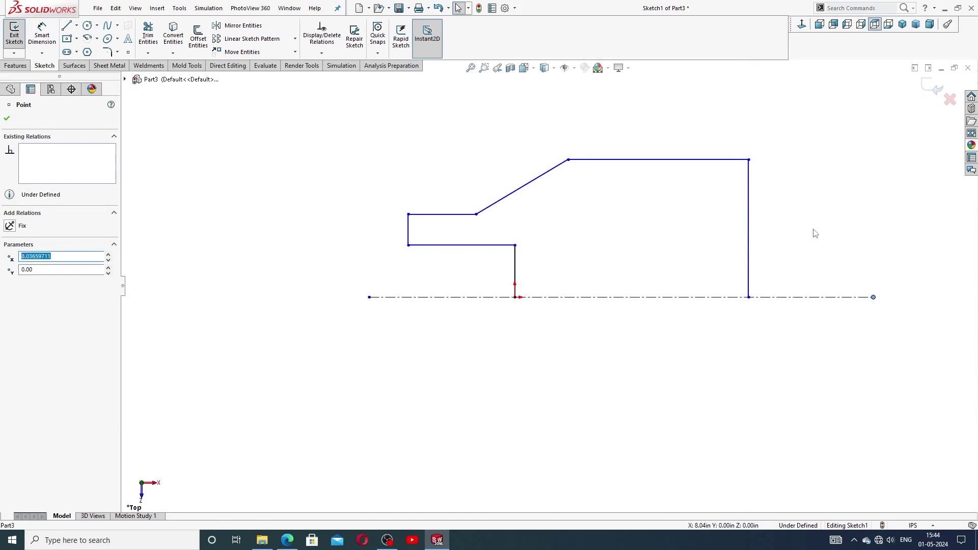
scroll(732, 181, down, 2)
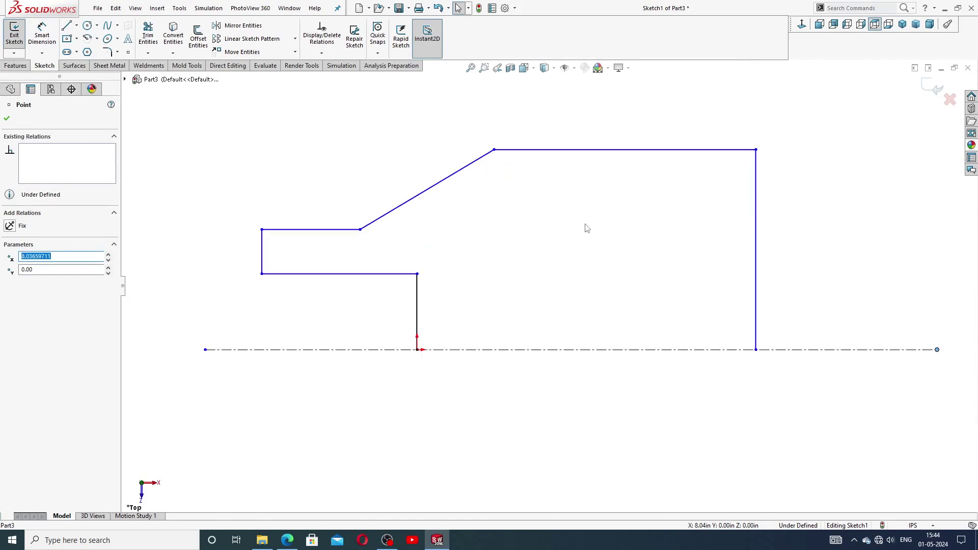
scroll(587, 228, up, 2)
scroll(572, 281, down, 1)
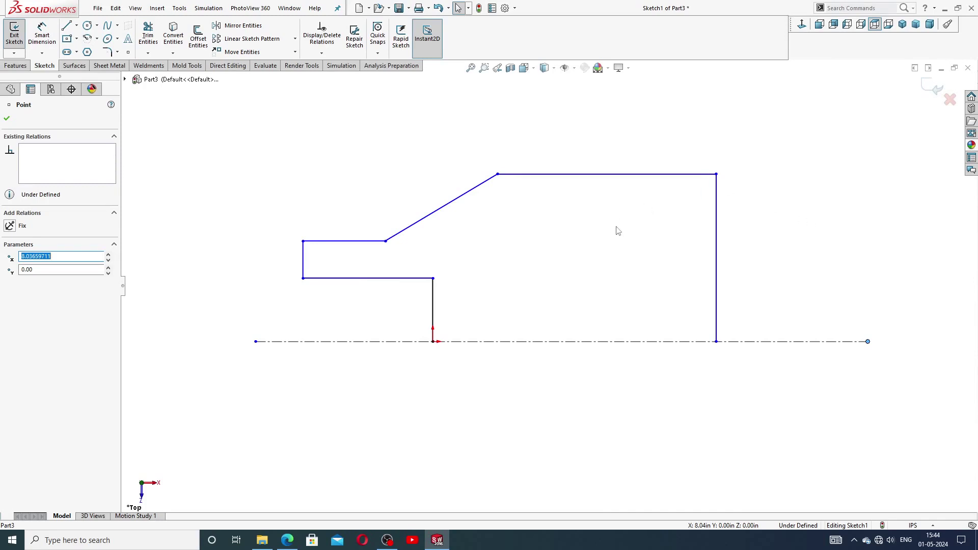
click(610, 380)
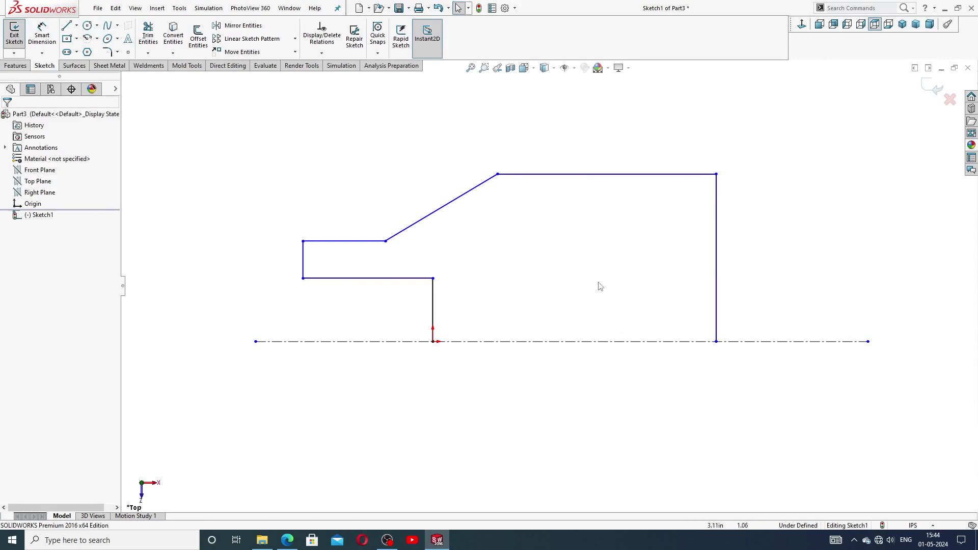
scroll(524, 262, up, 1)
scroll(454, 243, down, 1)
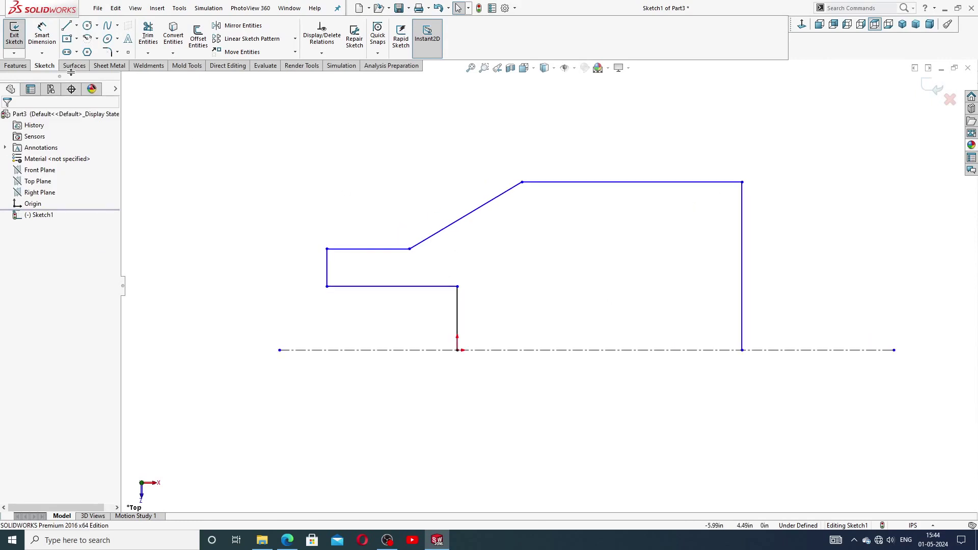
Dimension the top-left edge 1.00, the slanted edge 3.35 and the right edge height 3.00
click(49, 45)
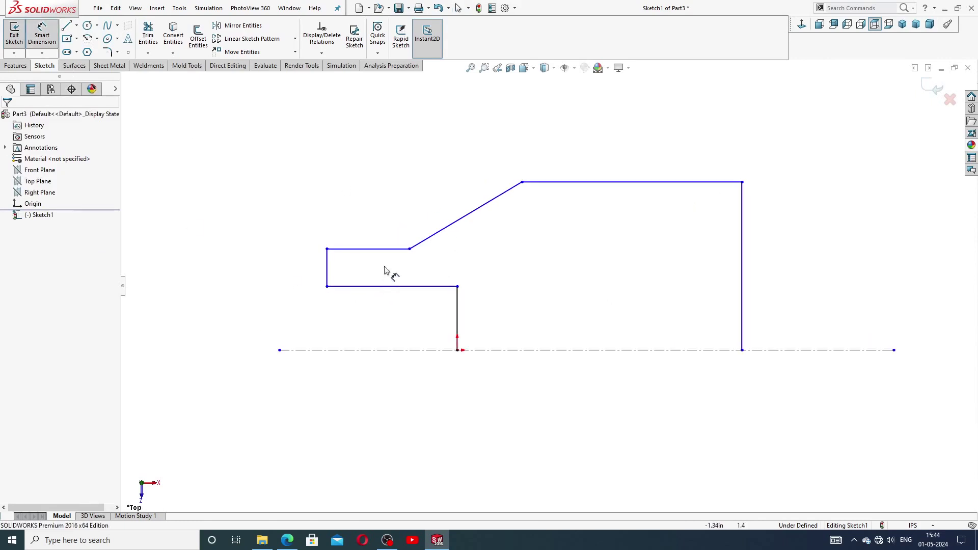
click(328, 265)
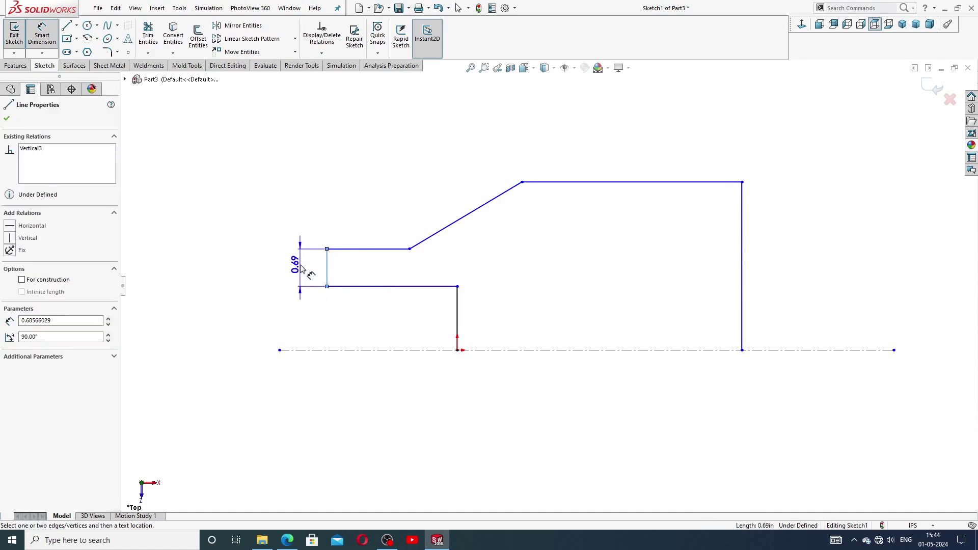
key(Escape)
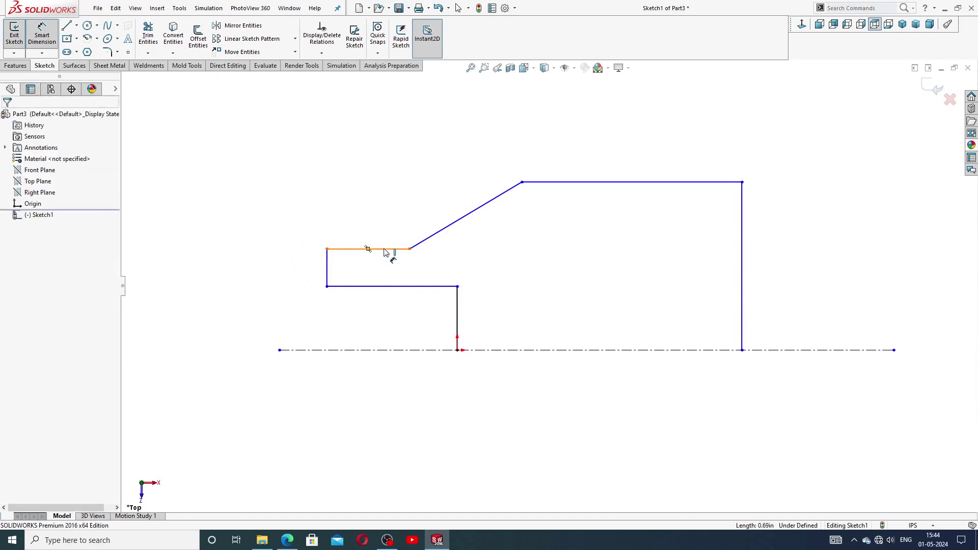
click(385, 249)
click(382, 240)
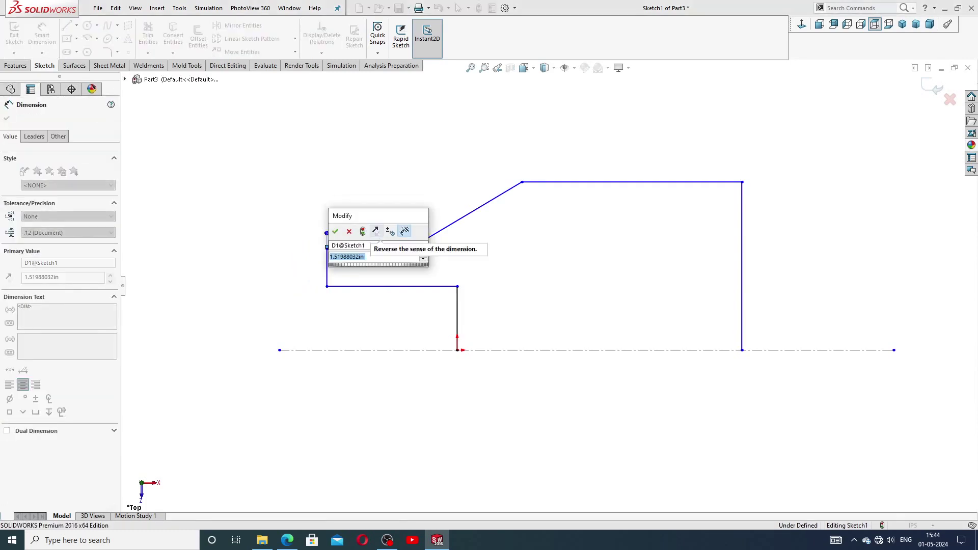
text(1)
key(Return)
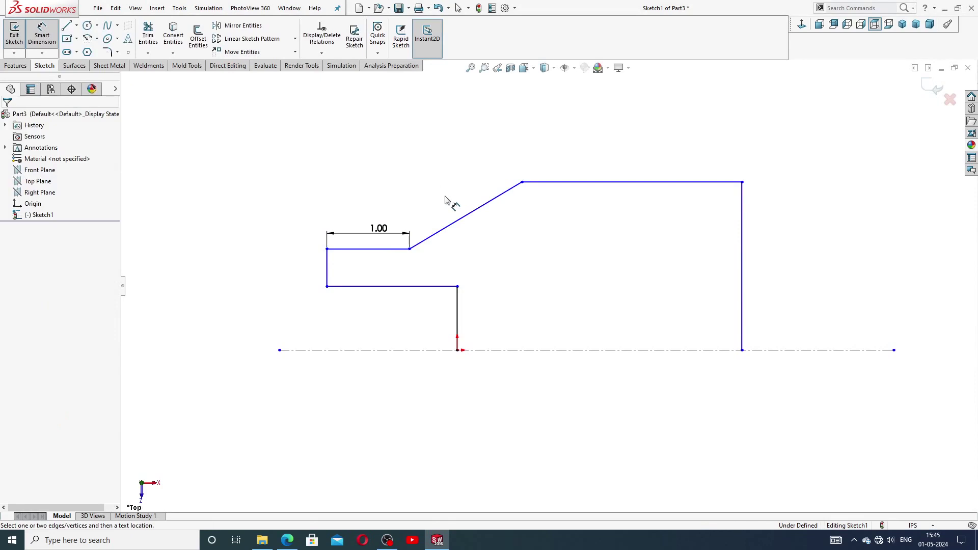
click(461, 218)
click(450, 211)
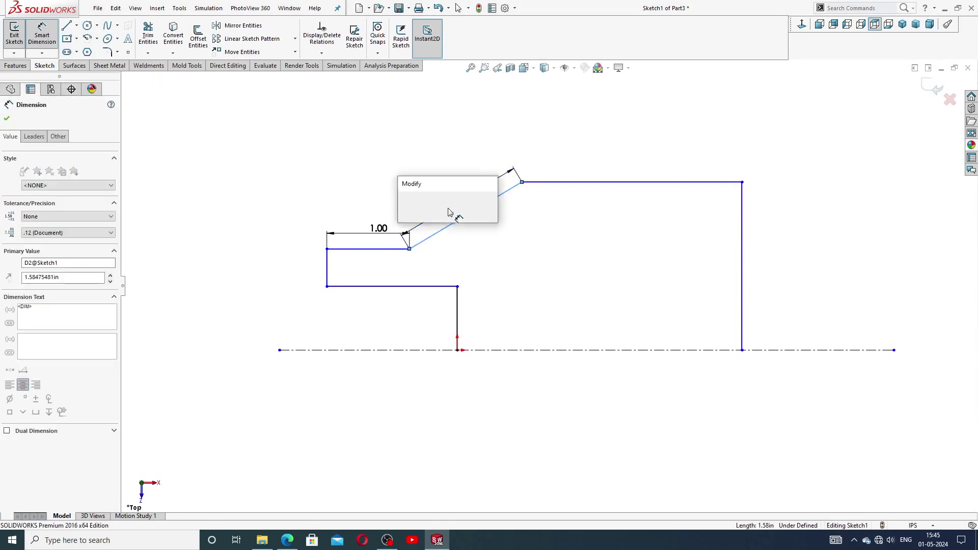
text(3.)
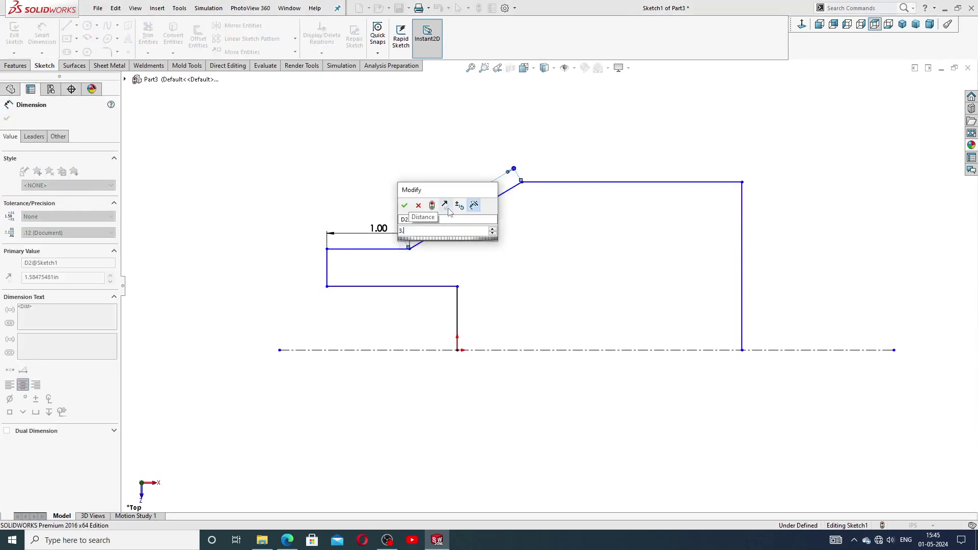
text(35)
key(Return)
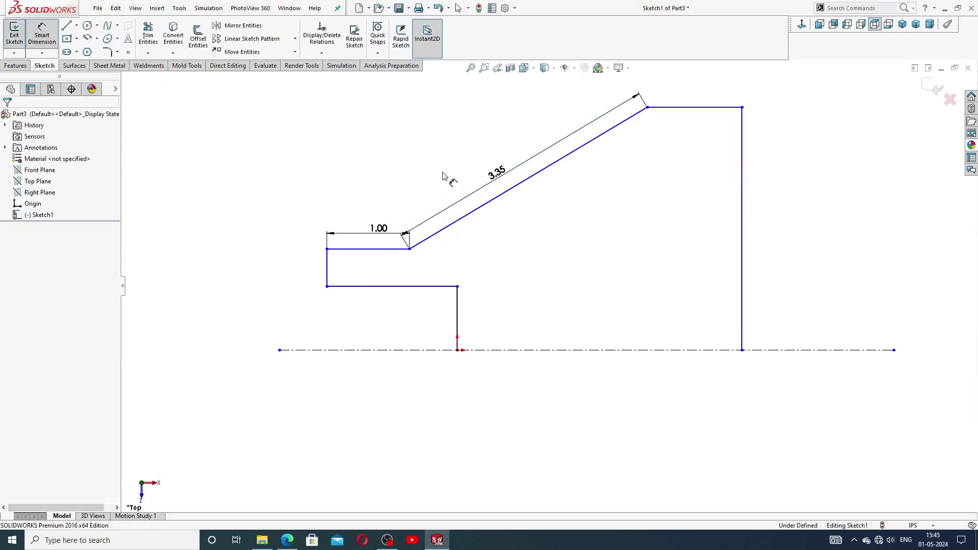
click(742, 203)
click(762, 217)
text(3)
key(Return)
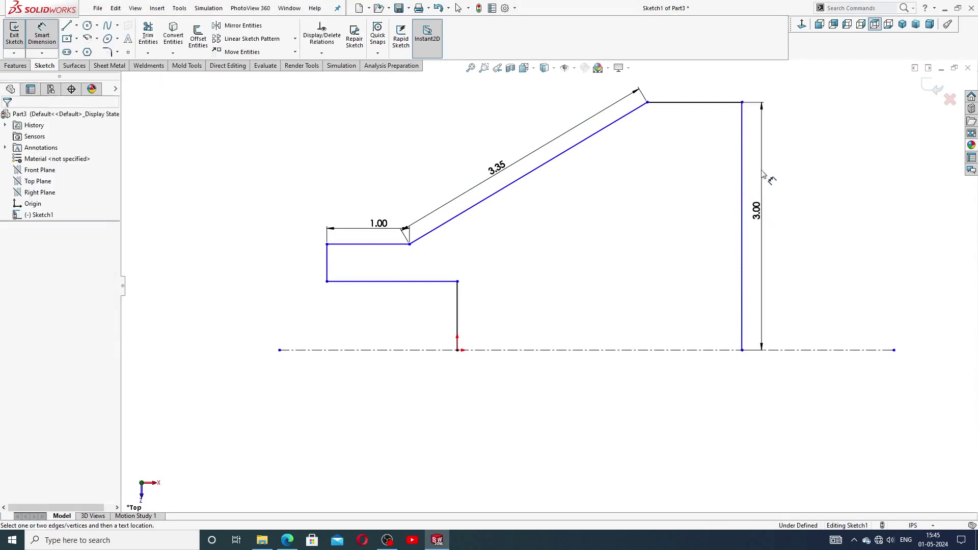
Add the 11.75 overall width and 4.00 bottom length dimensions
click(327, 261)
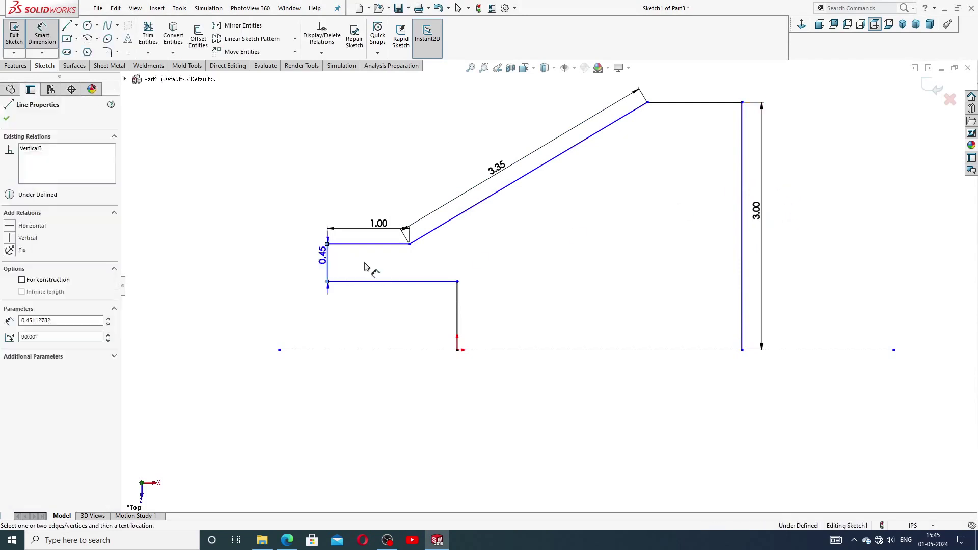
click(742, 214)
click(600, 144)
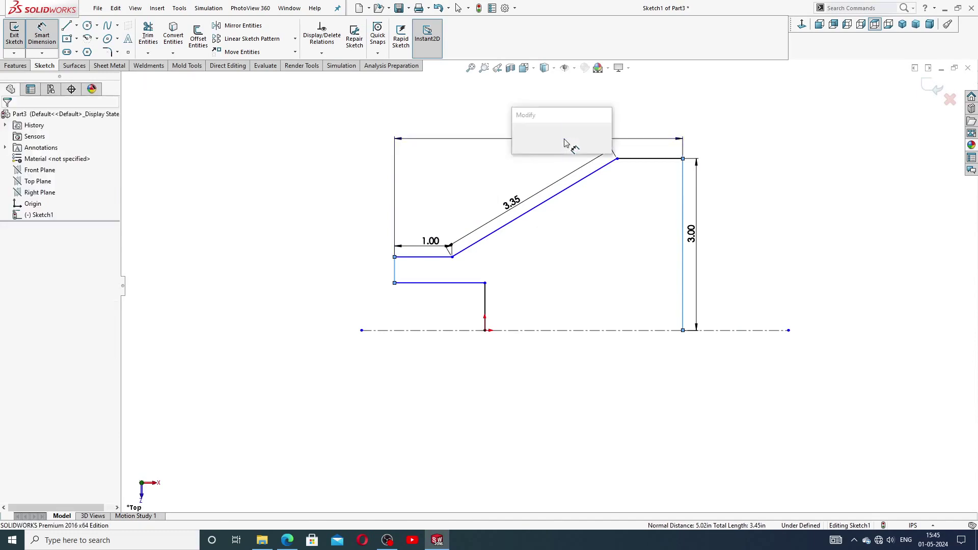
text(11)
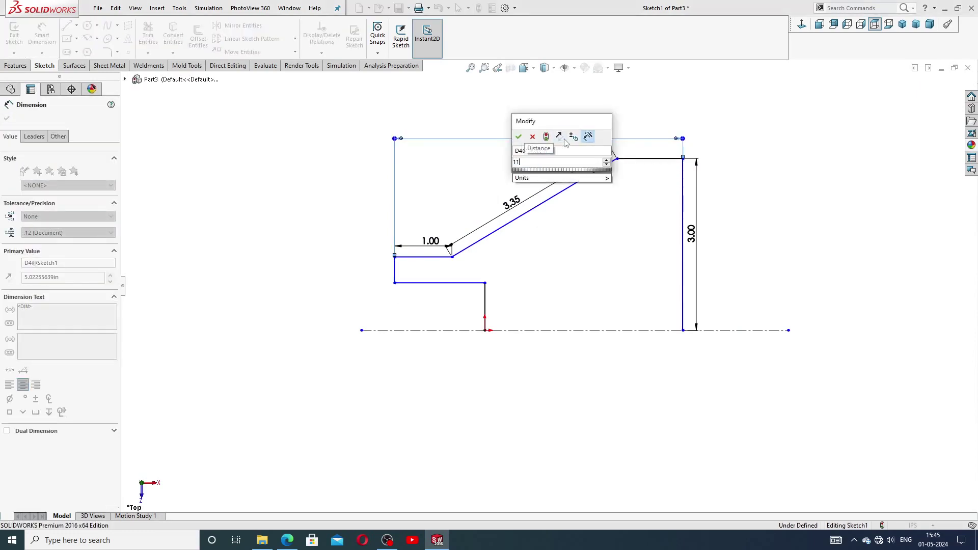
text(.75)
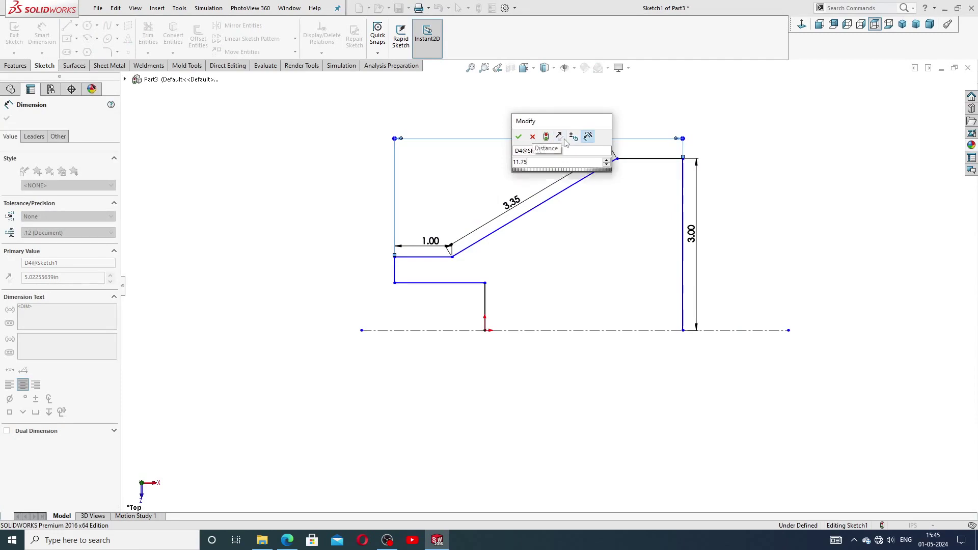
key(Return)
scroll(508, 244, up, 2)
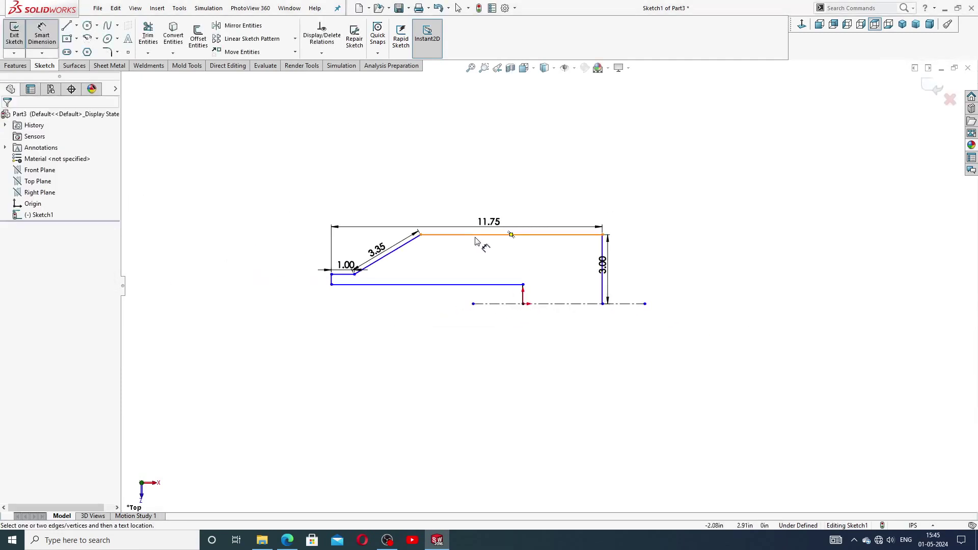
scroll(449, 285, down, 4)
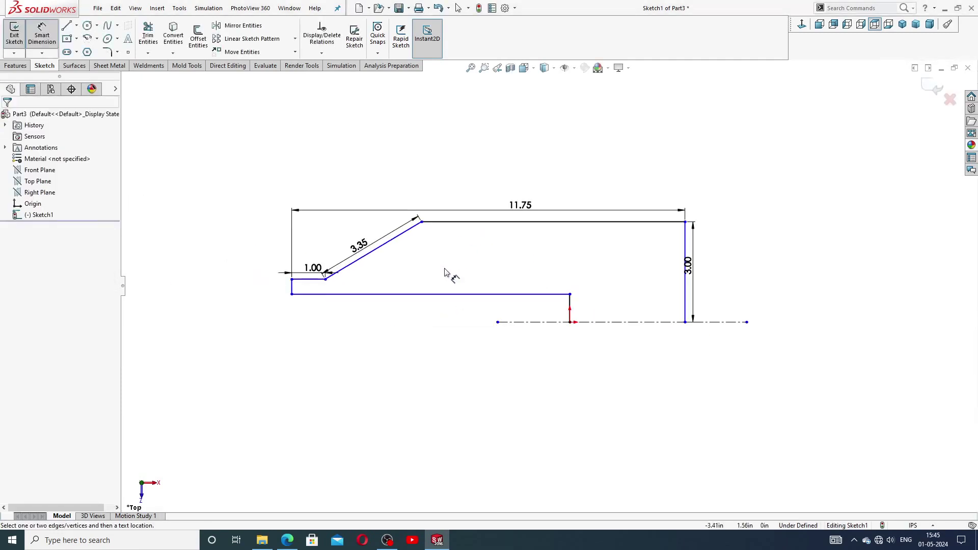
click(451, 301)
click(442, 378)
text(4)
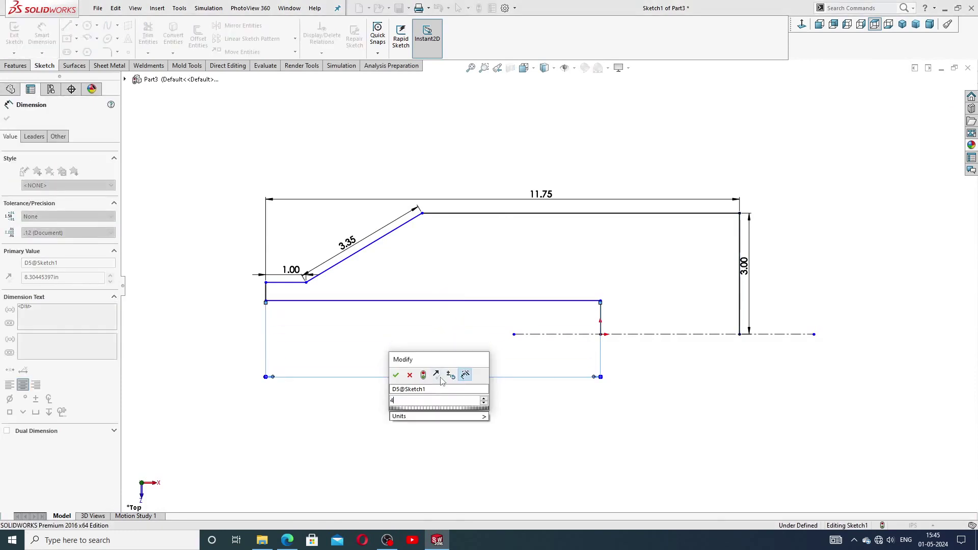
key(Return)
click(712, 370)
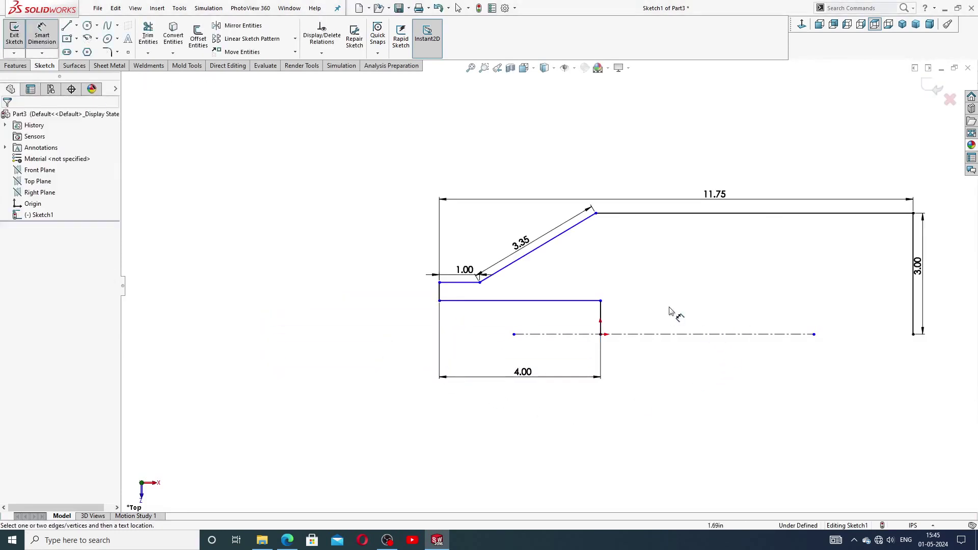
Tidy the 3.00, 11.75, 1.00 and 4.00 dimension placements and extend the centerline both ways
right_click(736, 157)
click(749, 155)
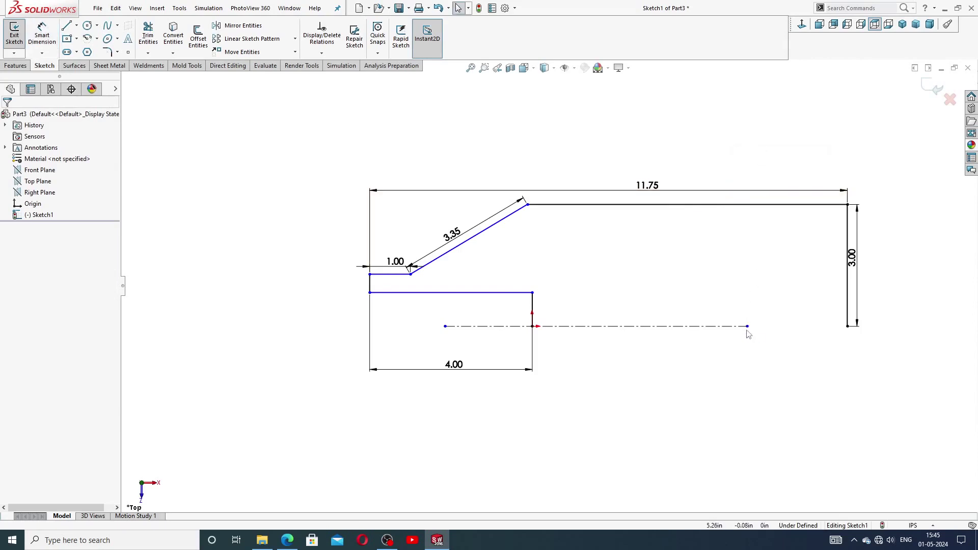
drag(747, 327, 913, 311)
scroll(864, 227, up, 3)
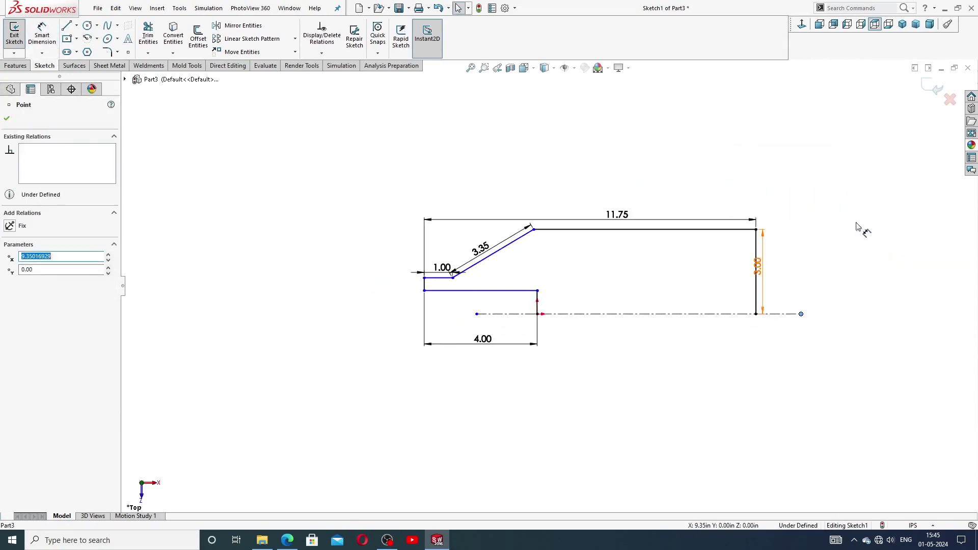
drag(736, 266, 764, 269)
click(773, 270)
drag(585, 199, 559, 184)
click(581, 250)
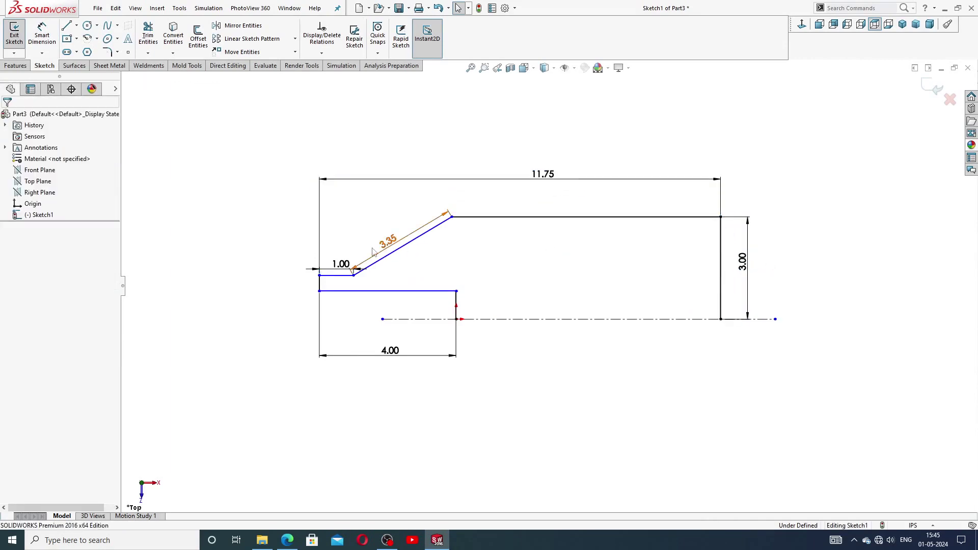
drag(341, 264, 336, 247)
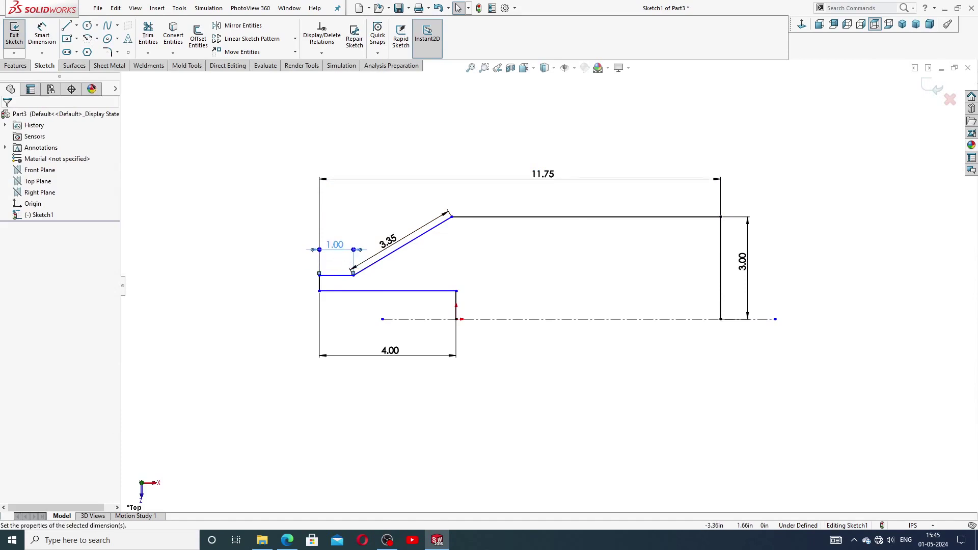
click(386, 240)
click(473, 280)
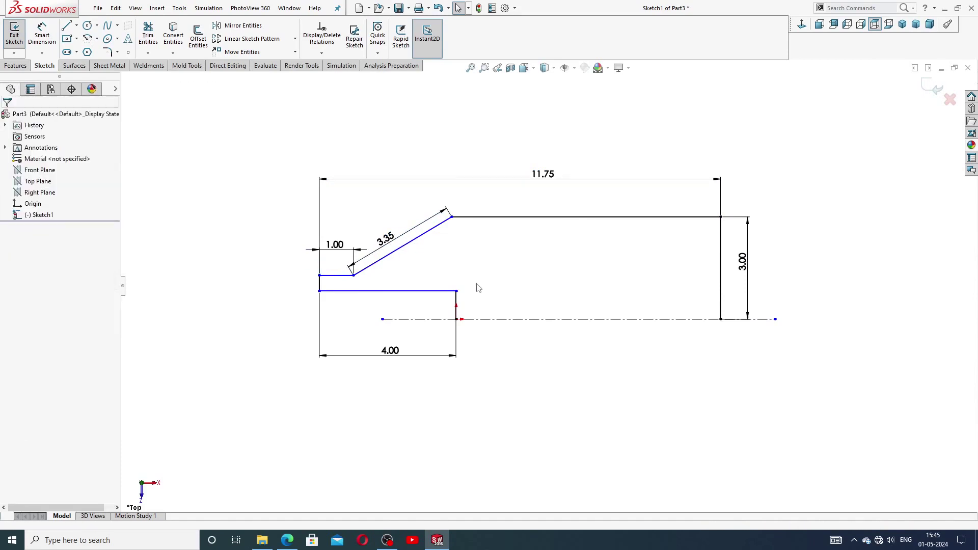
scroll(468, 296, up, 1)
drag(410, 313, 304, 313)
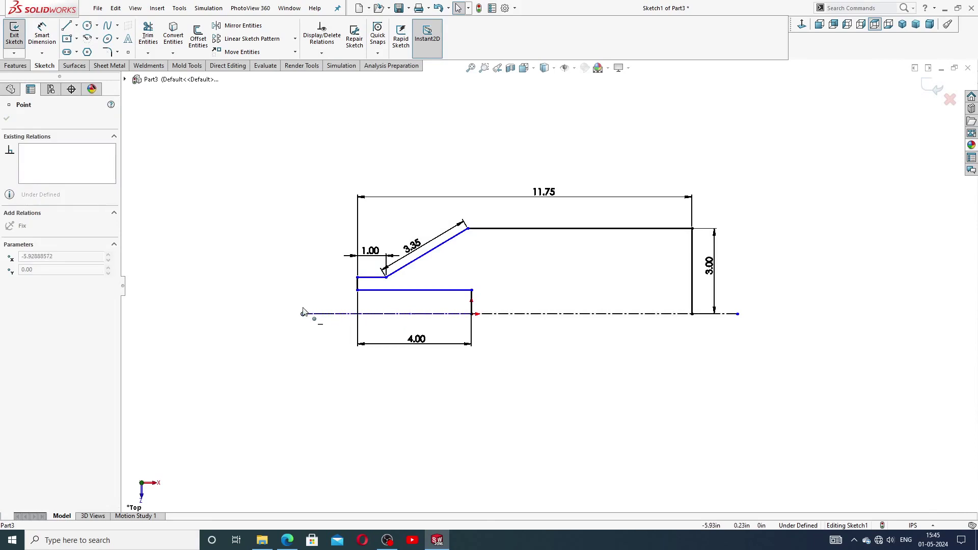
click(538, 370)
scroll(535, 352, up, 3)
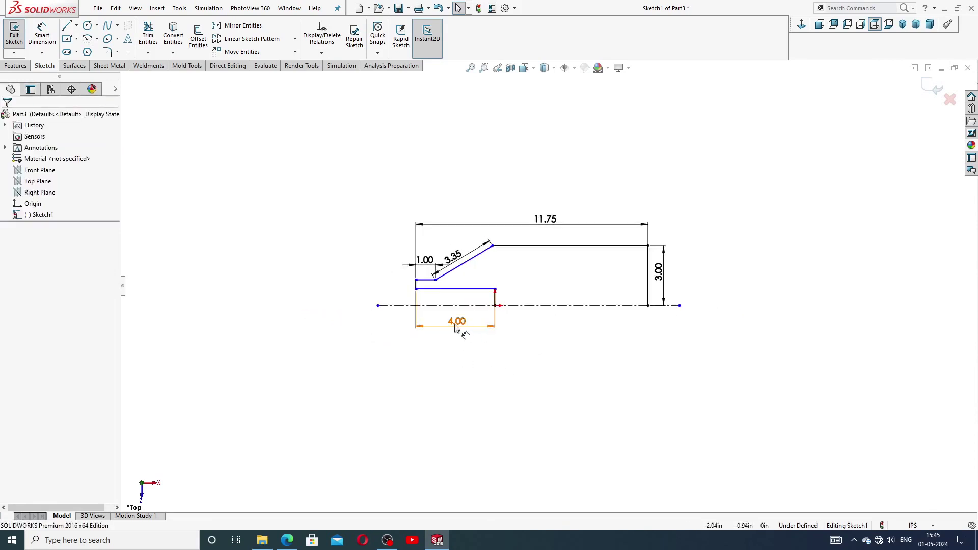
drag(494, 330, 493, 330)
click(559, 334)
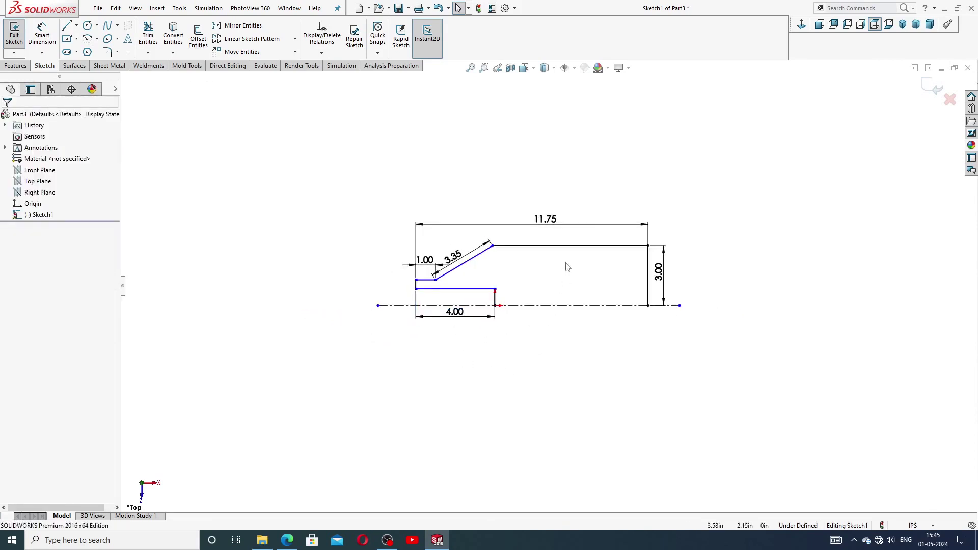
scroll(568, 266, down, 1)
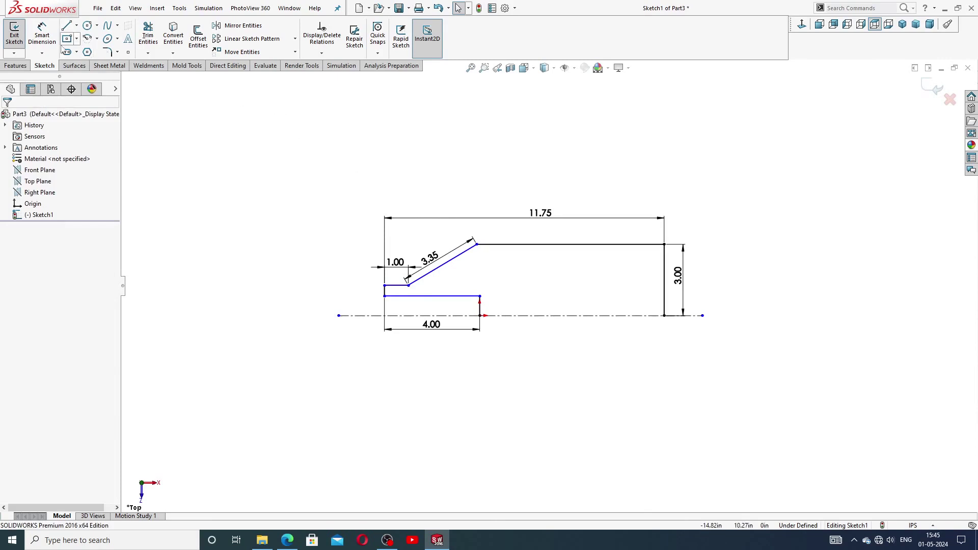
Dimension the lower and upper left horizontal lines 1.00 and 1.50 from the centerline
click(41, 35)
scroll(661, 281, down, 2)
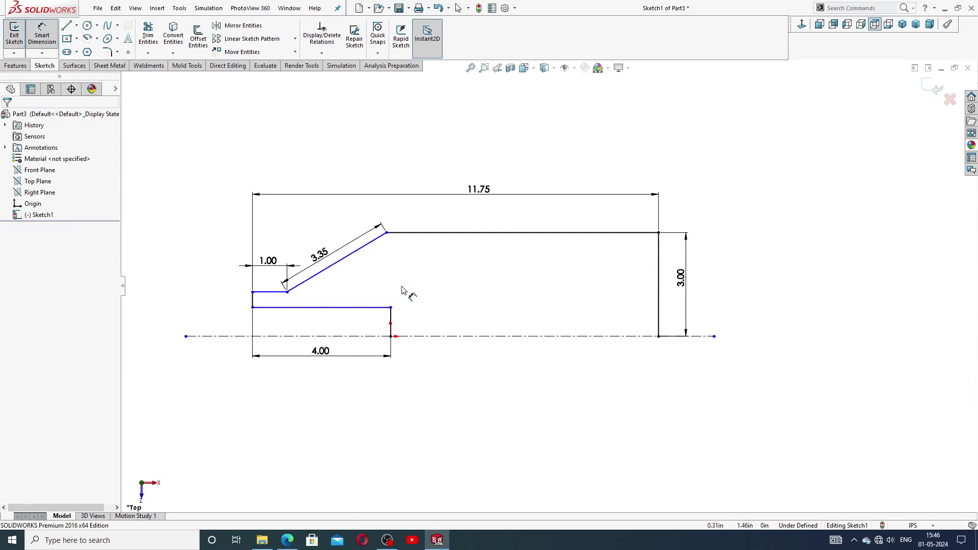
click(275, 308)
click(278, 337)
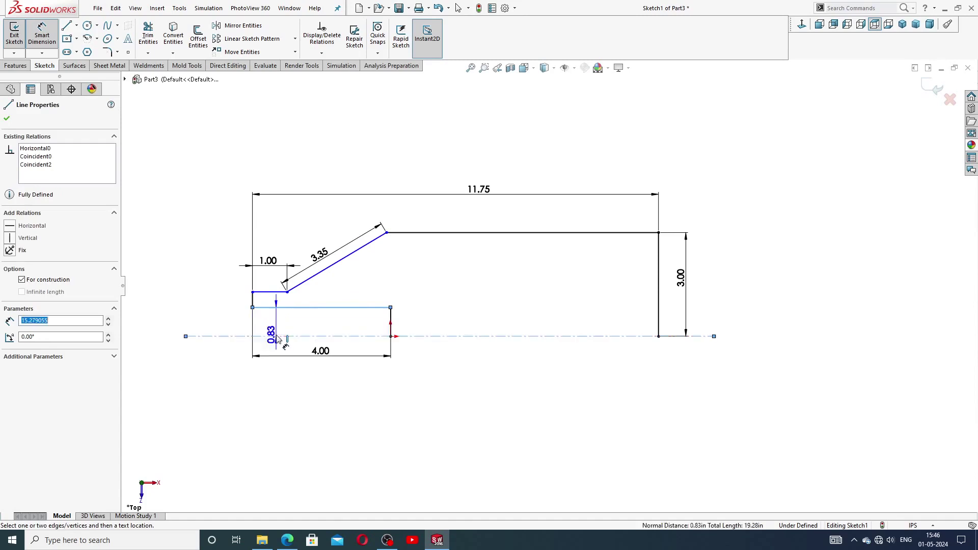
click(237, 320)
text(1)
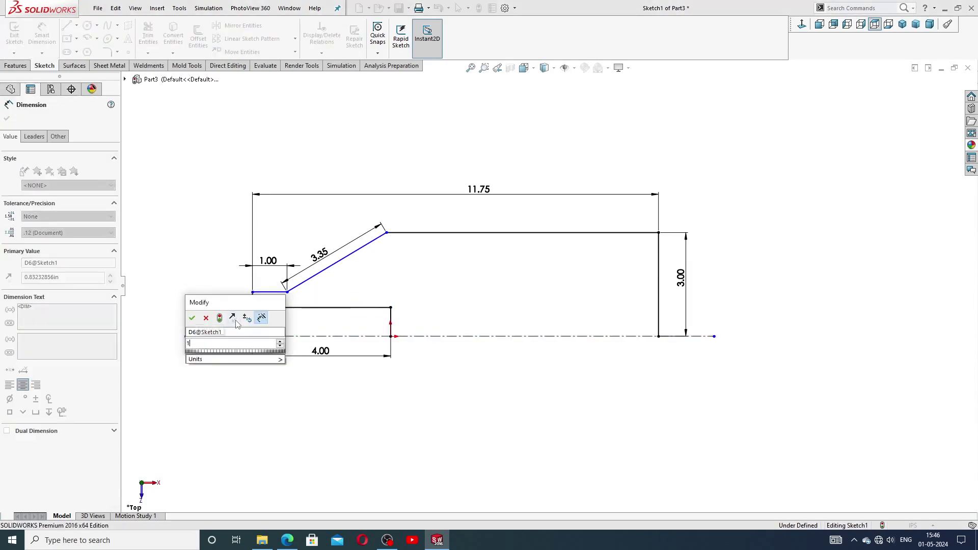
key(Return)
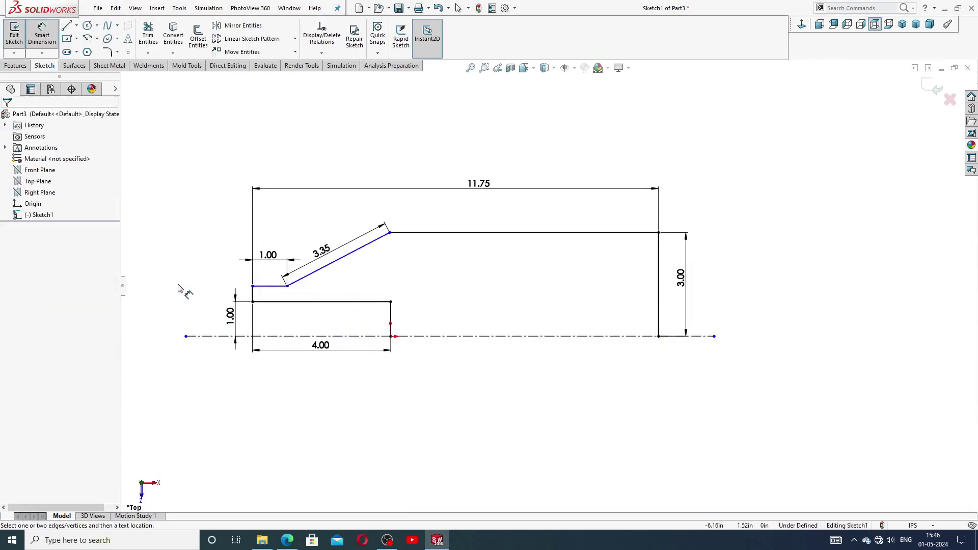
click(270, 286)
click(265, 340)
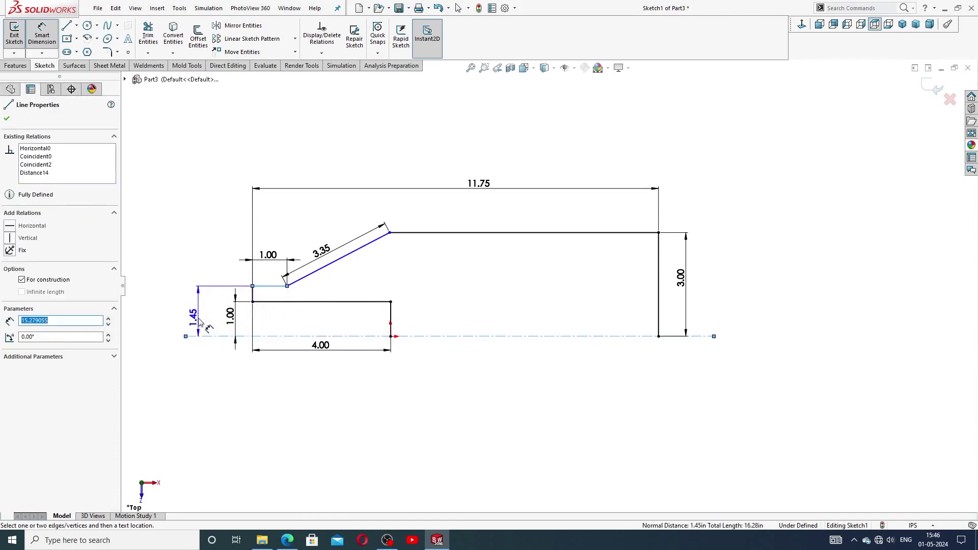
click(206, 321)
text(1.5)
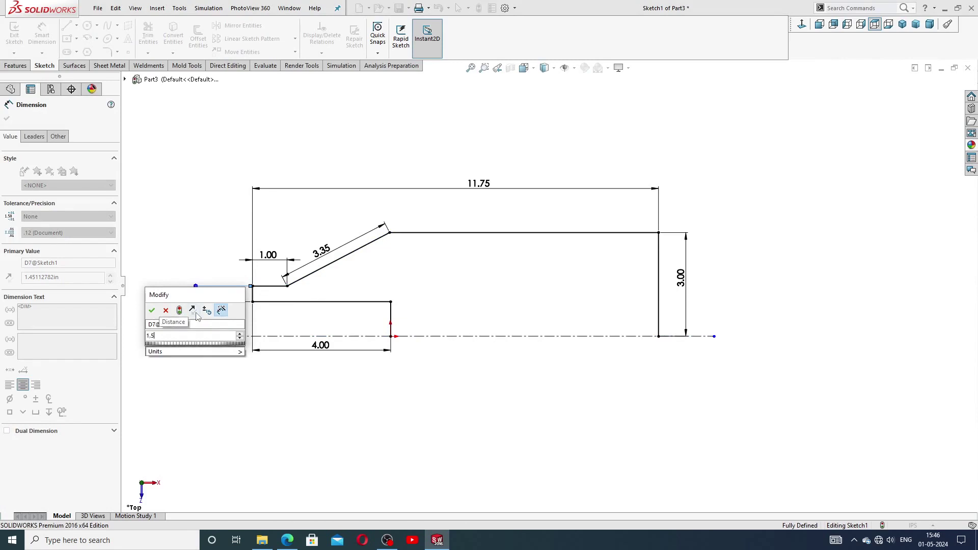
key(Return)
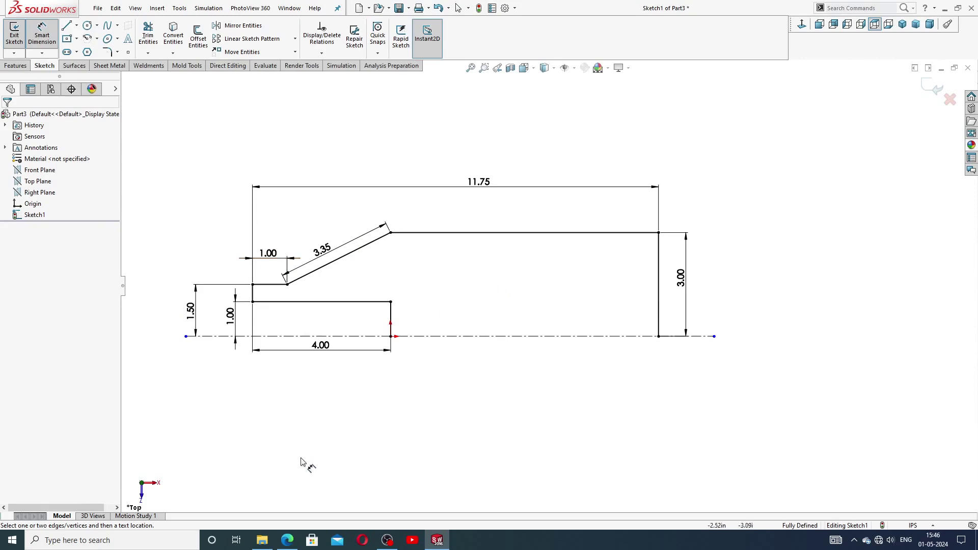
Bring up the Arbor Press PDF to view the Part-18 base reference drawing
click(287, 540)
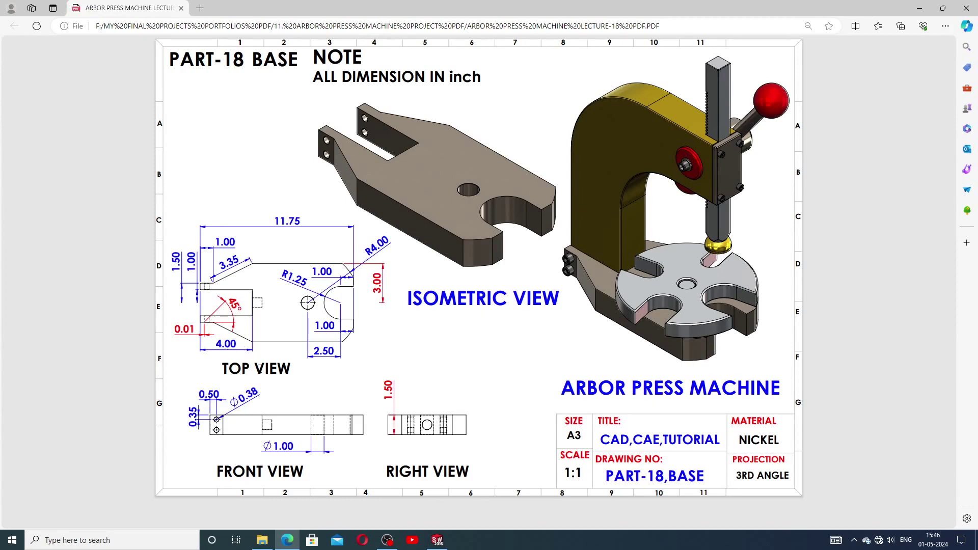
Draw a circle centred on the centreline near the right end of the profile
click(437, 539)
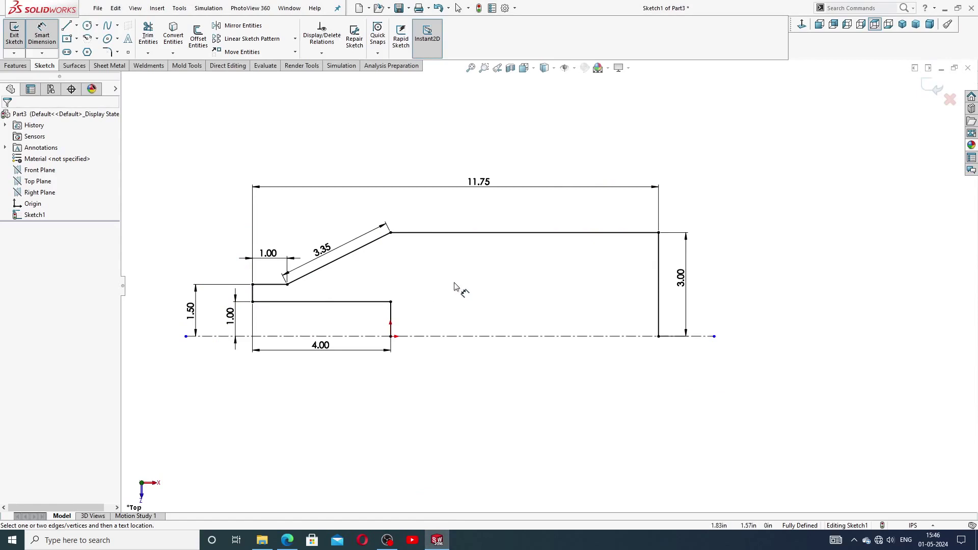
right_click(456, 282)
click(480, 151)
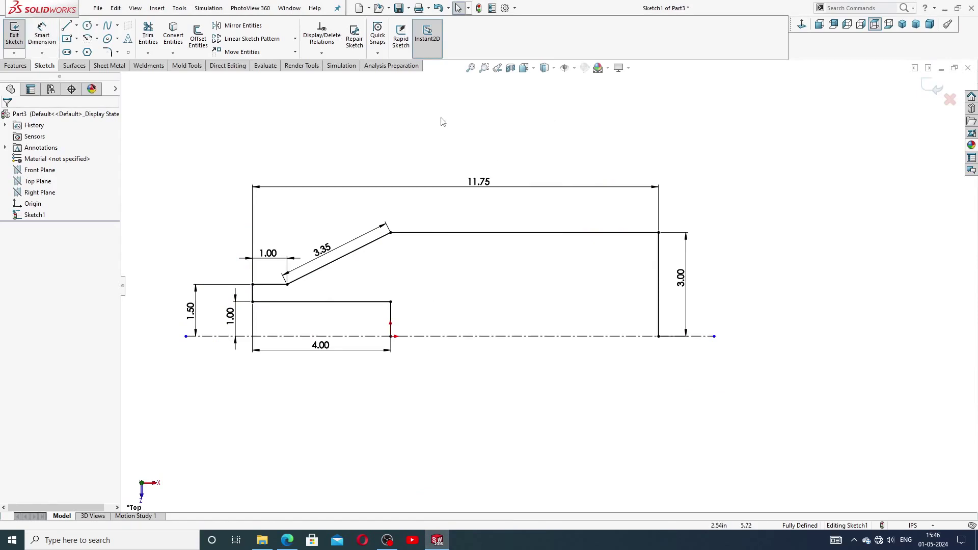
click(87, 25)
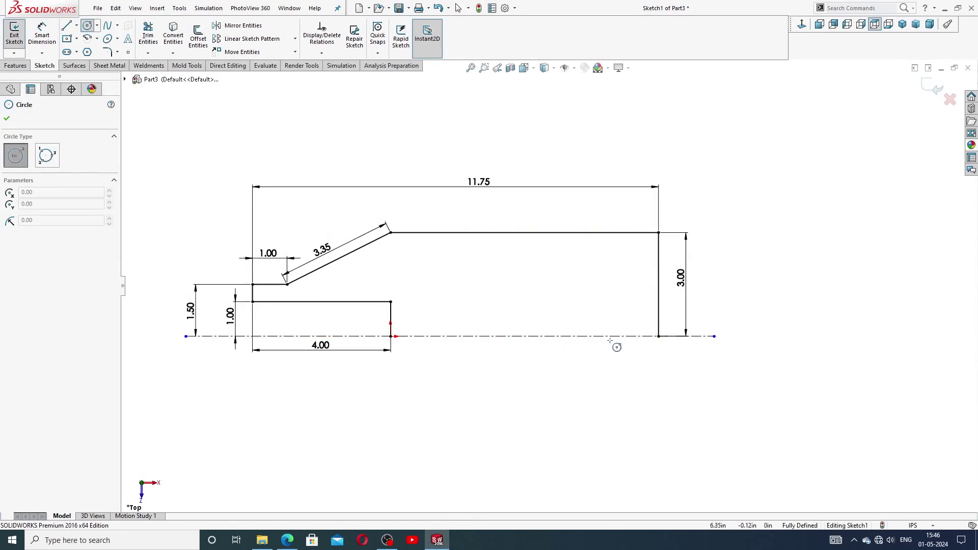
click(590, 336)
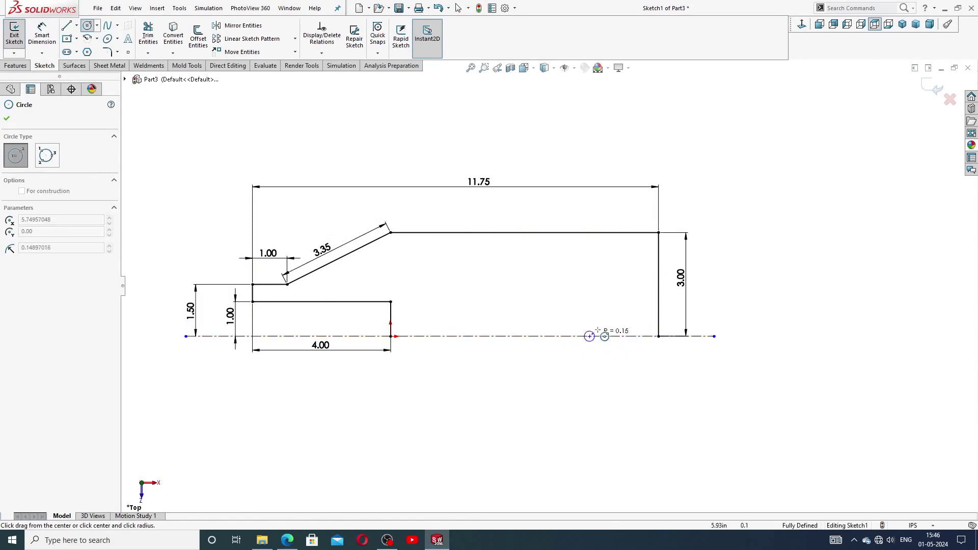
click(614, 300)
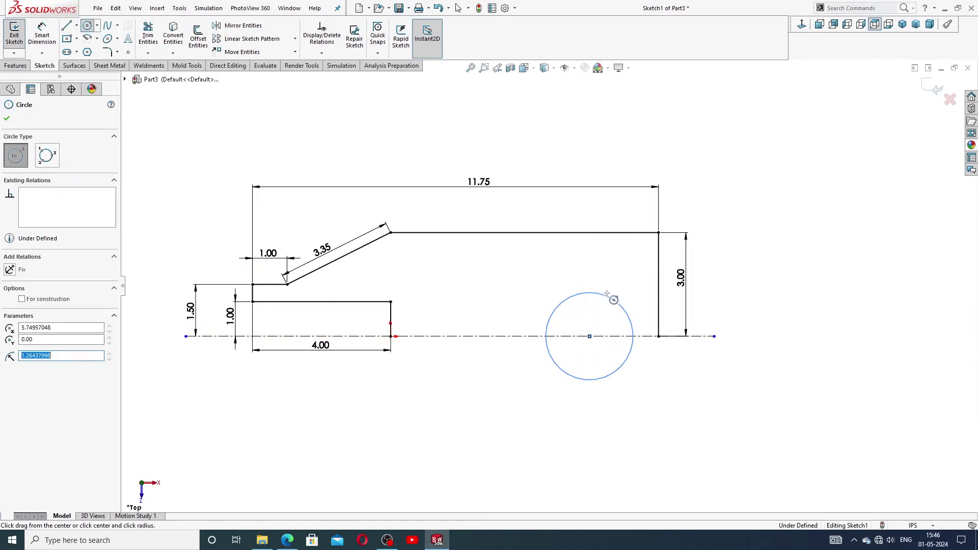
right_click(611, 284)
click(634, 287)
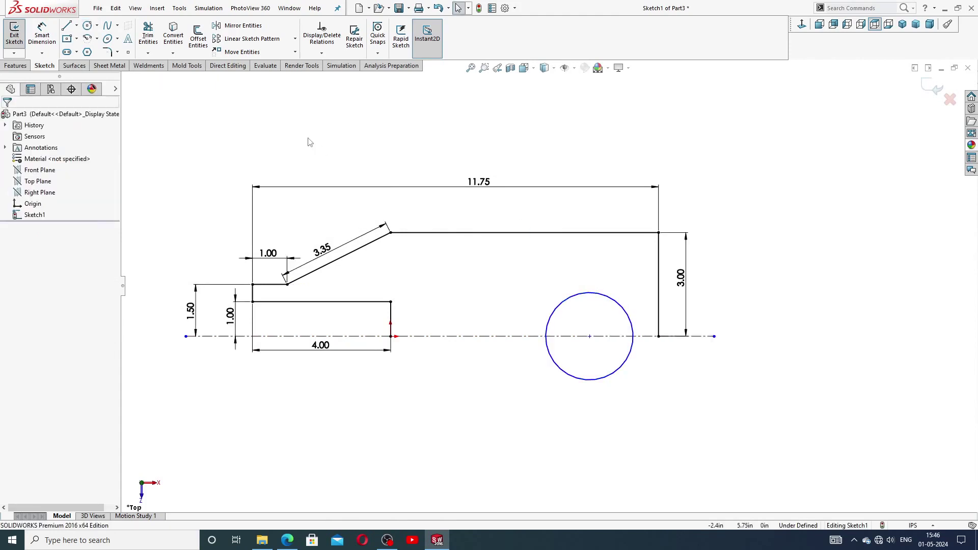
Draw a horizontal line from the circle's top point to the right vertical edge
click(66, 26)
scroll(612, 275, down, 3)
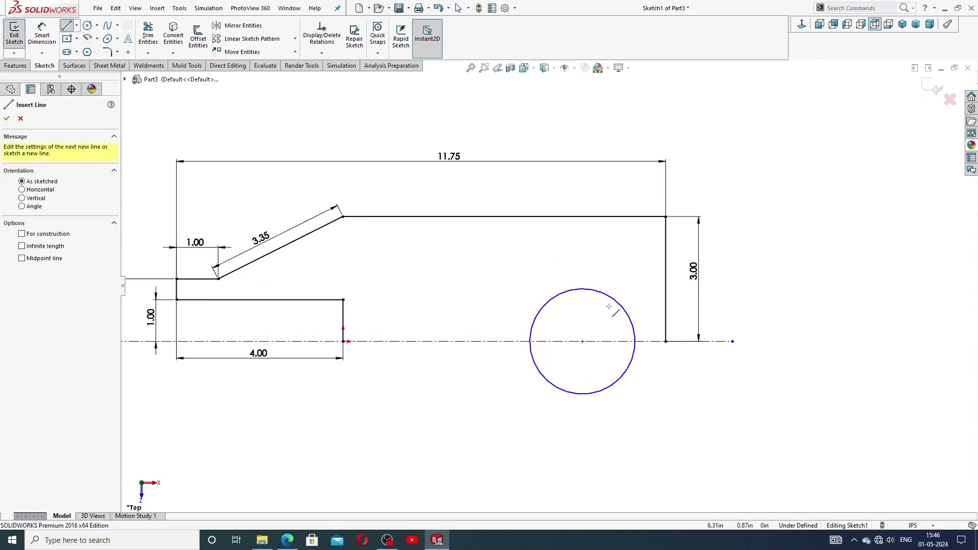
click(563, 279)
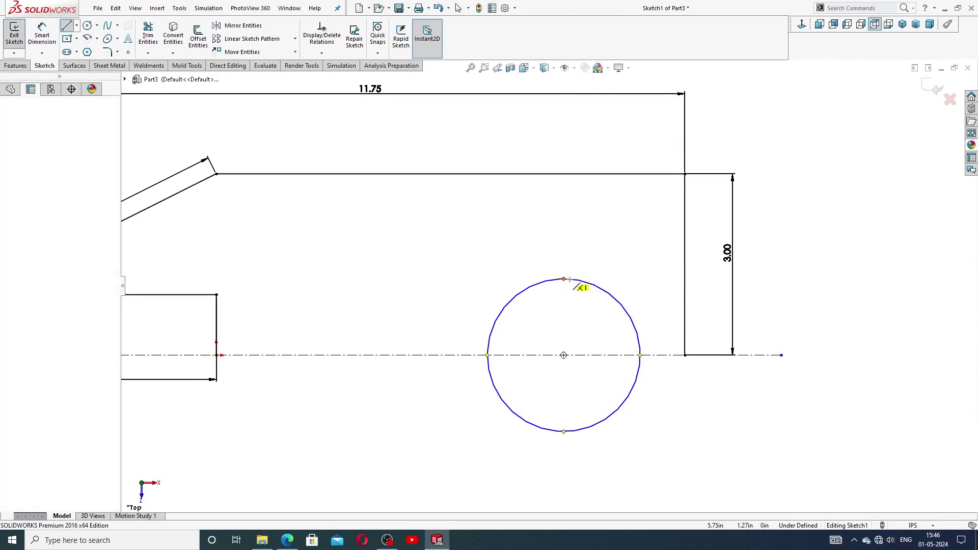
click(685, 279)
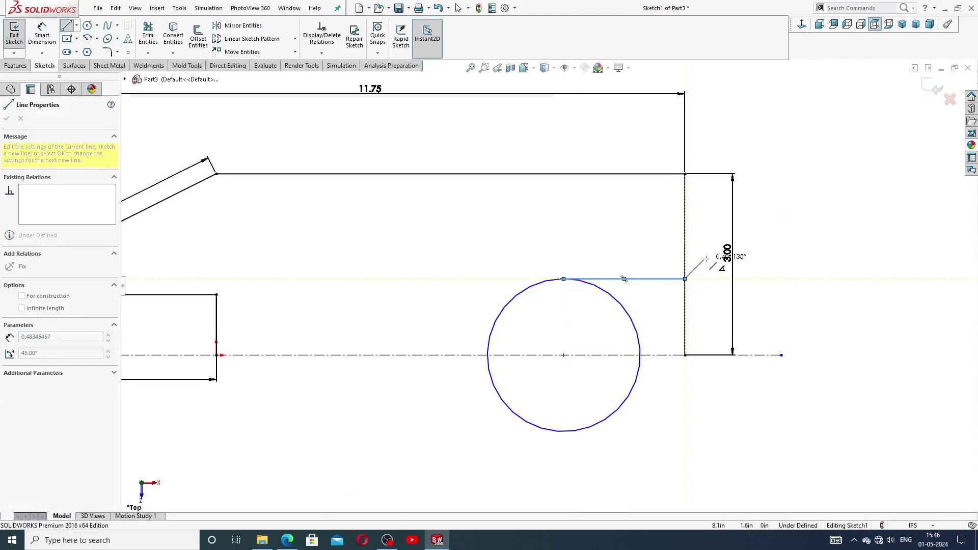
right_click(715, 262)
click(726, 265)
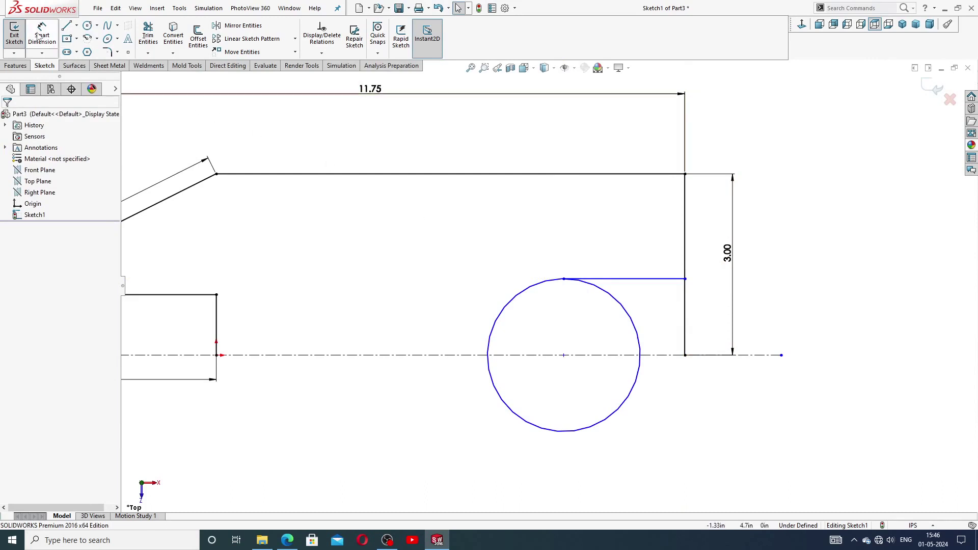
Trim away the circle's unwanted arcs and the lower part of the right vertical line
click(147, 35)
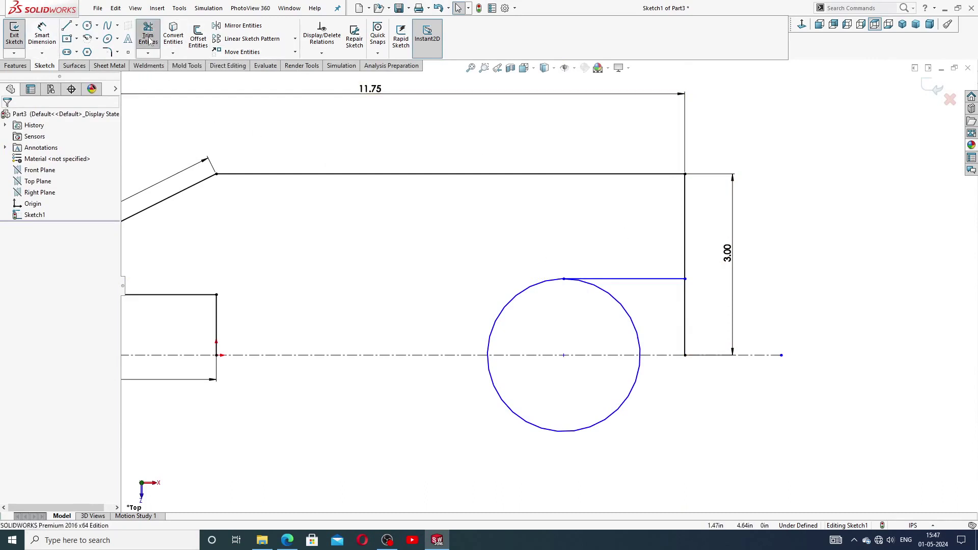
click(637, 334)
click(640, 365)
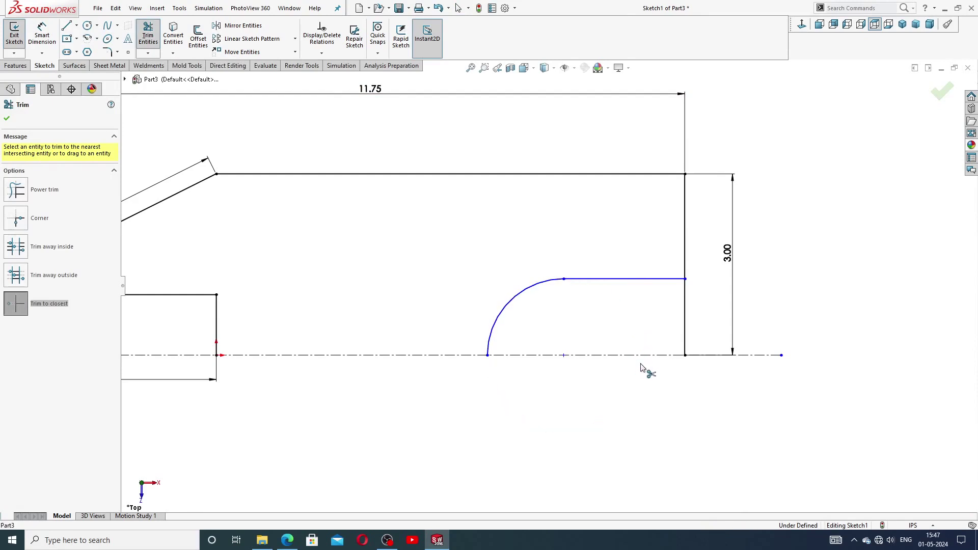
click(686, 331)
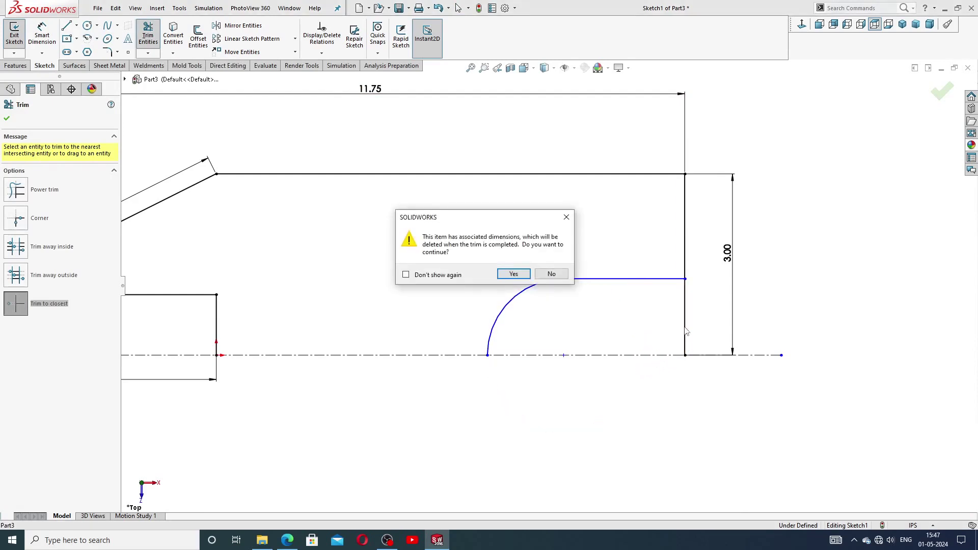
click(514, 274)
right_click(732, 253)
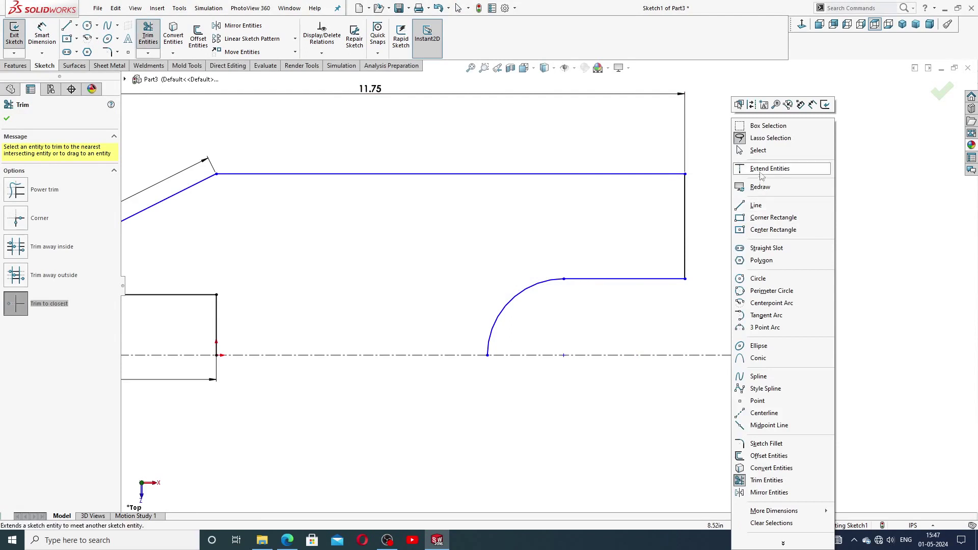
click(759, 151)
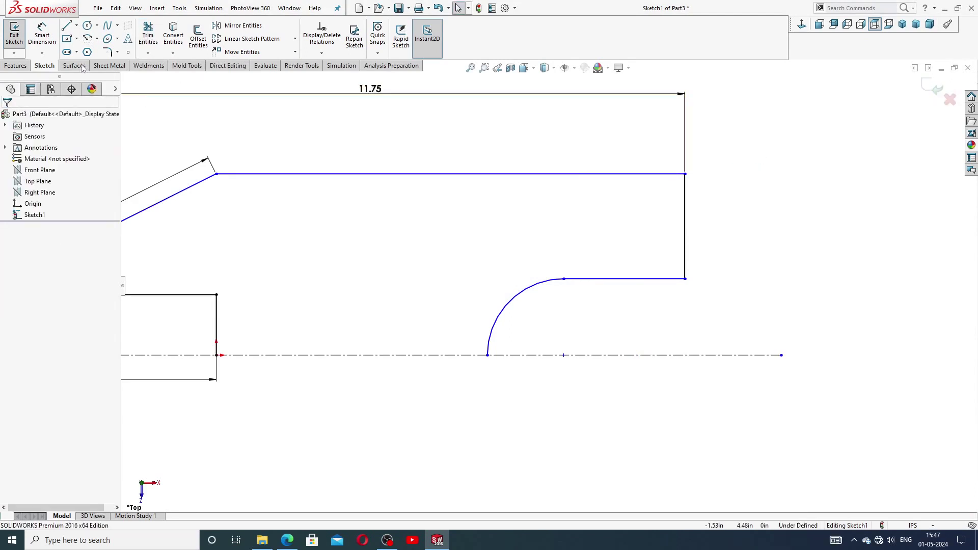
Dimension the horizontal step to 1.00 and the height above the centreline to 3.00
click(42, 35)
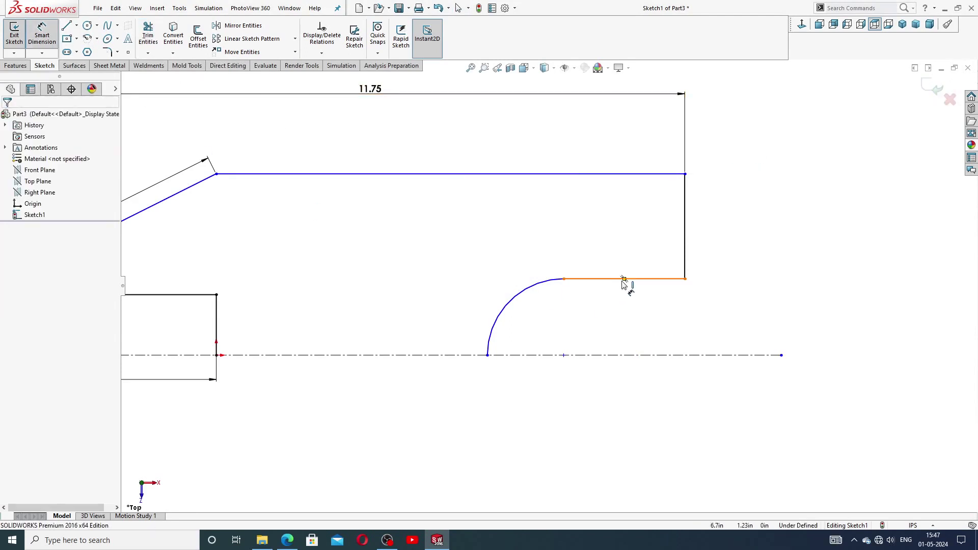
click(640, 279)
click(634, 267)
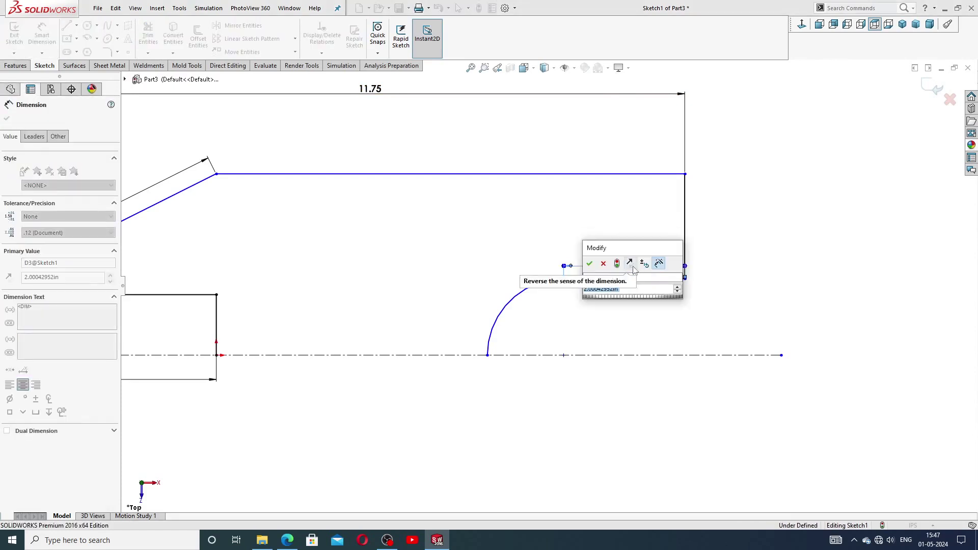
text(1)
key(Return)
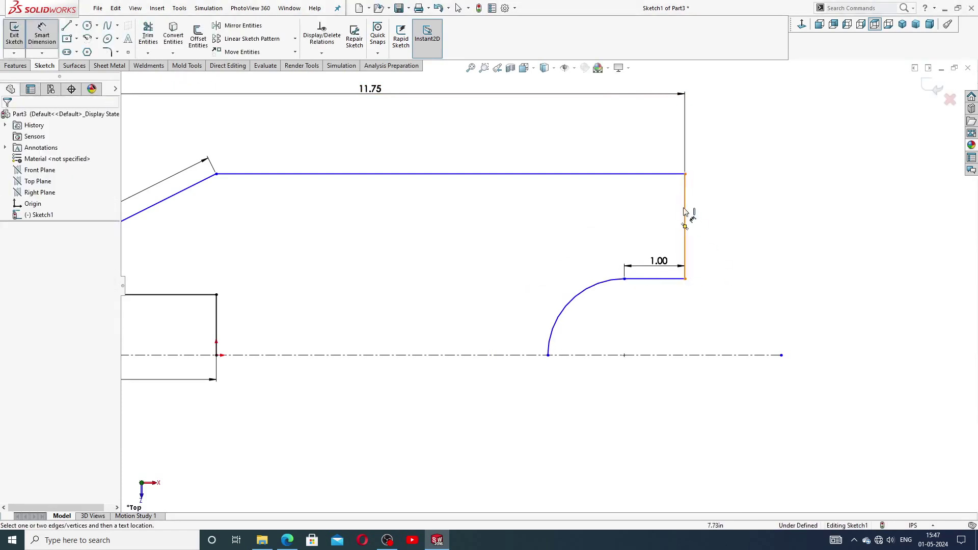
click(678, 177)
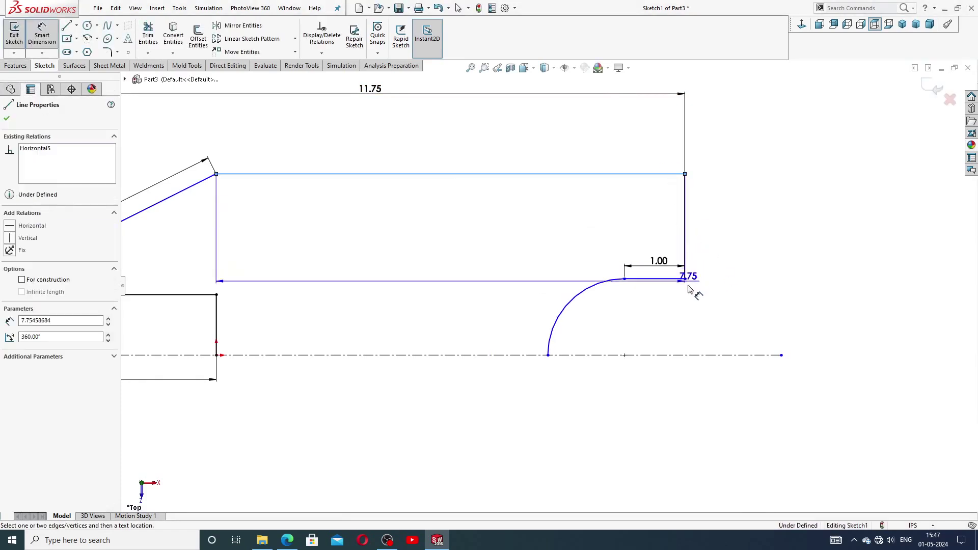
click(678, 355)
click(728, 279)
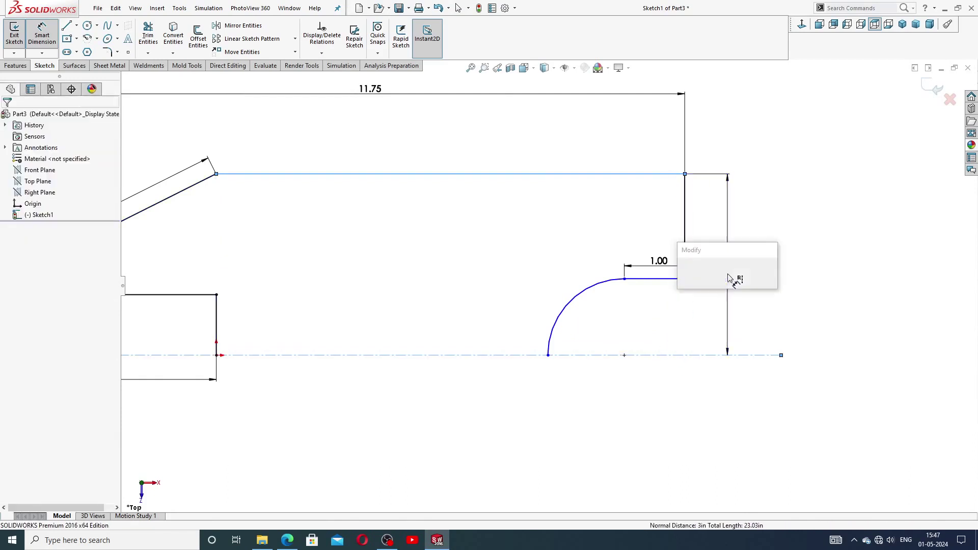
click(686, 272)
click(762, 221)
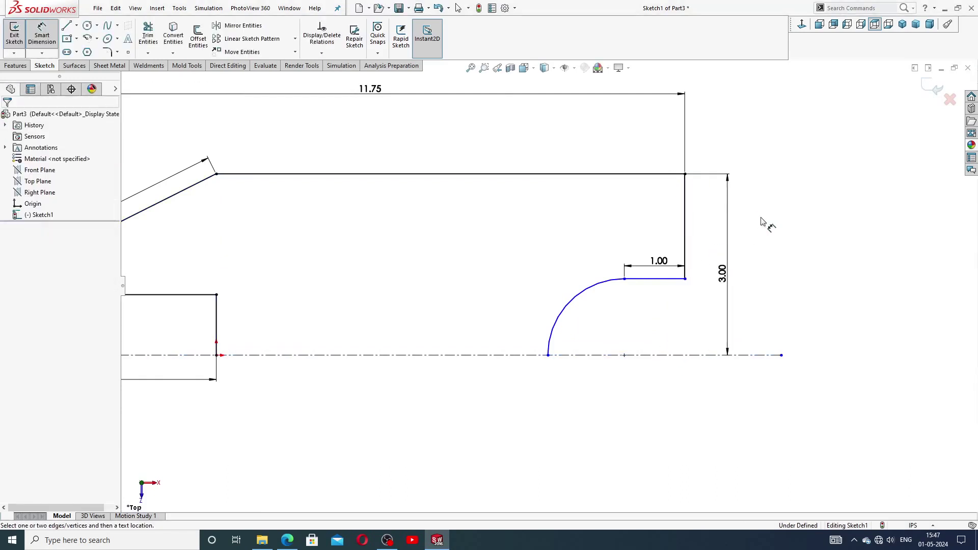
Dimension the notch arc's radius to R1.25
click(602, 287)
click(557, 263)
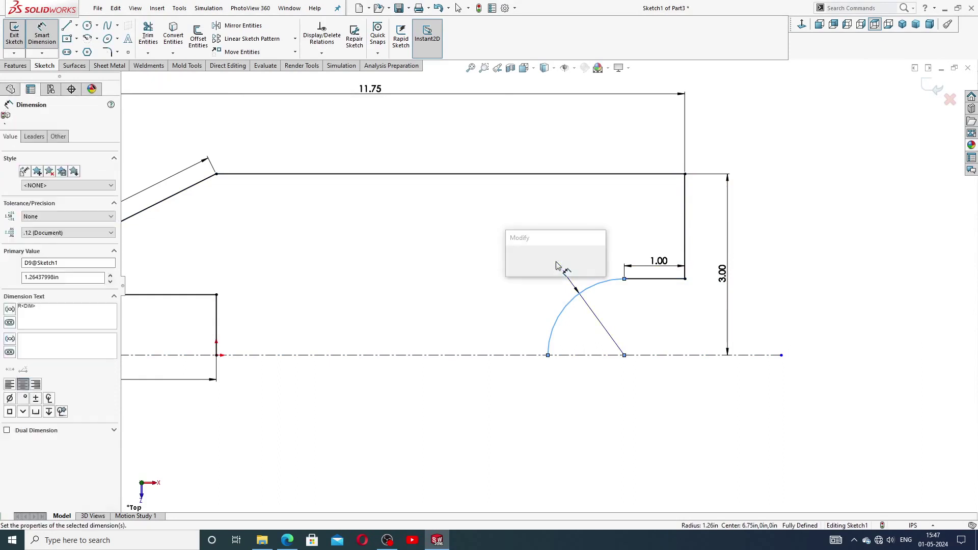
text(1.)
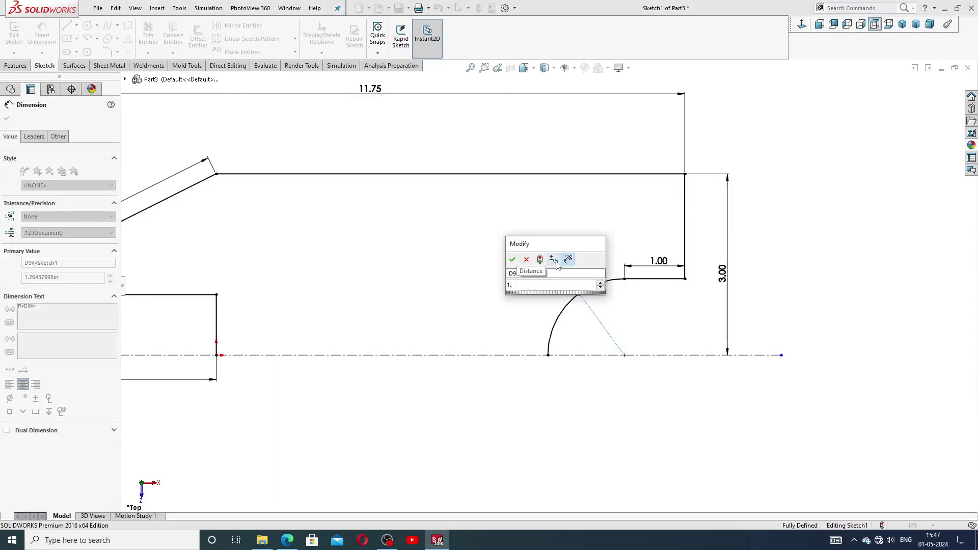
text(25)
key(Return)
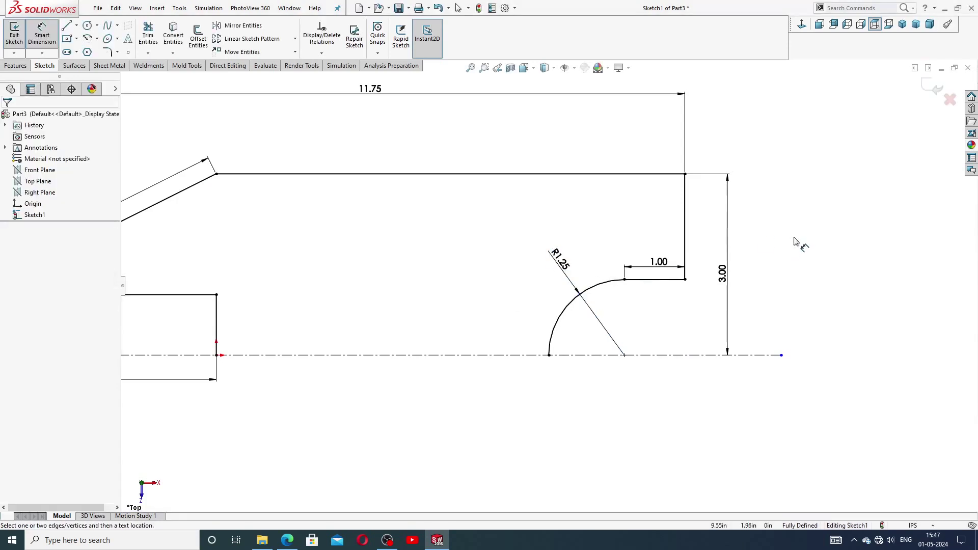
scroll(792, 233, up, 5)
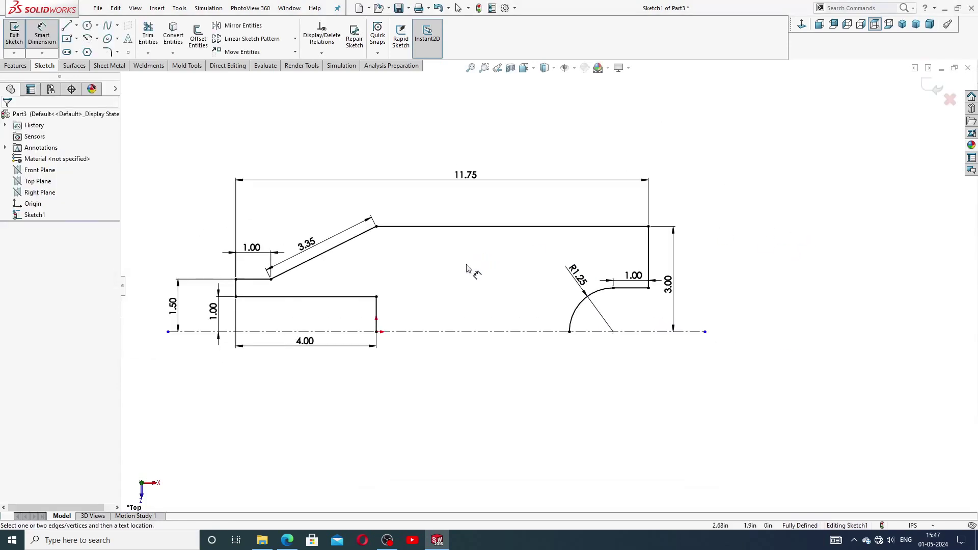
right_click(692, 198)
click(713, 154)
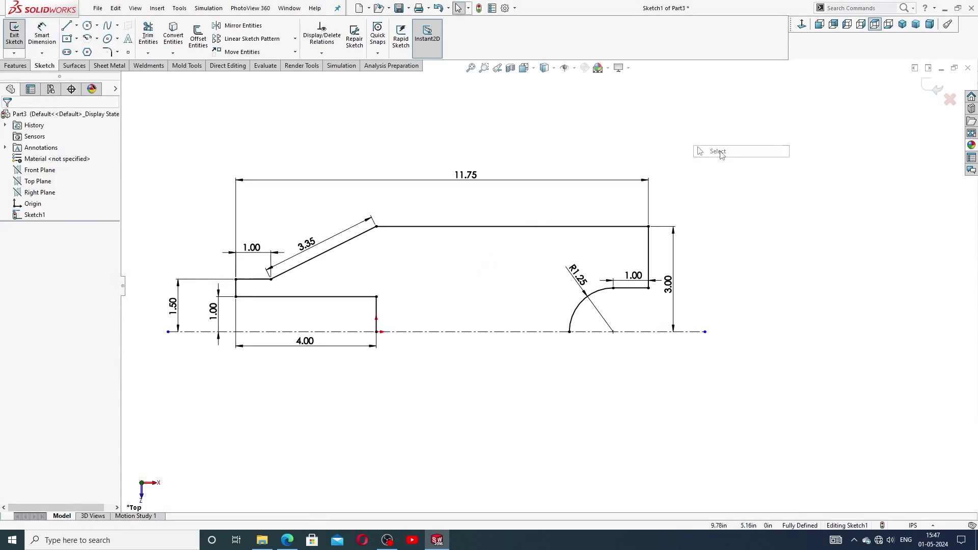
scroll(440, 283, up, 1)
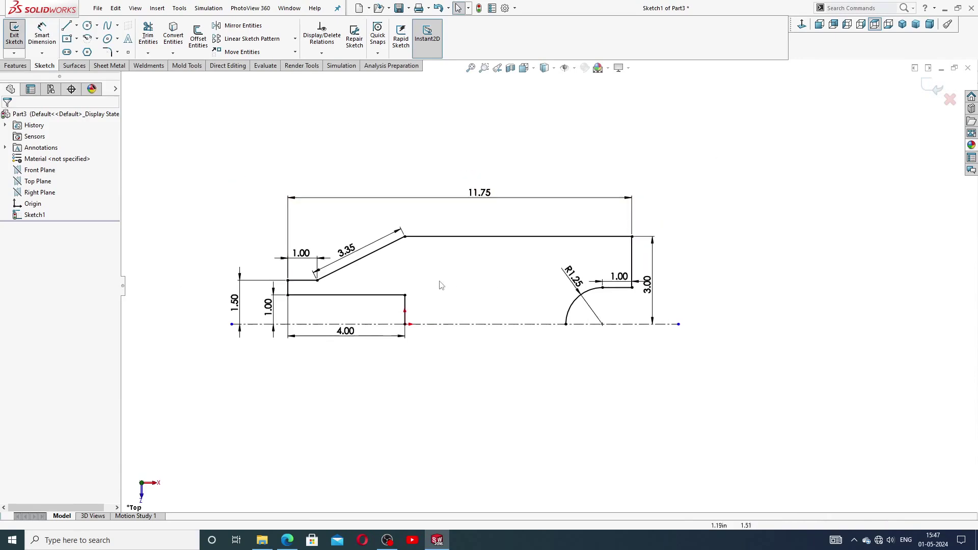
scroll(440, 283, down, 1)
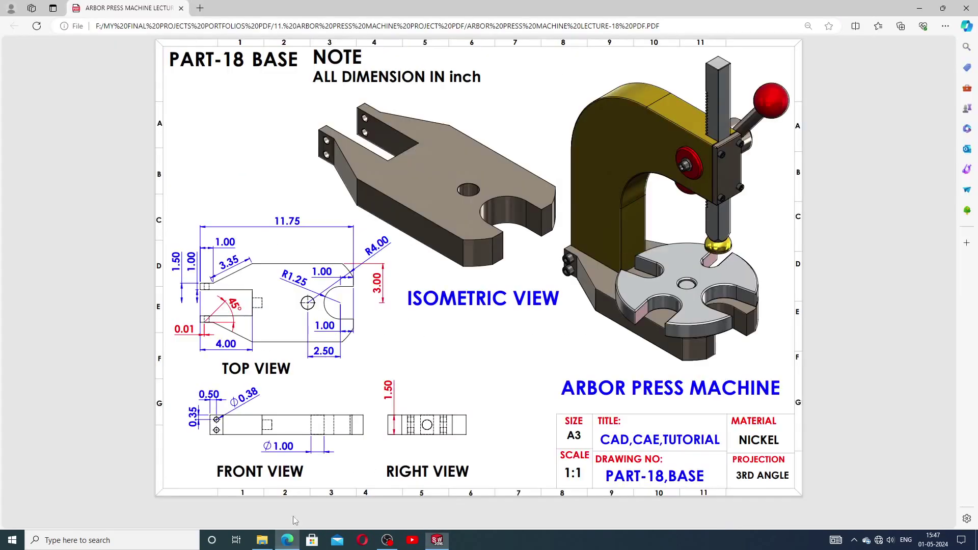
click(288, 540)
click(288, 539)
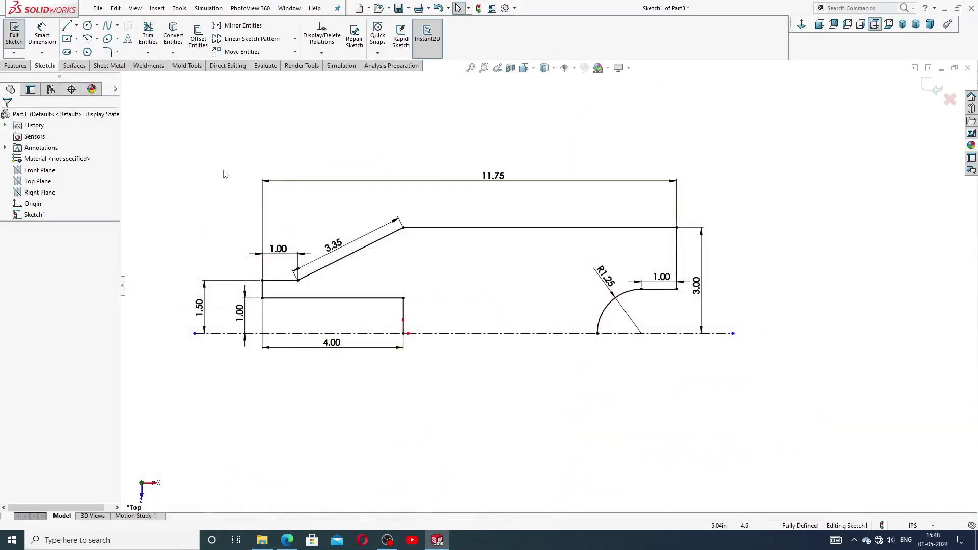
Draw a large centre-point arc centred on the centreline, spanning above and below it
click(116, 38)
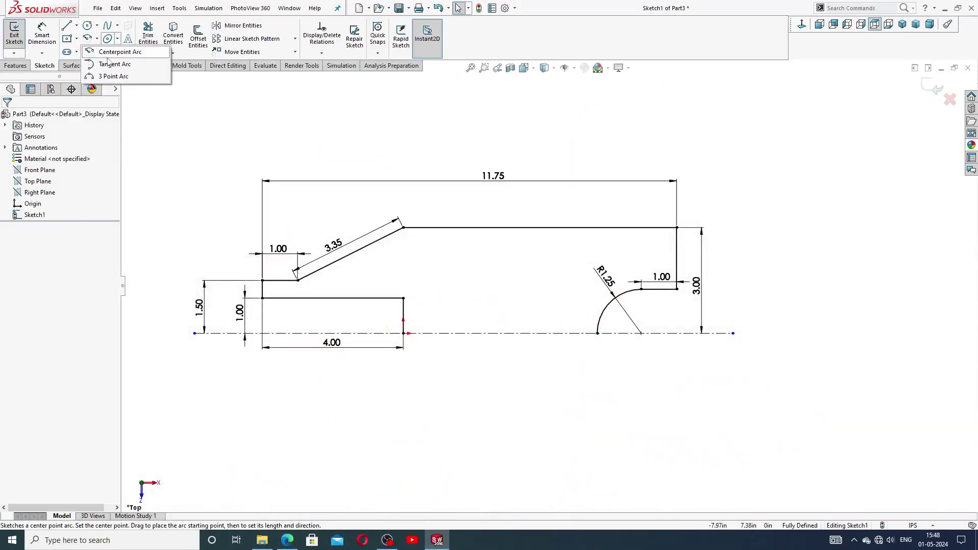
click(112, 53)
scroll(548, 319, down, 2)
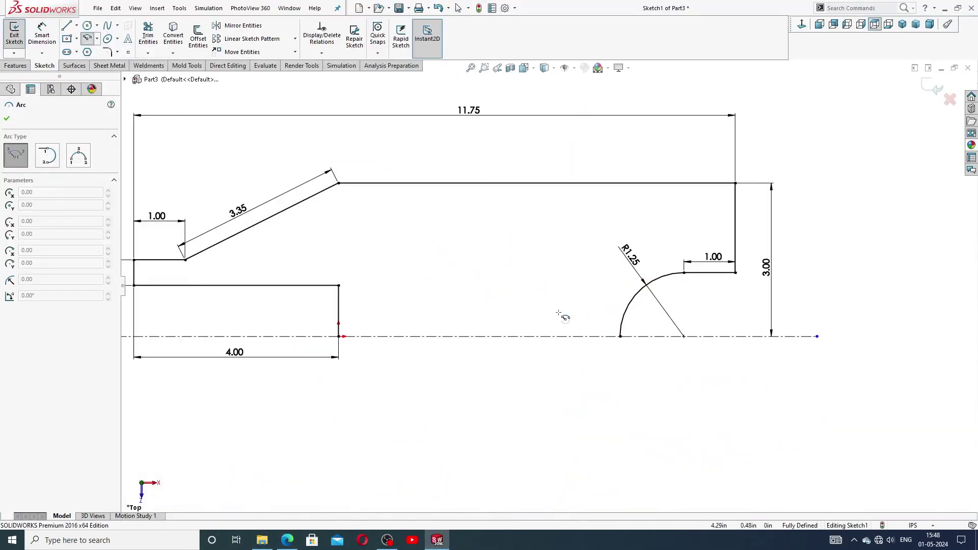
click(547, 337)
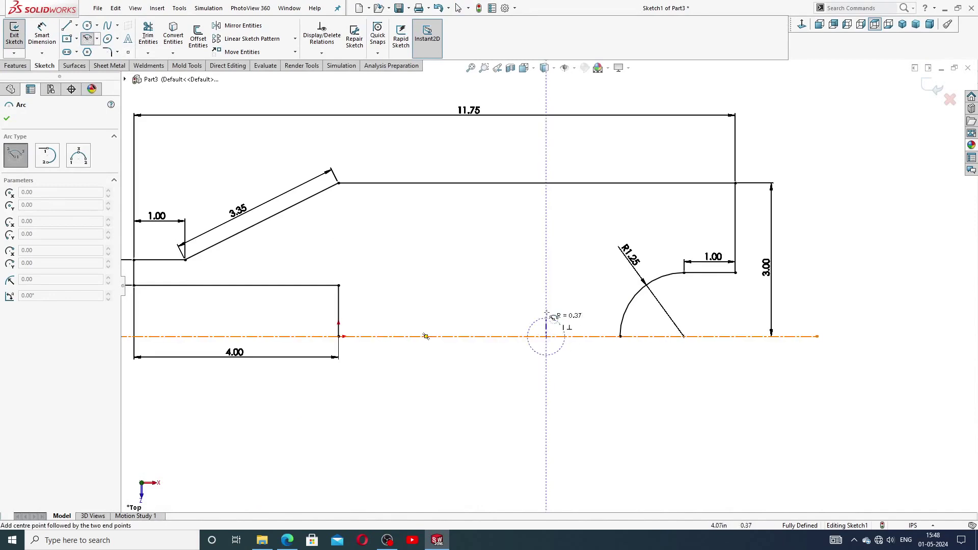
click(633, 149)
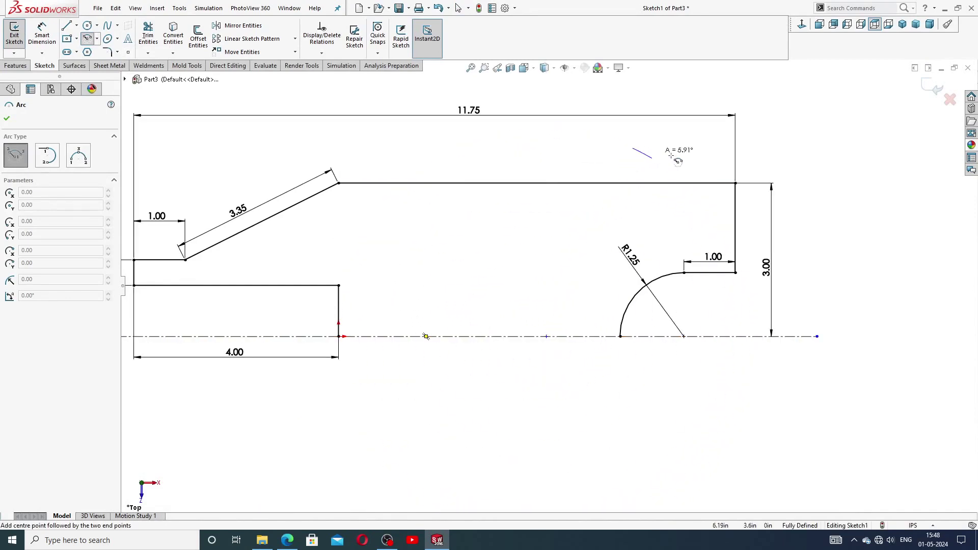
click(724, 443)
right_click(821, 260)
click(841, 267)
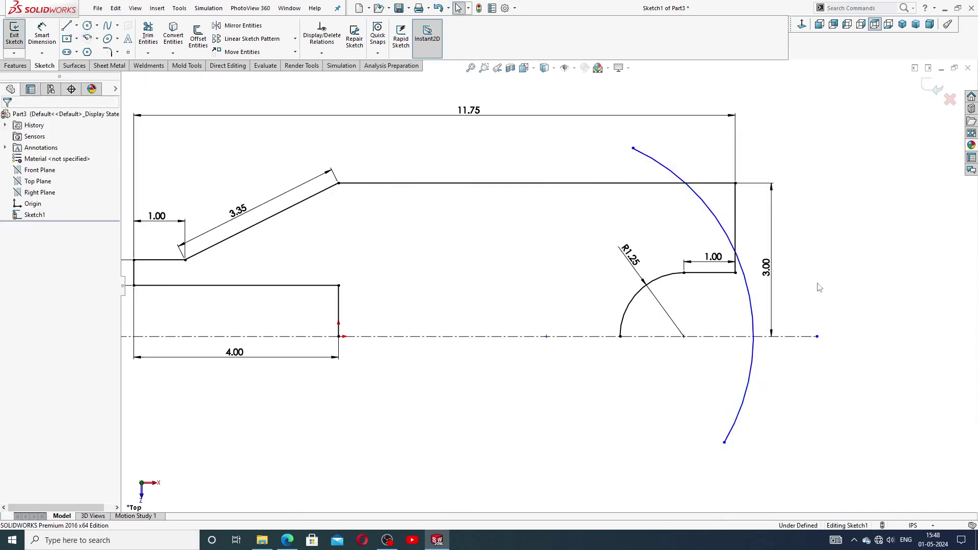
scroll(815, 290, up, 3)
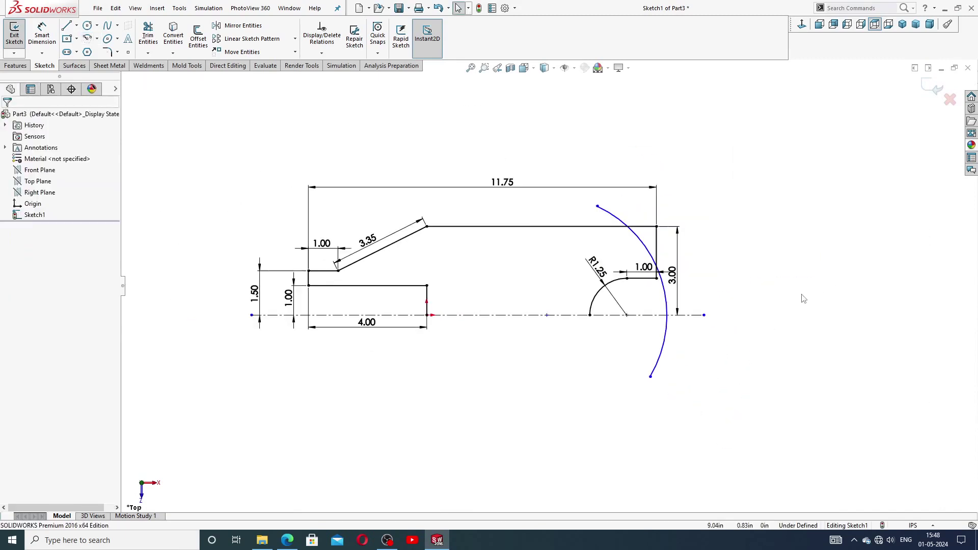
Dimension the large arc's radius to R4.00
click(42, 36)
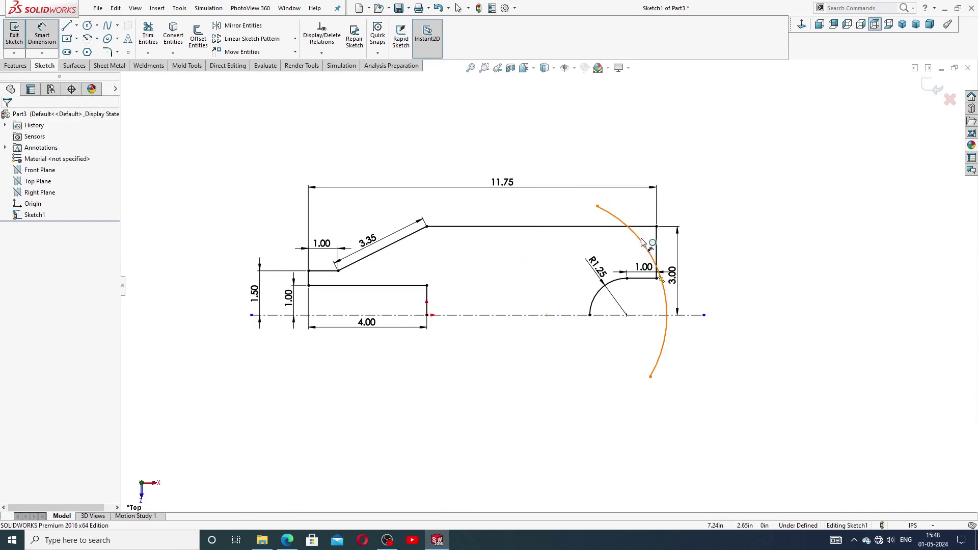
click(642, 243)
click(720, 219)
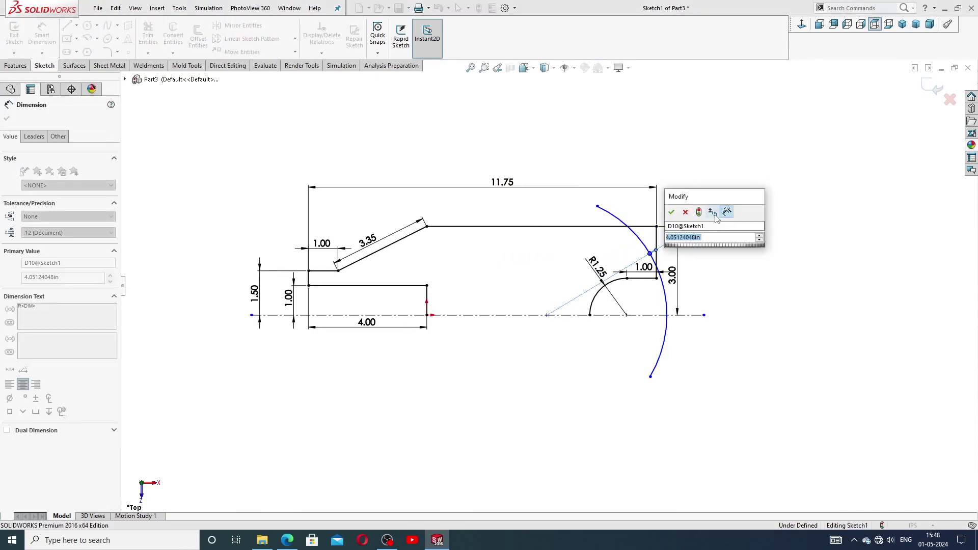
text(4)
key(Return)
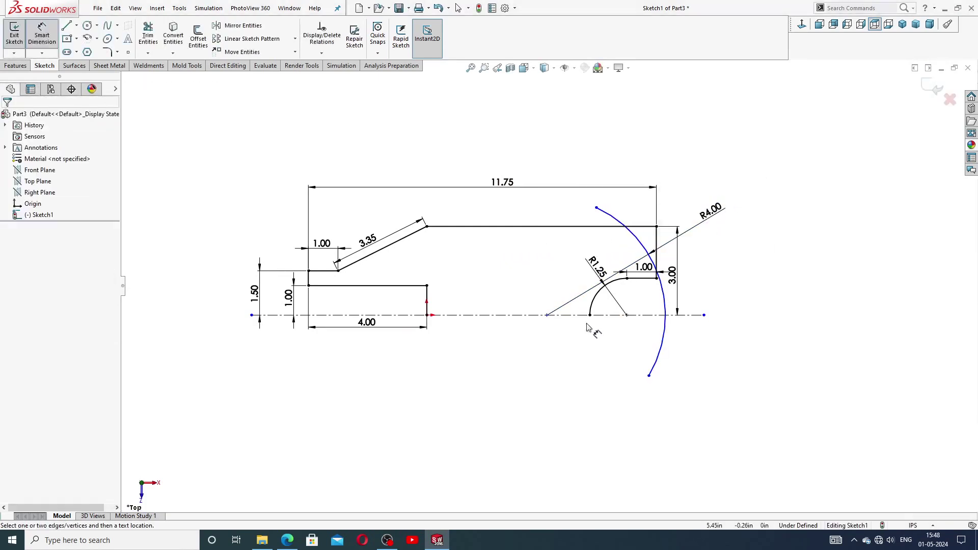
Set the horizontal distance between the large arc's centre and the R1.25 arc's centre to 2.50
click(548, 316)
click(627, 316)
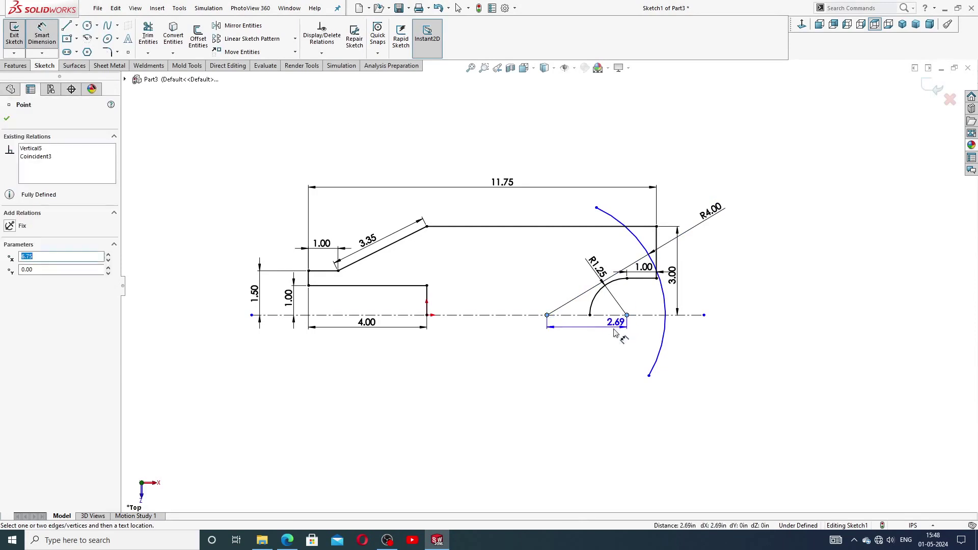
click(591, 360)
text(2.5)
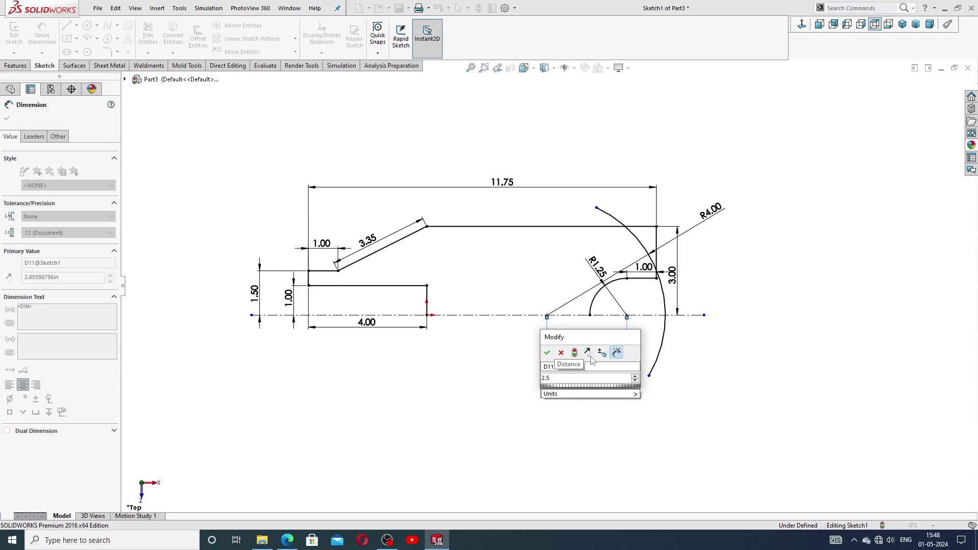
key(Return)
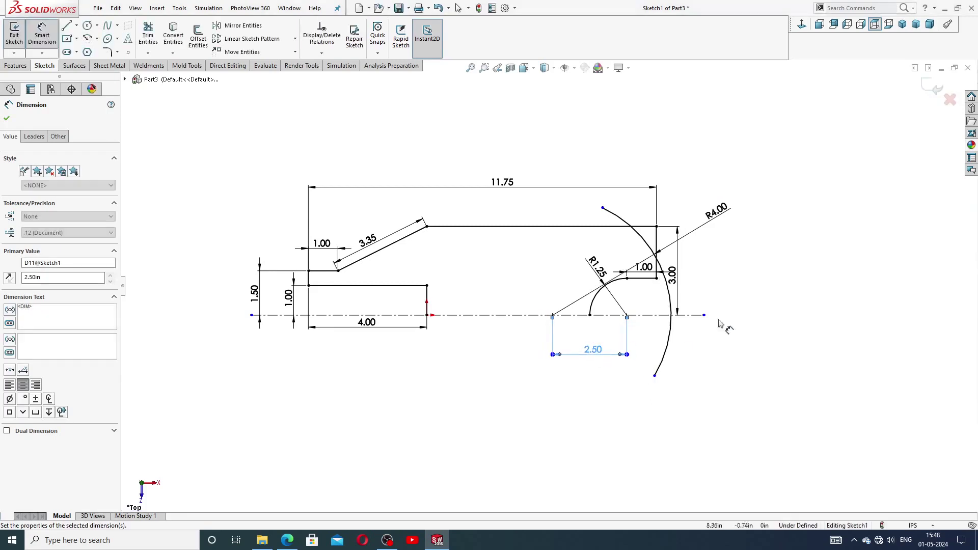
right_click(763, 250)
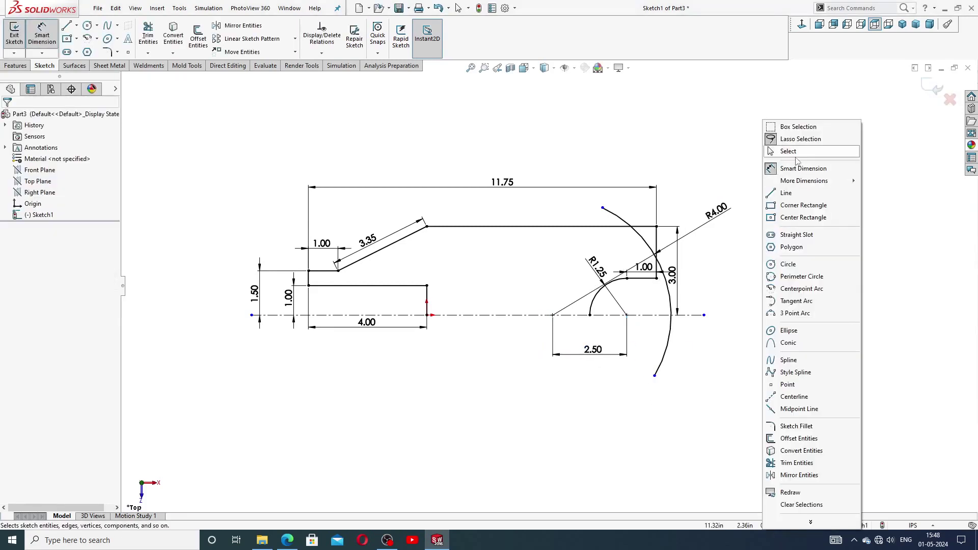
click(788, 151)
scroll(683, 283, down, 2)
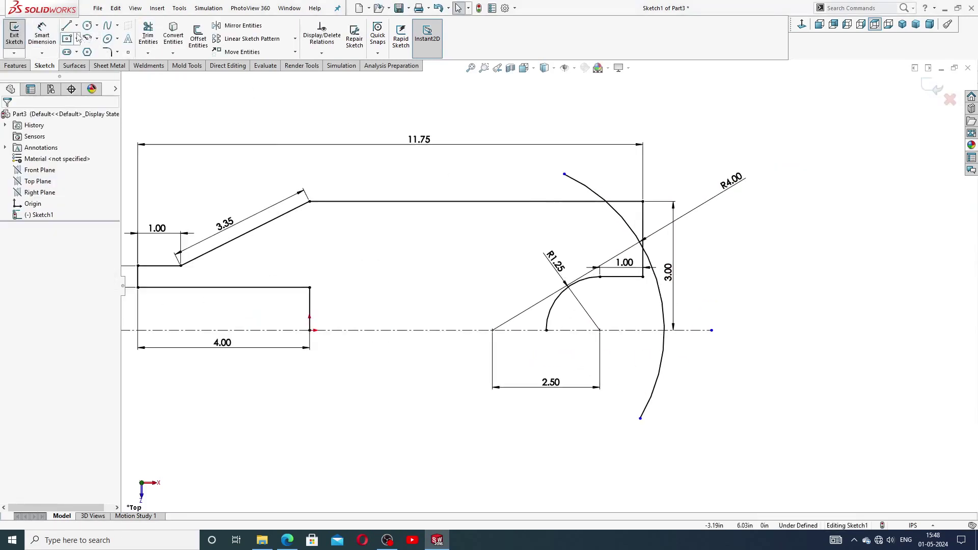
click(148, 35)
Trim the excess R4.00 arc pieces and leftover top and right edge segments
scroll(683, 257, down, 3)
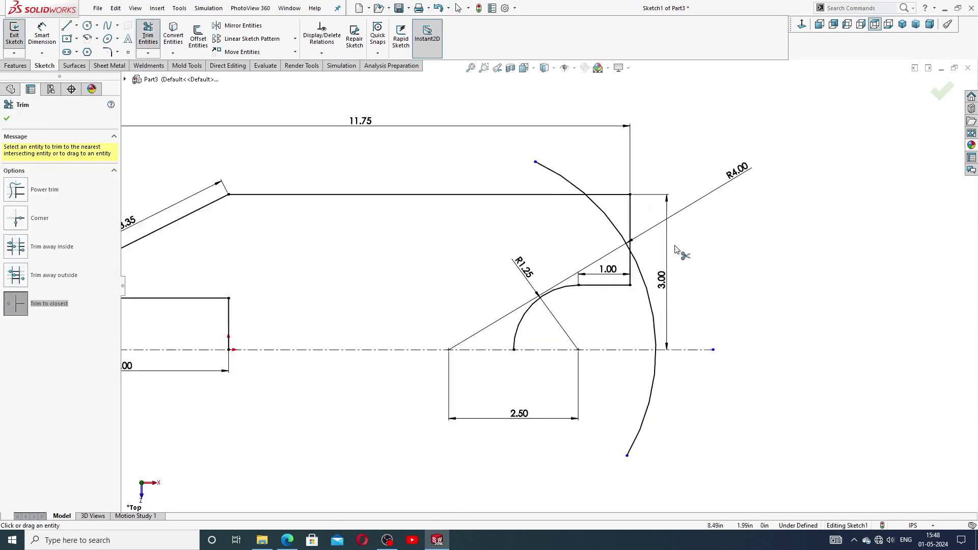
click(600, 198)
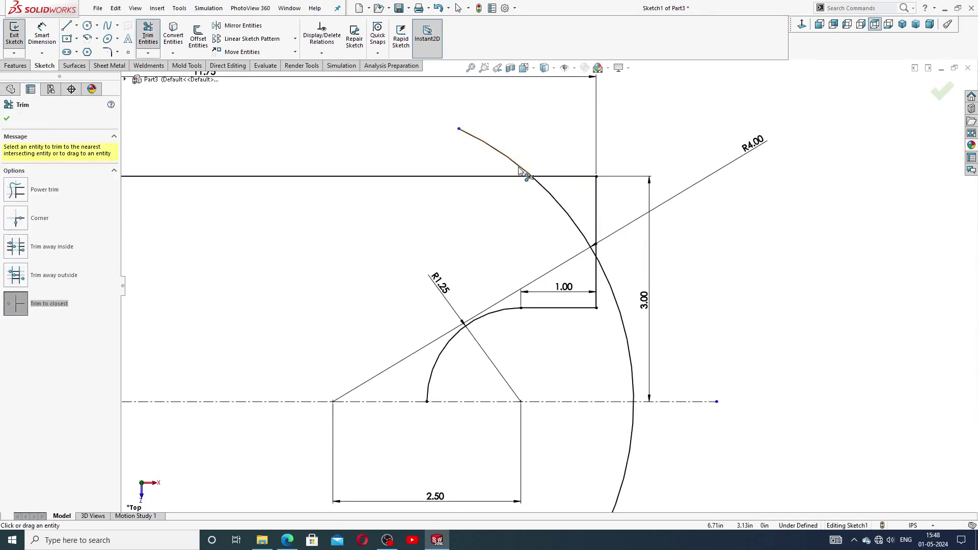
click(618, 307)
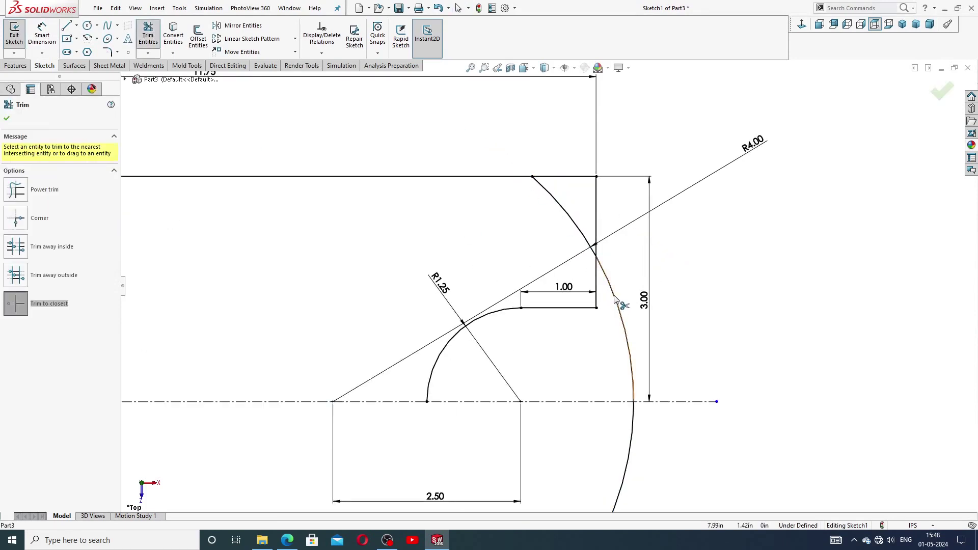
click(634, 428)
click(595, 217)
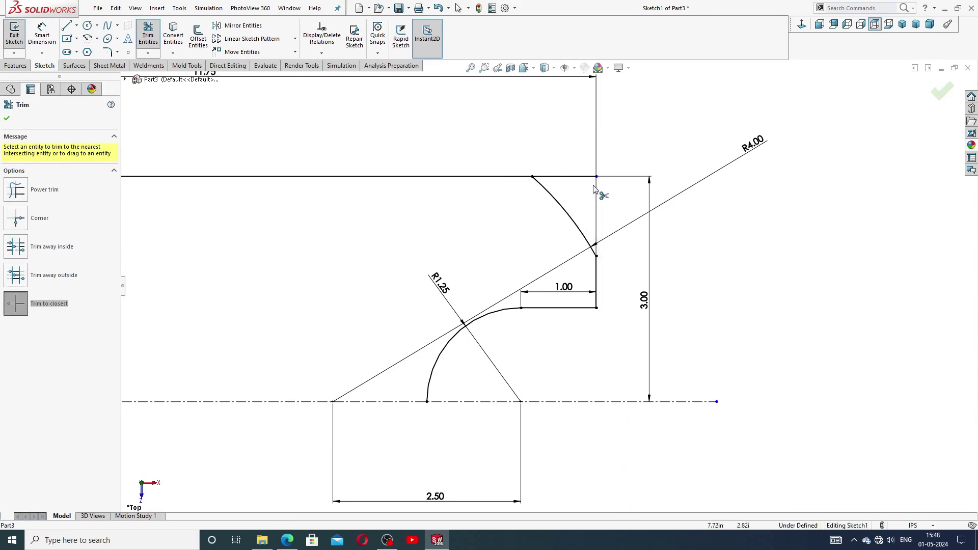
click(565, 177)
right_click(654, 148)
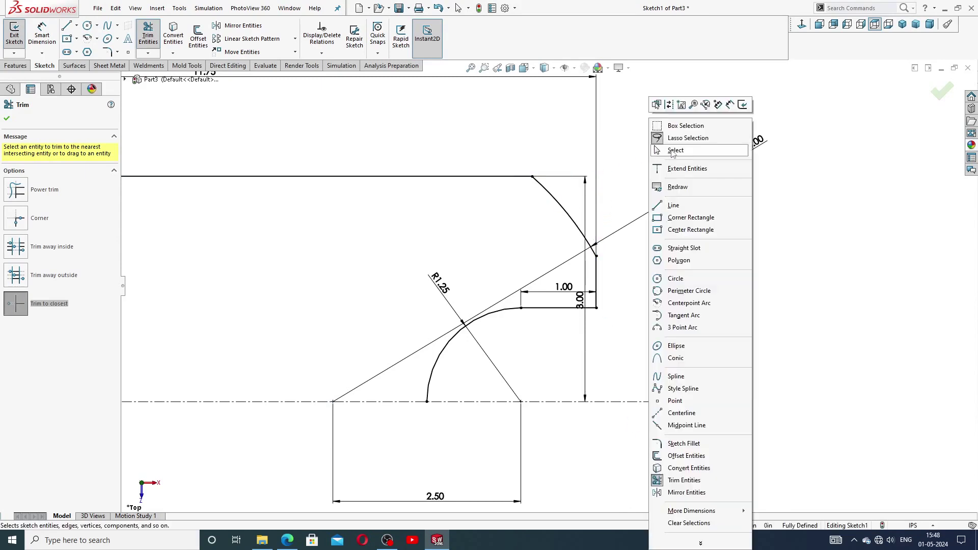
click(676, 151)
Move the 3.00 and R4.00 dimensions clear of the profile
drag(585, 306, 618, 304)
click(657, 301)
scroll(611, 277, up, 2)
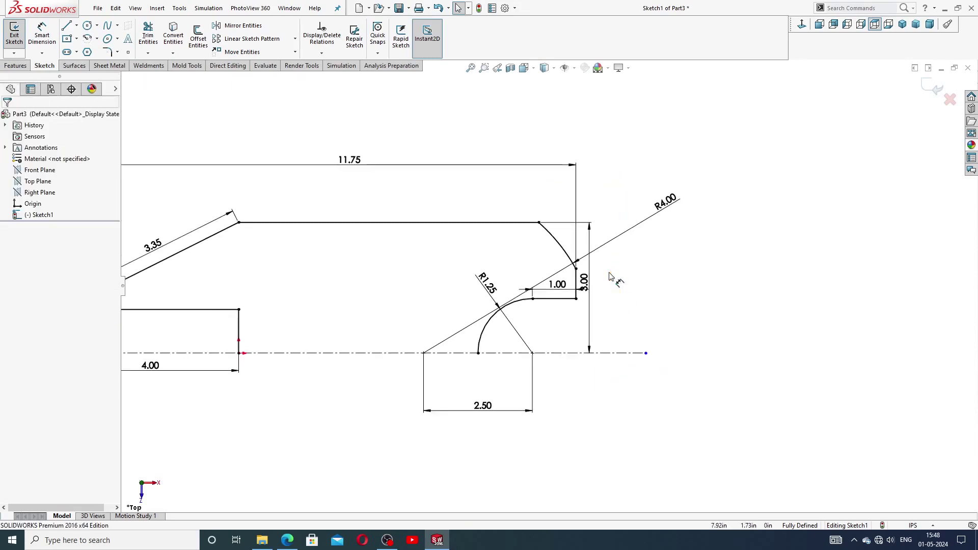
scroll(609, 279, up, 2)
scroll(377, 280, down, 1)
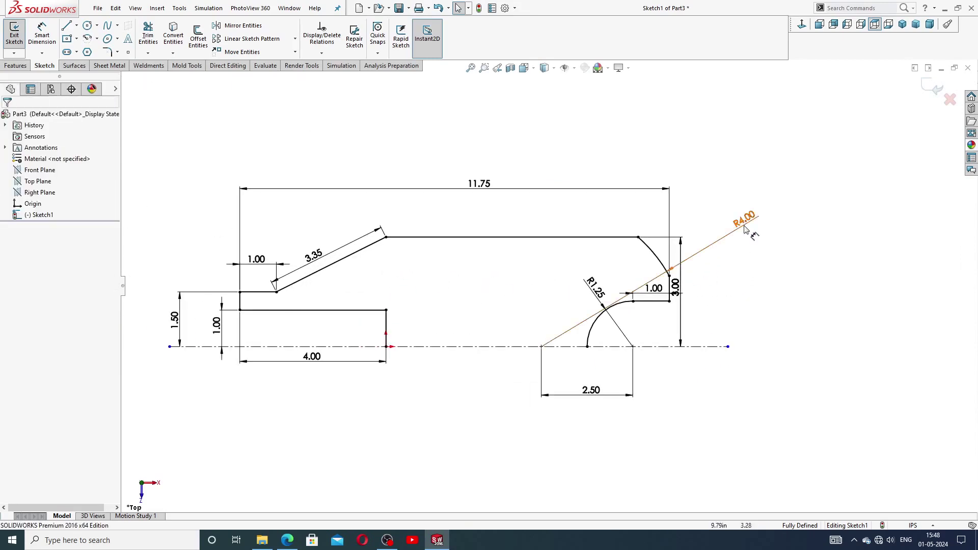
drag(744, 229, 732, 187)
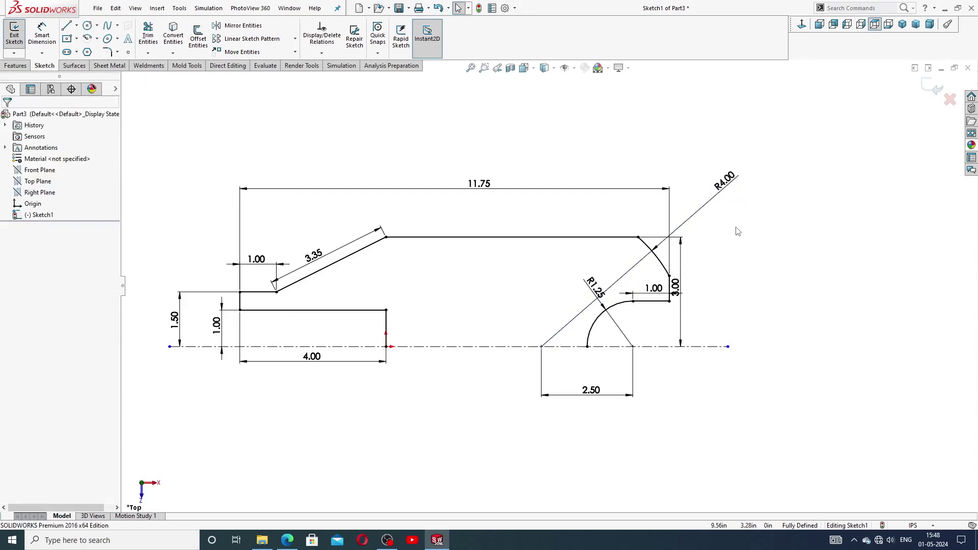
scroll(454, 278, up, 2)
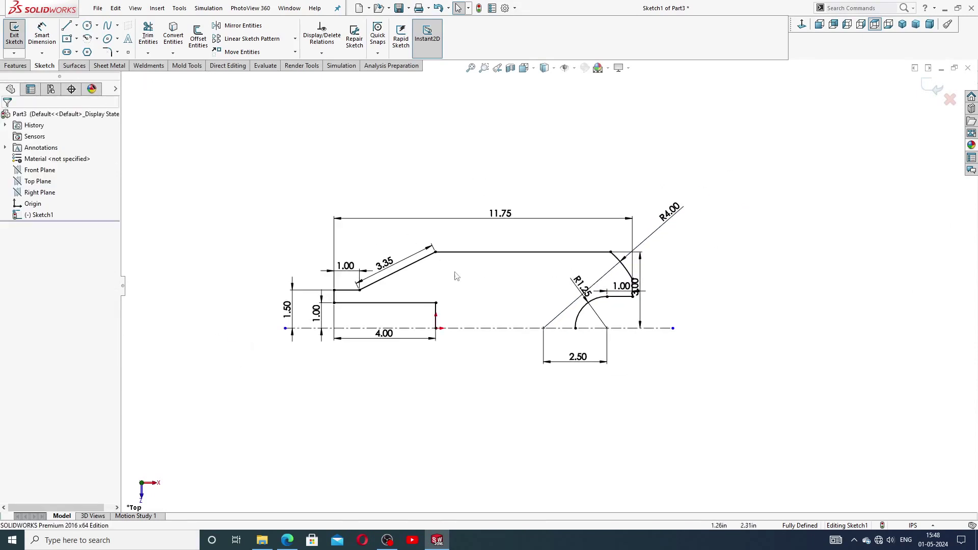
scroll(392, 310, down, 2)
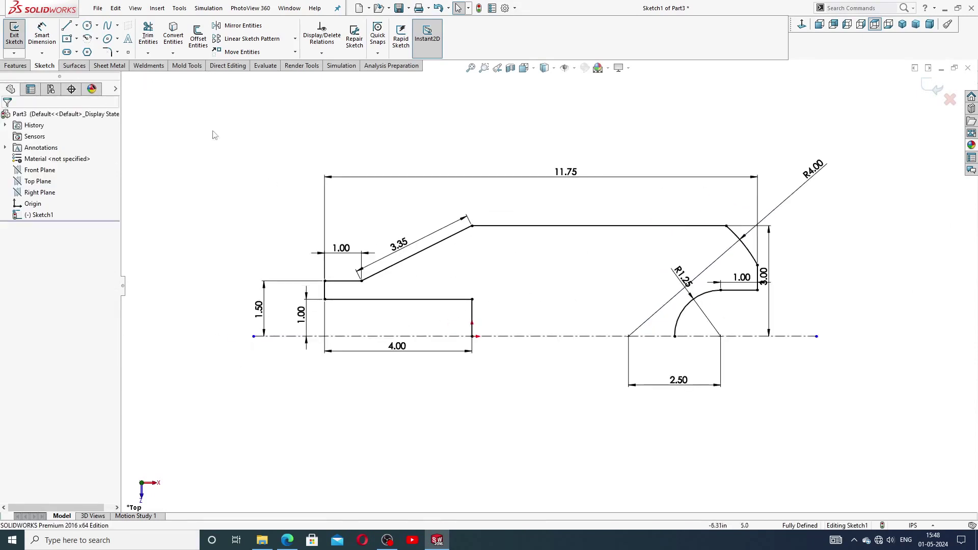
Draw a circle centred on the R4.00 arc's centre point
click(89, 27)
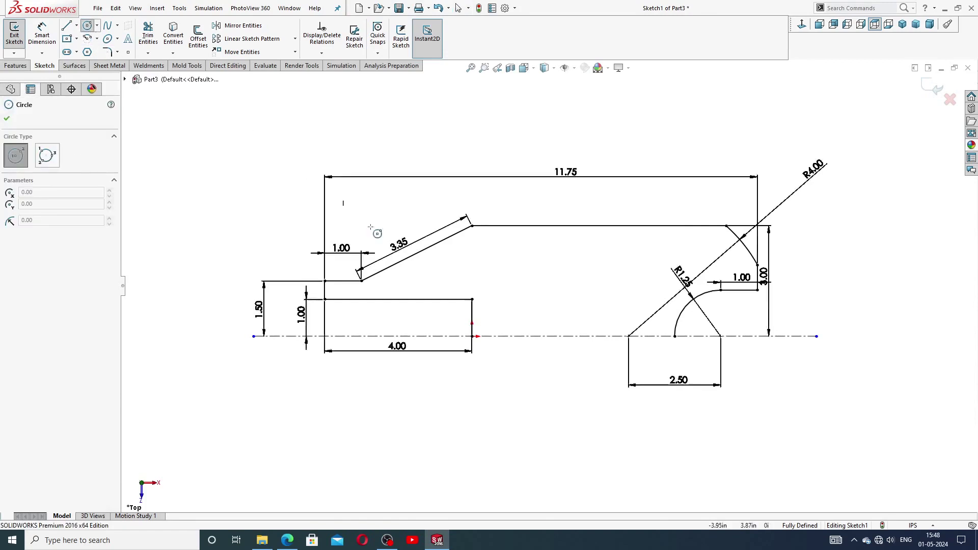
click(628, 337)
click(645, 320)
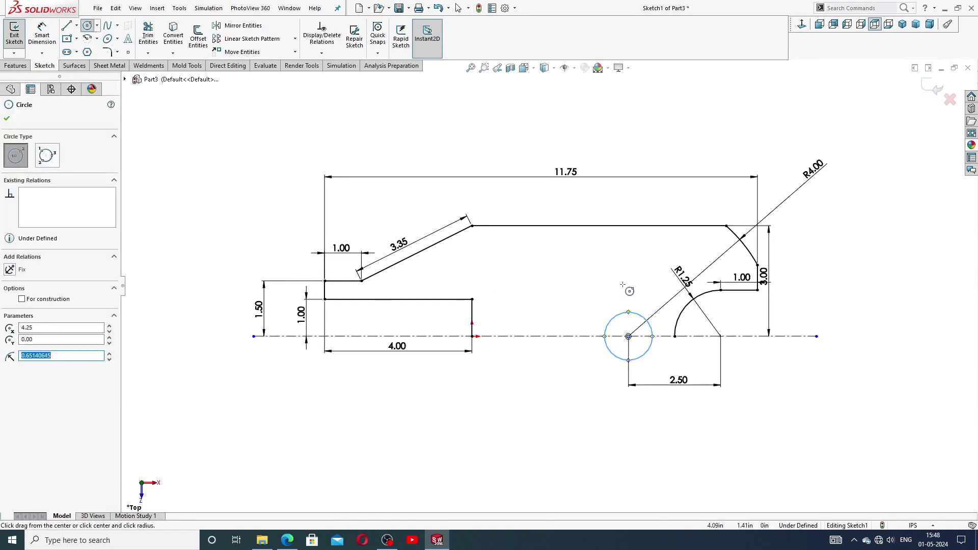
right_click(632, 292)
click(650, 292)
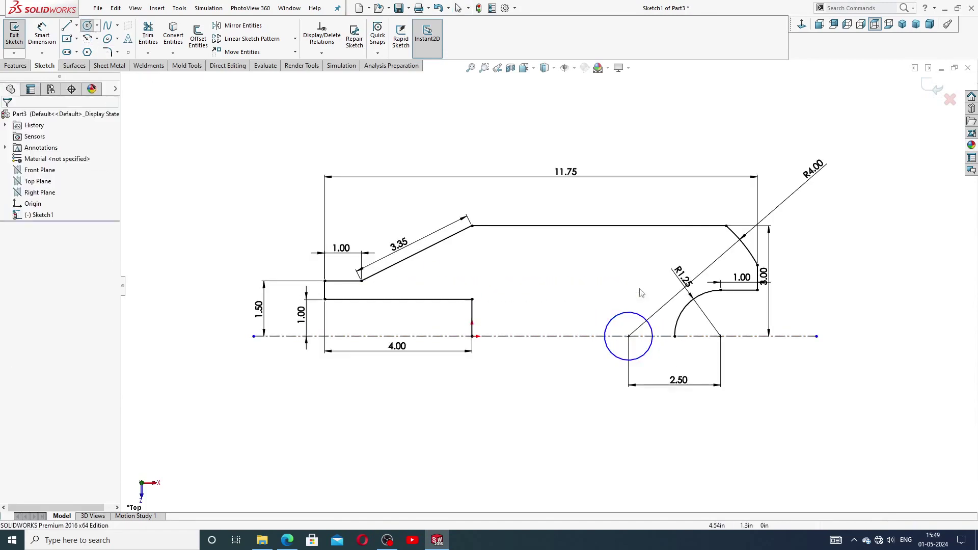
Dimension the circle to Ø1.00 and bring up the PART-18 BASE drawing in Edge
click(42, 36)
click(616, 317)
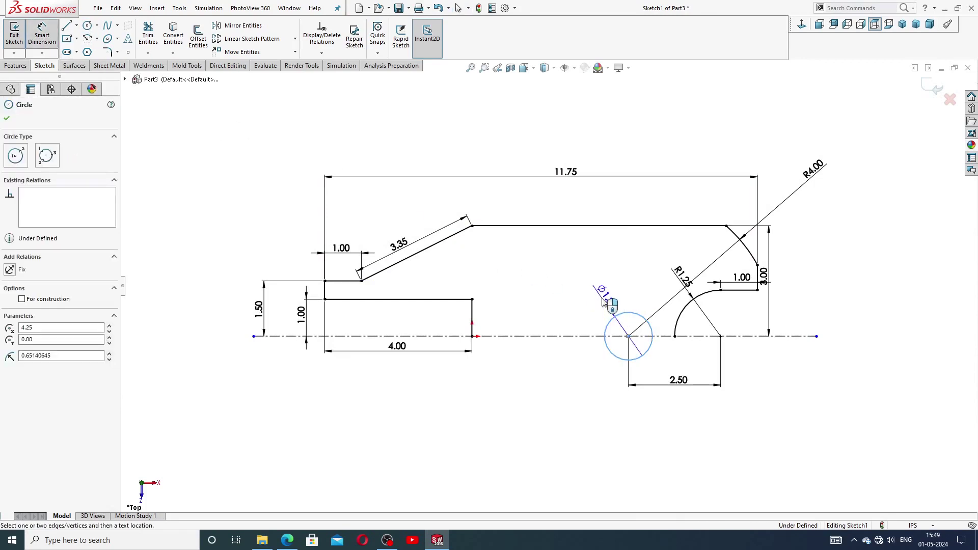
click(604, 302)
text(1)
key(Return)
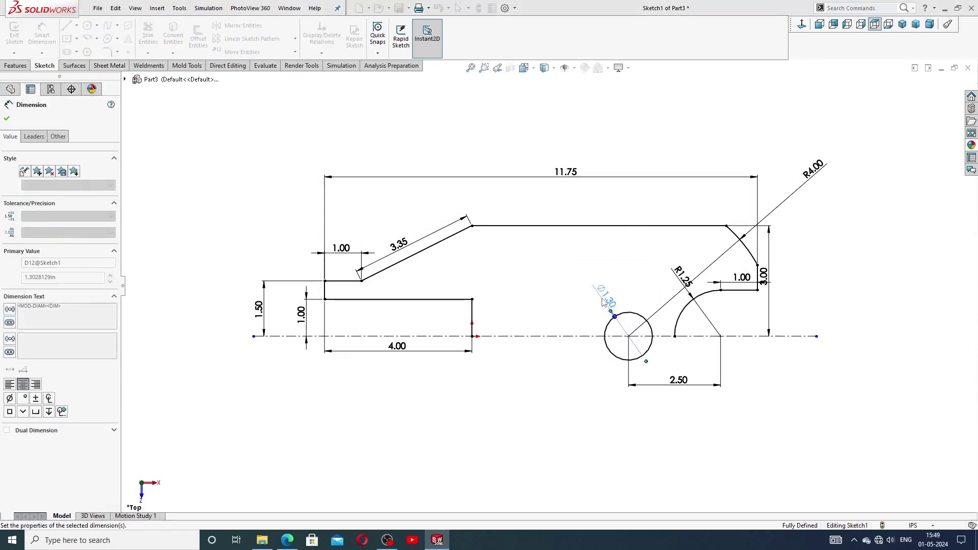
click(640, 272)
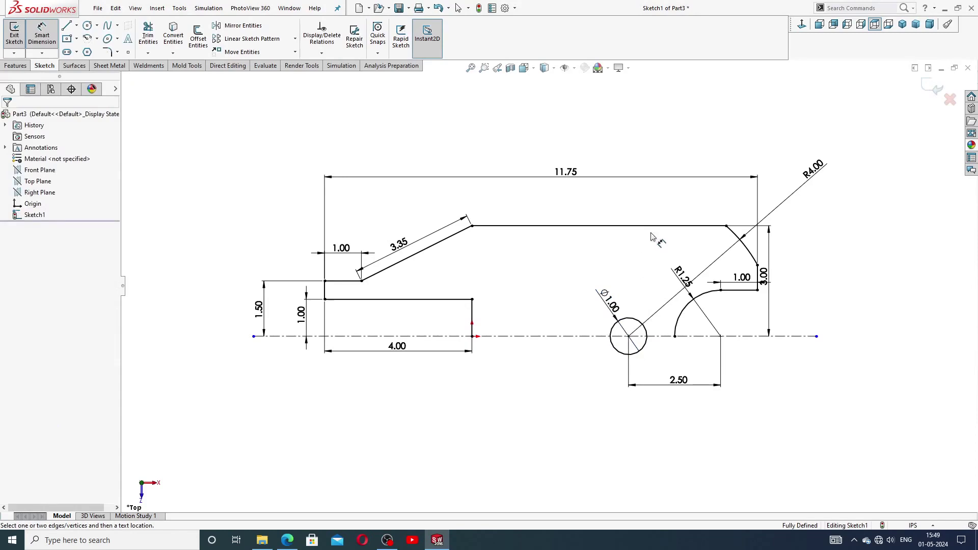
right_click(696, 108)
click(719, 142)
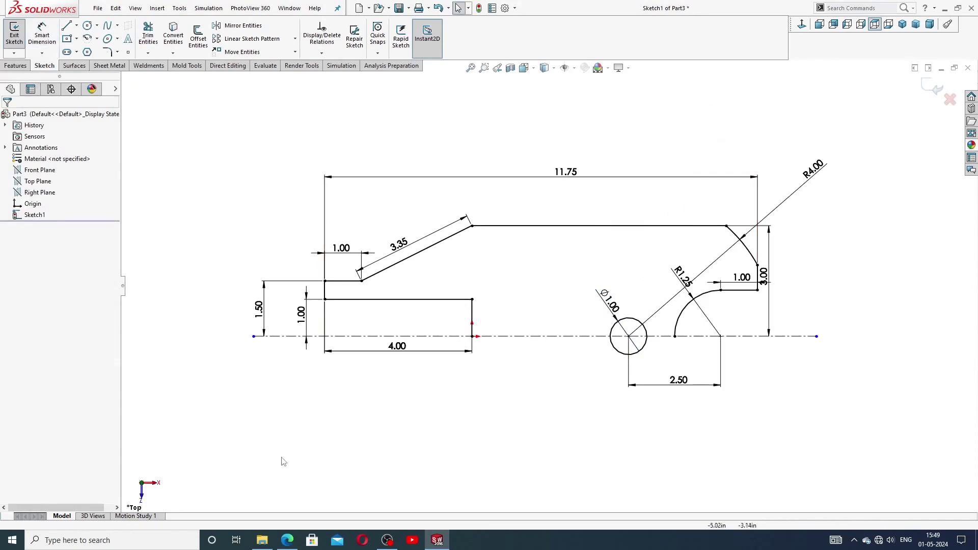
click(287, 540)
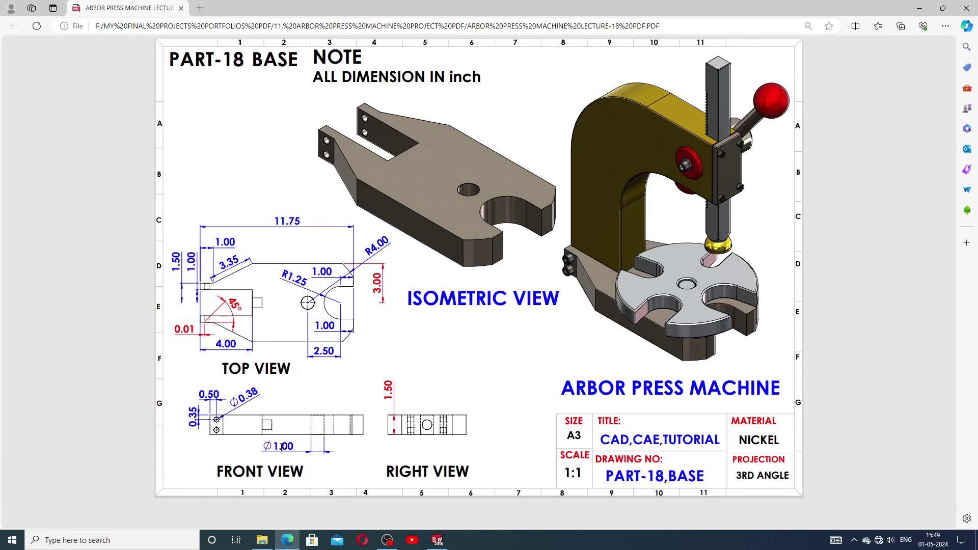
Return from the PDF to the SOLIDWORKS half-profile sketch of the Part-18 base
click(439, 539)
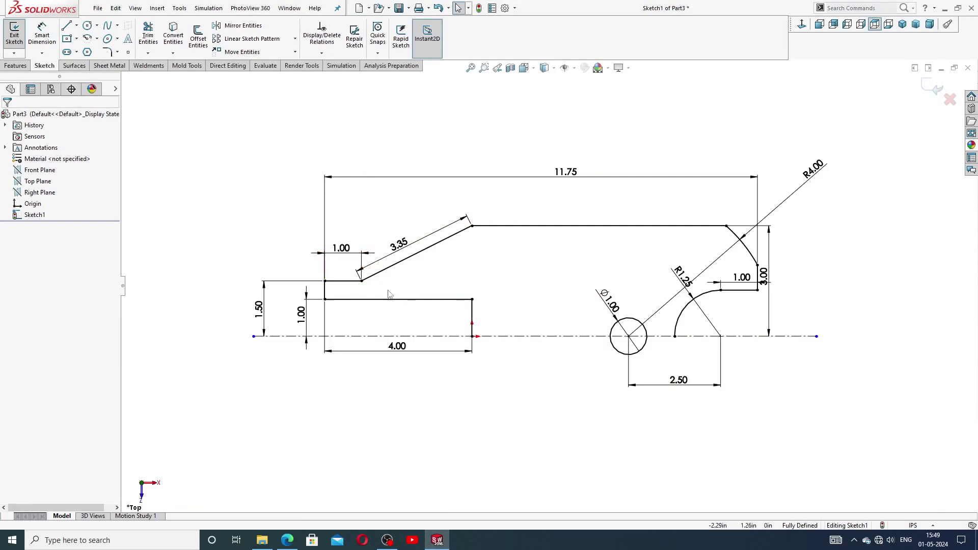
Mirror the upper profile lines and arcs about the horizontal centerline
click(241, 25)
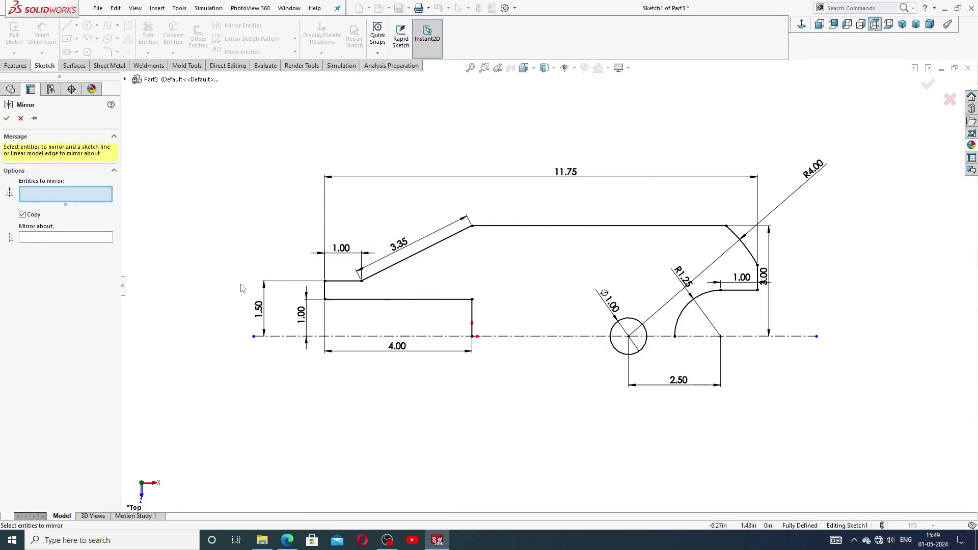
mouse_move(236, 291)
mouse_down()
mouse_move(428, 321)
mouse_move(602, 310)
mouse_move(696, 328)
mouse_move(729, 329)
mouse_move(785, 295)
mouse_up()
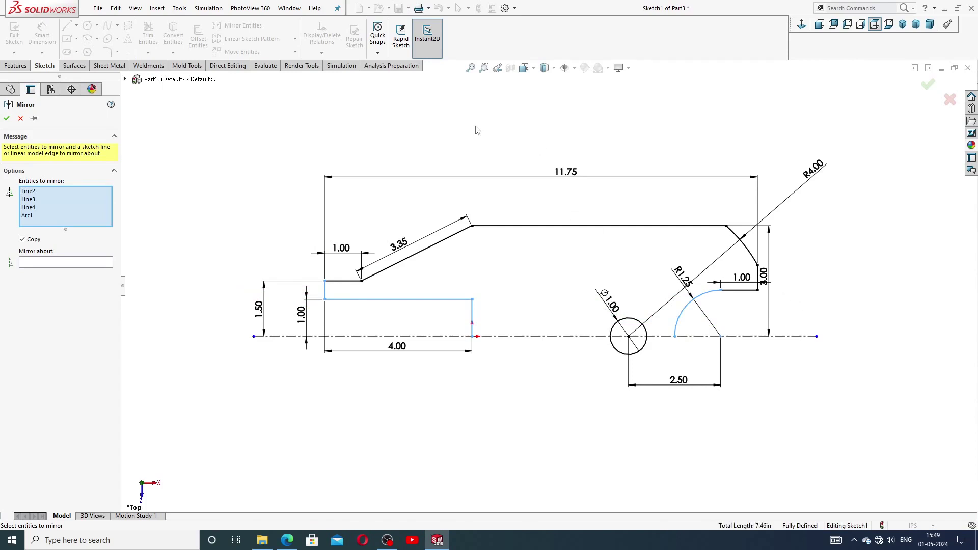
click(20, 118)
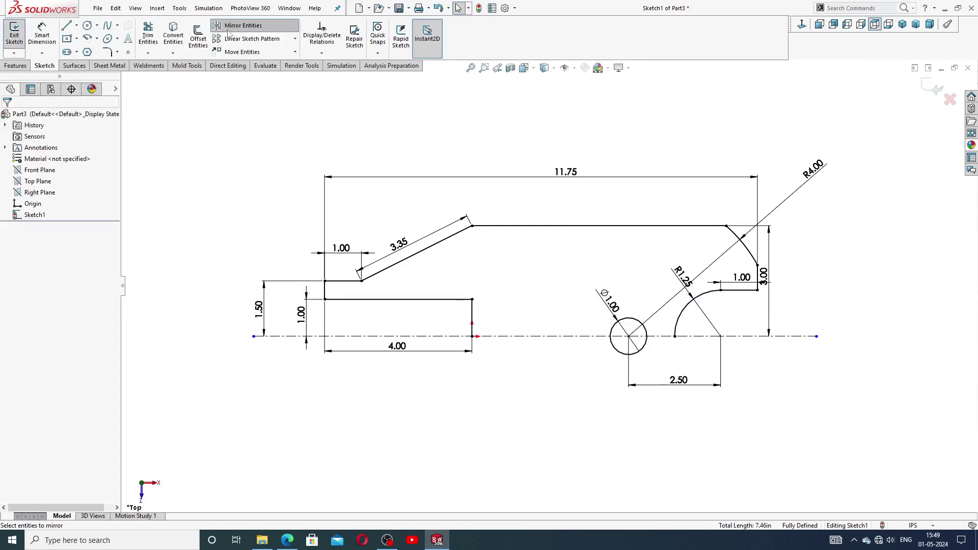
click(240, 25)
mouse_move(225, 316)
mouse_down()
mouse_move(313, 323)
mouse_move(545, 312)
mouse_up()
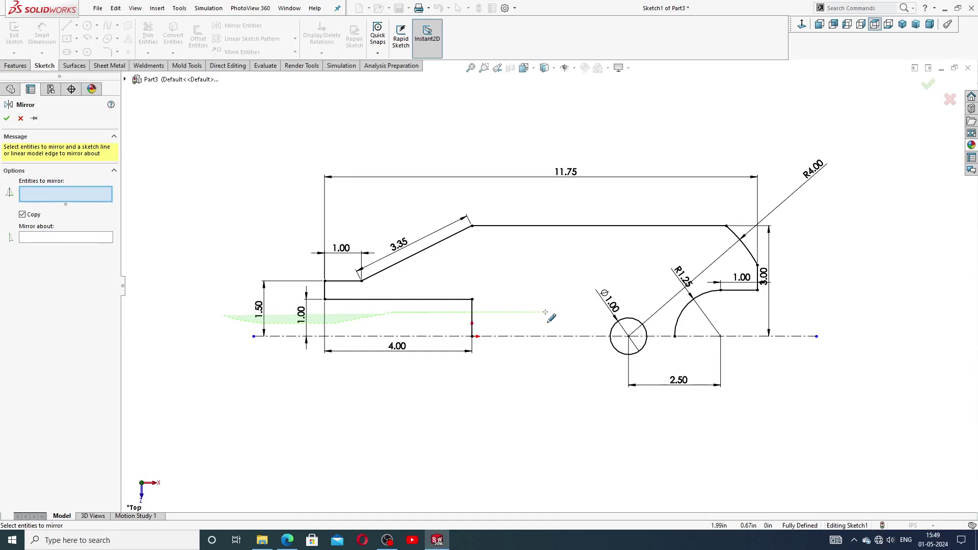
mouse_move(550, 311)
mouse_down()
mouse_move(616, 290)
mouse_move(818, 293)
mouse_move(825, 220)
mouse_move(801, 181)
mouse_move(691, 169)
mouse_move(484, 185)
mouse_up()
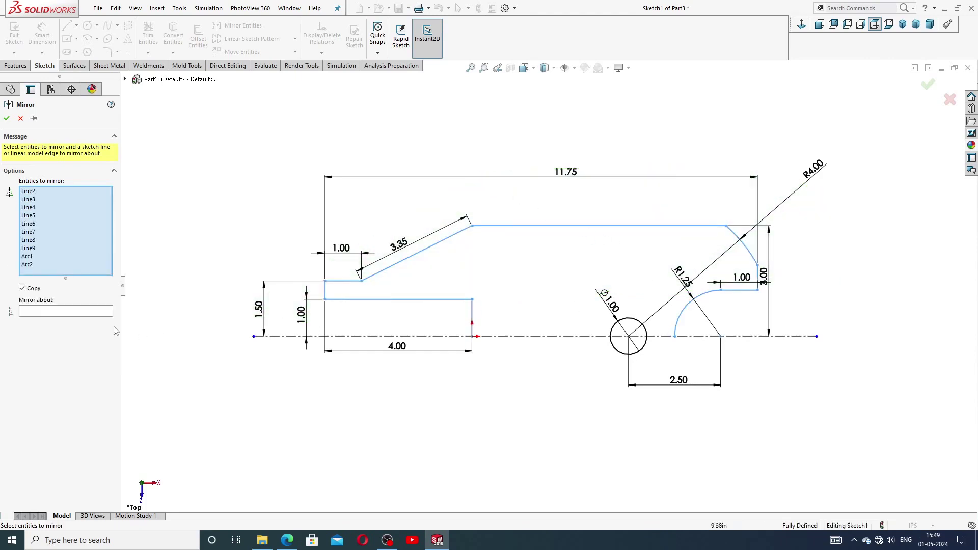
click(91, 312)
click(513, 337)
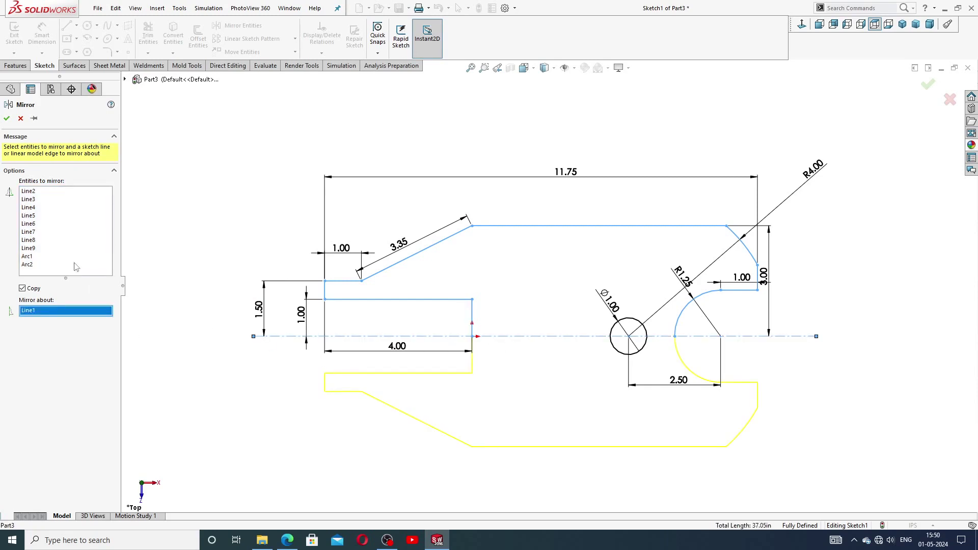
click(7, 119)
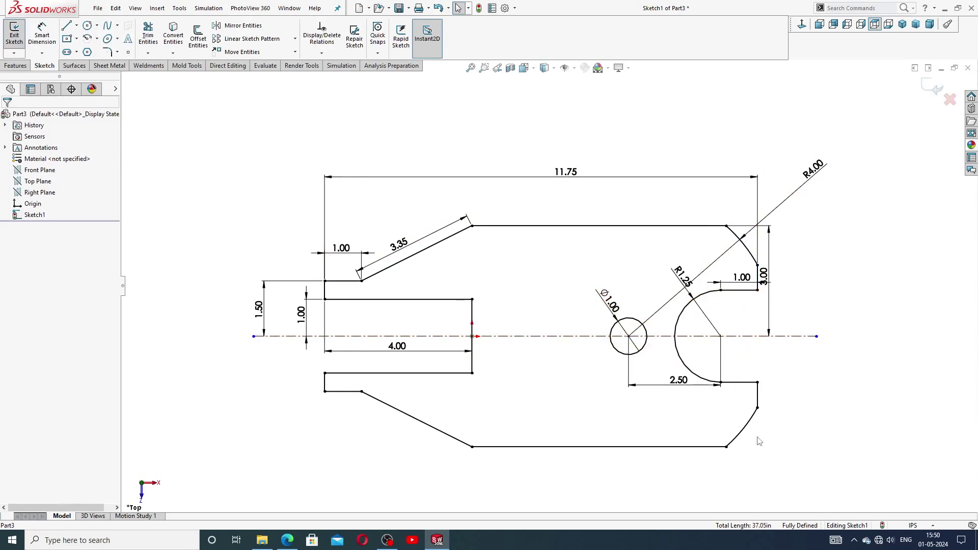
Reposition the 3.00, R4.00 and 11.75 dimensions, then view the base drawing PDF
drag(764, 278, 738, 275)
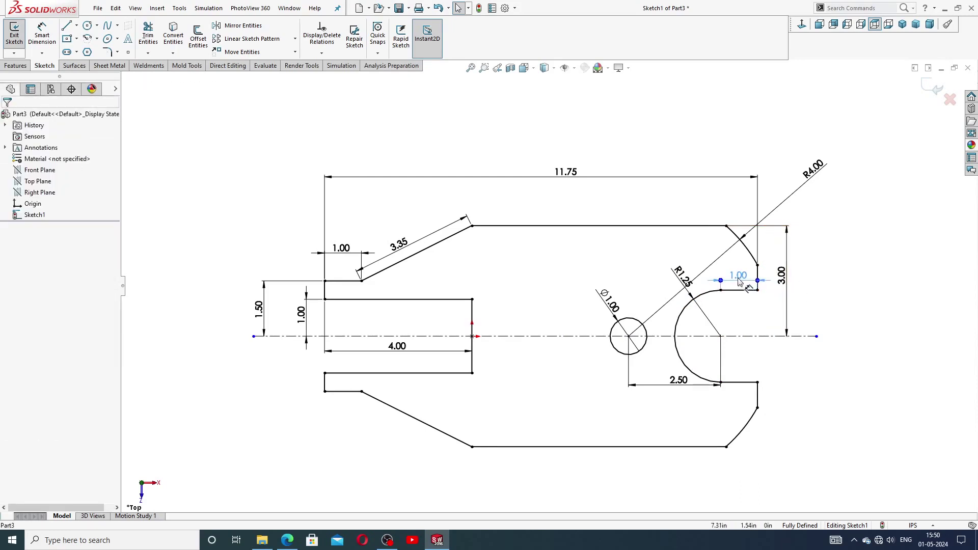
click(851, 289)
drag(815, 167, 796, 178)
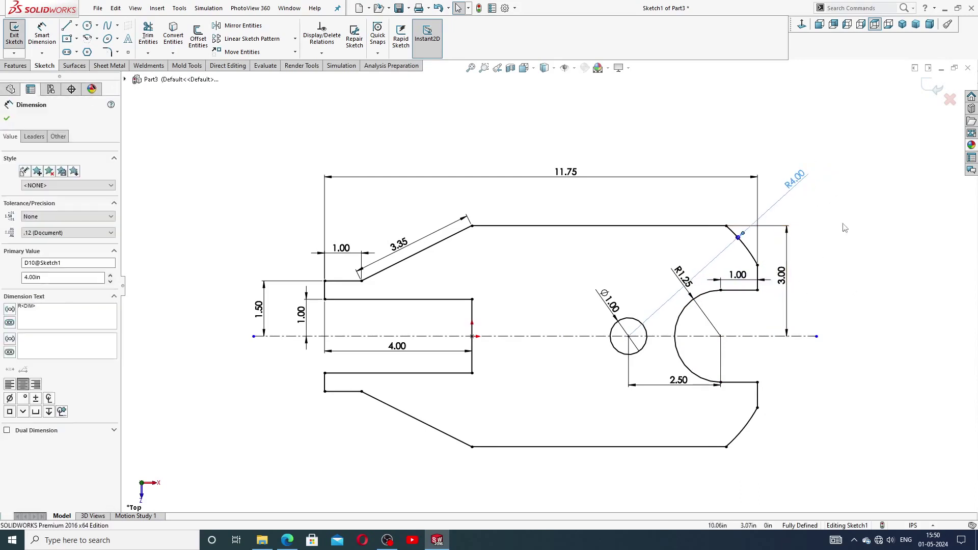
drag(497, 189, 498, 196)
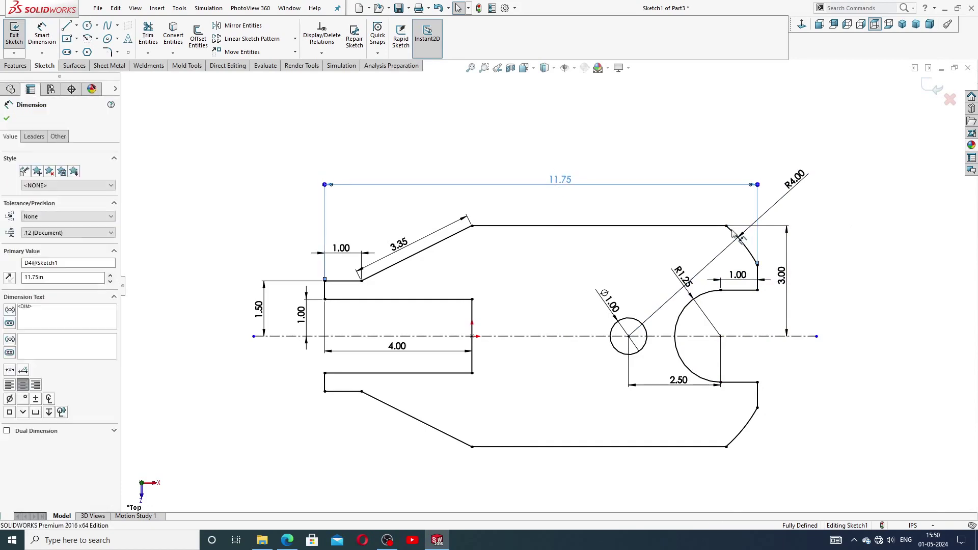
click(733, 233)
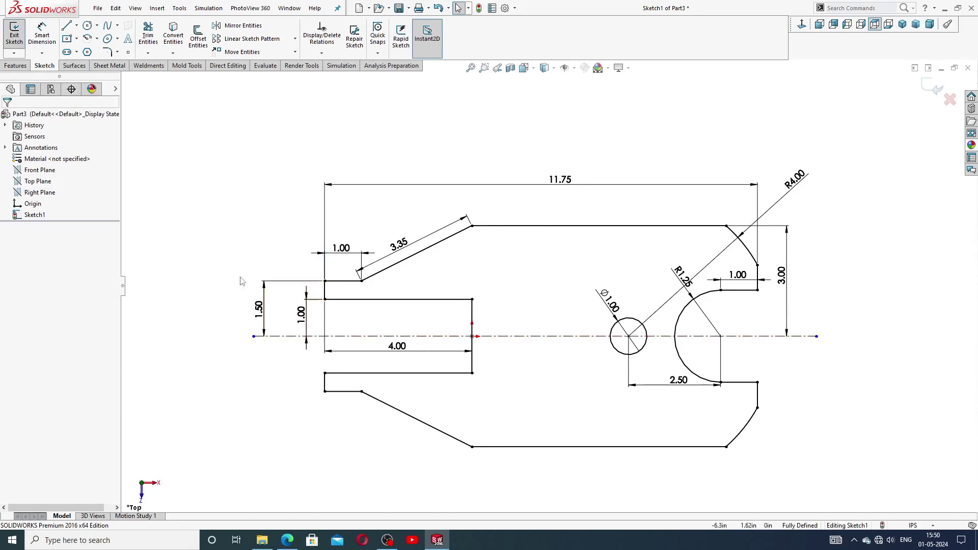
click(287, 540)
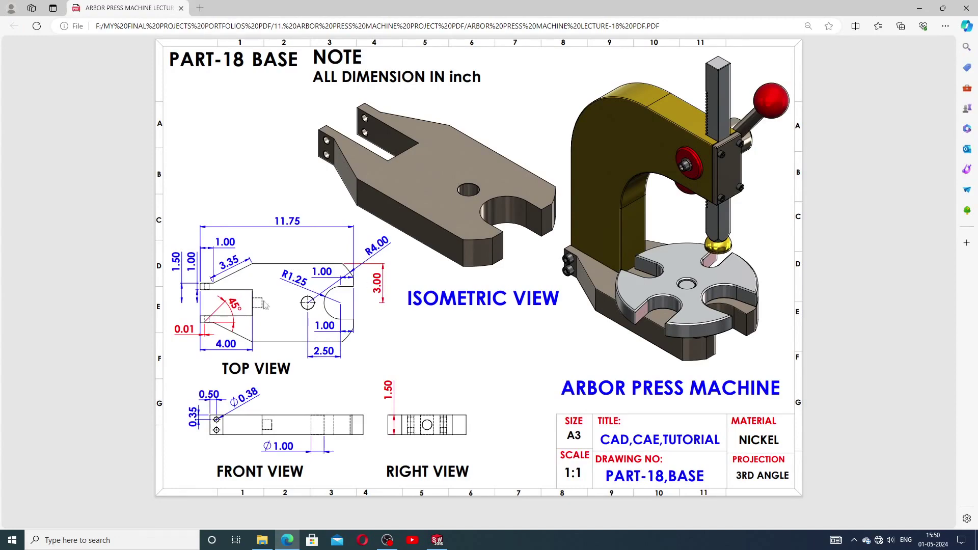
Extrude the symmetric base outline 1.5 in Blind into Boss-Extrude1
click(437, 540)
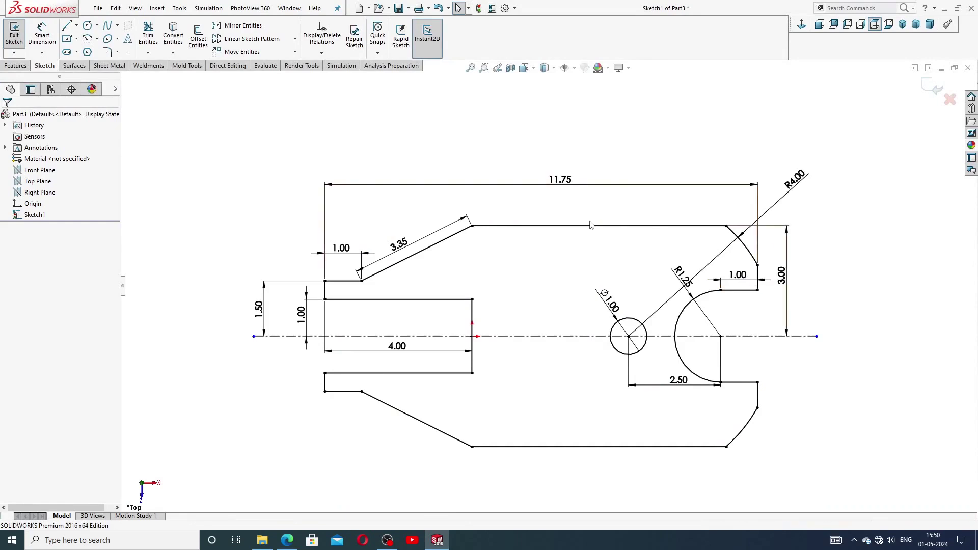
click(24, 62)
click(18, 35)
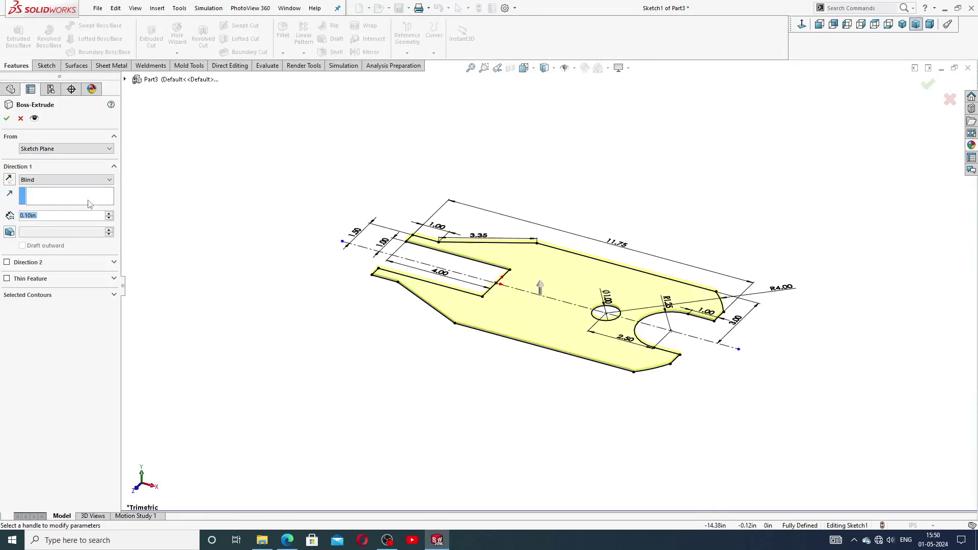
text(1.5)
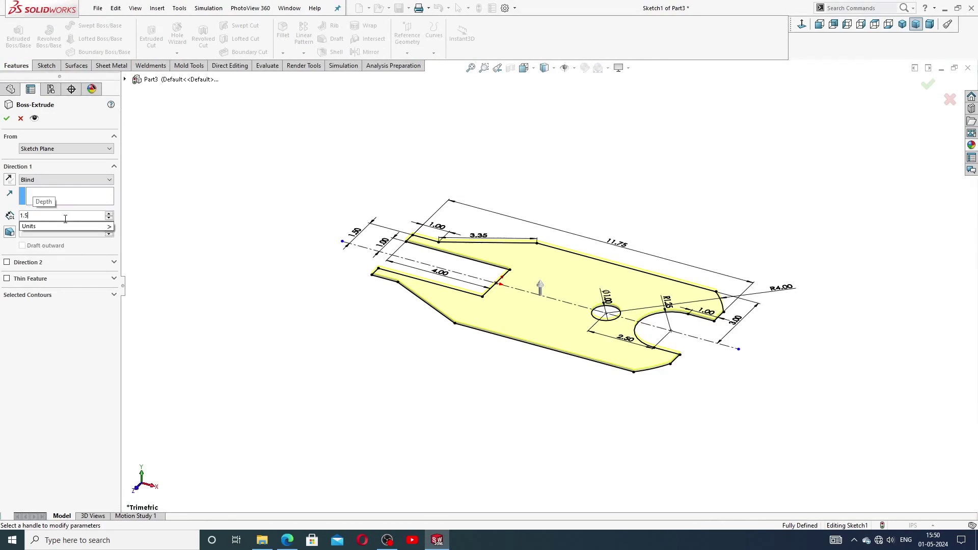
key(Return)
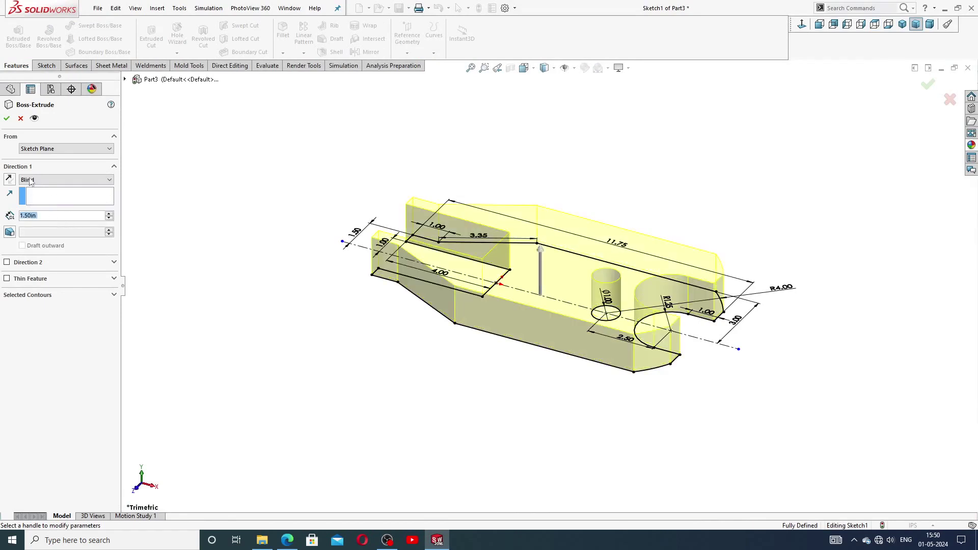
click(7, 118)
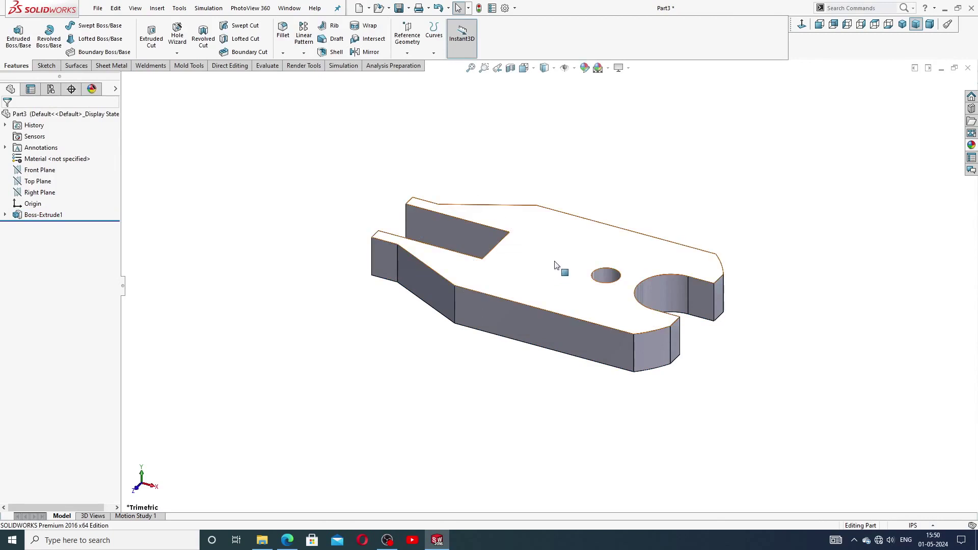
middle_drag(561, 271, 662, 316)
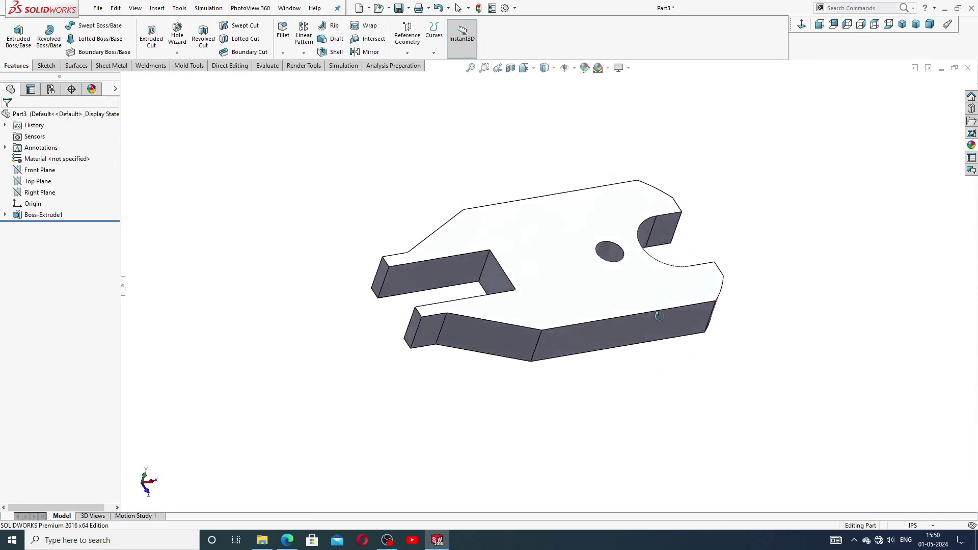
Start a sketch on the slot end face and draw a circle on it
click(497, 284)
click(600, 244)
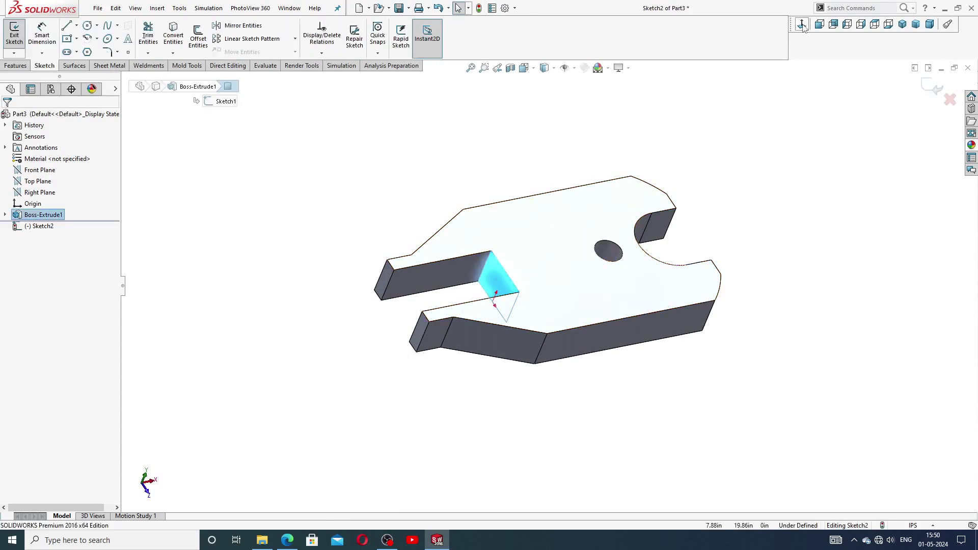
click(802, 26)
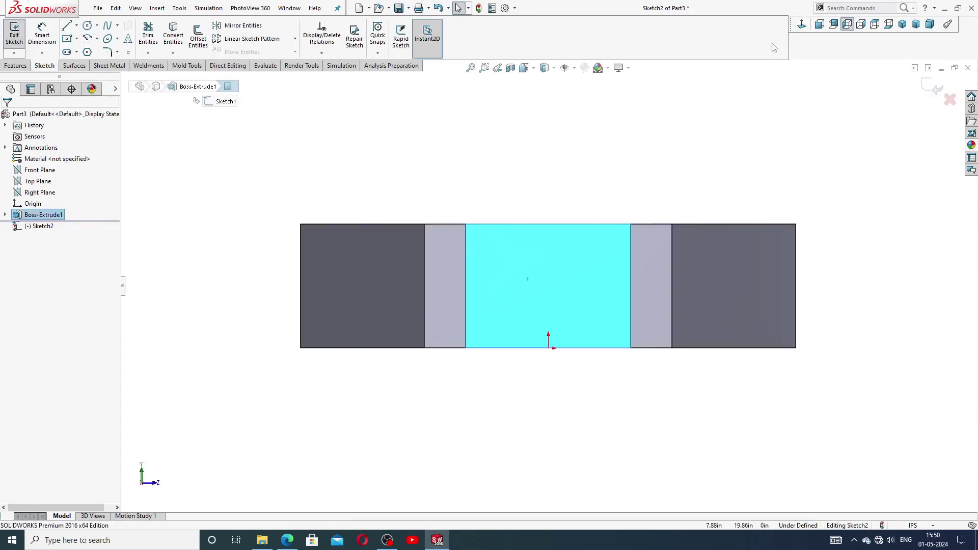
click(88, 26)
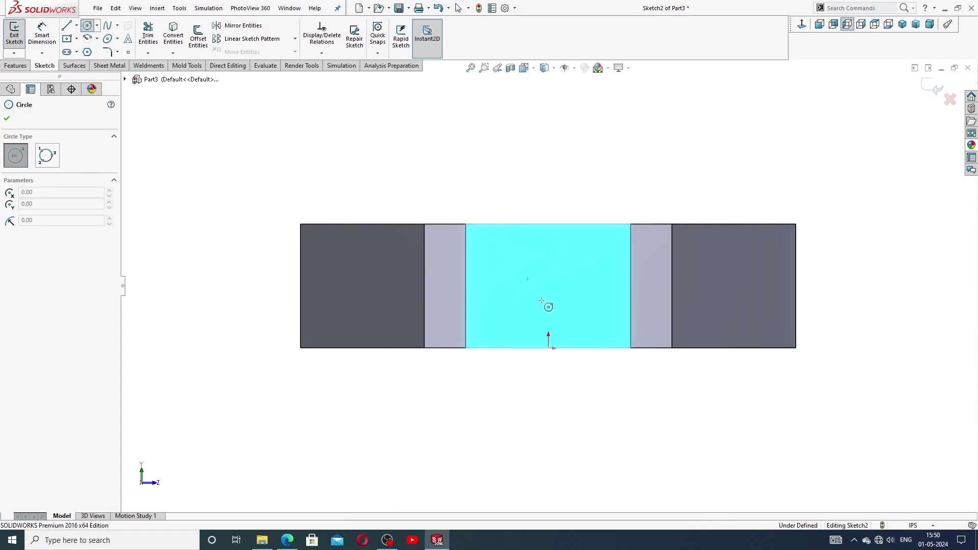
click(548, 283)
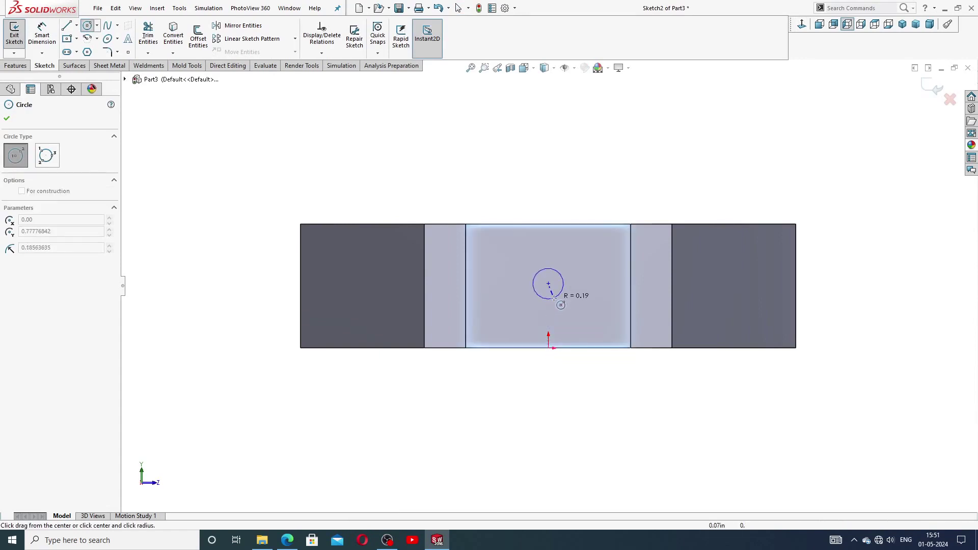
click(564, 299)
right_click(602, 192)
click(633, 198)
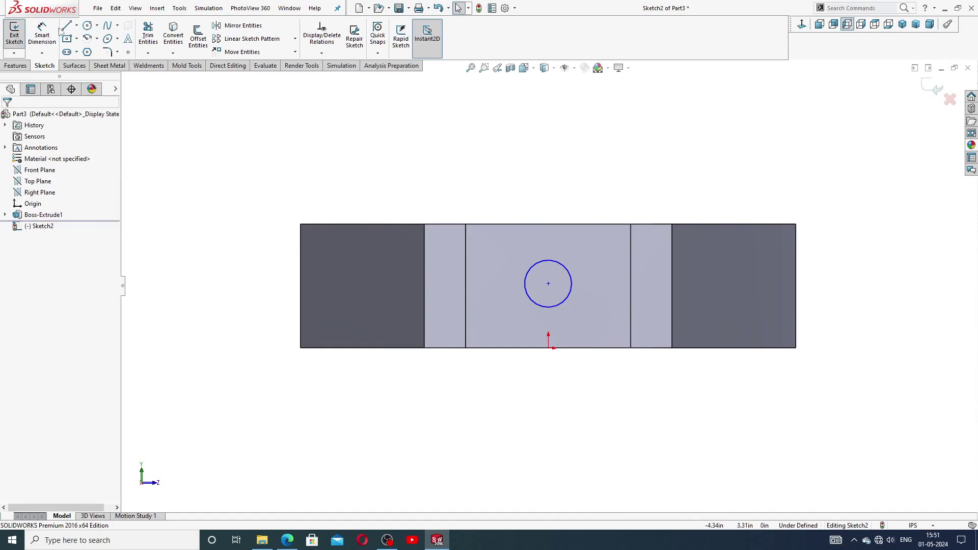
Dimension the circle to Ø0.75, its centre 0.75 above the origin
click(42, 34)
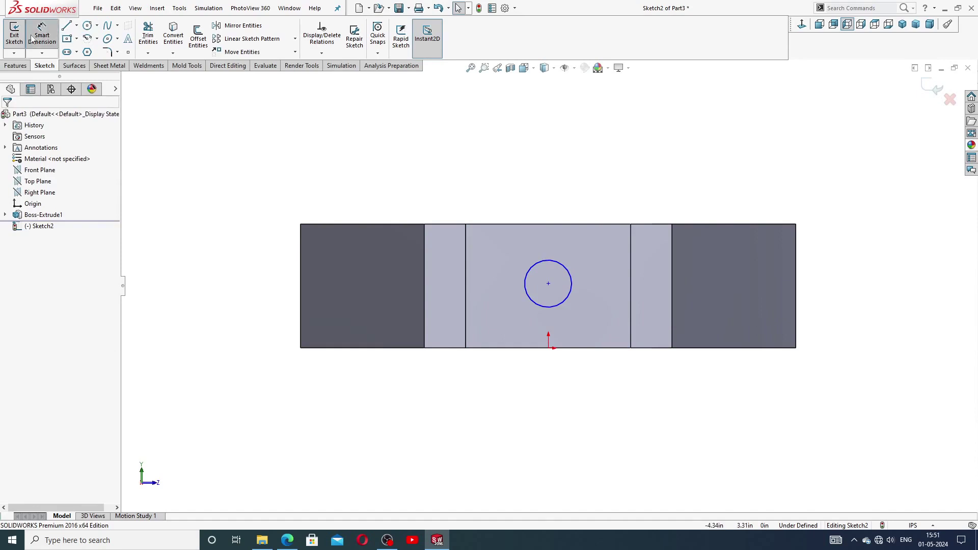
click(552, 266)
click(551, 210)
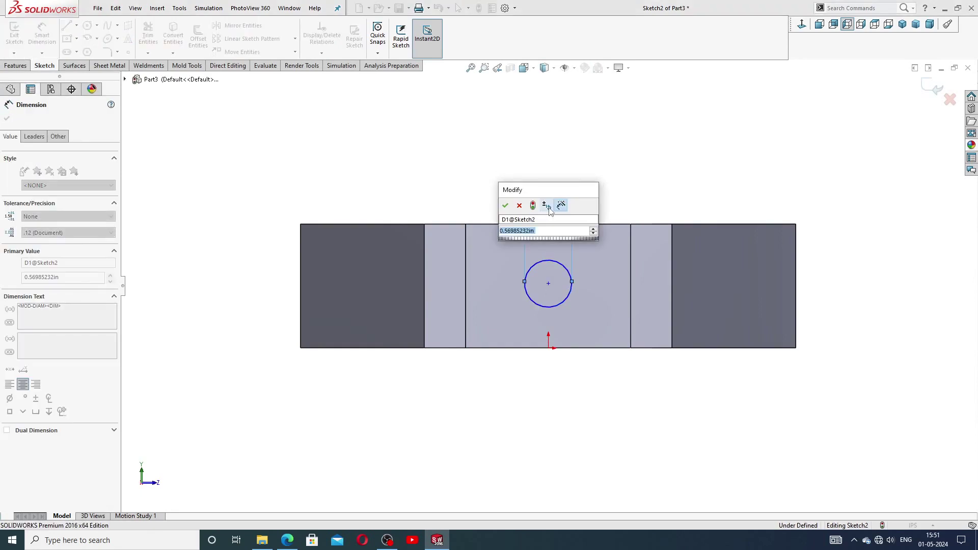
text(.75)
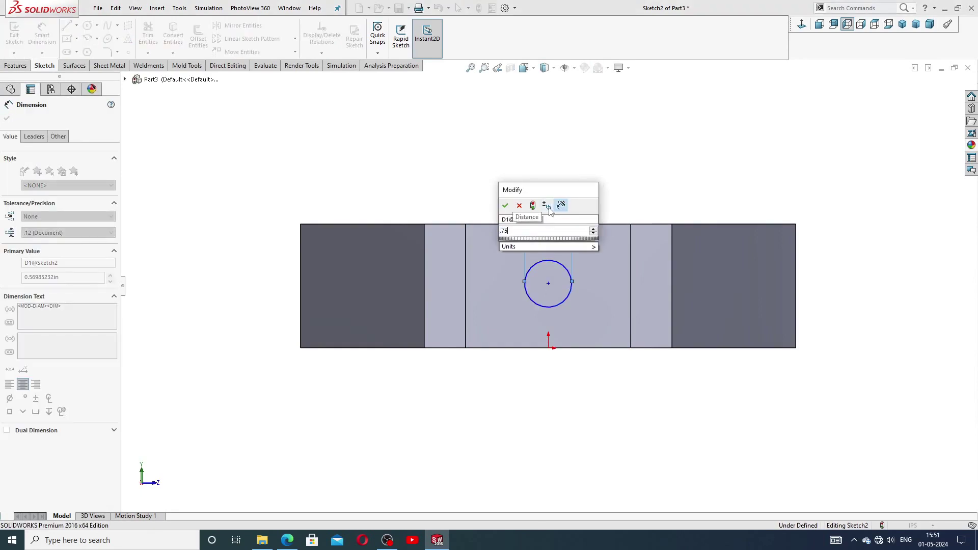
key(Return)
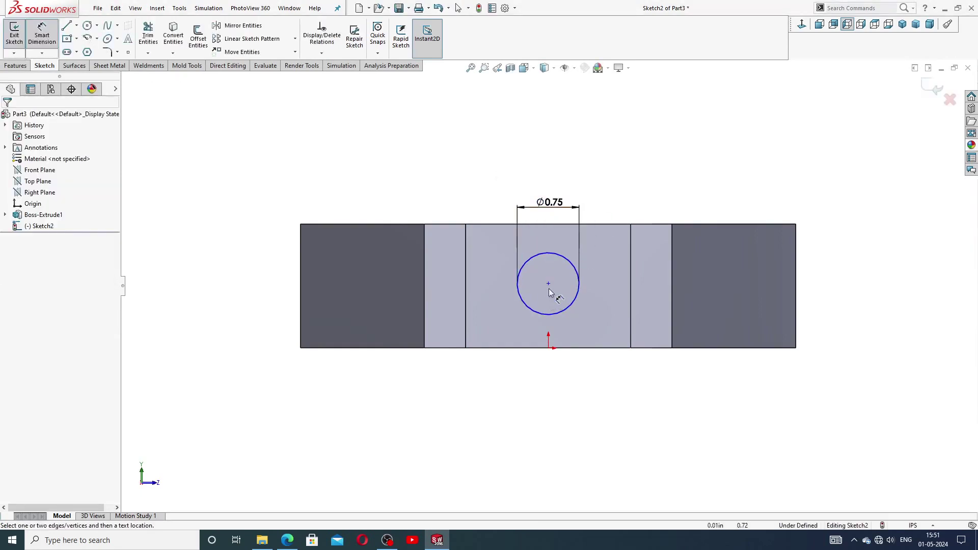
click(548, 285)
click(549, 349)
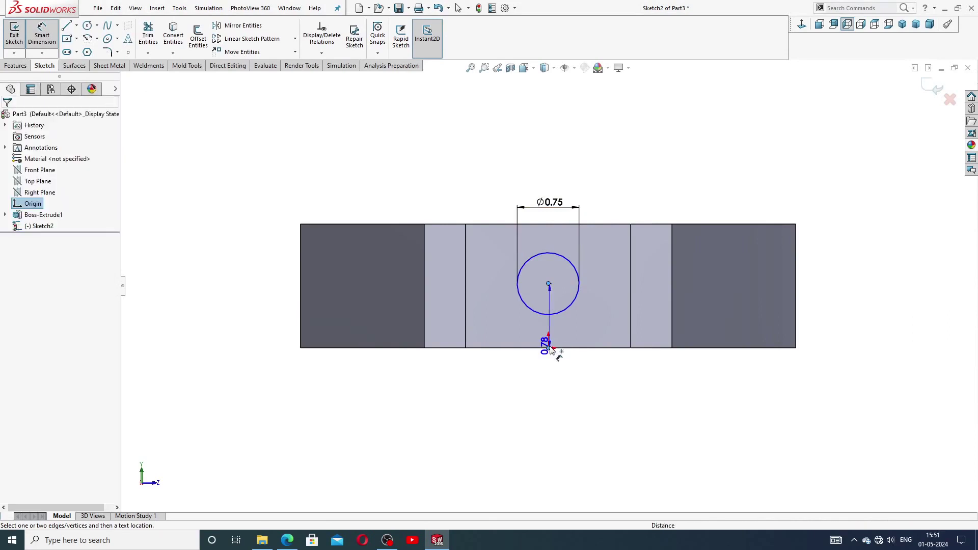
click(507, 321)
text(.75)
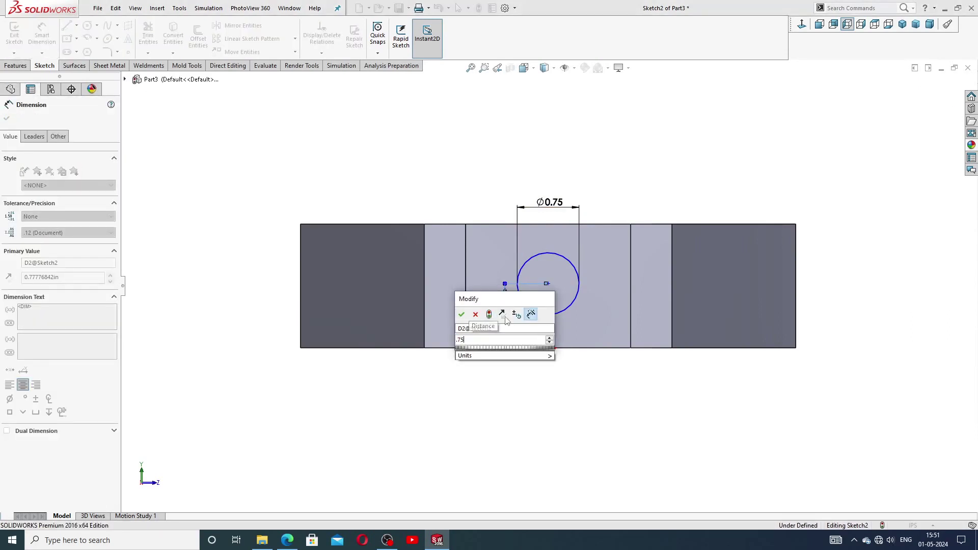
key(Return)
click(603, 168)
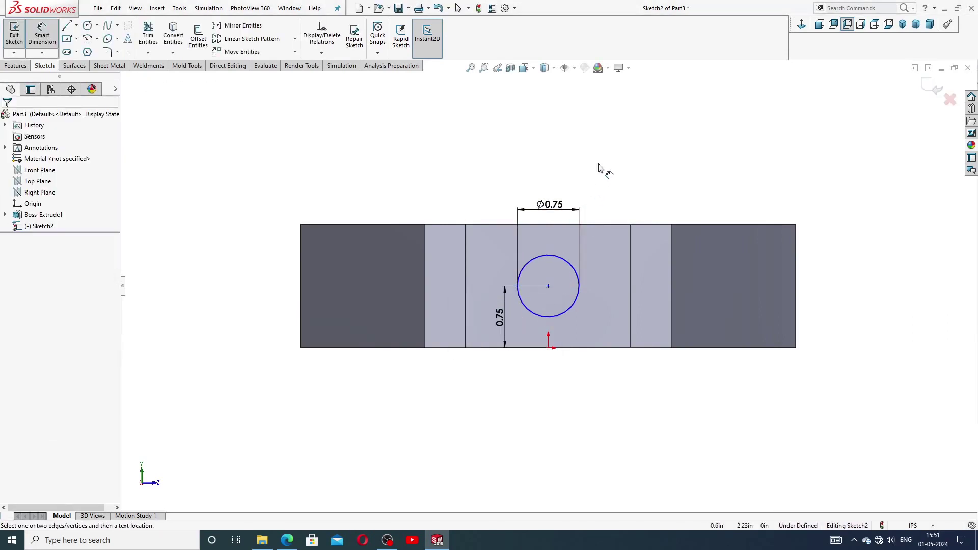
right_click(603, 168)
click(631, 151)
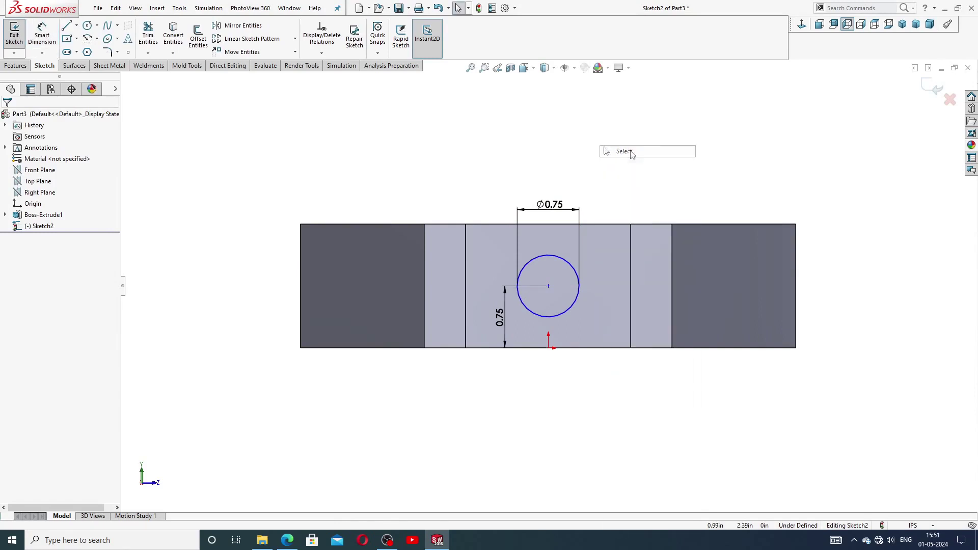
Make the circle centre vertical with the origin, fully defining Sketch2
click(548, 286)
ctrl+click(549, 348)
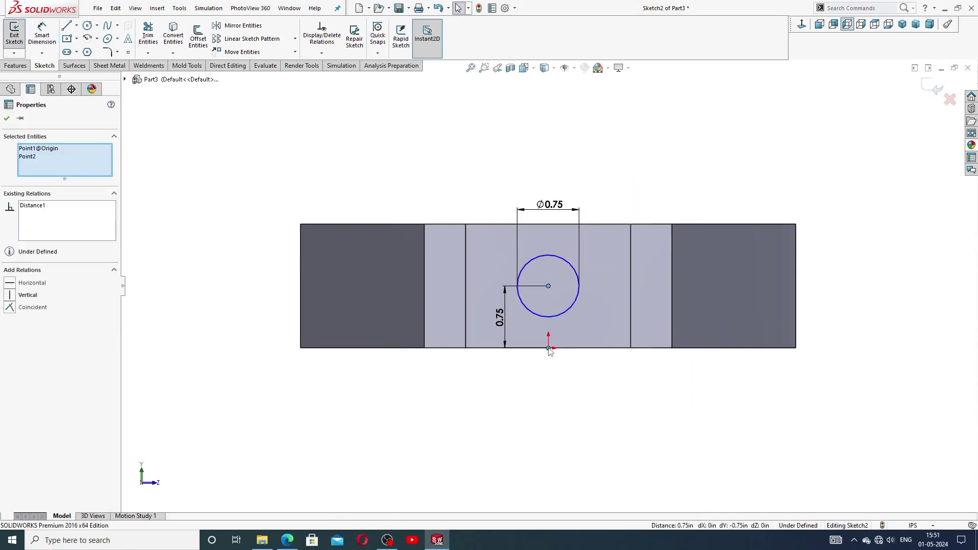
click(590, 305)
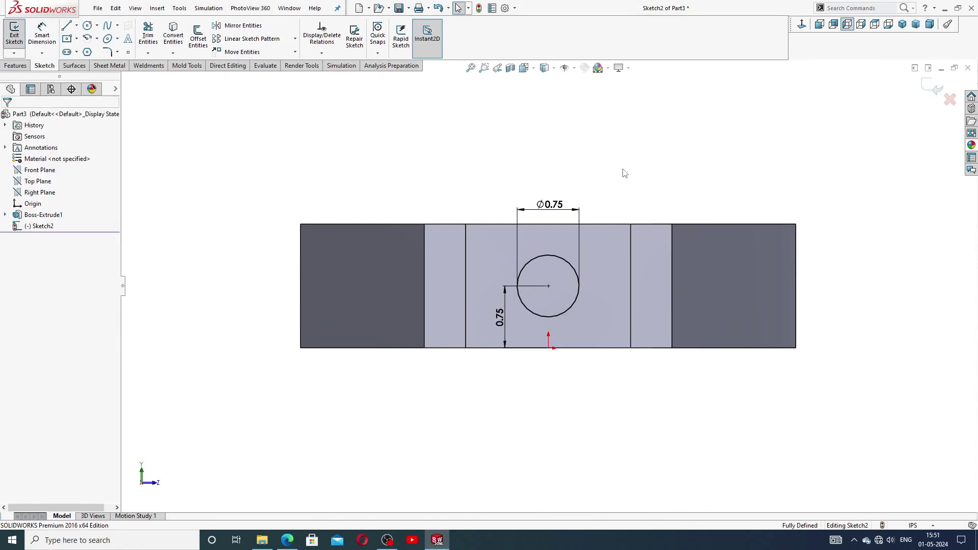
click(498, 318)
click(550, 205)
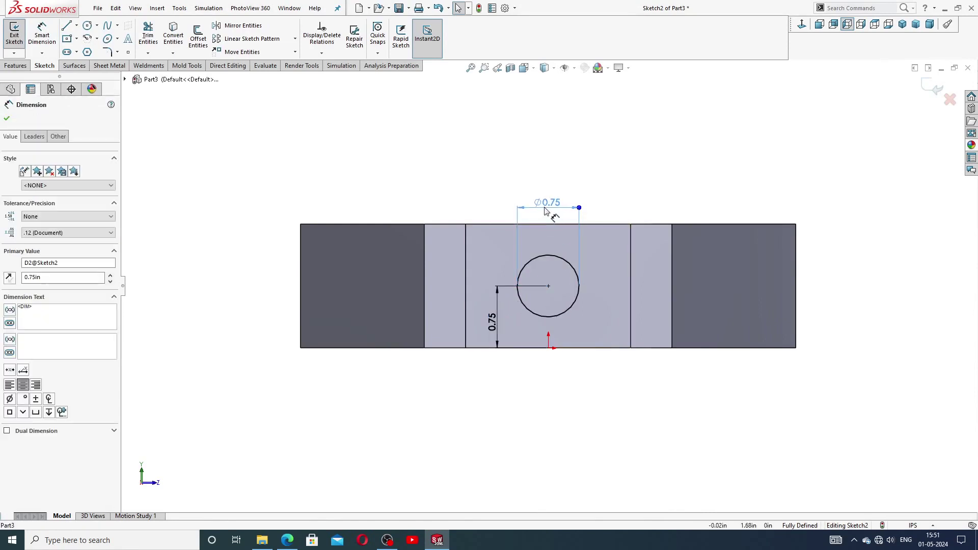
click(652, 165)
click(15, 65)
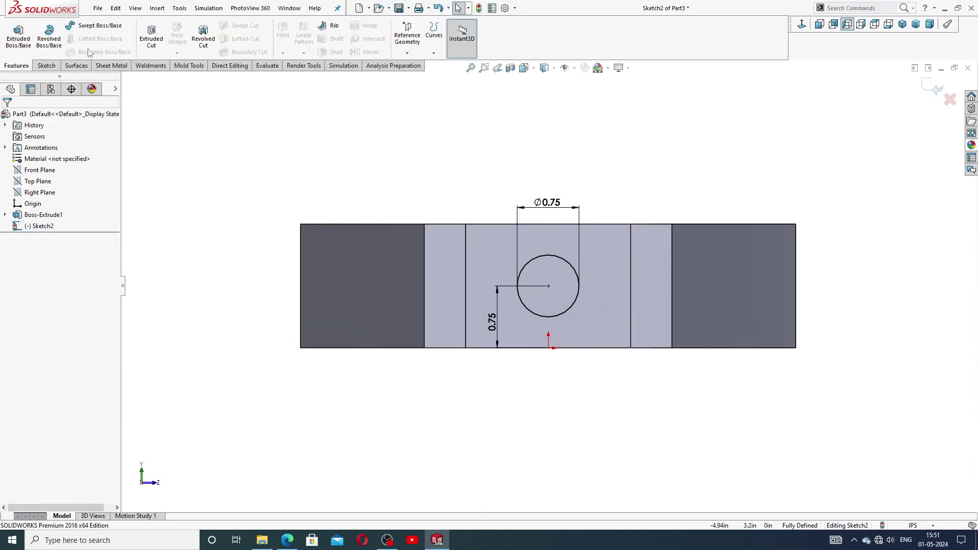
Cut the Ø0.75 circle 0.75 in deep as Cut-Extrude1
click(151, 40)
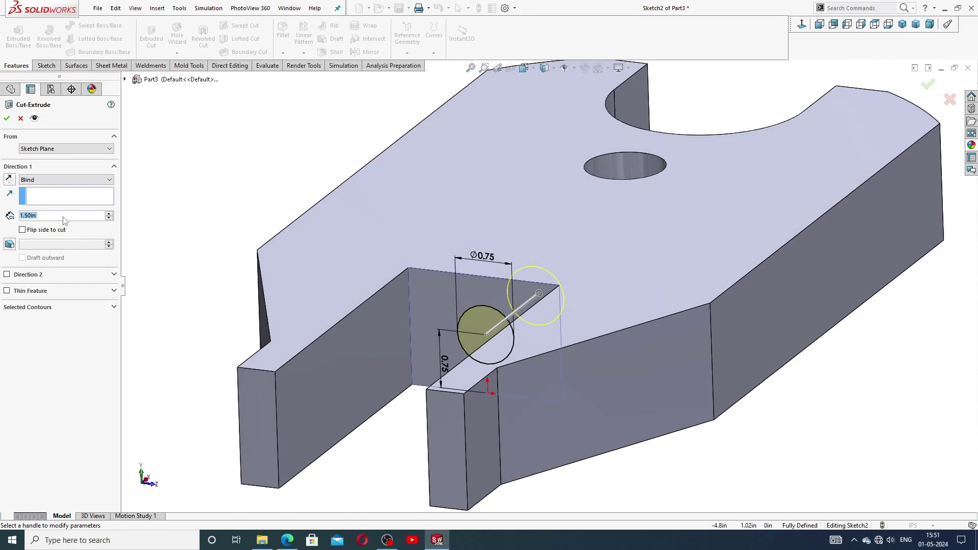
text(.75)
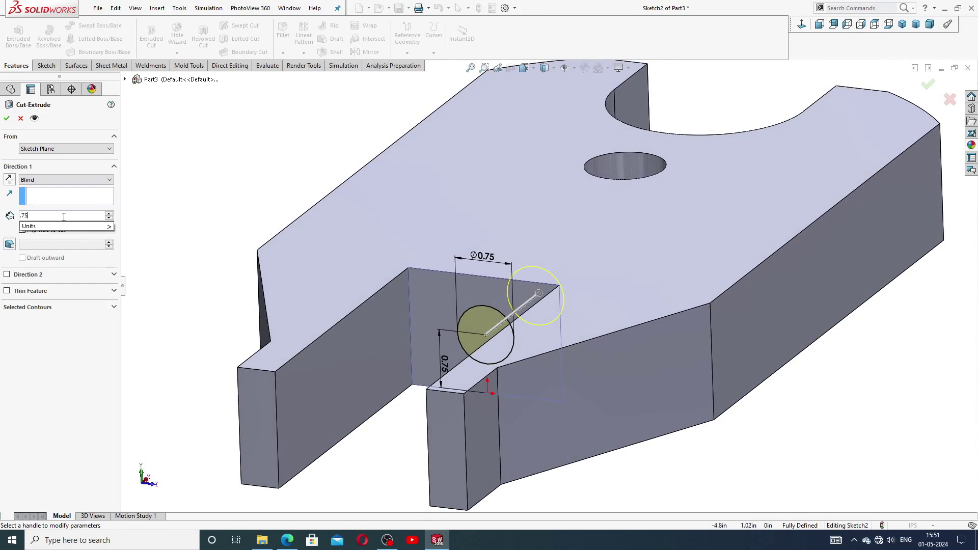
key(Return)
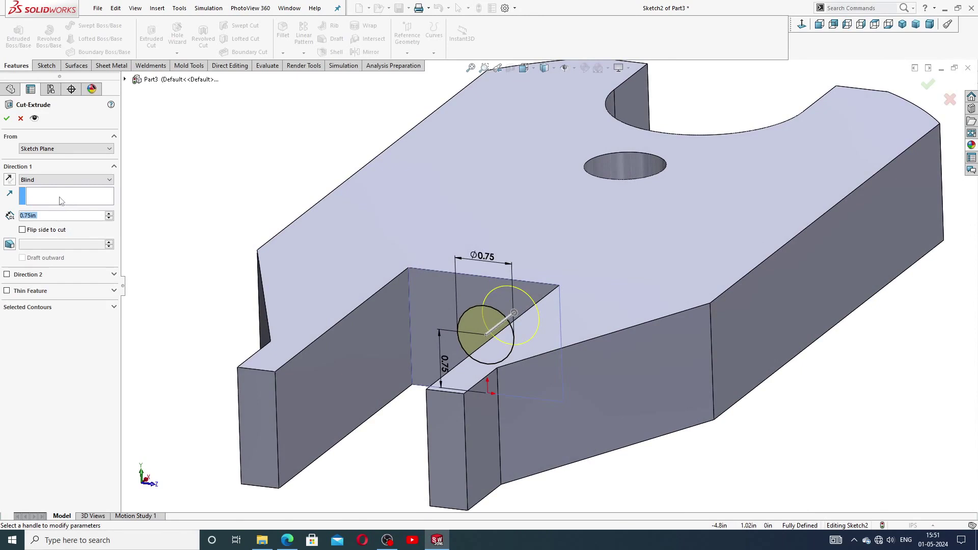
click(6, 118)
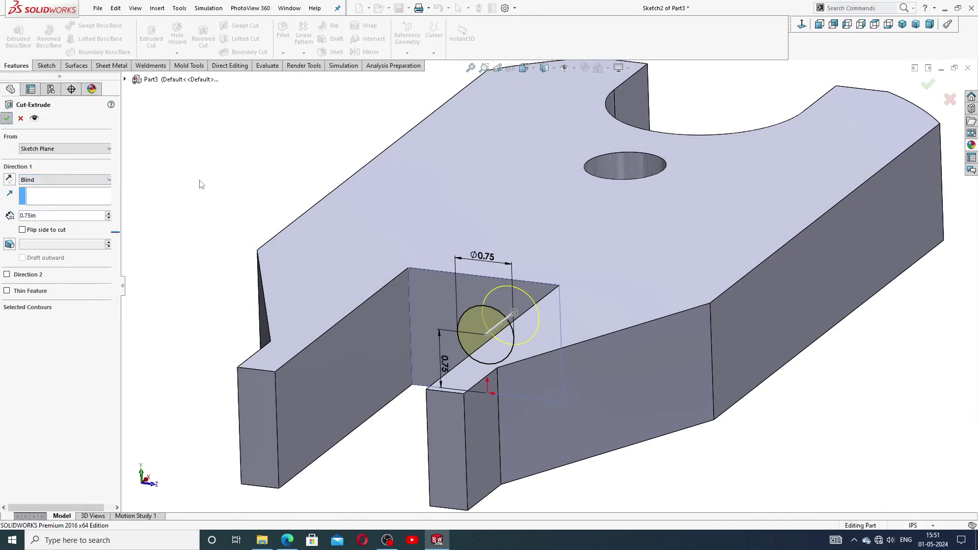
Orbit to a low side view and select the base's end face
scroll(462, 311, down, 2)
middle_drag(462, 311, 426, 275)
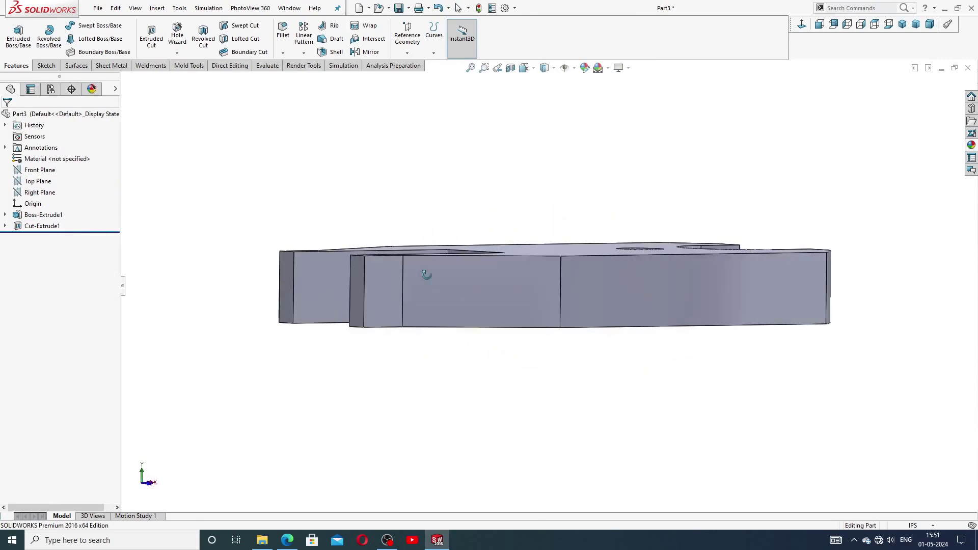
click(387, 277)
Sketch on the end face with a horizontal centerline across it edge to edge
click(418, 244)
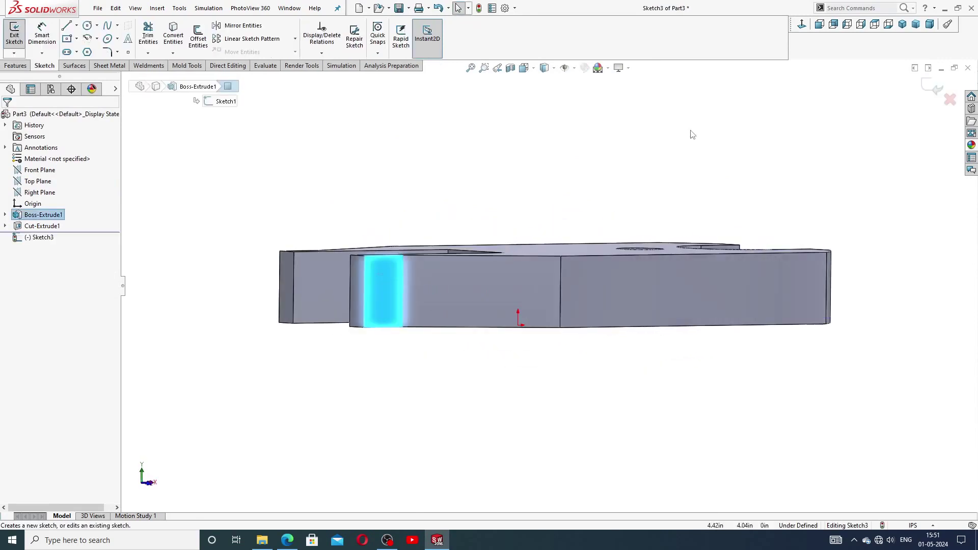
click(802, 24)
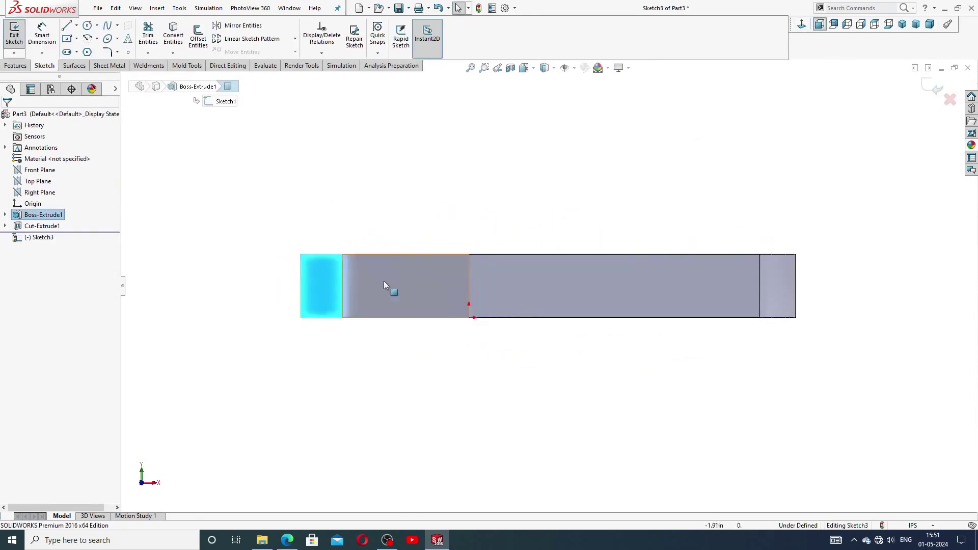
click(77, 25)
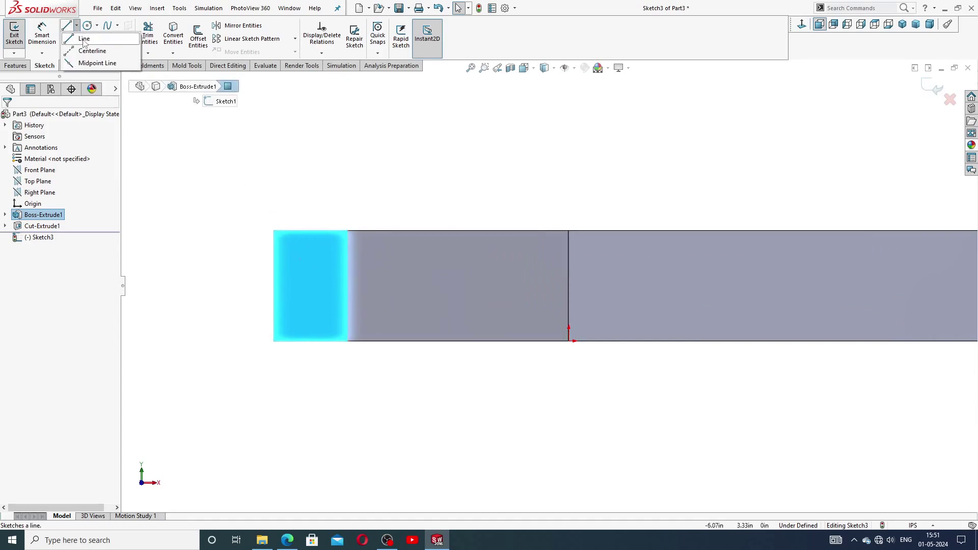
click(84, 51)
scroll(287, 286, down, 3)
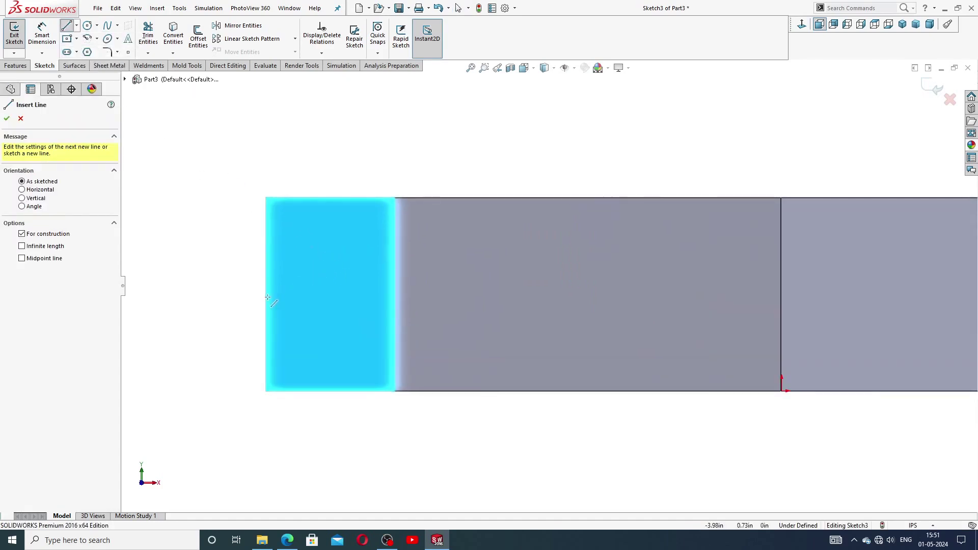
click(265, 294)
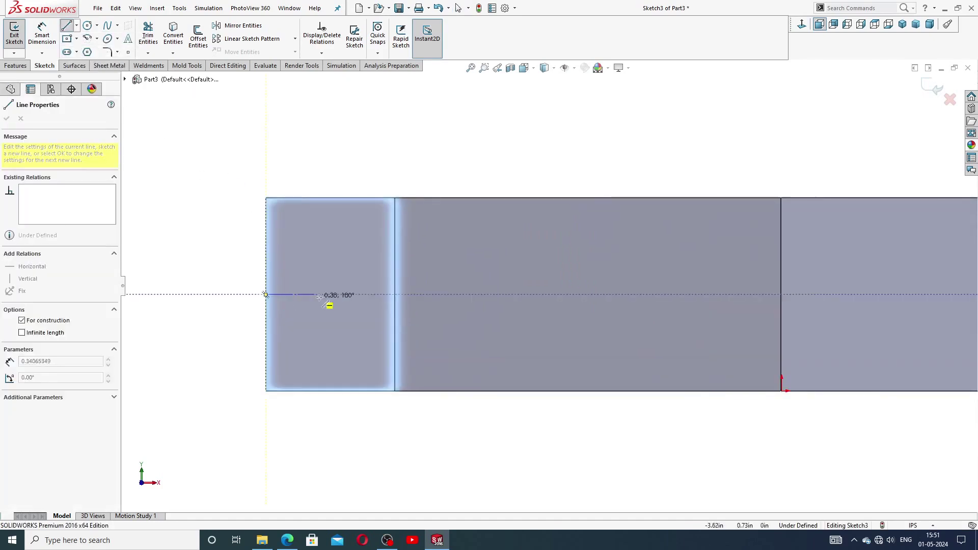
click(395, 294)
right_click(450, 170)
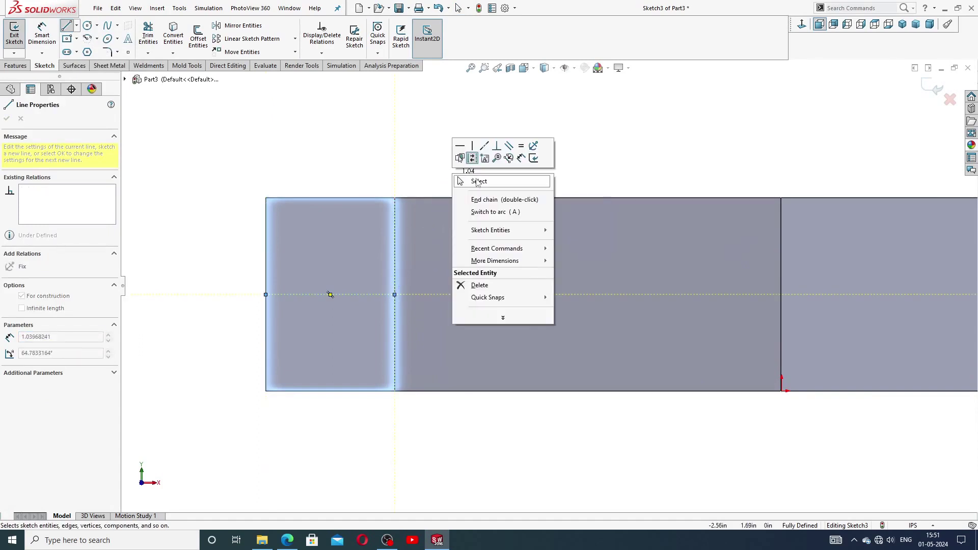
click(472, 180)
Draw a small circle above the centerline
click(87, 26)
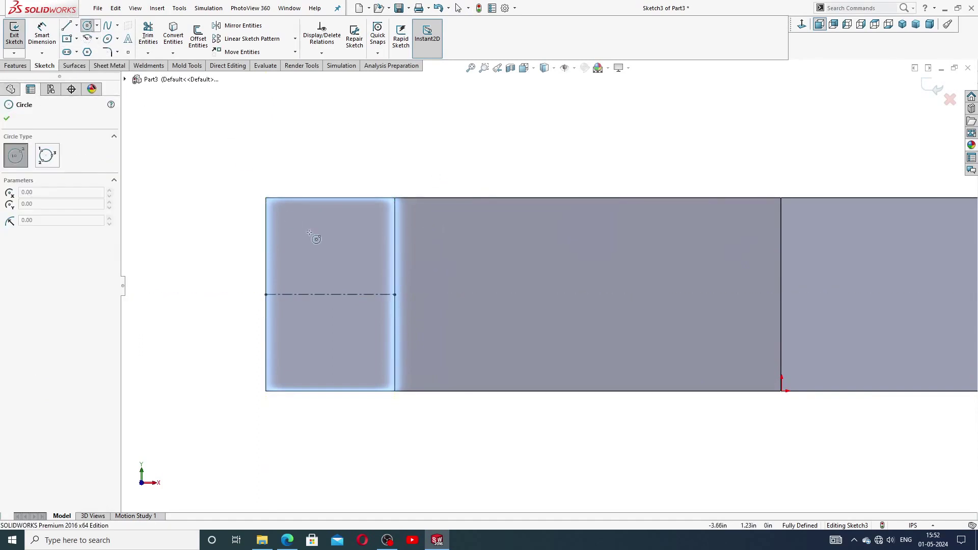
scroll(387, 244, down, 4)
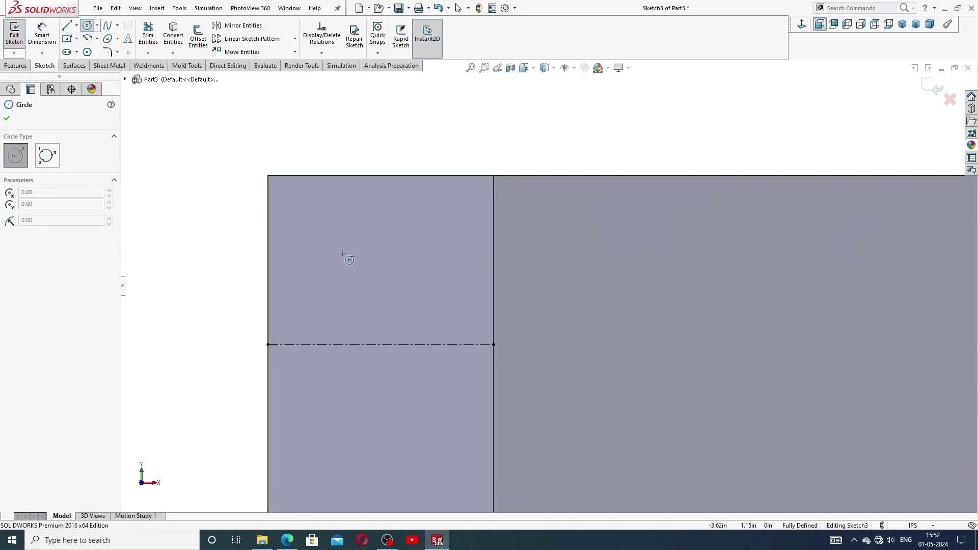
click(385, 256)
click(392, 220)
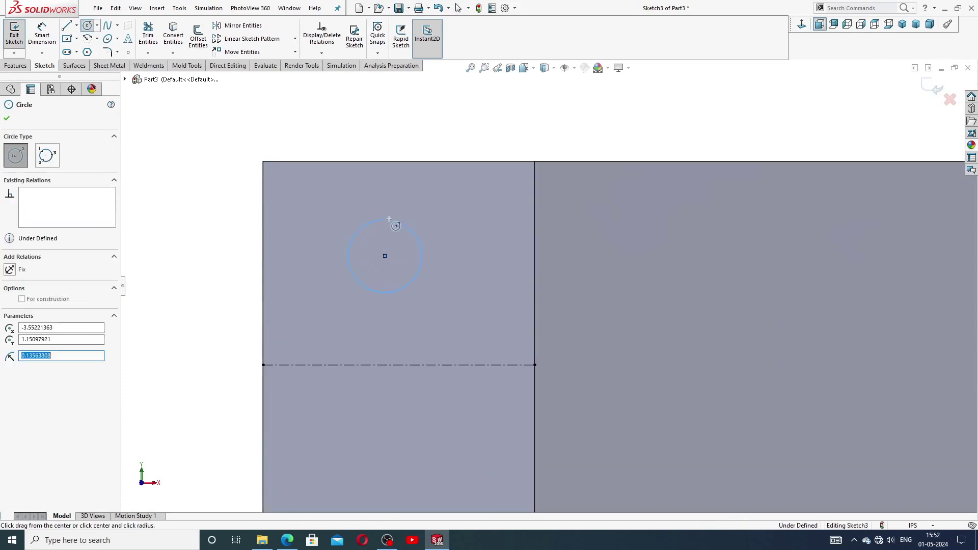
right_click(449, 195)
click(461, 201)
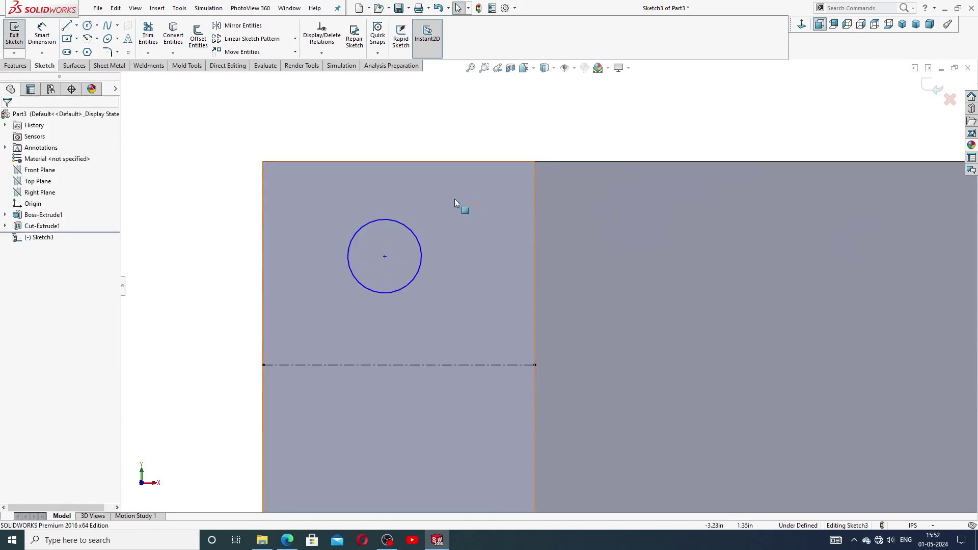
Dimension the circle centre 0.50 from the left edge and 0.35 from the top edge
click(53, 40)
click(385, 256)
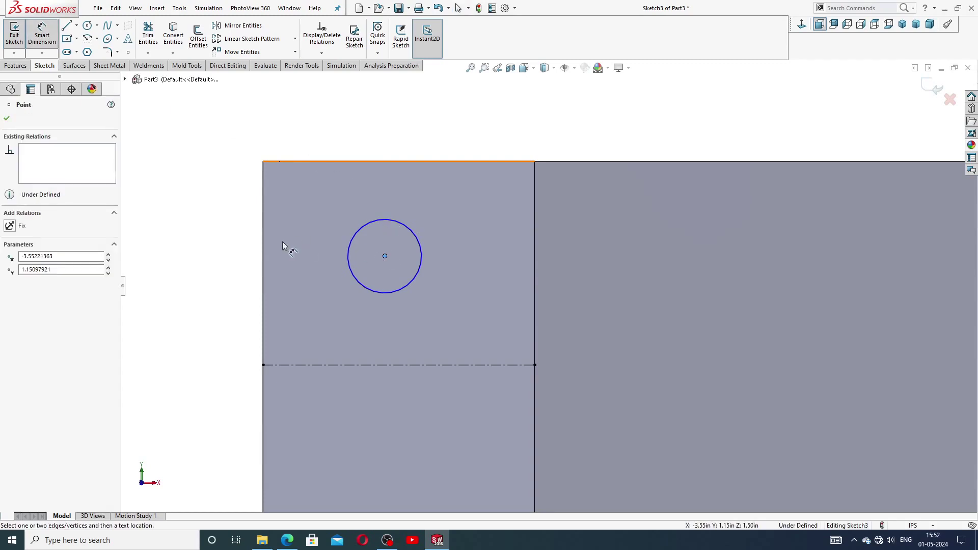
click(264, 239)
click(312, 143)
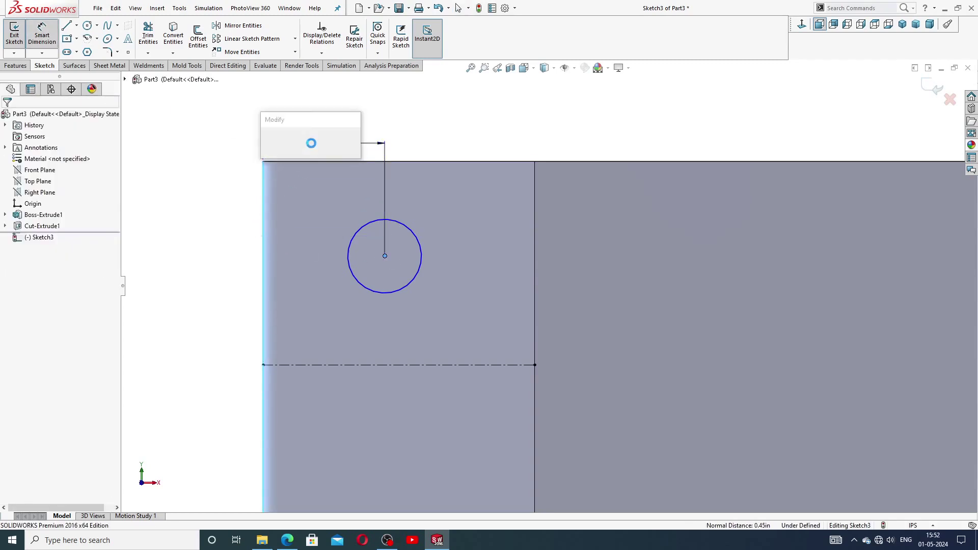
key(Return)
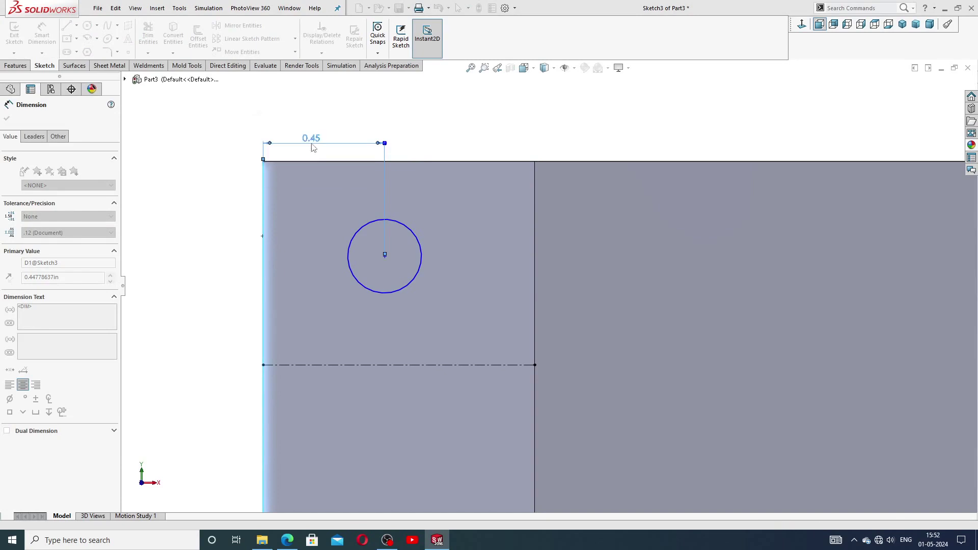
click(225, 188)
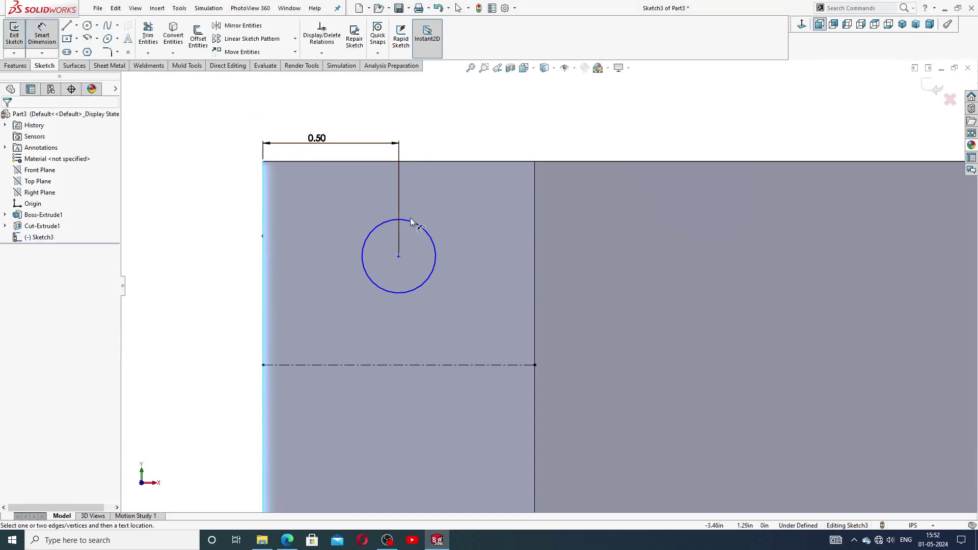
click(399, 255)
click(384, 162)
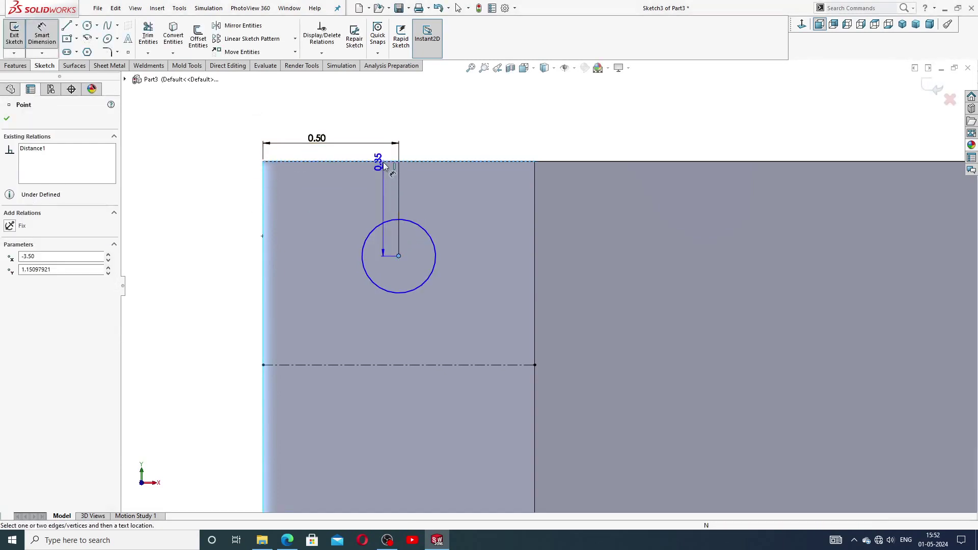
click(236, 223)
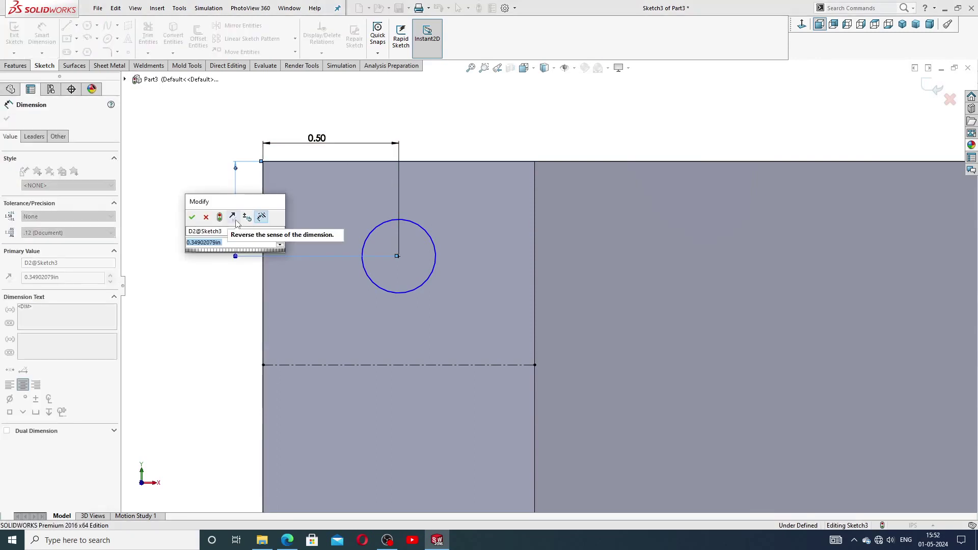
text(.)
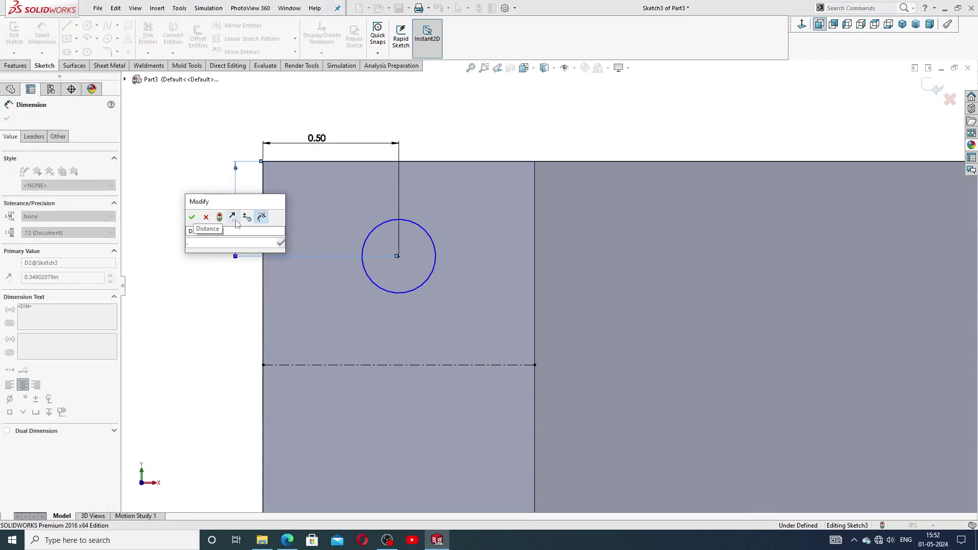
text(35)
key(Return)
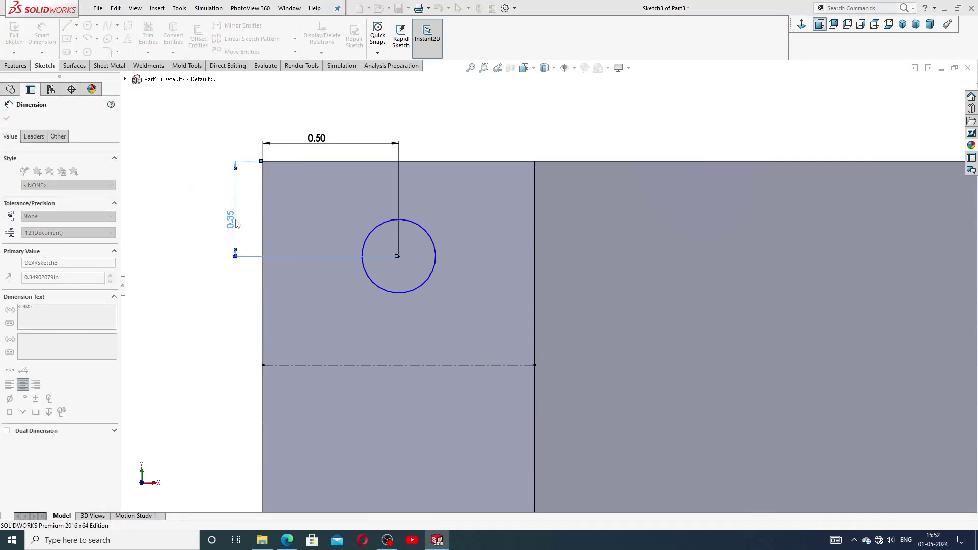
Set the circle diameter to 0.38 and check it against the base drawing PDF
click(414, 226)
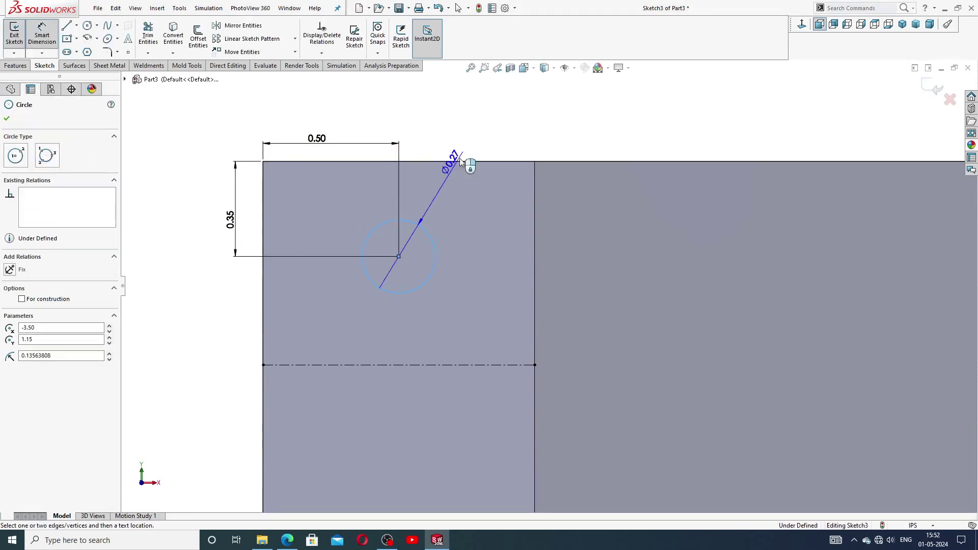
click(483, 142)
text(.38)
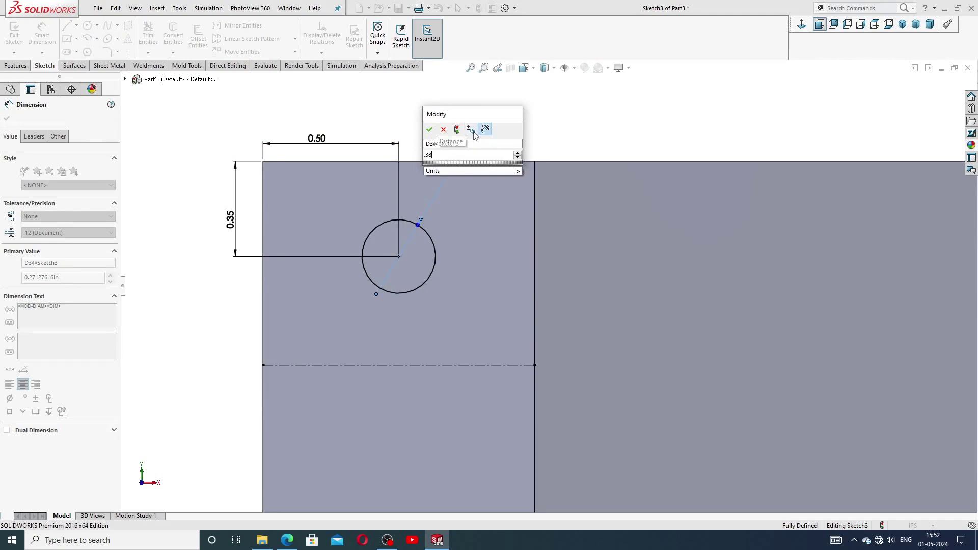
key(Return)
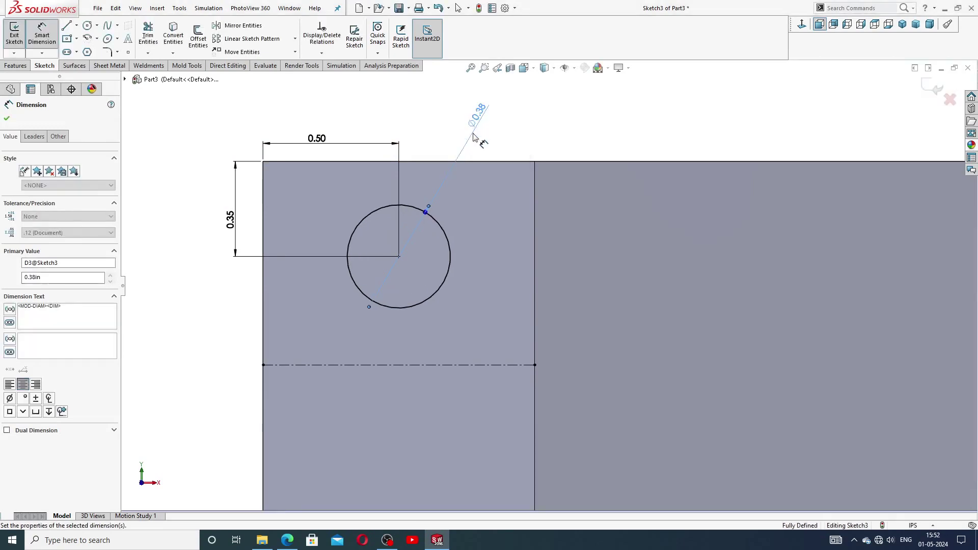
click(287, 540)
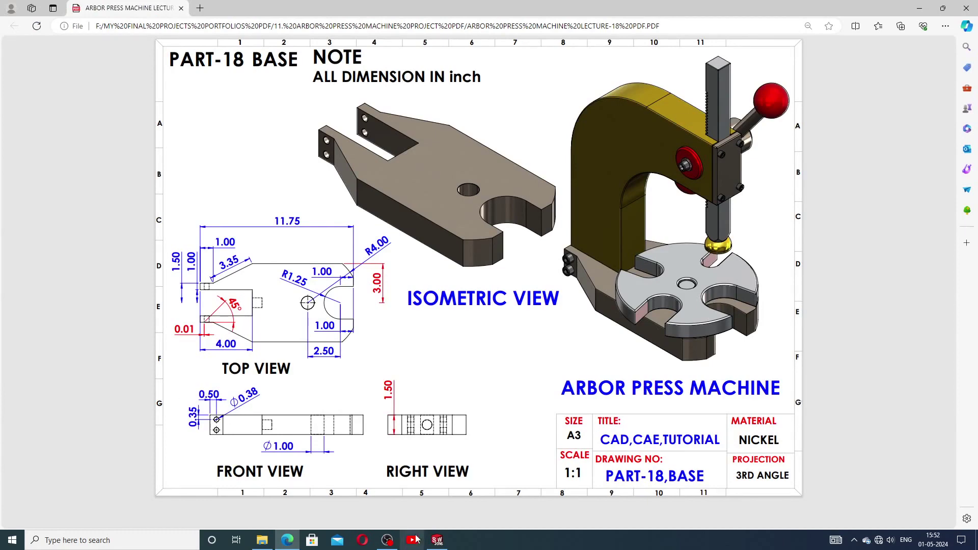
Return from the drawing PDF to Sketch3 in SOLIDWORKS
click(437, 540)
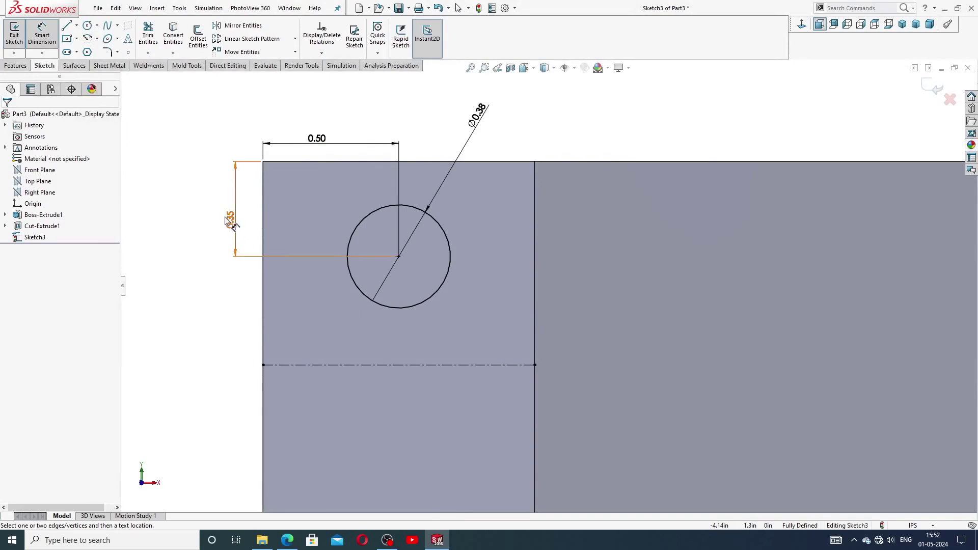
Nudge the 0.35 dimension into place, then start and cancel an extruded cut
drag(230, 219, 237, 207)
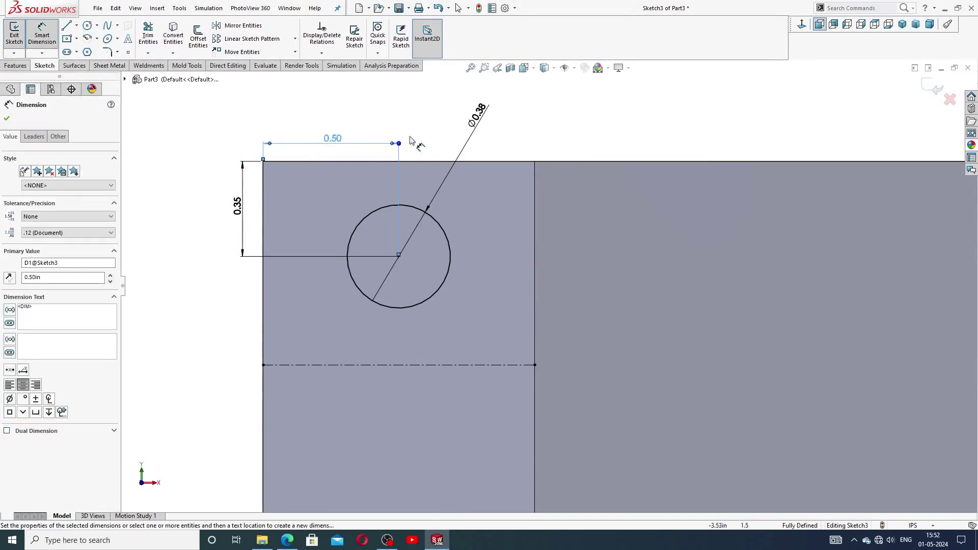
click(480, 121)
right_click(530, 129)
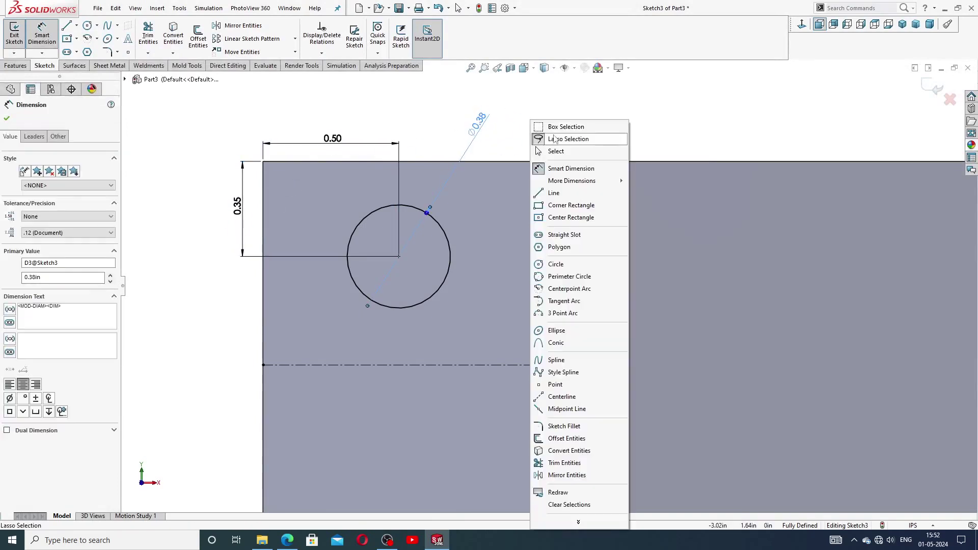
click(548, 147)
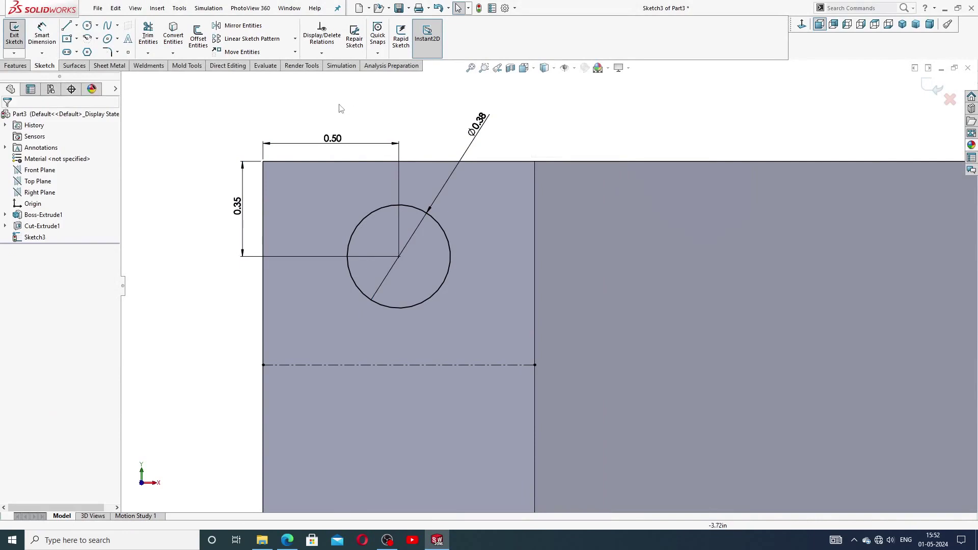
click(15, 65)
click(155, 41)
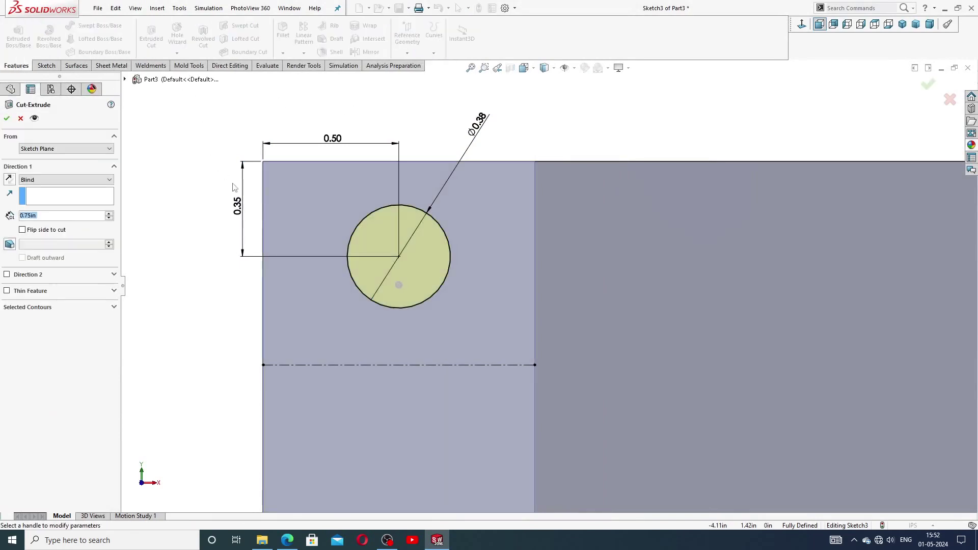
click(20, 119)
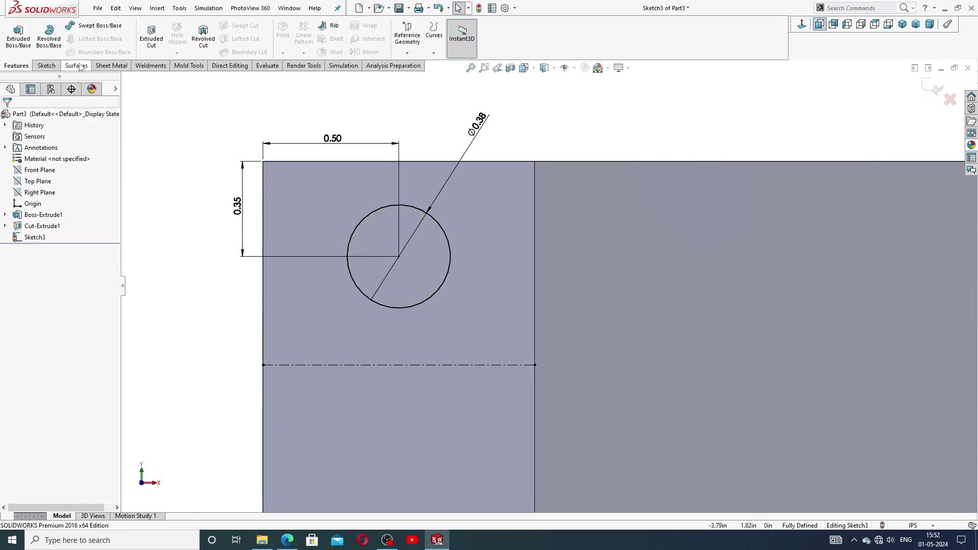
Mirror the Ø0.38 circle about the horizontal centerline
click(47, 65)
click(281, 28)
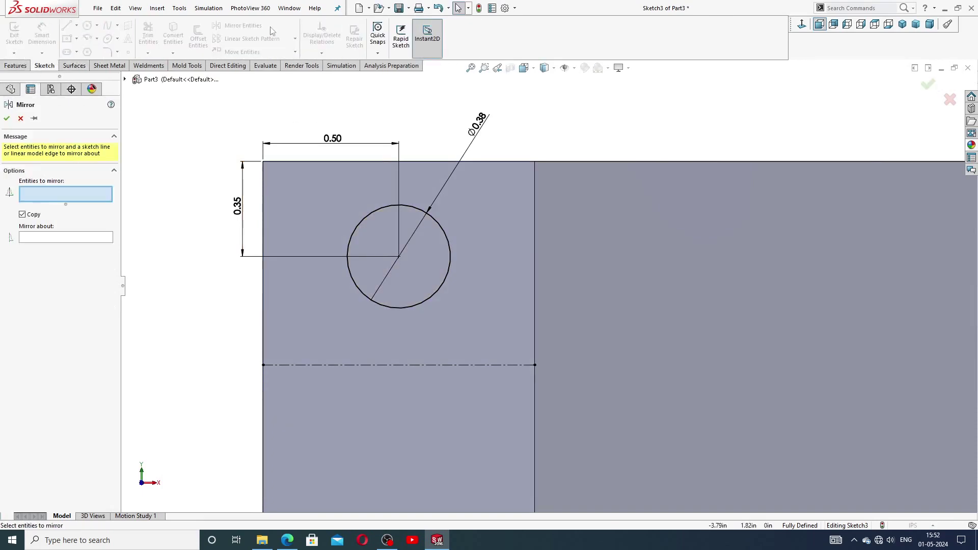
click(371, 223)
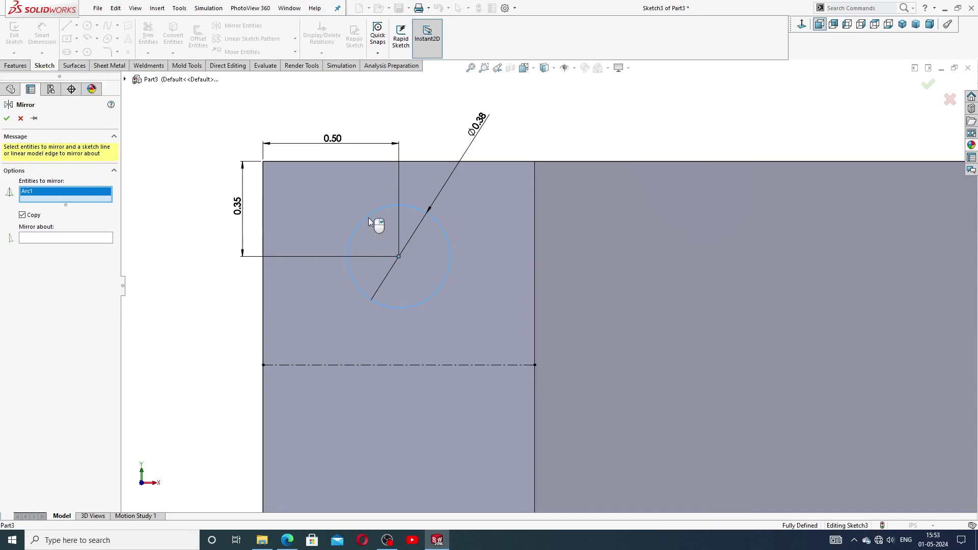
click(311, 365)
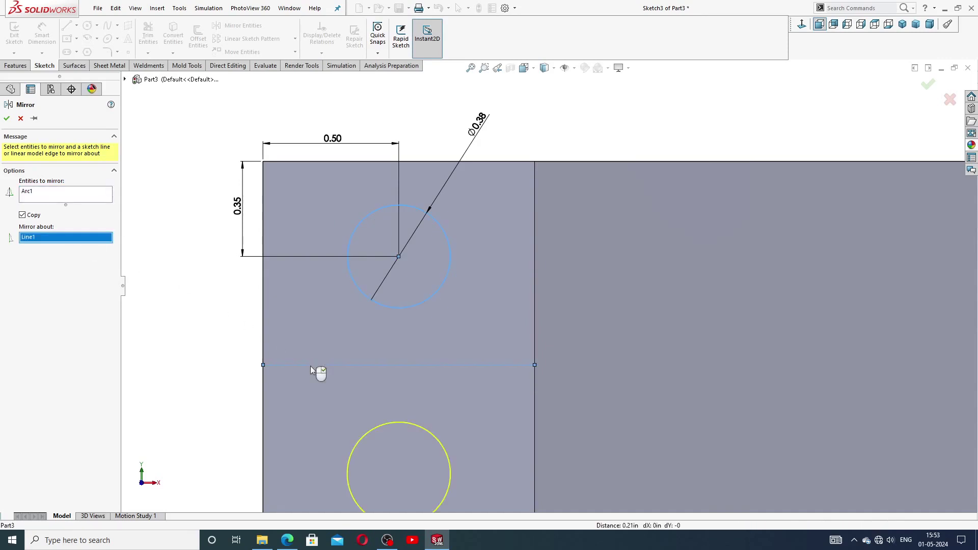
scroll(323, 357, down, 3)
click(7, 119)
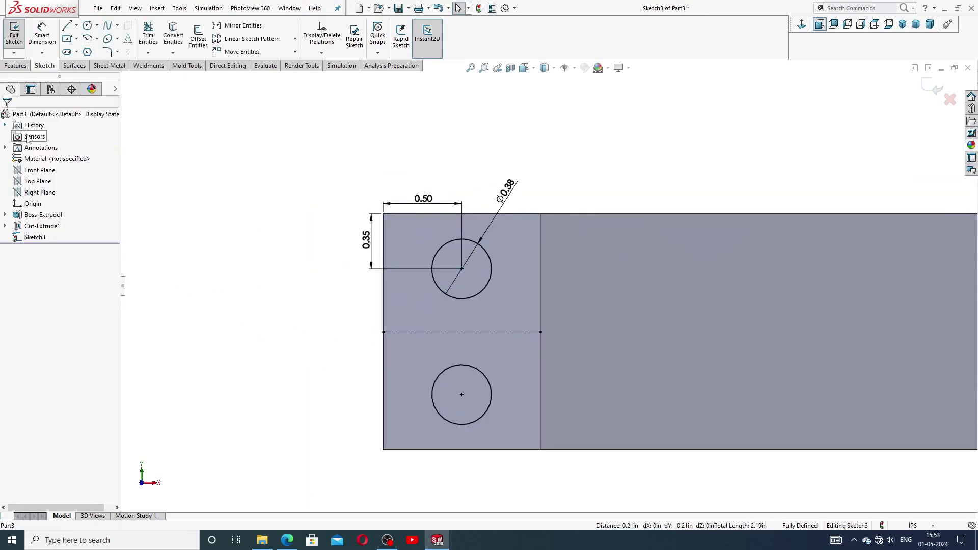
Cut both Ø0.38 circles Through All as Cut-Extrude2
click(15, 65)
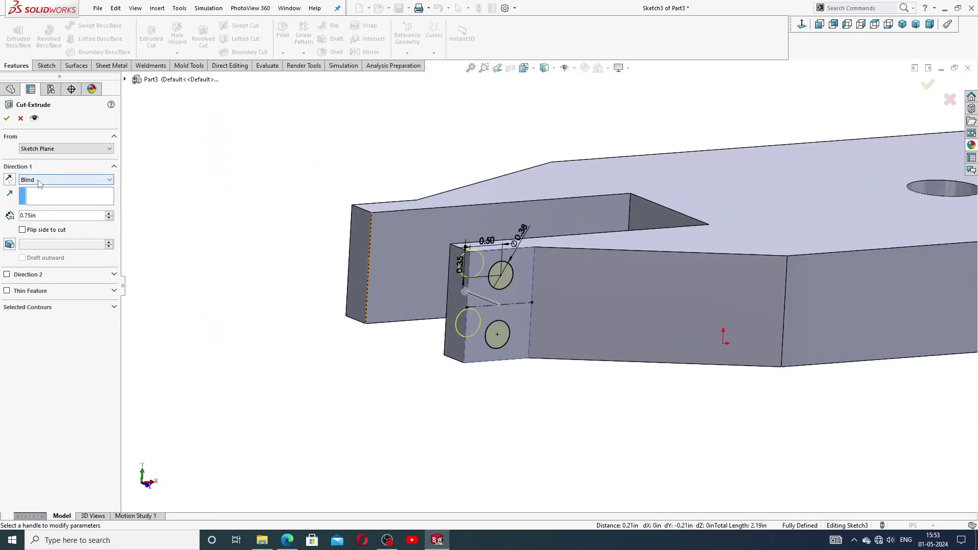
click(40, 182)
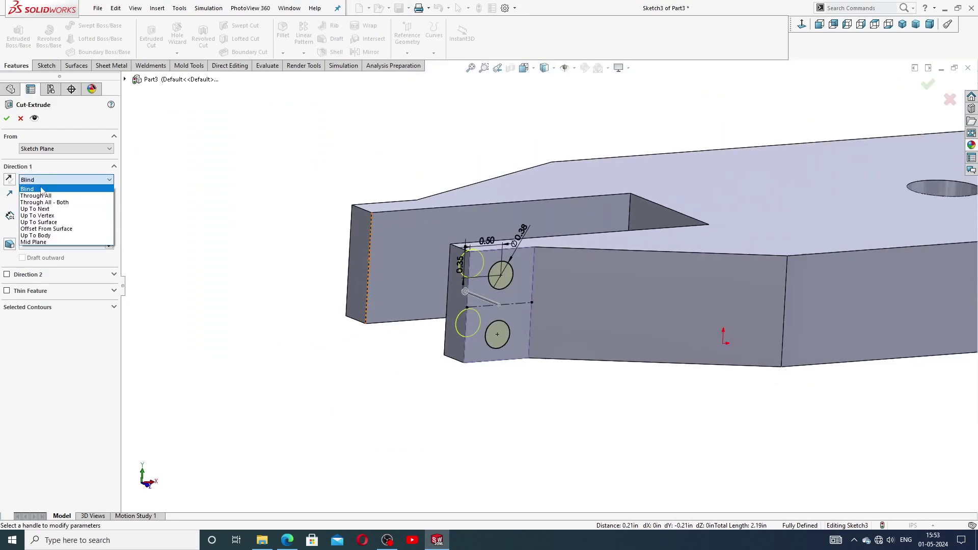
click(46, 197)
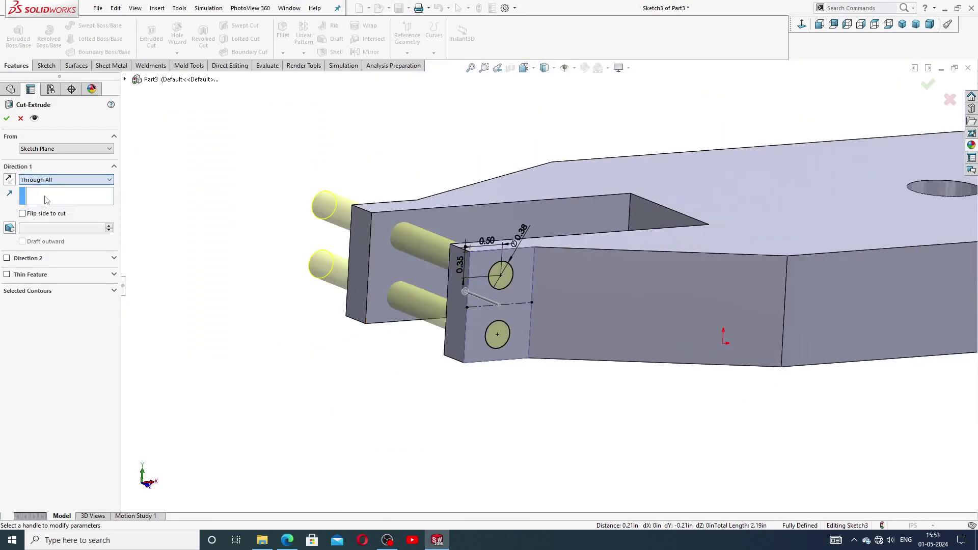
click(7, 119)
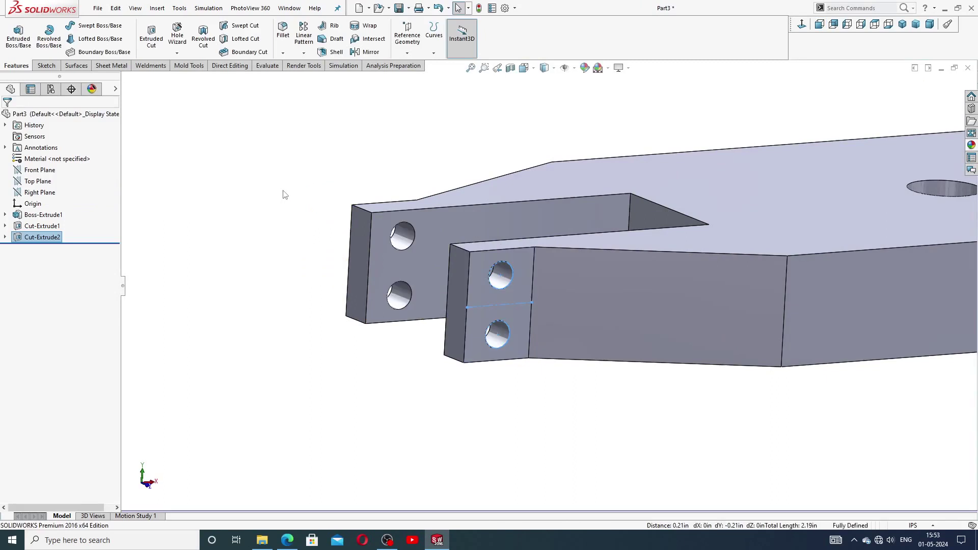
Apply the Metal > Nickel polished nickel appearance to the whole base part
middle_drag(498, 188, 524, 216)
click(971, 145)
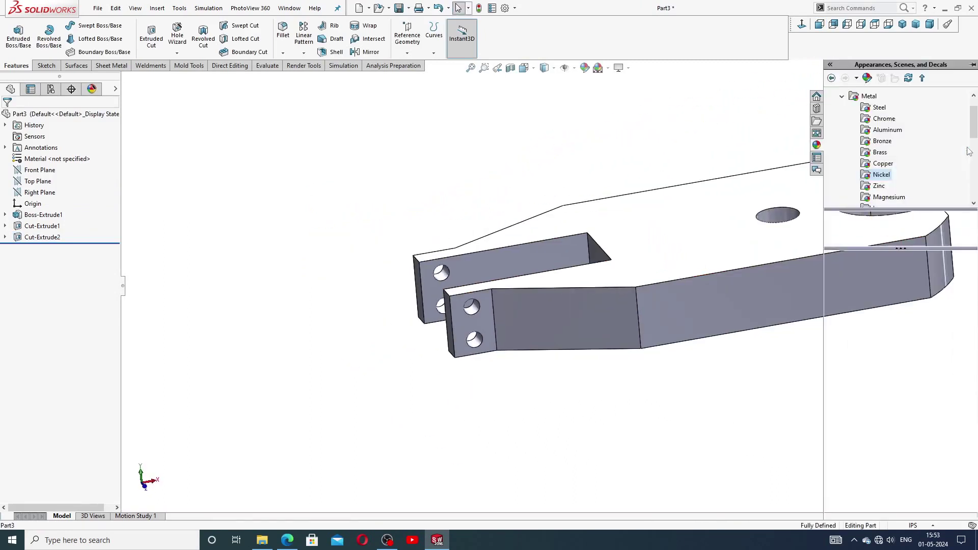
drag(863, 279, 812, 202)
scroll(742, 240, down, 2)
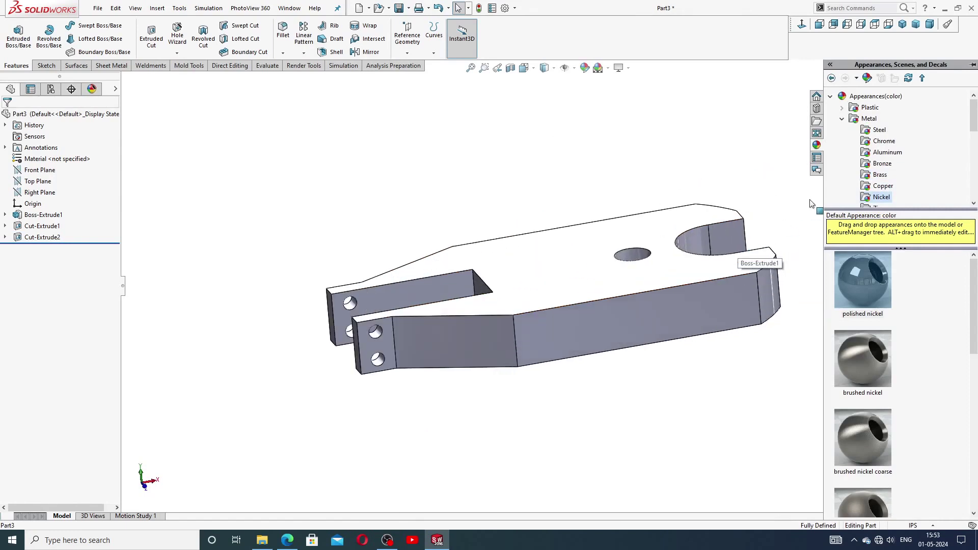
click(841, 120)
key(Left)
key(Left)
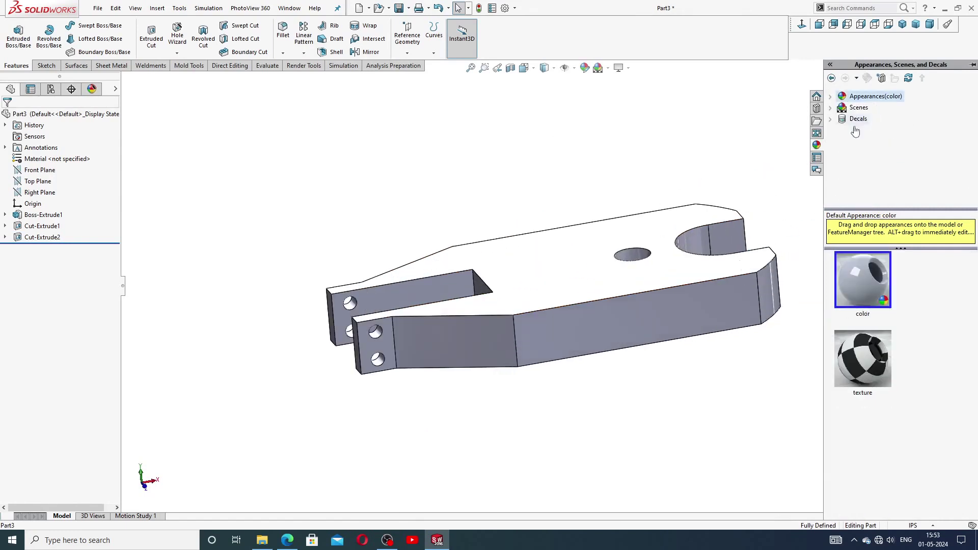
double_click(875, 96)
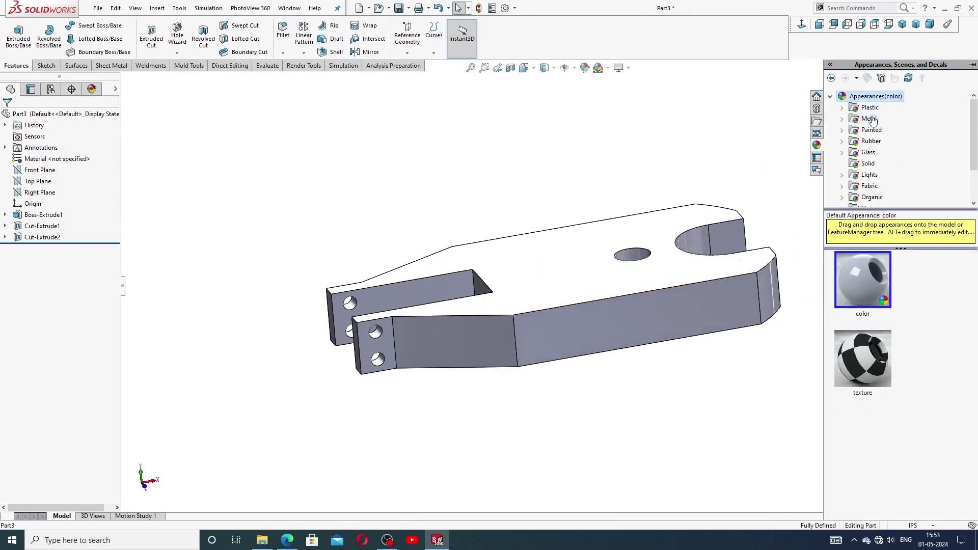
double_click(869, 120)
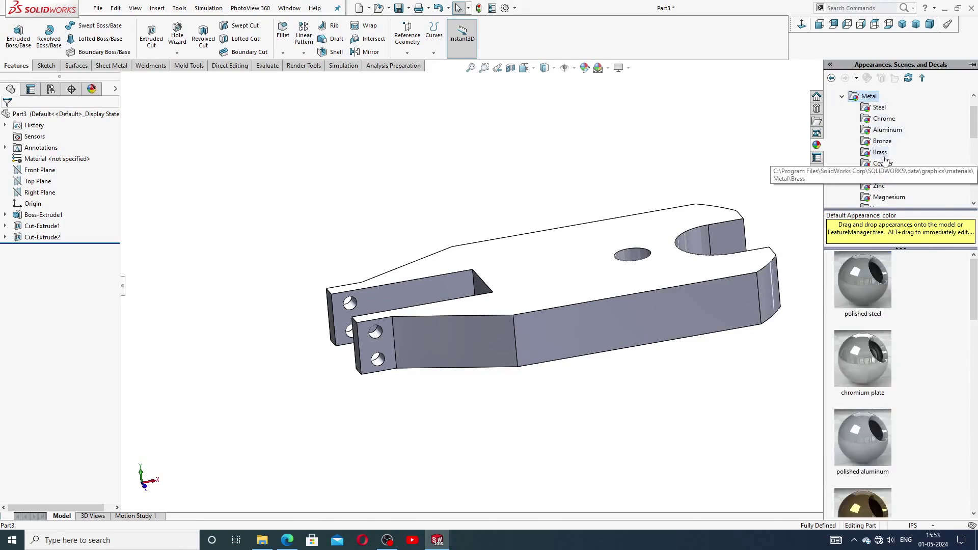
click(882, 176)
double_click(866, 278)
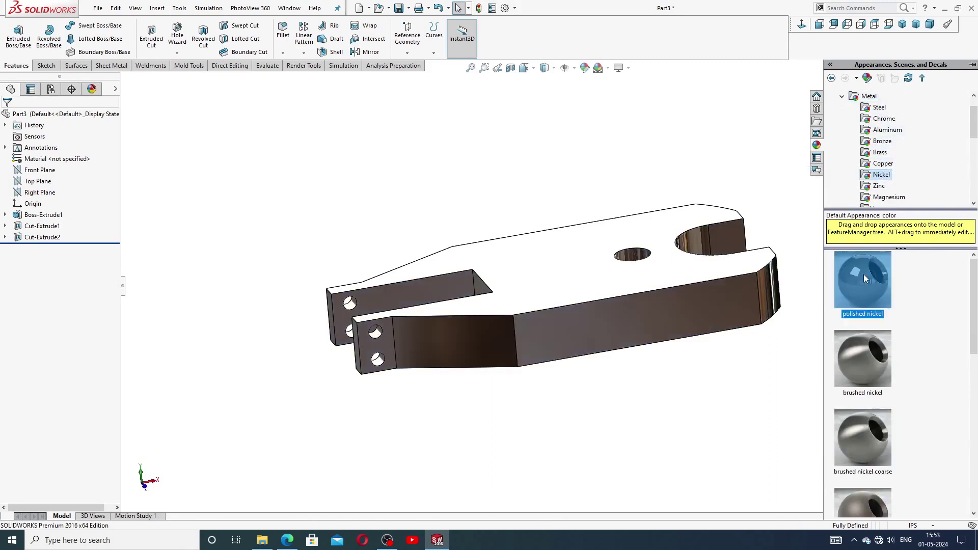
Compare the nickel-finished base against the material note on the PDF drawing
middle_drag(720, 255, 737, 305)
scroll(549, 286, up, 3)
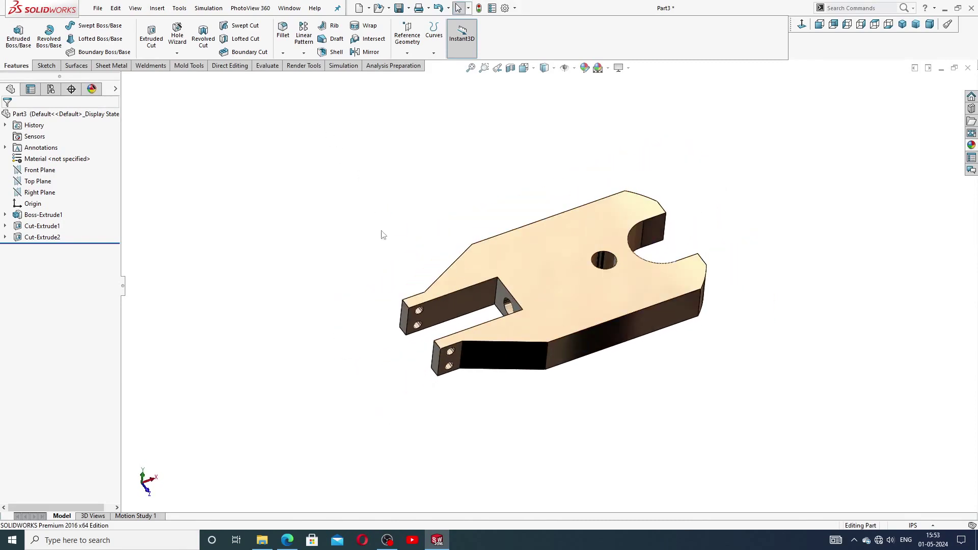
click(284, 540)
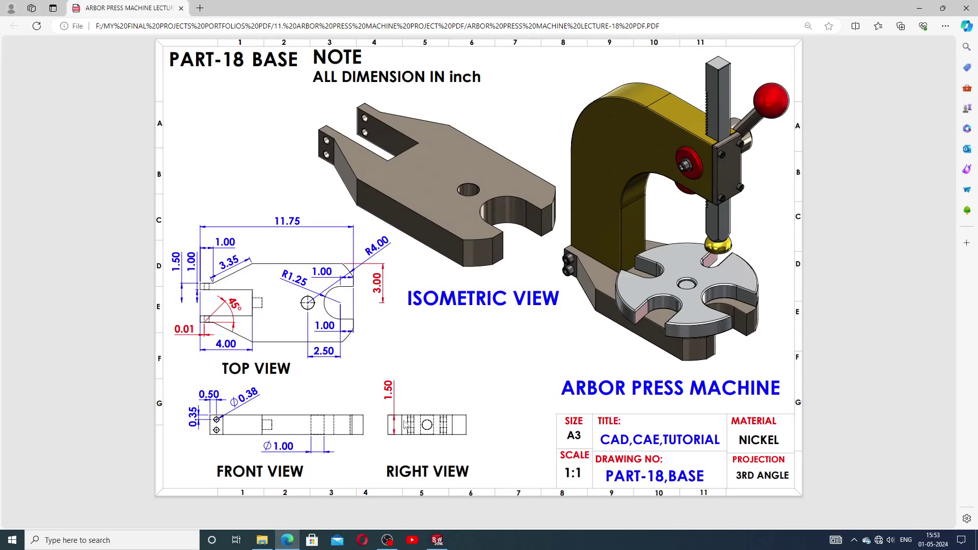
click(438, 540)
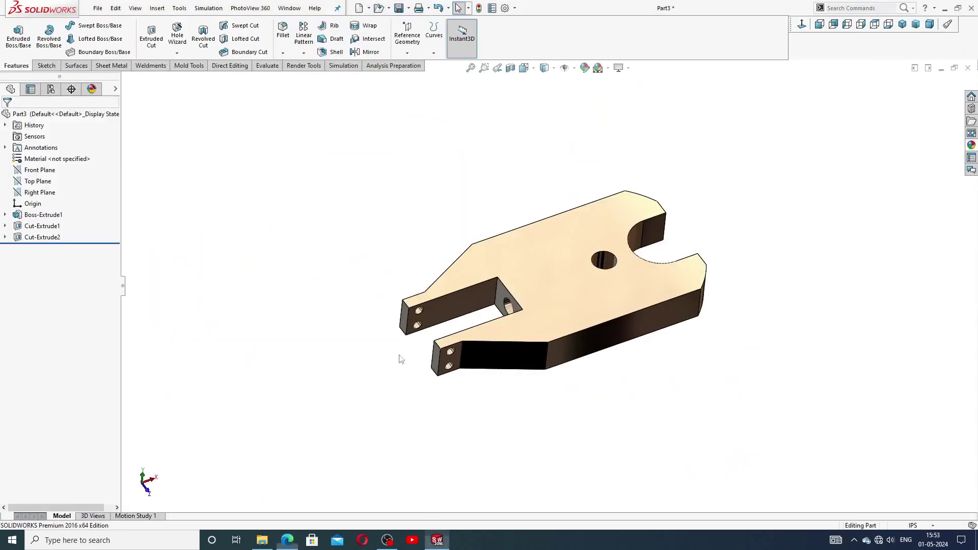
click(282, 53)
Chamfer the edges of the six base holes at 0.01 in × 45° as Chamfer1
click(300, 78)
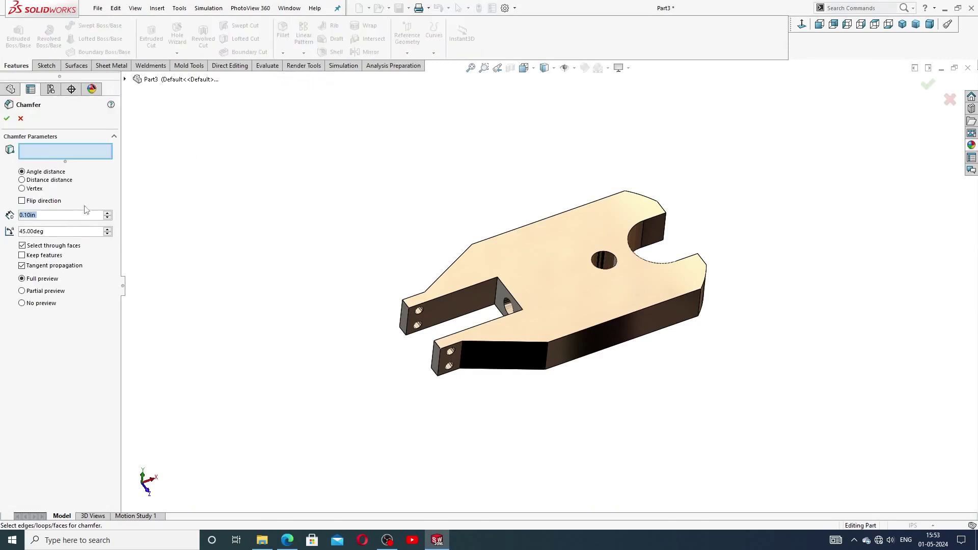
text(.)
scroll(552, 329, down, 4)
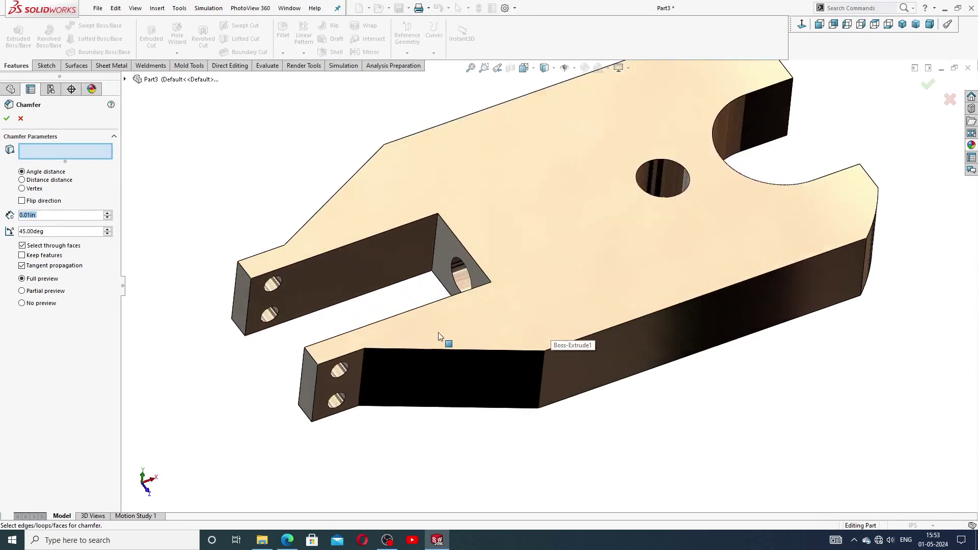
click(340, 372)
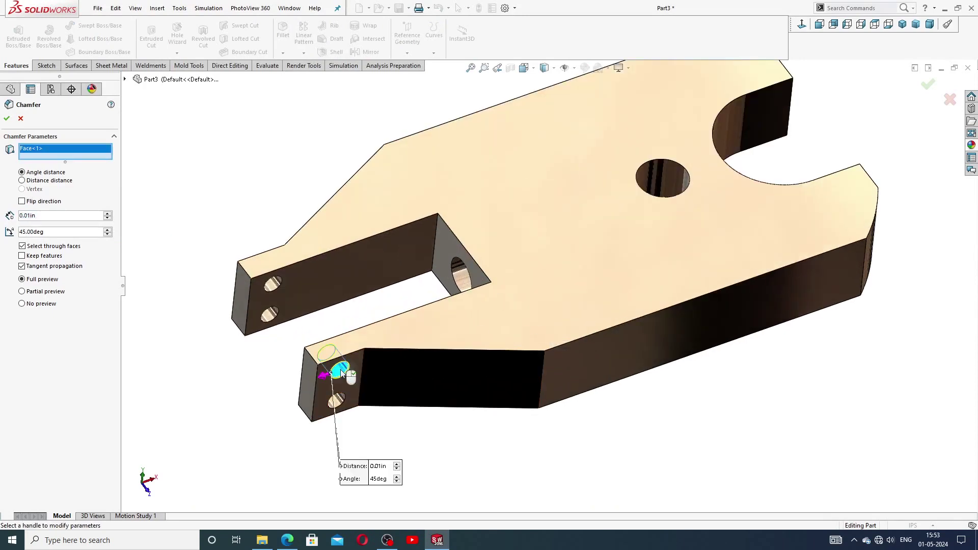
click(338, 403)
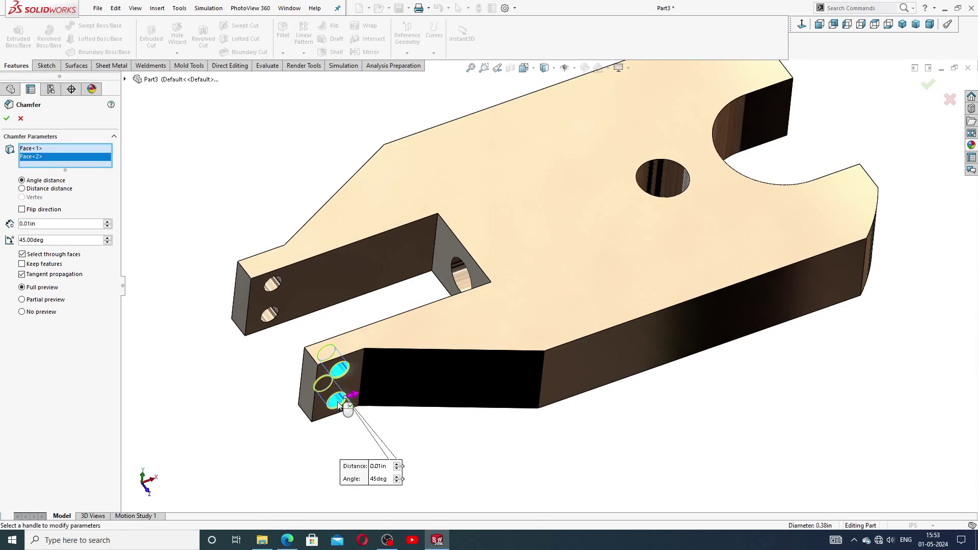
click(274, 288)
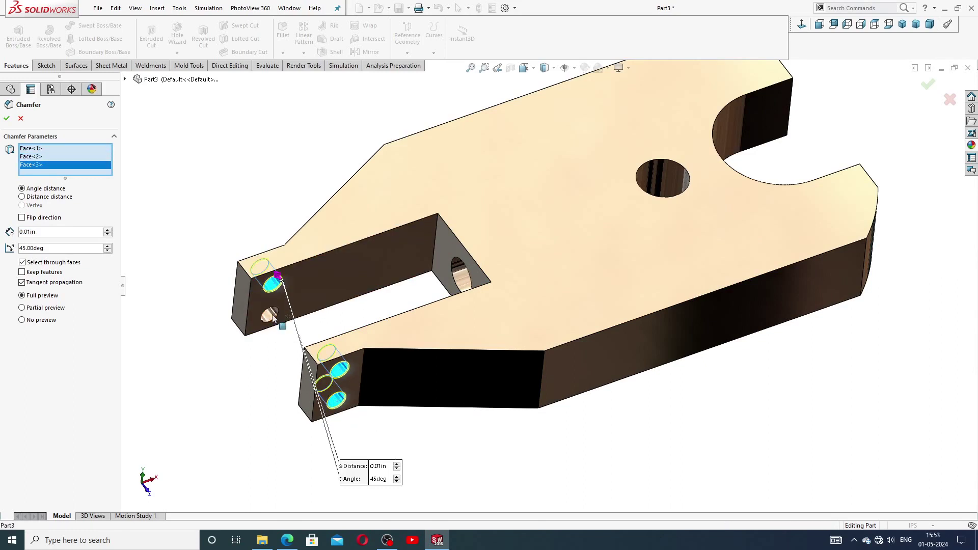
click(273, 317)
click(463, 275)
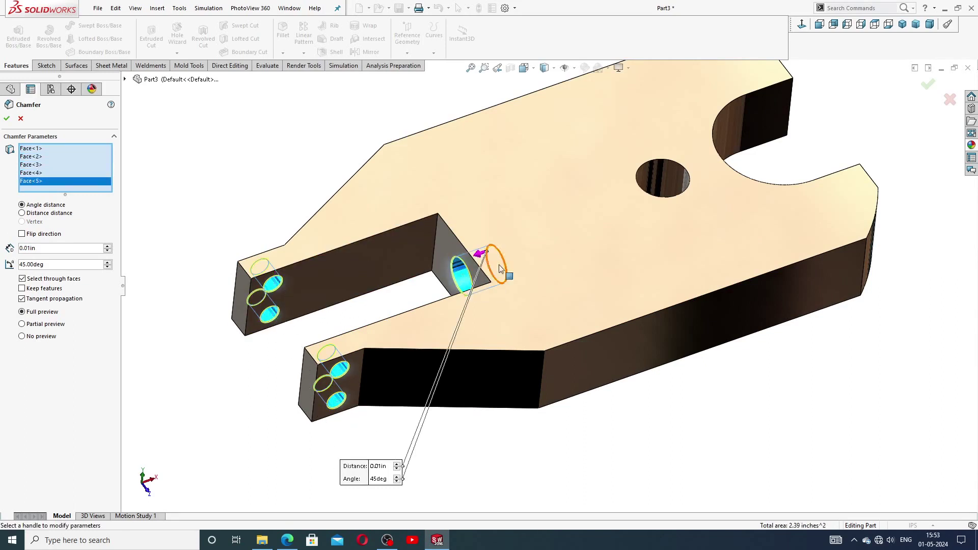
click(664, 176)
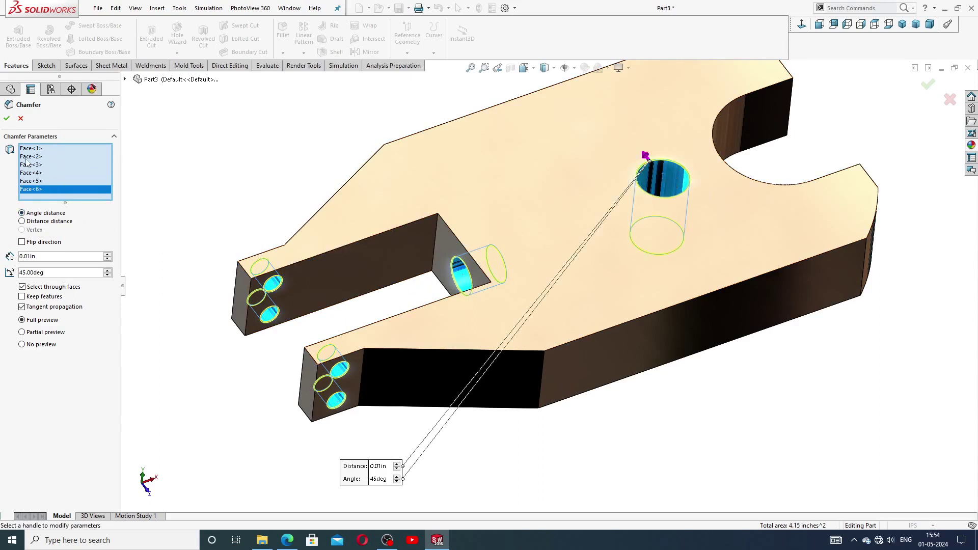
key(Return)
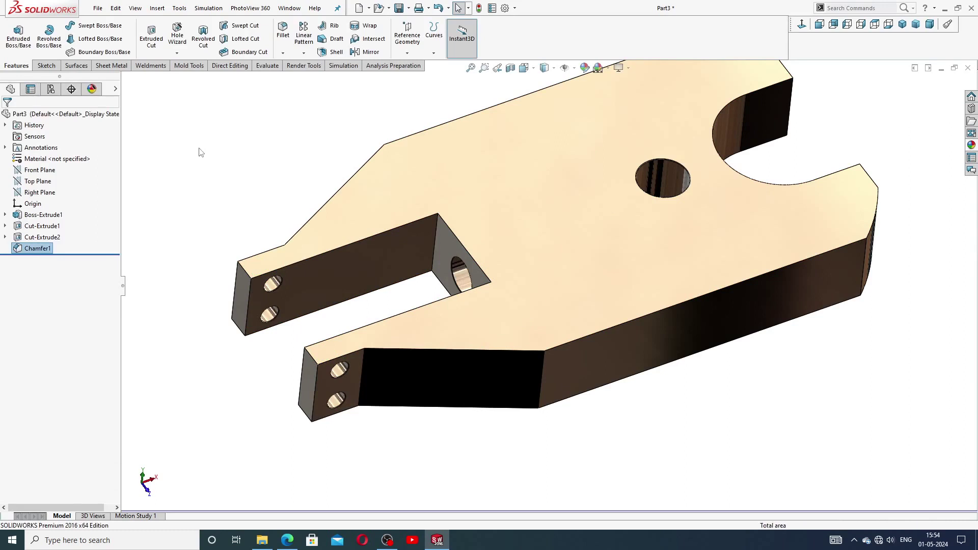
Inspect the chamfered forked base from several angles, then bring up the PART-18 BASE drawing
scroll(531, 185, up, 3)
middle_drag(504, 192, 485, 262)
scroll(479, 326, down, 5)
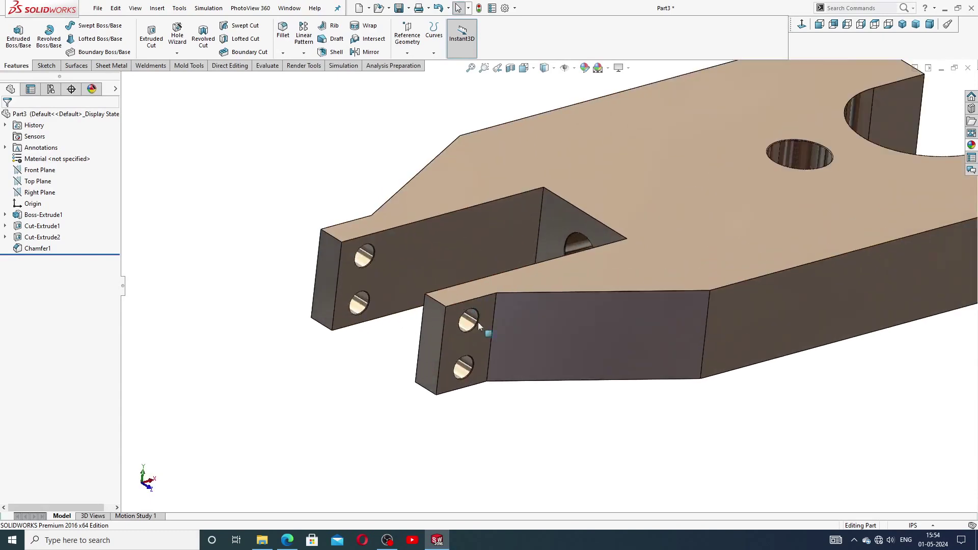
scroll(479, 326, down, 4)
scroll(533, 223, up, 10)
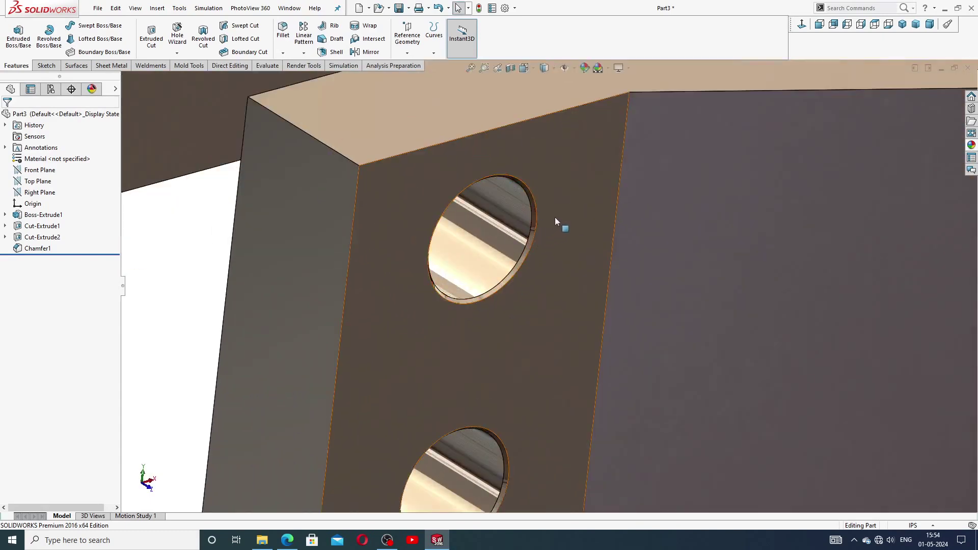
middle_drag(719, 147, 650, 196)
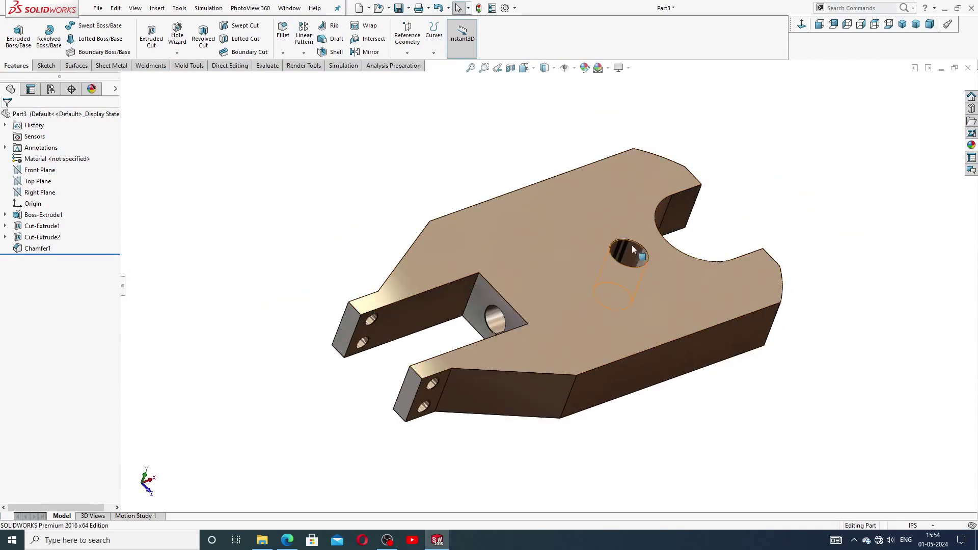
middle_drag(581, 216, 558, 309)
scroll(558, 309, down, 2)
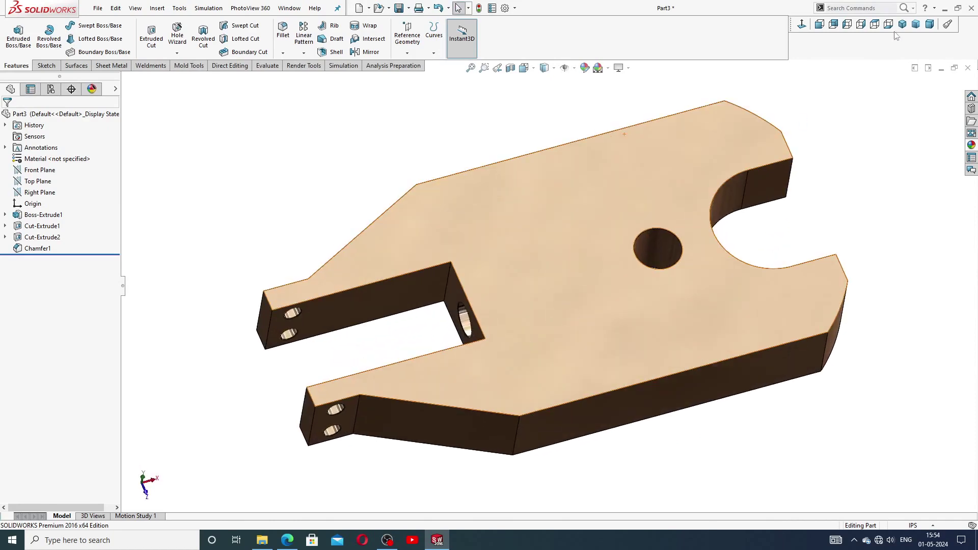
click(903, 26)
mouse_move(452, 297)
middle_down()
mouse_move(415, 220)
mouse_move(495, 231)
mouse_move(502, 321)
mouse_move(561, 203)
mouse_move(469, 260)
mouse_move(435, 190)
mouse_move(654, 219)
mouse_move(630, 278)
mouse_move(583, 217)
mouse_move(535, 201)
mouse_move(531, 255)
mouse_move(487, 131)
mouse_move(532, 262)
mouse_move(571, 232)
mouse_move(555, 219)
mouse_move(592, 197)
middle_up()
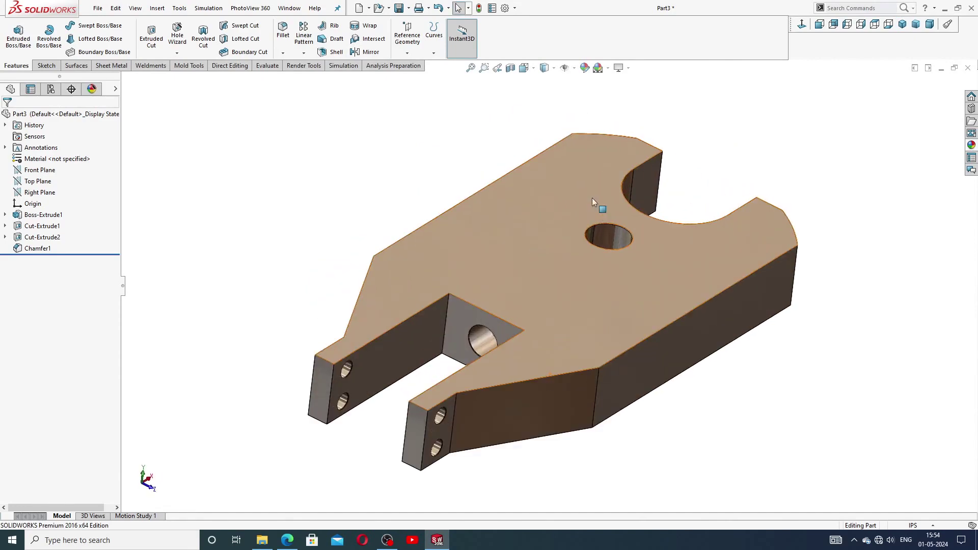
scroll(629, 267, up, 2)
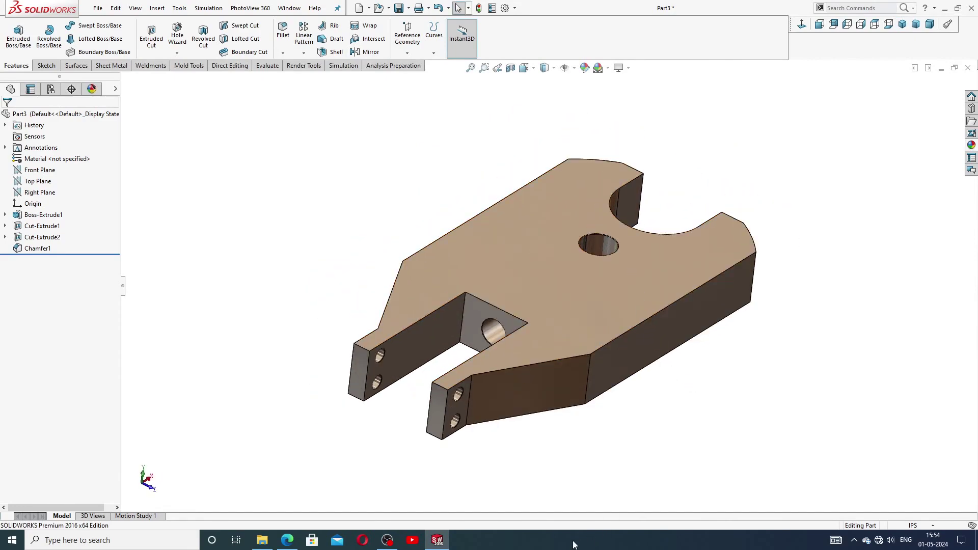
click(288, 543)
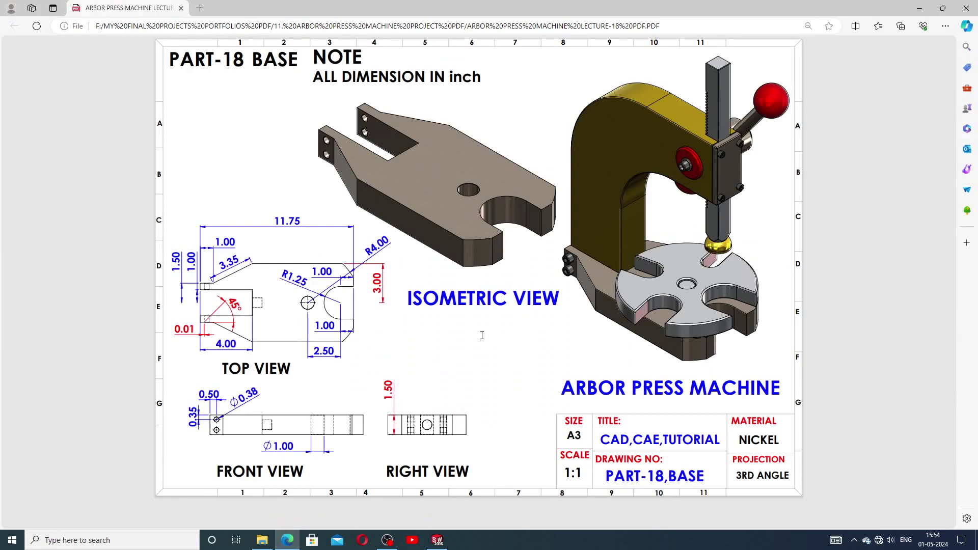
Switch from the Edge PDF back to the SOLIDWORKS arbor press assembly
click(439, 541)
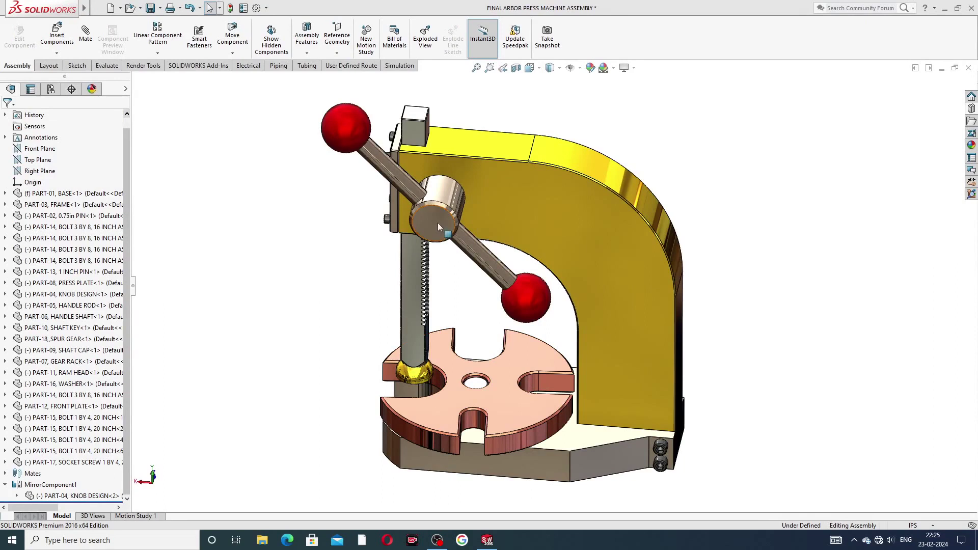
Turn the handle shaft to raise the gear rack
drag(429, 211, 484, 200)
key(z)
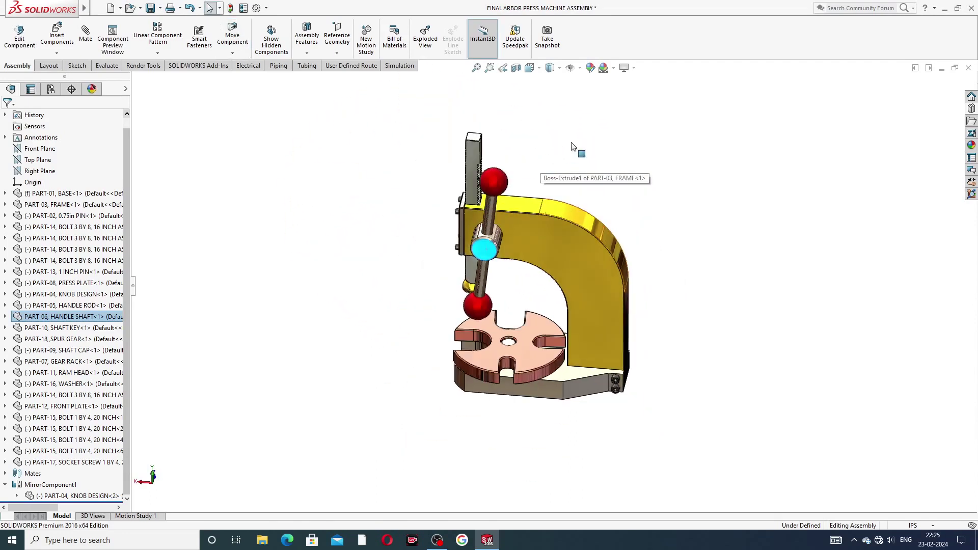
middle_drag(541, 103, 561, 202)
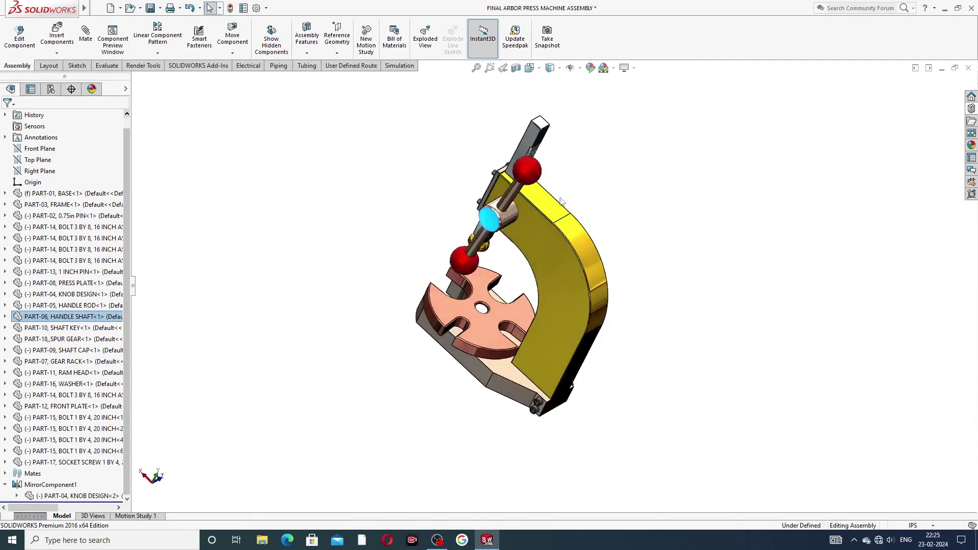
Make the press frame semi-transparent
click(558, 206)
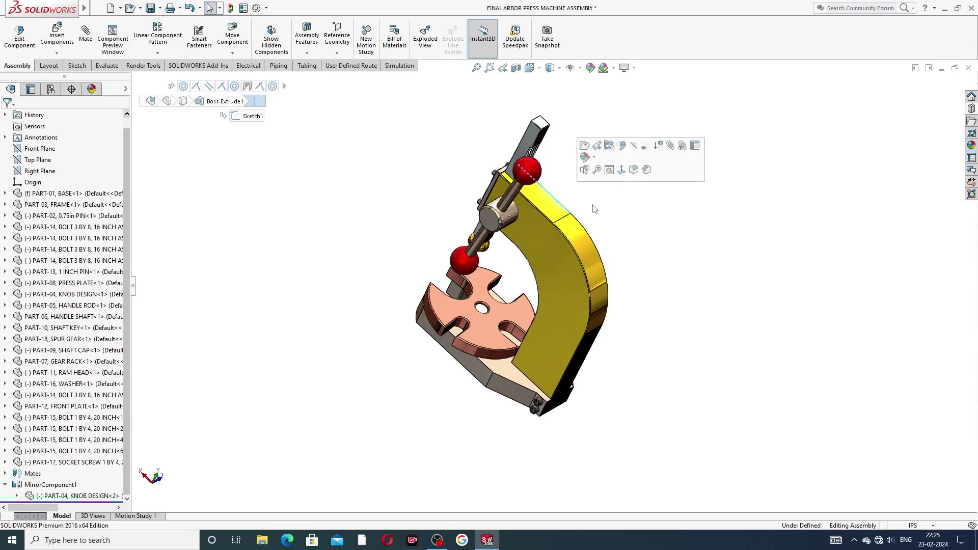
click(540, 196)
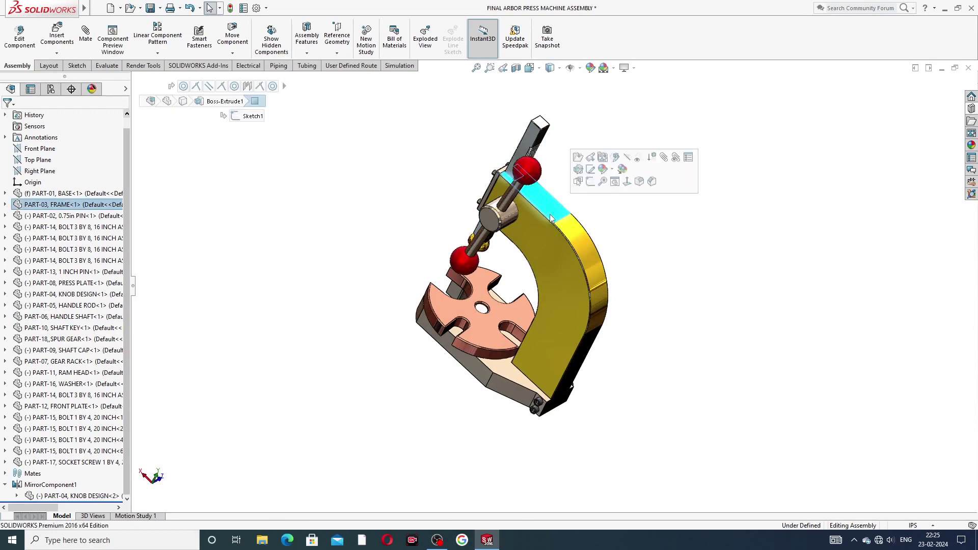
click(638, 158)
scroll(576, 204, down, 2)
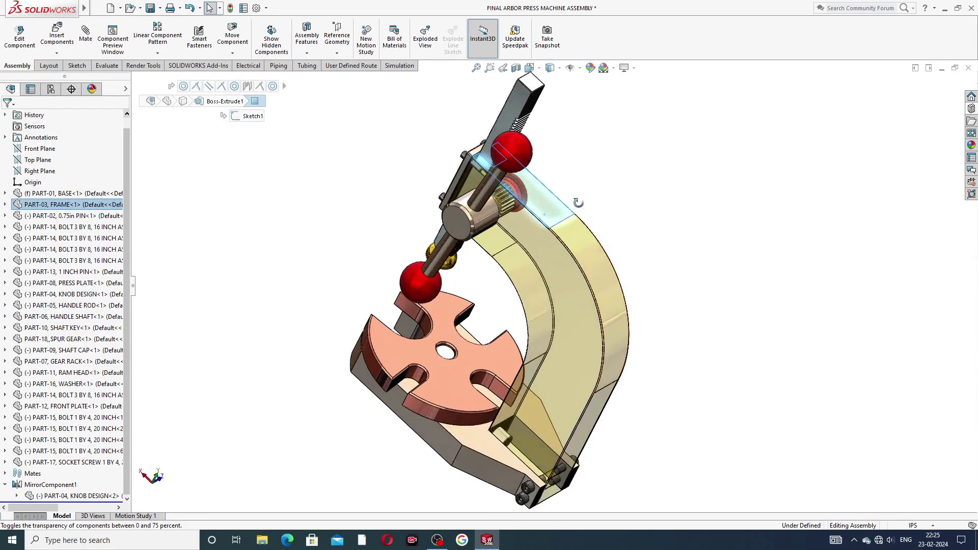
middle_drag(579, 202, 559, 164)
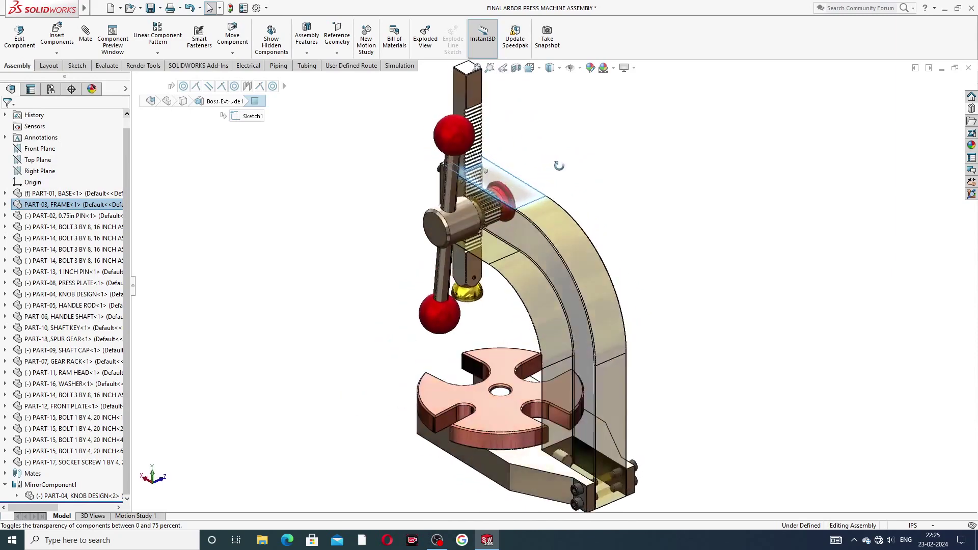
click(607, 185)
Rotate the handle until it lies nearly horizontal
drag(469, 239, 474, 256)
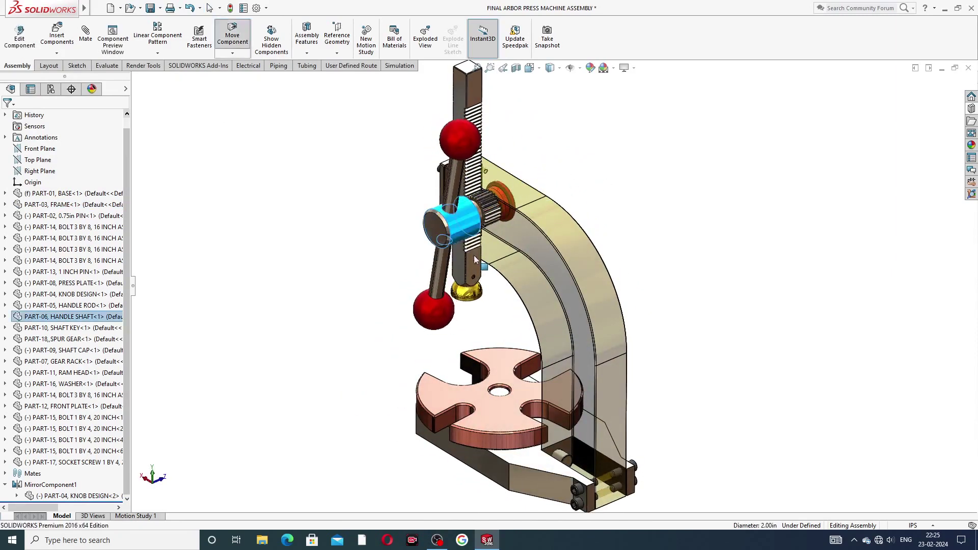
key(Escape)
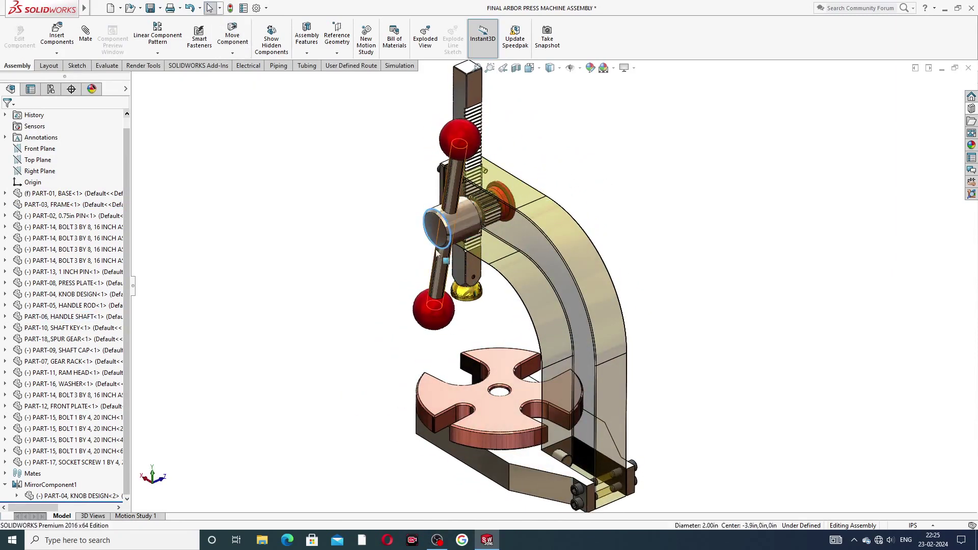
drag(432, 232, 452, 213)
key(Escape)
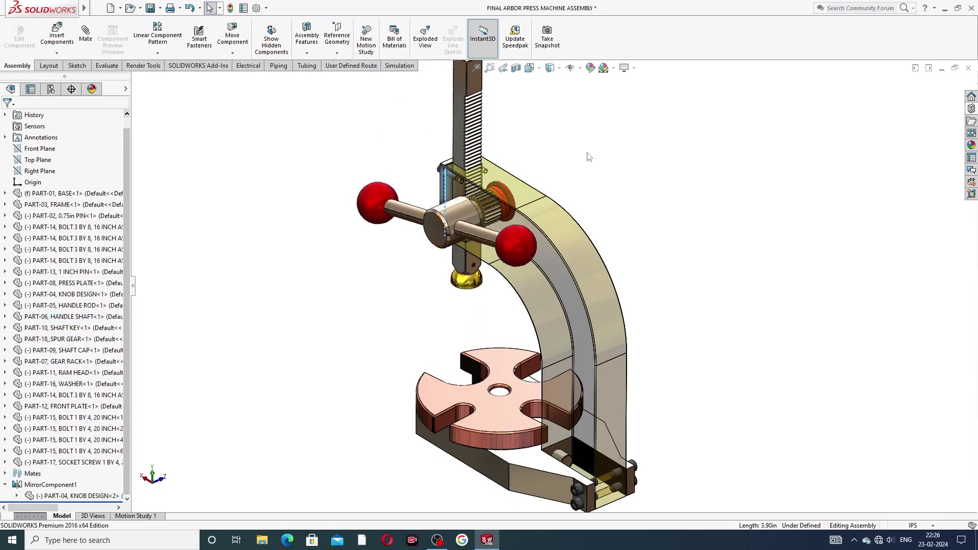
Swing the handle to a diagonal and slide the gear rack partway down
click(377, 200)
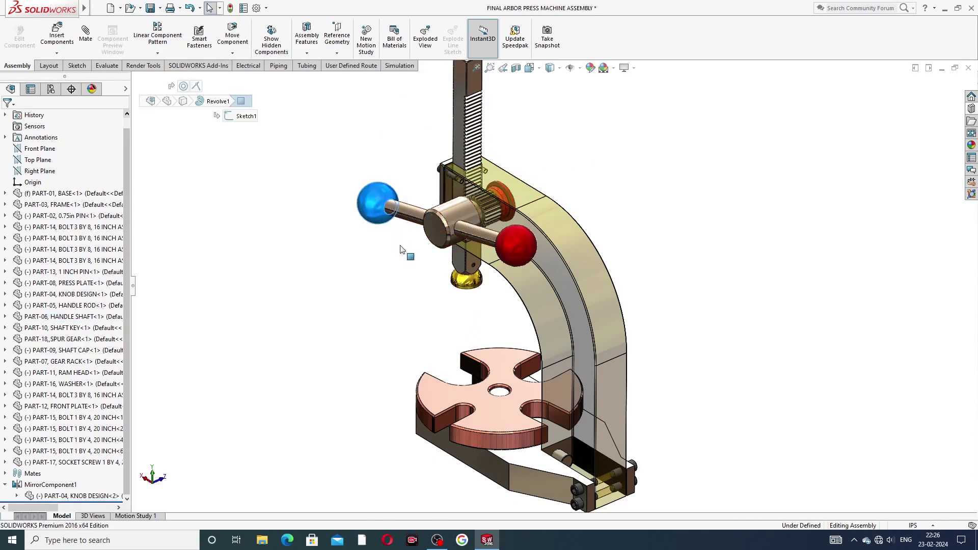
click(473, 233)
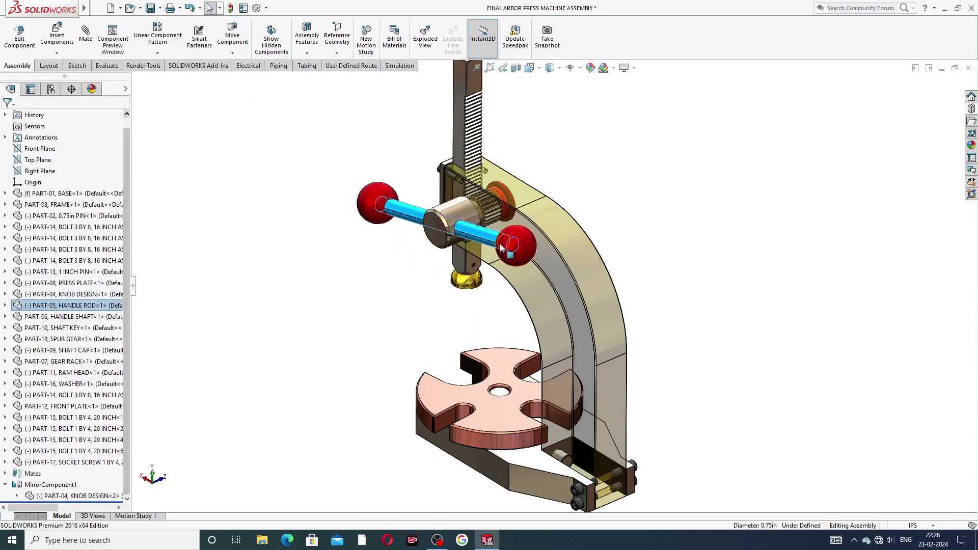
drag(516, 246, 382, 227)
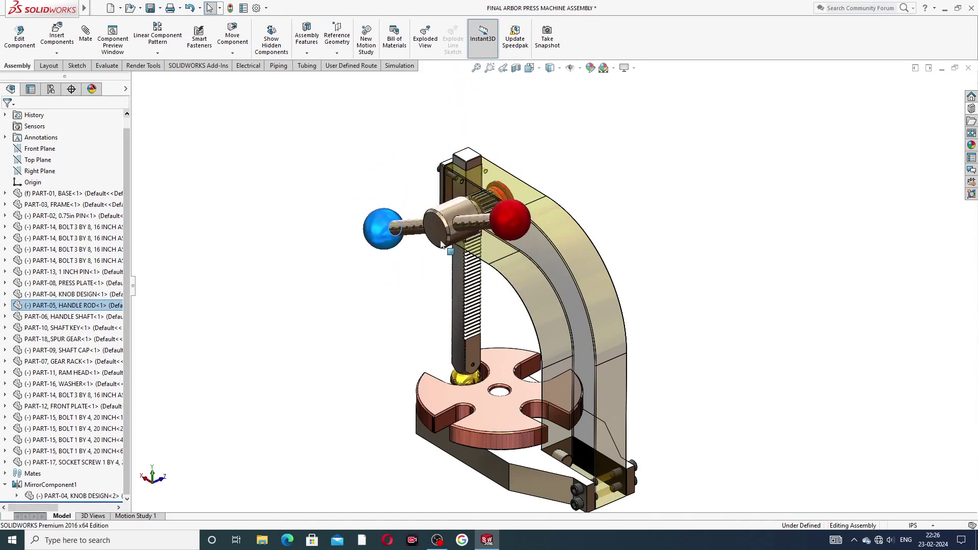
drag(435, 212, 466, 221)
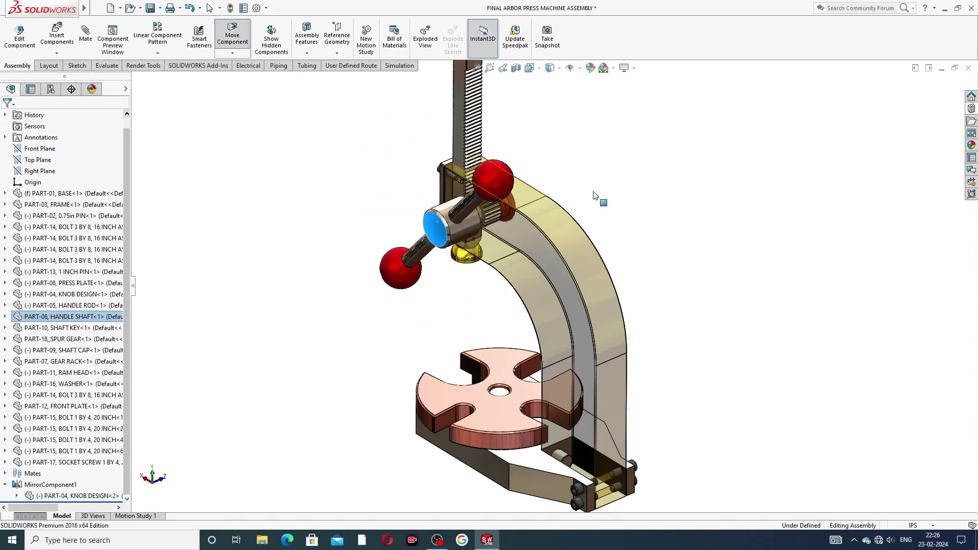
key(Escape)
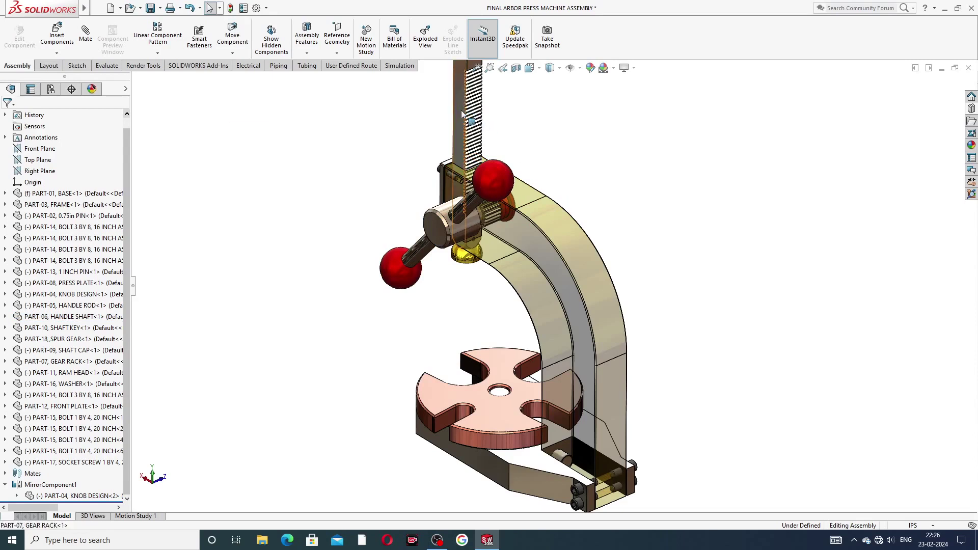
drag(462, 113, 475, 163)
click(545, 209)
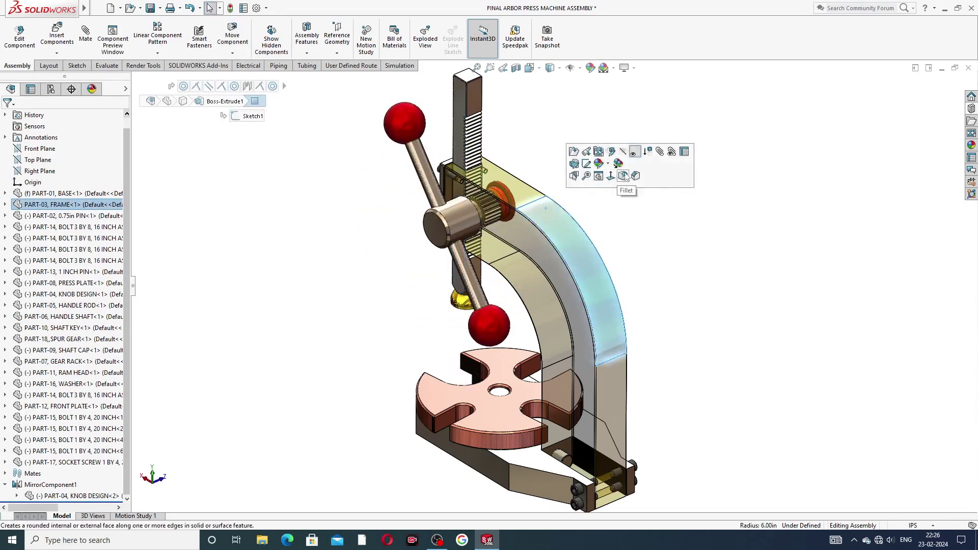
Make the frame opaque again and turn the press plate about its pin
click(634, 151)
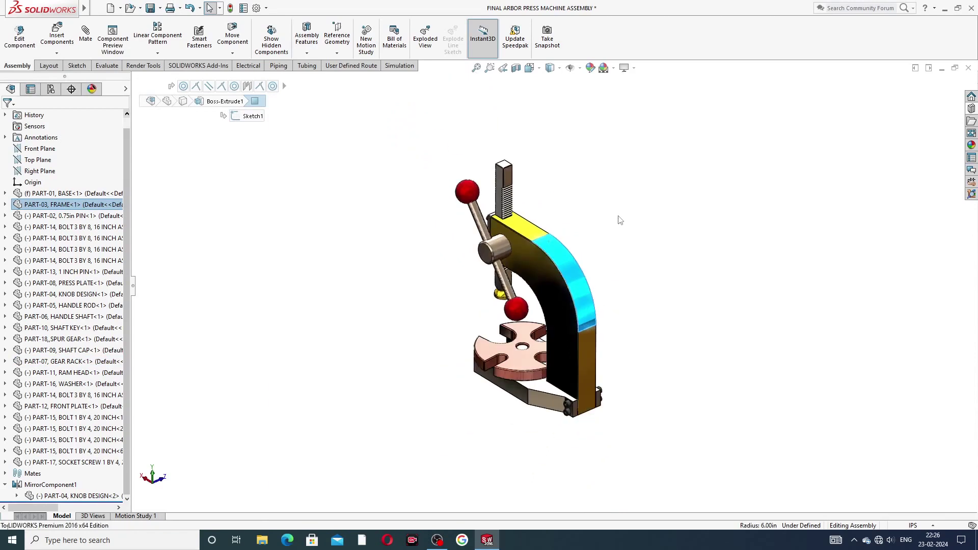
click(618, 218)
scroll(569, 287, up, 2)
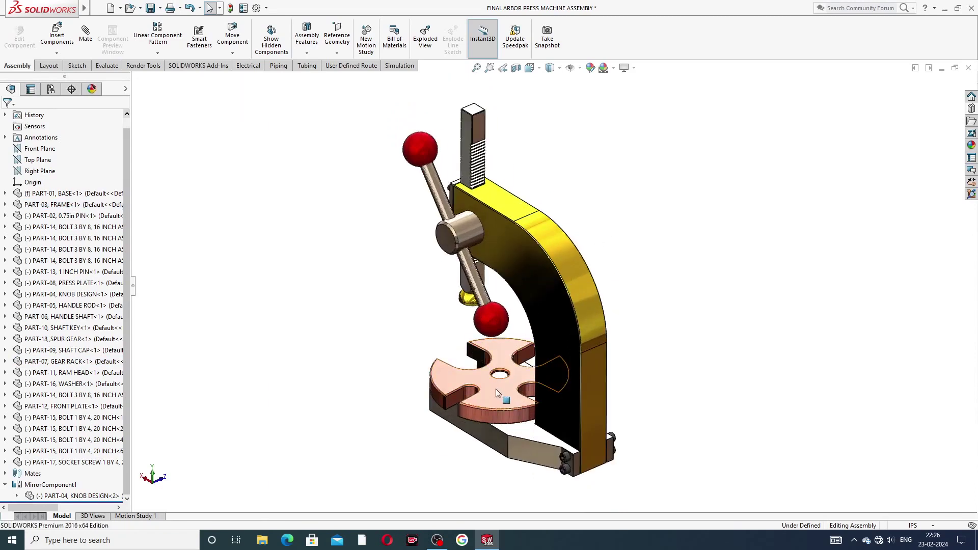
drag(498, 392, 426, 375)
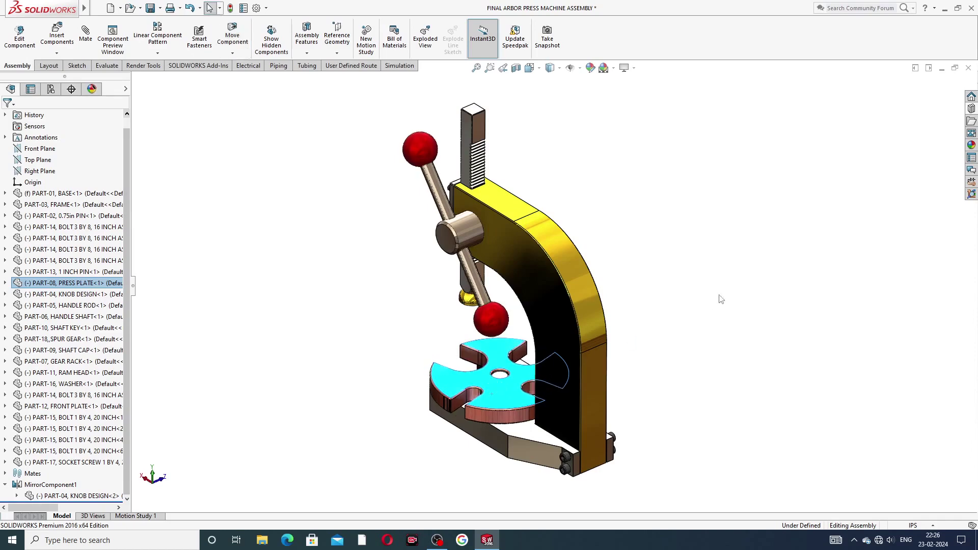
click(721, 299)
Orbit the assembly through side-on, front-plate and tilted views
middle_drag(626, 334, 422, 287)
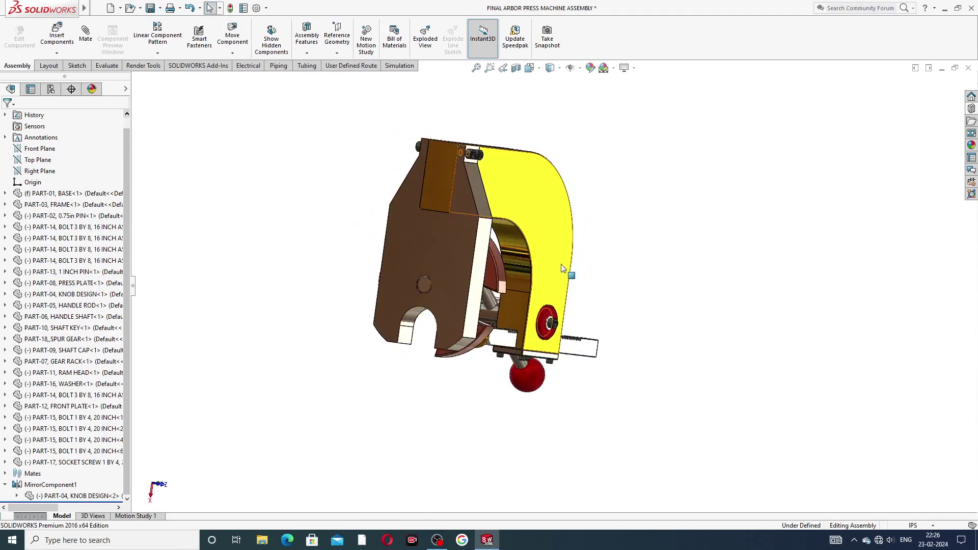
middle_drag(562, 268, 430, 138)
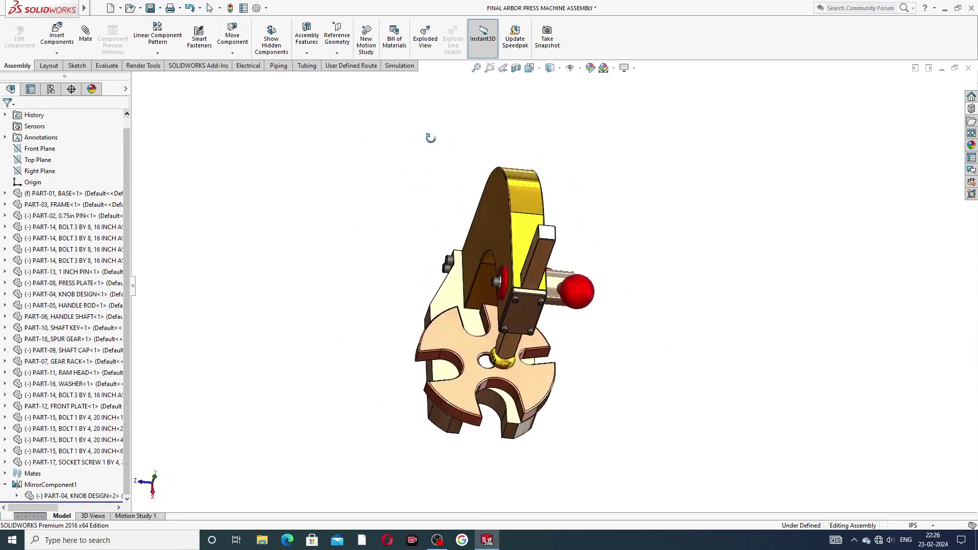
middle_drag(519, 197, 520, 255)
scroll(505, 258, down, 10)
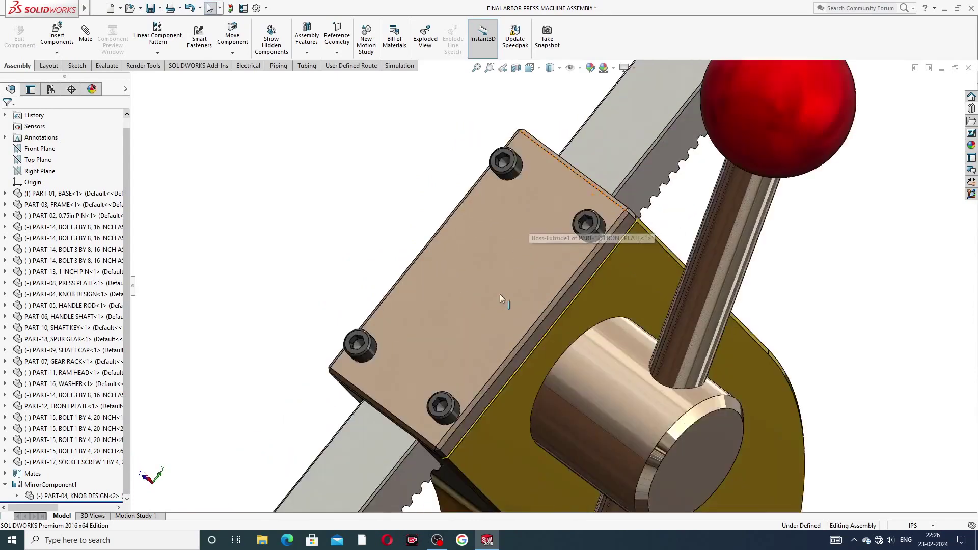
scroll(535, 145, up, 3)
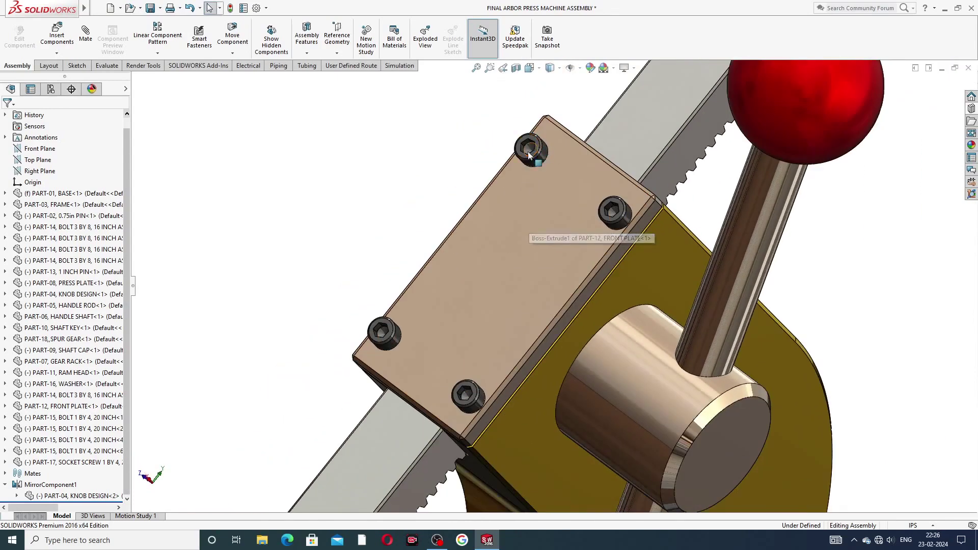
scroll(519, 320, up, 5)
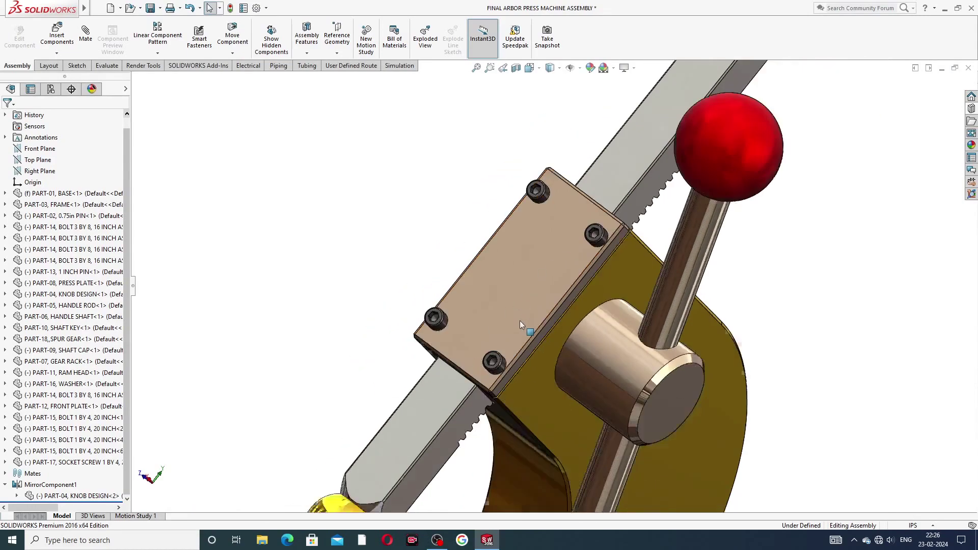
middle_drag(564, 306, 681, 368)
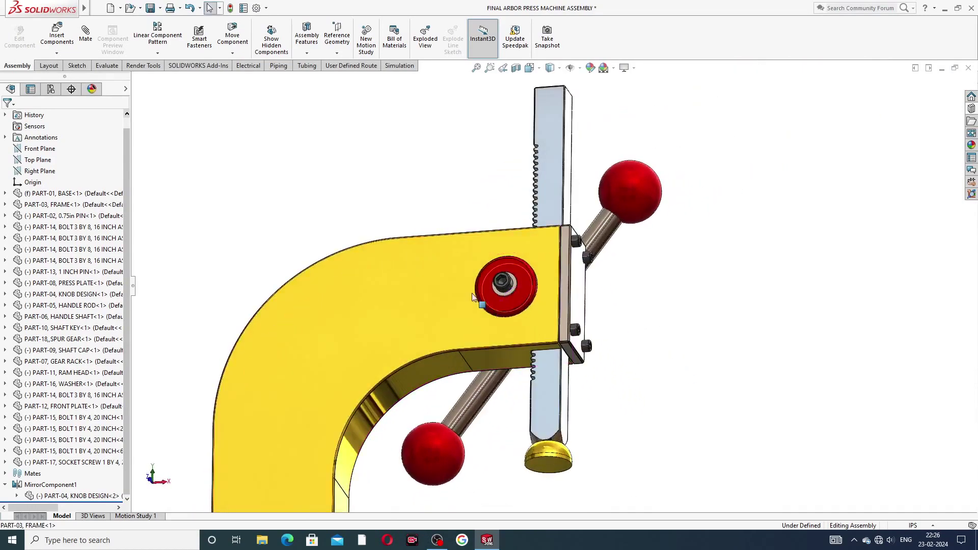
scroll(510, 275, down, 5)
Inspect the press from the handle side and above the base plate
click(599, 253)
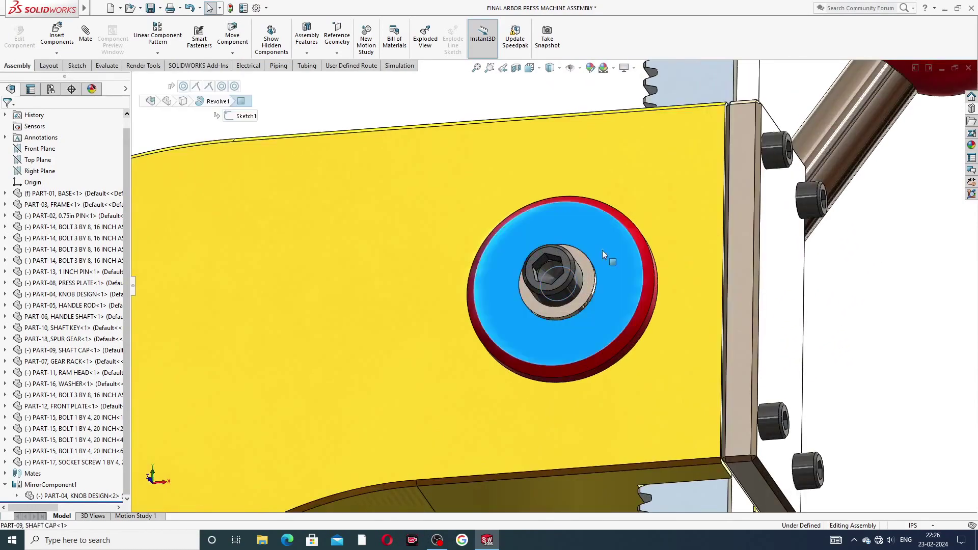
scroll(624, 307, up, 3)
middle_drag(625, 292, 543, 301)
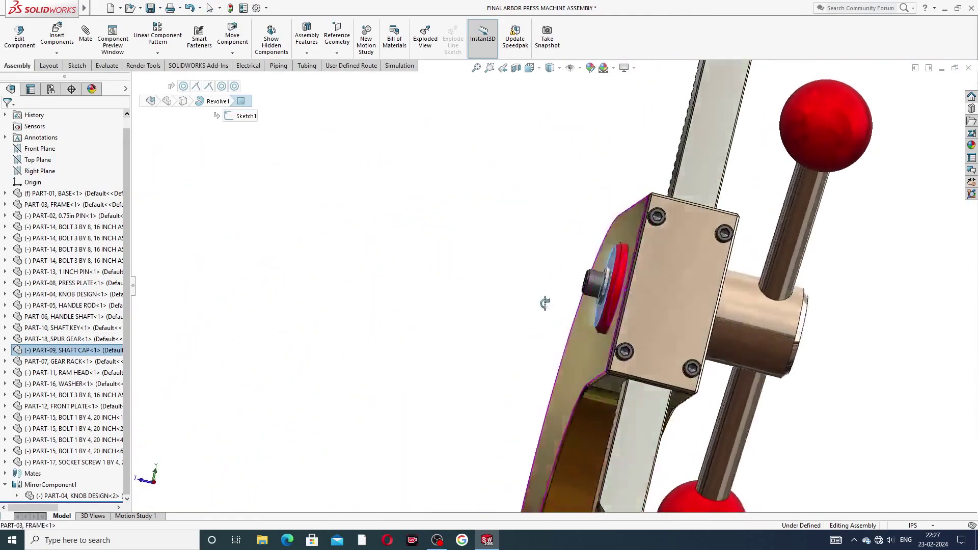
click(840, 291)
scroll(838, 283, up, 3)
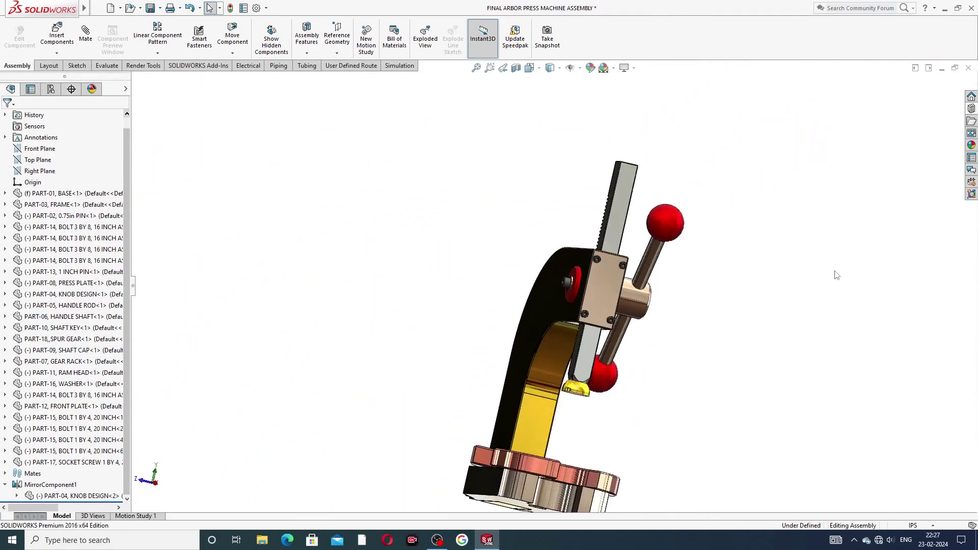
middle_drag(808, 264, 664, 278)
middle_drag(701, 238, 654, 295)
scroll(646, 320, up, 3)
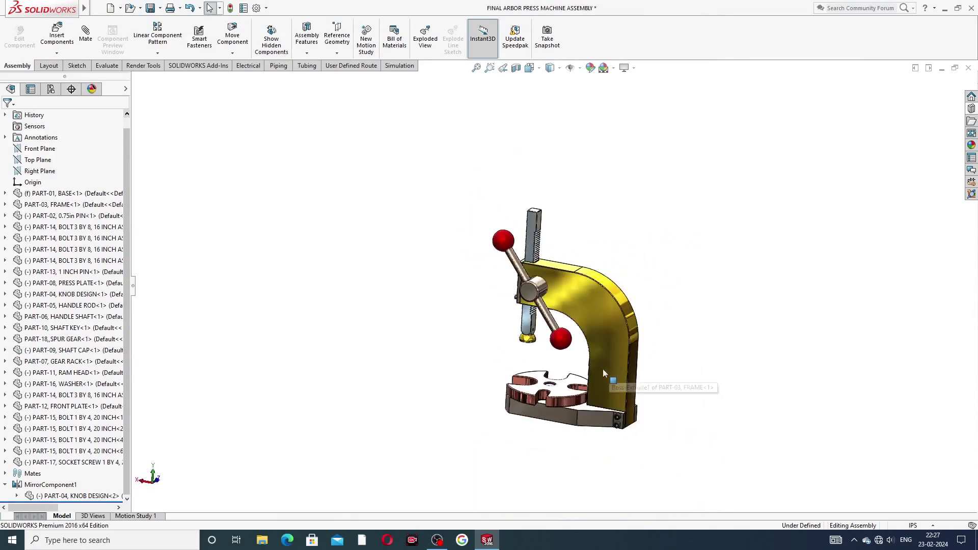
scroll(603, 369, down, 3)
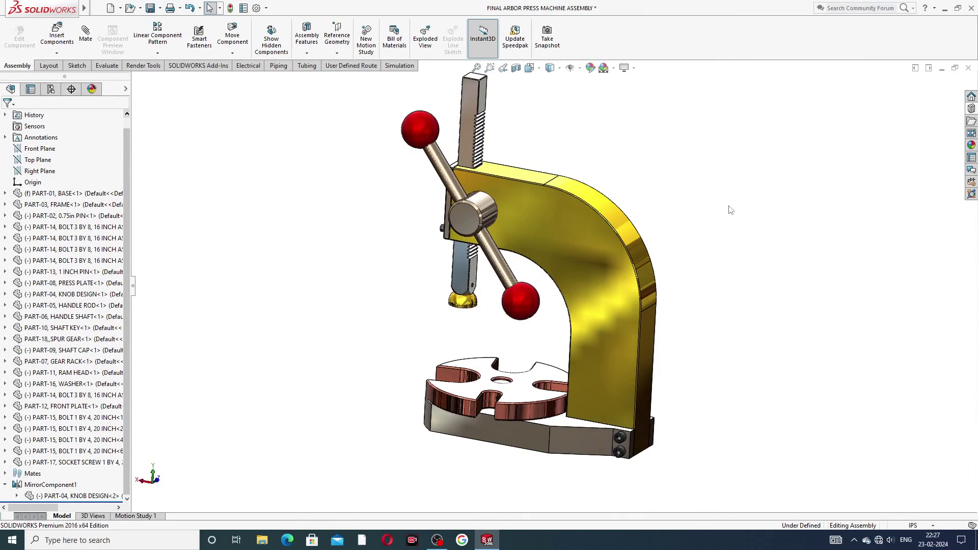
scroll(722, 218, up, 2)
scroll(561, 274, down, 2)
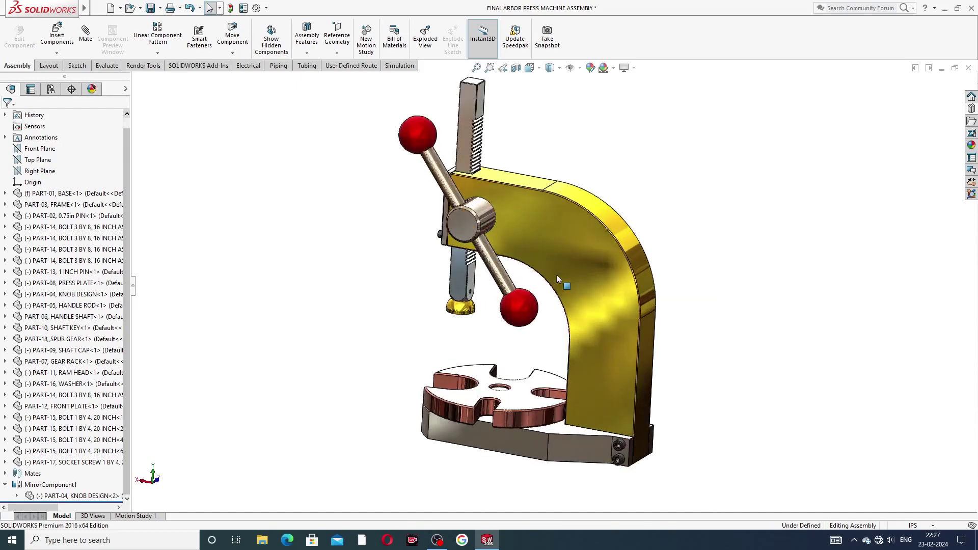
scroll(556, 274, up, 2)
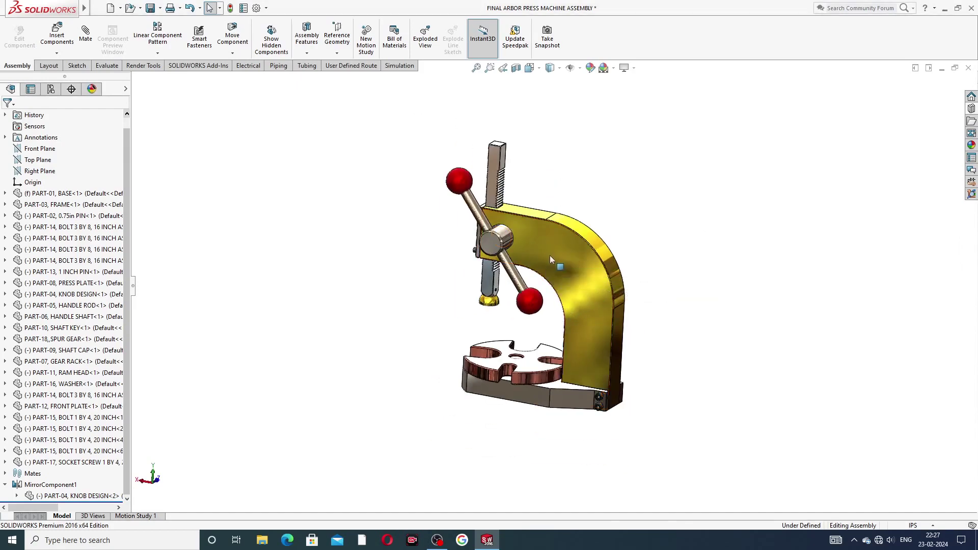
middle_drag(549, 256, 720, 243)
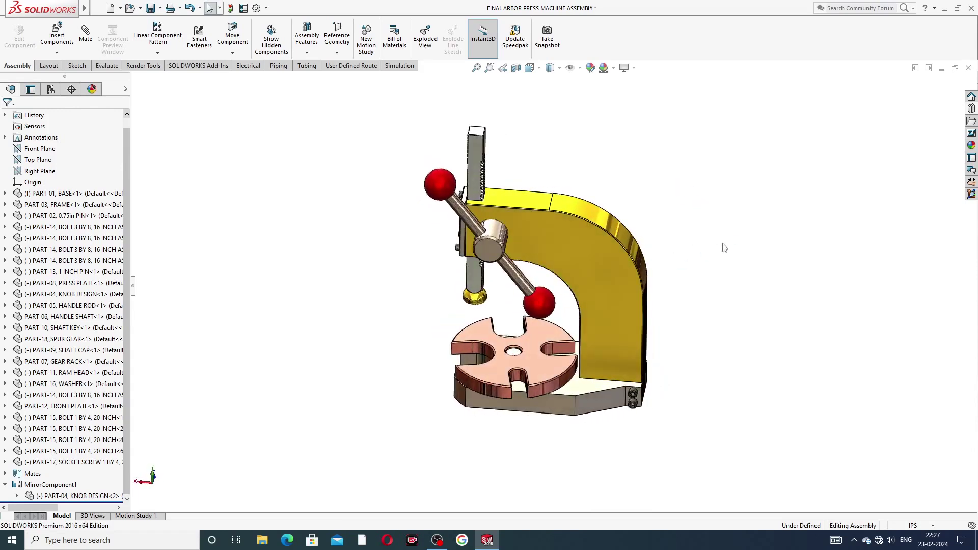
Rebuild, save and close the arbor press assembly, then create new assembly Assem2
key(ctrl+s)
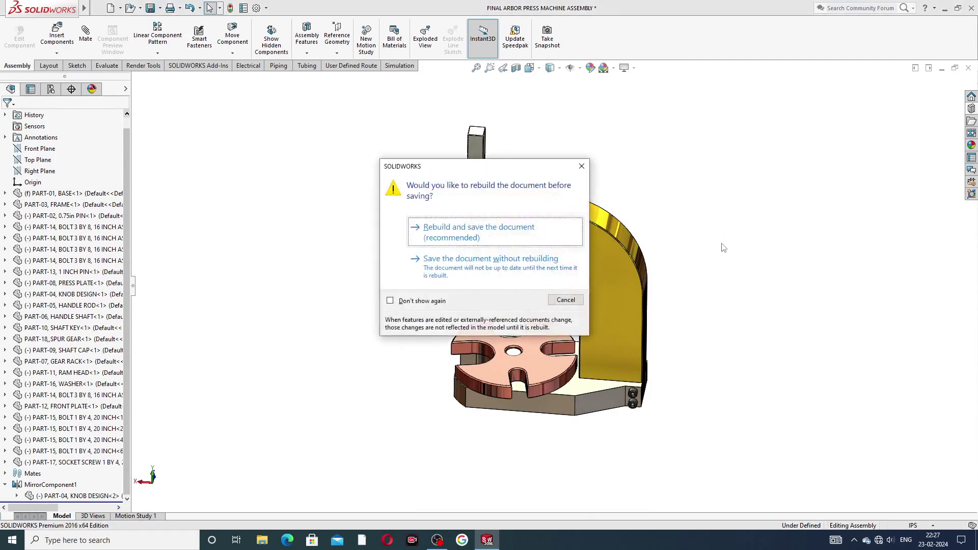
click(519, 228)
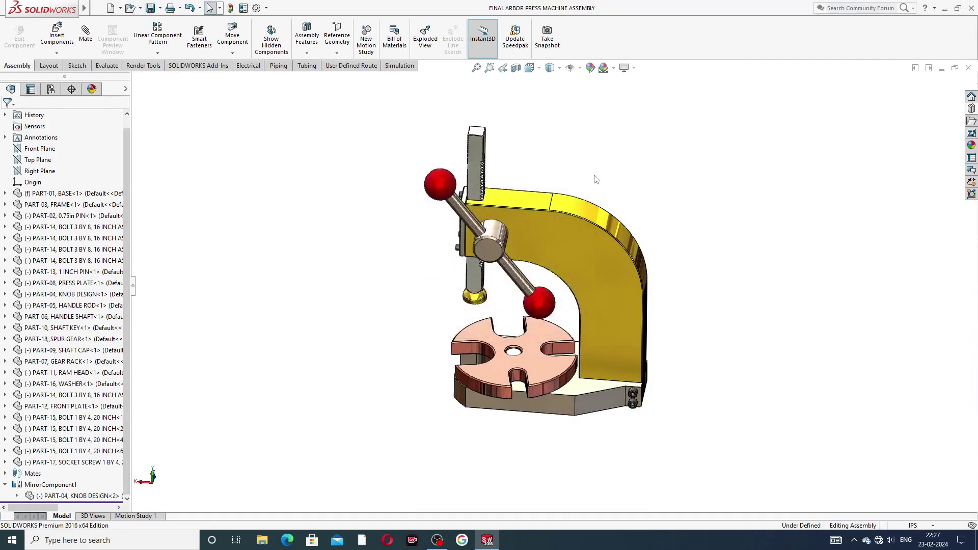
click(969, 68)
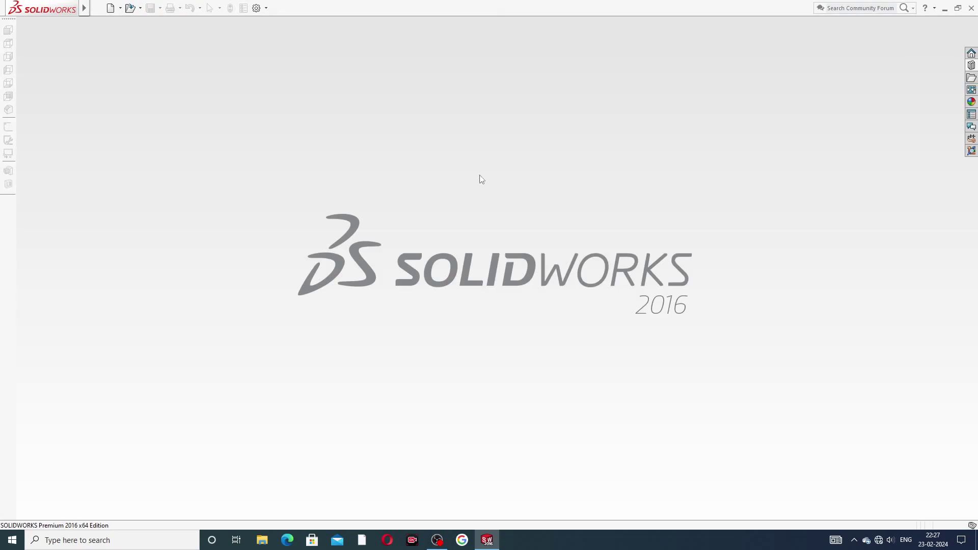
click(111, 8)
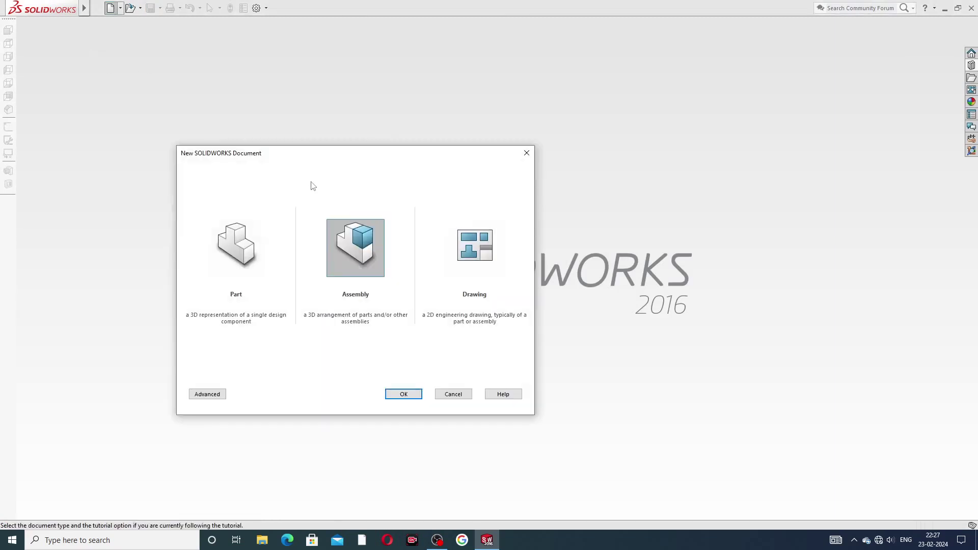
click(400, 395)
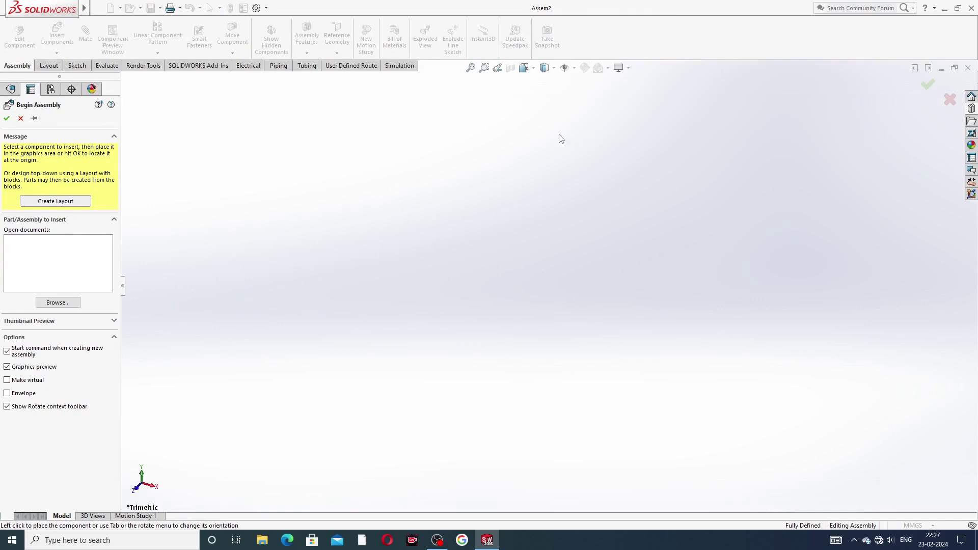
Skip Begin Assembly and apply the Plain White background scene
click(21, 119)
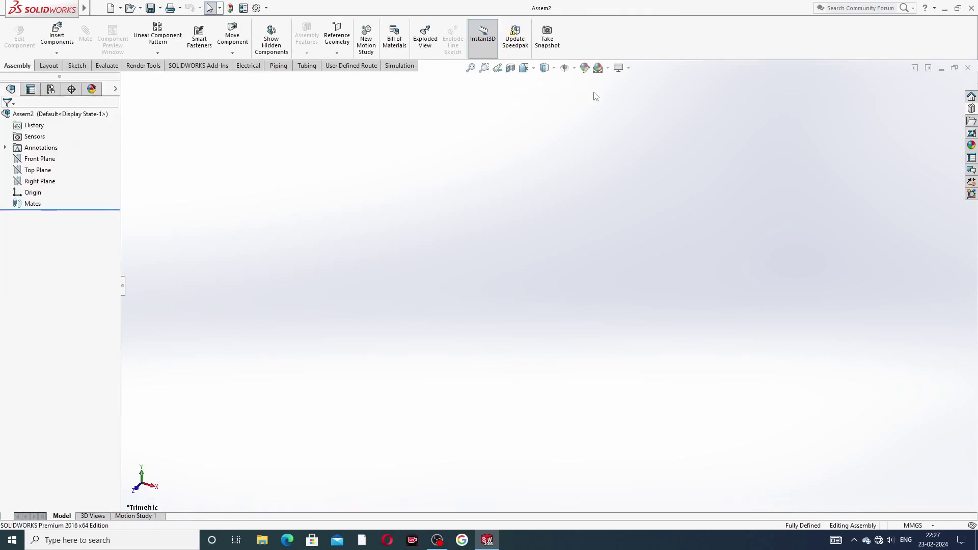
click(608, 68)
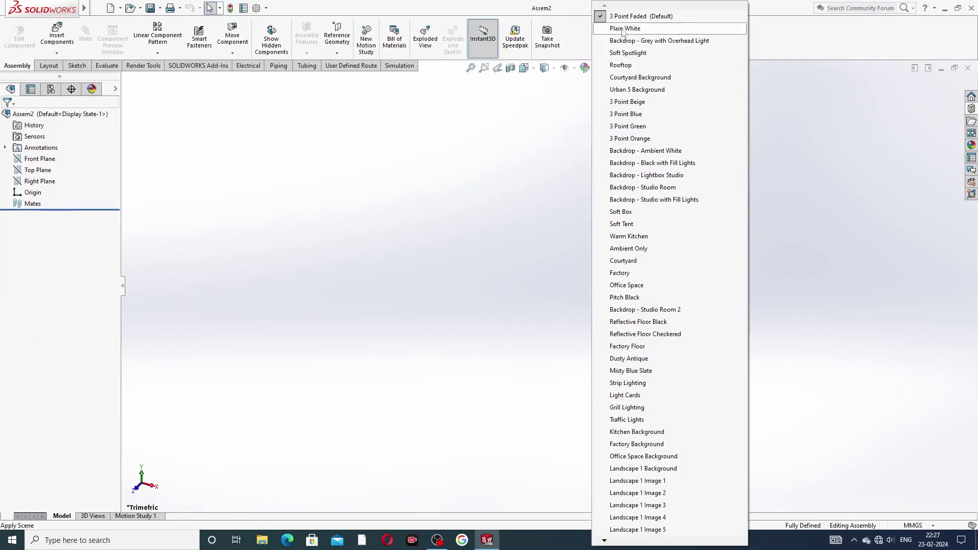
click(624, 28)
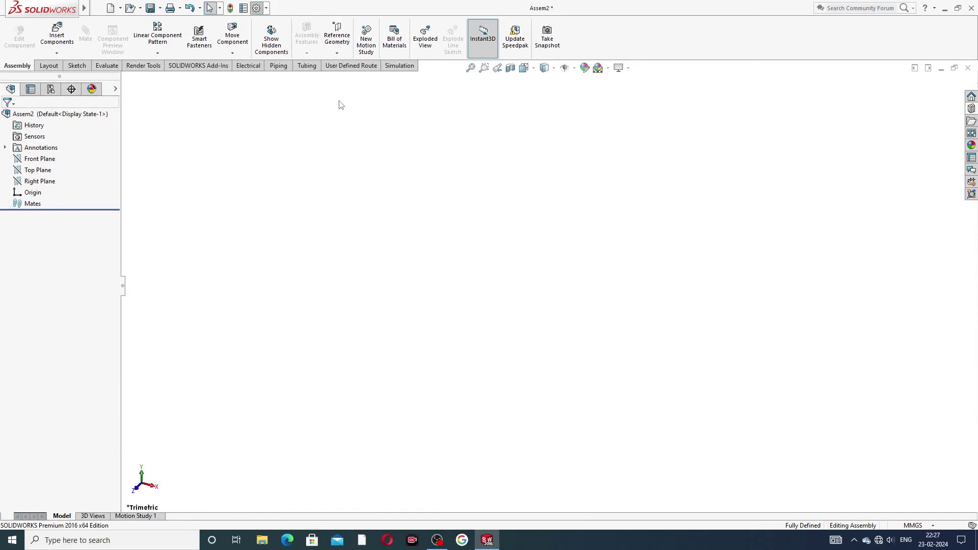
Max out shaded and wireframe image quality and set the units to IPS
click(374, 99)
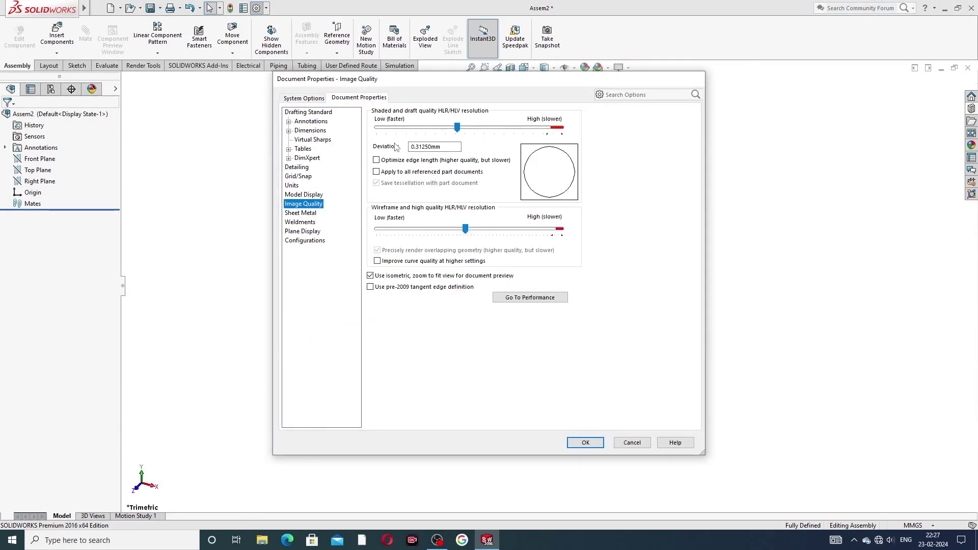
drag(458, 127, 562, 128)
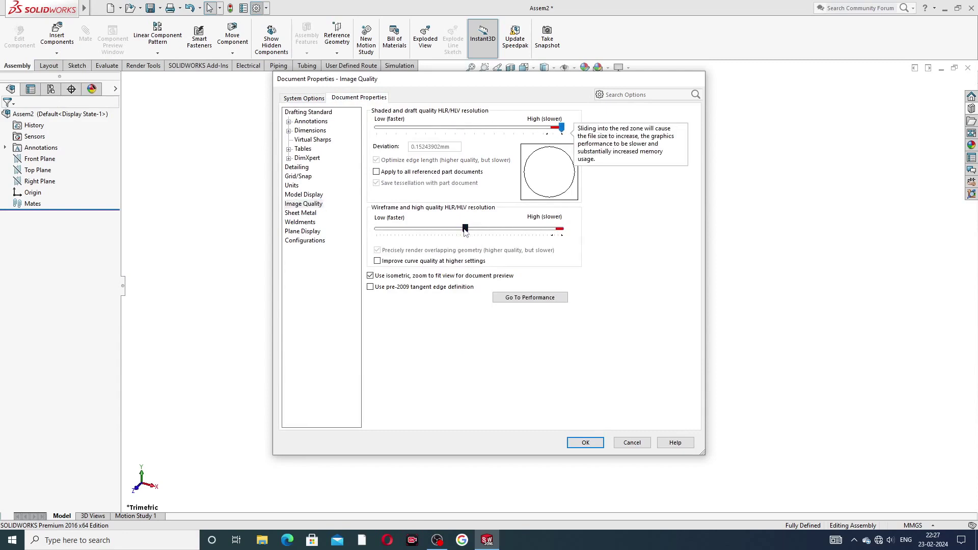
drag(465, 231, 625, 259)
click(586, 442)
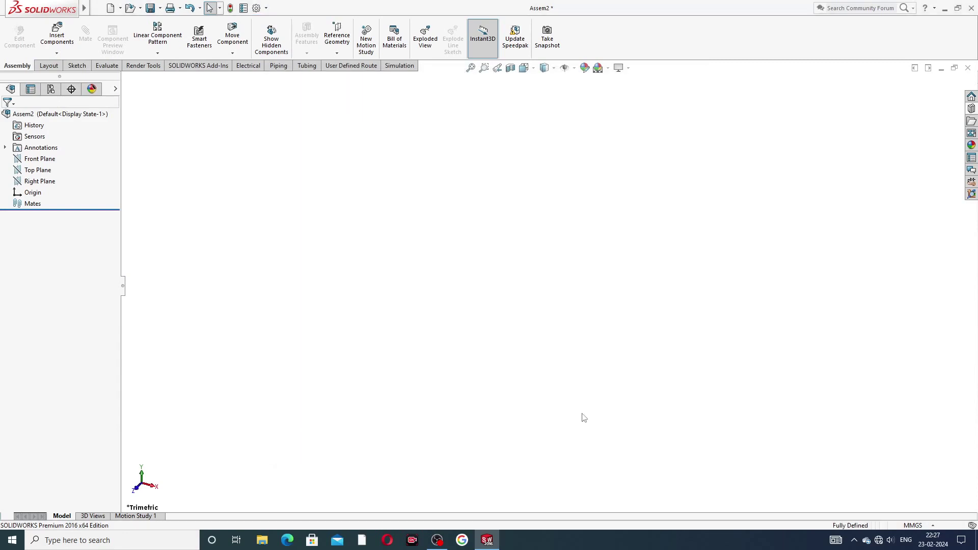
click(923, 530)
click(904, 495)
Insert and place PART-01 BASE, PART-02 0.75in PIN and PART-03 FRAME
click(56, 36)
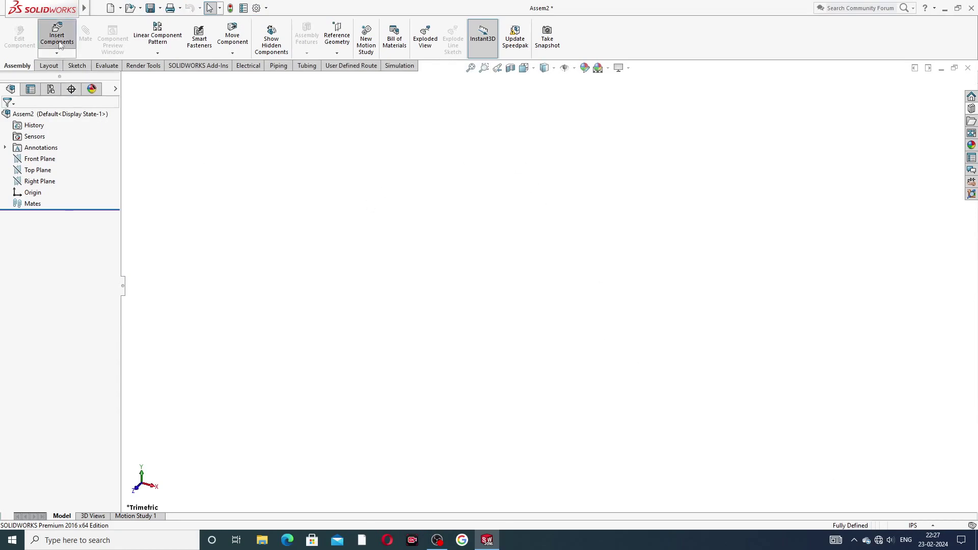
click(57, 294)
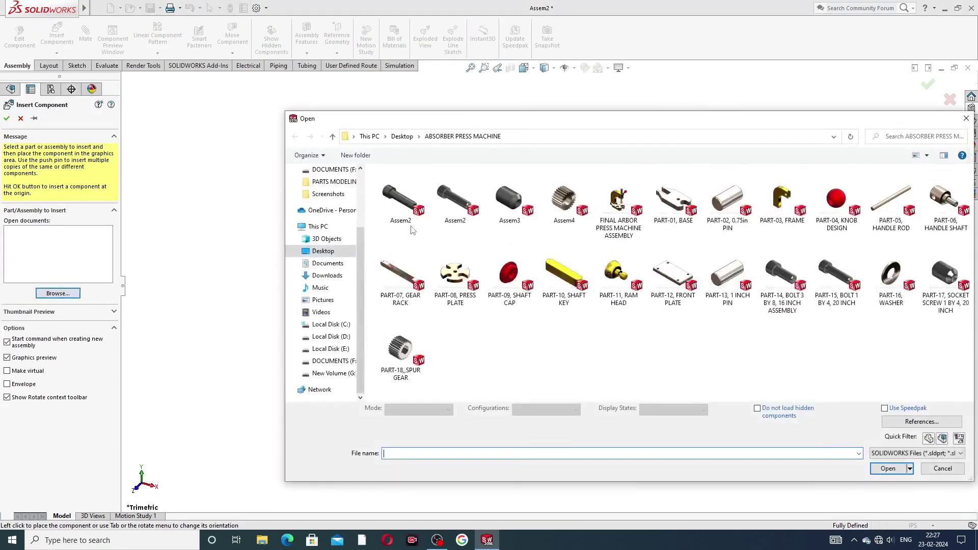
click(684, 206)
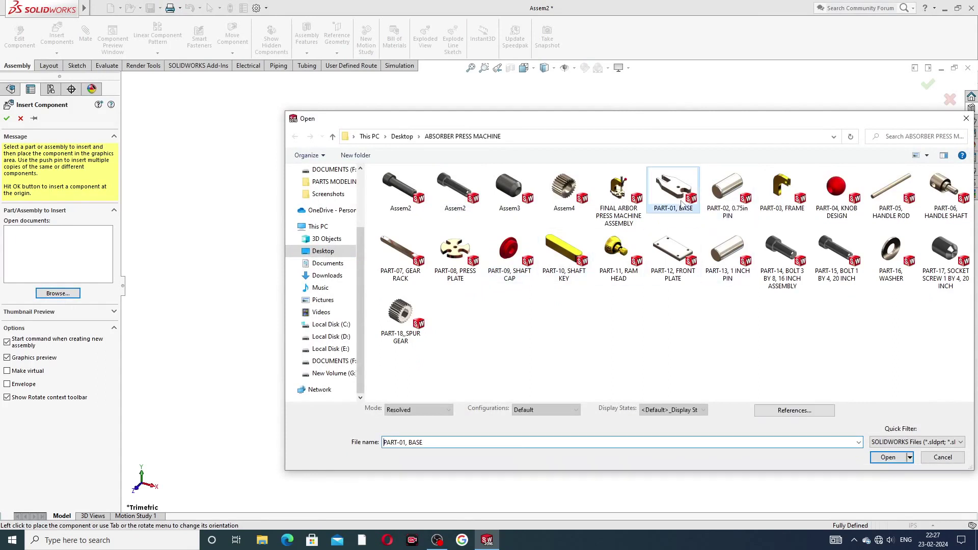
shift+click(782, 191)
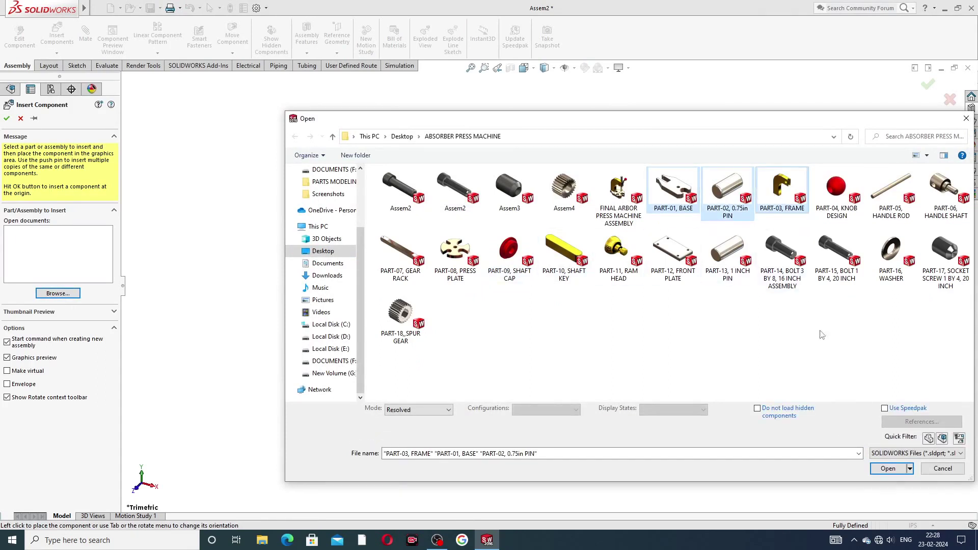
click(888, 468)
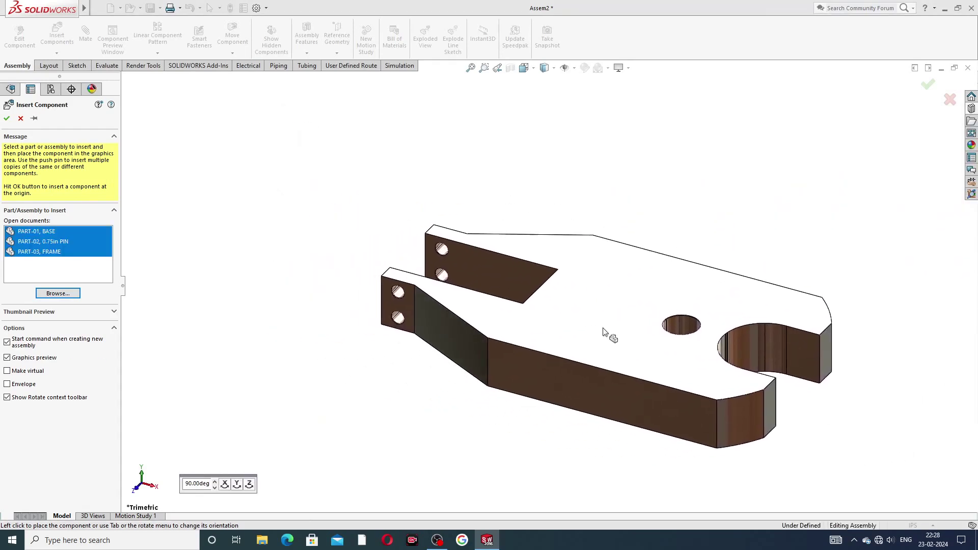
click(610, 334)
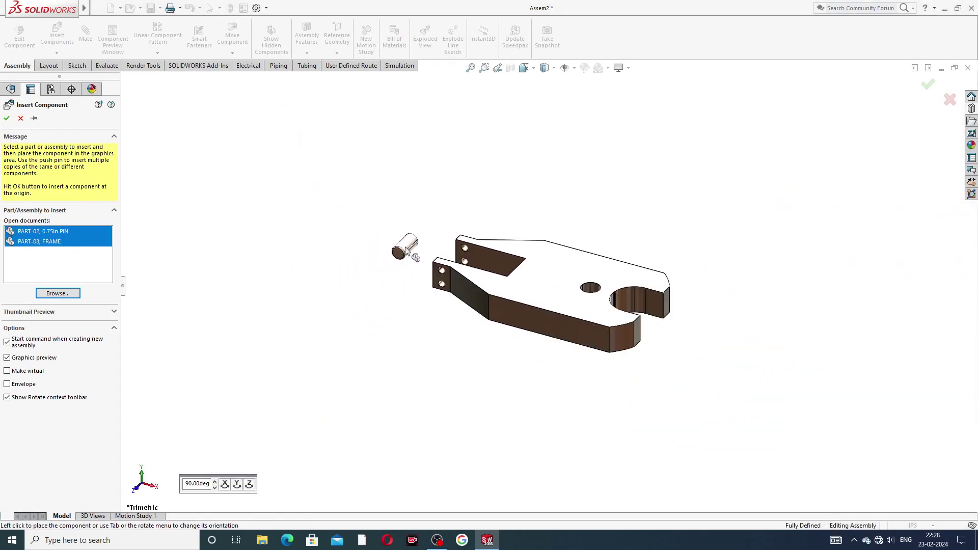
click(407, 249)
click(304, 257)
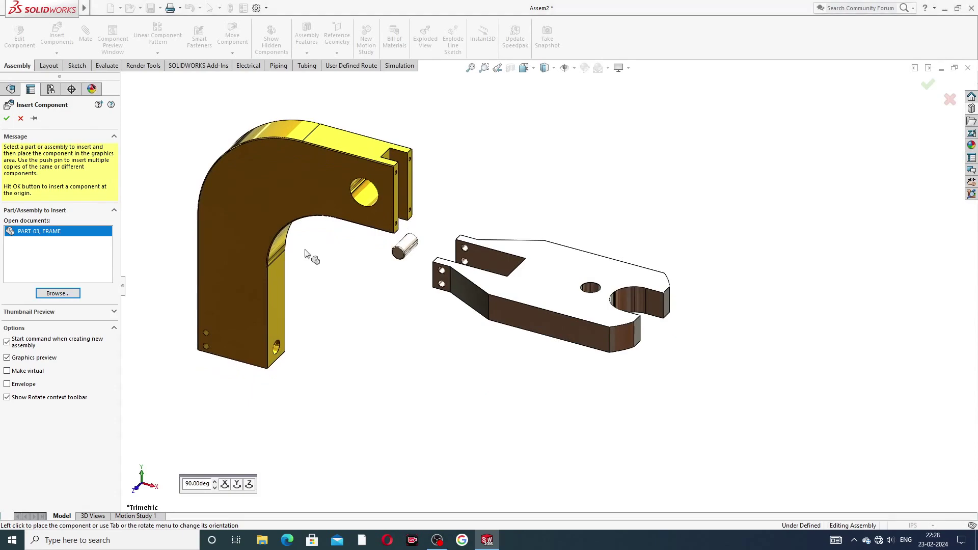
Orbit the view and lift the pin clear of the base hole
middle_drag(498, 245, 503, 217)
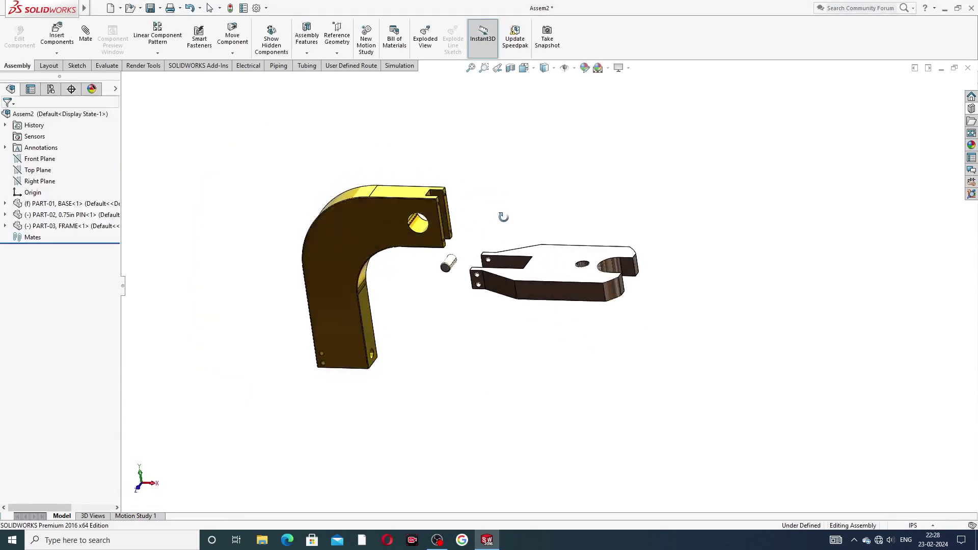
click(608, 68)
click(412, 156)
middle_drag(455, 220, 431, 258)
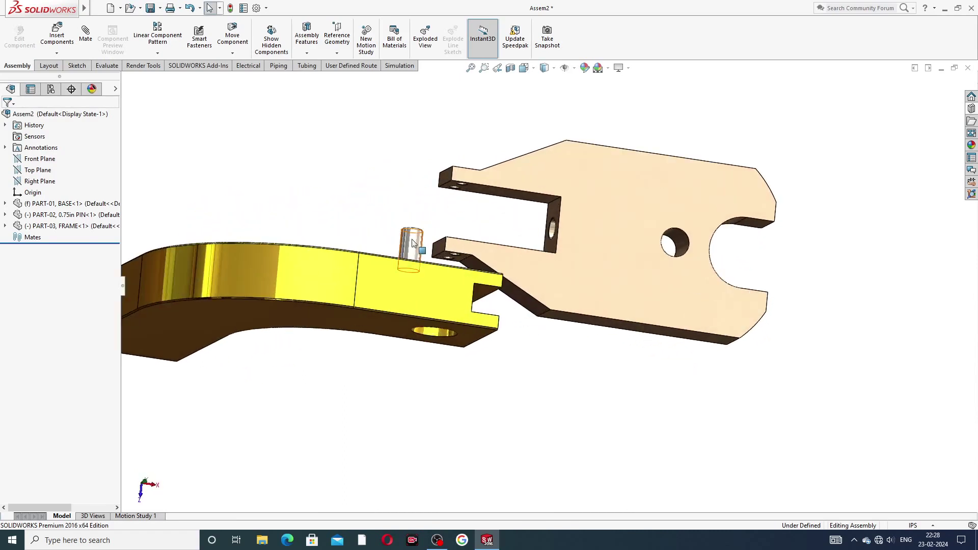
drag(413, 243, 440, 219)
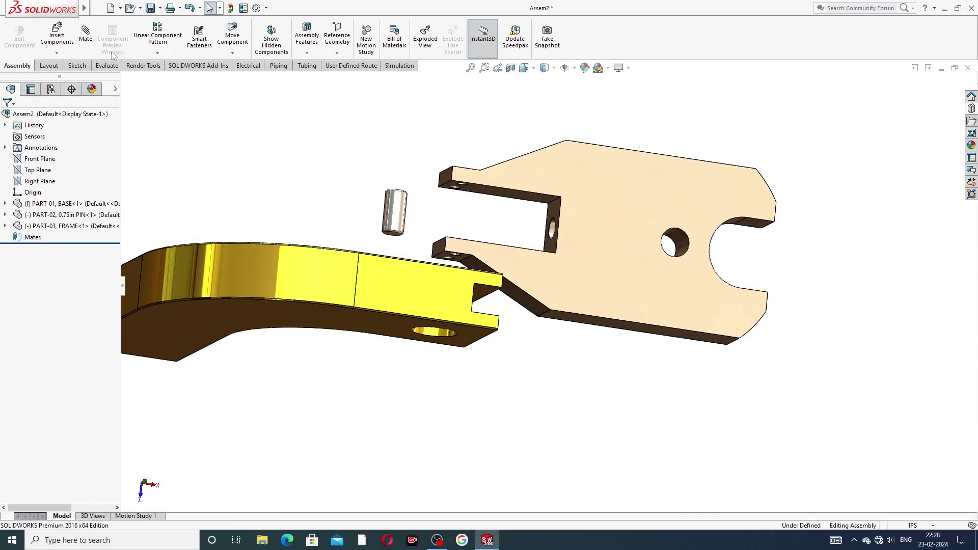
Mate the 0.75in pin concentric and coincident with the base's pin hole
click(86, 41)
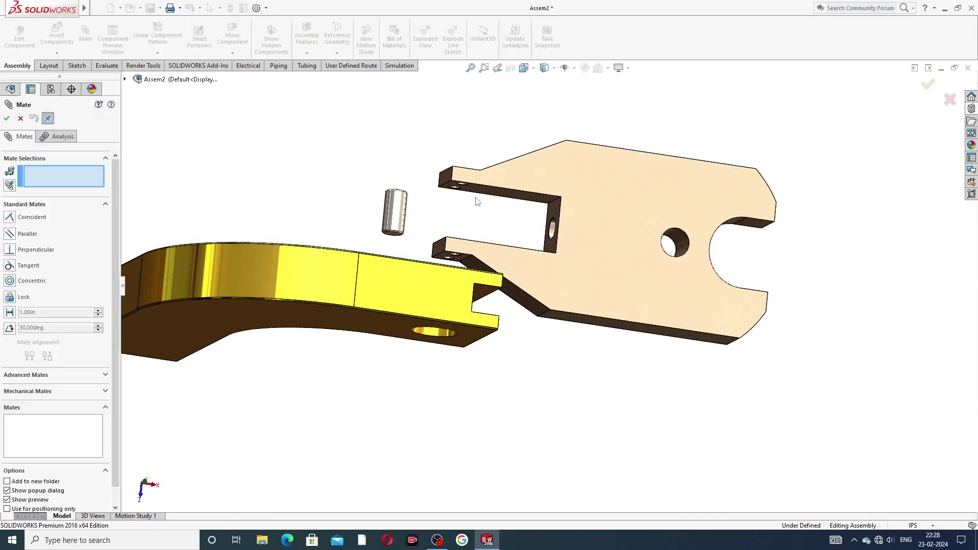
scroll(497, 209, down, 4)
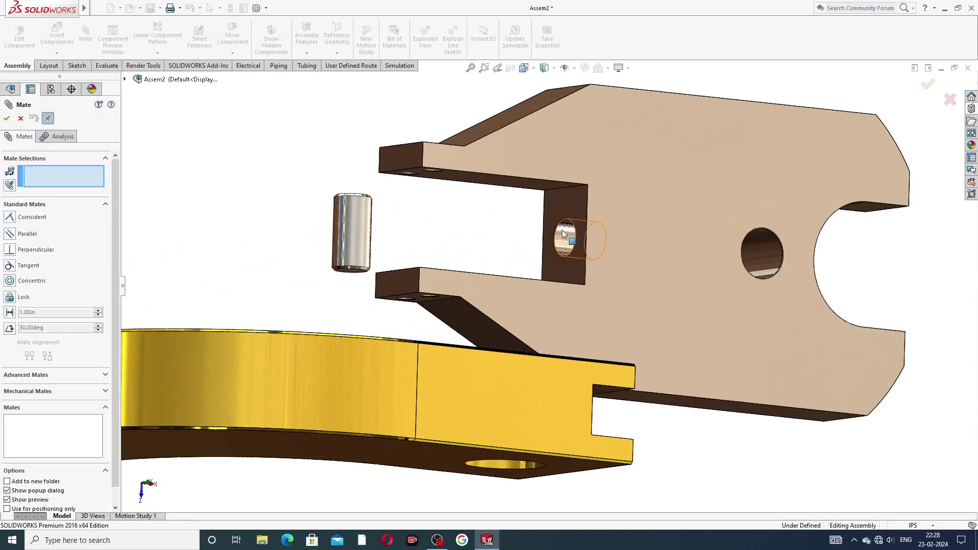
click(564, 234)
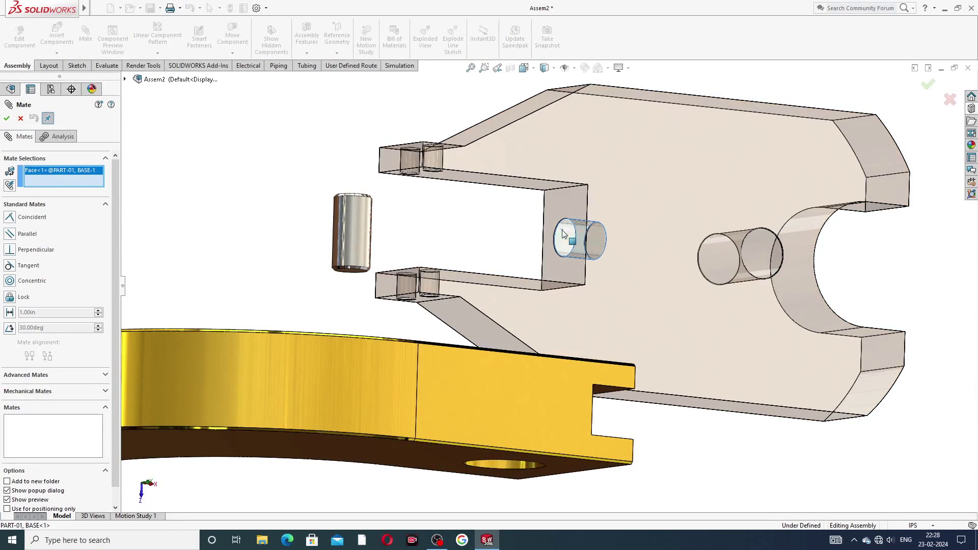
click(358, 221)
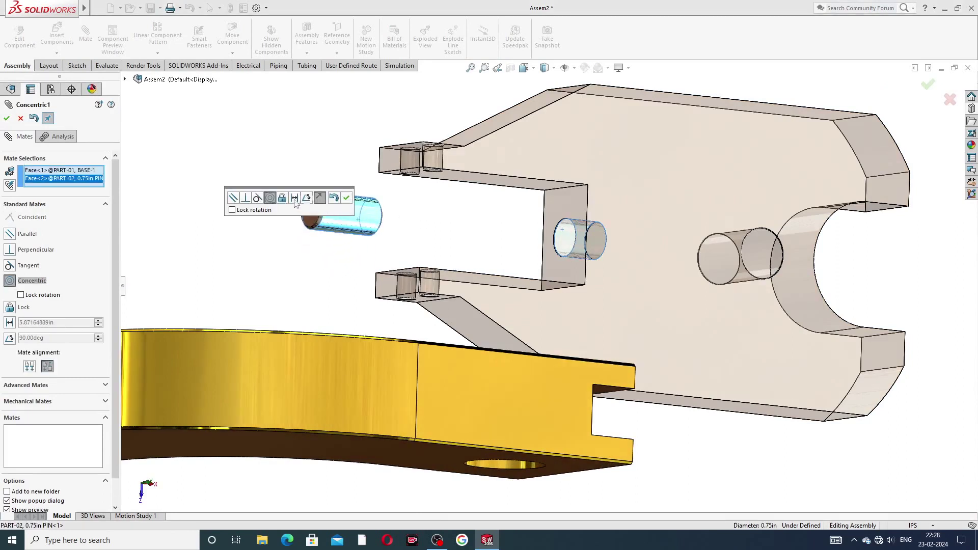
click(346, 198)
middle_drag(481, 243, 345, 221)
click(512, 213)
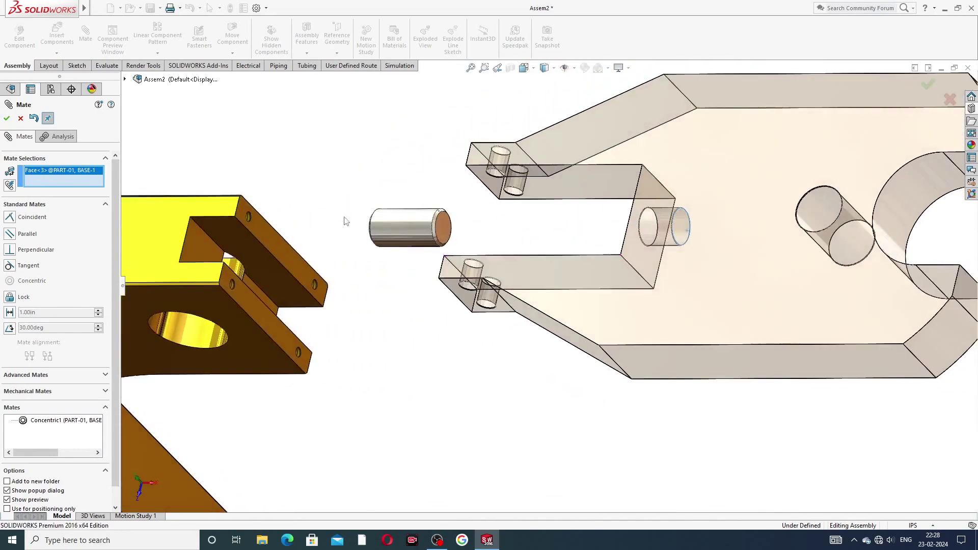
click(445, 231)
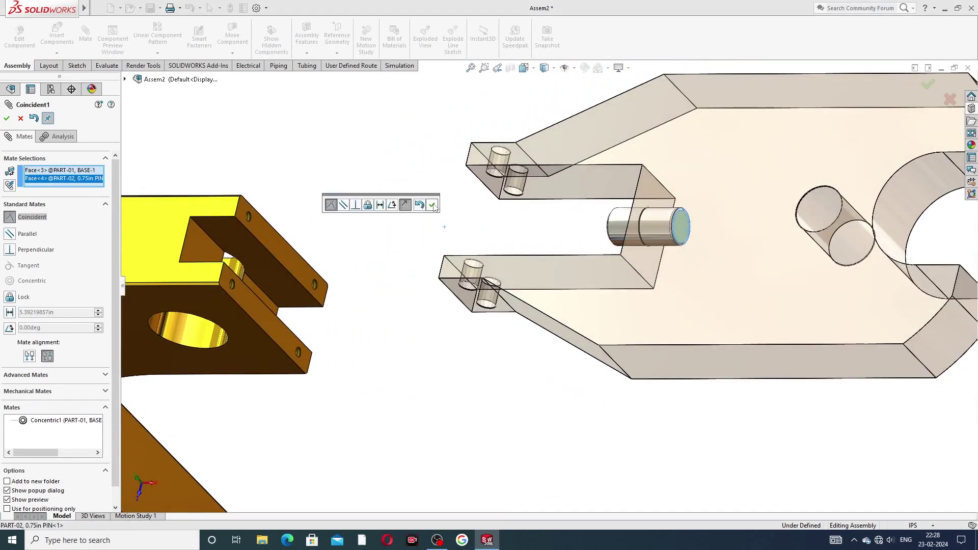
click(433, 205)
Make the frame's hole concentric with the pin's cylindrical face
middle_drag(527, 234, 575, 229)
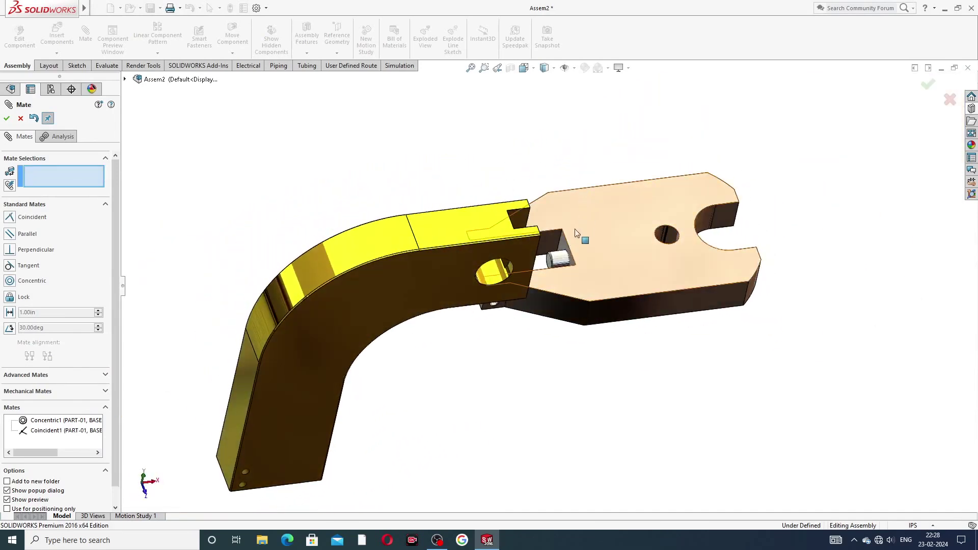
scroll(575, 232, down, 3)
click(532, 298)
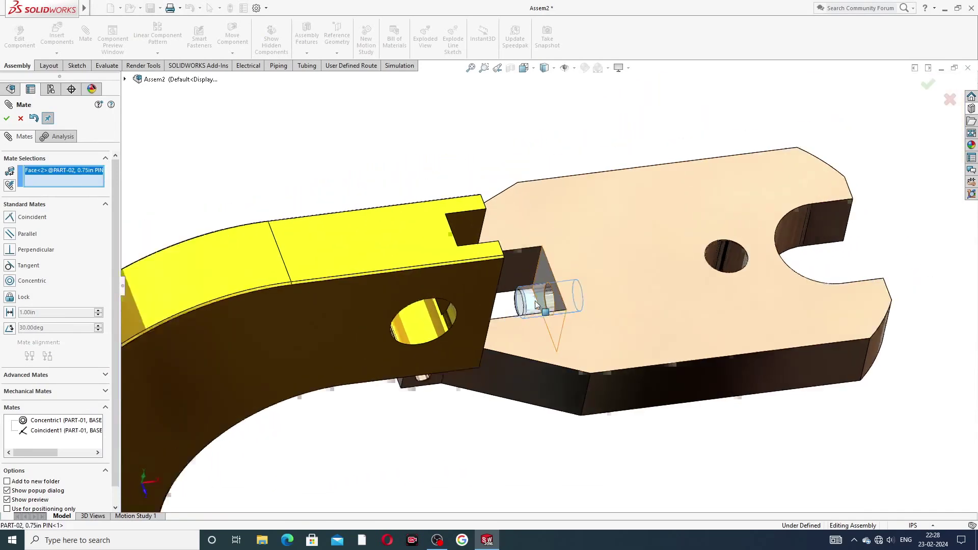
scroll(509, 331, up, 3)
middle_drag(491, 356, 408, 383)
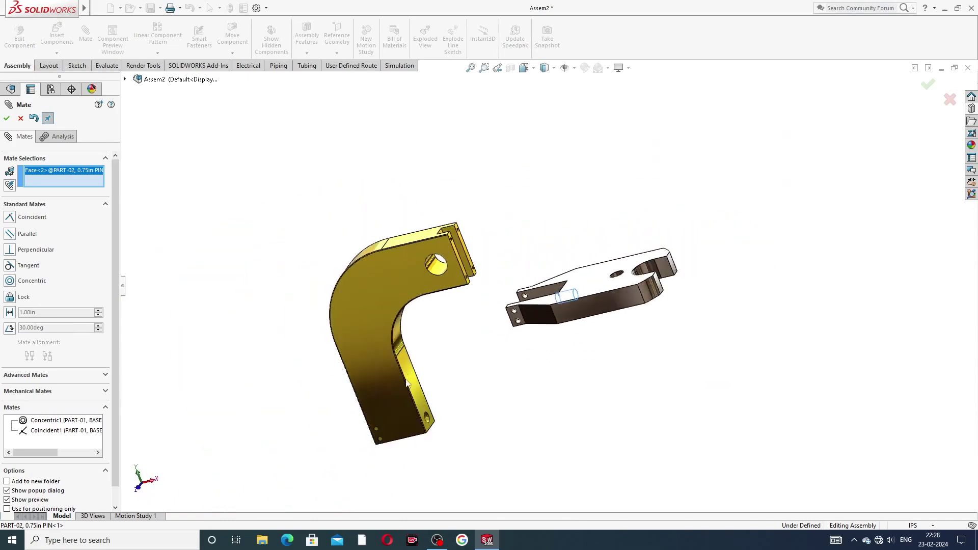
scroll(407, 383, down, 5)
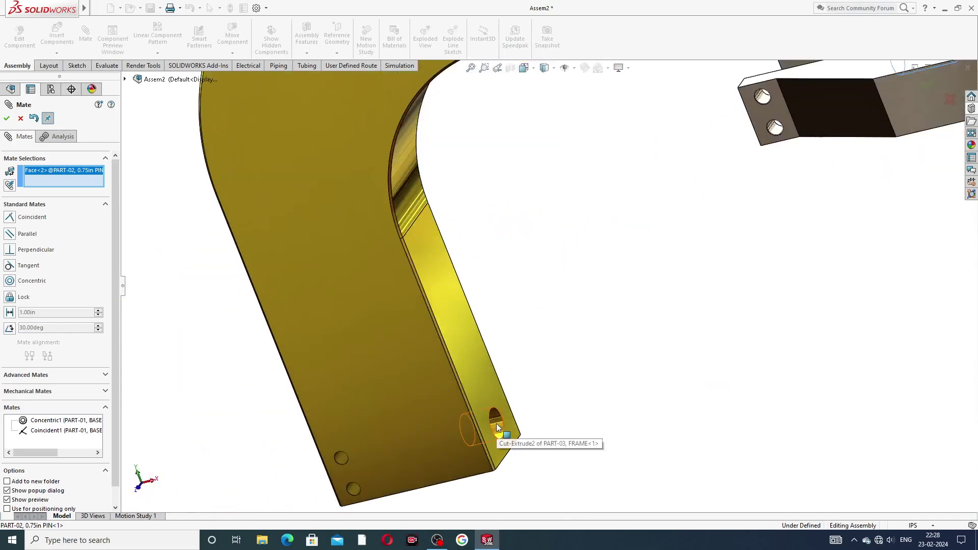
click(497, 423)
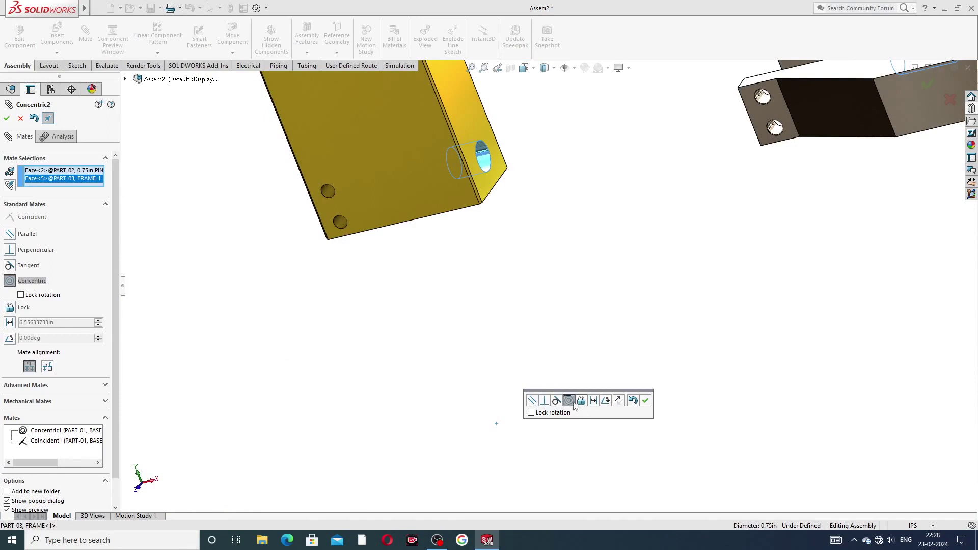
click(645, 402)
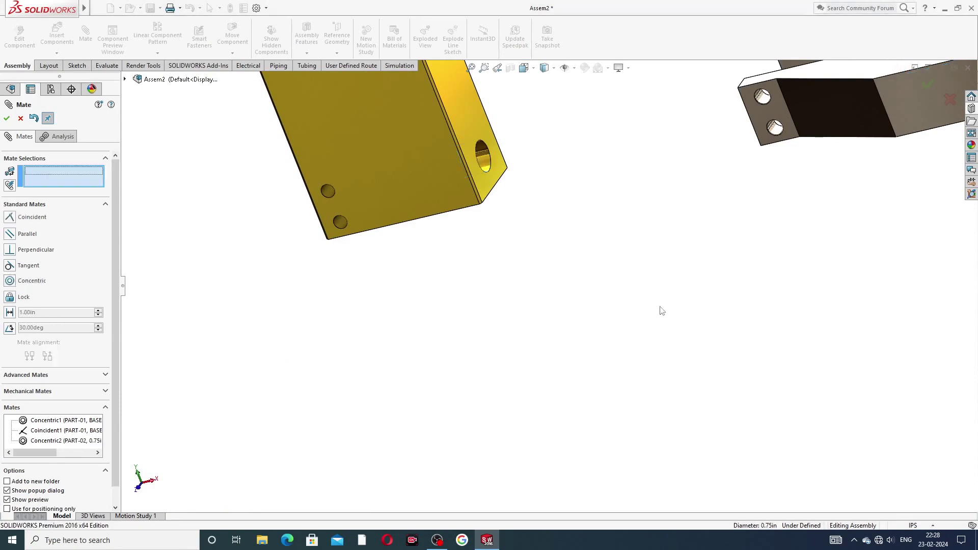
Add a coincident mate between the pin's end face and the frame hole face
middle_drag(701, 261, 681, 276)
scroll(673, 234, down, 3)
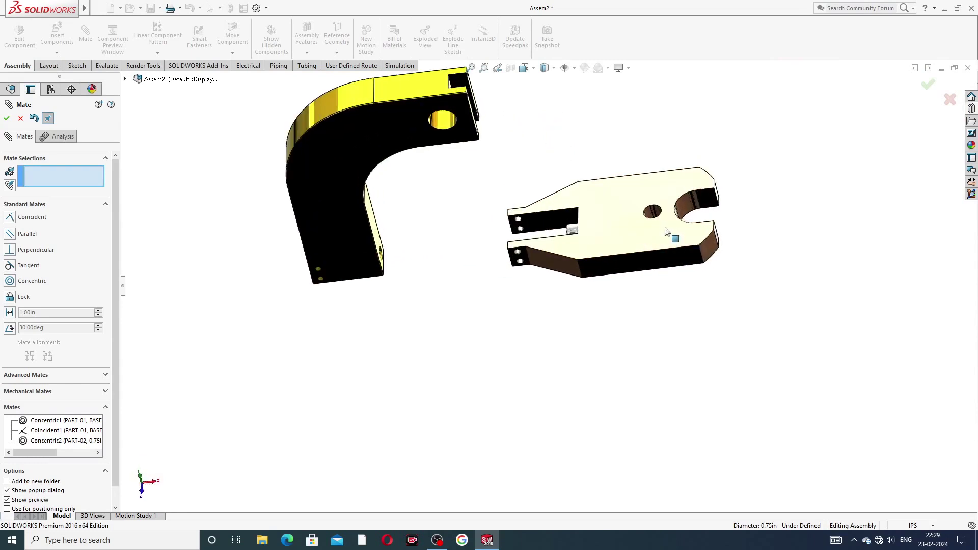
middle_drag(598, 243, 553, 234)
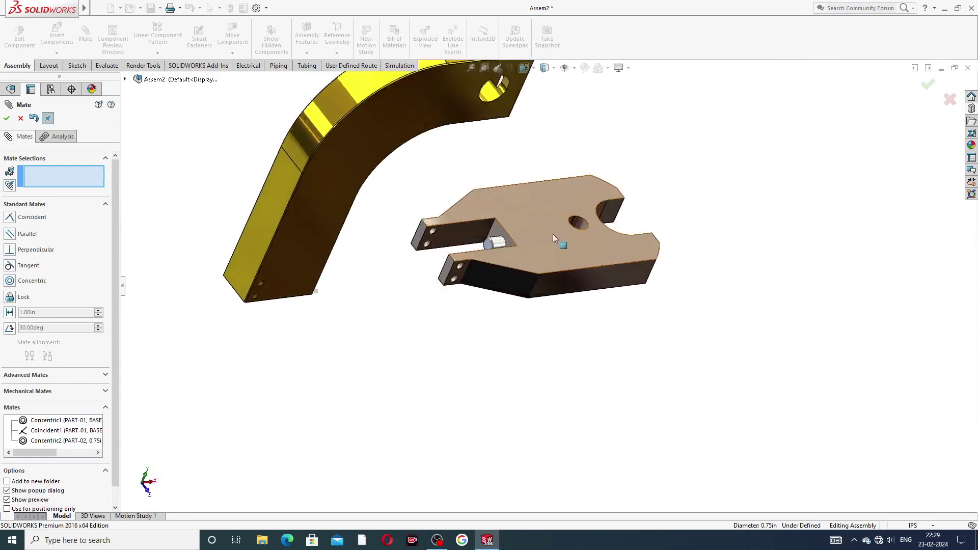
scroll(543, 255, down, 5)
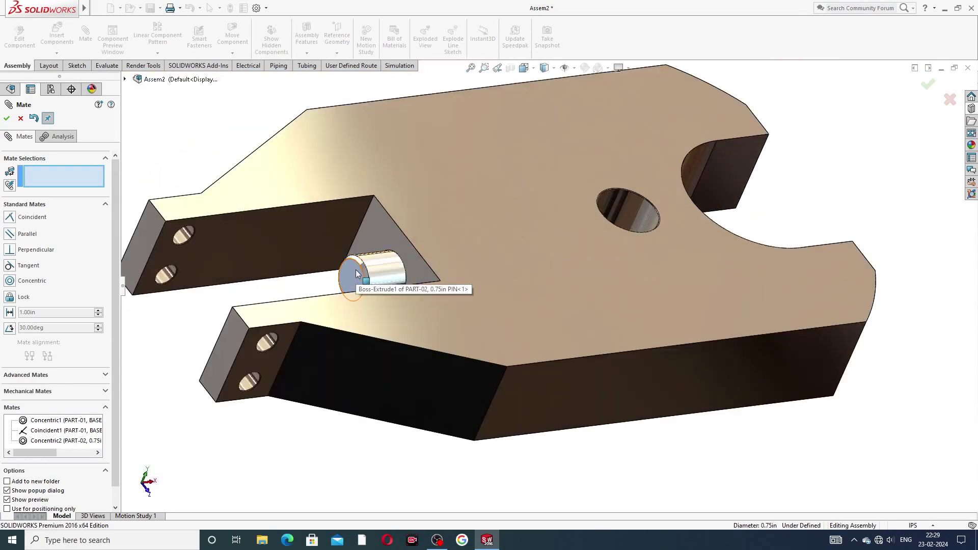
click(371, 273)
scroll(398, 265, up, 5)
middle_drag(421, 255, 333, 269)
scroll(332, 269, down, 3)
middle_drag(372, 301, 466, 359)
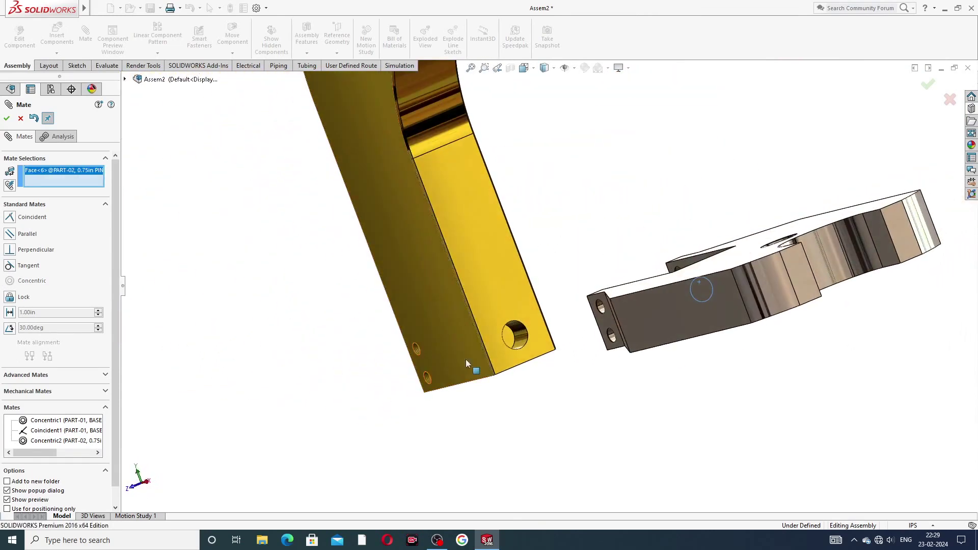
click(513, 339)
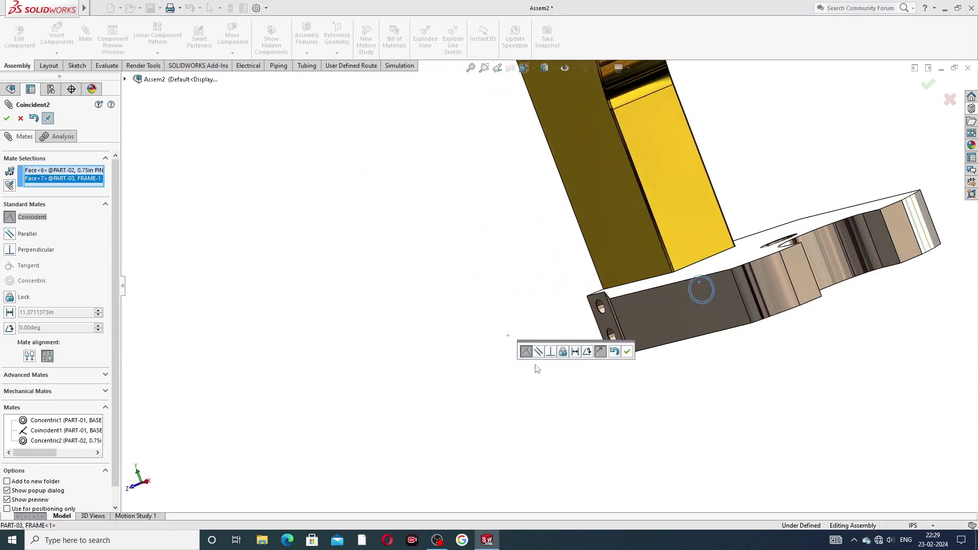
click(628, 352)
Make the frame face coincident with the base face so the frame sits flush
middle_drag(592, 290, 706, 214)
scroll(605, 279, up, 3)
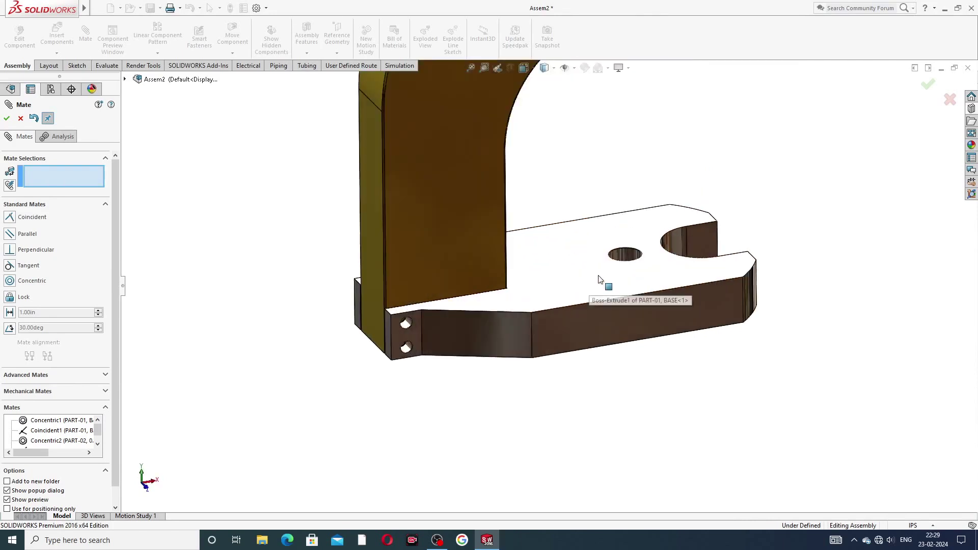
scroll(579, 281, down, 2)
scroll(535, 203, down, 2)
scroll(548, 218, up, 2)
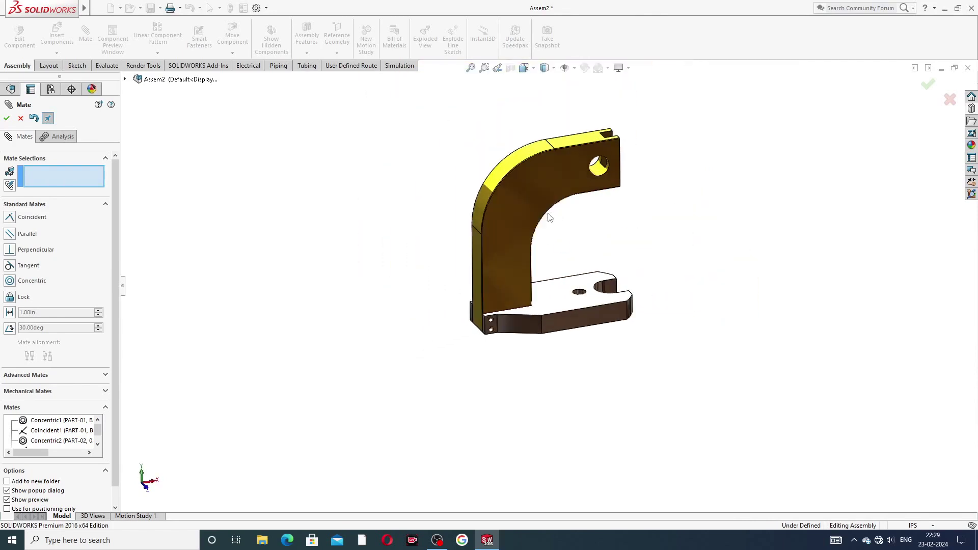
middle_drag(550, 218, 638, 306)
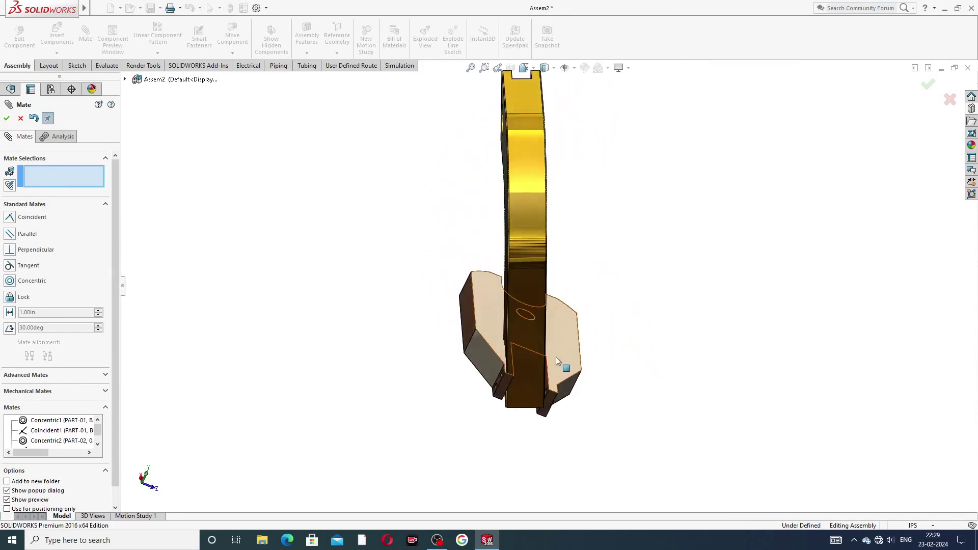
scroll(539, 292, up, 3)
mouse_move(539, 293)
middle_down()
mouse_move(525, 269)
mouse_move(507, 273)
mouse_move(534, 374)
mouse_move(582, 342)
mouse_move(530, 344)
mouse_move(527, 299)
middle_up()
scroll(545, 370, up, 3)
click(546, 366)
scroll(529, 343, up, 3)
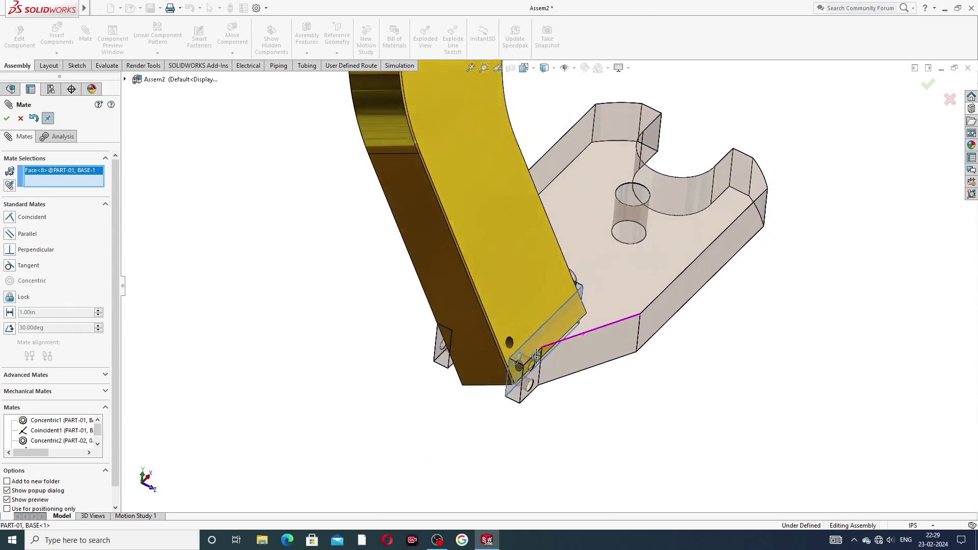
click(527, 298)
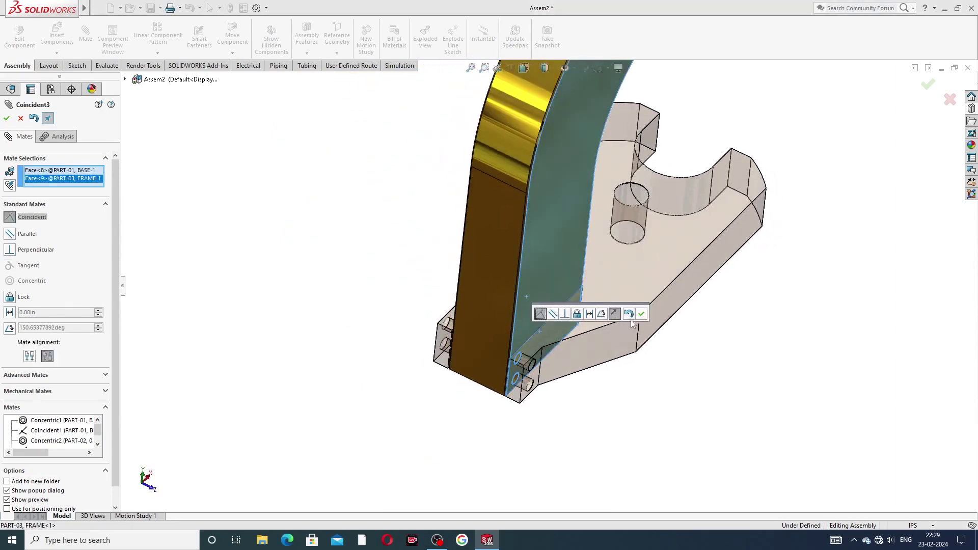
click(642, 313)
scroll(693, 246, down, 5)
middle_drag(693, 246, 206, 202)
Close the Mate PropertyManager and orbit around the mated frame and base
click(21, 118)
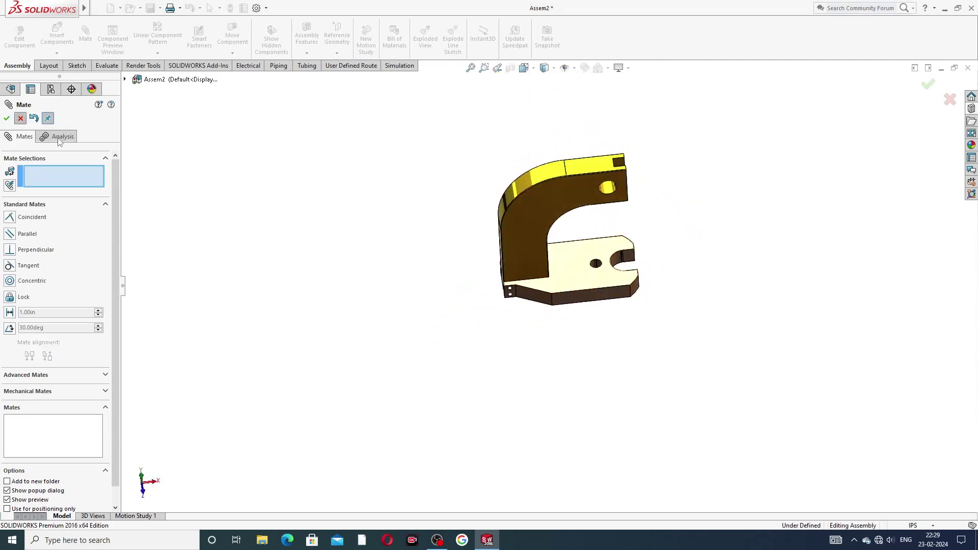
scroll(626, 159, up, 4)
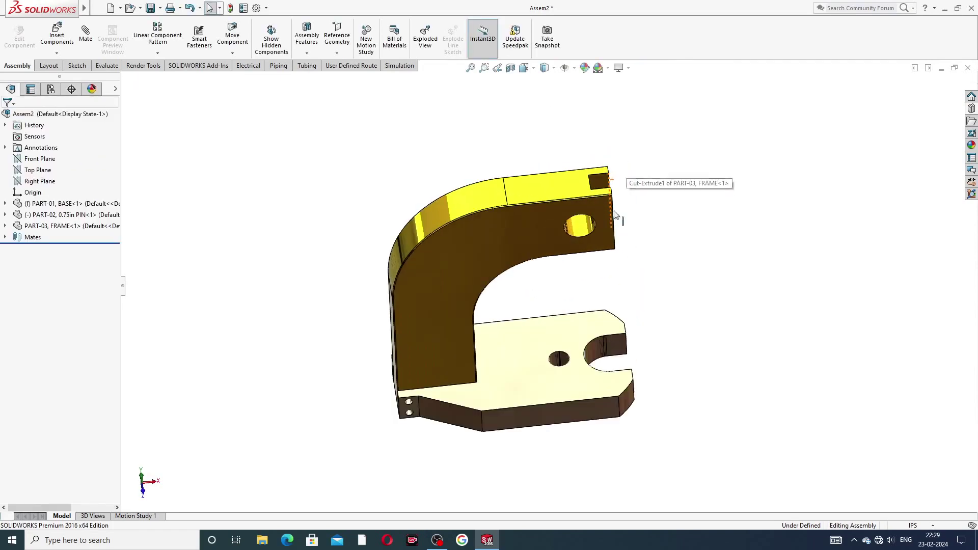
mouse_move(590, 278)
middle_down()
mouse_move(581, 297)
mouse_move(571, 258)
mouse_move(588, 275)
middle_up()
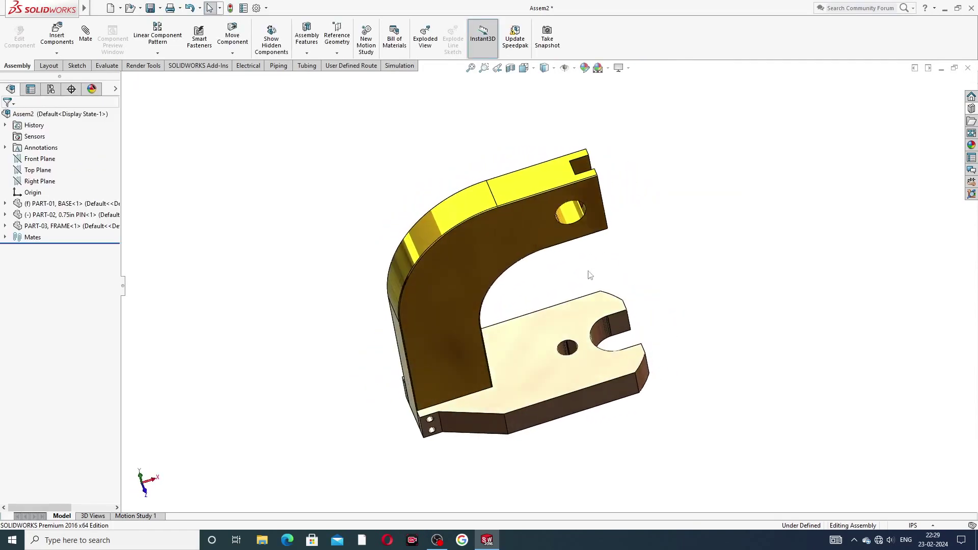
drag(489, 265, 484, 297)
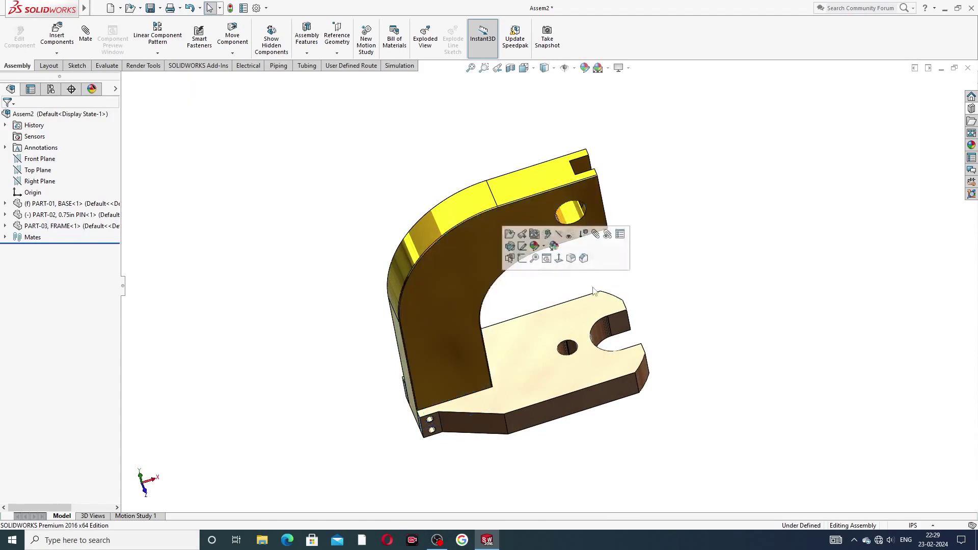
scroll(544, 295, down, 3)
scroll(545, 332, up, 3)
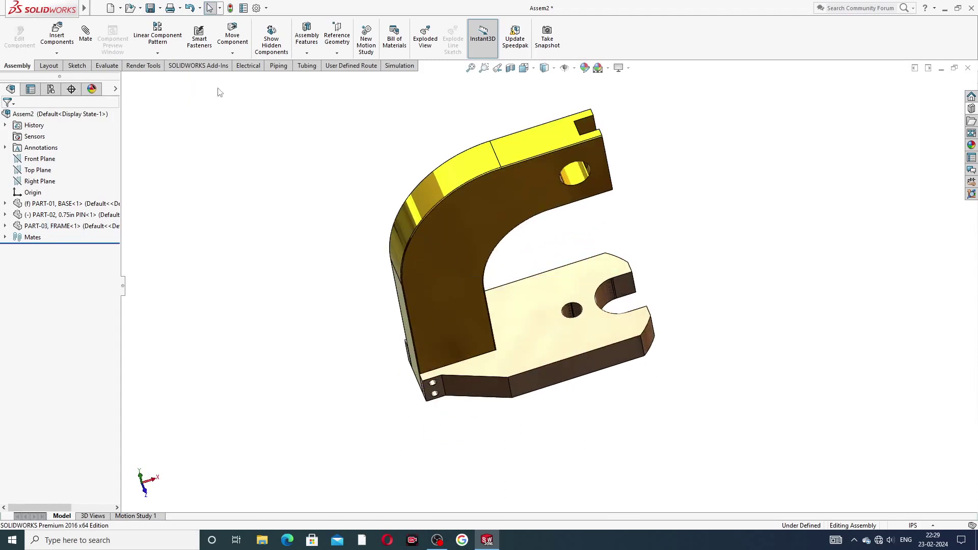
Insert PART-08 PRESS PLATE and PART-13 1 INCH PIN, placing both beside the frame
click(58, 40)
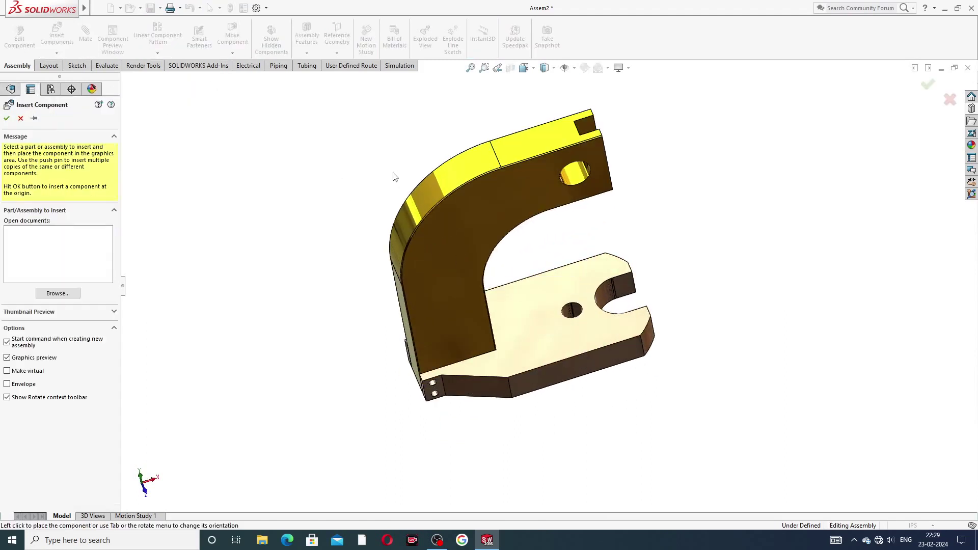
click(57, 294)
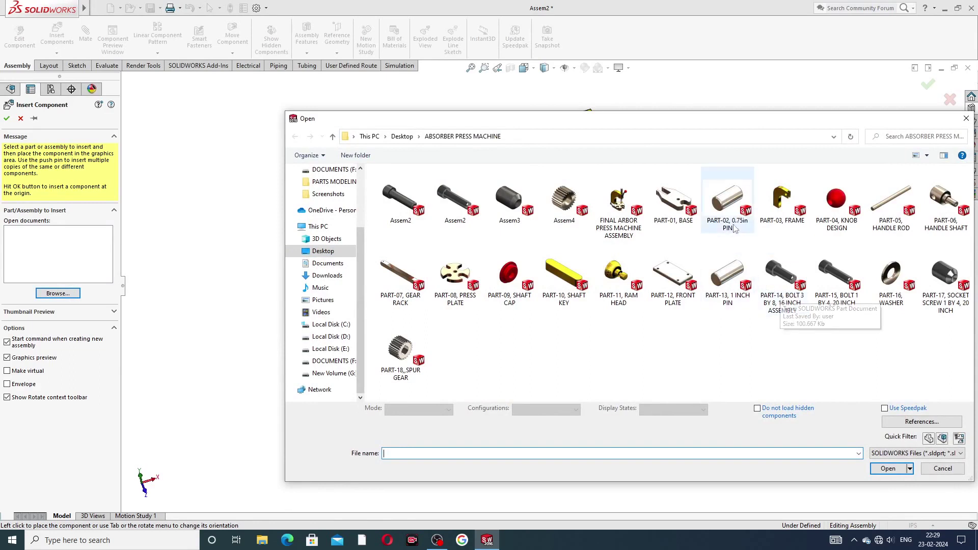
click(728, 276)
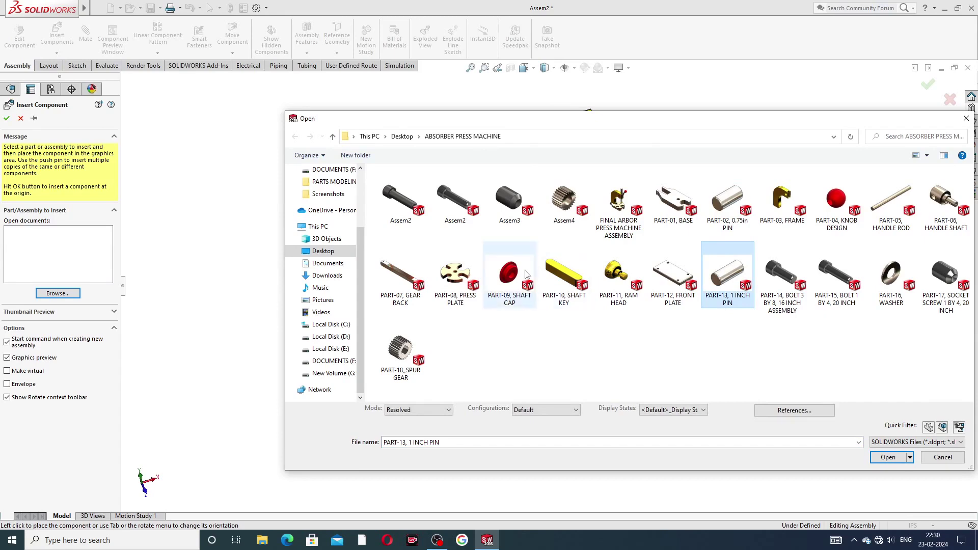
ctrl+click(449, 280)
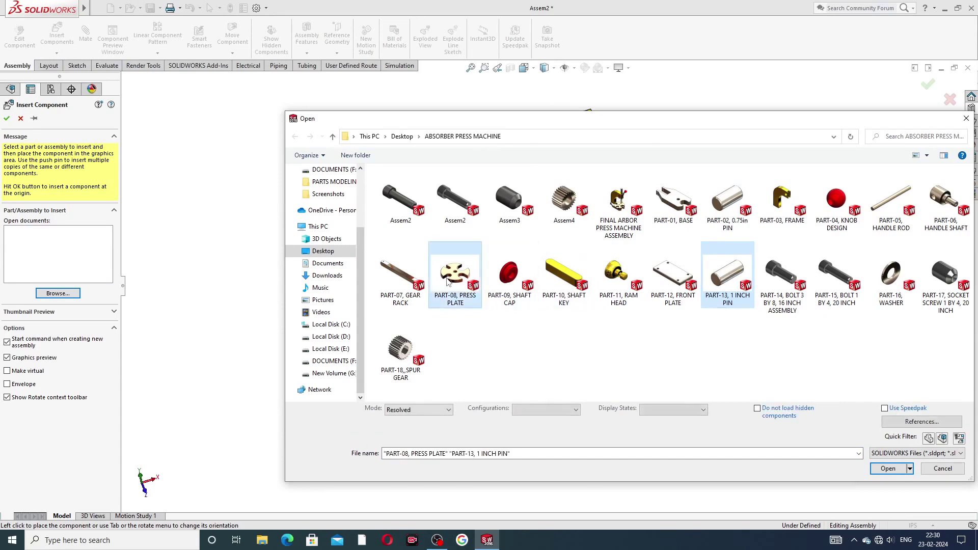
click(886, 468)
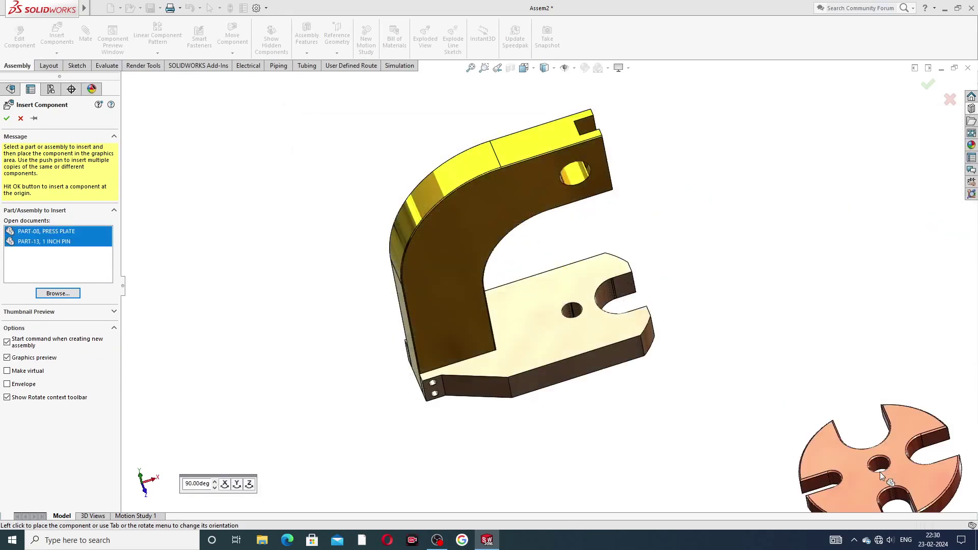
click(774, 262)
click(761, 310)
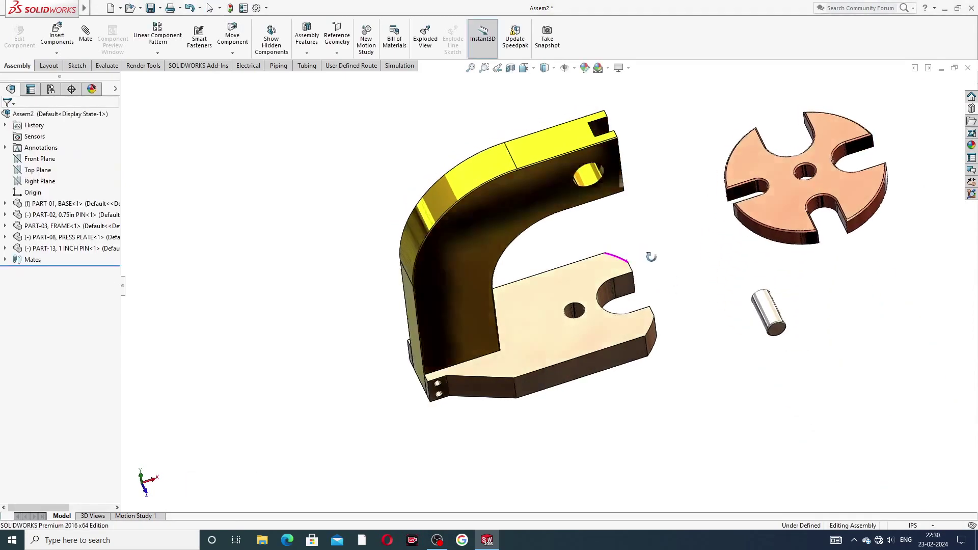
middle_drag(651, 256, 644, 273)
scroll(655, 299, down, 3)
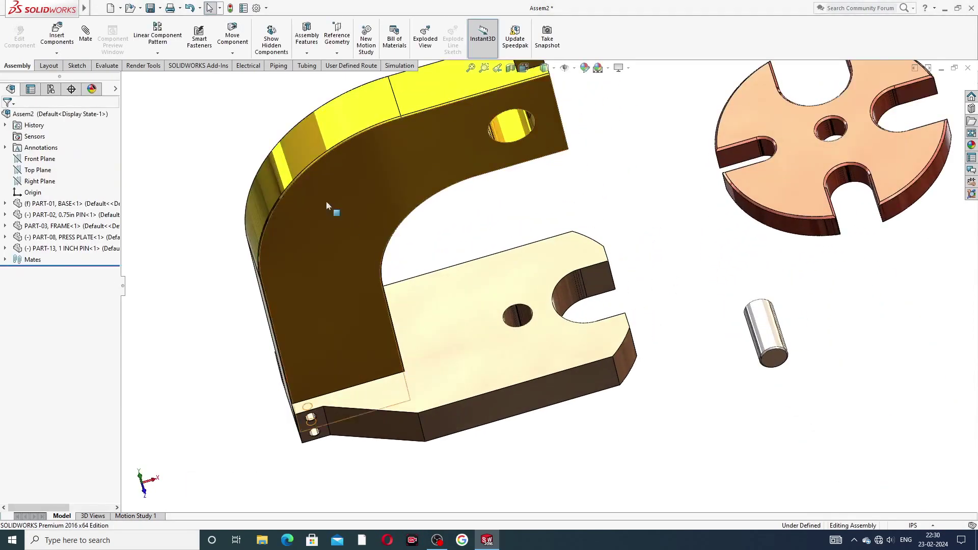
click(86, 33)
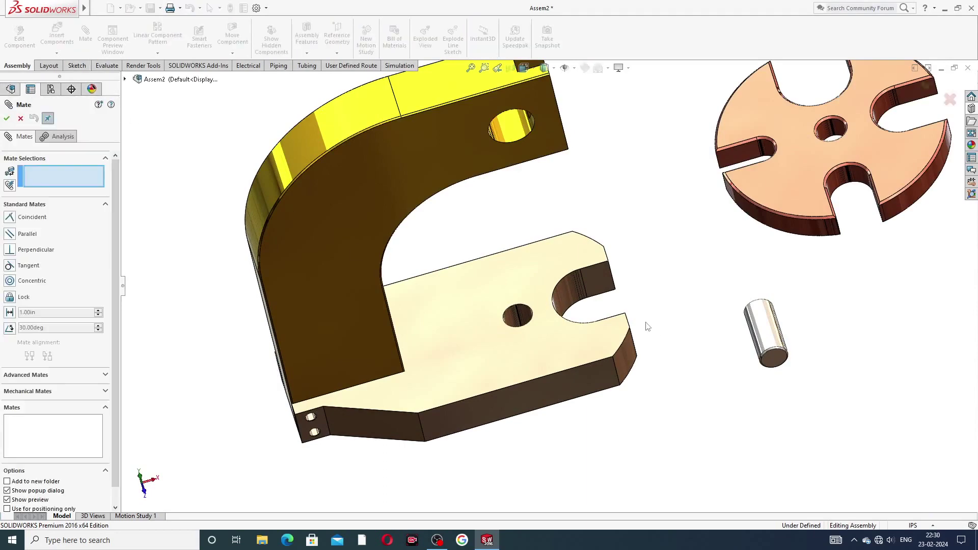
Make the 1 inch pin concentric with the base hole and slide it down into the hole
scroll(646, 324, up, 2)
scroll(644, 322, down, 2)
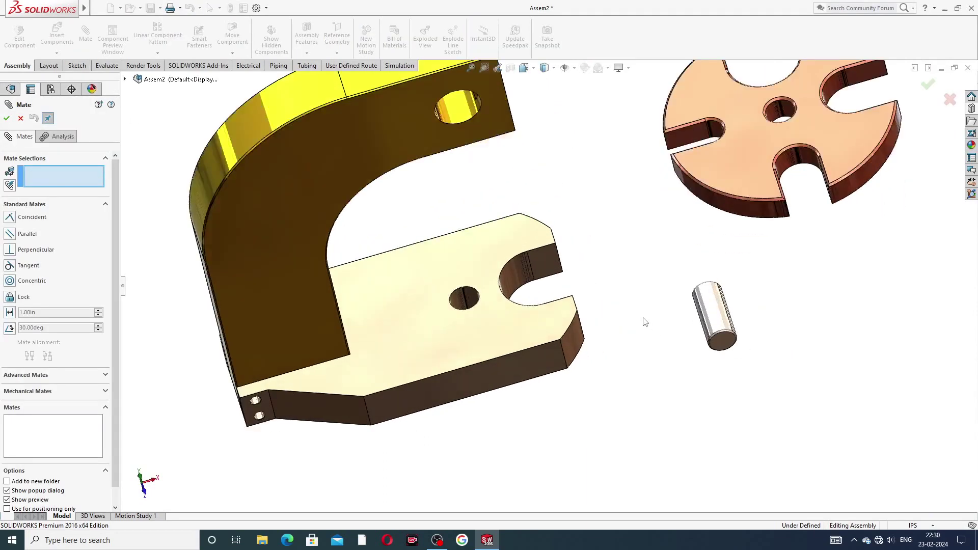
click(464, 302)
click(718, 312)
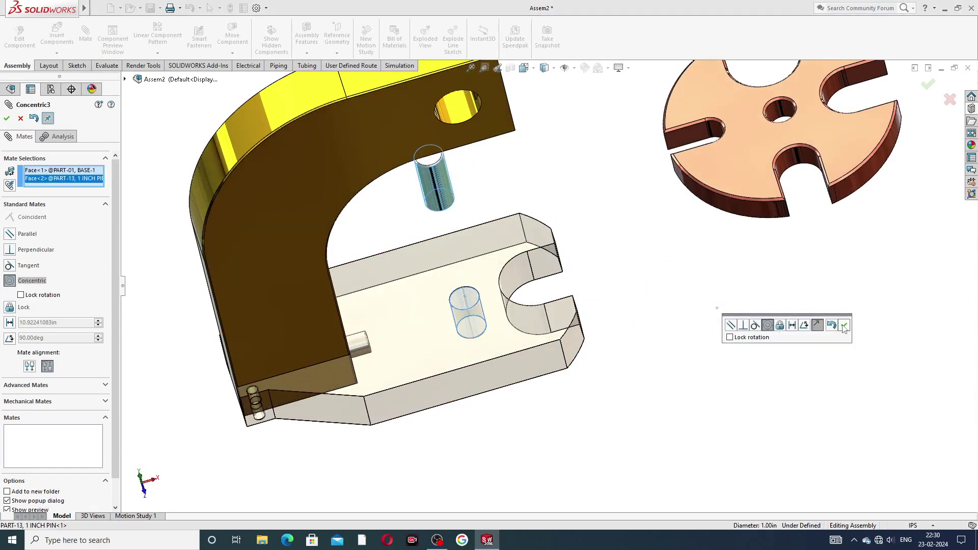
click(844, 325)
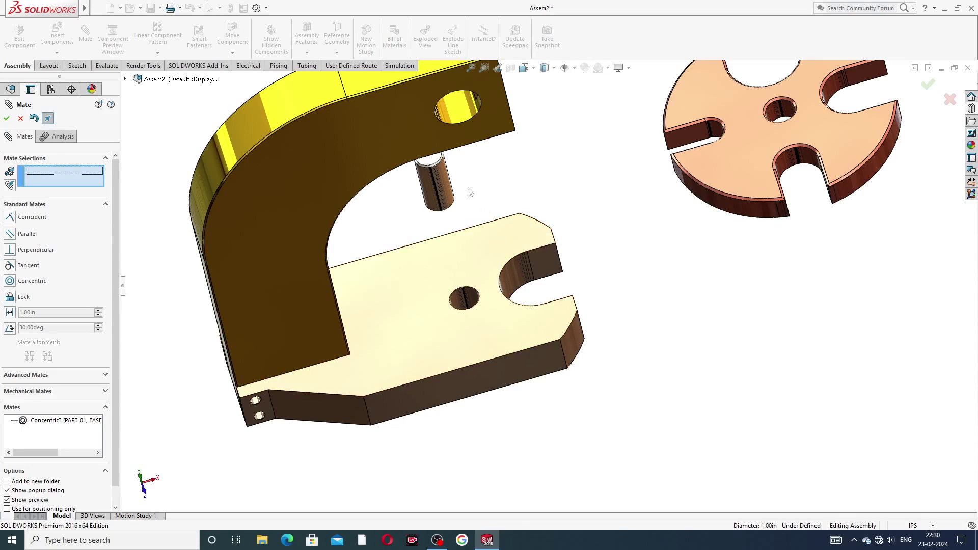
drag(440, 189, 533, 444)
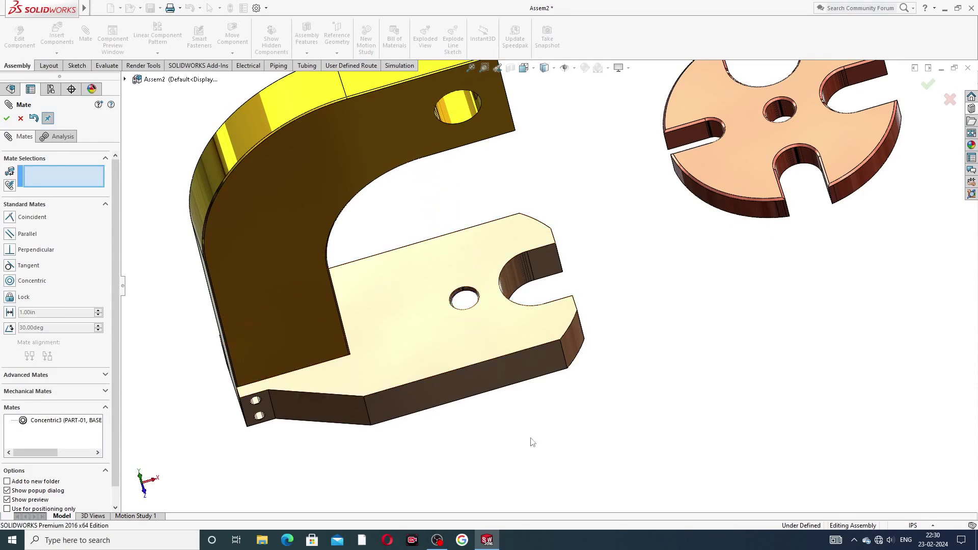
Mate the pin's end face coincident with the base's top face
middle_drag(533, 444, 526, 321)
scroll(525, 358, up, 3)
middle_drag(524, 358, 506, 402)
scroll(506, 403, down, 1)
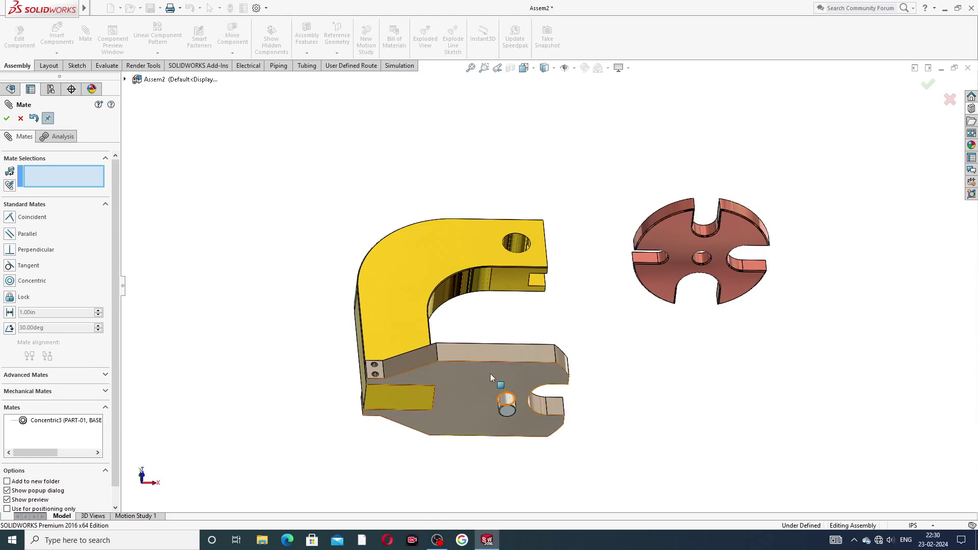
scroll(517, 445, down, 3)
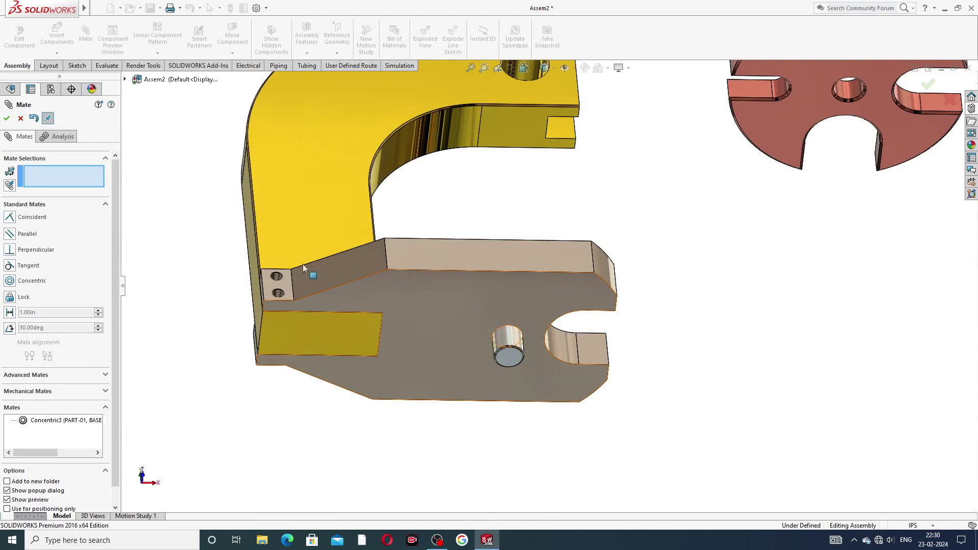
click(510, 351)
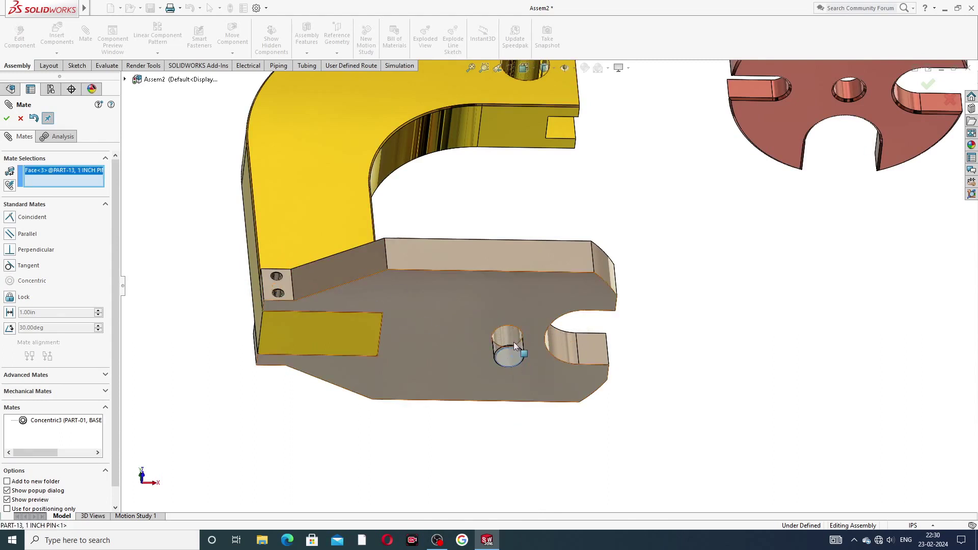
click(522, 307)
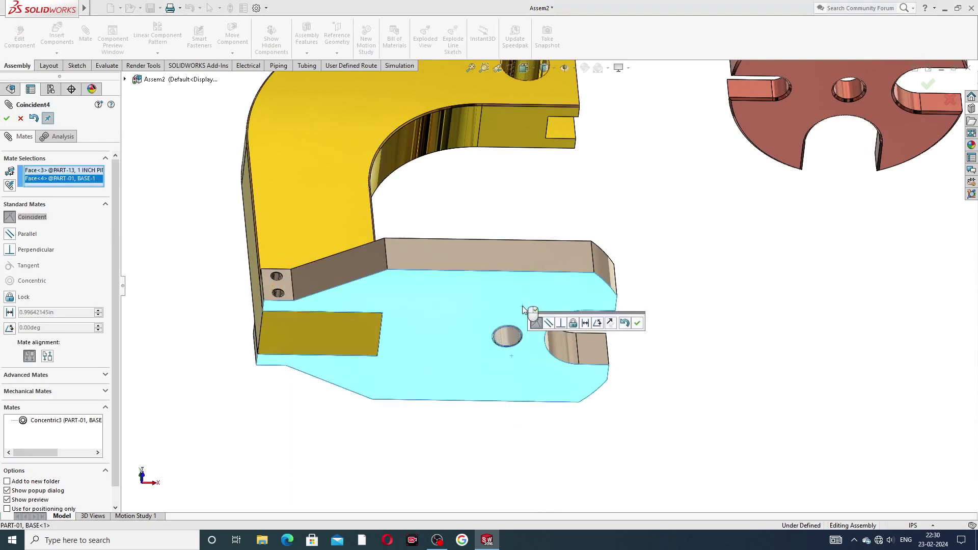
click(637, 323)
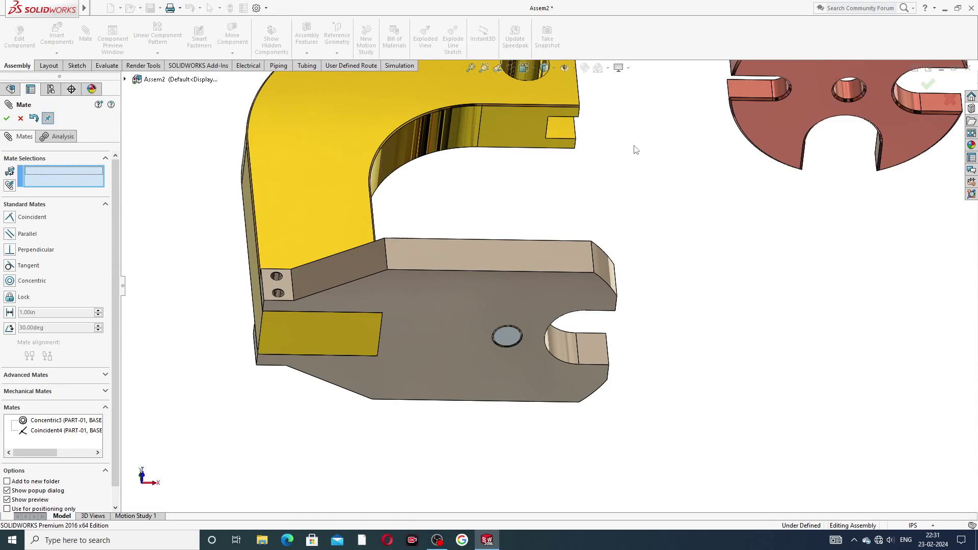
Centre the press plate's centre hole on the 1 inch pin with a concentric mate
key(f)
middle_drag(591, 193, 549, 320)
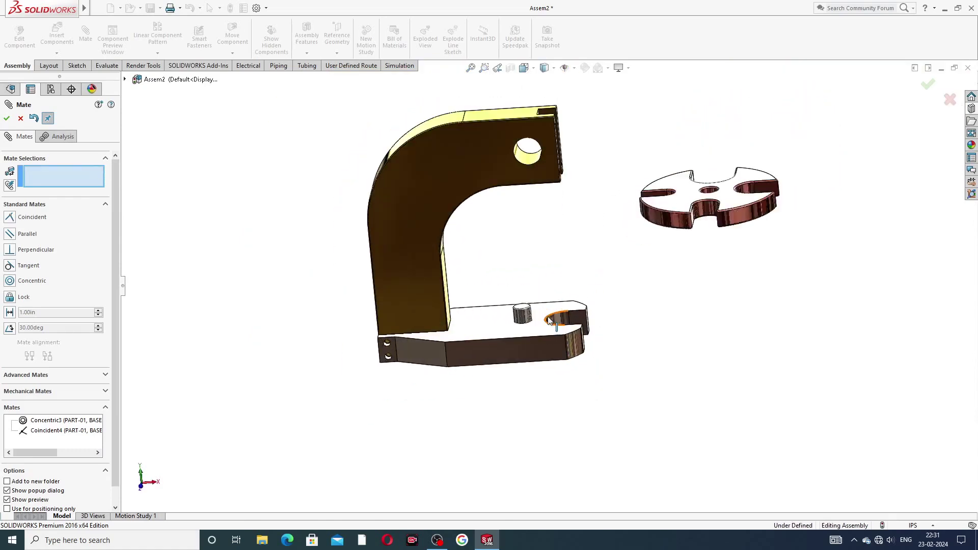
scroll(549, 320, down, 2)
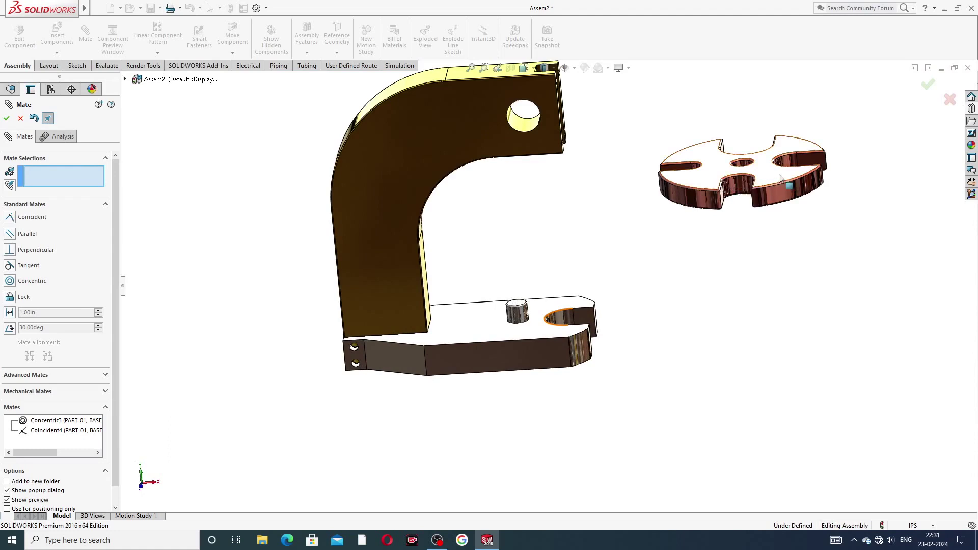
scroll(764, 176, down, 3)
middle_drag(754, 175, 703, 171)
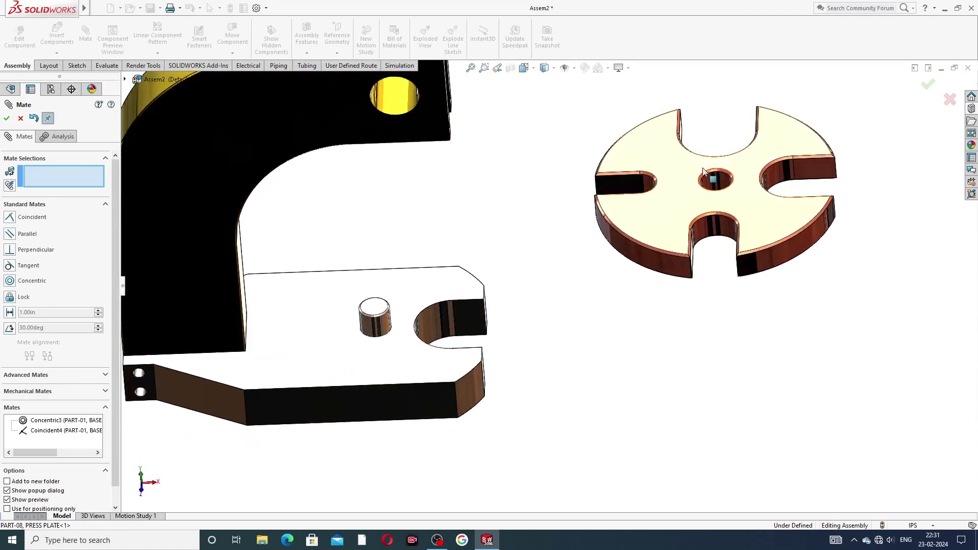
click(709, 185)
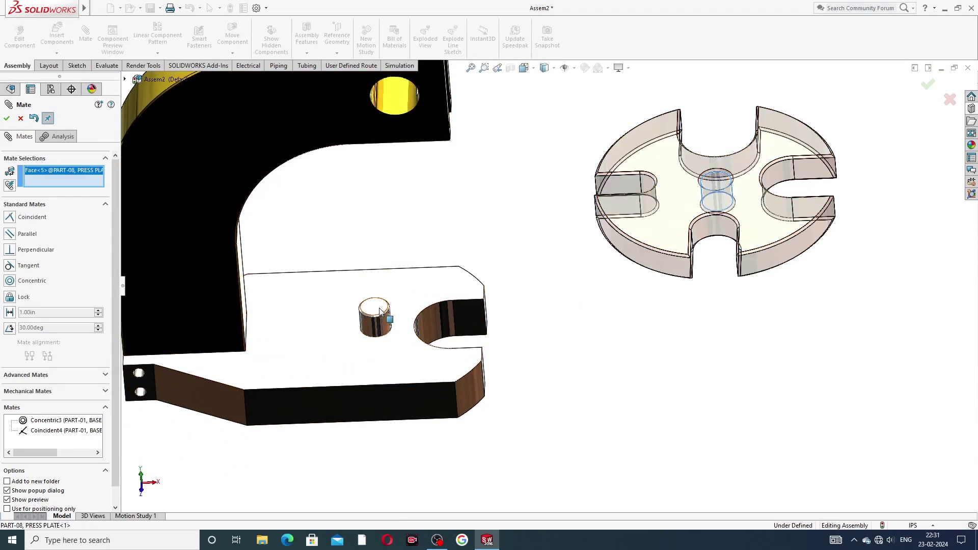
click(379, 325)
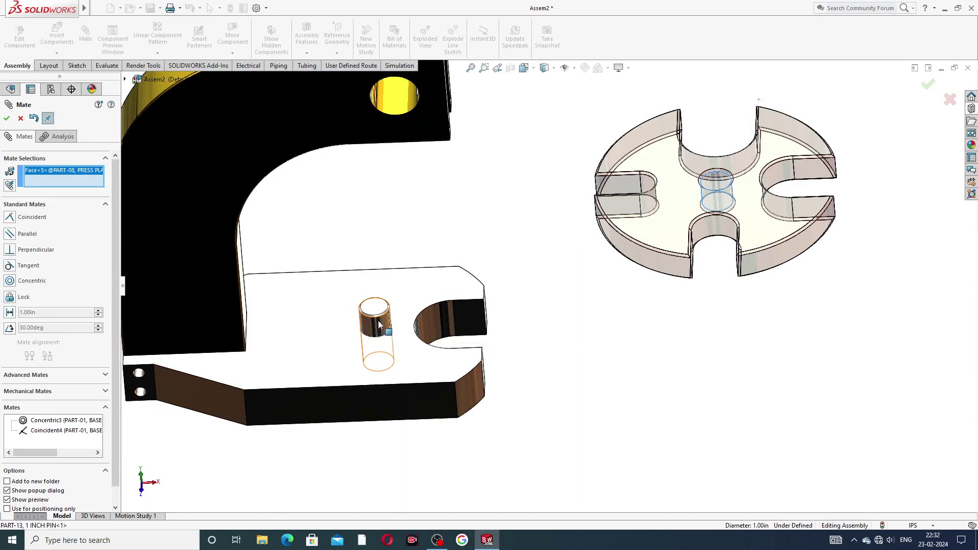
scroll(408, 296, up, 5)
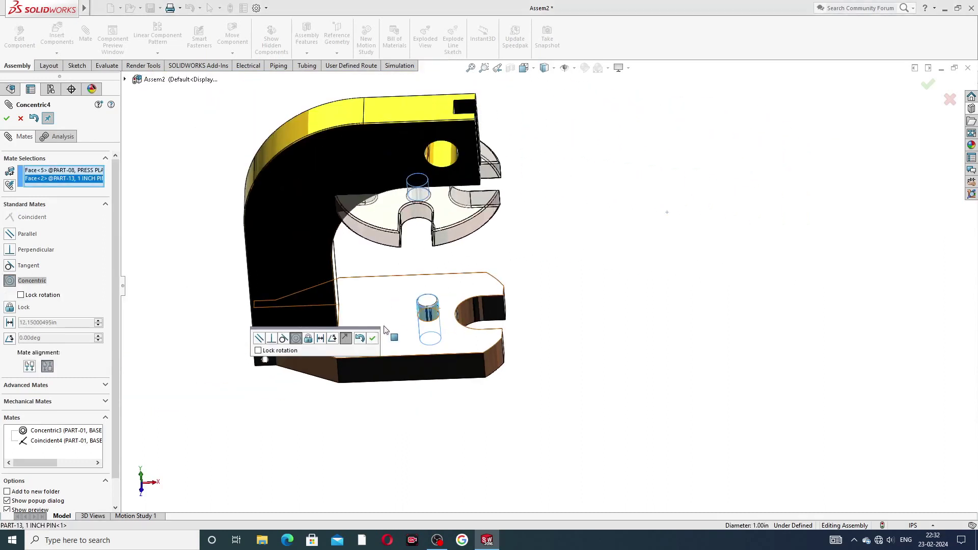
click(372, 338)
Make the press plate face coincident with the base face so it lies flat
middle_drag(441, 281, 491, 338)
click(510, 249)
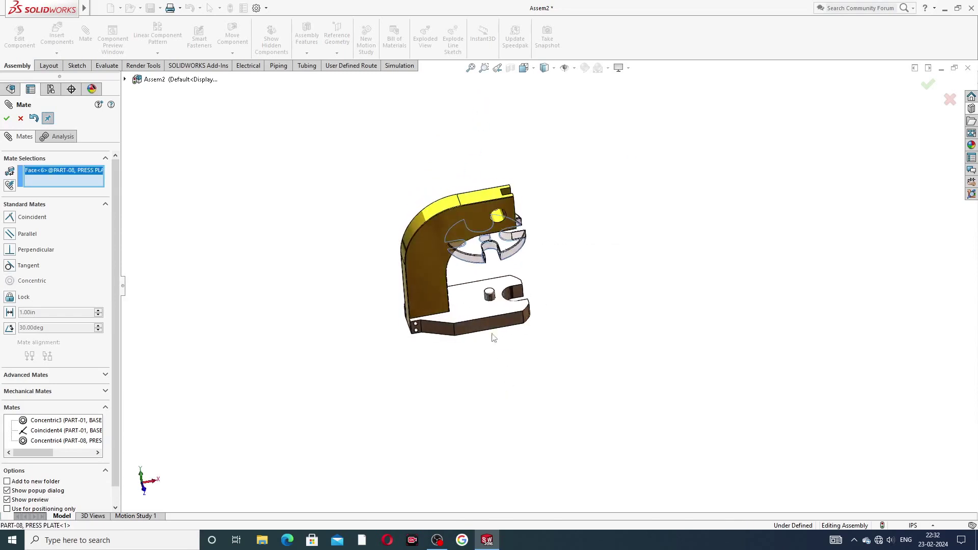
click(476, 309)
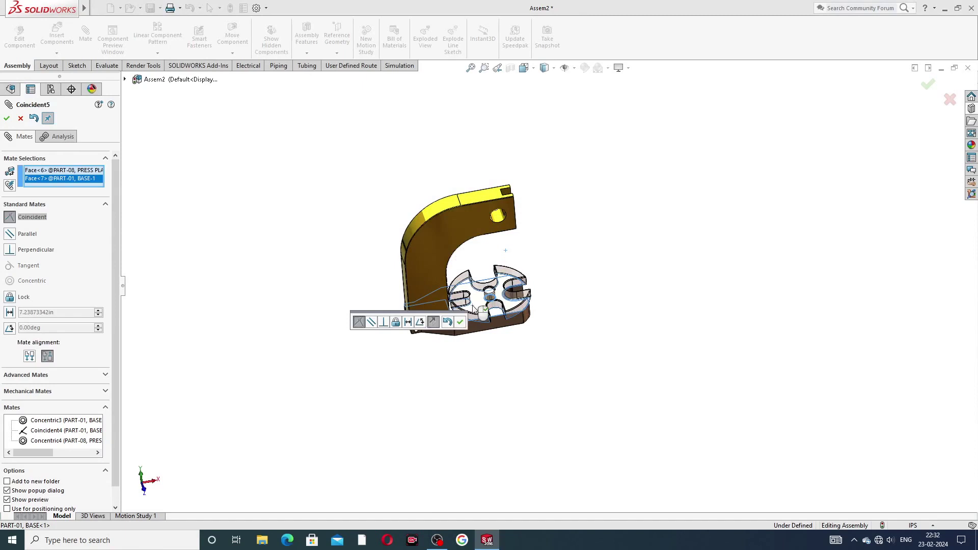
click(460, 322)
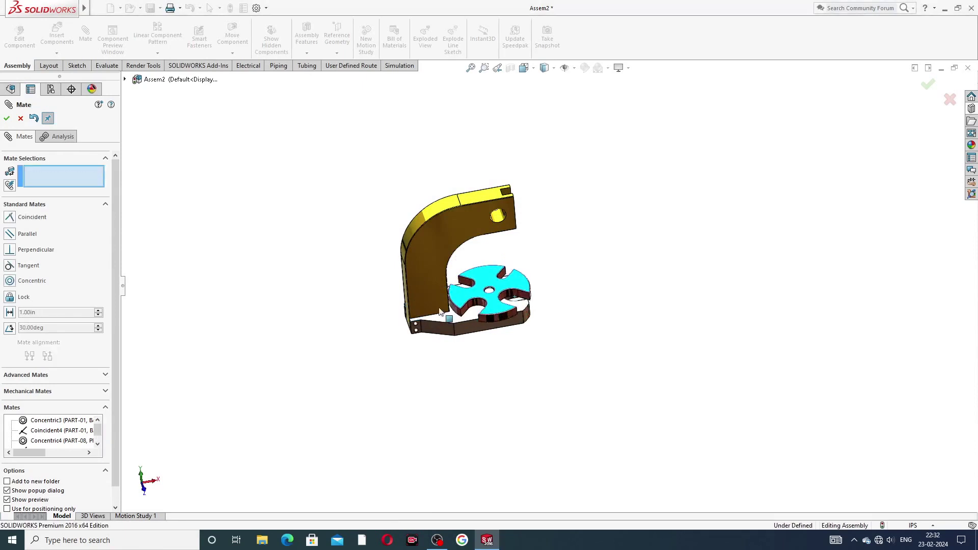
drag(441, 311, 587, 266)
middle_drag(551, 255, 465, 240)
Insert PART-14 BOLT 3 BY 8, 16 INCH ASSEMBLY and place it beside the base
scroll(481, 281, down, 2)
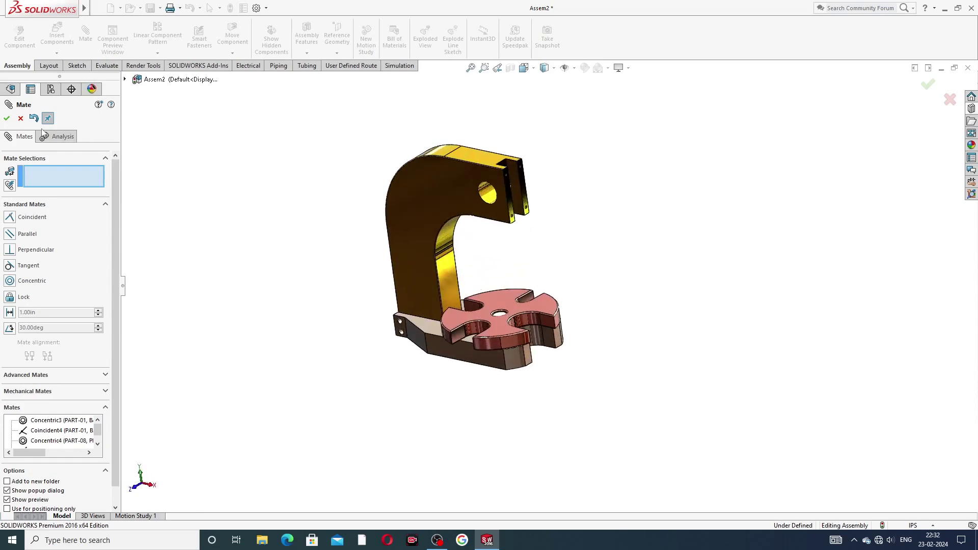
click(21, 118)
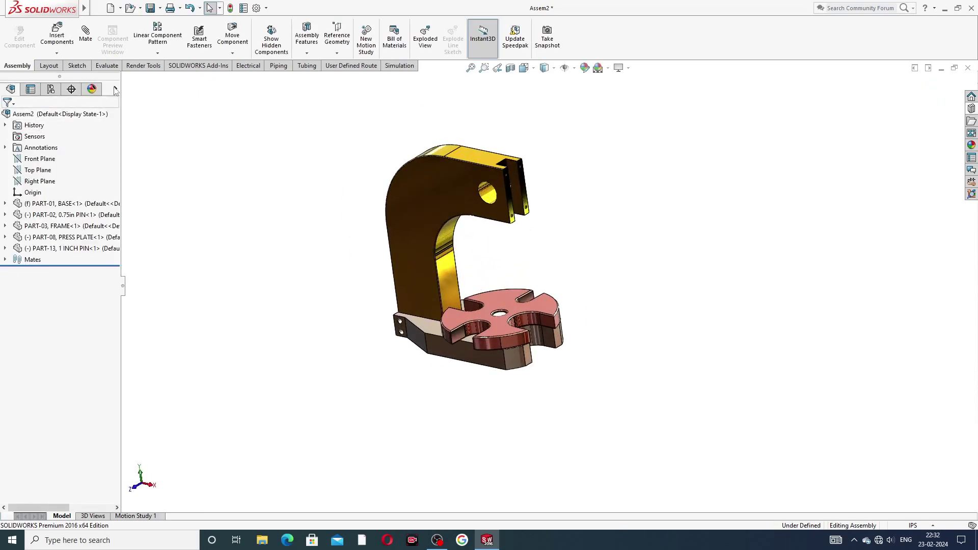
click(61, 41)
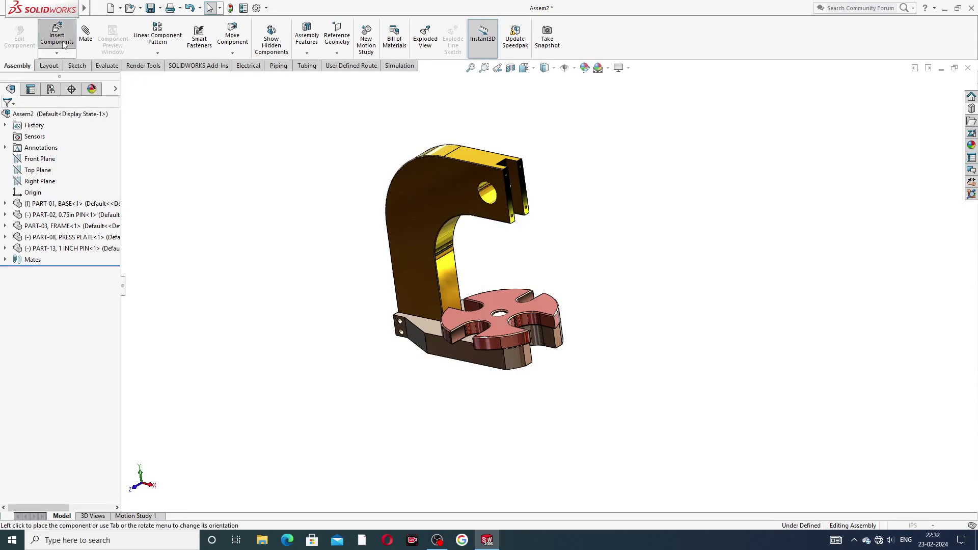
click(66, 289)
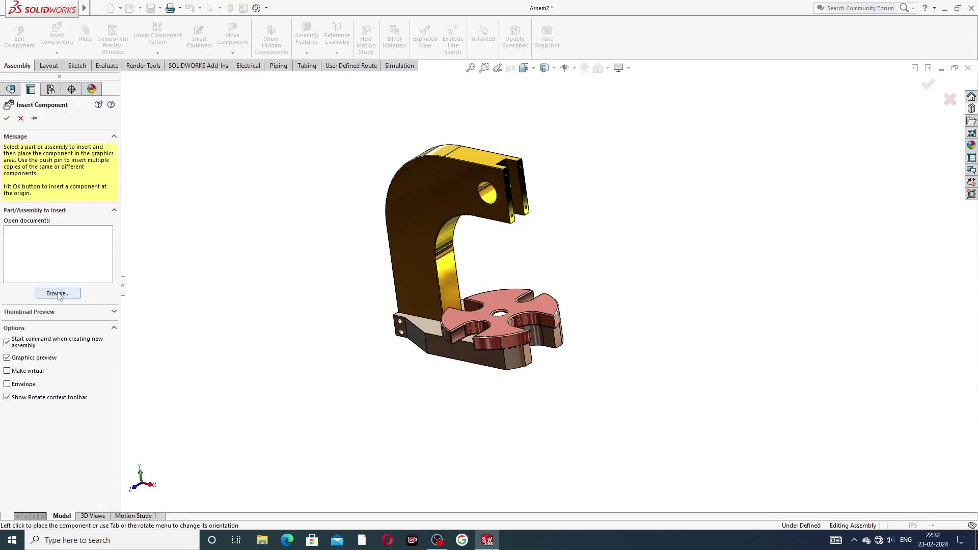
click(772, 286)
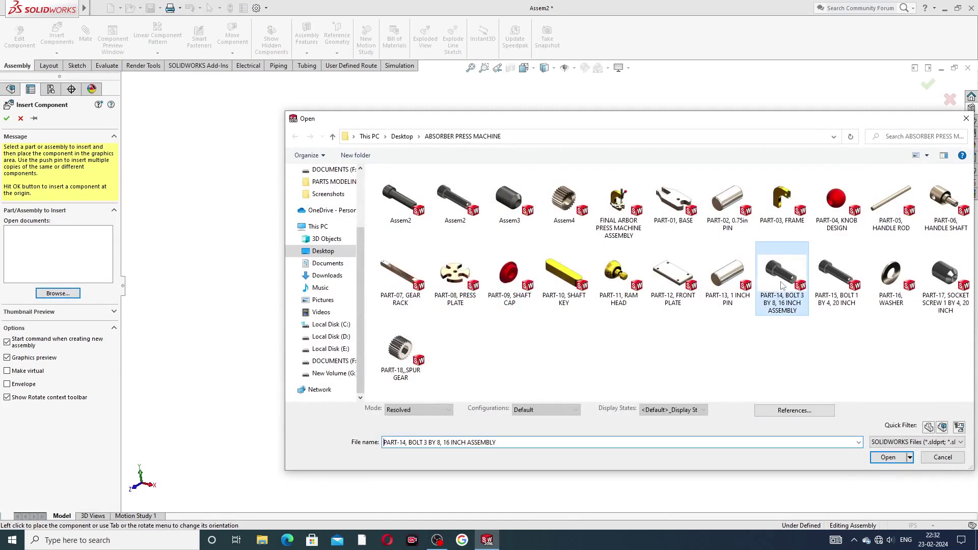
click(888, 469)
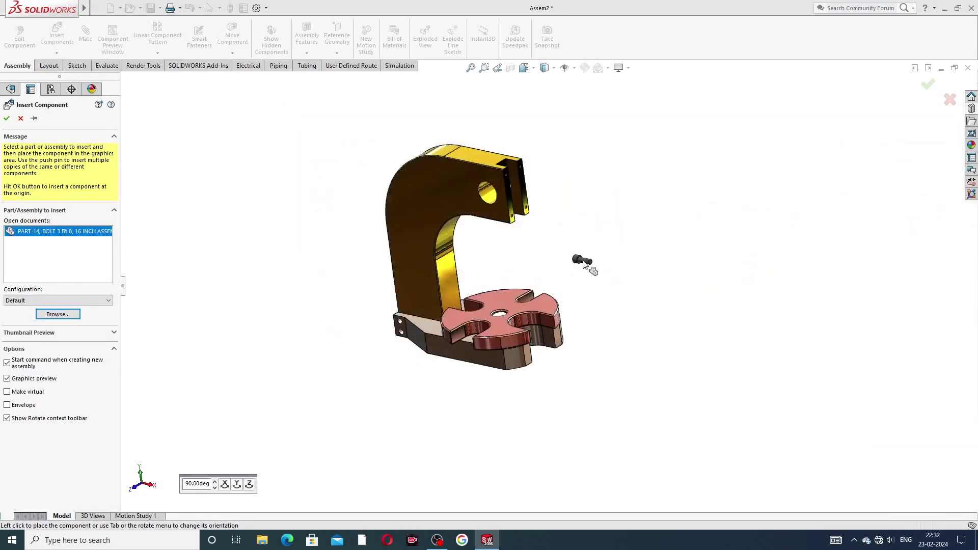
click(344, 322)
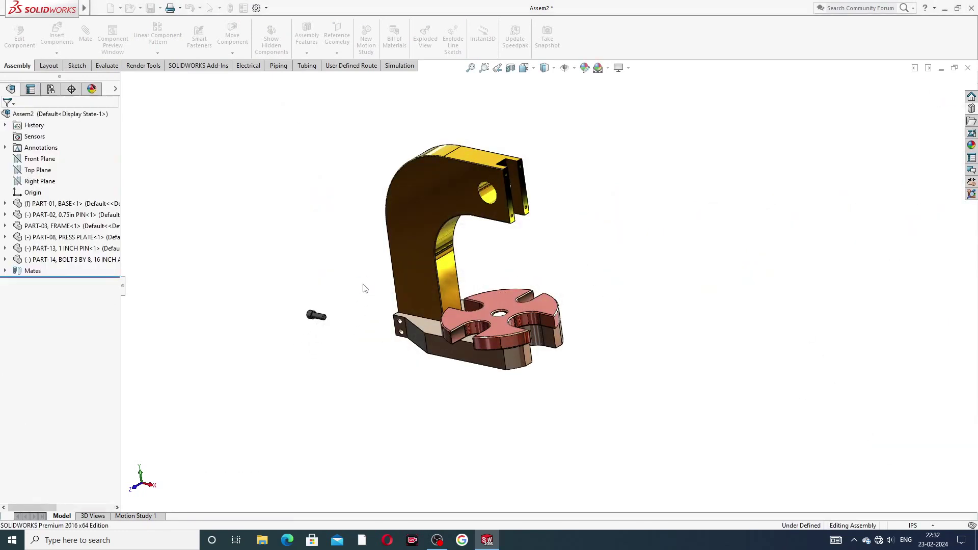
middle_drag(364, 283, 389, 277)
scroll(389, 285, down, 6)
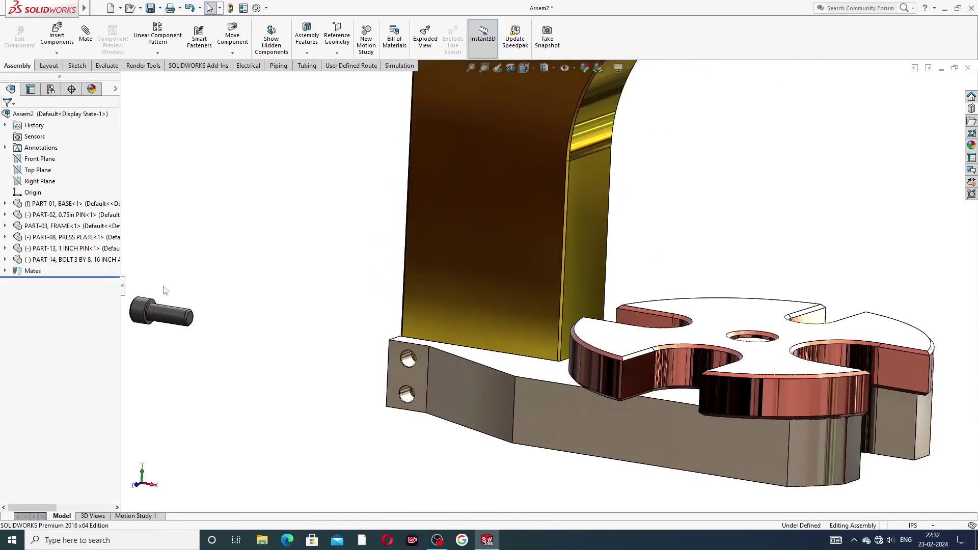
Mate the bolt shank concentric with the base's upper end-face hole, flipped to point inward
click(85, 33)
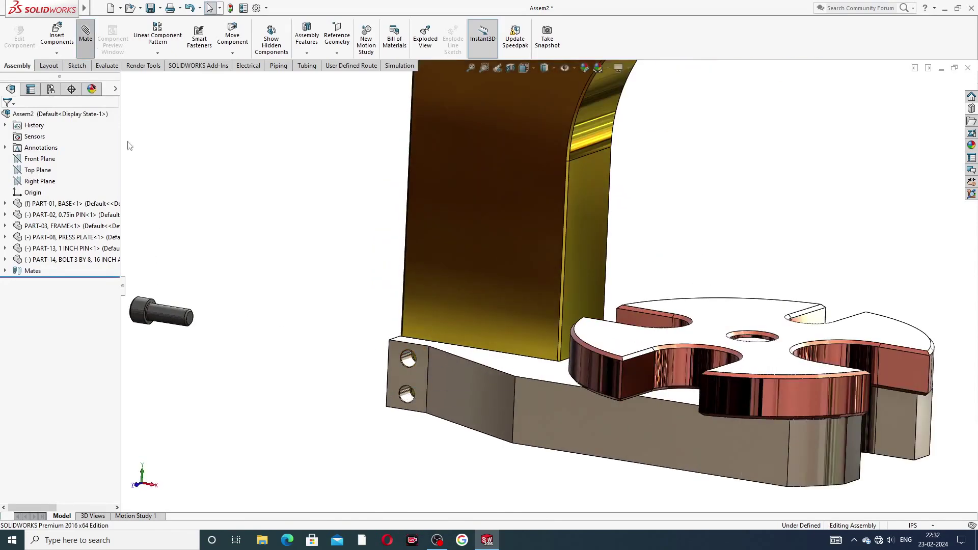
click(169, 318)
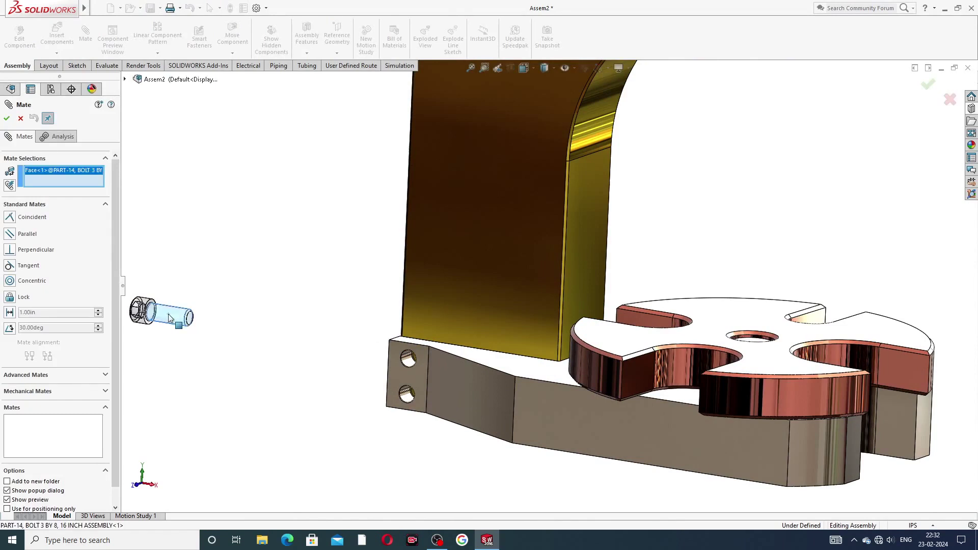
click(408, 361)
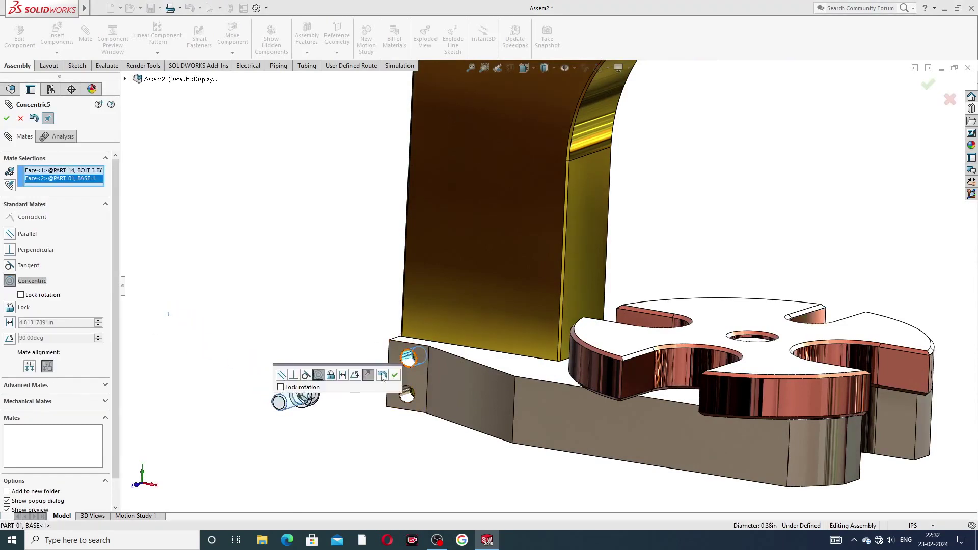
click(368, 375)
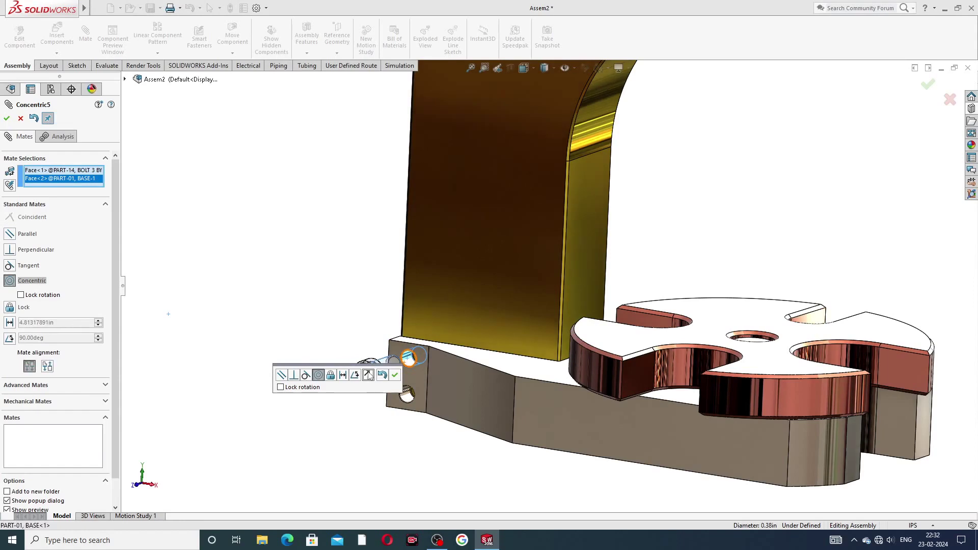
click(395, 375)
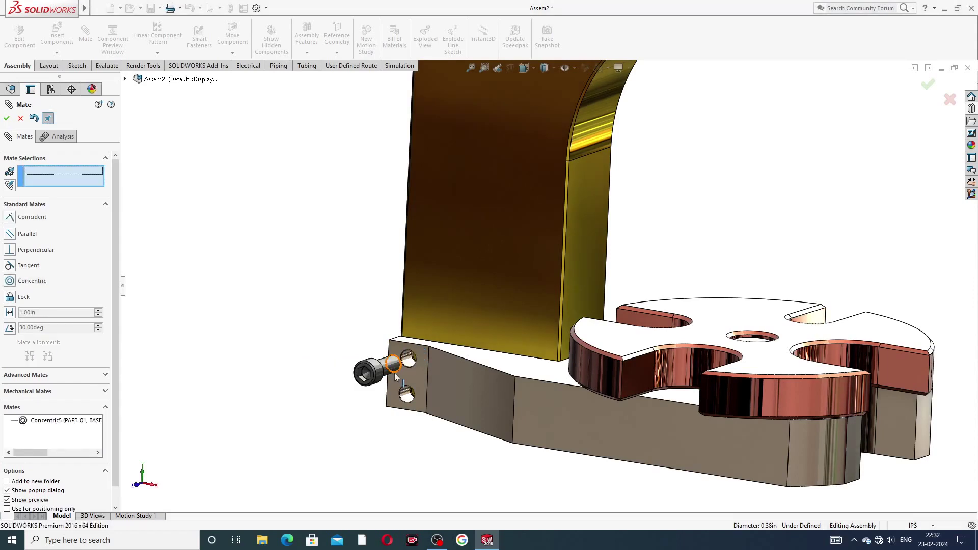
Make the underside of the bolt head coincident with the base's end face
middle_drag(404, 368, 381, 390)
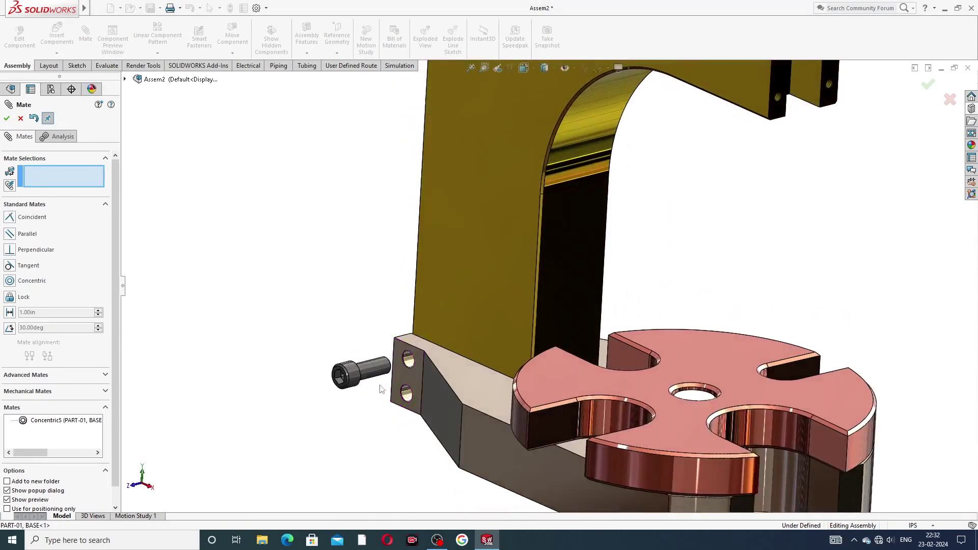
scroll(381, 390, down, 3)
scroll(483, 334, down, 2)
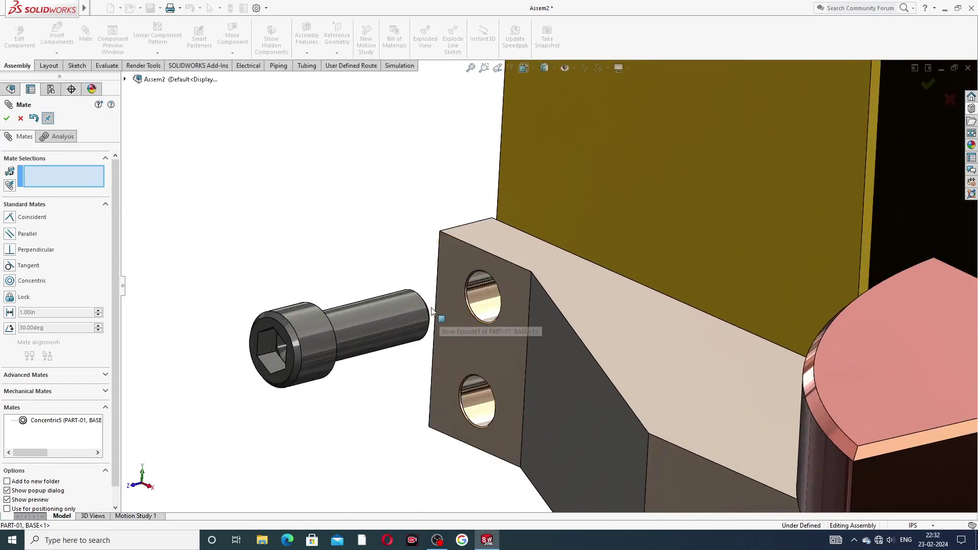
middle_drag(439, 331, 240, 336)
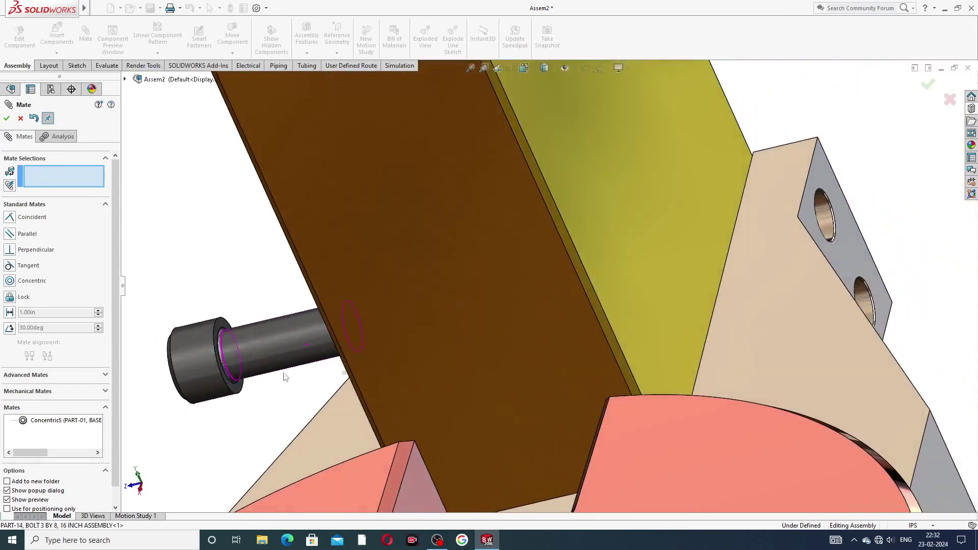
click(223, 326)
middle_drag(288, 309, 392, 306)
scroll(387, 304, down, 5)
scroll(316, 300, up, 8)
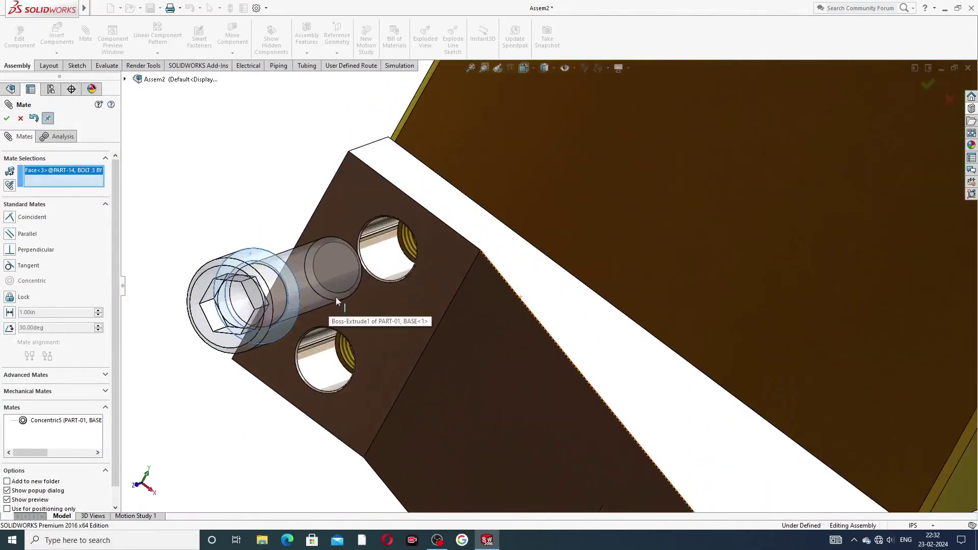
click(441, 251)
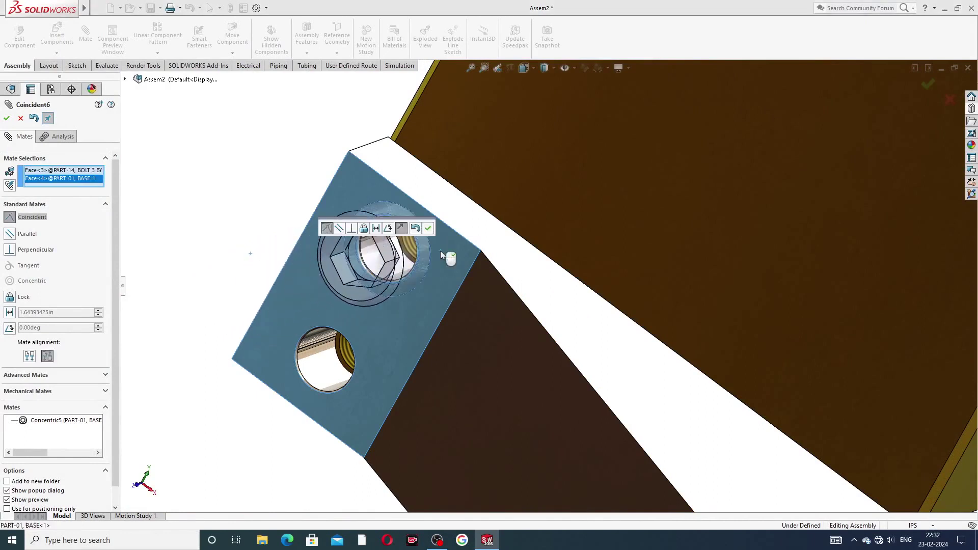
click(428, 228)
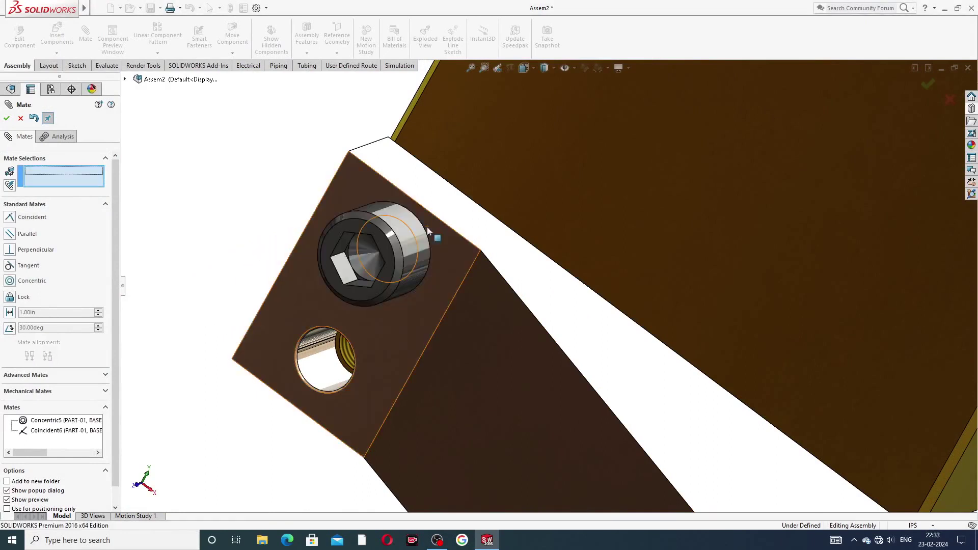
Copy the bolt with its mates into the lower hole of the base's end face
key(z)
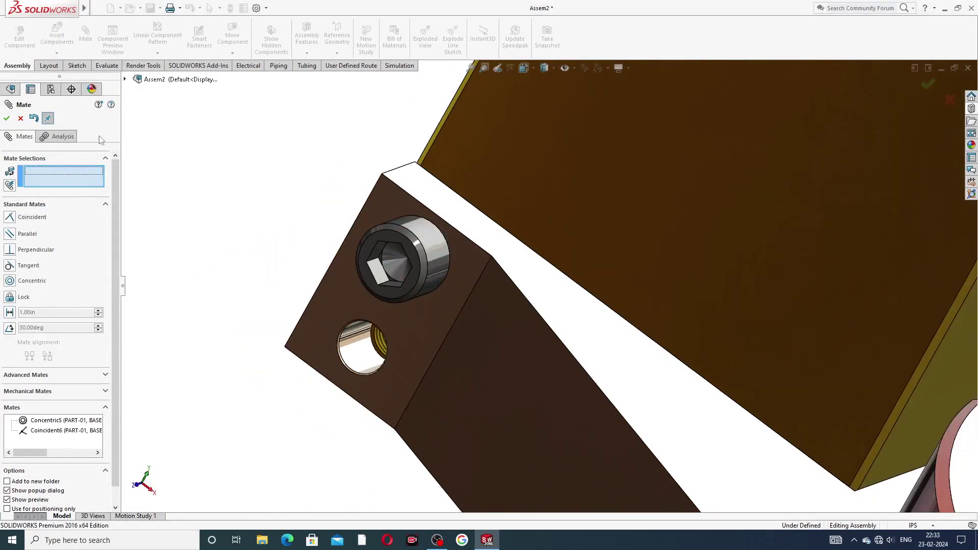
click(20, 118)
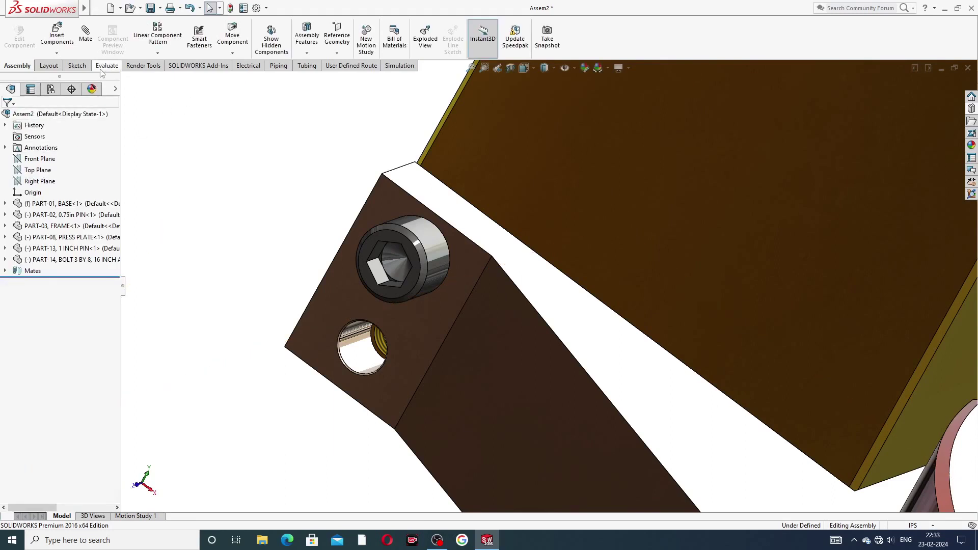
click(158, 53)
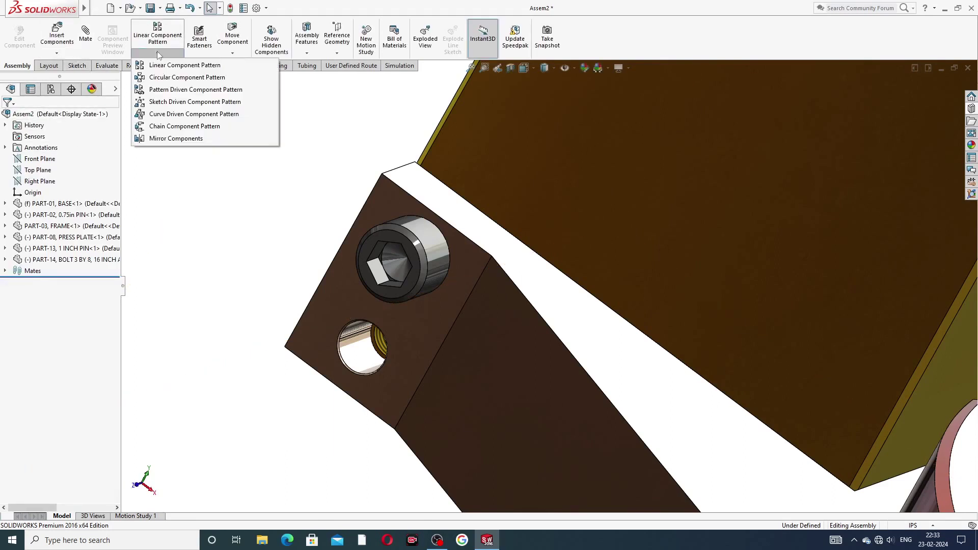
click(128, 123)
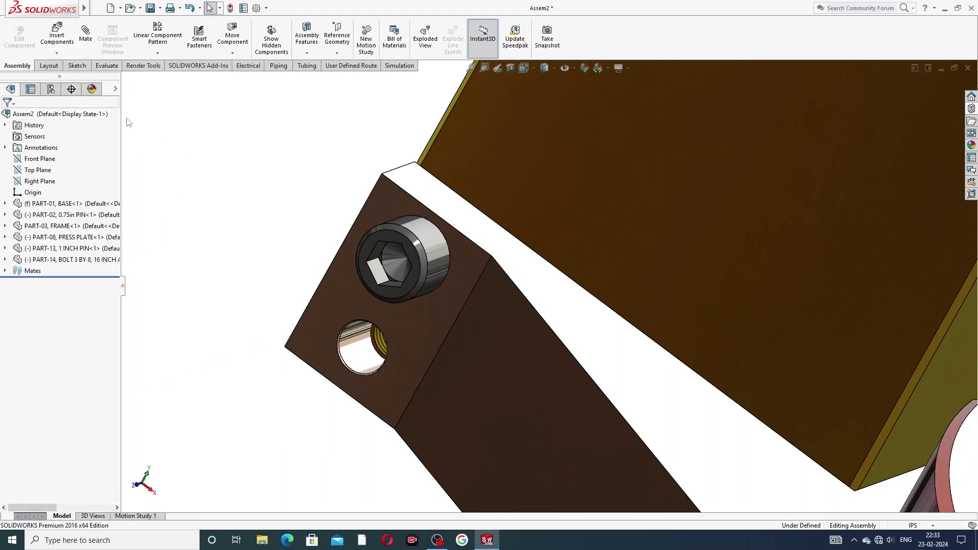
click(57, 53)
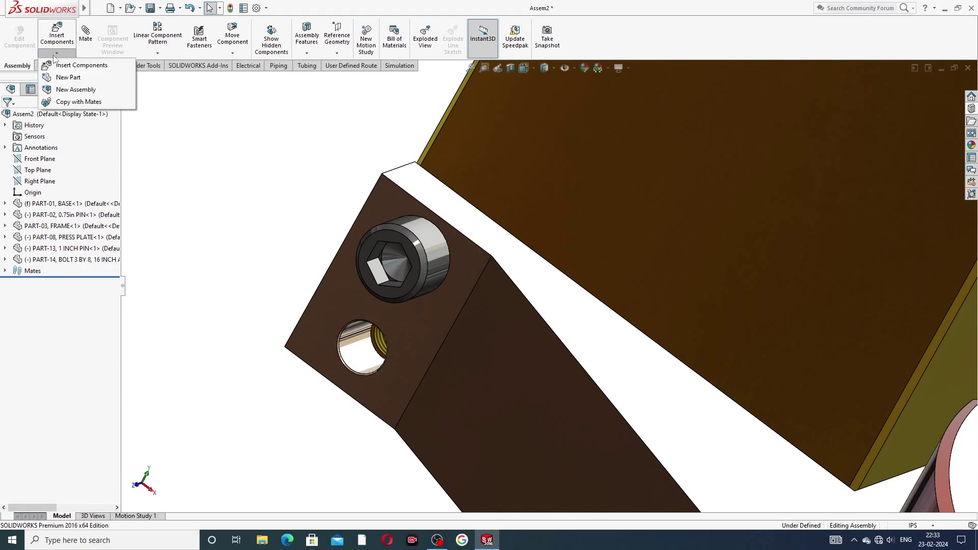
click(82, 102)
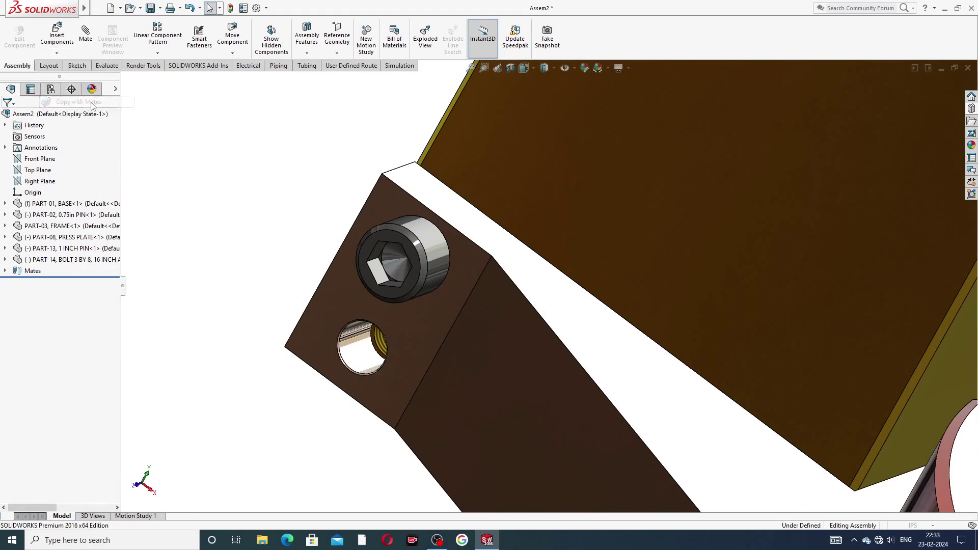
click(423, 244)
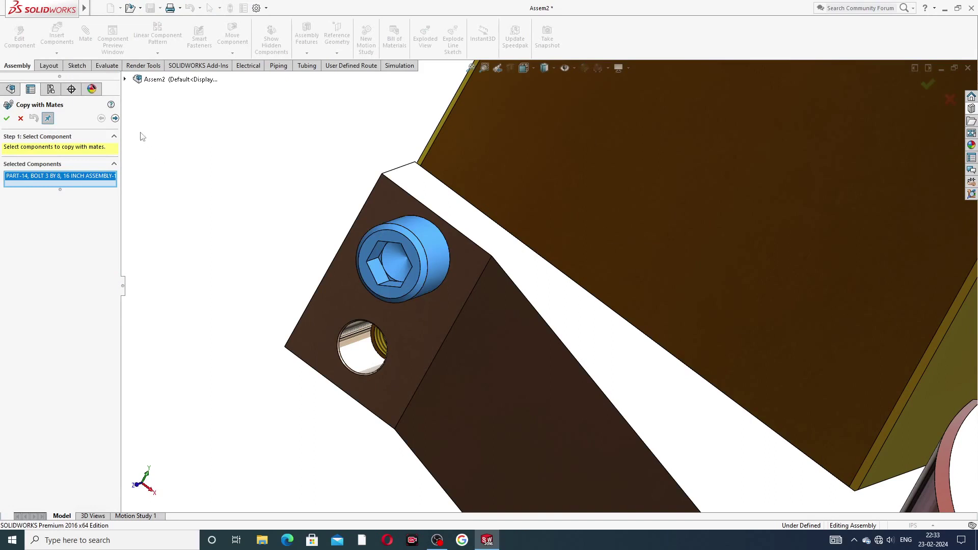
click(115, 119)
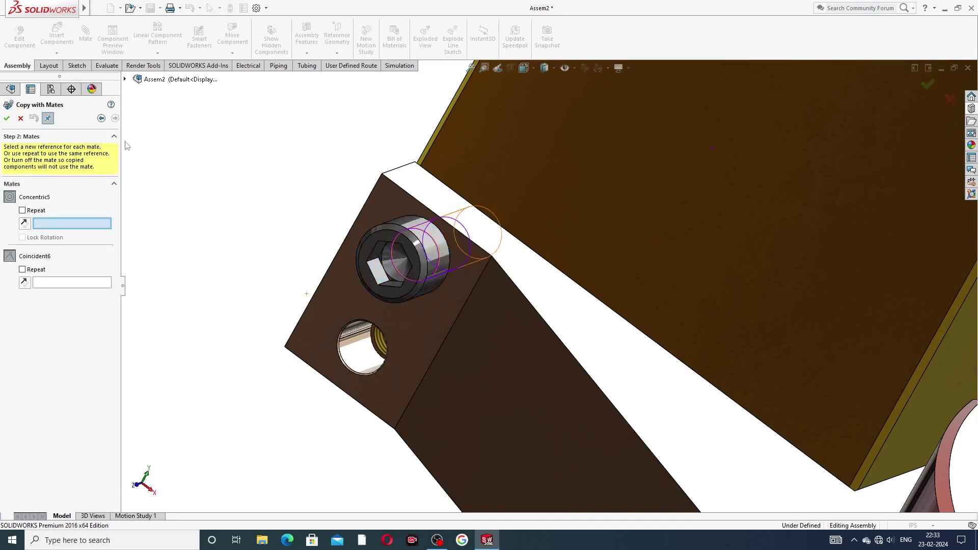
click(356, 346)
click(420, 326)
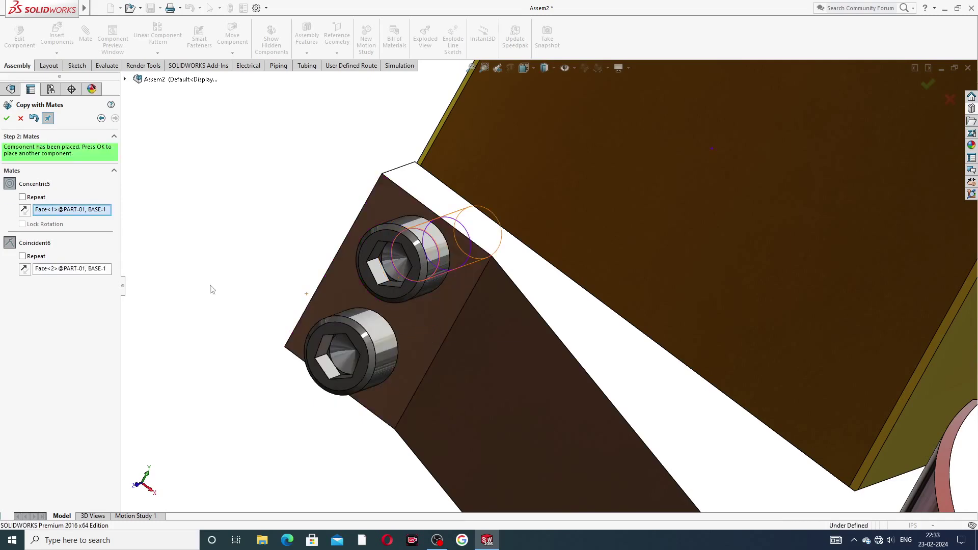
Place a third bolt copy in the upper hole at the base's other end
click(6, 118)
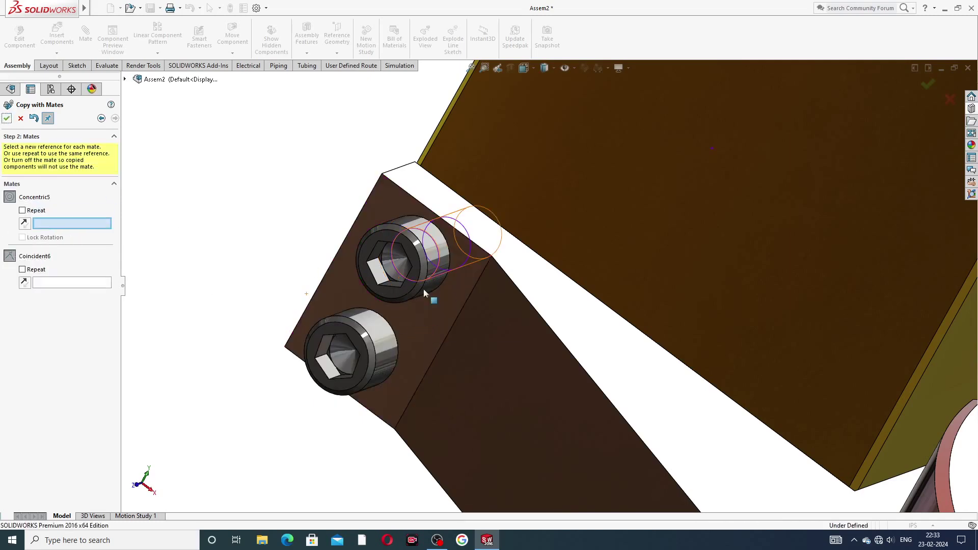
scroll(433, 290, up, 5)
middle_drag(515, 274, 678, 335)
scroll(754, 318, up, 2)
scroll(677, 335, up, 3)
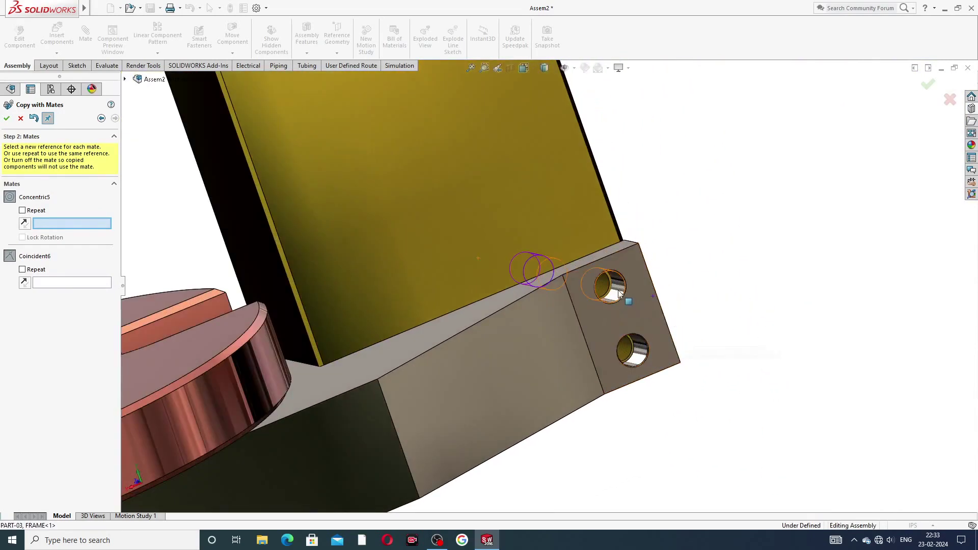
click(620, 294)
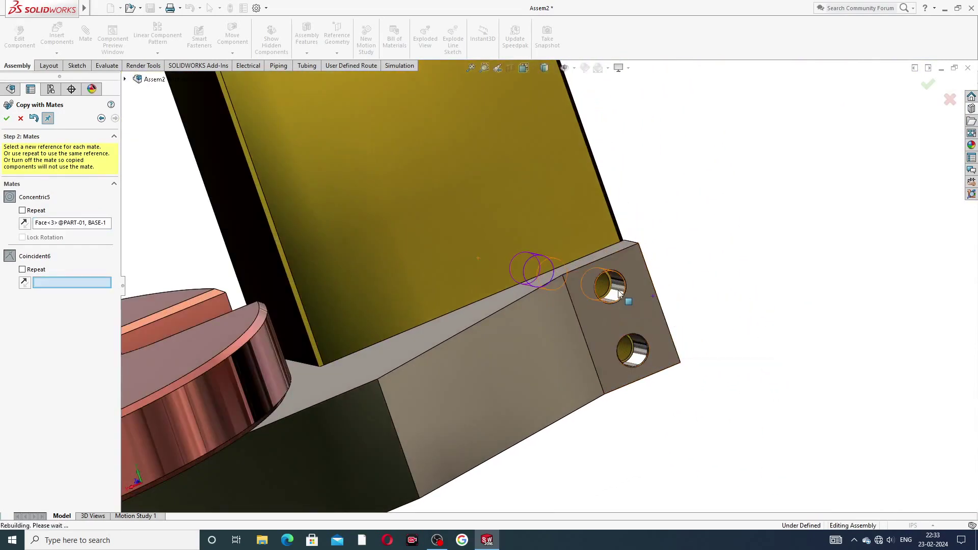
click(610, 327)
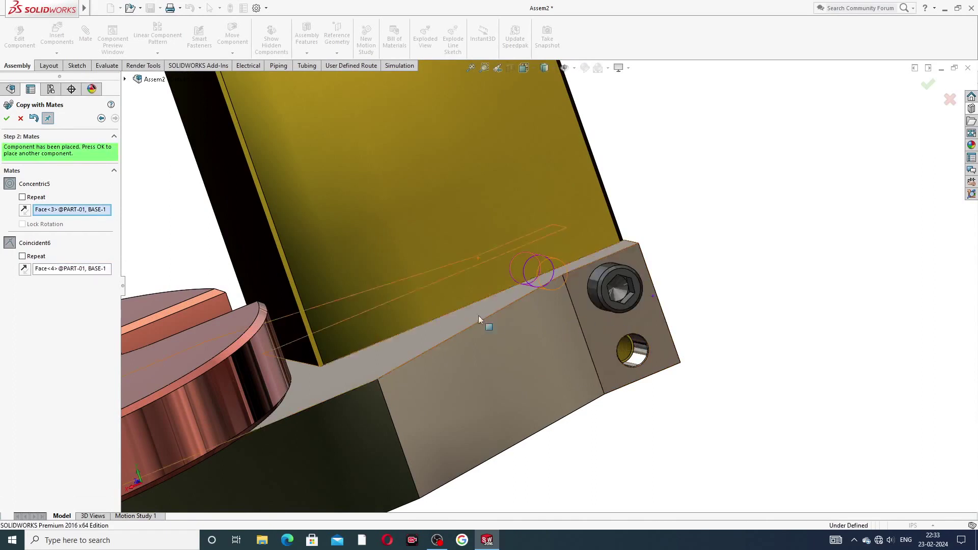
Place the fourth bolt copy in the lower hole and finish Copy with Mates
click(8, 119)
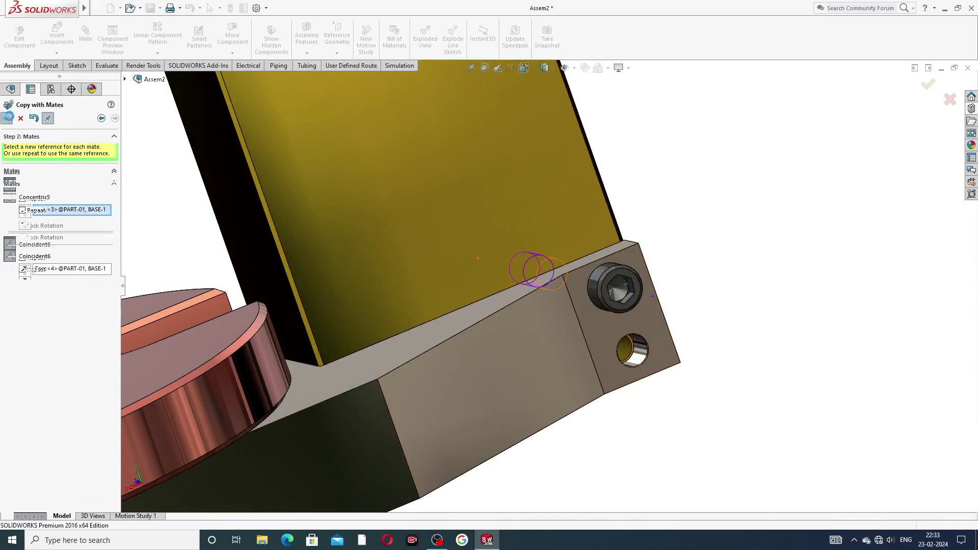
click(639, 352)
click(600, 331)
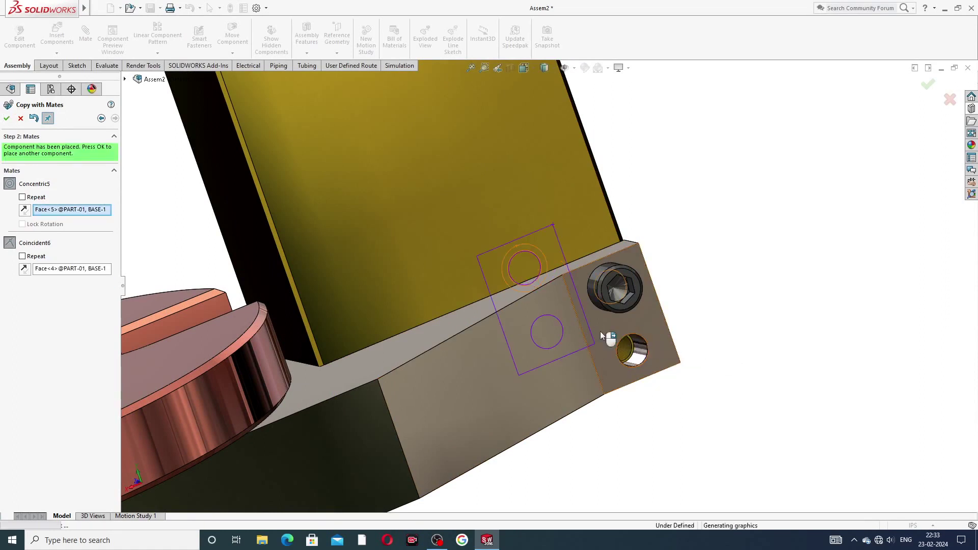
click(7, 118)
click(21, 118)
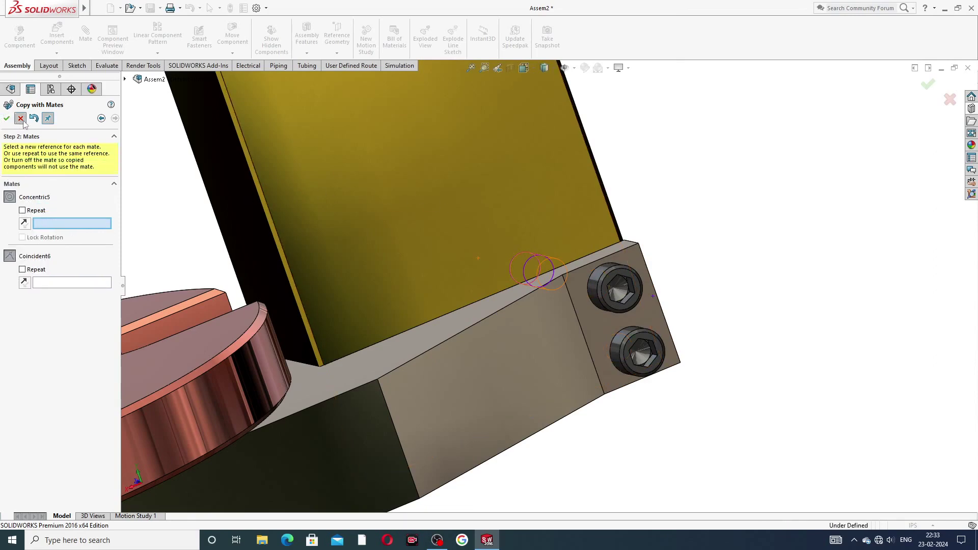
Orbit the assembly to review the four PART-14 bolts, then start Insert Components for a new part
middle_drag(640, 197, 646, 209)
scroll(645, 209, up, 3)
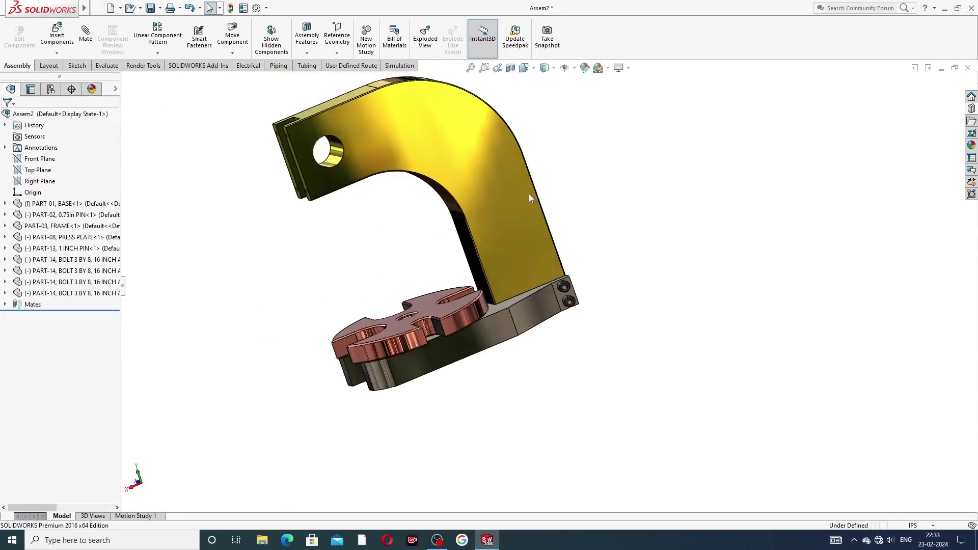
middle_drag(529, 194, 414, 257)
middle_drag(469, 299, 548, 280)
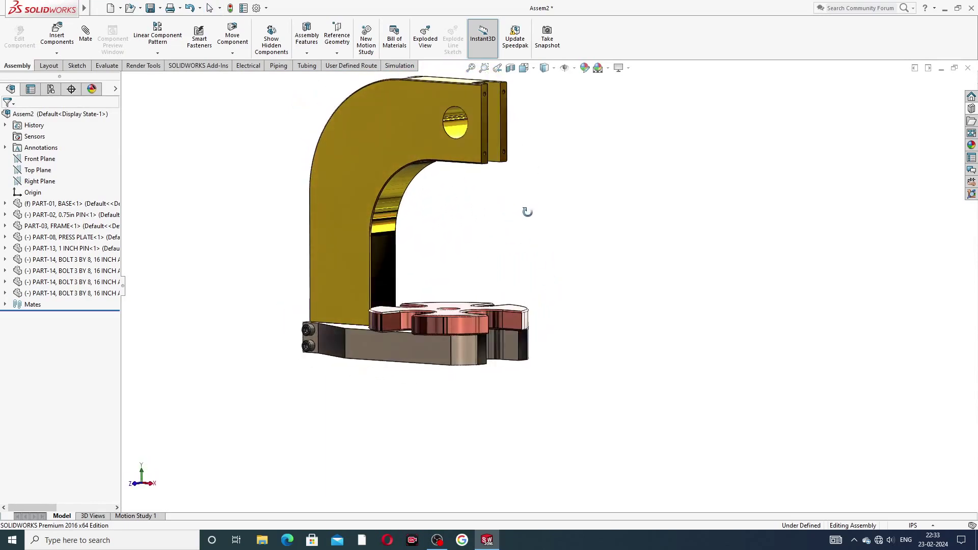
middle_drag(528, 211, 508, 243)
scroll(508, 250, down, 3)
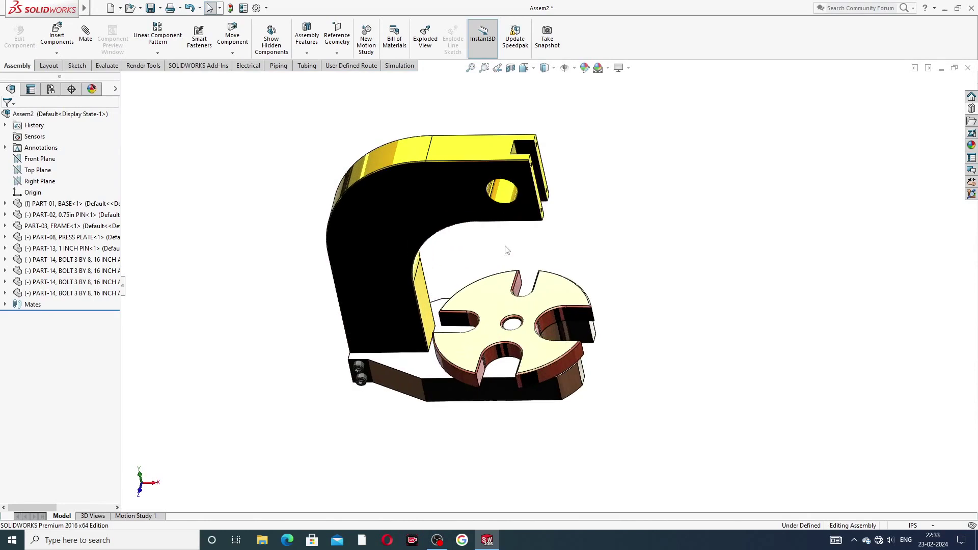
click(59, 41)
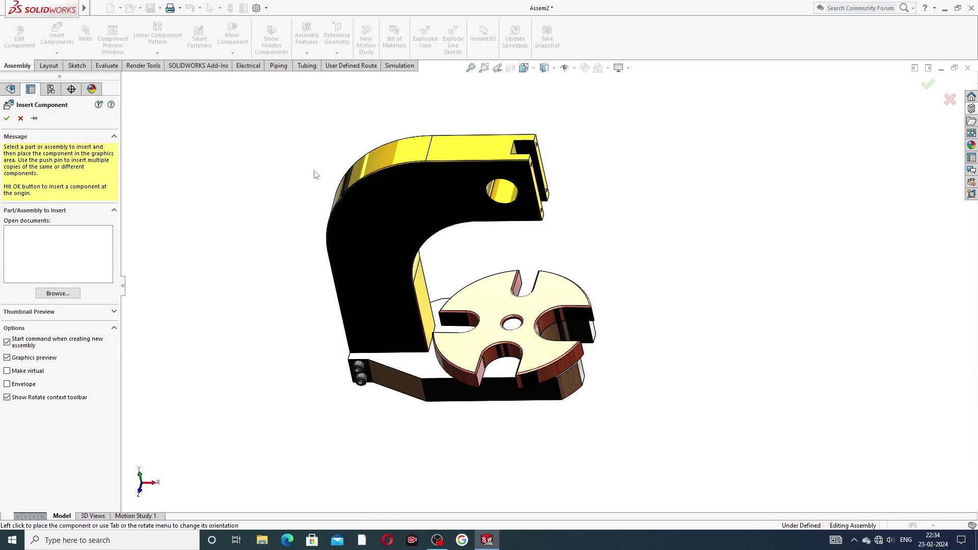
Choose PART-04 KNOB DESIGN, PART-05 HANDLE ROD and PART-06 HANDLE SHAFT for insertion
middle_drag(307, 191, 509, 204)
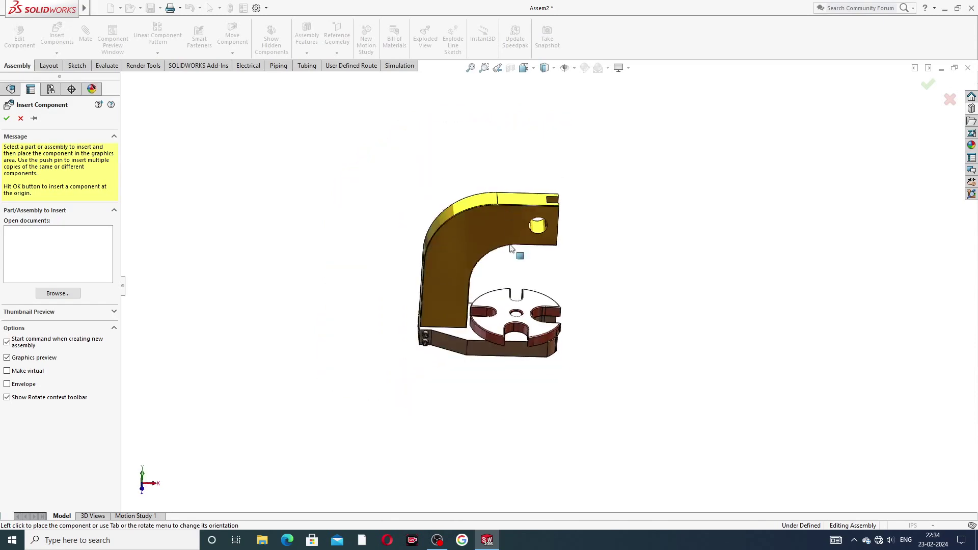
scroll(513, 254, down, 3)
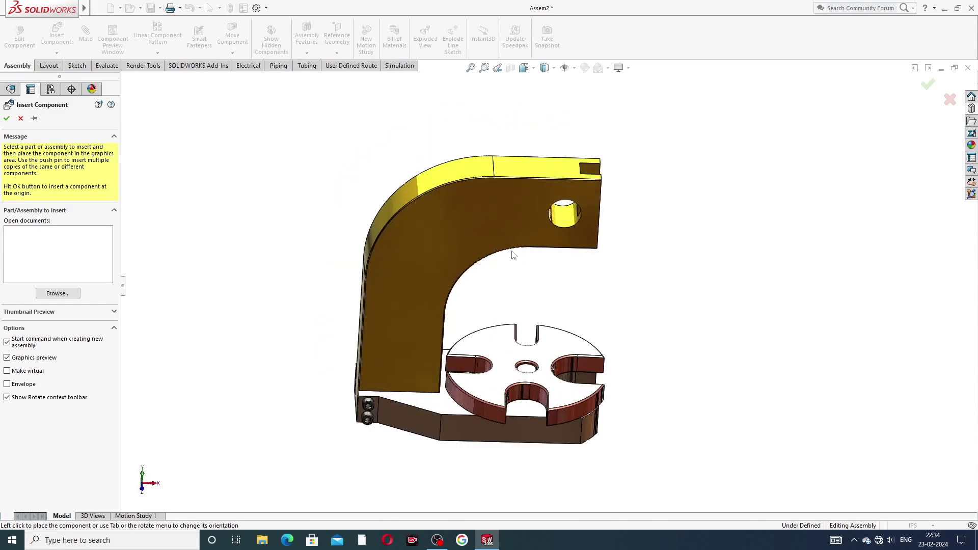
click(58, 294)
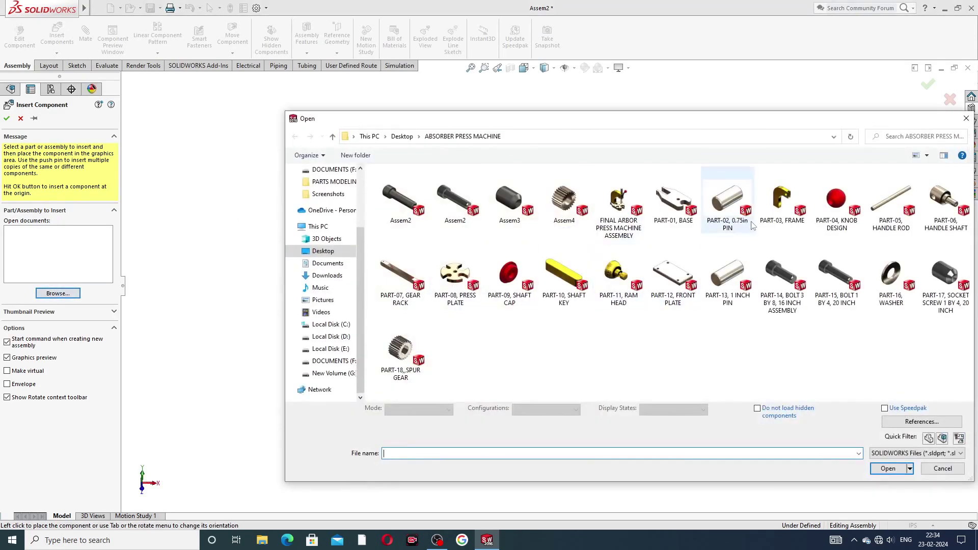
click(847, 211)
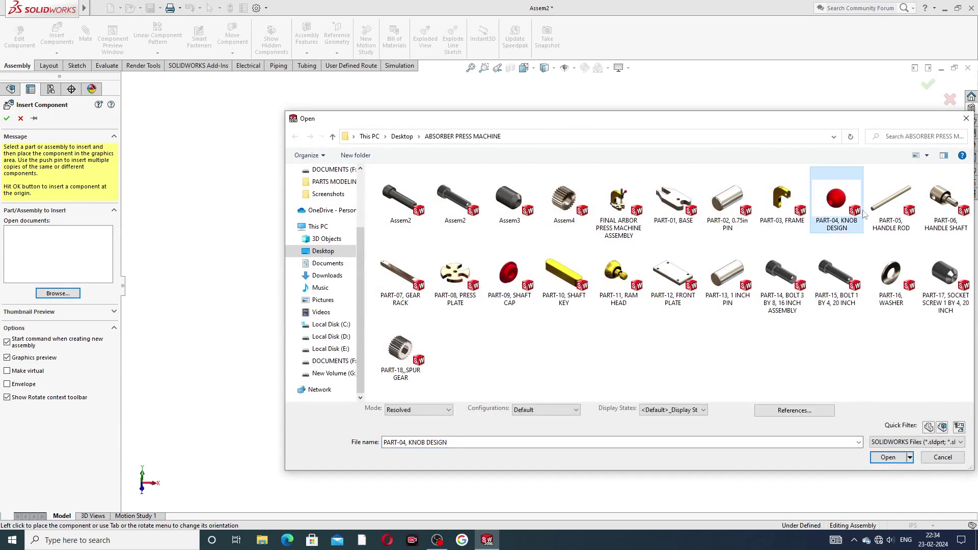
ctrl+click(892, 201)
ctrl+click(937, 203)
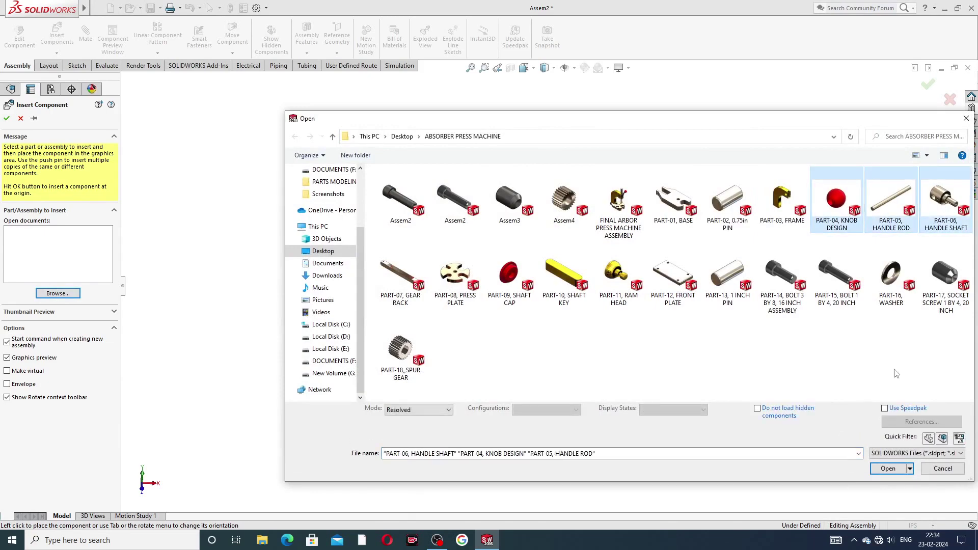
click(888, 469)
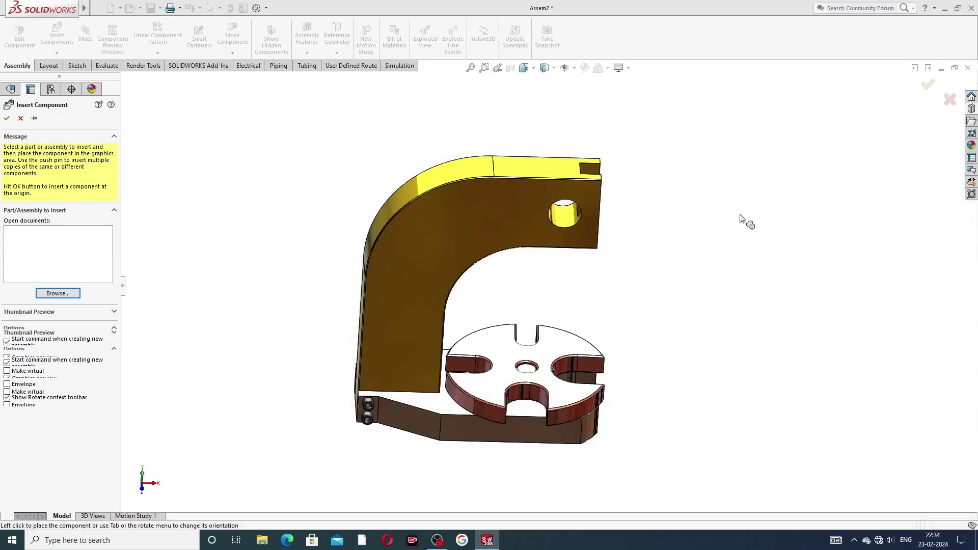
Place the red knob, handle rod and handle shaft near the frame
click(726, 175)
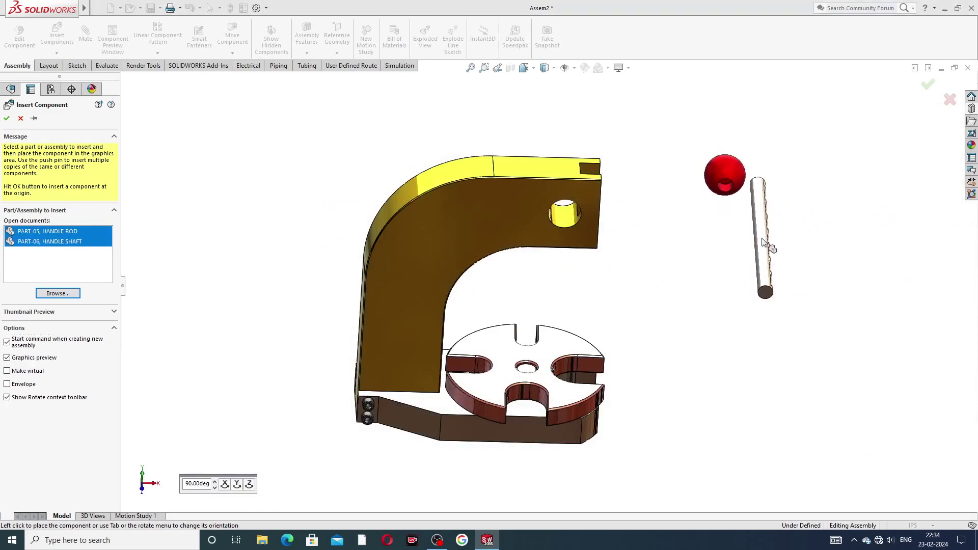
click(784, 256)
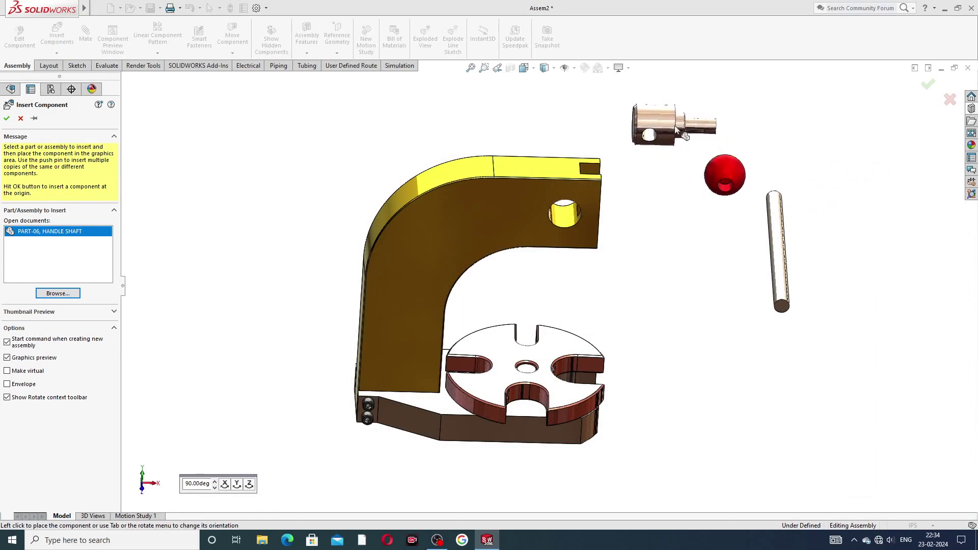
click(675, 126)
middle_drag(745, 148, 743, 161)
scroll(742, 164, down, 3)
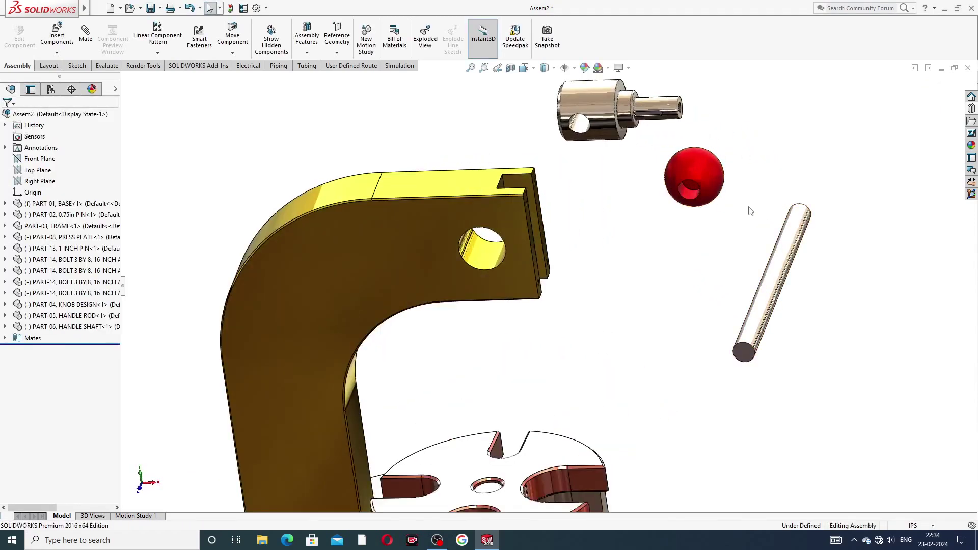
Mate the knob's hole concentric with the handle rod
click(85, 35)
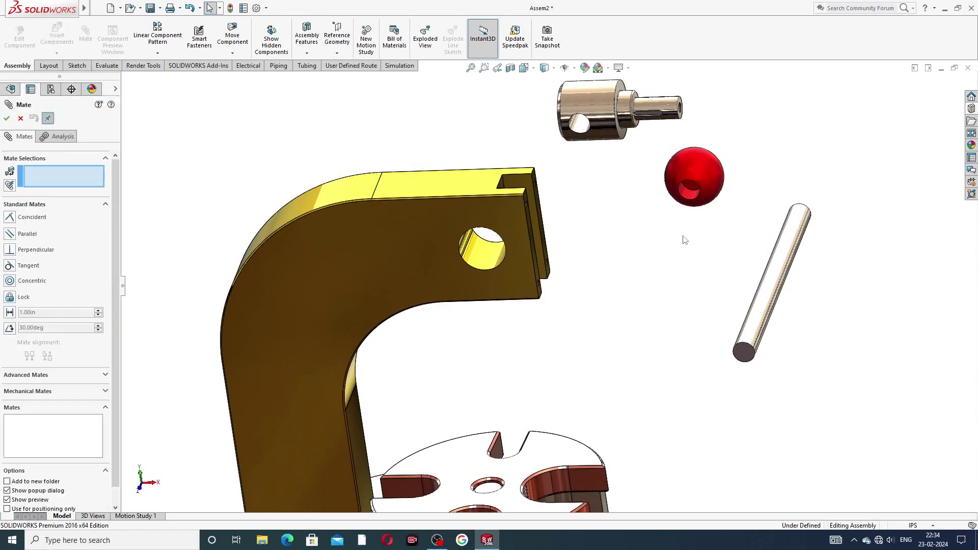
click(692, 198)
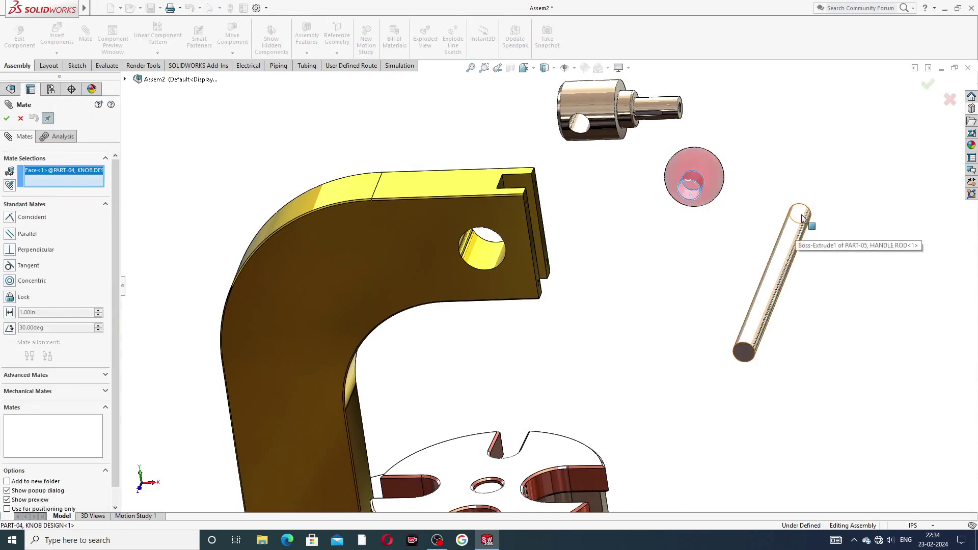
click(796, 231)
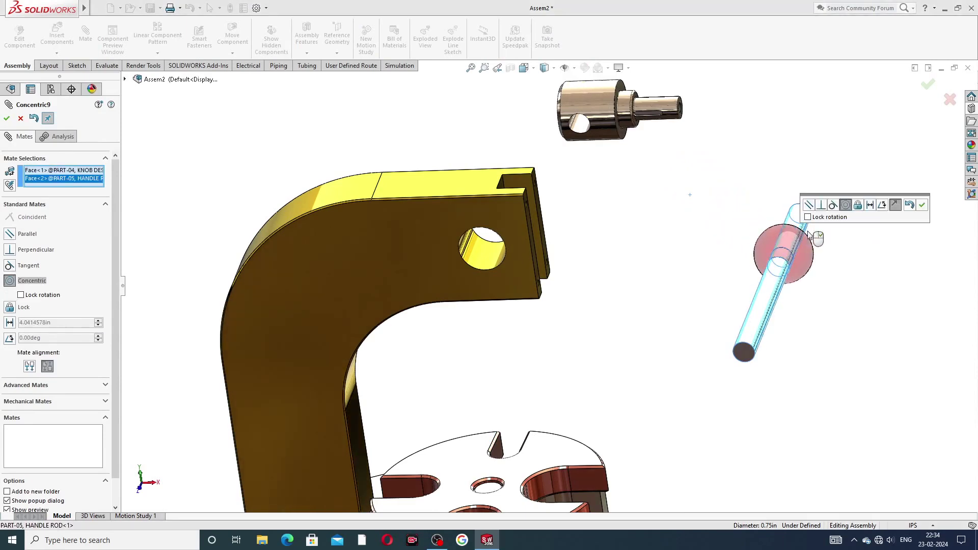
click(923, 205)
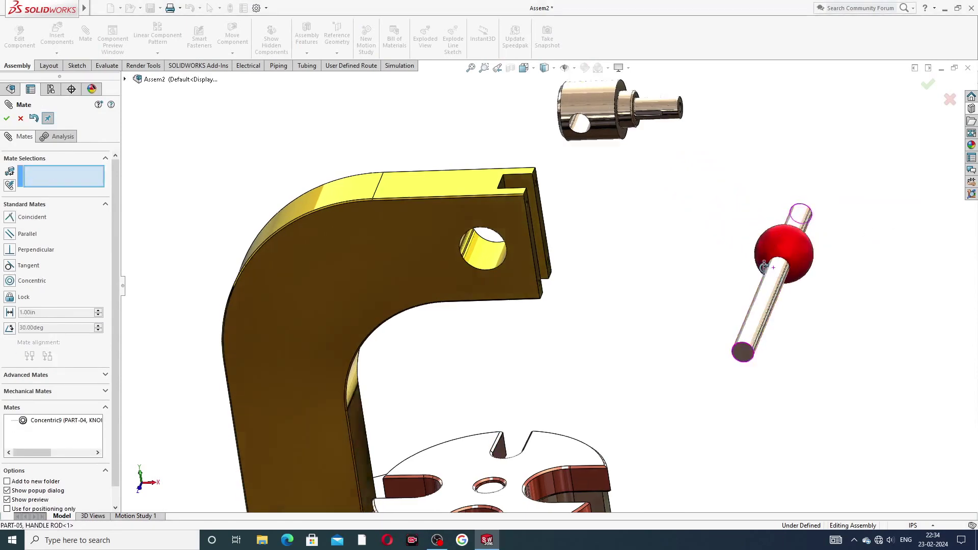
Make the rod's end face coincident with the knob's hole face to seat it
middle_drag(713, 306, 810, 270)
scroll(708, 273, up, 3)
scroll(707, 272, down, 3)
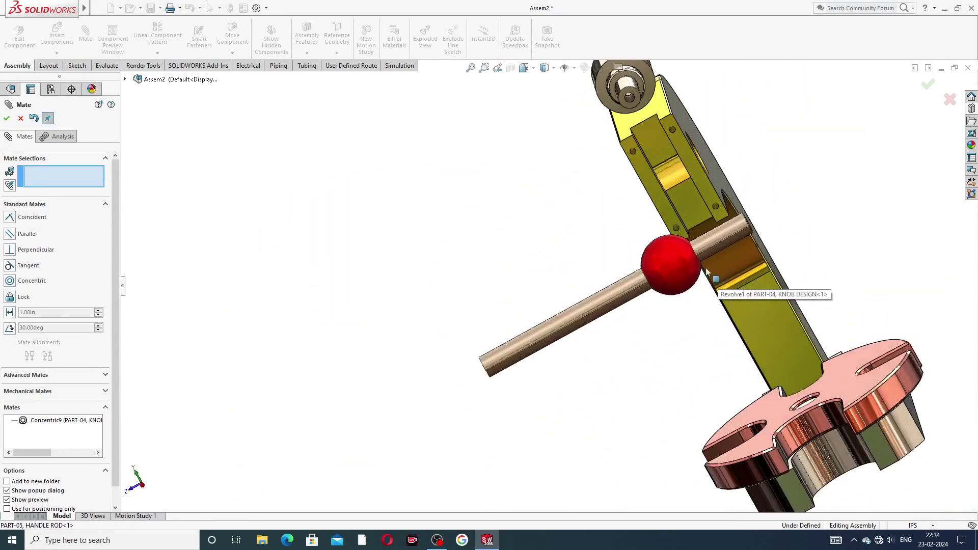
drag(640, 288, 387, 280)
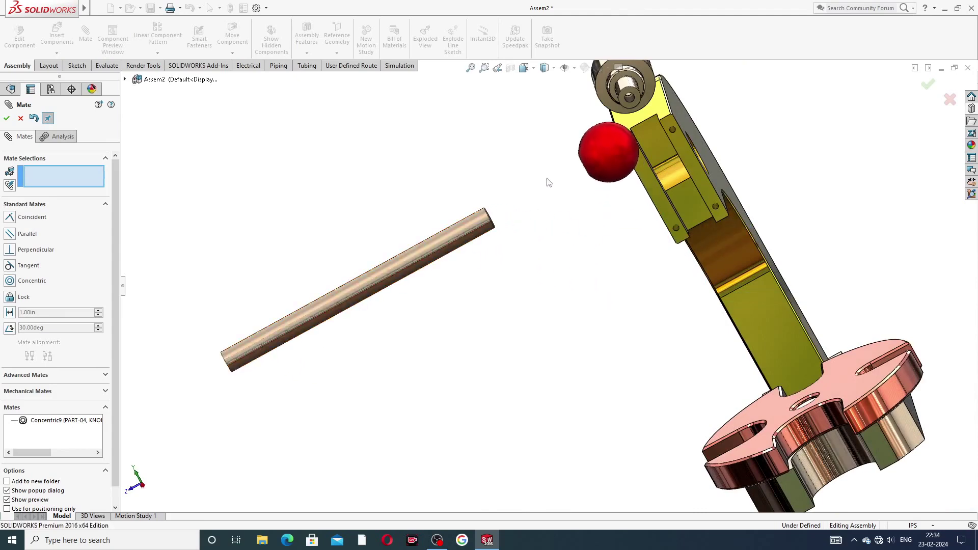
middle_drag(559, 199, 846, 254)
click(368, 356)
scroll(861, 240, down, 3)
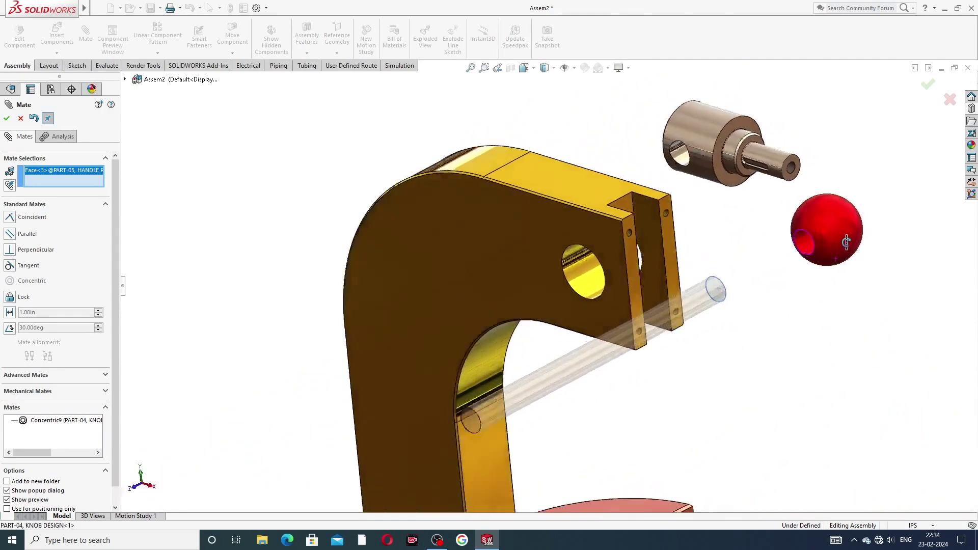
click(812, 237)
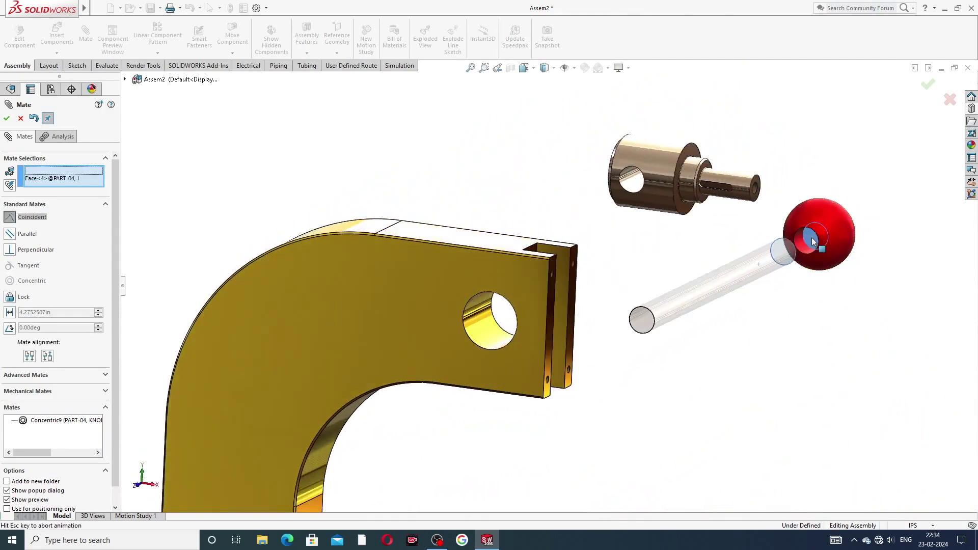
click(929, 216)
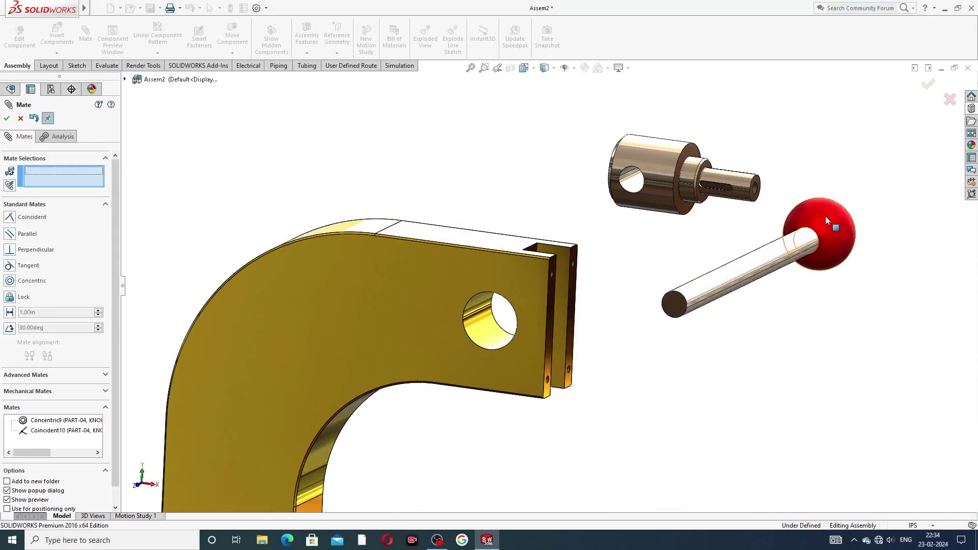
key(z)
key(z)
click(655, 273)
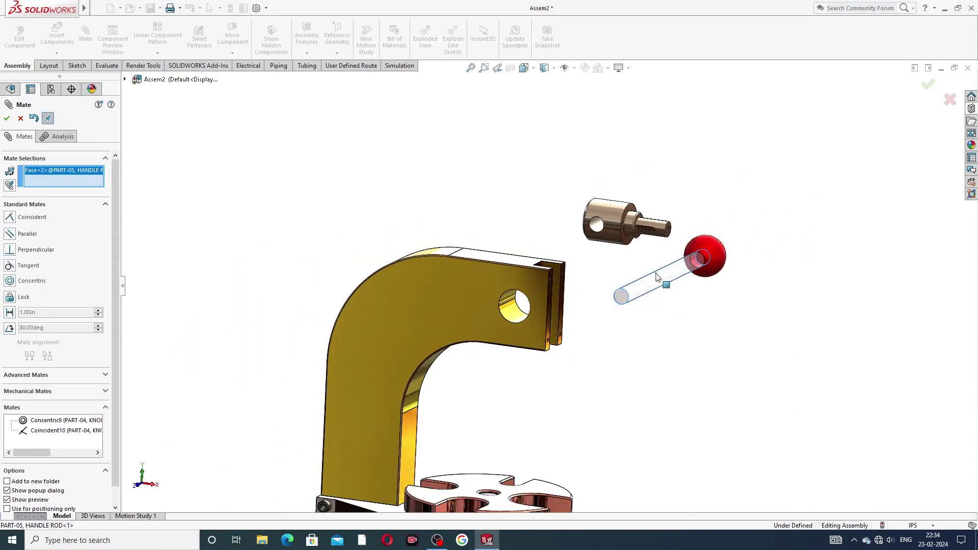
Mirror the red knob about the handle rod's Front Plane onto the rod's other end
click(20, 118)
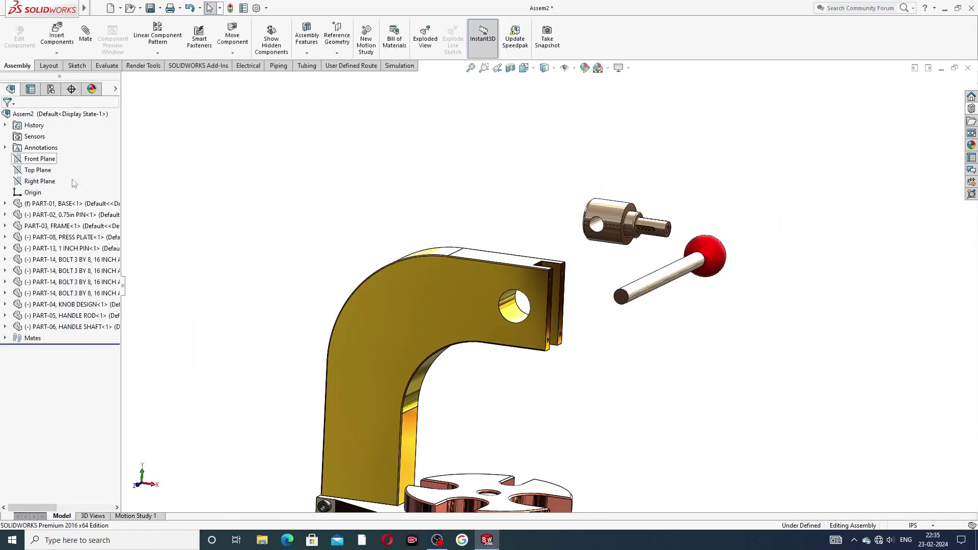
click(673, 276)
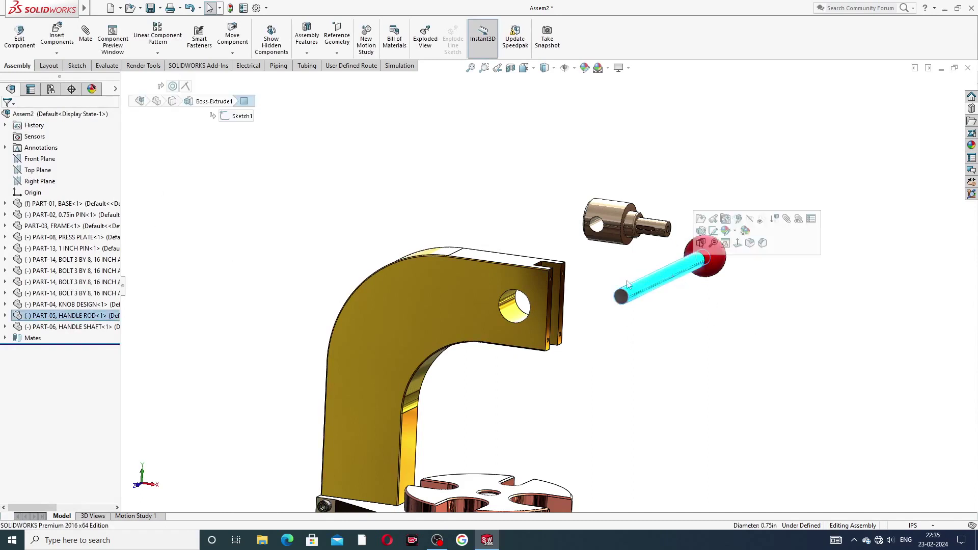
click(5, 317)
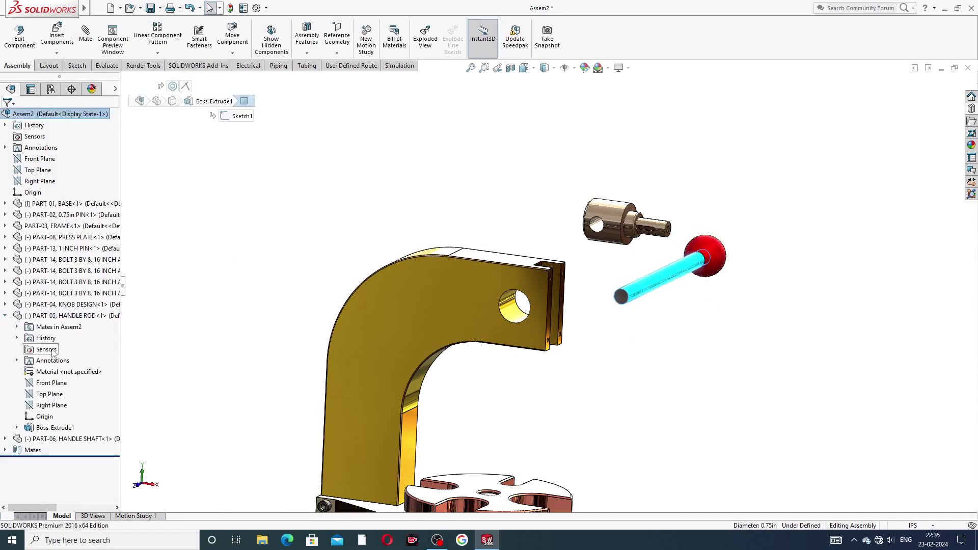
click(51, 383)
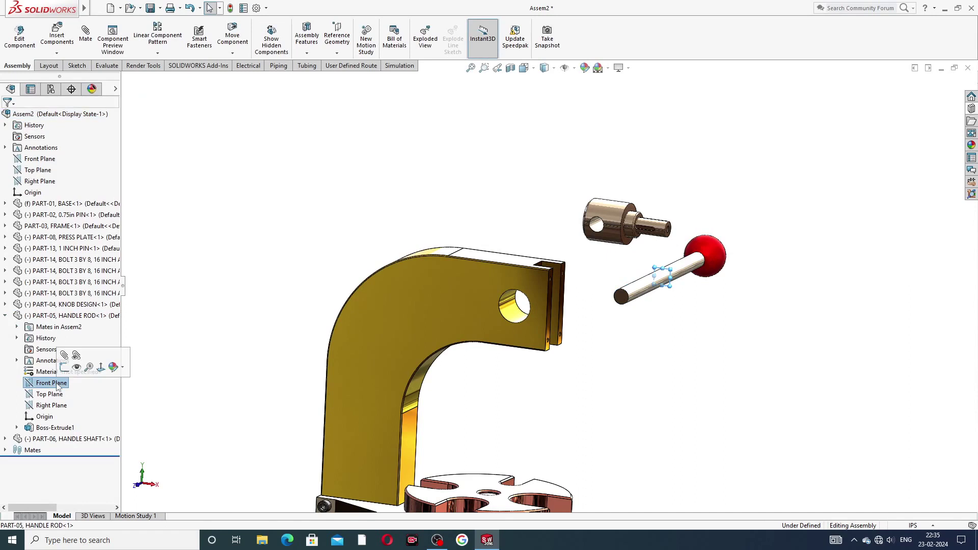
click(168, 54)
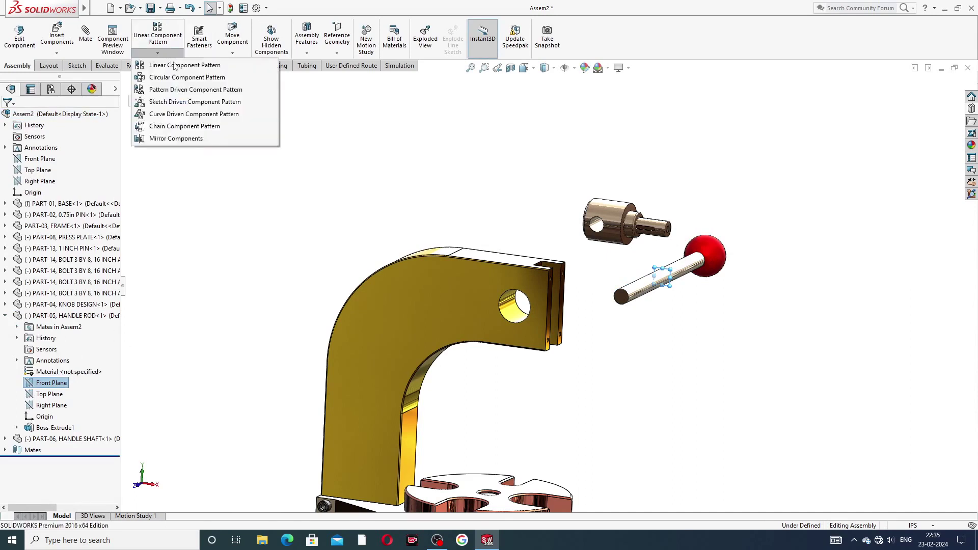
click(183, 139)
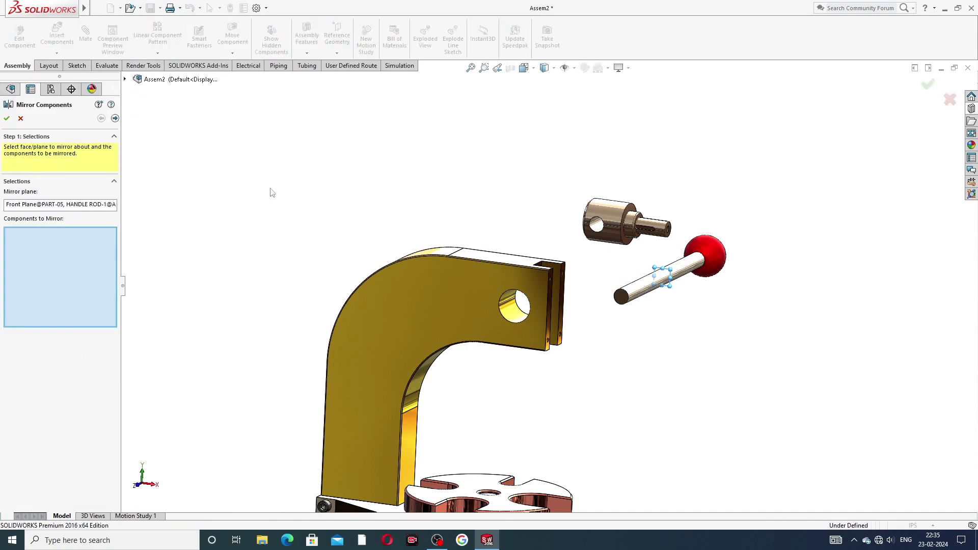
click(725, 259)
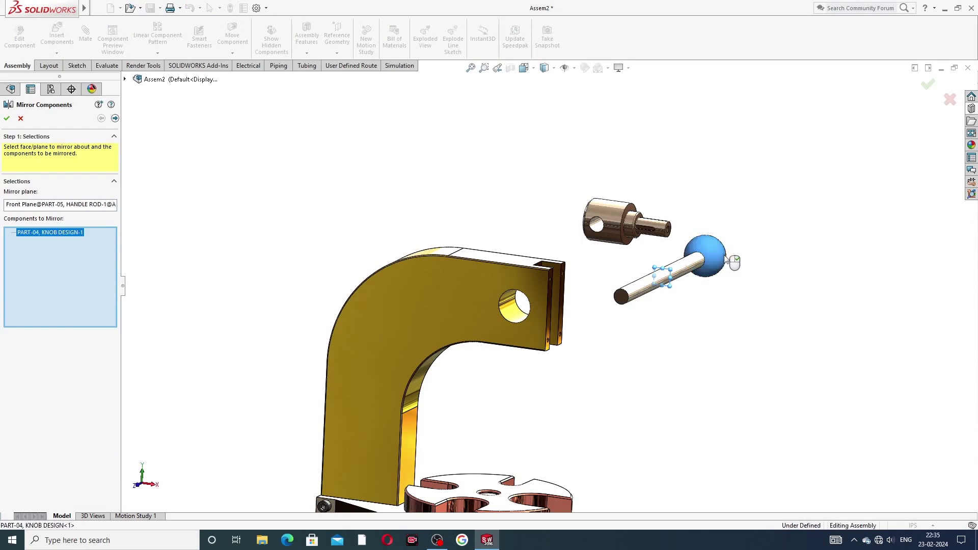
click(115, 119)
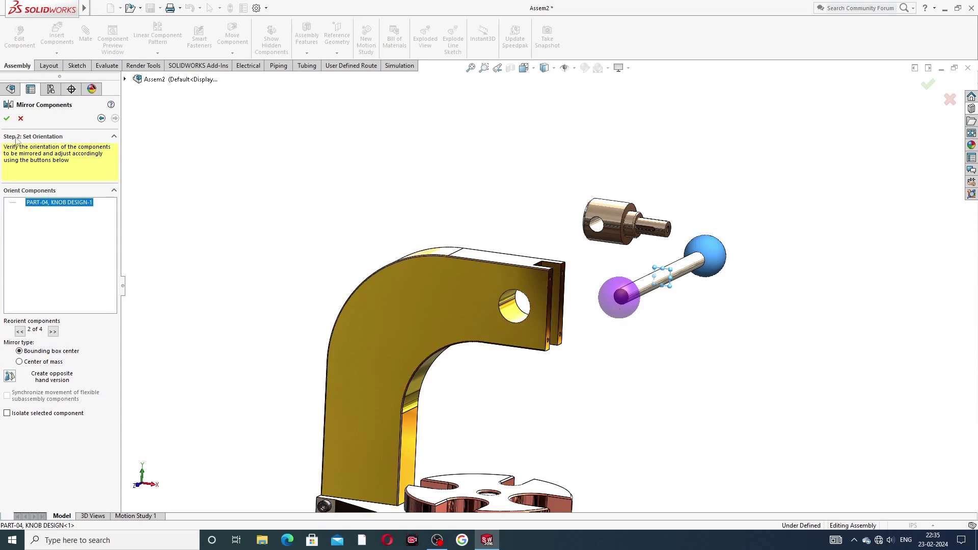
click(6, 119)
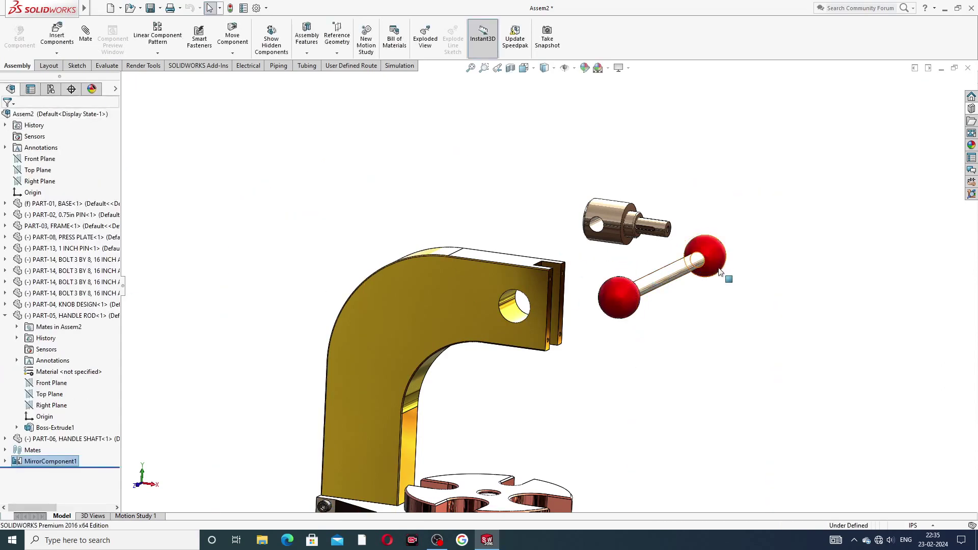
Drag the handle shaft and handle rod clear of the frame
middle_drag(698, 282, 695, 321)
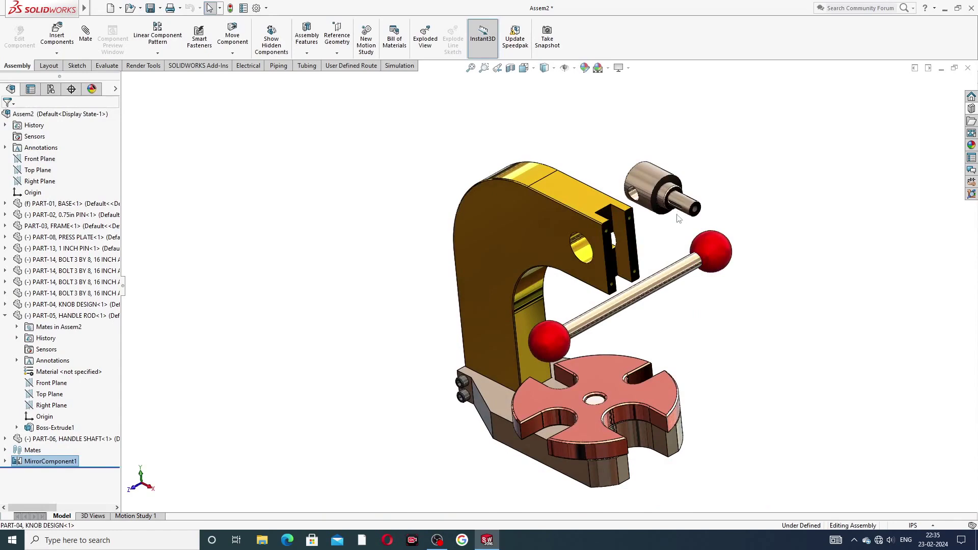
click(652, 186)
drag(606, 174, 282, 204)
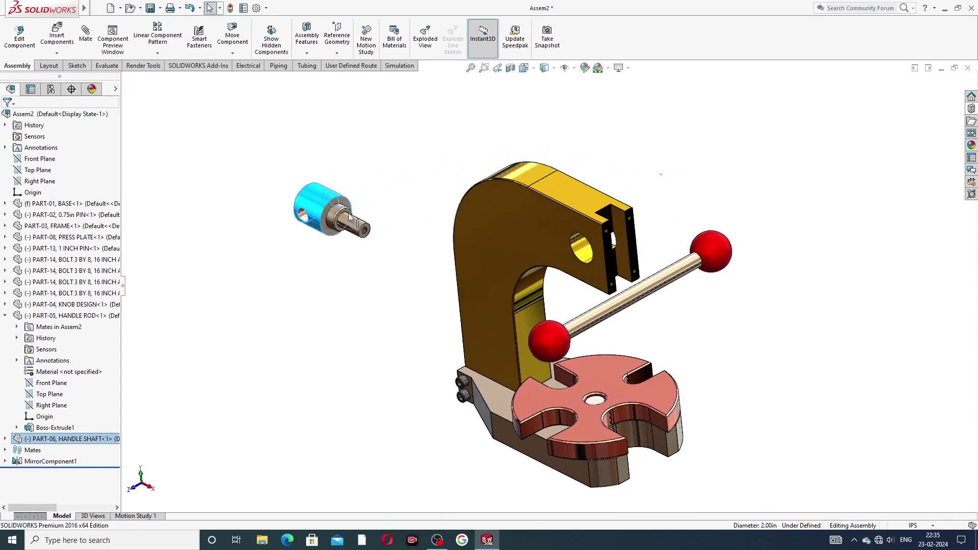
click(402, 269)
drag(625, 304, 430, 204)
middle_drag(506, 261, 502, 230)
scroll(485, 223, down, 2)
click(474, 164)
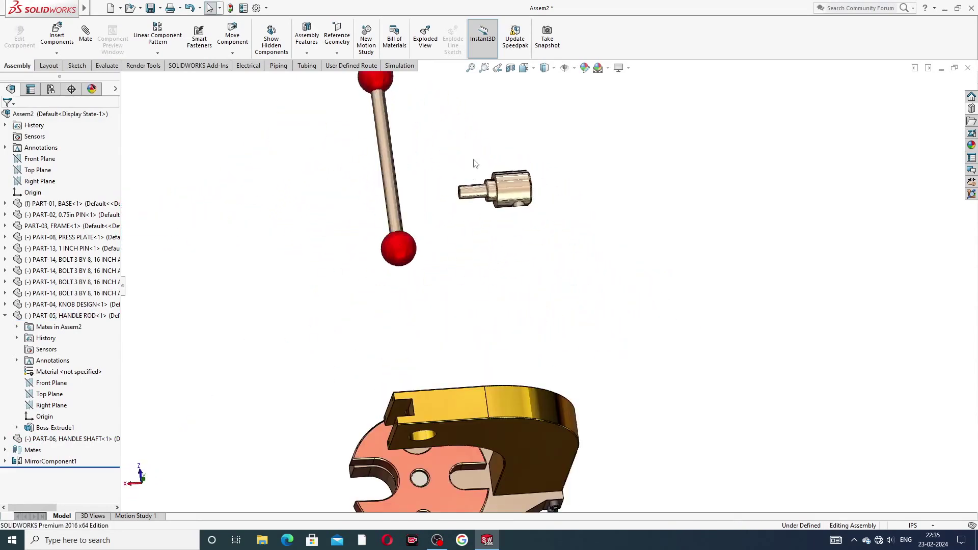
Bring the handle shaft up beside the handle rod and start a new mate
scroll(479, 173, up, 2)
drag(524, 227, 528, 161)
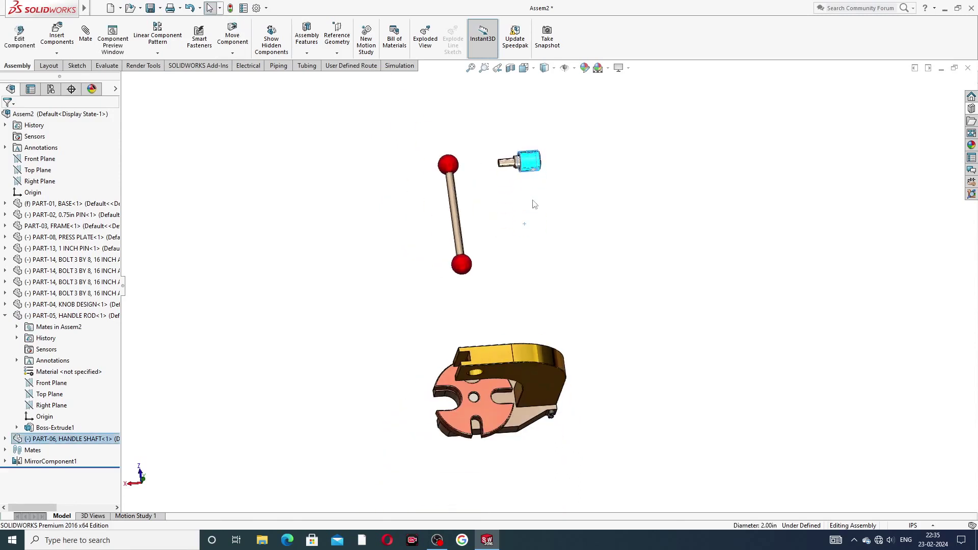
scroll(515, 157, down, 3)
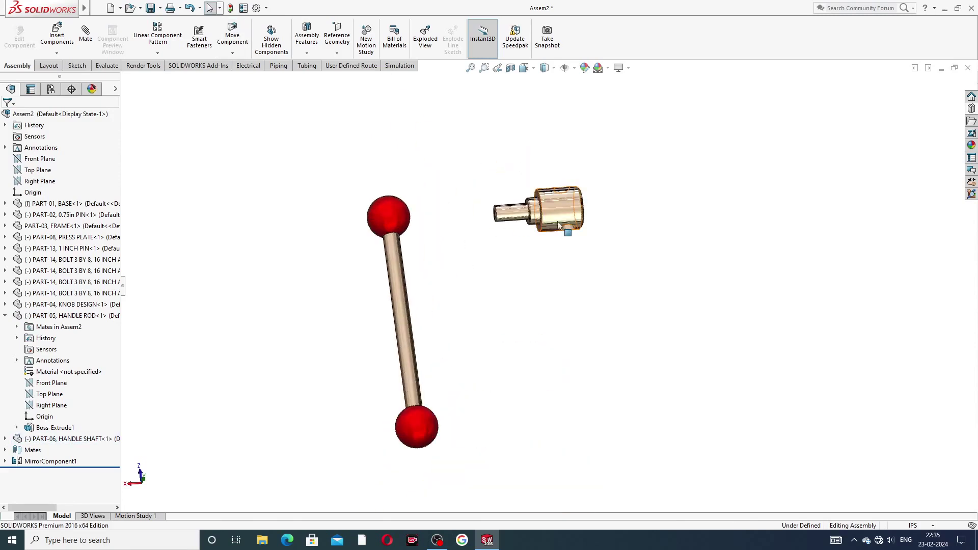
middle_drag(557, 221, 586, 199)
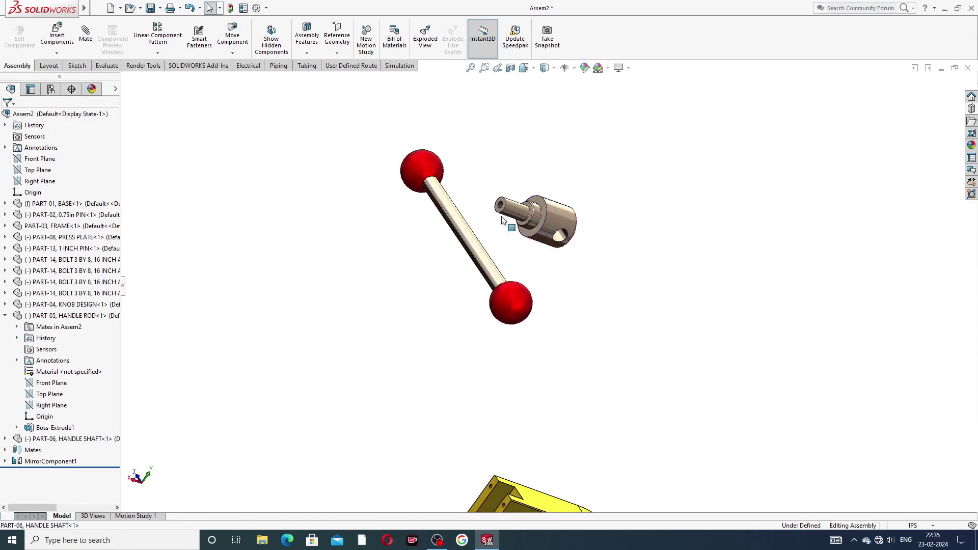
drag(449, 193, 438, 133)
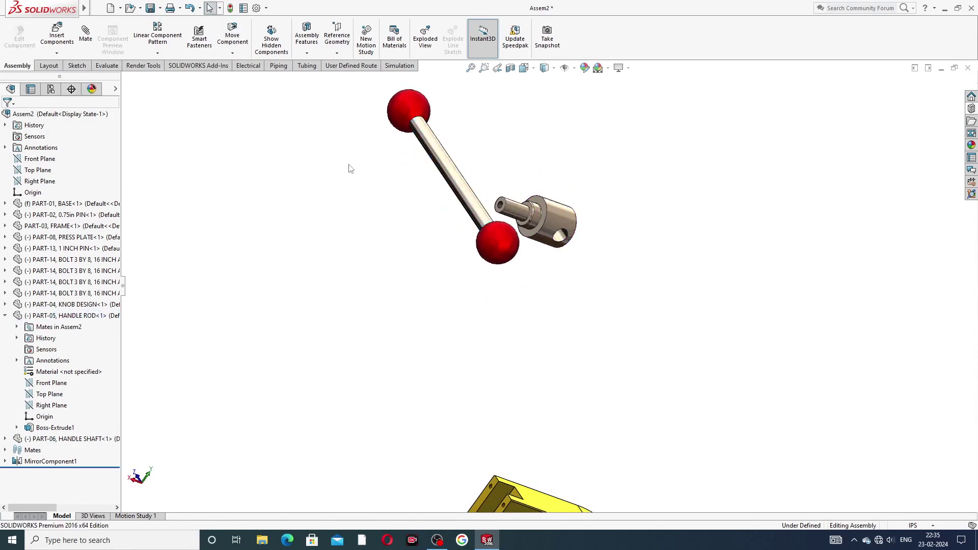
click(85, 34)
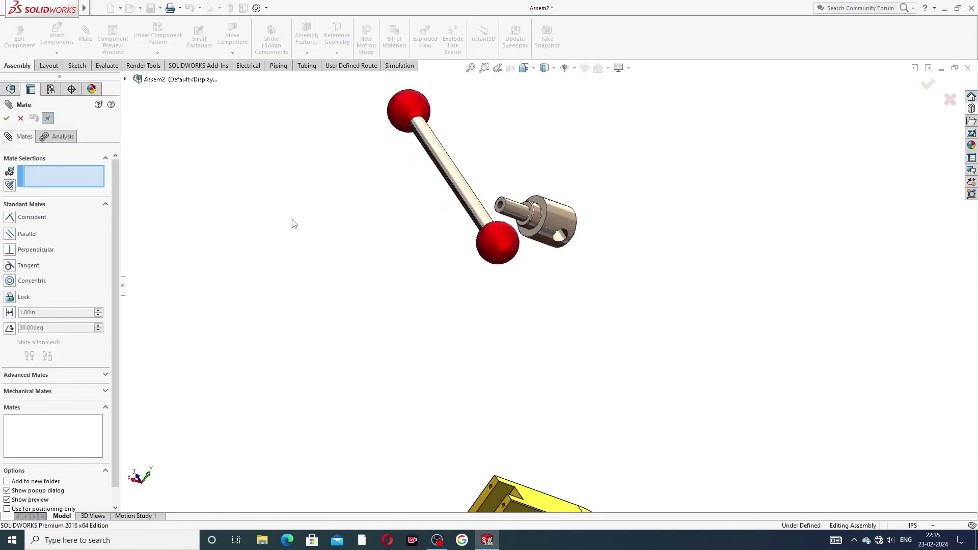
Make the handle rod concentric with the handle shaft's cross hole
click(456, 175)
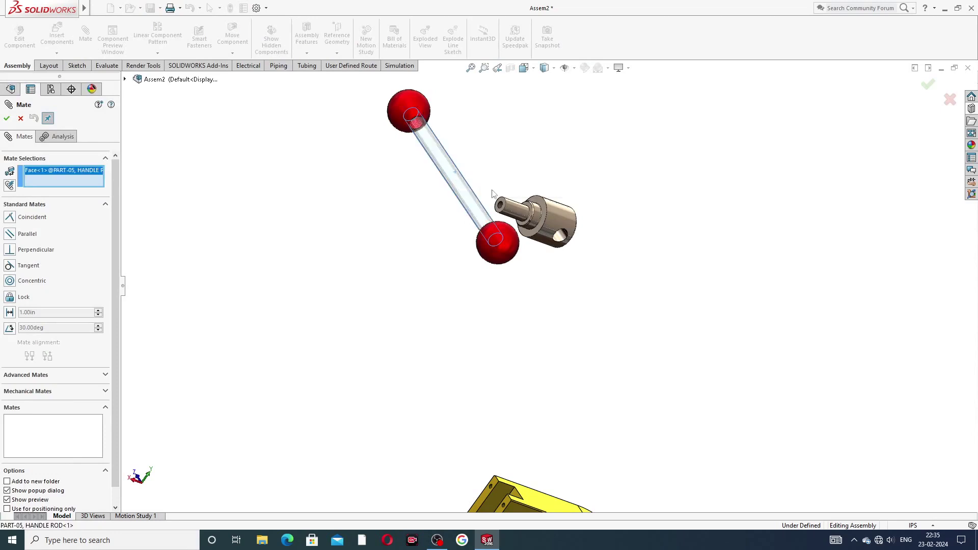
click(563, 236)
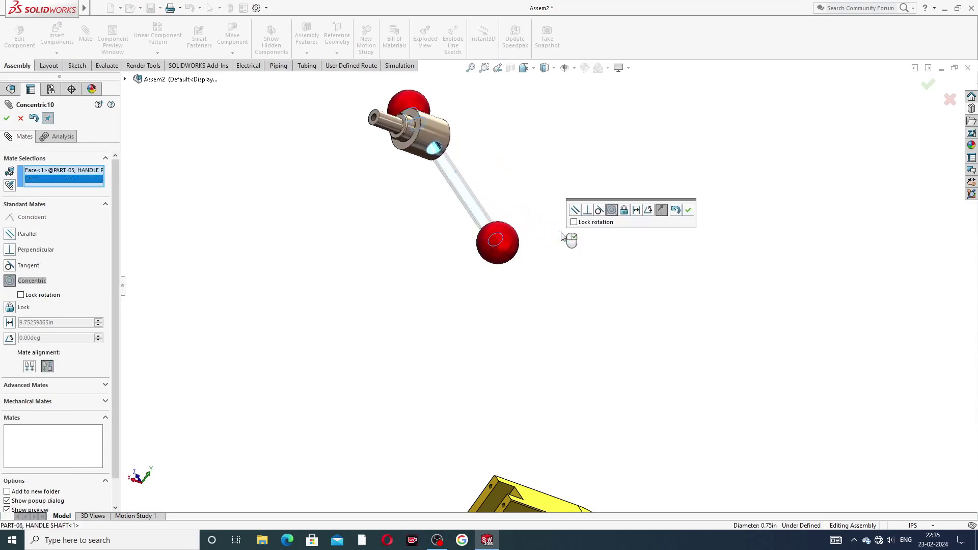
click(689, 210)
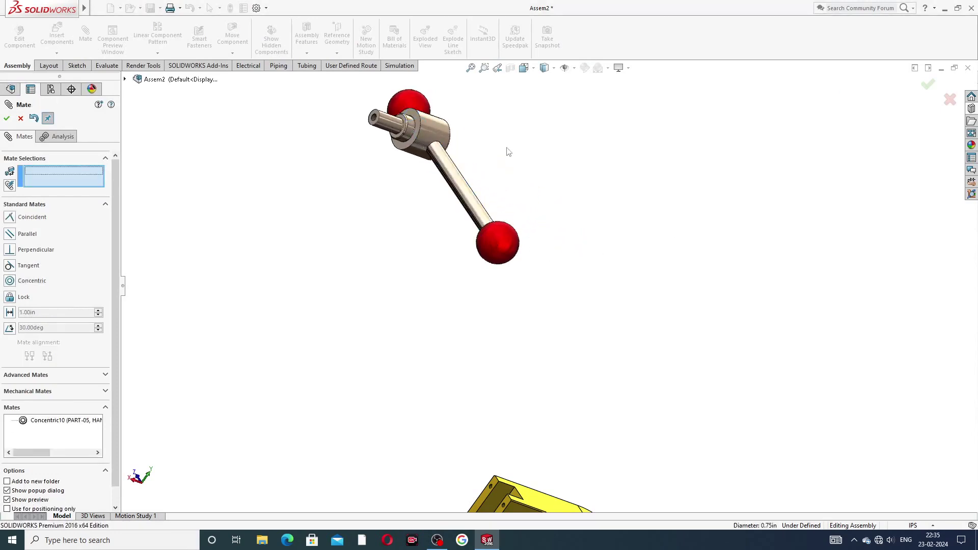
drag(442, 133, 564, 190)
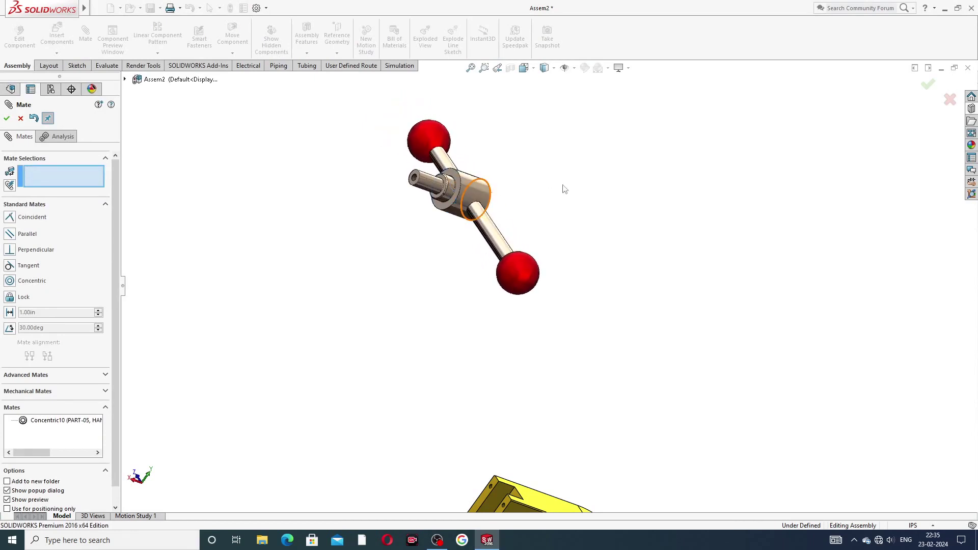
click(21, 119)
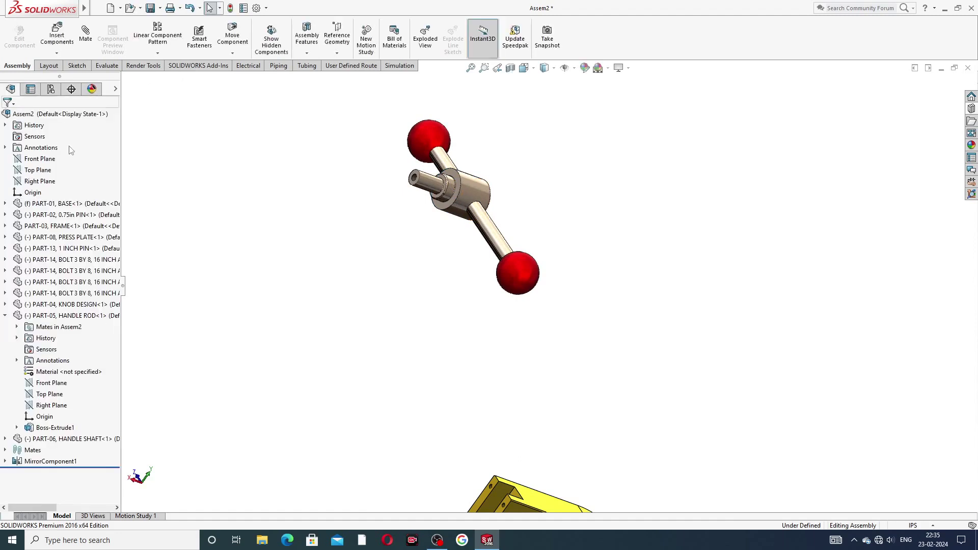
Select the handle rod and expand its tree entry to reach its planes
click(5, 316)
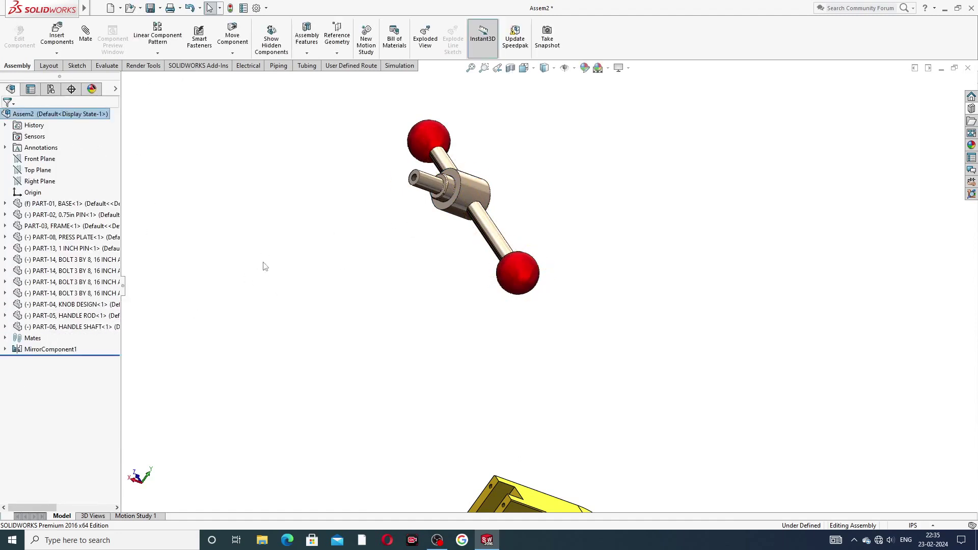
click(480, 187)
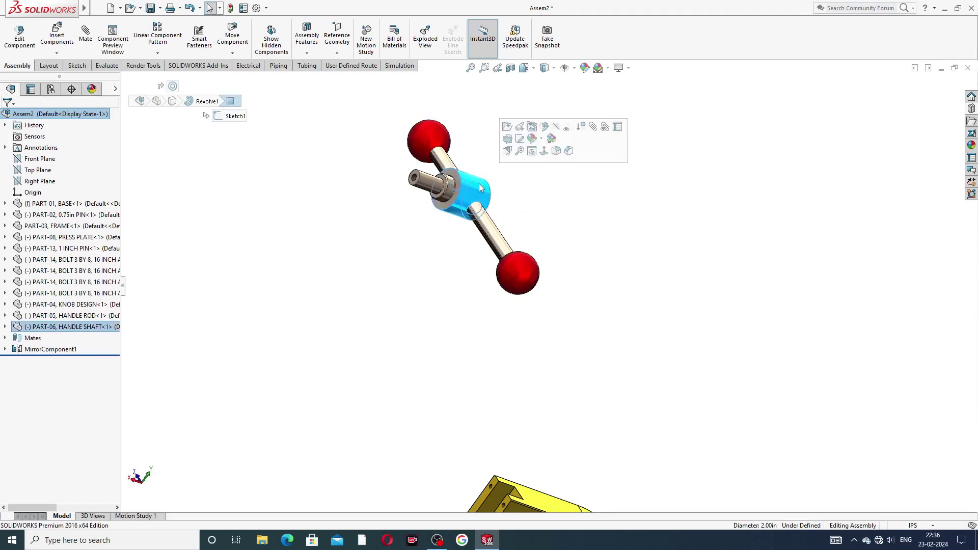
click(493, 224)
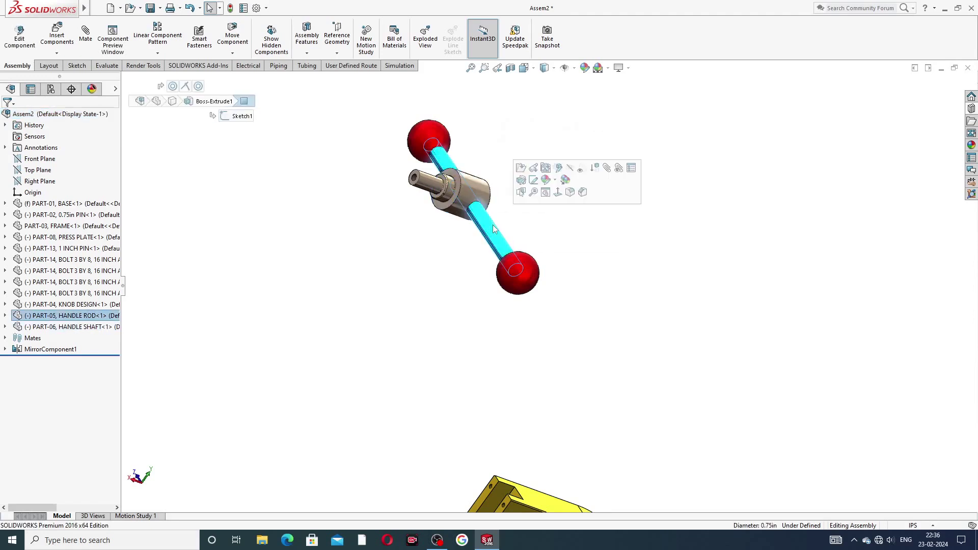
click(7, 316)
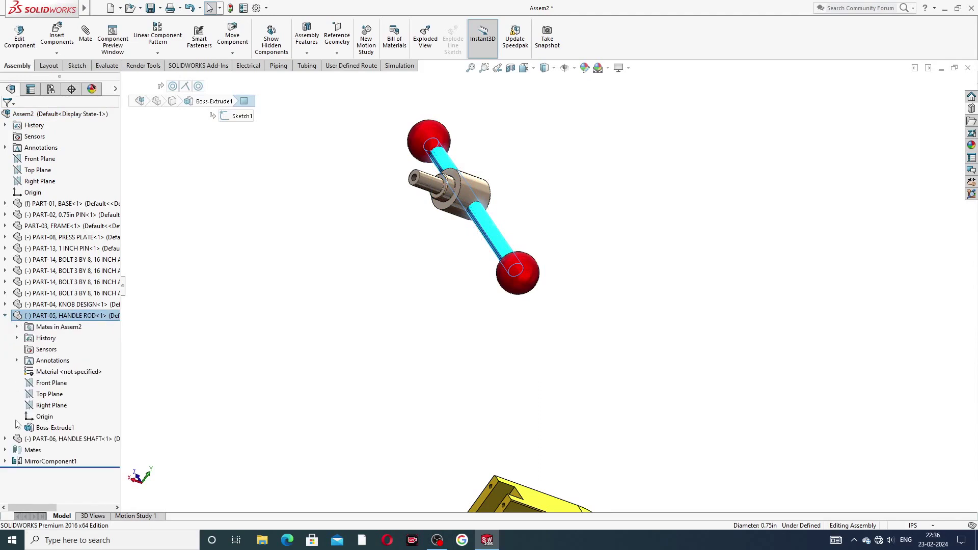
Mate the handle rod's and handle shaft's Front Planes coincident
click(5, 440)
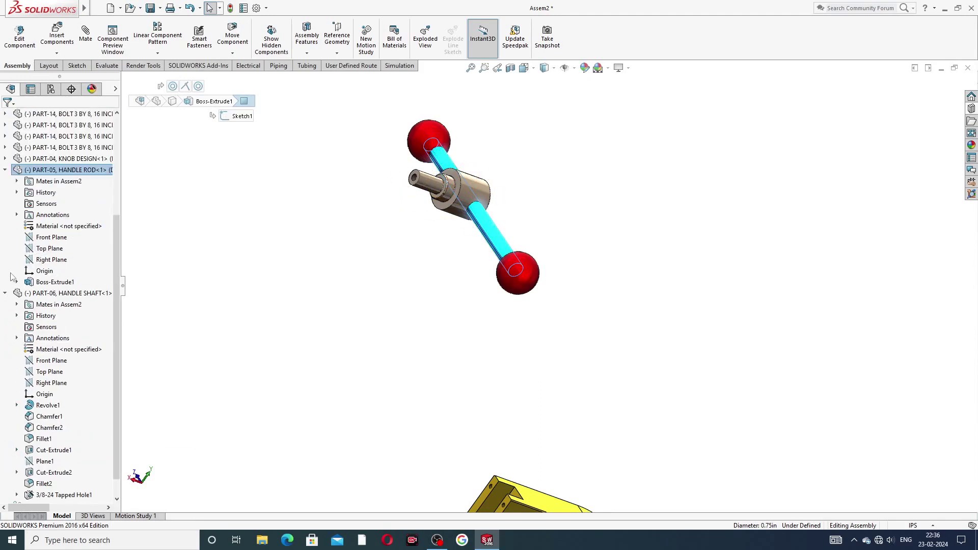
click(51, 238)
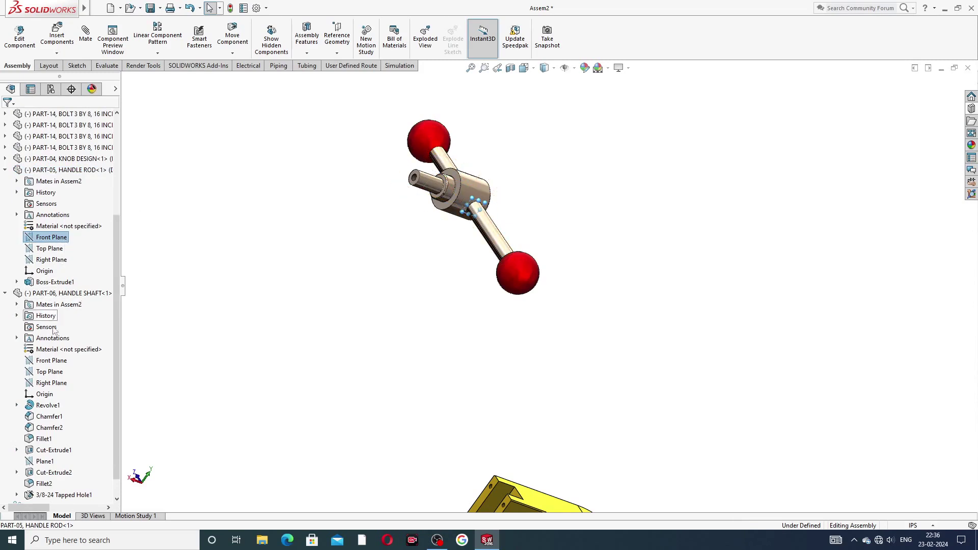
ctrl+click(54, 365)
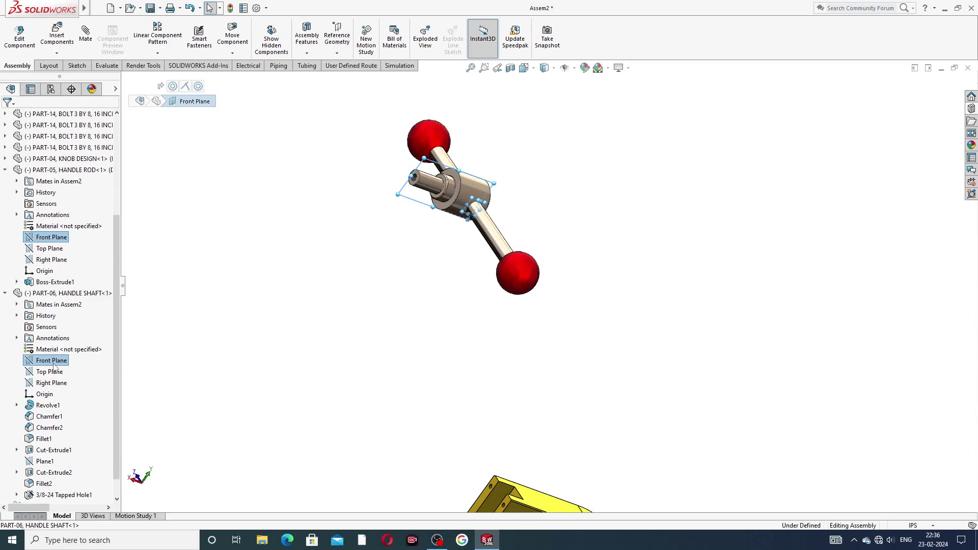
click(85, 36)
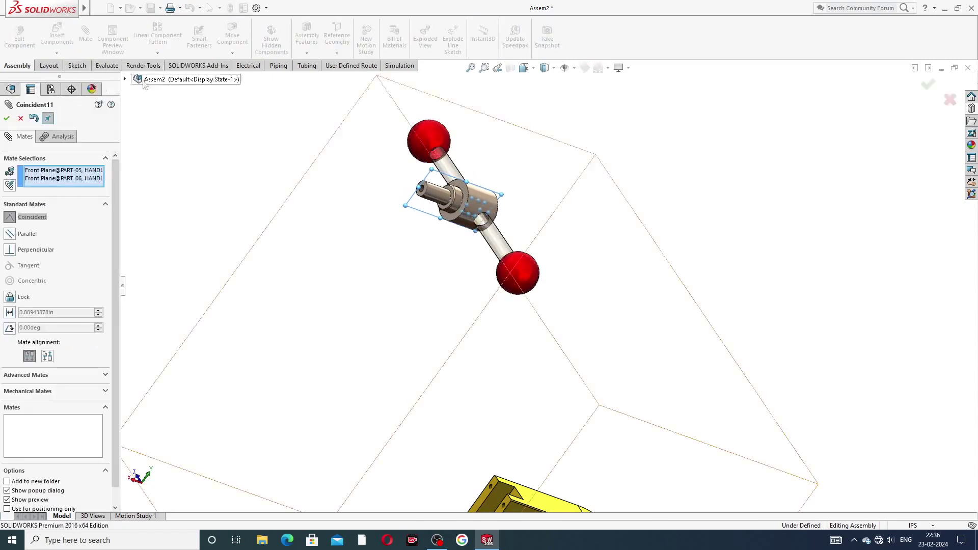
click(7, 118)
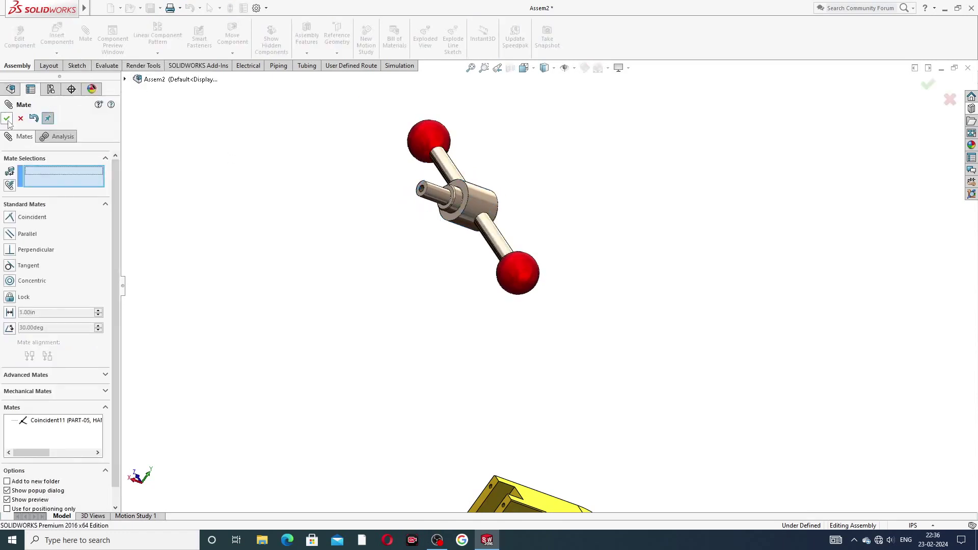
click(20, 119)
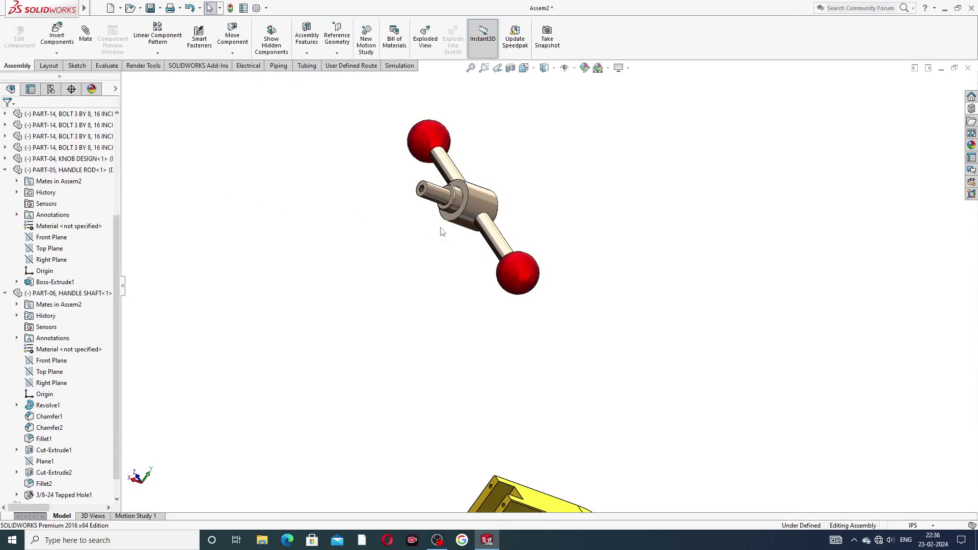
Collapse both parts in the tree and drag the handle to check its remaining freedom
click(6, 169)
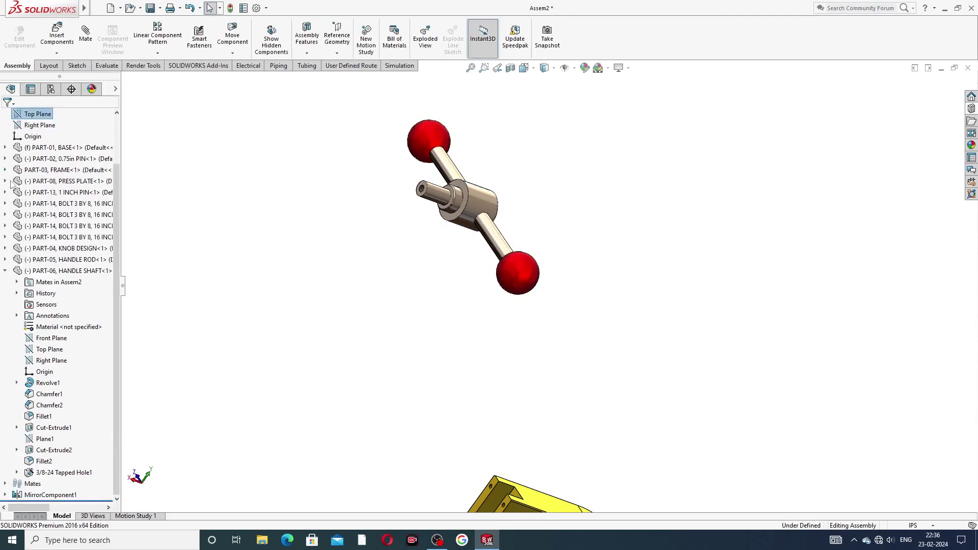
click(5, 275)
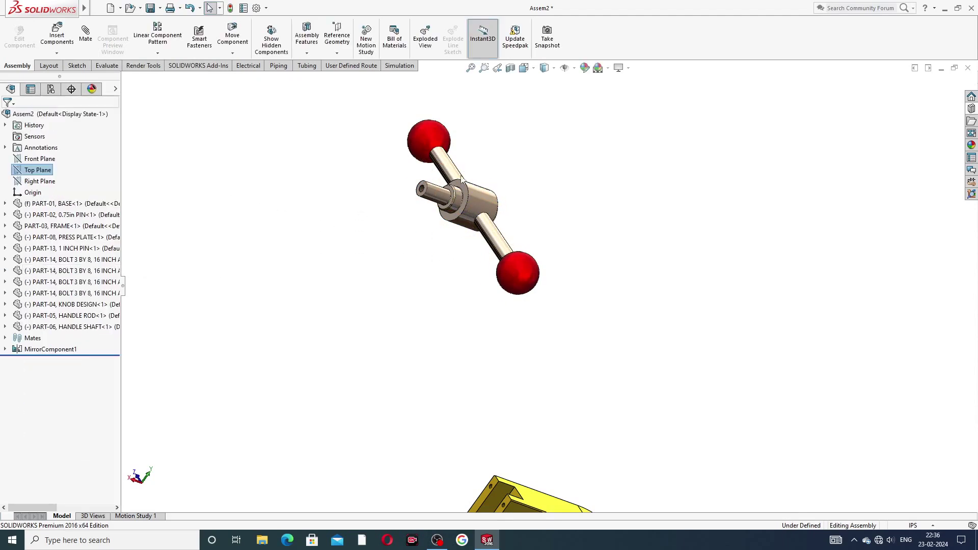
middle_drag(399, 202, 482, 189)
drag(482, 189, 507, 255)
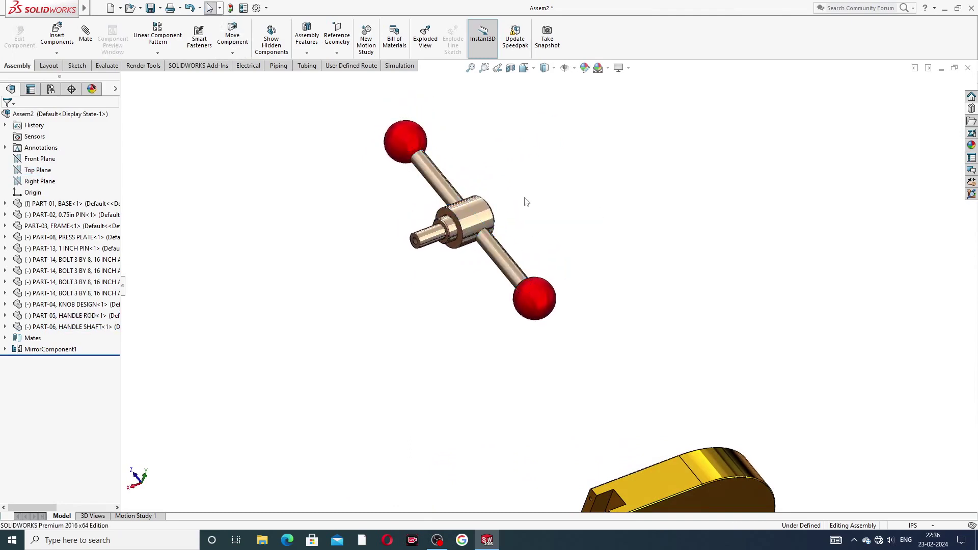
scroll(526, 202, up, 3)
scroll(526, 202, down, 4)
mouse_move(540, 214)
middle_down()
mouse_move(605, 151)
mouse_move(527, 227)
mouse_move(595, 143)
mouse_move(508, 222)
mouse_move(509, 212)
mouse_move(527, 227)
middle_up()
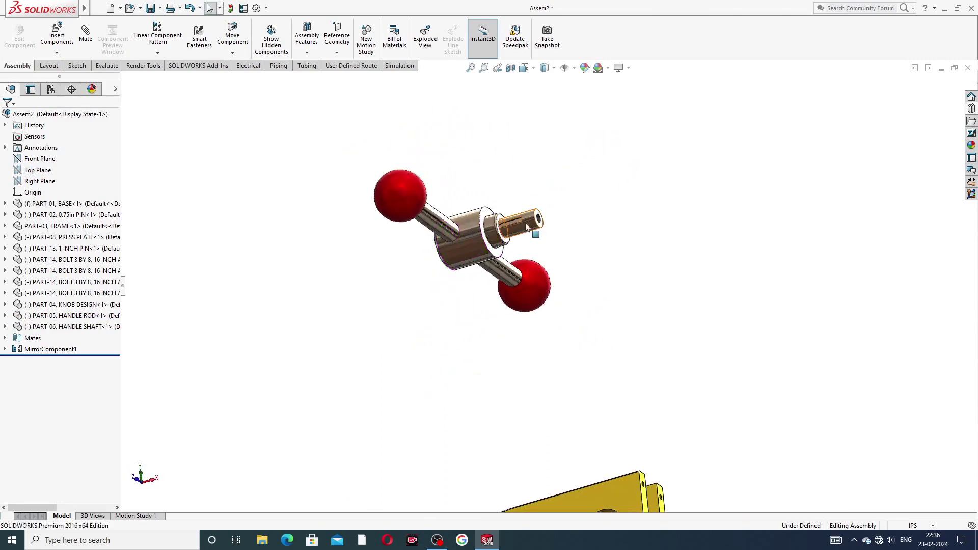
scroll(527, 228, down, 4)
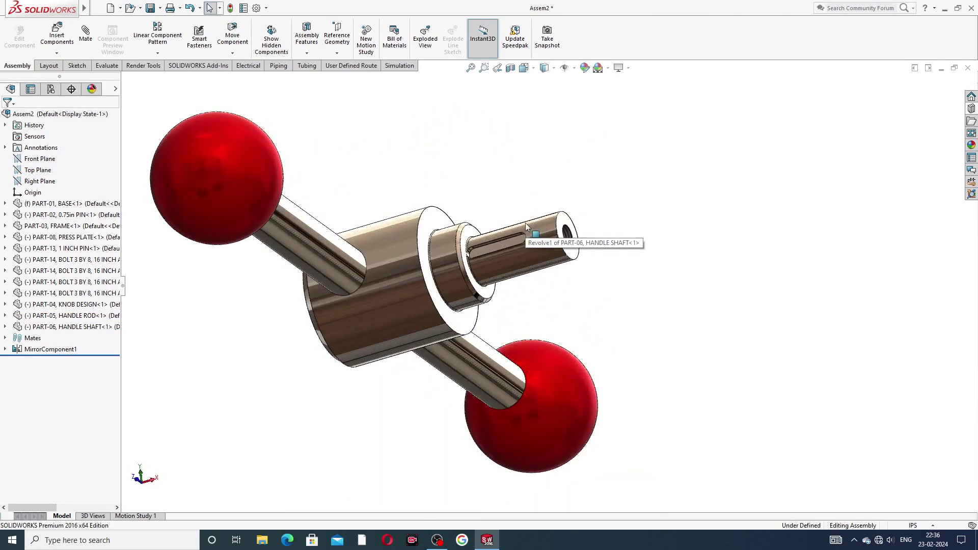
Insert PART-10 SHAFT KEY and PART-18 SPUR GEAR beside the handle shaft
click(57, 32)
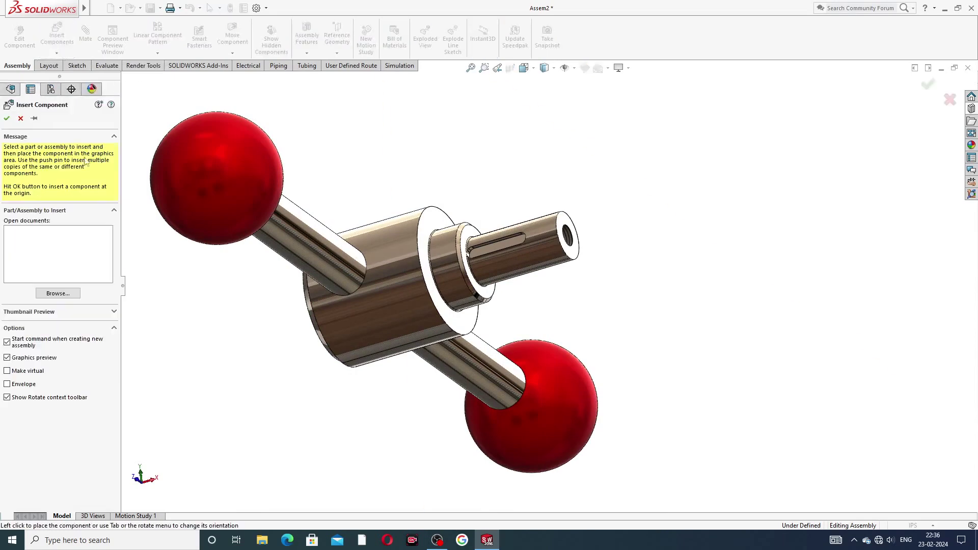
click(72, 294)
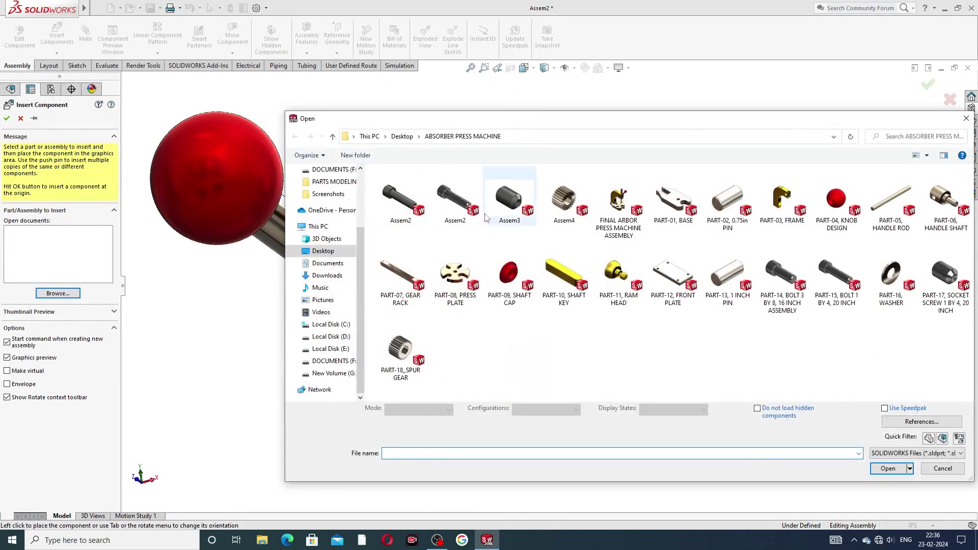
click(565, 288)
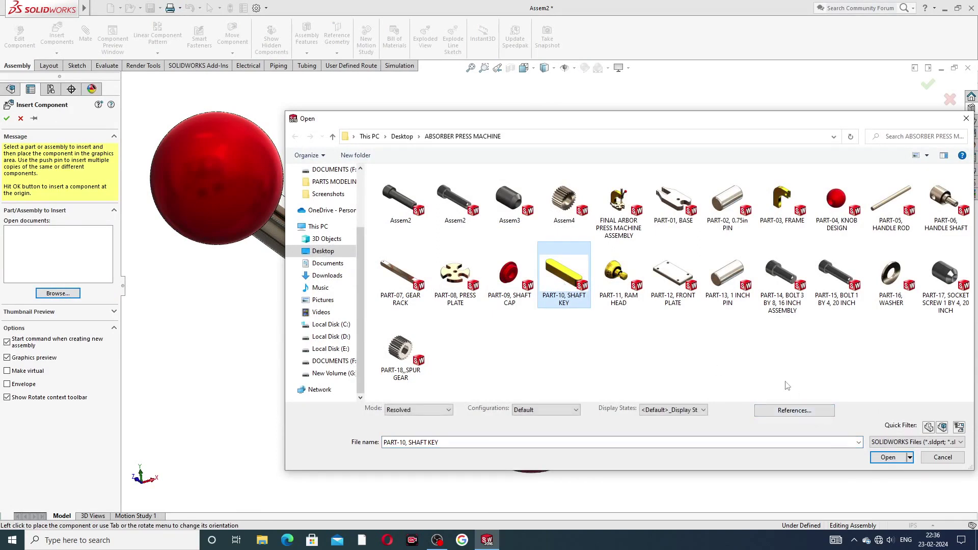
ctrl+click(409, 355)
click(896, 474)
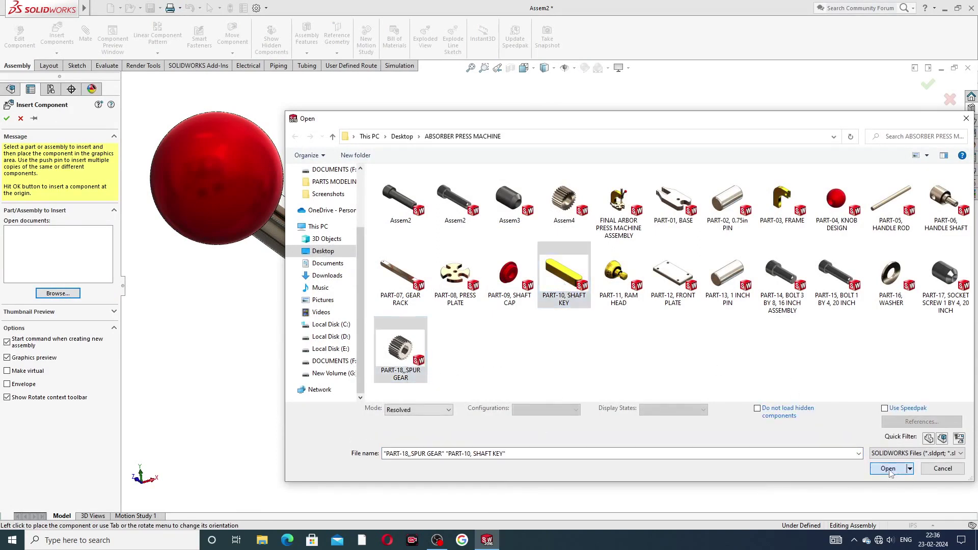
click(531, 191)
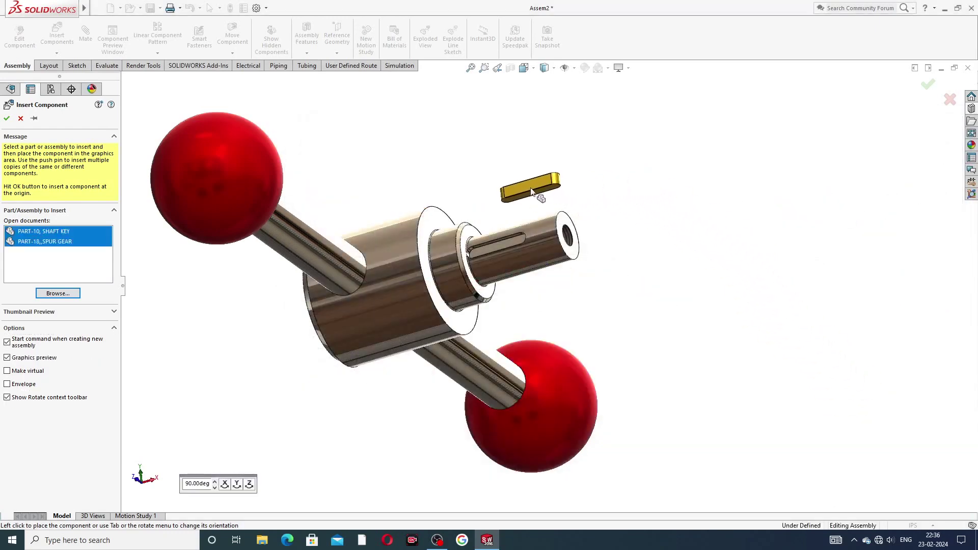
click(720, 223)
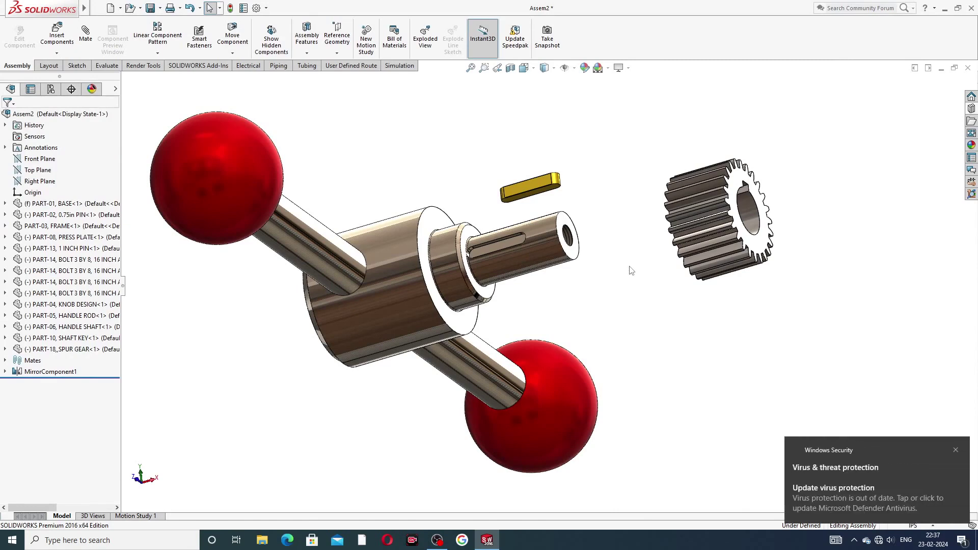
click(956, 450)
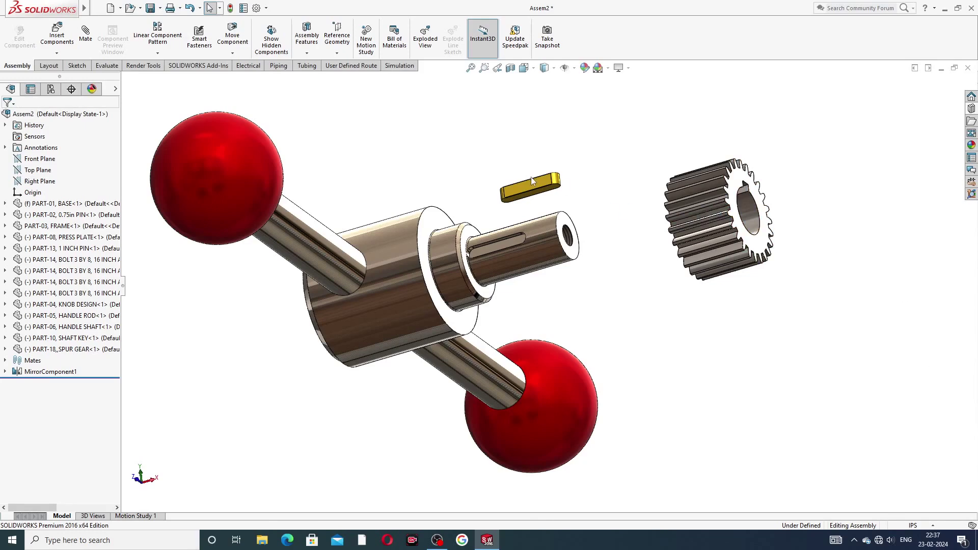
Orbit and zoom the view to bring the handle shaft's keyway end into view
scroll(533, 190, down, 5)
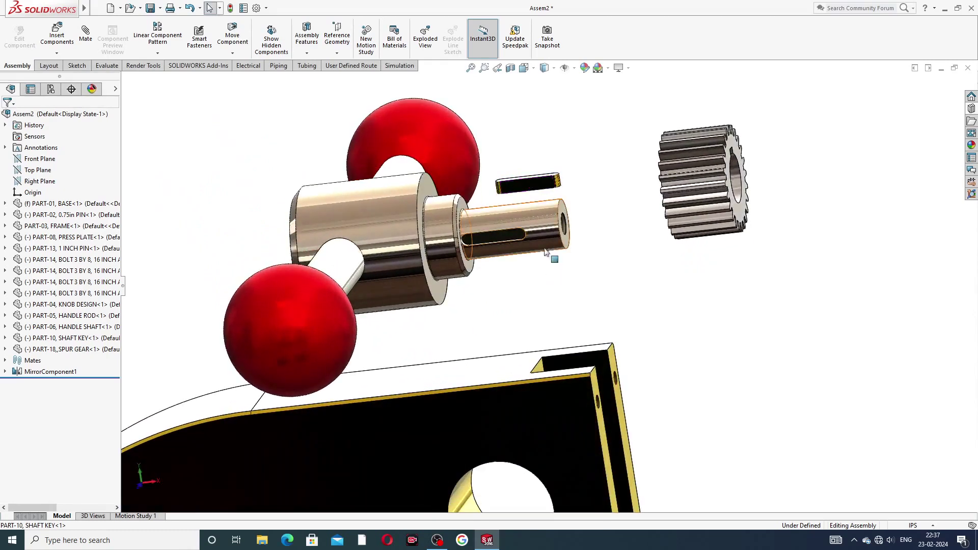
middle_drag(524, 203, 533, 227)
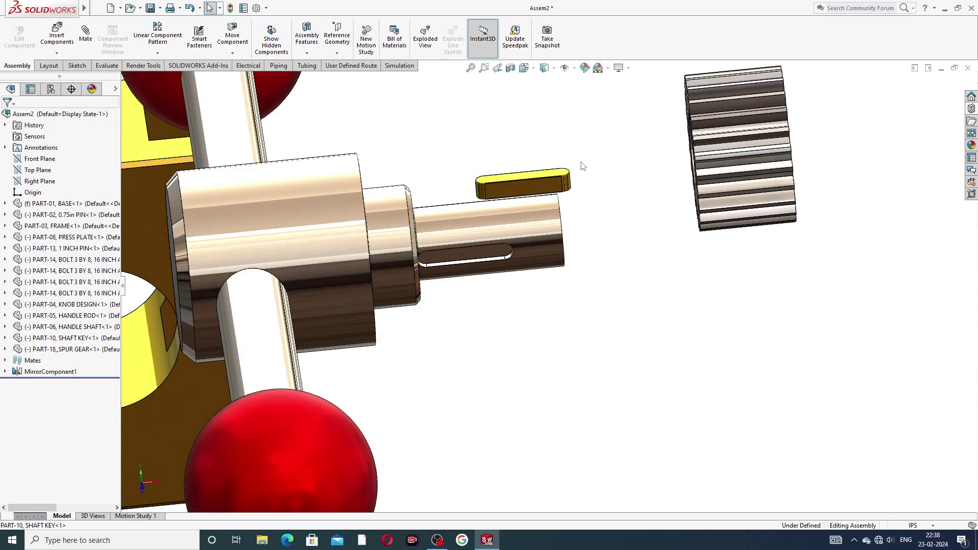
click(550, 185)
middle_drag(550, 185, 543, 121)
middle_drag(505, 217, 492, 176)
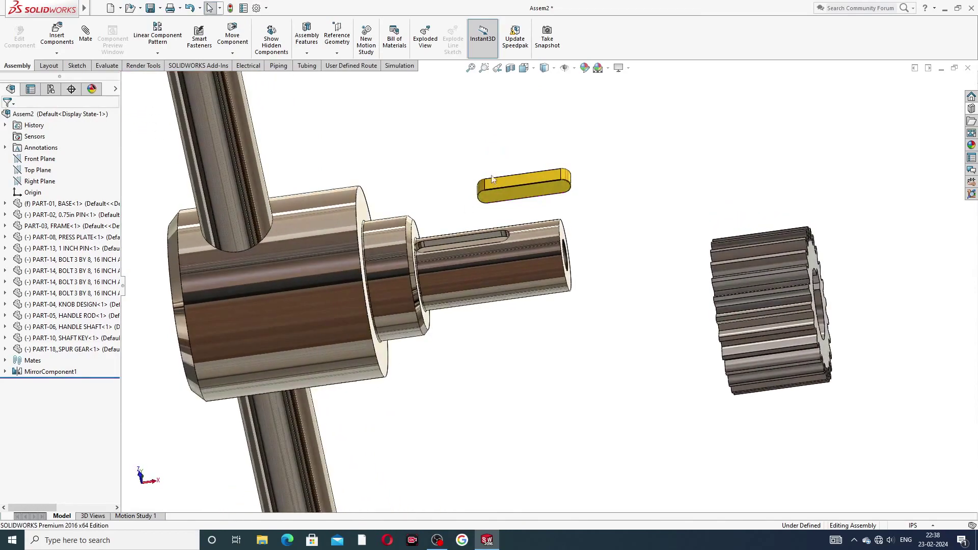
scroll(458, 218, down, 3)
middle_drag(497, 220, 489, 244)
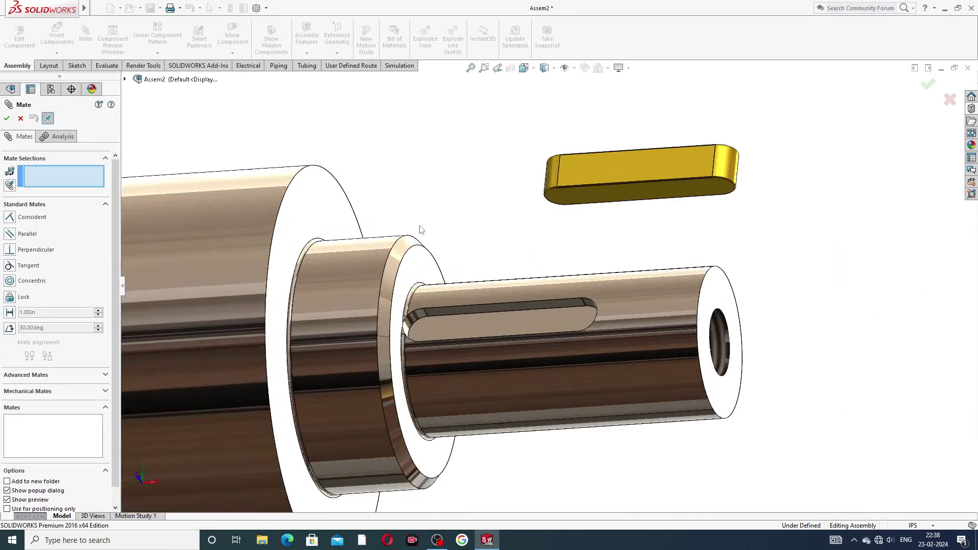
Mate the shaft key's rounded end concentric with the keyway's rounded end (Concentric11)
scroll(420, 225, down, 2)
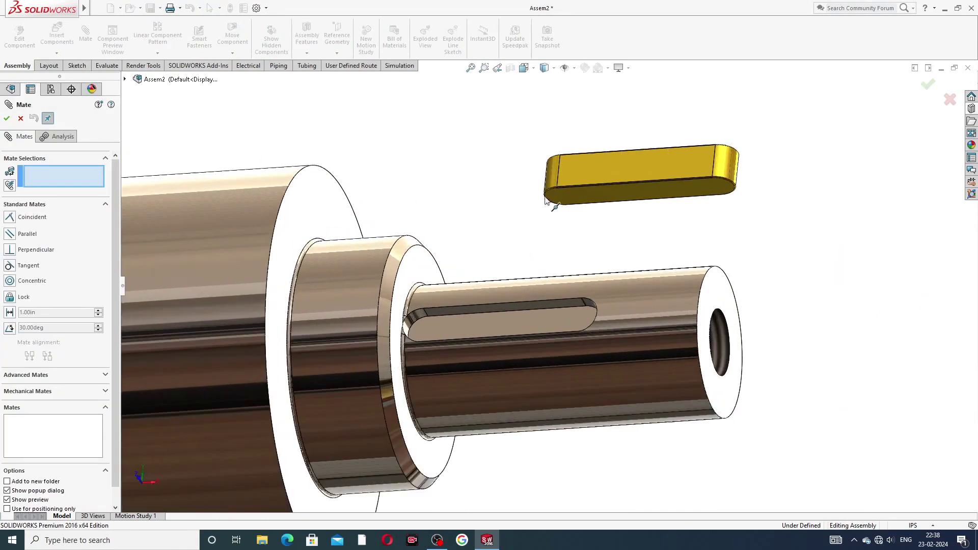
click(416, 323)
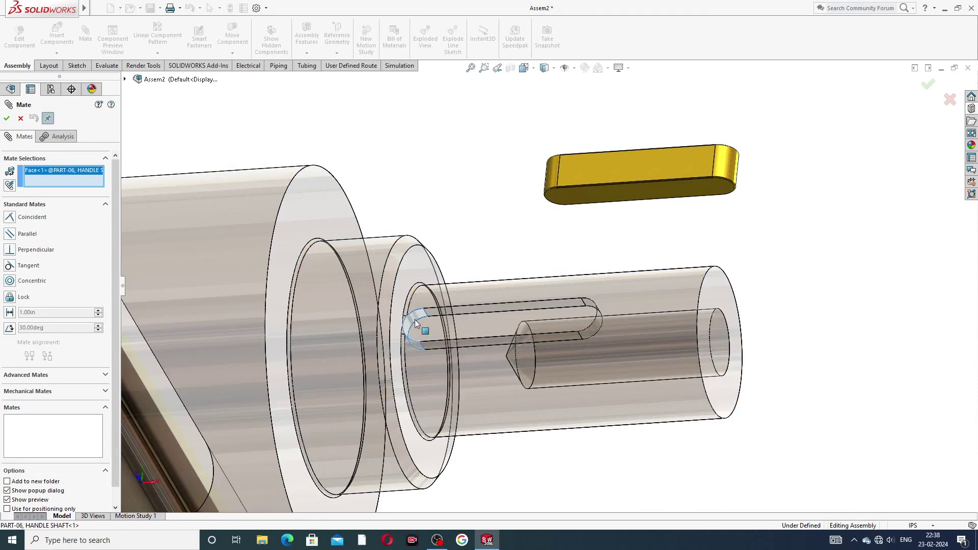
click(552, 181)
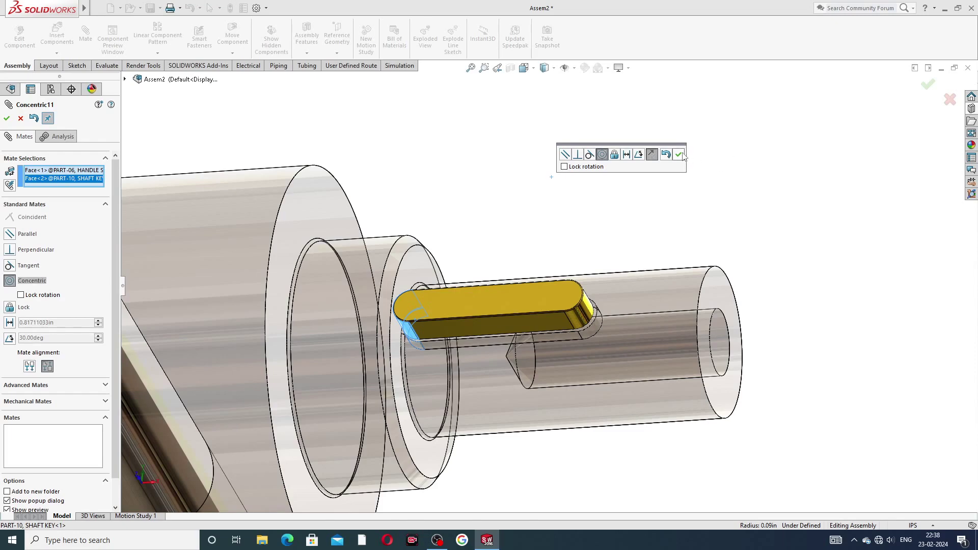
click(679, 155)
middle_drag(633, 223, 635, 97)
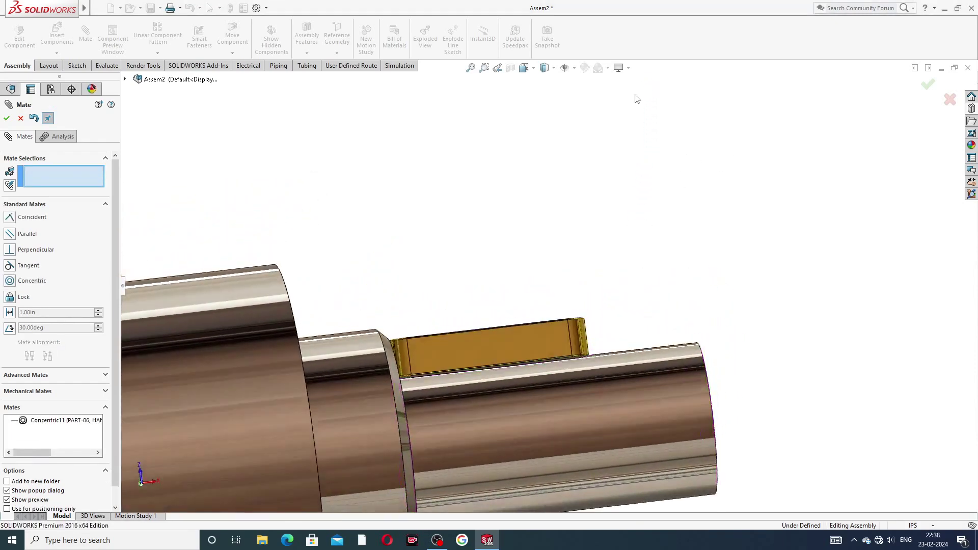
Make the key's bottom face coincident with the keyway floor (Coincident12)
scroll(534, 390, down, 2)
mouse_move(517, 266)
mouse_down()
mouse_move(517, 170)
mouse_move(532, 261)
mouse_up()
middle_drag(535, 263, 578, 414)
click(531, 288)
click(572, 397)
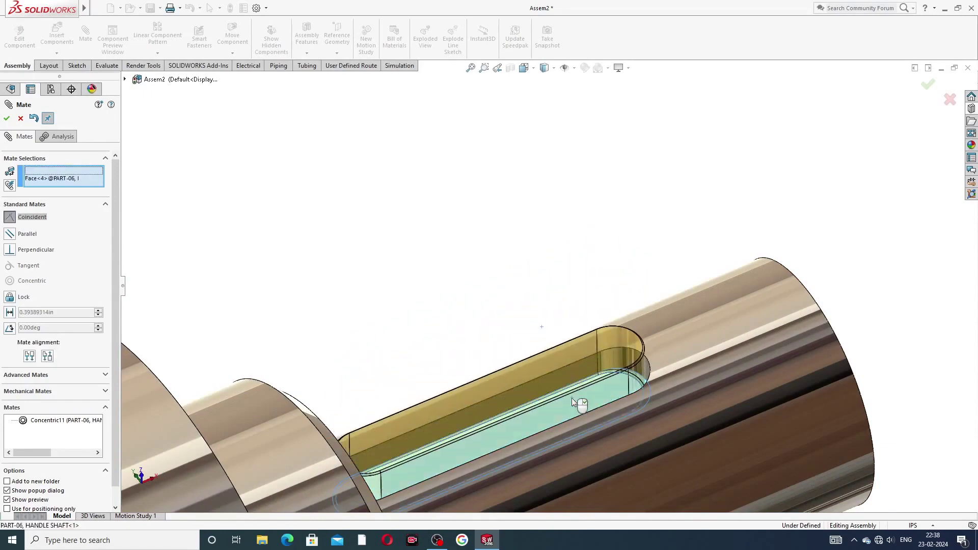
click(687, 414)
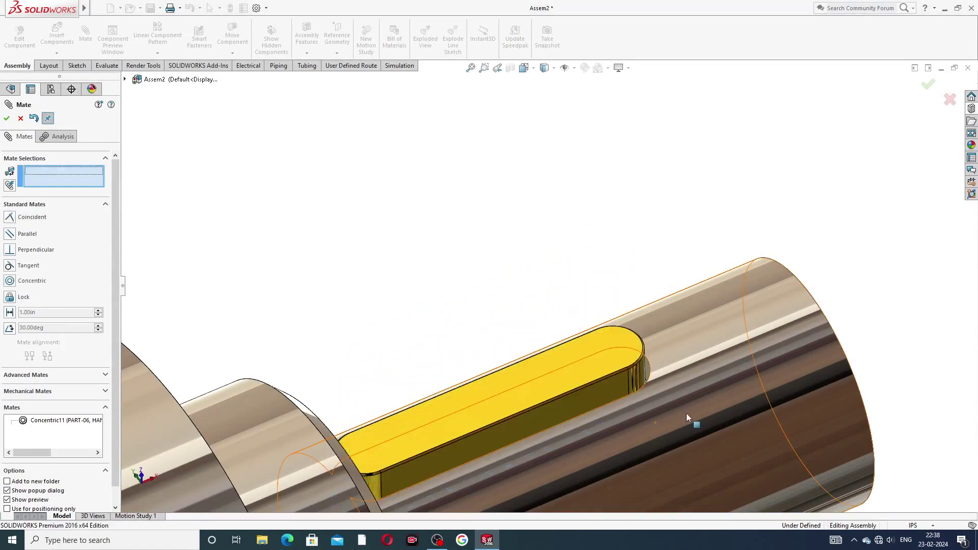
scroll(657, 392, up, 3)
scroll(653, 387, up, 3)
middle_drag(577, 365, 559, 295)
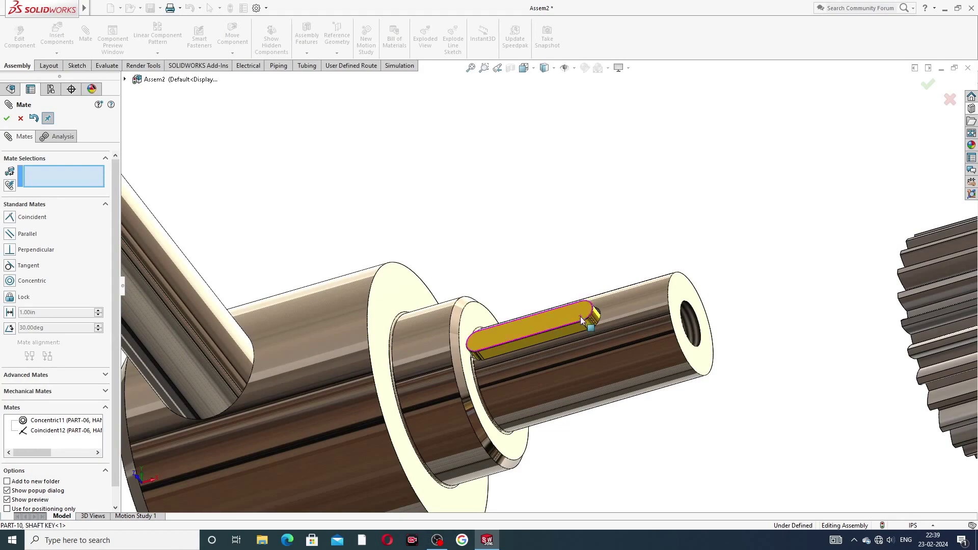
middle_drag(580, 317, 562, 351)
scroll(572, 276, down, 5)
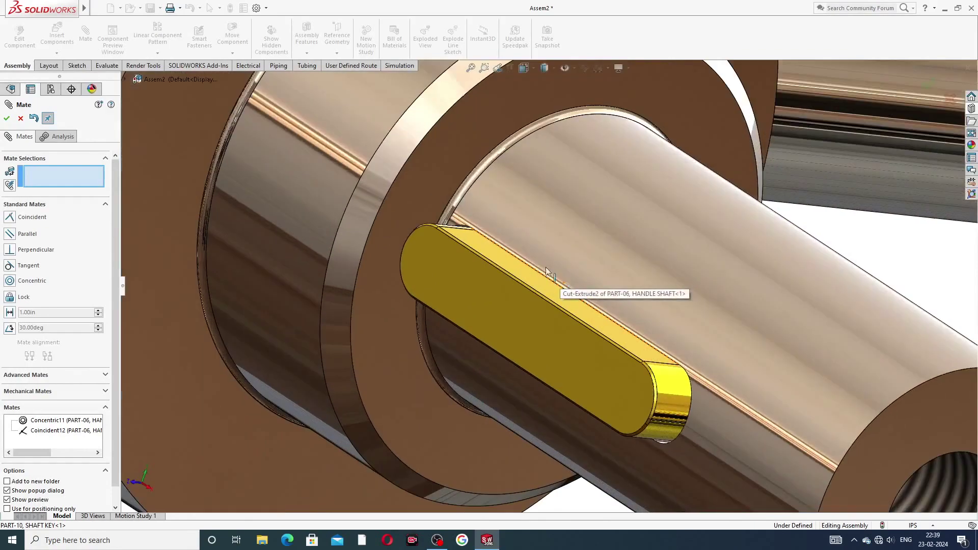
middle_drag(546, 270, 458, 273)
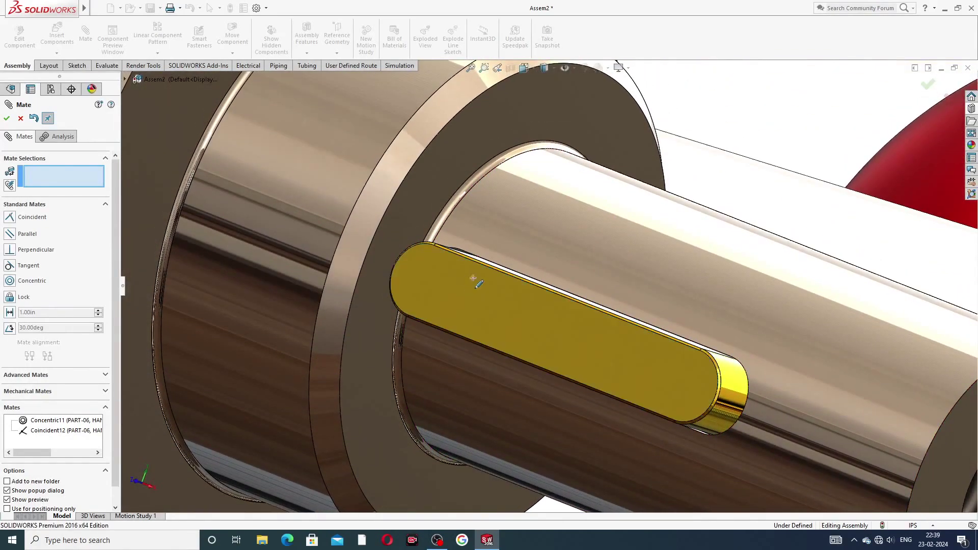
scroll(479, 243, down, 3)
scroll(478, 242, down, 5)
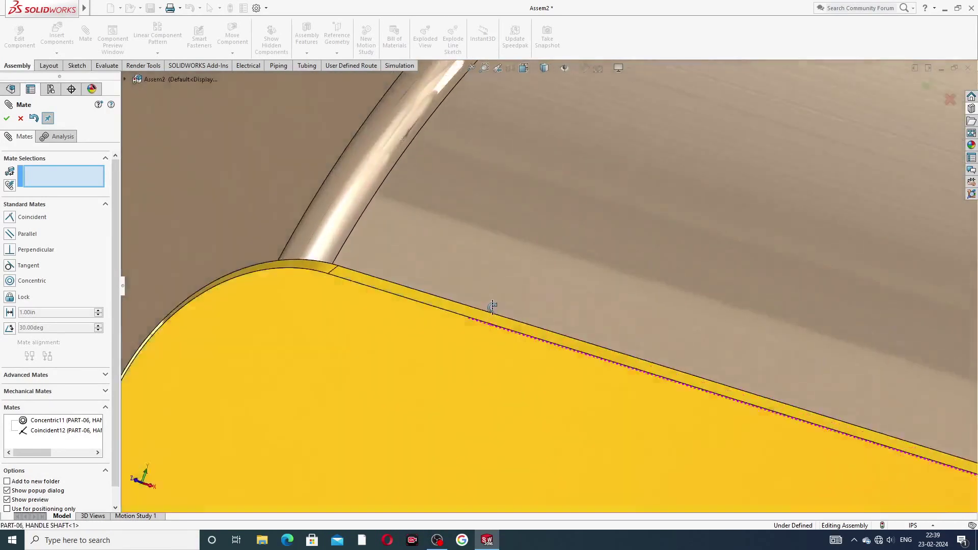
mouse_move(492, 306)
middle_down()
mouse_move(491, 334)
mouse_move(448, 323)
mouse_move(508, 301)
middle_up()
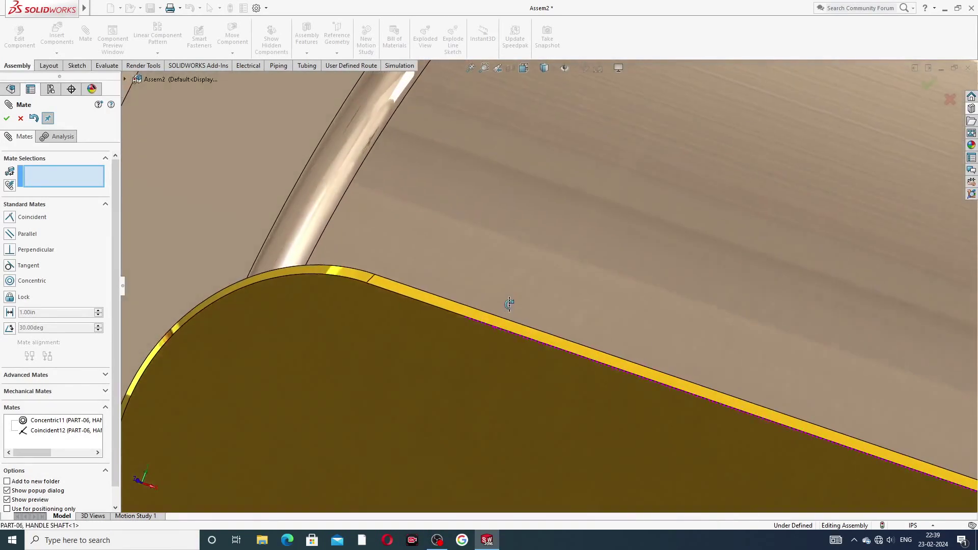
scroll(484, 323, down, 2)
scroll(476, 300, up, 4)
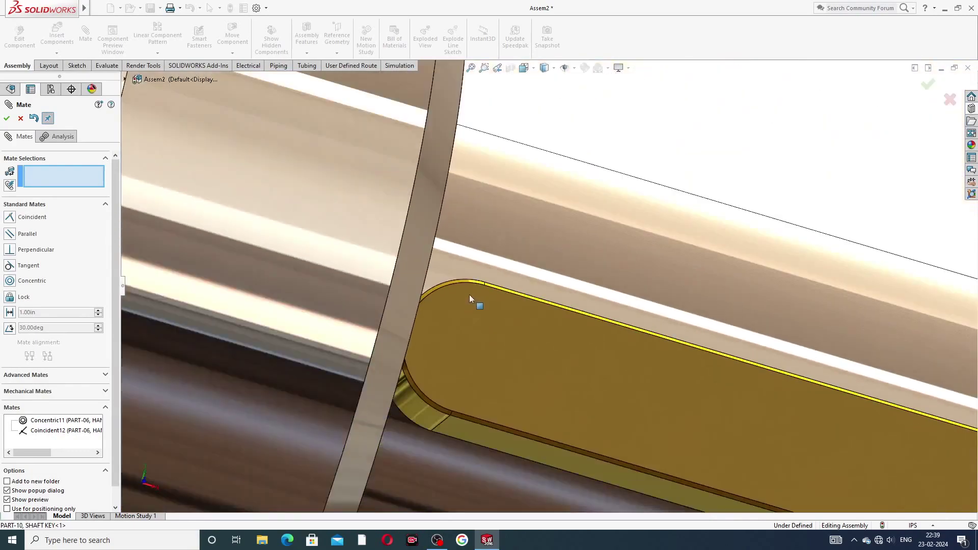
scroll(477, 251, down, 4)
scroll(477, 251, up, 3)
middle_drag(481, 214, 490, 249)
middle_drag(484, 346, 644, 374)
scroll(647, 366, down, 5)
scroll(650, 357, down, 2)
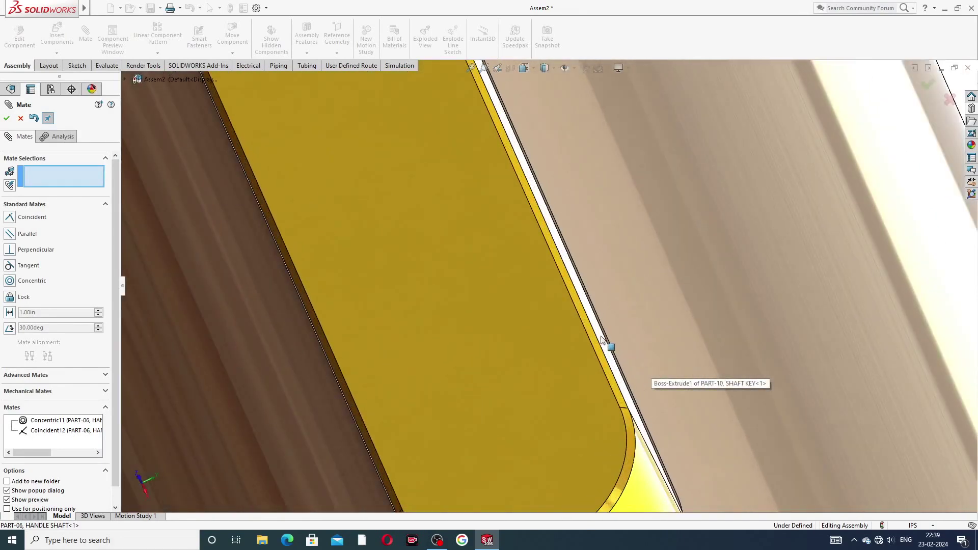
scroll(604, 336, down, 2)
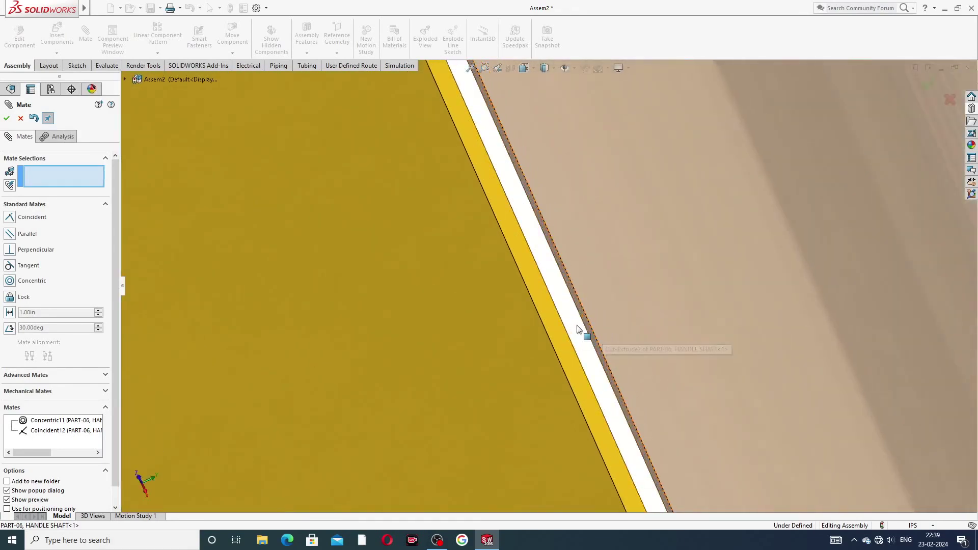
scroll(581, 330, down, 3)
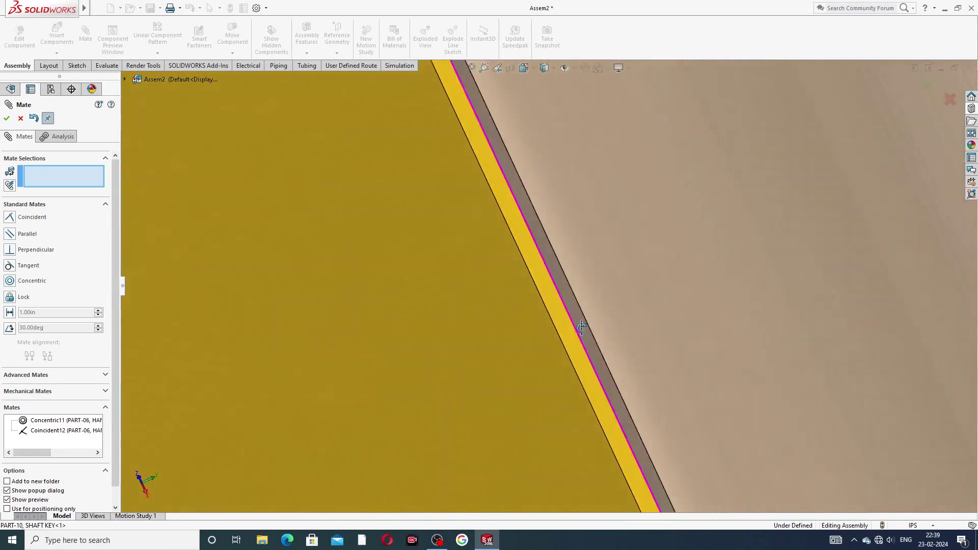
click(585, 329)
scroll(597, 328, up, 2)
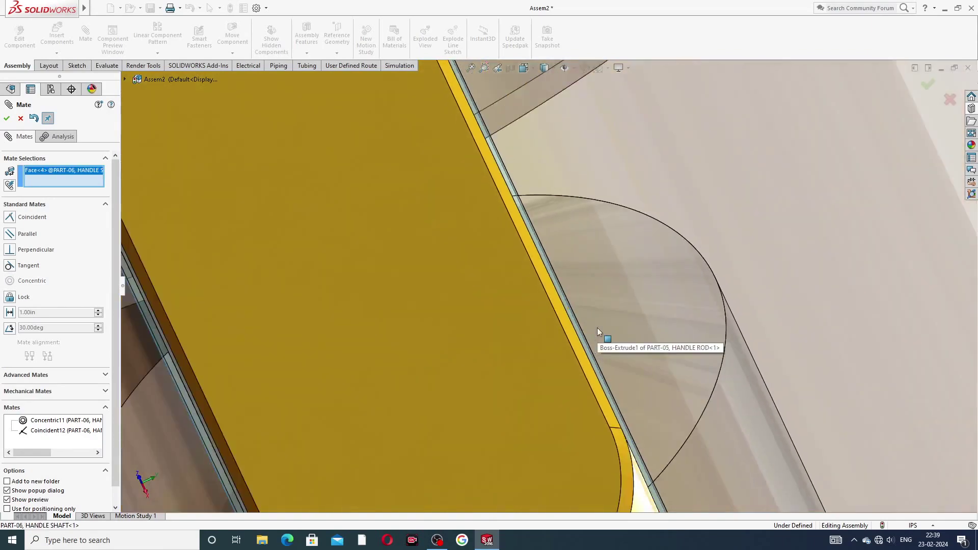
scroll(591, 328, down, 3)
scroll(580, 330, up, 3)
scroll(441, 320, down, 3)
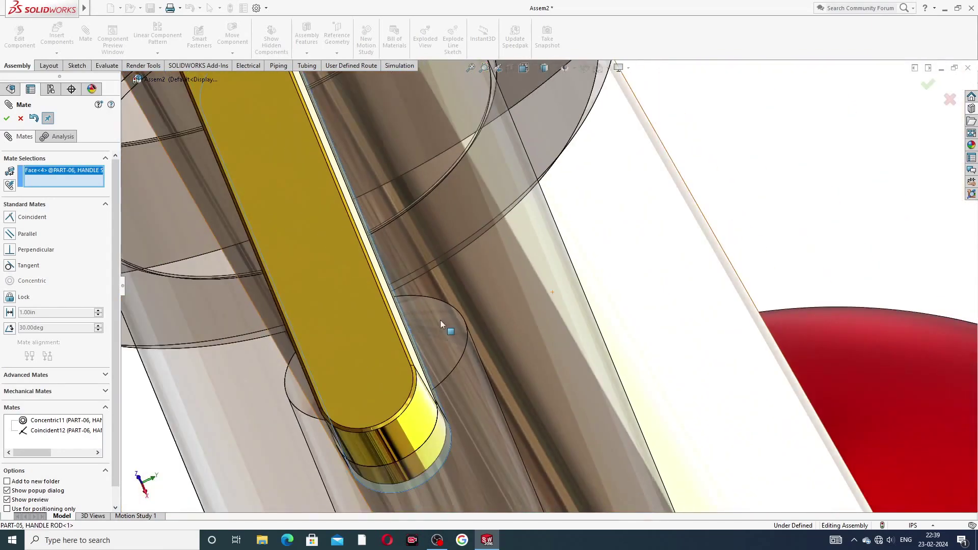
scroll(388, 331, up, 3)
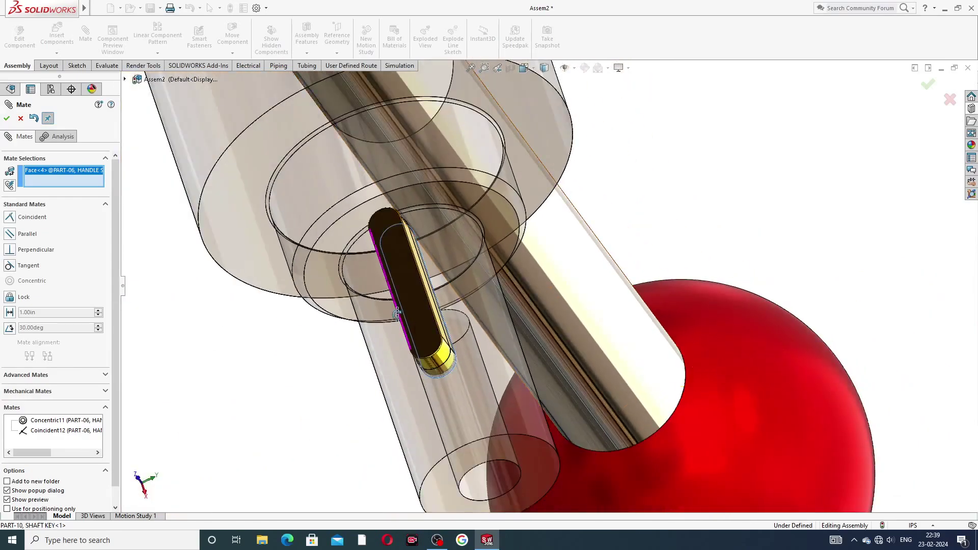
scroll(413, 305, down, 3)
scroll(430, 271, down, 4)
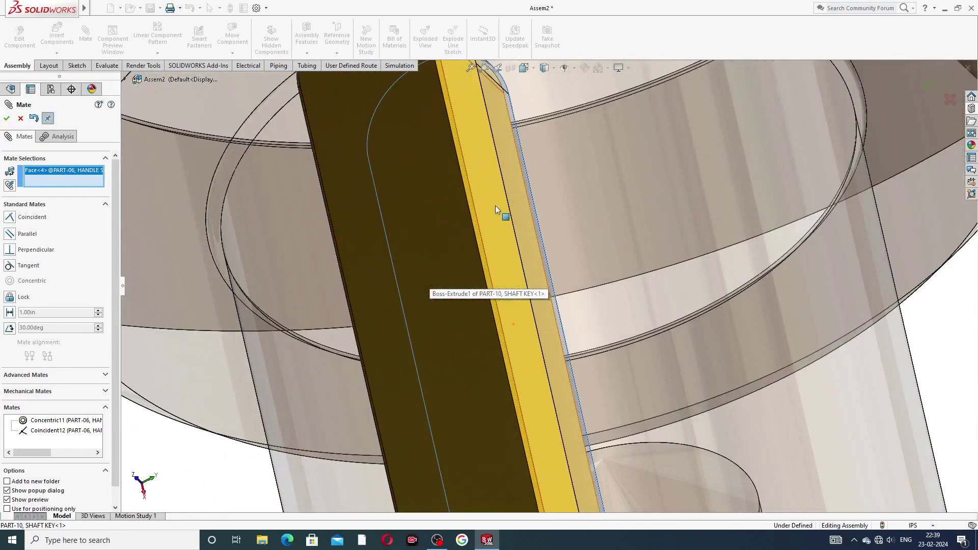
click(495, 206)
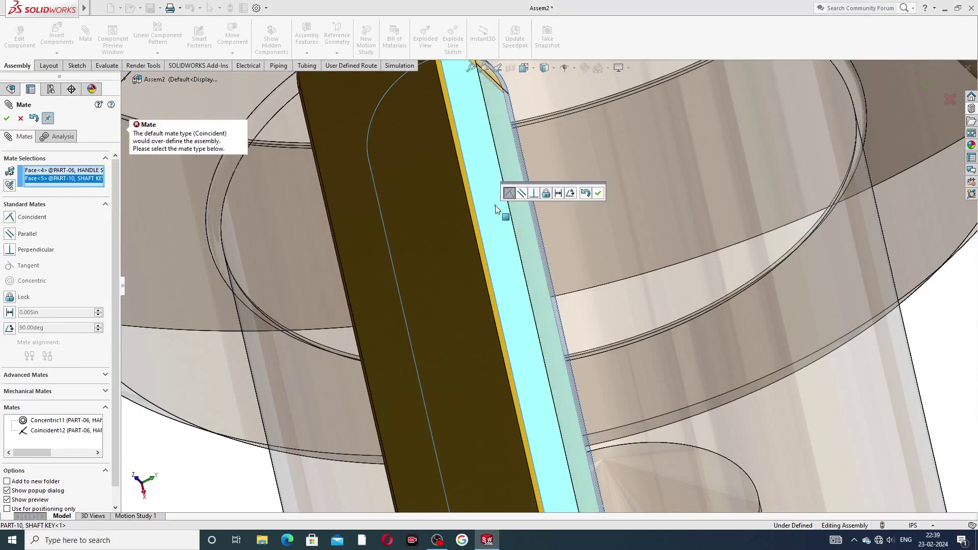
click(18, 121)
scroll(515, 213, up, 3)
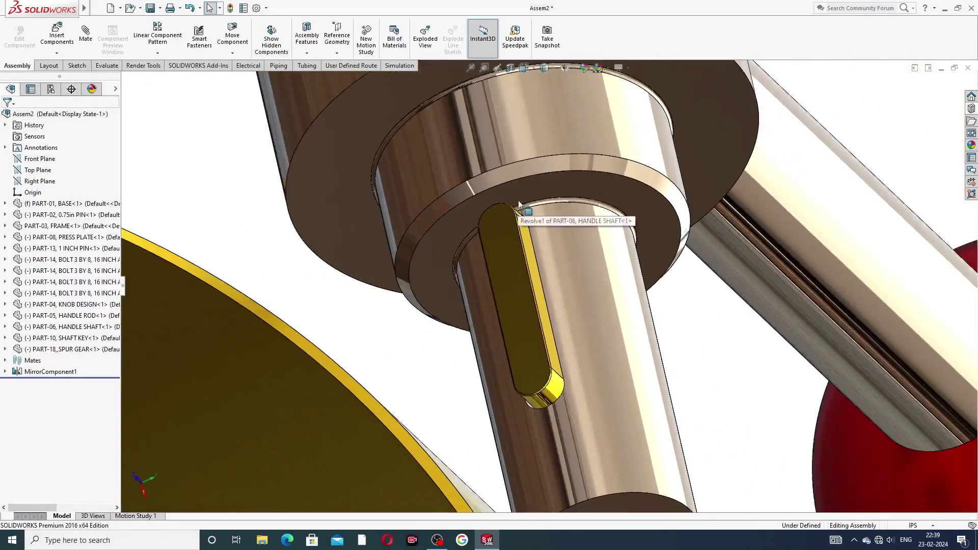
scroll(519, 200, down, 4)
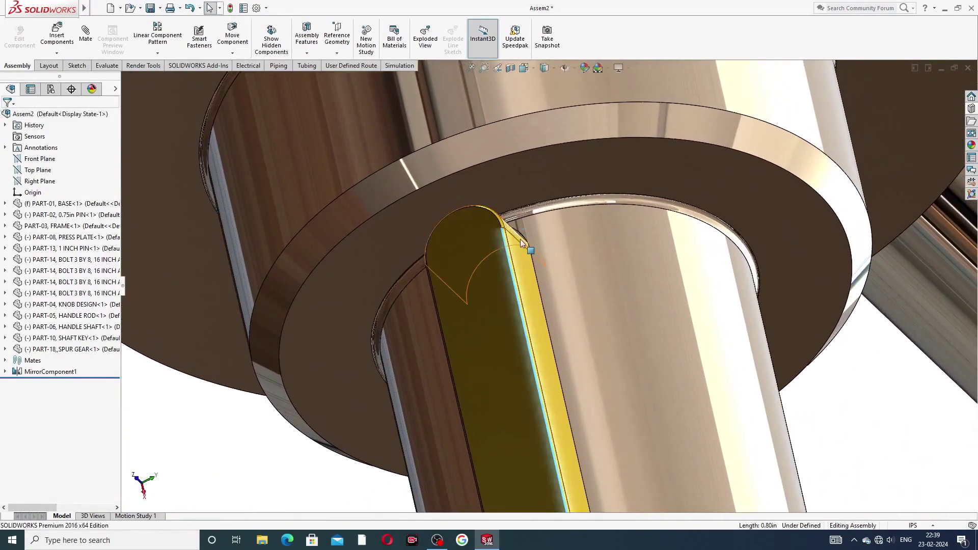
click(520, 244)
scroll(516, 282, down, 5)
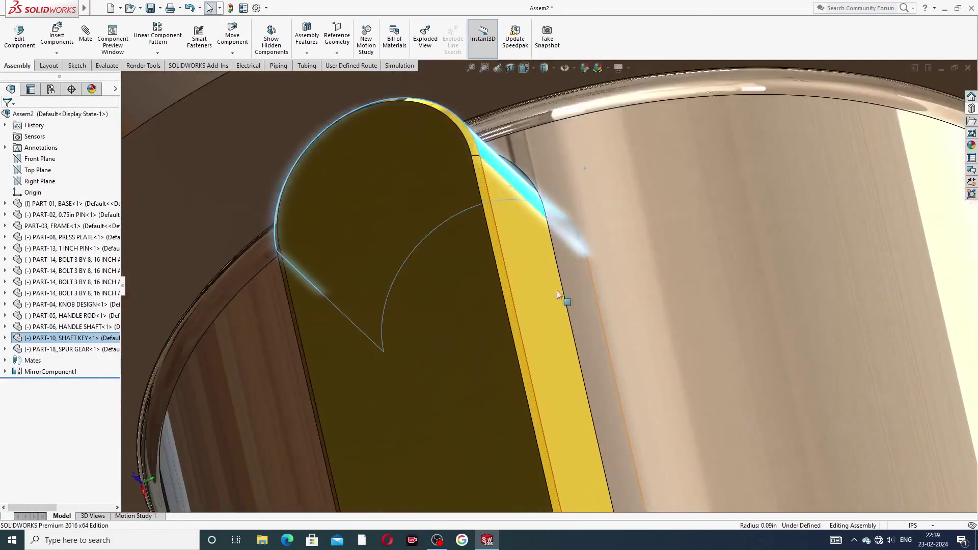
middle_drag(564, 283, 587, 249)
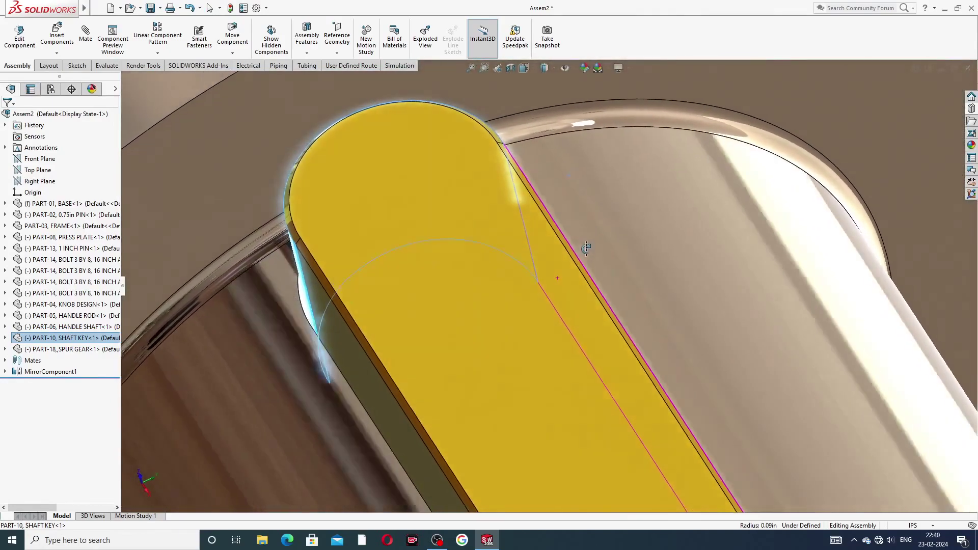
scroll(581, 255, up, 8)
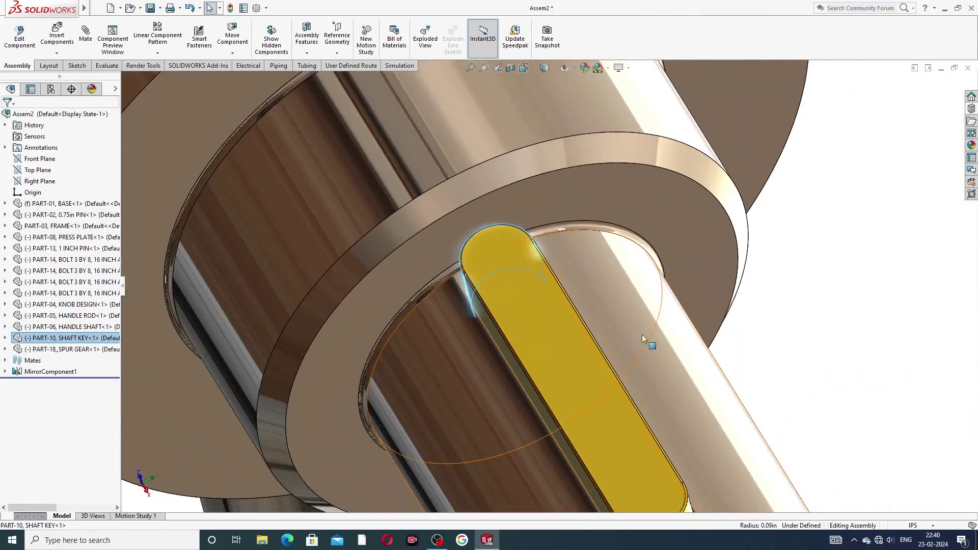
scroll(642, 334, up, 6)
click(574, 331)
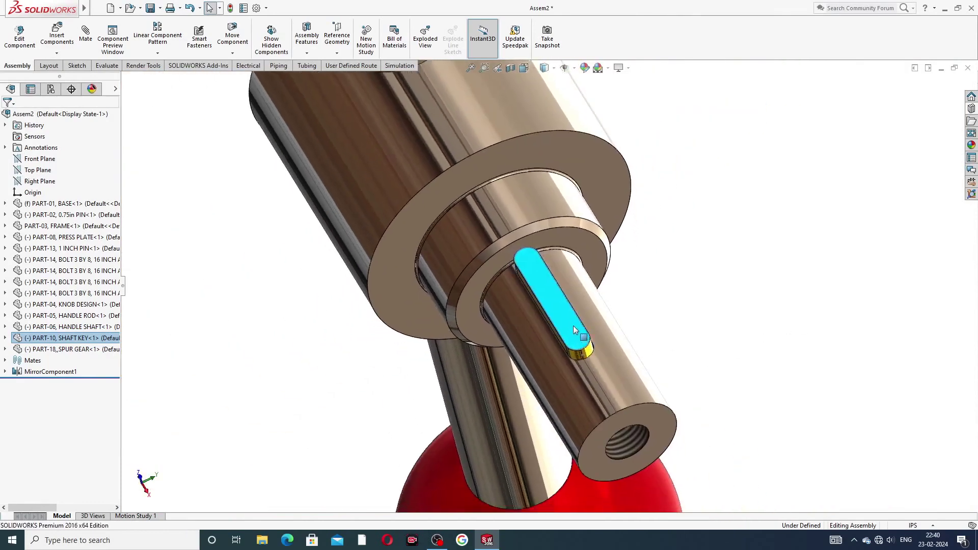
key(Escape)
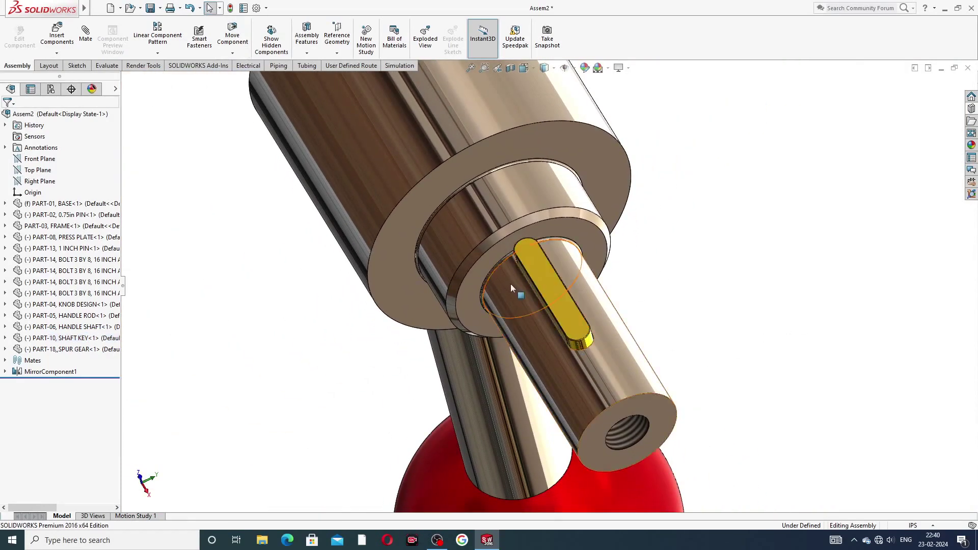
scroll(514, 286, down, 5)
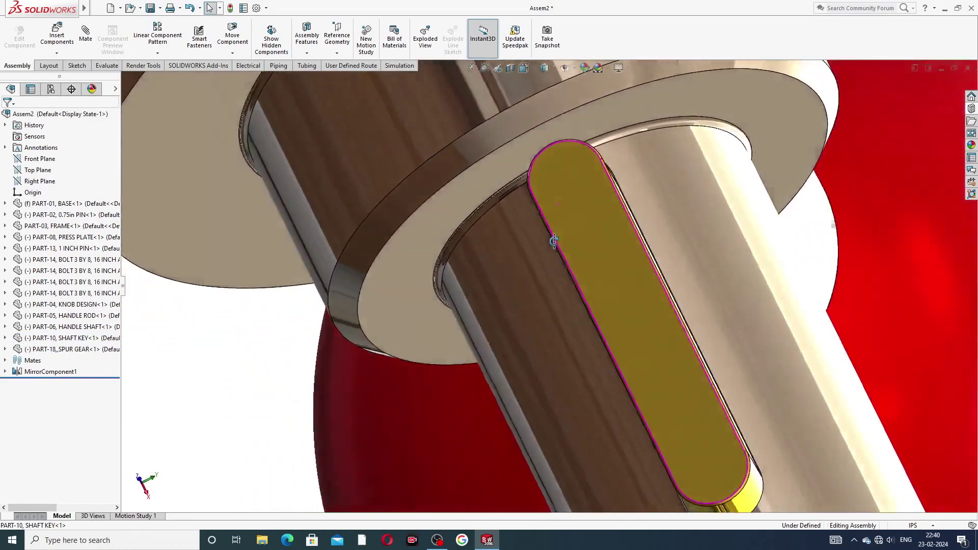
middle_drag(555, 241, 549, 248)
scroll(613, 193, down, 3)
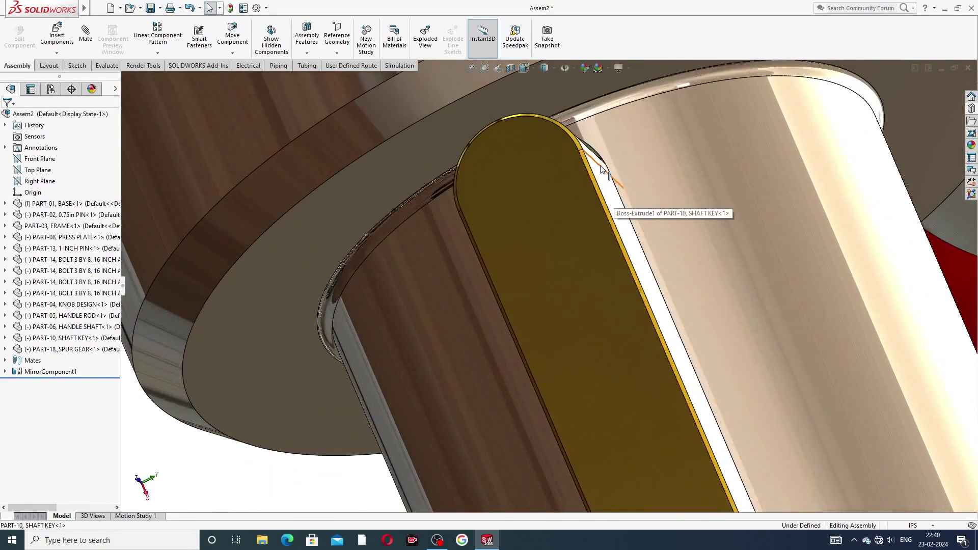
scroll(597, 168, down, 2)
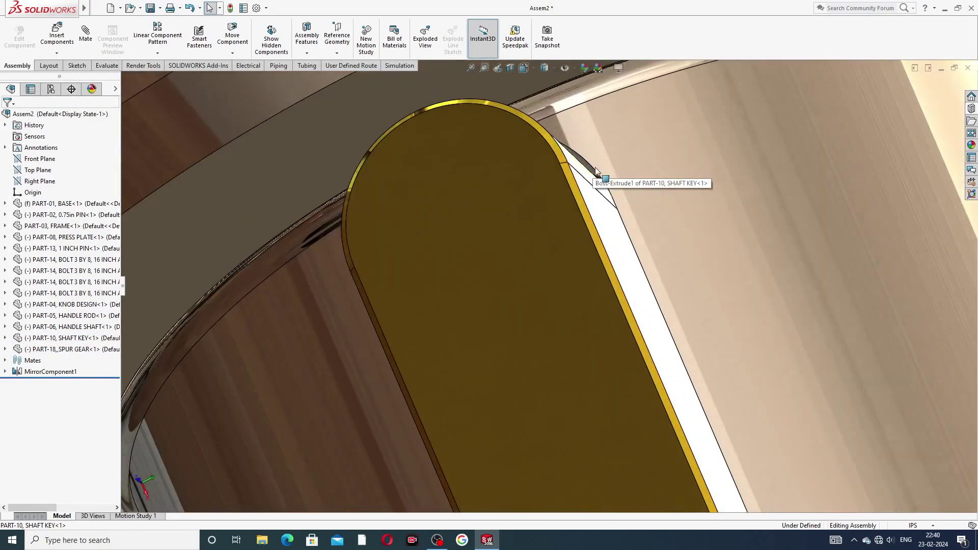
middle_drag(595, 167, 560, 184)
click(560, 189)
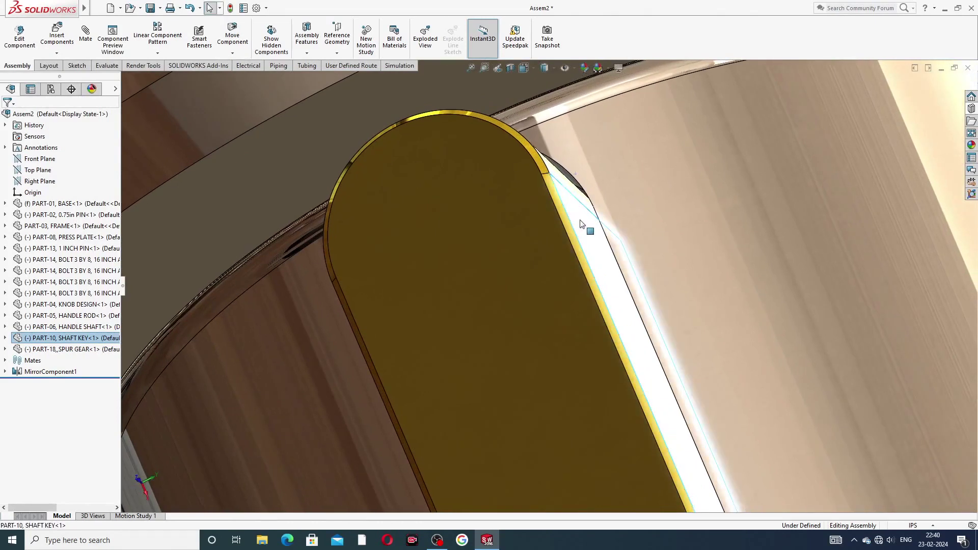
mouse_move(580, 224)
middle_down()
mouse_move(586, 201)
mouse_move(649, 202)
mouse_move(588, 204)
mouse_move(589, 214)
middle_up()
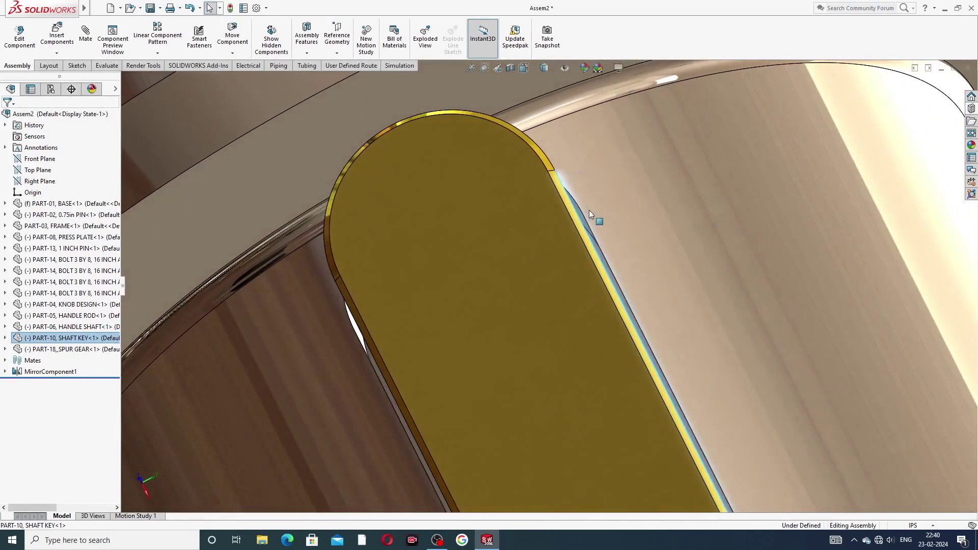
scroll(589, 211, down, 5)
click(567, 228)
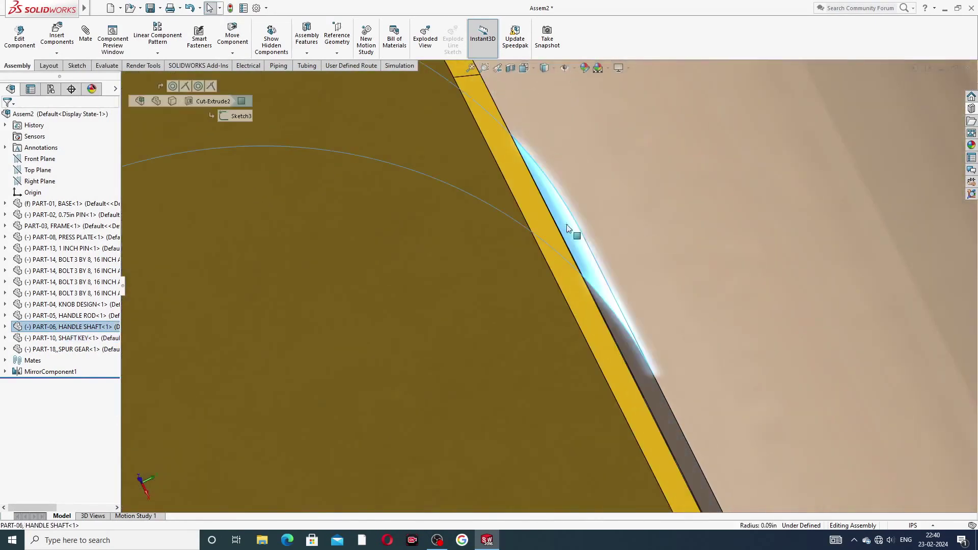
click(85, 34)
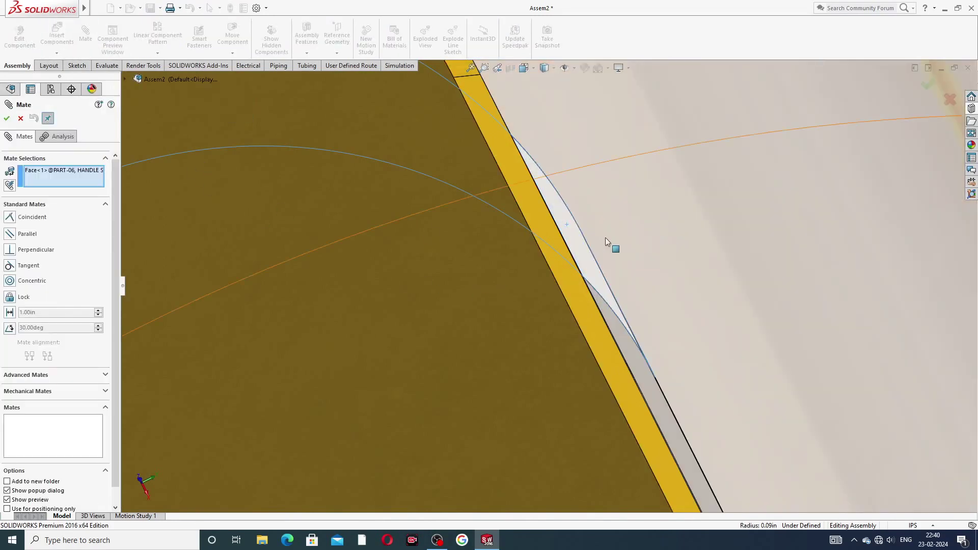
scroll(605, 238, down, 5)
scroll(609, 241, up, 10)
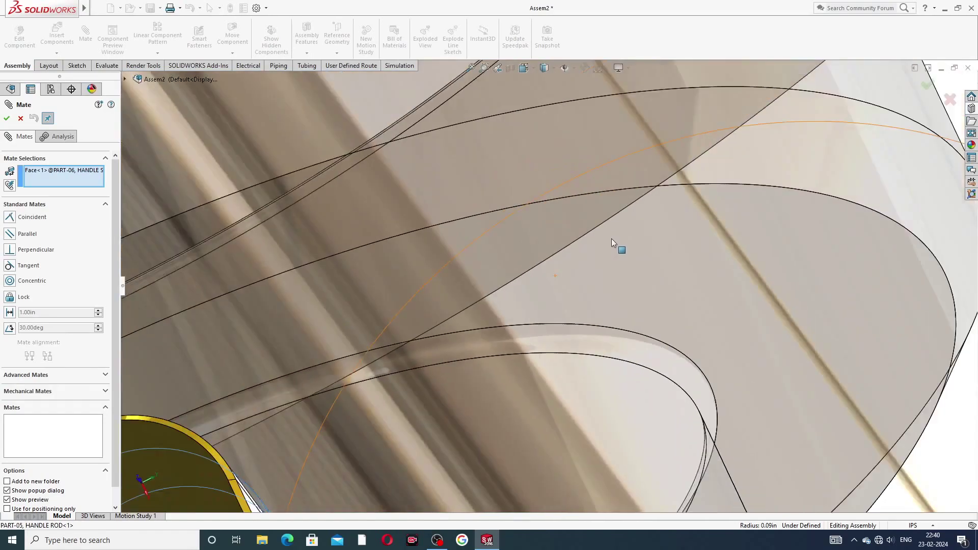
scroll(604, 327, up, 8)
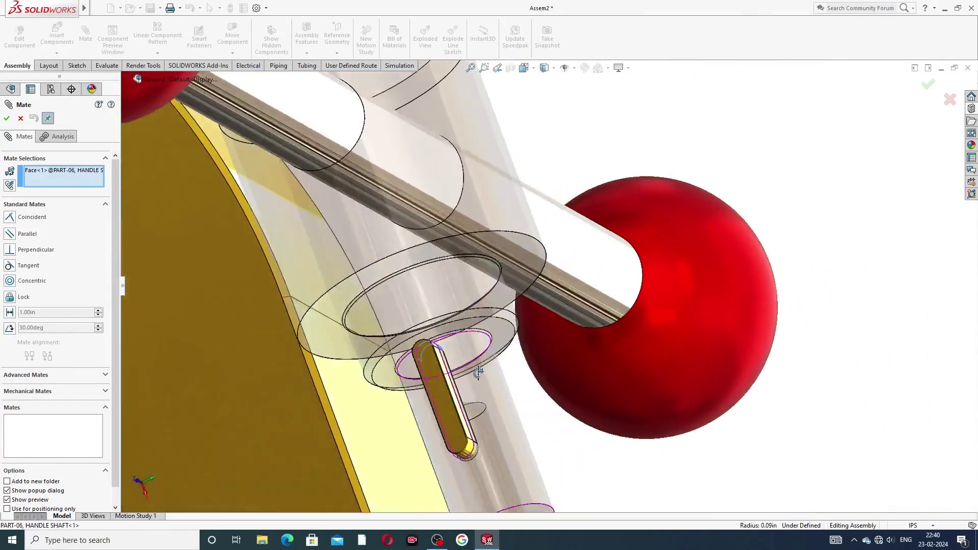
middle_drag(479, 372, 443, 361)
click(442, 360)
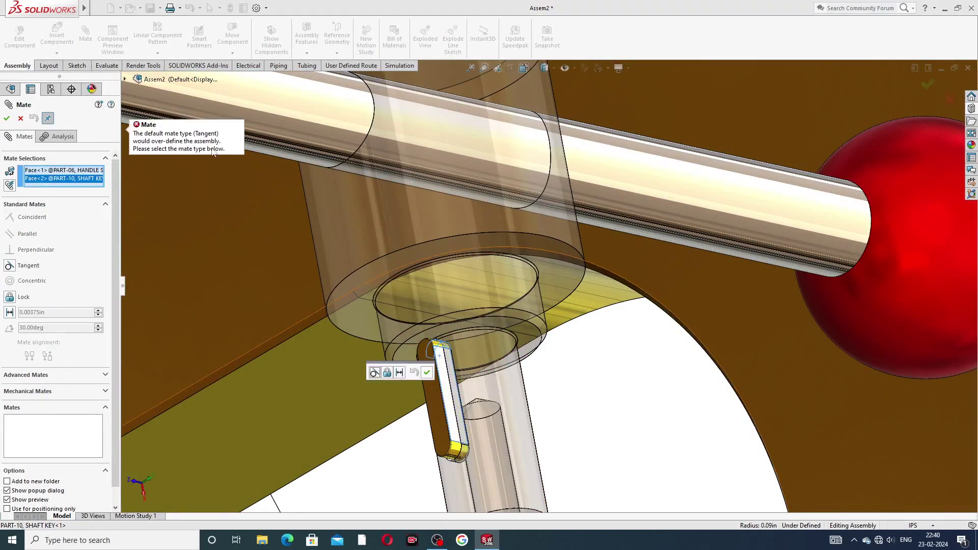
click(20, 118)
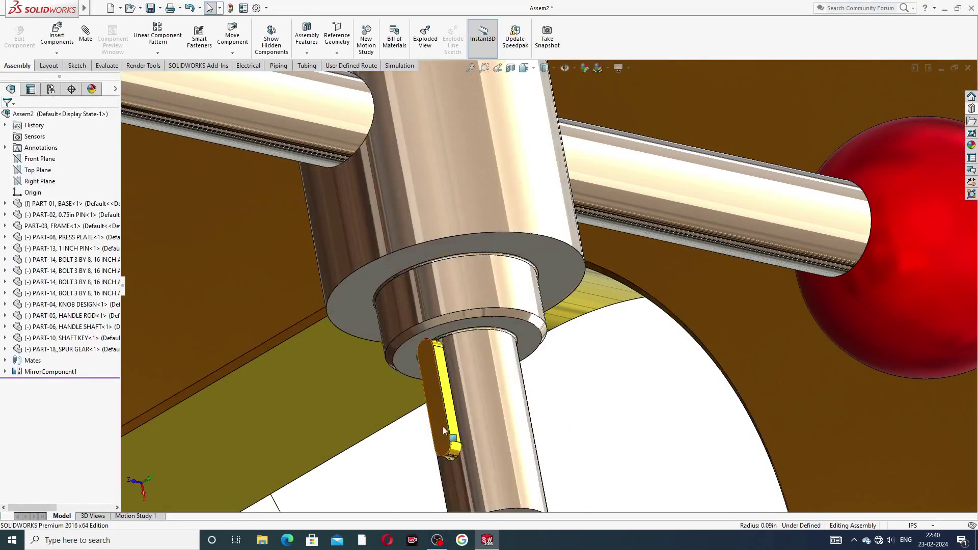
key(f)
scroll(512, 374, up, 3)
middle_drag(512, 375, 664, 215)
scroll(663, 215, down, 10)
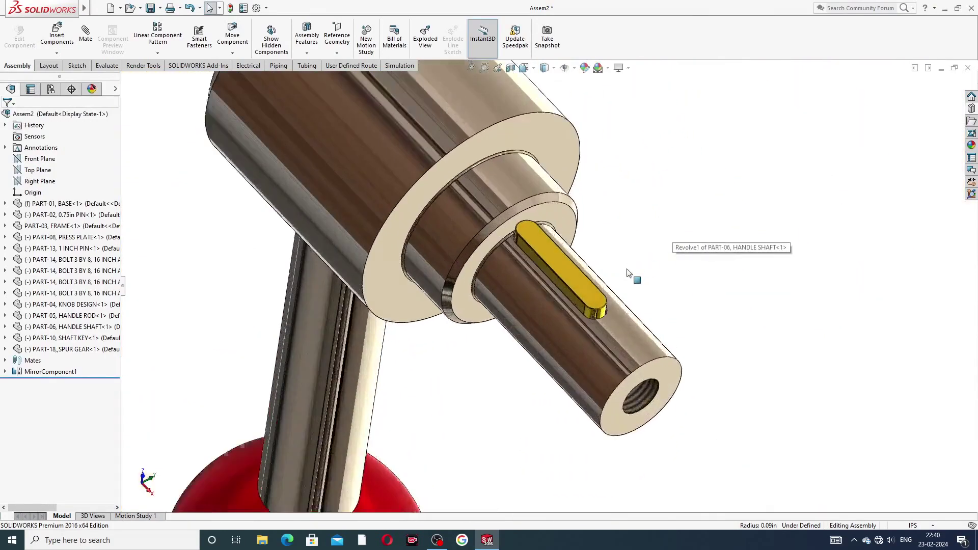
scroll(536, 311, down, 5)
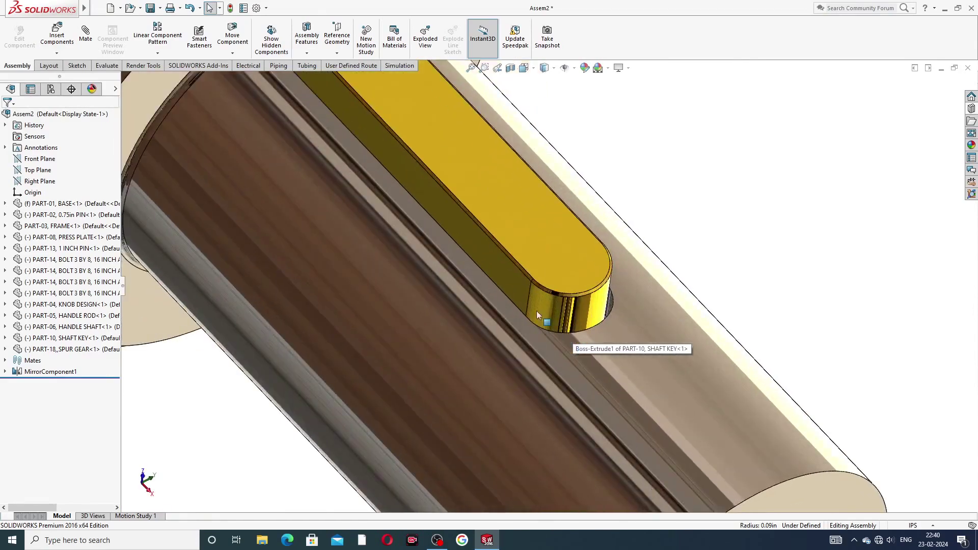
middle_drag(527, 331, 619, 256)
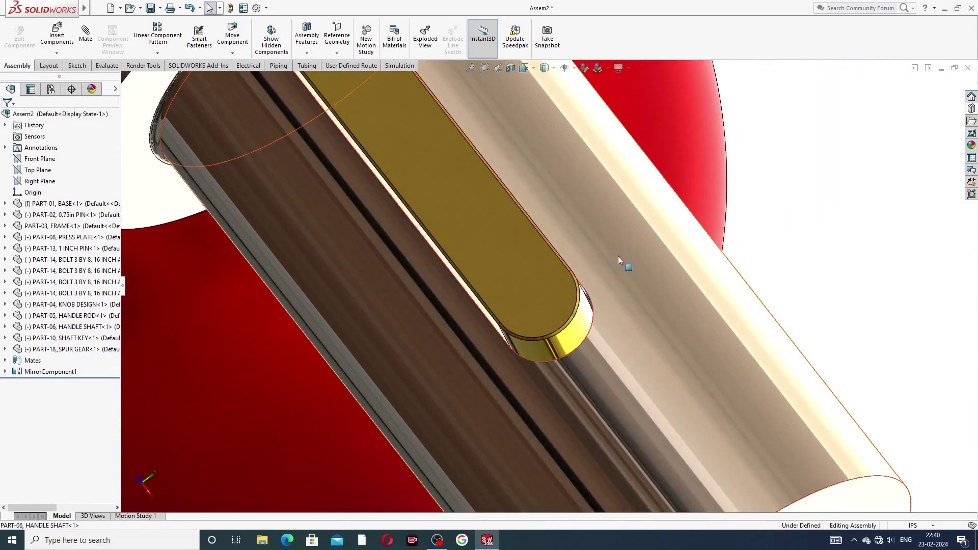
scroll(504, 324, up, 5)
scroll(504, 325, up, 5)
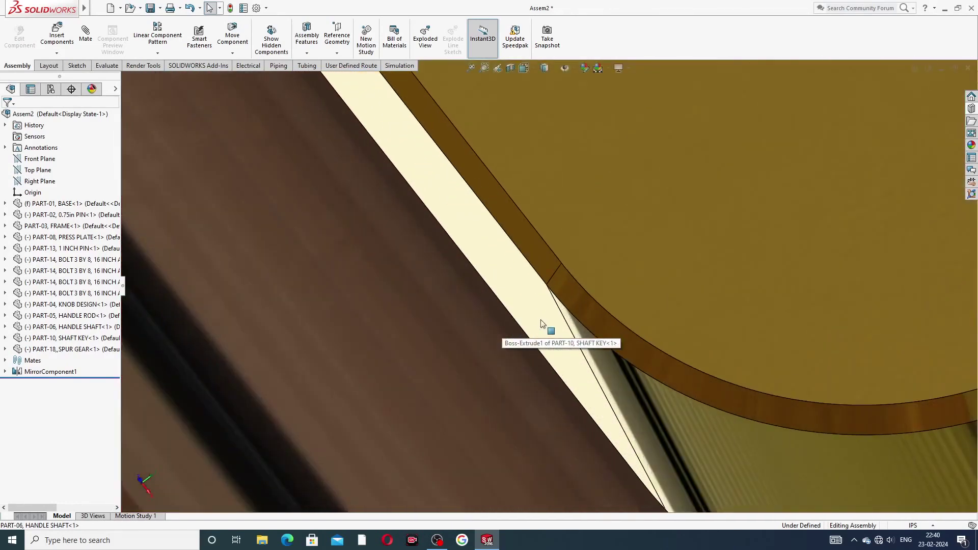
click(550, 325)
middle_drag(550, 325, 551, 316)
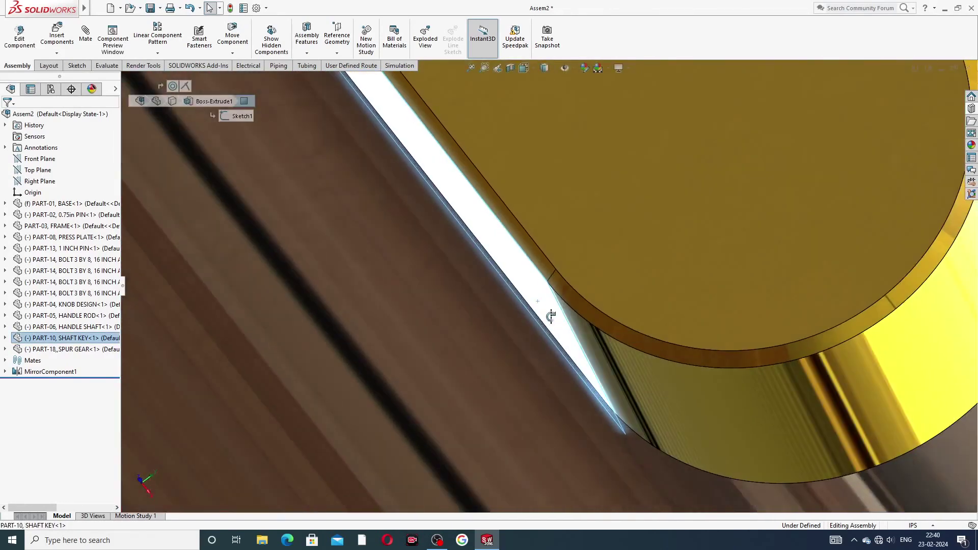
middle_drag(563, 283, 627, 218)
scroll(625, 215, up, 3)
middle_drag(555, 263, 512, 316)
scroll(666, 283, up, 5)
click(760, 260)
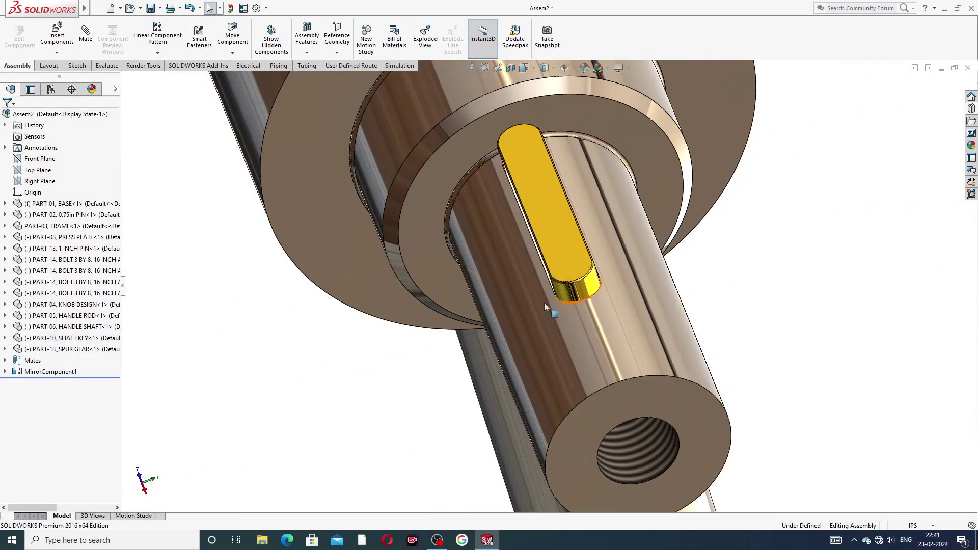
click(551, 213)
scroll(520, 225, up, 4)
click(633, 297)
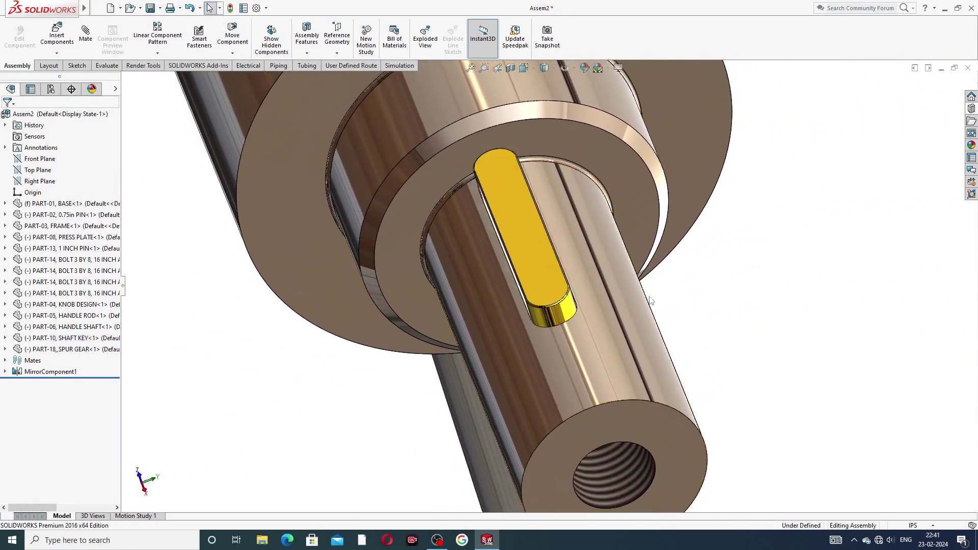
scroll(634, 296, up, 2)
scroll(634, 296, up, 2)
middle_drag(633, 306, 680, 263)
middle_drag(663, 431, 679, 402)
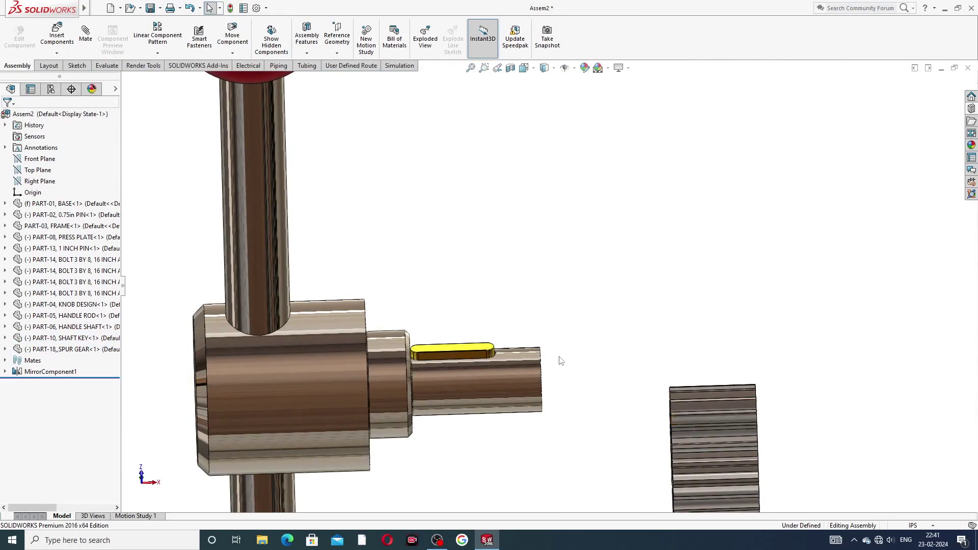
scroll(570, 359, down, 3)
scroll(655, 380, up, 3)
mouse_move(656, 381)
middle_down()
mouse_move(684, 376)
mouse_move(668, 384)
middle_up()
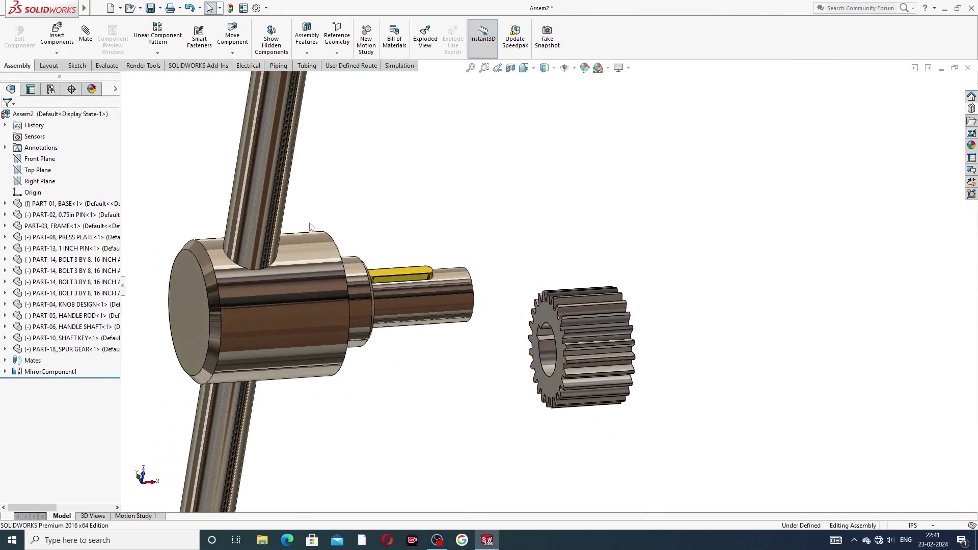
Add Concentric12 between the handle shaft's cylindrical face and the spur gear's bore
click(85, 35)
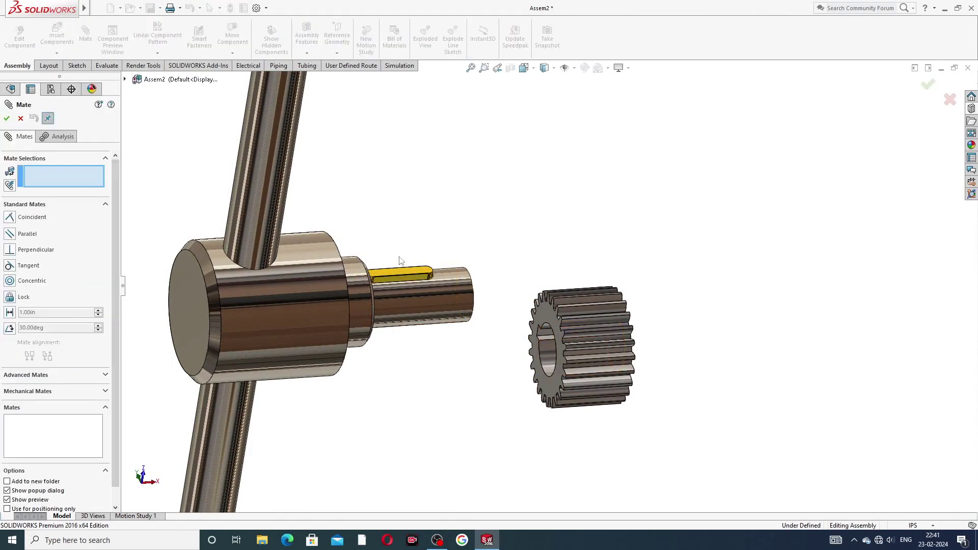
middle_drag(470, 314, 444, 319)
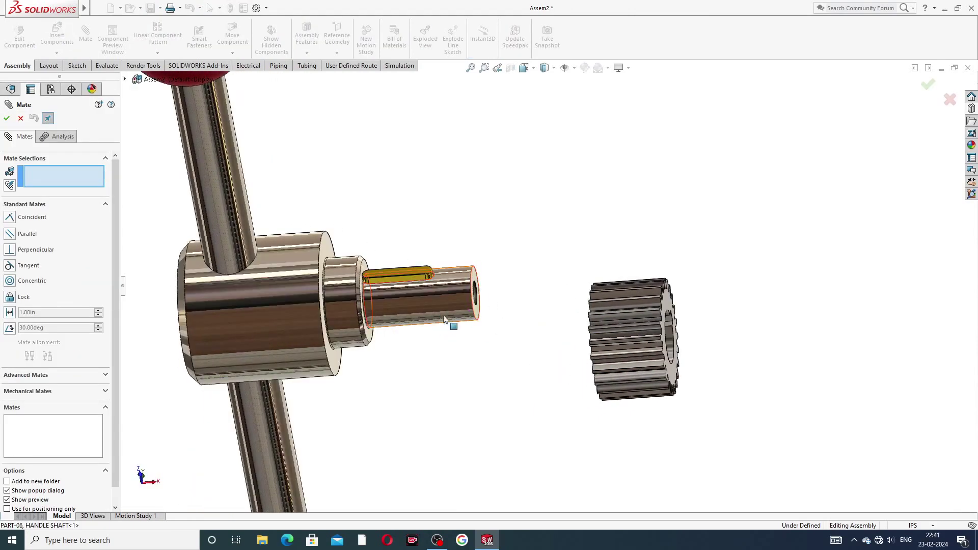
click(451, 302)
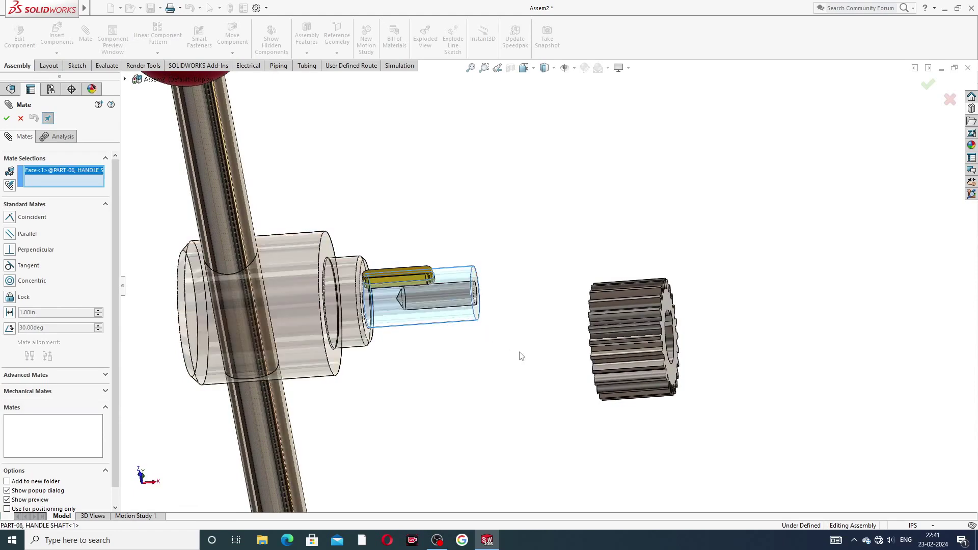
middle_drag(519, 356, 535, 334)
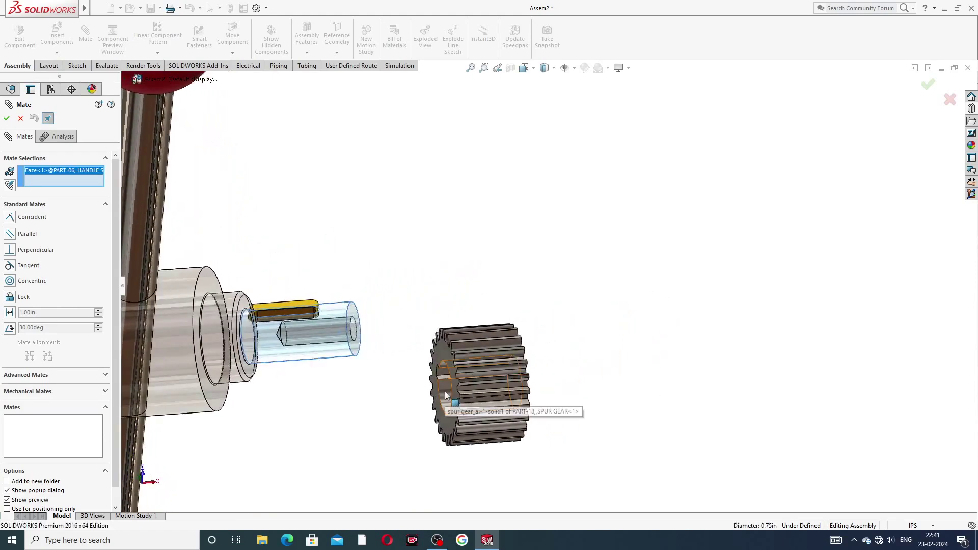
click(447, 396)
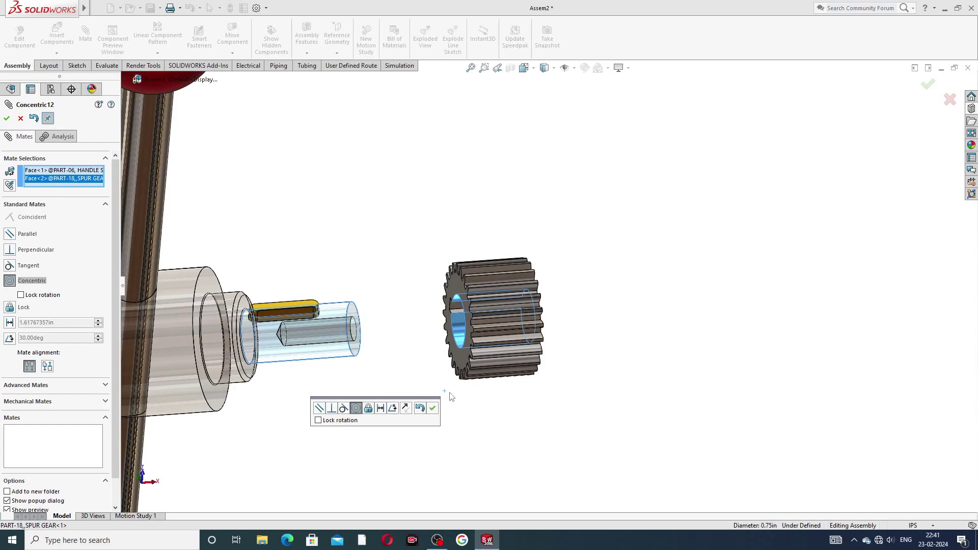
click(433, 409)
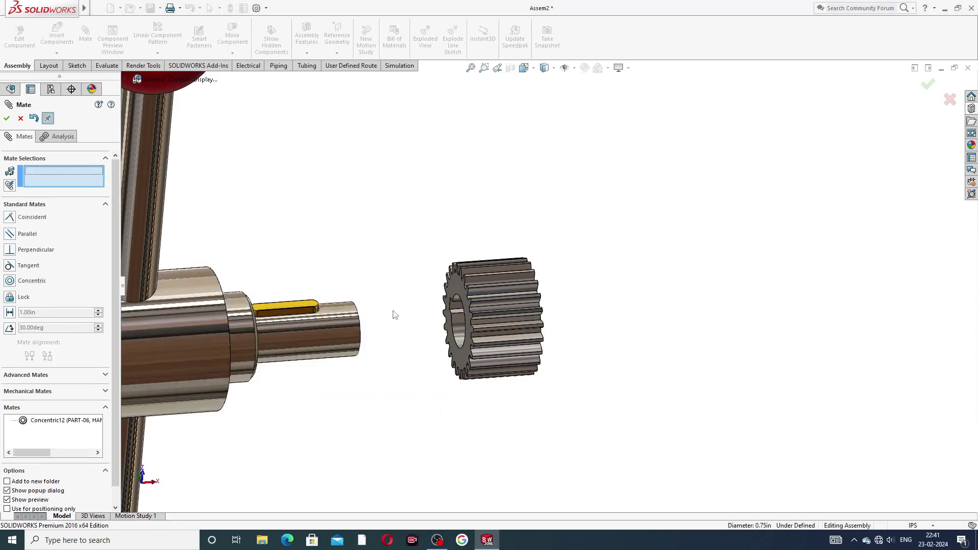
Add a Parallel mate between the shaft key's side face and the gear's keyway face
middle_drag(393, 315, 324, 335)
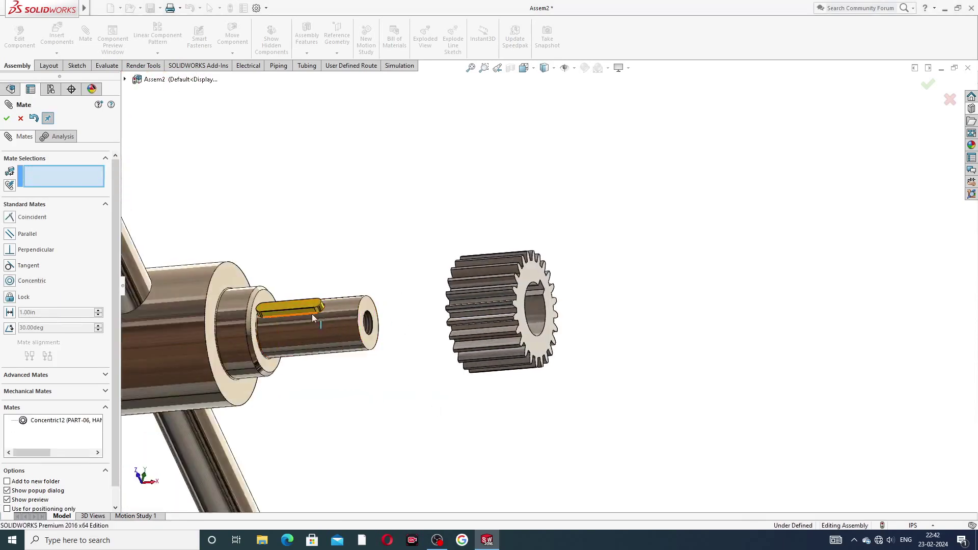
scroll(312, 316, down, 3)
click(347, 289)
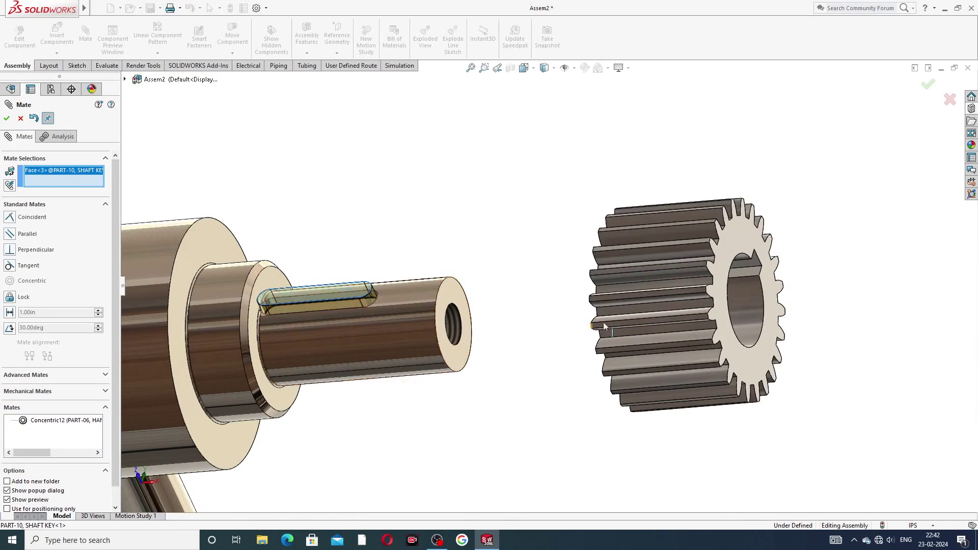
click(755, 264)
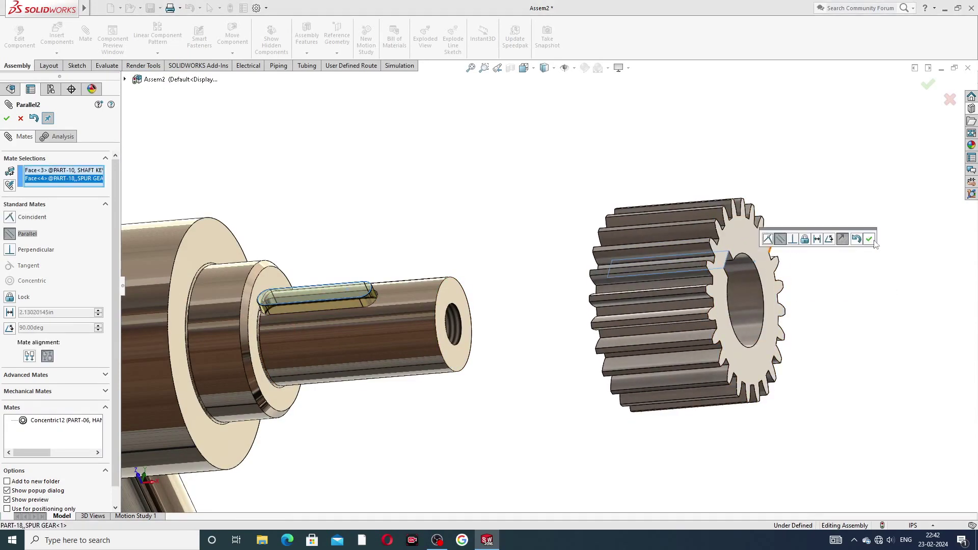
click(870, 239)
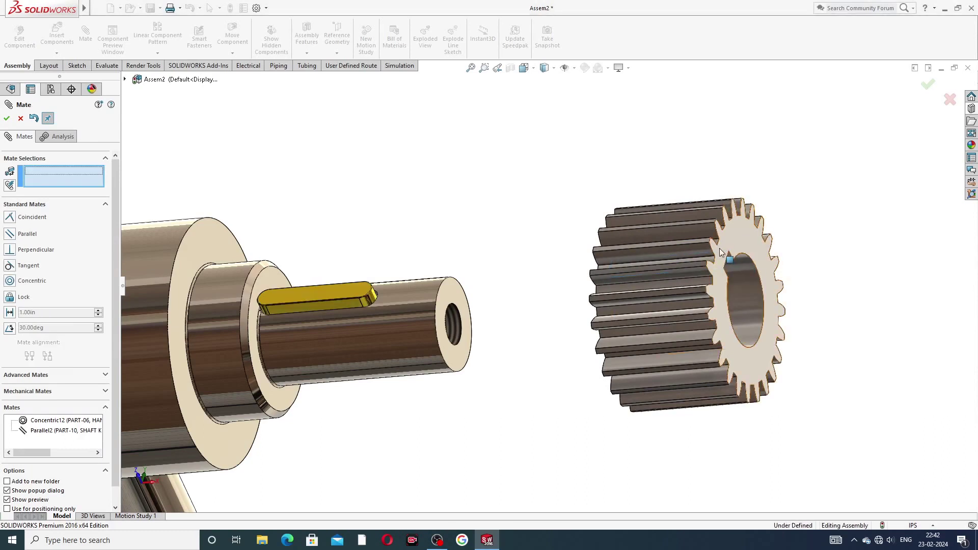
Slide the spur gear leftward onto the handle shaft past the key
drag(683, 255, 283, 246)
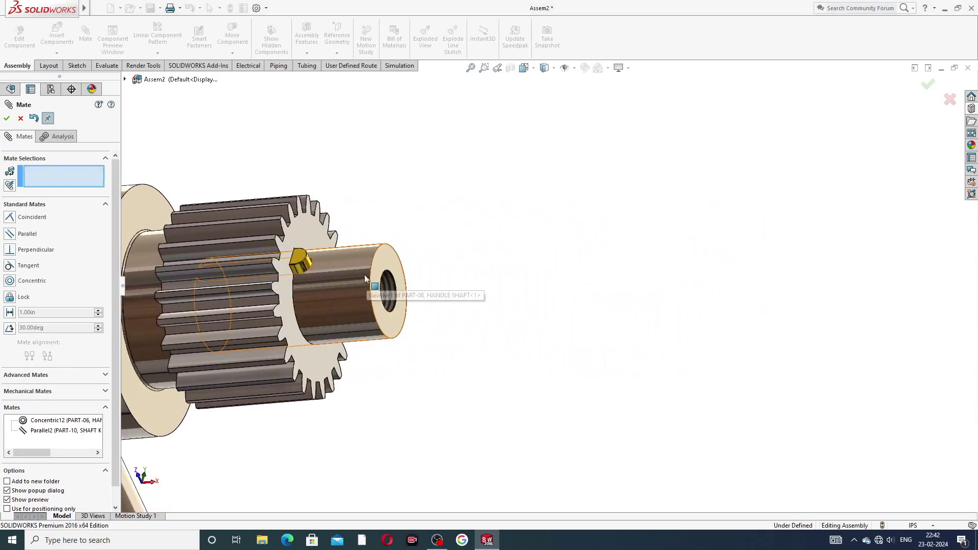
middle_drag(365, 274, 336, 280)
scroll(336, 280, down, 5)
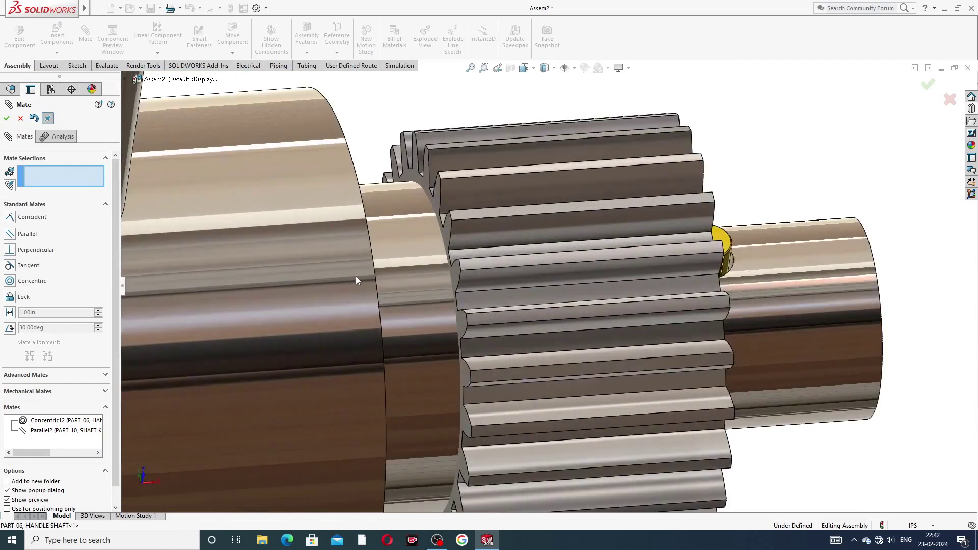
drag(463, 235, 476, 209)
Mate the spur gear's side face coincident with the handle shaft's shoulder (Coincident15)
middle_drag(463, 144, 462, 159)
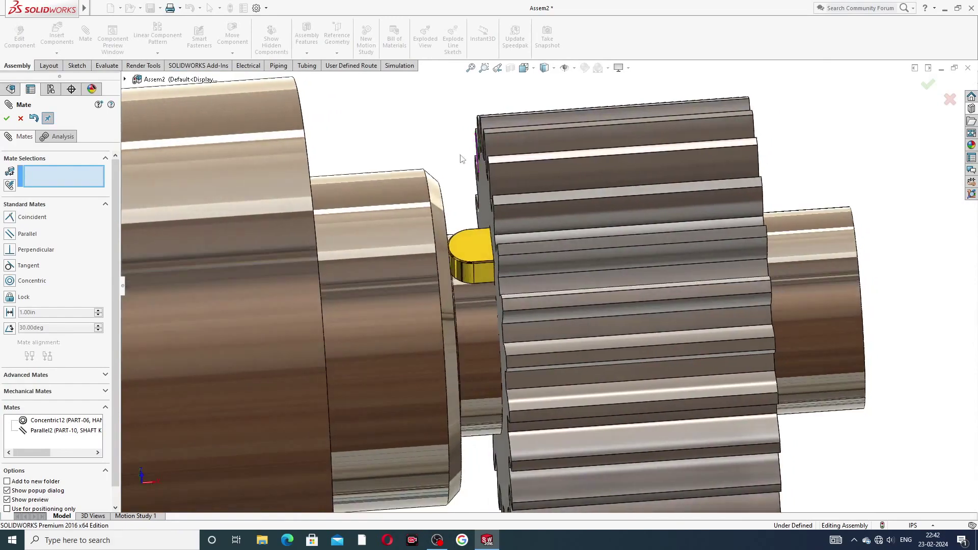
middle_drag(486, 199, 488, 228)
click(484, 205)
click(489, 228)
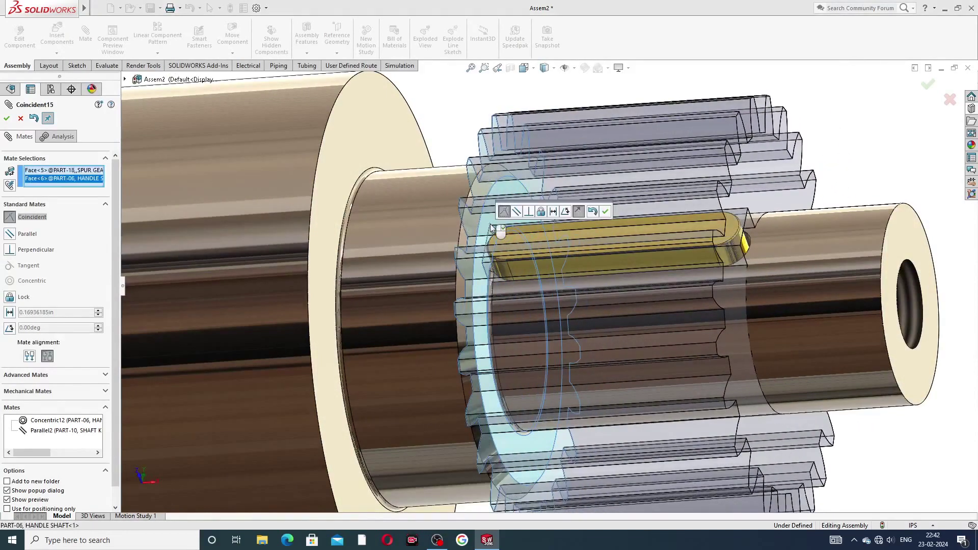
click(606, 212)
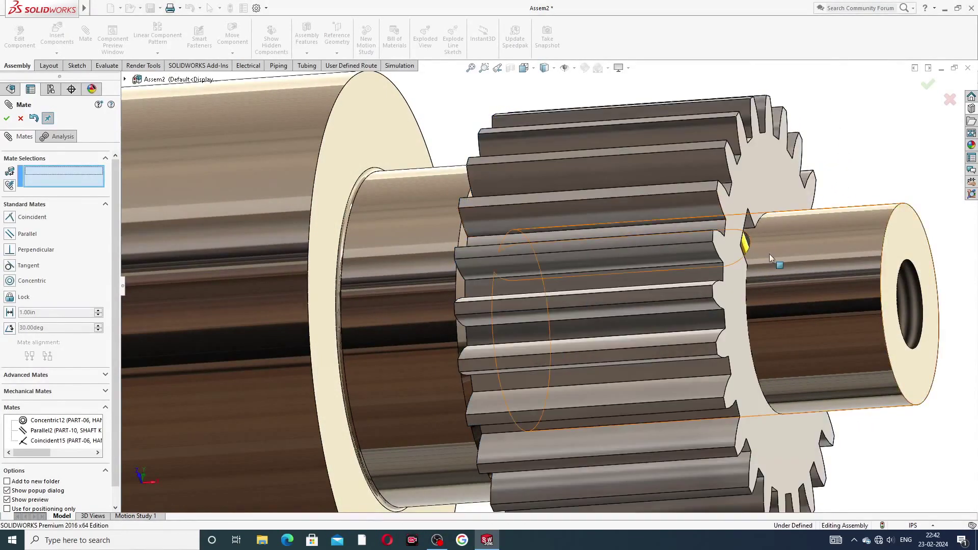
Select the spur gear's keyway face as a mate reference
middle_drag(614, 225, 676, 273)
scroll(785, 256, down, 8)
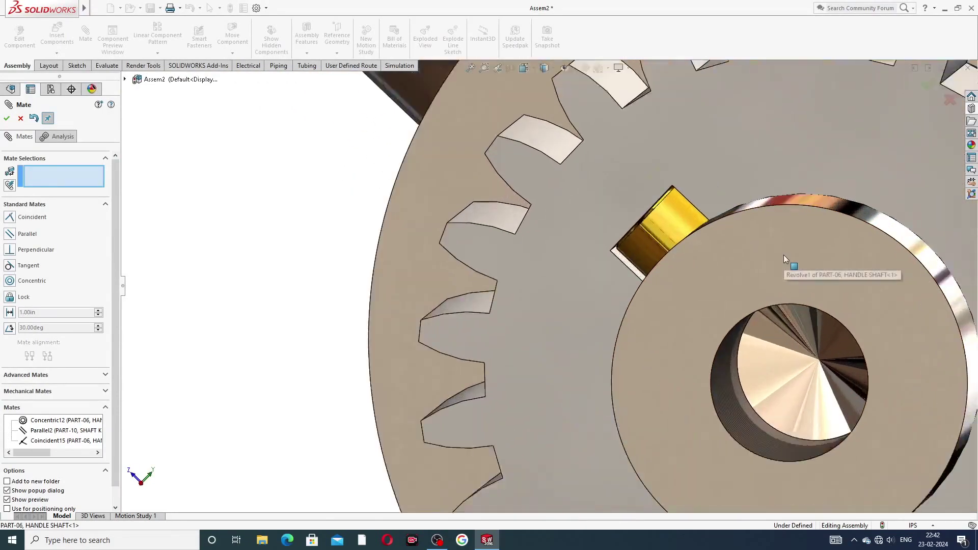
mouse_move(617, 247)
middle_down()
mouse_move(630, 243)
mouse_move(611, 257)
middle_up()
scroll(606, 277, down, 3)
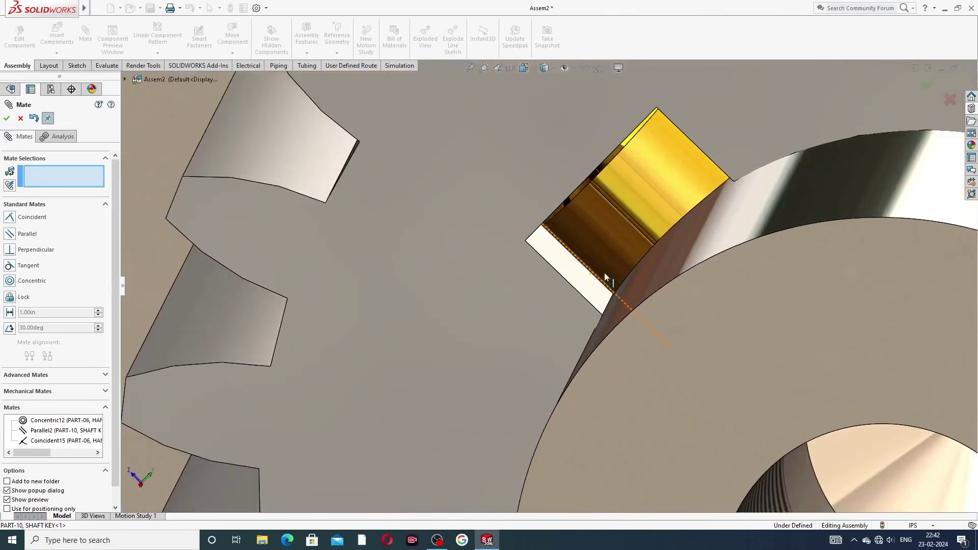
click(570, 275)
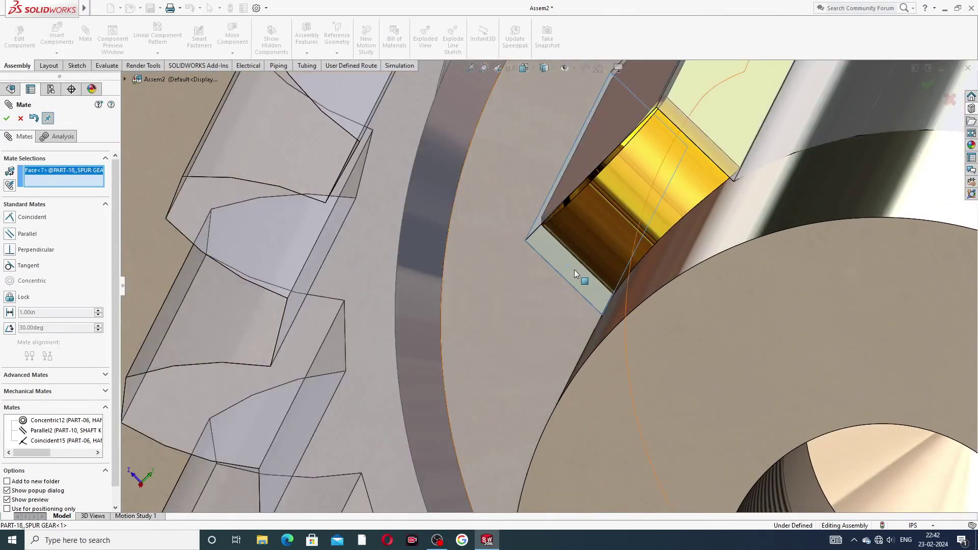
Pick the matching shaft key face, then cancel the proposed Parallel3 mate
scroll(574, 270, down, 3)
scroll(583, 259, up, 2)
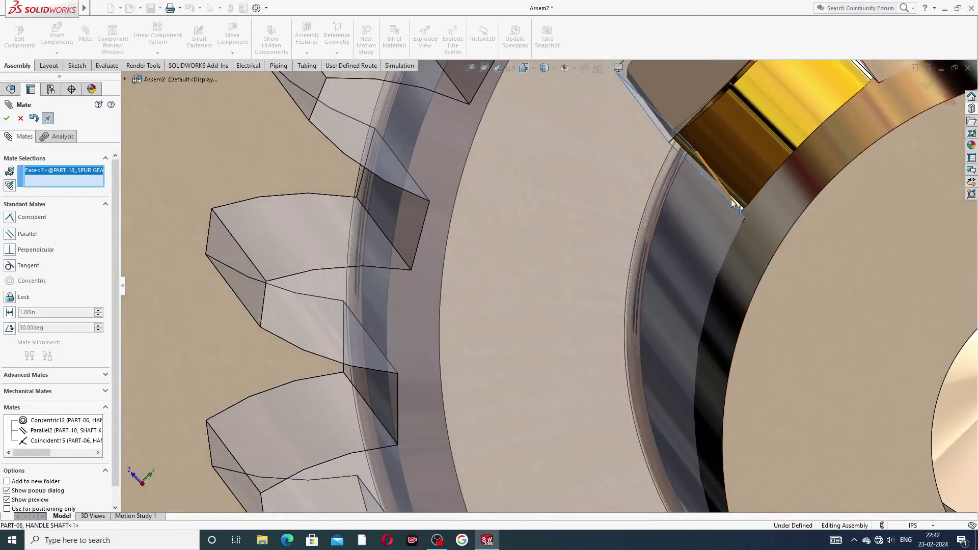
scroll(733, 203, down, 3)
scroll(733, 204, down, 3)
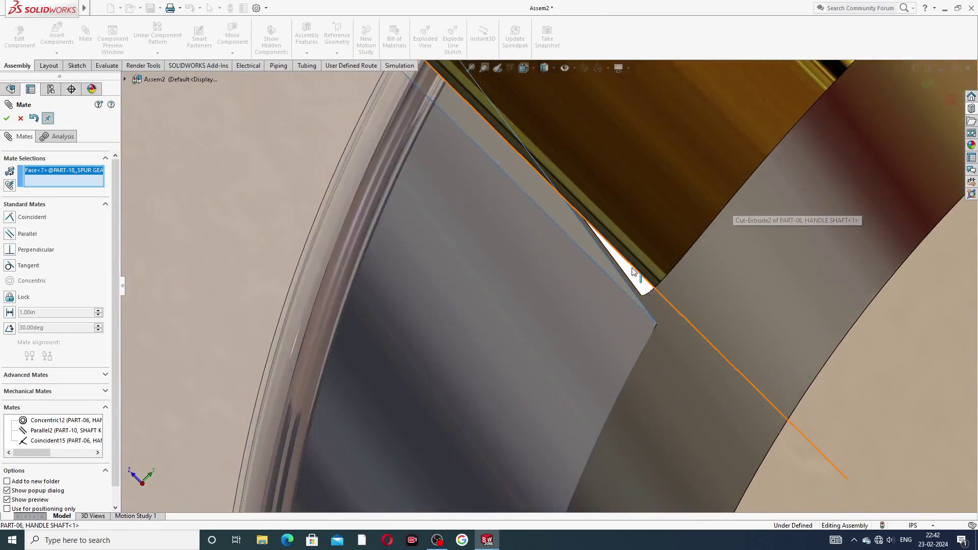
scroll(634, 280, down, 3)
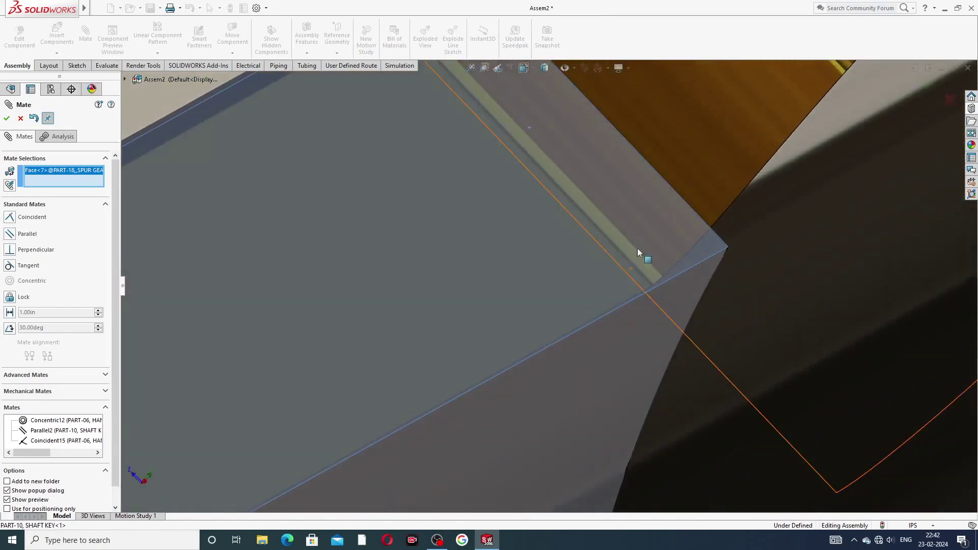
click(576, 276)
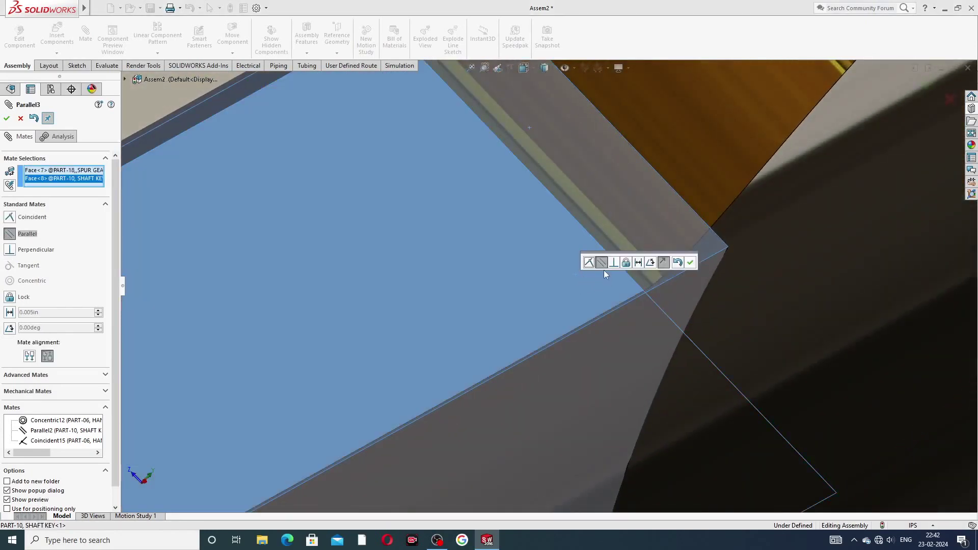
click(20, 118)
scroll(670, 278, up, 5)
scroll(671, 268, up, 4)
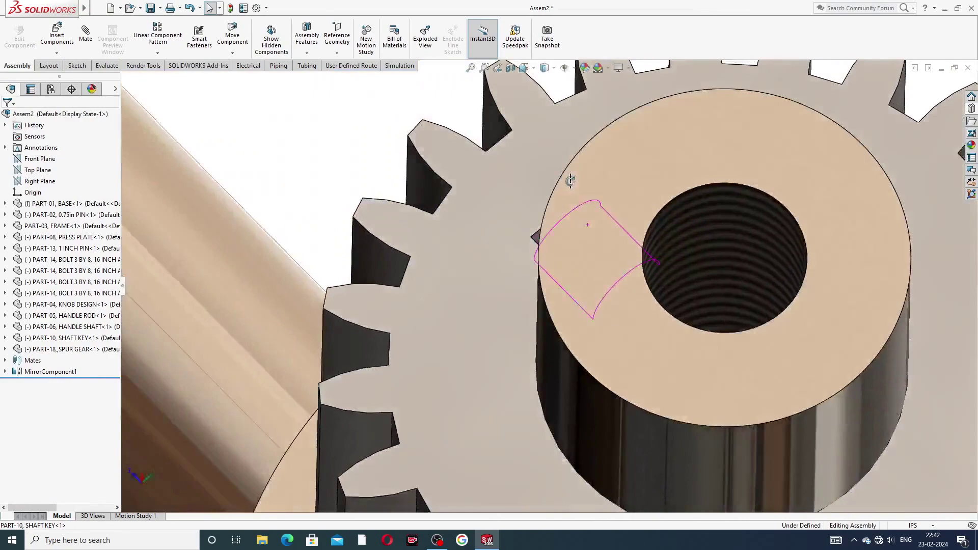
middle_drag(571, 180, 614, 263)
scroll(584, 208, down, 8)
click(610, 253)
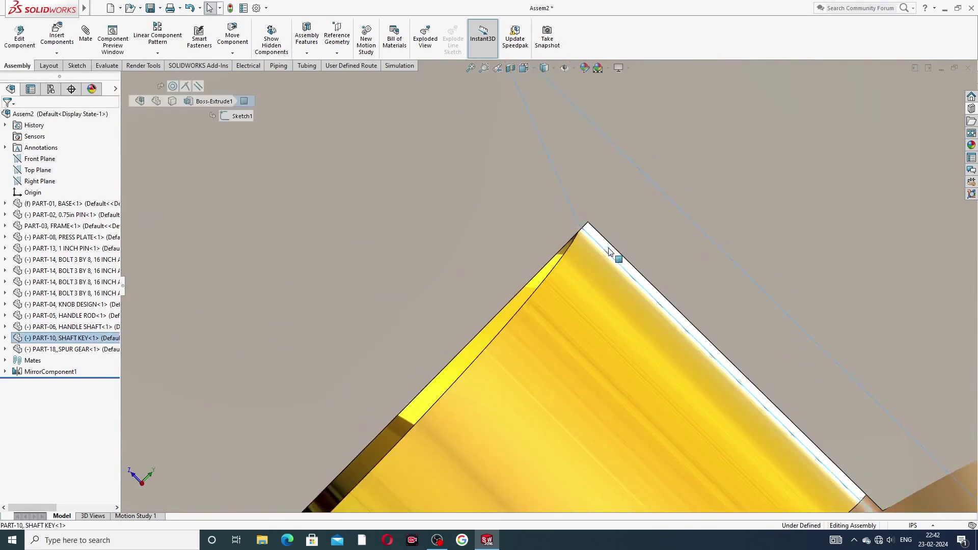
middle_drag(590, 324, 610, 294)
click(626, 261)
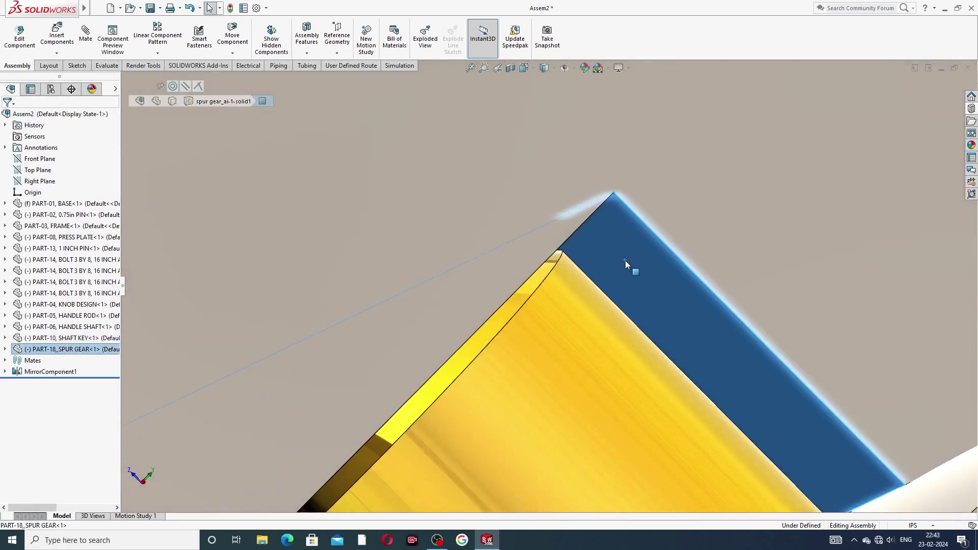
click(86, 35)
scroll(597, 283, down, 5)
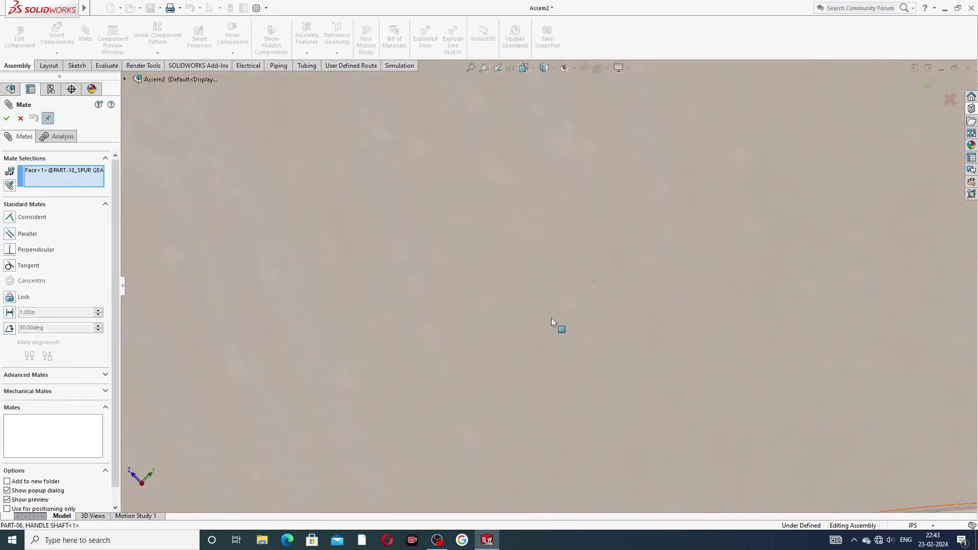
scroll(563, 306, up, 10)
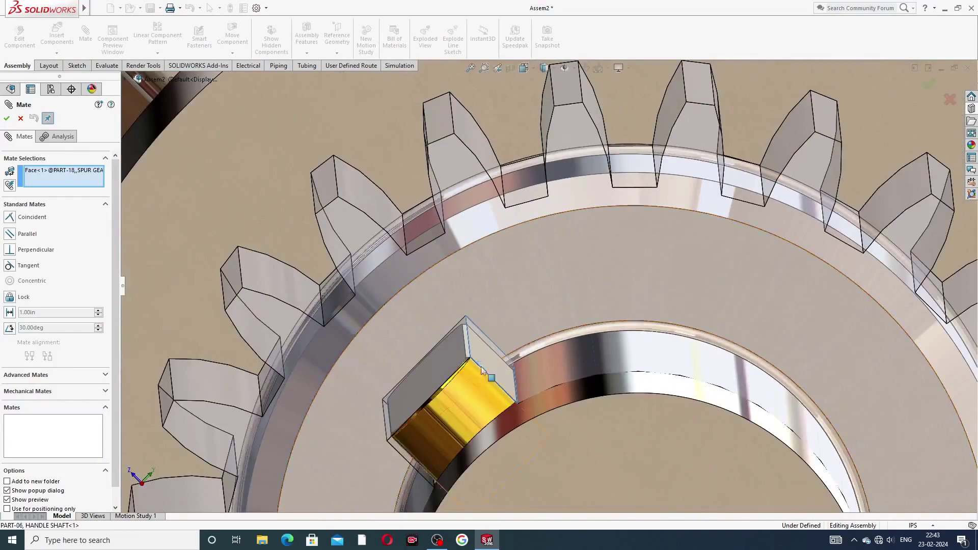
mouse_move(487, 382)
middle_down()
mouse_move(484, 356)
mouse_move(481, 387)
middle_up()
scroll(481, 383, down, 10)
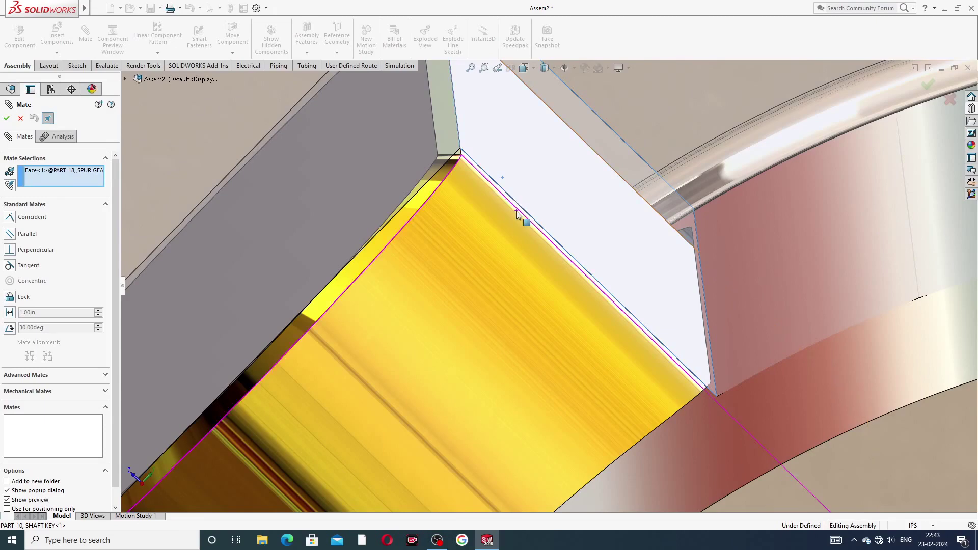
key(Tab)
key(shift+Tab)
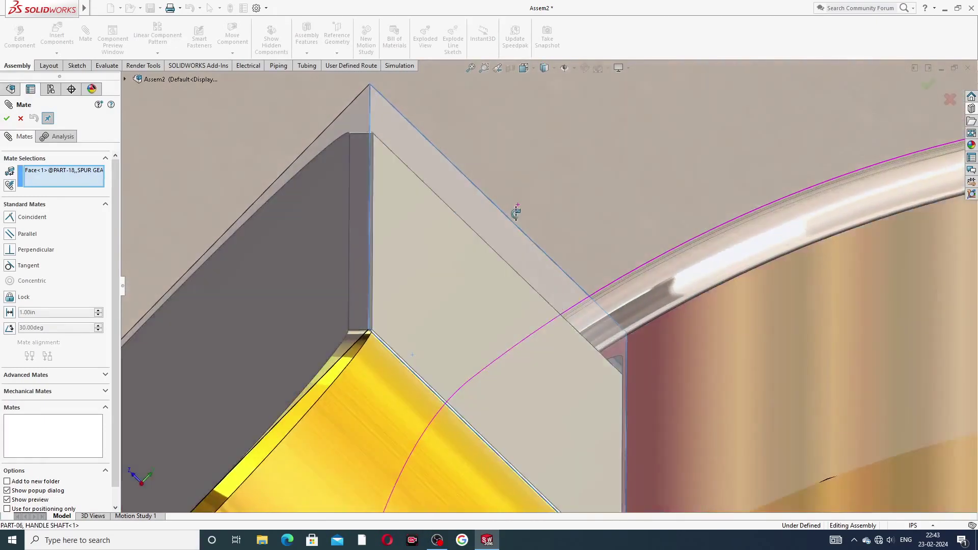
click(413, 363)
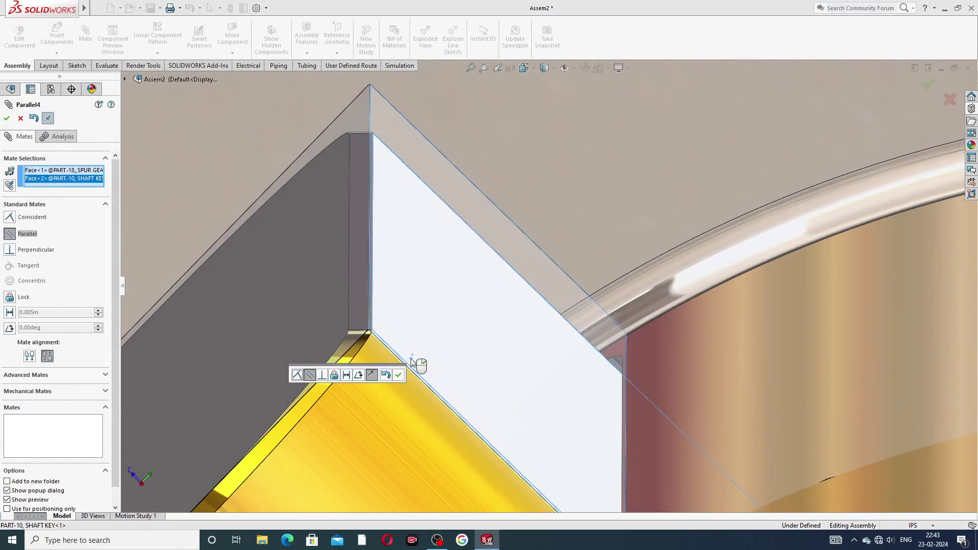
click(21, 119)
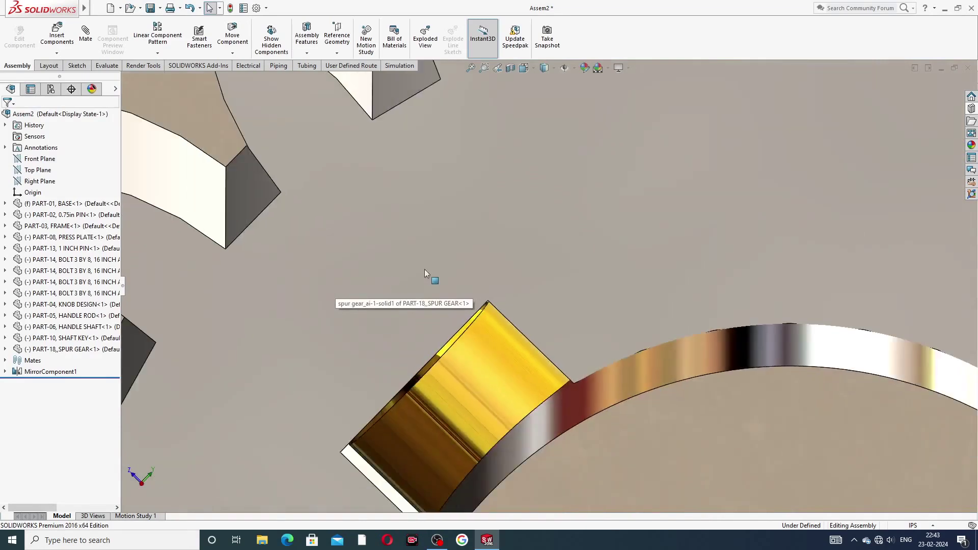
scroll(432, 264, up, 8)
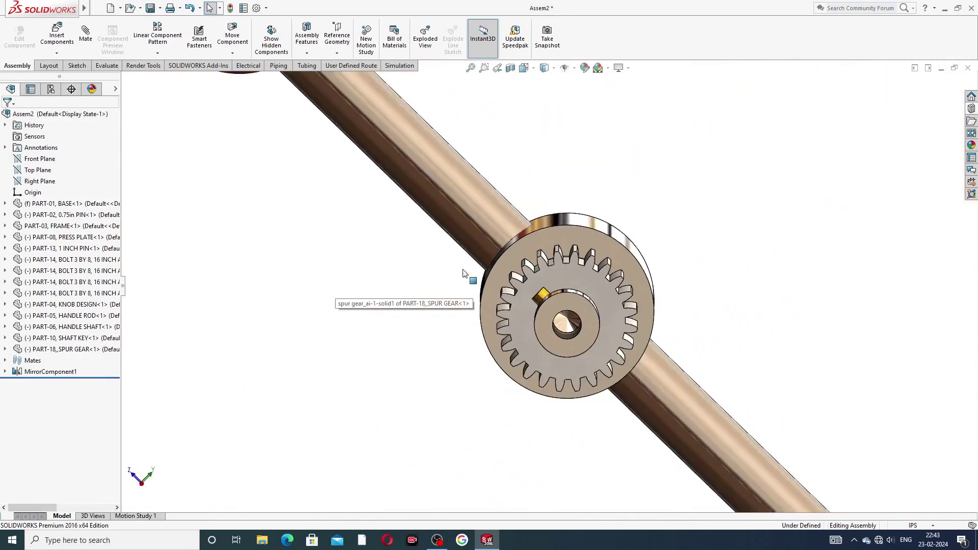
Orbit to a side view of the handle shaft, gear and gearbox
middle_drag(464, 273, 477, 259)
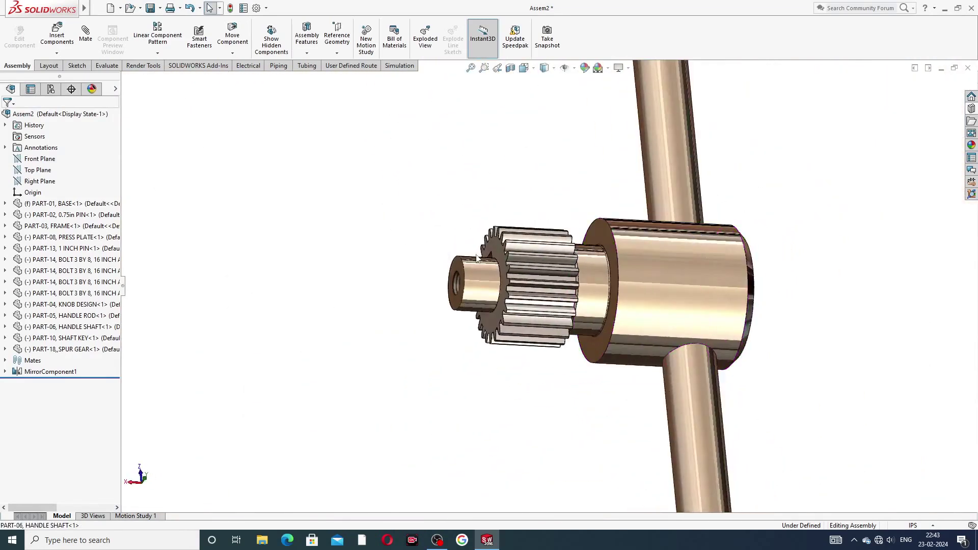
scroll(521, 245, up, 8)
middle_drag(550, 277, 560, 305)
click(545, 320)
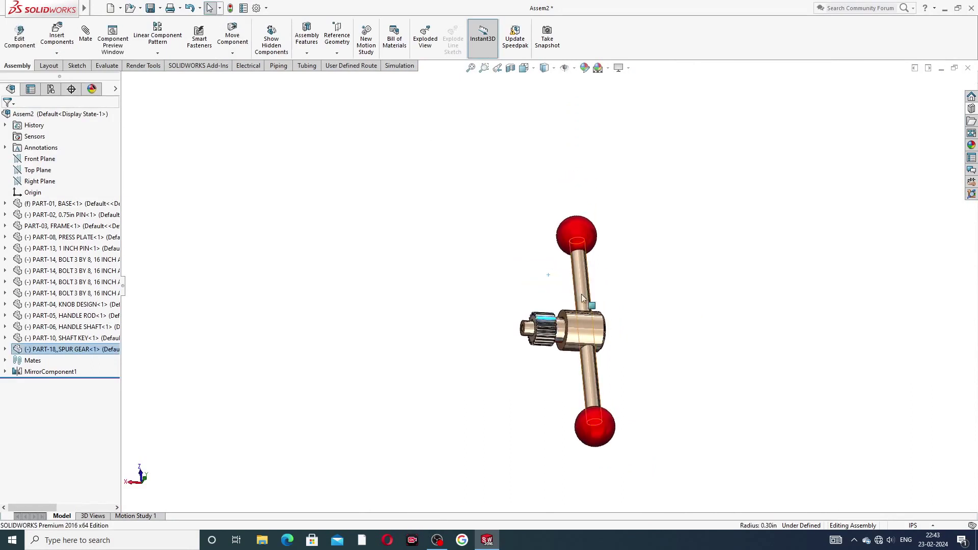
click(634, 270)
scroll(460, 286, up, 5)
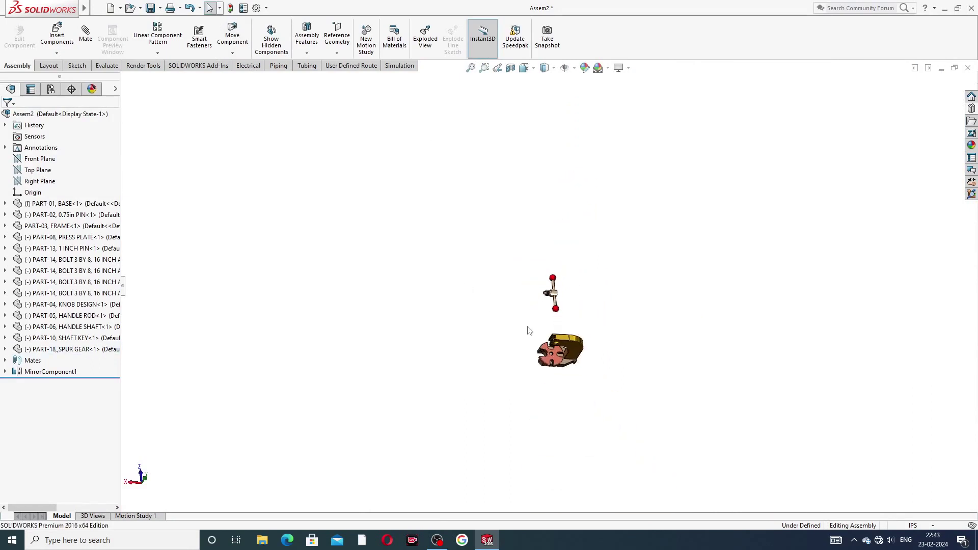
middle_drag(553, 294, 560, 229)
scroll(562, 226, down, 3)
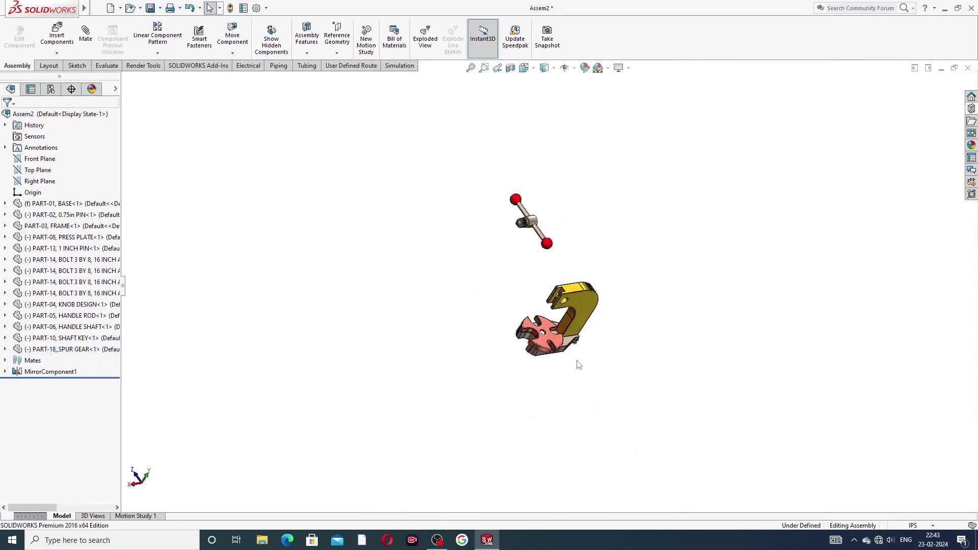
Freely rotate the handle shaft with Rotate Component, flipping it to the opposite diagonal
click(232, 53)
click(255, 76)
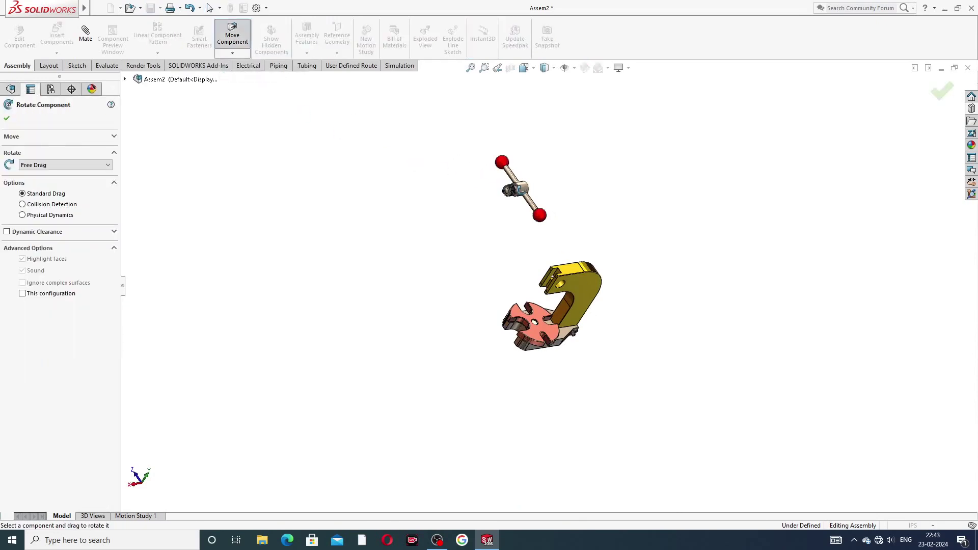
drag(517, 190, 464, 211)
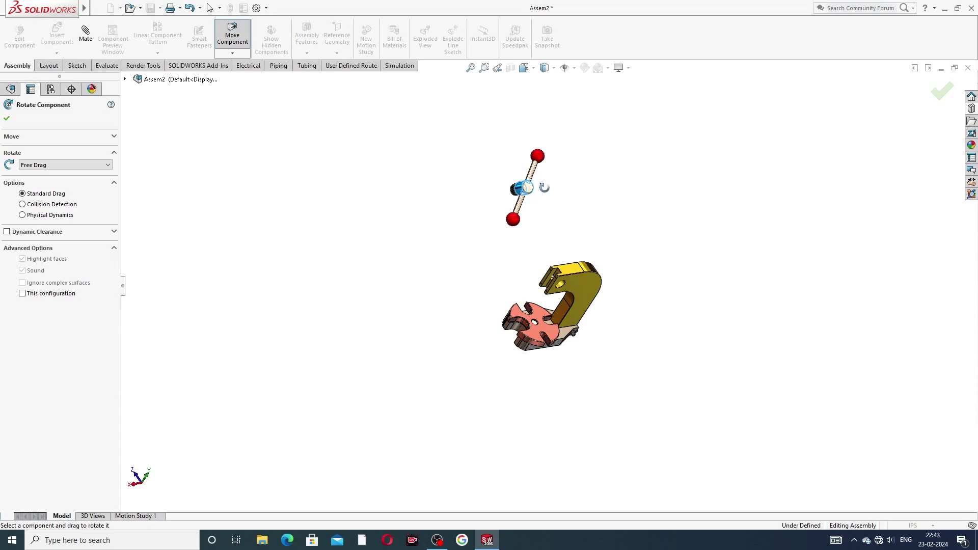
scroll(544, 188, down, 3)
middle_drag(506, 209, 543, 249)
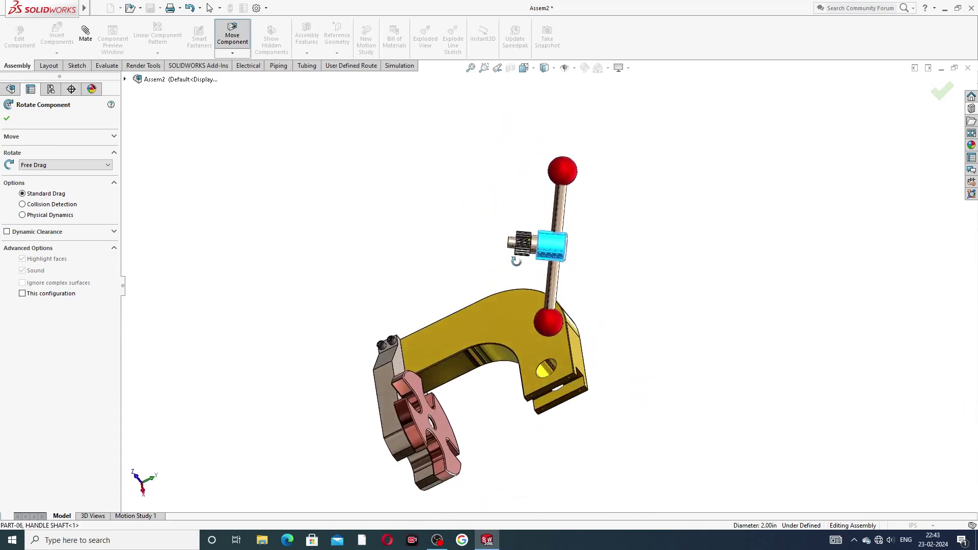
scroll(516, 262, down, 6)
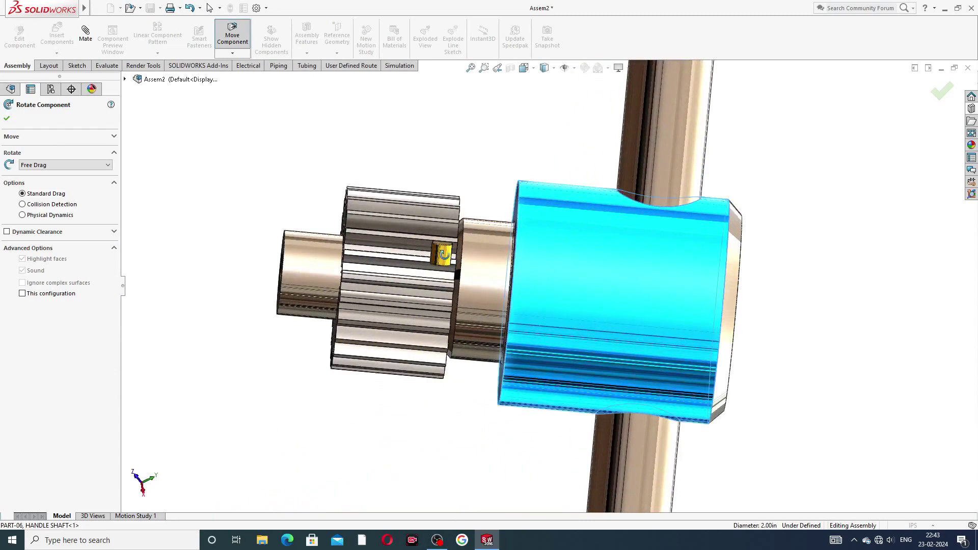
middle_drag(421, 247, 443, 250)
middle_drag(476, 253, 490, 243)
scroll(483, 250, up, 3)
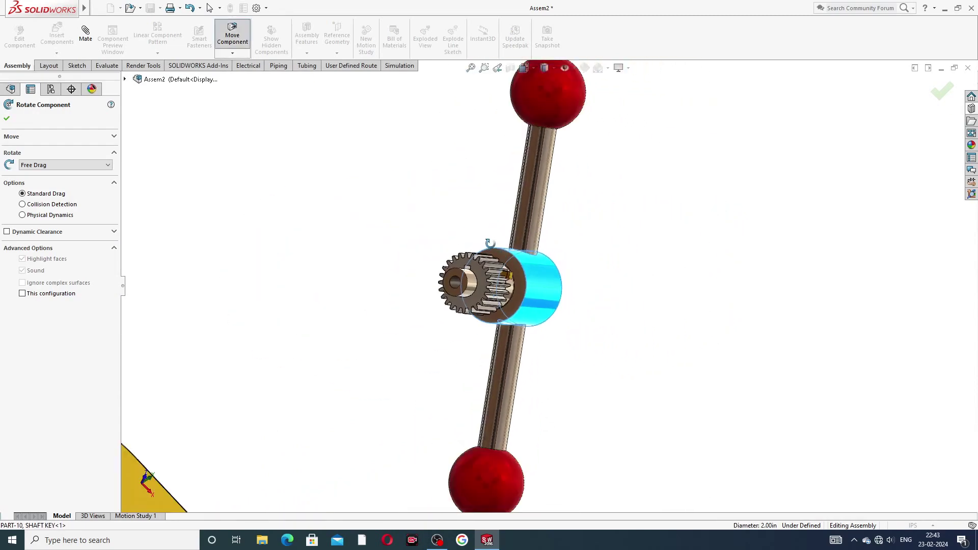
Rotate the handle assembly until its pinion faces the frame, then return to Select
drag(511, 276, 597, 244)
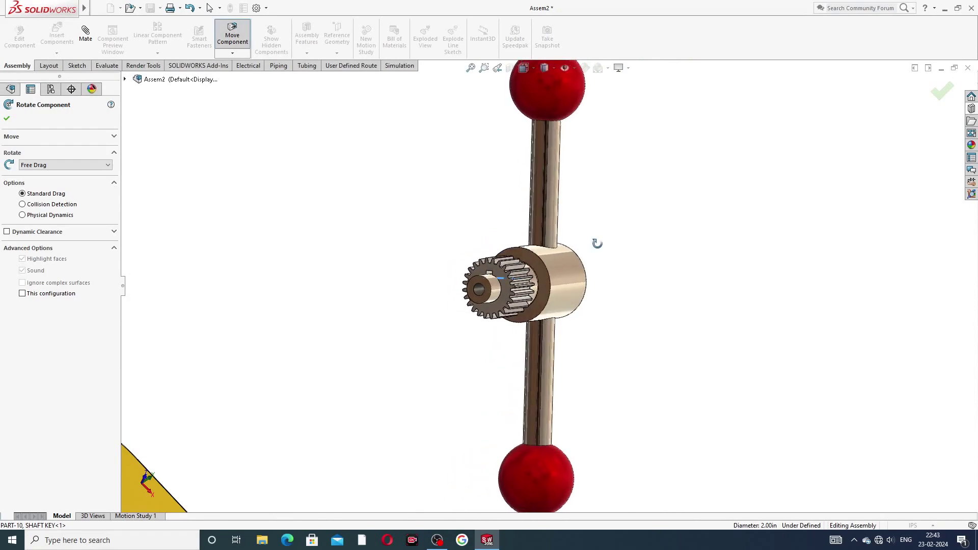
drag(526, 309, 586, 259)
middle_drag(586, 258, 460, 232)
mouse_move(584, 275)
mouse_down()
mouse_move(620, 301)
mouse_move(593, 313)
mouse_move(629, 213)
mouse_move(588, 275)
mouse_up()
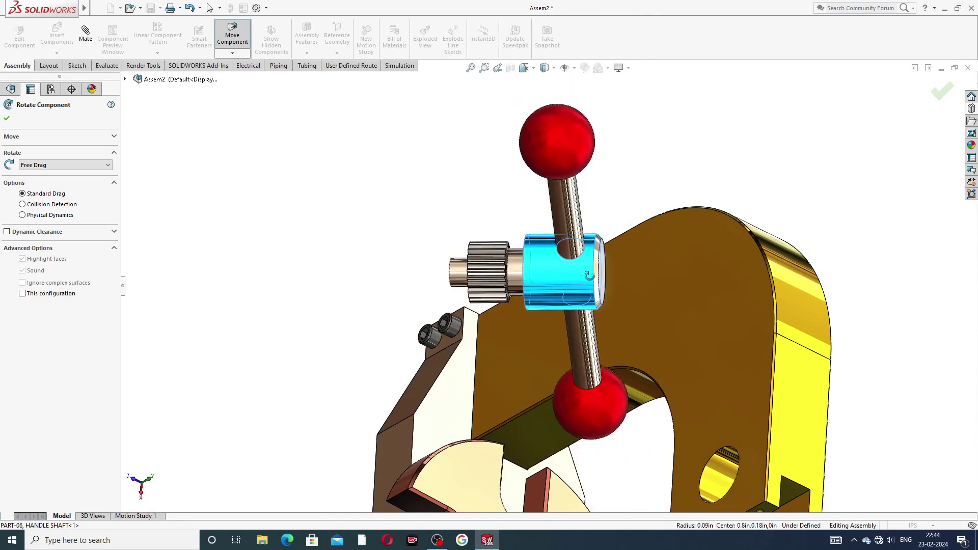
right_click(572, 176)
click(614, 188)
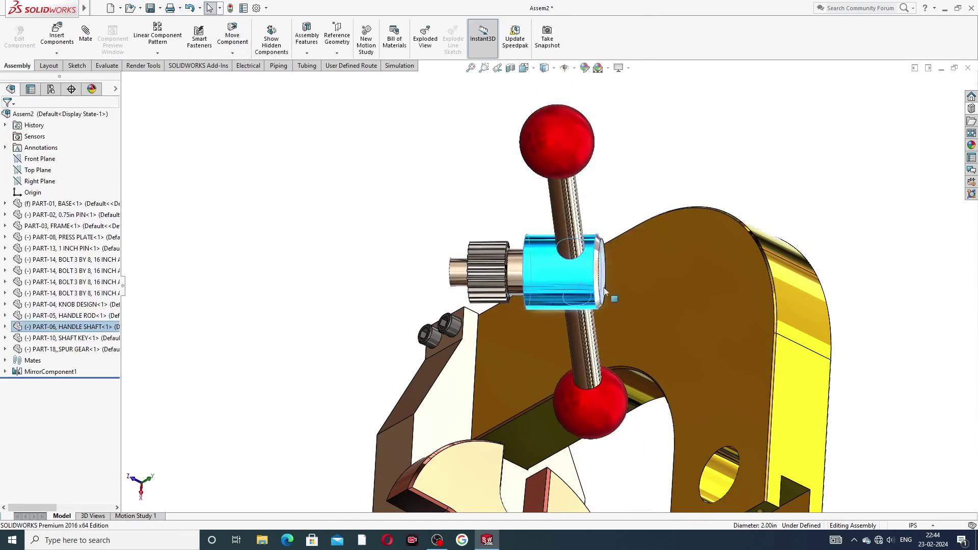
Drag the handle shaft assembly up beside the C-frame's top arm
middle_drag(605, 291, 889, 425)
scroll(880, 436, up, 3)
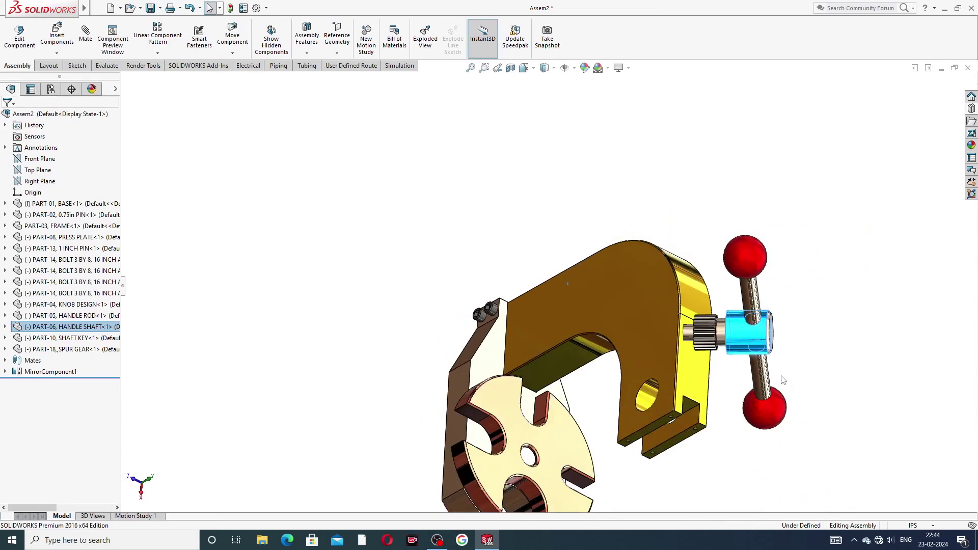
middle_drag(783, 380, 628, 300)
drag(628, 301, 748, 381)
middle_drag(711, 392, 666, 411)
scroll(665, 407, down, 5)
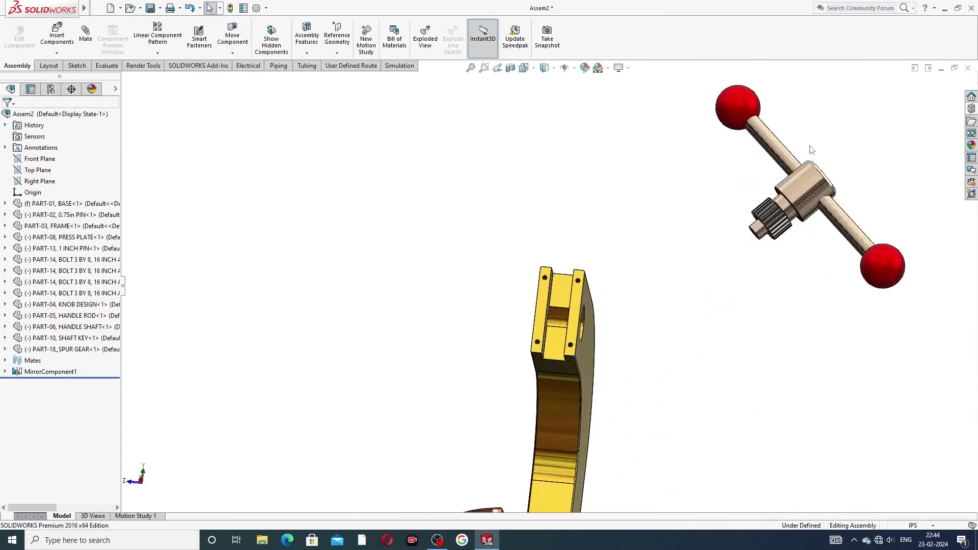
drag(813, 185, 730, 298)
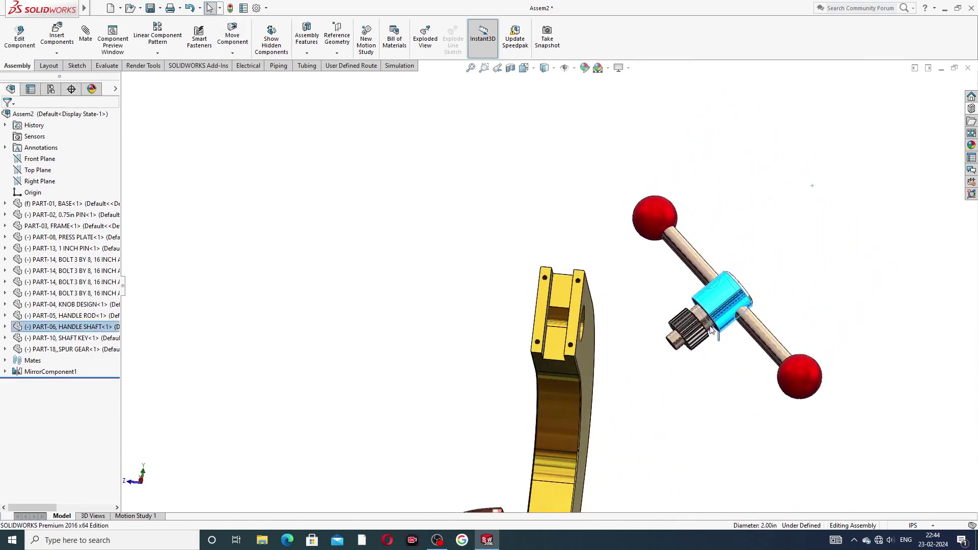
click(647, 309)
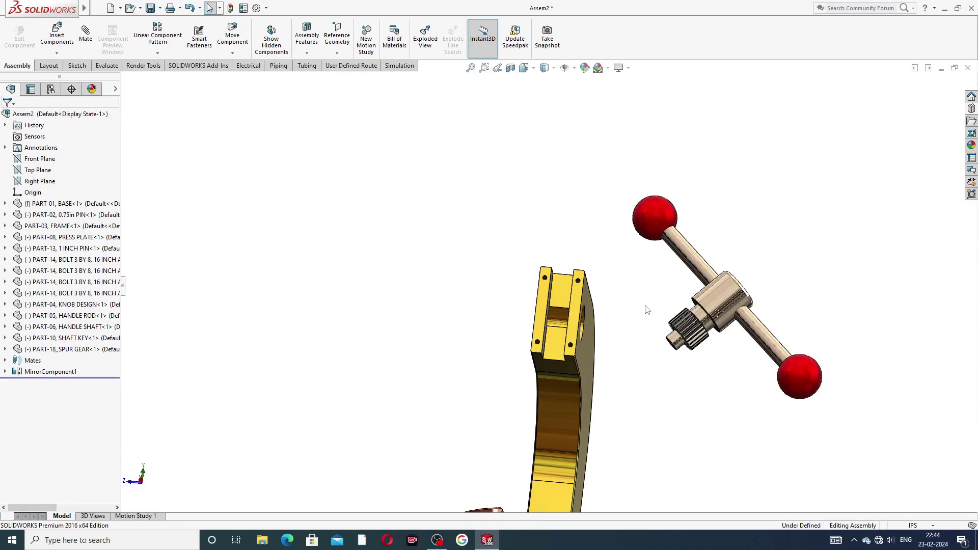
Slide the handle assembly along its axis next to the frame's upper side hole
middle_drag(727, 360, 825, 282)
drag(824, 279, 791, 273)
middle_drag(720, 258, 747, 208)
click(747, 204)
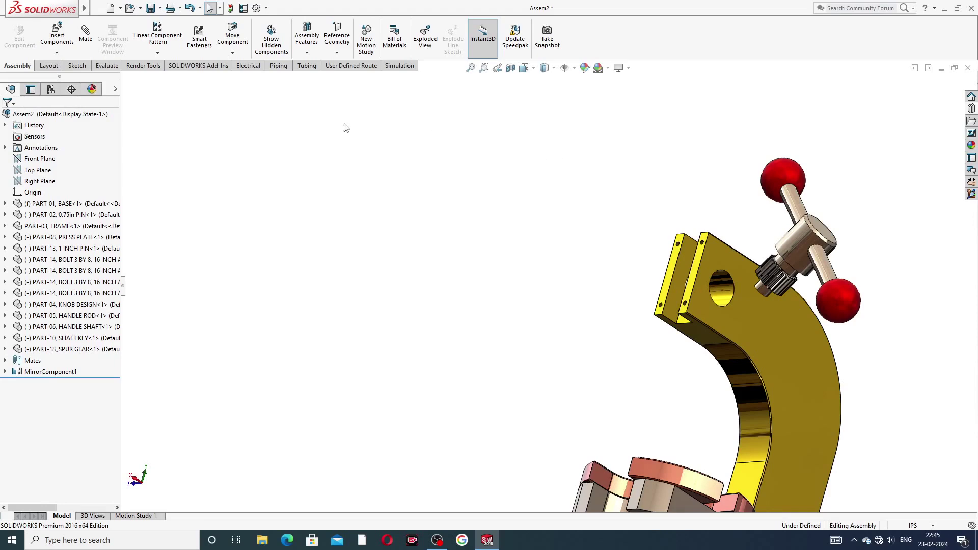
Mate the frame face and the handle shaft face flush with Coincident18
click(86, 33)
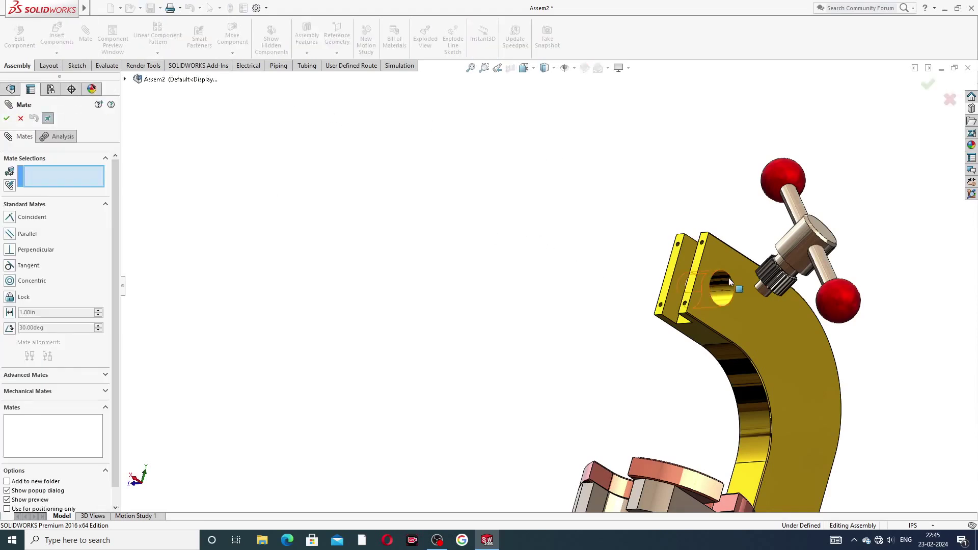
middle_drag(730, 282, 762, 378)
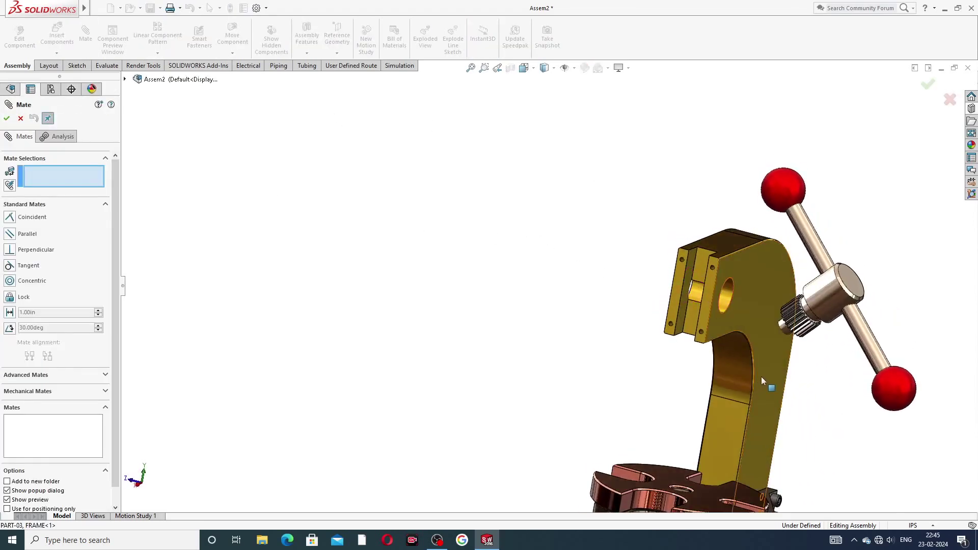
click(738, 267)
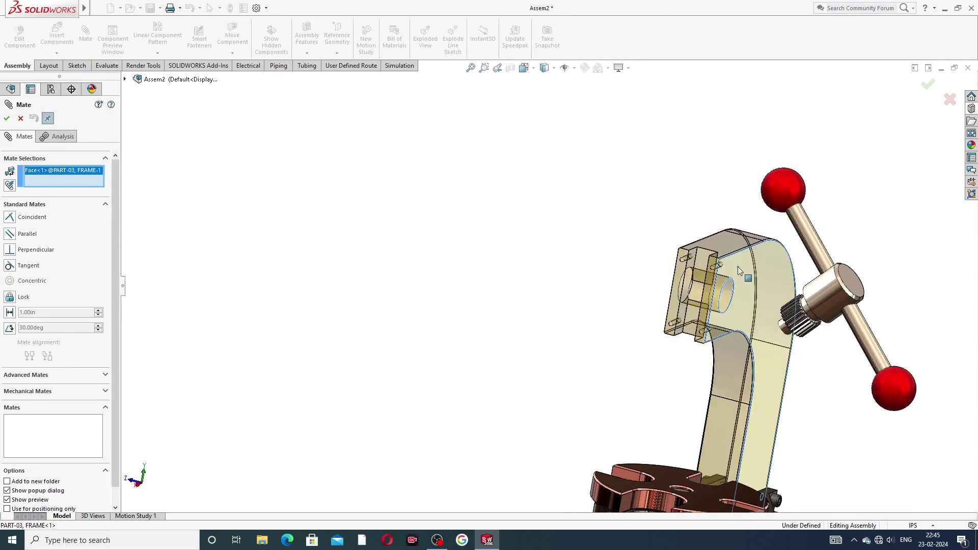
middle_drag(770, 332, 822, 314)
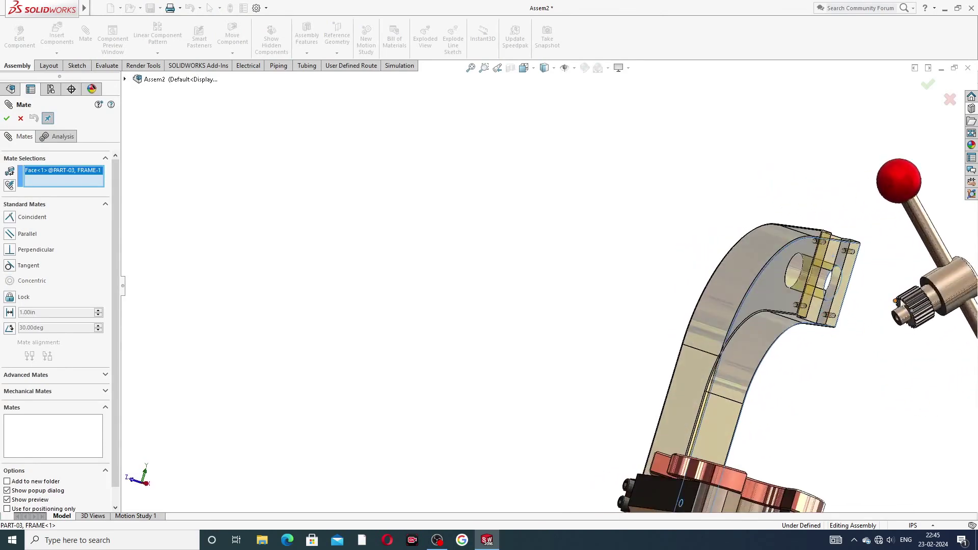
scroll(917, 300, down, 3)
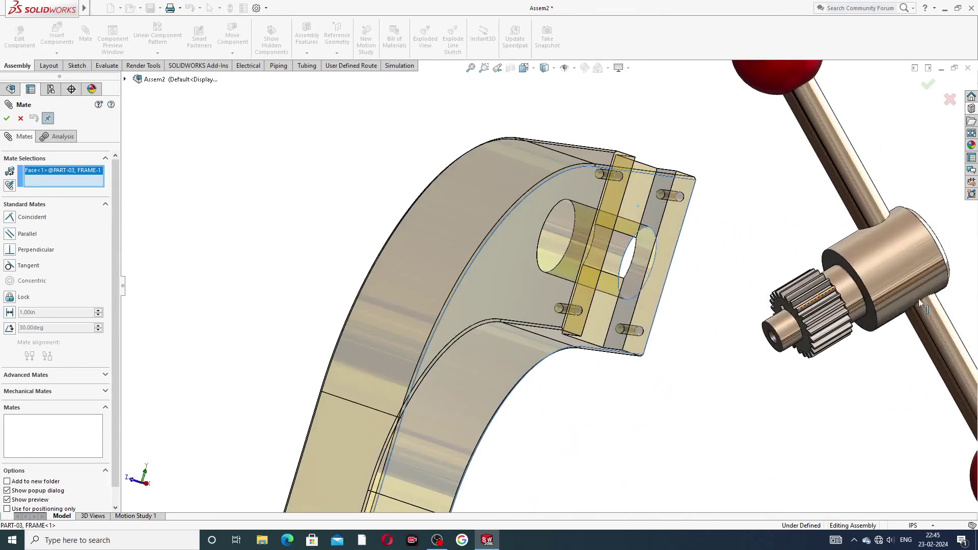
click(836, 258)
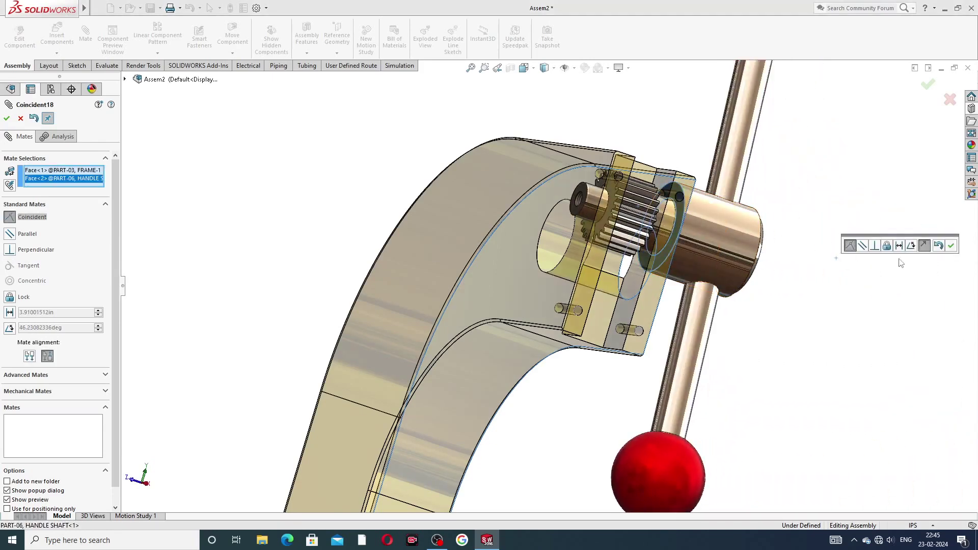
click(950, 246)
Centre the shaft collar in the frame's side hole with Concentric13
middle_drag(826, 218, 768, 191)
drag(740, 223, 763, 251)
drag(704, 252, 704, 230)
drag(749, 262, 708, 317)
middle_drag(716, 300, 700, 273)
click(701, 273)
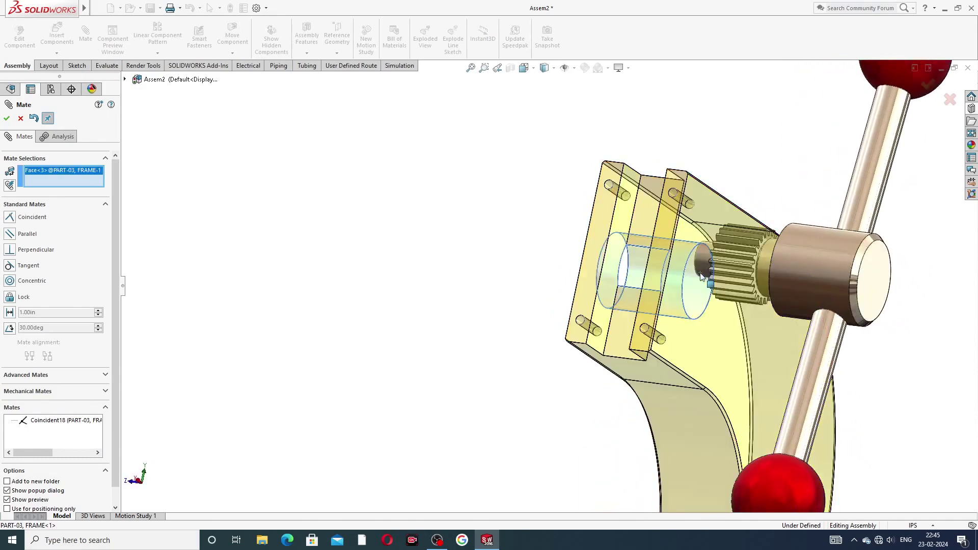
click(819, 255)
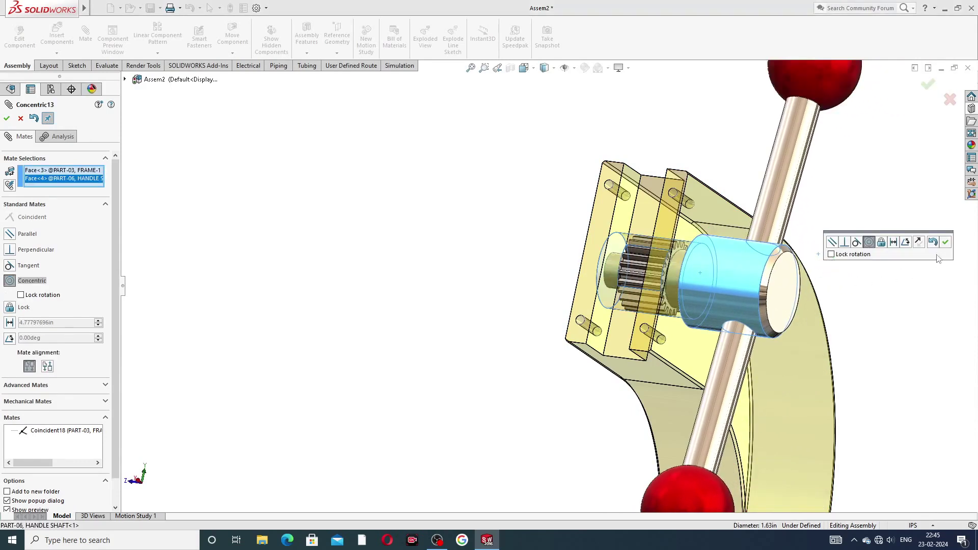
click(945, 243)
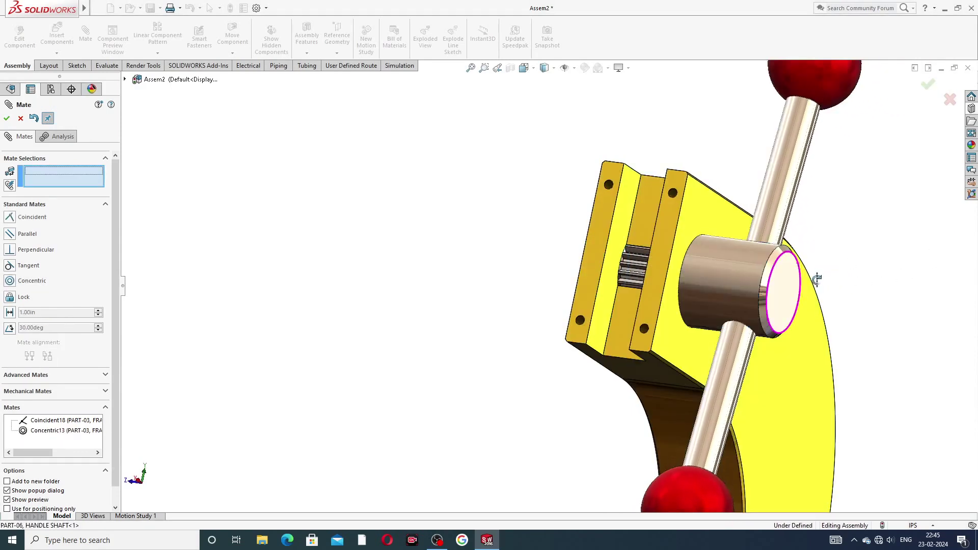
Spin the handle about its collar and close the mating session without a new mate
middle_drag(812, 277, 791, 329)
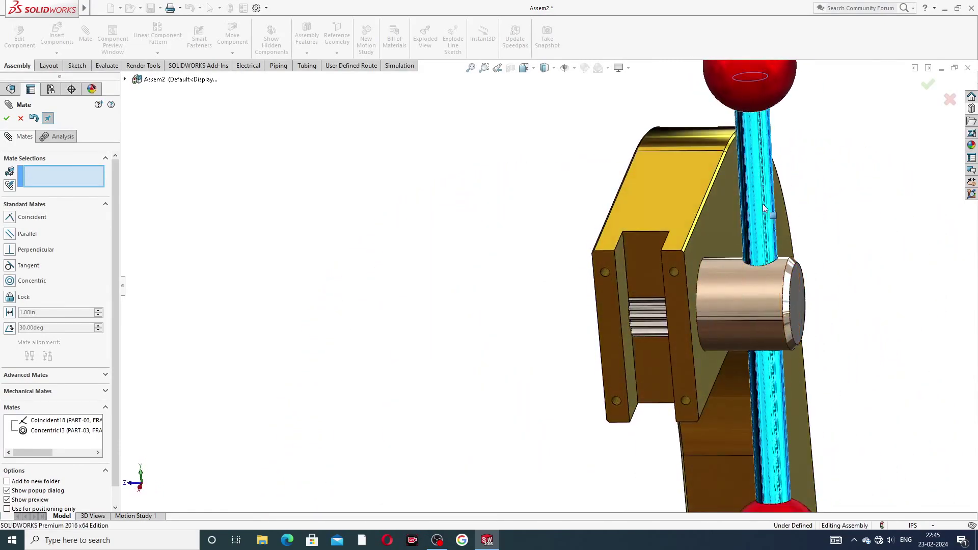
scroll(769, 254, up, 4)
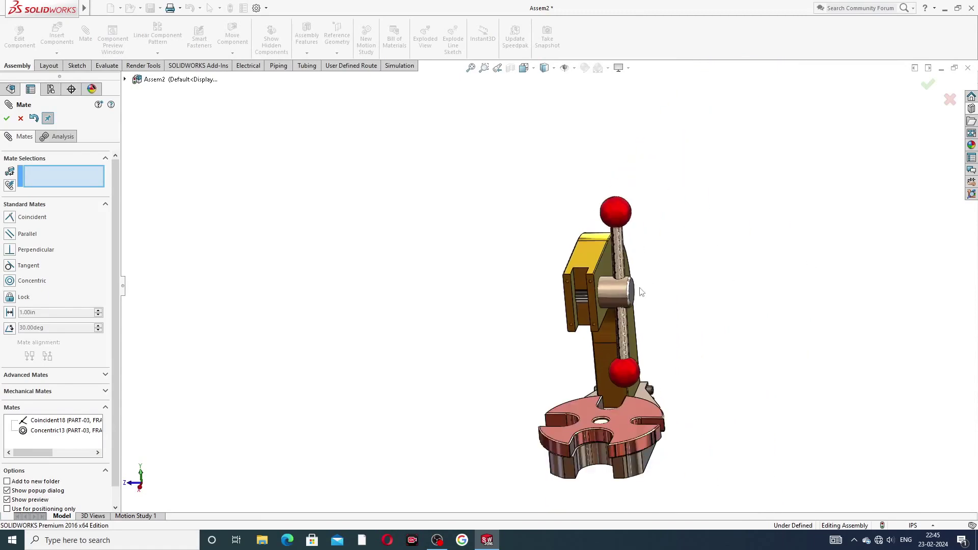
drag(635, 294, 657, 259)
middle_drag(665, 324, 634, 338)
scroll(590, 305, down, 3)
scroll(591, 306, down, 1)
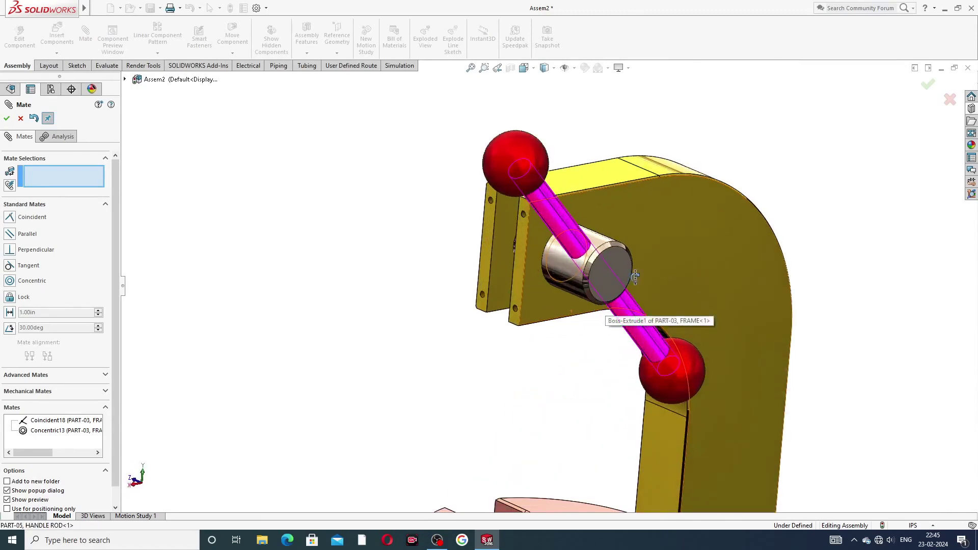
click(611, 278)
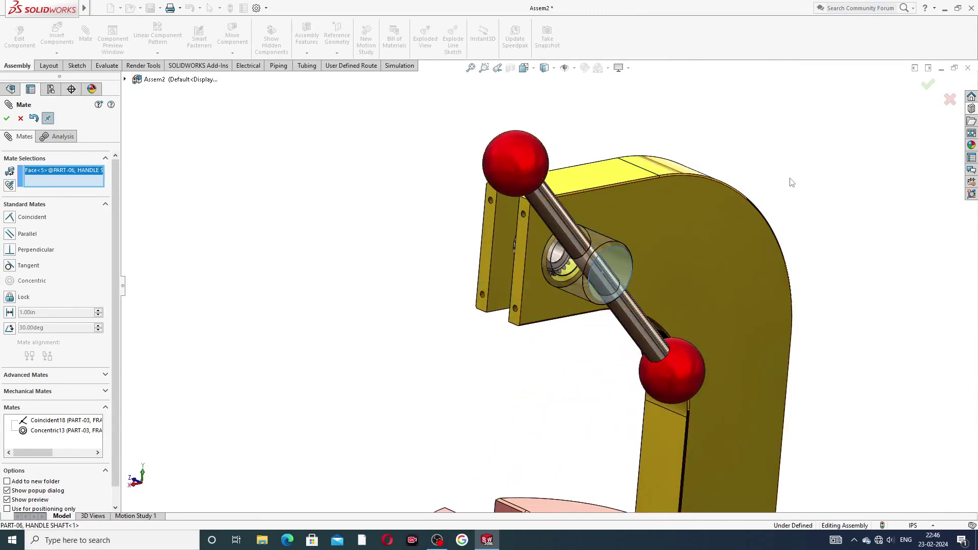
click(21, 119)
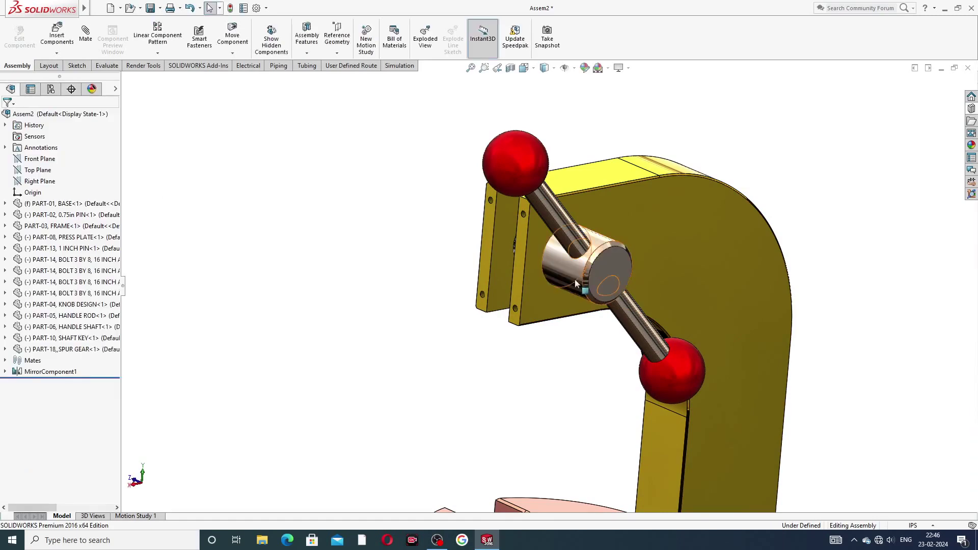
drag(625, 244, 564, 270)
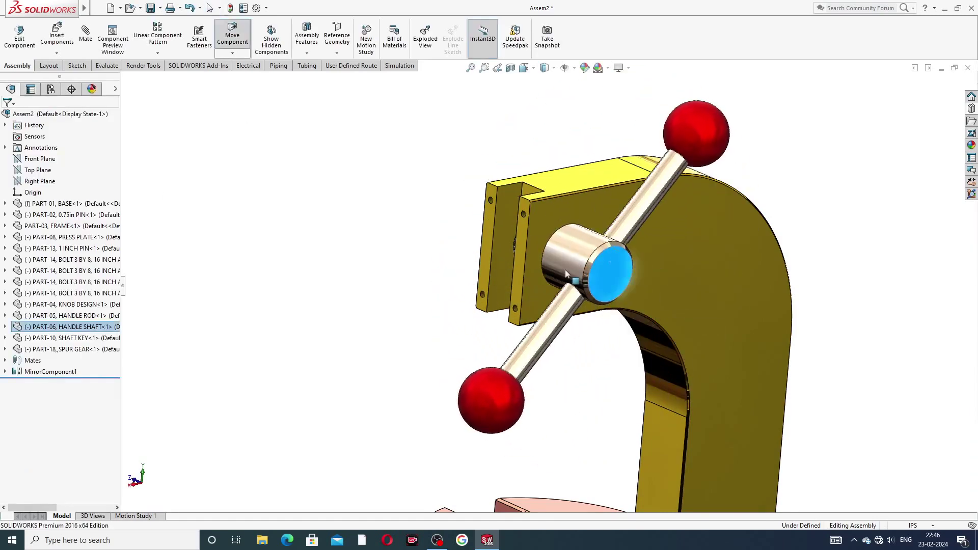
key(Escape)
Zoom and orbit in on the shaft key inside the spur gear and select it
middle_drag(503, 240, 627, 295)
scroll(500, 255, down, 10)
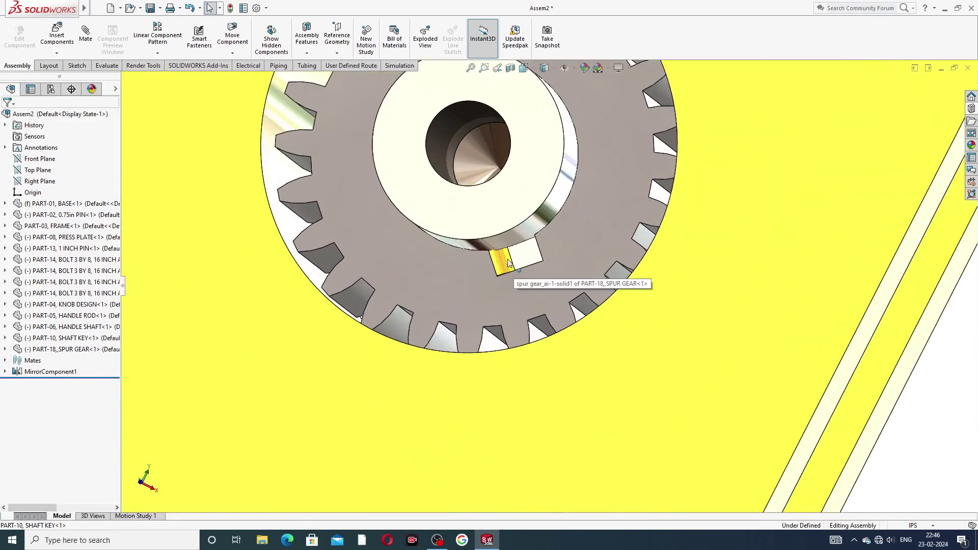
click(508, 263)
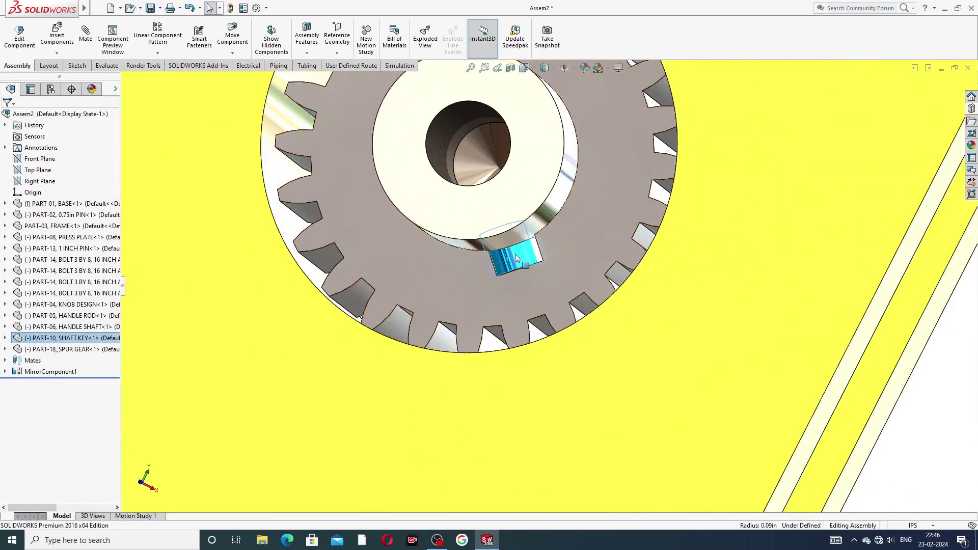
scroll(533, 265, down, 3)
scroll(538, 260, down, 2)
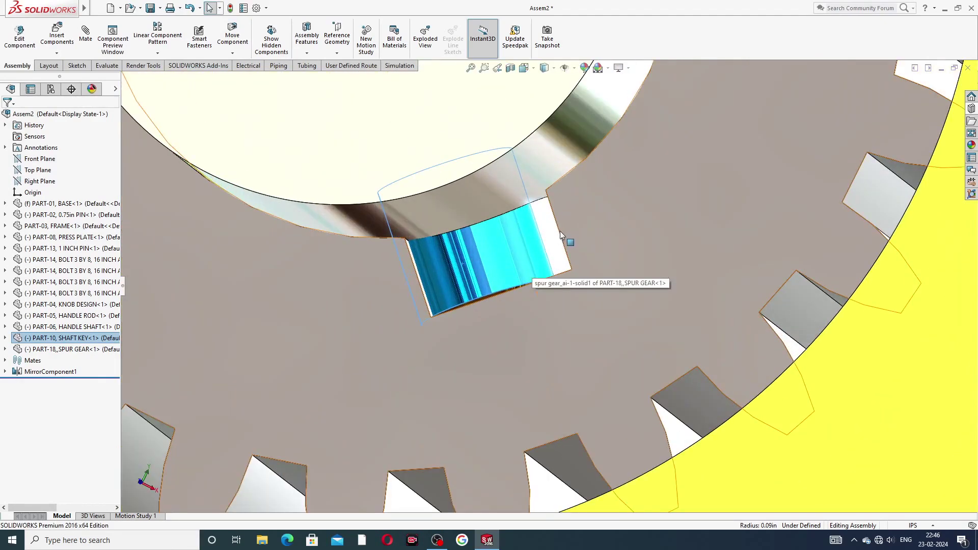
scroll(550, 228, down, 2)
scroll(550, 229, up, 3)
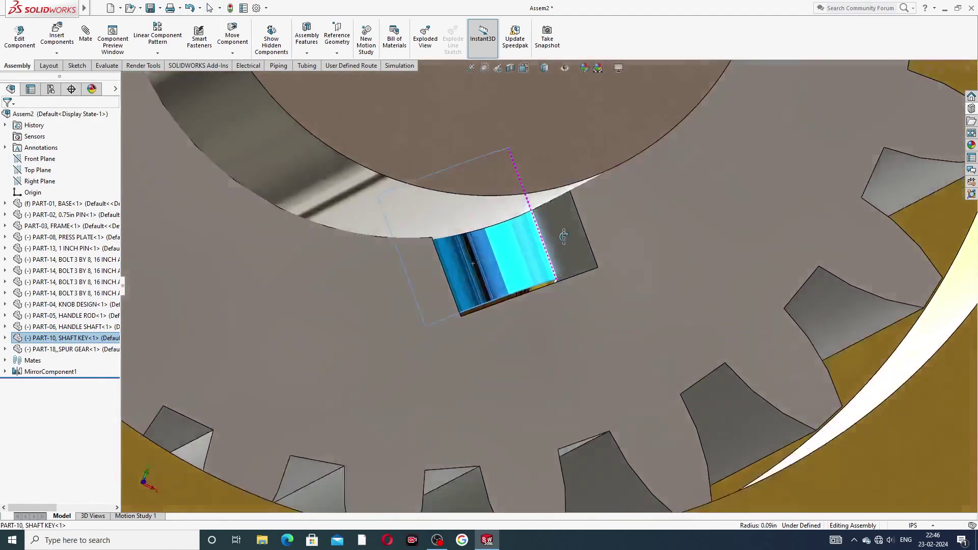
scroll(537, 253, down, 3)
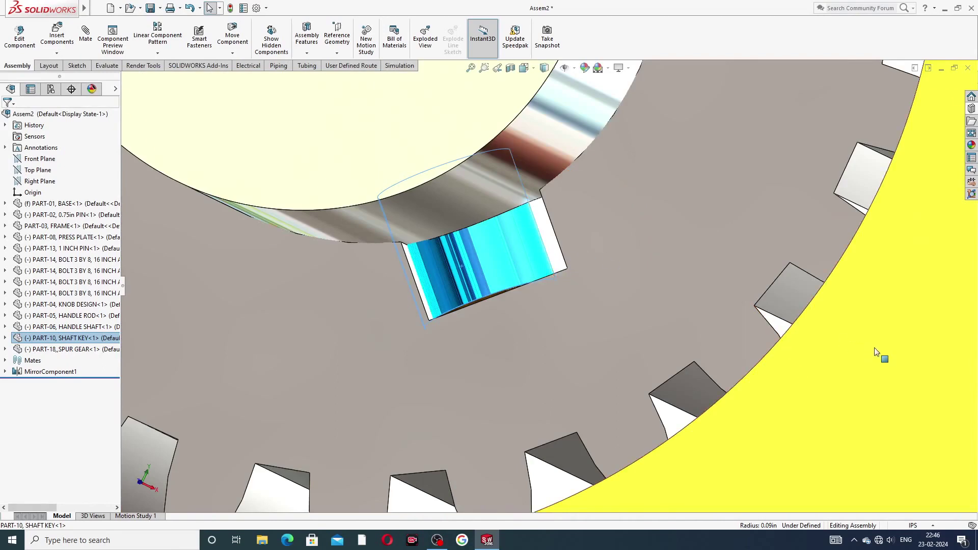
scroll(780, 245, up, 4)
scroll(777, 229, up, 3)
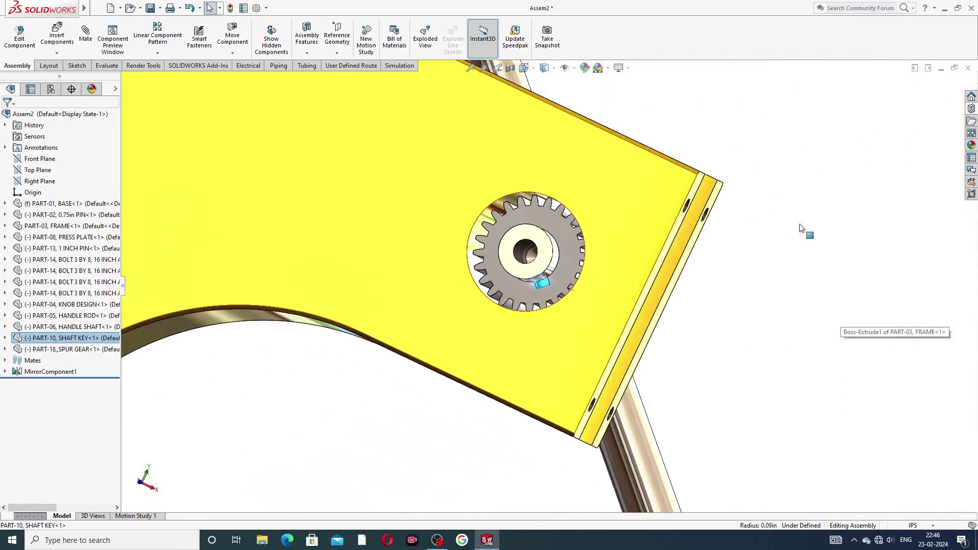
click(805, 231)
scroll(549, 285, down, 4)
scroll(561, 295, down, 6)
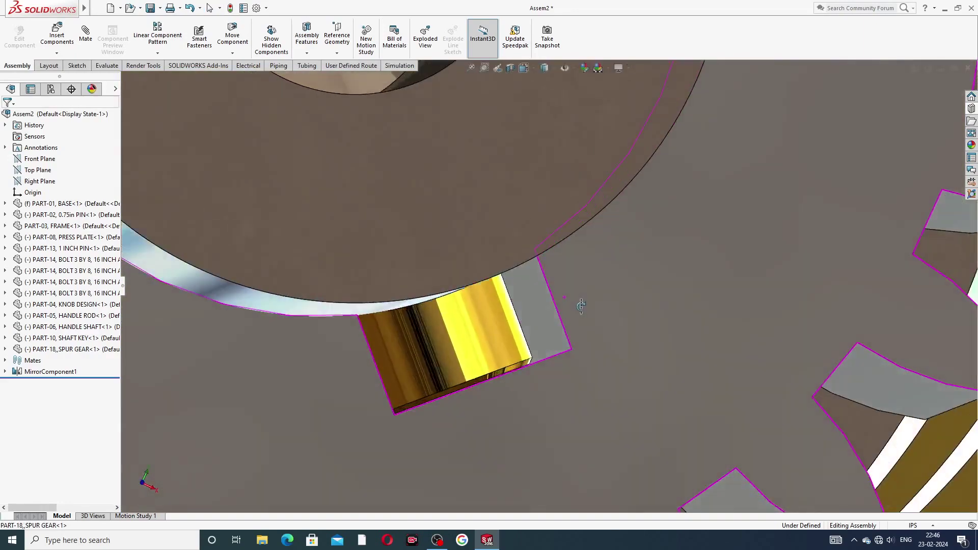
middle_drag(581, 304, 573, 323)
click(502, 329)
middle_drag(502, 330, 546, 343)
scroll(538, 323, down, 4)
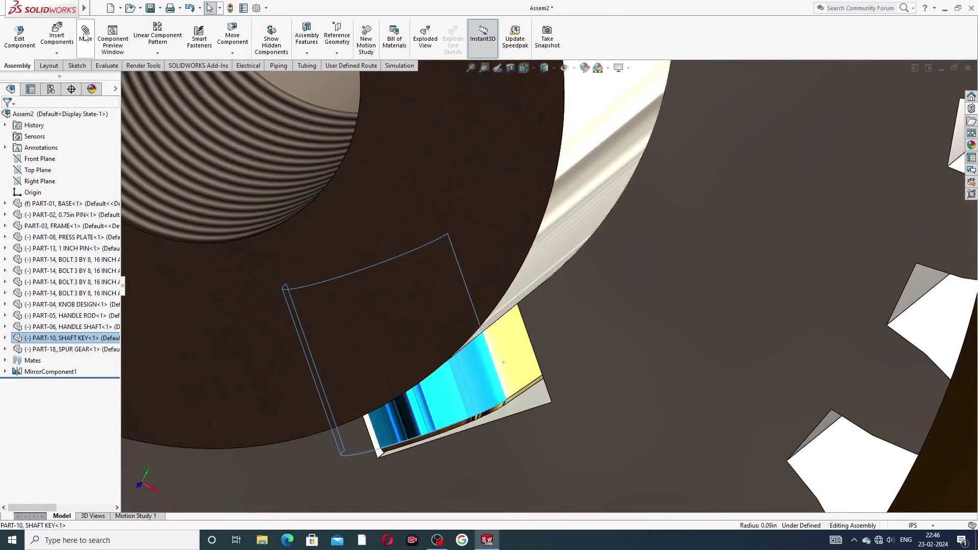
Clear the mate selections and add Parallel5 between a shaft key face and the gear keyway face
click(85, 37)
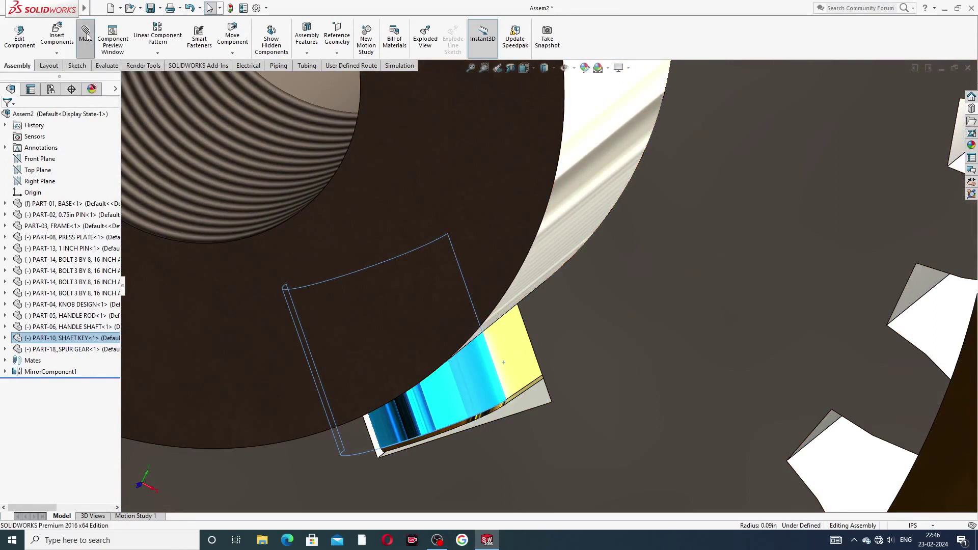
right_click(92, 180)
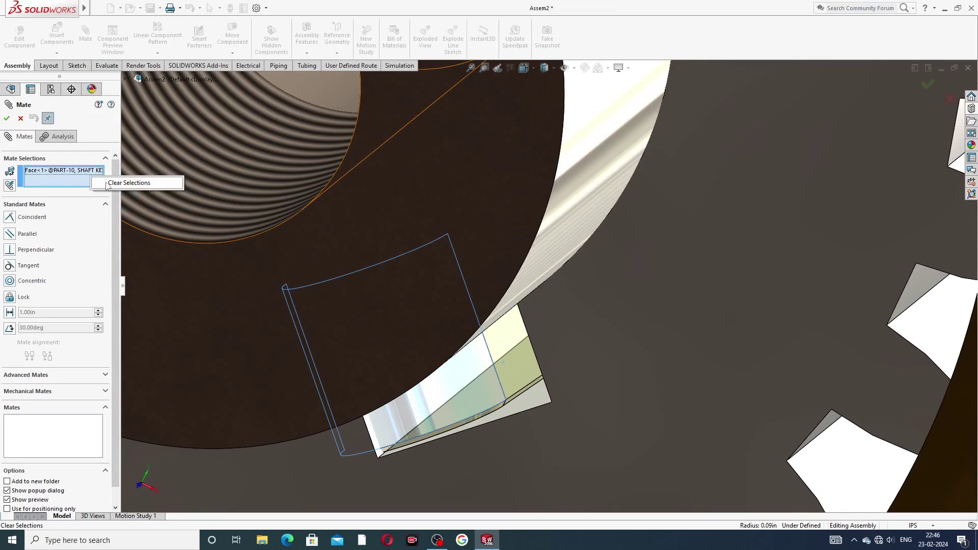
click(148, 183)
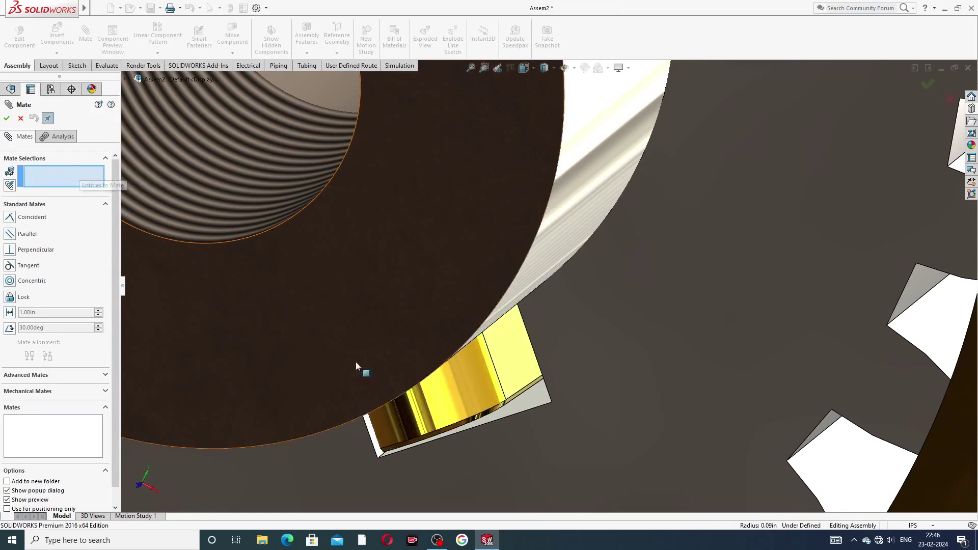
click(532, 385)
scroll(535, 389, up, 3)
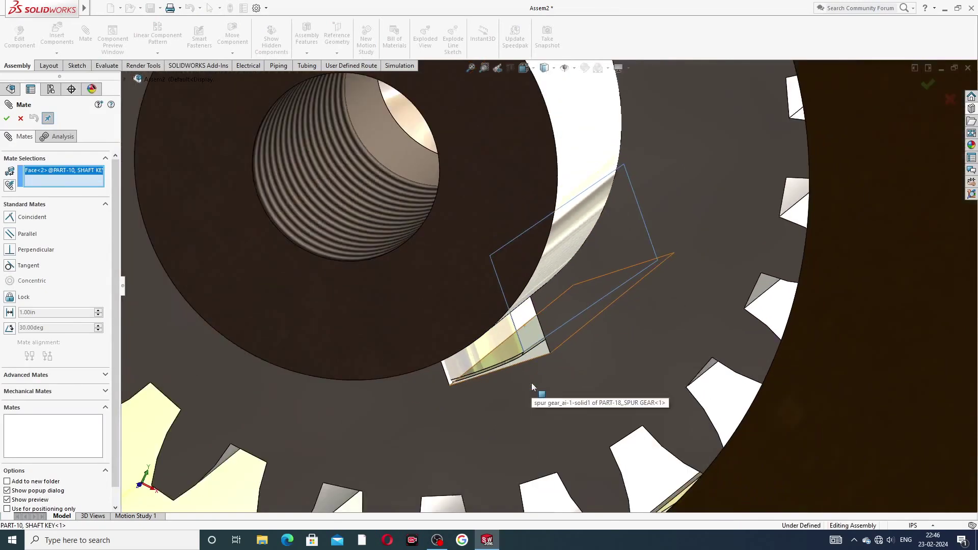
middle_drag(542, 376, 525, 326)
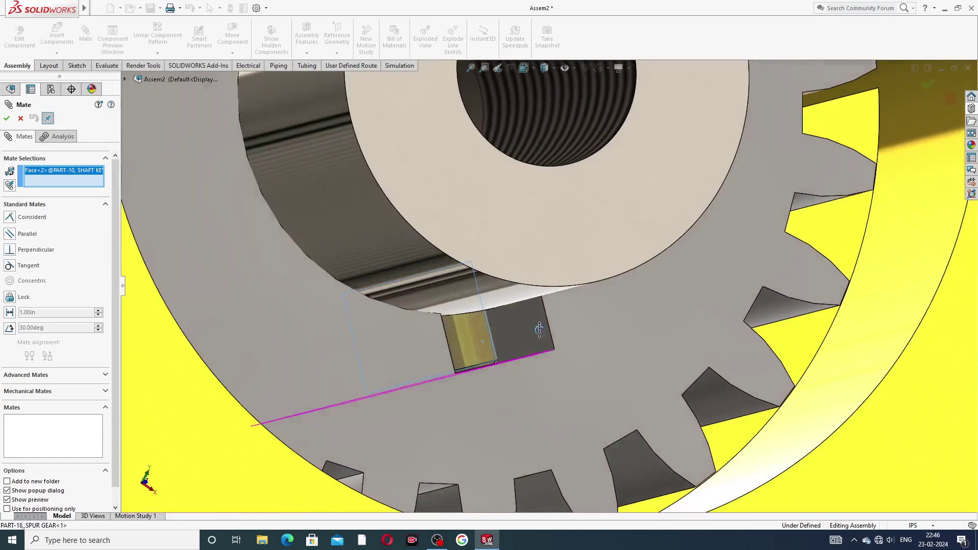
click(527, 327)
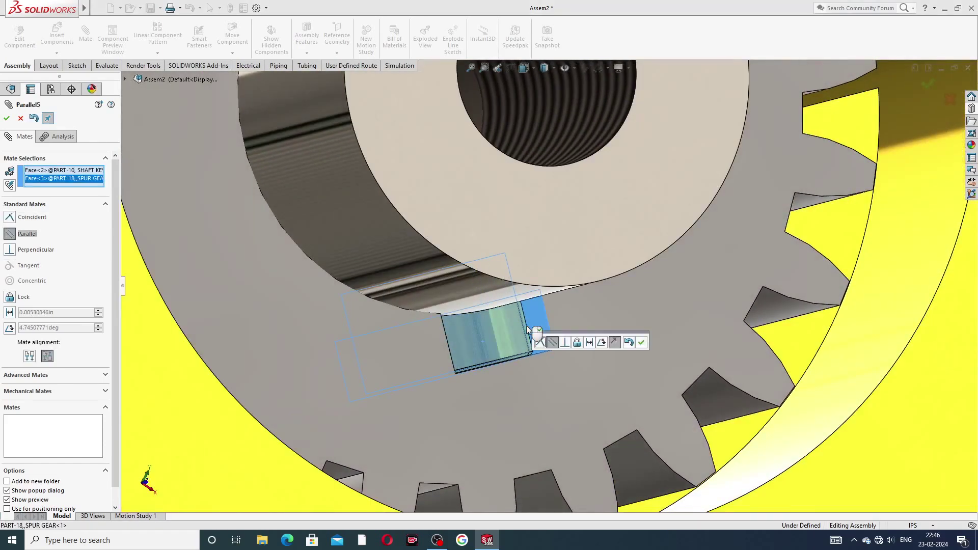
click(642, 344)
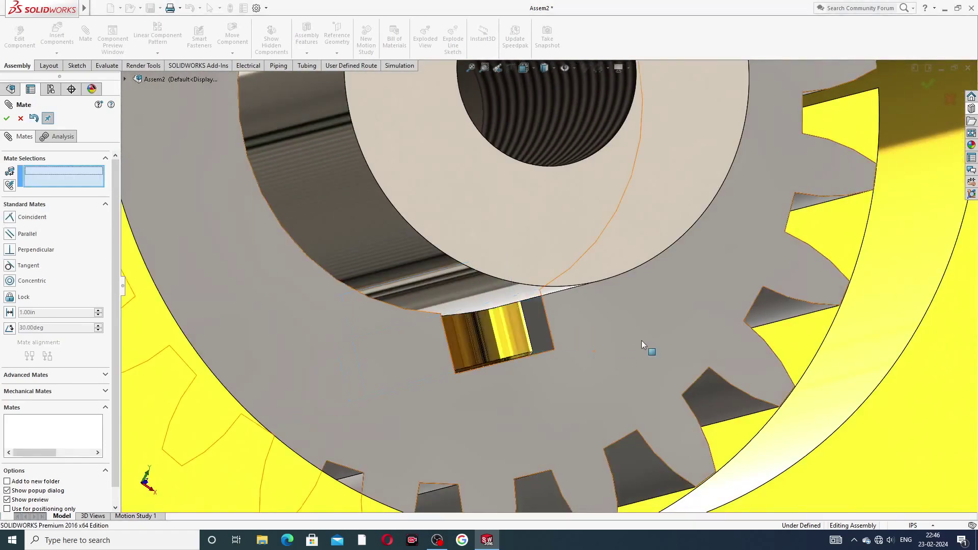
Close Mate and rotate the handle shaft within the frame
scroll(549, 353, up, 3)
scroll(412, 293, down, 3)
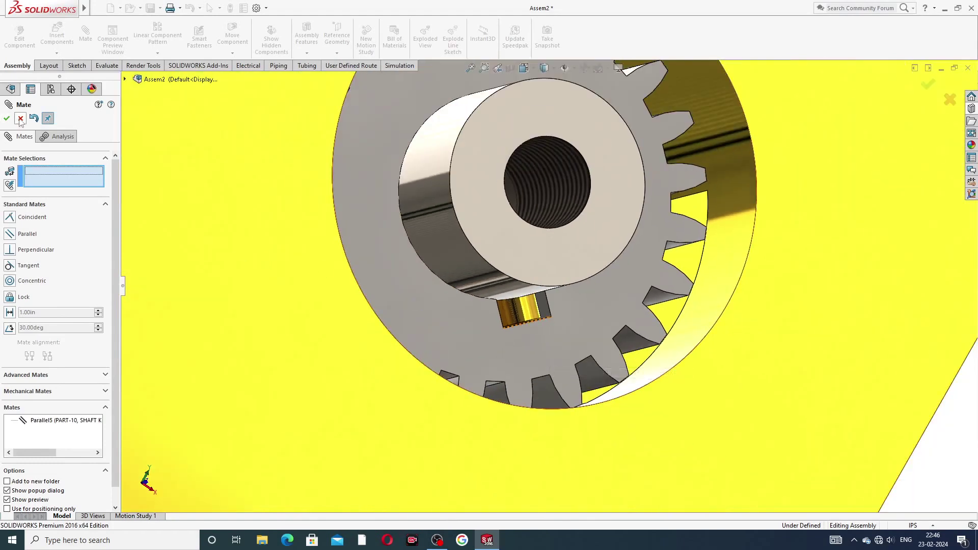
click(6, 118)
scroll(580, 301, up, 4)
scroll(580, 301, up, 3)
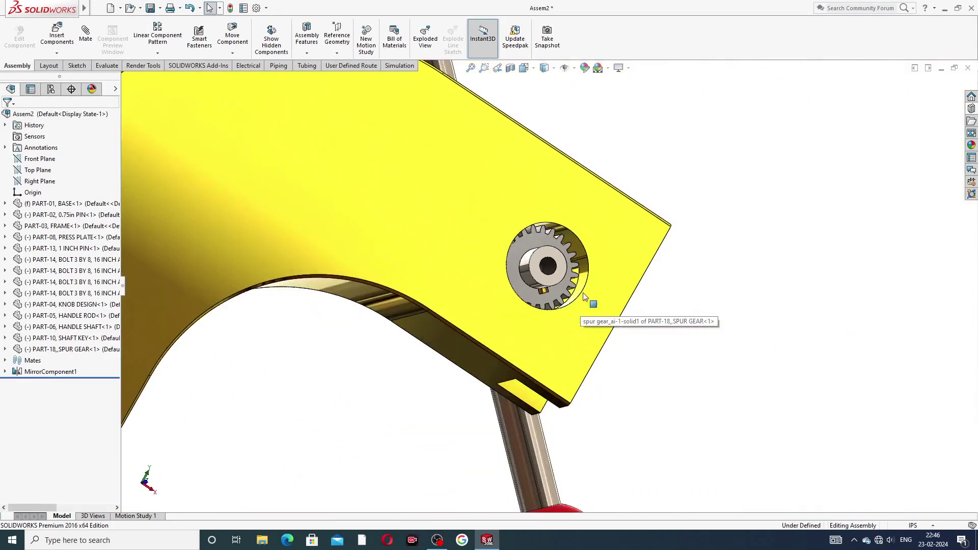
middle_drag(580, 301, 507, 294)
scroll(508, 294, up, 4)
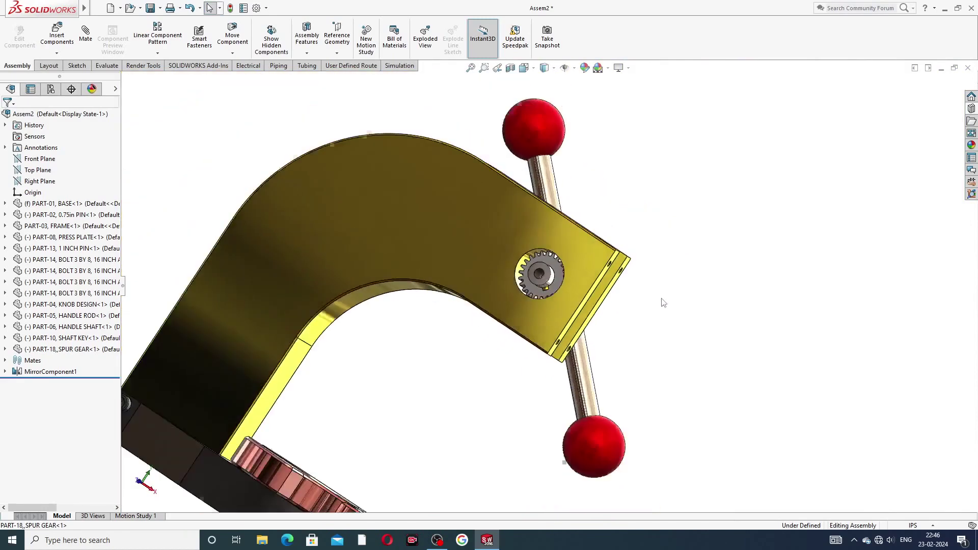
middle_drag(656, 309, 598, 291)
drag(598, 291, 705, 168)
key(Escape)
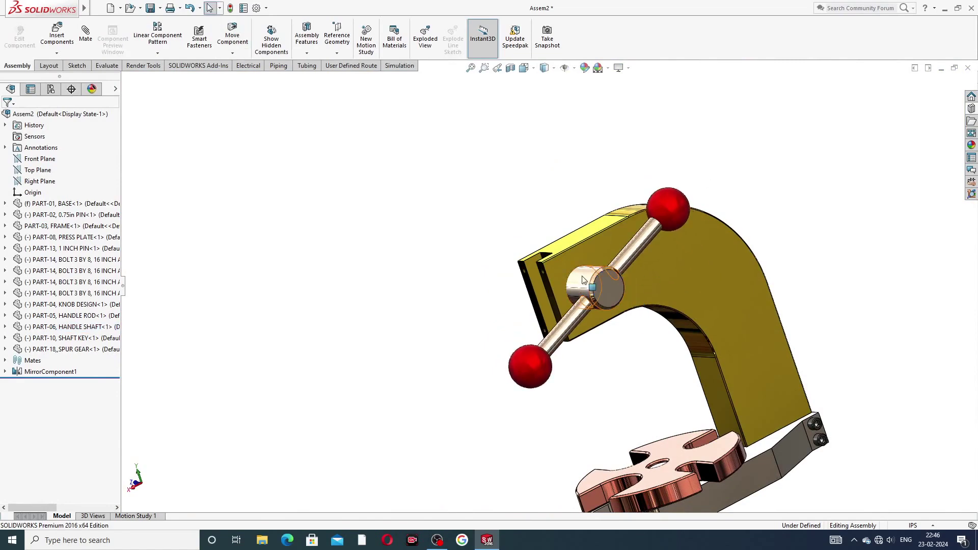
Orbit the whole arbor press to a side view
middle_drag(647, 214, 642, 279)
scroll(618, 312, up, 4)
scroll(518, 288, down, 3)
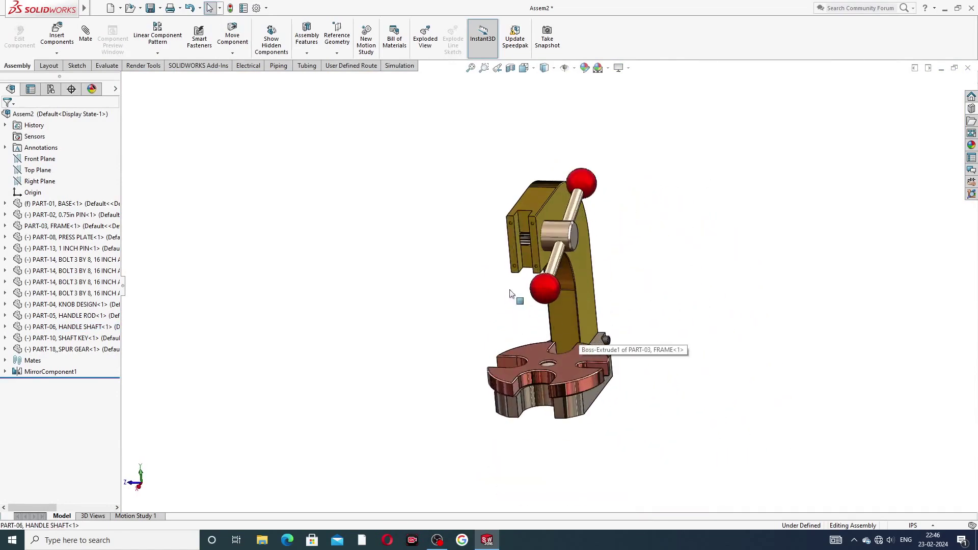
scroll(503, 252, down, 2)
middle_drag(528, 247, 379, 182)
Insert PART-09 SHAFT CAP, PART-16 WASHER and the PART-14 bolt as new components
click(57, 35)
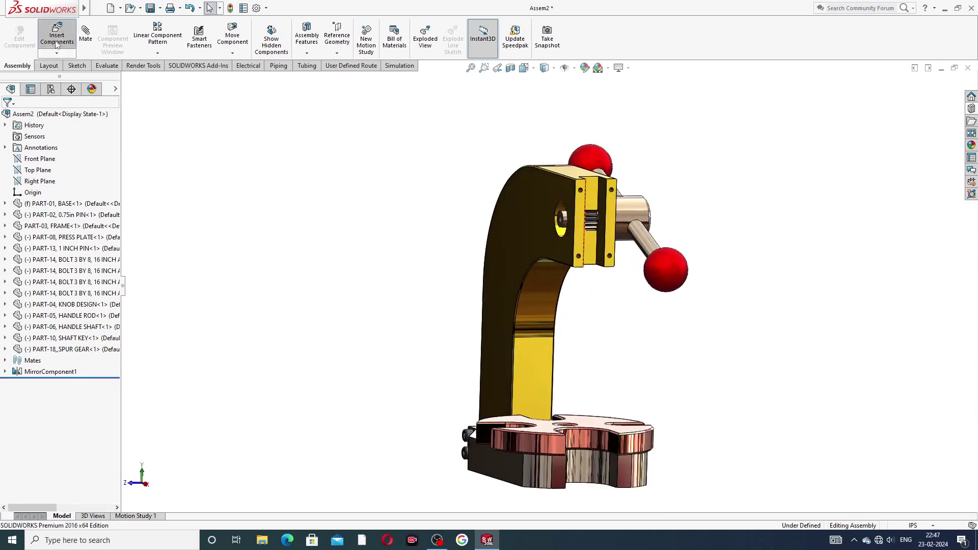
click(58, 293)
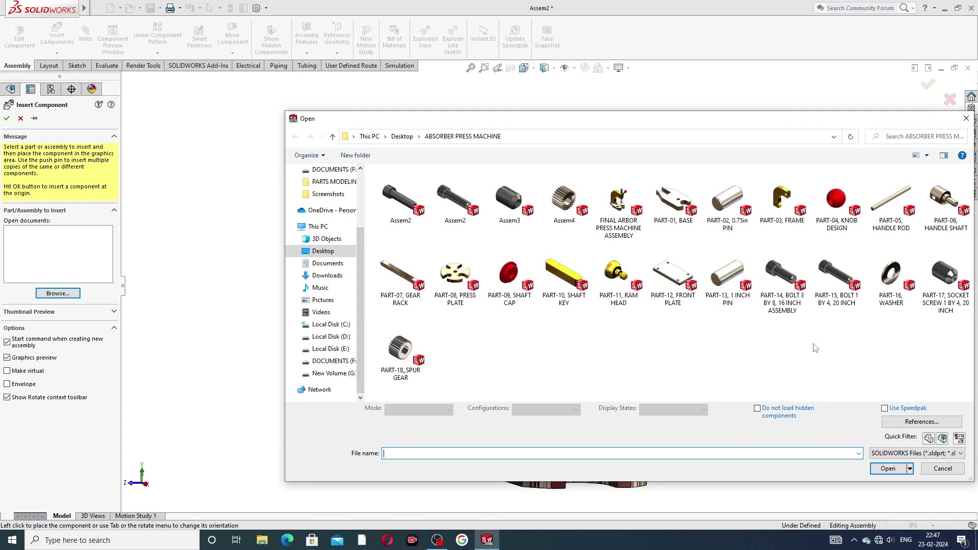
click(893, 277)
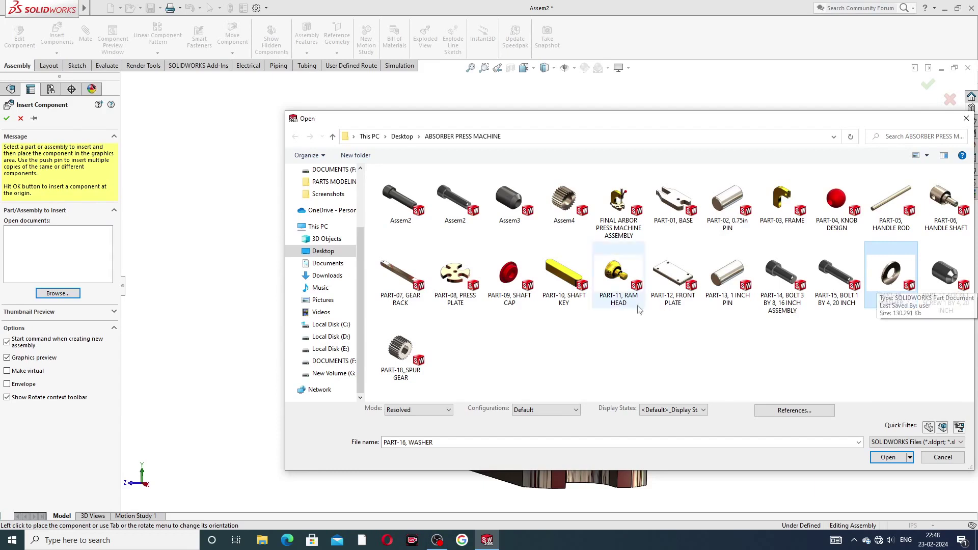
click(512, 283)
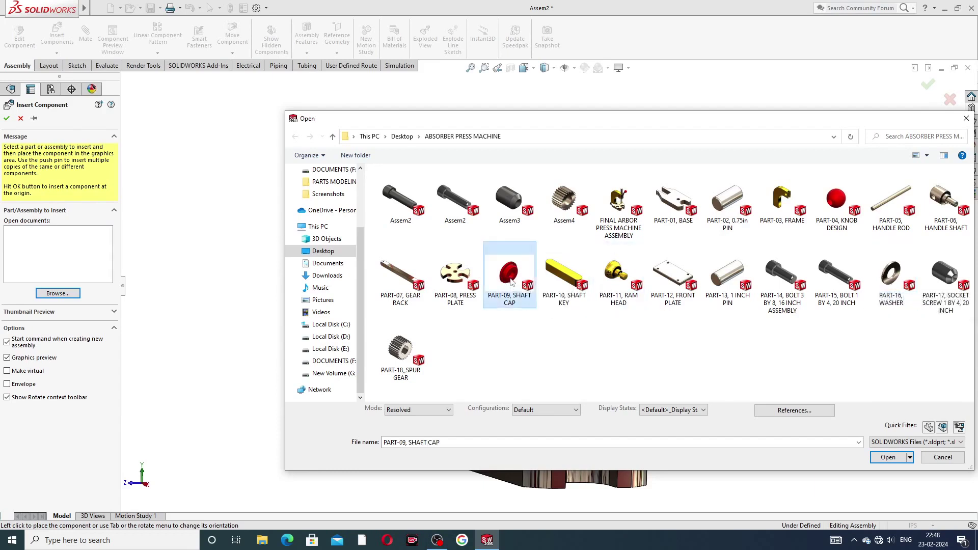
ctrl+click(900, 275)
ctrl+click(792, 276)
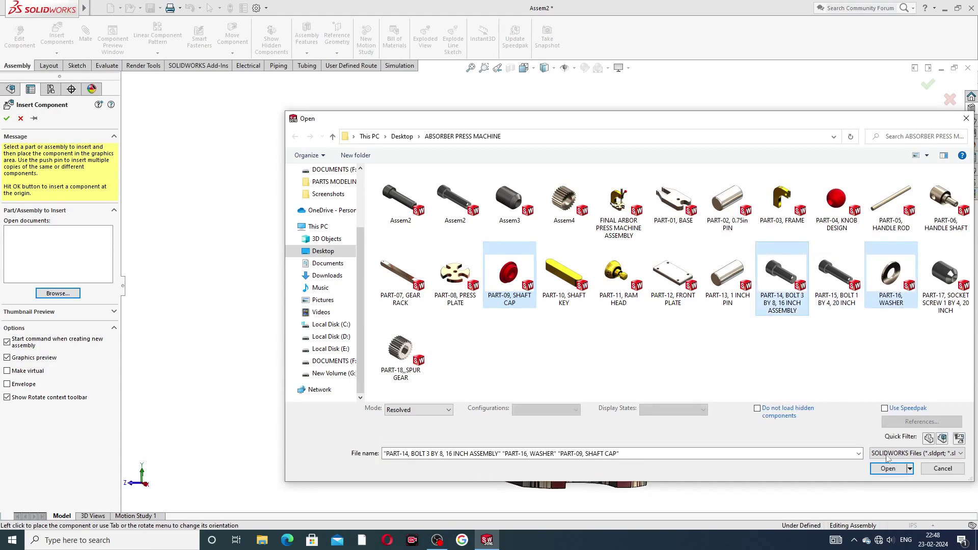
click(888, 468)
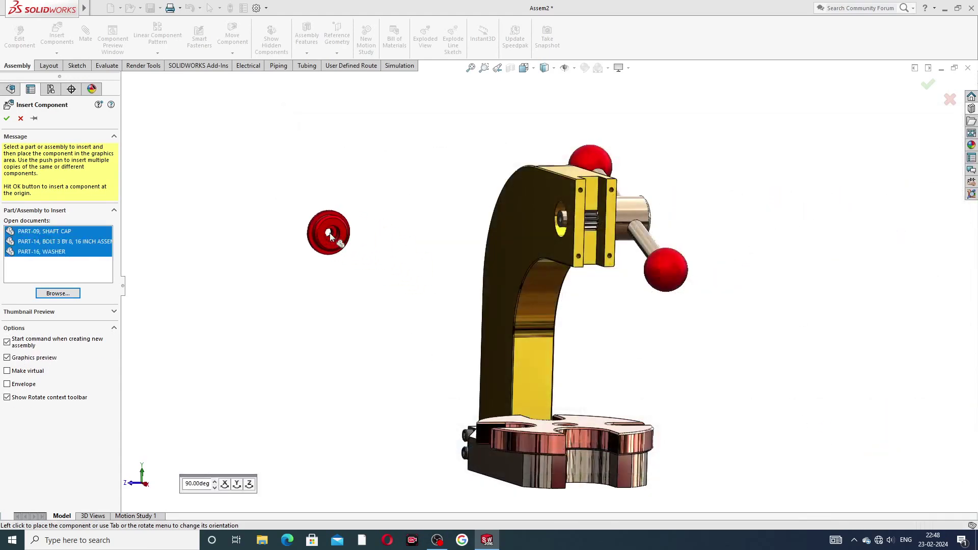
Place the shaft cap, the 3 by 8 bolt and the washer beside the C-frame
click(330, 234)
click(401, 220)
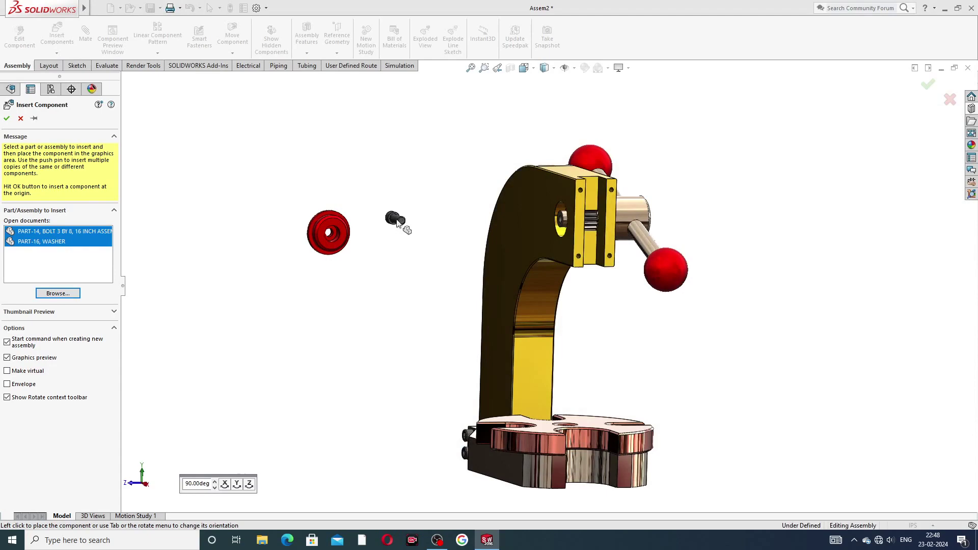
click(381, 273)
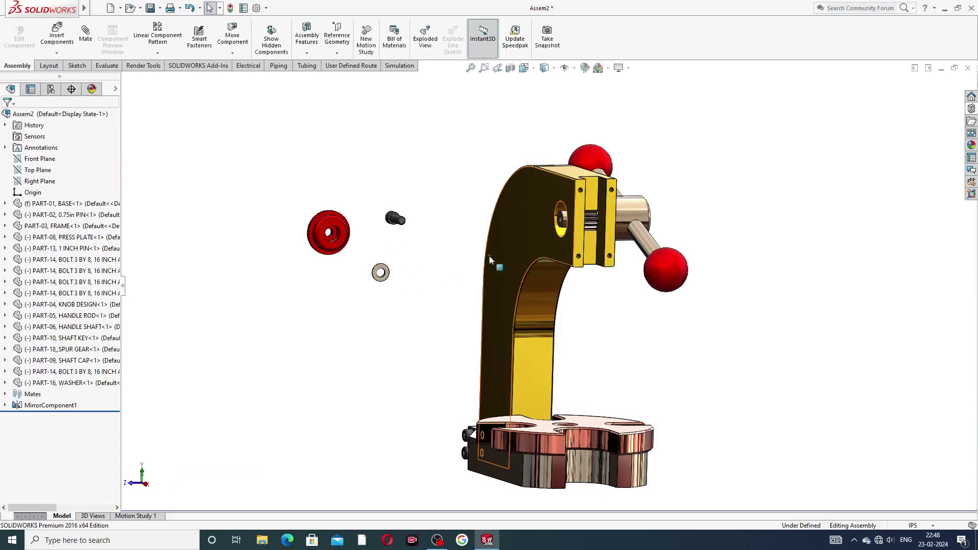
Drag the washer nearer the frame
middle_drag(479, 255, 507, 272)
scroll(578, 258, down, 3)
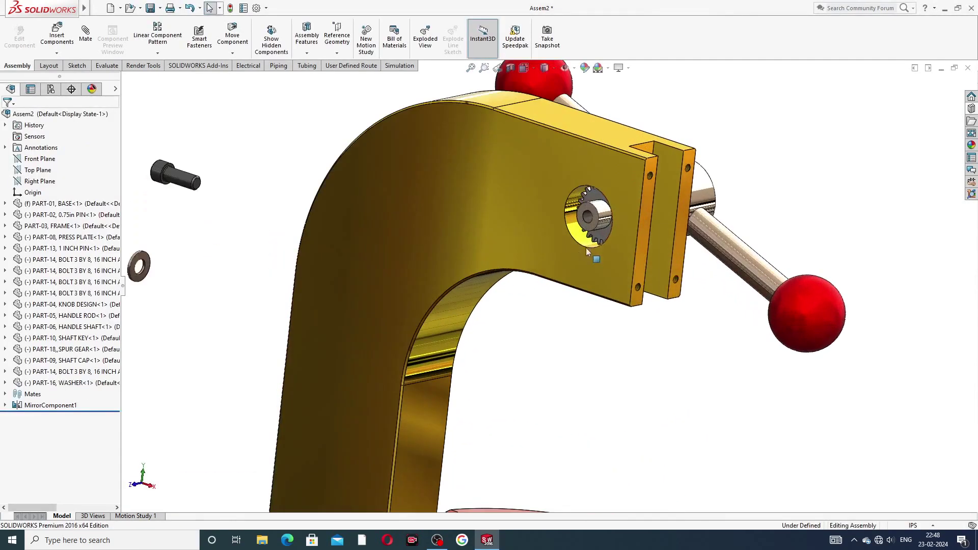
drag(145, 262, 255, 261)
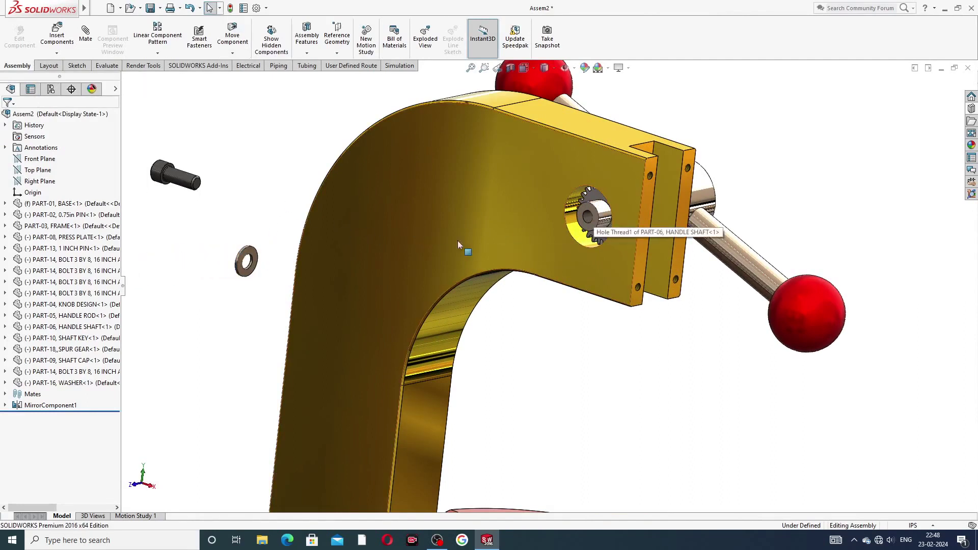
scroll(312, 279, down, 3)
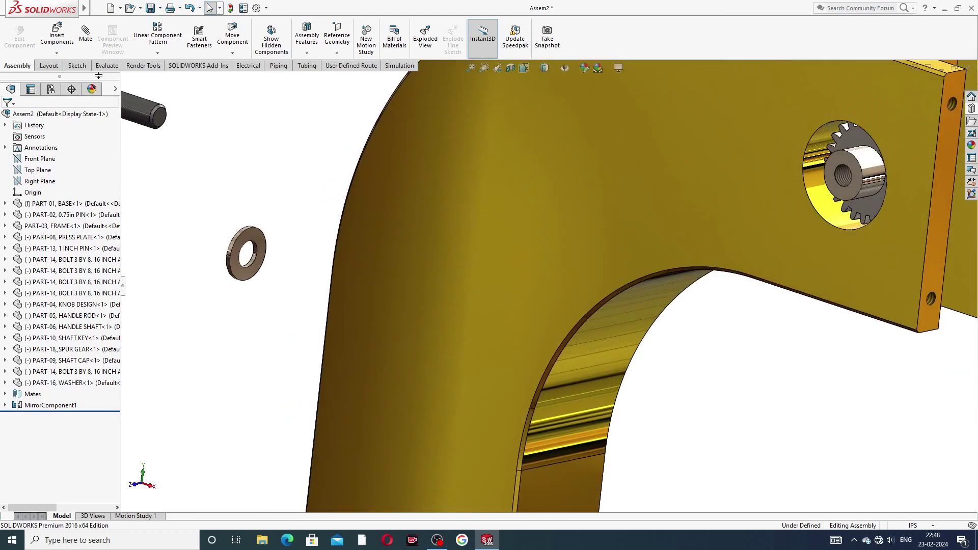
click(86, 33)
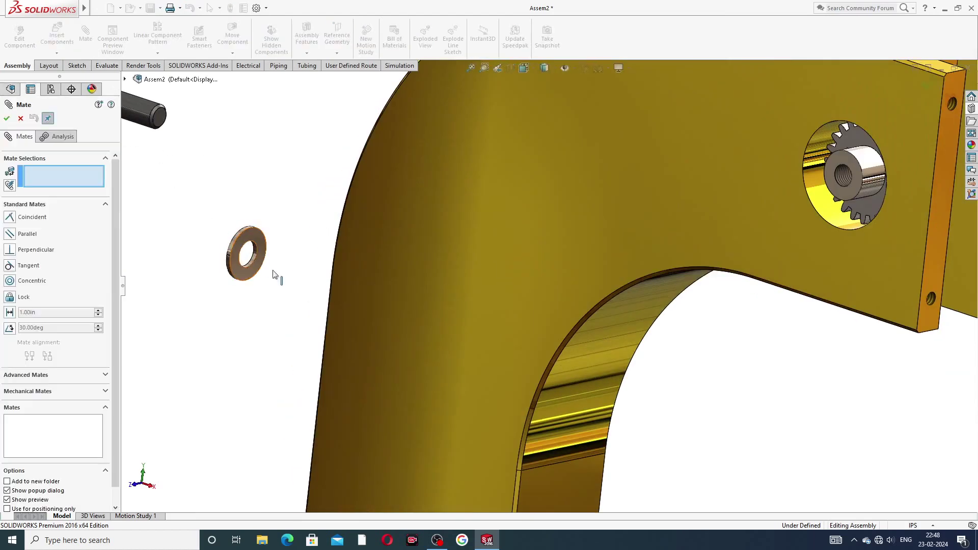
scroll(297, 270, down, 5)
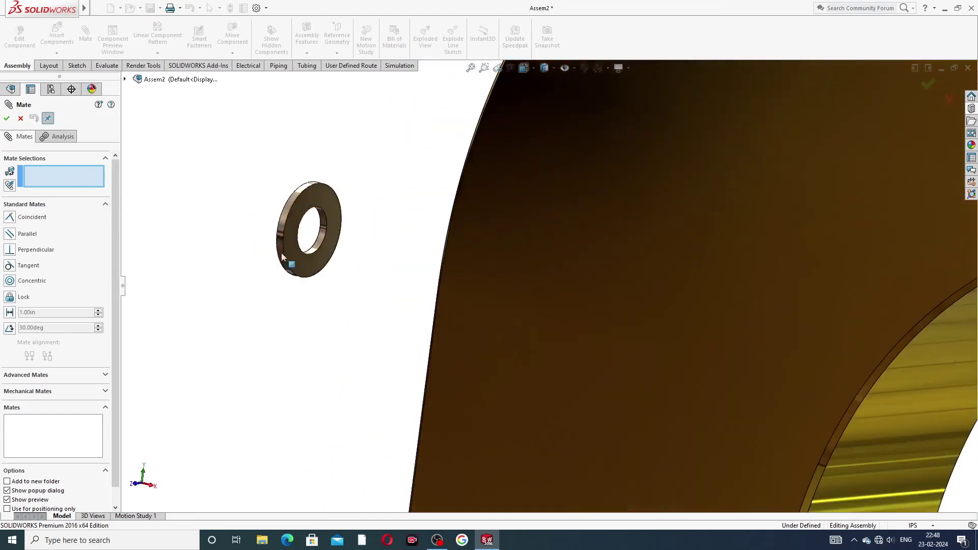
click(321, 243)
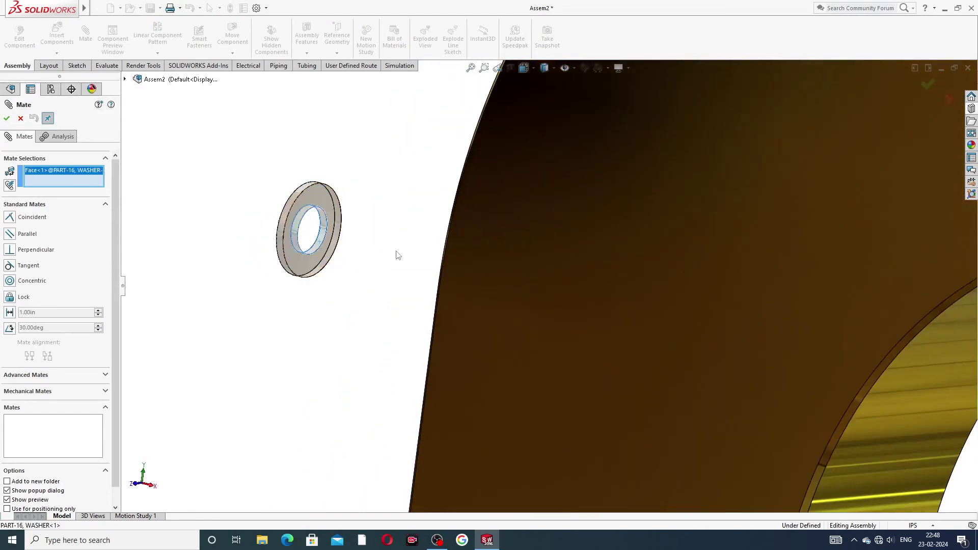
scroll(552, 286, up, 5)
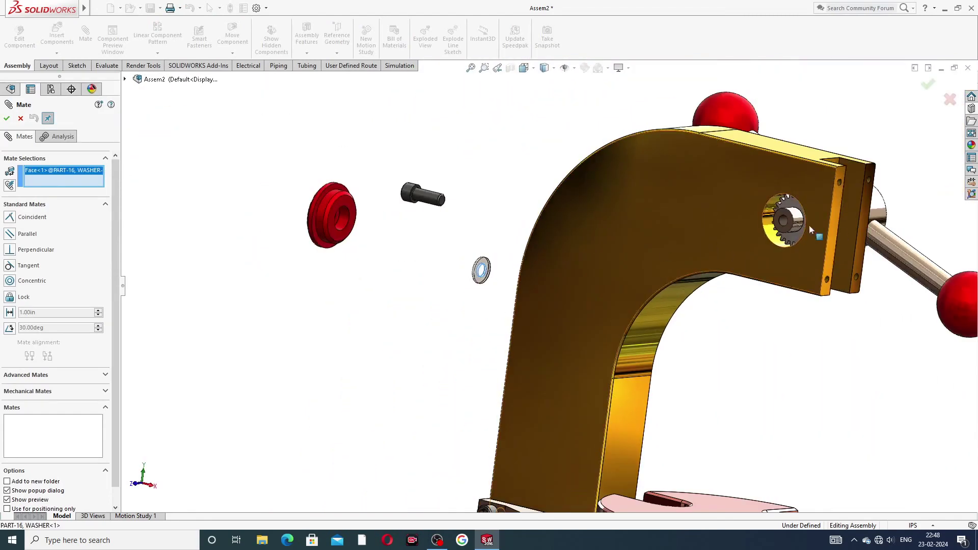
scroll(811, 230, down, 3)
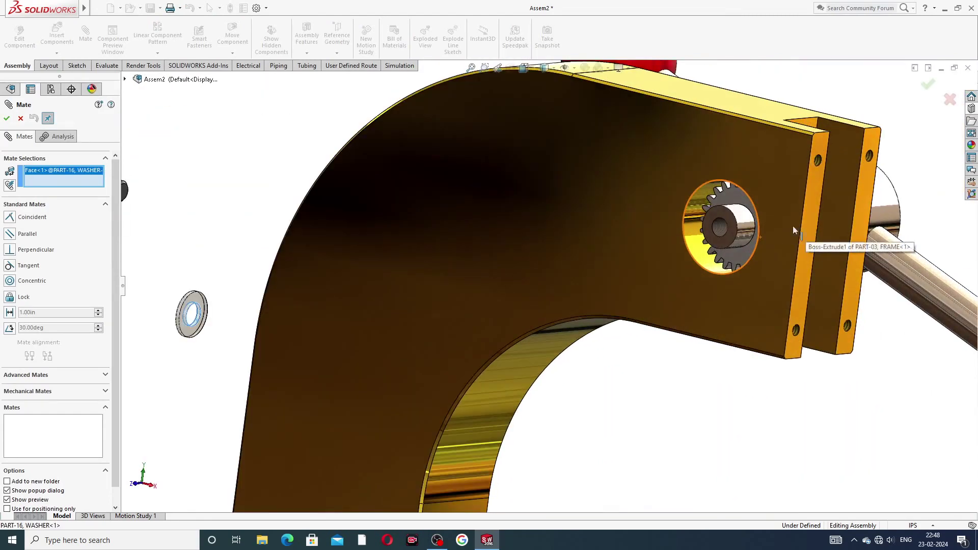
click(744, 230)
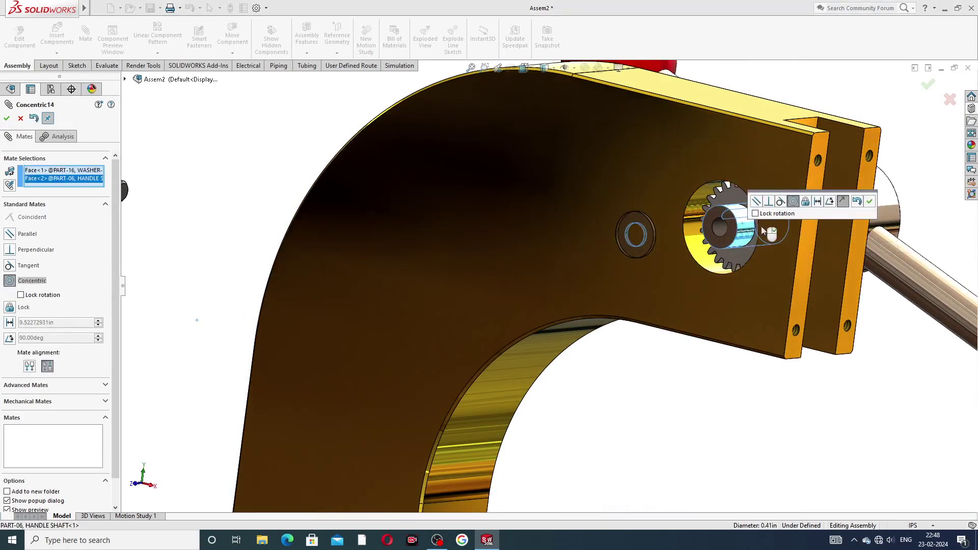
click(869, 202)
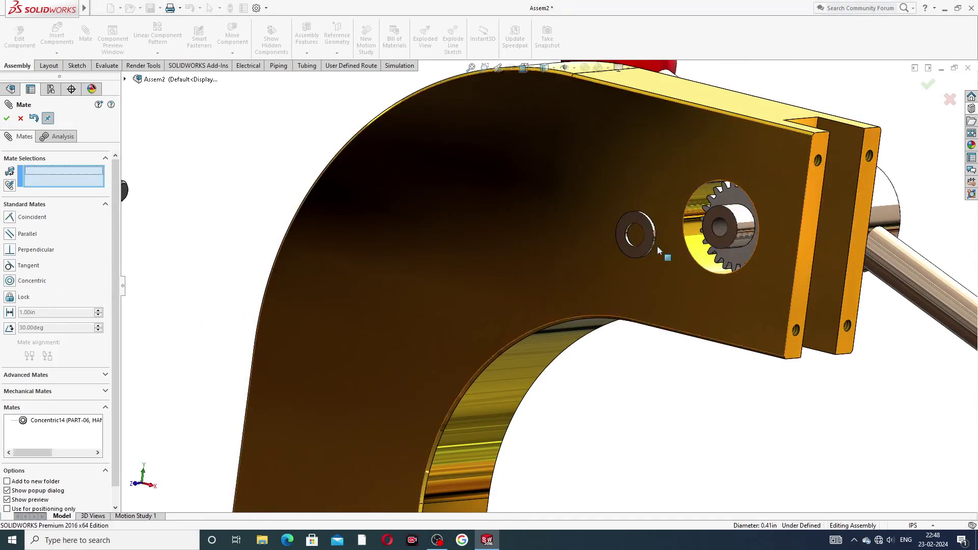
drag(658, 247, 720, 240)
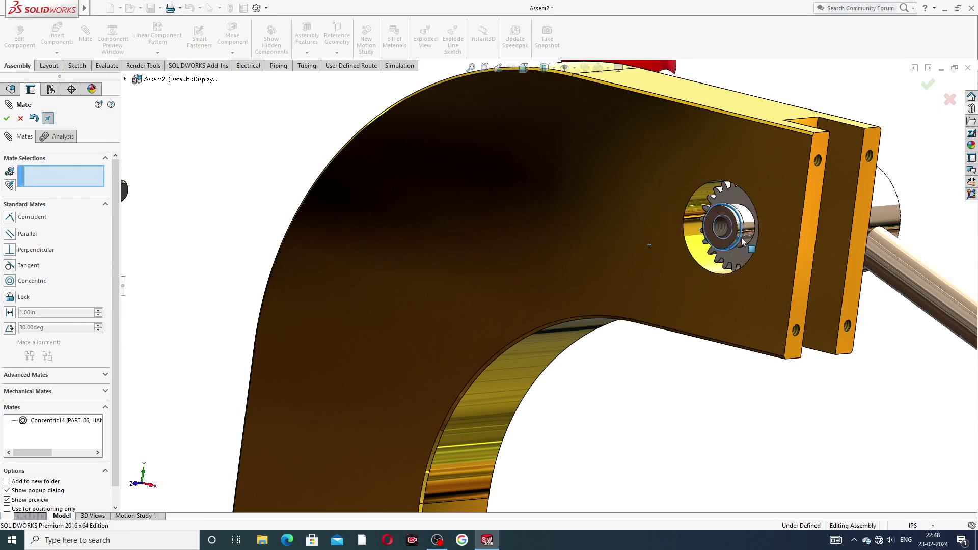
mouse_move(771, 253)
middle_down()
mouse_move(751, 215)
mouse_move(757, 235)
middle_up()
scroll(752, 234, down, 5)
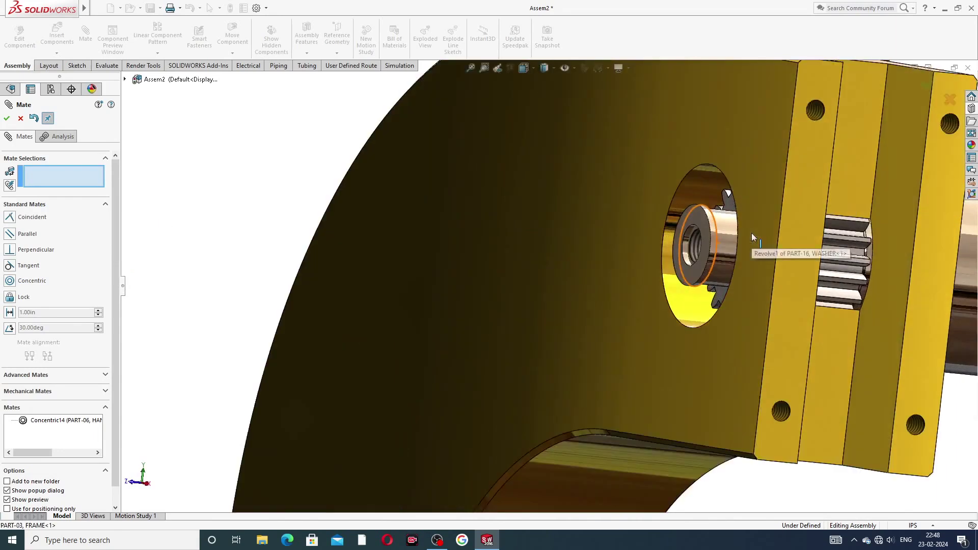
scroll(751, 233, down, 2)
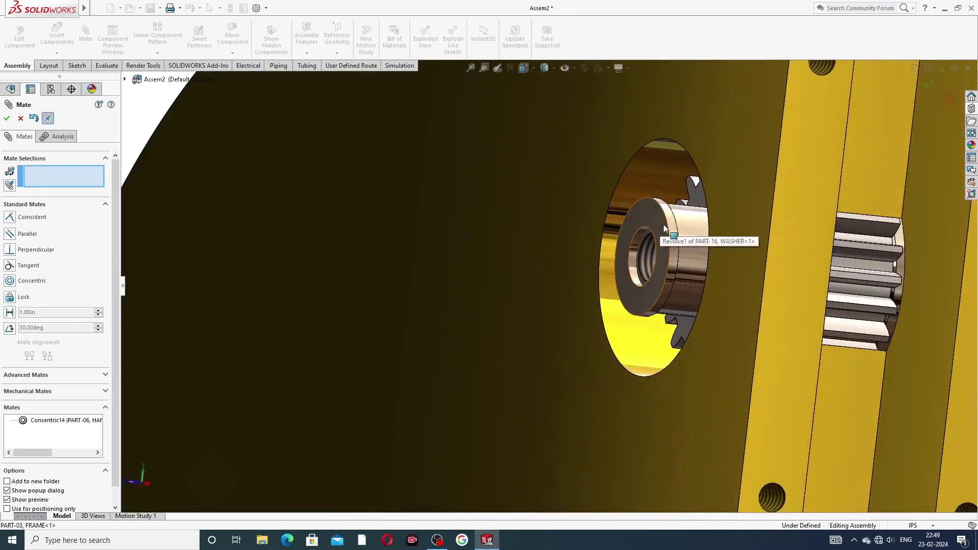
scroll(673, 239, up, 6)
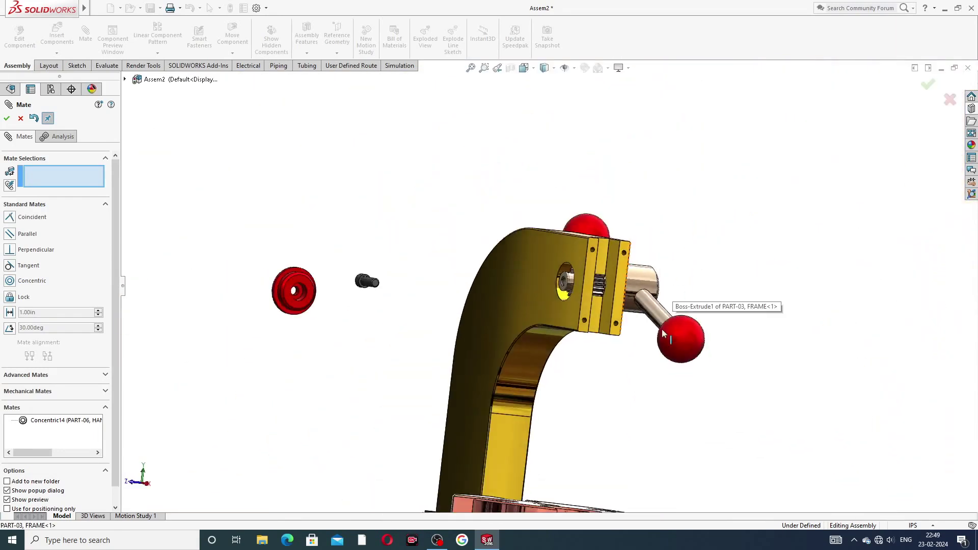
scroll(662, 329, up, 3)
mouse_move(559, 371)
middle_down()
mouse_move(534, 422)
mouse_move(558, 358)
middle_up()
scroll(559, 358, down, 2)
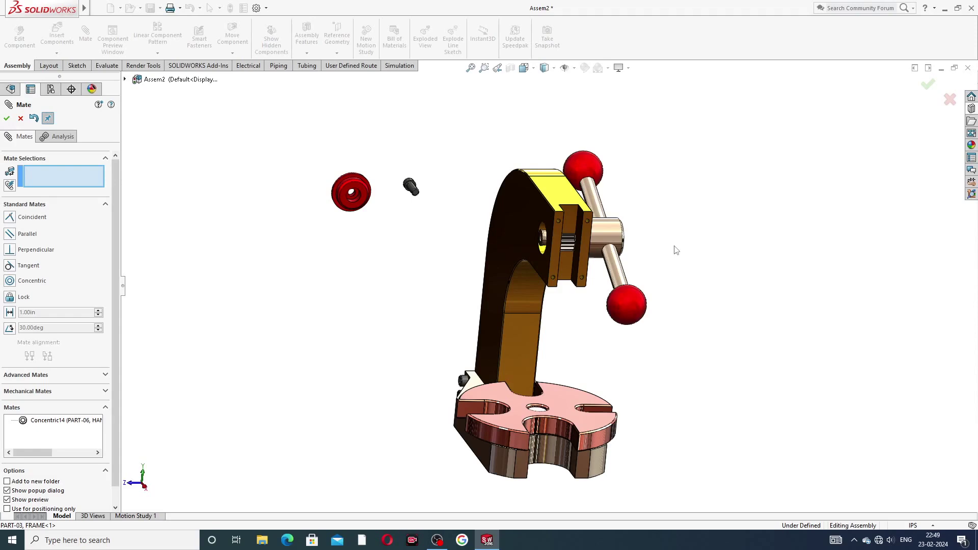
middle_drag(542, 237, 560, 173)
click(20, 119)
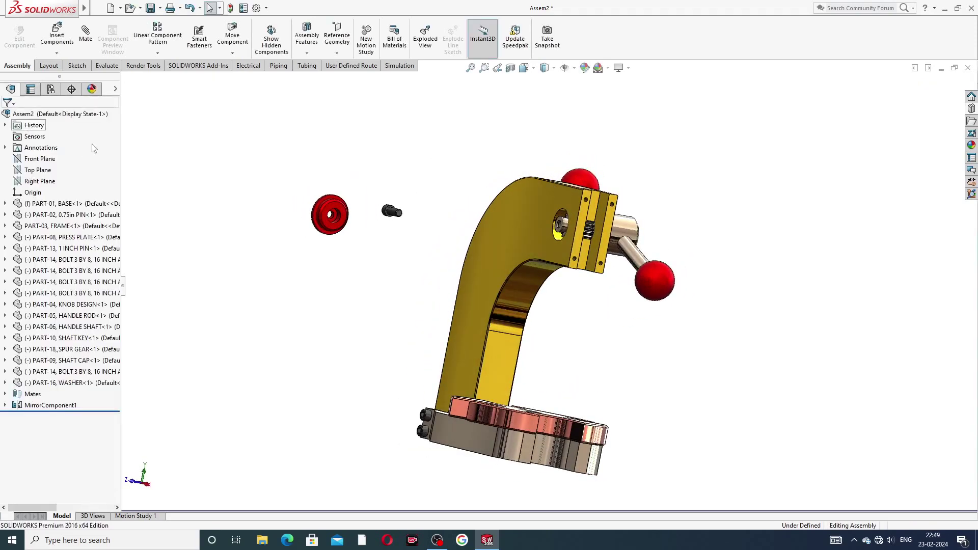
scroll(487, 227, down, 5)
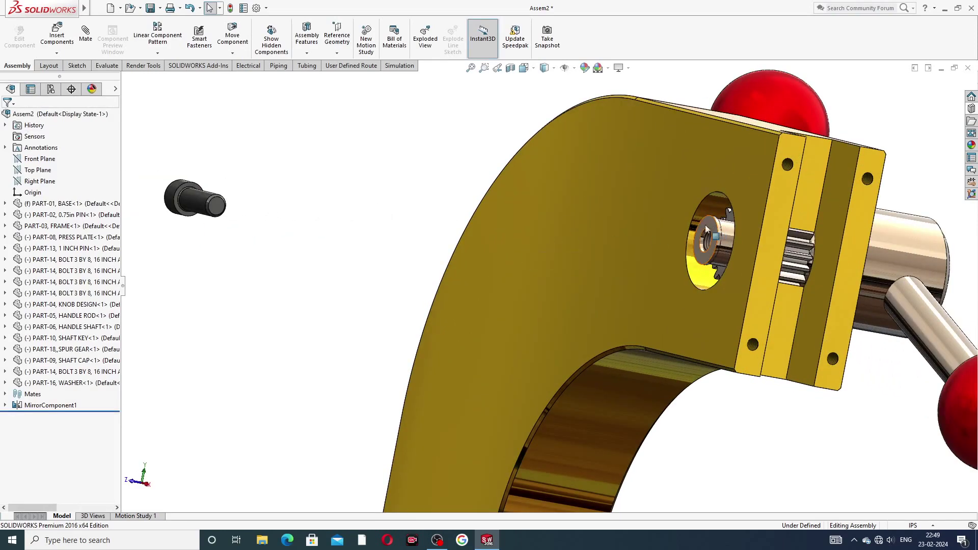
key(Right)
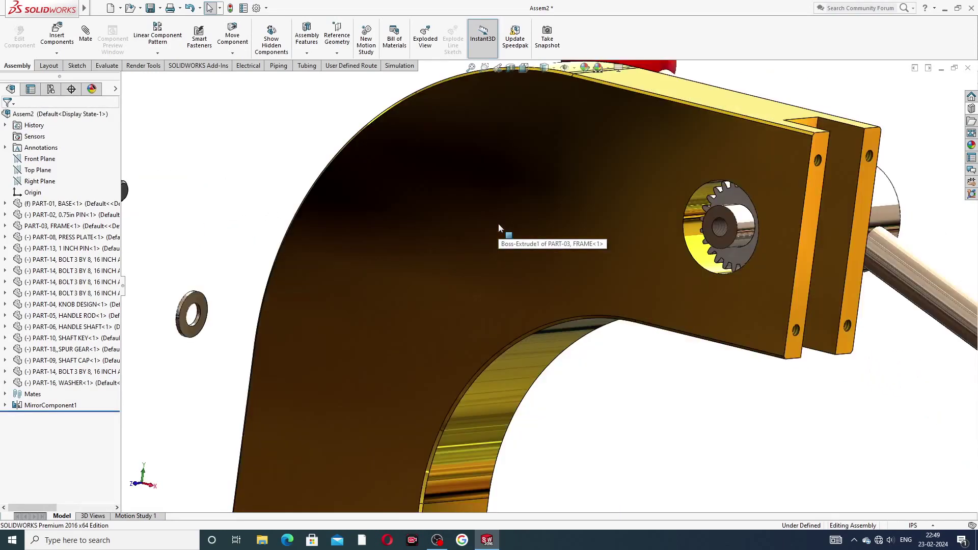
scroll(566, 235, up, 7)
Move the red shaft cap up and mate it concentric with the handle shaft
scroll(517, 247, down, 2)
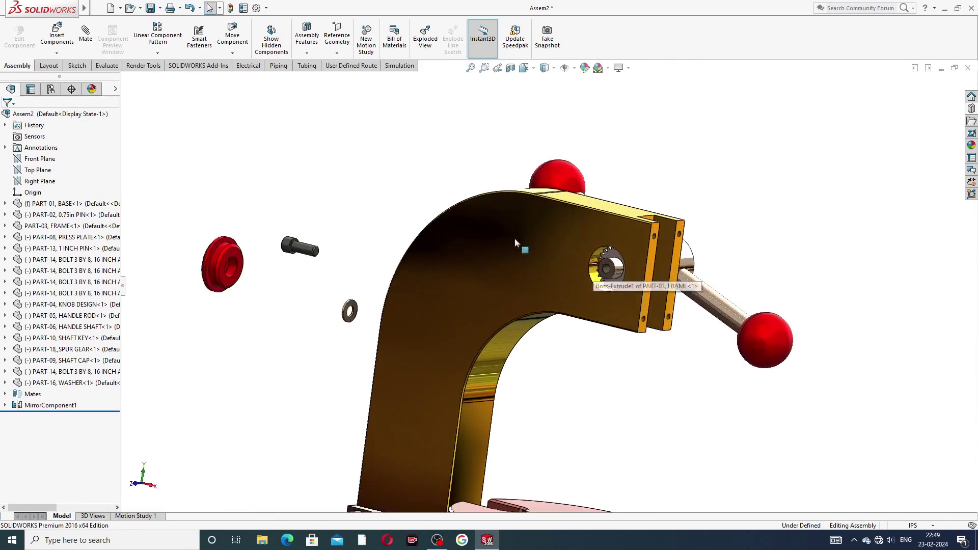
drag(236, 255, 279, 187)
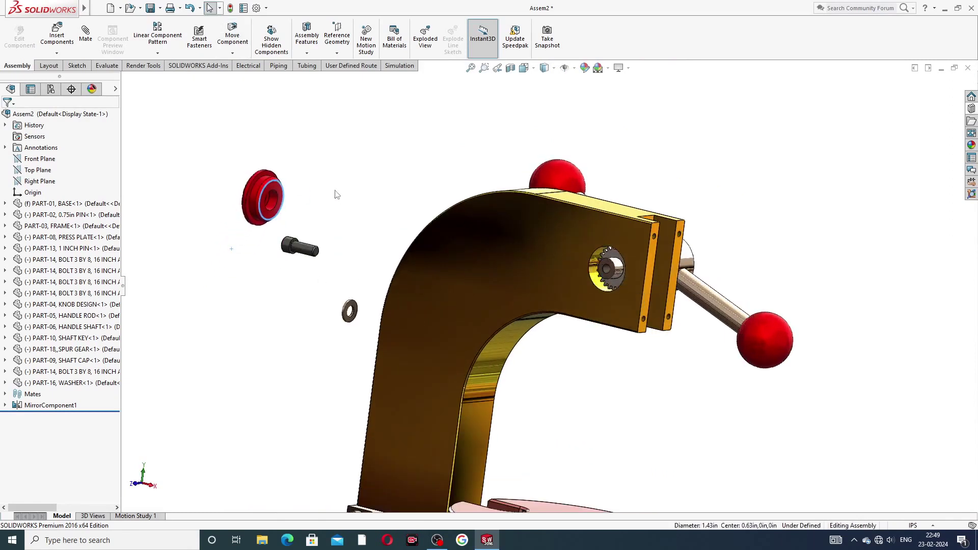
scroll(328, 224, down, 2)
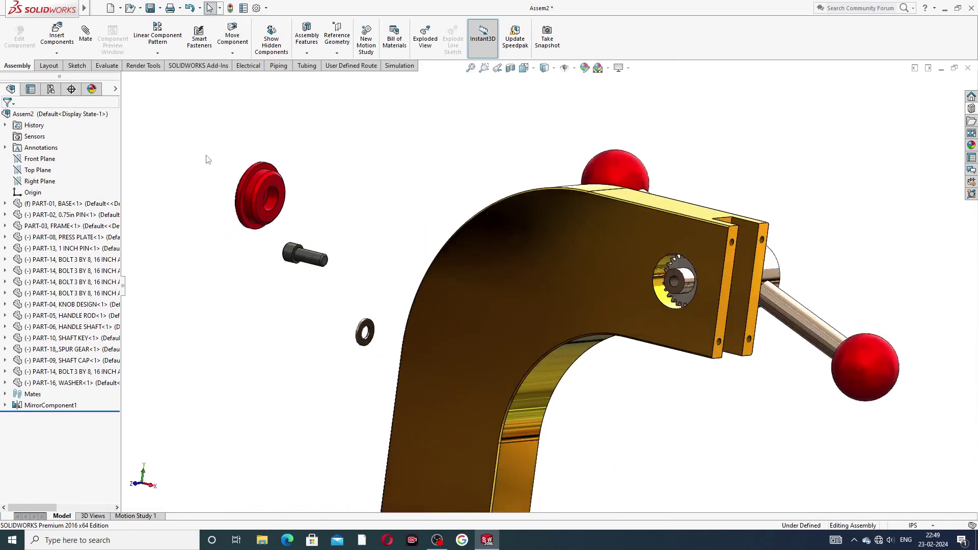
click(87, 38)
scroll(669, 321, down, 3)
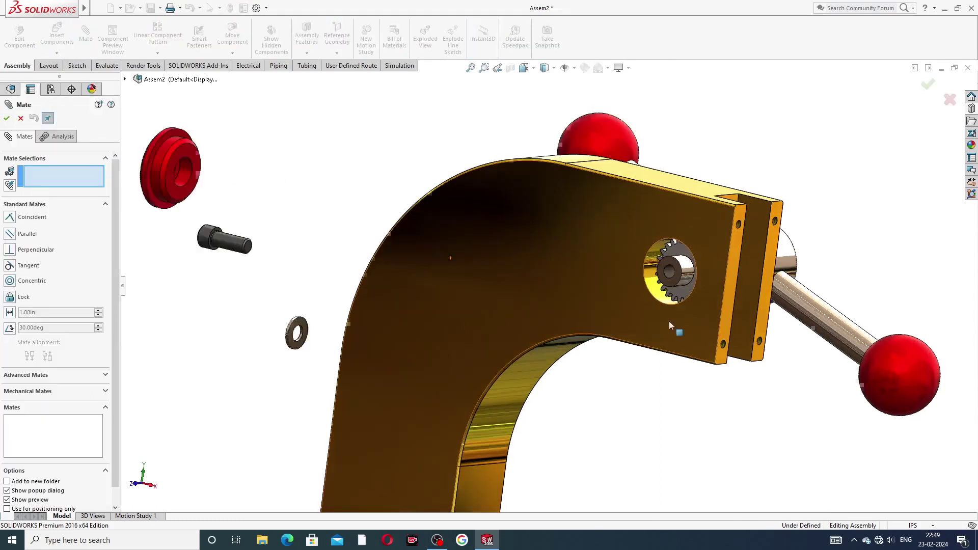
click(684, 257)
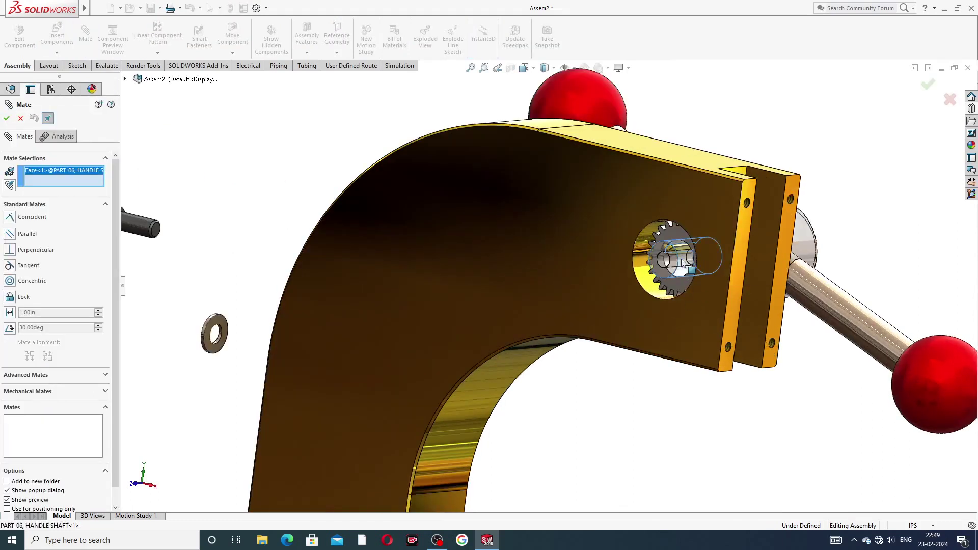
scroll(466, 259, up, 2)
scroll(294, 204, down, 4)
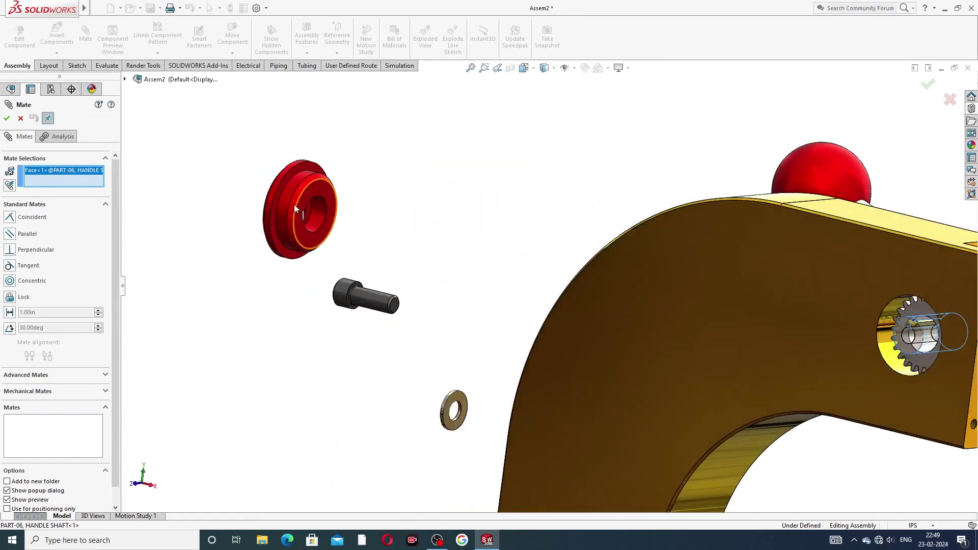
click(322, 208)
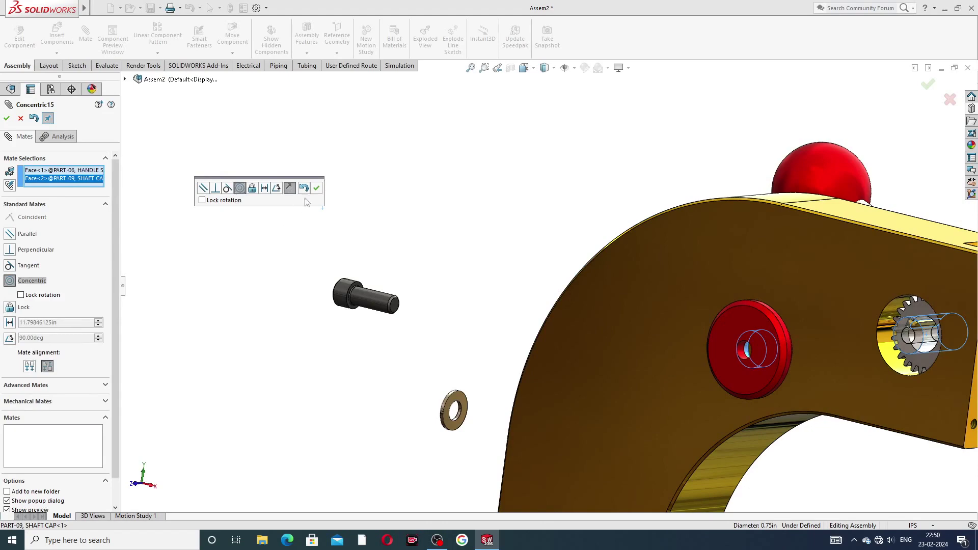
click(316, 189)
Add a coincident mate seating the shaft cap flush against the handle shaft's end face
middle_drag(674, 351, 738, 349)
scroll(741, 344, down, 10)
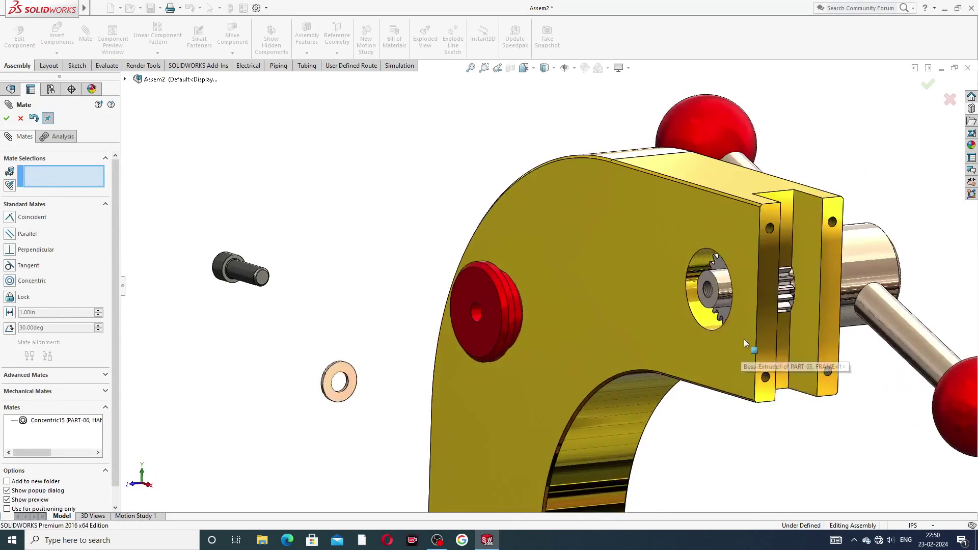
click(644, 225)
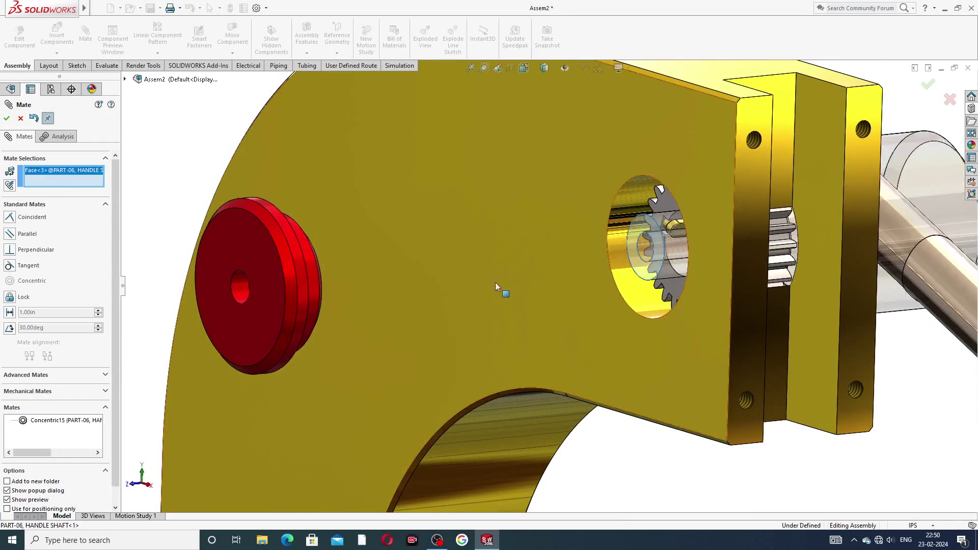
scroll(475, 288, up, 10)
middle_drag(474, 288, 448, 291)
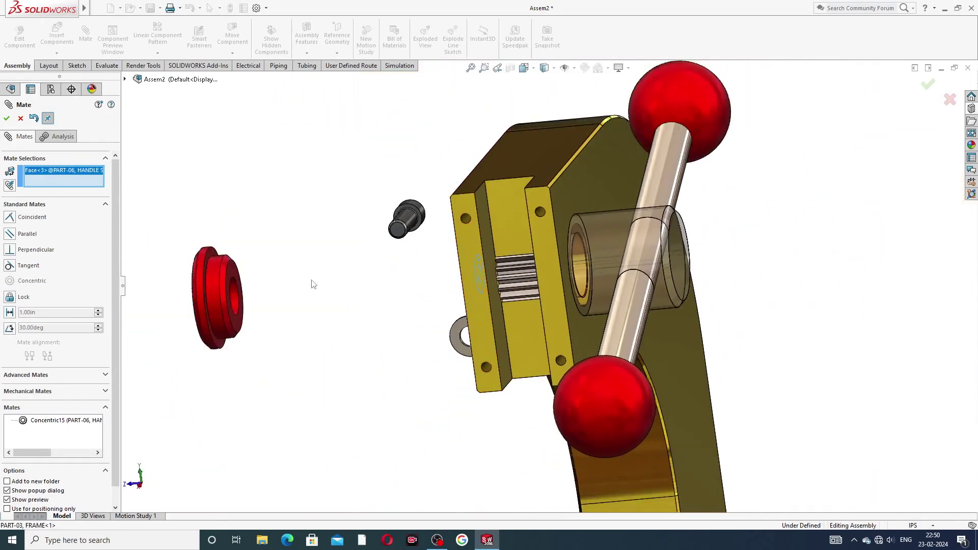
middle_drag(306, 301, 273, 307)
scroll(272, 304, down, 5)
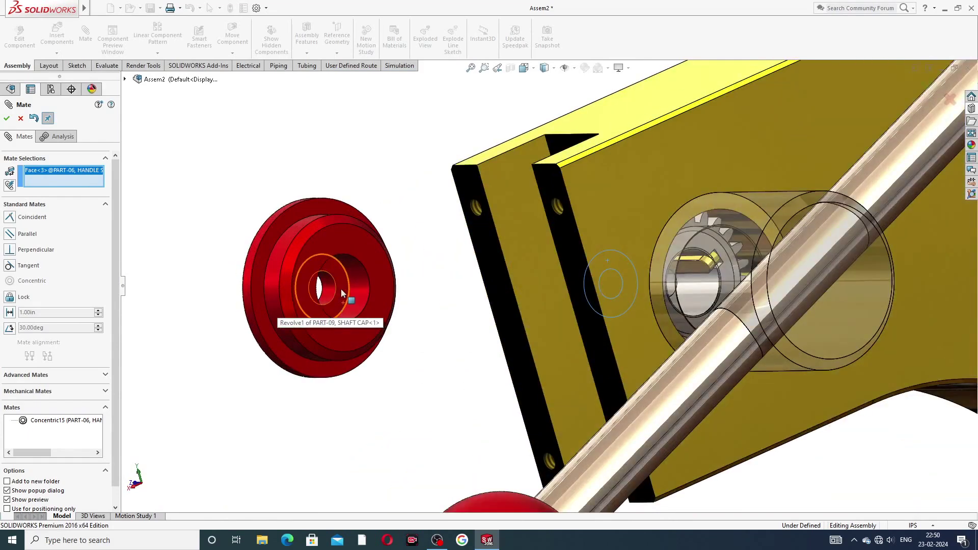
click(336, 291)
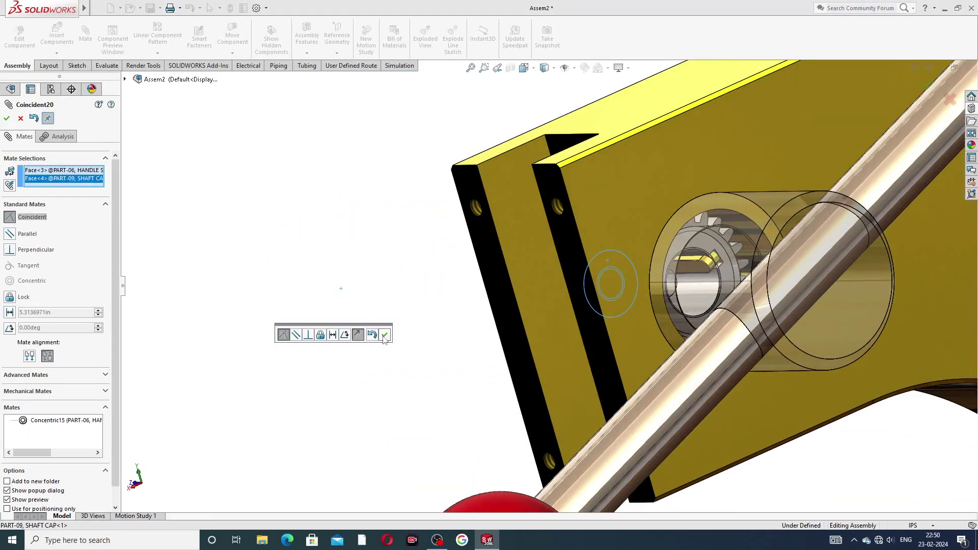
click(385, 336)
middle_drag(384, 336, 525, 280)
scroll(513, 281, down, 3)
scroll(549, 272, up, 3)
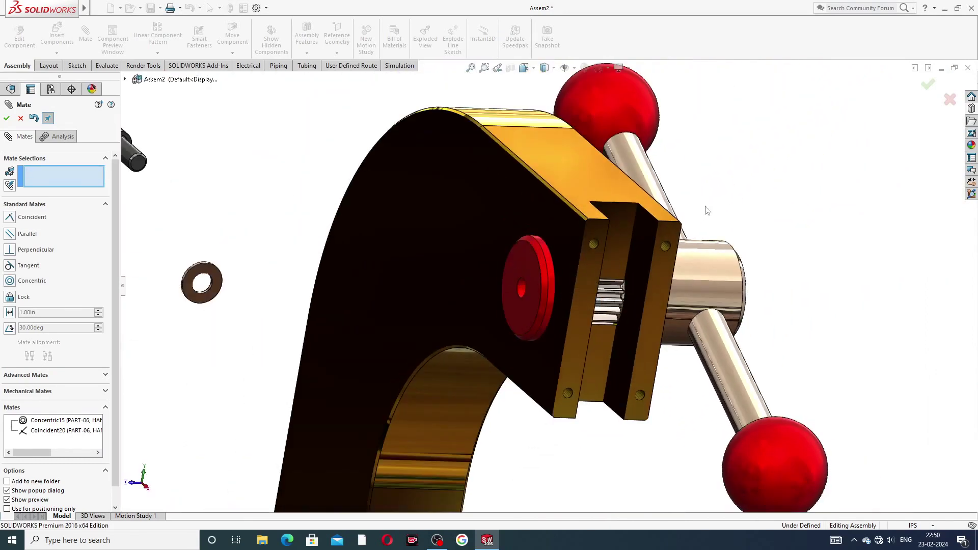
Mate the washer concentric with the red shaft cap's hole
middle_drag(255, 295, 269, 298)
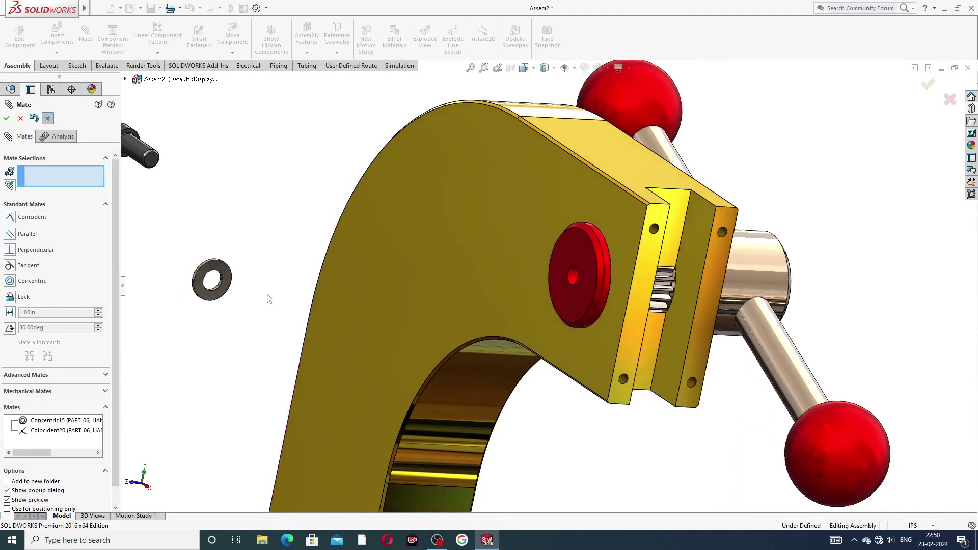
scroll(260, 281, down, 3)
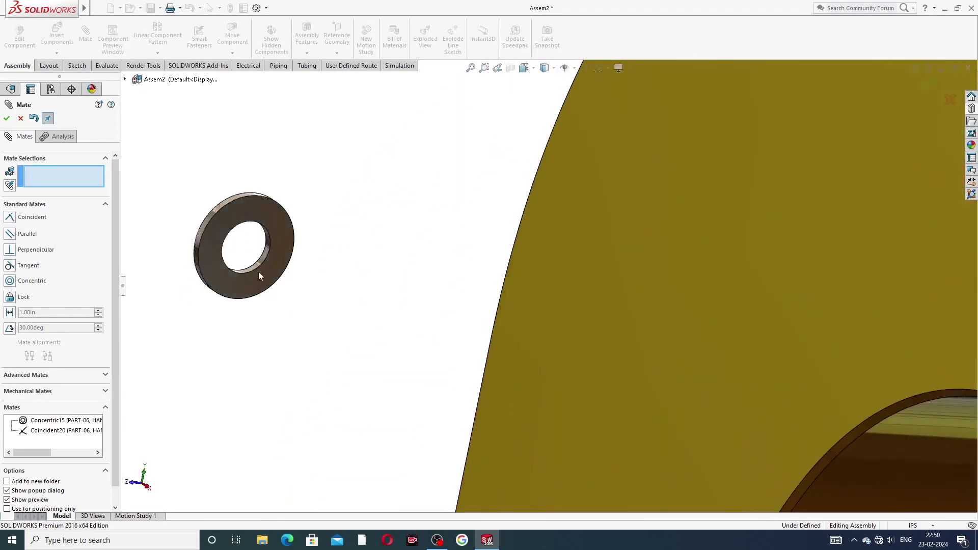
middle_drag(280, 291, 295, 310)
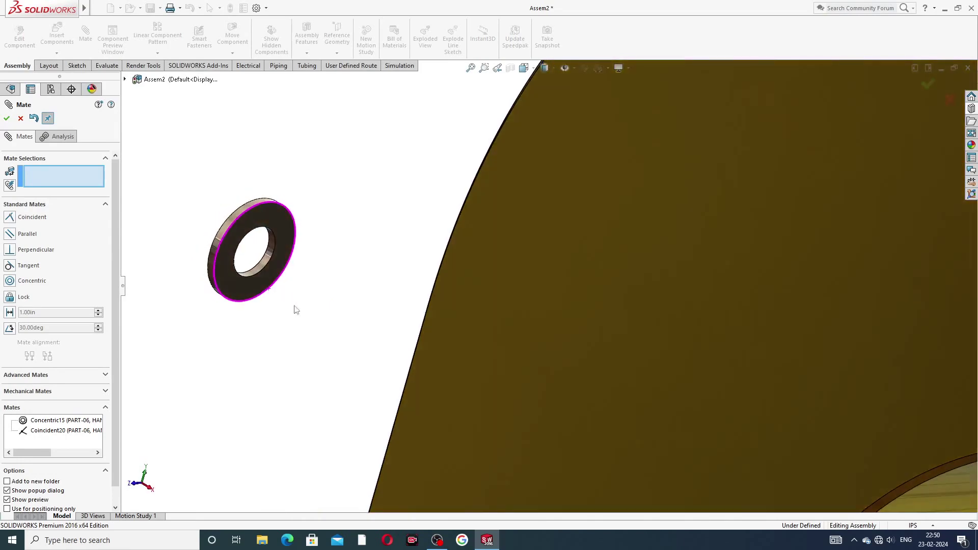
click(342, 283)
scroll(408, 301, up, 3)
scroll(759, 321, down, 5)
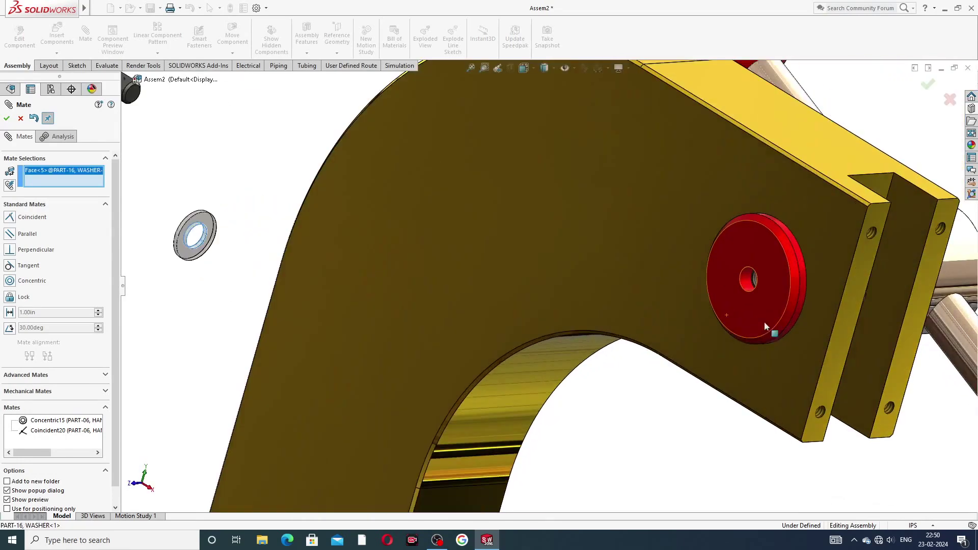
click(748, 281)
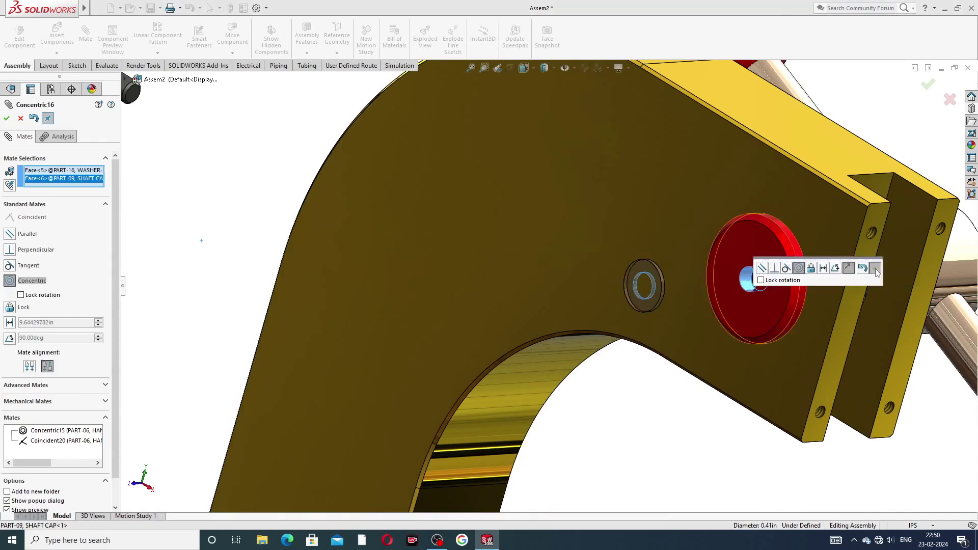
click(876, 271)
Make the washer face coincident with the shaft cap's flat face
click(755, 261)
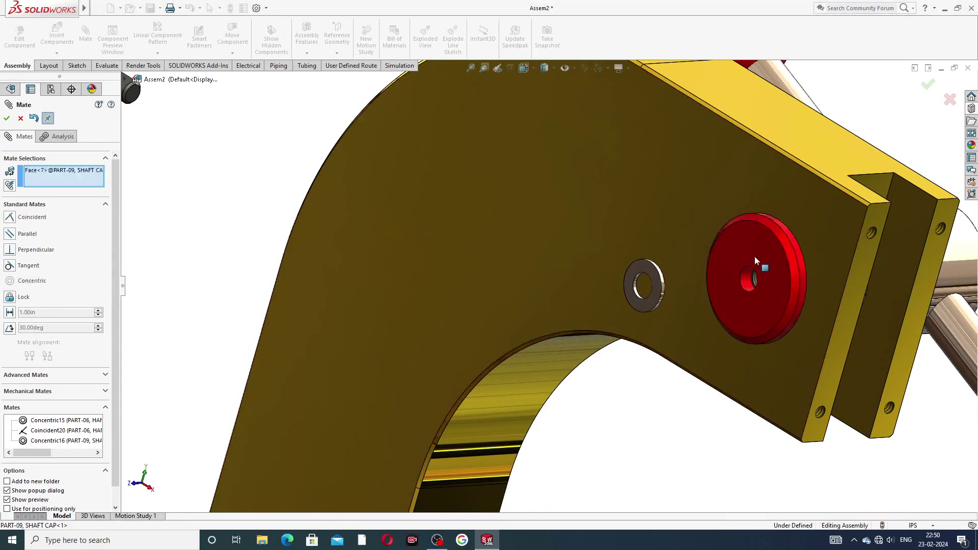
middle_drag(713, 323, 603, 317)
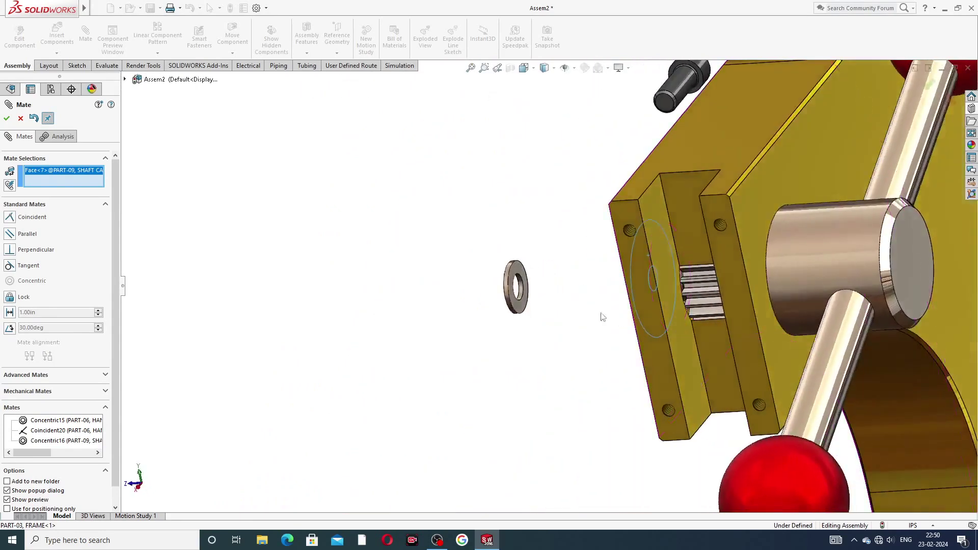
click(519, 269)
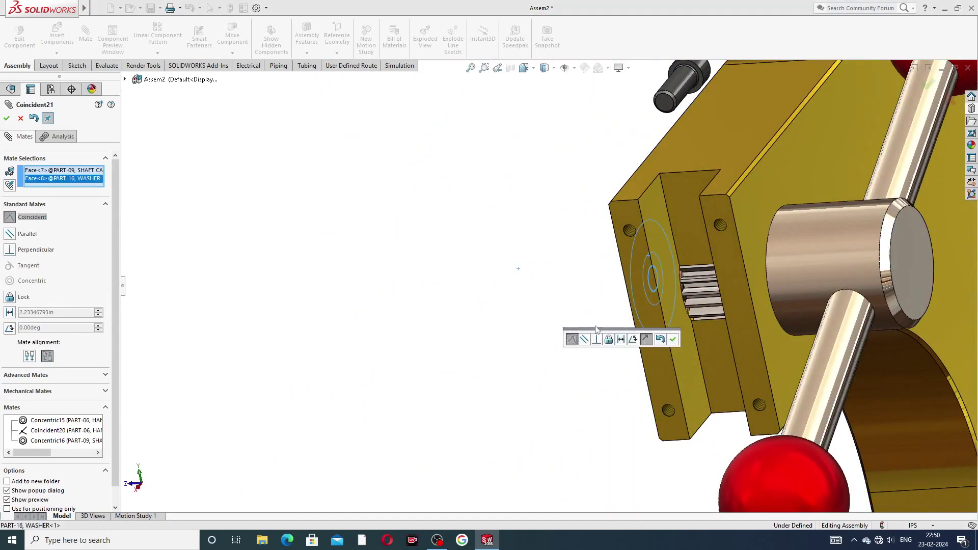
click(673, 339)
middle_drag(580, 292, 479, 265)
Mate the bolt concentric with the shaft cap hole, flipping its alignment
scroll(363, 217, down, 3)
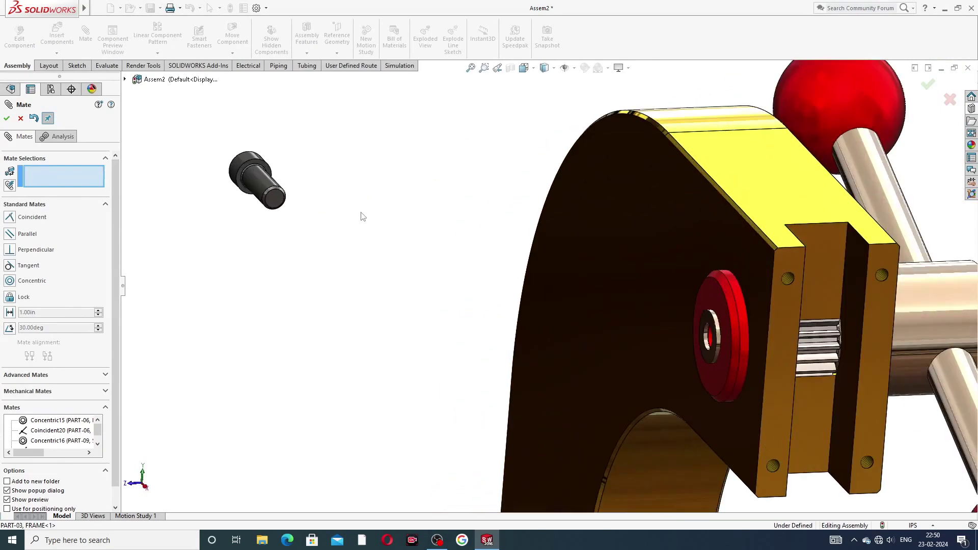
click(268, 184)
middle_drag(706, 336, 733, 333)
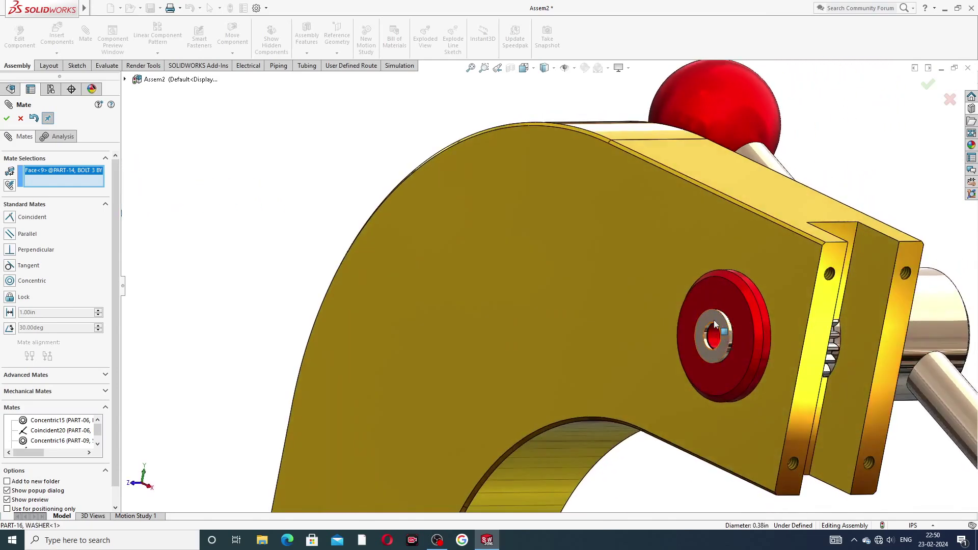
click(716, 337)
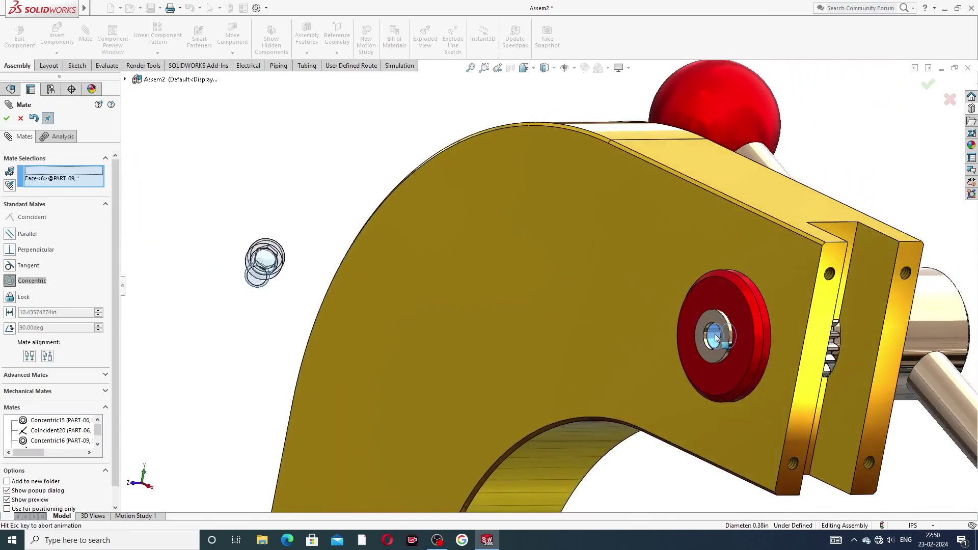
click(816, 351)
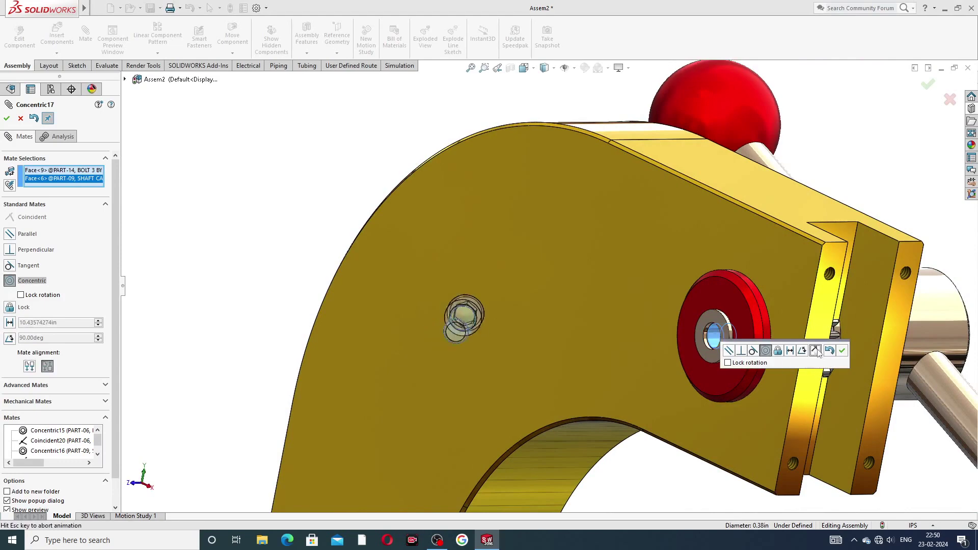
click(843, 352)
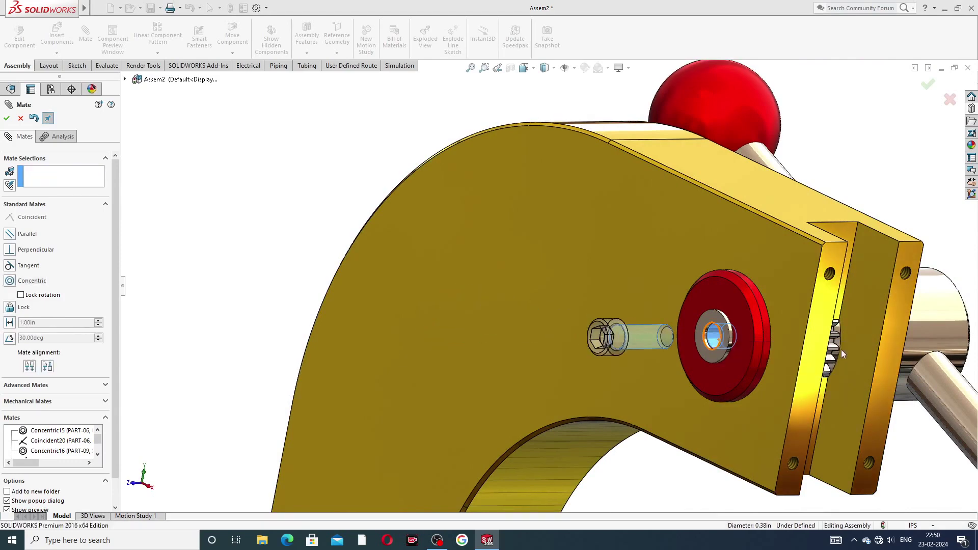
Seat the underside of the bolt head coincident on the washer face
scroll(662, 336, down, 2)
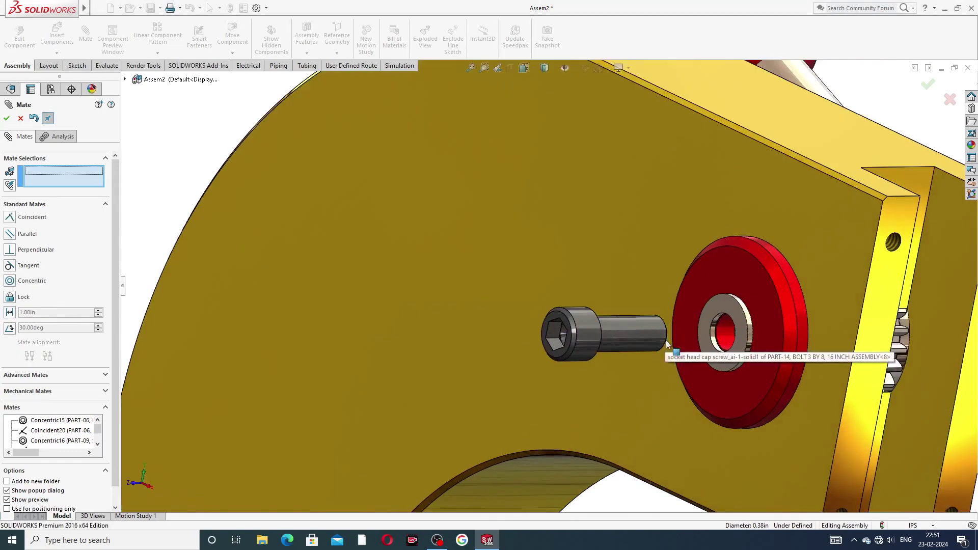
middle_drag(663, 336, 589, 328)
scroll(589, 329, down, 5)
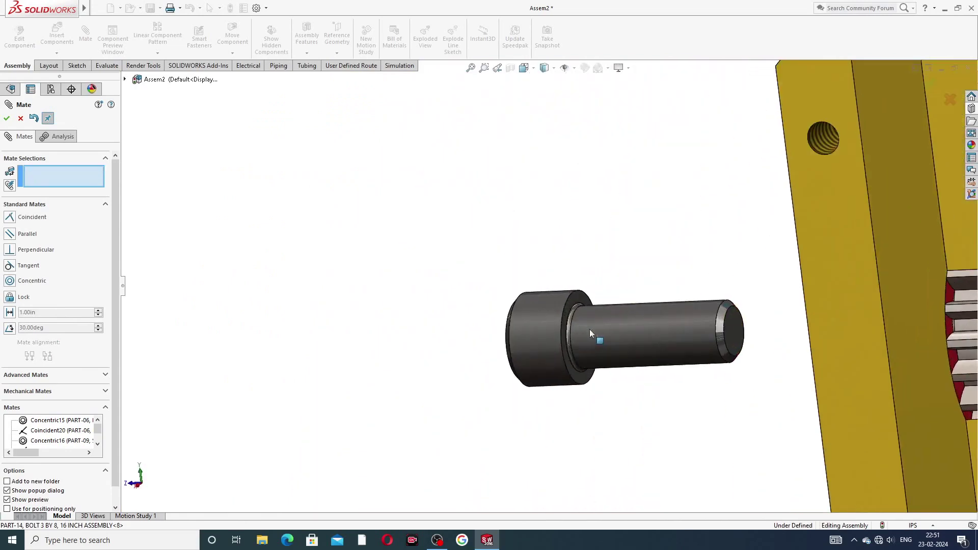
click(574, 298)
scroll(657, 371, up, 5)
middle_drag(664, 371, 612, 315)
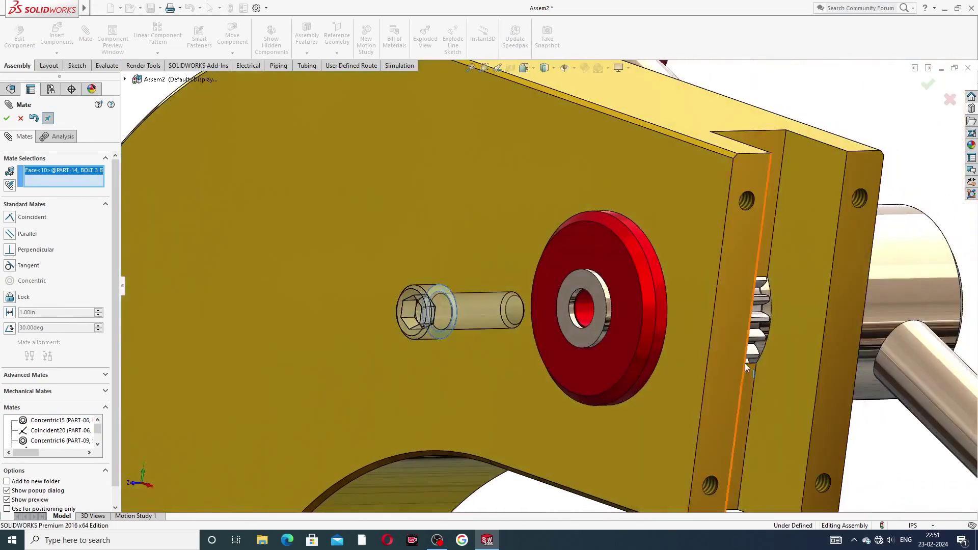
click(595, 294)
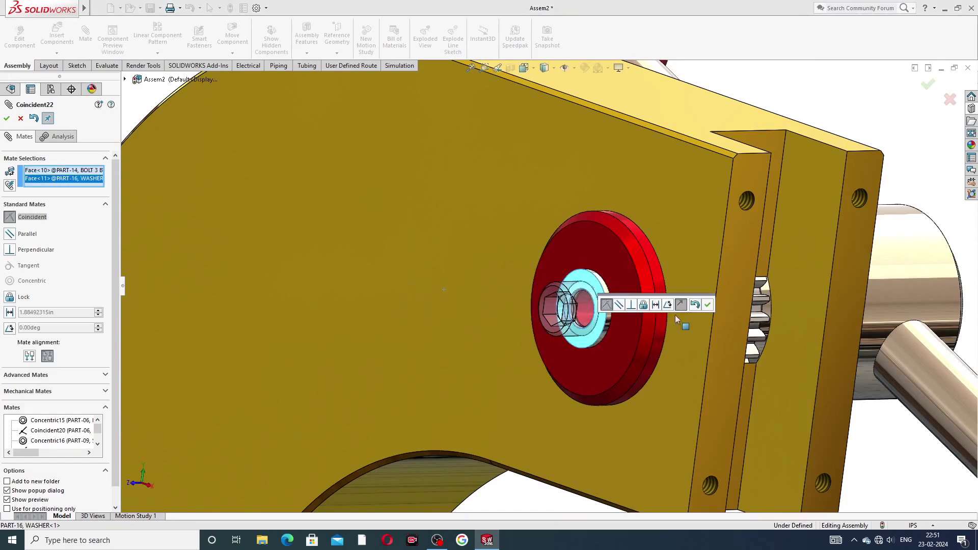
click(708, 305)
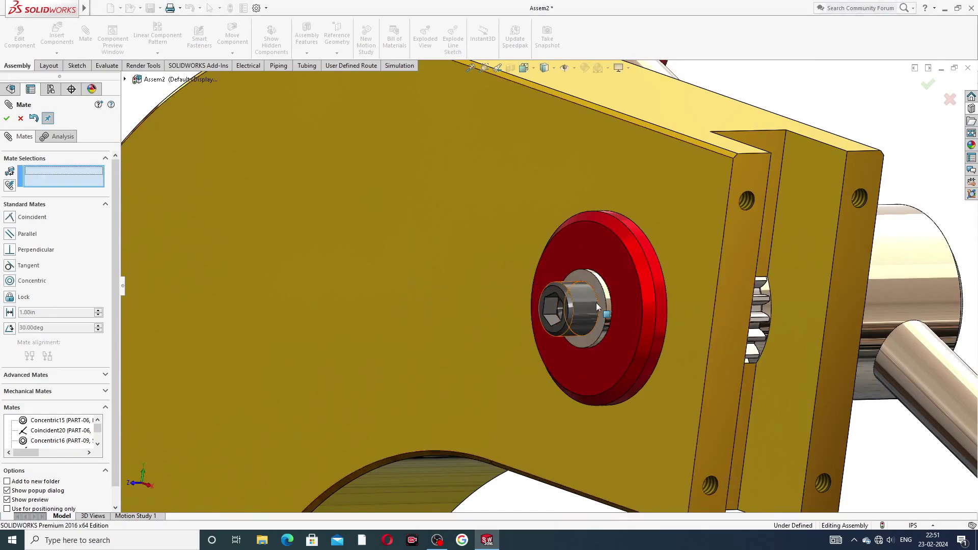
Close the Mate dialog and spin the handle about its shaft to test the mates
scroll(596, 303, up, 5)
middle_drag(622, 299, 600, 306)
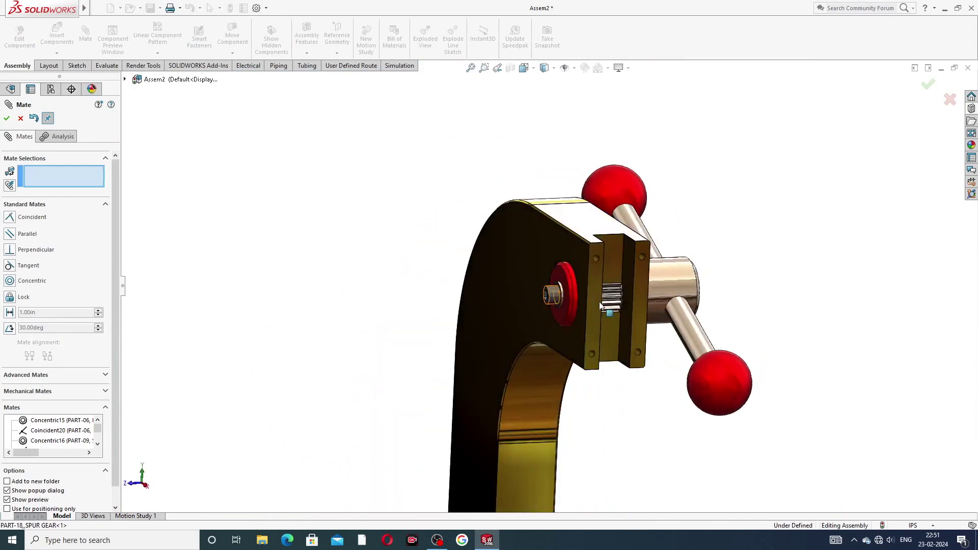
scroll(600, 306, down, 2)
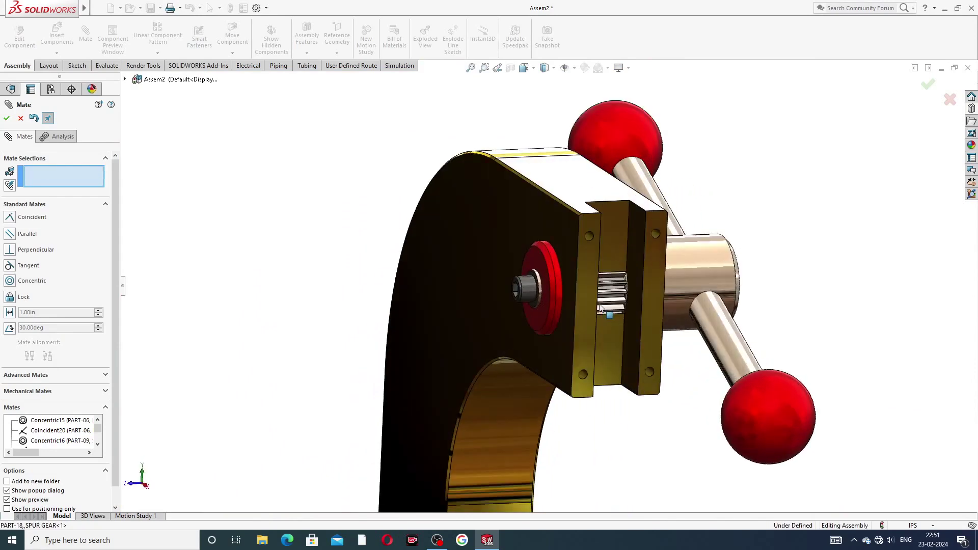
click(7, 118)
scroll(366, 215, up, 3)
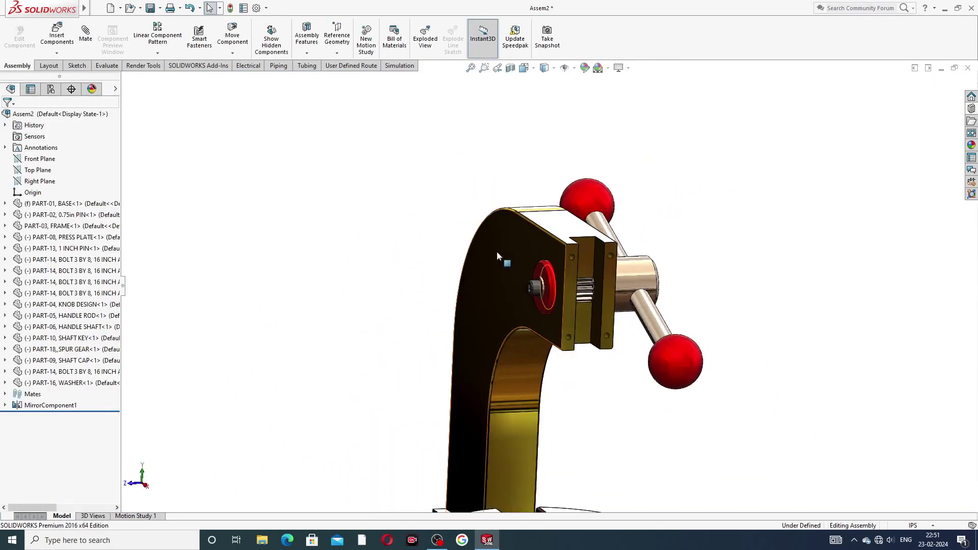
middle_drag(497, 255, 572, 249)
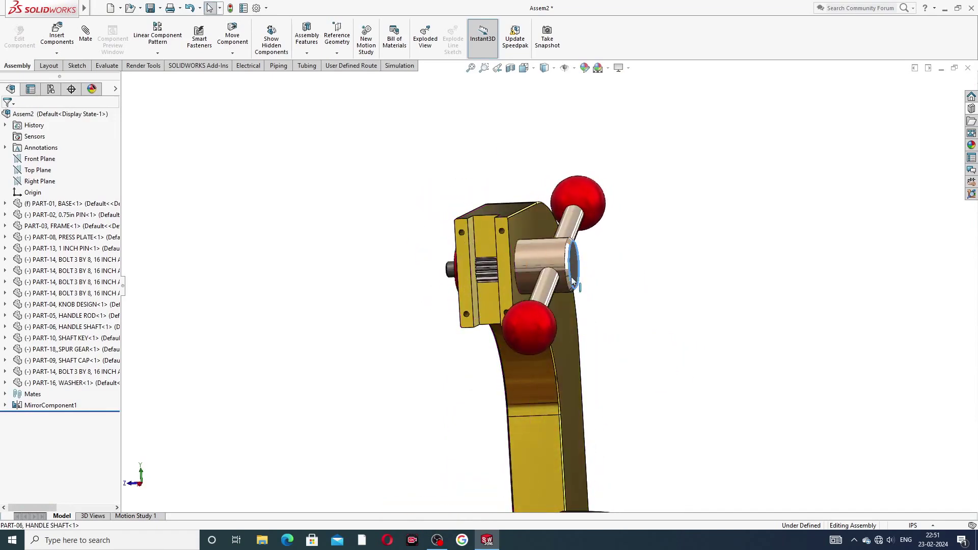
drag(572, 281, 601, 290)
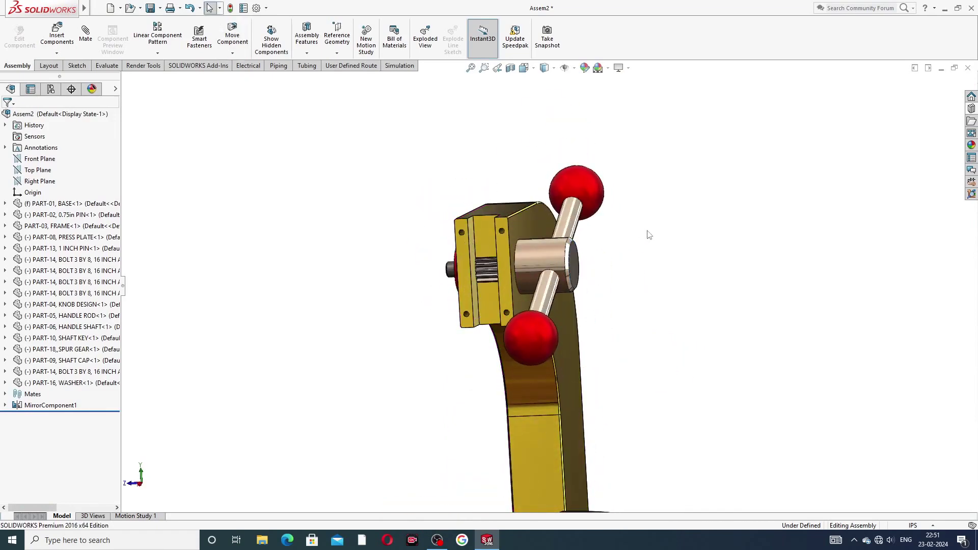
scroll(588, 251, up, 5)
middle_drag(597, 257, 530, 357)
scroll(530, 352, down, 3)
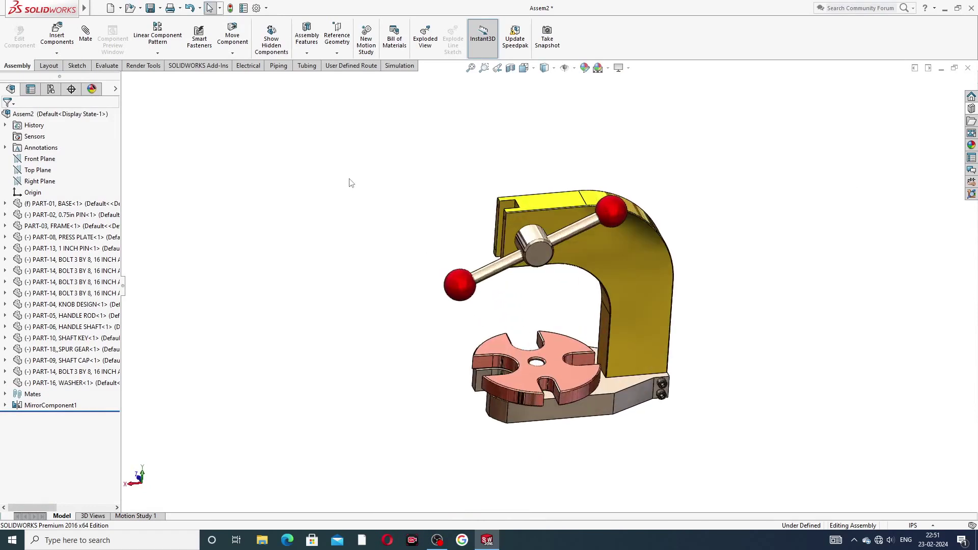
Insert PART-07, GEAR RACK beside the frame and switch to Rotate Component
click(56, 40)
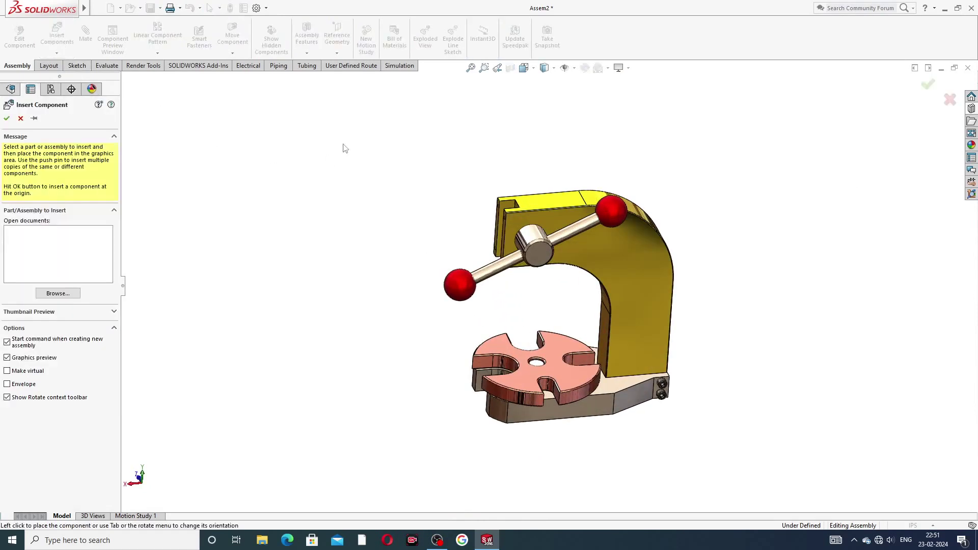
click(77, 293)
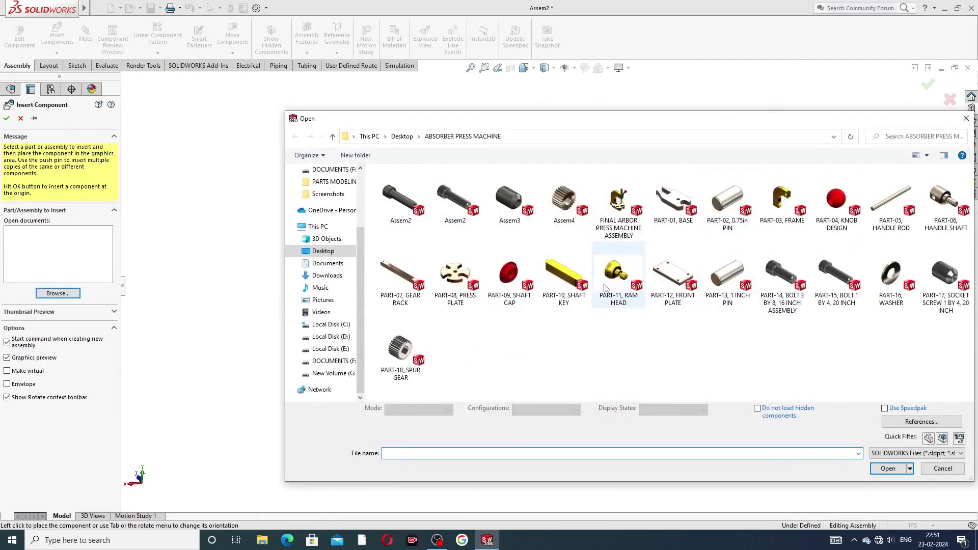
click(398, 277)
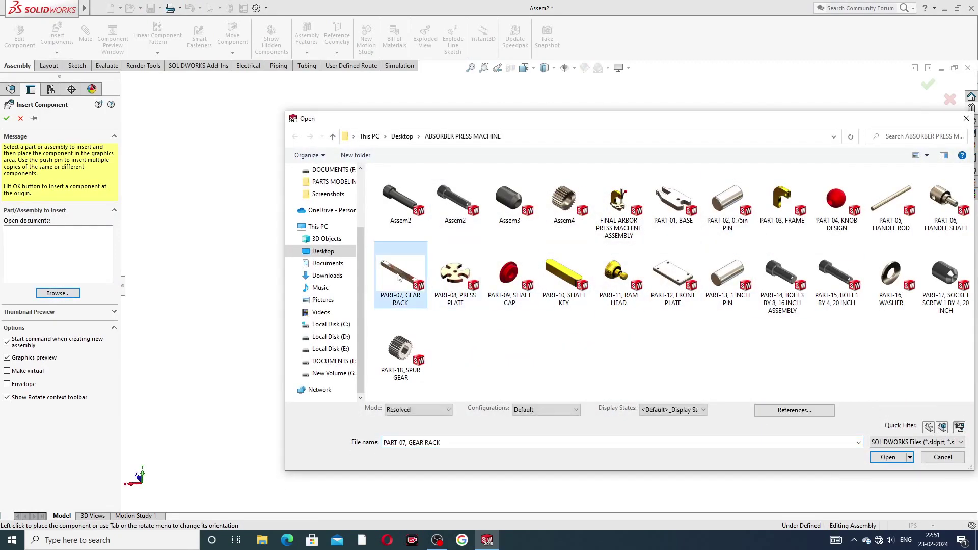
click(884, 458)
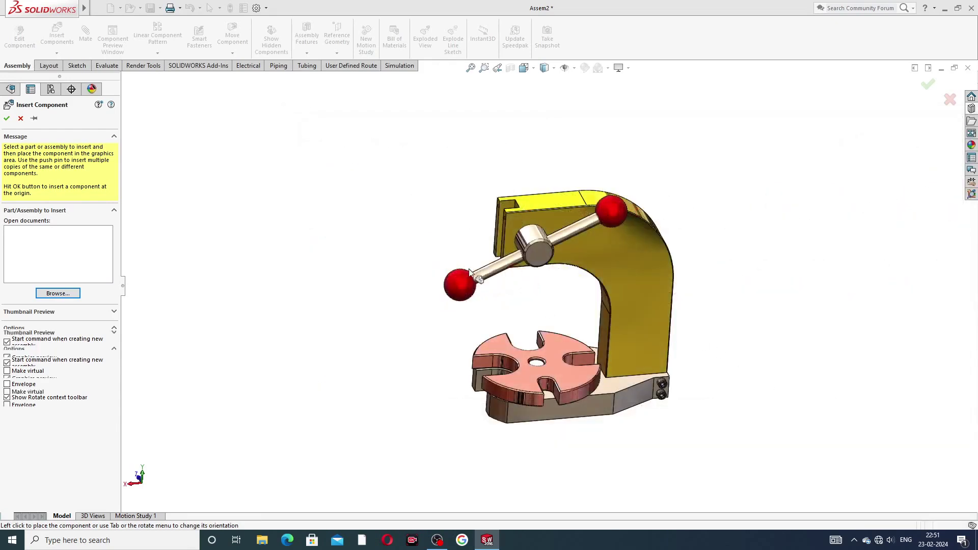
click(362, 253)
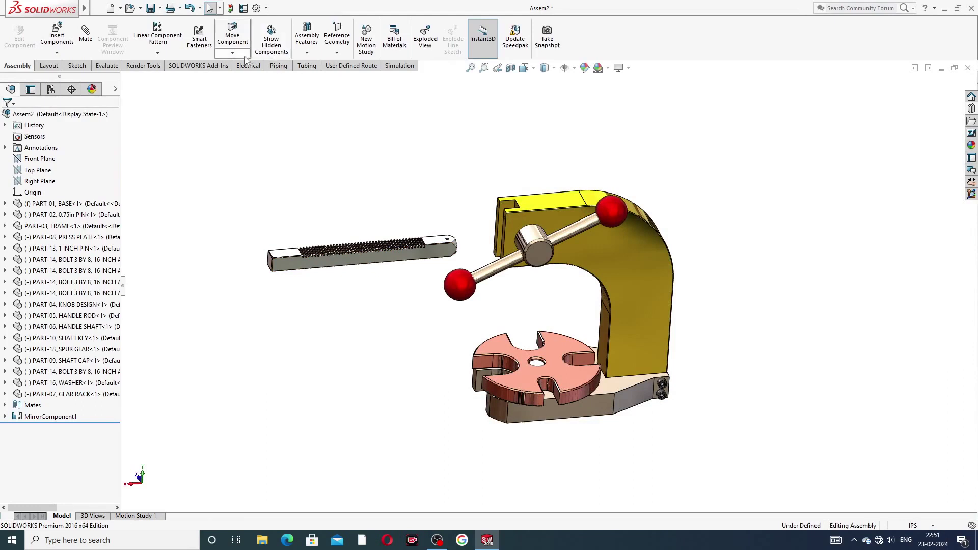
click(242, 54)
click(260, 76)
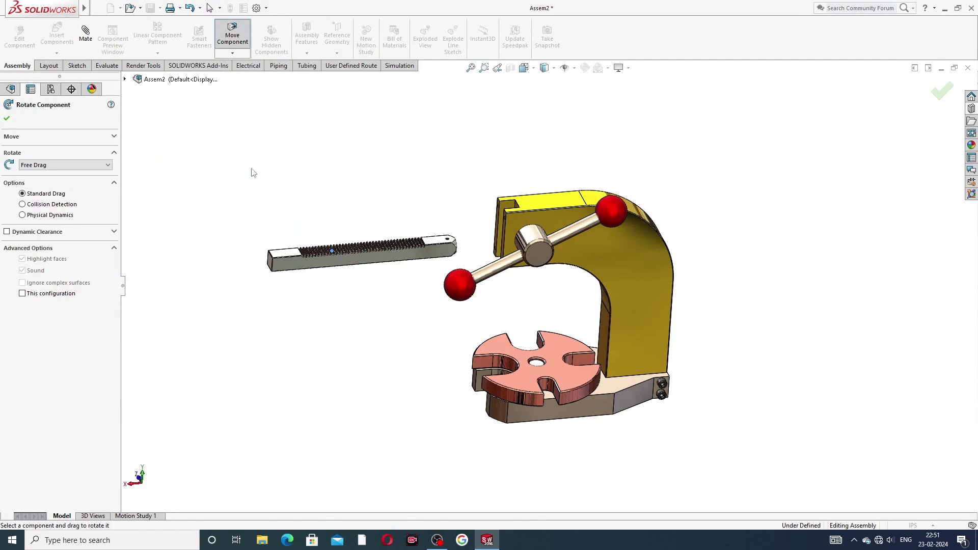
Finish the first rotation and drag the gear rack slightly lower beside the frame
right_click(200, 169)
click(217, 175)
drag(438, 246, 426, 288)
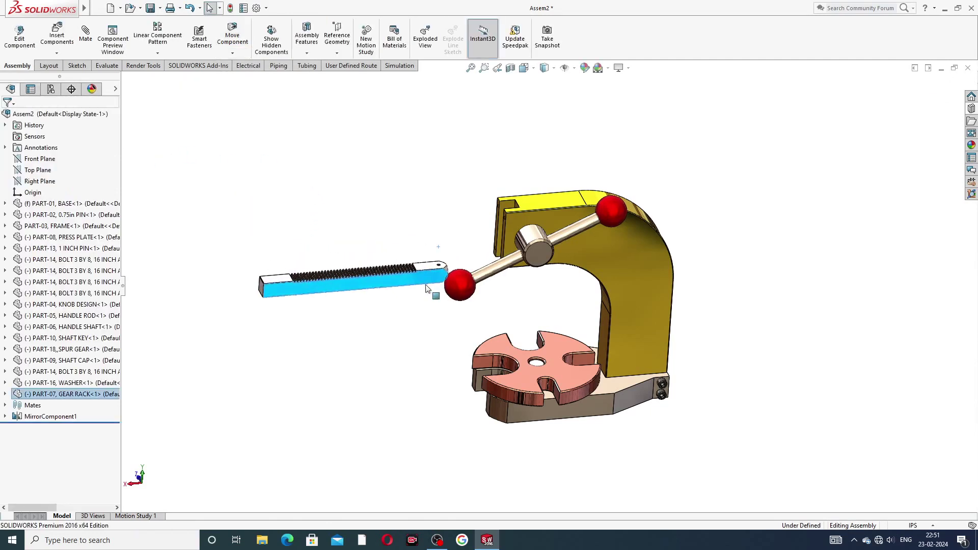
click(228, 113)
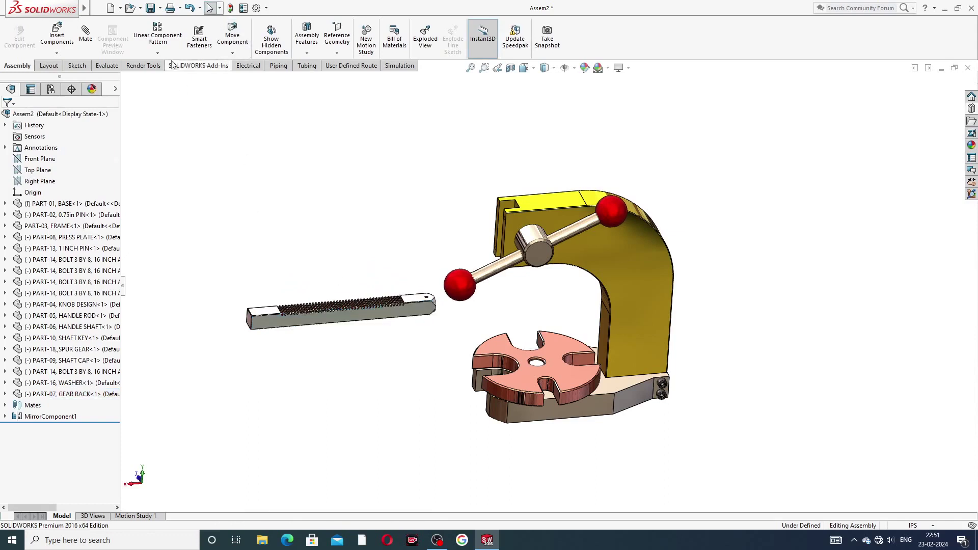
Rotate the gear rack upright and nudge it up and right alongside the press frame
click(245, 54)
click(253, 79)
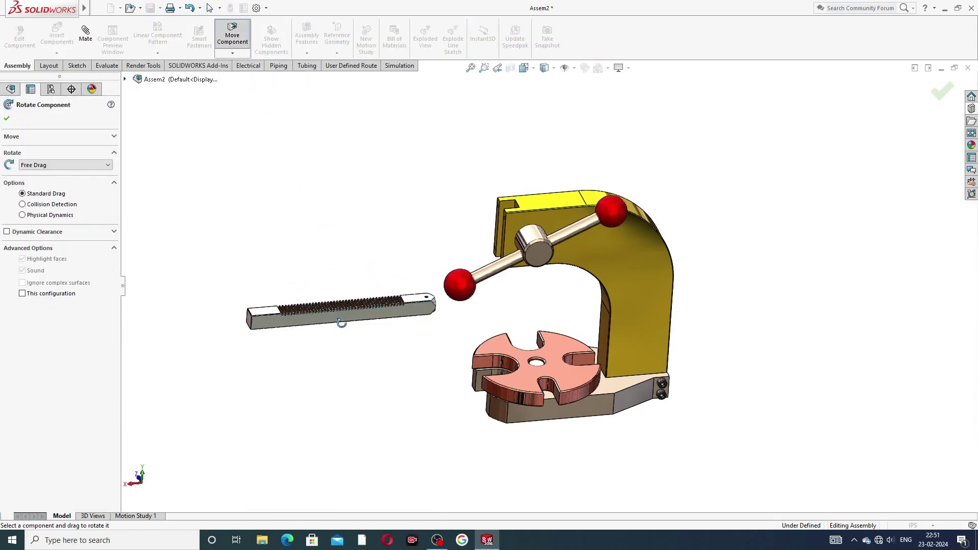
drag(417, 306, 432, 264)
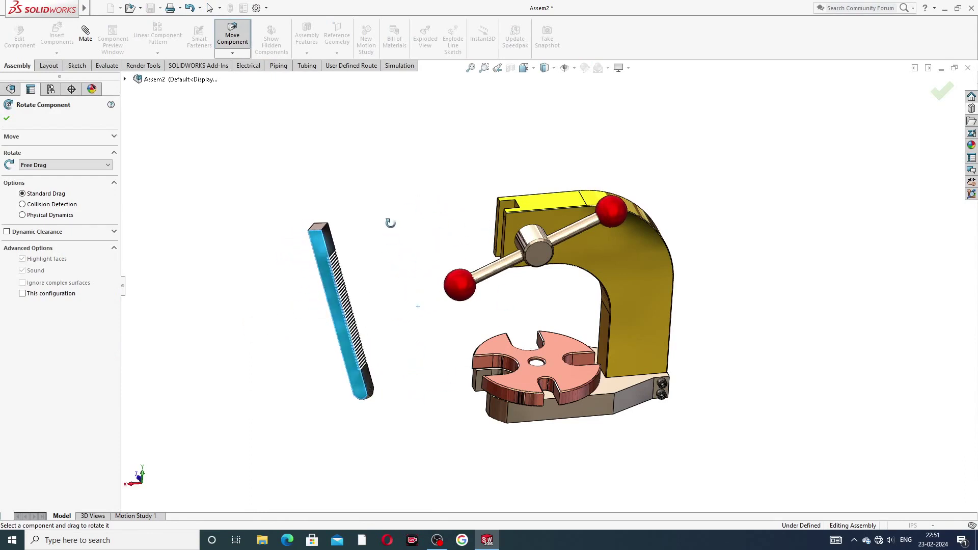
right_click(344, 222)
click(392, 278)
drag(346, 308, 479, 187)
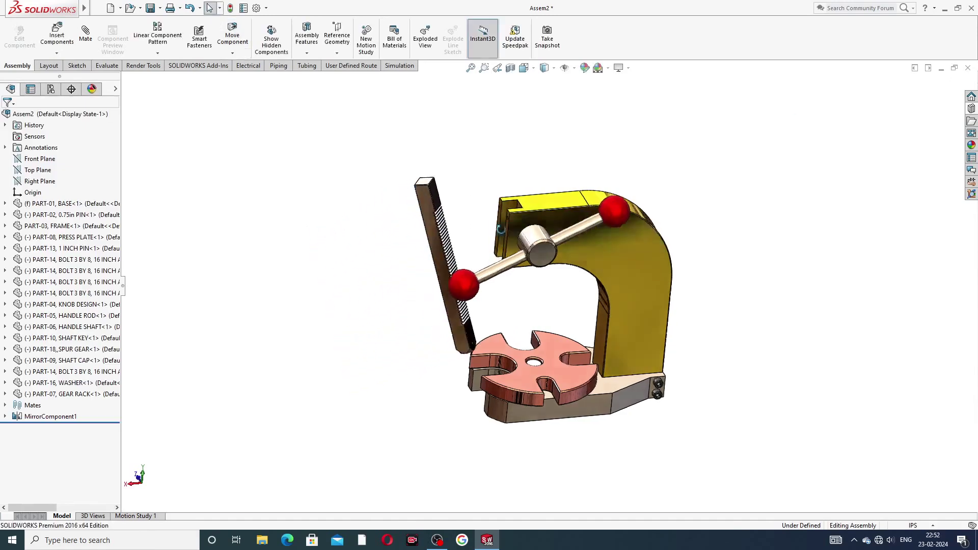
middle_drag(500, 229, 524, 237)
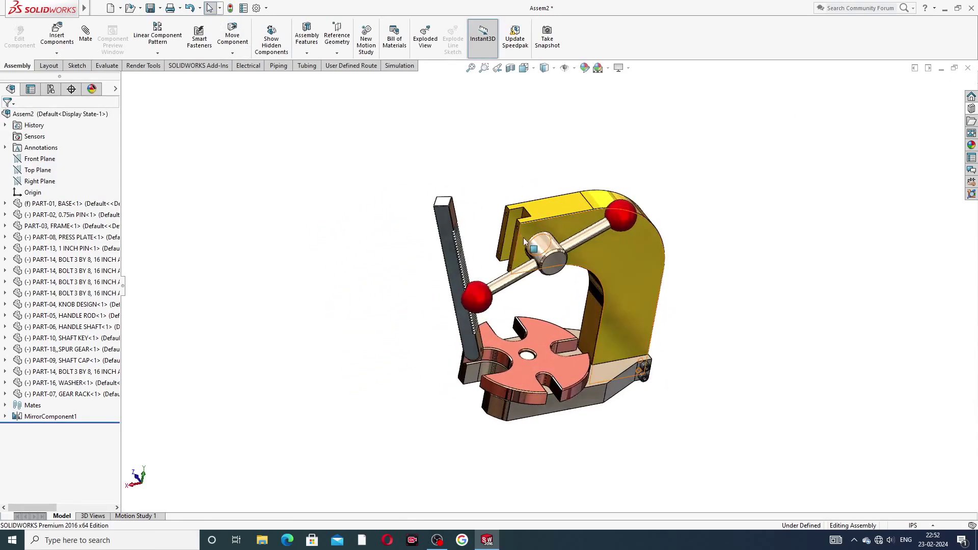
scroll(523, 237, down, 3)
click(375, 240)
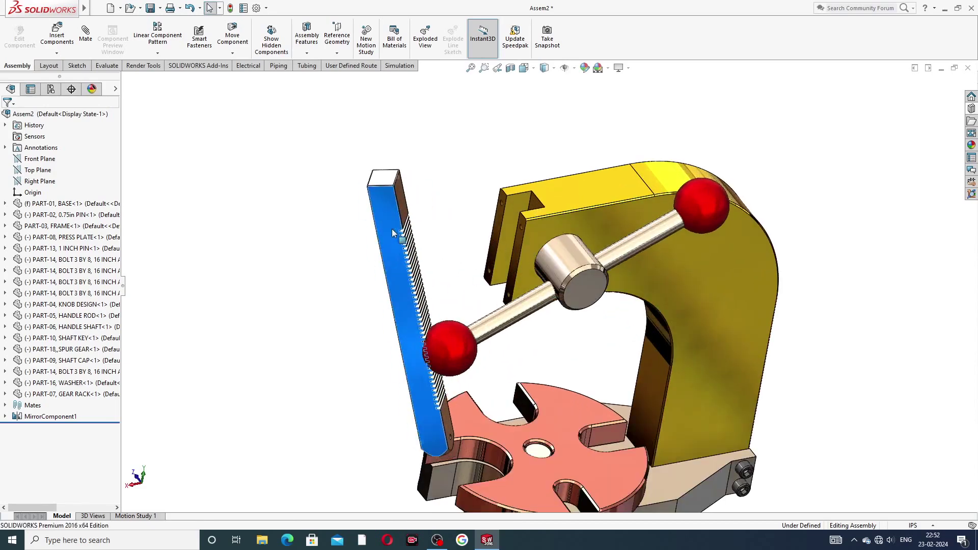
click(435, 224)
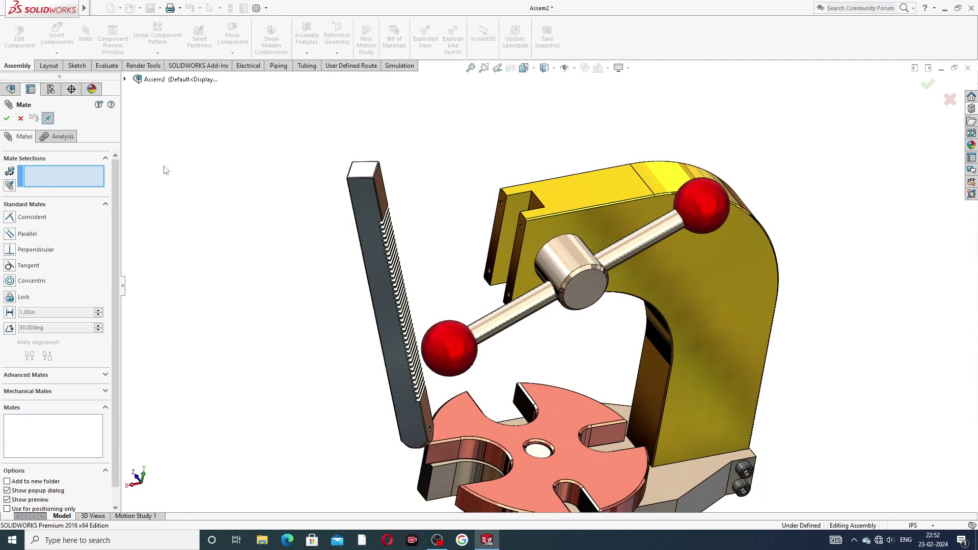
Add a Width mate centring the rack's two side faces between the frame slot's inner faces
click(40, 377)
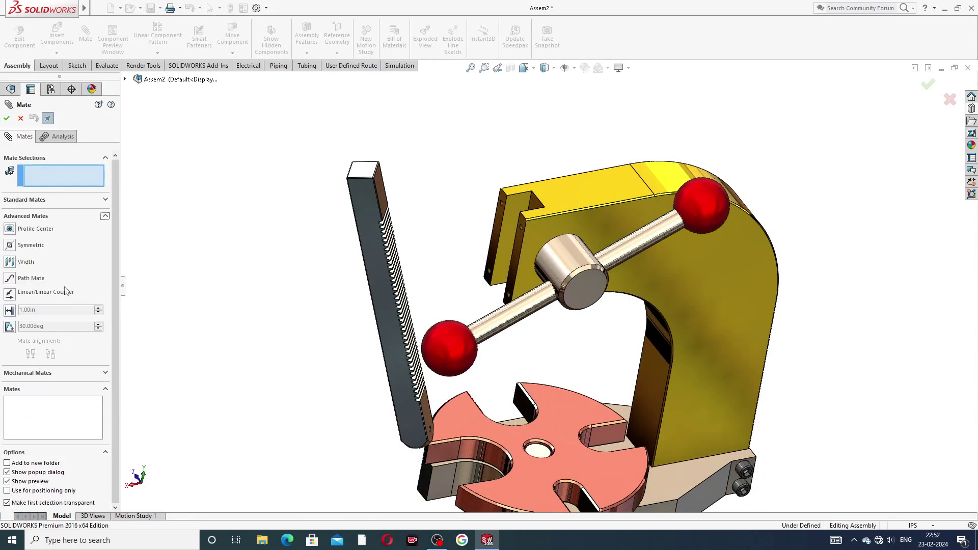
click(11, 262)
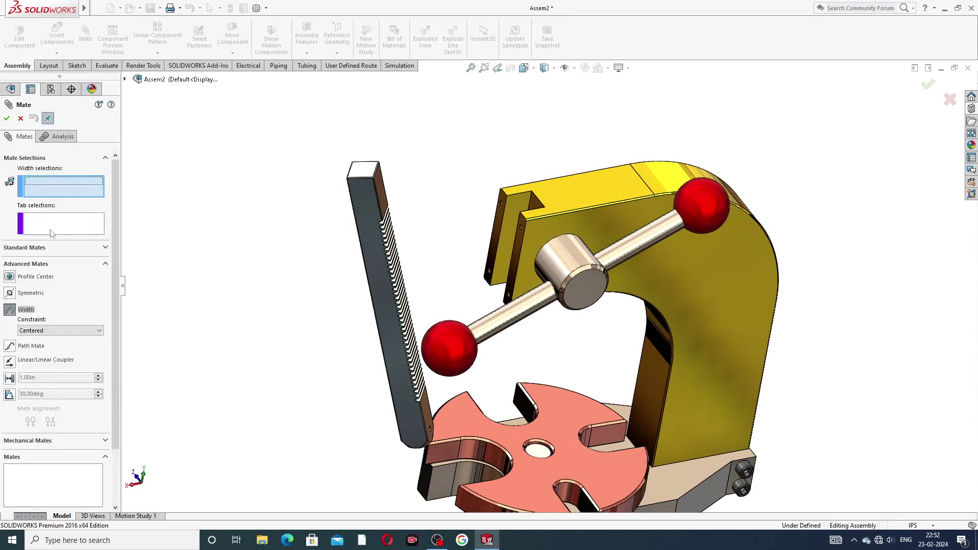
middle_drag(299, 287, 454, 273)
click(386, 249)
click(454, 268)
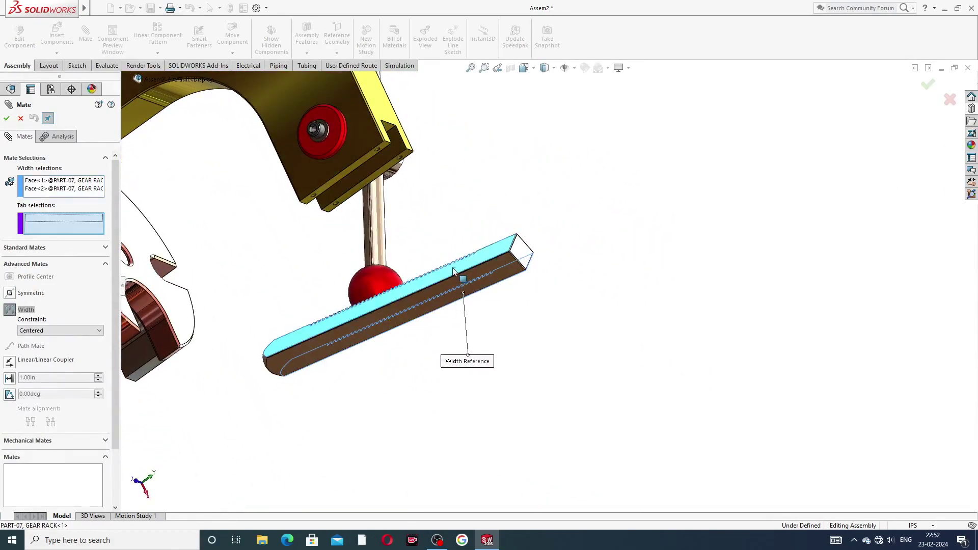
middle_drag(526, 290, 578, 245)
click(435, 174)
click(587, 219)
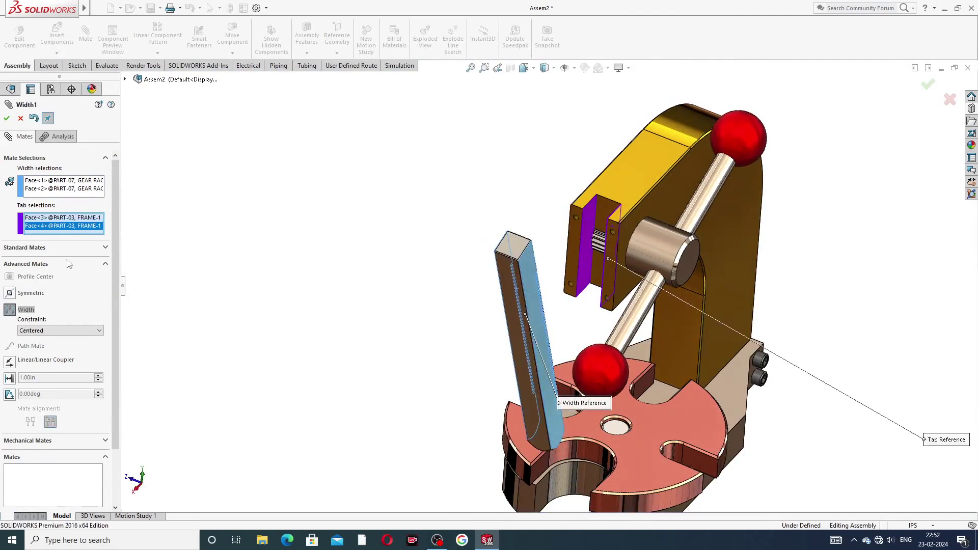
click(7, 119)
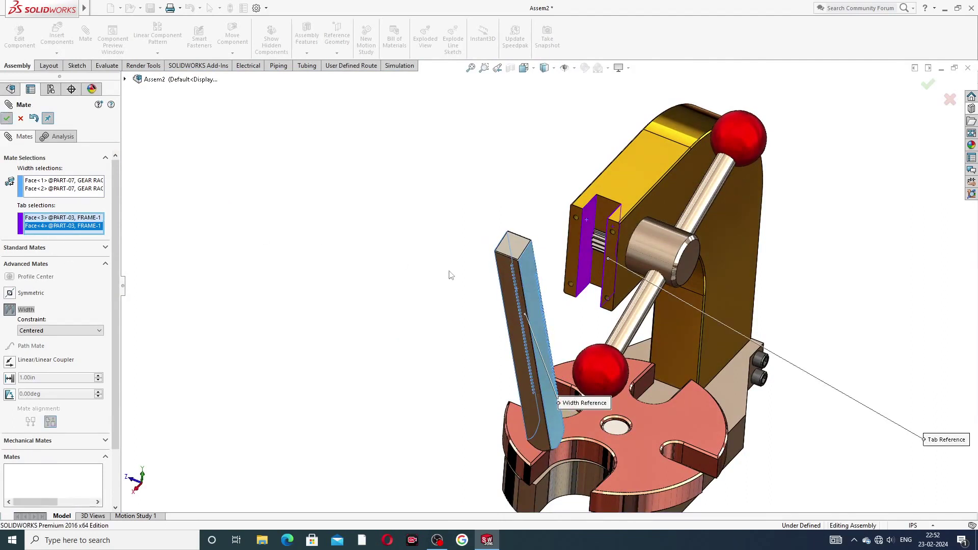
middle_drag(465, 313, 413, 339)
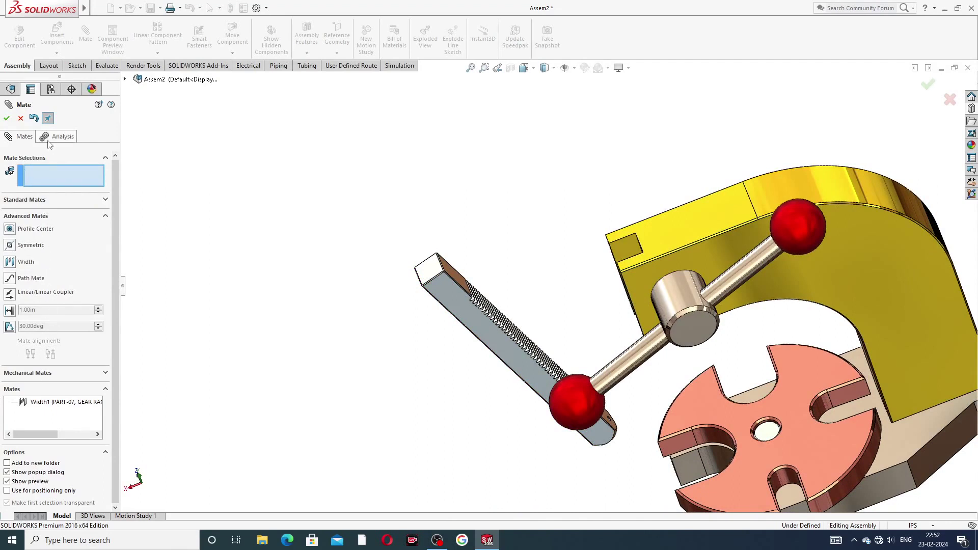
Add a Coincident mate between a gear-rack face and a frame face
click(37, 199)
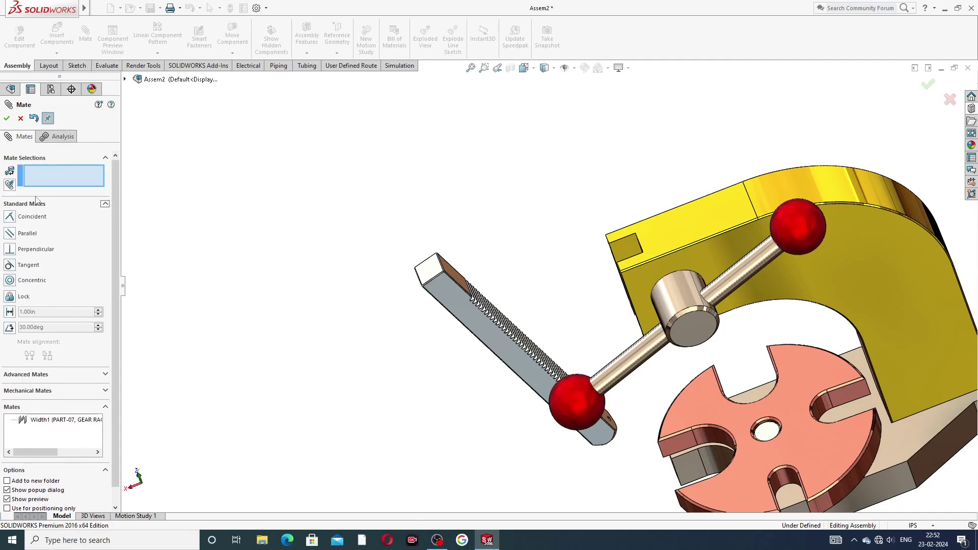
middle_drag(451, 313, 450, 286)
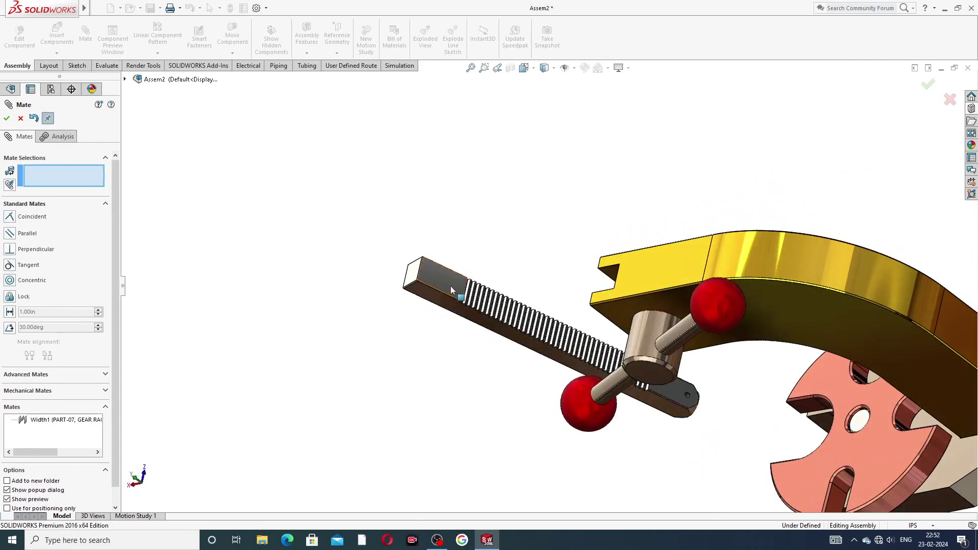
click(450, 284)
middle_drag(537, 315, 596, 284)
click(595, 285)
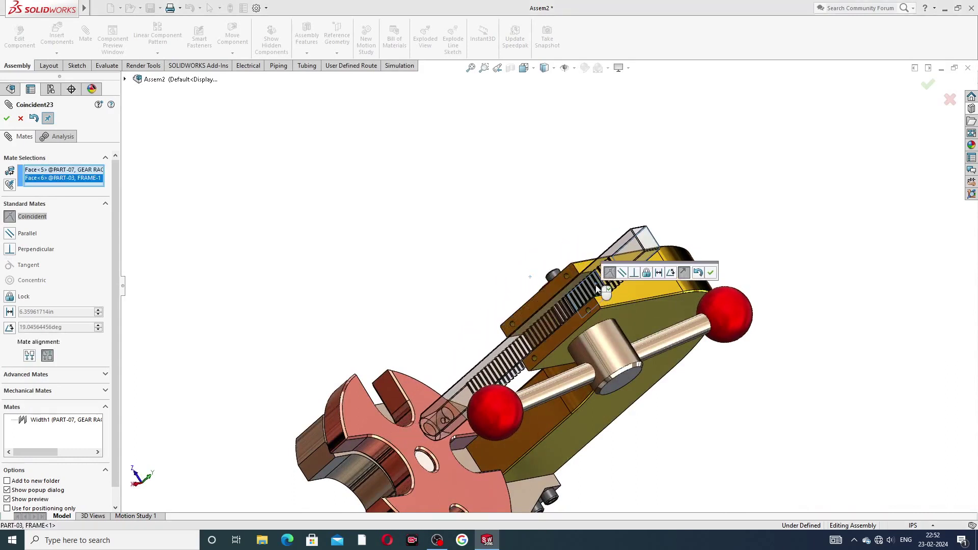
click(711, 274)
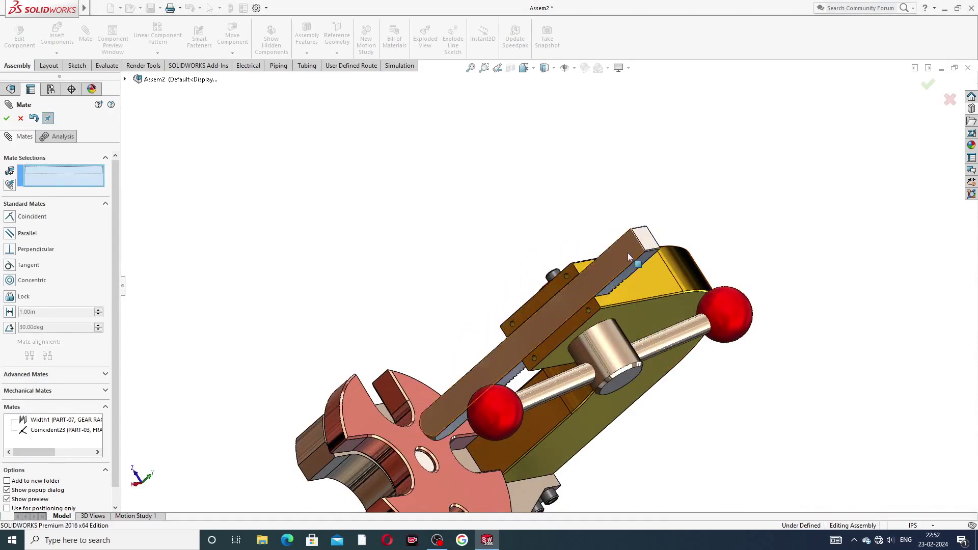
Drag the rack to confirm it slides vertically in the slot, then pick the frame's top face
mouse_move(627, 253)
mouse_down()
mouse_move(700, 176)
mouse_move(662, 227)
mouse_move(624, 243)
mouse_up()
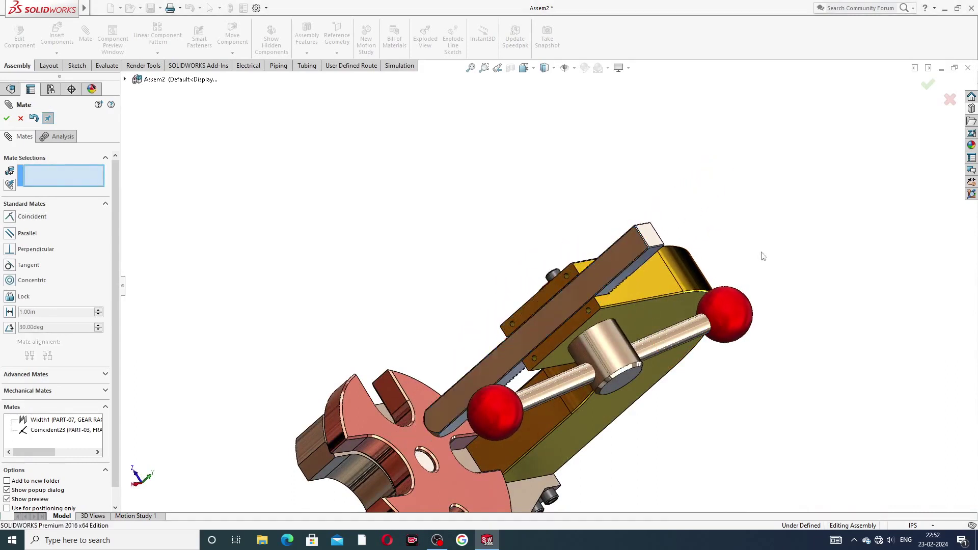
middle_drag(732, 342, 604, 239)
scroll(603, 239, down, 5)
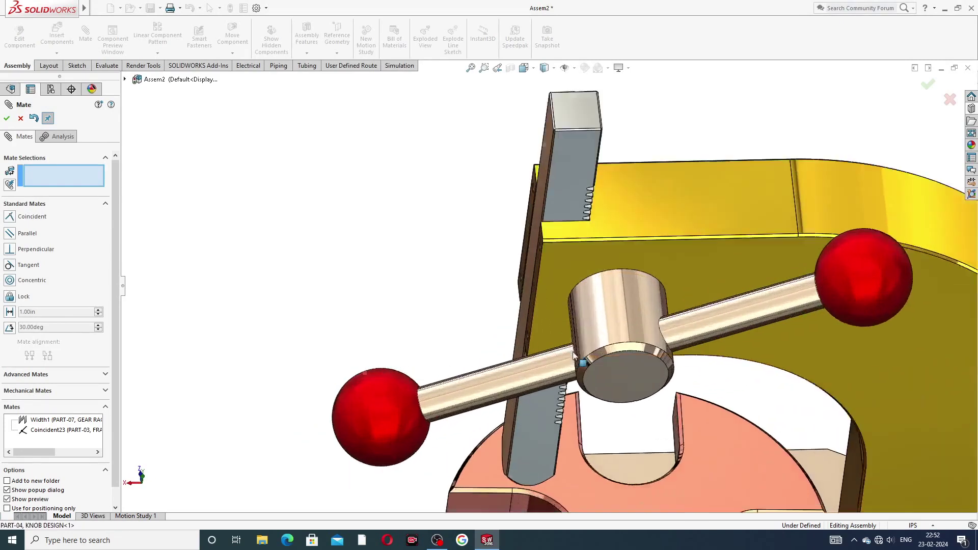
scroll(603, 219, up, 5)
scroll(591, 229, down, 2)
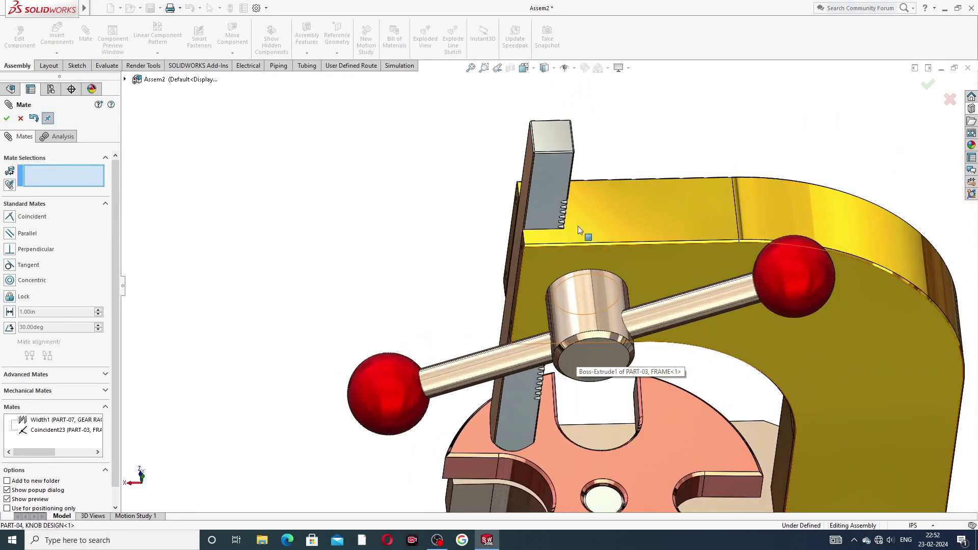
drag(554, 185, 586, 210)
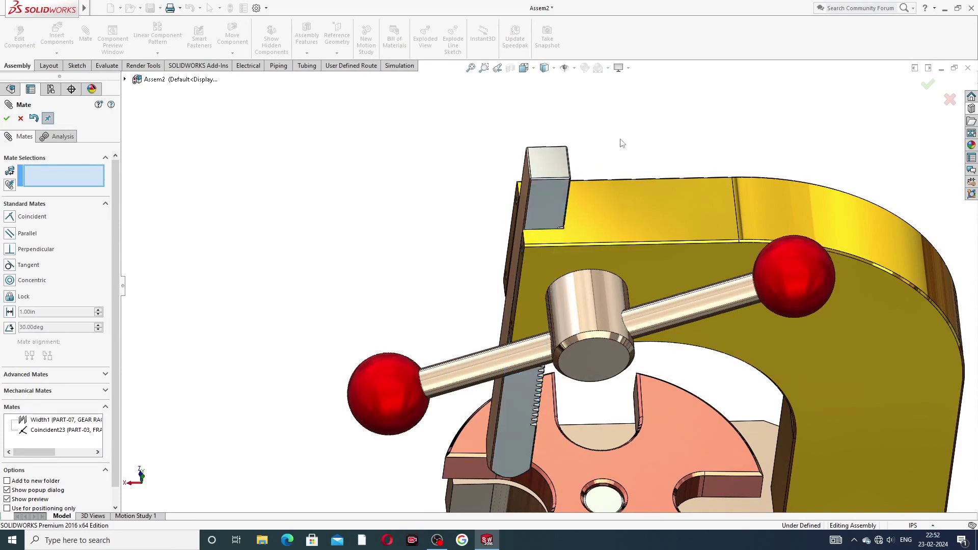
scroll(627, 250, up, 3)
scroll(598, 301, down, 5)
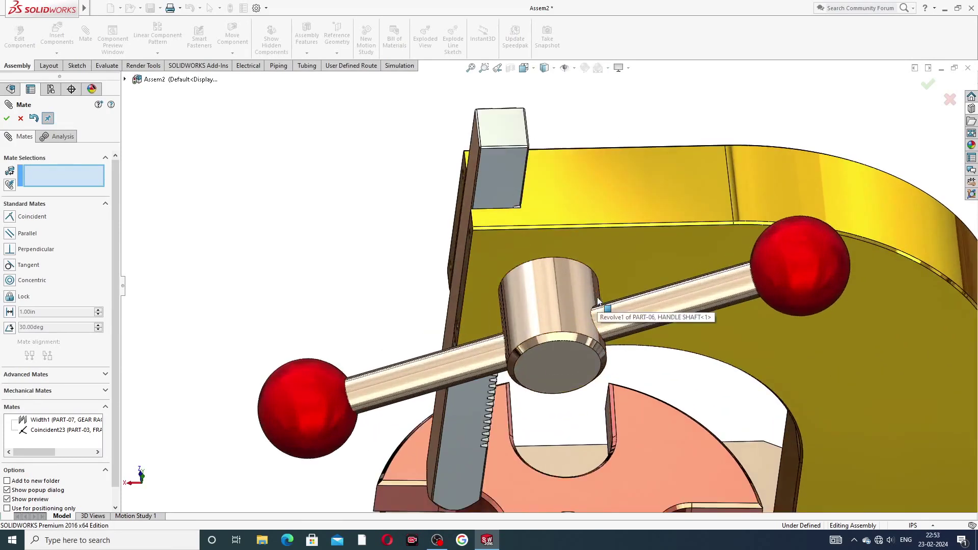
scroll(599, 302, up, 4)
middle_drag(598, 302, 574, 268)
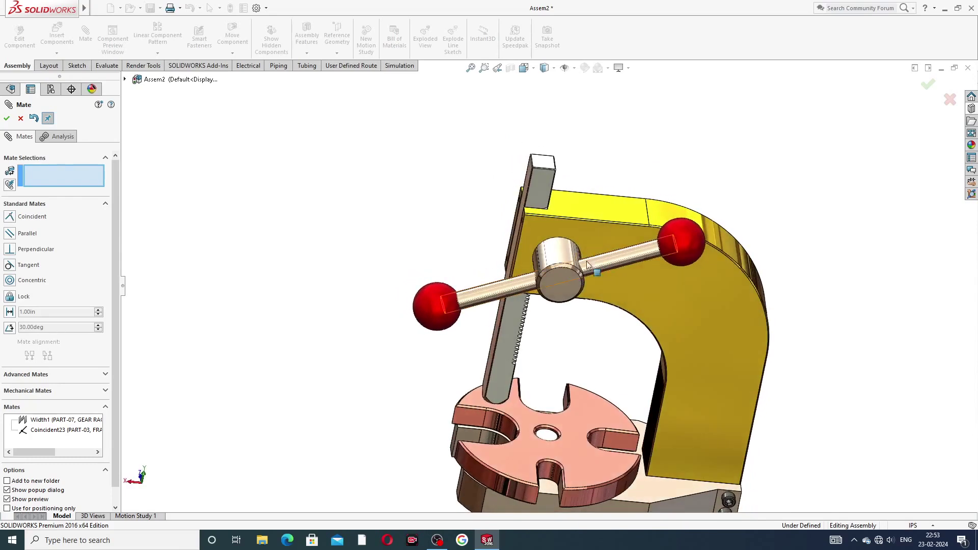
scroll(574, 268, down, 2)
scroll(573, 266, up, 2)
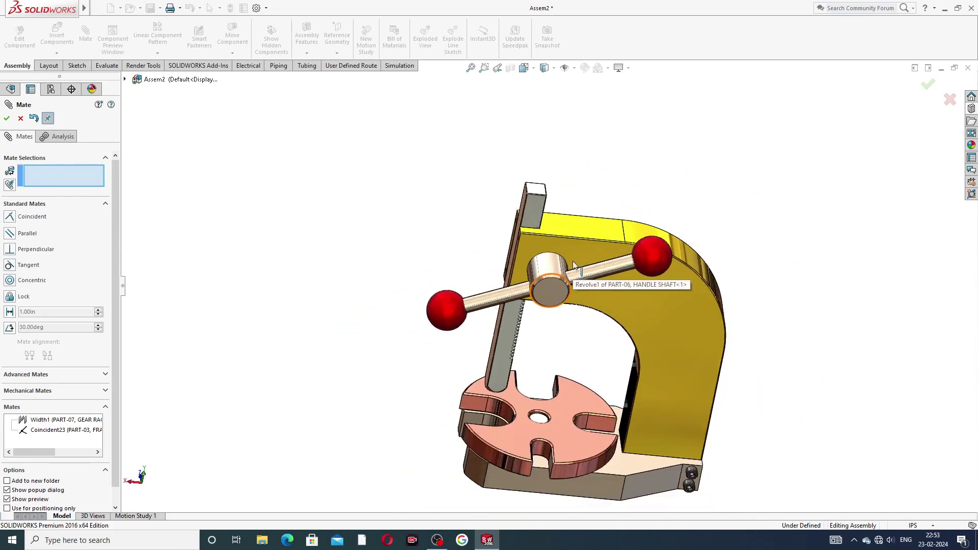
click(586, 226)
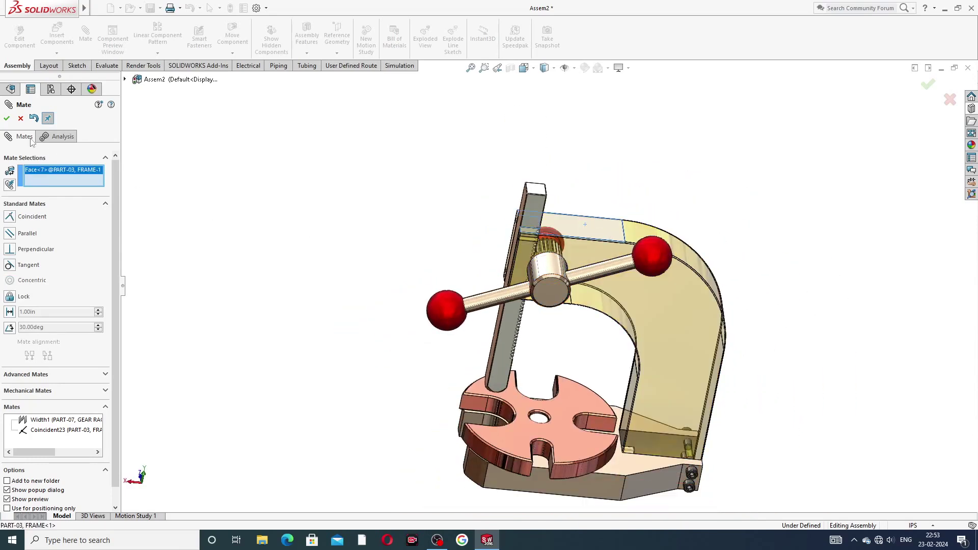
Cancel the pending mate and hide the yellow frame after toggling its transparency
click(20, 119)
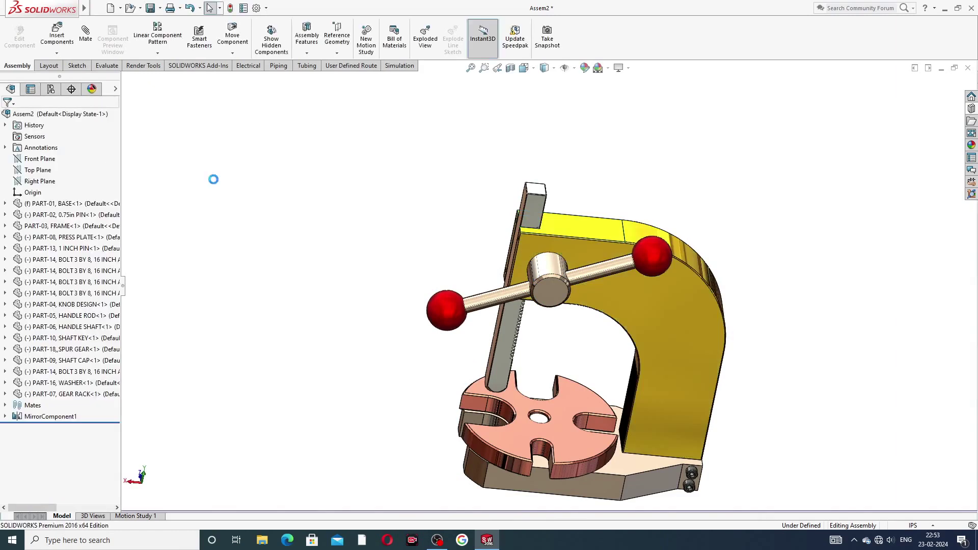
click(599, 232)
click(679, 188)
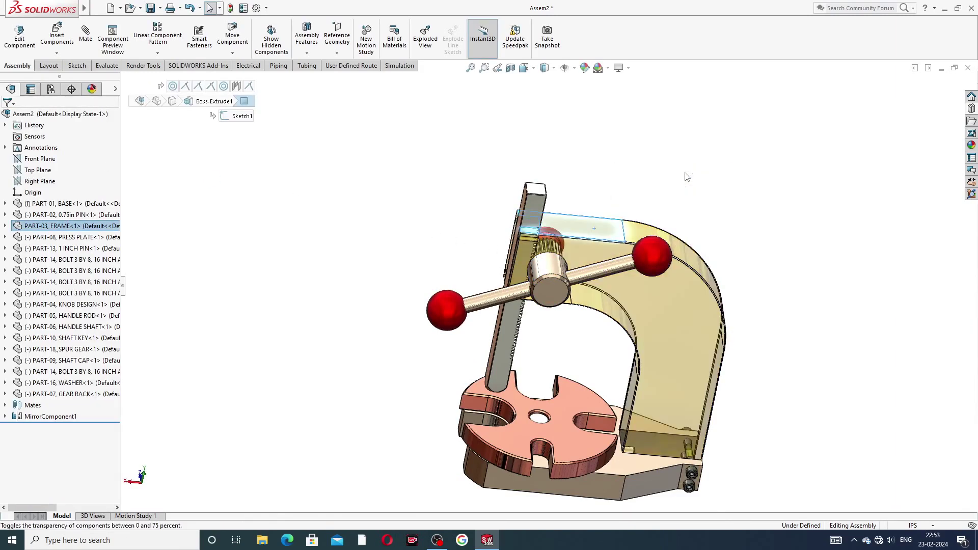
scroll(583, 253, down, 3)
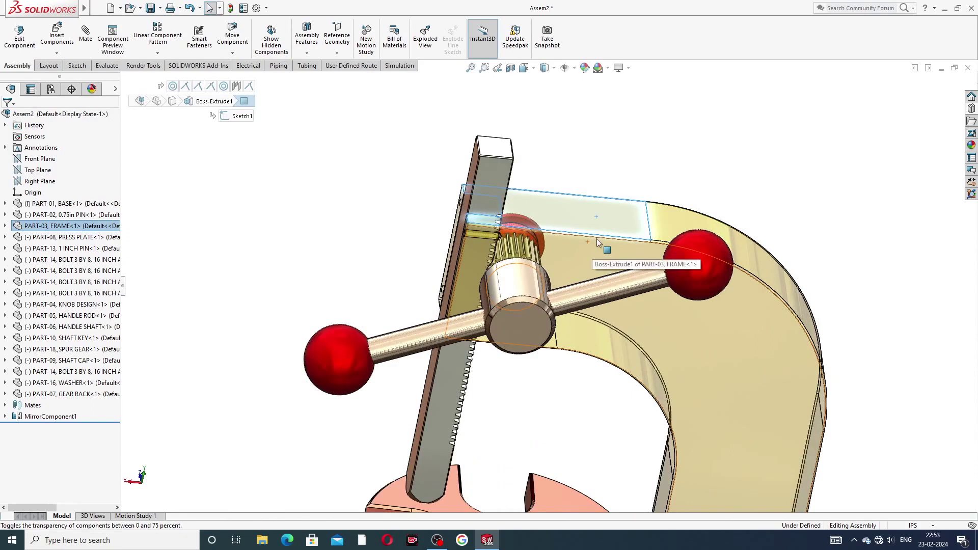
click(609, 213)
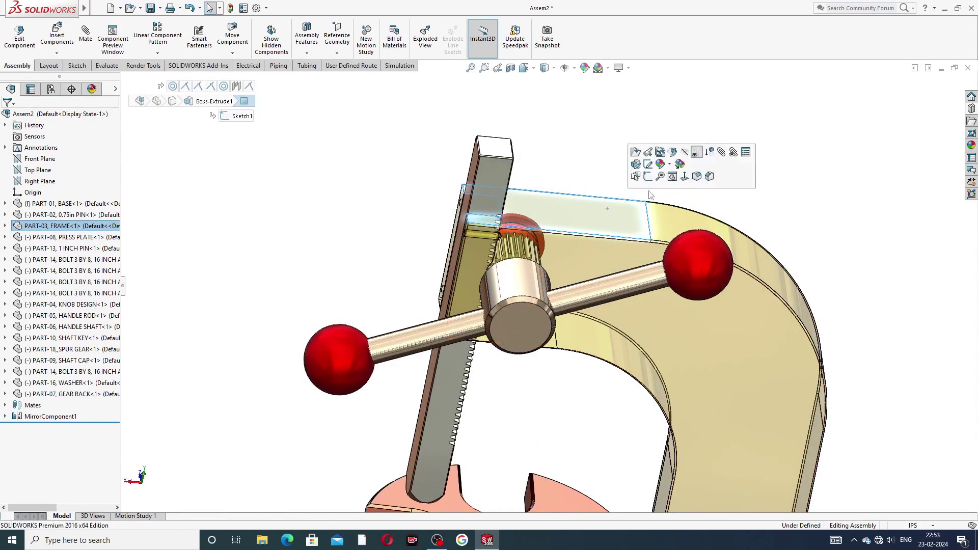
click(697, 154)
click(655, 170)
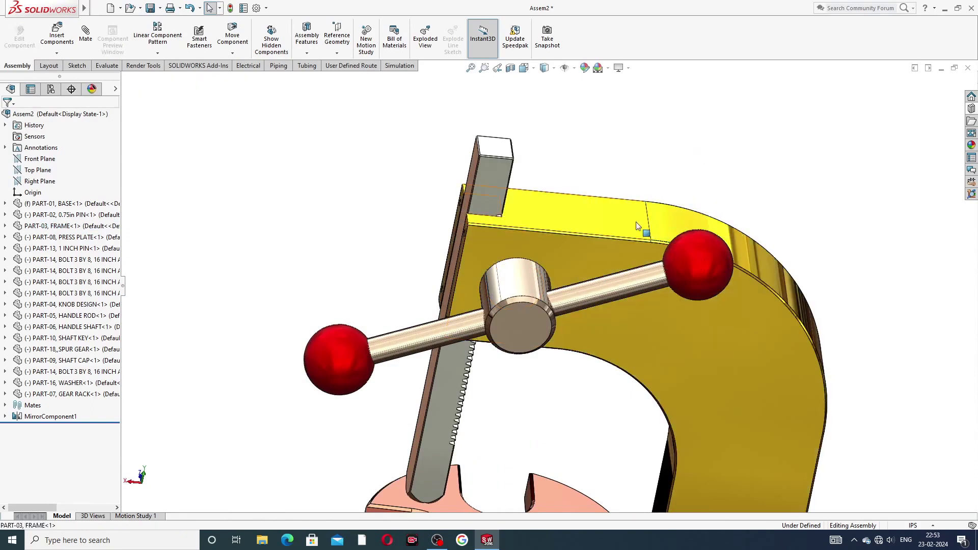
click(638, 226)
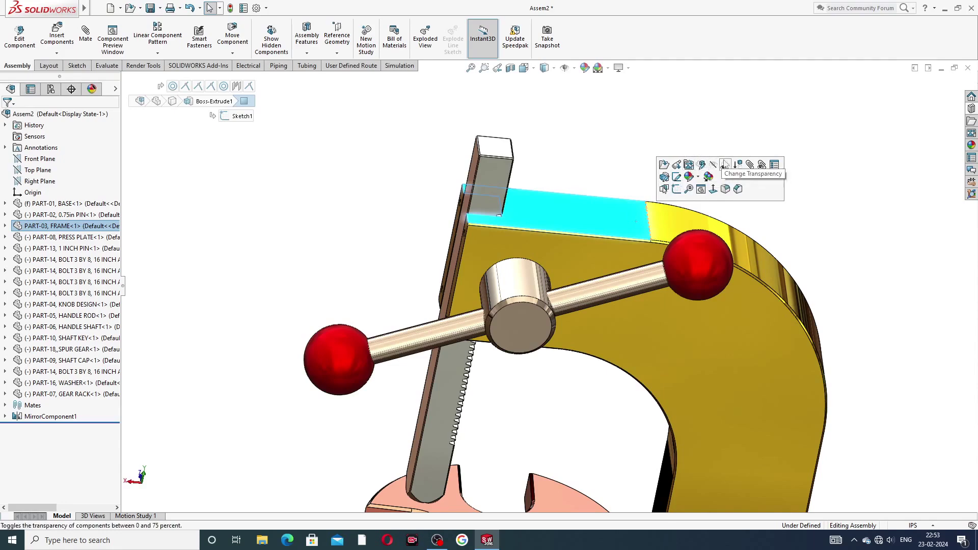
click(724, 164)
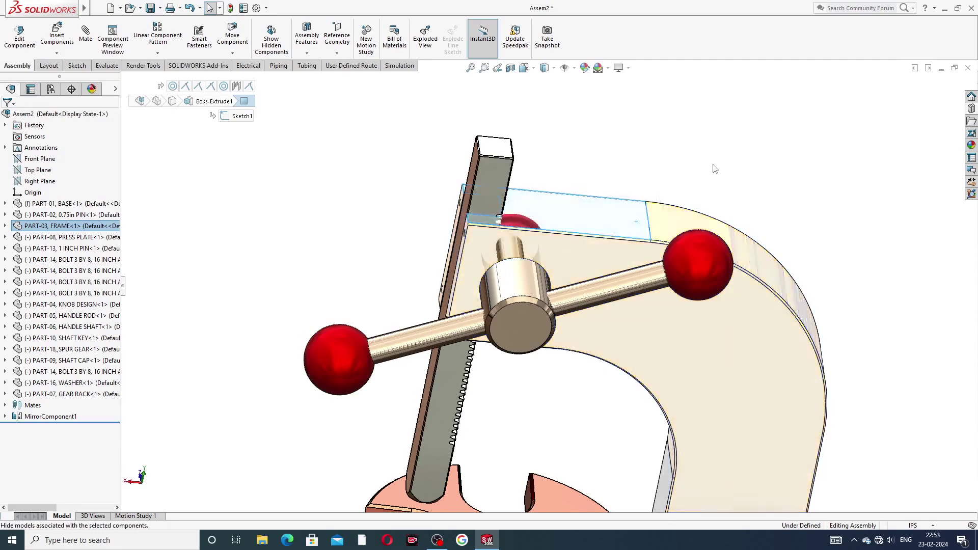
click(715, 168)
Orbit and zoom in on the spur gear, upright rack and red shaft cap
middle_drag(613, 217, 542, 261)
scroll(542, 260, down, 3)
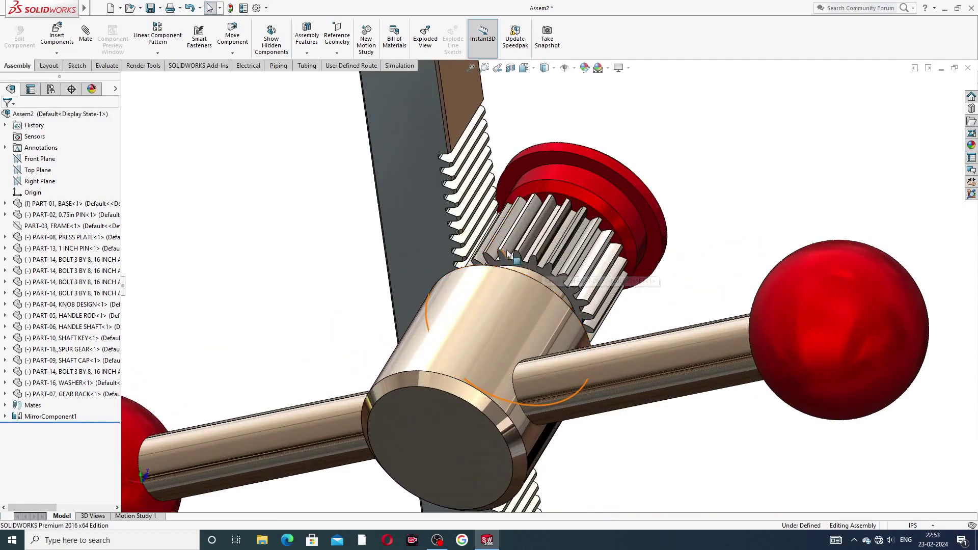
scroll(510, 229, down, 3)
scroll(510, 229, up, 3)
middle_drag(583, 233, 549, 234)
scroll(576, 267, down, 3)
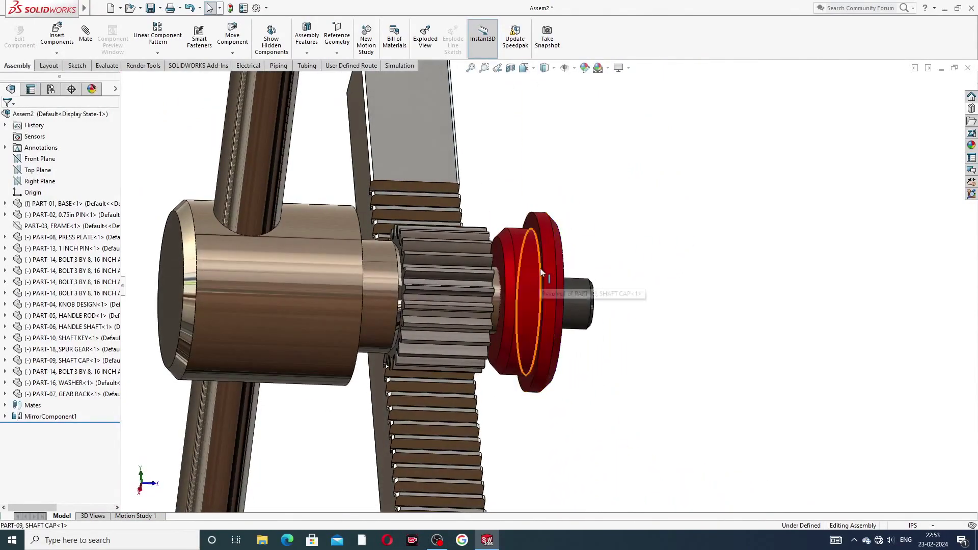
middle_drag(540, 268, 704, 189)
scroll(681, 225, down, 5)
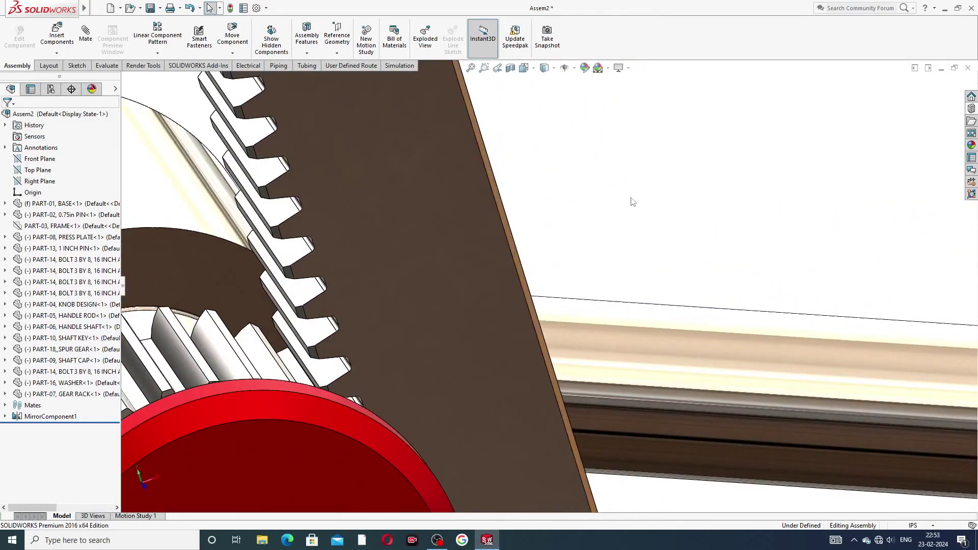
scroll(524, 298, up, 3)
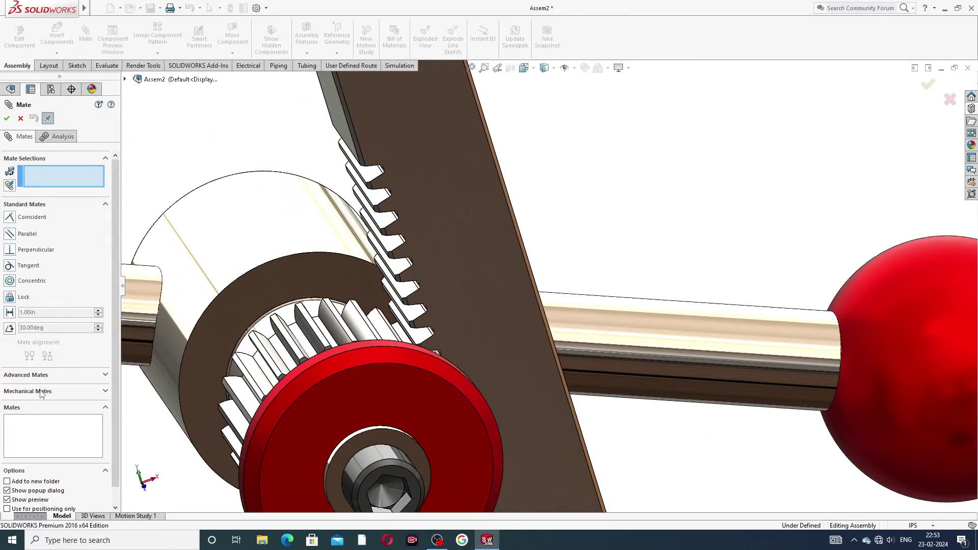
Add a Rack Pinion mate between the rack edge and the handle-shaft pinion edge at 1.15in pitch diameter
click(42, 391)
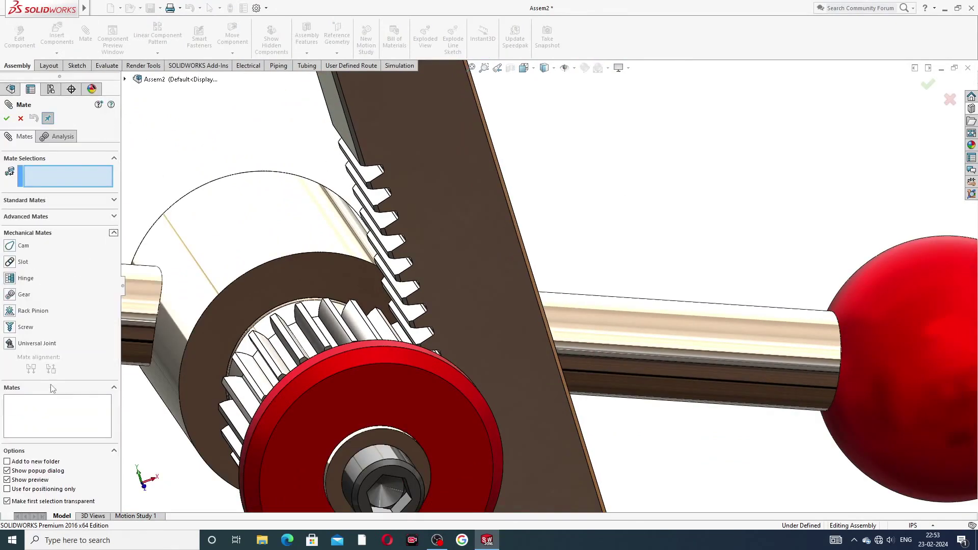
click(32, 311)
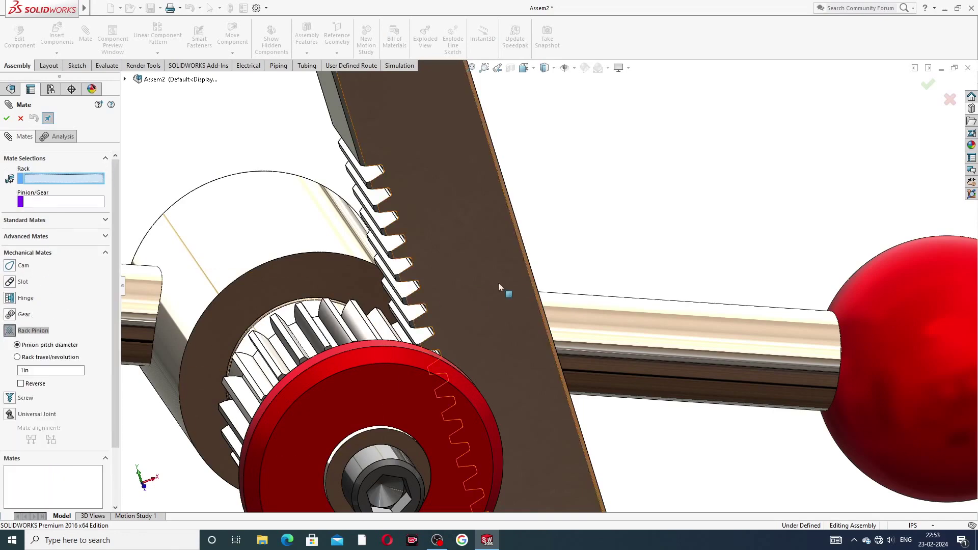
click(527, 270)
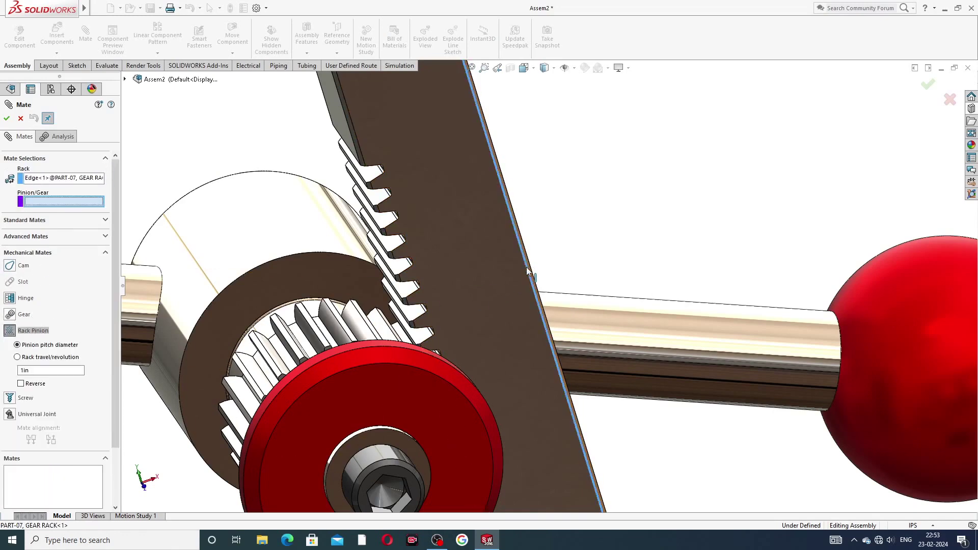
scroll(530, 275, up, 3)
scroll(466, 284, up, 3)
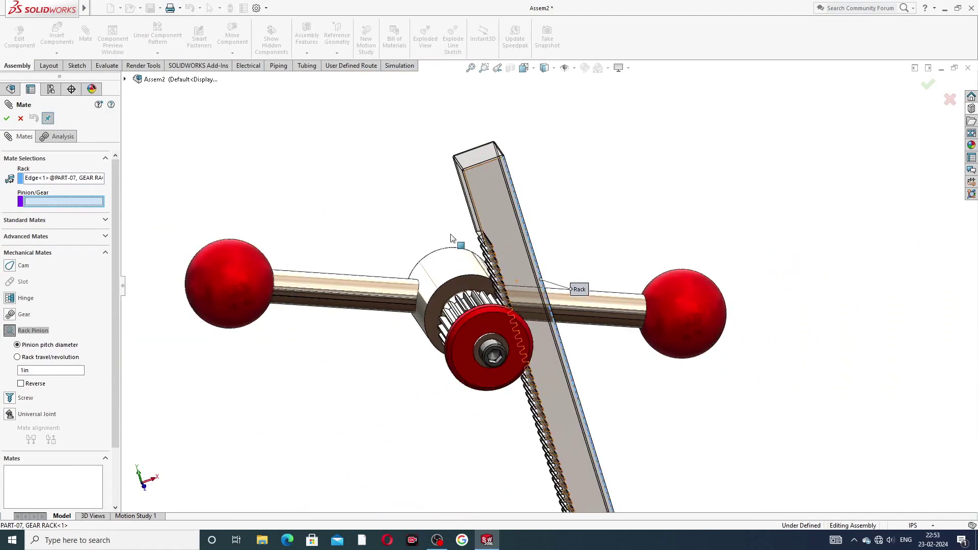
middle_drag(454, 240, 554, 293)
scroll(538, 349, down, 2)
scroll(535, 332, down, 8)
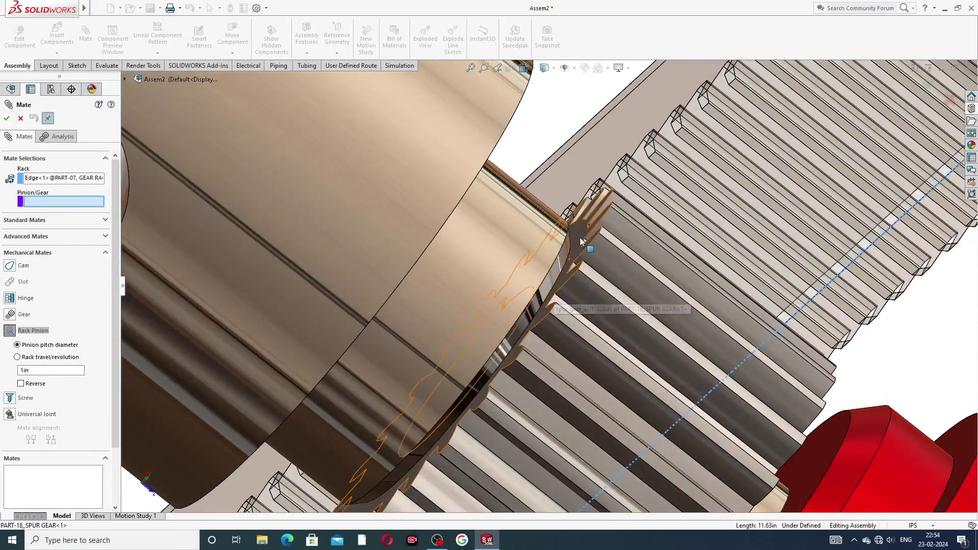
click(556, 288)
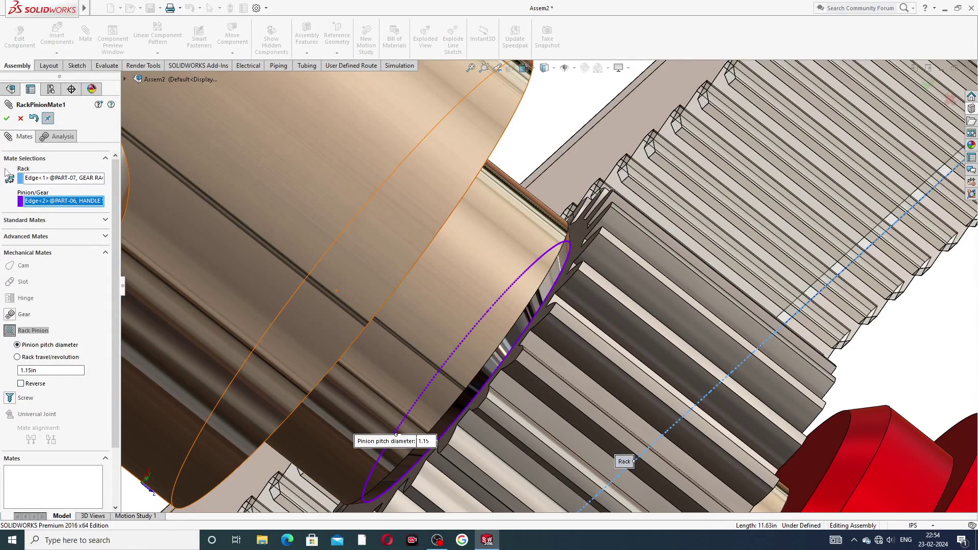
click(7, 119)
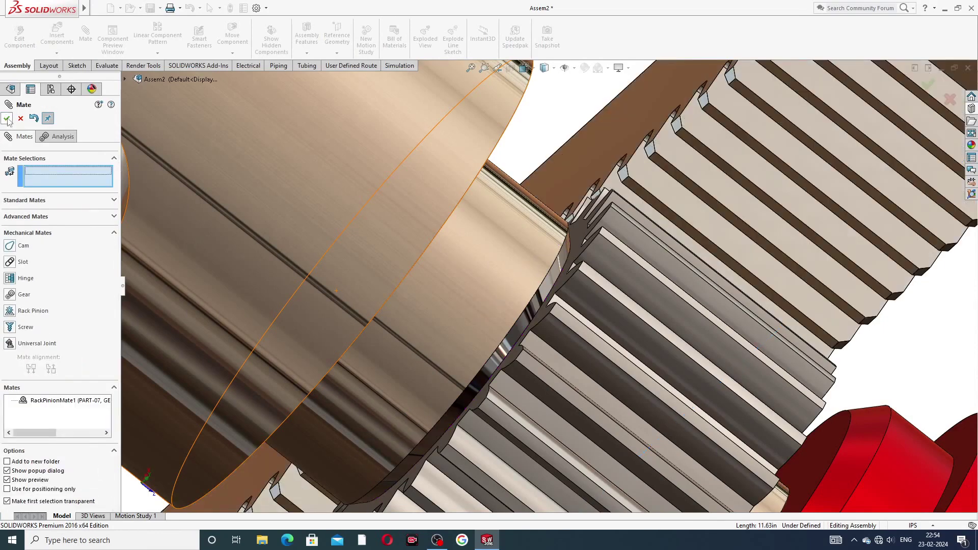
click(6, 120)
Slide the gear rack back and forth, checking the pinion and handle rotate with it
middle_drag(656, 261, 722, 249)
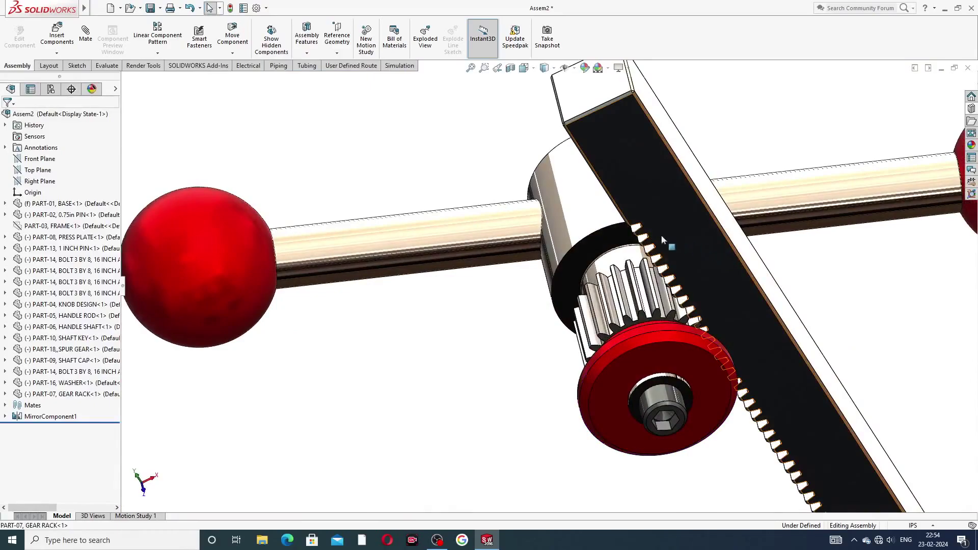
drag(661, 235, 625, 236)
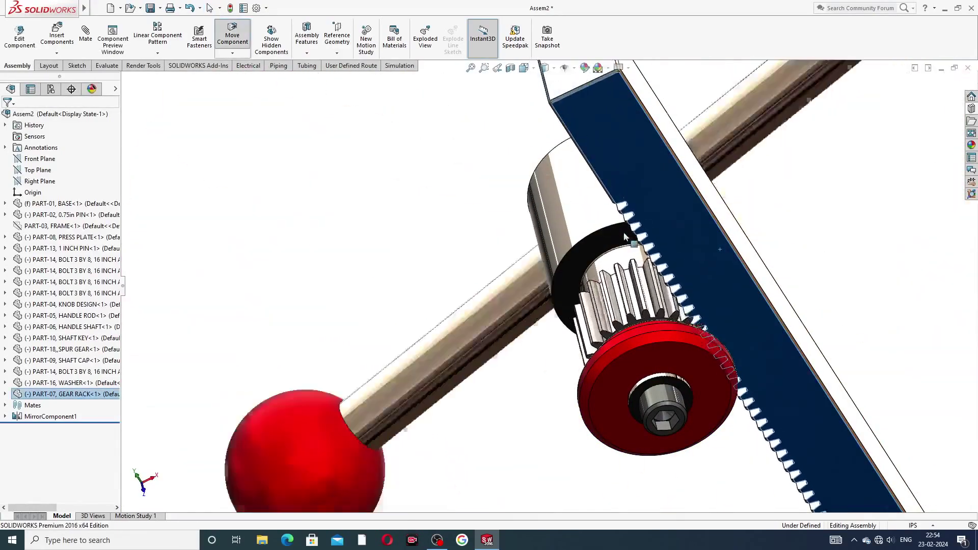
scroll(675, 262, up, 3)
drag(675, 262, 724, 254)
scroll(740, 254, up, 1)
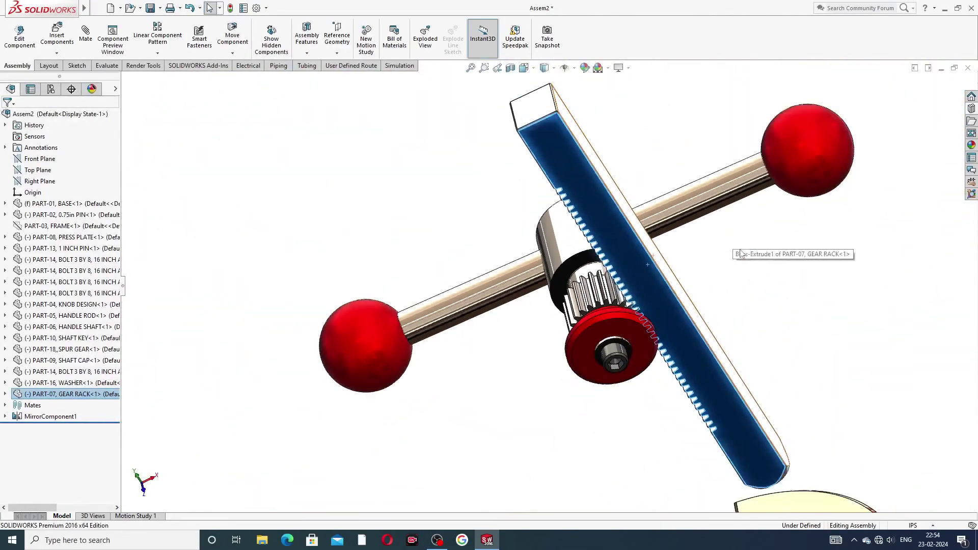
click(743, 258)
mouse_move(742, 258)
middle_down()
mouse_move(739, 297)
mouse_move(646, 273)
mouse_move(747, 221)
mouse_move(653, 220)
mouse_move(760, 310)
mouse_move(722, 238)
mouse_move(744, 277)
mouse_move(701, 275)
middle_up()
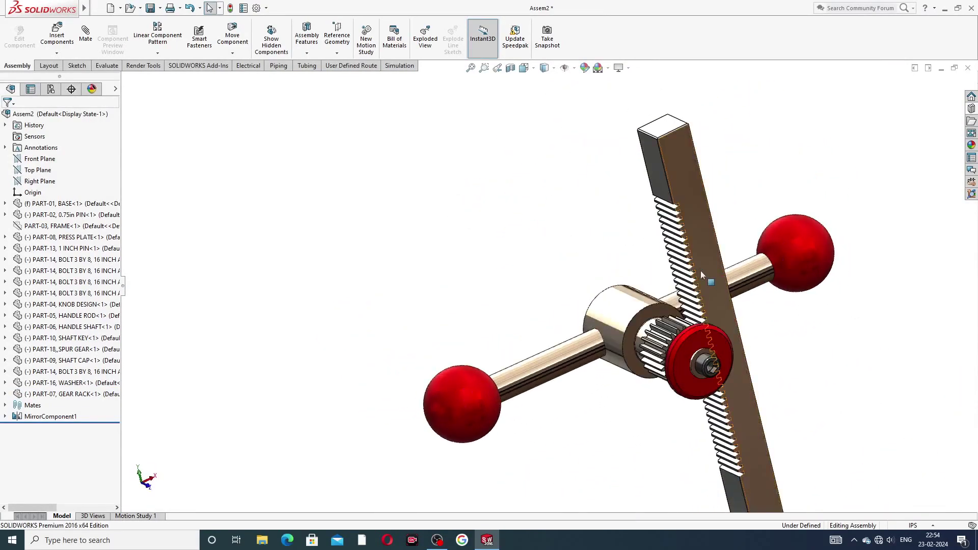
drag(701, 271, 775, 313)
scroll(775, 313, down, 3)
middle_drag(775, 313, 671, 341)
click(712, 348)
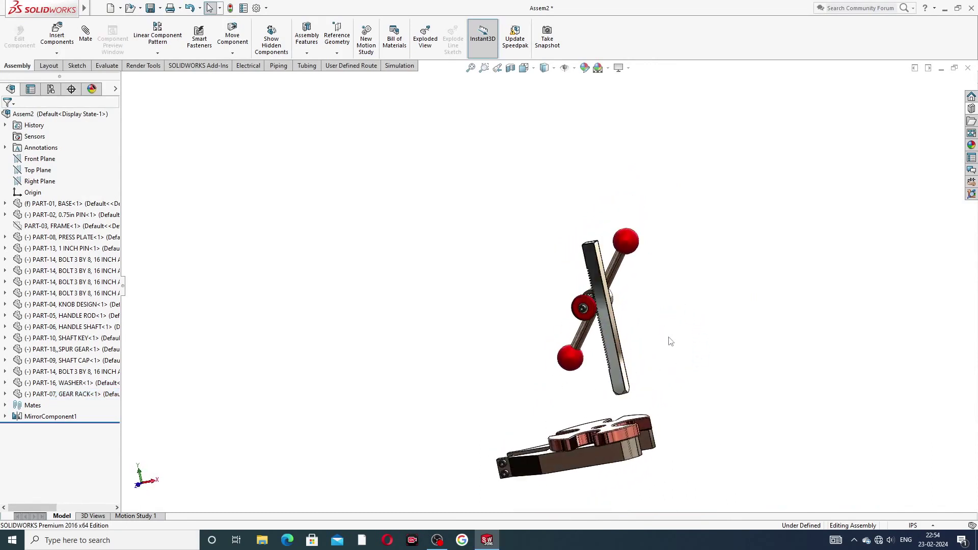
Show the hidden PART-03 FRAME again
right_click(60, 227)
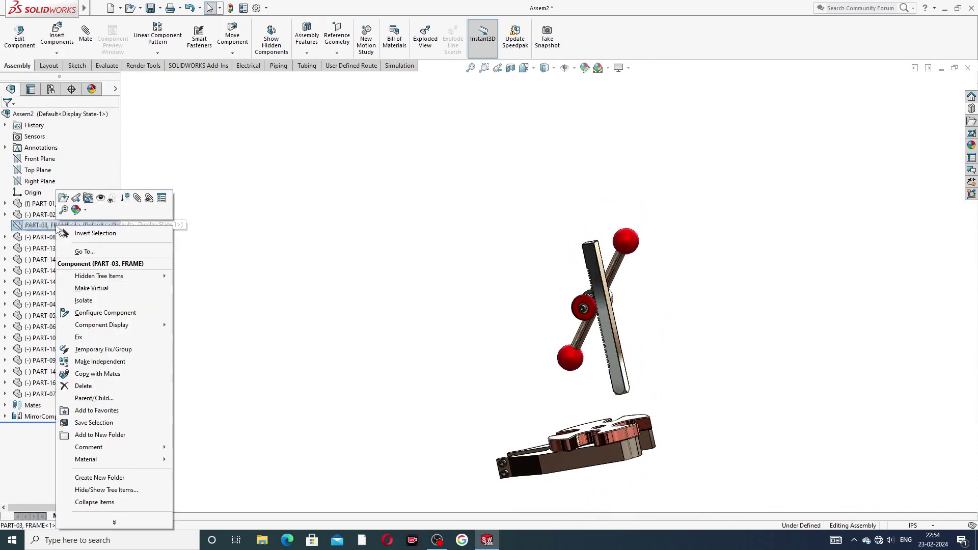
click(101, 198)
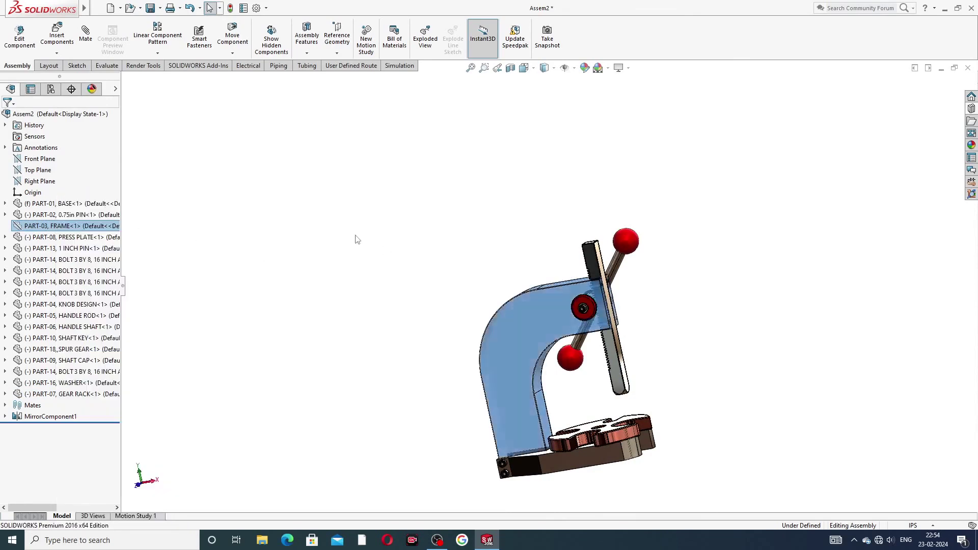
click(426, 221)
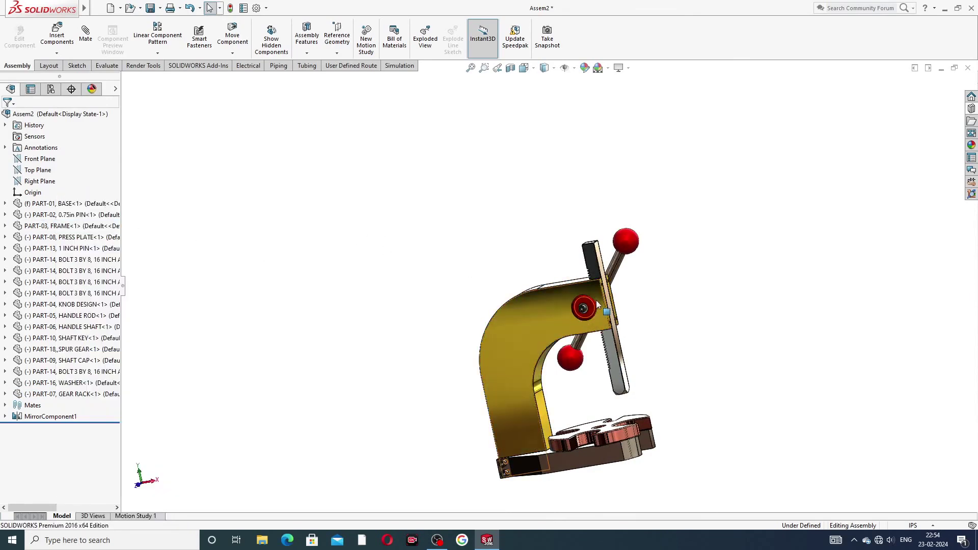
Raise and lower the gear rack and drag a knob to swing the handle to a new angle
middle_drag(598, 304, 472, 397)
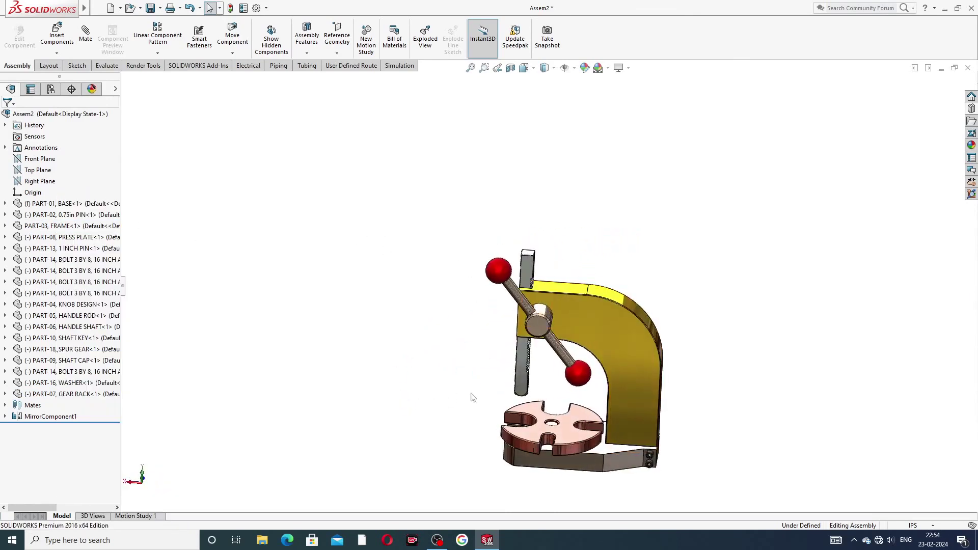
scroll(472, 397, down, 2)
mouse_move(530, 338)
mouse_down()
mouse_move(527, 285)
mouse_move(532, 342)
mouse_up()
click(598, 171)
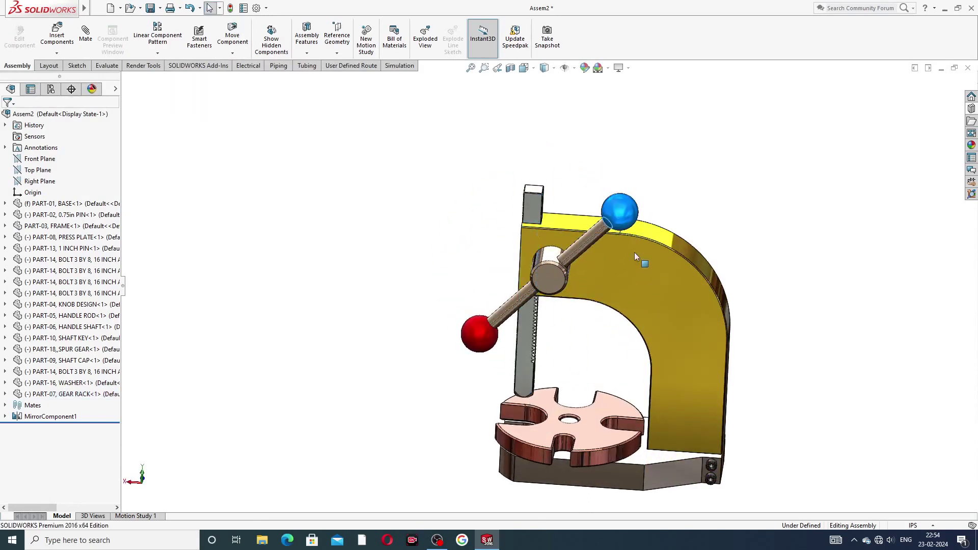
drag(619, 213, 461, 229)
key(Escape)
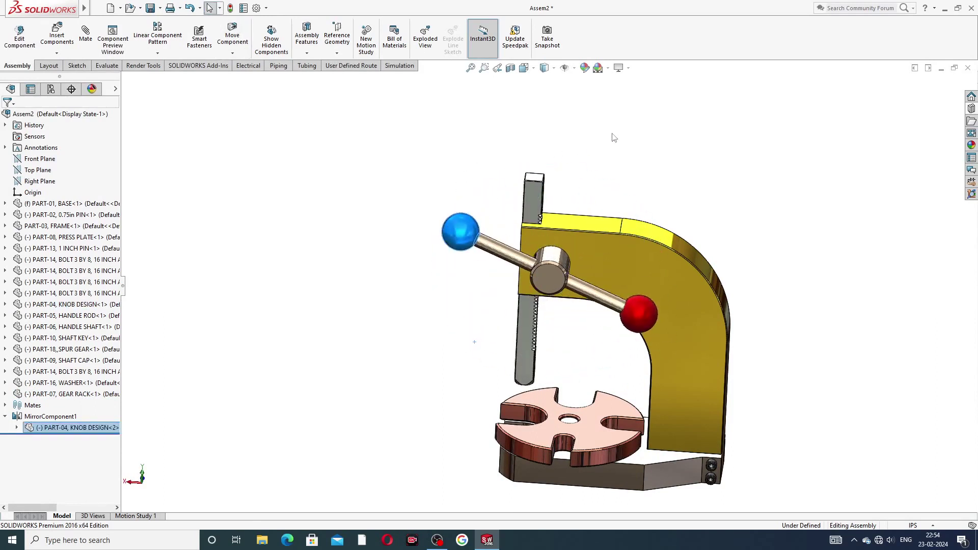
click(614, 138)
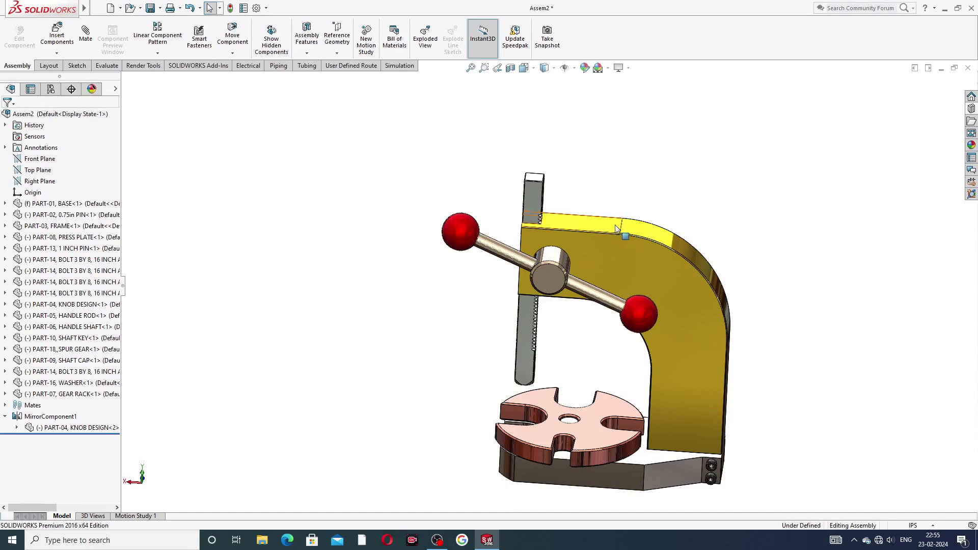
Slide the gear rack until the handle stands vertical, one knob above and one below the hub
middle_drag(650, 255, 665, 311)
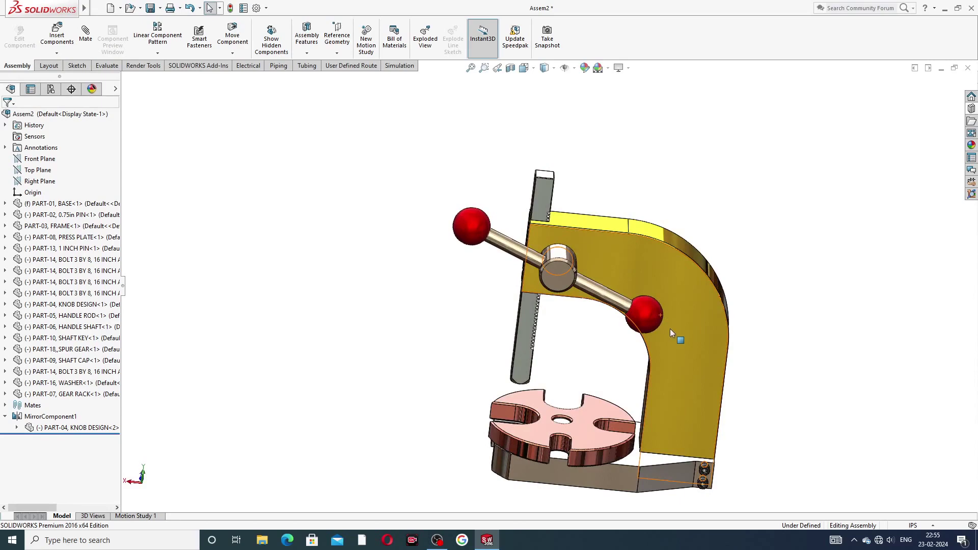
mouse_move(676, 336)
middle_down()
mouse_move(707, 363)
mouse_move(690, 346)
middle_up()
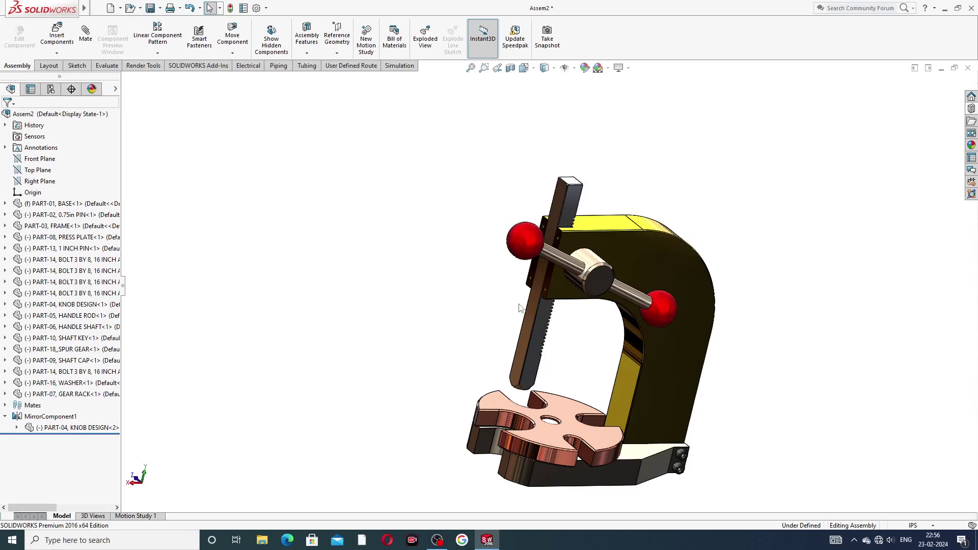
mouse_move(586, 339)
middle_down()
mouse_move(562, 306)
mouse_move(573, 333)
middle_up()
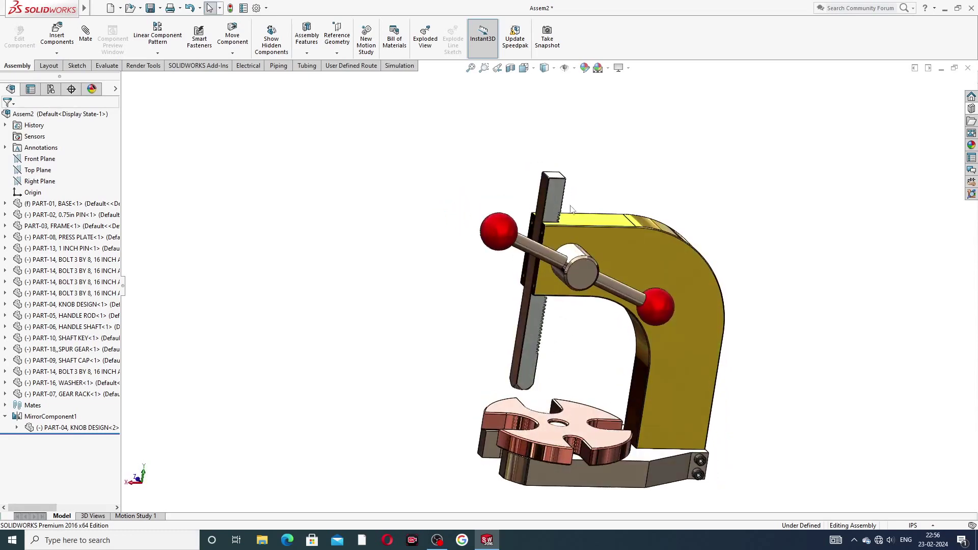
drag(546, 194, 649, 182)
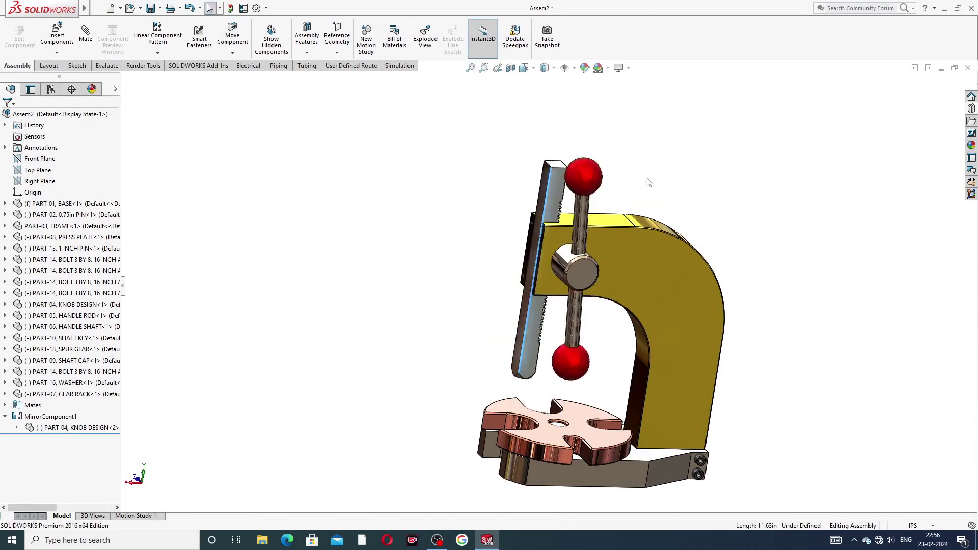
click(668, 183)
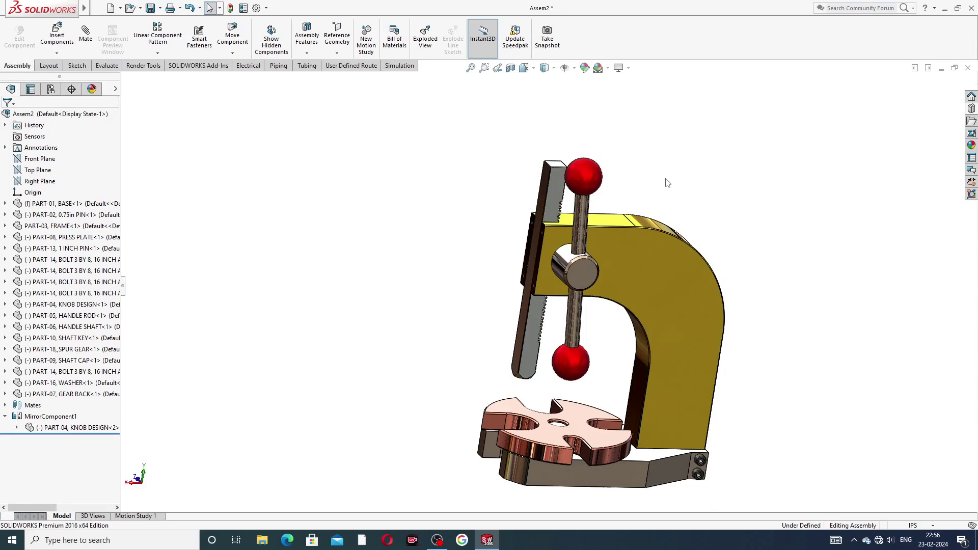
Set a limit distance mate from the rack's top face to the press plate: 12 in, maximum 19 in
click(86, 35)
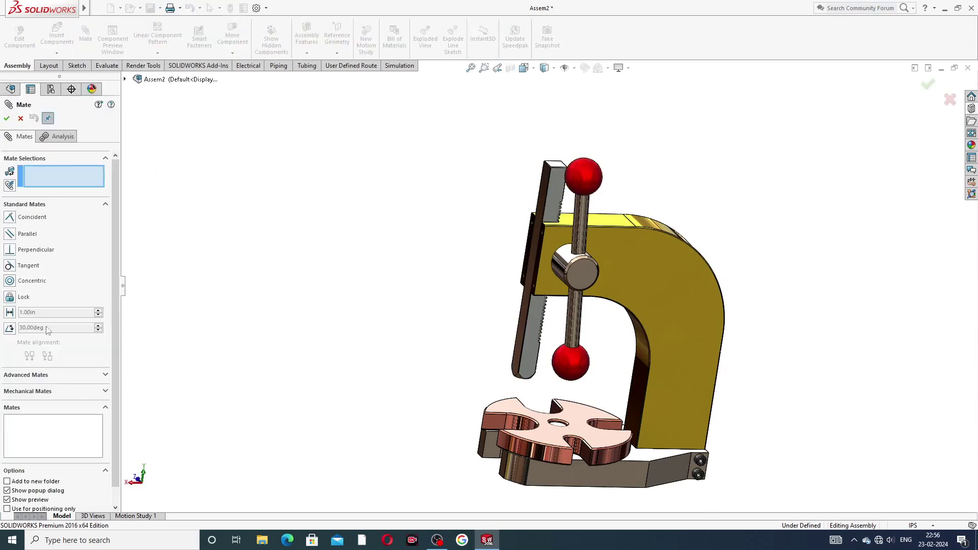
click(51, 376)
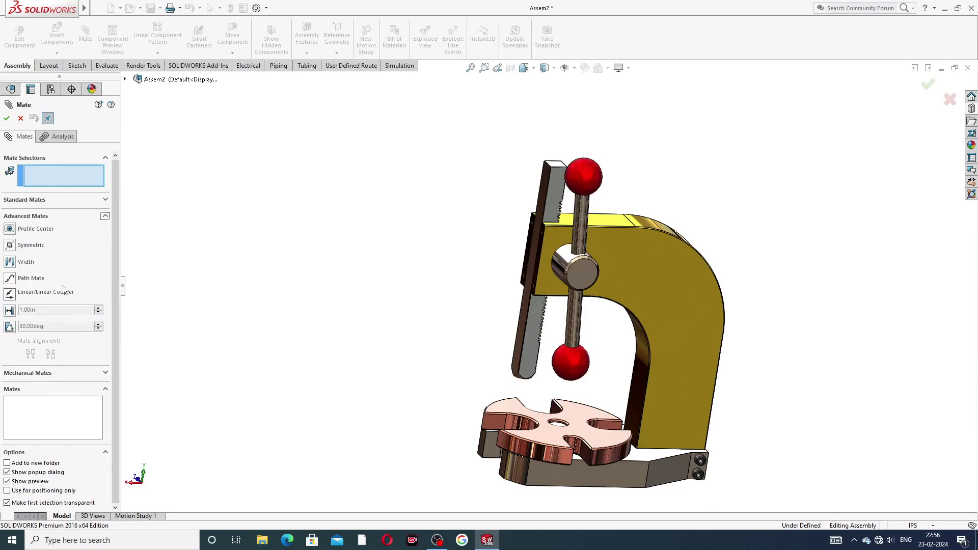
middle_drag(353, 355, 339, 393)
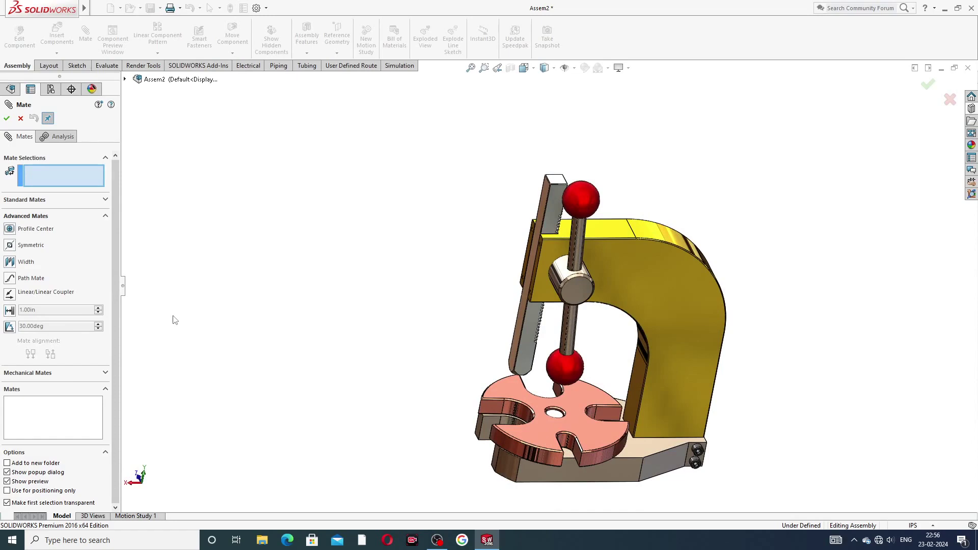
middle_drag(622, 297, 651, 284)
scroll(651, 284, down, 4)
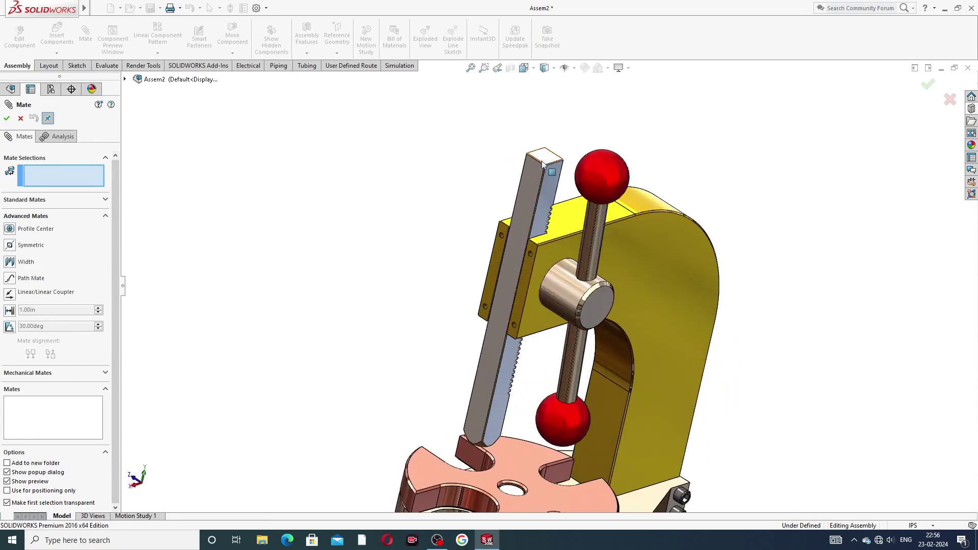
click(543, 162)
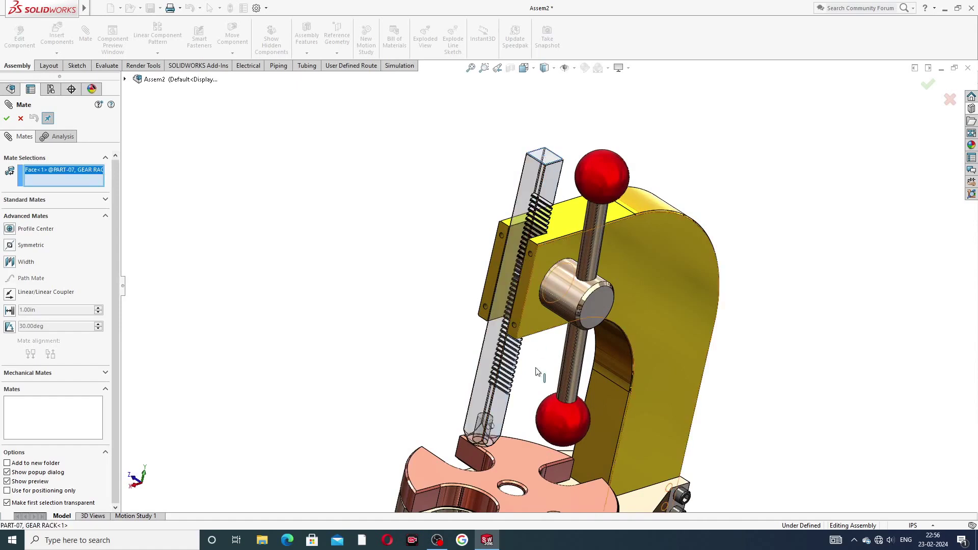
click(504, 460)
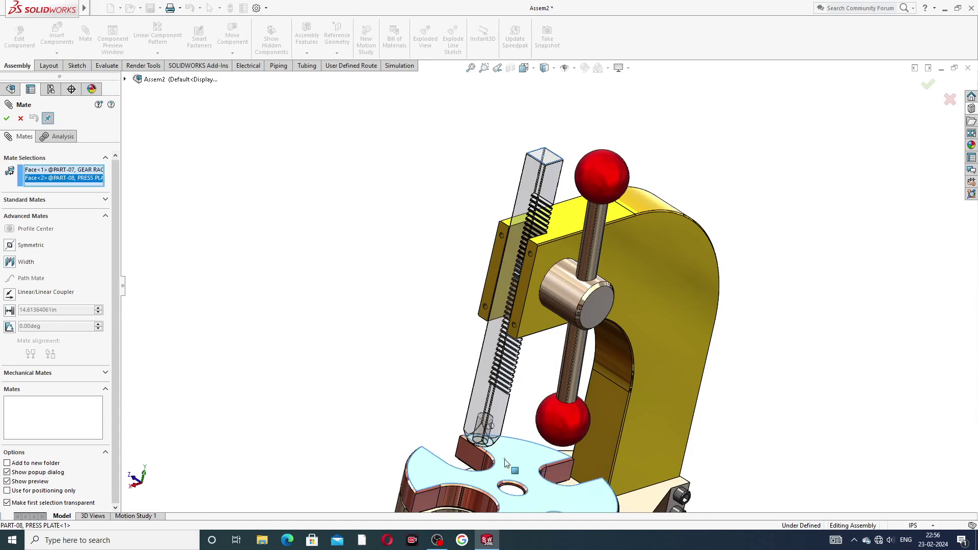
click(9, 309)
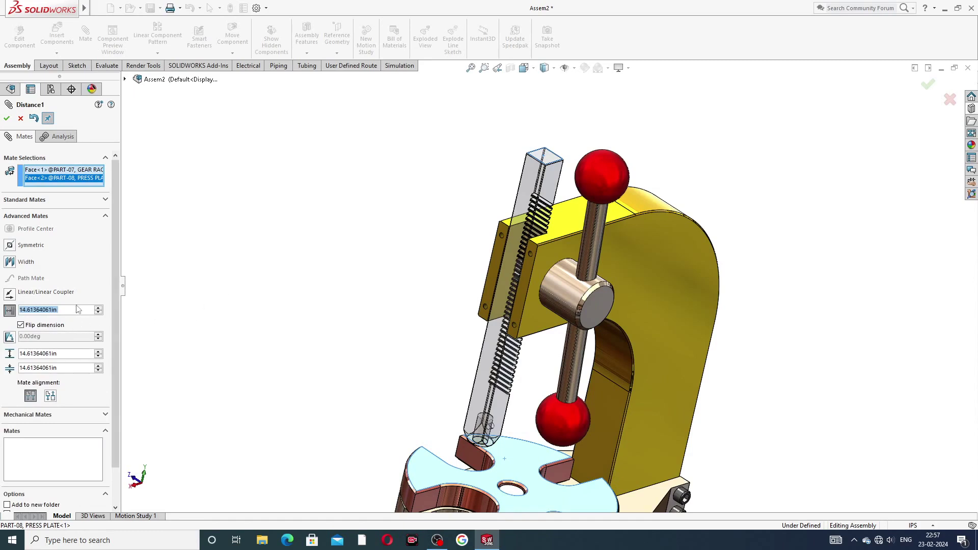
text(12)
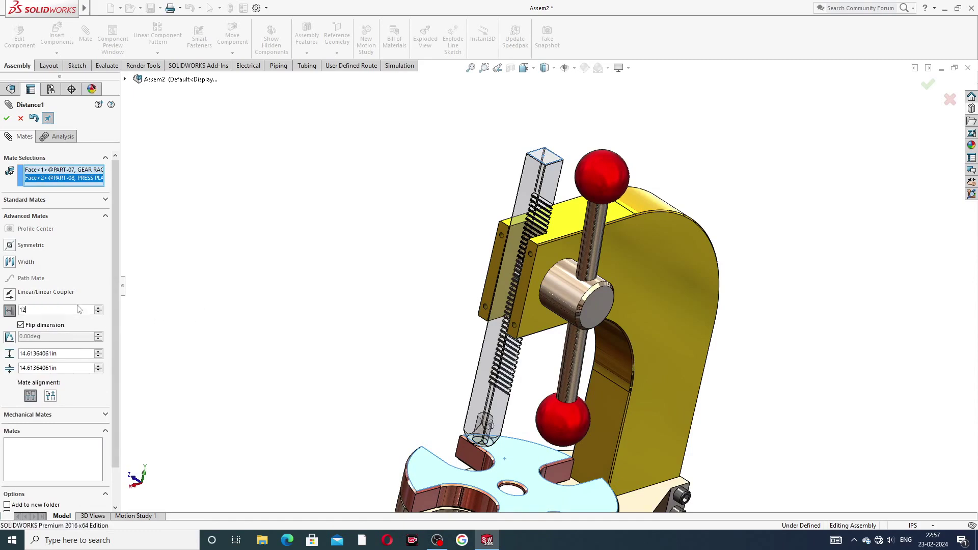
key(Return)
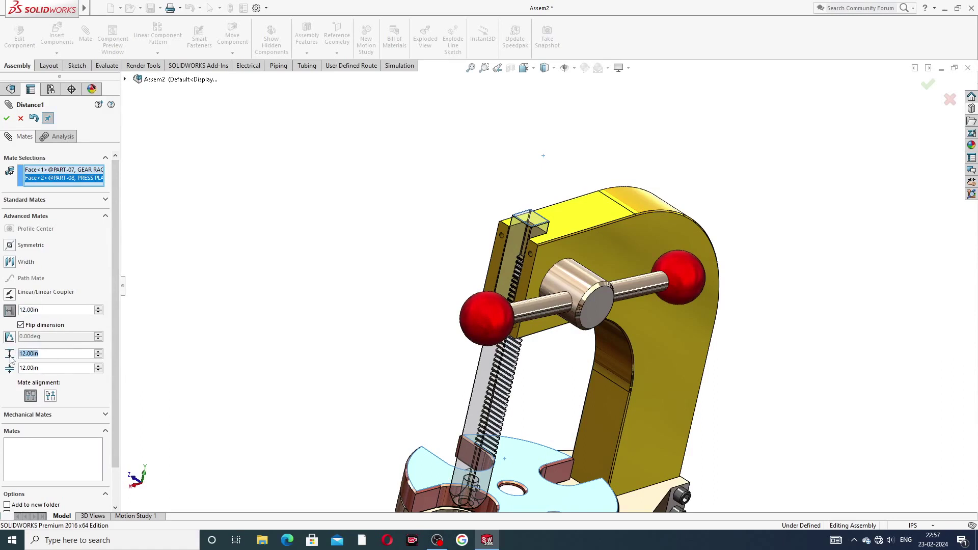
text(19)
key(Return)
Accept LimitDistance1, close the Mate panel and fit the whole press in view
click(7, 119)
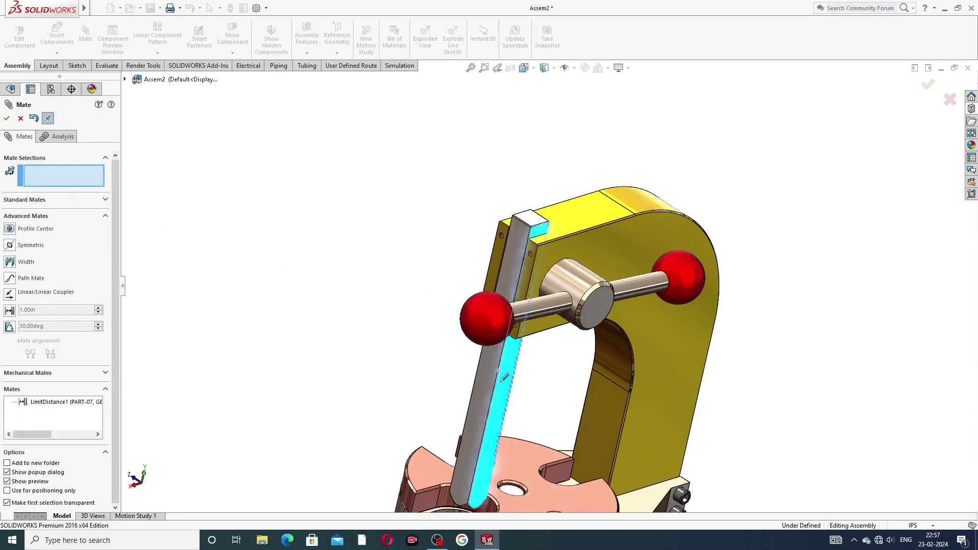
drag(504, 397, 577, 157)
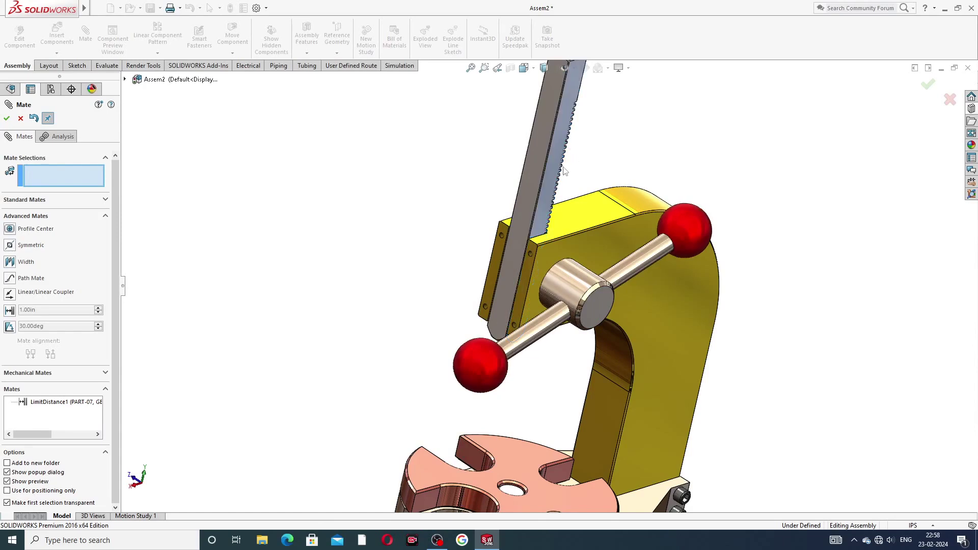
click(7, 118)
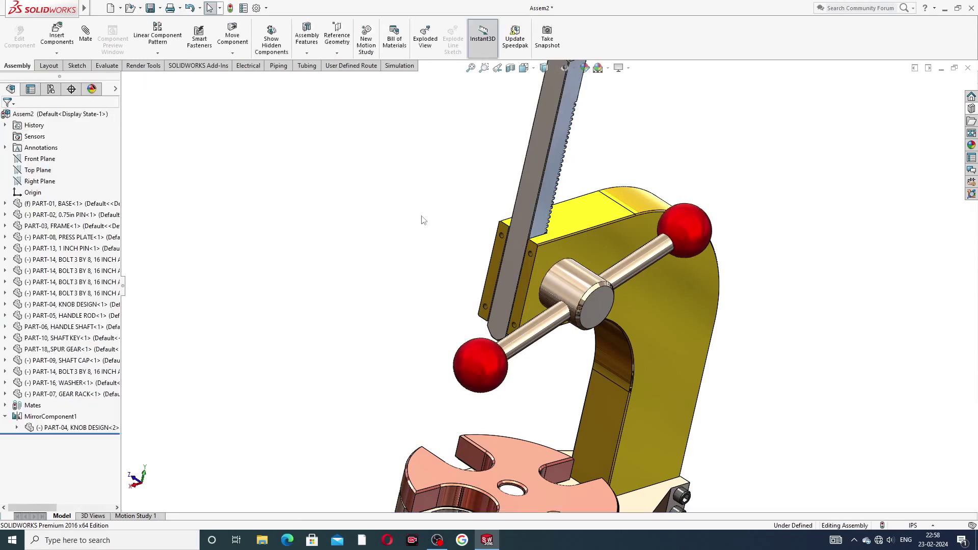
key(f)
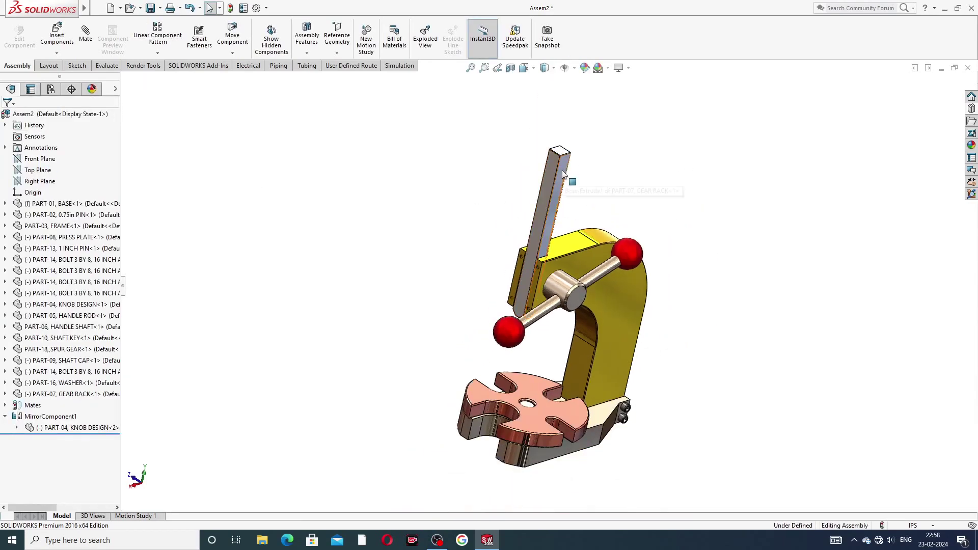
Drag the gear rack down and back up, confirming its travel stays limited as the handle turns
drag(567, 155, 510, 254)
click(534, 299)
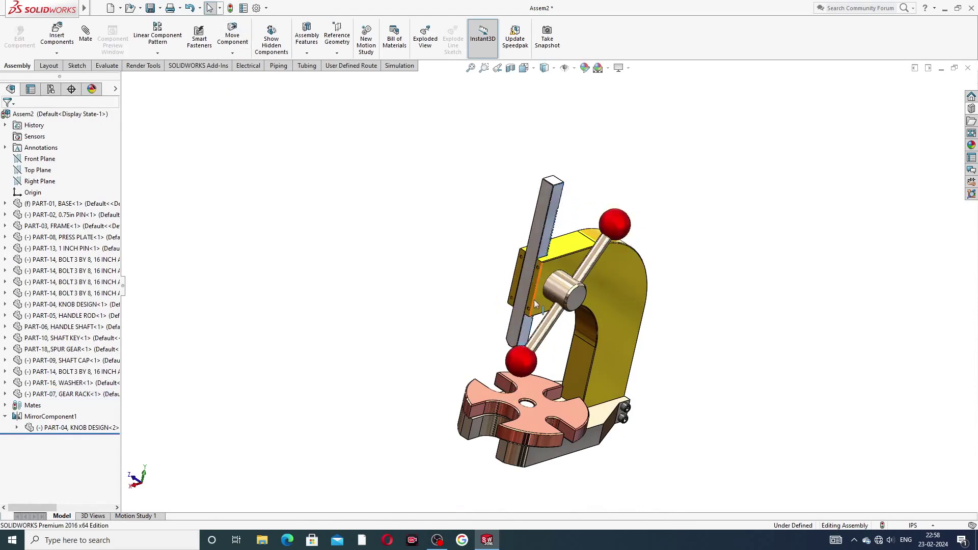
middle_drag(534, 299, 510, 269)
scroll(509, 269, down, 3)
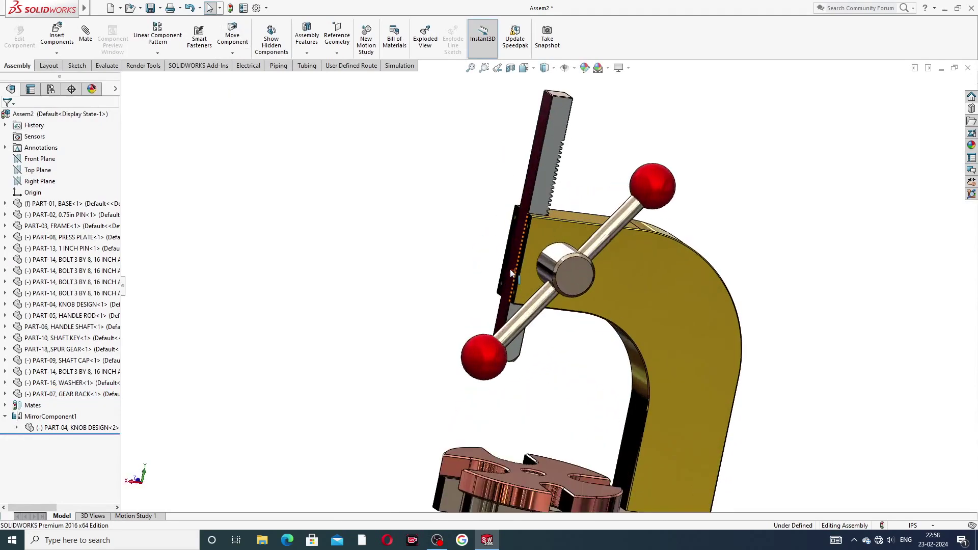
drag(543, 195, 575, 181)
click(600, 197)
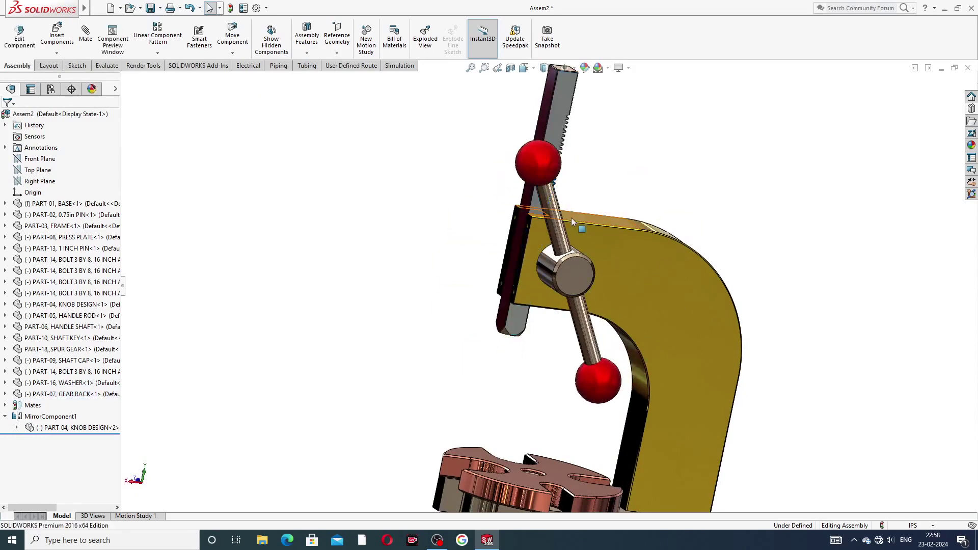
Insert the PART-11 RAM HEAD part and place it left of the press
click(55, 36)
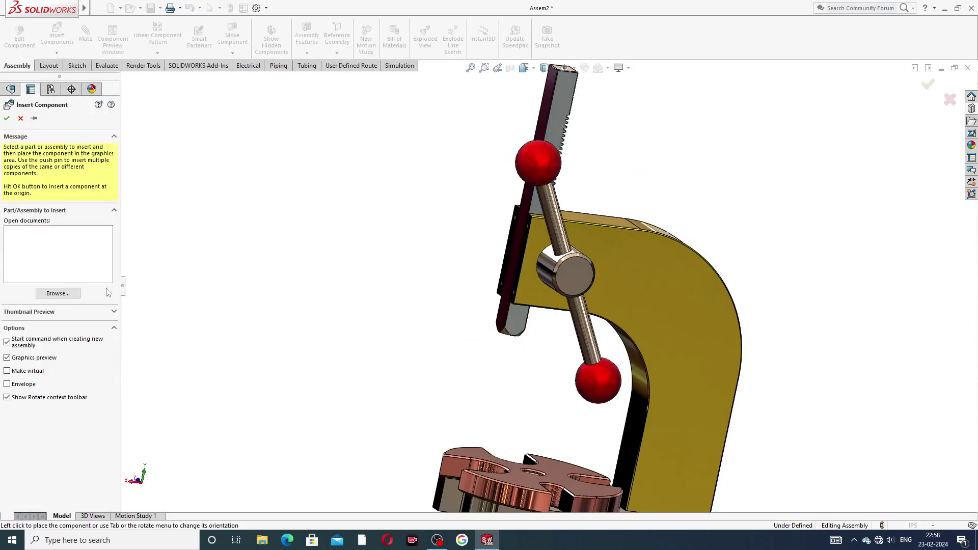
click(76, 297)
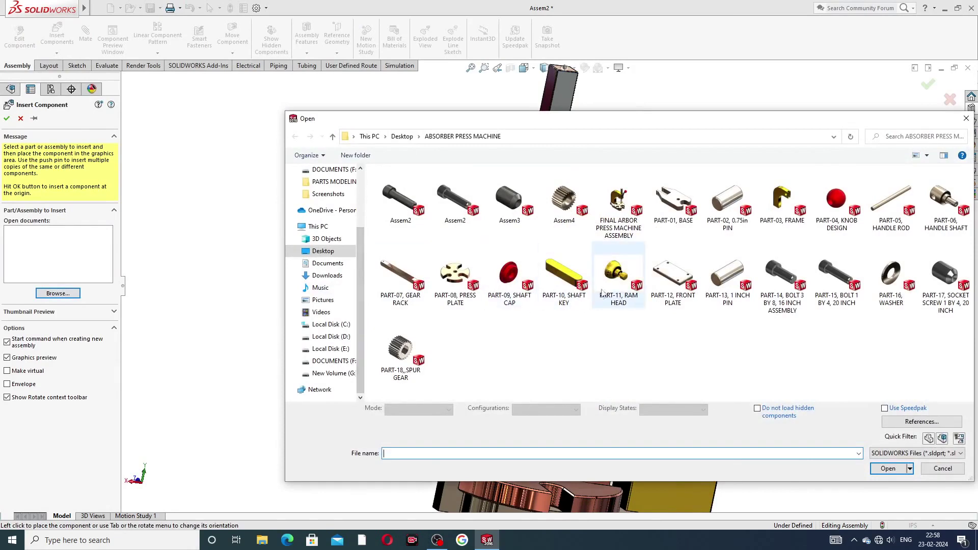
click(612, 287)
double_click(611, 287)
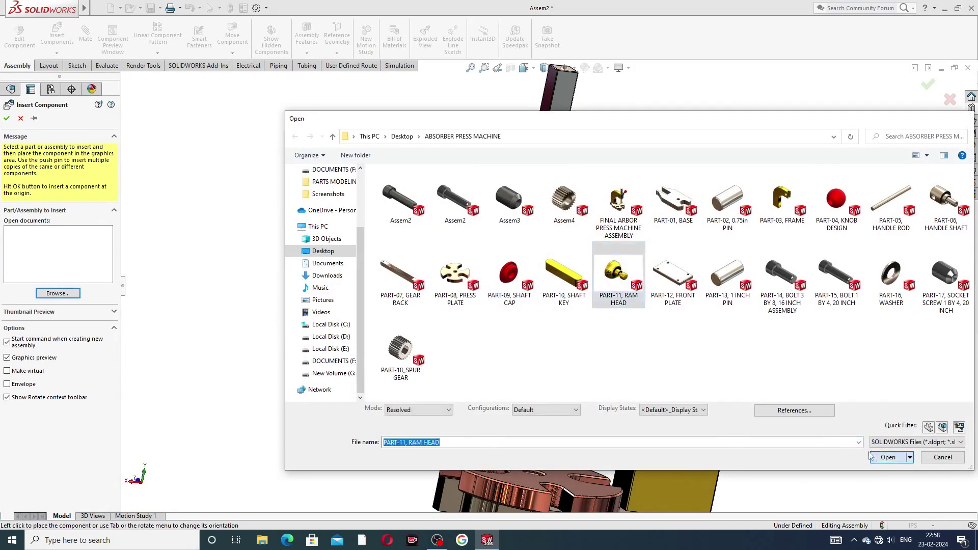
click(419, 348)
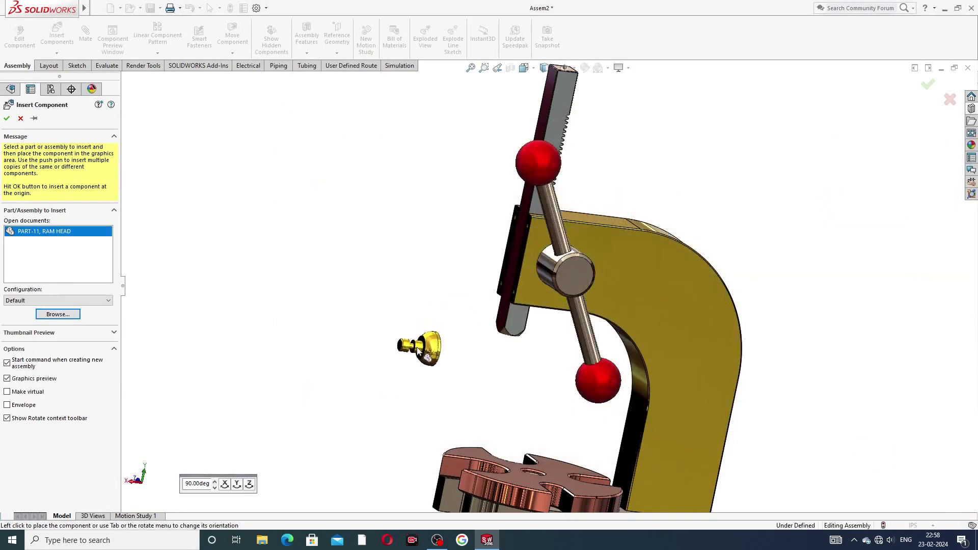
click(307, 40)
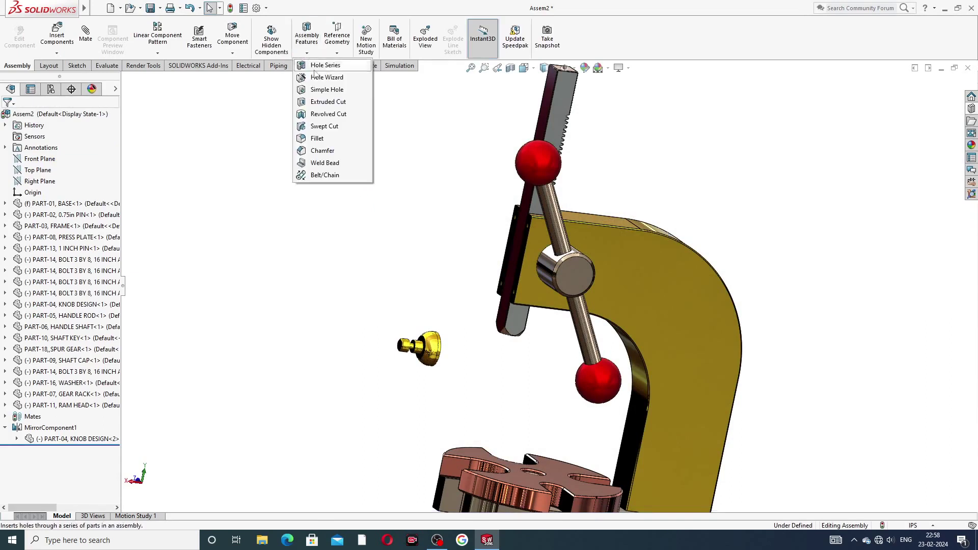
Rotate the ram head upright, orbit to the rack's lower end, and start a mate
click(245, 57)
click(248, 84)
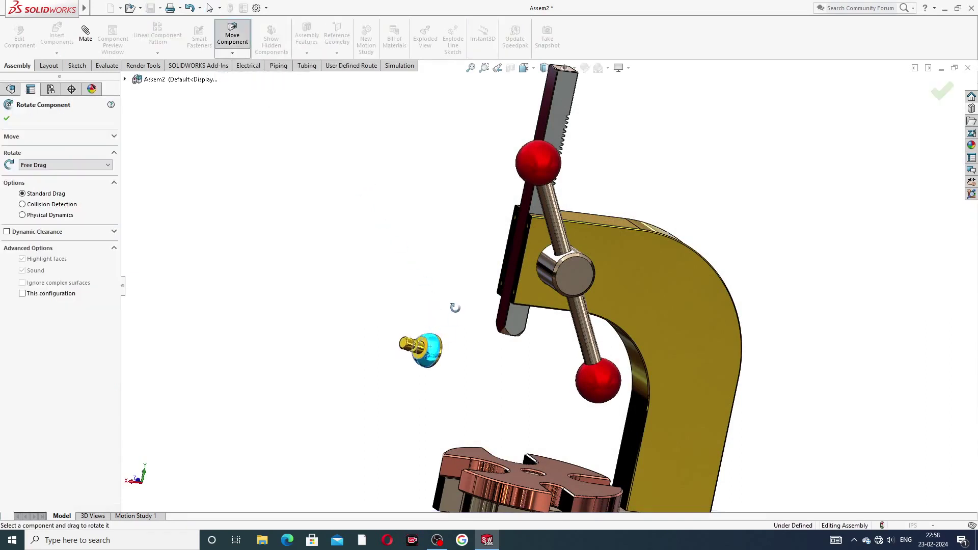
drag(455, 308, 435, 318)
right_click(423, 246)
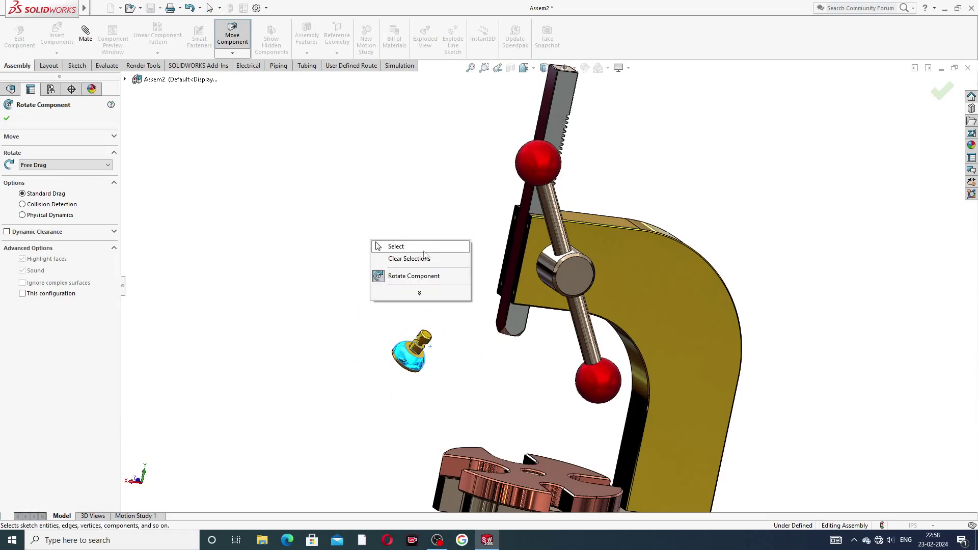
click(421, 248)
scroll(511, 329, down, 5)
middle_drag(511, 329, 393, 314)
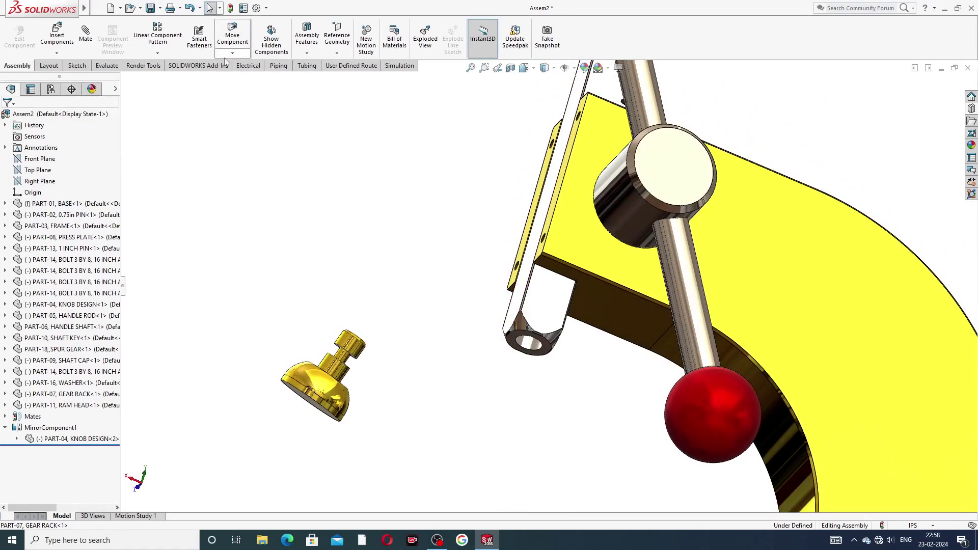
click(86, 36)
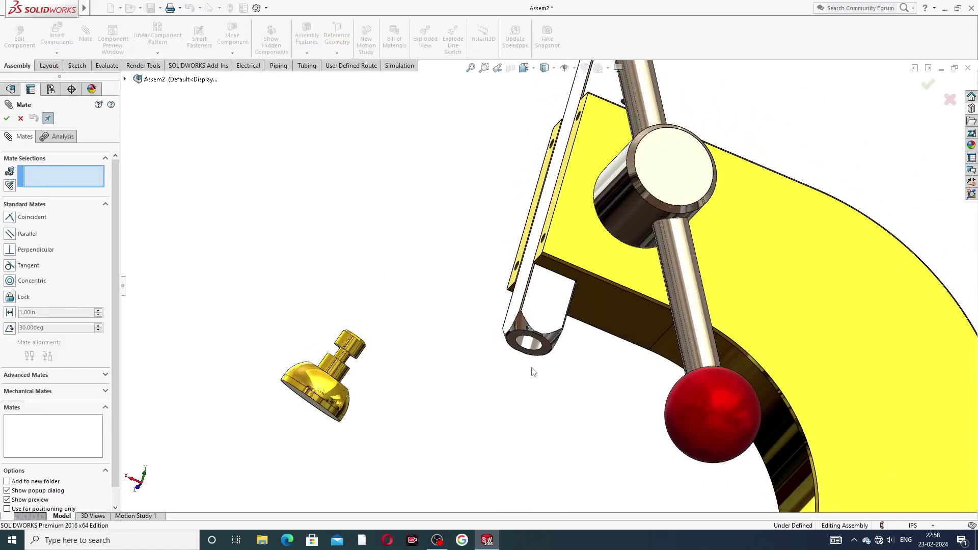
Make the ram head's round face concentric with the hole at the rack's lower end
click(533, 344)
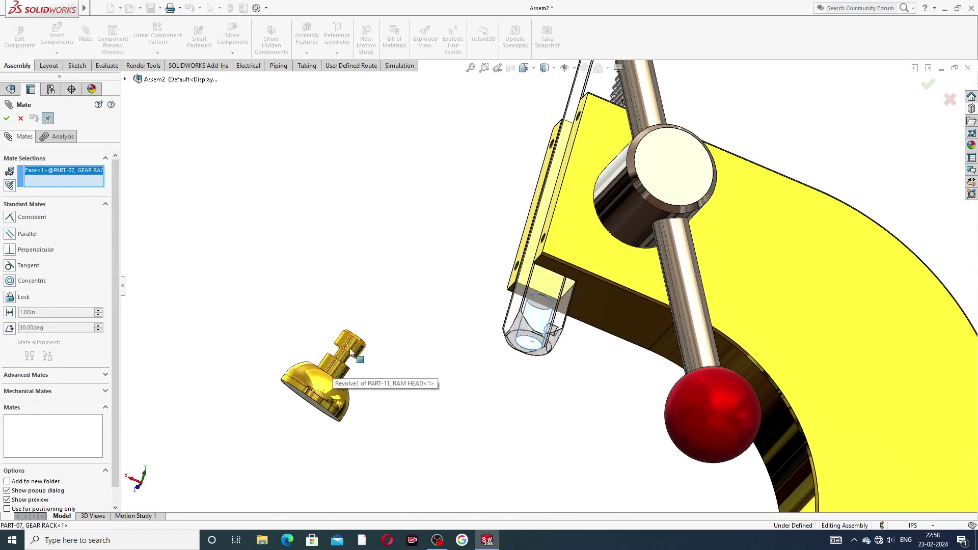
click(339, 371)
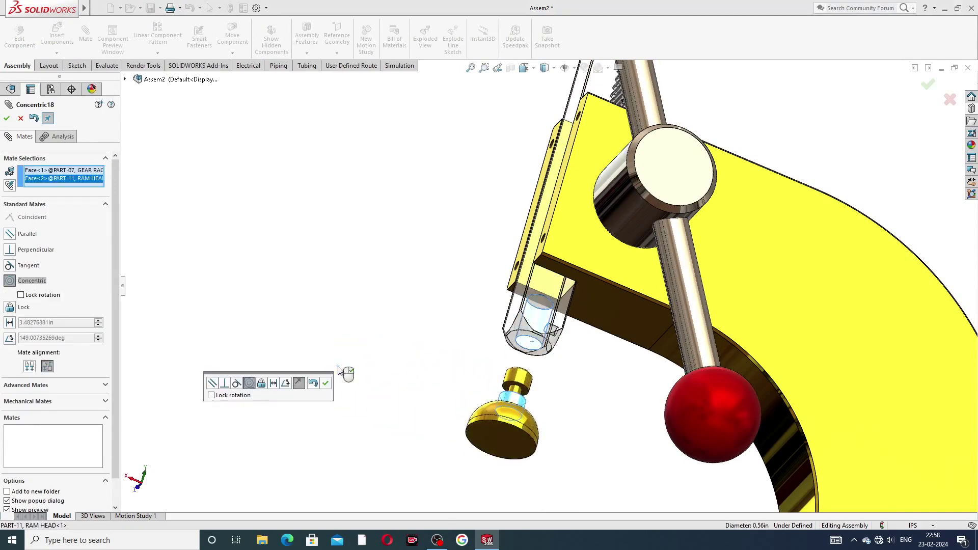
click(326, 384)
Mate the ram head cap face coincident with the rack hole face, then finish mating
middle_drag(418, 403, 495, 453)
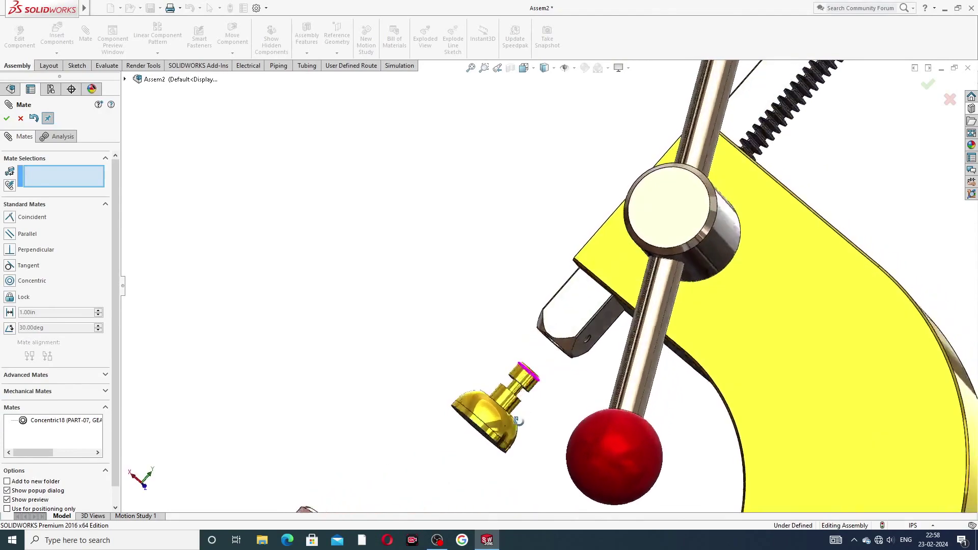
scroll(494, 456, down, 3)
click(494, 390)
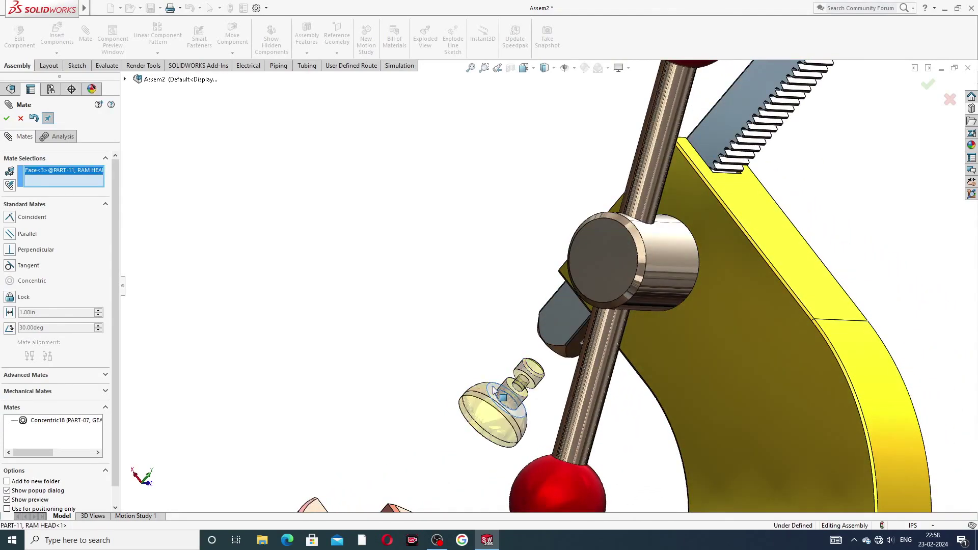
middle_drag(563, 416, 474, 443)
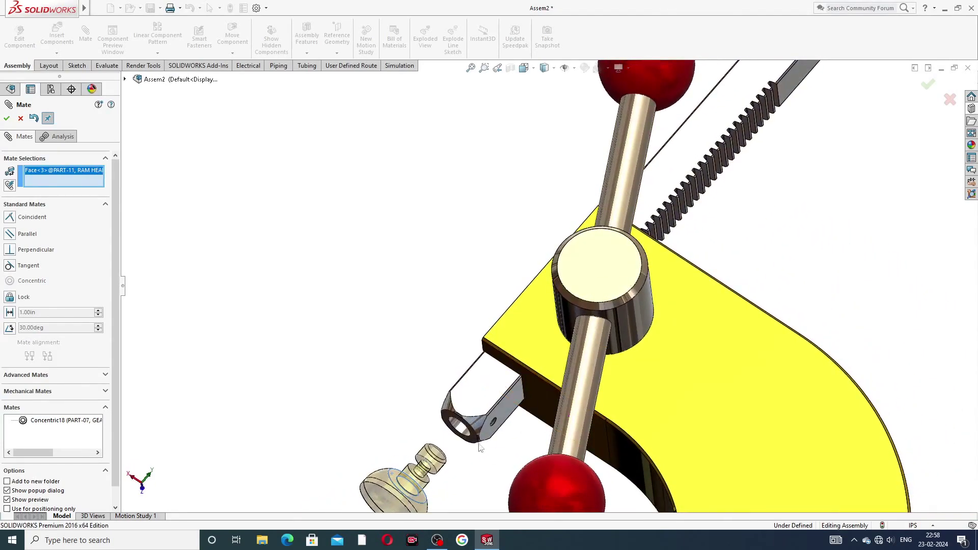
click(473, 442)
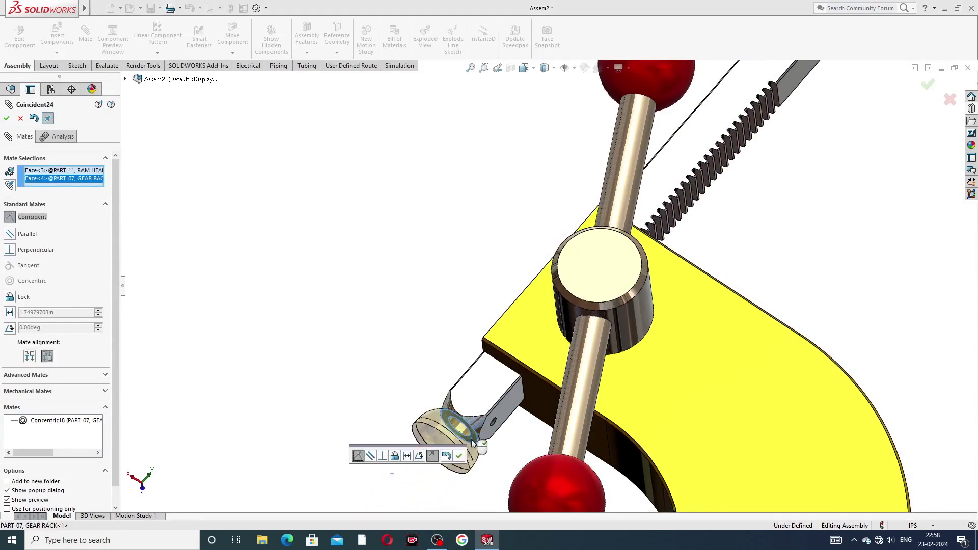
click(459, 455)
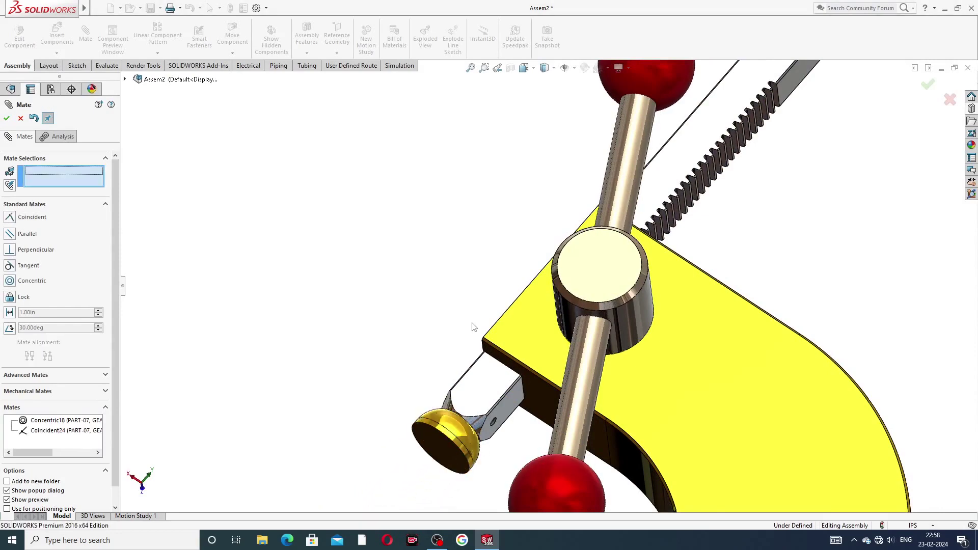
scroll(473, 326, up, 2)
middle_drag(479, 336, 451, 312)
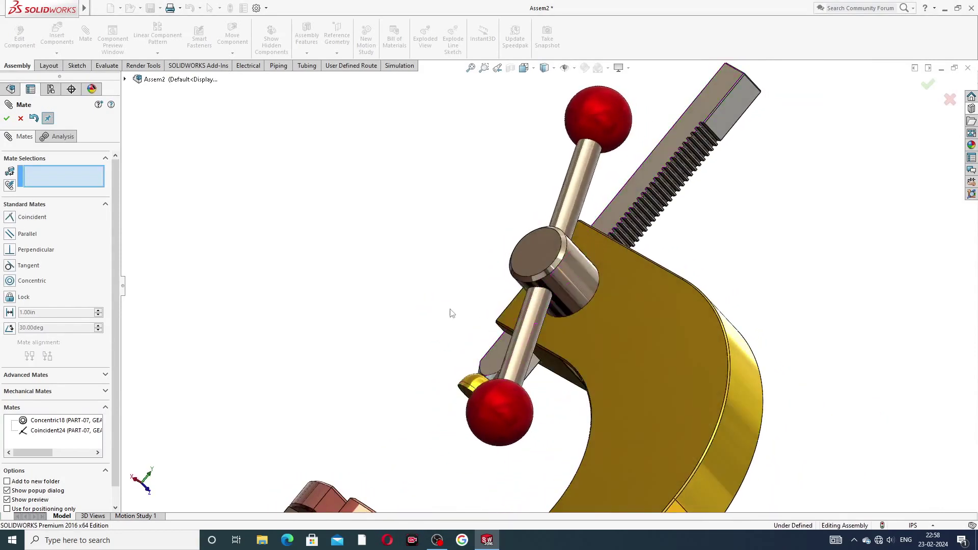
click(20, 119)
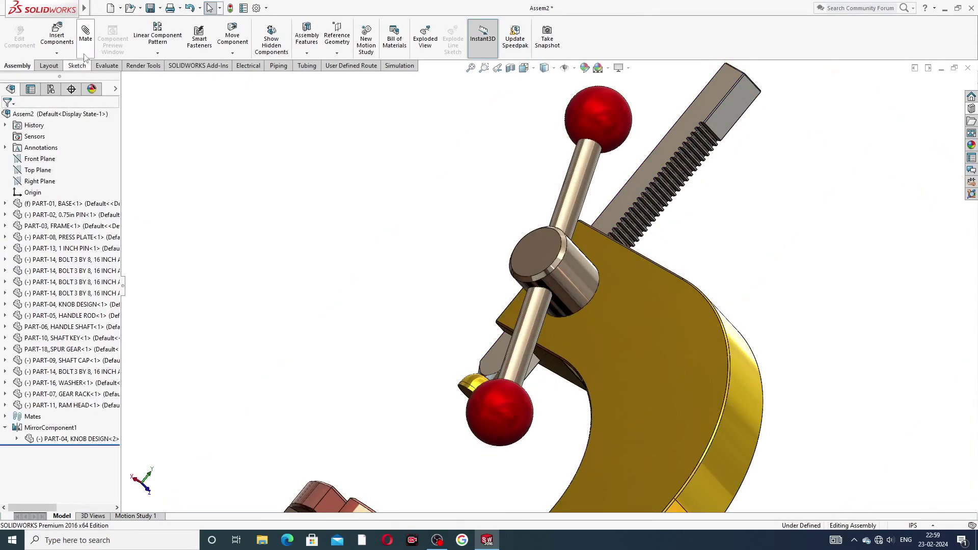
Insert PART-17 SOCKET SCREW 1 BY 4, 20 INCH into the assembly
click(57, 39)
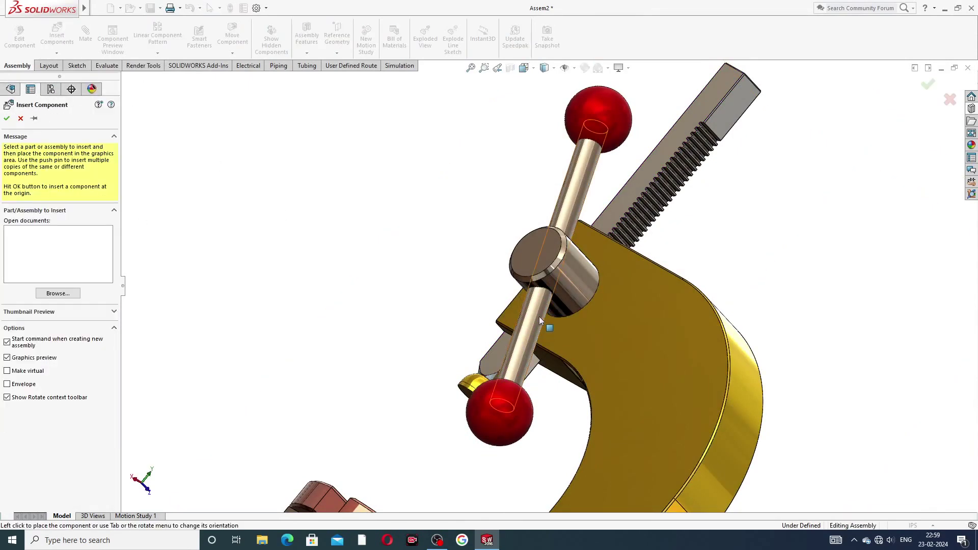
click(58, 294)
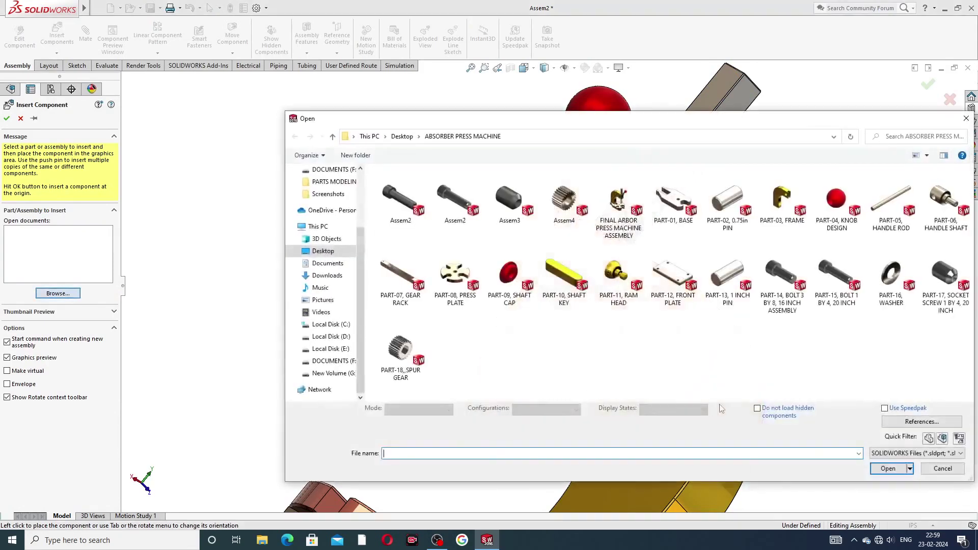
click(943, 286)
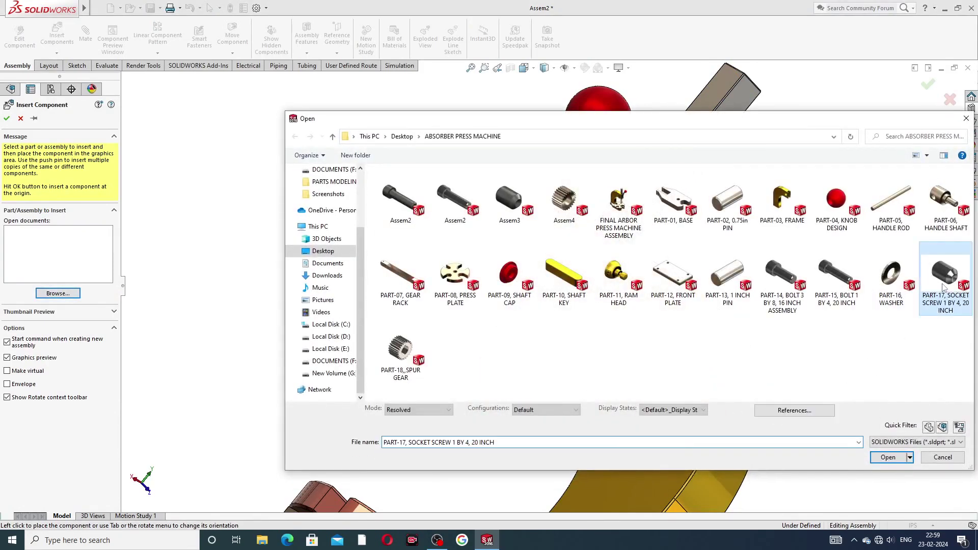
click(888, 469)
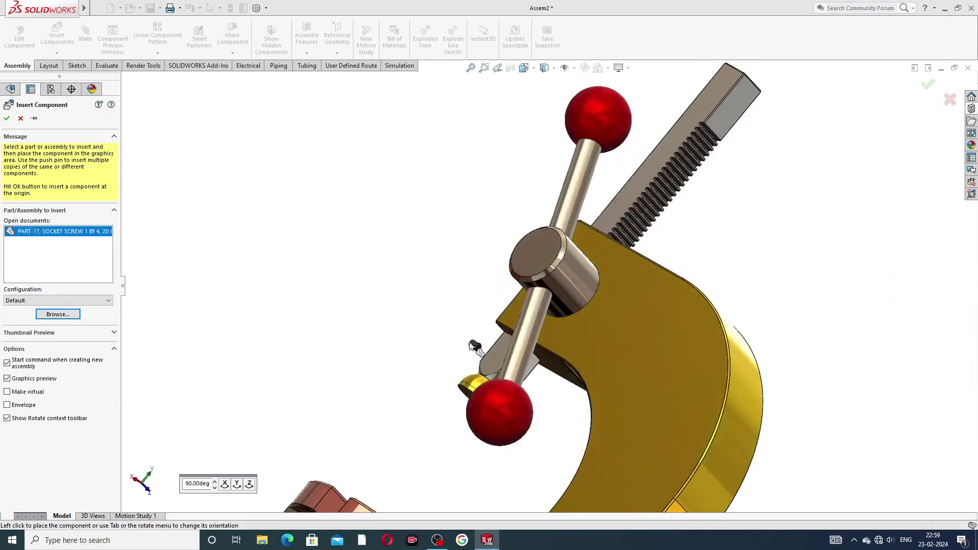
click(393, 315)
Drag the loose socket screw over next to the ram head
middle_drag(580, 355, 537, 313)
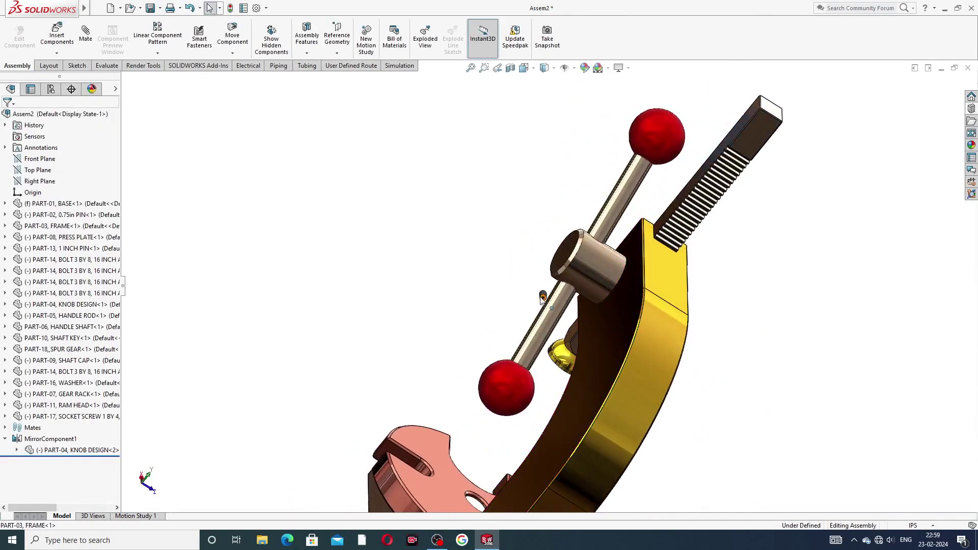
drag(543, 297, 741, 305)
middle_drag(742, 393, 674, 299)
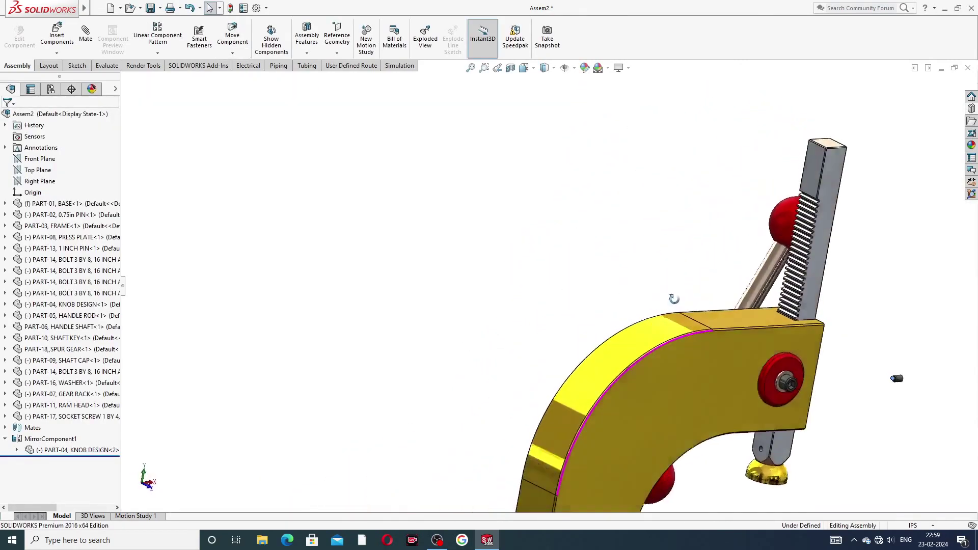
scroll(775, 465, down, 5)
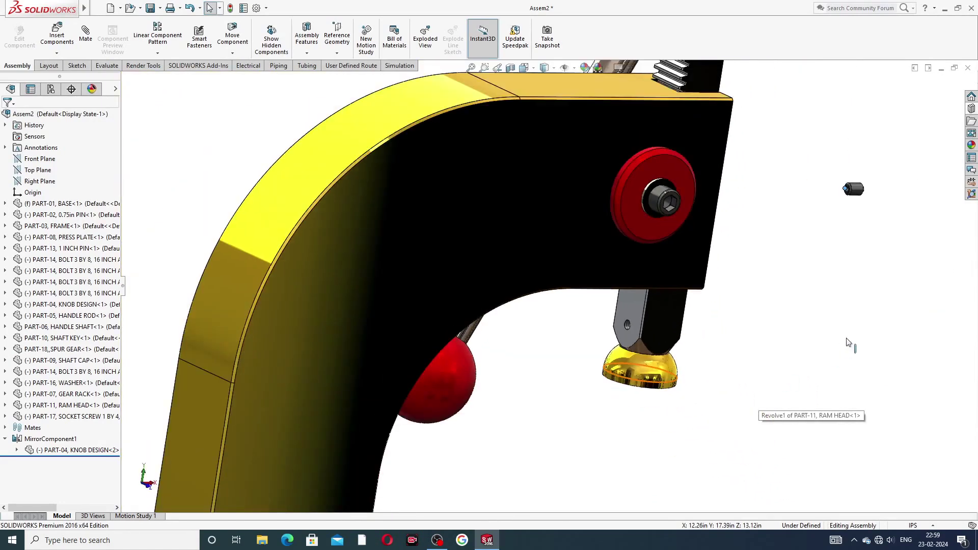
drag(853, 189, 559, 338)
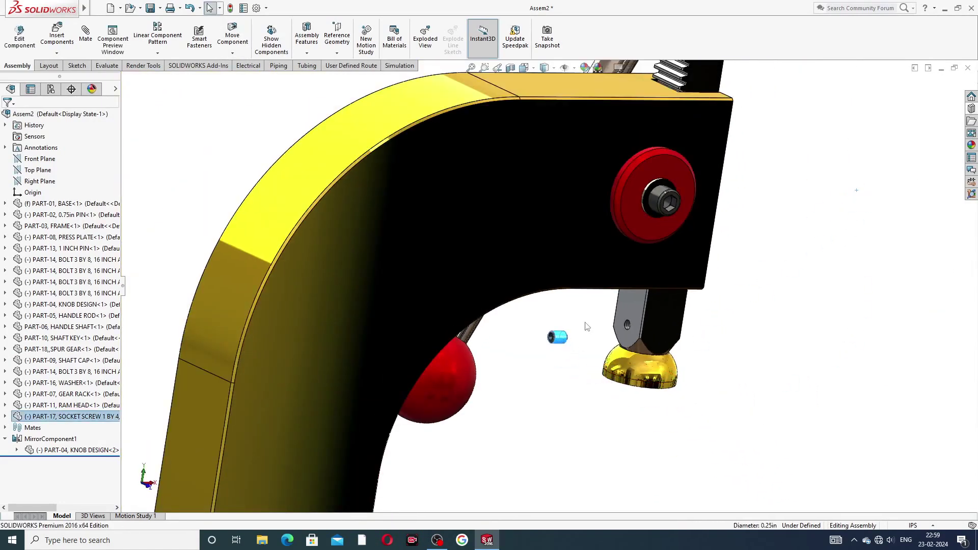
click(586, 327)
scroll(622, 341, down, 5)
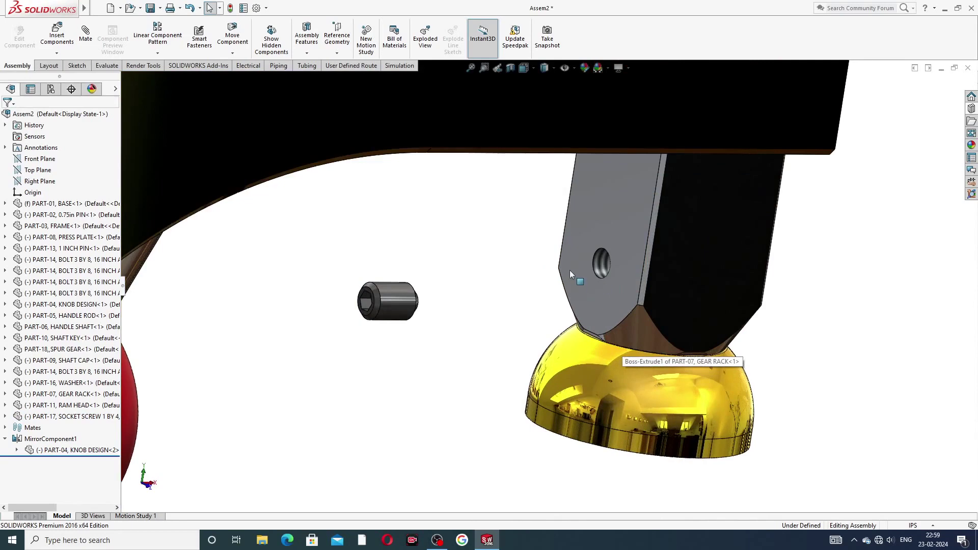
middle_drag(570, 273, 490, 325)
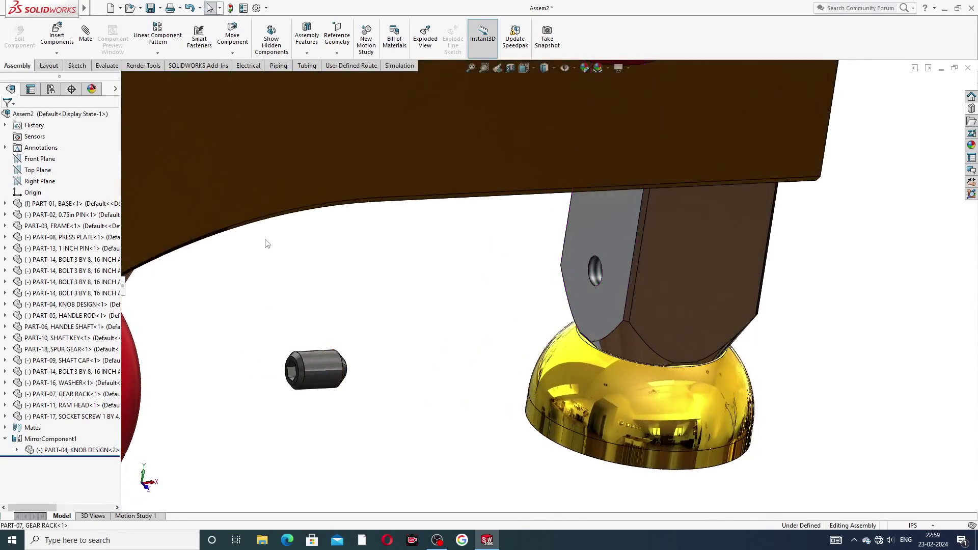
Make the socket screw concentric with the gear rack's side hole
click(86, 33)
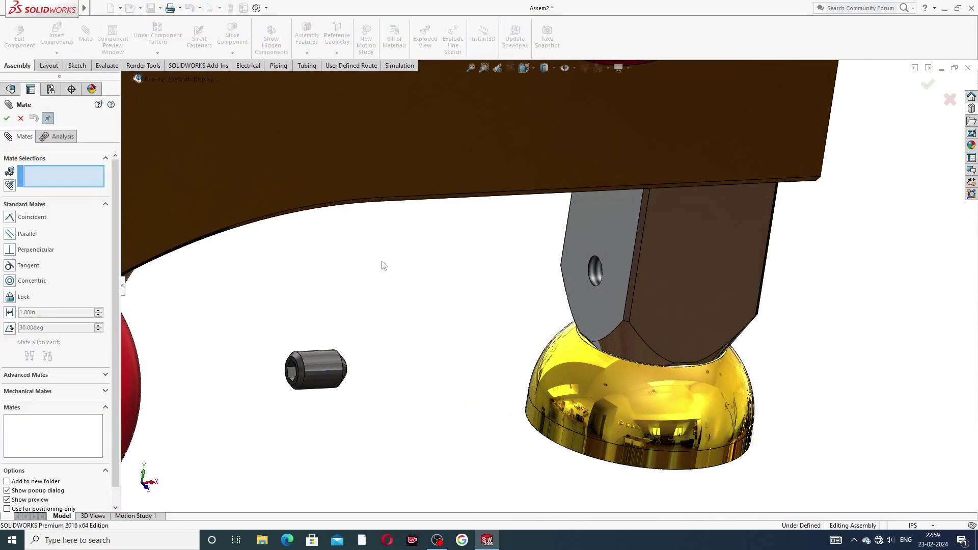
middle_drag(392, 348, 563, 319)
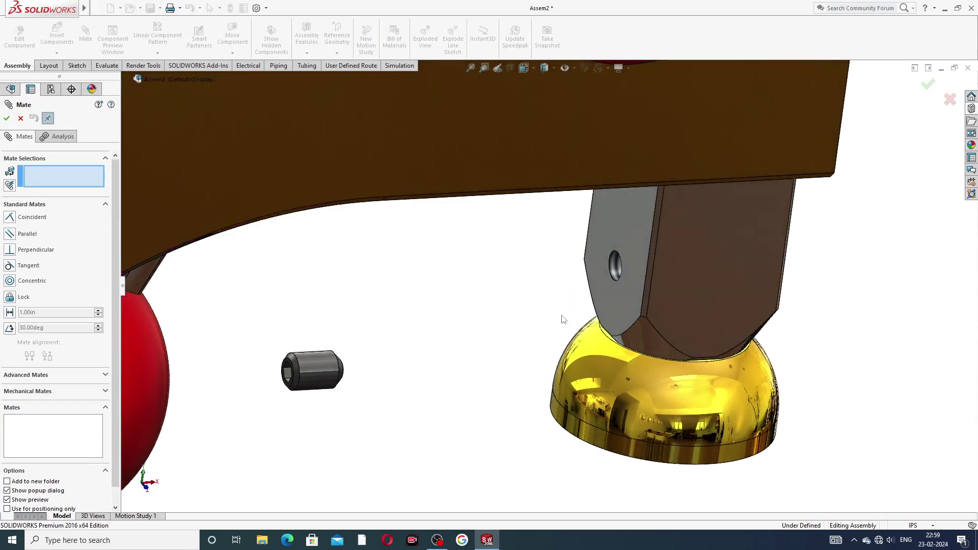
click(616, 267)
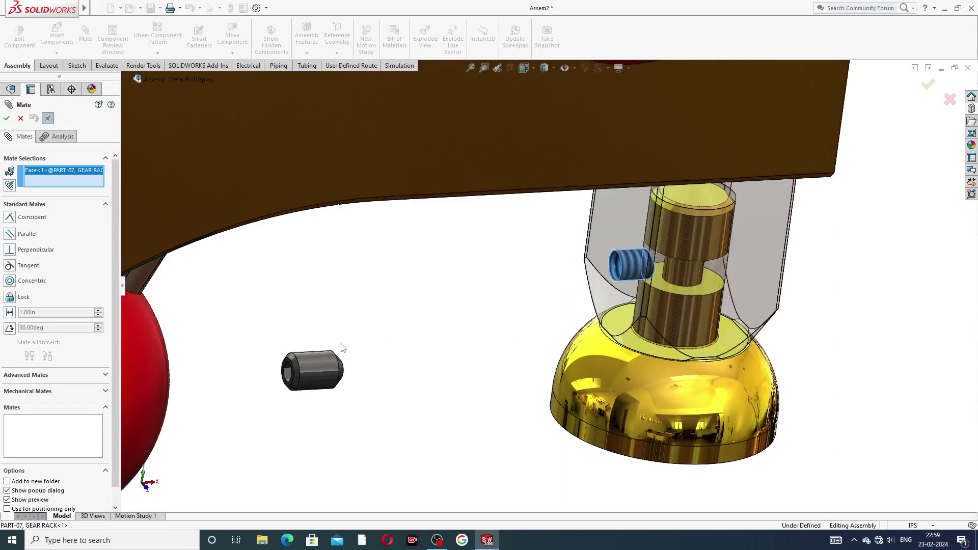
click(322, 360)
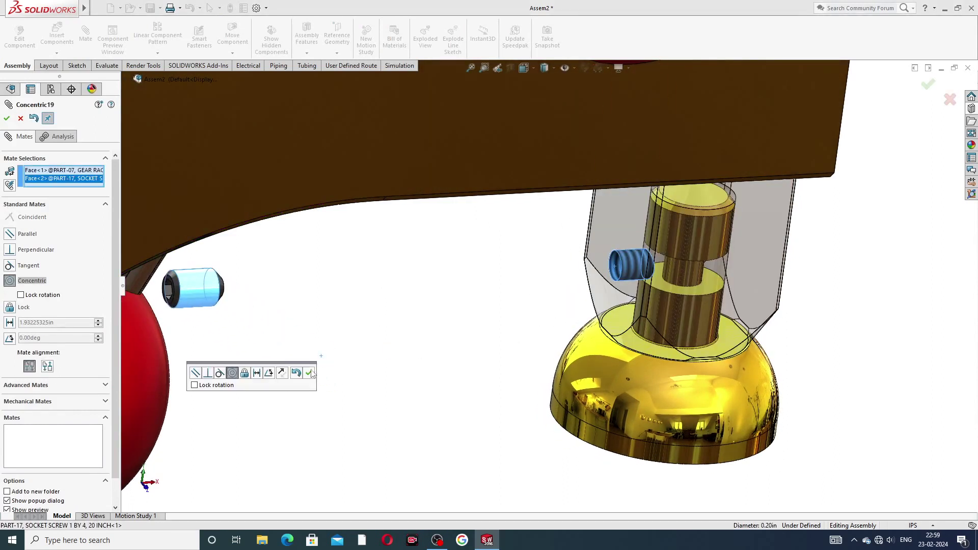
click(308, 373)
Mate the screw's end face coincident with the gear rack's flat side face
middle_drag(372, 309, 382, 284)
scroll(381, 278, down, 5)
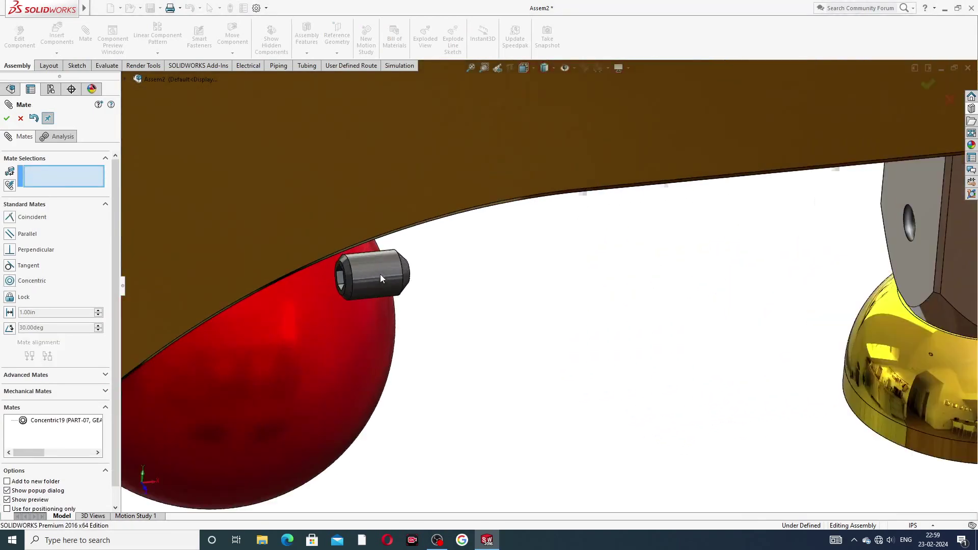
scroll(680, 310, up, 3)
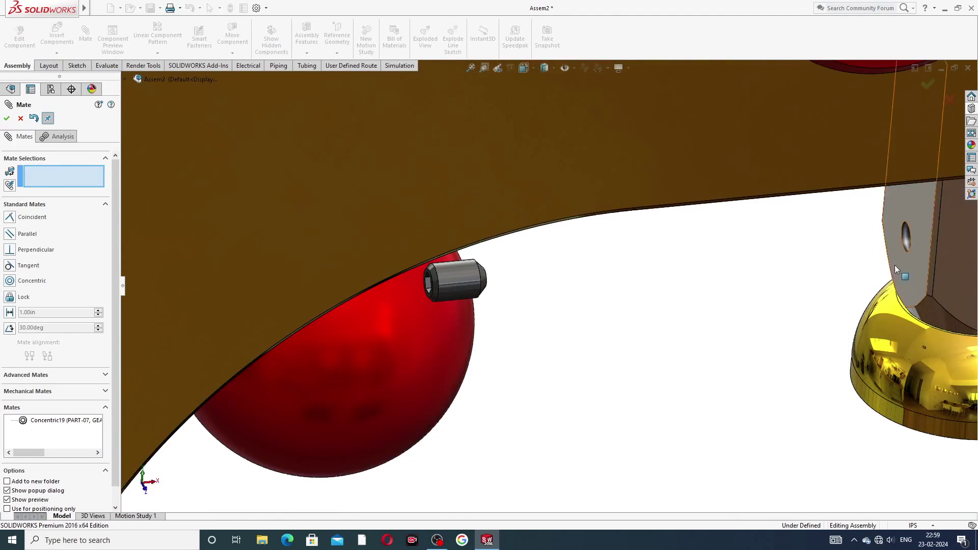
drag(459, 275, 841, 230)
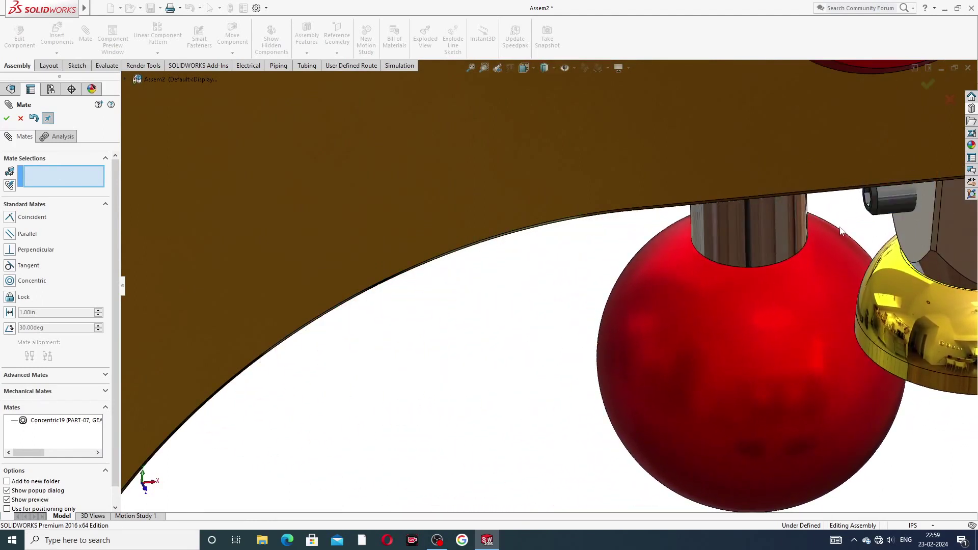
scroll(844, 211, up, 4)
scroll(662, 239, down, 3)
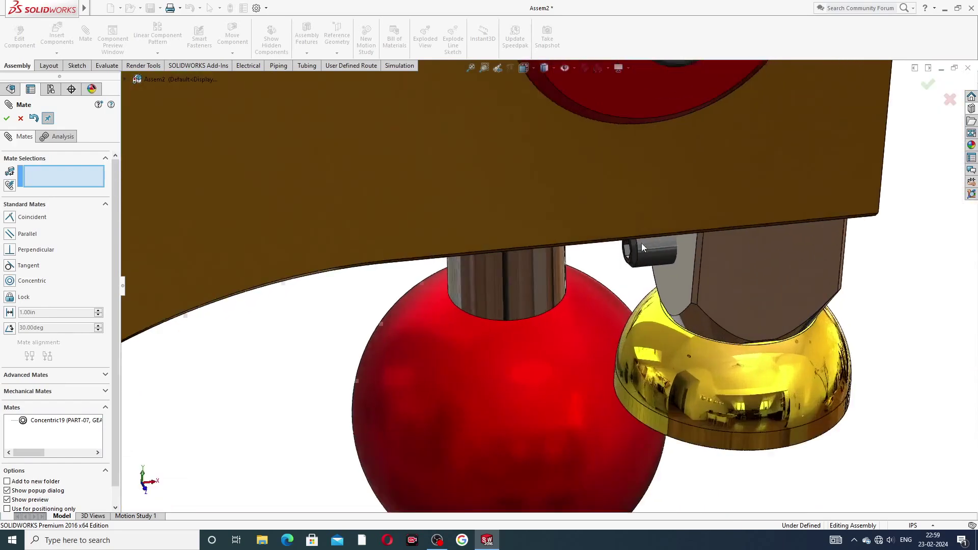
scroll(641, 224, down, 8)
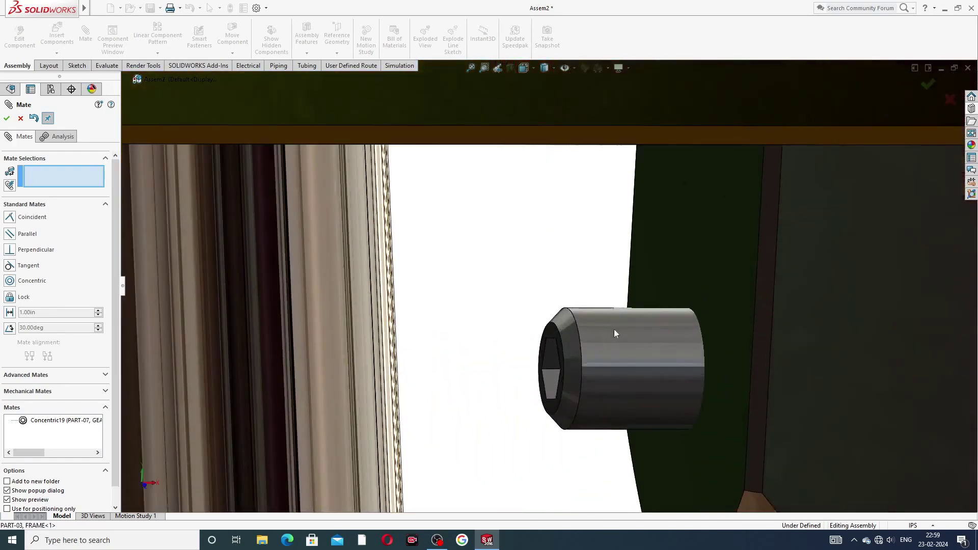
middle_drag(586, 343, 712, 351)
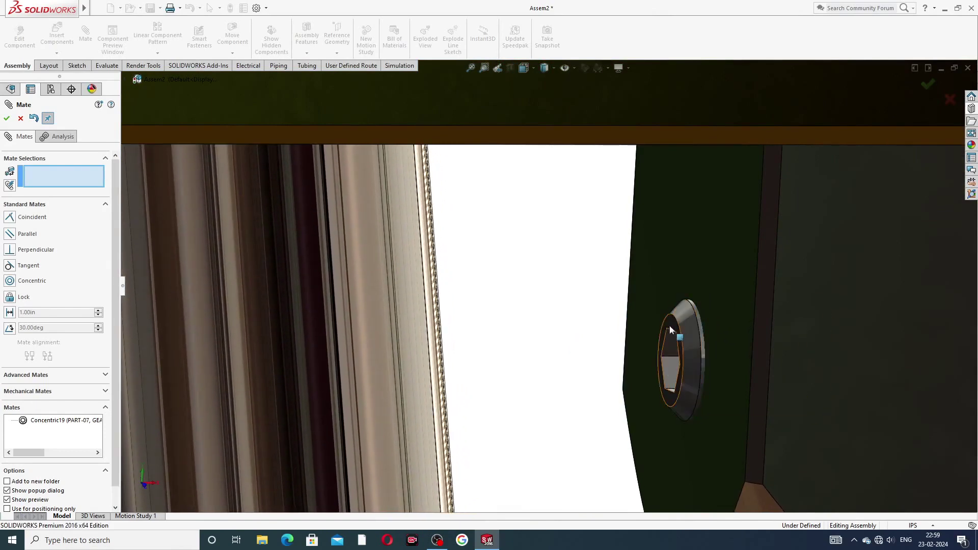
middle_drag(665, 329, 637, 323)
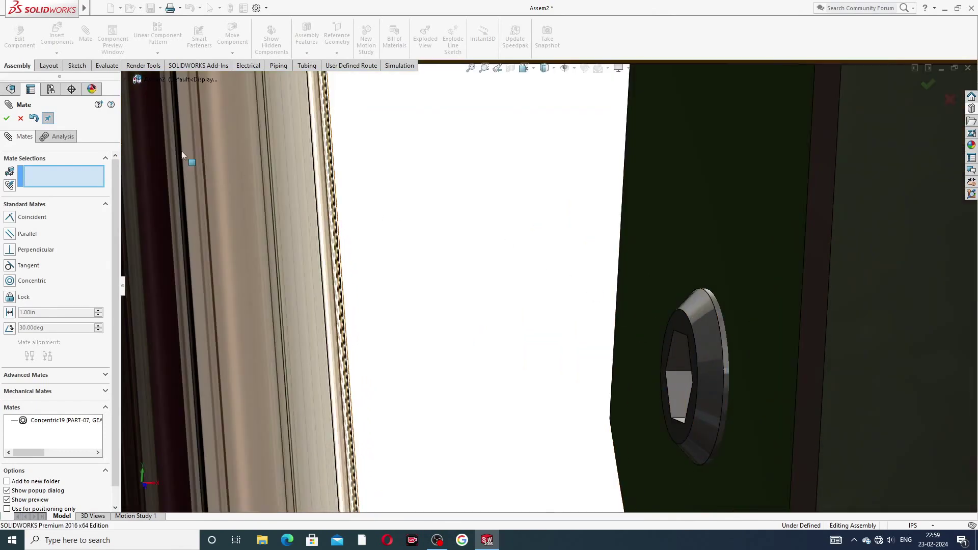
click(678, 325)
click(645, 284)
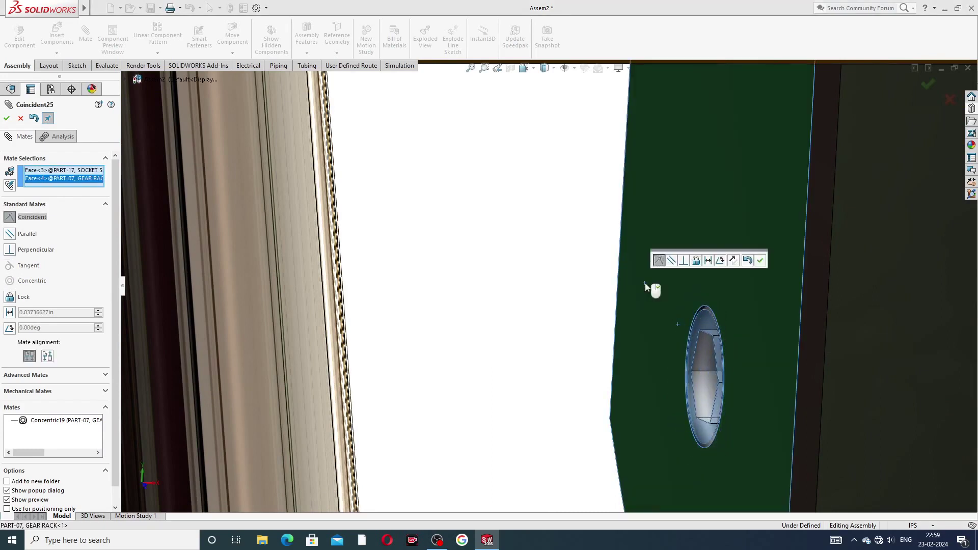
click(760, 262)
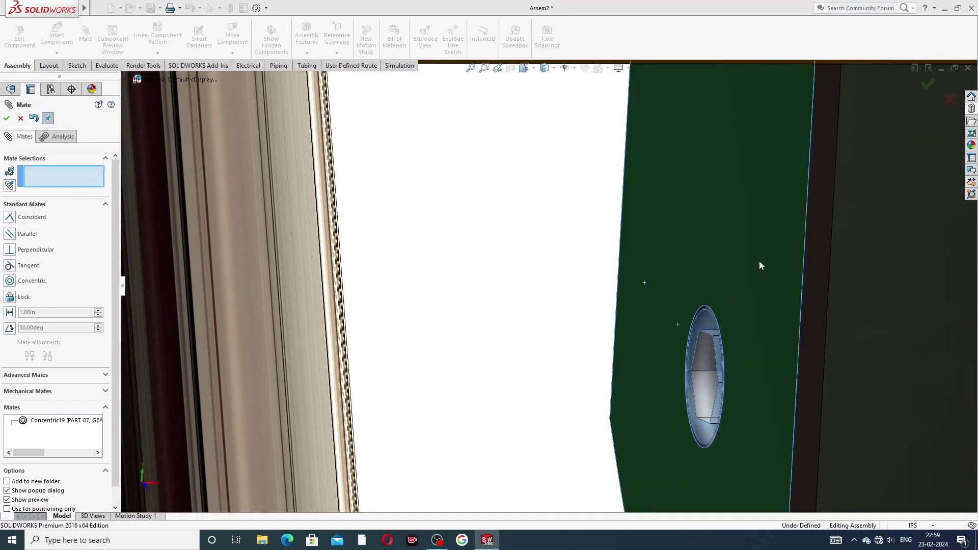
Zoom and orbit to a tilted view of the whole press
scroll(540, 262, up, 2)
scroll(540, 262, up, 5)
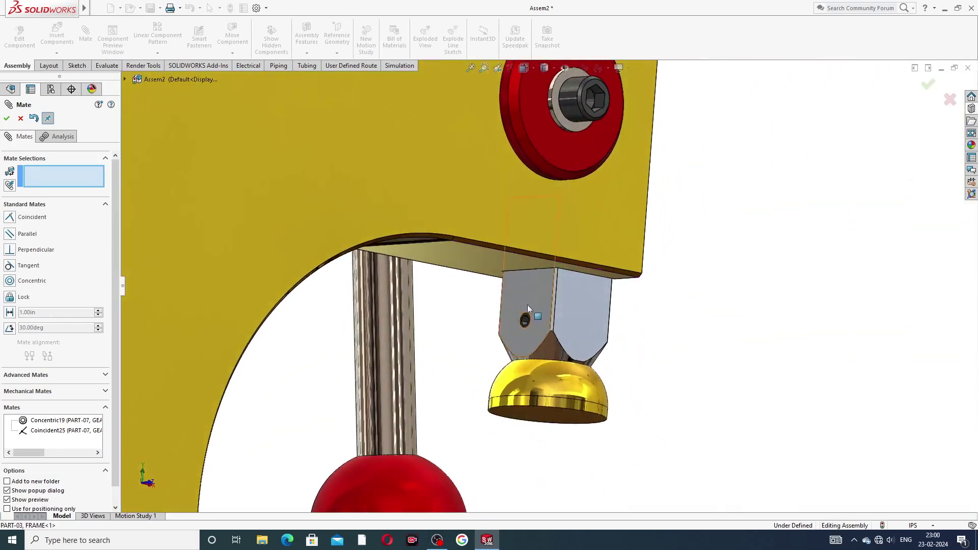
scroll(528, 308, down, 8)
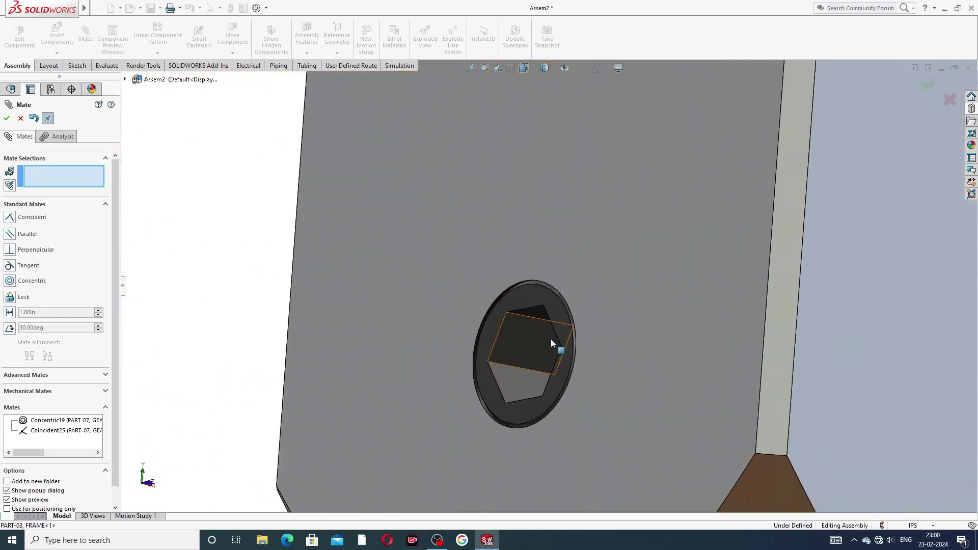
scroll(560, 326, up, 6)
scroll(594, 281, up, 5)
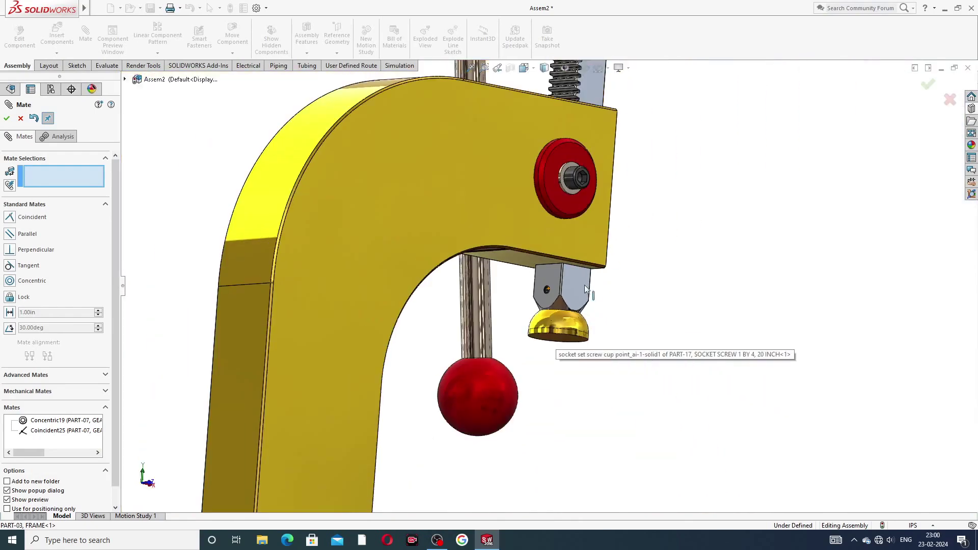
middle_drag(585, 285, 638, 295)
scroll(632, 255, up, 5)
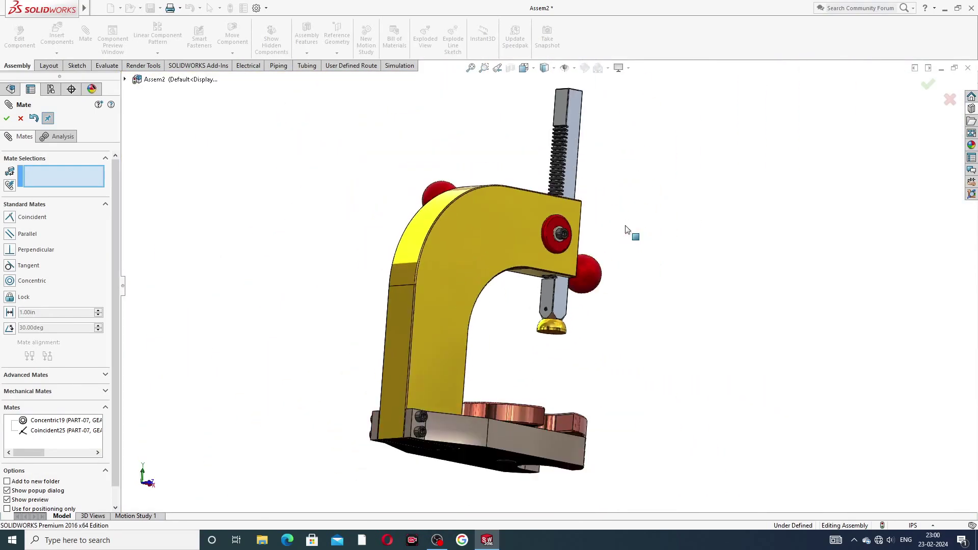
middle_drag(622, 218, 497, 317)
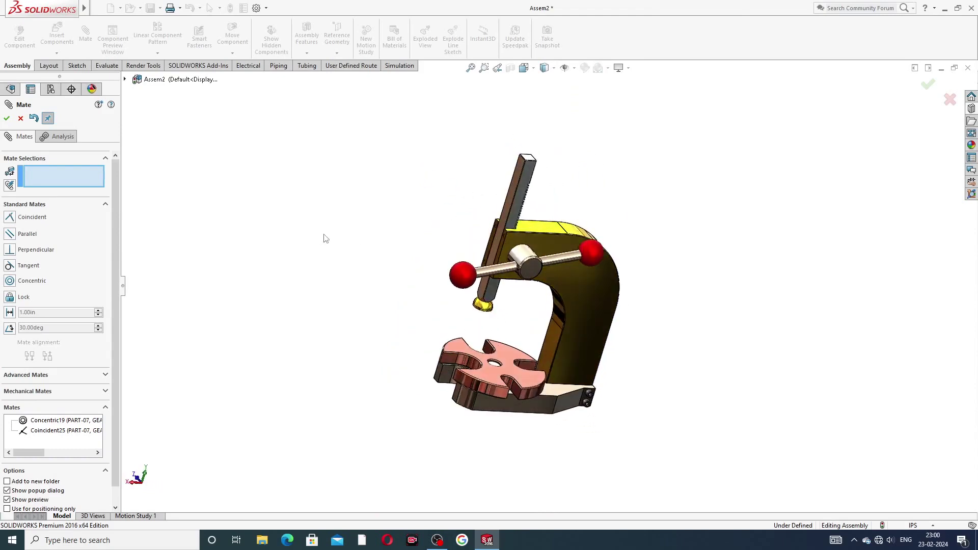
Close Mate, then insert PART-12 FRONT PLATE and PART-15 BOLT 1 BY 4, 20 INCH beside the press
click(20, 119)
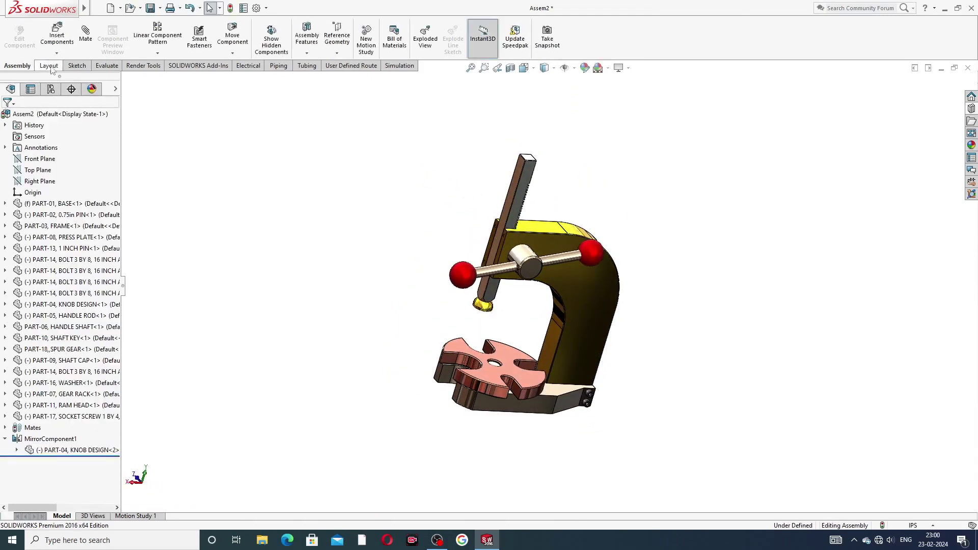
click(56, 36)
click(74, 295)
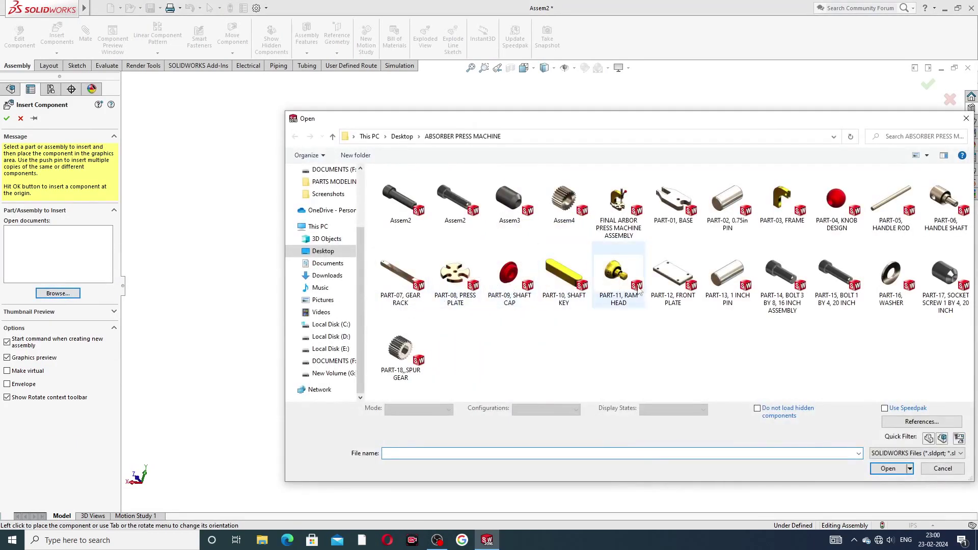
click(673, 279)
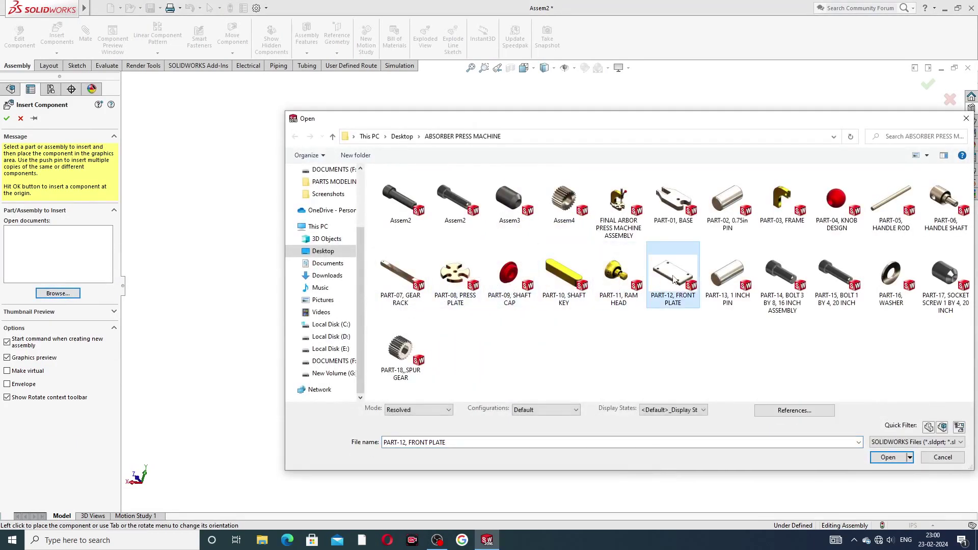
ctrl+click(826, 284)
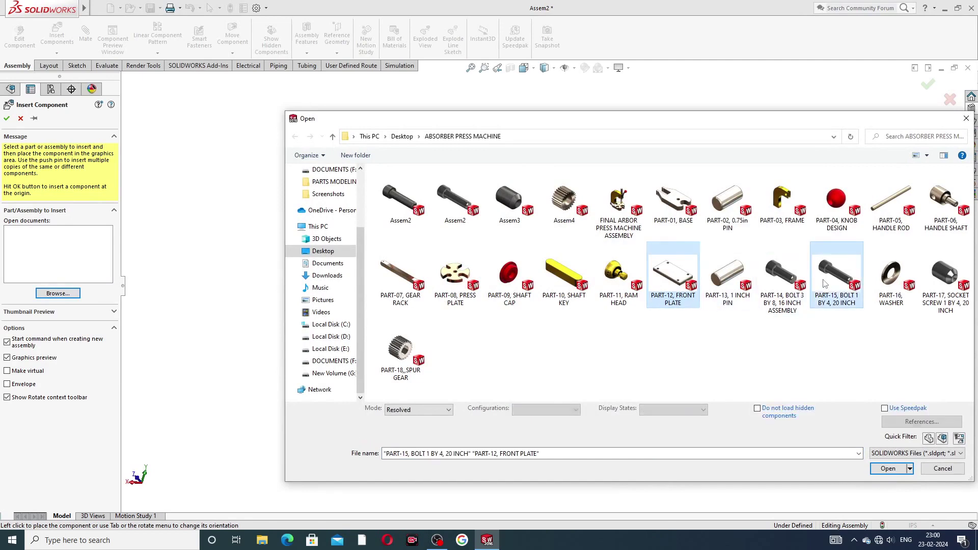
click(887, 469)
click(335, 220)
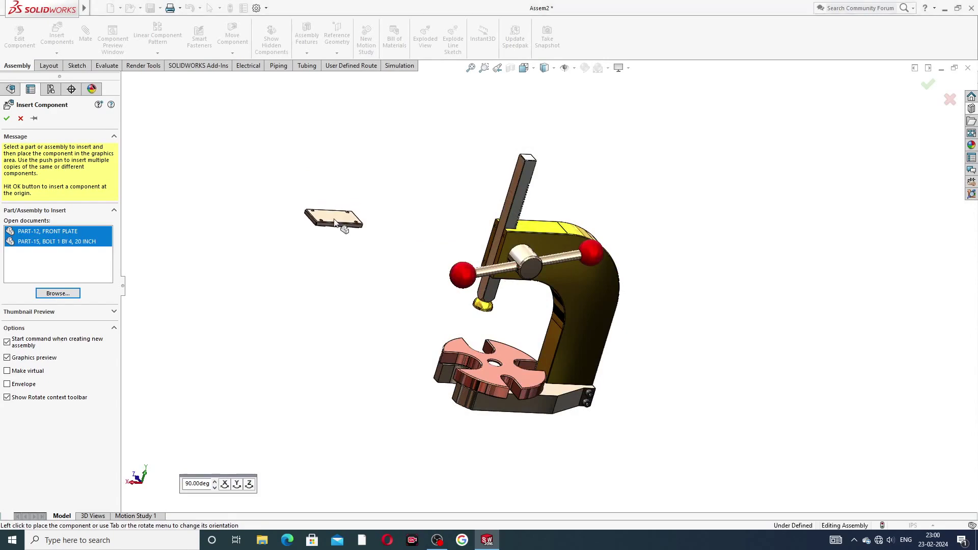
click(341, 293)
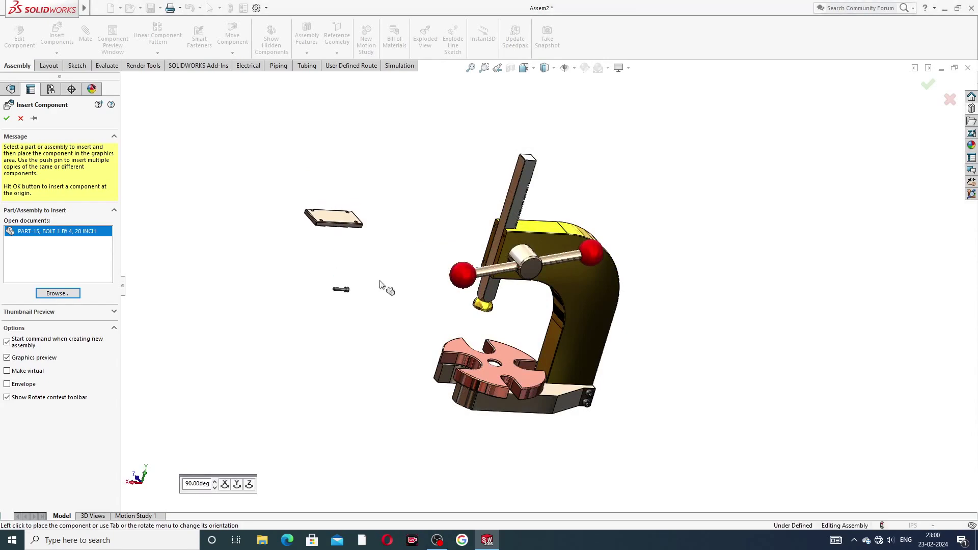
mouse_move(391, 256)
middle_down()
mouse_move(421, 221)
mouse_move(436, 277)
mouse_move(389, 251)
middle_up()
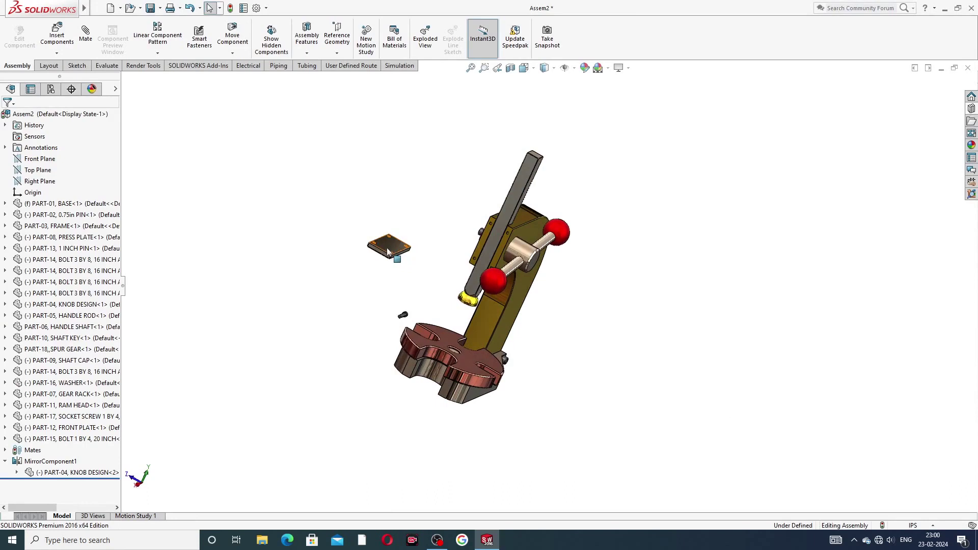
Rotate the front plate so its face points forward
click(232, 54)
click(247, 79)
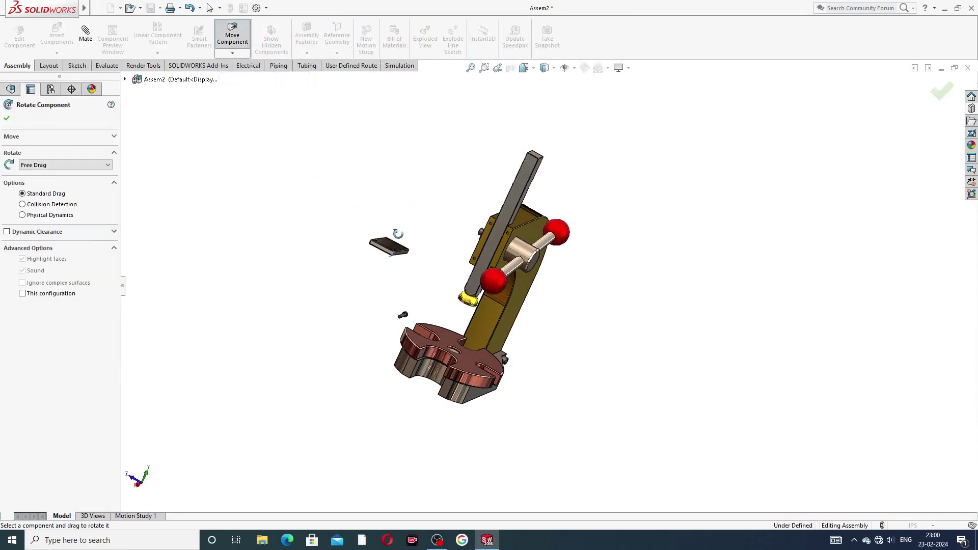
drag(429, 182, 434, 162)
drag(396, 222, 385, 156)
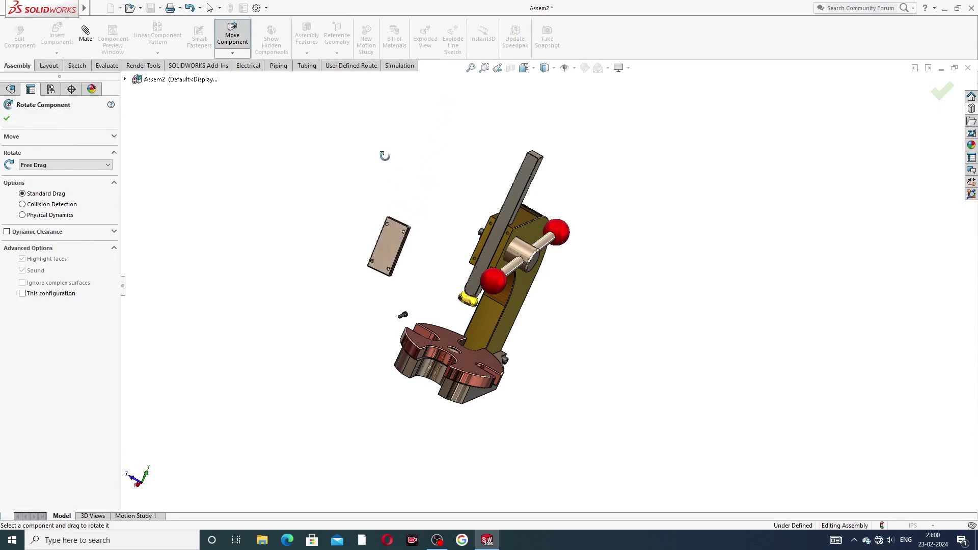
right_click(377, 163)
click(408, 170)
Drag the front plate onto the frame front beside the rack
scroll(442, 245, down, 5)
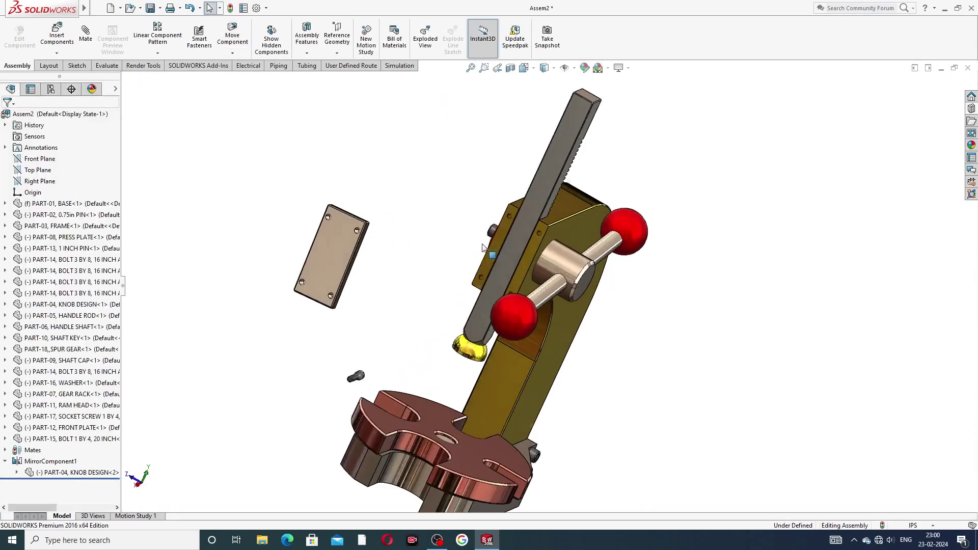
drag(343, 245, 562, 256)
click(671, 179)
scroll(531, 264, down, 4)
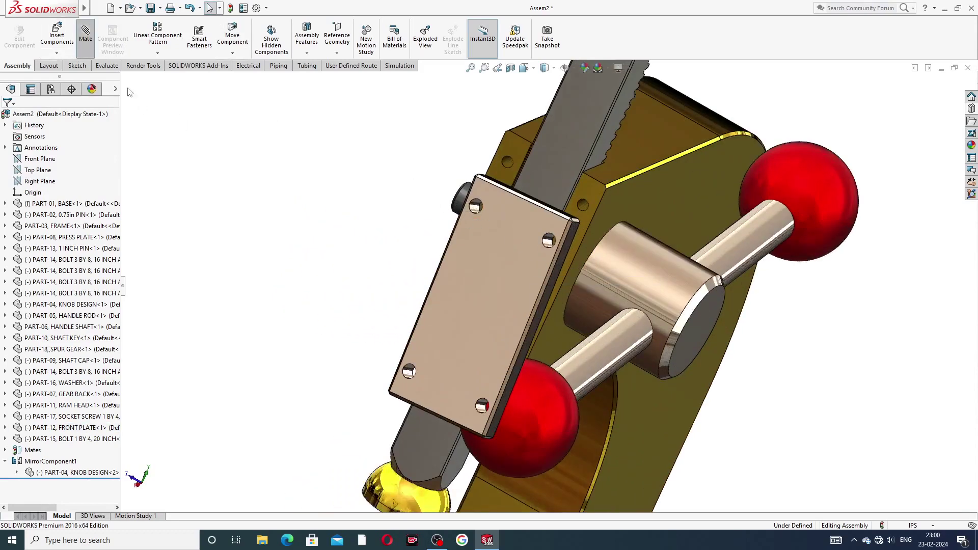
scroll(482, 243, down, 3)
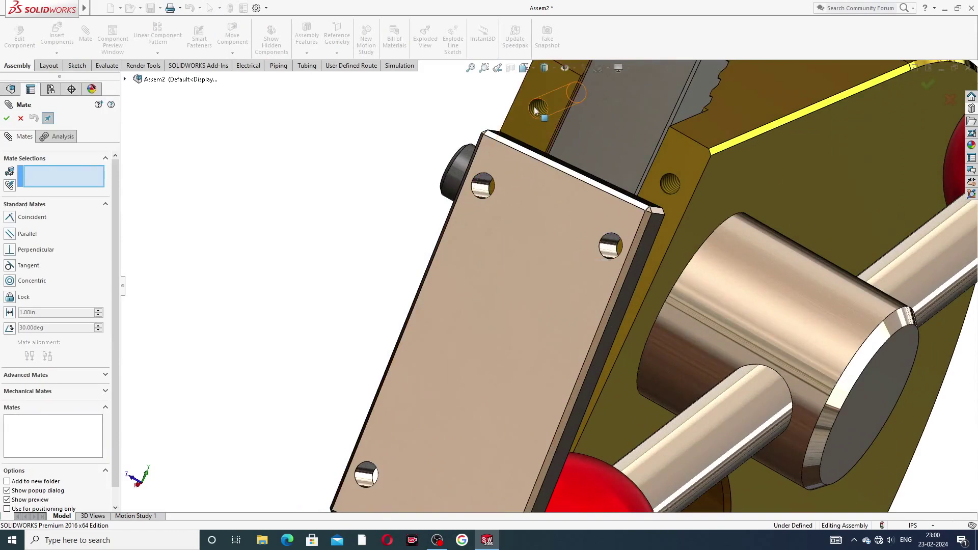
Make two front plate holes concentric with the matching frame holes
click(484, 185)
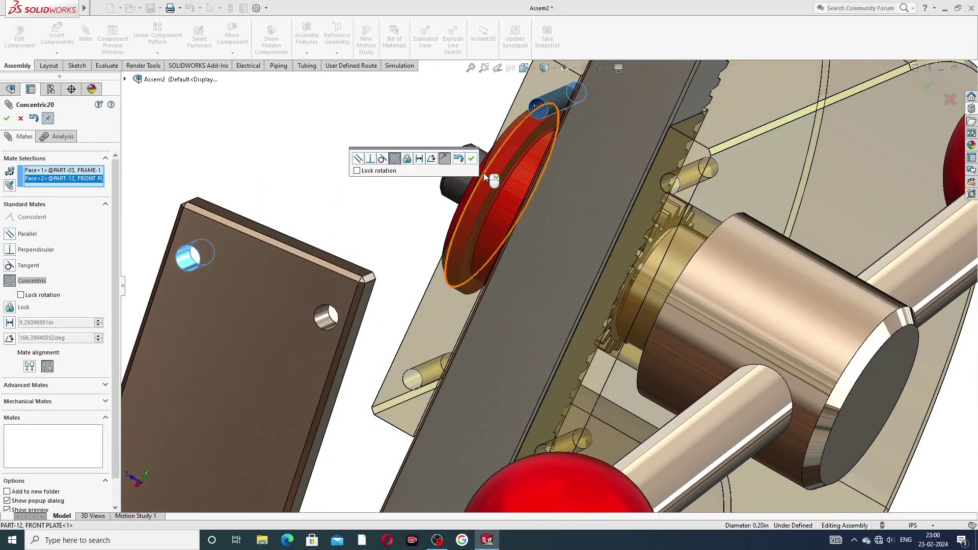
click(471, 158)
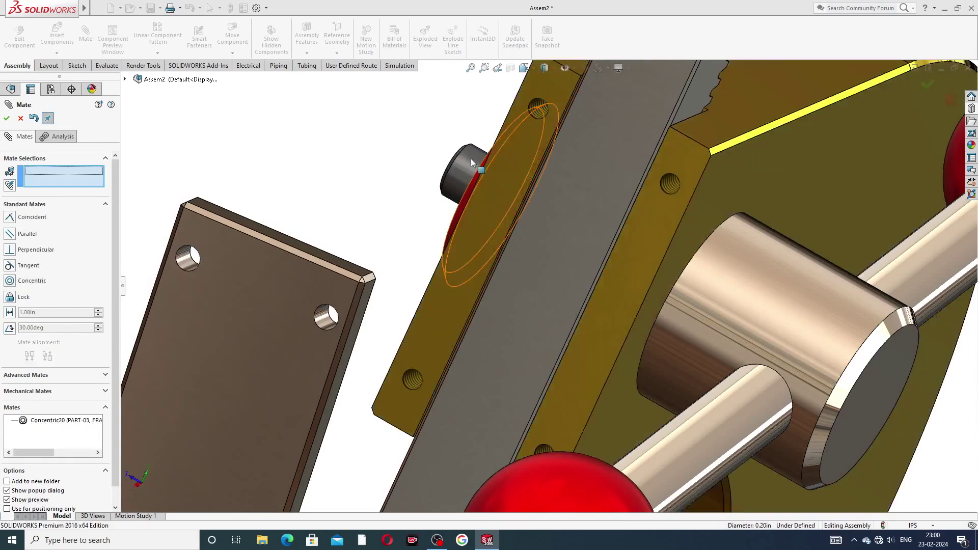
click(325, 319)
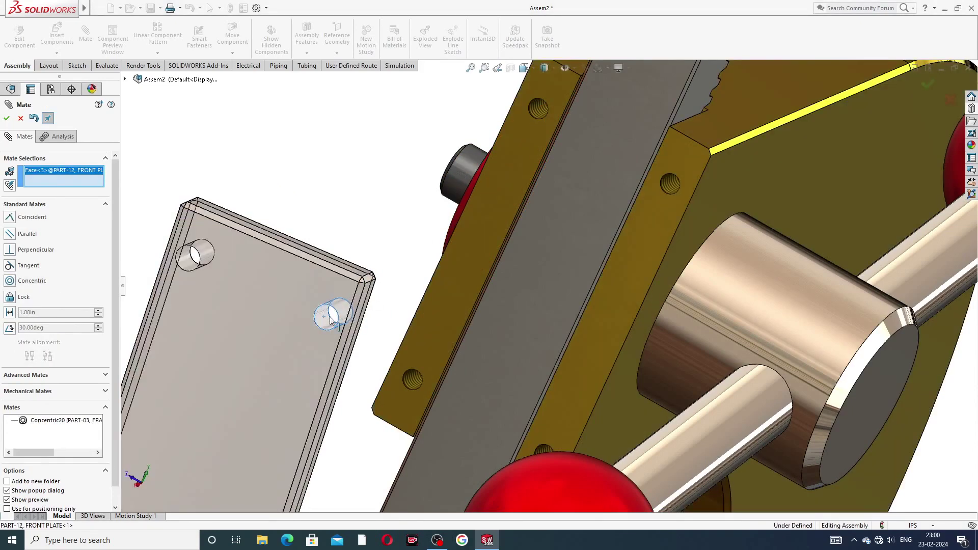
click(670, 185)
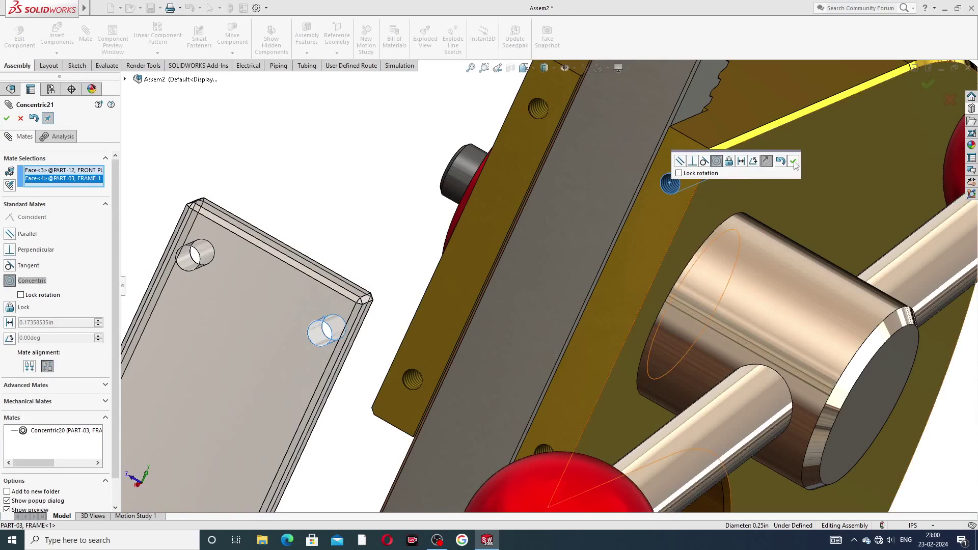
click(794, 161)
Mate the plate's back face coincident with the frame face
drag(334, 308, 660, 184)
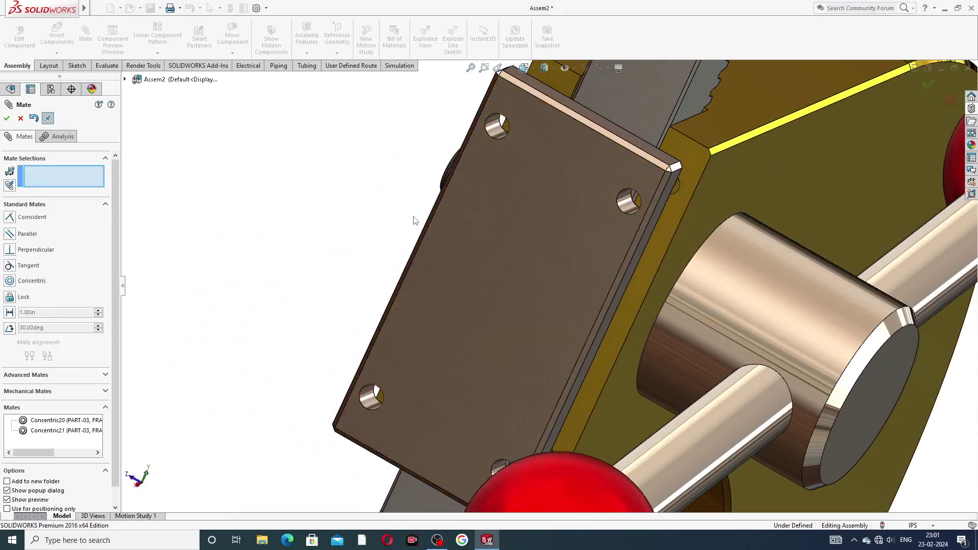
mouse_move(484, 219)
middle_down()
mouse_move(532, 216)
mouse_move(459, 180)
mouse_move(474, 203)
middle_up()
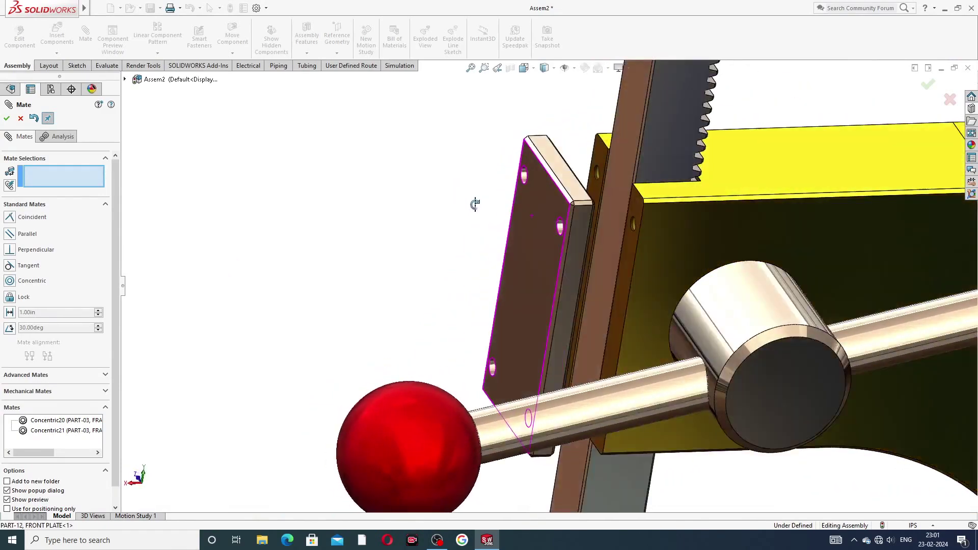
middle_drag(586, 242, 678, 261)
click(597, 212)
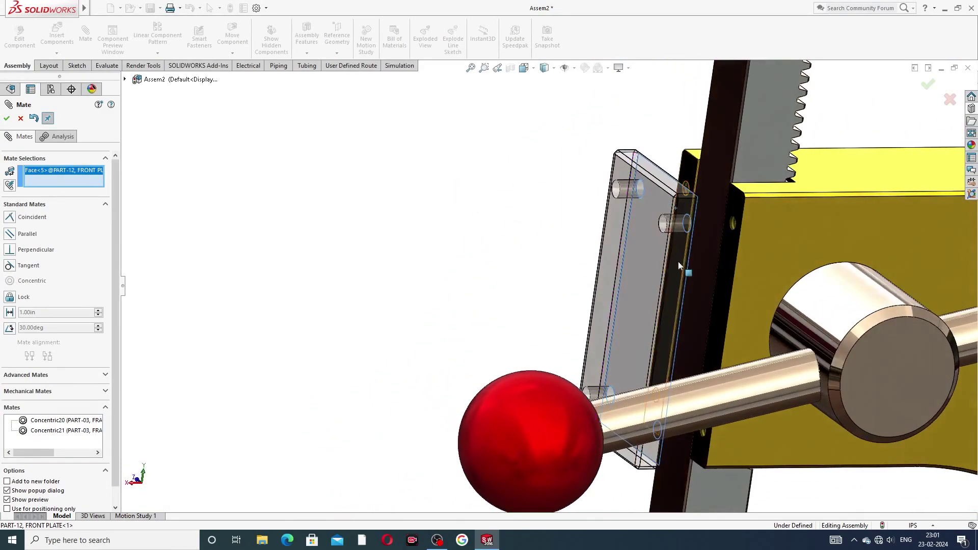
click(724, 259)
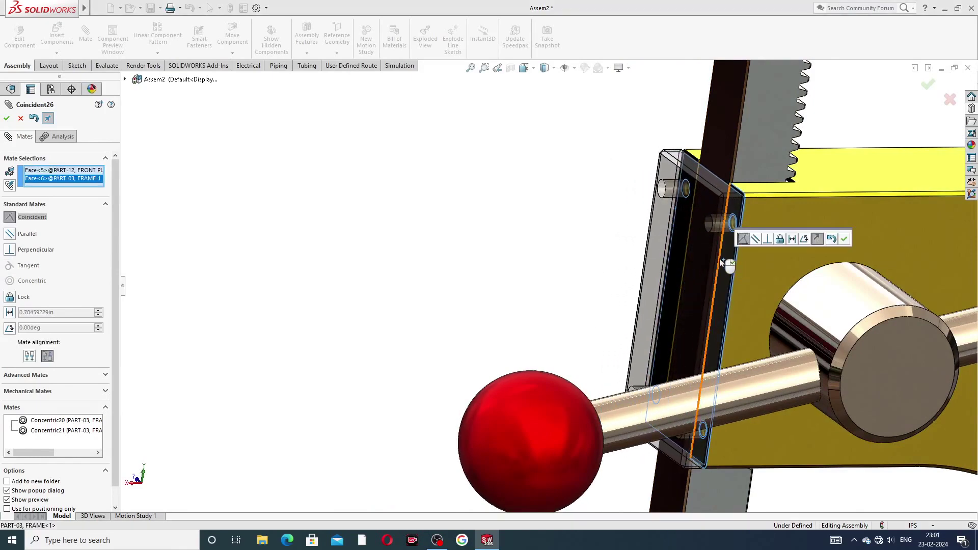
click(844, 239)
middle_drag(771, 230, 643, 239)
Move the bolt to the plate and make it concentric with the upper hole, flipped inward
scroll(643, 238, down, 6)
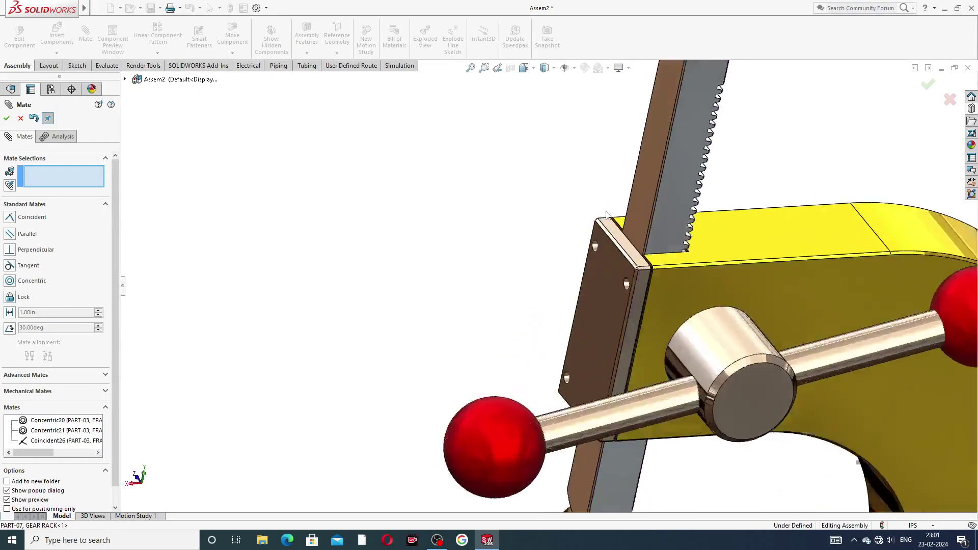
middle_drag(589, 311, 586, 319)
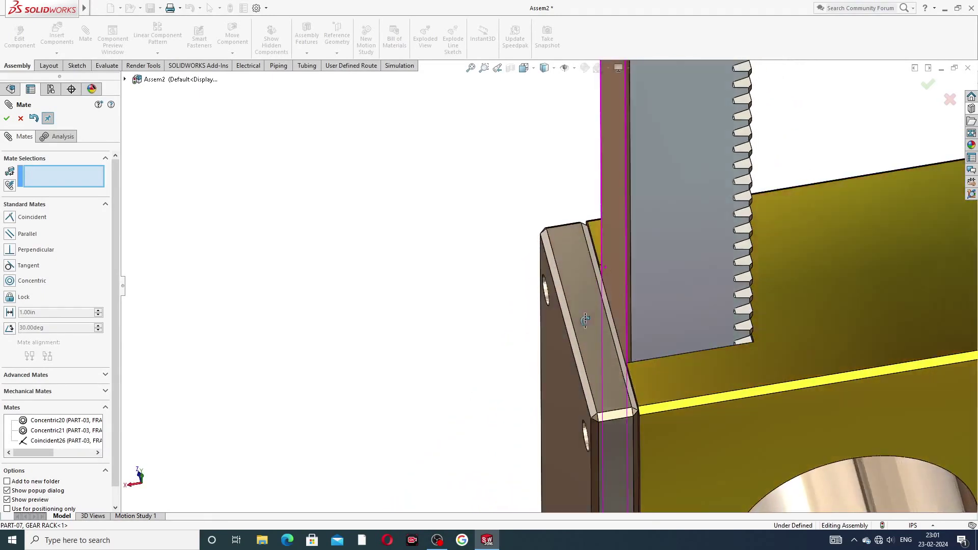
scroll(586, 319, up, 8)
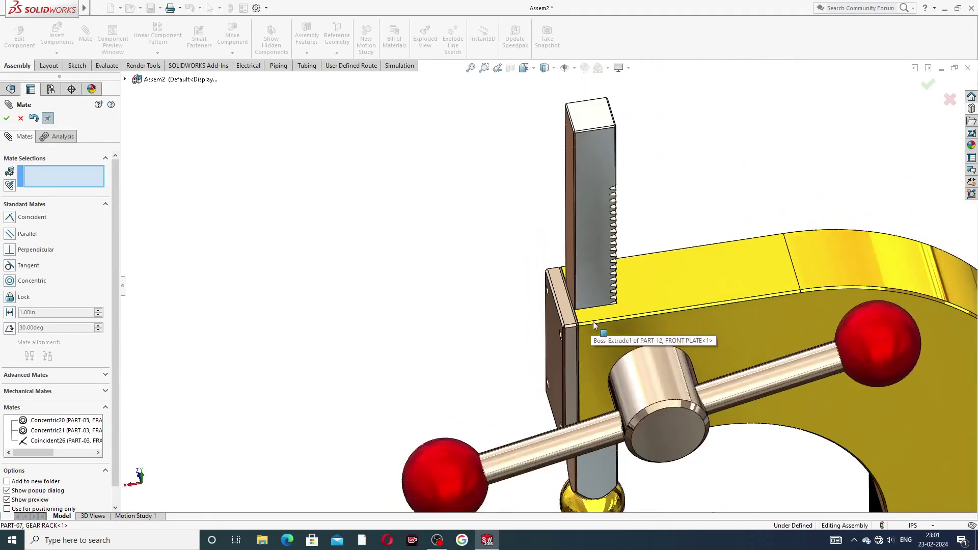
scroll(593, 322, up, 2)
middle_drag(593, 322, 612, 283)
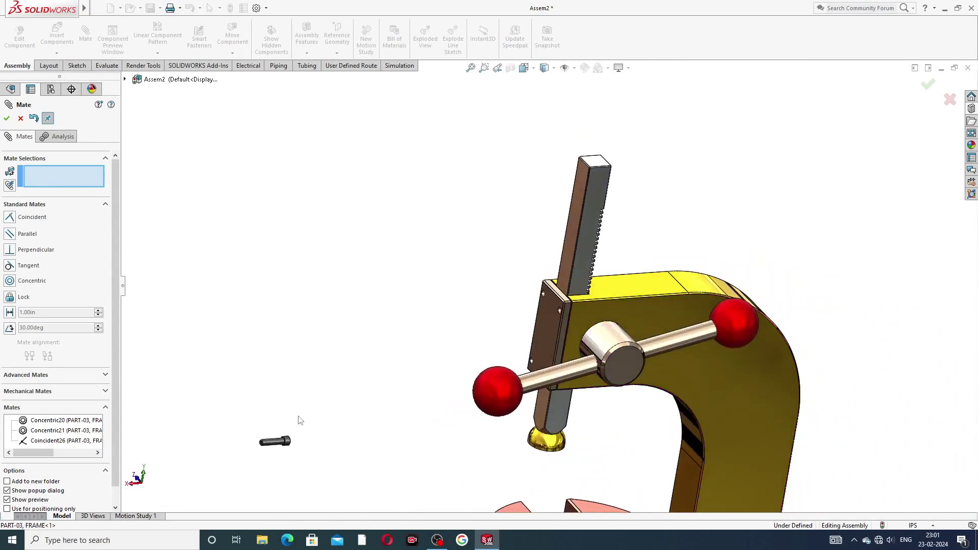
drag(274, 445, 340, 389)
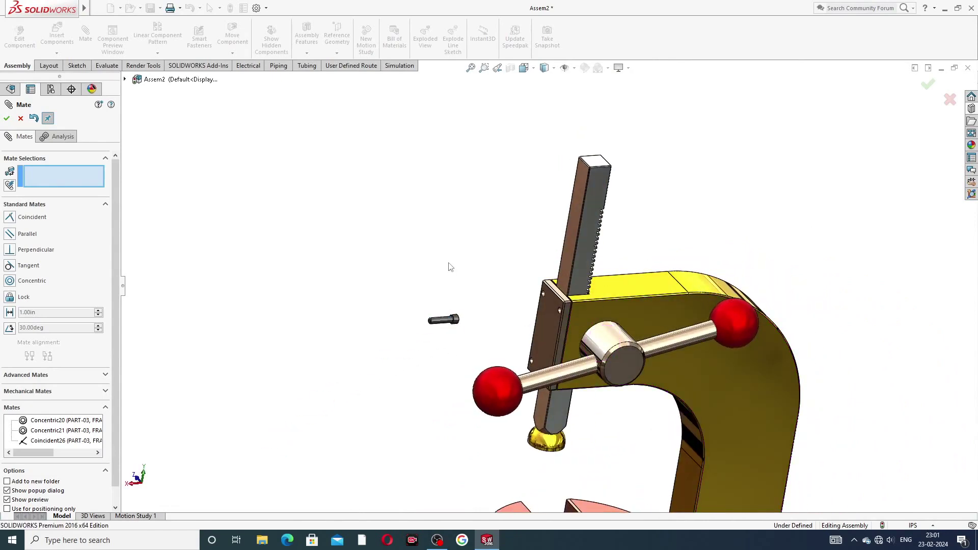
scroll(450, 267, down, 5)
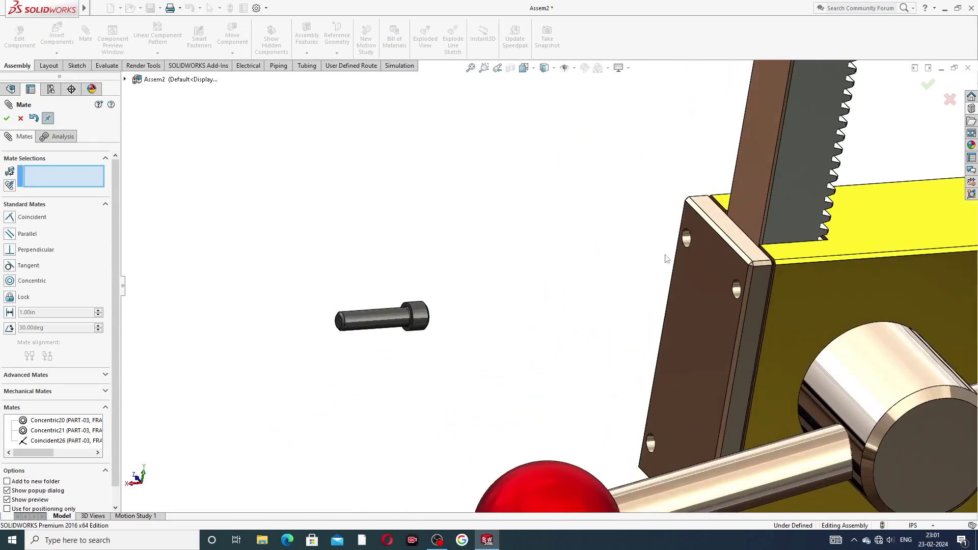
click(686, 240)
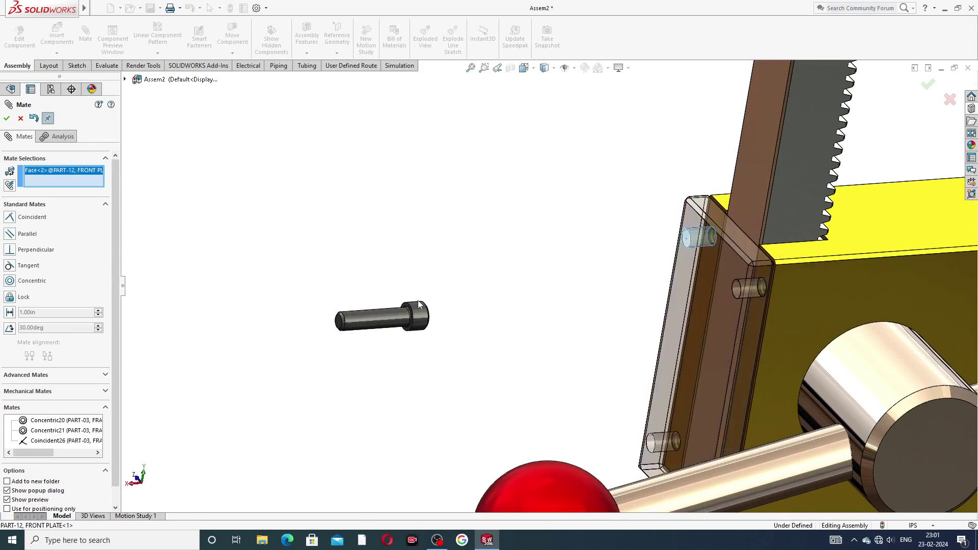
click(372, 313)
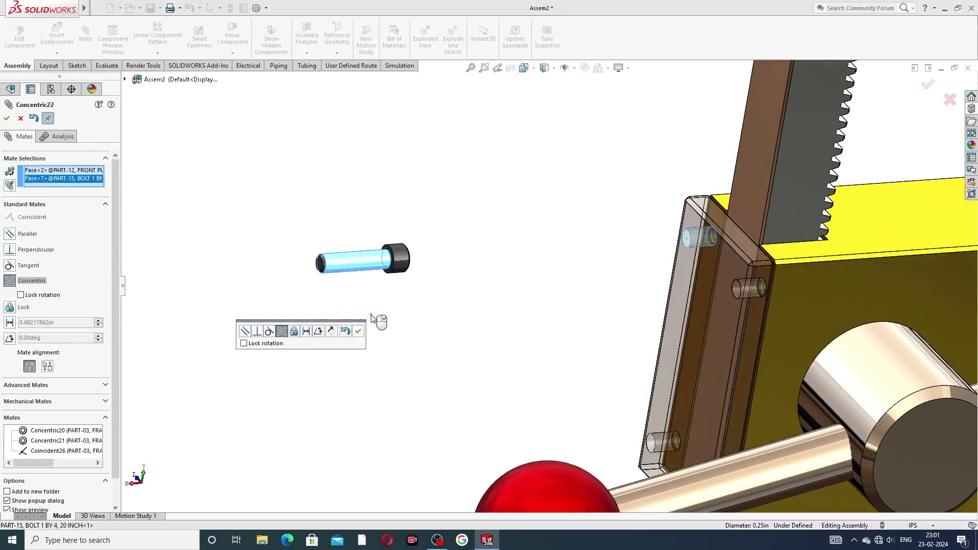
click(332, 331)
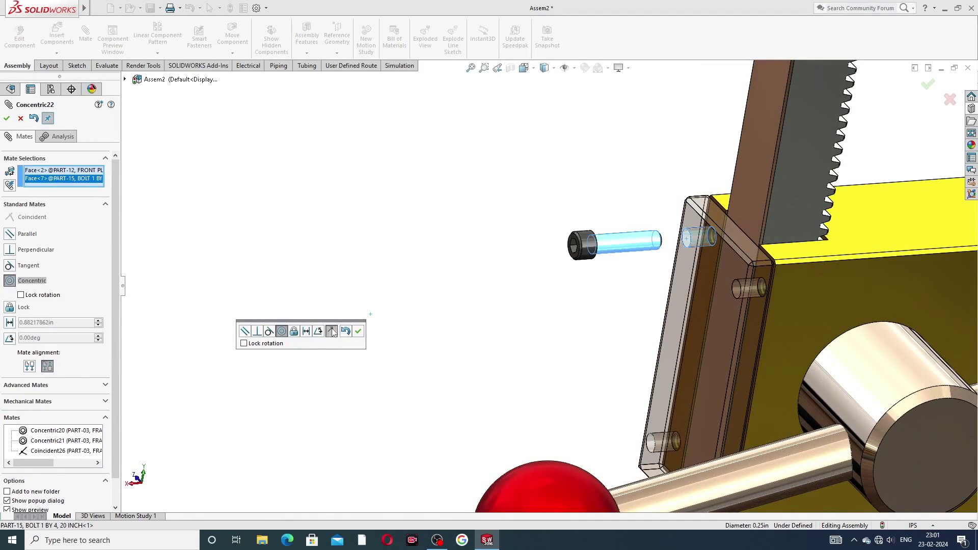
click(358, 332)
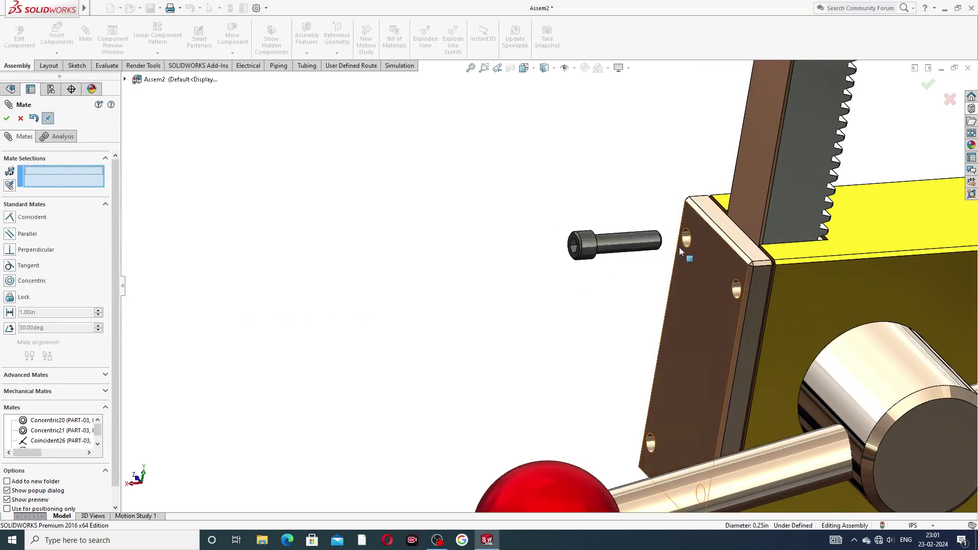
Seat the bolt head flush on the front plate with a coincident mate, then close Mate
scroll(683, 248, down, 5)
middle_drag(526, 224, 584, 239)
click(456, 235)
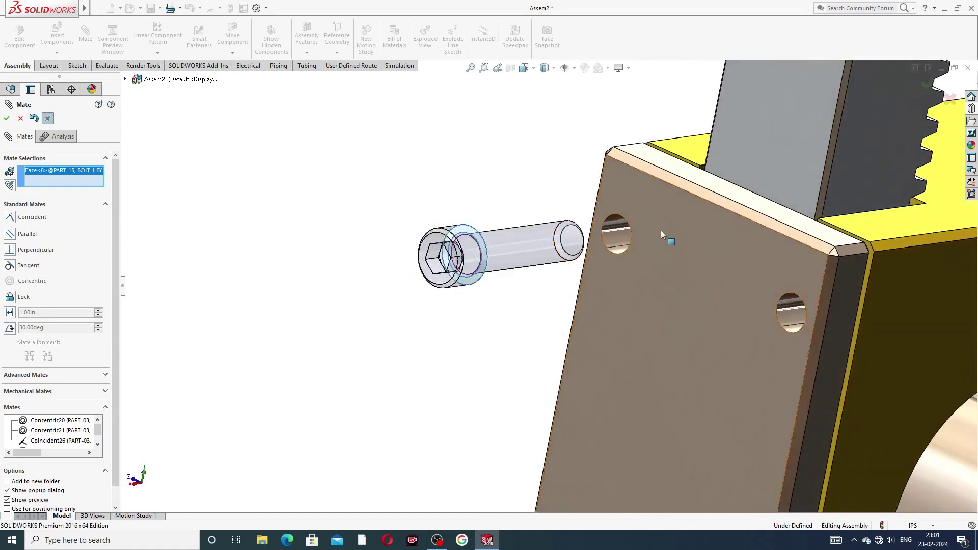
click(661, 233)
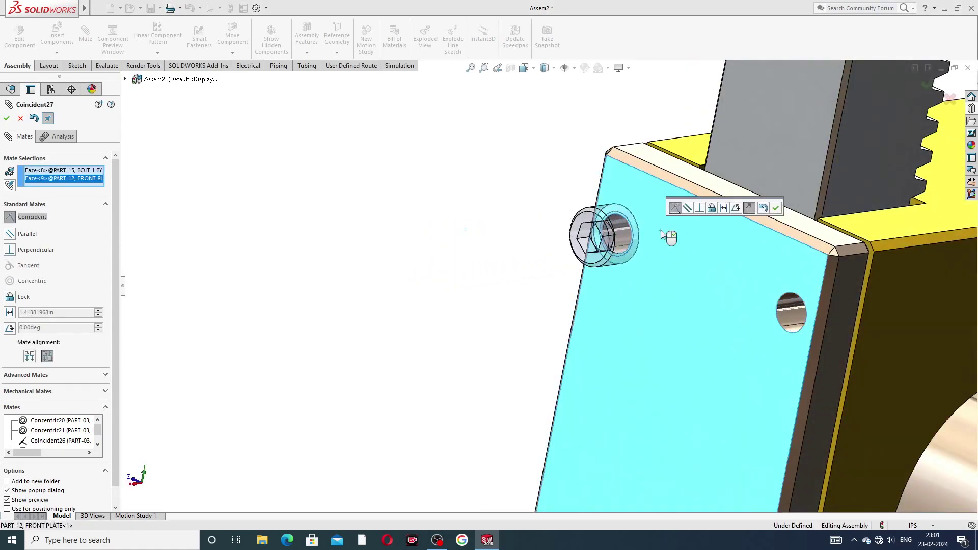
click(778, 209)
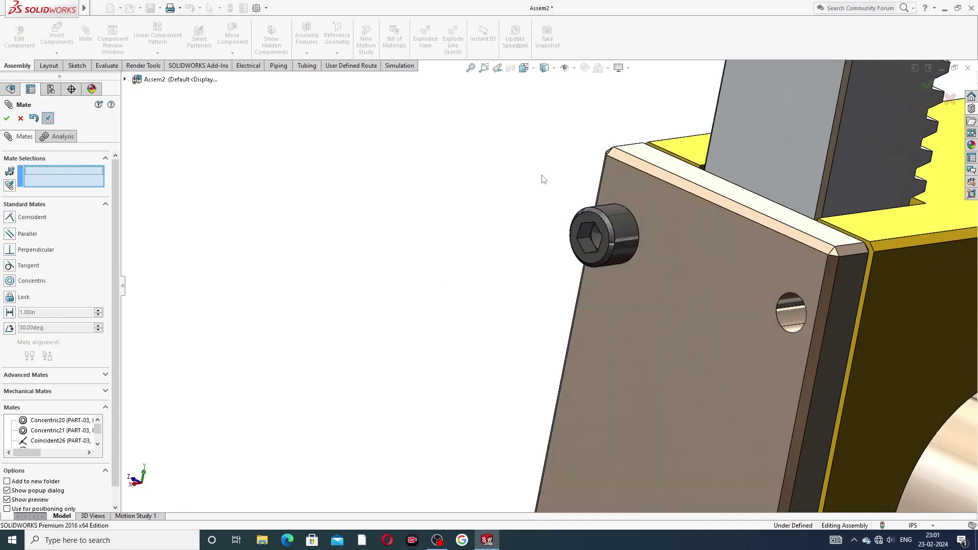
middle_drag(545, 182, 547, 204)
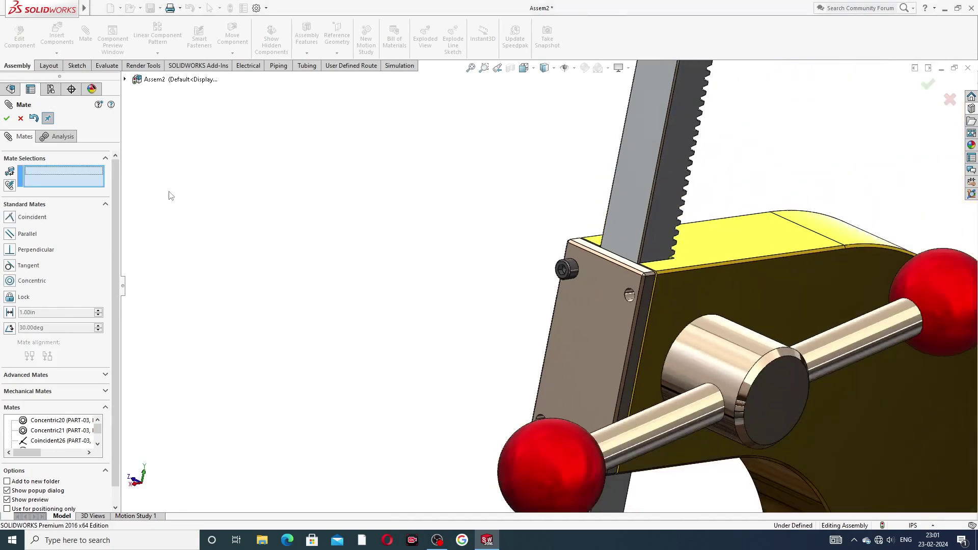
click(20, 118)
Copy the PART-15 bolt with its mates and seat the first copy against the front plate face
click(57, 53)
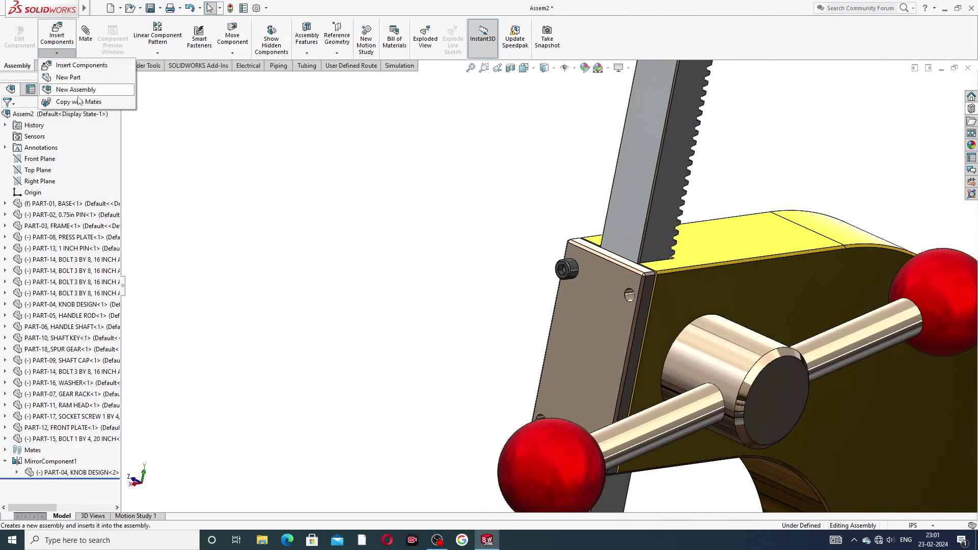
click(105, 102)
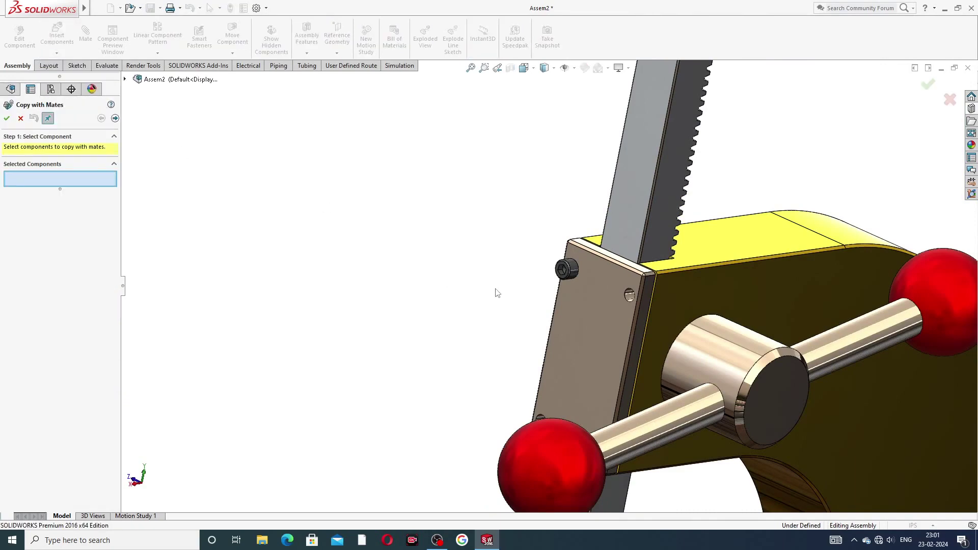
scroll(594, 301, down, 5)
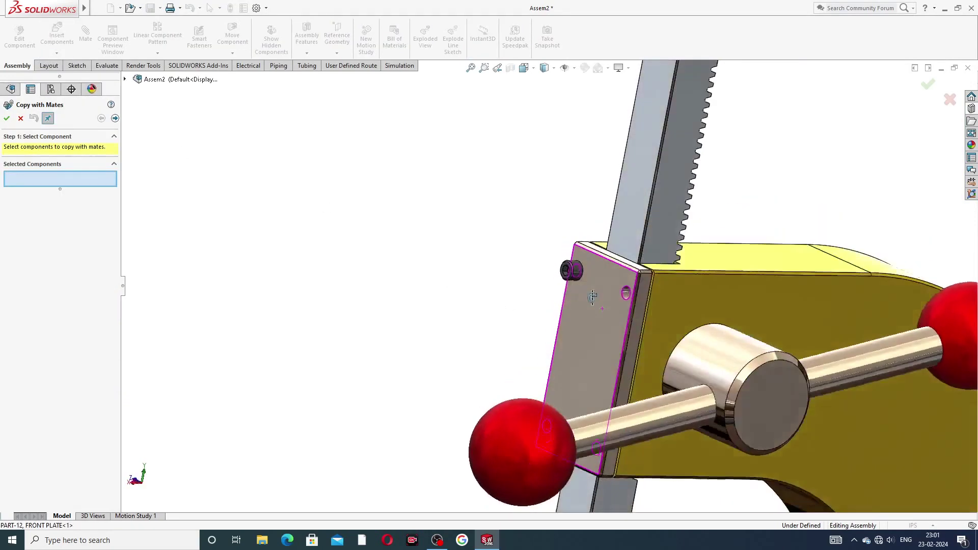
scroll(586, 290, down, 1)
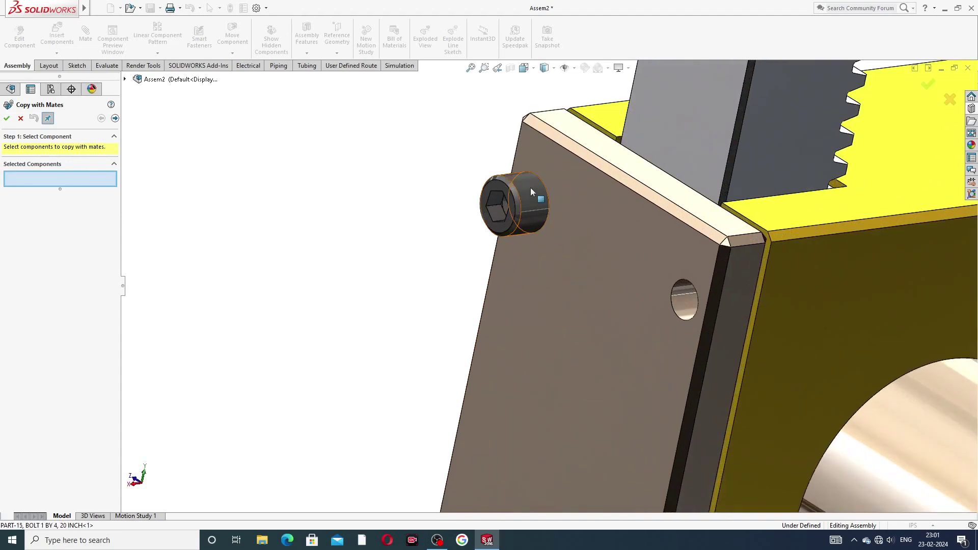
click(530, 191)
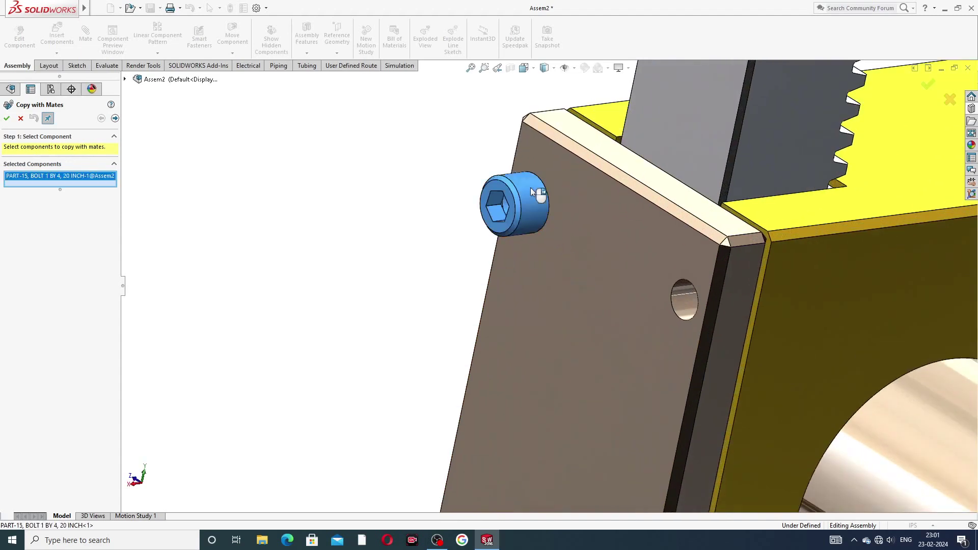
click(115, 118)
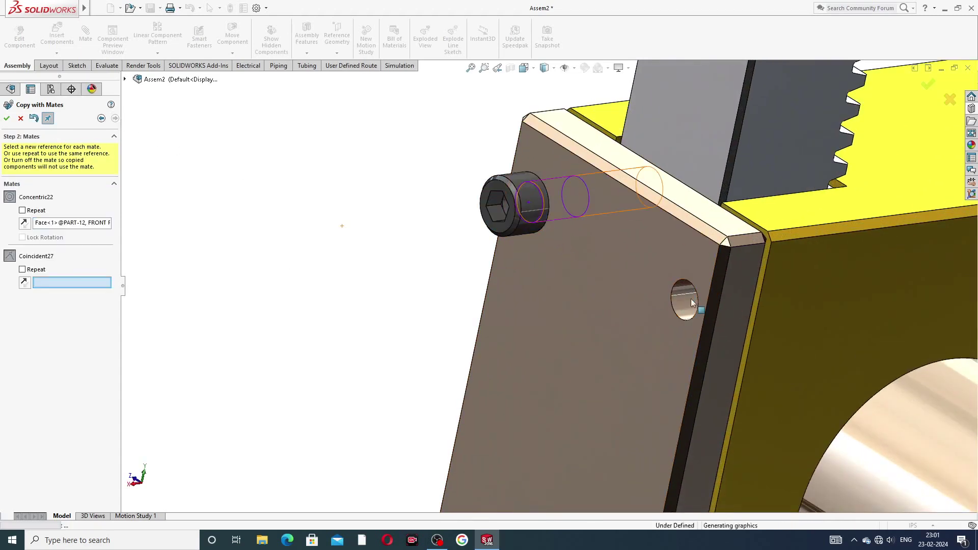
click(546, 331)
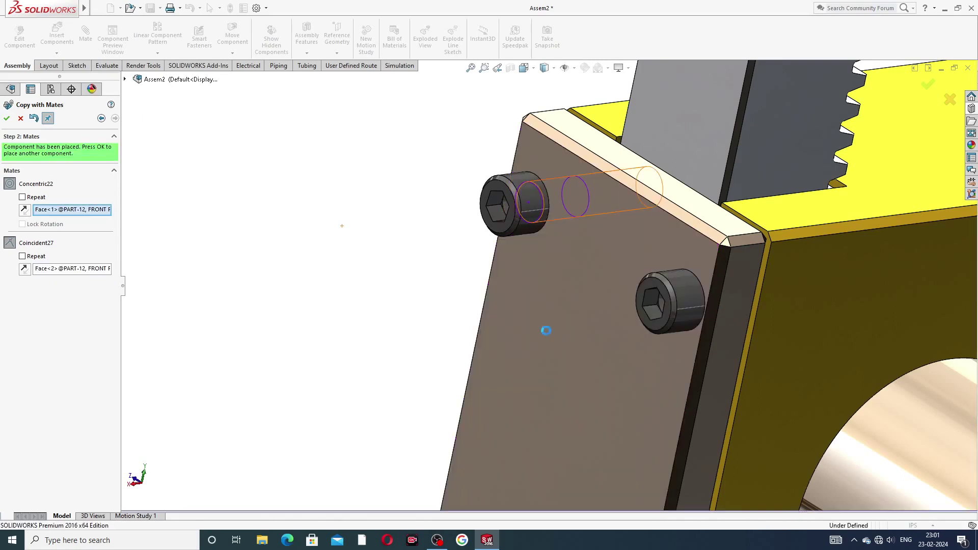
click(7, 118)
Place a second bolt copy concentric with the lower empty hole, seated on the plate face
scroll(451, 365, up, 5)
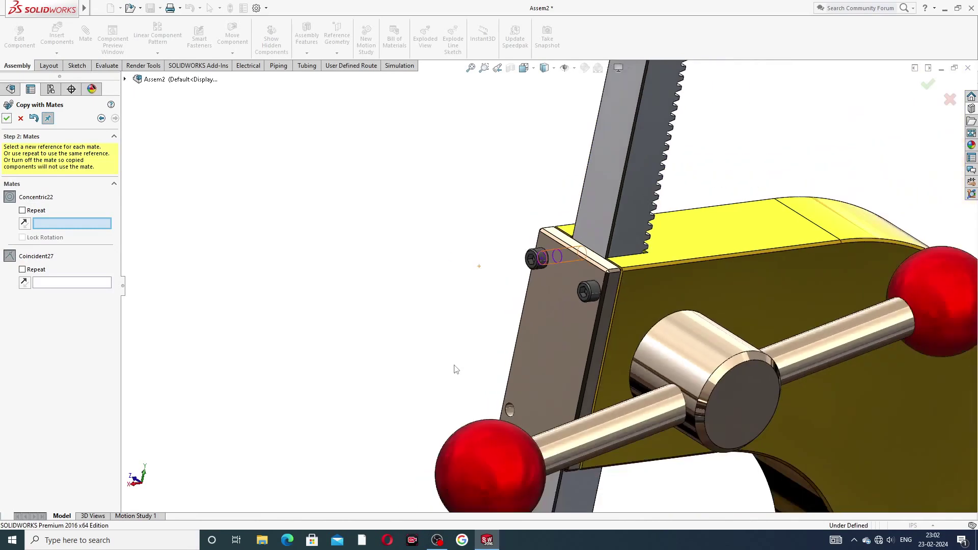
middle_drag(595, 397, 515, 414)
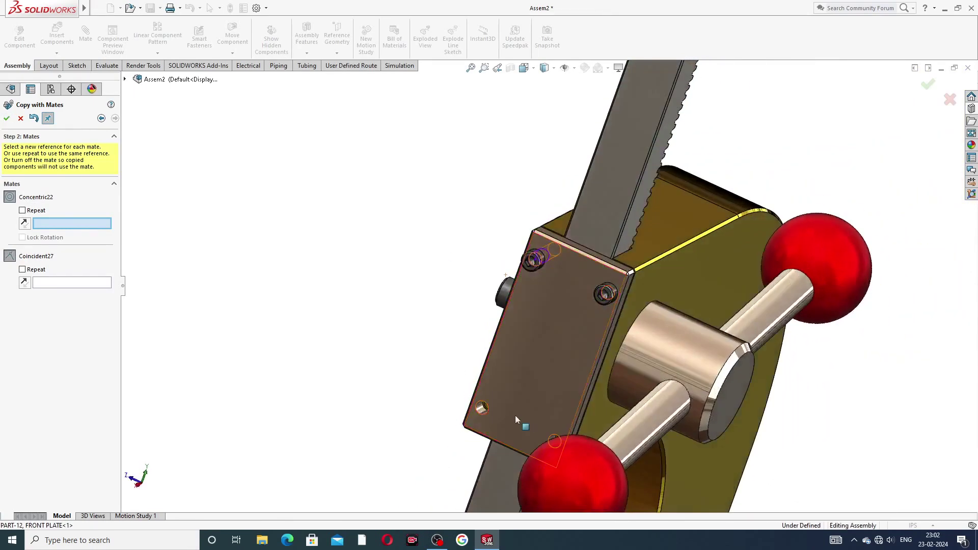
scroll(516, 415, down, 5)
scroll(518, 417, down, 3)
click(424, 334)
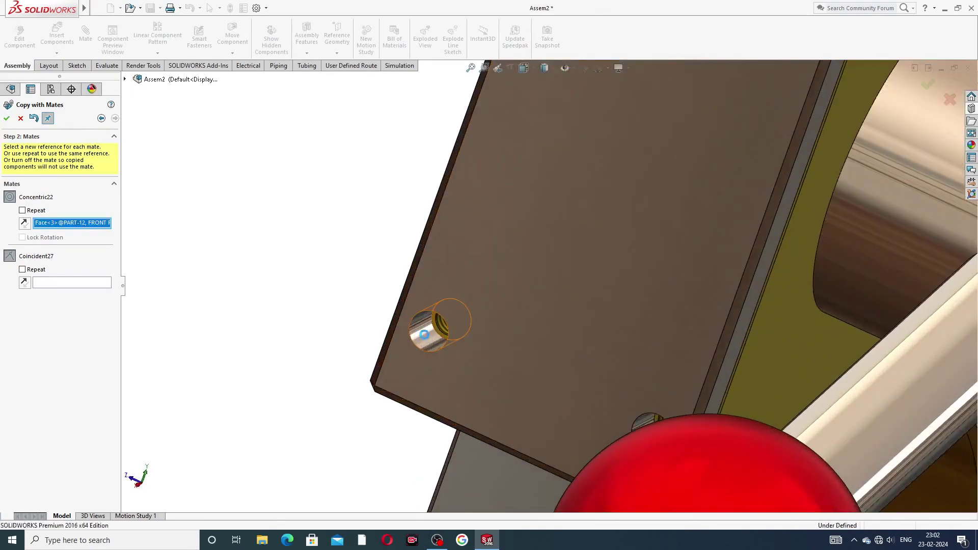
scroll(442, 336, down, 3)
click(513, 295)
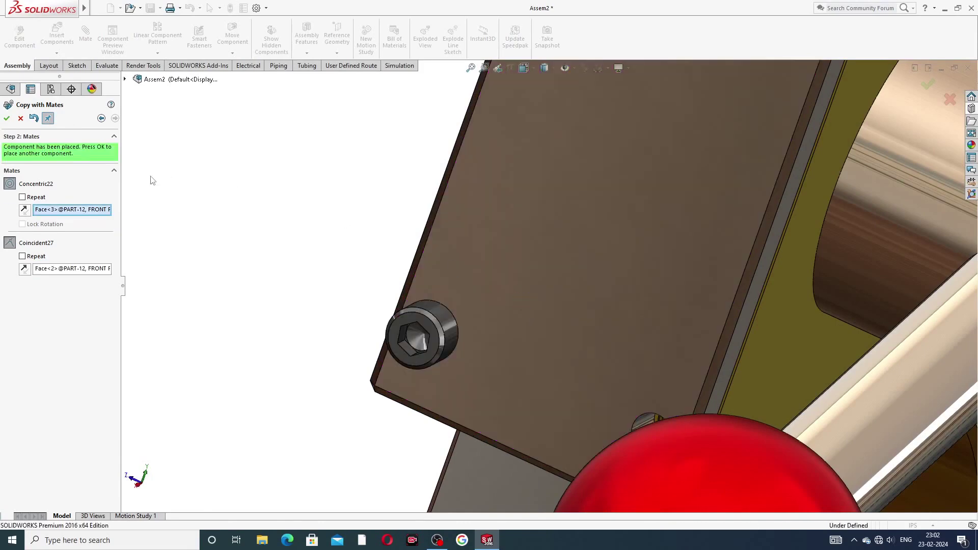
click(7, 118)
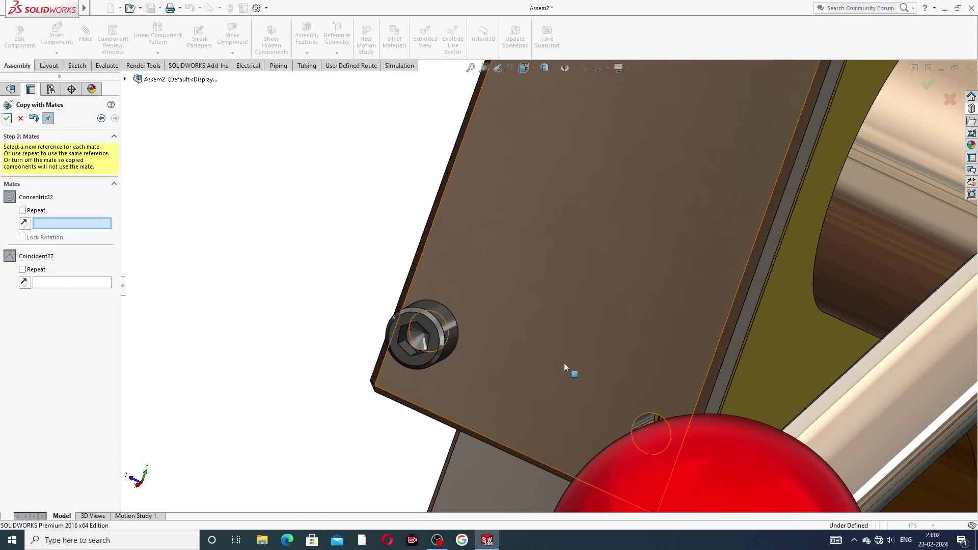
Seat the third bolt copy in the last empty hole and finish the copy
scroll(568, 365, up, 3)
scroll(598, 368, down, 3)
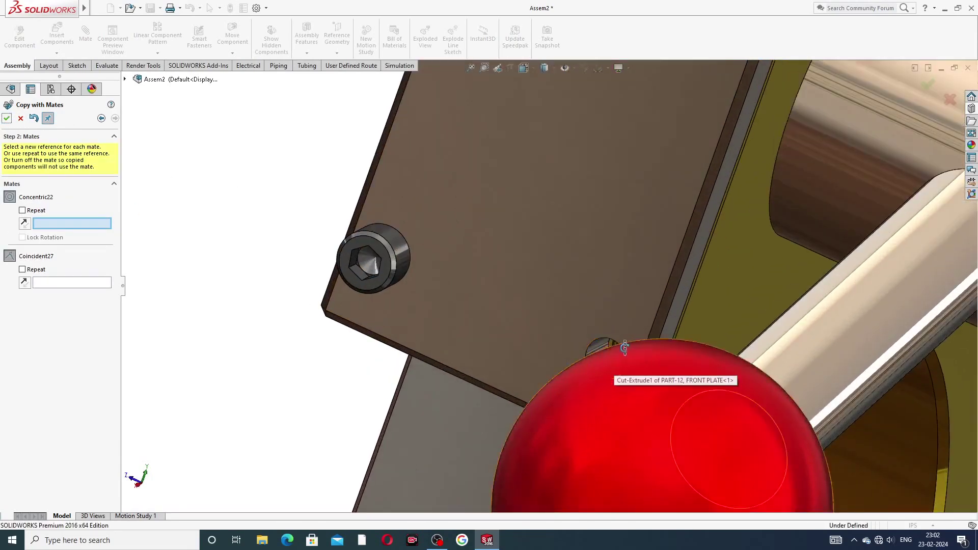
middle_drag(598, 368, 409, 417)
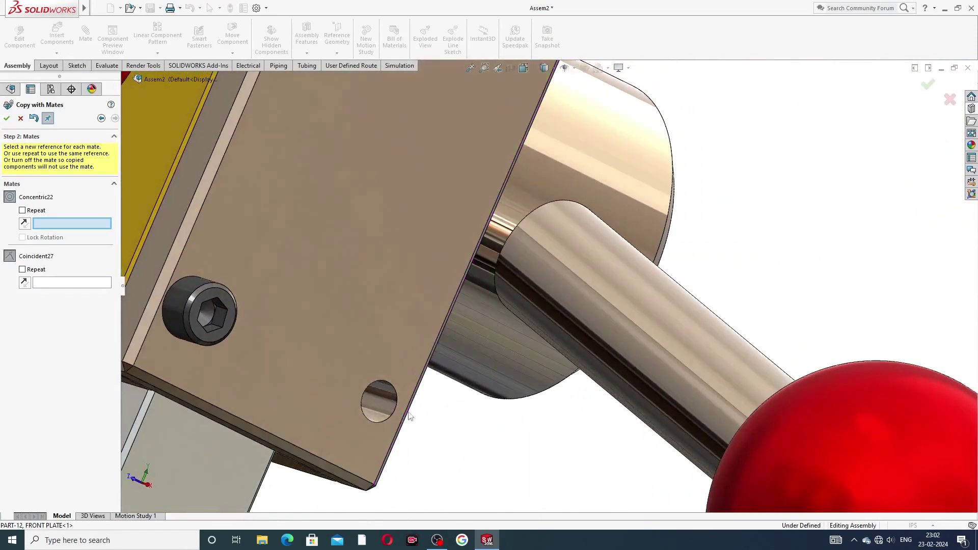
click(389, 403)
click(411, 328)
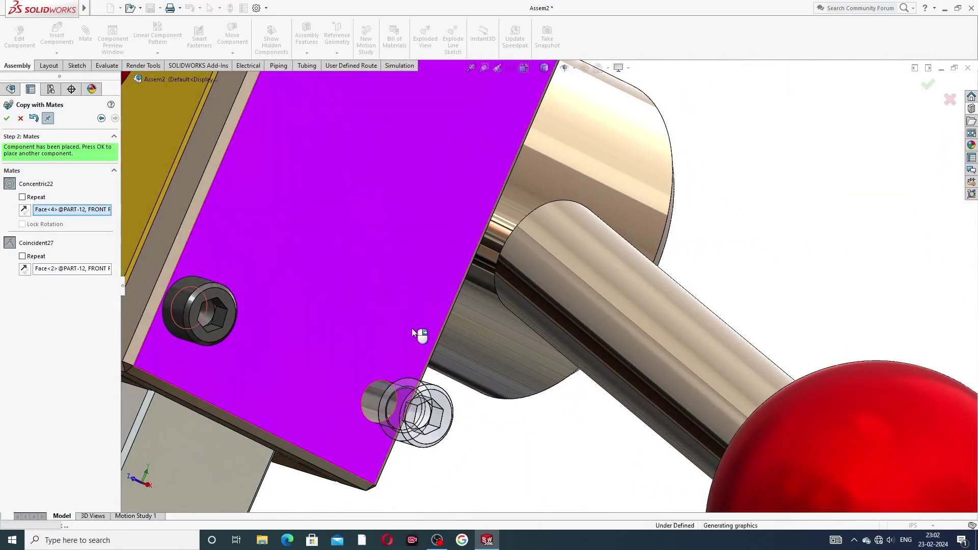
click(7, 118)
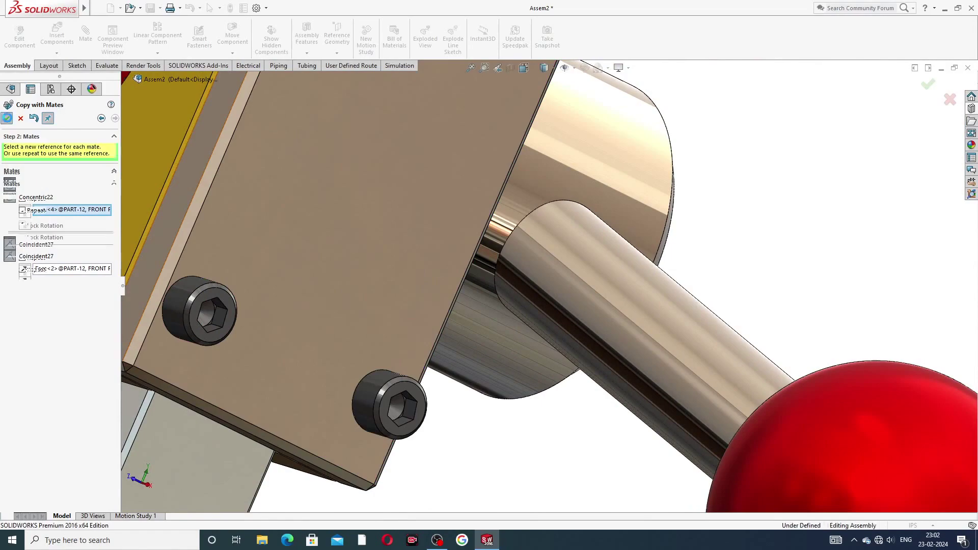
click(21, 118)
Orbit around the press frame to inspect the four bolts, underside, base and handle
scroll(381, 255, up, 5)
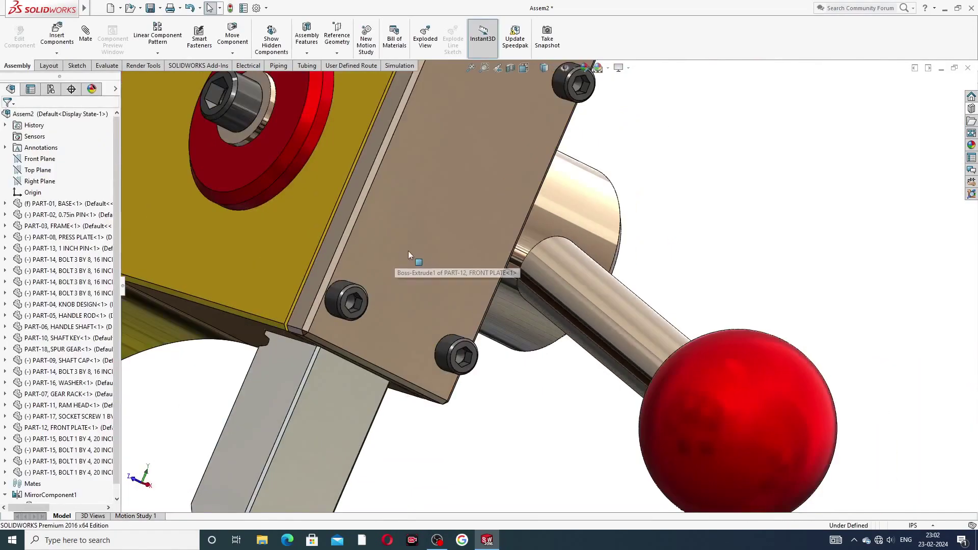
middle_drag(408, 251, 597, 231)
scroll(367, 180, up, 4)
scroll(534, 262, down, 3)
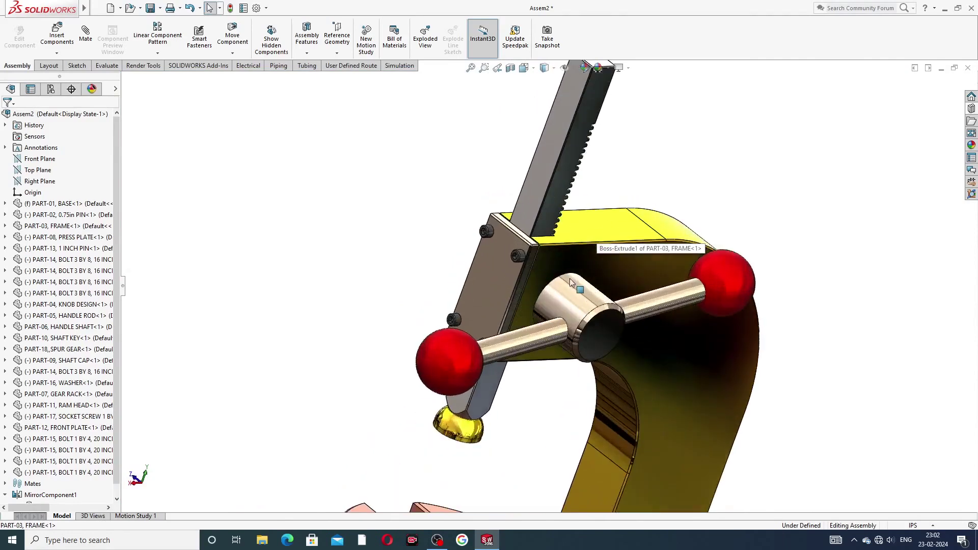
scroll(569, 278, up, 4)
middle_drag(570, 278, 519, 222)
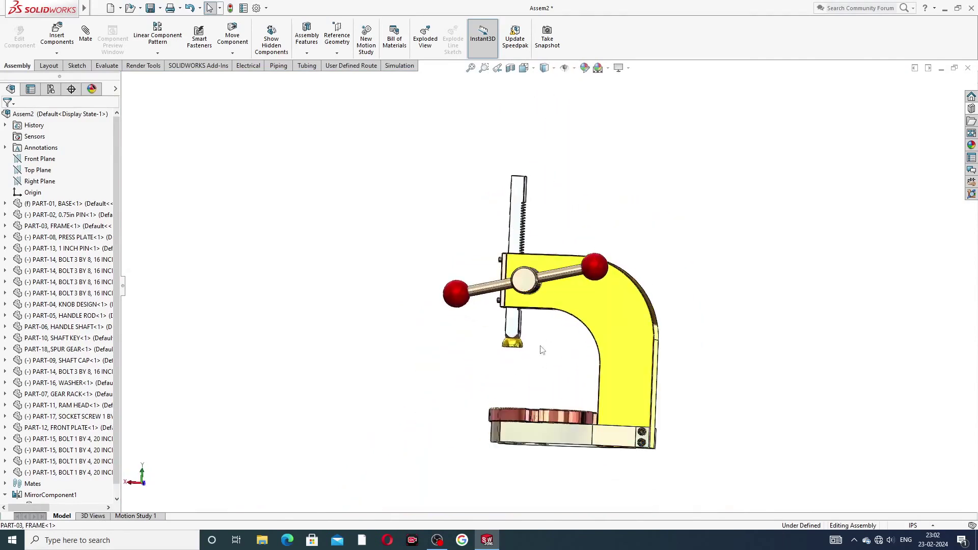
middle_drag(539, 345, 568, 180)
middle_drag(574, 305, 619, 194)
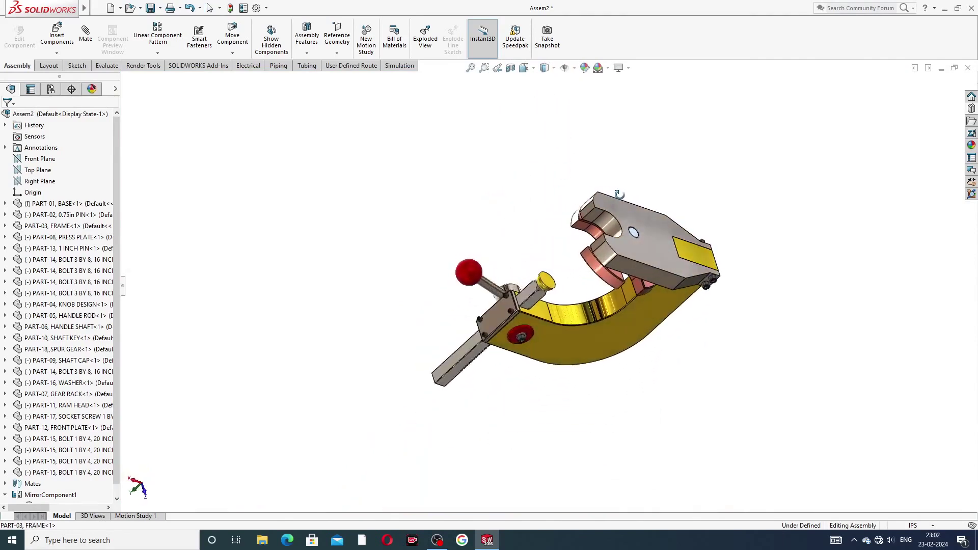
scroll(630, 244, down, 3)
click(476, 312)
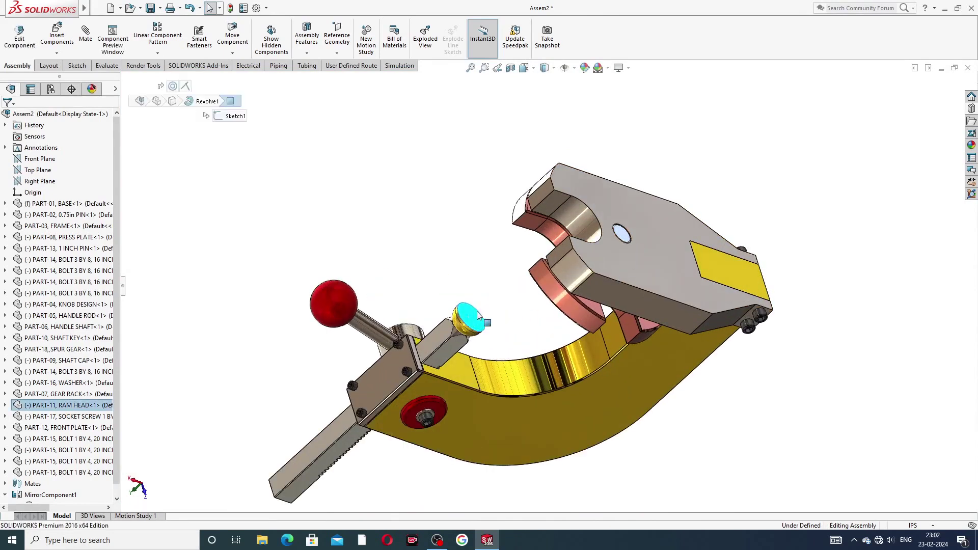
middle_drag(476, 311, 523, 298)
drag(523, 297, 614, 230)
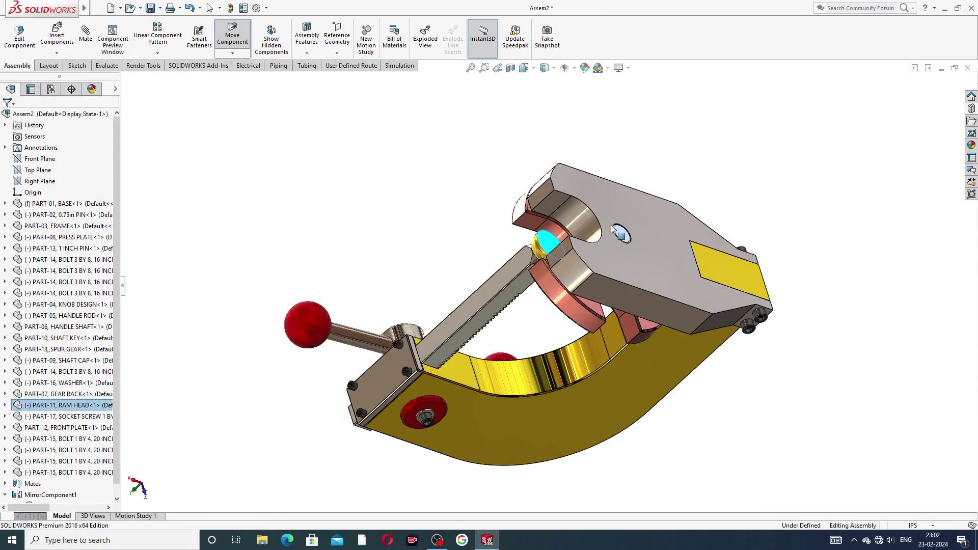
drag(549, 263, 589, 246)
middle_drag(589, 246, 607, 335)
middle_drag(588, 182, 592, 90)
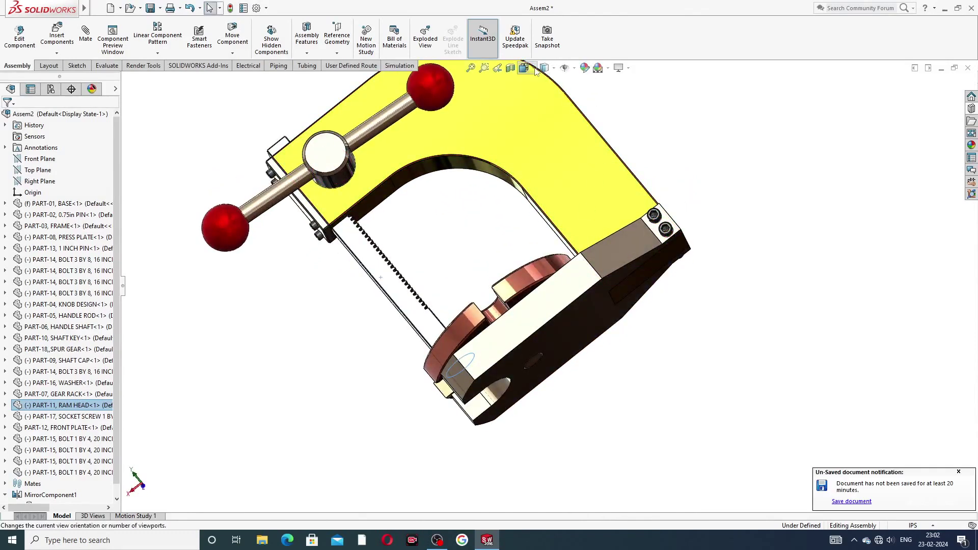
click(535, 69)
click(593, 98)
click(602, 103)
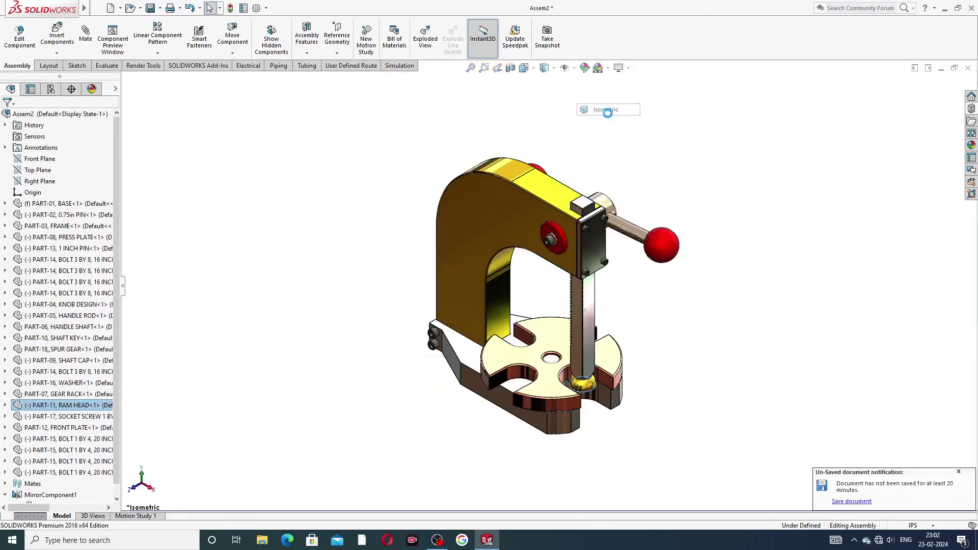
click(959, 473)
click(666, 320)
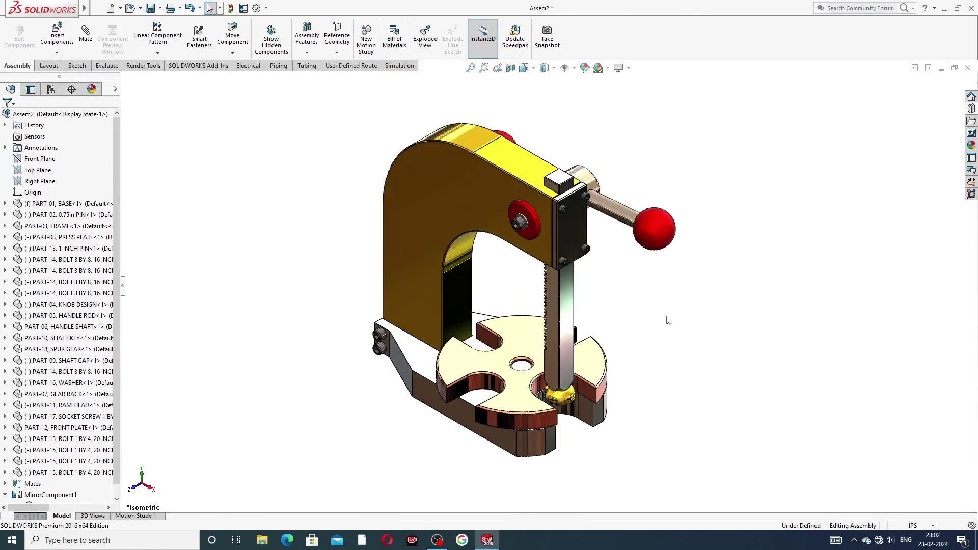
middle_drag(666, 321, 647, 253)
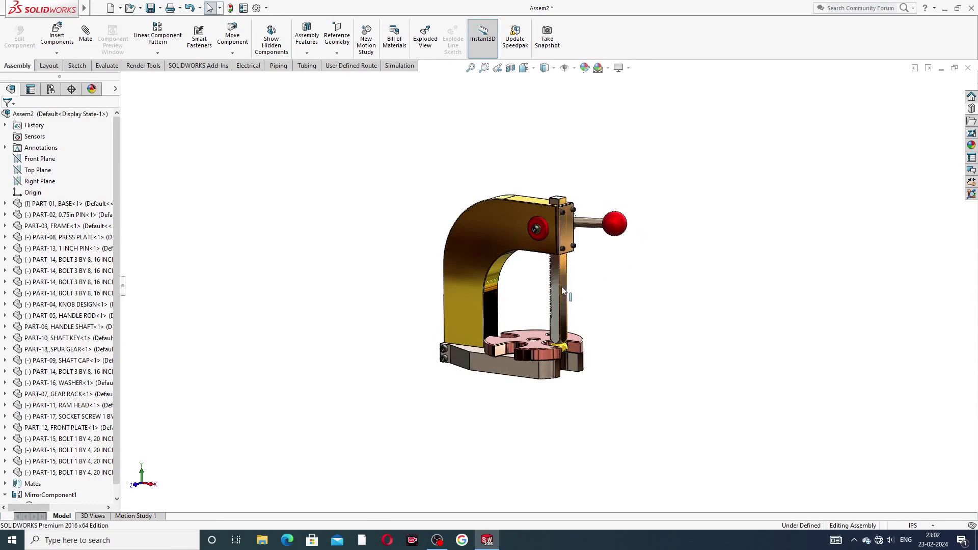
drag(558, 287, 642, 249)
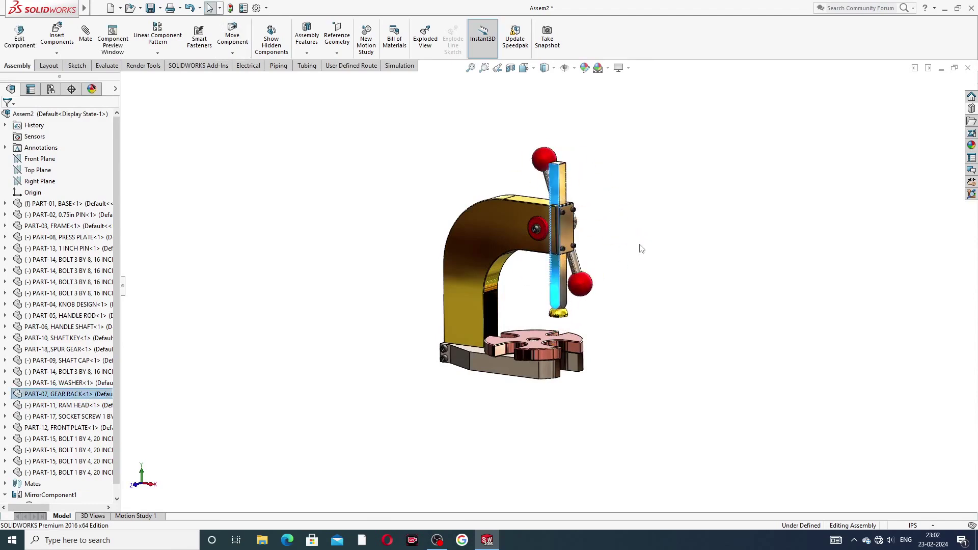
click(596, 232)
middle_drag(596, 231, 584, 300)
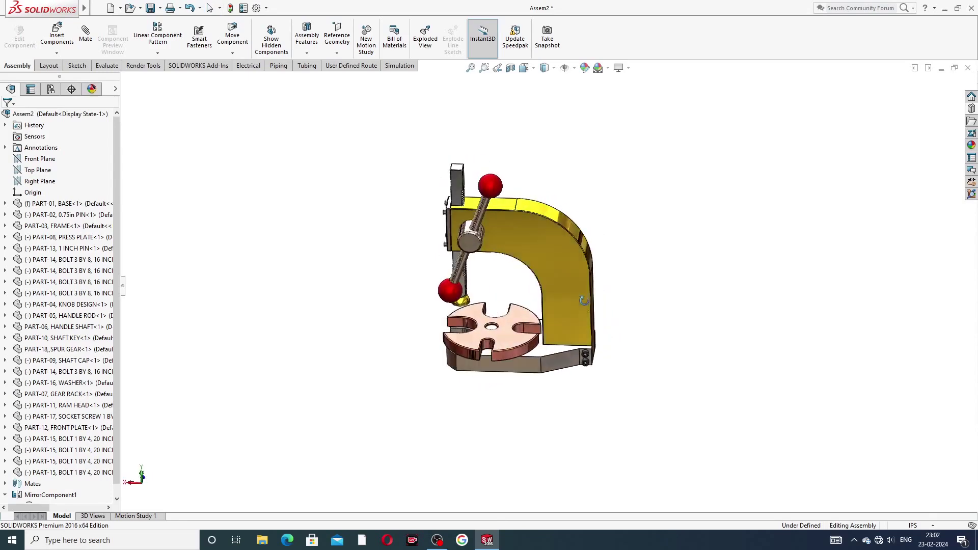
middle_drag(539, 194, 515, 230)
scroll(516, 231, down, 5)
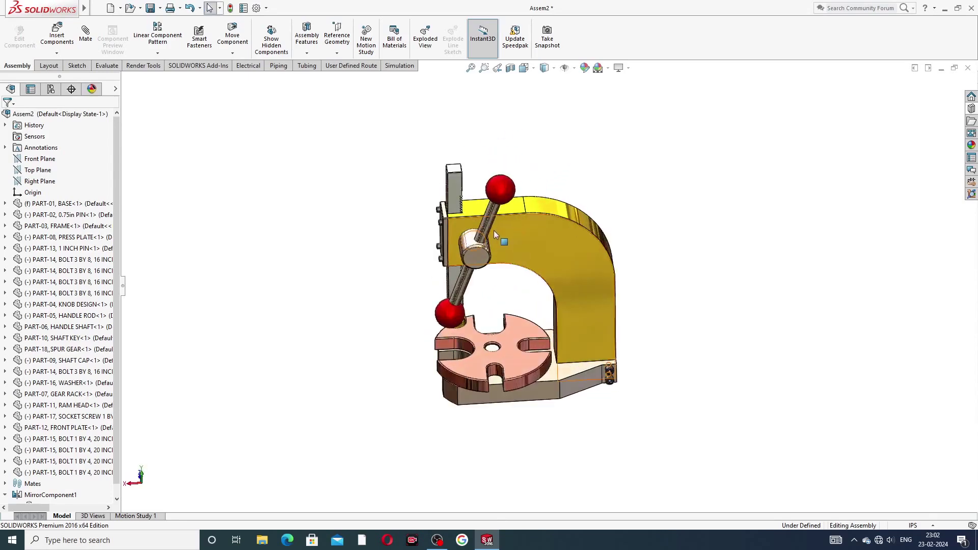
middle_drag(512, 288, 581, 294)
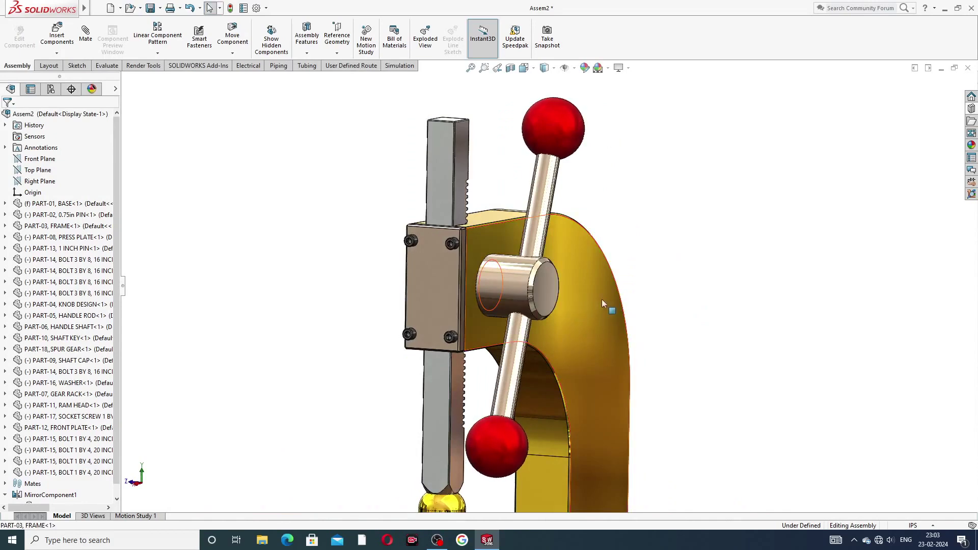
scroll(690, 281, up, 6)
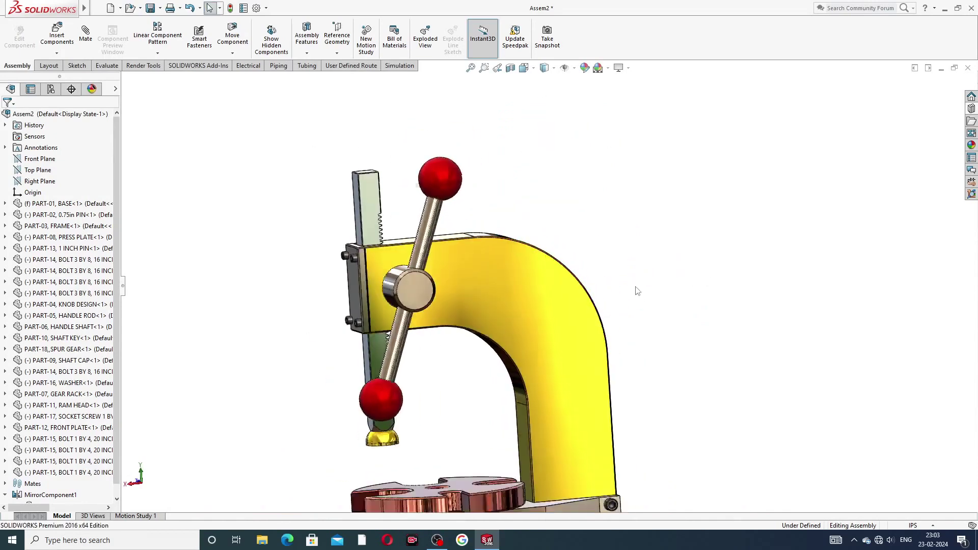
middle_drag(582, 287, 487, 425)
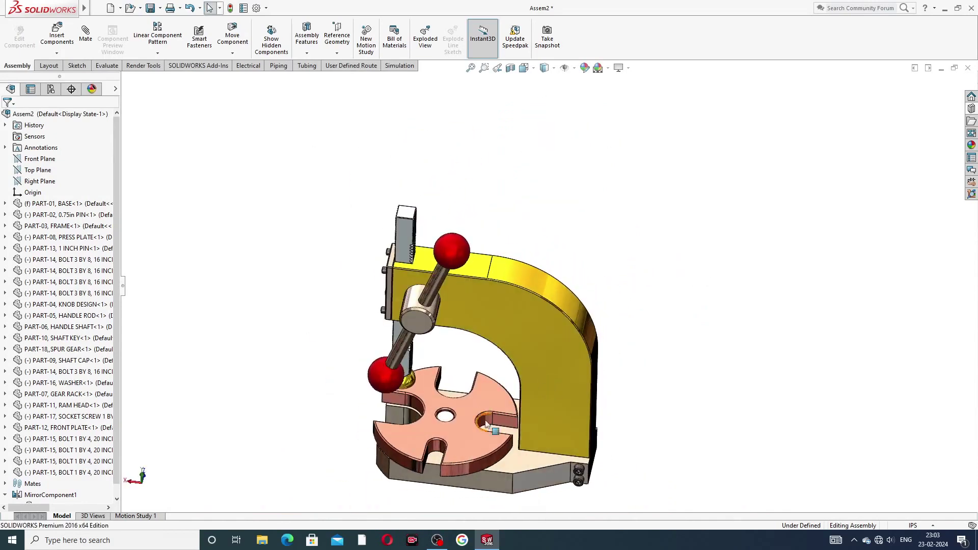
click(458, 437)
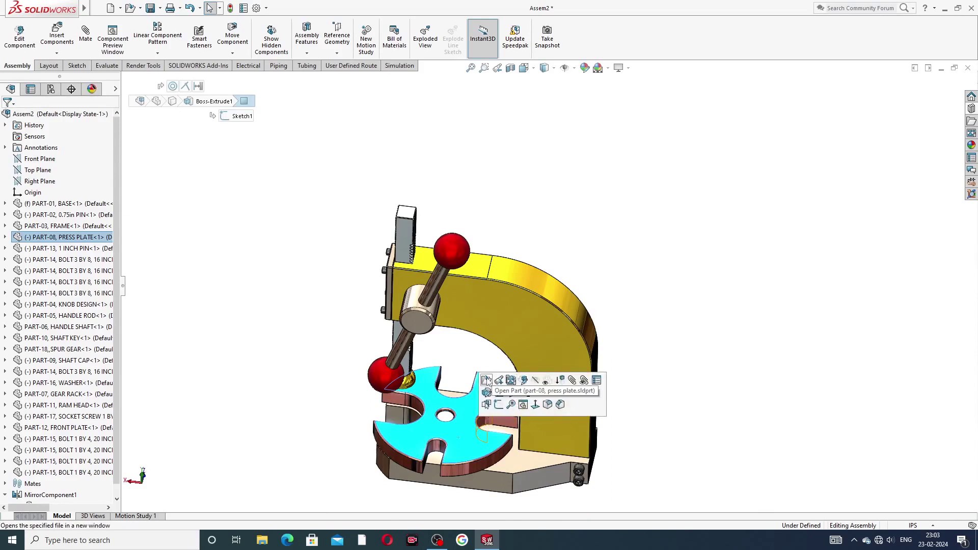
Open PART-08, PRESS PLATE on its own and apply the Metal > Chrome > chromium plate appearance
click(486, 380)
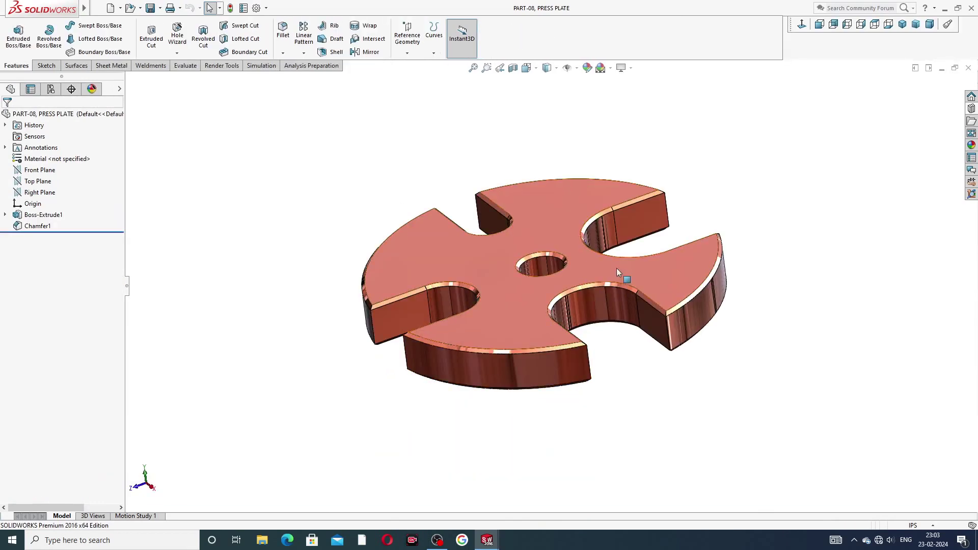
middle_drag(616, 268, 572, 243)
scroll(579, 222, up, 3)
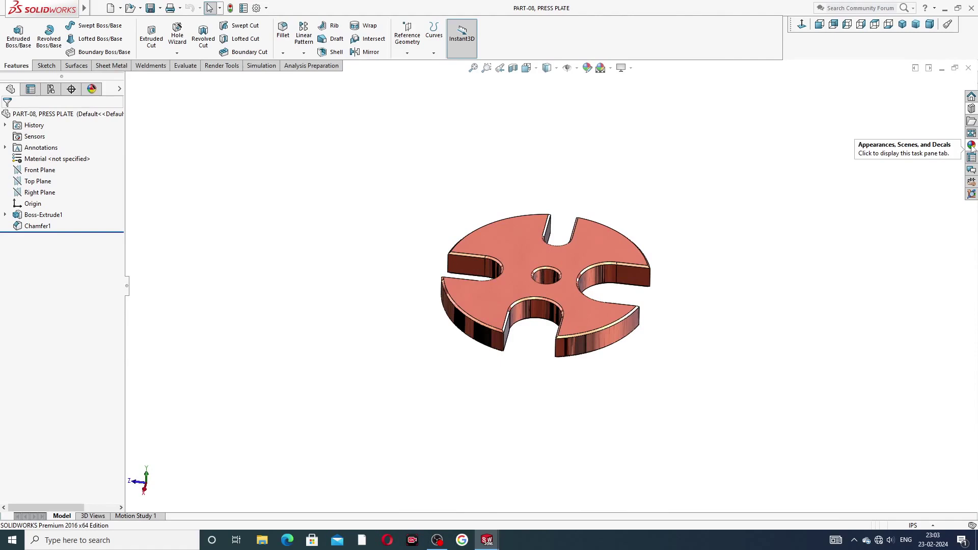
click(971, 146)
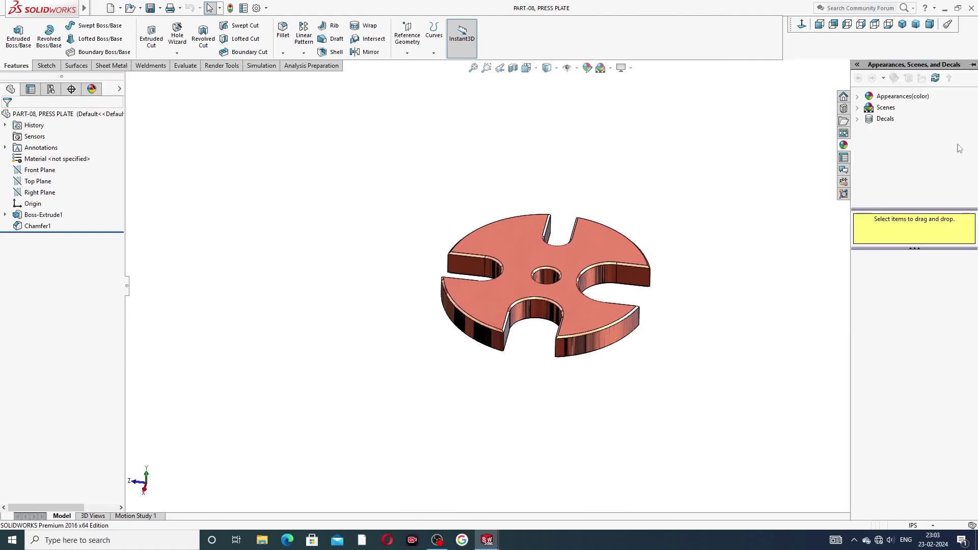
click(902, 97)
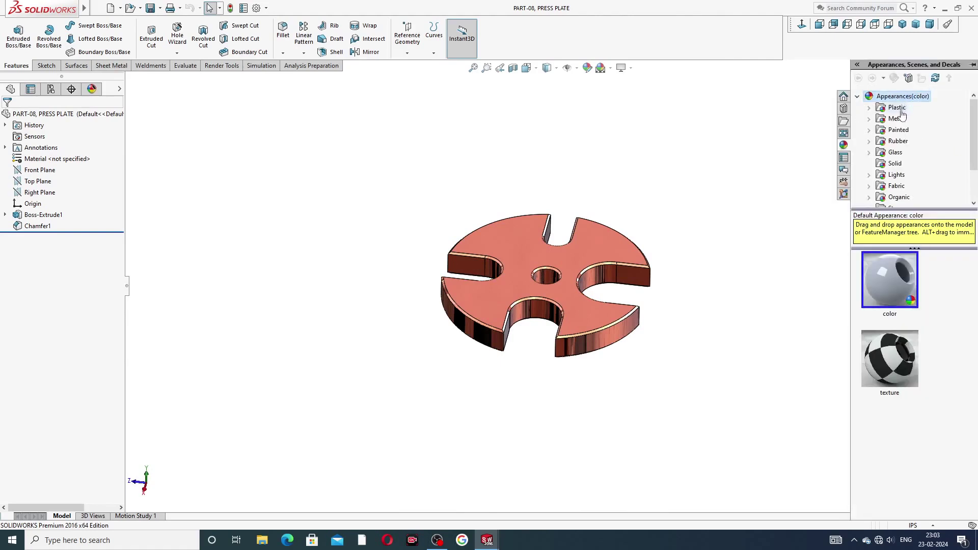
double_click(897, 119)
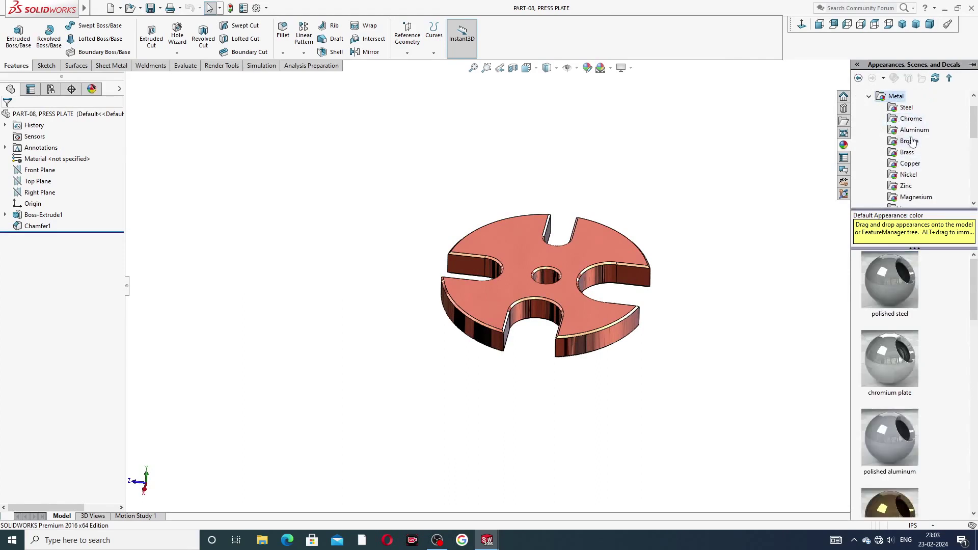
click(911, 120)
double_click(887, 280)
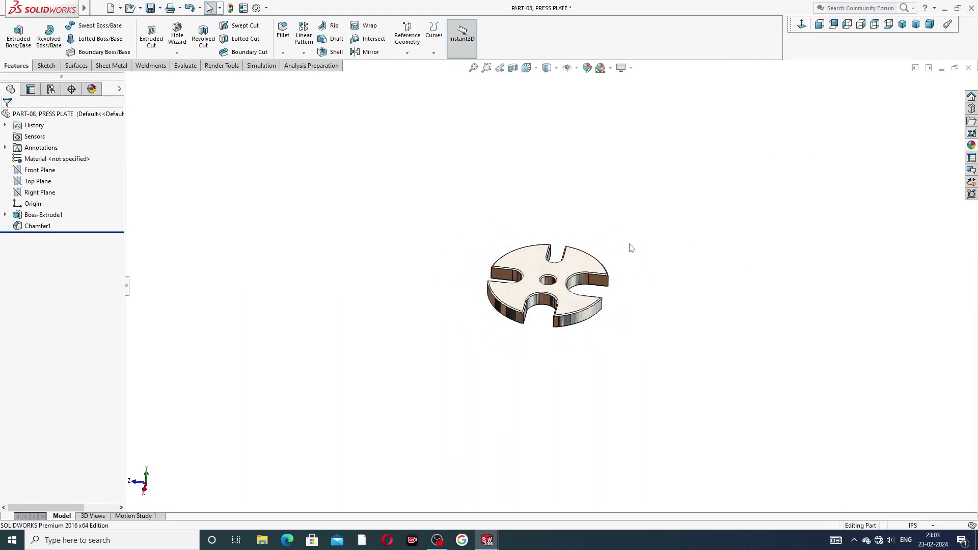
middle_drag(632, 246, 625, 268)
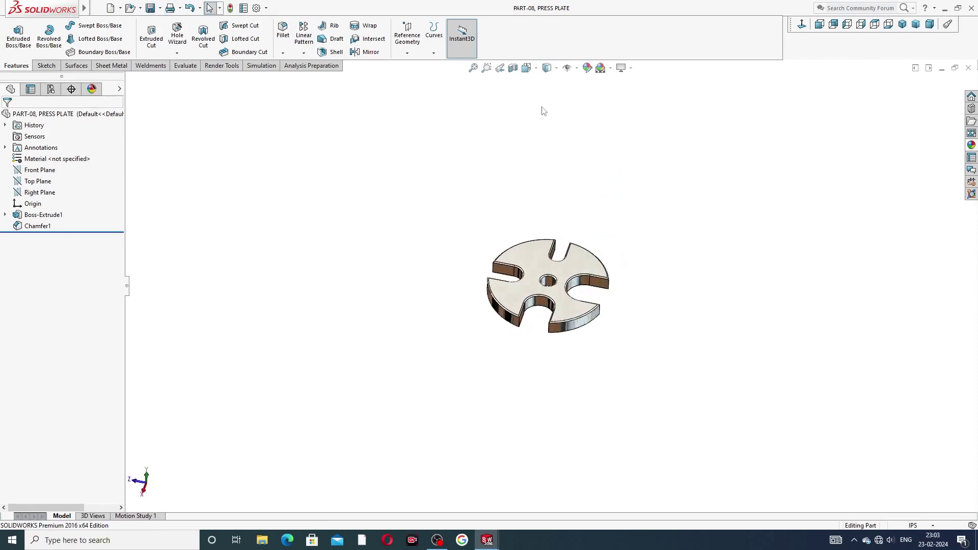
Return to the assembly and orbit it to review the now-silver press plate
click(968, 68)
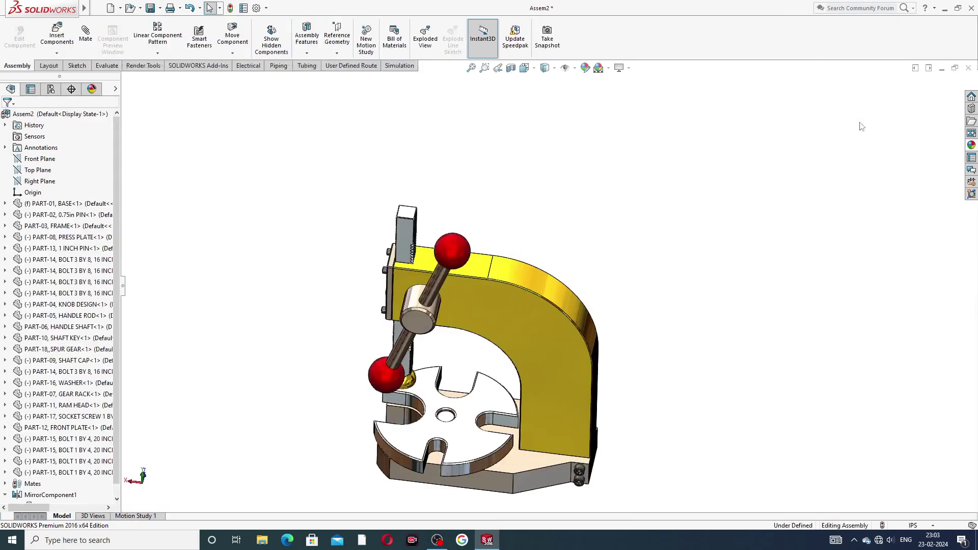
middle_drag(568, 341, 525, 381)
scroll(490, 380, down, 2)
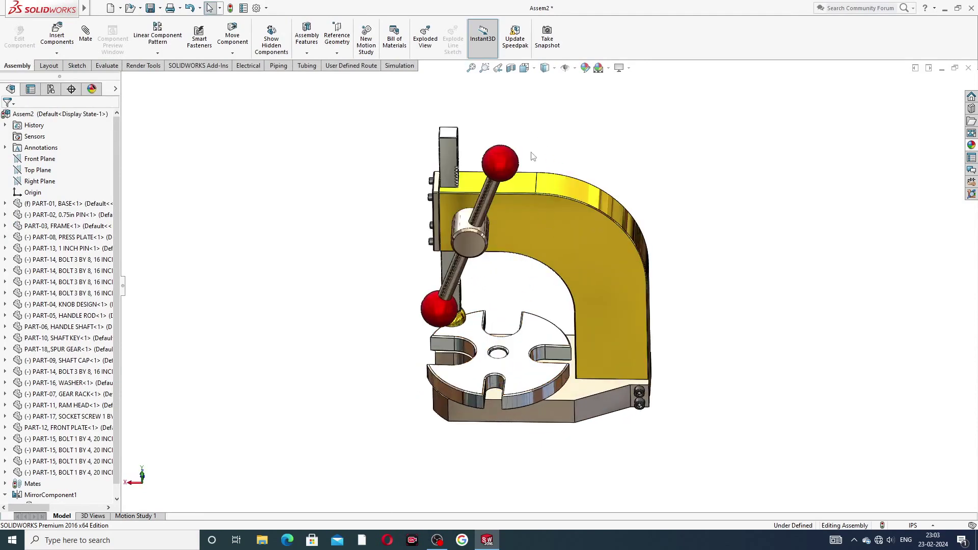
middle_drag(532, 156, 512, 275)
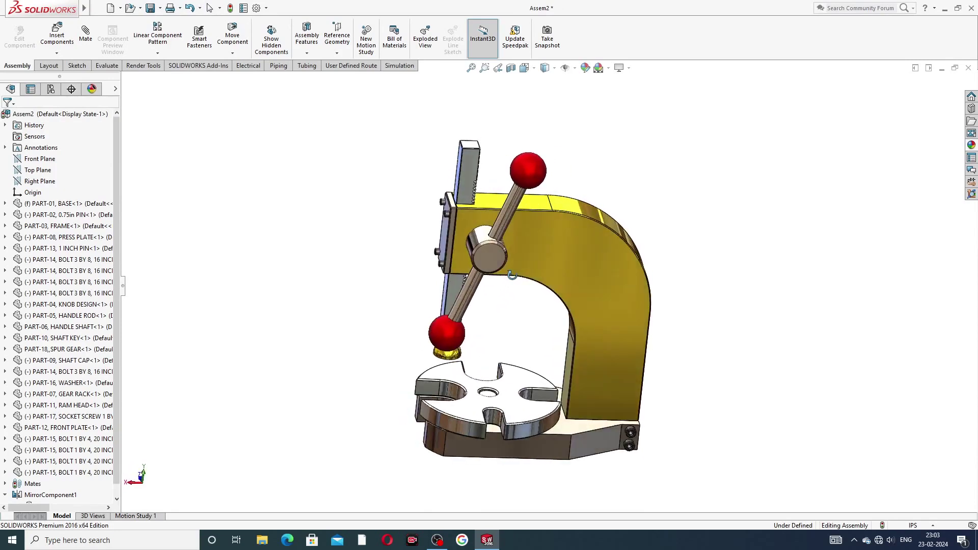
scroll(508, 342, down, 2)
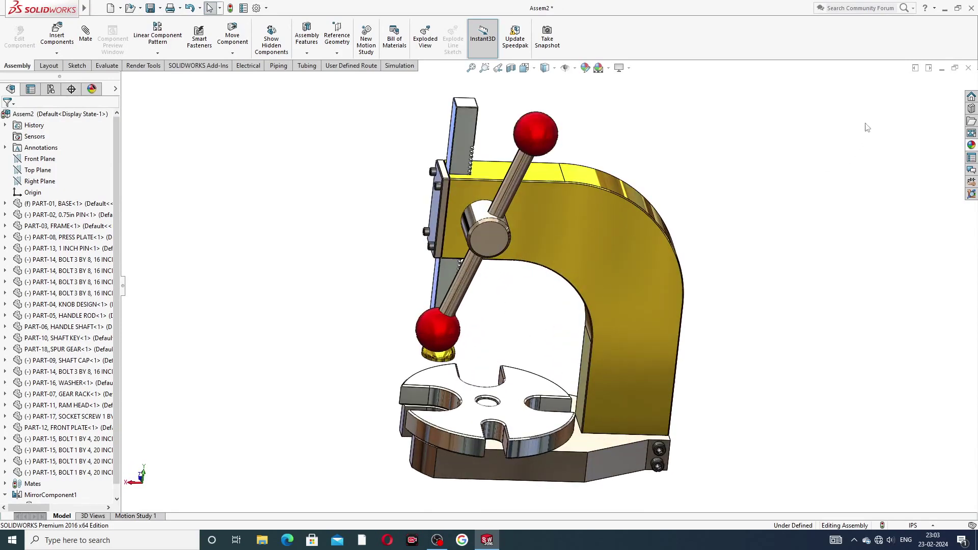
scroll(752, 169, up, 2)
middle_drag(721, 179, 608, 343)
middle_drag(717, 244, 528, 193)
Swing the handle round its shaft until the rod lies nearly horizontal
drag(499, 193, 413, 229)
click(557, 186)
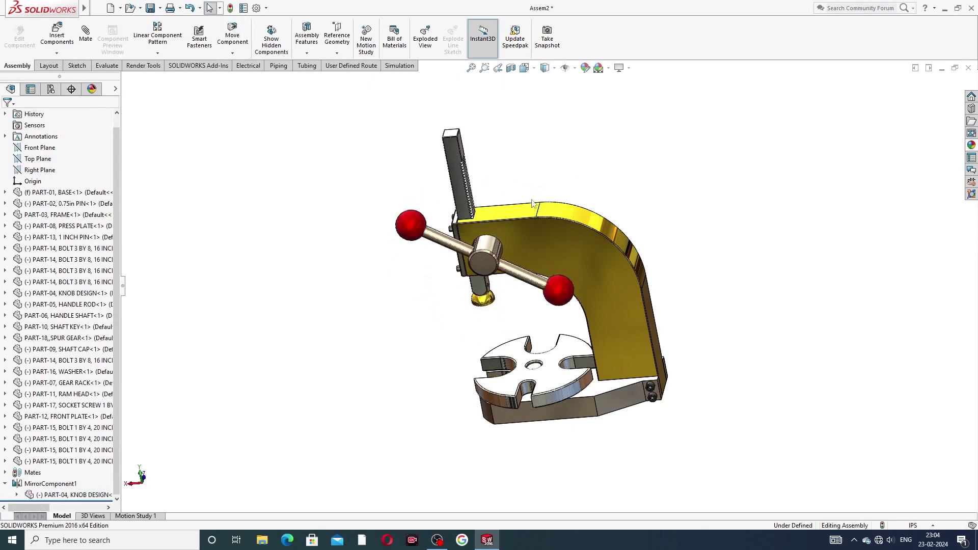
middle_drag(532, 204, 531, 255)
Make the press frame transparent and turn the handle back upright with a knob on top
click(527, 231)
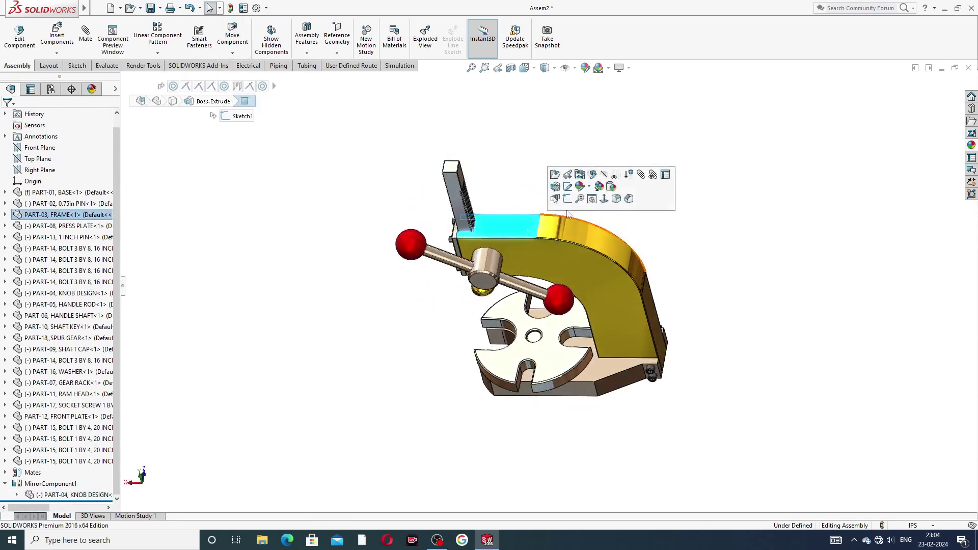
click(618, 175)
scroll(525, 244, down, 3)
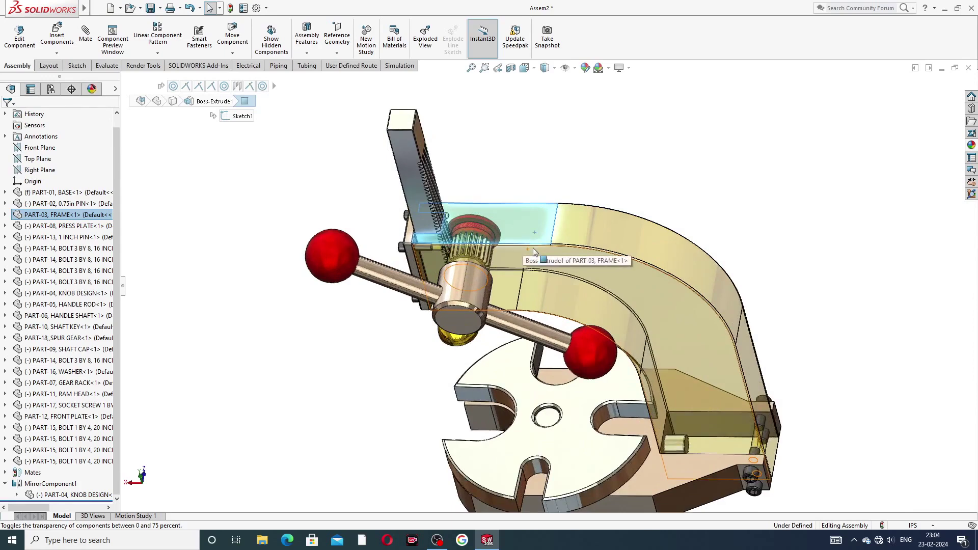
scroll(533, 252, down, 2)
drag(437, 306, 449, 289)
scroll(446, 340, up, 2)
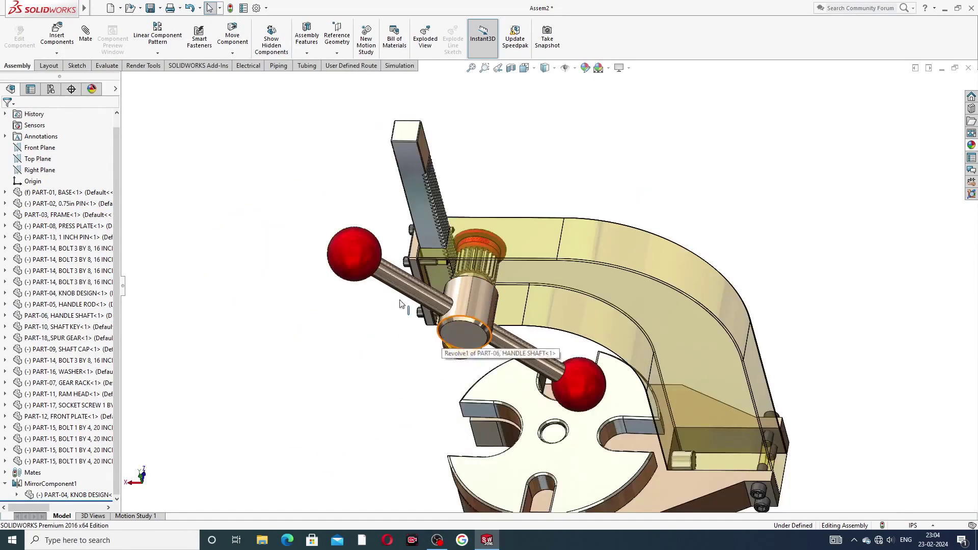
drag(373, 274, 512, 268)
middle_drag(512, 268, 591, 249)
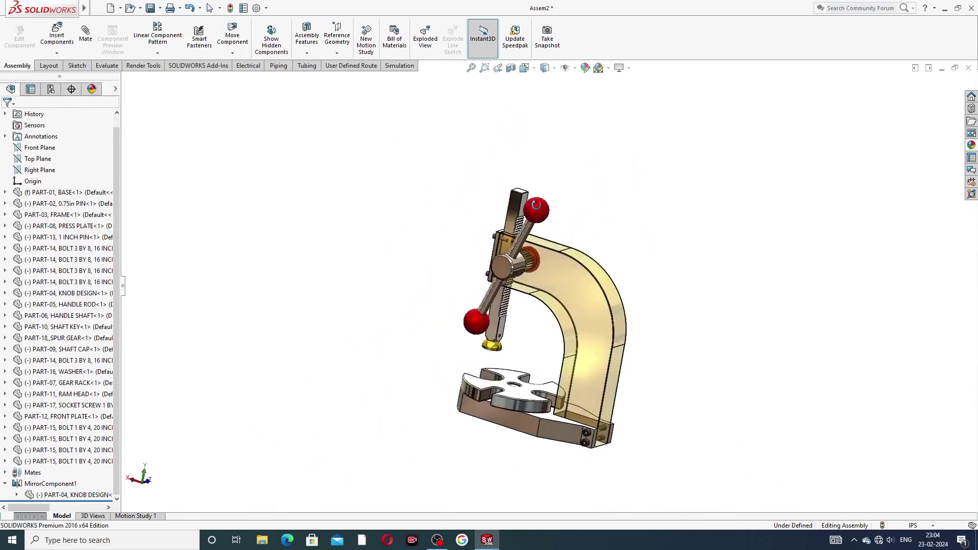
Make the press frame opaque yellow again and clear the selection
click(592, 250)
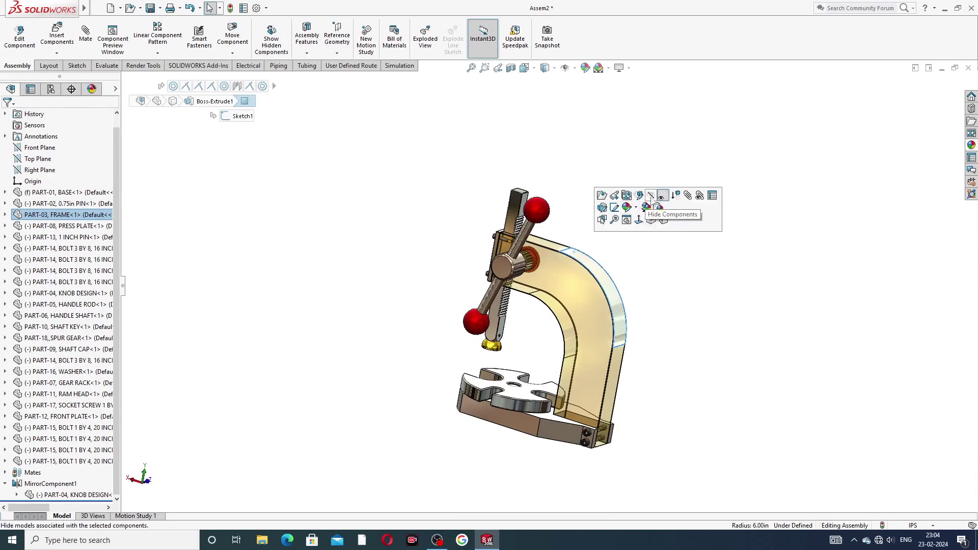
click(662, 196)
middle_drag(579, 287, 662, 257)
click(663, 257)
scroll(574, 324, up, 2)
middle_drag(579, 320, 526, 322)
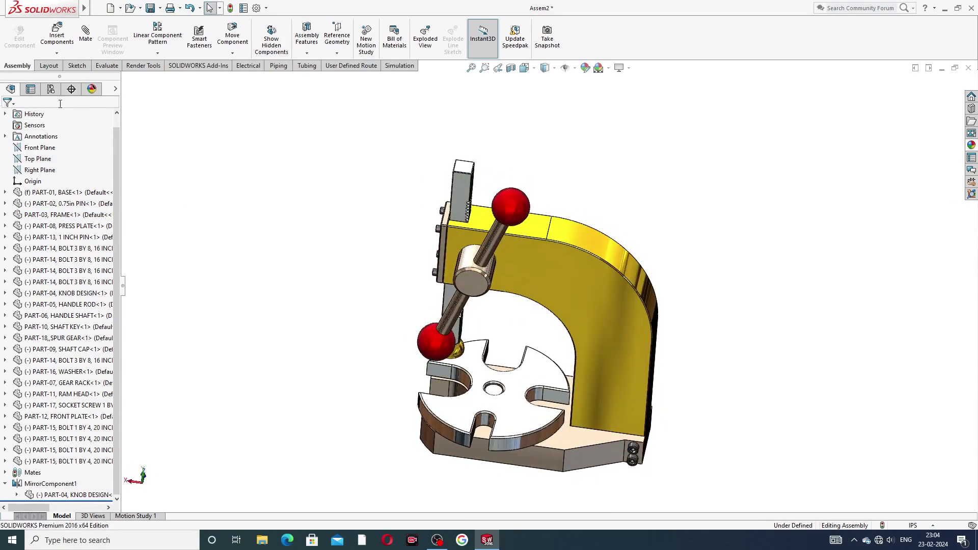
click(50, 41)
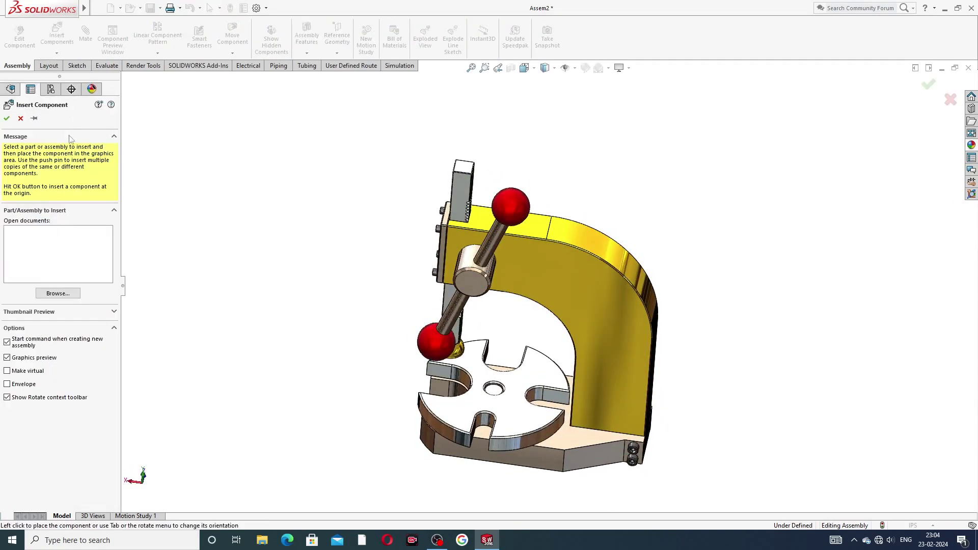
click(57, 293)
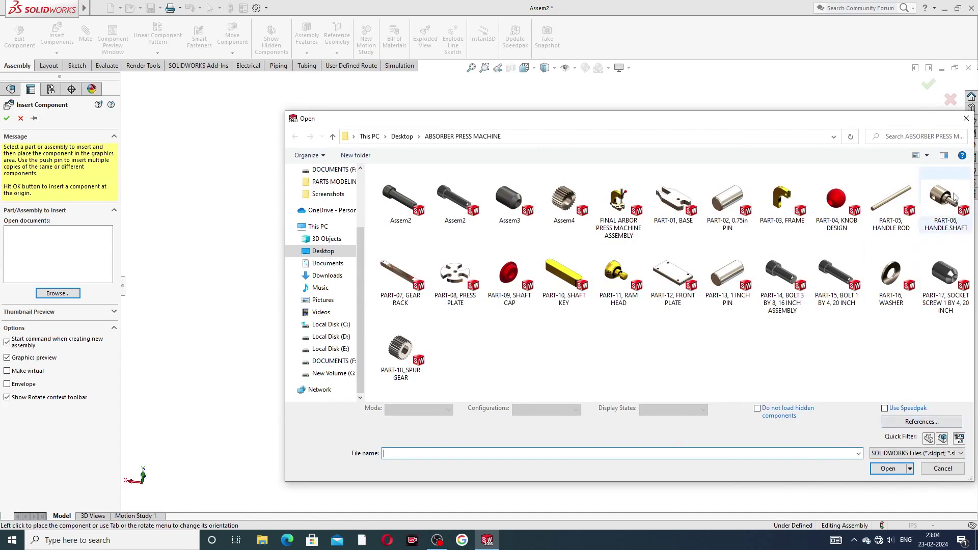
click(969, 120)
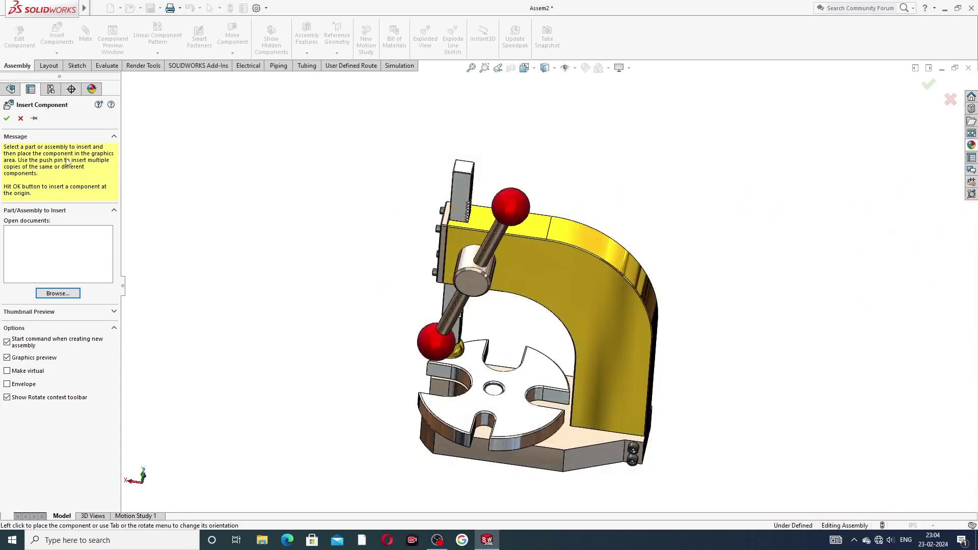
click(20, 119)
middle_drag(551, 286, 562, 336)
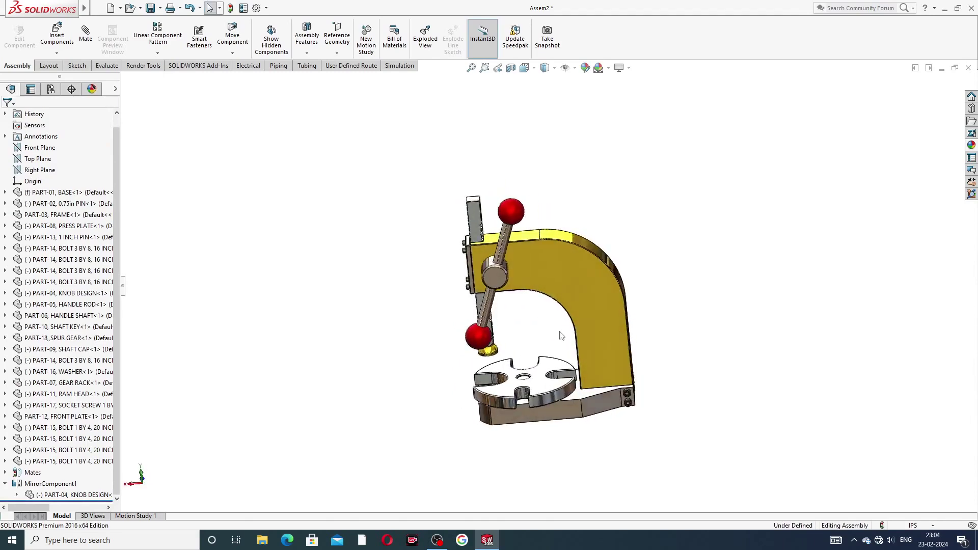
scroll(562, 338, down, 2)
scroll(562, 337, down, 2)
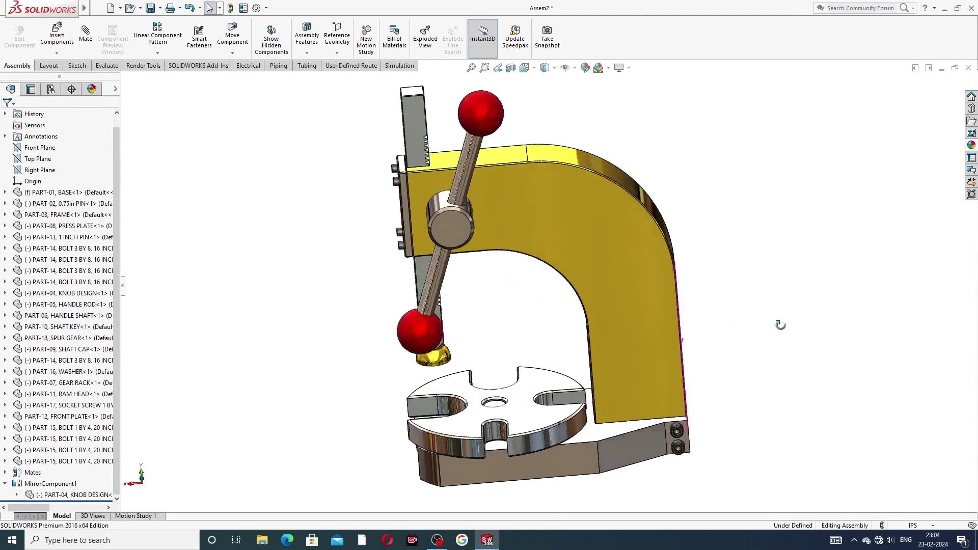
middle_drag(780, 323, 632, 270)
scroll(532, 201, up, 2)
scroll(528, 201, down, 2)
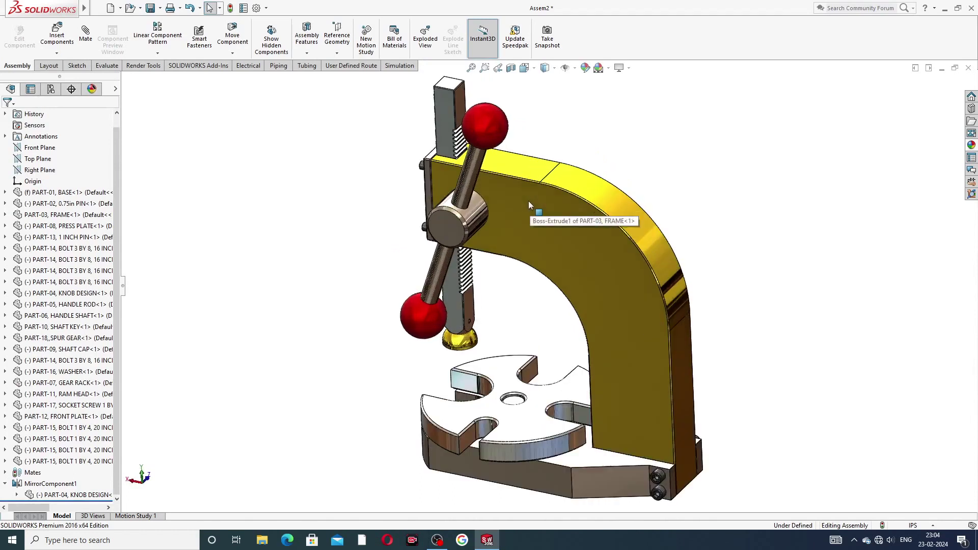